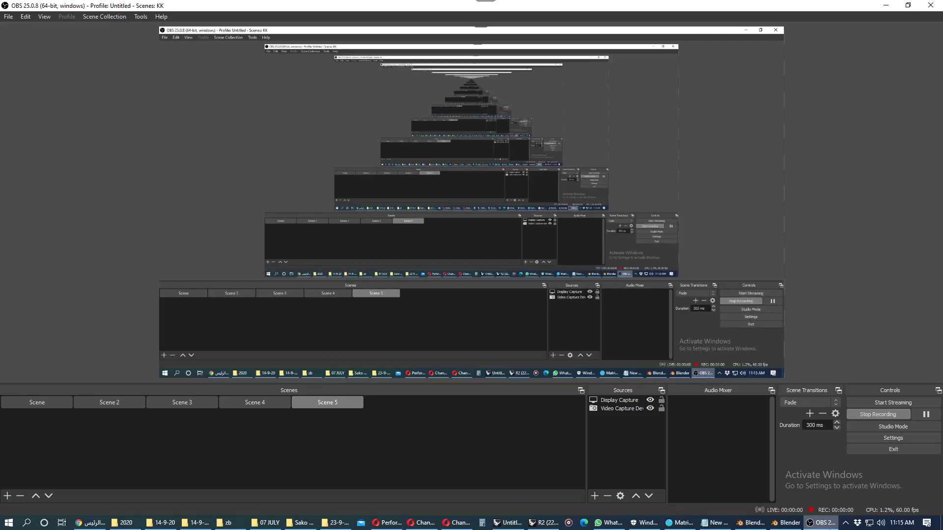
- Copy the ring specification text (0.60 ct centre, halo, size 16.5) from Notepad
left_click(823, 524)
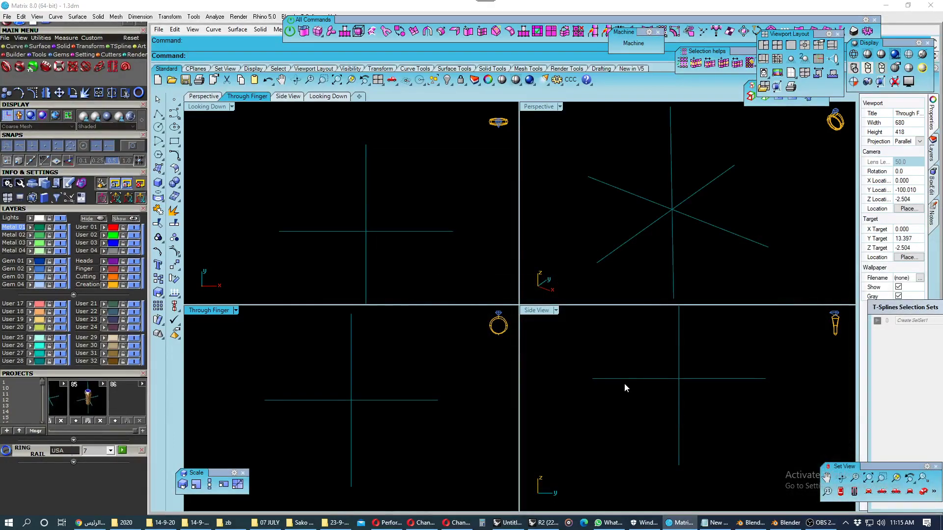
left_click(715, 523)
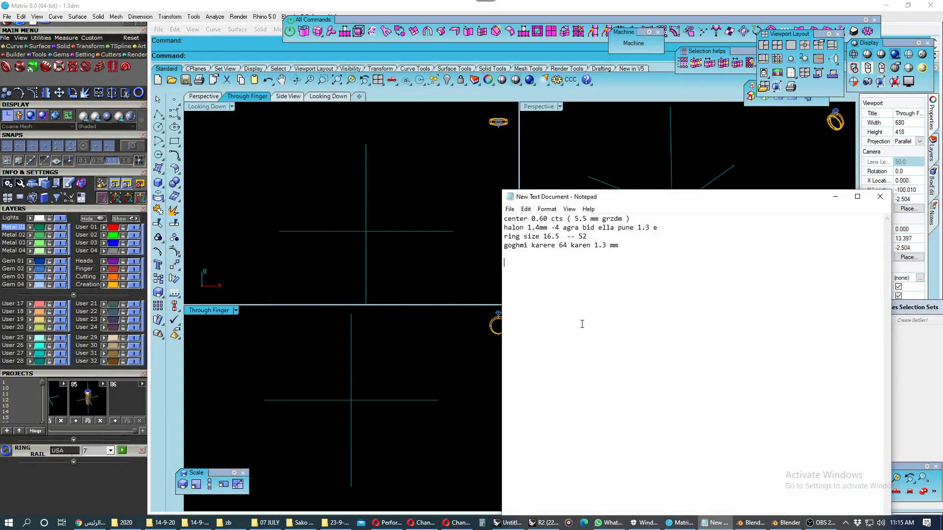
left_click_drag(638, 253, 503, 217)
right_click(521, 223)
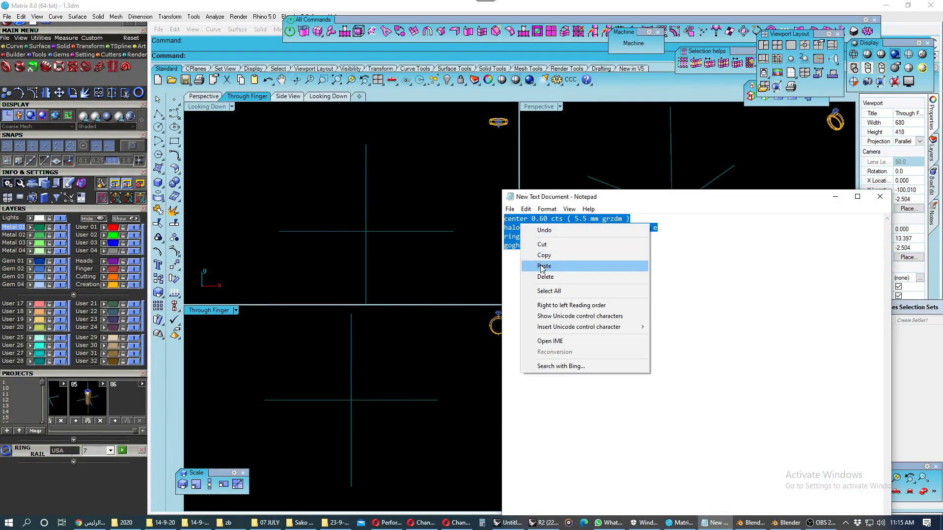
left_click(543, 258)
- Paste the specs into Matrix's Notes panel, widen it, and save 1.3dm
left_click(840, 199)
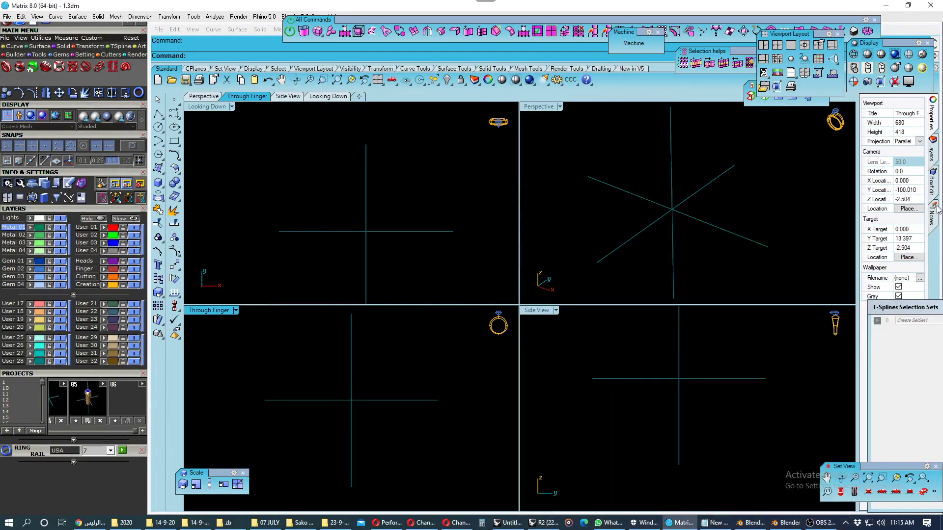
left_click(935, 210)
right_click(899, 164)
left_click(869, 194)
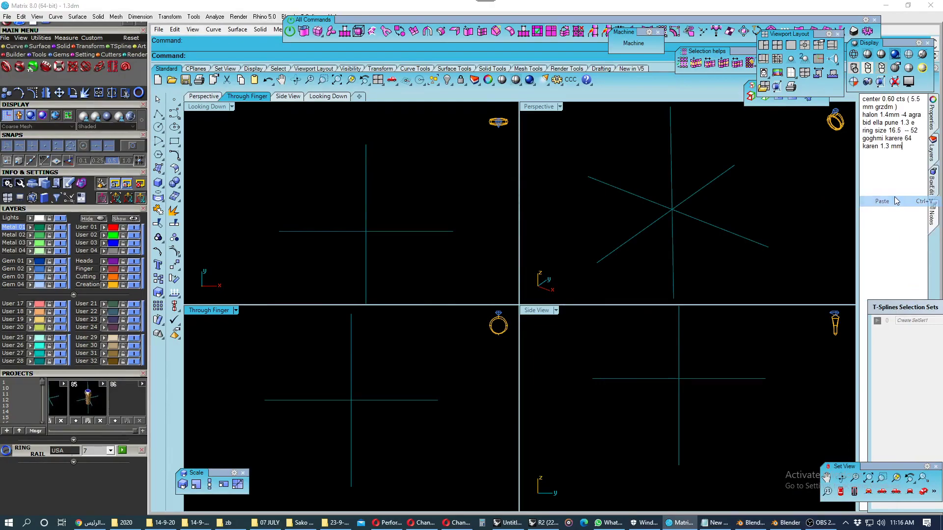
left_click_drag(860, 193, 835, 201)
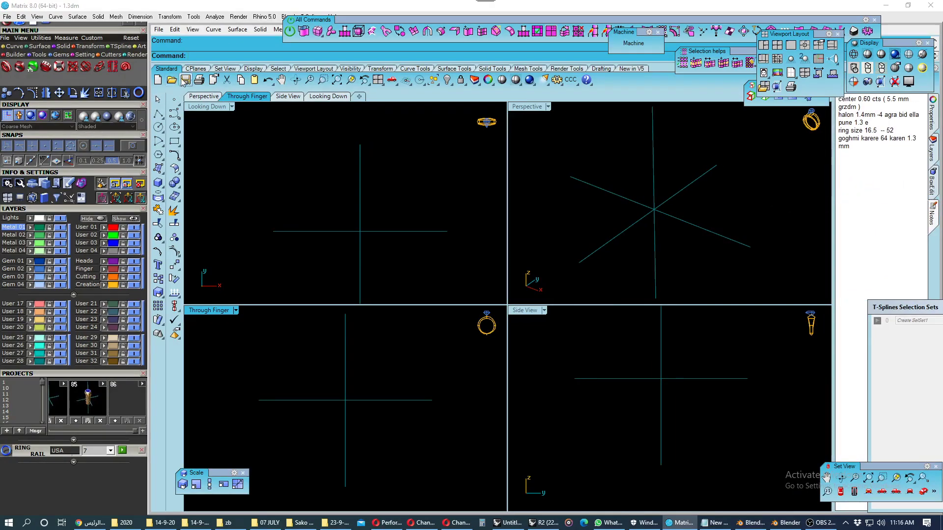
left_click(186, 79)
- Place a 5.6 mm round diamond from the Gem Loader at the origin
right_click_drag(295, 241, 288, 215)
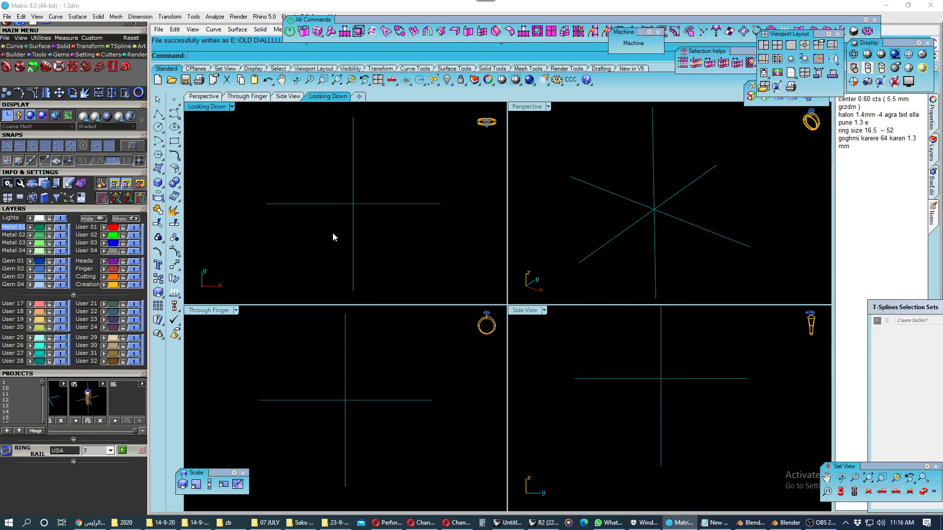
left_click(59, 54)
left_click(15, 66)
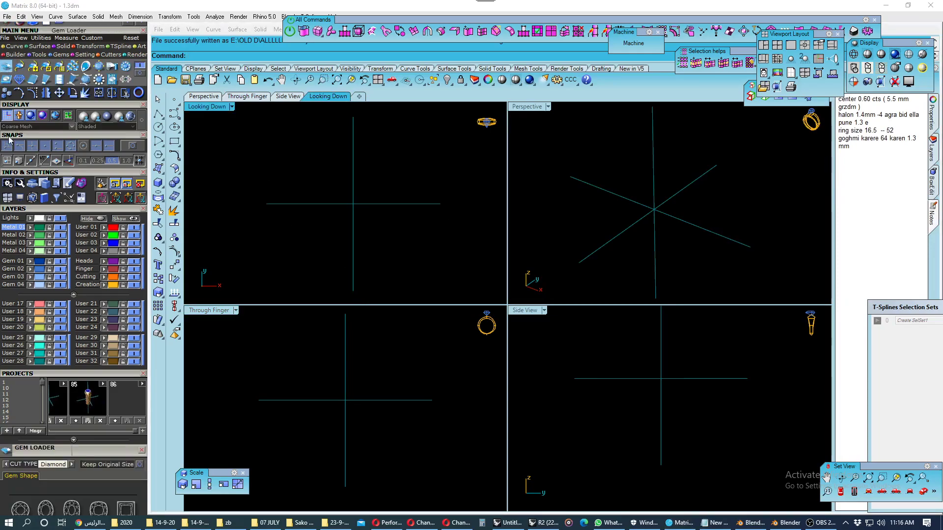
left_click_drag(97, 455, 86, 323)
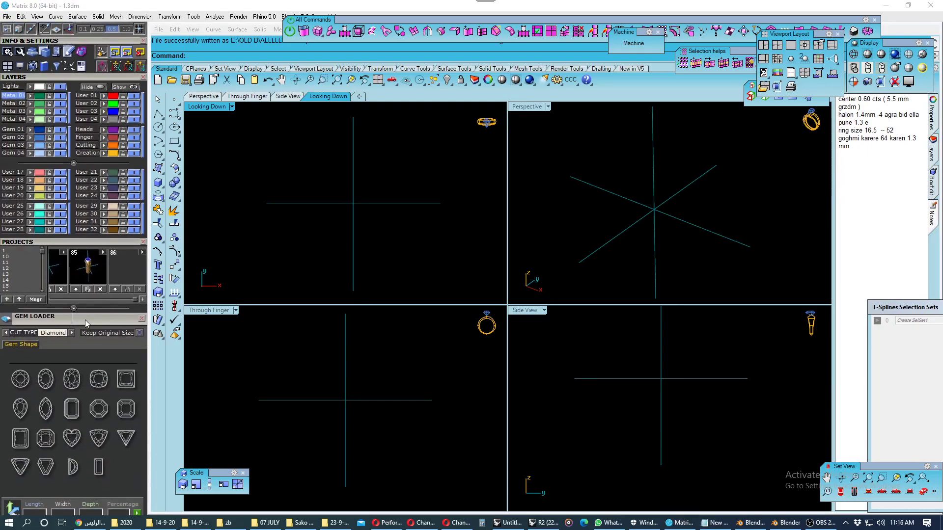
left_click(20, 379)
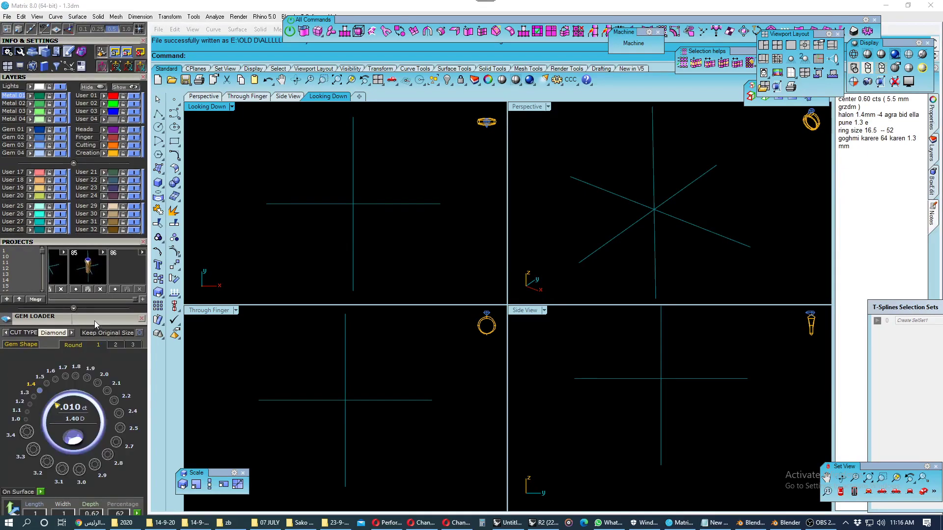
scroll(97, 325, "down", 3)
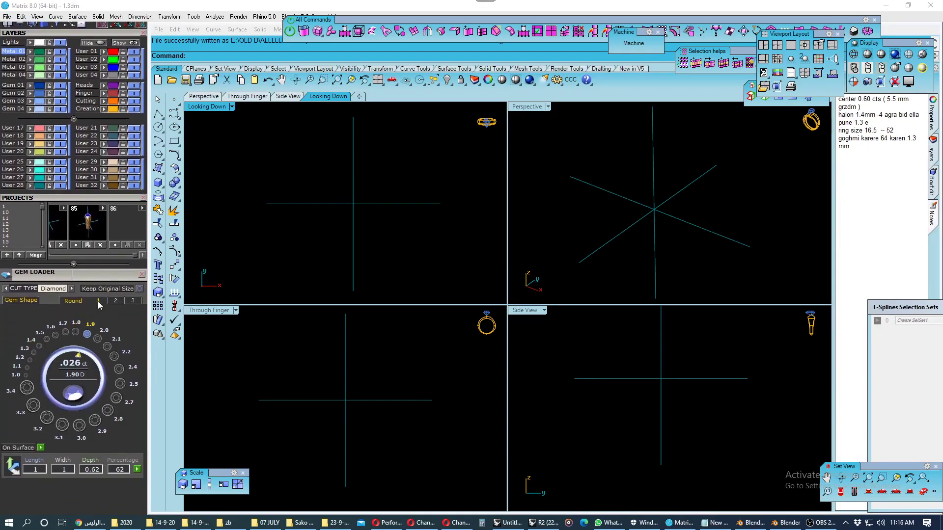
left_click(98, 301)
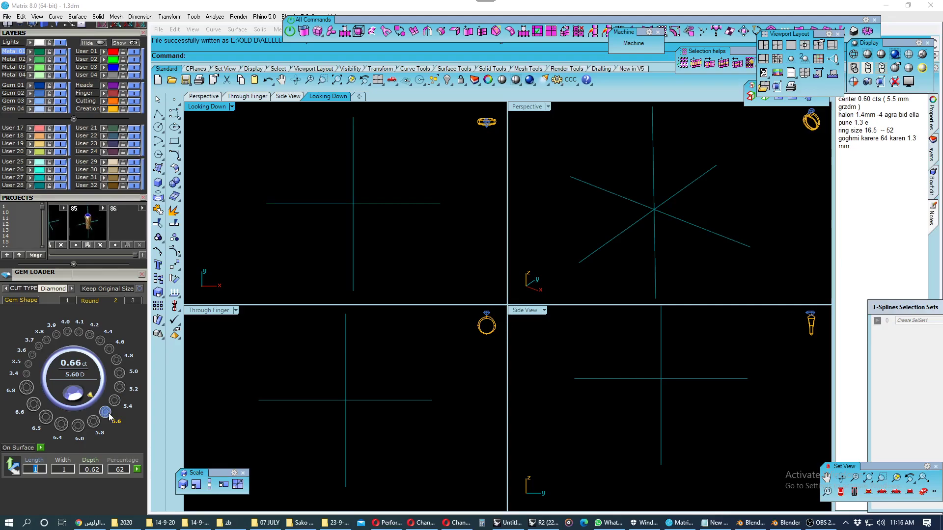
left_click(109, 414)
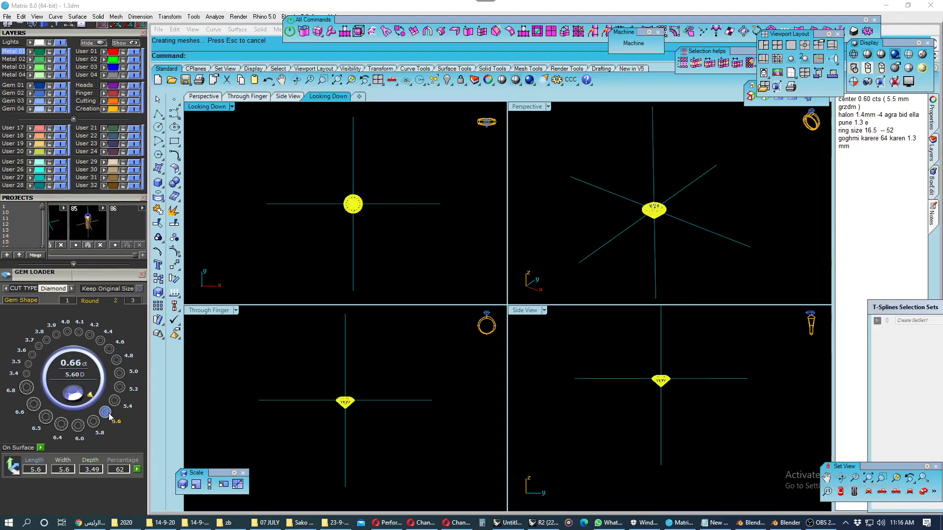
left_click(269, 275)
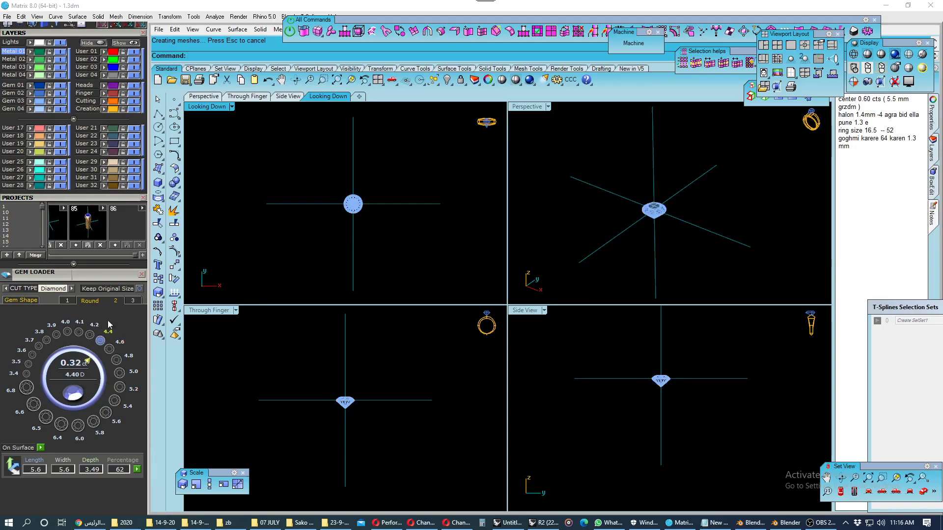
left_click(141, 274)
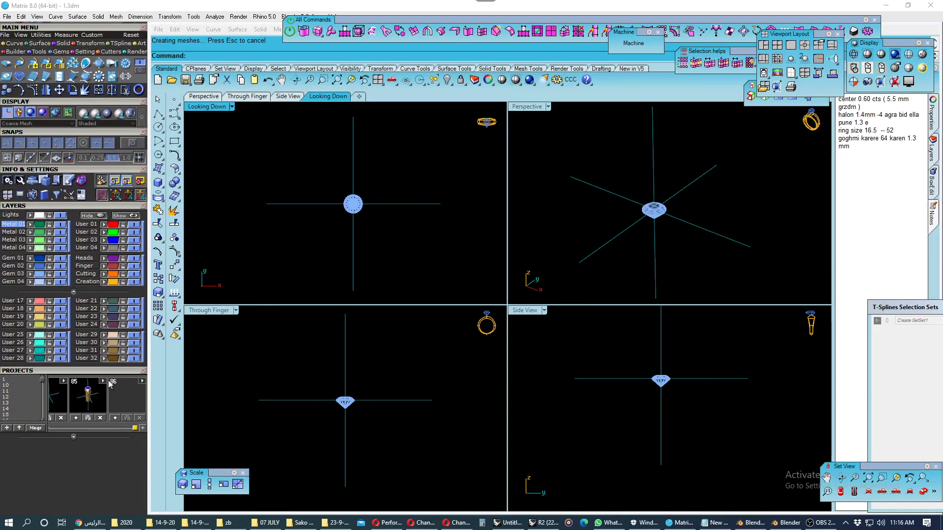
- Build a Ring Rail circle at German size 16 1/2 around the diamond
left_click(68, 53)
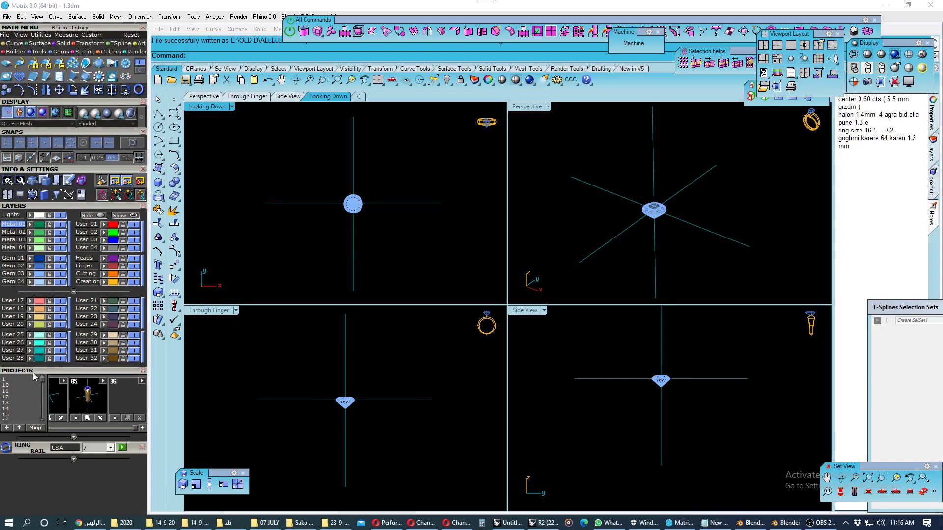
left_click(62, 449)
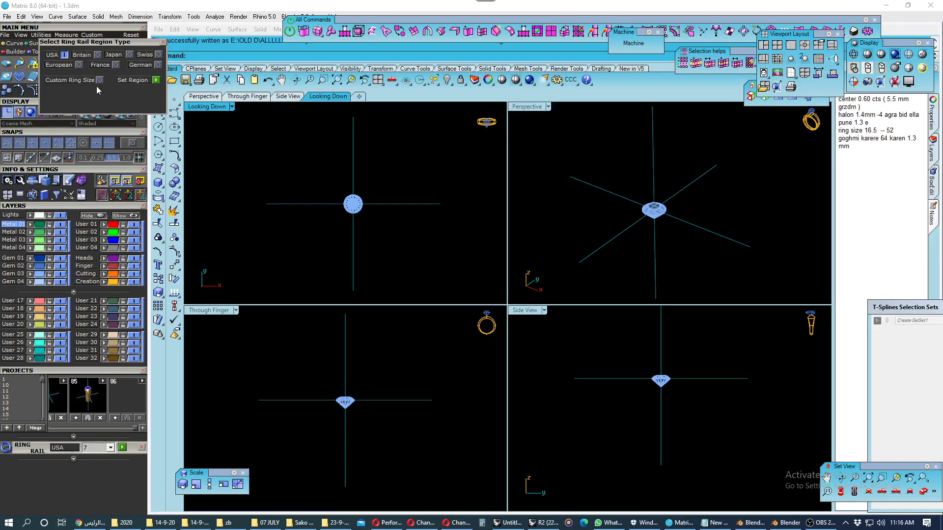
left_click(116, 65)
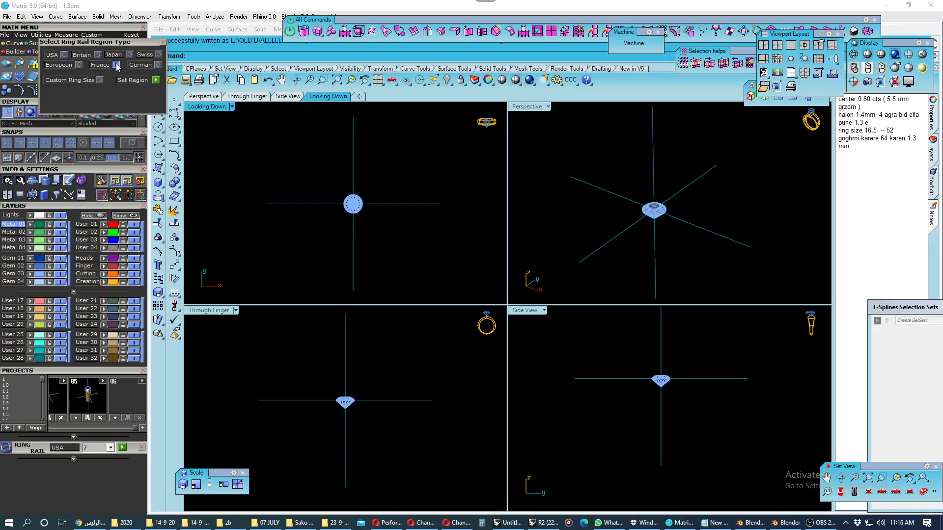
left_click(157, 65)
left_click(157, 80)
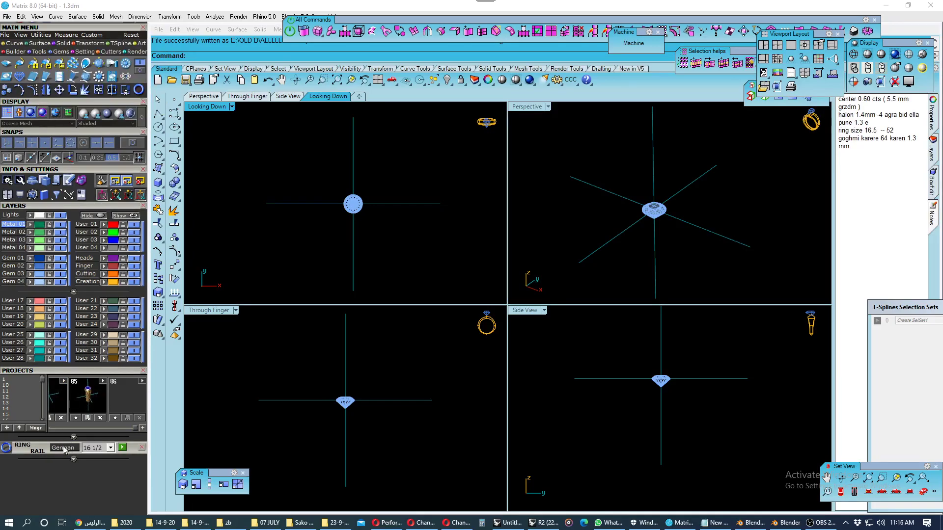
left_click(122, 447)
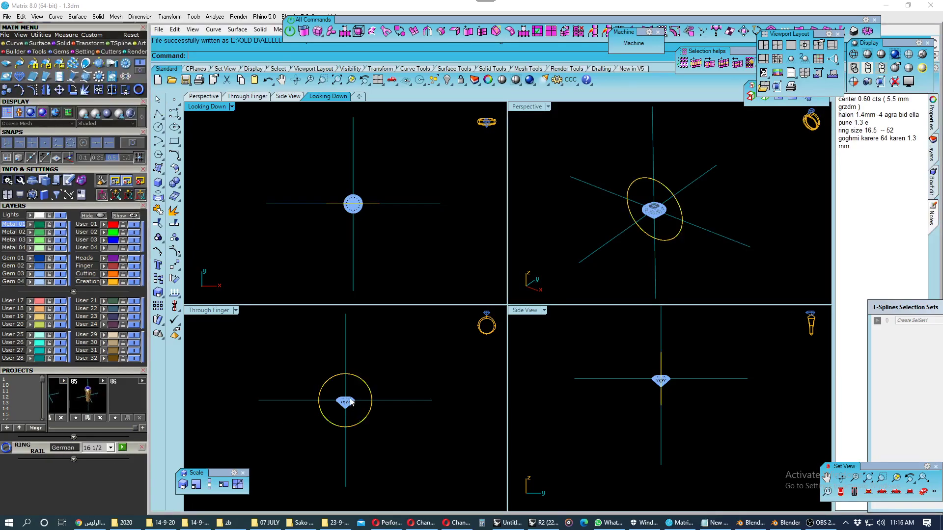
left_click(286, 363)
- Maximise the Through Finger view and turn on all object snaps
double_click(211, 310)
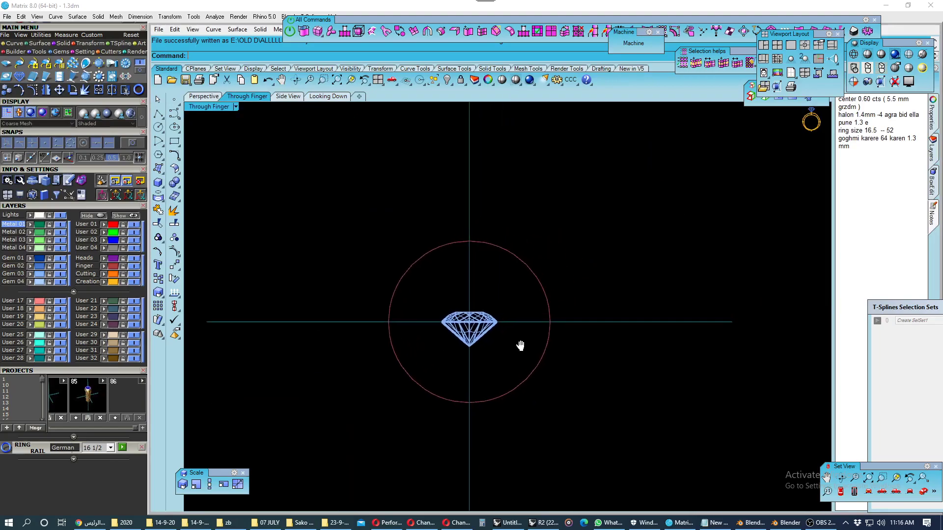
scroll(520, 343, "up", 1)
scroll(488, 337, "up", 2)
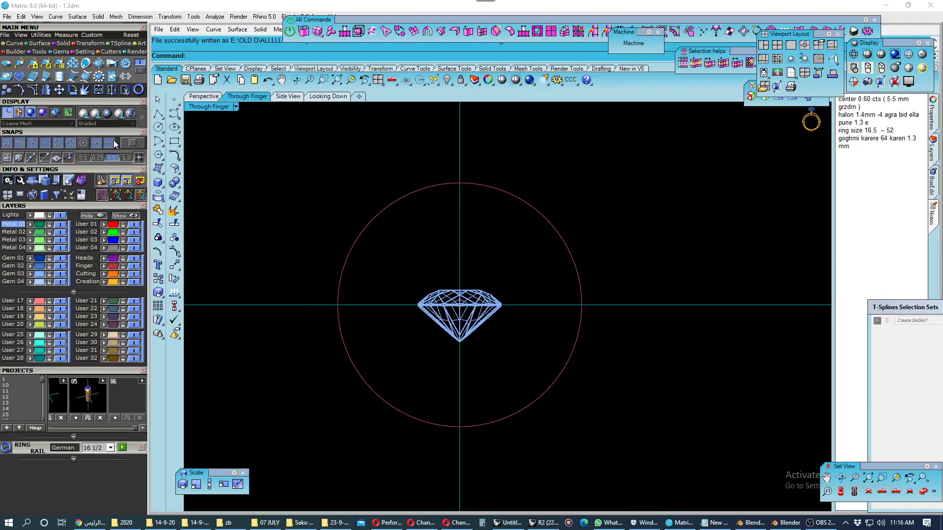
left_click(130, 143)
left_click(68, 157)
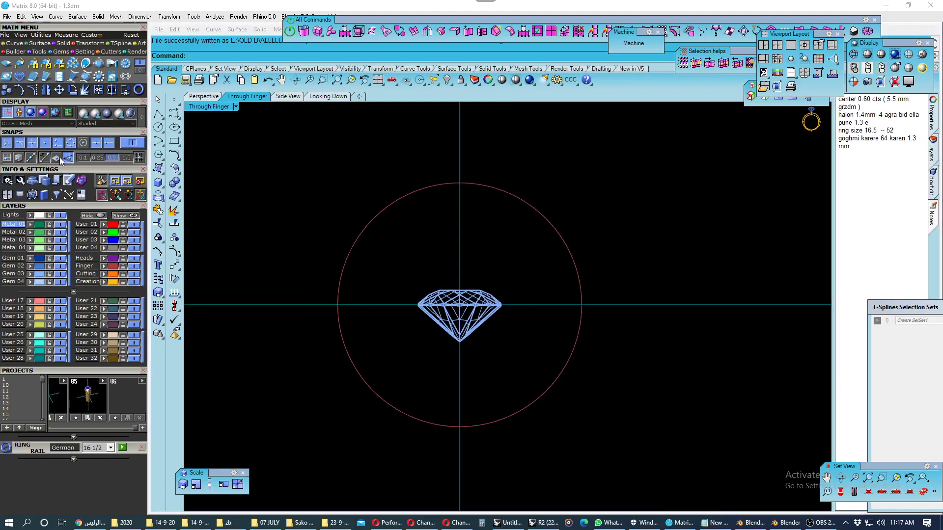
- Measure the finger circle quadrant to quadrant without placing the dimension
left_click(174, 156)
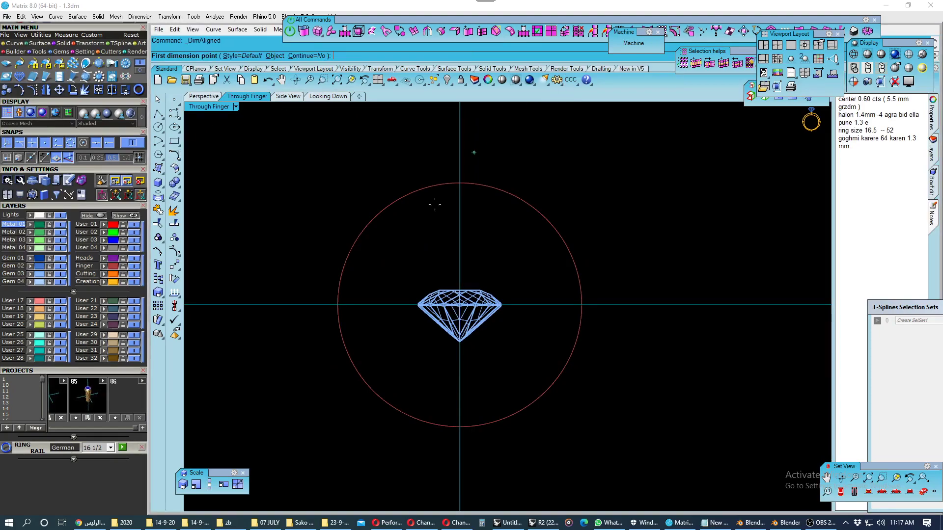
scroll(359, 319, "up", 3)
left_click(330, 299)
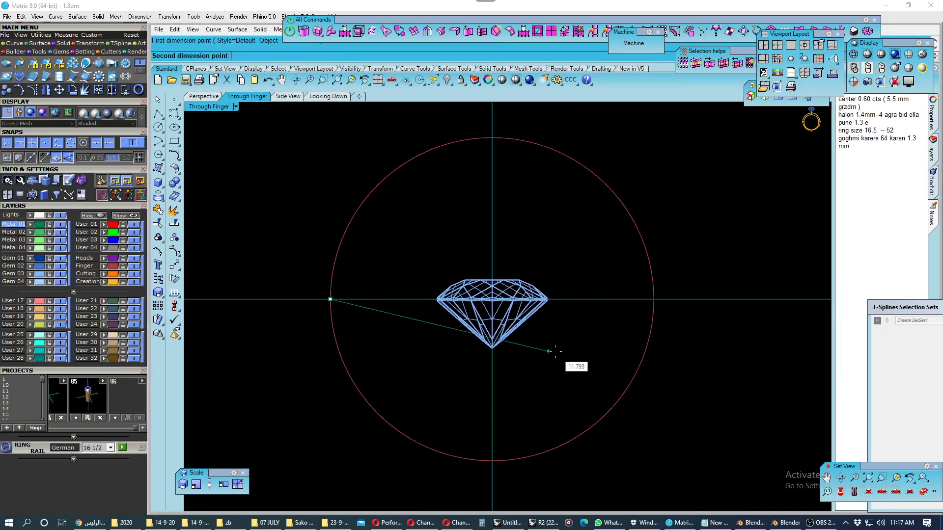
left_click(653, 299)
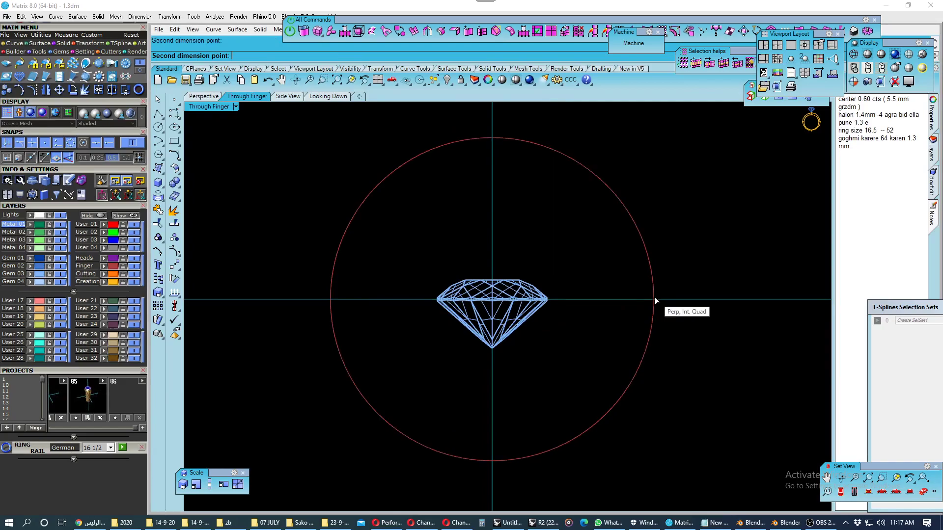
key("Escape")
scroll(514, 345, "down", 2)
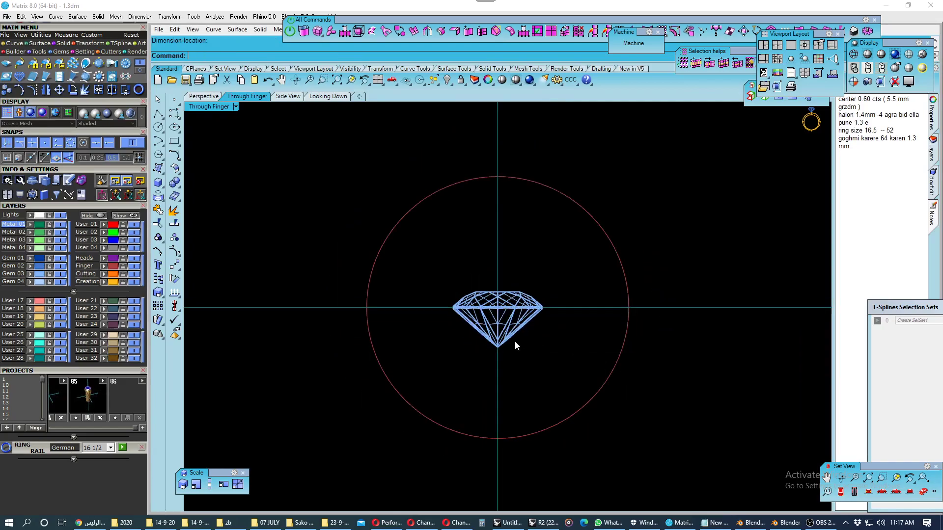
- Check the circle's radius (8.25) and length (51.836 mm), then reselect it
left_click_drag(414, 259, 373, 237)
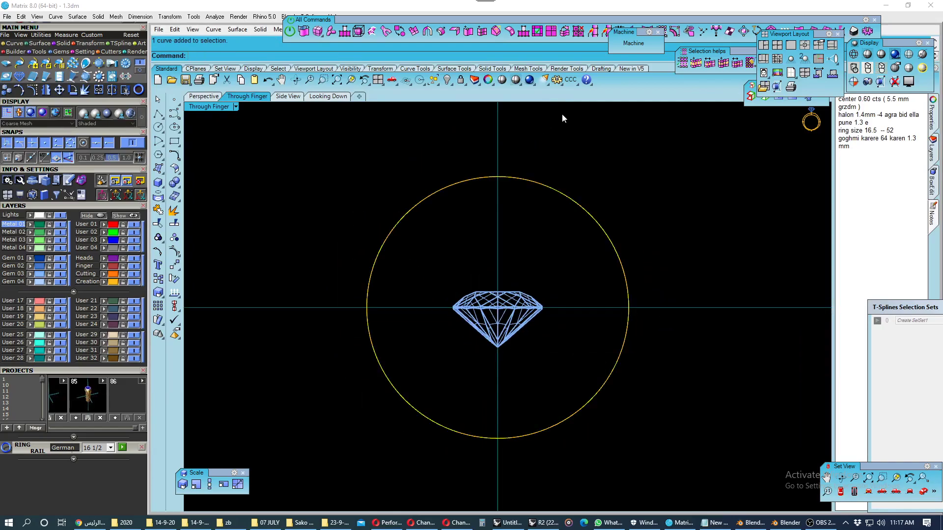
left_click(577, 85)
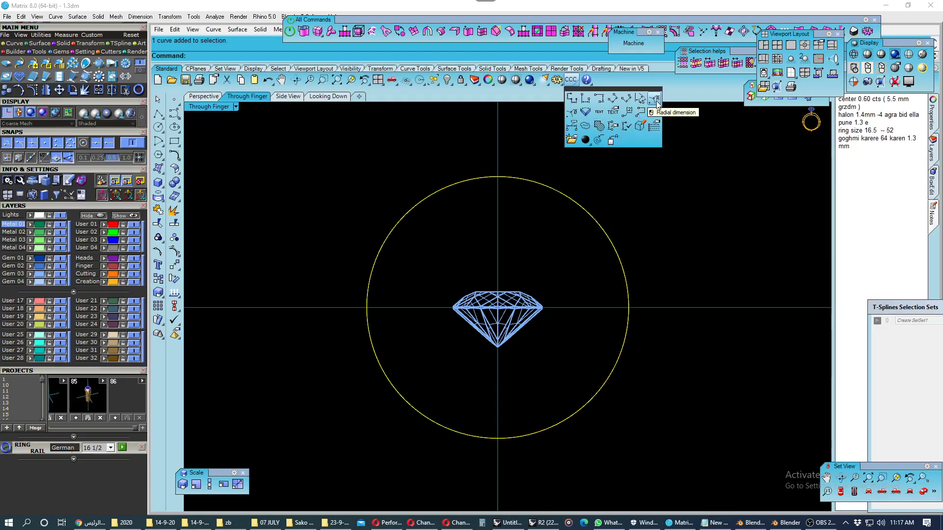
left_click(657, 100)
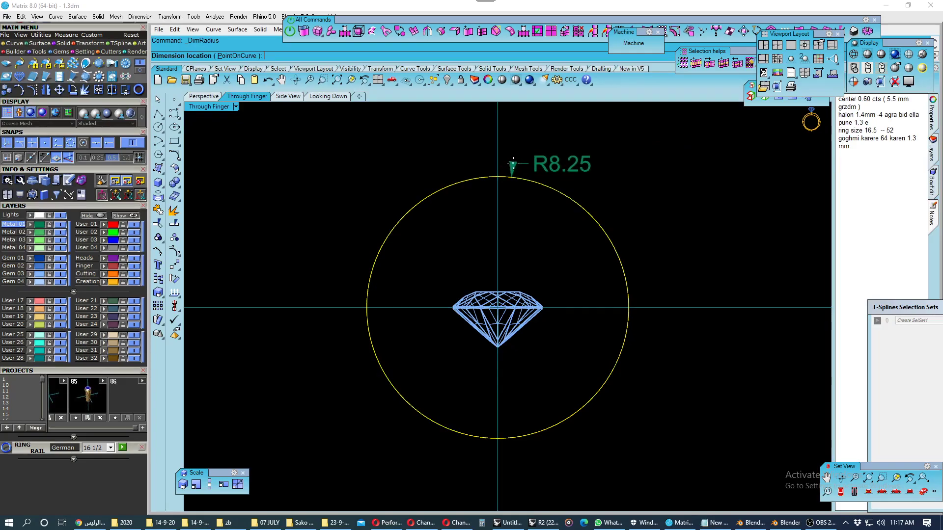
key("Escape")
left_click(174, 293)
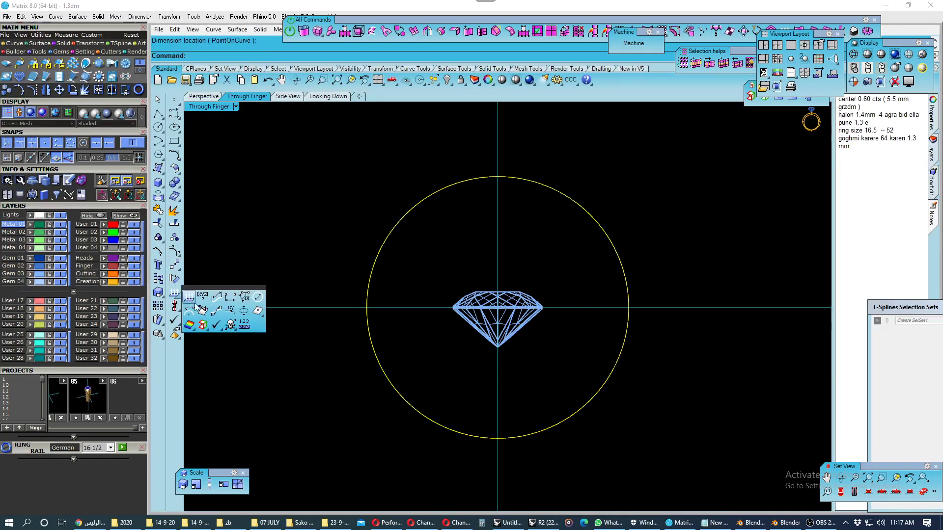
left_click(196, 308)
left_click(313, 249)
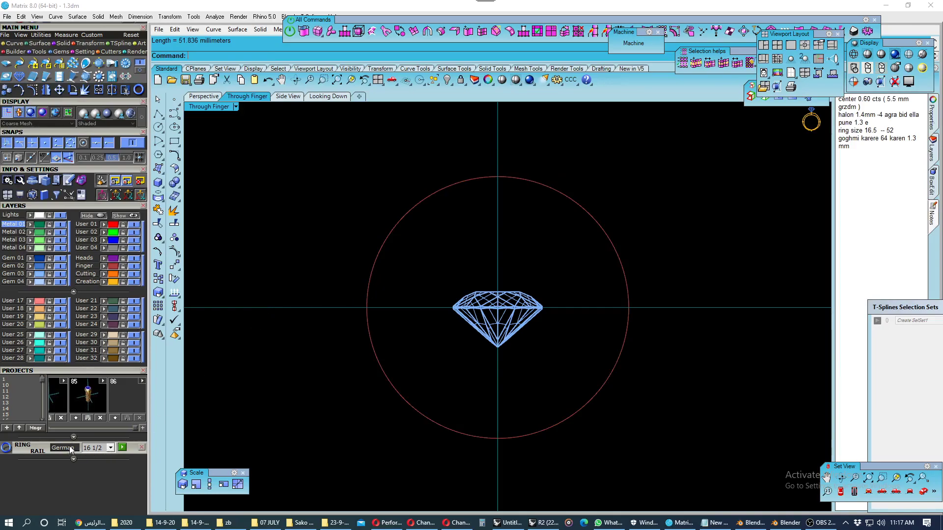
left_click(369, 260)
- Add the circle to the project gallery, then rebuild the Ring Rail at French size 52
left_click(115, 418)
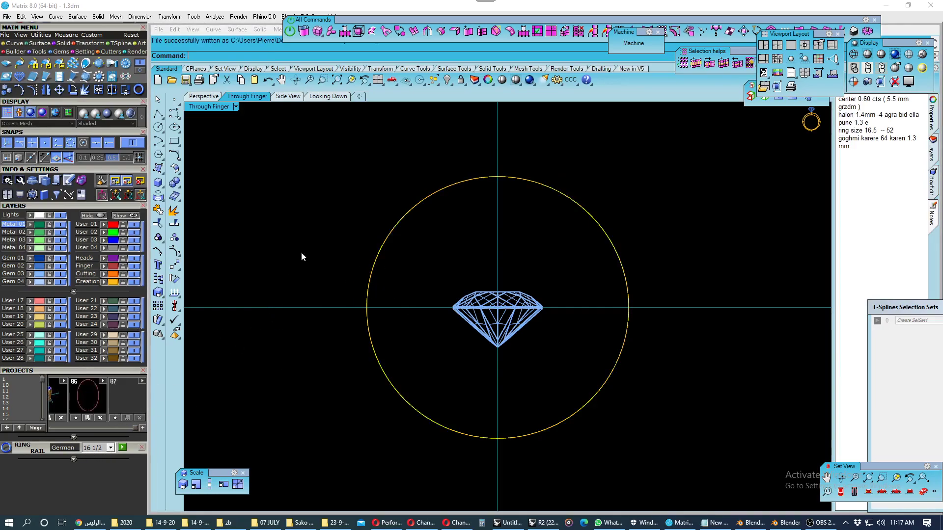
left_click(64, 447)
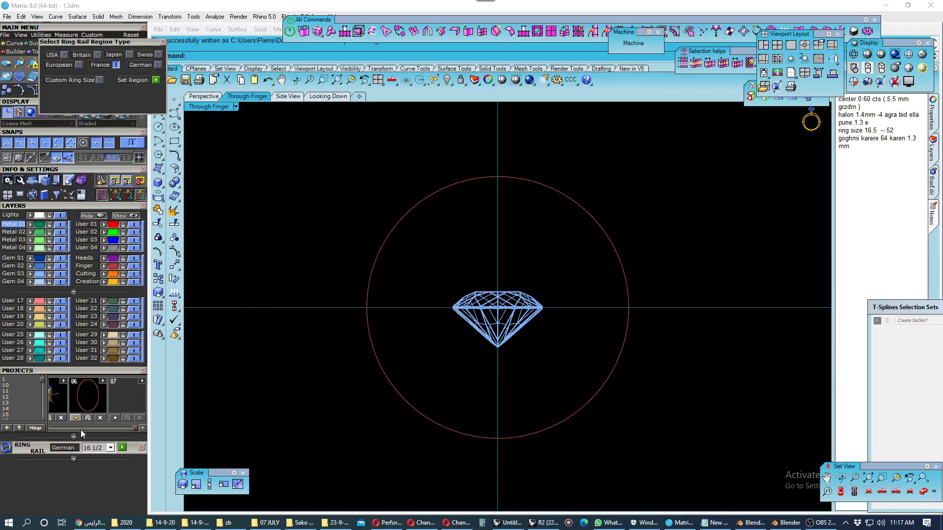
left_click(156, 80)
left_click(376, 246)
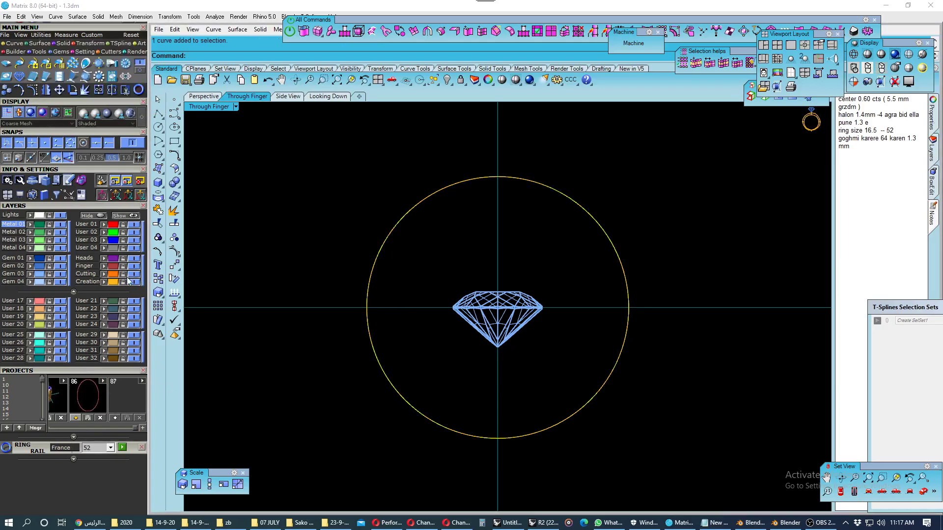
left_click(122, 448)
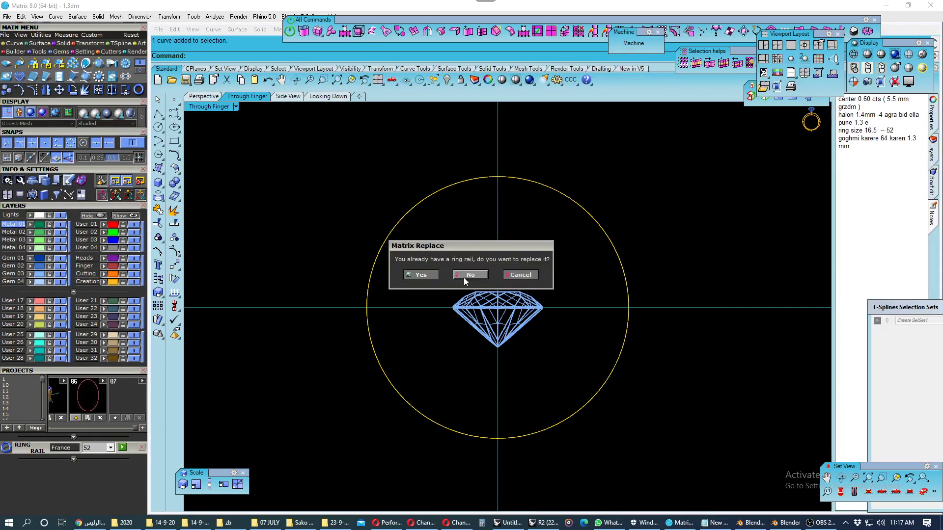
left_click(465, 276)
- Delete the duplicate circle and clear the selection on the remaining one
scroll(454, 185, "up", 2)
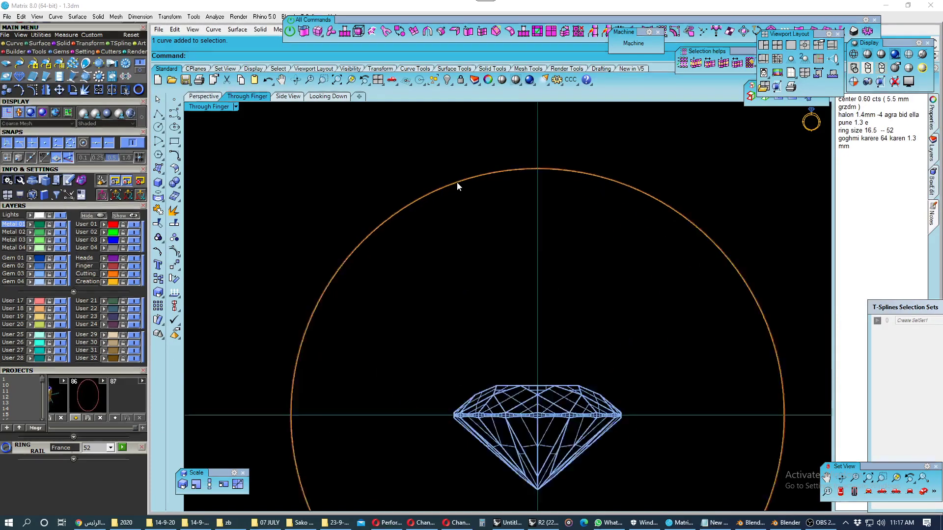
scroll(457, 182, "up", 3)
scroll(458, 182, "up", 2)
scroll(459, 181, "down", 1)
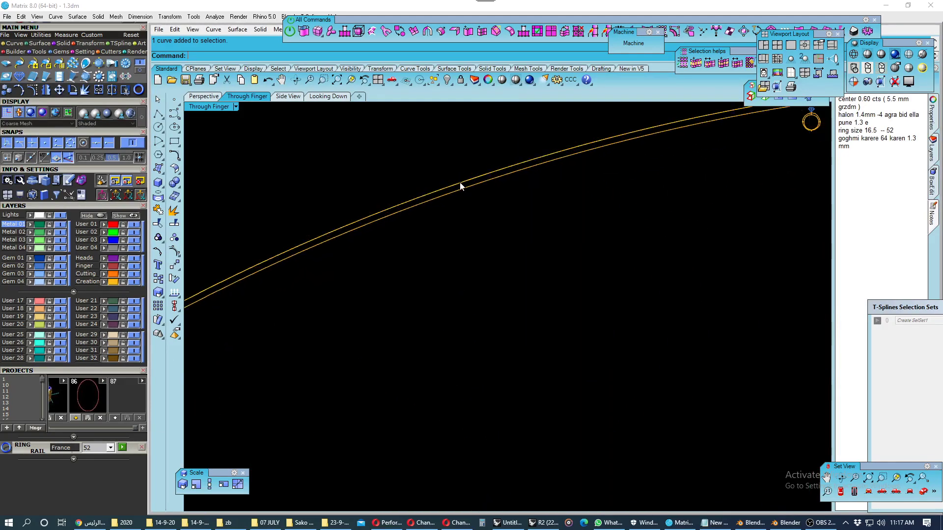
scroll(460, 184, "down", 1)
scroll(465, 191, "down", 2)
scroll(472, 199, "up", 1)
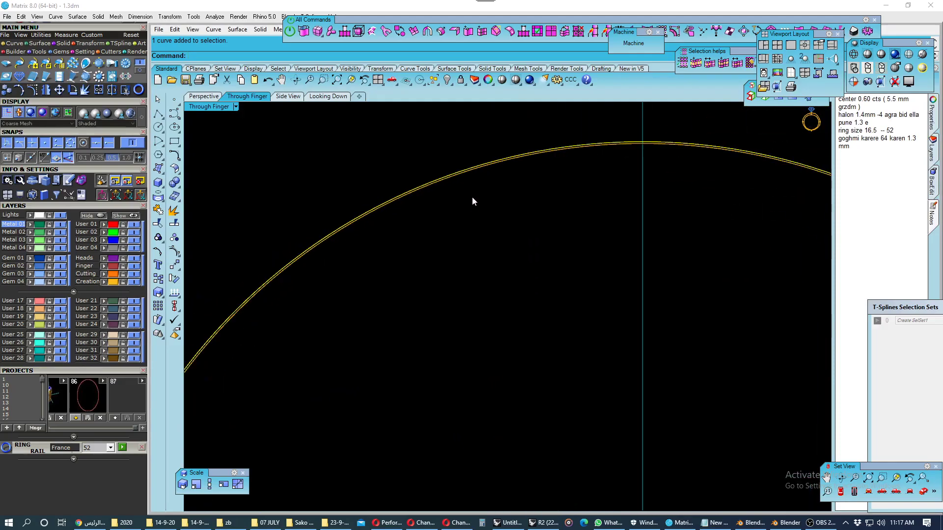
scroll(472, 195, "down", 1)
key("Delete")
left_click(464, 192)
scroll(462, 194, "down", 2)
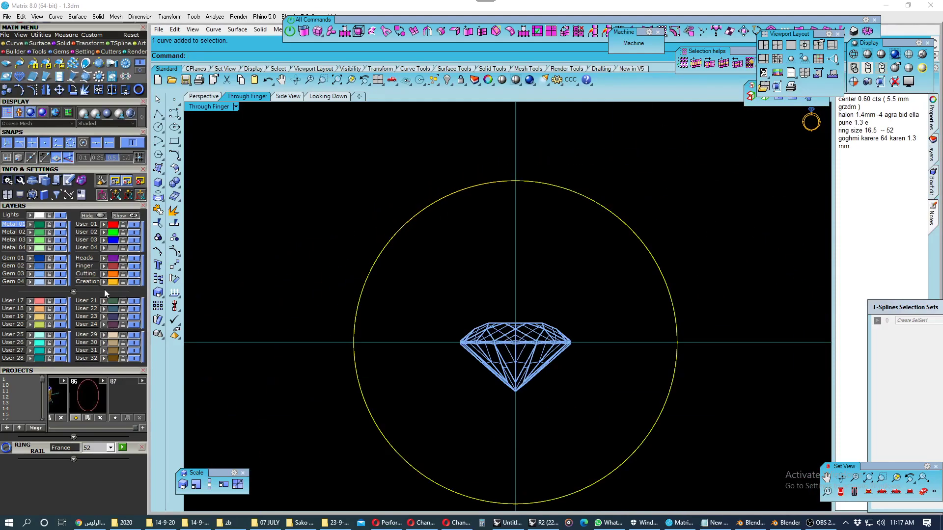
key("Escape")
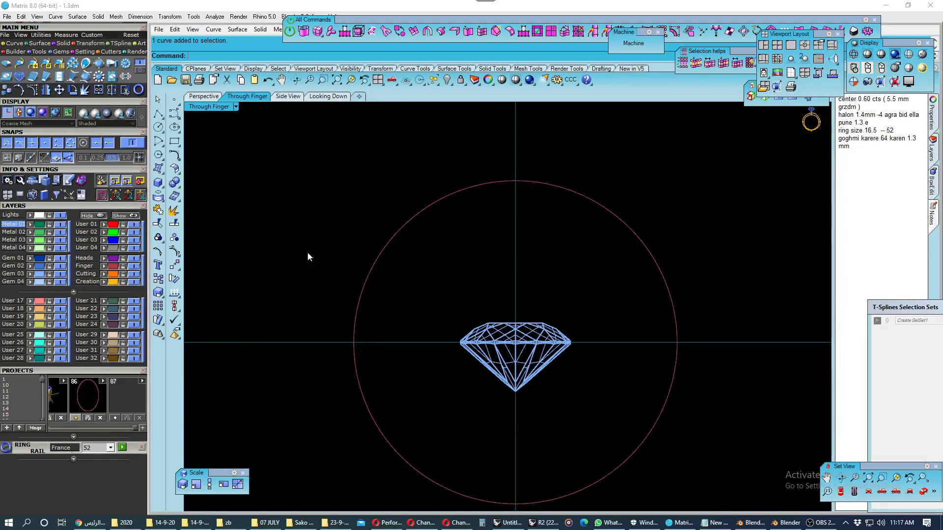
scroll(406, 278, "down", 2)
scroll(406, 278, "down", 1)
scroll(474, 291, "up", 2)
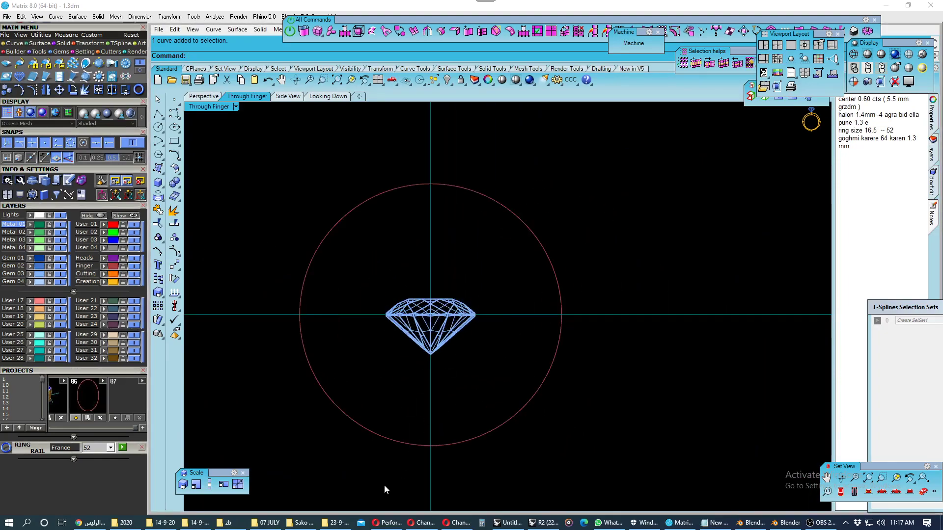
left_click(335, 523)
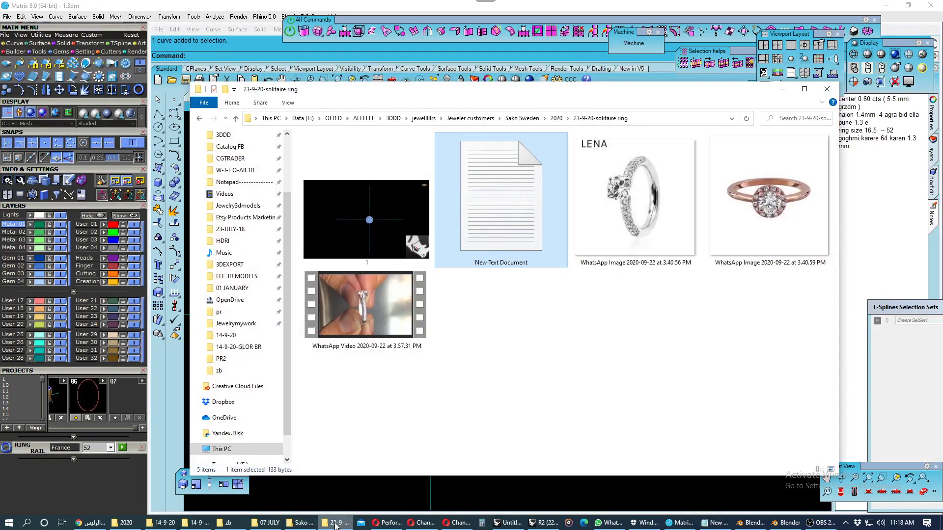
- View the rose-gold halo ring reference photo, close it unsaved, and minimize Explorer
left_click(335, 524)
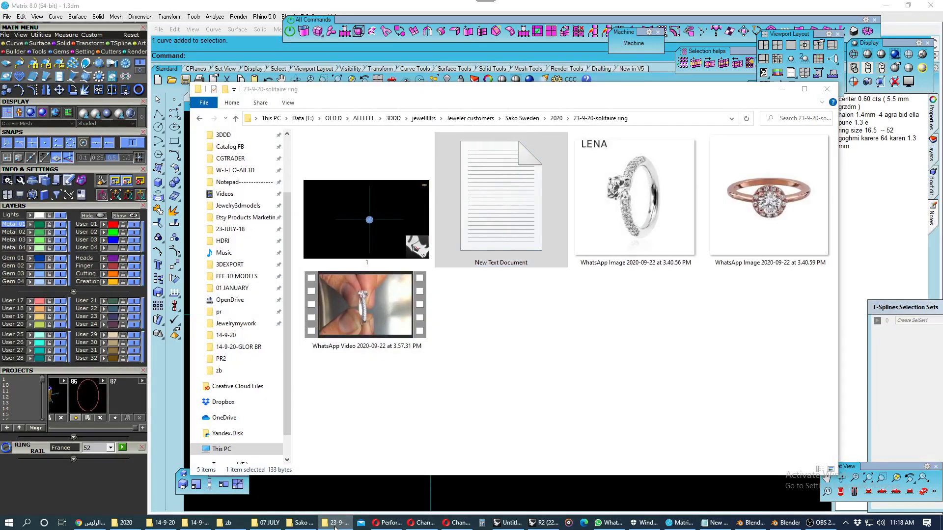
left_click(336, 523)
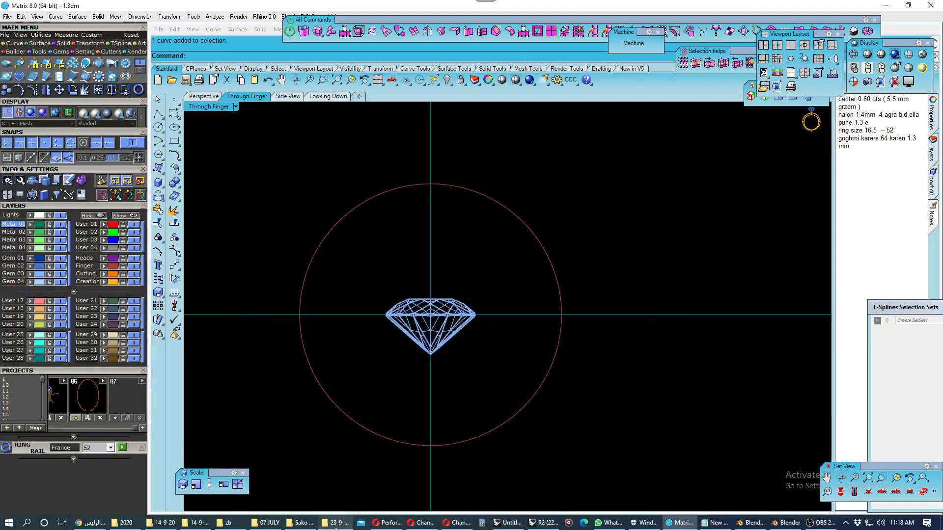
left_click(780, 243)
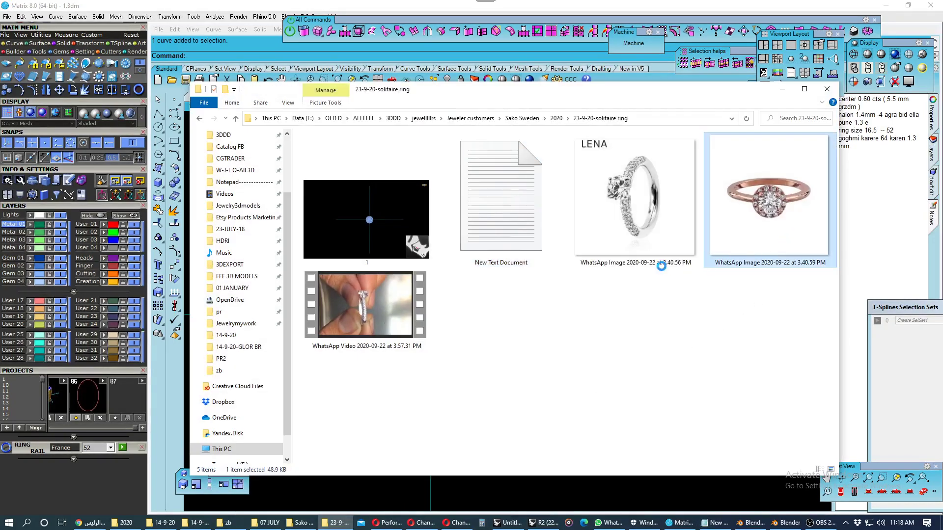
key("Return")
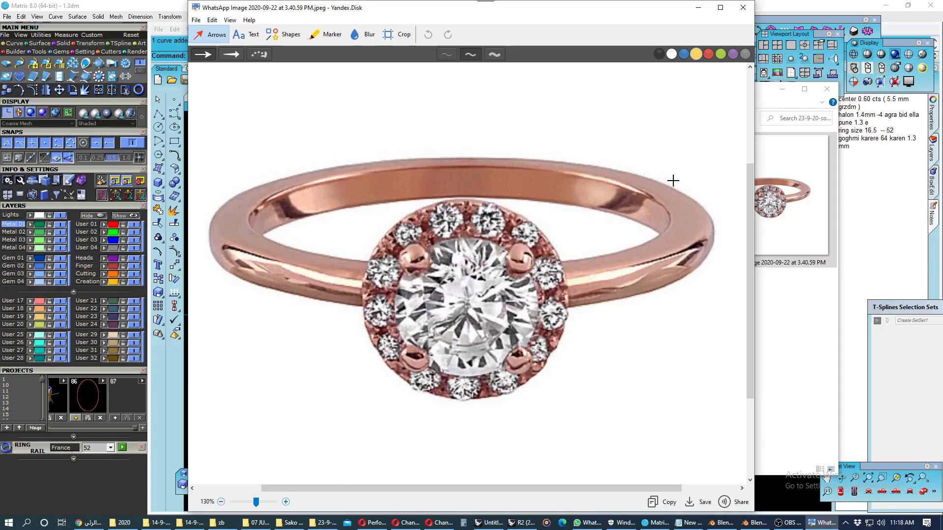
left_click(743, 7)
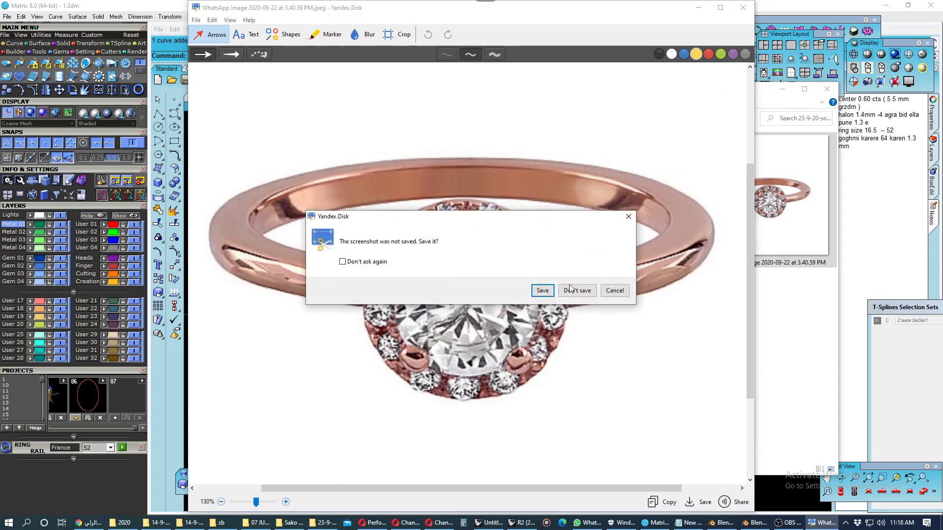
left_click(611, 286)
left_click(783, 89)
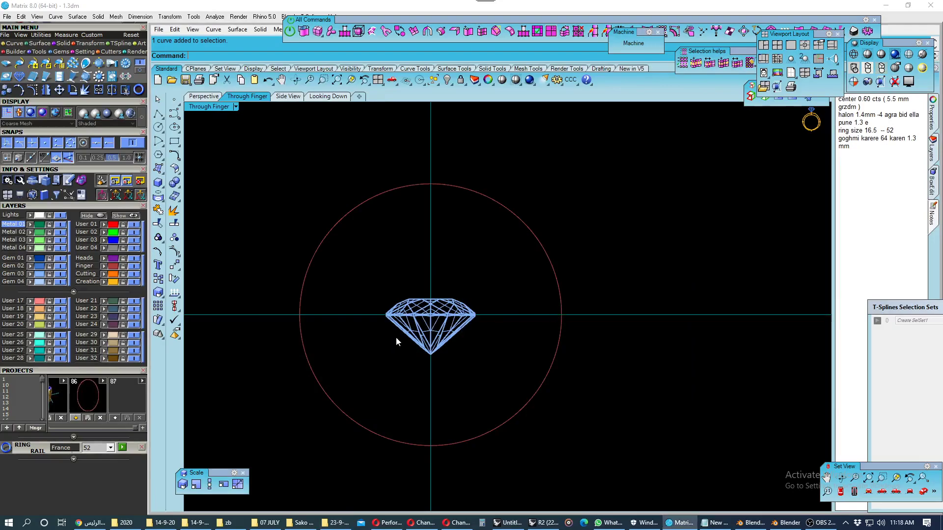
- Place a point at the circle's top quadrant and move it up 6.5
left_click_drag(437, 291, 550, 382)
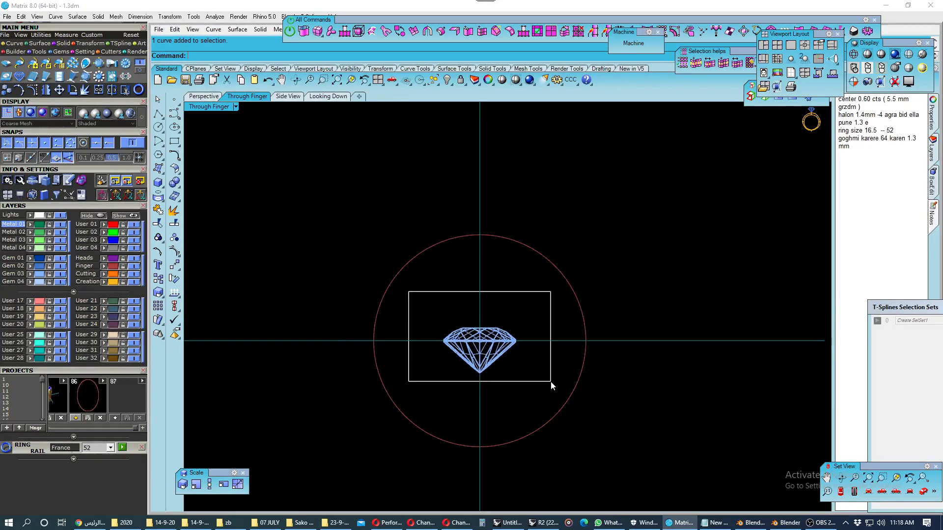
left_click(461, 305)
left_click(158, 114)
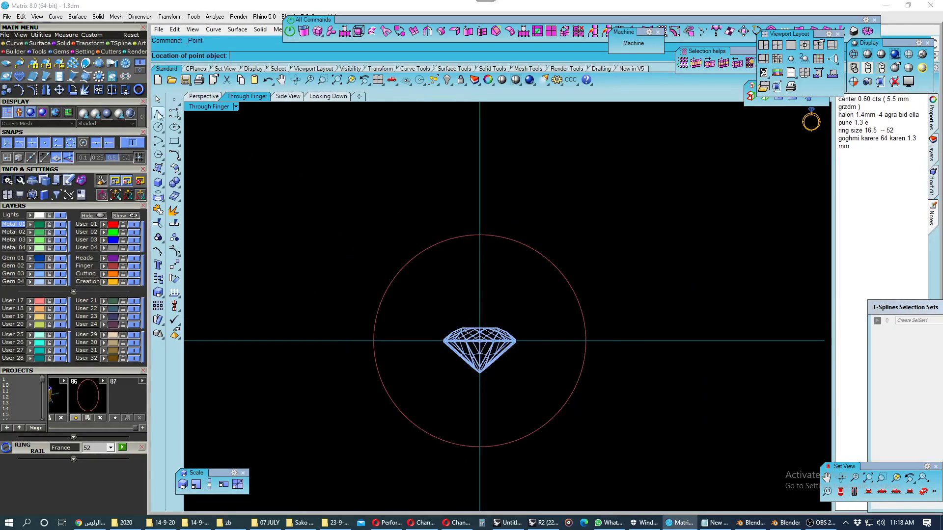
left_click(480, 236)
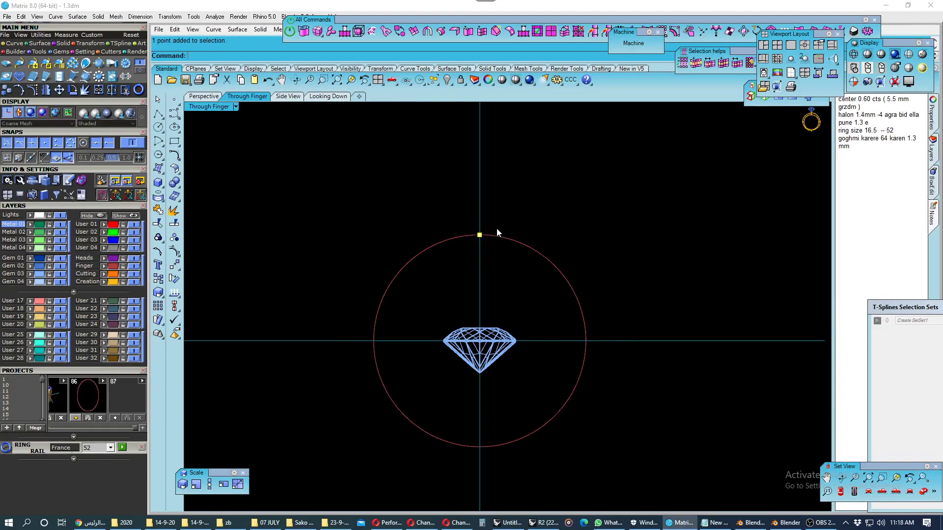
left_click(174, 265)
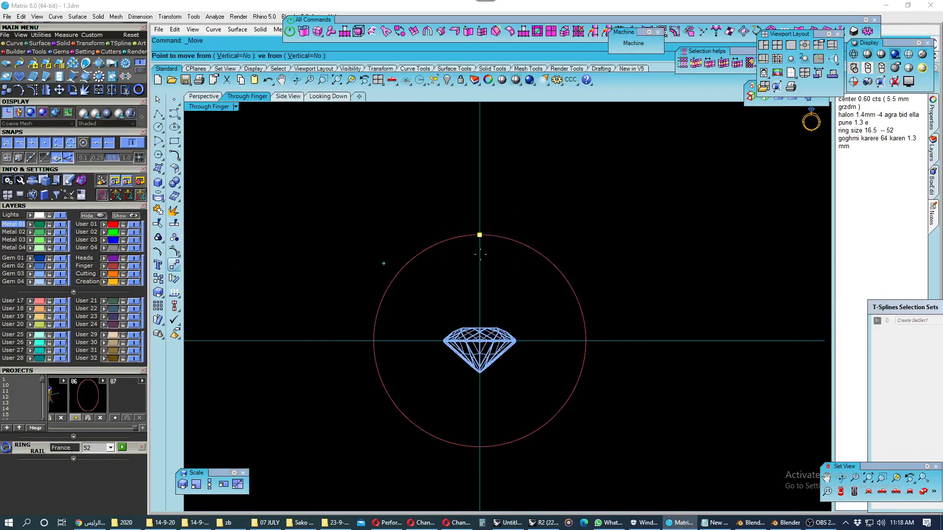
left_click(480, 235)
type("6")
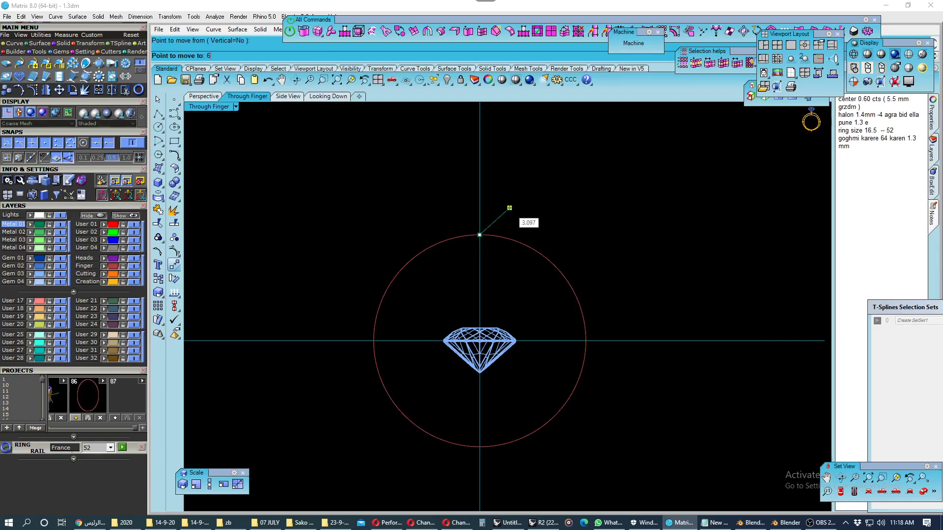
type(".5")
key("Return")
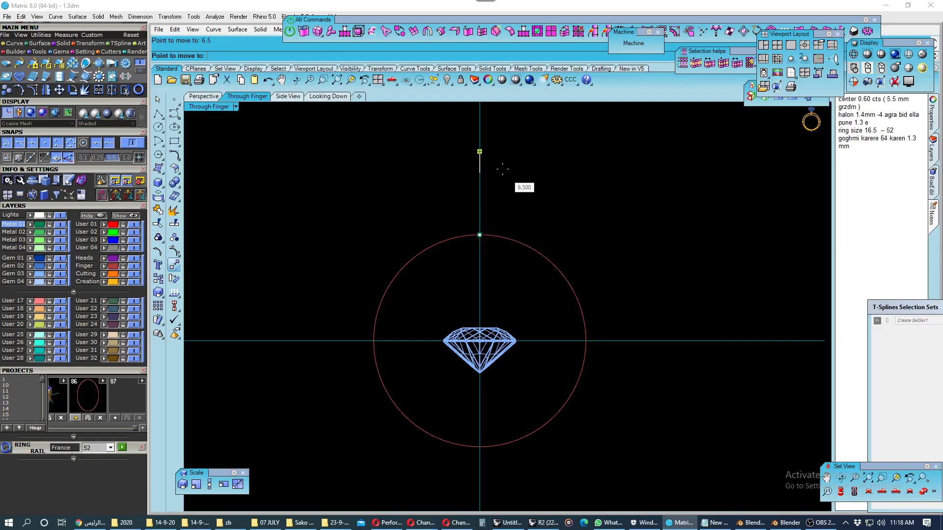
left_click(513, 184)
- Move the diamond onto the raised point and select it in the perspective view
left_click(494, 340)
scroll(495, 329, "up", 2)
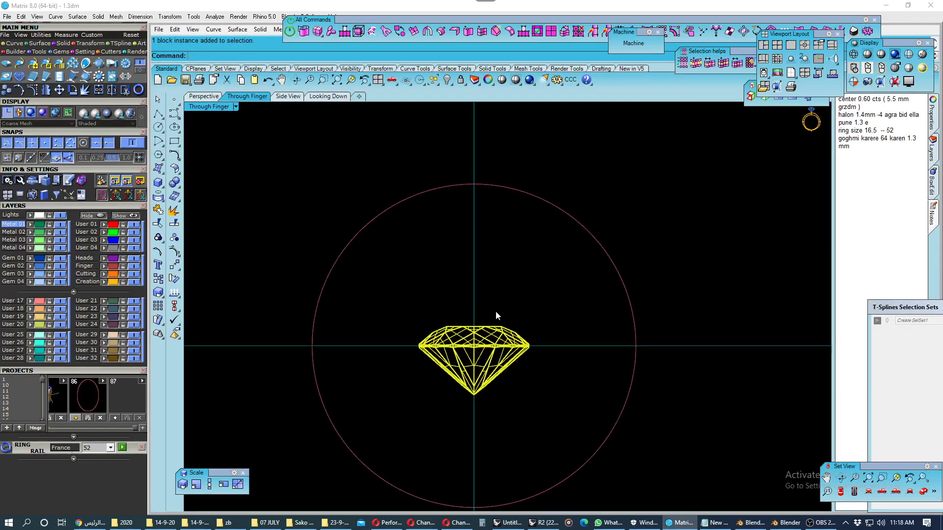
left_click(174, 266)
scroll(472, 319, "up", 1)
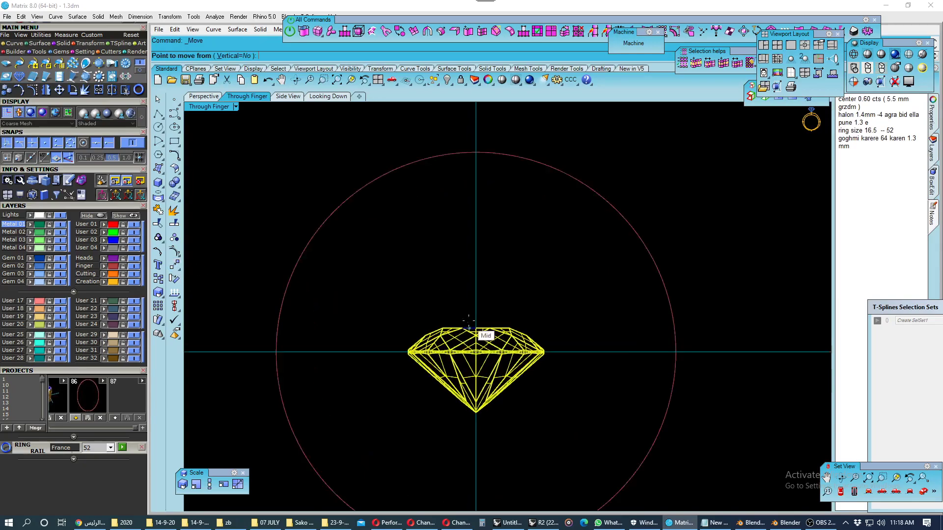
scroll(474, 325, "up", 1)
scroll(474, 325, "up", 2)
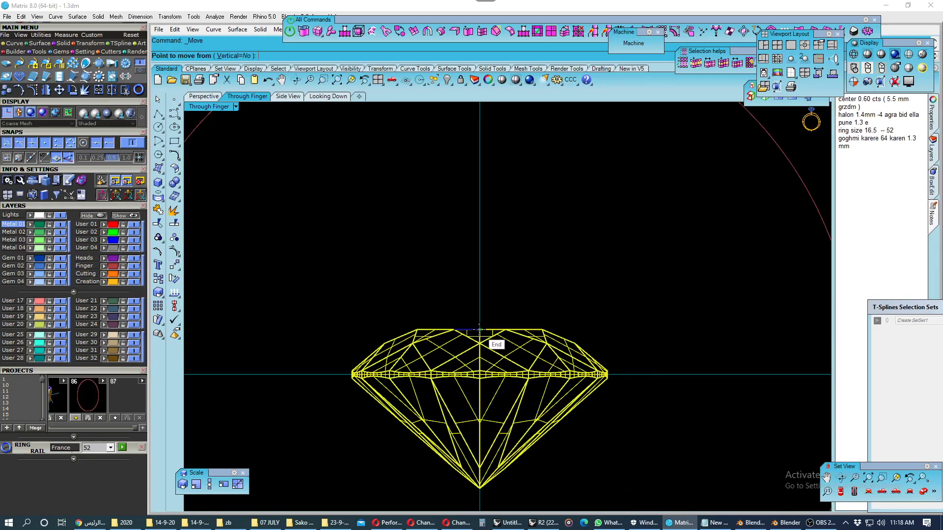
left_click(480, 330)
scroll(480, 334, "down", 2)
scroll(478, 338, "down", 2)
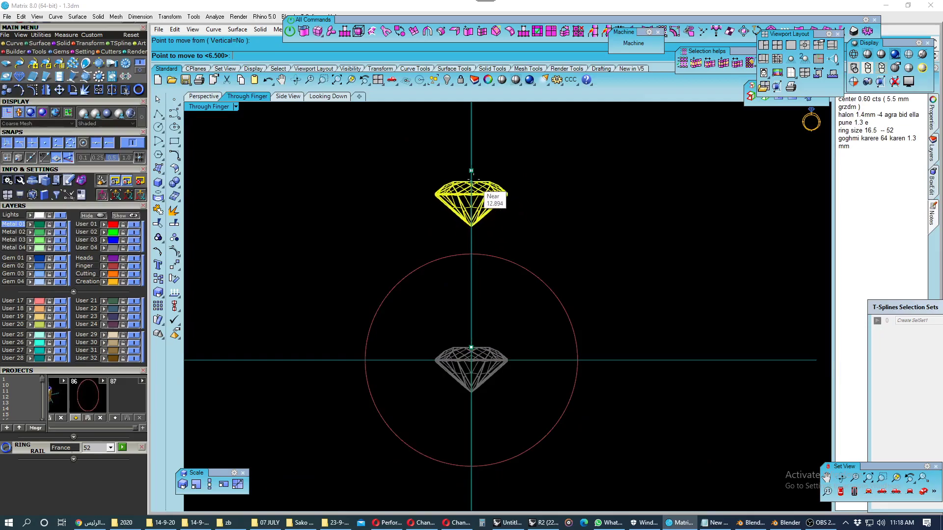
left_click(471, 172)
left_click(204, 96)
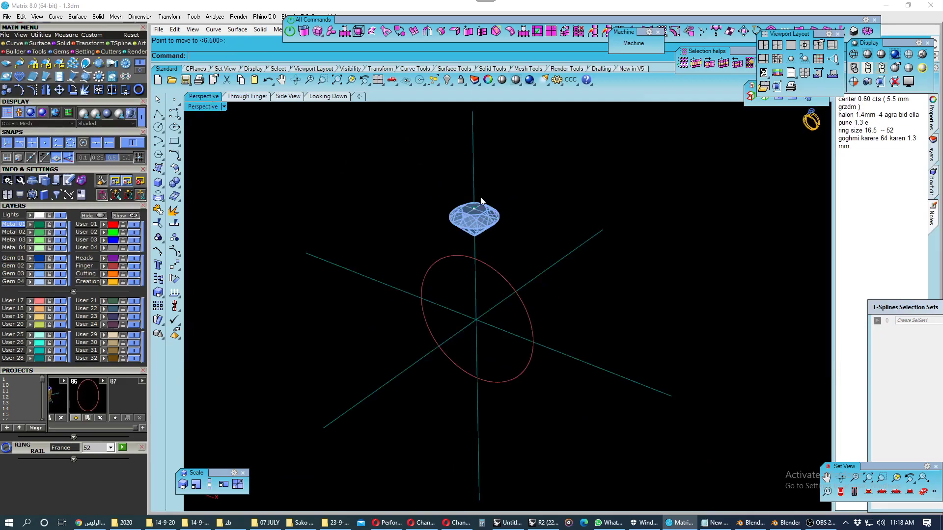
scroll(506, 253, "up", 2)
left_click(489, 249)
- Select the marker point on the diamond's top in the perspective view
left_click(936, 188)
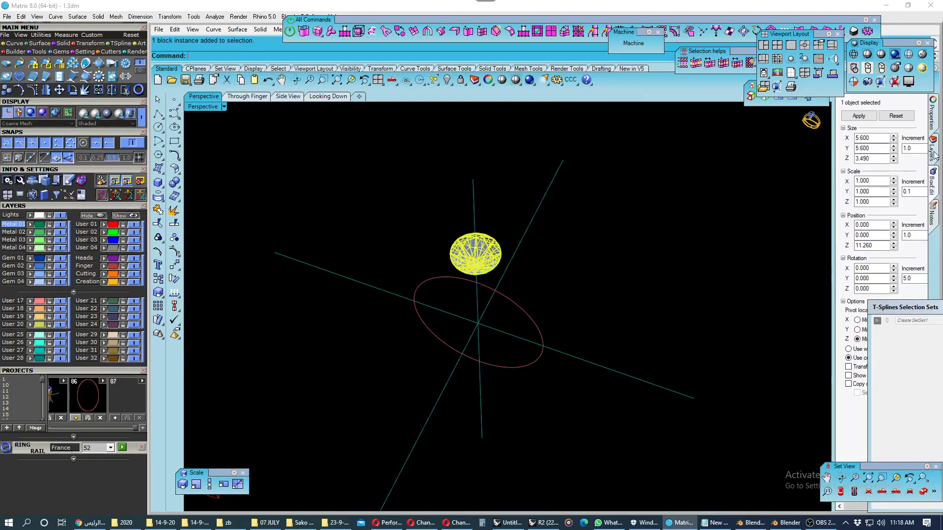
left_click(935, 156)
left_click(720, 208)
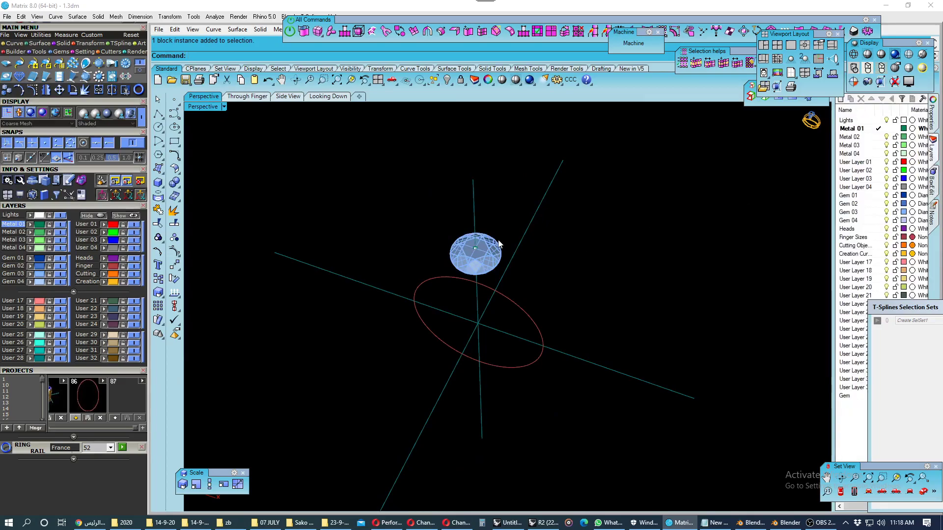
right_click_drag(499, 245, 505, 232)
scroll(515, 284, "up", 3)
left_click_drag(415, 179, 511, 230)
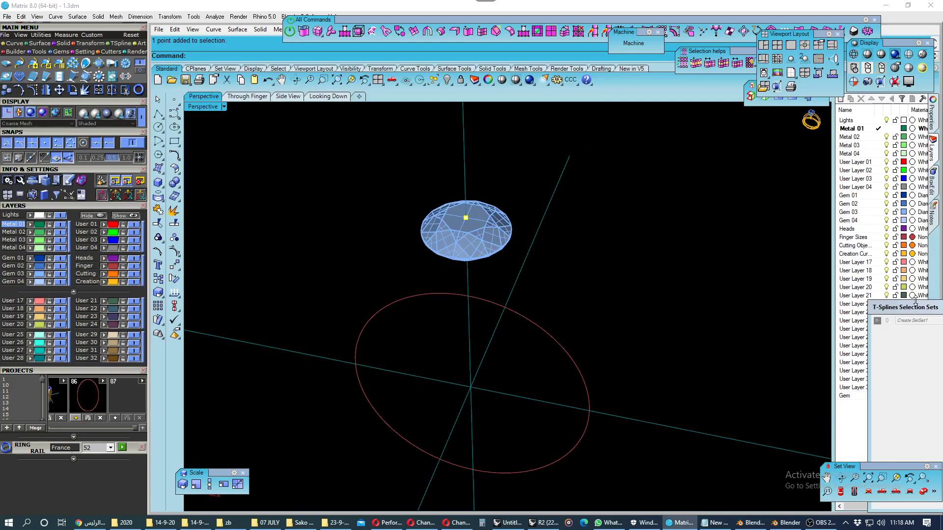
mouse_move(914, 307)
left_mouse_down()
mouse_move(756, 351)
mouse_move(769, 466)
left_mouse_up()
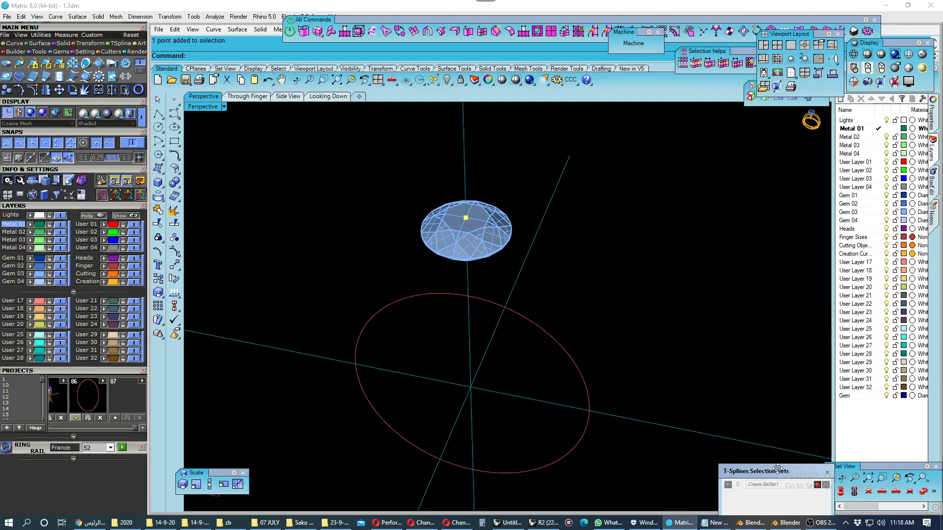
- Create a layer named pp, move the marker point onto it, and save
right_click(884, 417)
left_click(894, 424)
type("pp")
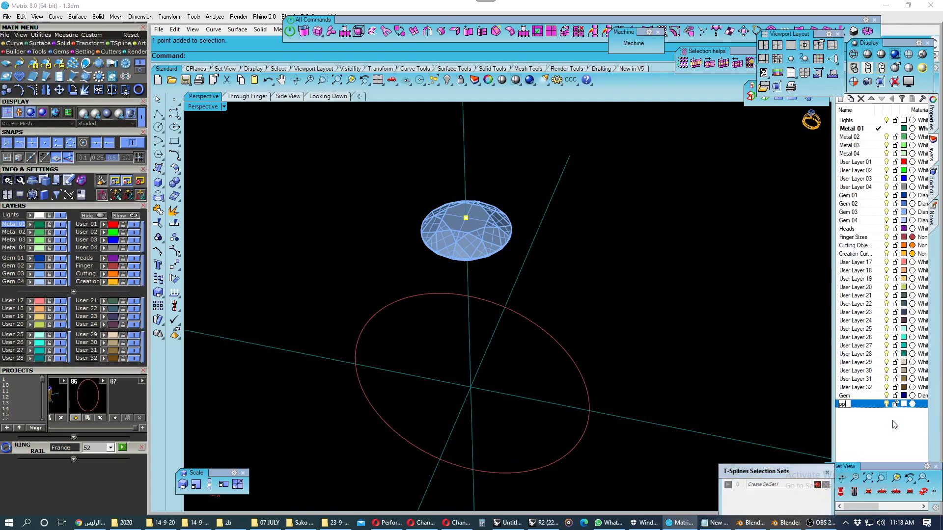
right_click(874, 403)
left_click(868, 359)
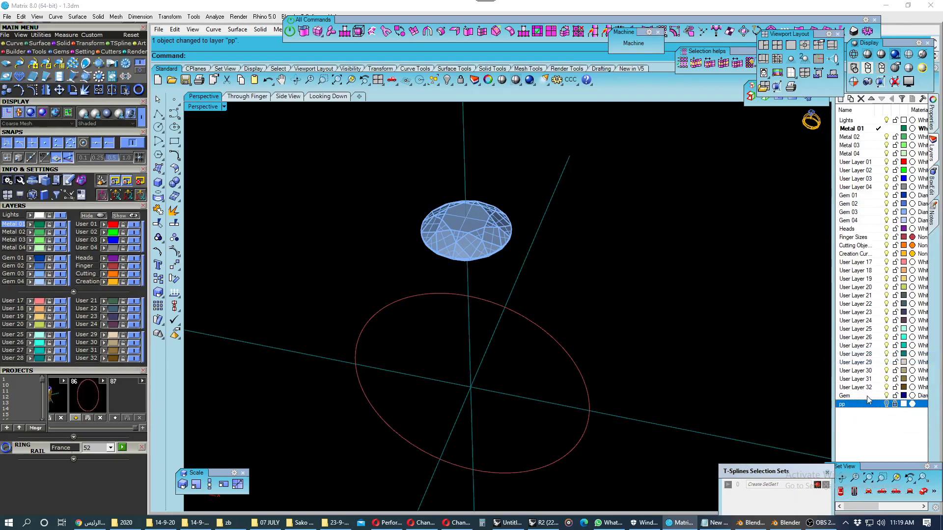
mouse_move(509, 331)
right_mouse_down()
mouse_move(541, 263)
mouse_move(520, 272)
right_mouse_up()
key("ctrl+s")
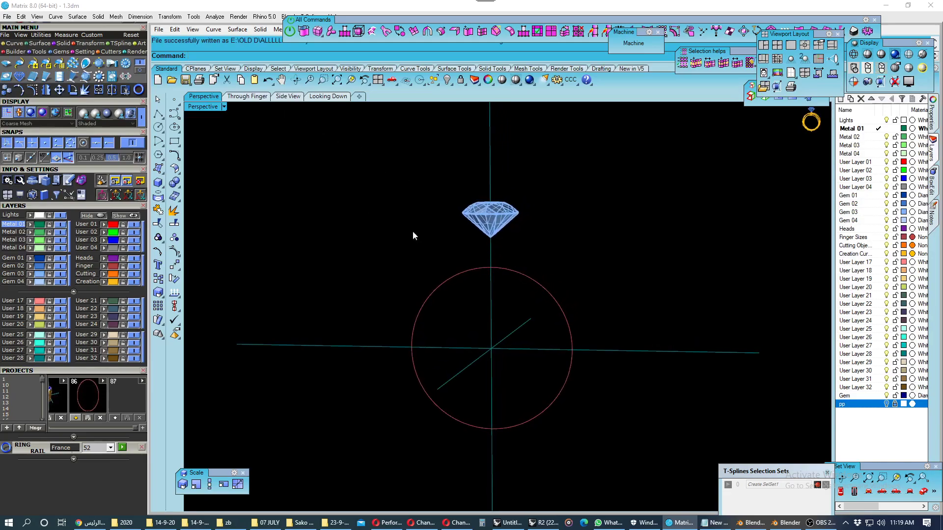
- Offset the finger-size circle outward by 2.2 in the Through Finger view
left_click(259, 97)
left_click(497, 256)
right_click_drag(497, 256, 488, 270)
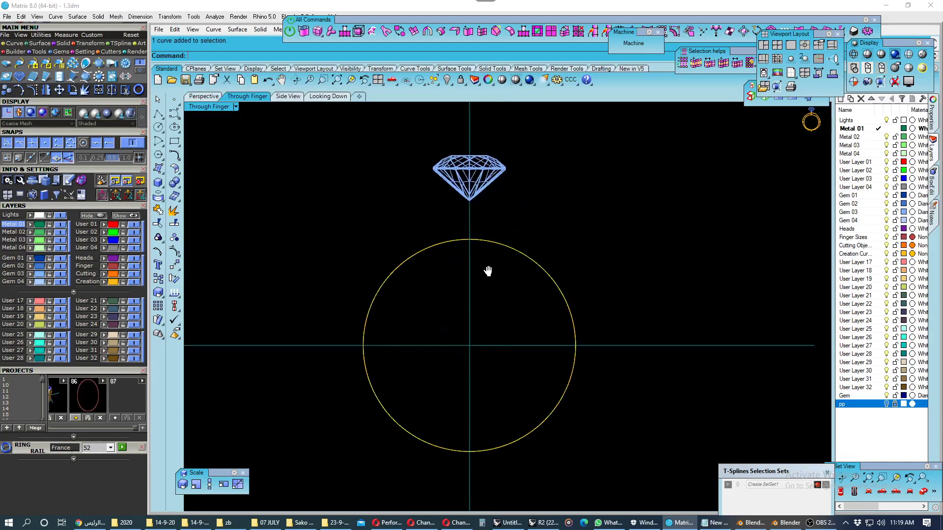
left_click(175, 155)
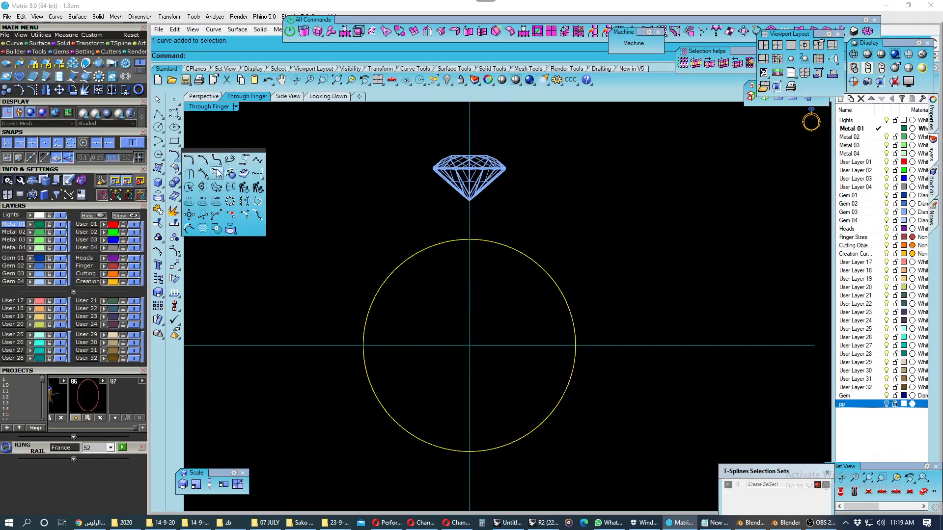
left_click(216, 172)
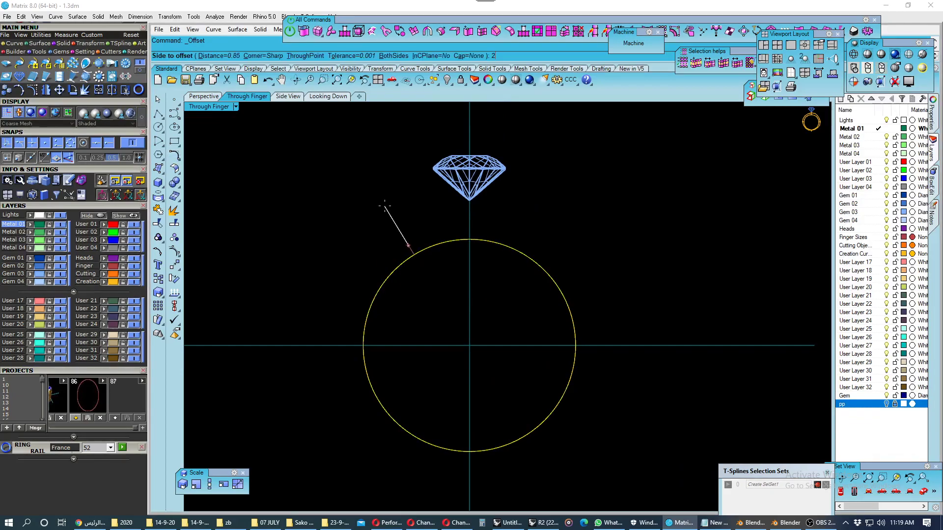
type("2.")
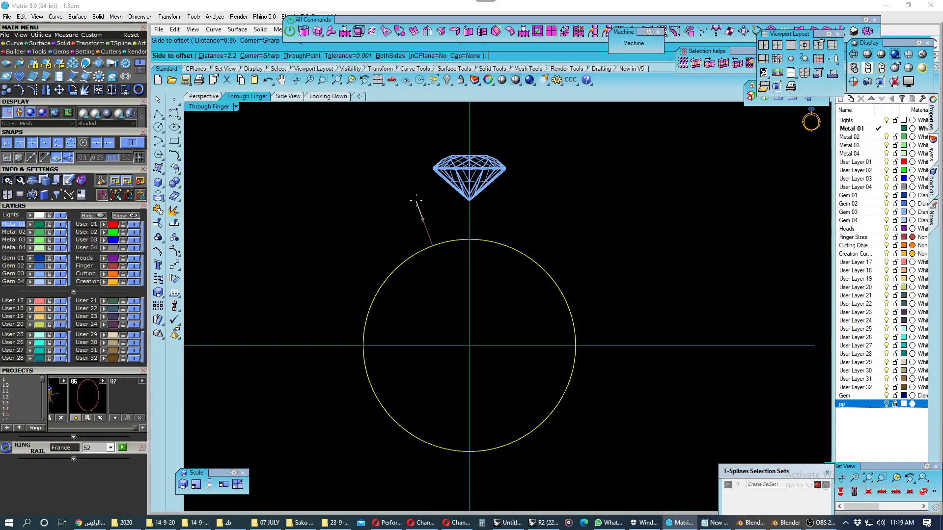
key("Return")
scroll(459, 251, "down", 2)
scroll(467, 245, "up", 2)
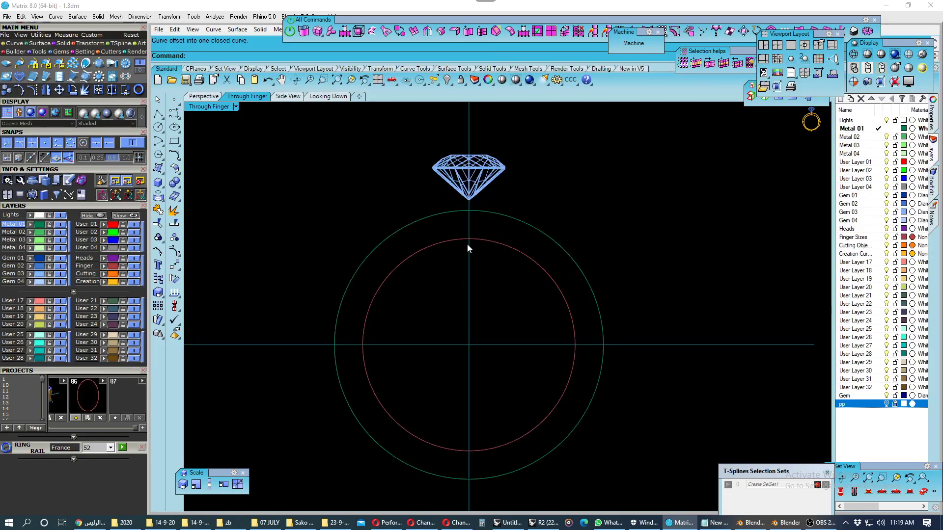
scroll(464, 228, "up", 1)
scroll(469, 232, "up", 2)
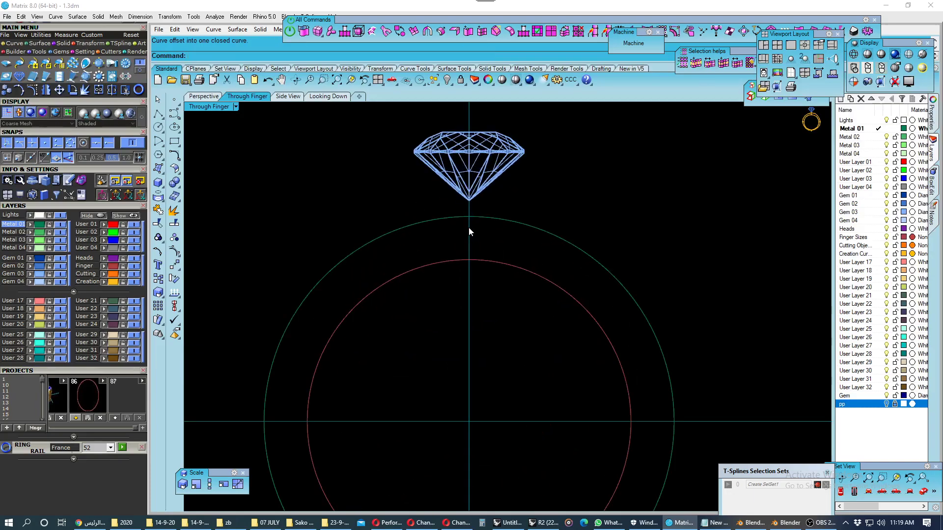
- Dimension the 2.2 gap between circles, select both, and switch to Looking Down
left_click(571, 81)
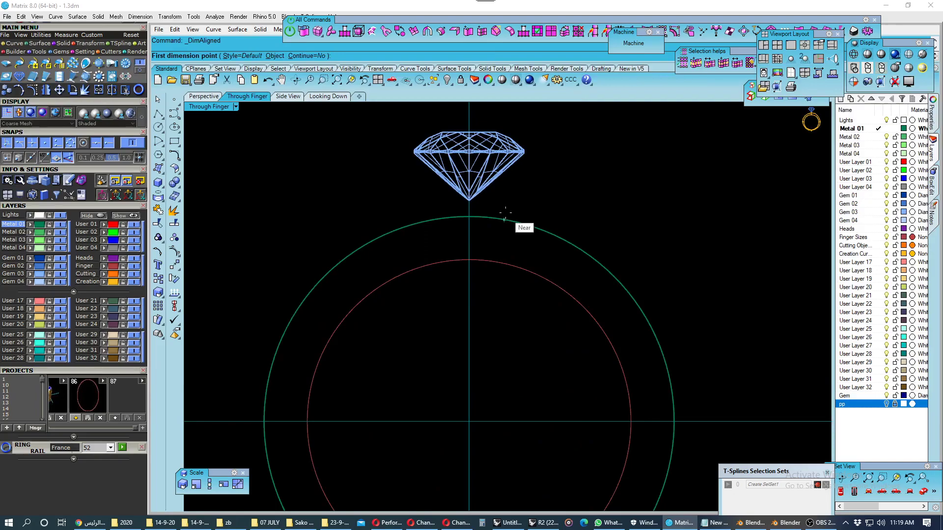
scroll(476, 249, "up", 2)
left_click(465, 265)
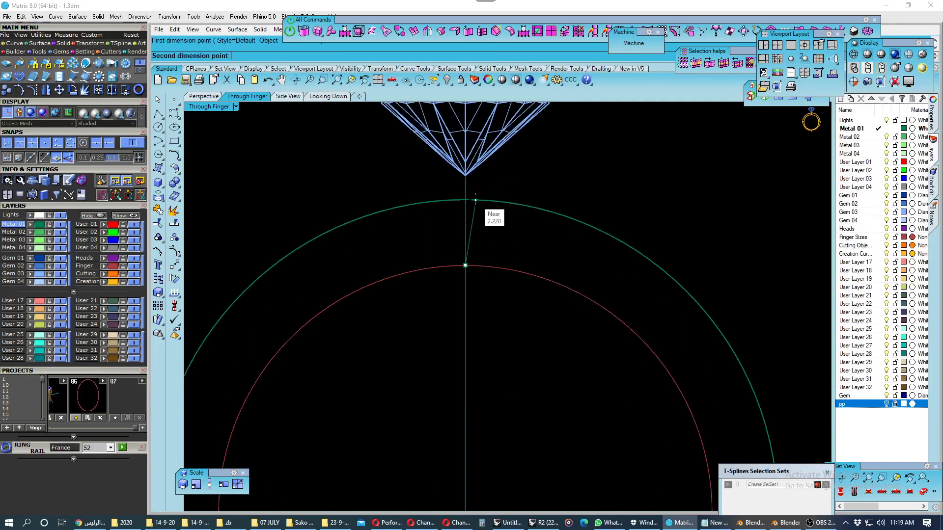
scroll(472, 199, "down", 2)
left_click(473, 199)
key("Escape")
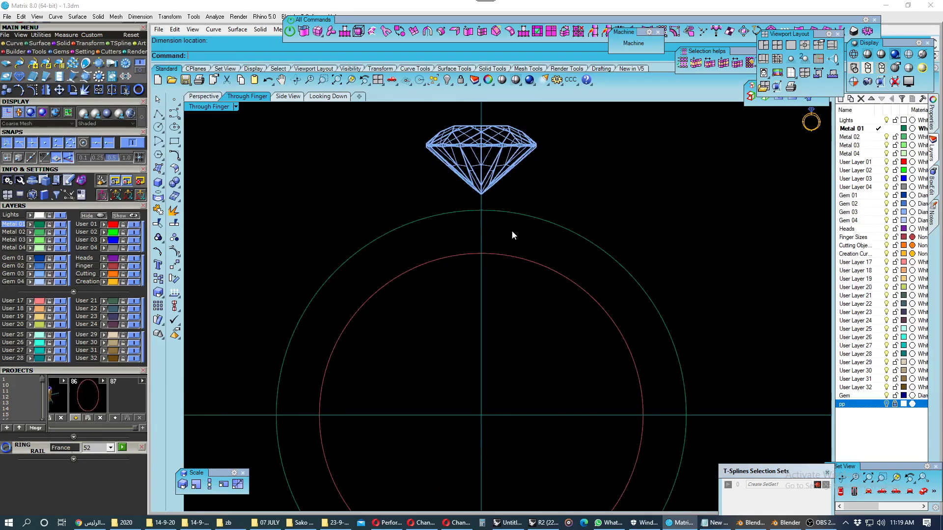
scroll(511, 234, "down", 1)
left_click_drag(564, 211, 535, 264)
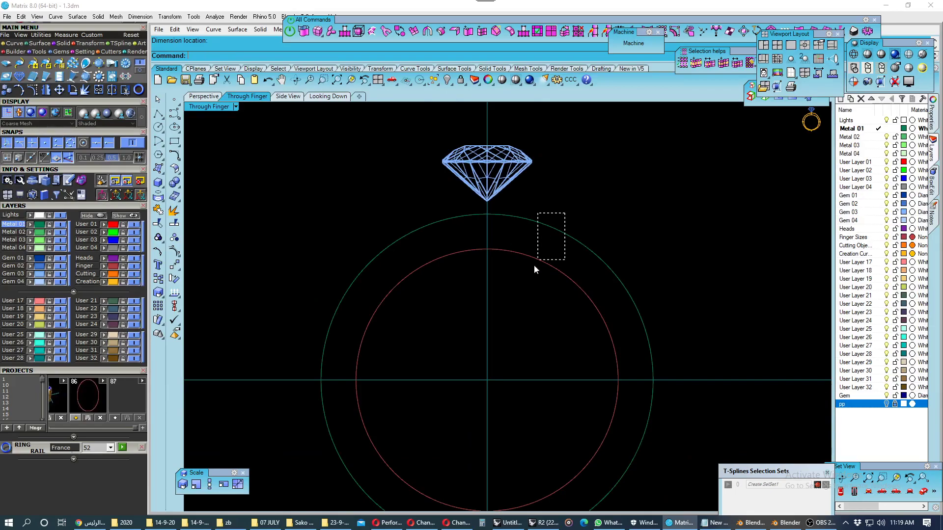
left_click(330, 98)
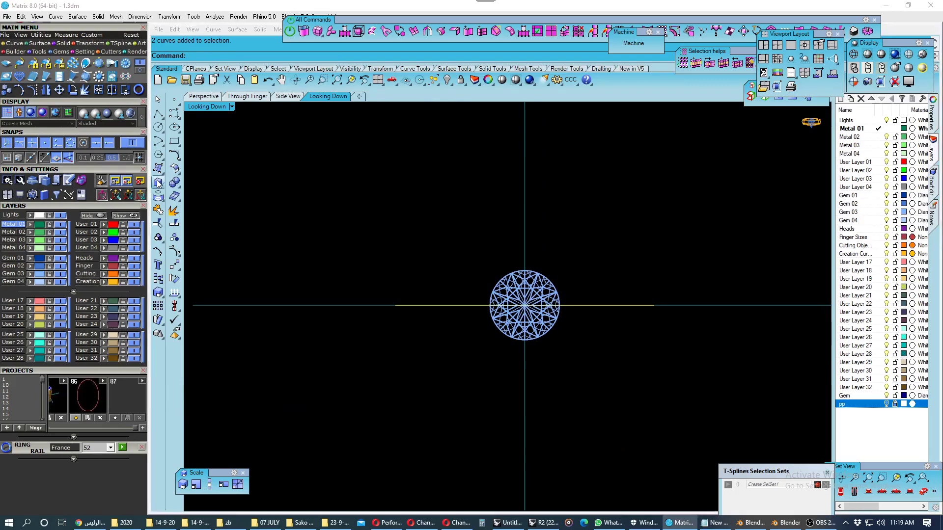
- Extrude the two circles into a solid on both sides, 1.6 each way
left_click(172, 180)
left_click(214, 221)
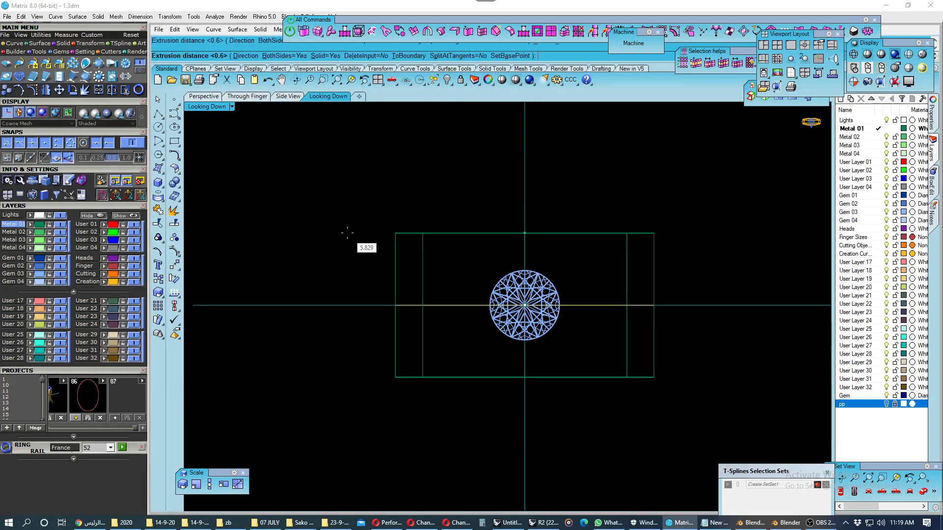
type("1.5")
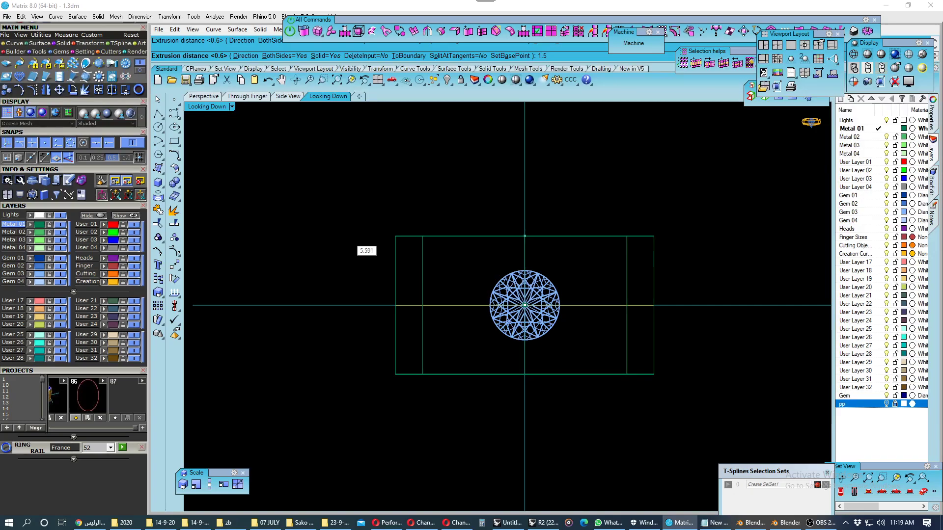
key("BackSpace")
key("Return")
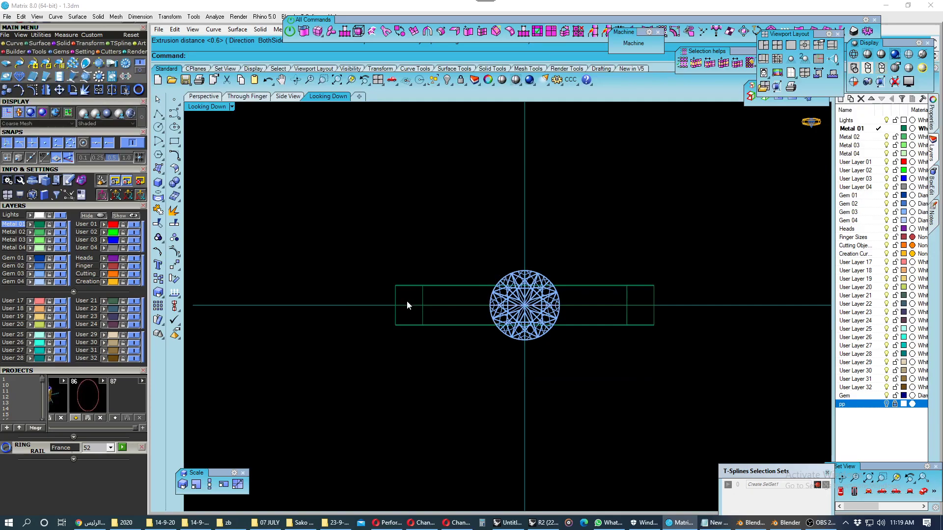
- Add a 3.20 aligned dimension across the band, then return to the Perspective view
scroll(406, 301, "up", 4)
left_click(568, 80)
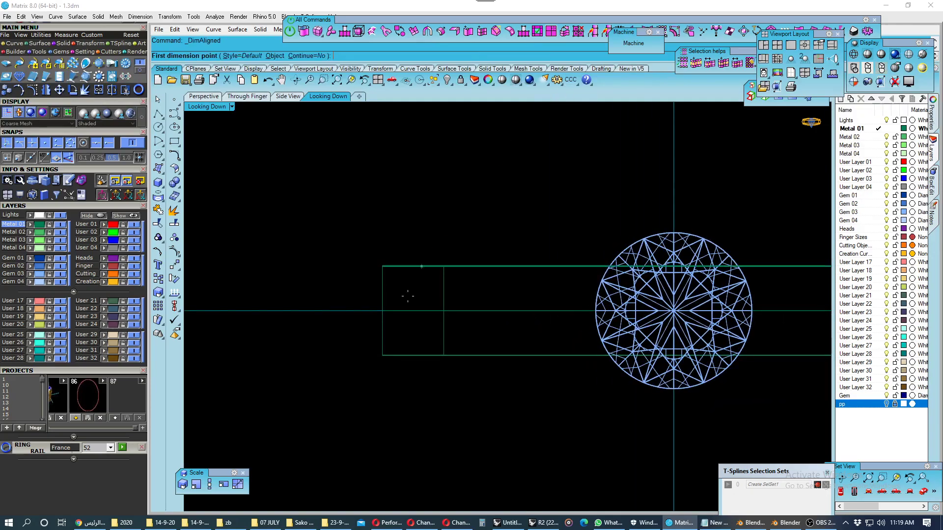
left_click(382, 354)
left_click(389, 267)
left_click(346, 305)
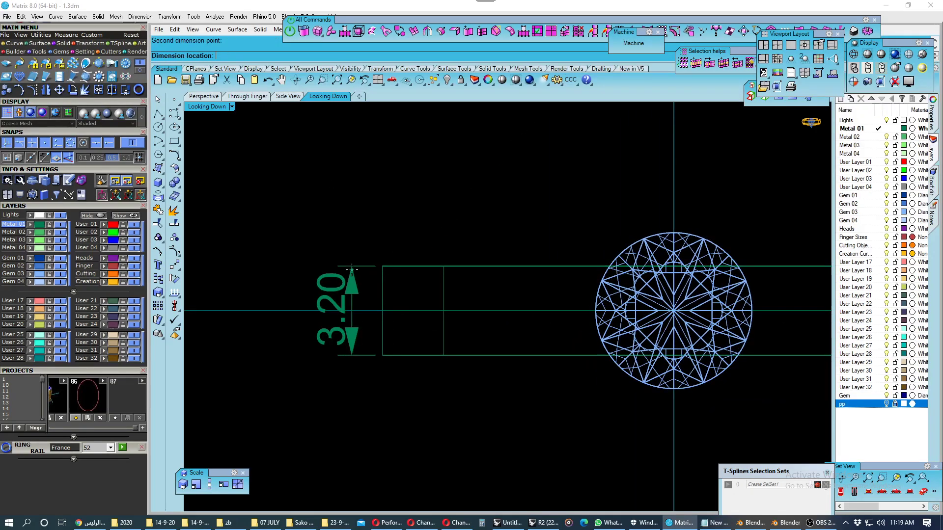
scroll(353, 271, "down", 2)
left_click(207, 96)
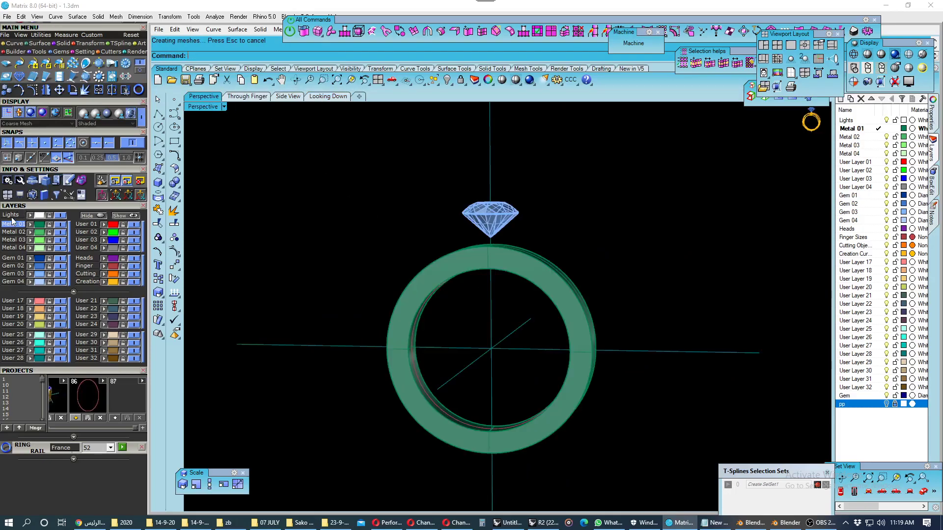
- Hide the Metal 02 band and User 04 outer-circle layers, lock User 28, and save
right_click_drag(397, 256, 371, 267)
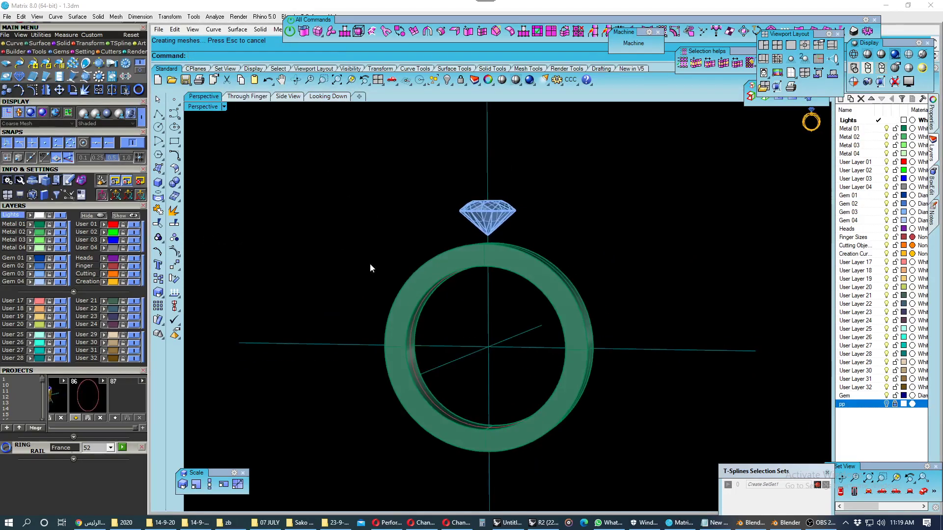
left_click(412, 282)
left_click(60, 232)
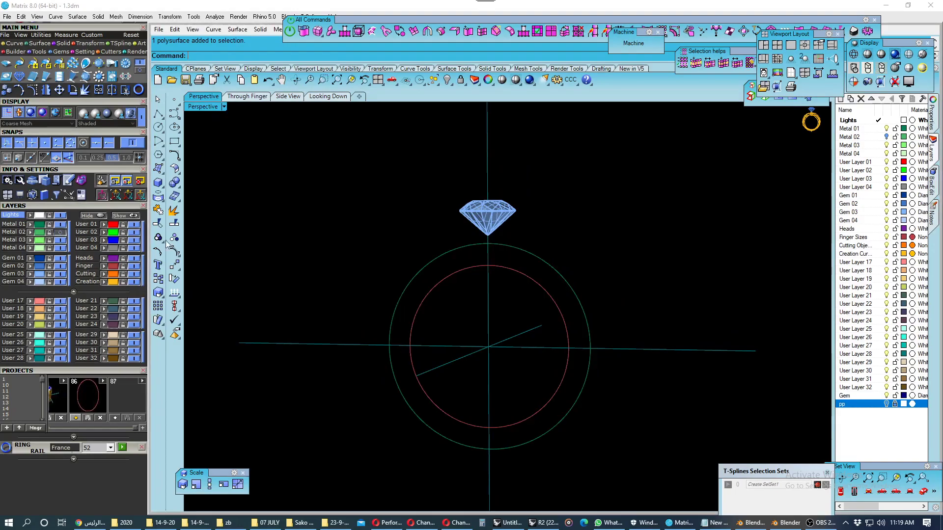
left_click(432, 263)
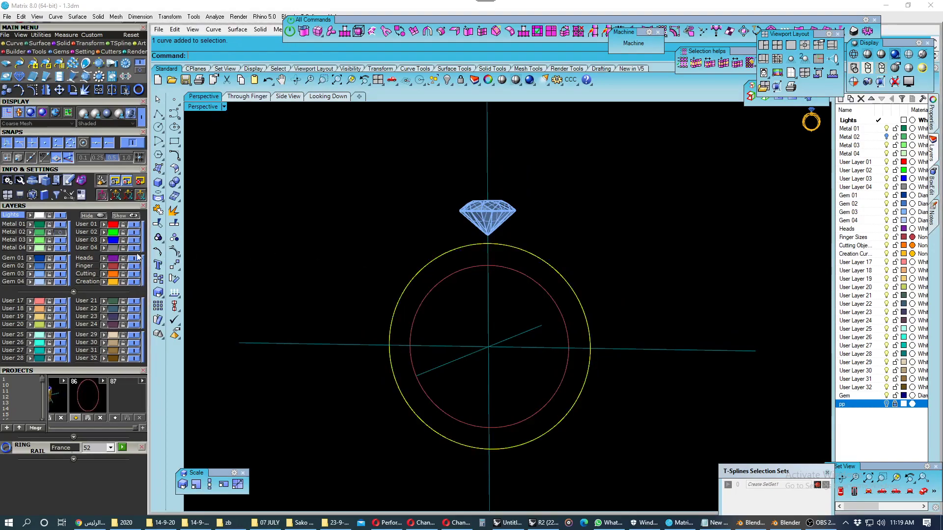
left_click(136, 249)
right_click_drag(379, 238, 375, 222)
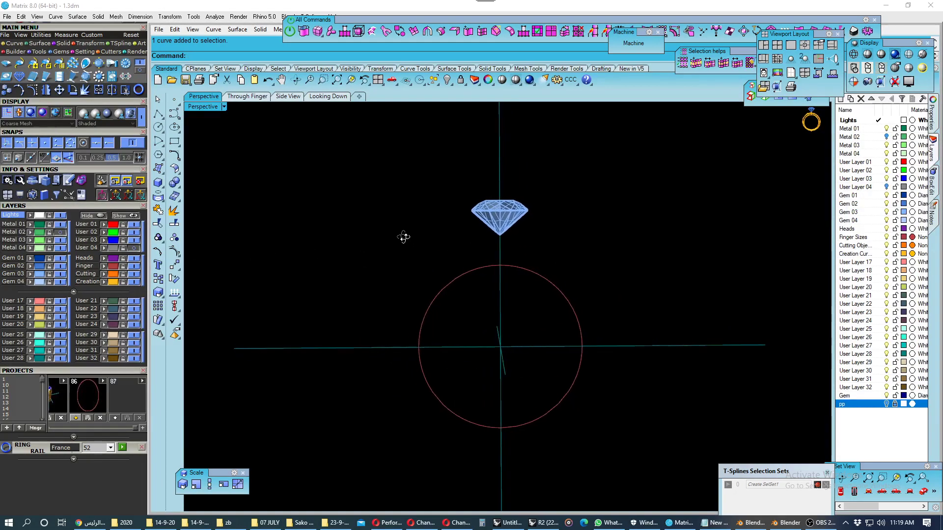
left_click(49, 358)
right_click_drag(396, 260, 397, 265)
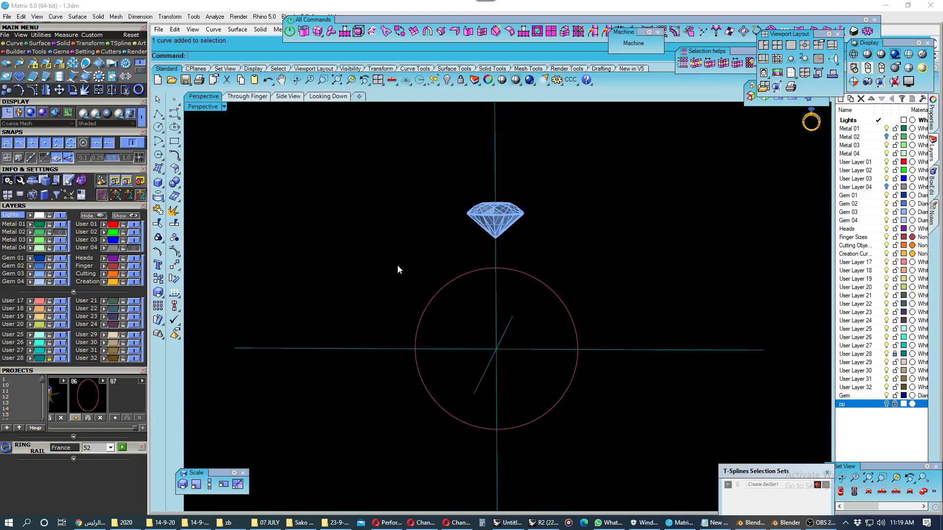
key("ctrl+s")
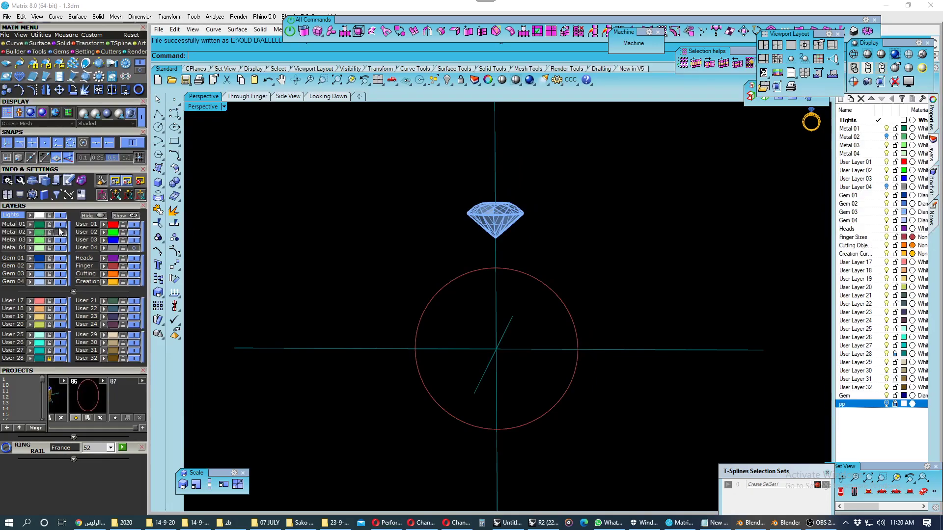
- Show the ring band again, deselect it, and orbit toward the ring top
left_click(39, 232)
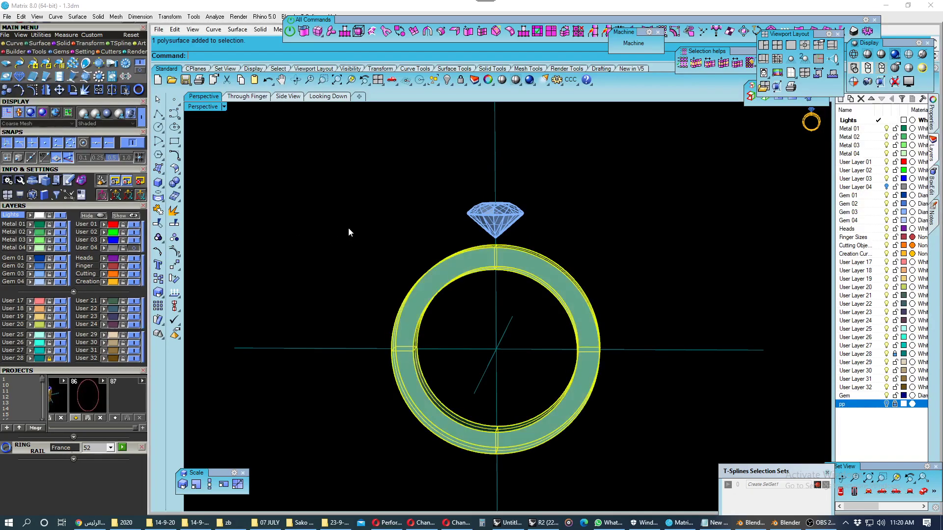
left_click(259, 121)
right_click_drag(521, 260, 533, 213)
scroll(533, 212, "up", 3)
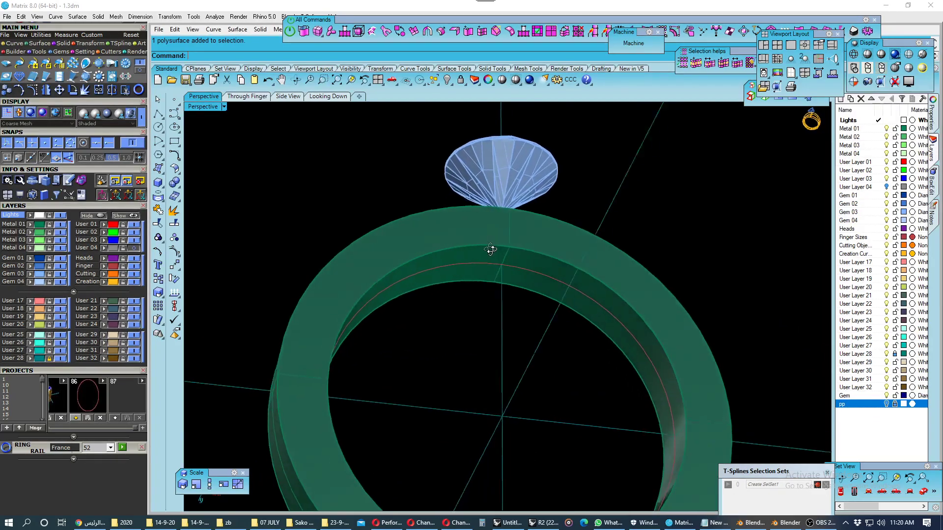
scroll(509, 230, "up", 3)
scroll(510, 230, "up", 1)
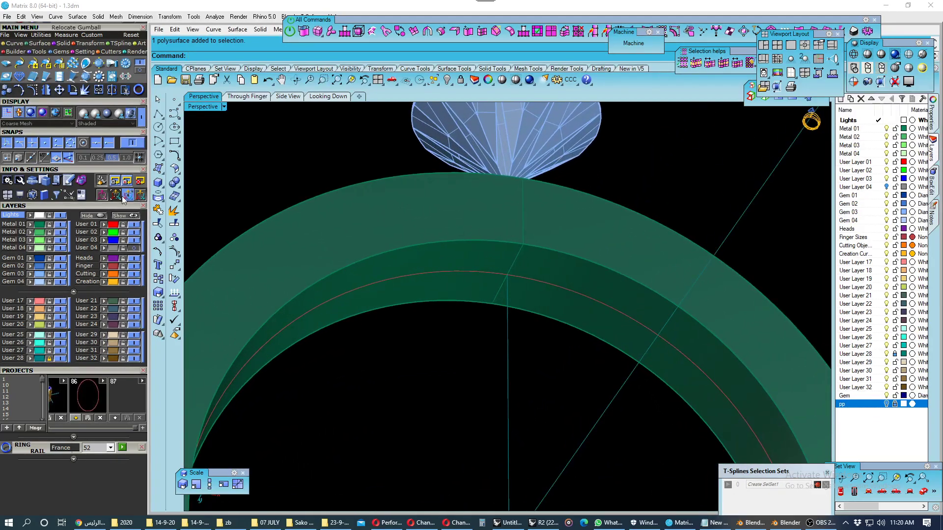
- Extract an isocurve along the band on layer User 01, then a V-direction cross-section at the top
left_click(157, 197)
left_click(219, 205)
left_click(501, 263)
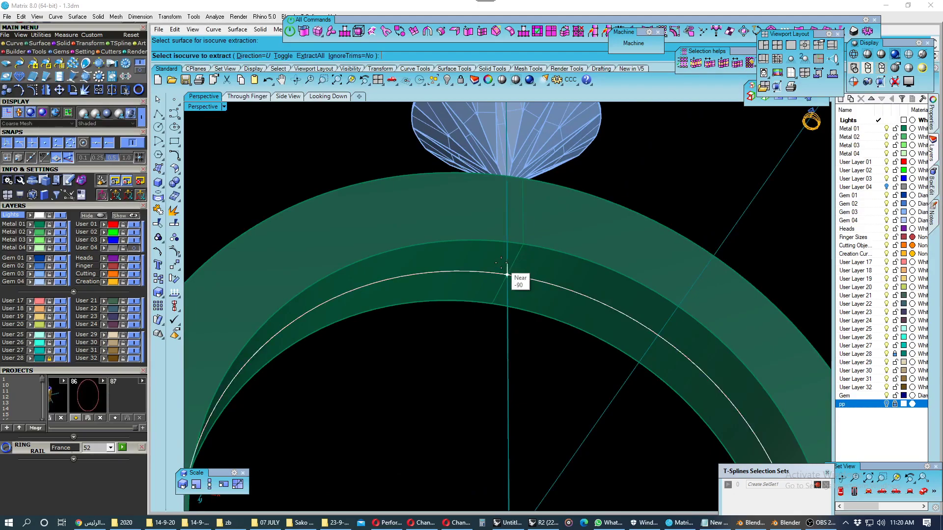
left_click(501, 266)
left_click(93, 224)
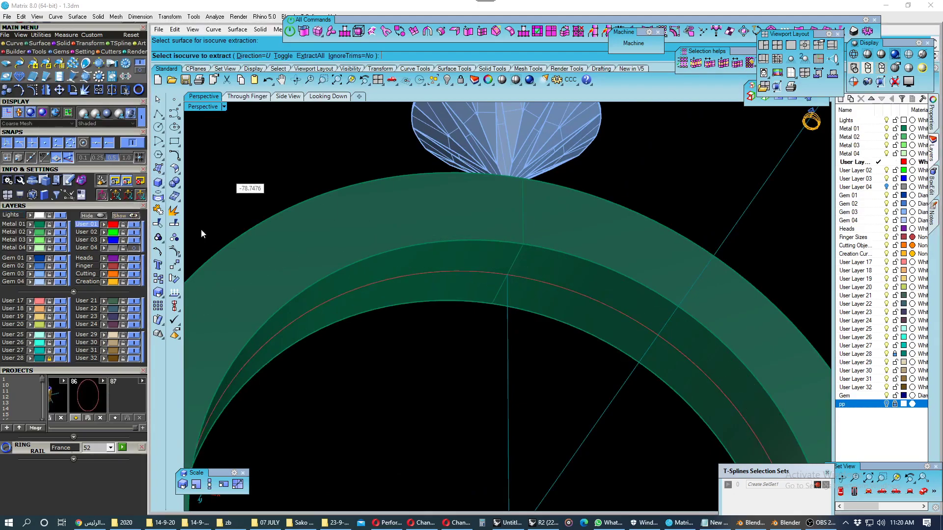
left_click(283, 55)
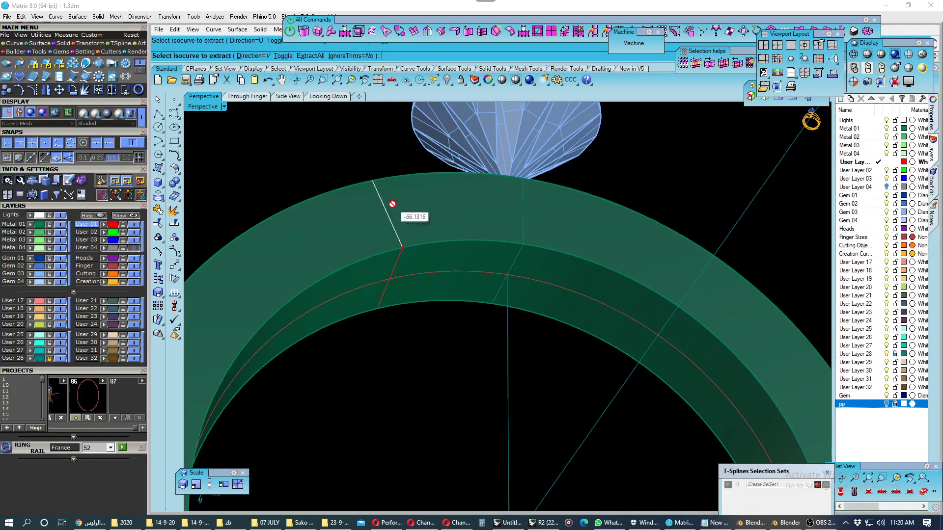
left_click(523, 291)
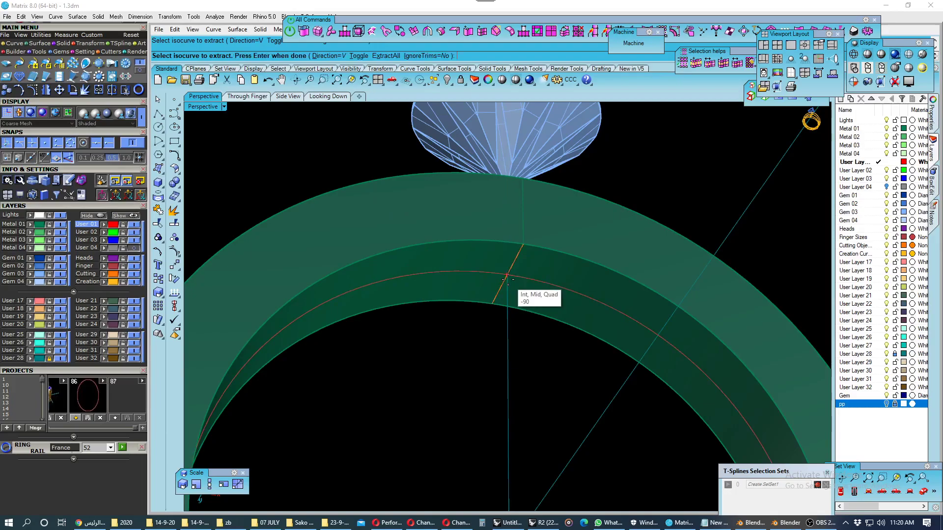
key("Return")
- Extract a second cross-section isocurve at the top centre of the band
mouse_move(522, 290)
right_mouse_down()
mouse_move(475, 253)
mouse_move(413, 311)
mouse_move(442, 305)
right_mouse_up()
scroll(442, 304, "up", 3)
scroll(467, 283, "up", 2)
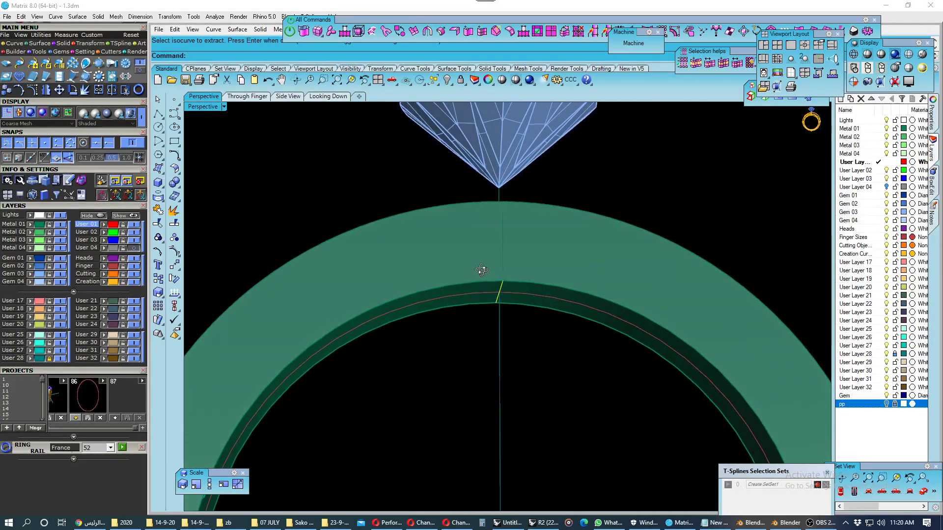
key("Return")
left_click(512, 260)
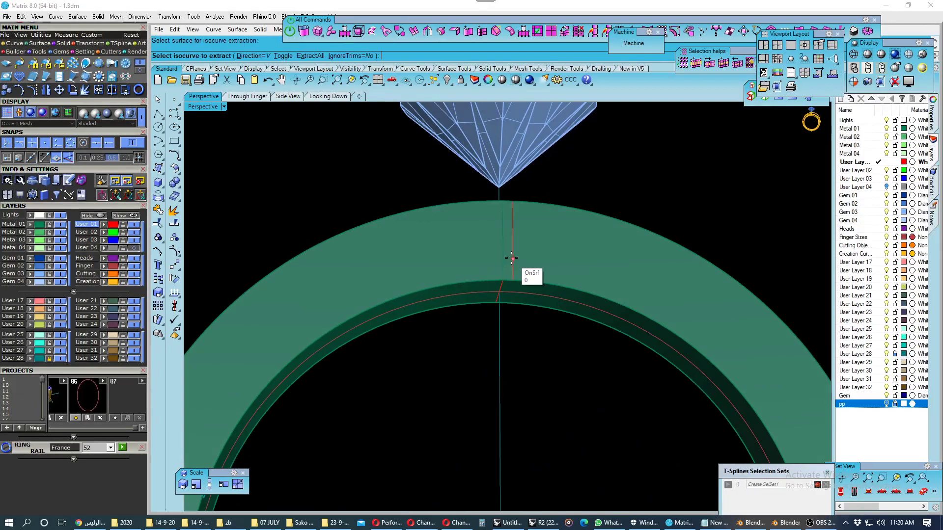
left_click(501, 282)
key("Return")
- Extract a third cross-section isocurve across the band's side
mouse_move(501, 284)
right_mouse_down()
mouse_move(439, 292)
mouse_move(447, 280)
right_mouse_up()
left_click(485, 290)
key("Return")
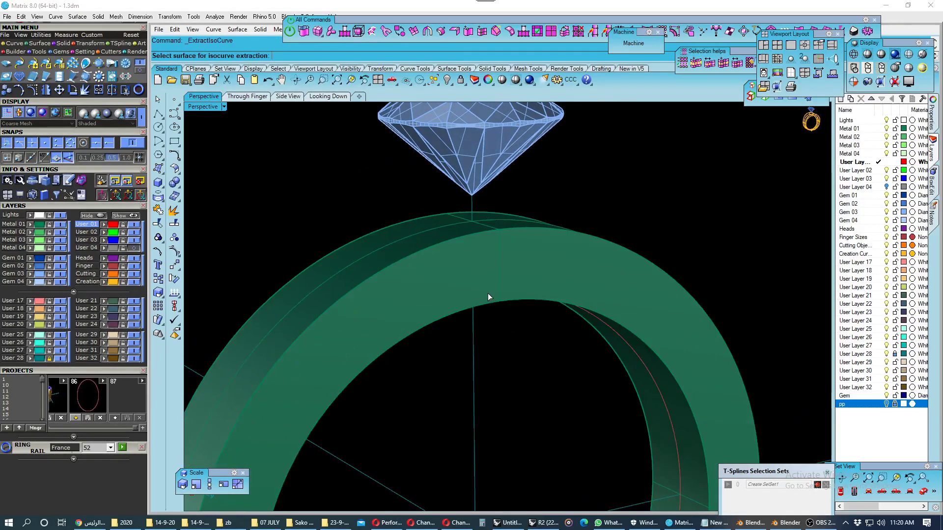
left_click(488, 293)
right_click_drag(490, 246, 455, 223)
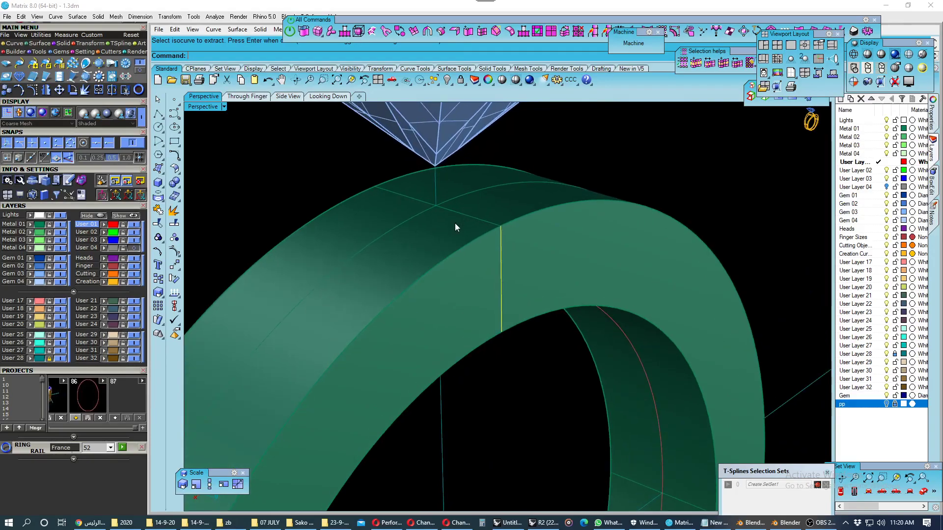
left_click(489, 221)
key("Return")
scroll(347, 196, "down", 2)
- Hide Metal 01, switch to Side View, and delete the two lower vertical lines
left_click(61, 224)
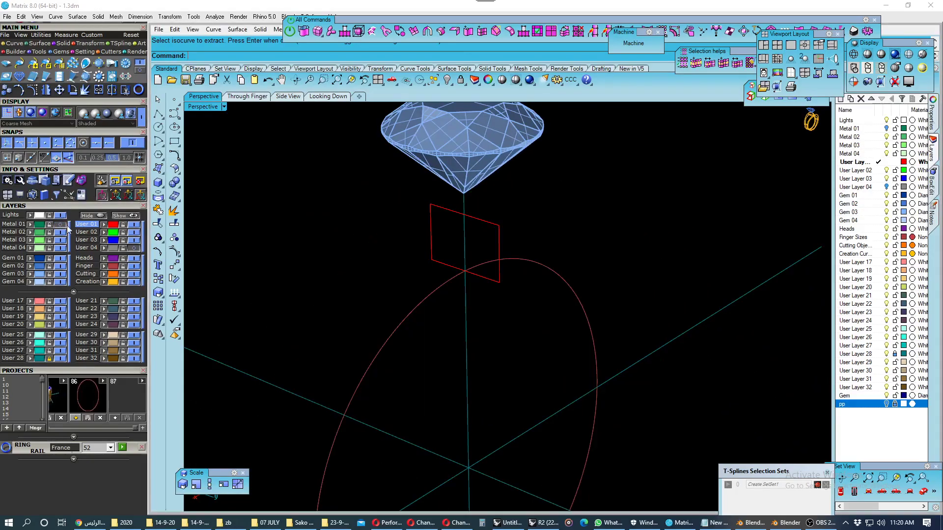
left_click(284, 97)
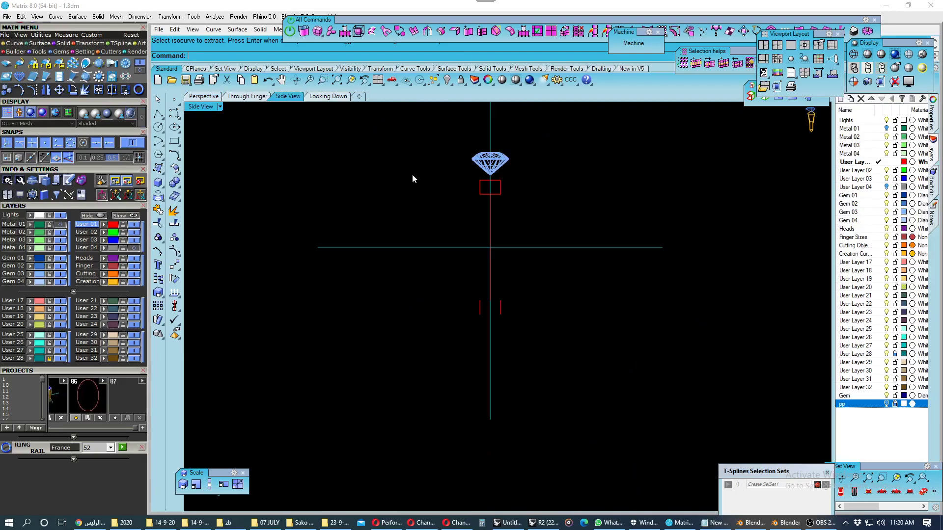
scroll(505, 207, "up", 2)
right_click_drag(505, 206, 507, 278)
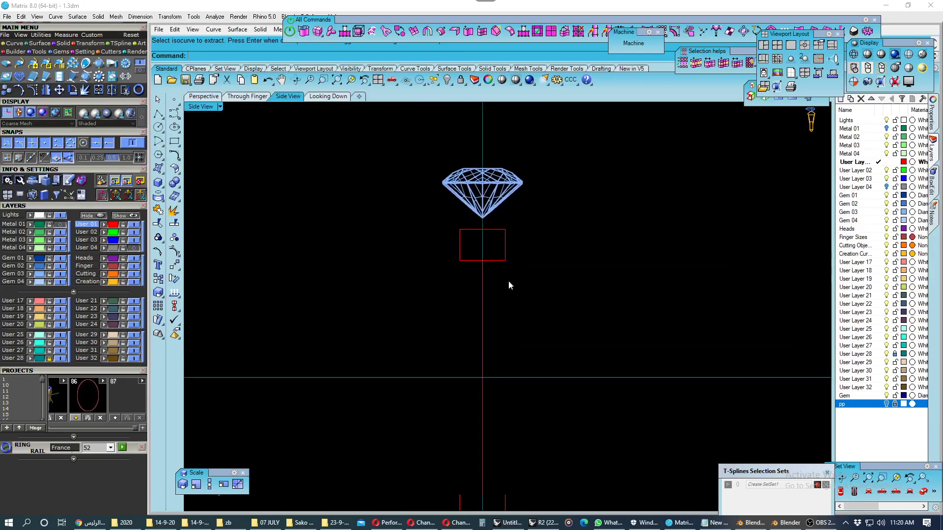
left_click_drag(415, 358, 466, 430)
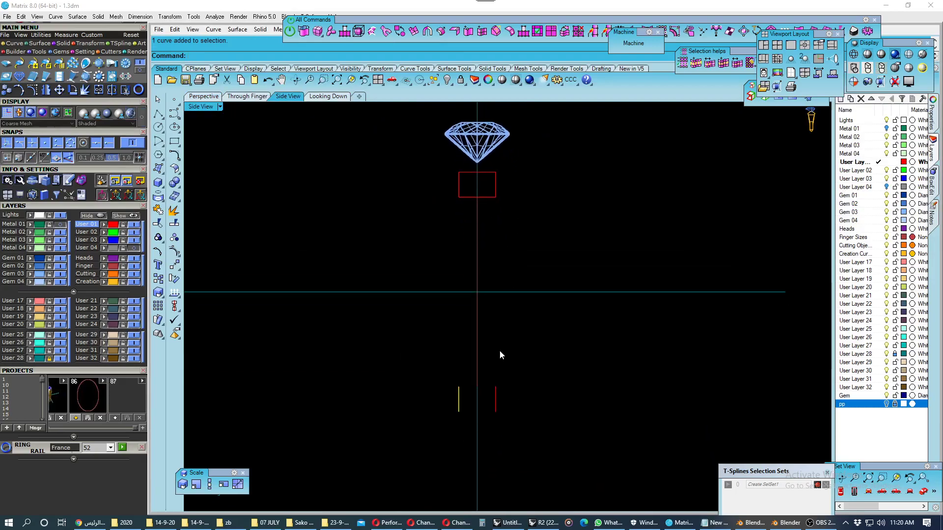
left_click_drag(486, 360, 523, 432)
key("Delete")
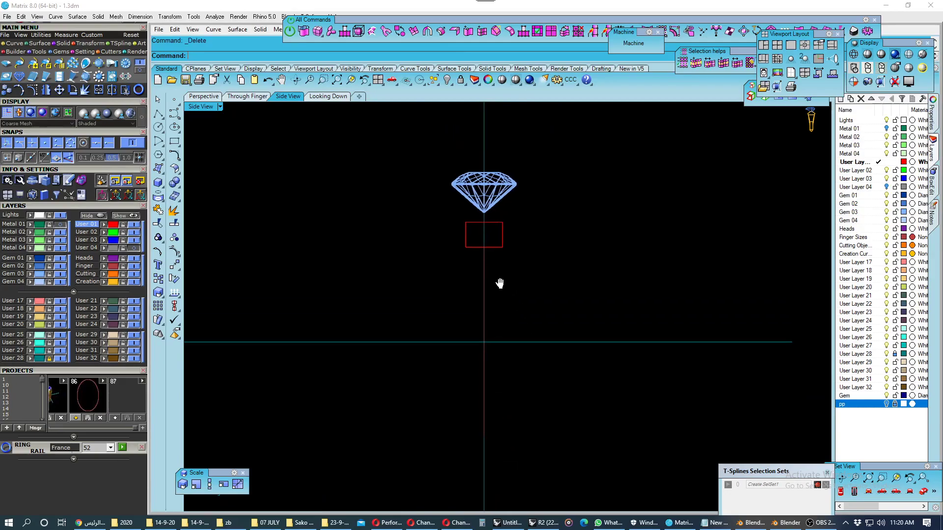
- Tear off the Curve, Circle and Arc tool flyouts as floating panels
scroll(488, 206, "up", 5)
scroll(491, 242, "up", 4)
scroll(492, 244, "up", 4)
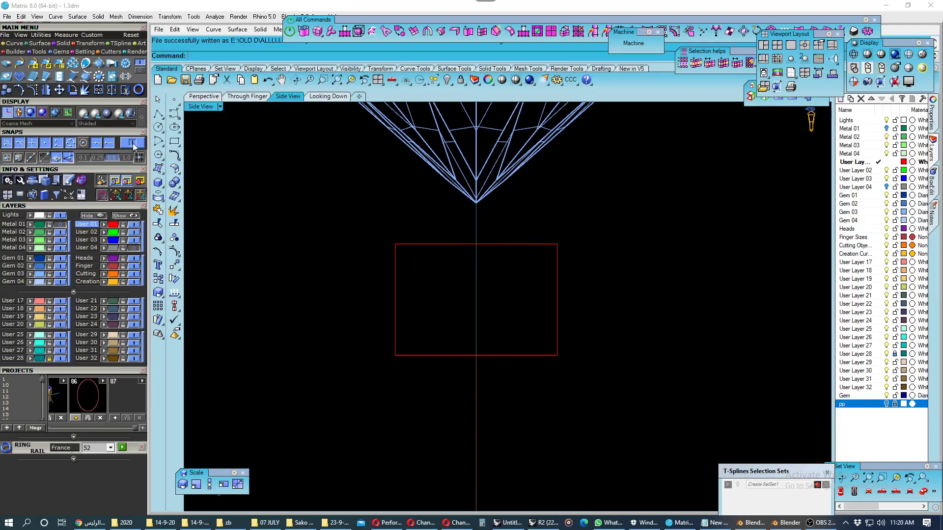
left_click(176, 118)
left_click_drag(193, 109, 259, 119)
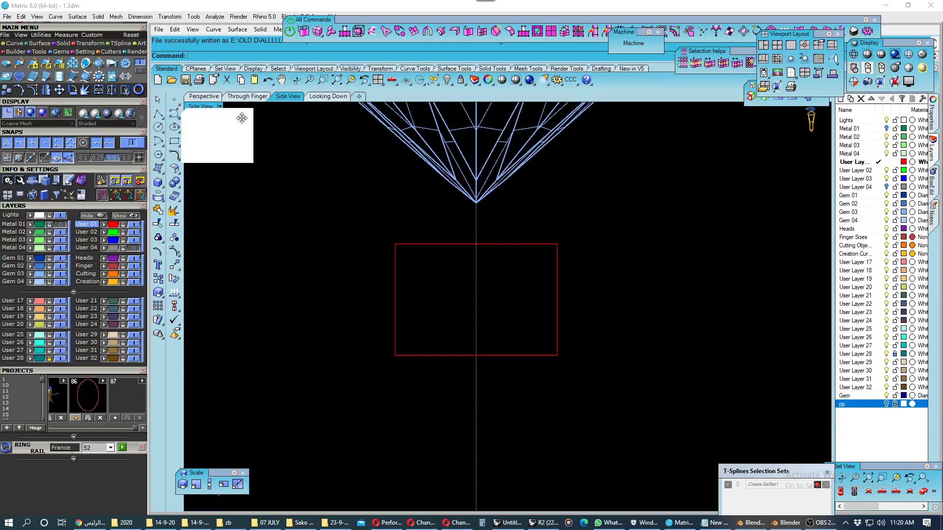
left_click(160, 133)
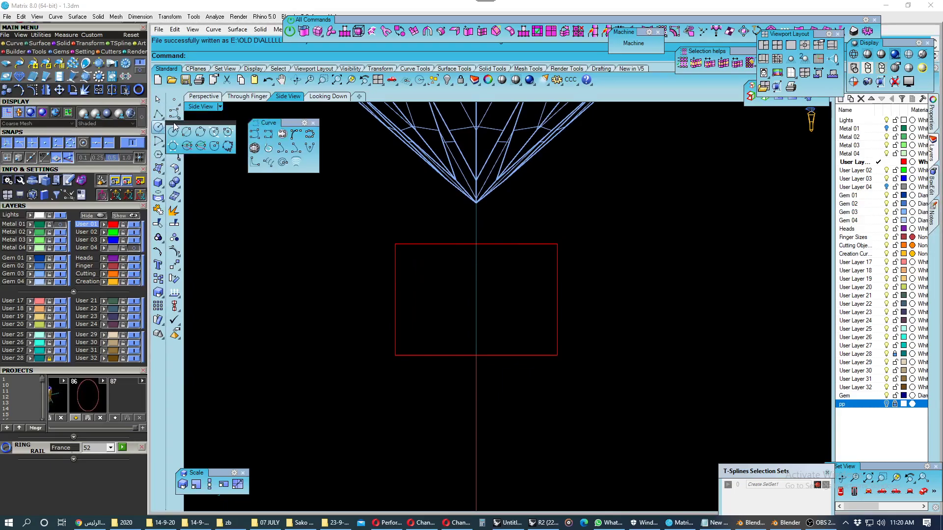
left_click_drag(176, 126, 231, 184)
left_click(158, 141)
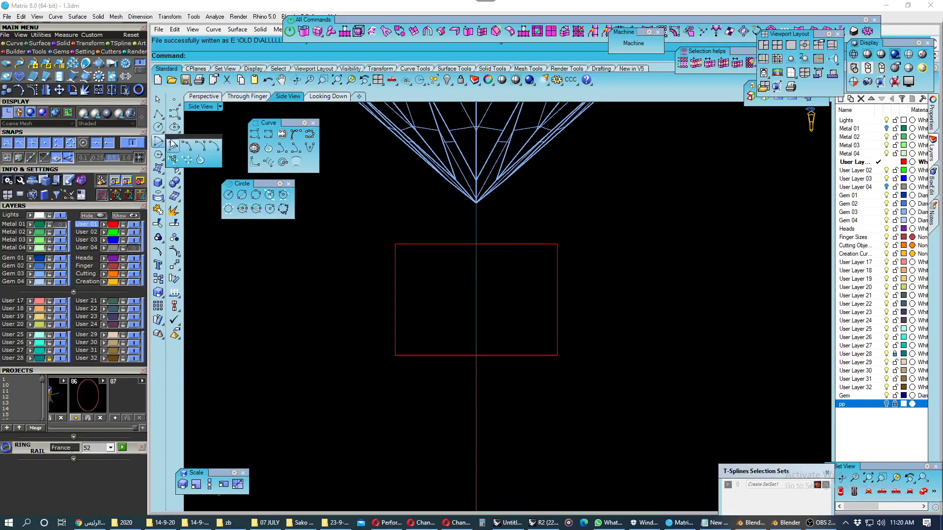
left_click_drag(172, 143, 224, 242)
right_click_drag(385, 249, 393, 256)
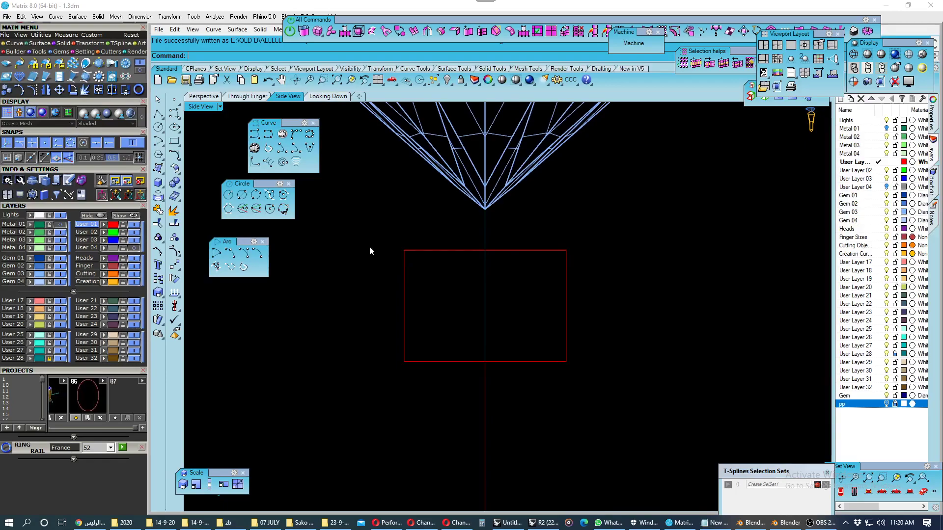
- Place a point at the rectangle's lower-left corner and move it up 0.4
left_click(175, 99)
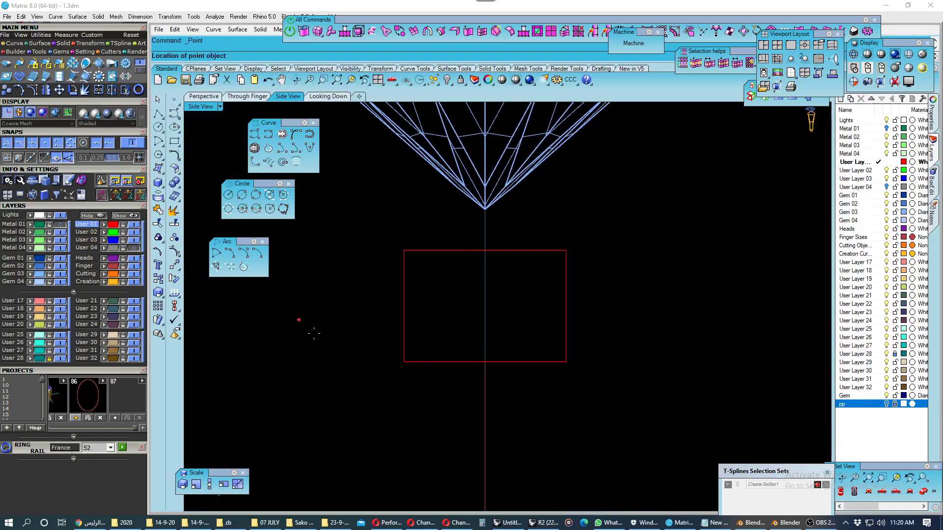
left_click(403, 362)
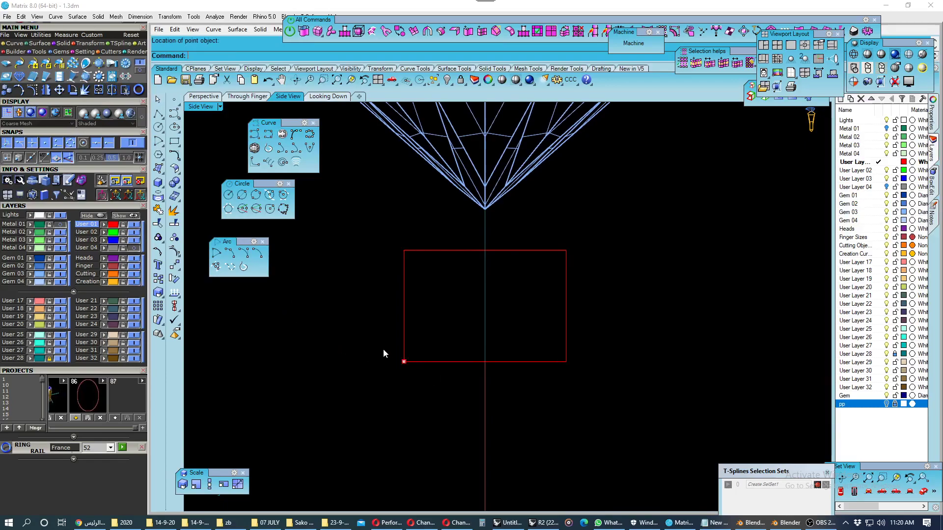
left_click(157, 225)
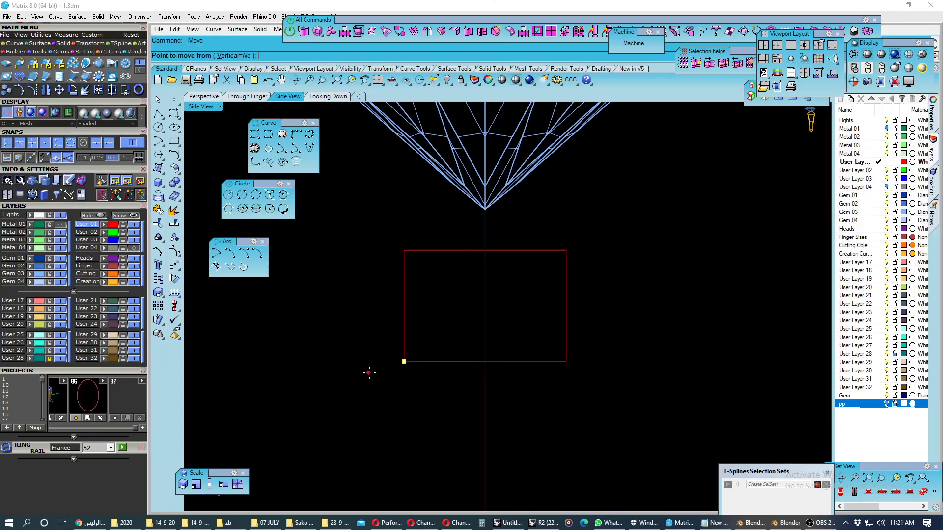
left_click(403, 362)
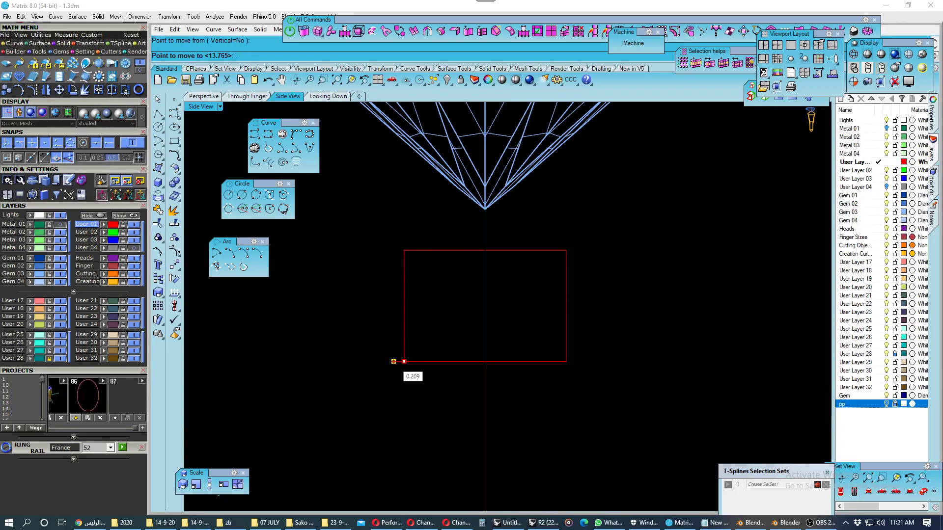
type(".4")
key("Return")
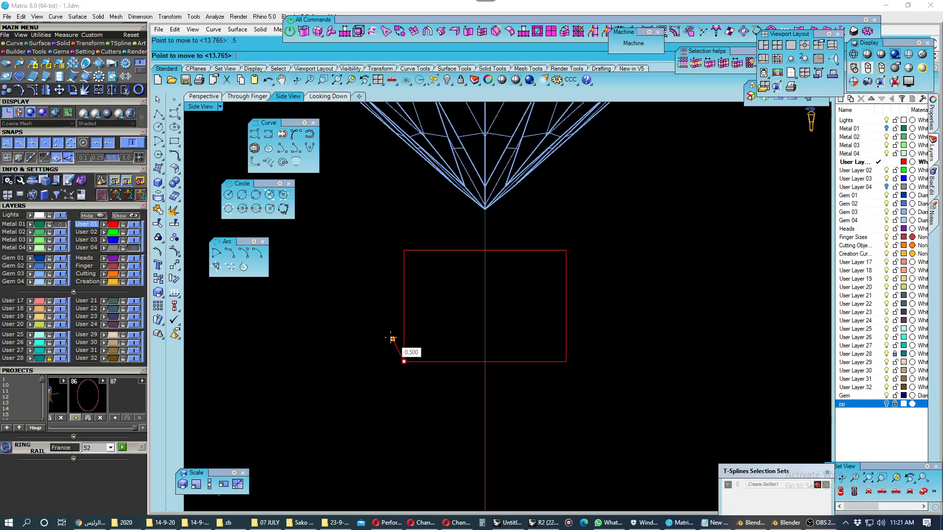
key("Escape")
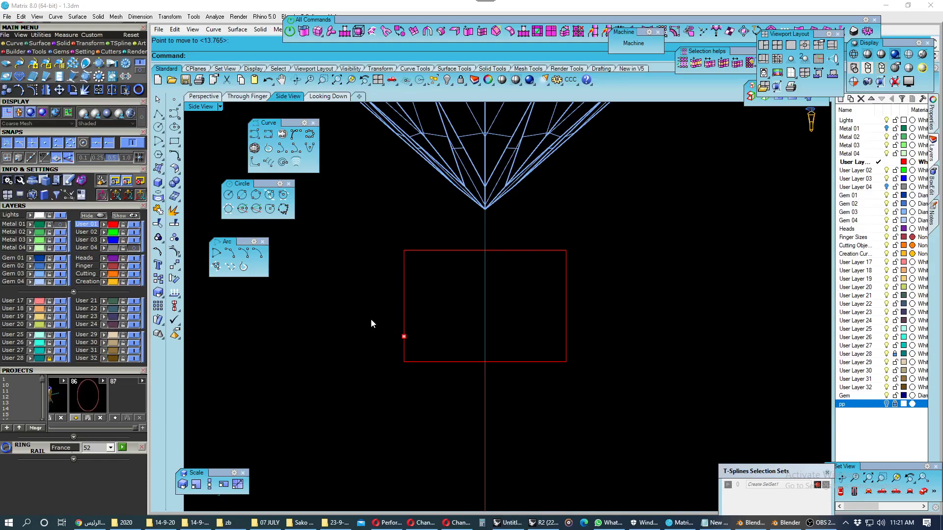
left_click_drag(371, 320, 416, 354)
right_click_drag(410, 351, 382, 332)
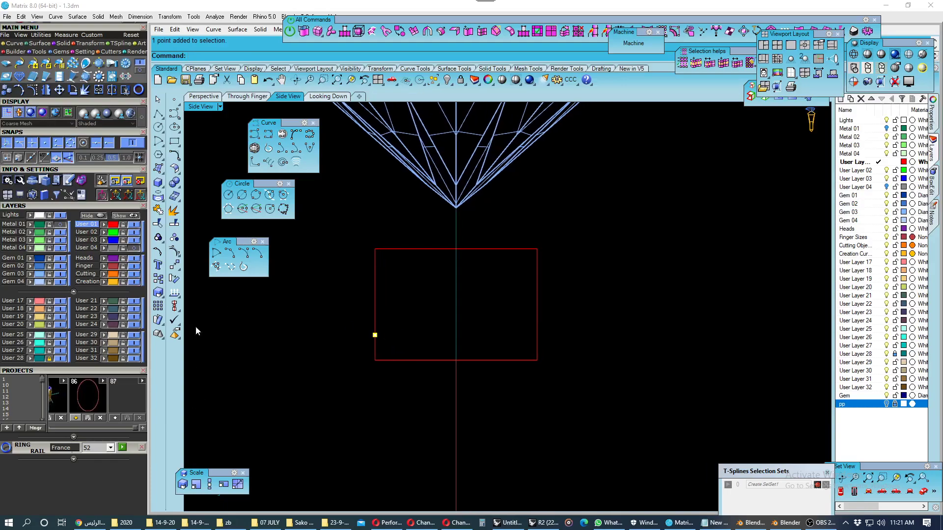
- Mirror the marker point onto the rectangle's right edge
right_click(174, 265)
left_click(174, 265)
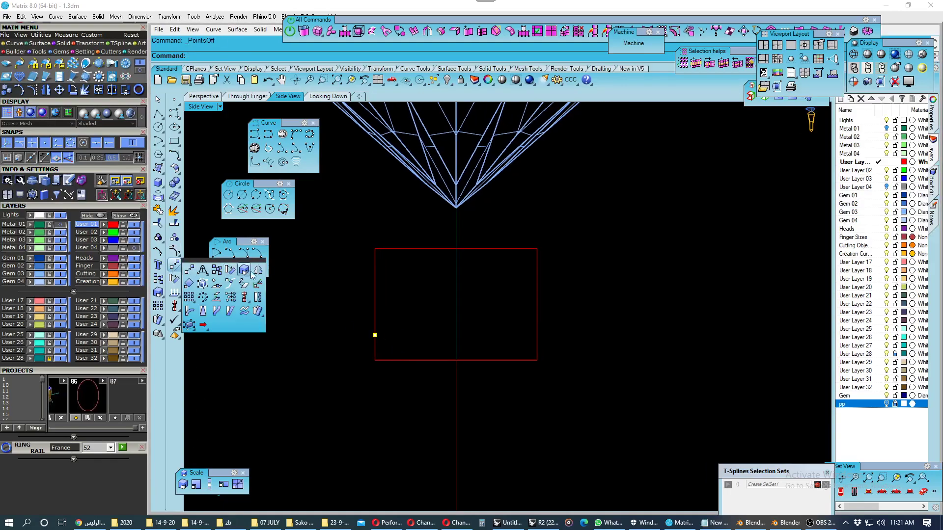
left_click(258, 270)
left_click(456, 373)
scroll(444, 373, "down", 2)
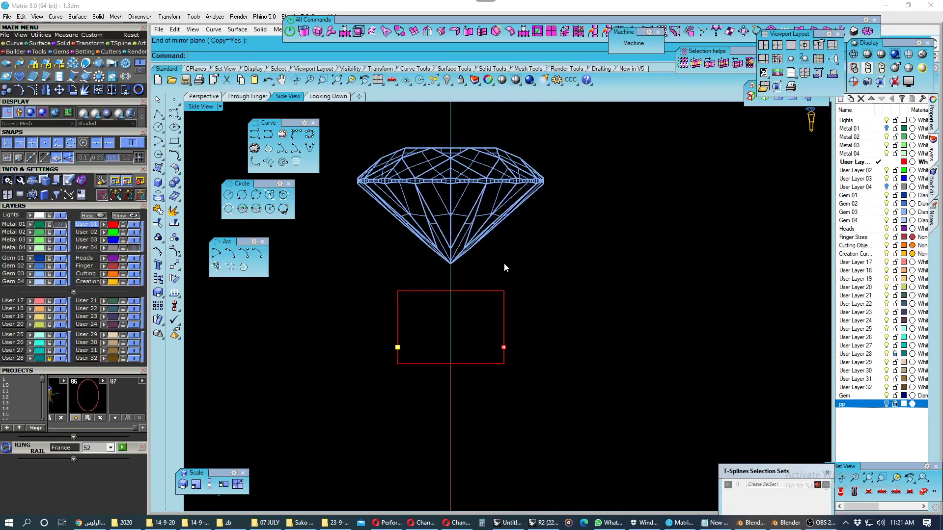
scroll(461, 313, "up", 3)
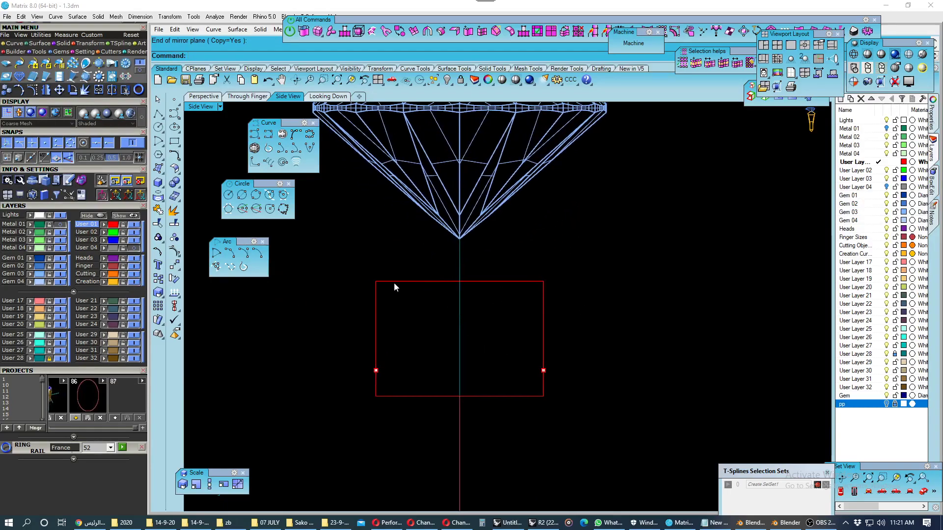
- Draw a circle through the left and right marker points on layer User 02
left_click(255, 195)
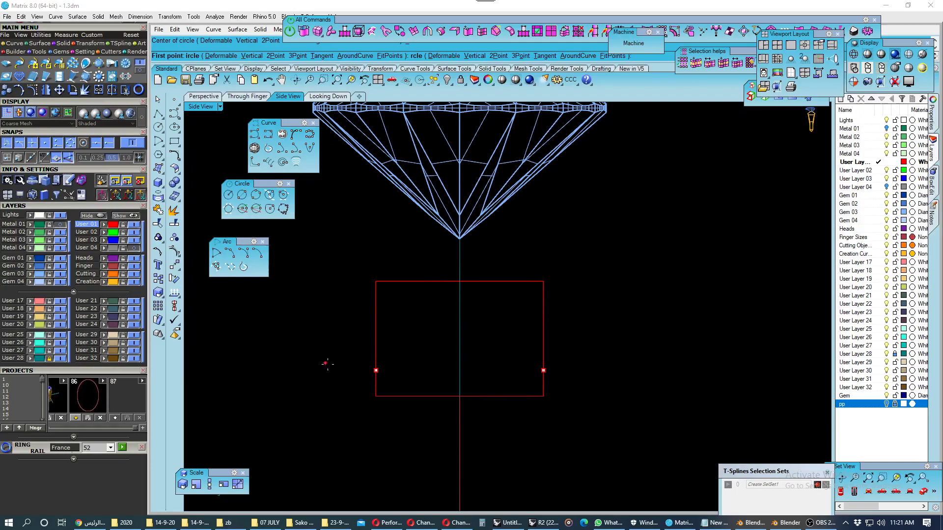
left_click(376, 370)
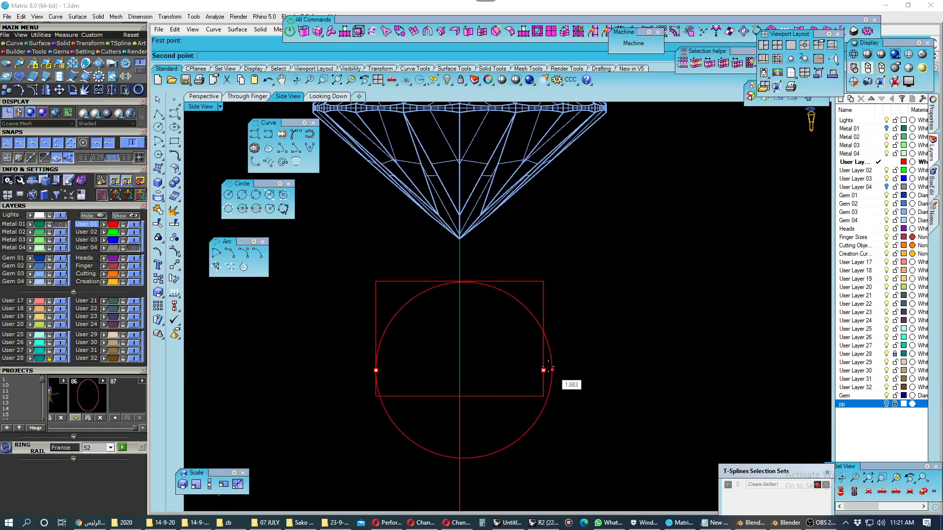
left_click(543, 370)
left_click(95, 235)
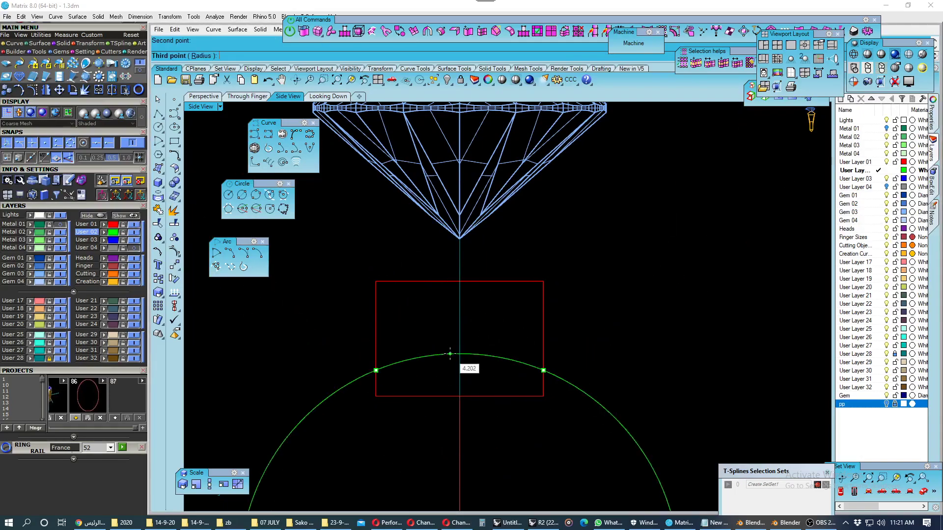
left_click(481, 360)
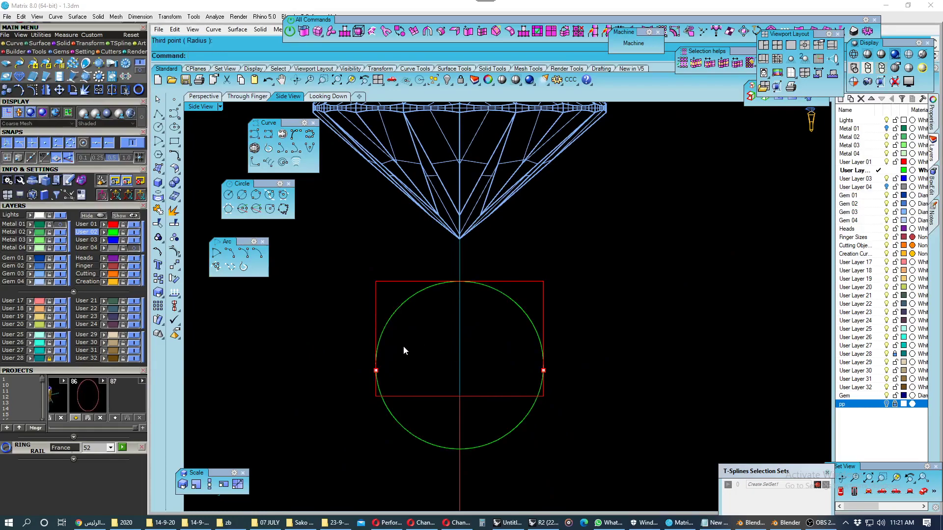
scroll(403, 349, "up", 1)
scroll(375, 379, "up", 1)
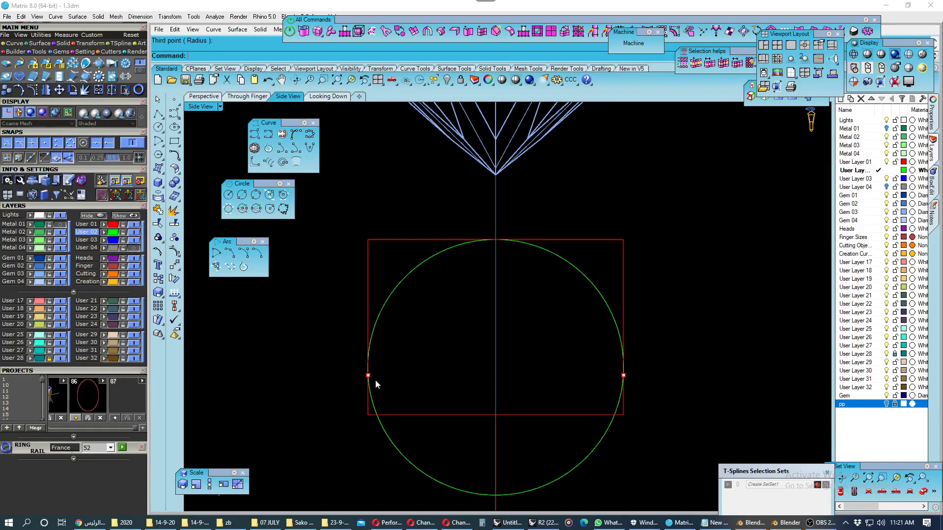
- Pick the frame's left and right sides as cutting objects
left_click(393, 415)
scroll(381, 412, "up", 1)
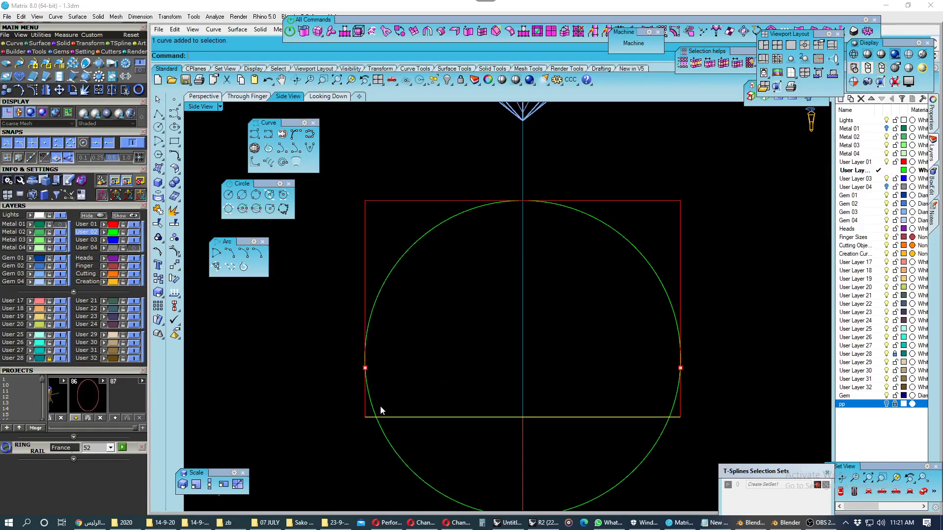
left_click(364, 402)
left_click(682, 314, "shift")
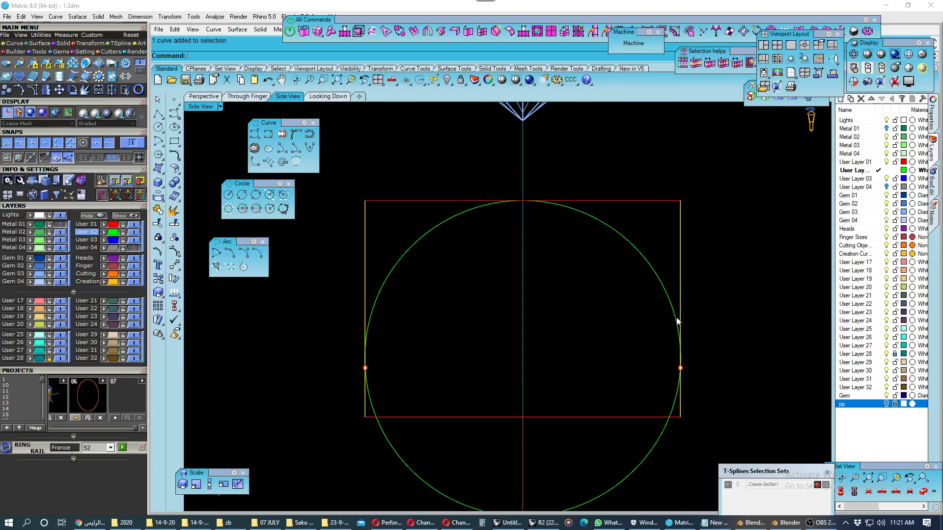
key("Down")
key("Down")
- Trim away the lower-left part of the circle against the frame sides
left_click(162, 229)
scroll(354, 358, "up", 2)
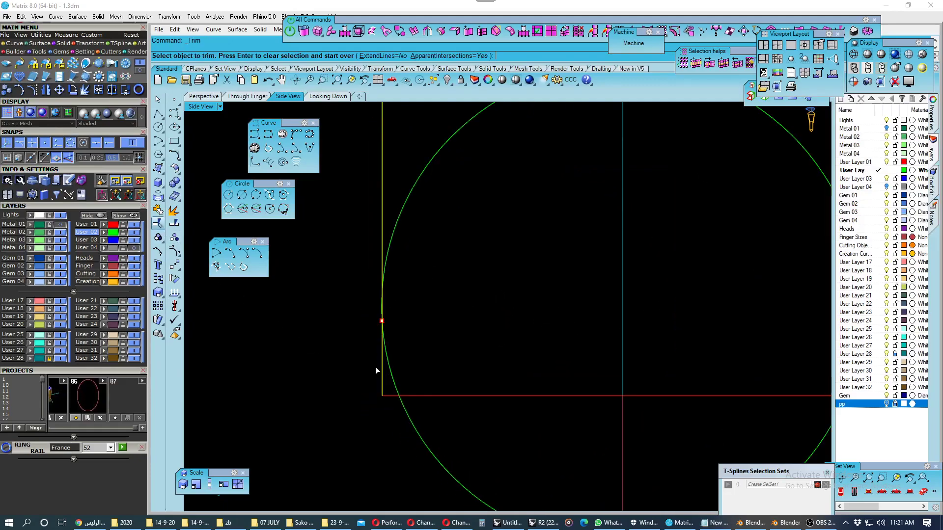
left_click(391, 376)
scroll(357, 337, "down", 3)
scroll(720, 376, "up", 3)
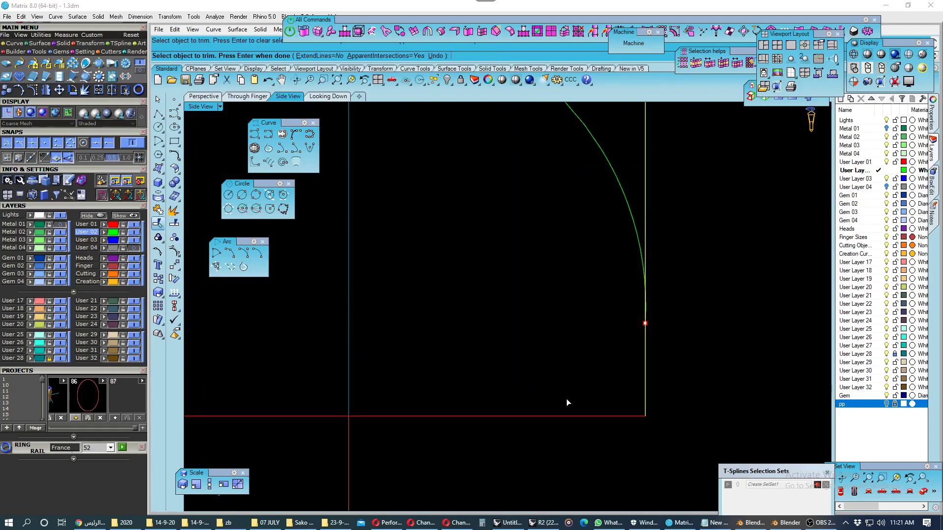
key("Return")
scroll(627, 353, "down", 3)
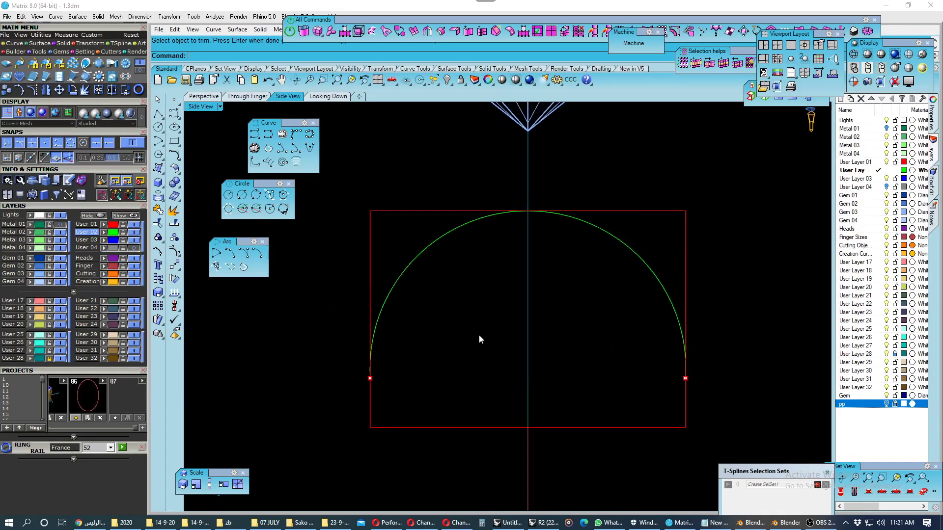
scroll(385, 215, "up", 2)
- Check the trimmed semicircle and frame lines and save the drawing twice
left_click_drag(385, 215, 647, 432)
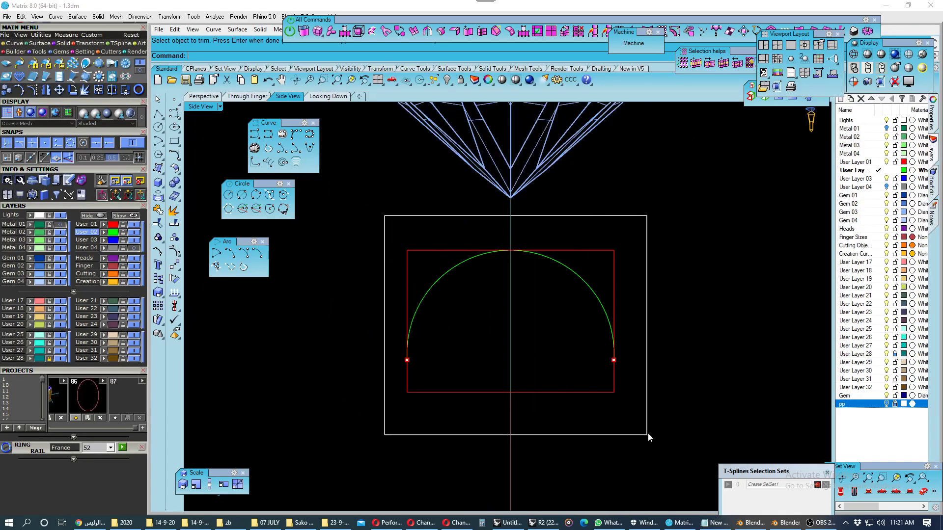
left_click(101, 385)
scroll(435, 334, "up", 1)
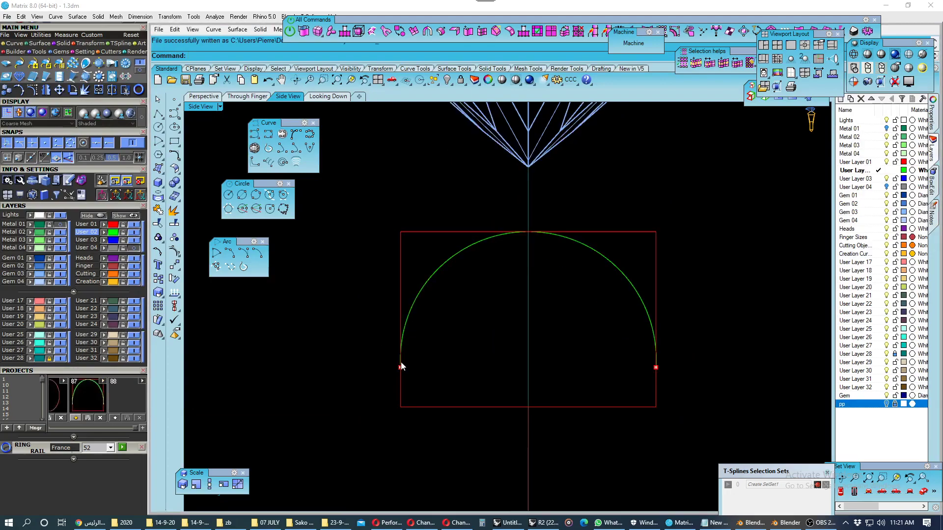
scroll(401, 367, "up", 2)
left_click(408, 315)
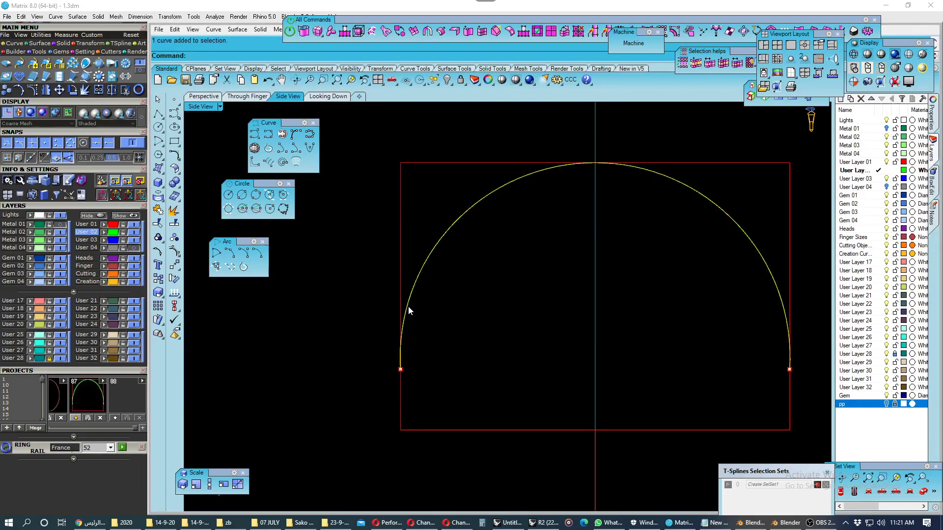
scroll(408, 305, "down", 1)
scroll(395, 366, "up", 1)
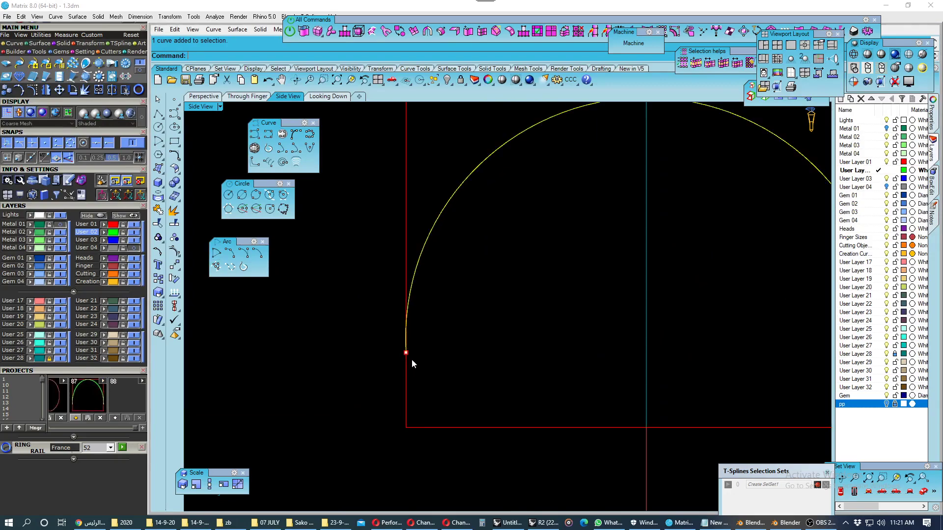
scroll(411, 359, "up", 1)
scroll(414, 354, "up", 1)
scroll(410, 332, "up", 2)
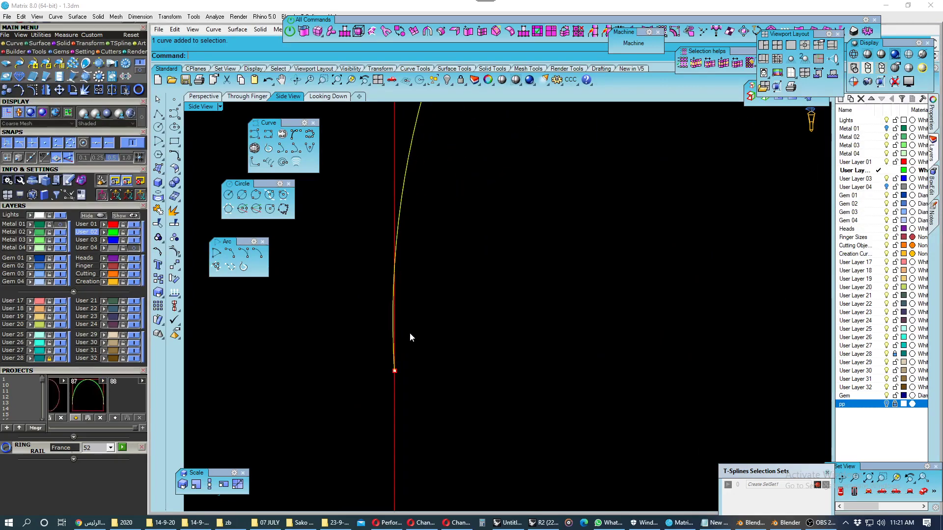
scroll(410, 332, "down", 2)
scroll(410, 332, "down", 1)
scroll(412, 336, "down", 1)
scroll(412, 337, "down", 2)
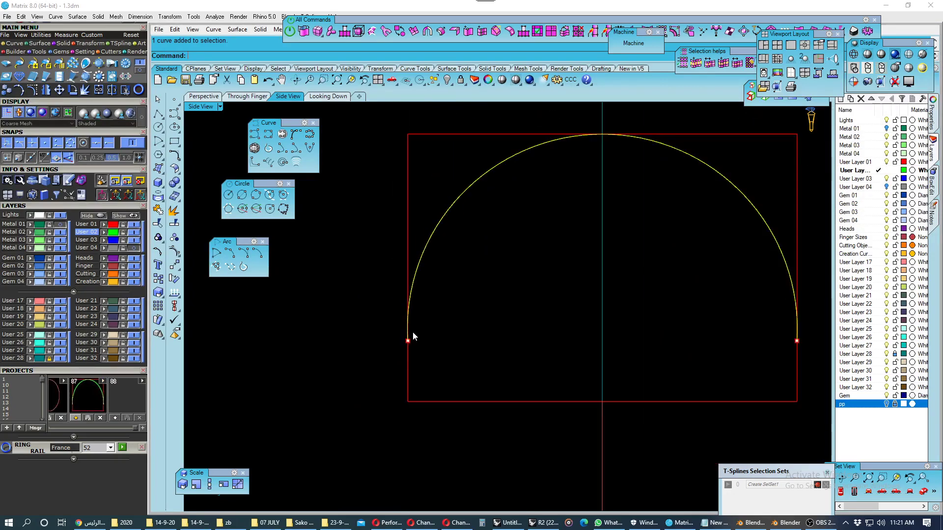
scroll(414, 337, "down", 1)
right_click_drag(419, 333, 423, 337)
left_click(422, 337)
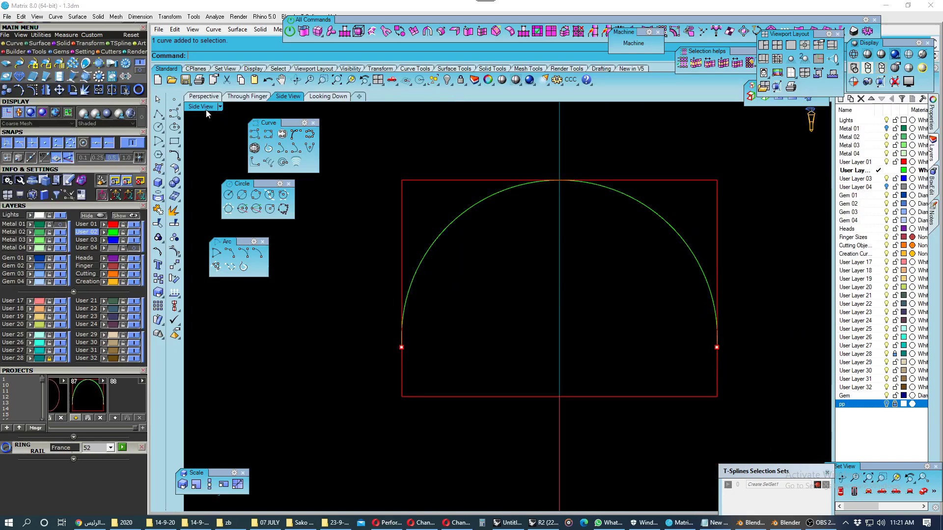
left_click(186, 80)
scroll(393, 334, "up", 2)
scroll(418, 356, "up", 1)
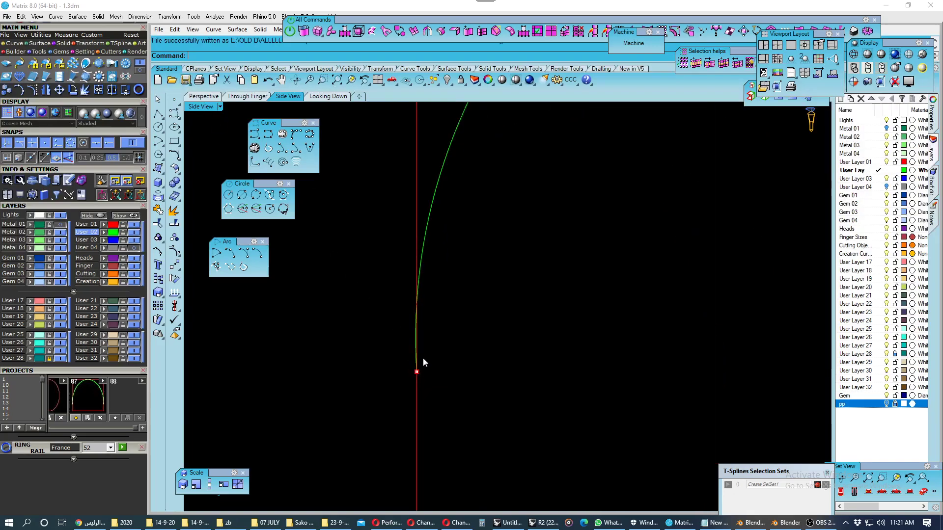
scroll(420, 339, "up", 1)
scroll(414, 322, "up", 1)
- Trim off the arc's end below the vertical centre axis line
left_click(414, 320)
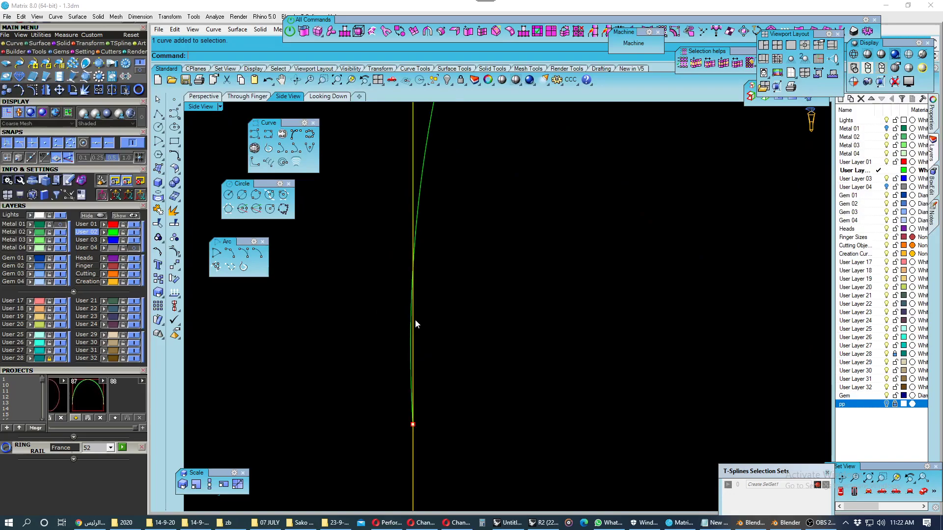
left_click(158, 223)
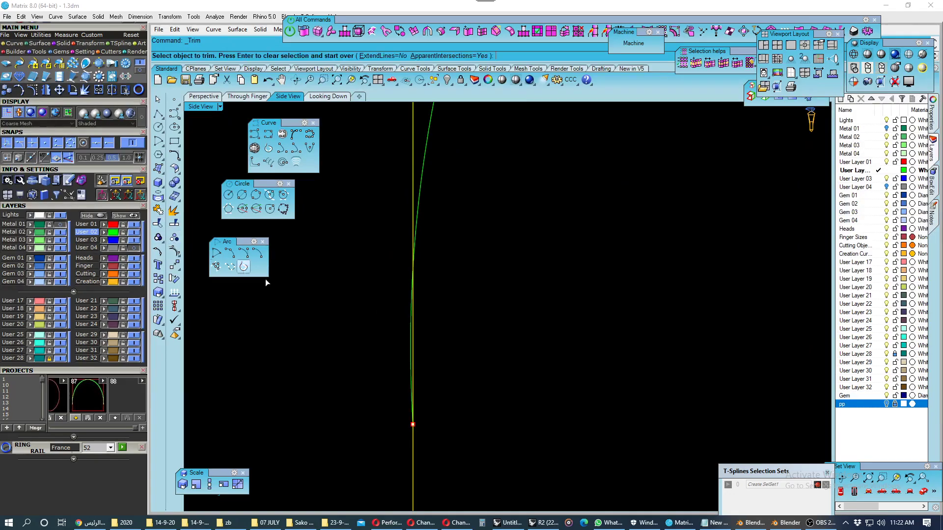
left_click(413, 335)
scroll(380, 342, "down", 1)
scroll(379, 343, "down", 2)
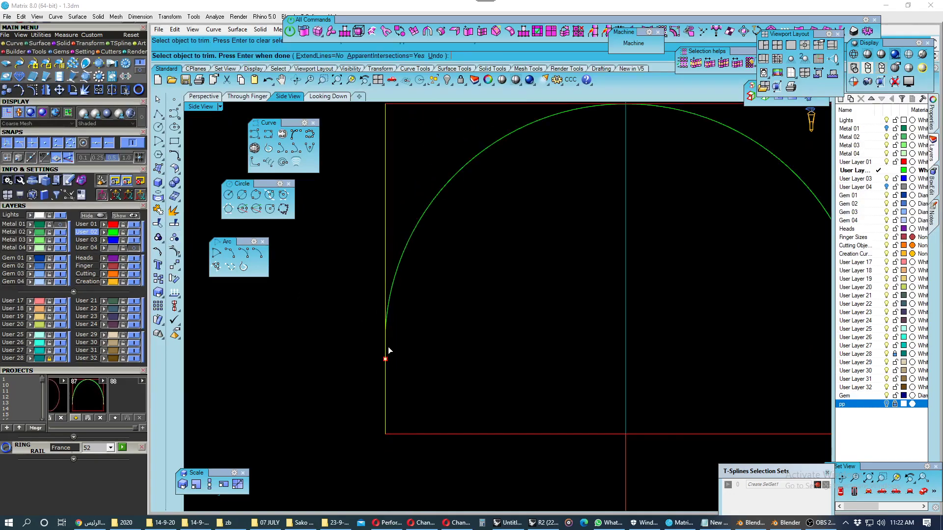
key("Return")
scroll(388, 344, "down", 1)
scroll(391, 339, "up", 1)
- Trim the arc's right end past the red vertical frame side
left_click(389, 294)
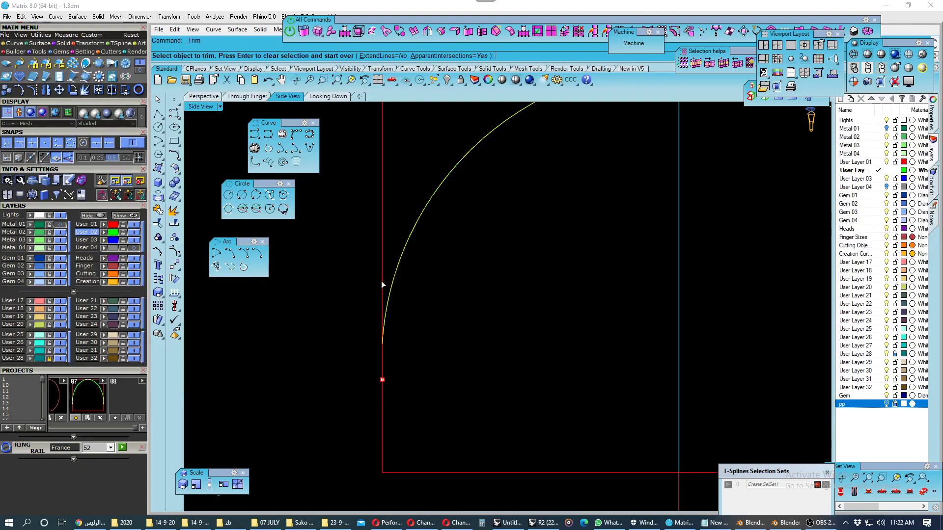
scroll(381, 282, "down", 3)
key("Escape")
scroll(688, 359, "up", 2)
right_click_drag(688, 359, 641, 363)
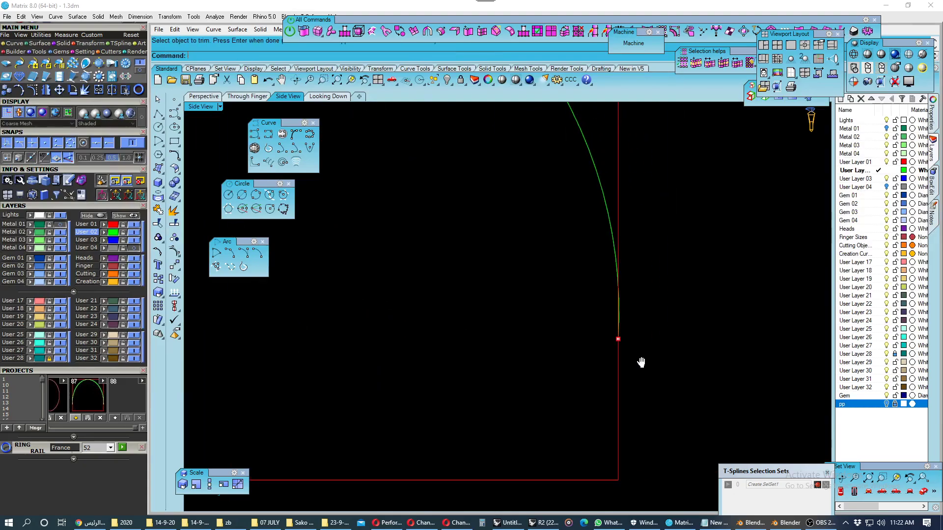
left_click(619, 238)
key("Return")
scroll(624, 305, "up", 2)
scroll(618, 314, "up", 1)
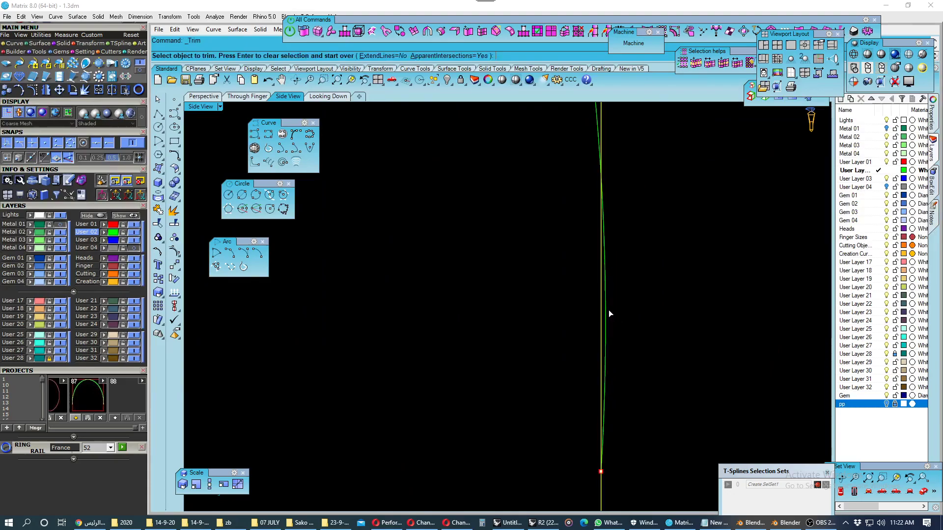
left_click(608, 313)
scroll(607, 325, "down", 2)
key("Return")
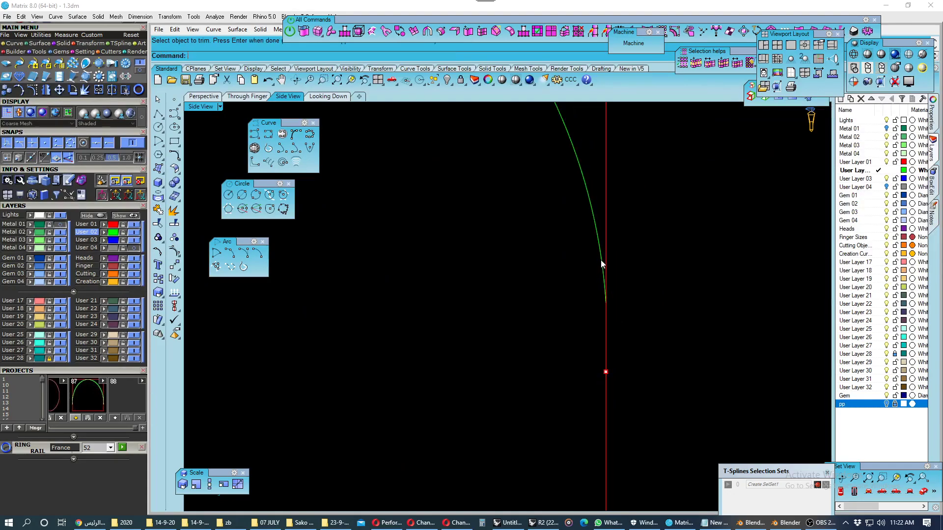
left_click(599, 260)
- Restart trimming and shift the drawing slightly down in view
key("Return")
scroll(608, 305, "down", 3)
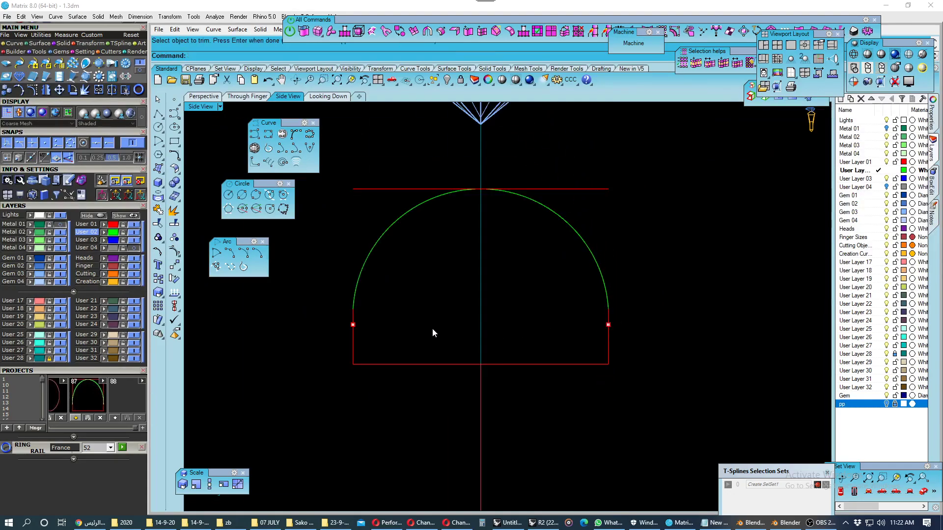
right_click_drag(433, 329, 422, 348)
scroll(405, 361, "up", 1)
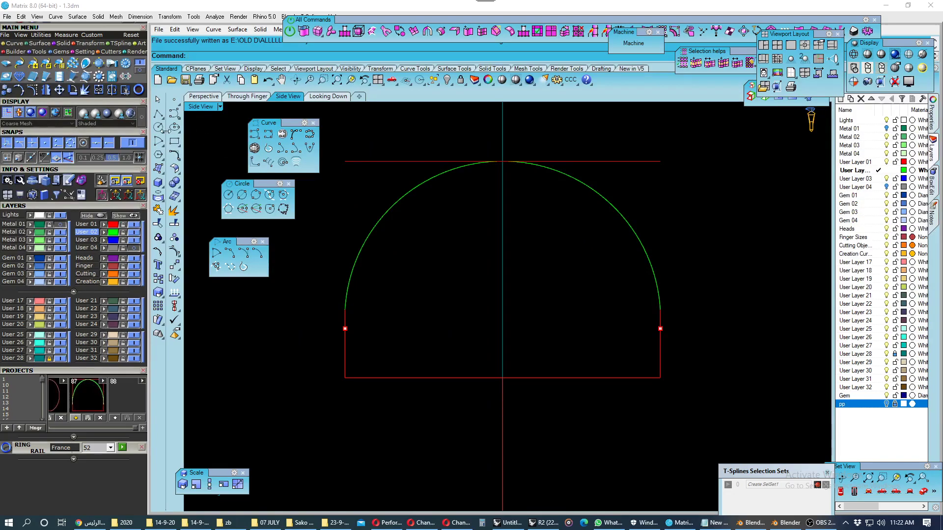
left_click(173, 100)
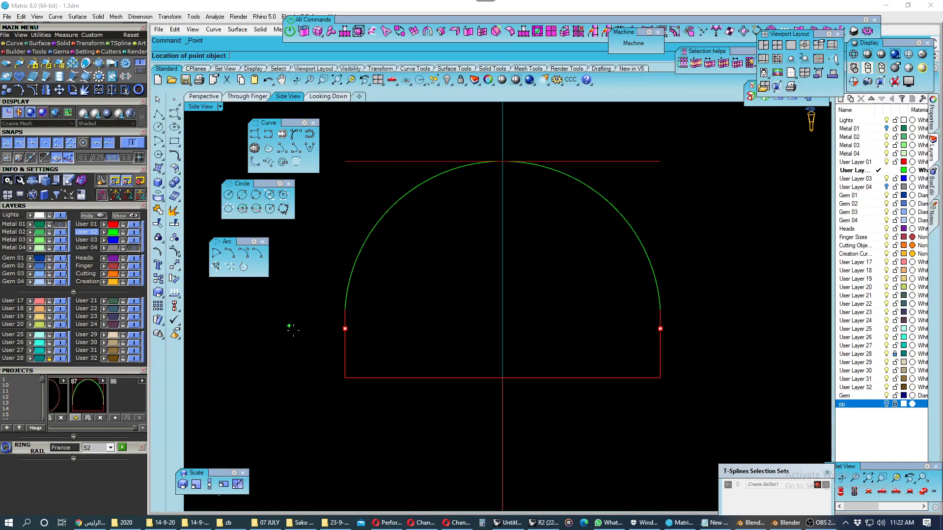
- Place a marker point at the frame's lower-left corner and move it up the left side
left_click(344, 378)
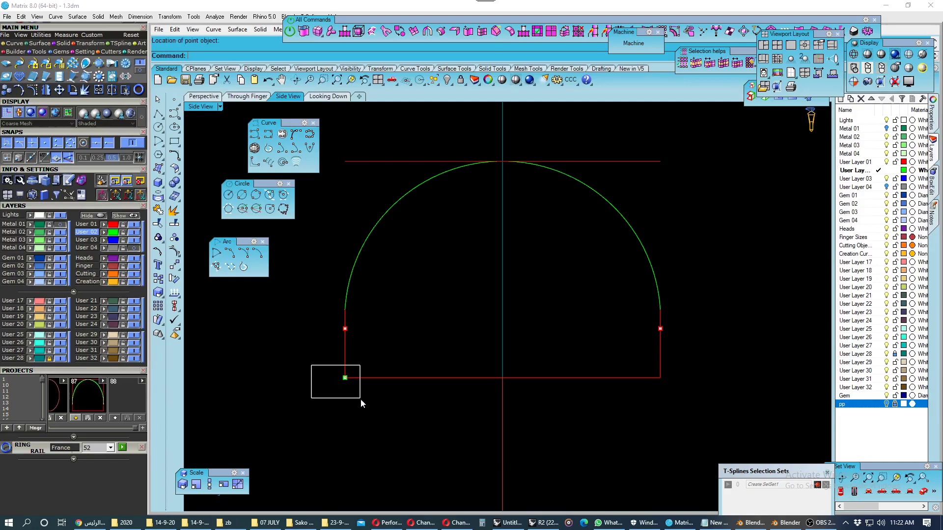
left_click_drag(360, 399, 360, 398)
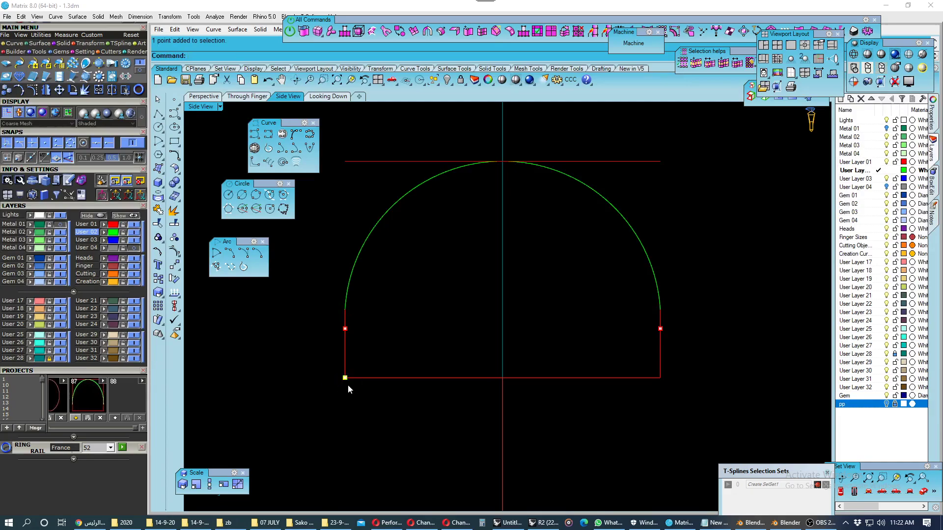
left_click(178, 264)
scroll(326, 384, "up", 2)
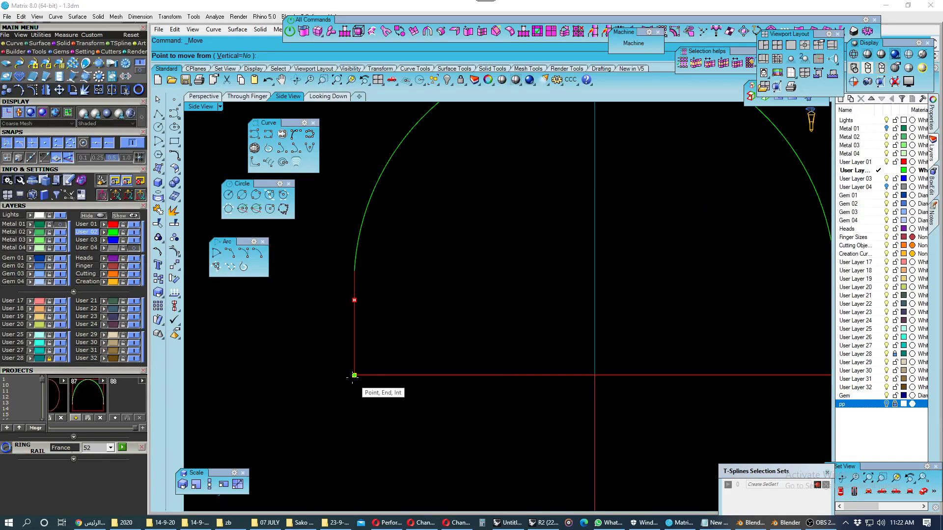
left_click(353, 377)
type("1")
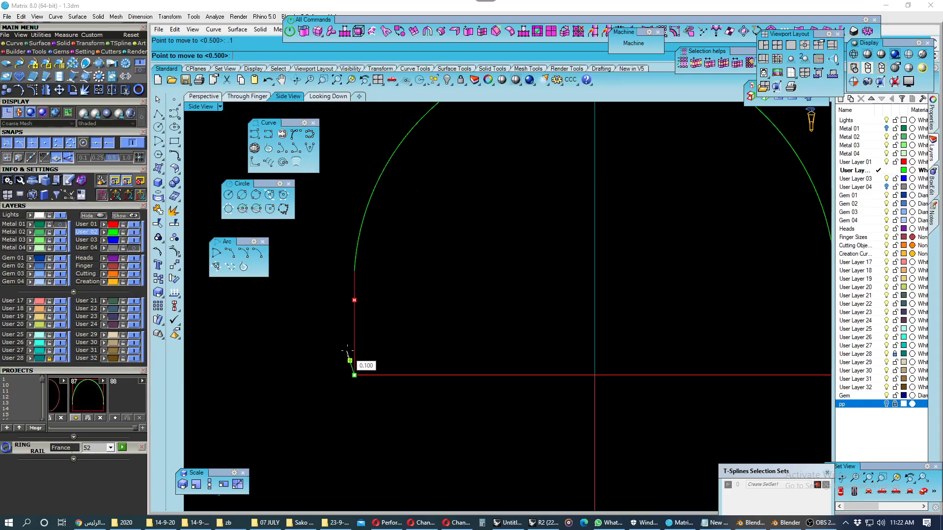
left_click(354, 360)
scroll(389, 408, "down", 5)
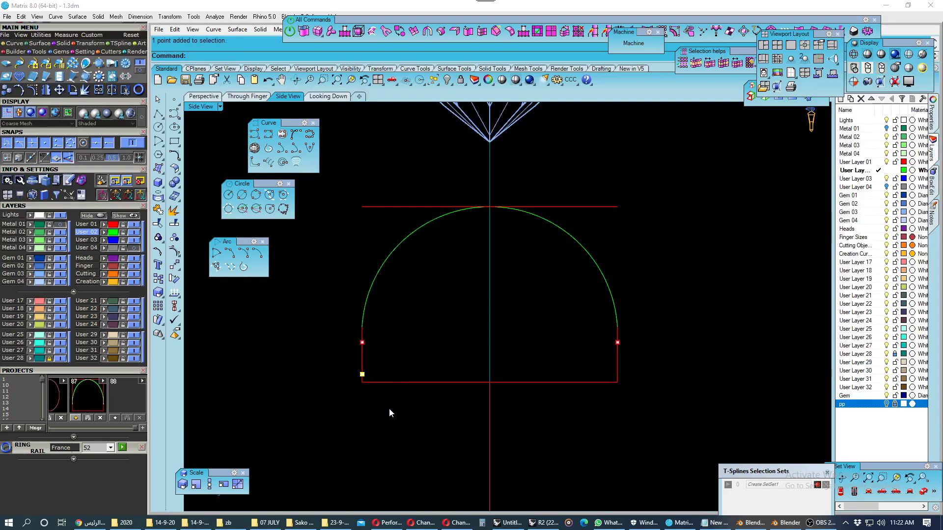
- Mirror the point to the right side and make User Layer 03 current
left_click(179, 266)
left_click(259, 274)
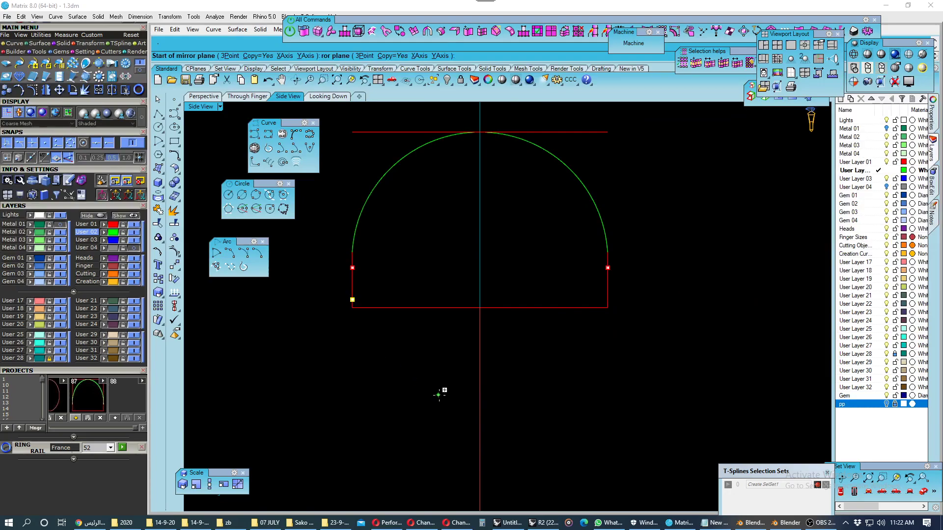
left_click(480, 400)
left_click(440, 397)
scroll(456, 319, "up", 3)
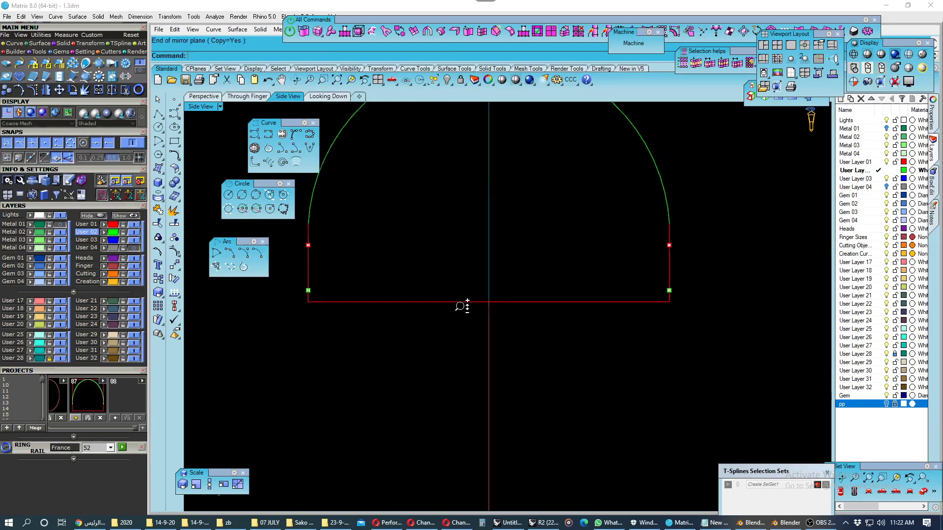
right_click_drag(462, 305, 477, 378)
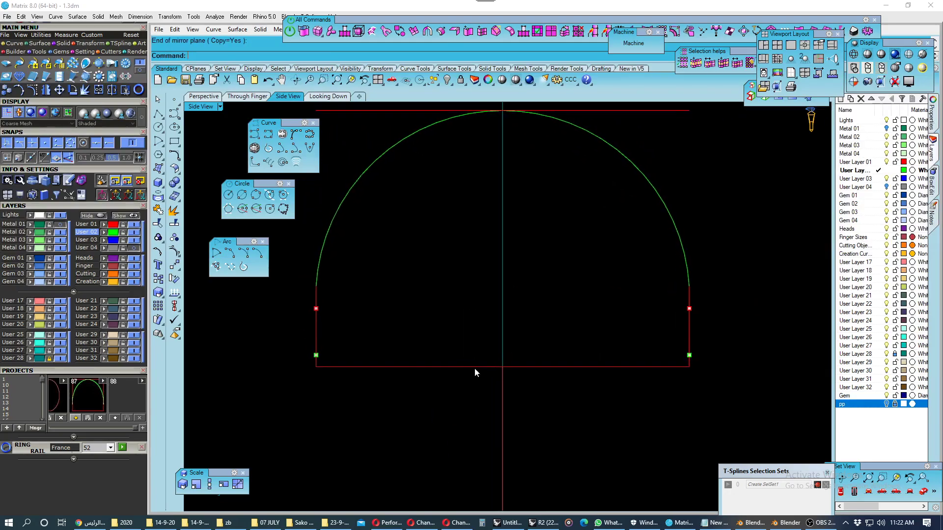
left_click(96, 241)
- Draw a 3-point circle through both bottom corners and a point below the arch centre
left_click(256, 195)
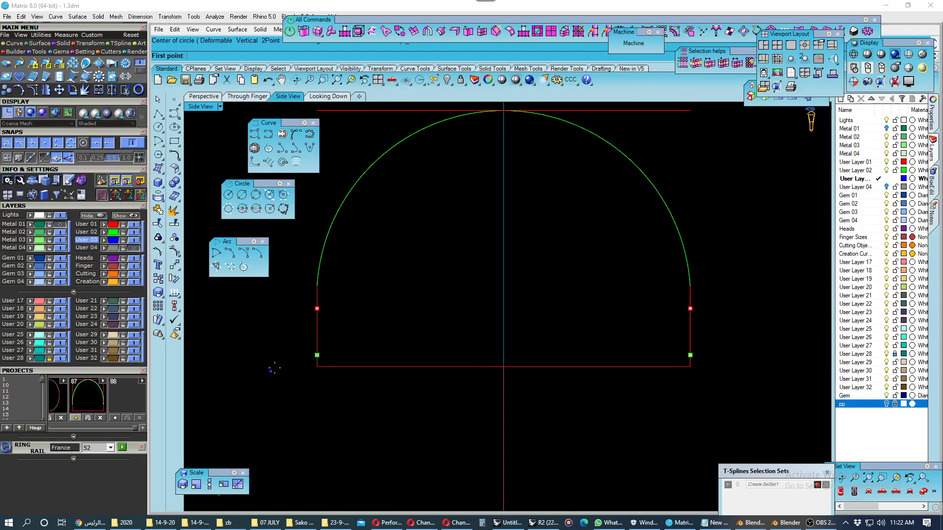
left_click(317, 355)
left_click(691, 355)
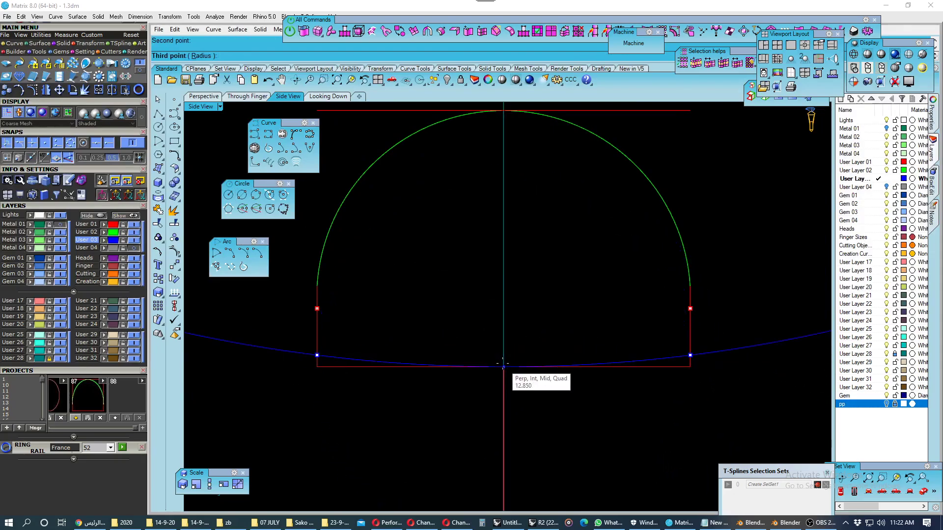
left_click(504, 366)
scroll(504, 367, "down", 3)
scroll(625, 365, "up", 2)
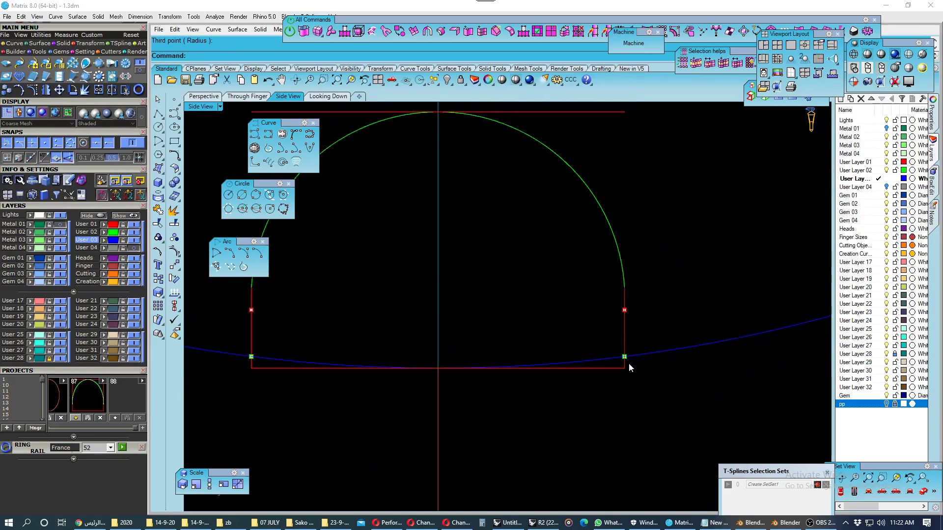
scroll(626, 362, "up", 1)
- Trim the vertical stub below the circle, using the circle as cutting edge
left_click(637, 353)
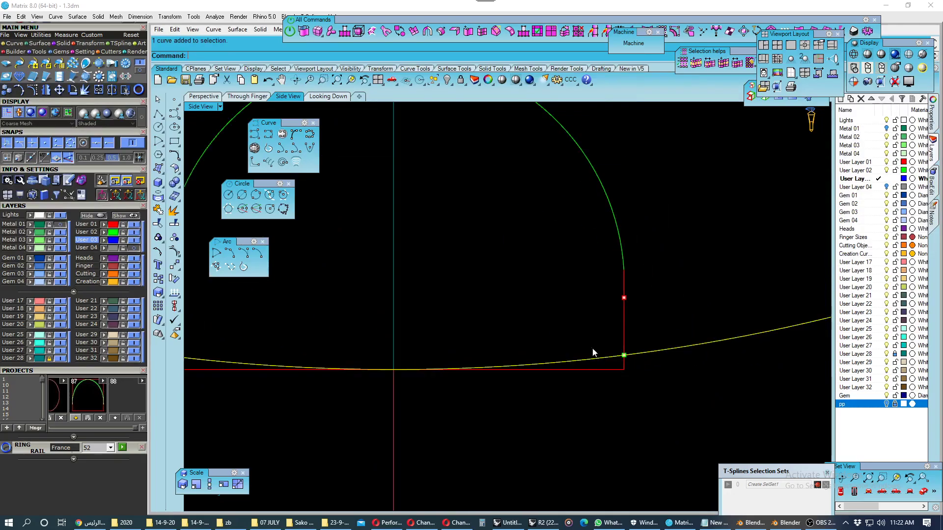
left_click(158, 238)
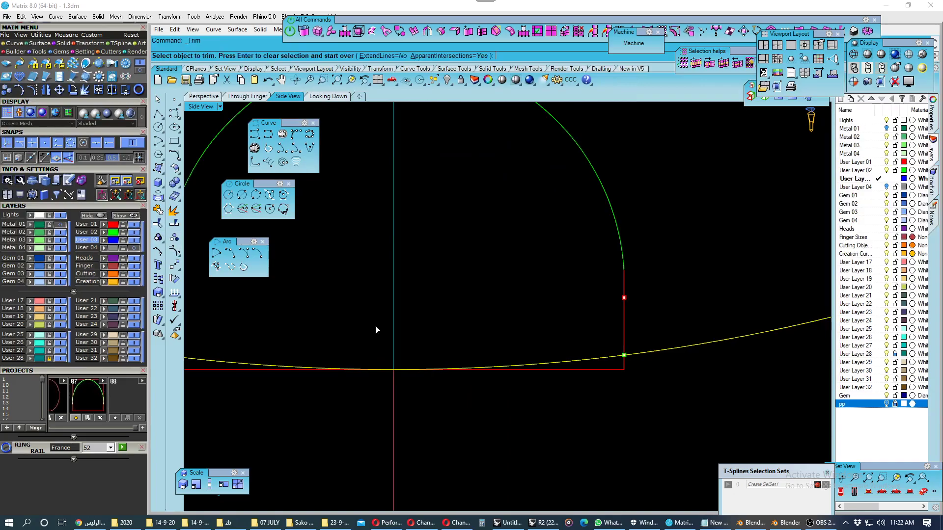
left_click(624, 365)
scroll(640, 388, "down", 1)
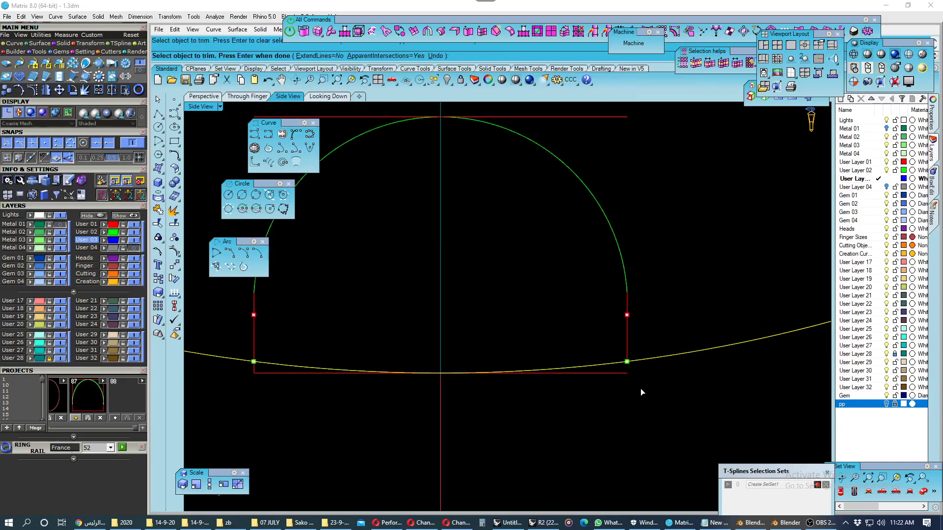
scroll(640, 388, "down", 1)
scroll(330, 383, "up", 4)
scroll(330, 383, "up", 1)
scroll(331, 383, "down", 1)
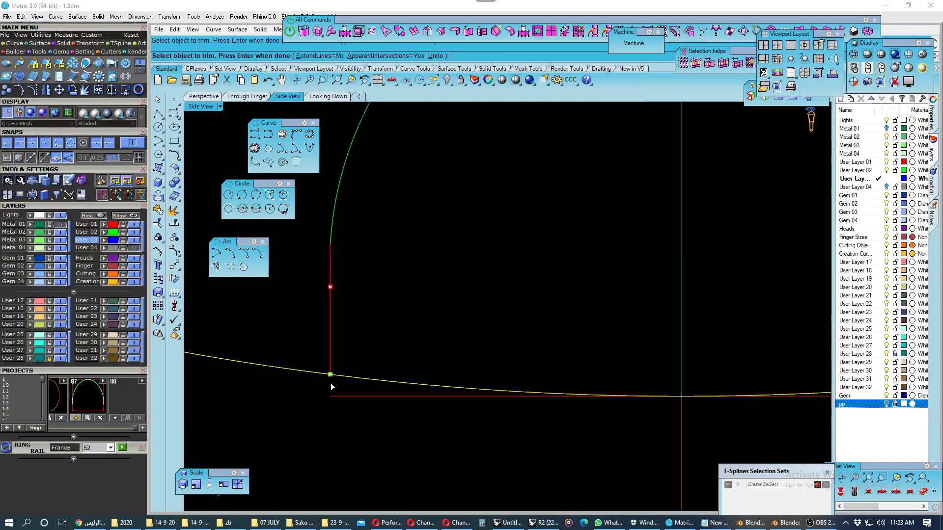
scroll(331, 383, "down", 2)
scroll(565, 401, "up", 3)
scroll(540, 393, "down", 4)
key("Return")
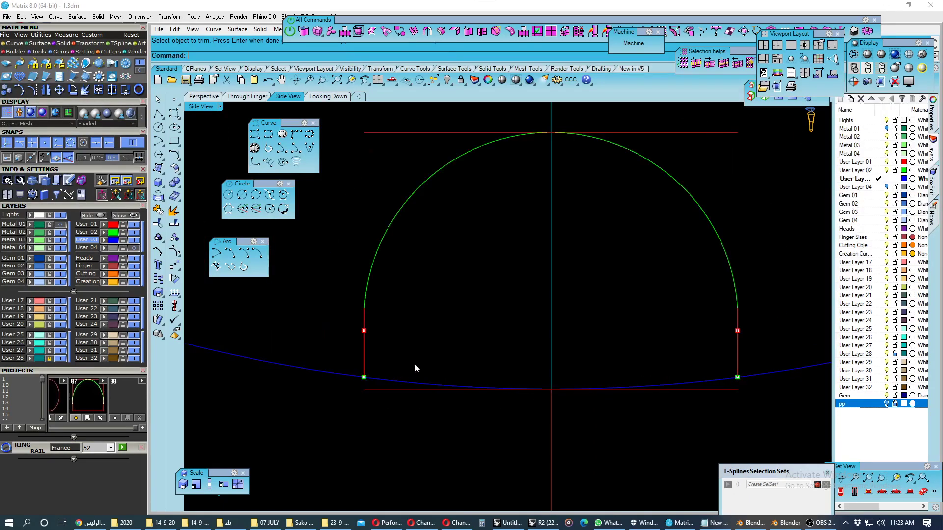
- Repeat the trim against the vertical sides, then select the curved base, arch and sides
left_click(365, 361)
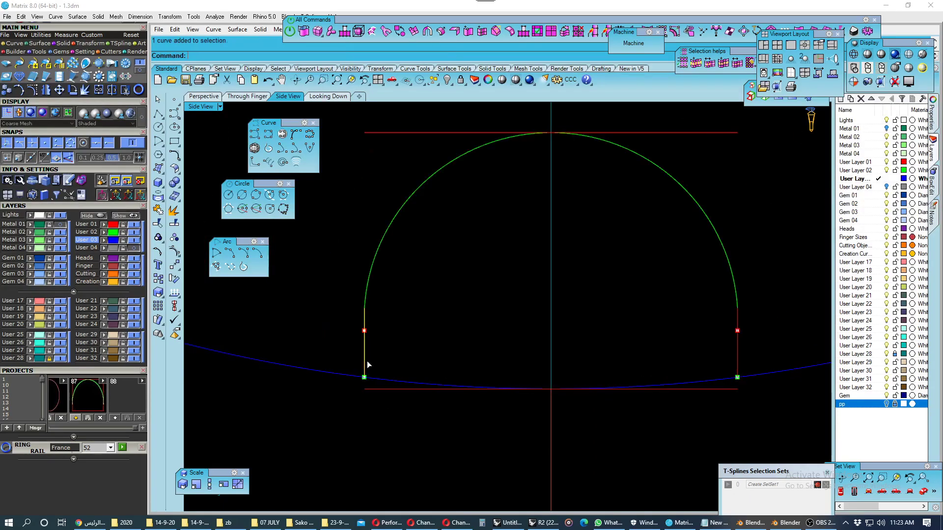
left_click(757, 377)
left_click(508, 340)
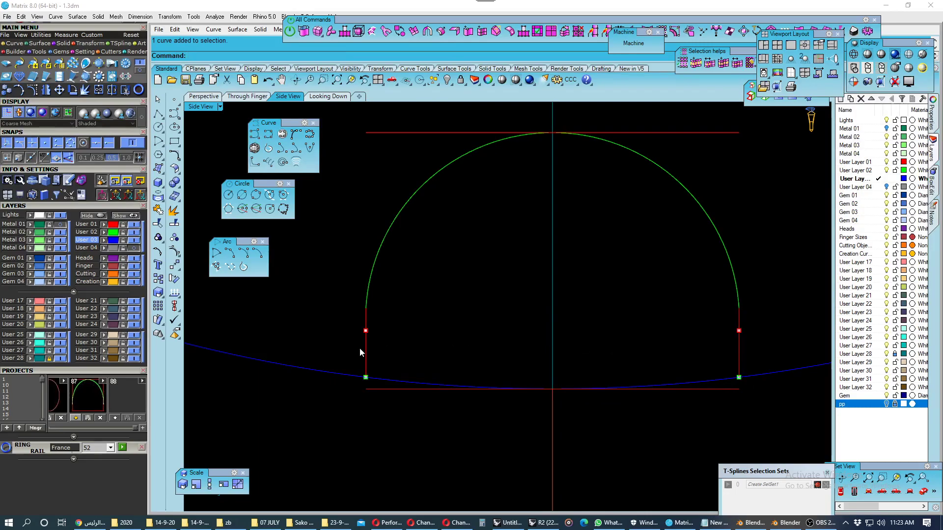
right_click(739, 366)
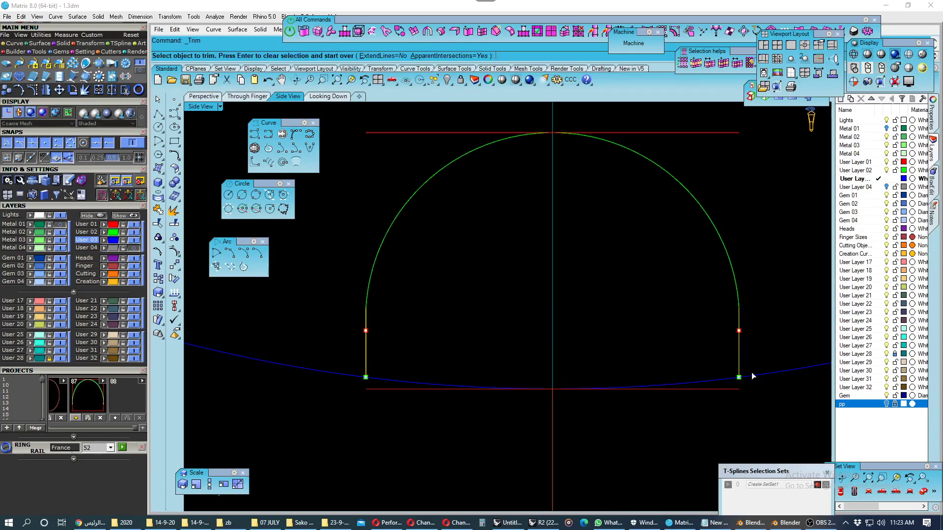
scroll(550, 390, "down", 4)
right_click_drag(550, 389, 524, 384)
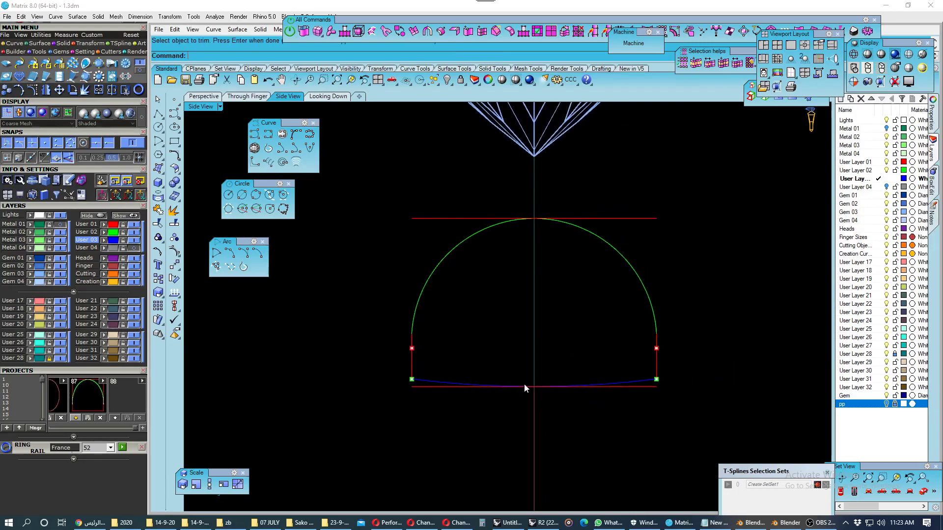
scroll(431, 381, "up", 2)
left_click(432, 380)
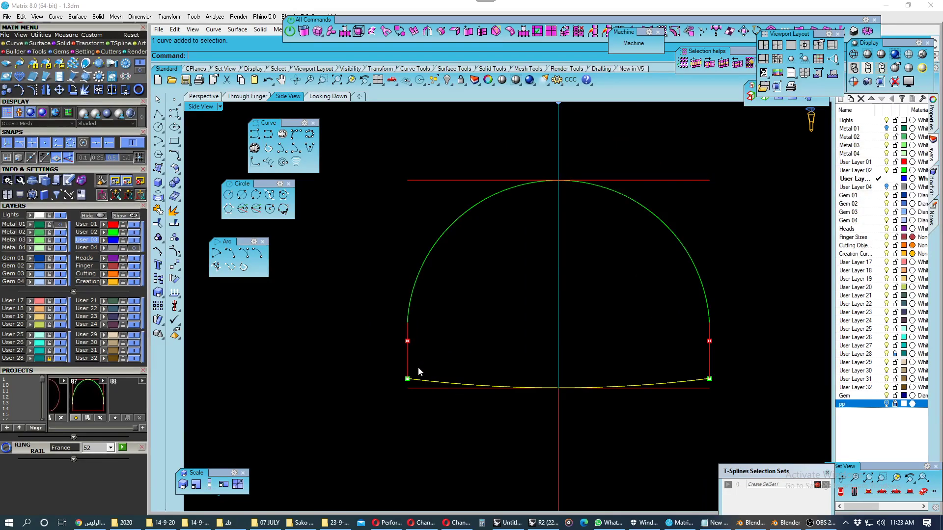
left_click(409, 309)
- Join the profile pieces into one closed curve and reselect it
left_click(158, 210)
key("Escape")
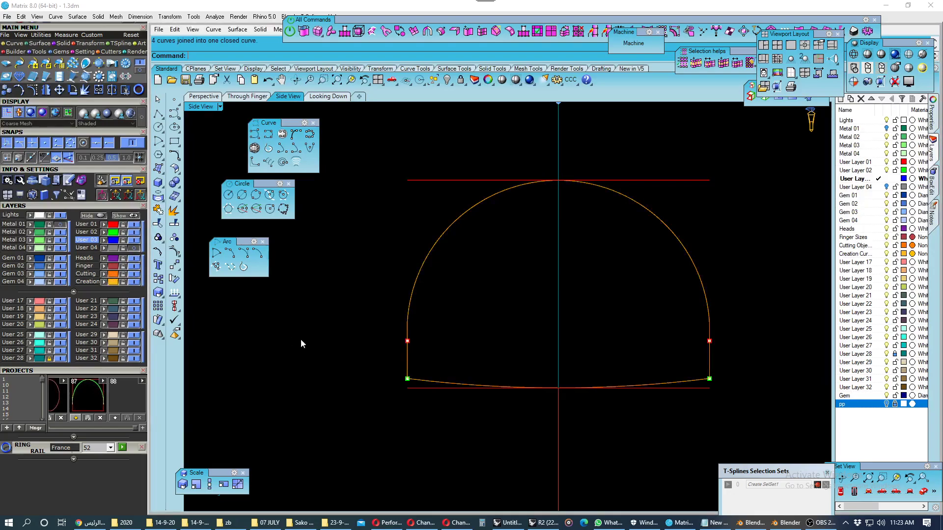
scroll(434, 348, "down", 2)
scroll(417, 373, "up", 2)
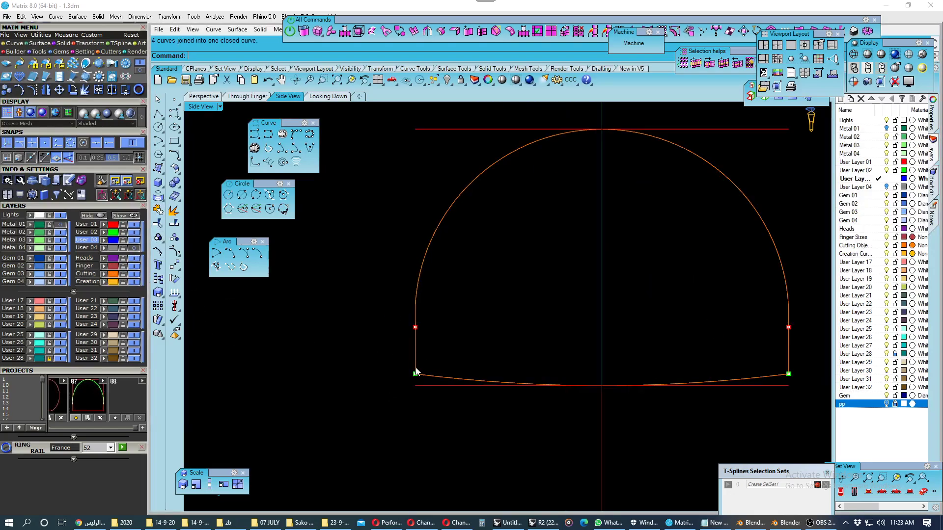
scroll(420, 346, "up", 2)
scroll(420, 347, "down", 1)
scroll(423, 361, "down", 3)
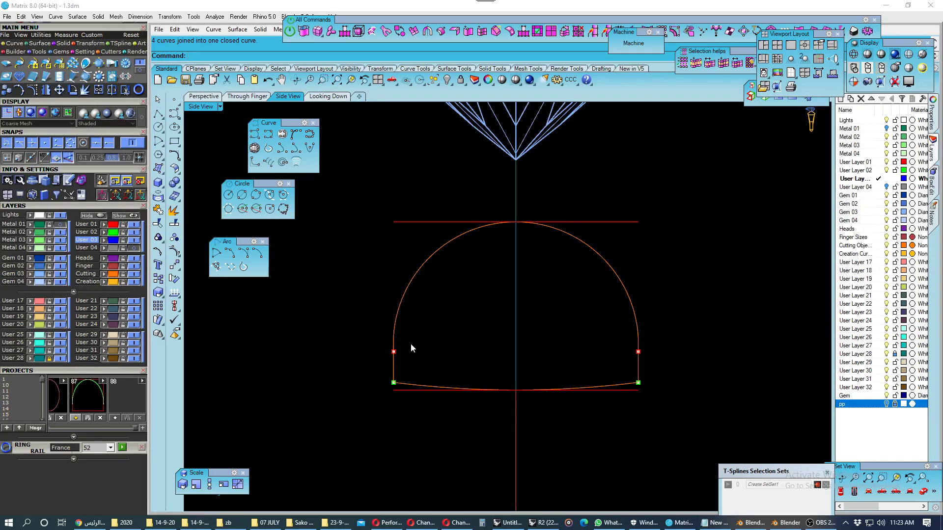
left_click(394, 334)
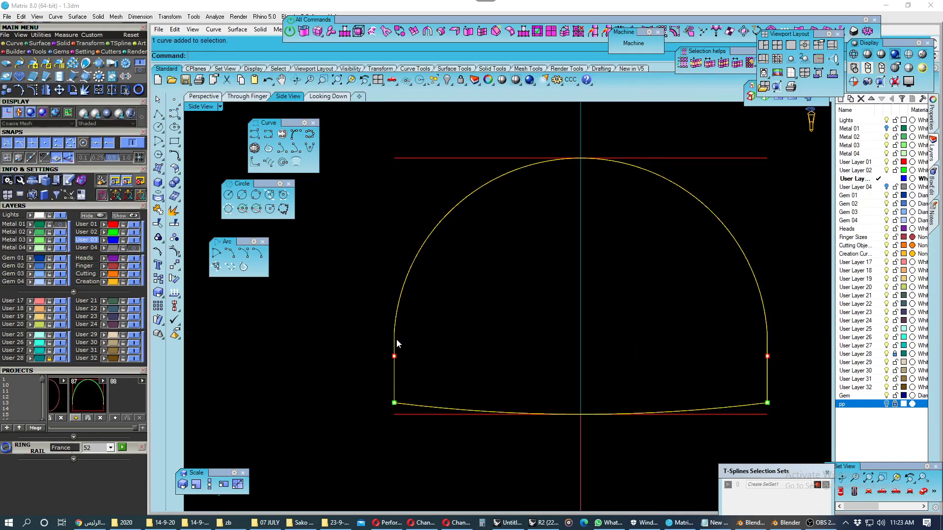
scroll(420, 349, "up", 2)
right_click_drag(428, 353, 424, 350)
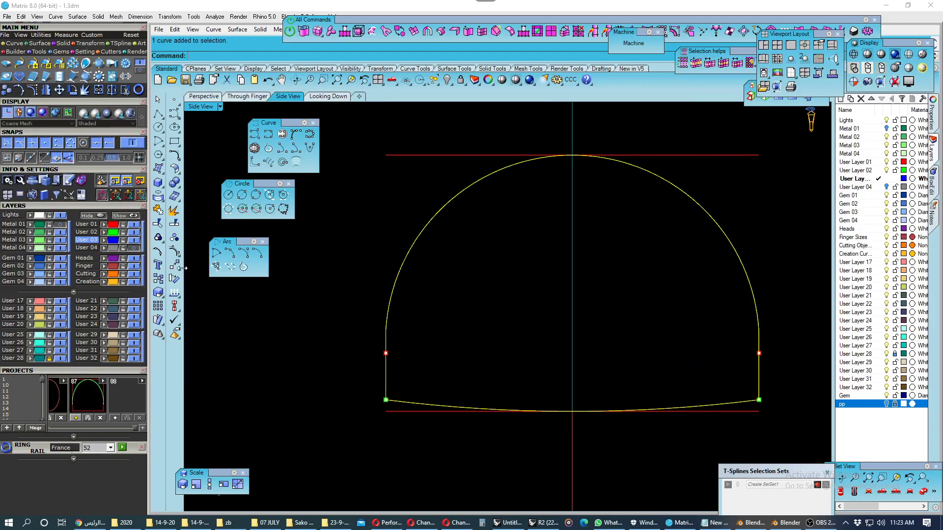
- Explode the profile into four segments and hide the Cutting layer
left_click(173, 211)
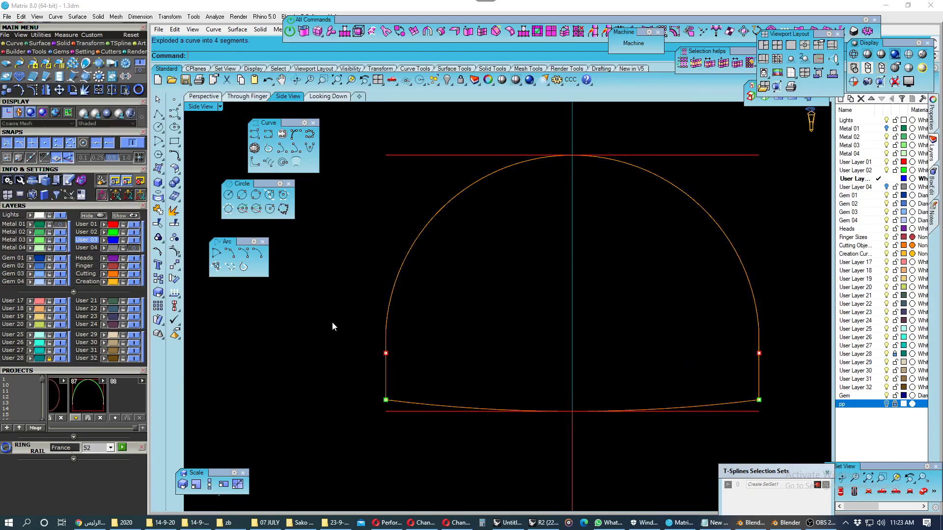
left_click(388, 313)
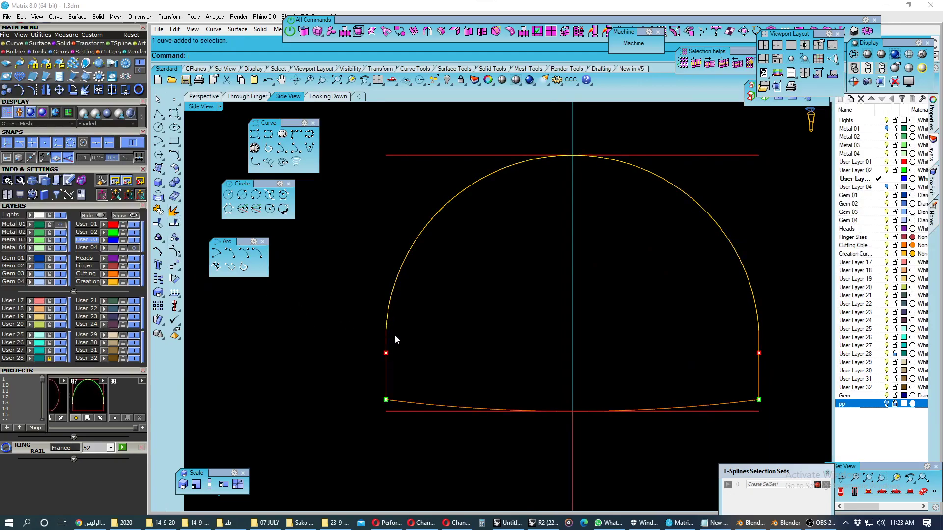
key("Escape")
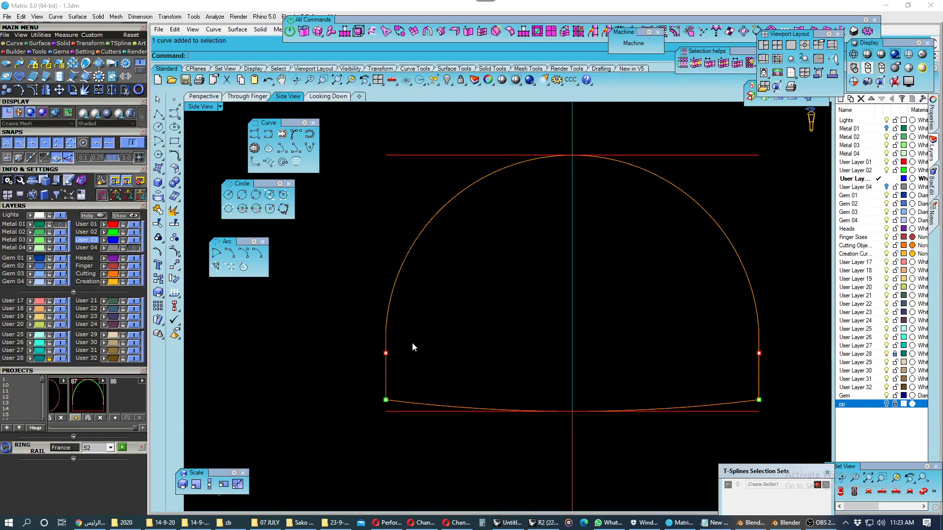
left_click(135, 274)
- Hide the red guide lines on layer User 24 and show the Cutting layer again
scroll(533, 335, "down", 2)
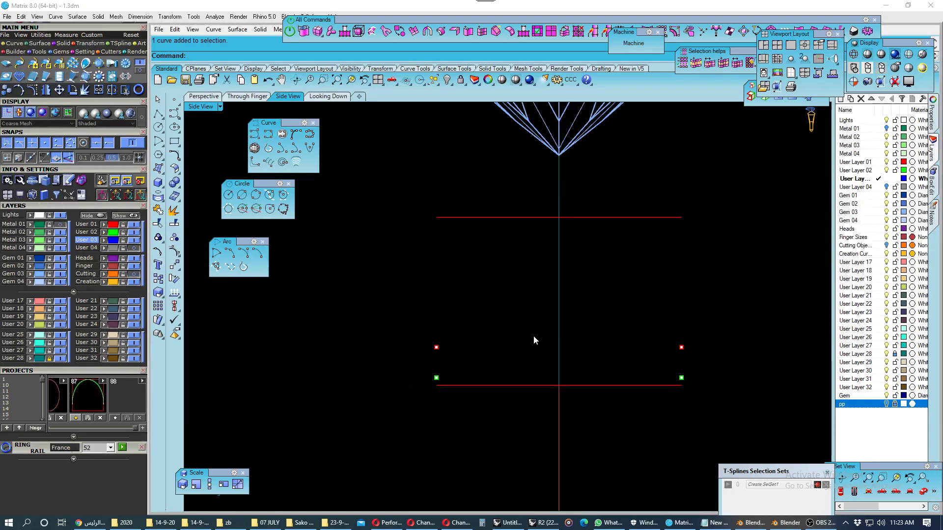
scroll(533, 335, "down", 1)
right_click_drag(534, 337, 506, 332)
left_click_drag(399, 213, 707, 405)
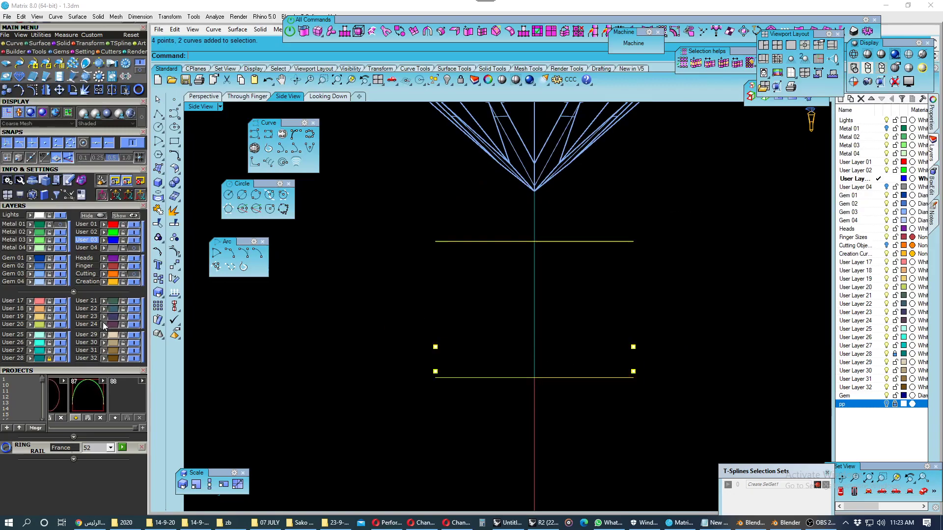
left_click(134, 324)
left_click(136, 276)
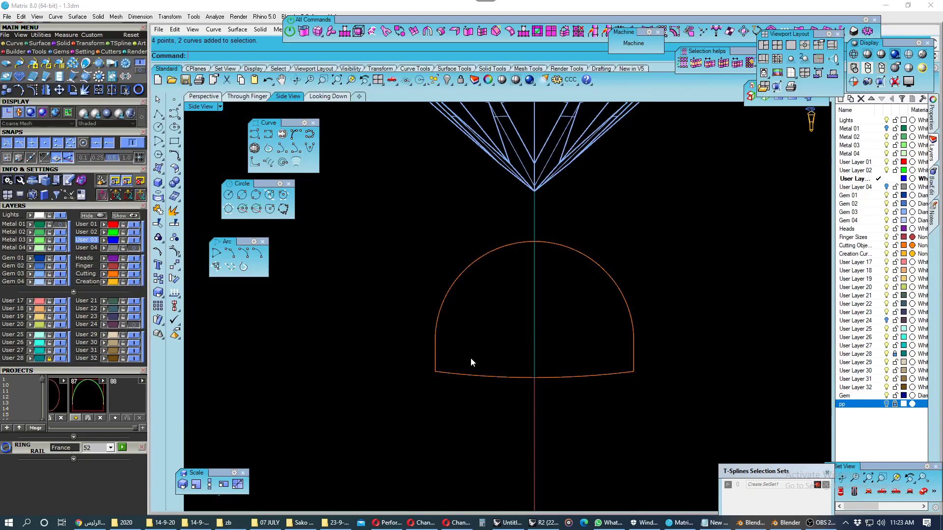
- Join the four dome segments into one closed curve
scroll(464, 359, "up", 2)
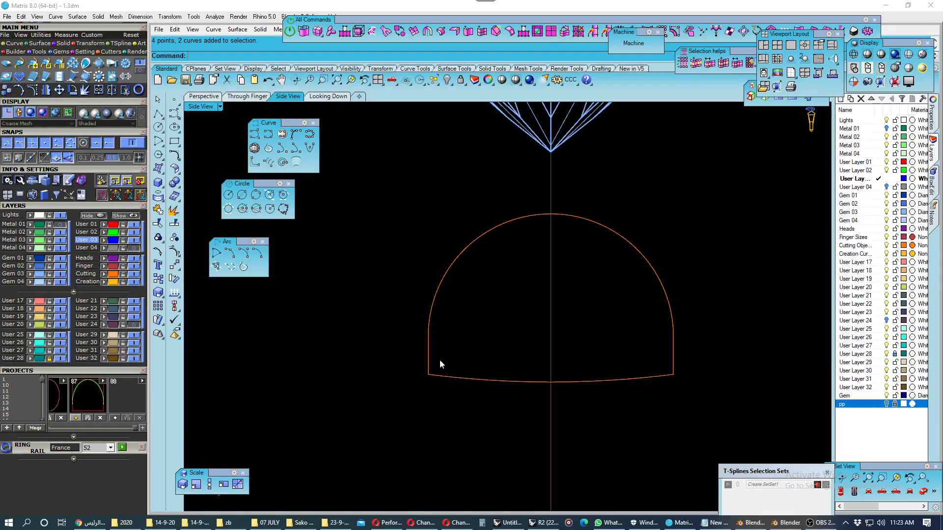
scroll(436, 363, "up", 3)
scroll(430, 358, "down", 1)
scroll(429, 339, "up", 2)
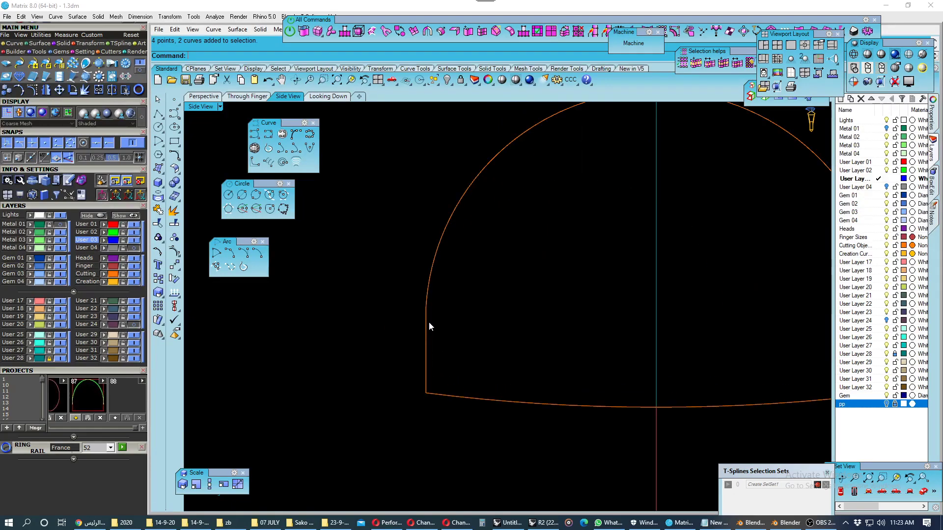
left_click(428, 317)
scroll(414, 329, "down", 4)
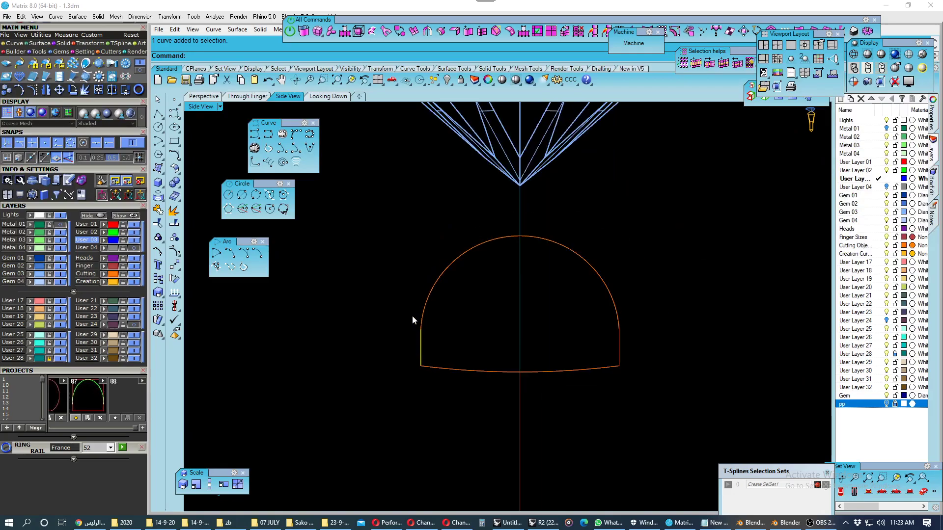
left_click_drag(364, 225, 678, 388)
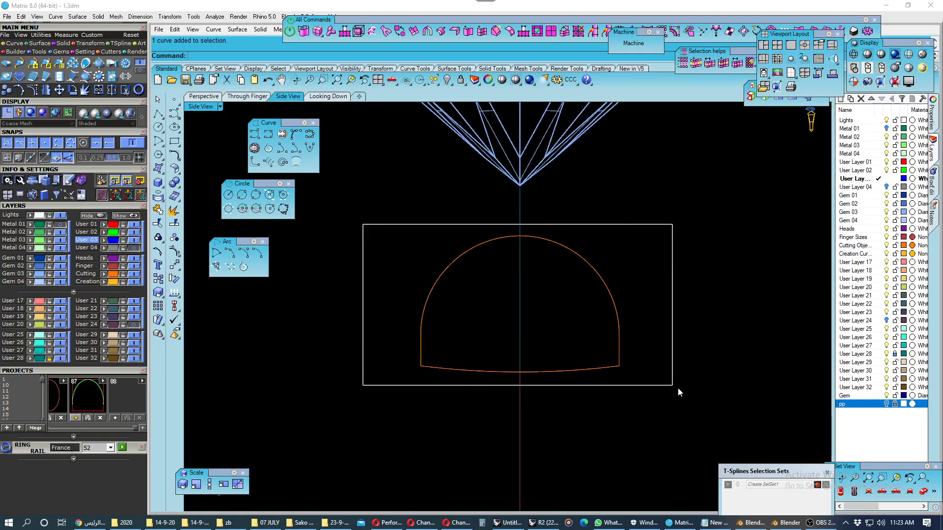
left_click(170, 225)
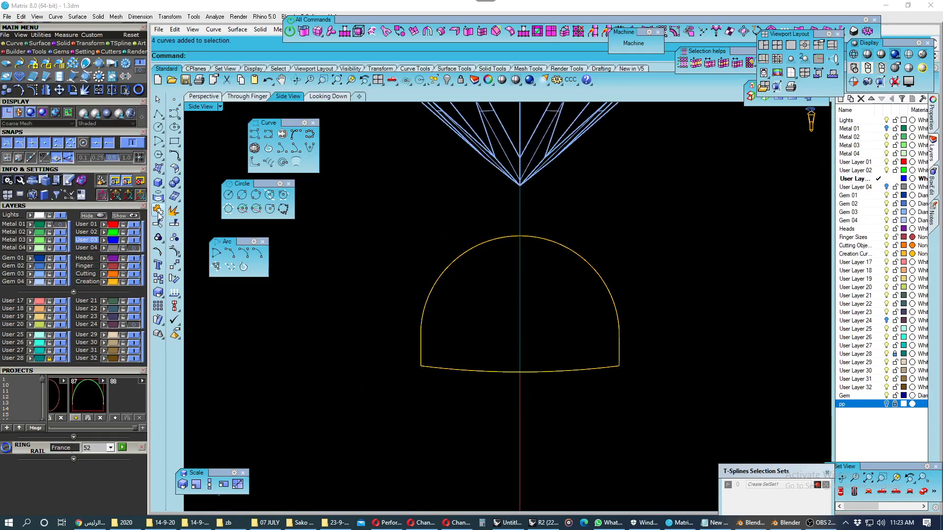
left_click(338, 346)
left_click(421, 321)
- Switch to Perspective, orbit the profile edge-on, and save with Ctrl+S
left_click(204, 96)
mouse_move(473, 290)
right_mouse_down()
mouse_move(421, 296)
mouse_move(499, 280)
right_mouse_up()
key("Escape")
key("ctrl+s")
- Sweep the small profile curve along the finger circle rail, accepting its seam point
left_click(438, 270)
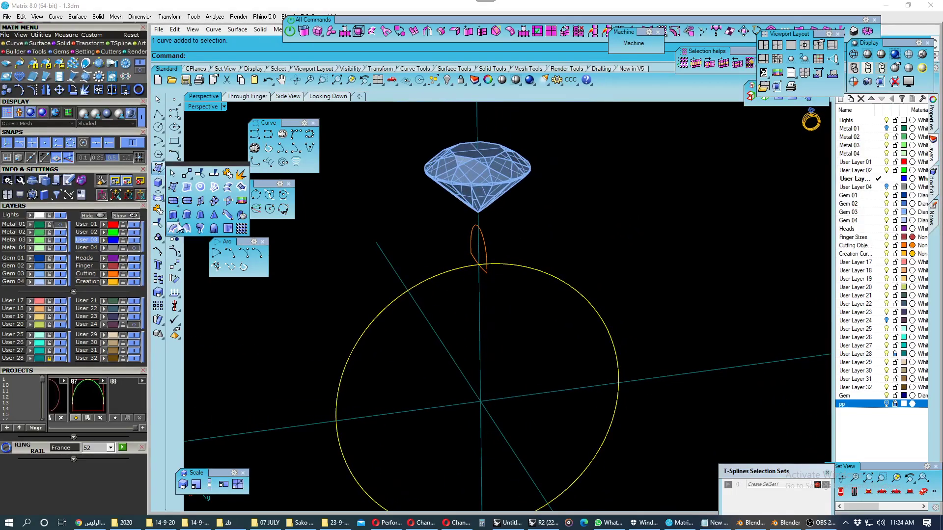
right_click(307, 266)
left_click(489, 255)
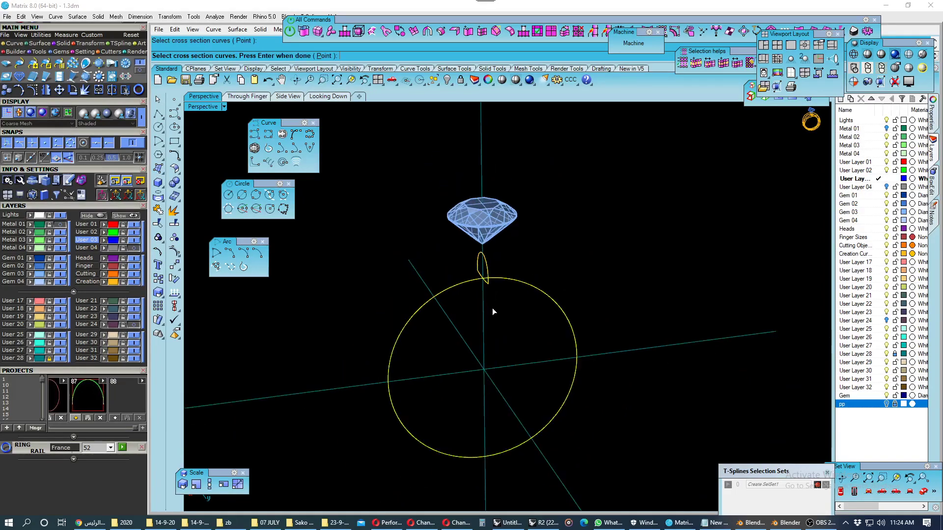
scroll(492, 308, "down", 3)
key("Return")
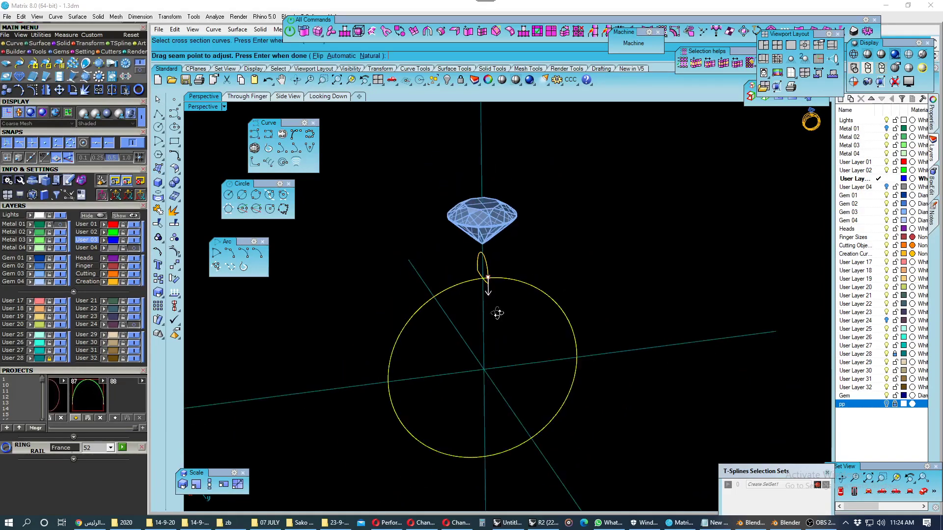
right_click_drag(496, 313, 549, 302)
key("Return")
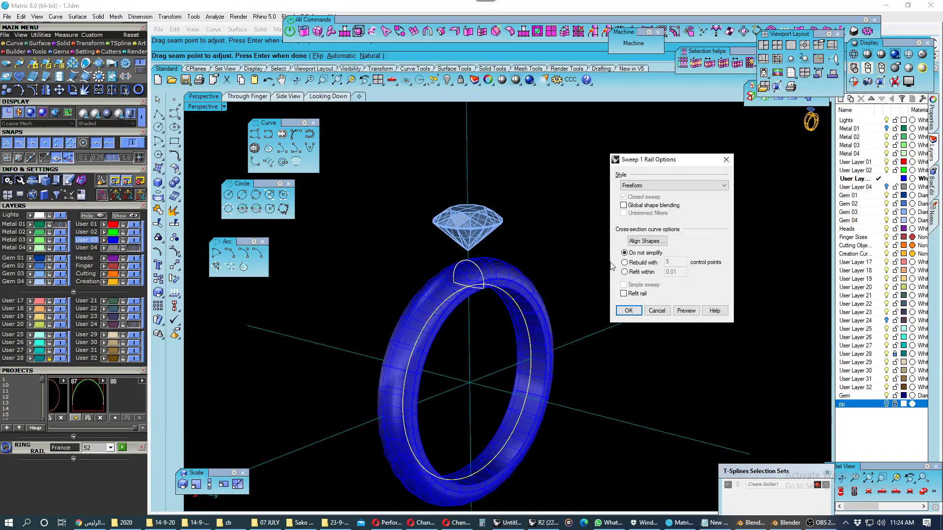
- Preview the sweep with Global shape blending, confirm the domed band and save
left_click(686, 311)
left_click(635, 315)
right_click_drag(579, 310, 599, 262)
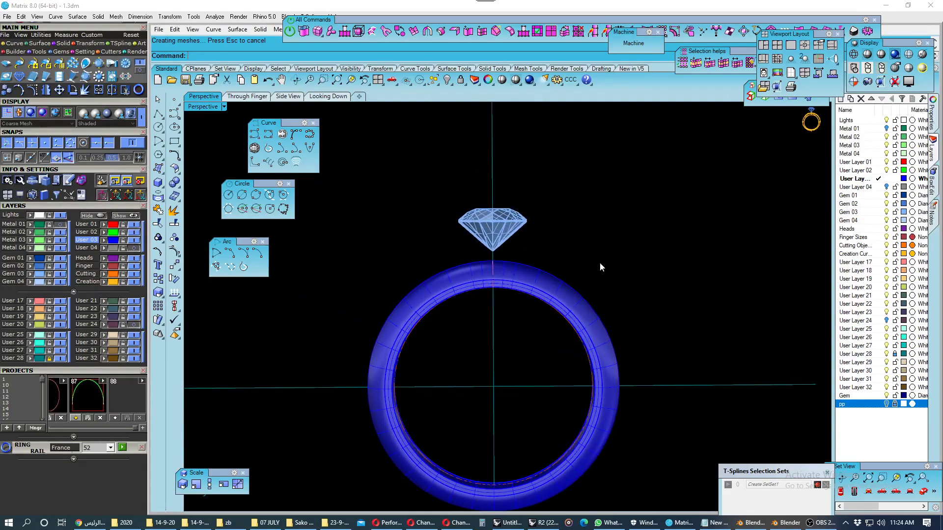
key("ctrl+s")
- Inspect the band in Through Finger and perspective views with shaded and white plastic display
left_click(264, 96)
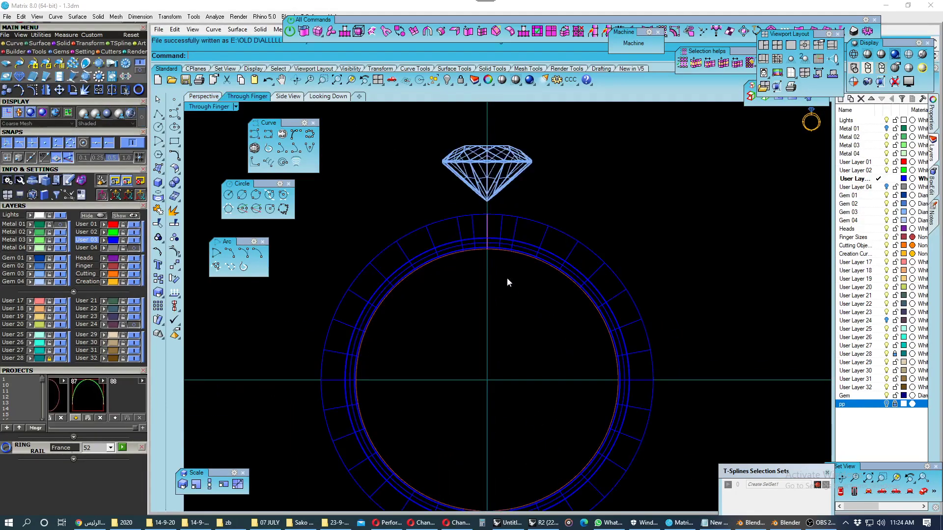
scroll(511, 256, "down", 2)
left_click(868, 55)
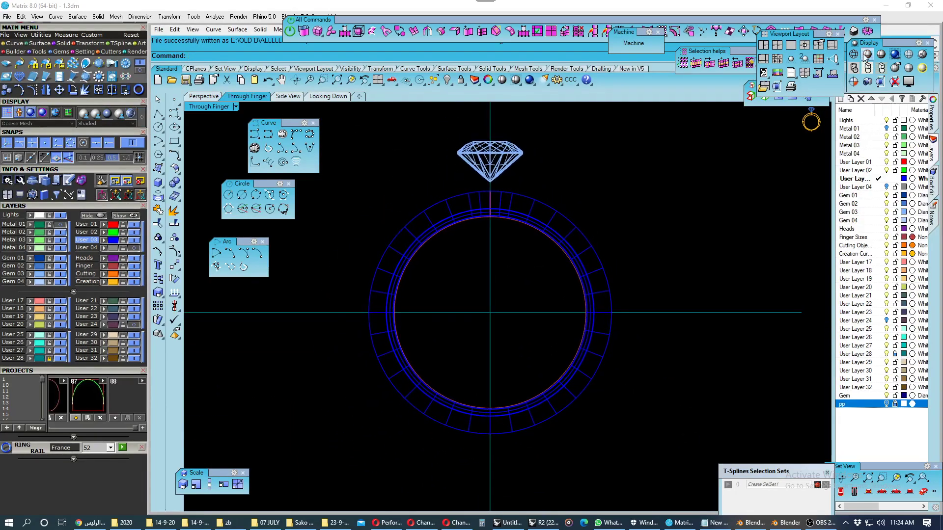
right_click_drag(561, 194, 570, 217)
left_click(204, 96)
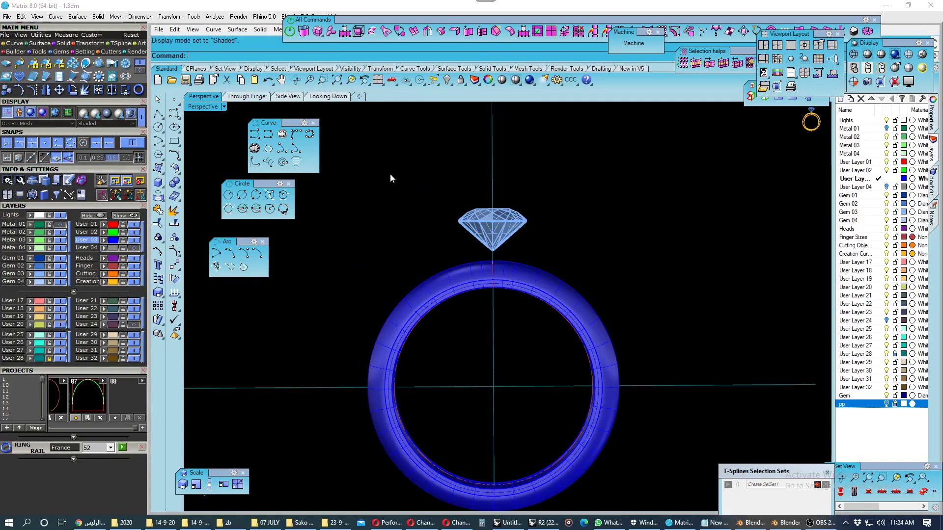
left_click(882, 67)
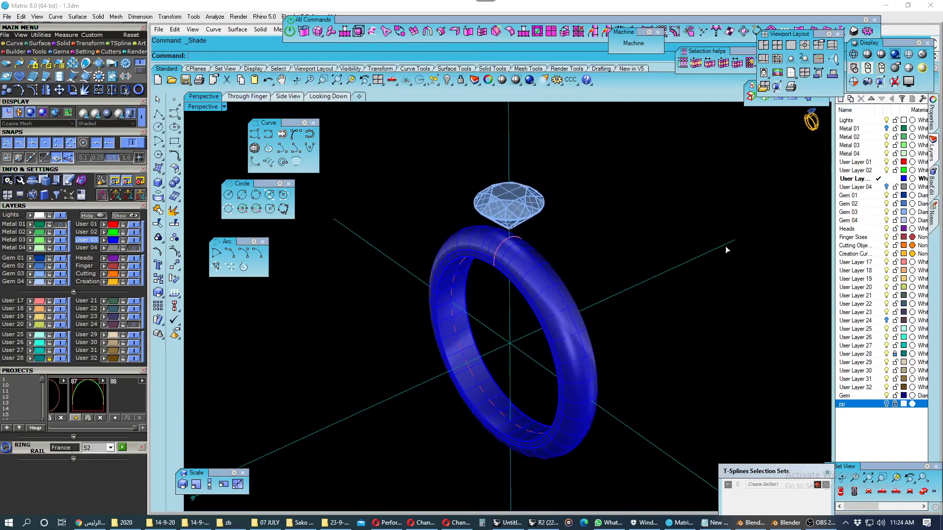
mouse_move(658, 211)
right_mouse_down()
mouse_move(739, 208)
mouse_move(699, 244)
mouse_move(789, 264)
mouse_move(741, 316)
mouse_move(678, 326)
mouse_move(598, 305)
mouse_move(657, 267)
right_mouse_up()
key("Return")
left_click(346, 97)
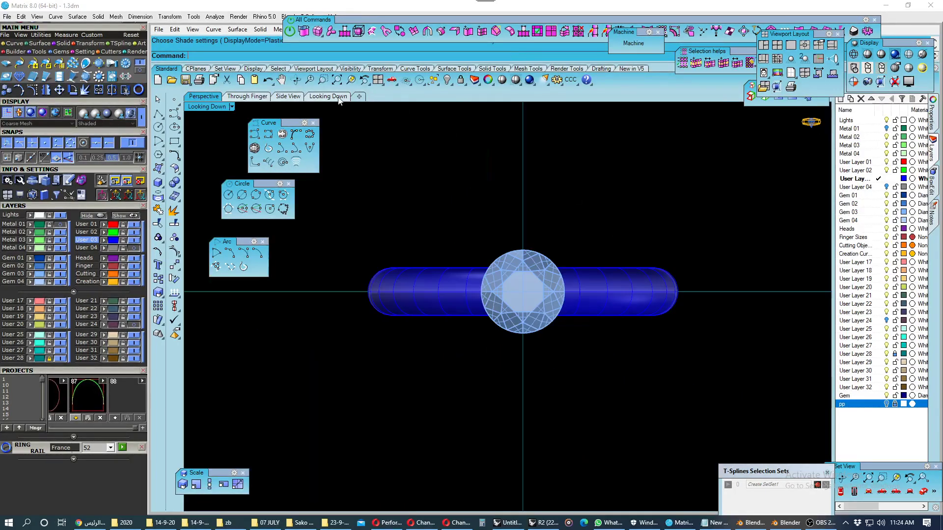
- Hide the diamond's Gem 04 layer
left_click(37, 281)
left_click(60, 281)
scroll(514, 288, "up", 1)
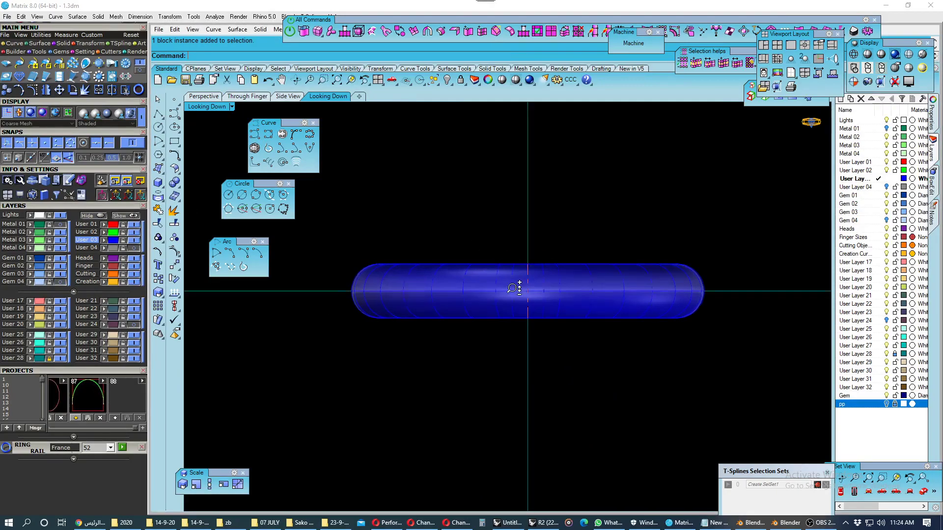
scroll(513, 288, "up", 3)
scroll(565, 224, "down", 2)
- Measure the band's width as 3.20 with an aligned dimension in the top view
left_click(571, 80)
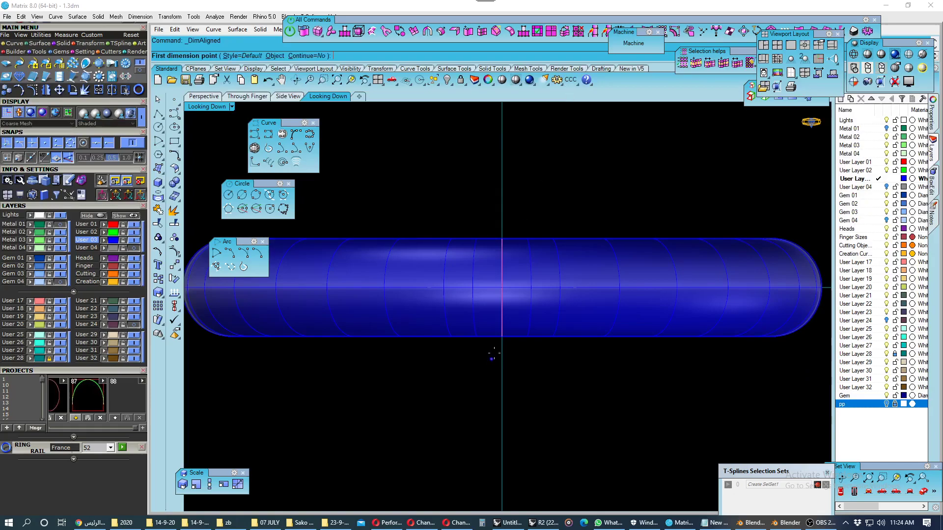
left_click(501, 337)
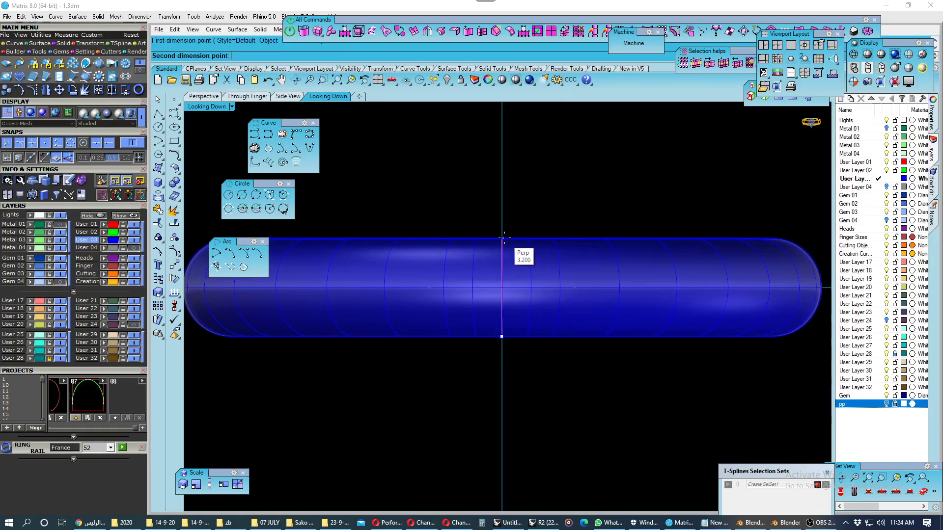
left_click(505, 238)
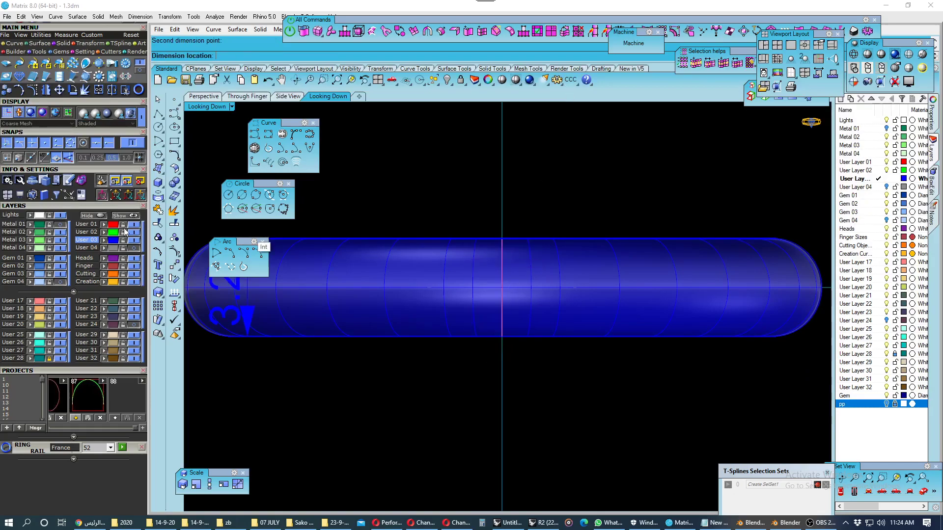
left_click(11, 214)
scroll(395, 344, "down", 2)
key("Escape")
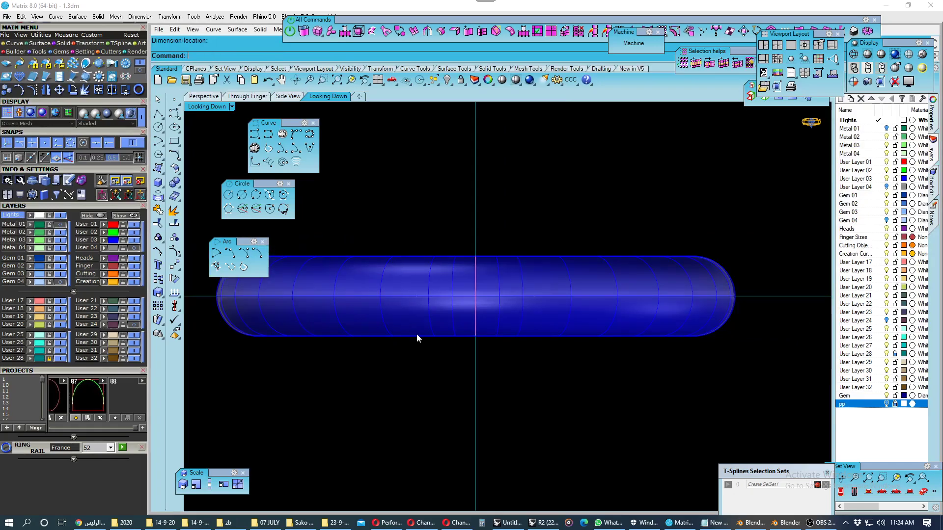
- Measure the band's thickness as 2.20 in the Through Finger view
left_click(247, 96)
scroll(498, 226, "up", 3)
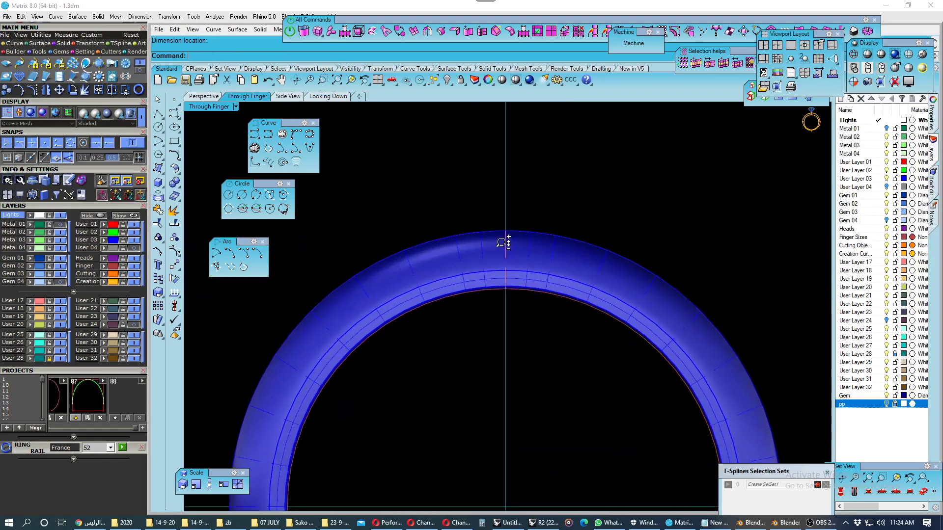
scroll(508, 265, "up", 2)
key("Return")
left_click(506, 292)
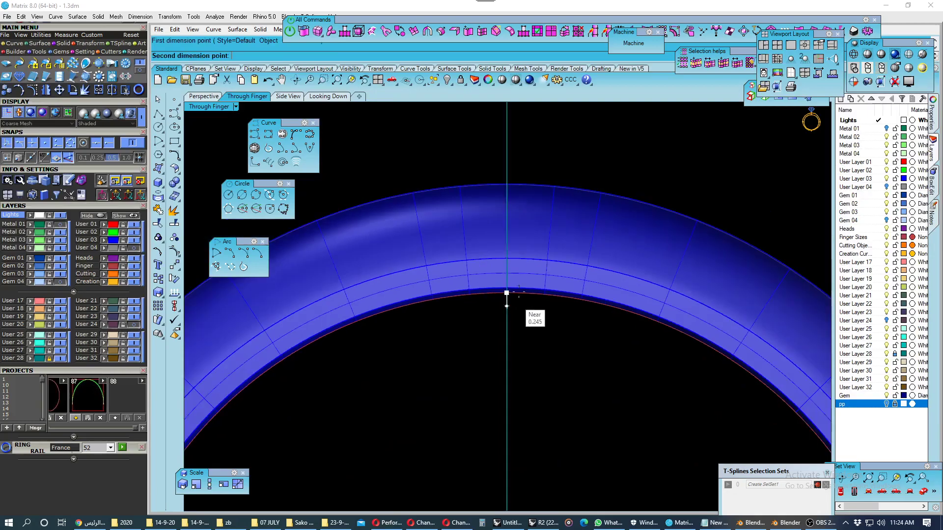
left_click(507, 185)
scroll(501, 275, "down", 2)
left_click(488, 298)
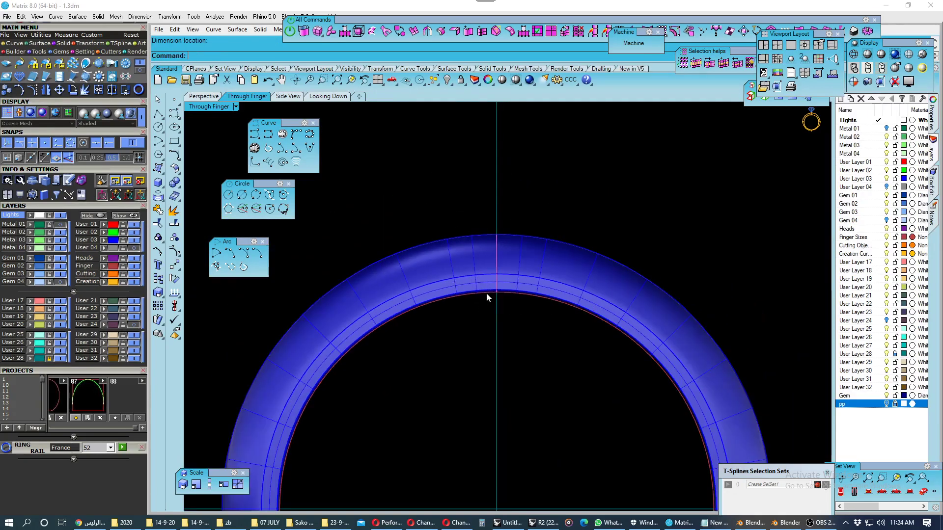
left_click(117, 280)
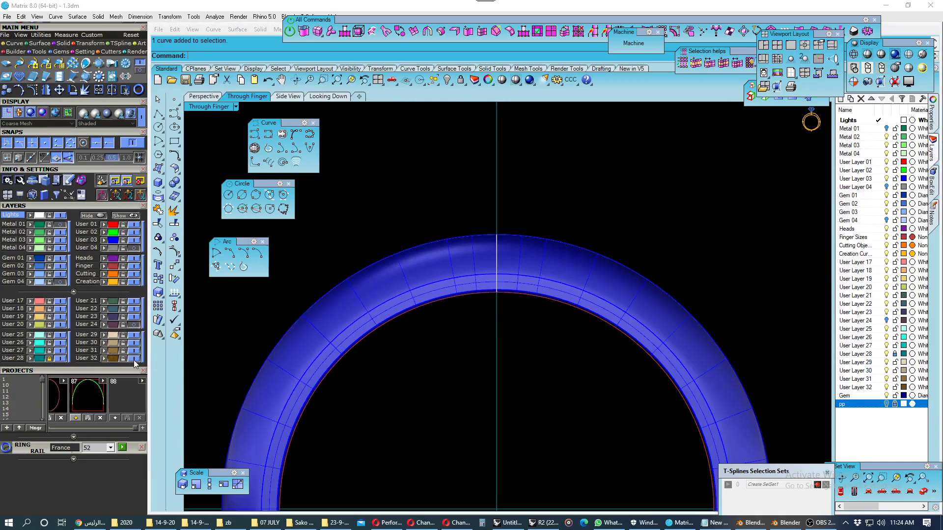
scroll(467, 375, "down", 3)
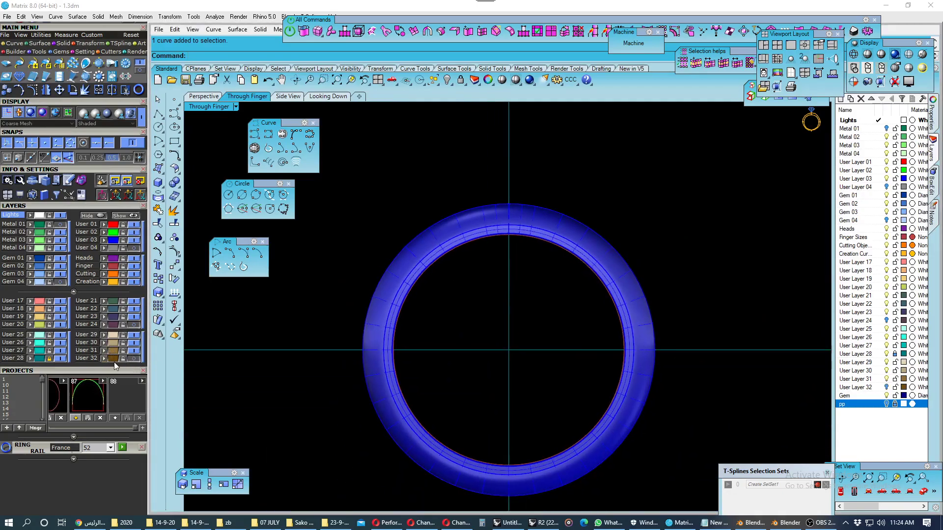
- Make layer User 32 red and save the file
left_click(114, 360)
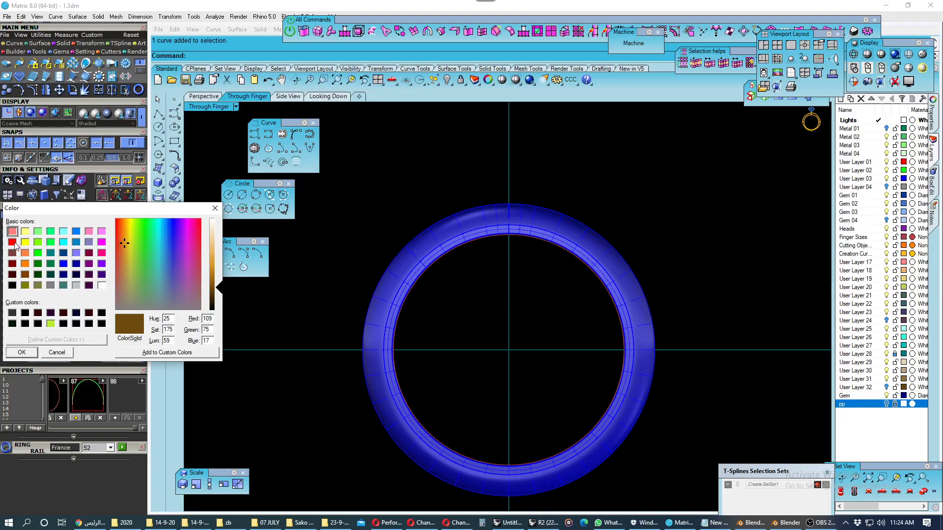
left_click(12, 242)
left_click(22, 353)
right_click_drag(304, 318, 323, 331)
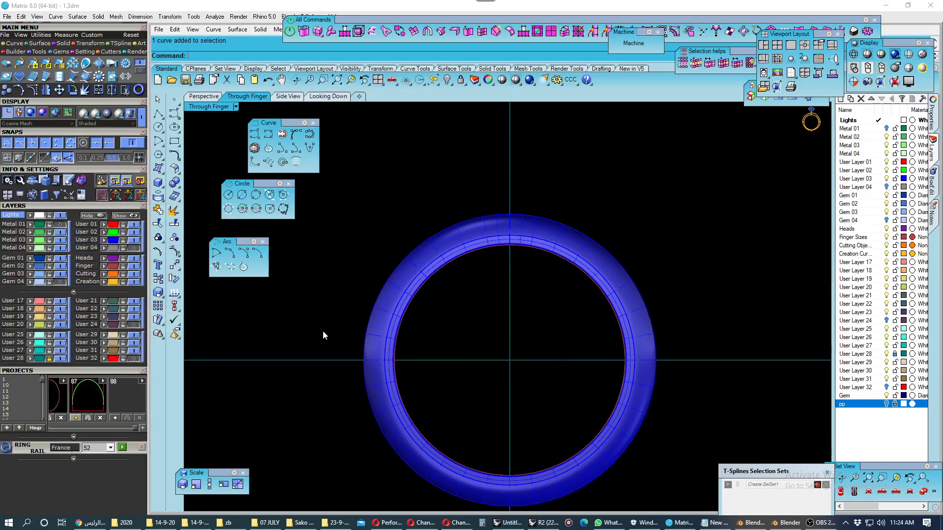
key("ctrl+s")
scroll(457, 339, "down", 2)
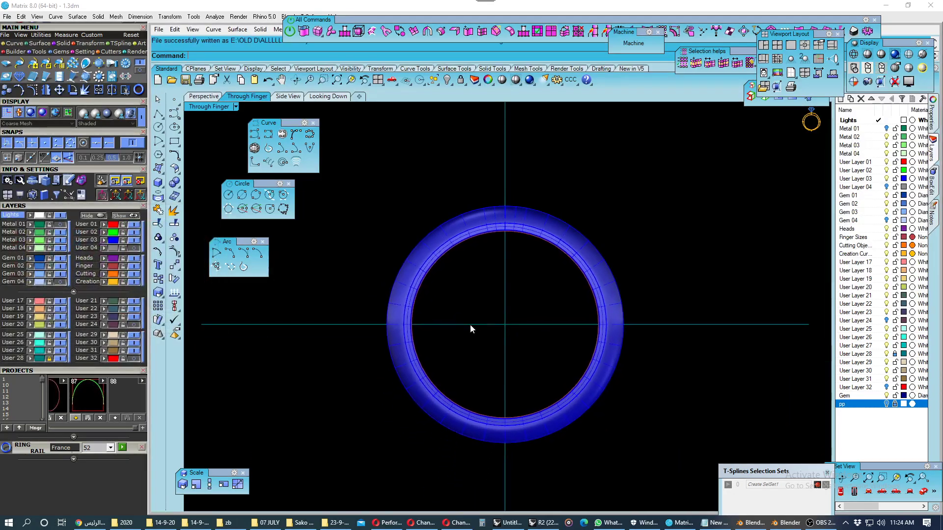
- Window-select the ring band with its curve and save them as a new project
left_click(435, 250)
key("Escape")
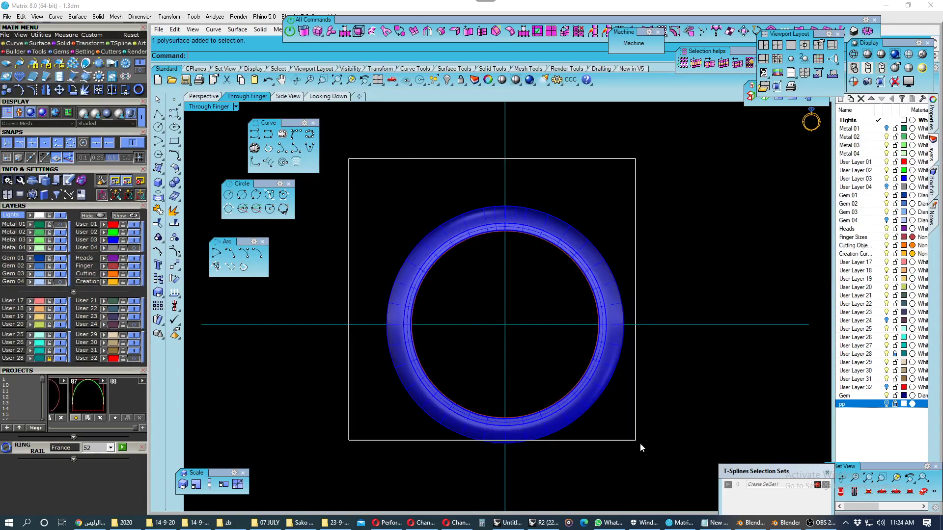
left_click_drag(349, 158, 640, 443)
left_click(114, 418)
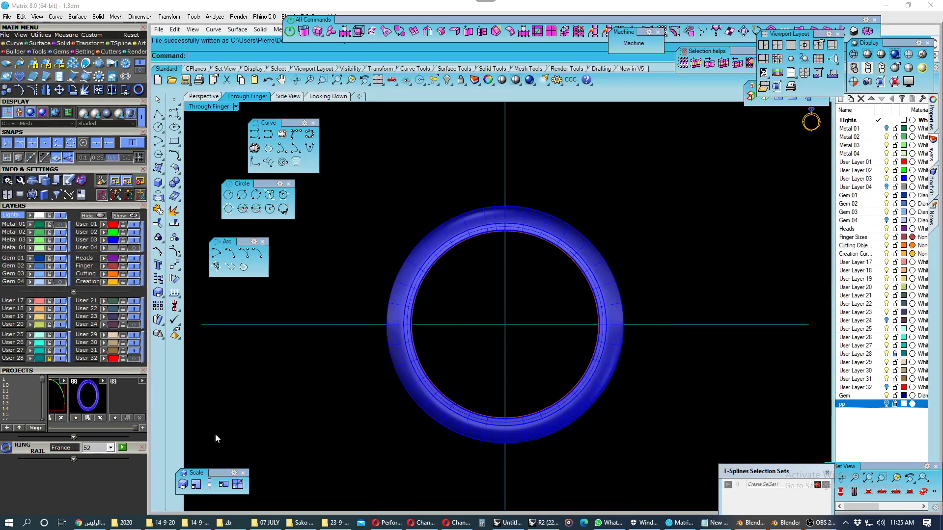
- Show the Gem 04 layer again and run Gem Profile on the diamond
right_click_drag(459, 365, 479, 371)
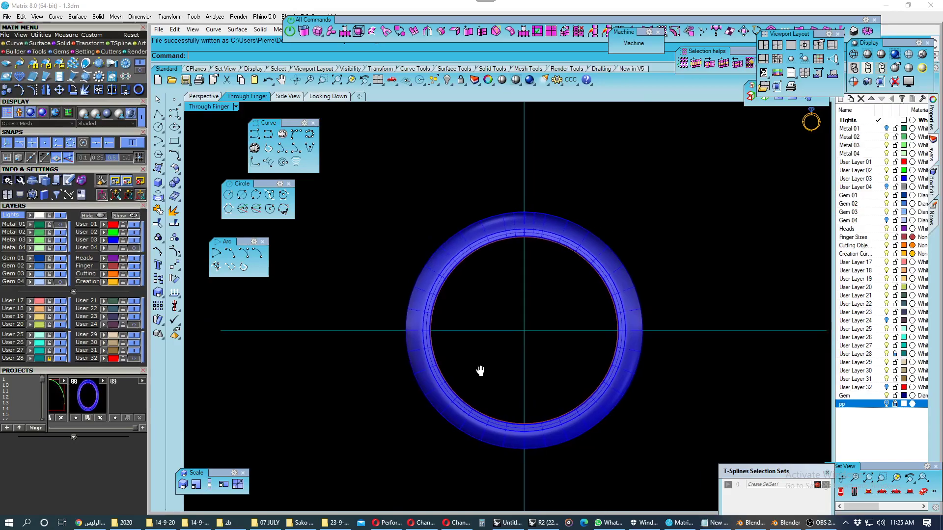
left_click(58, 281)
right_click_drag(483, 252, 479, 267)
left_click(499, 209)
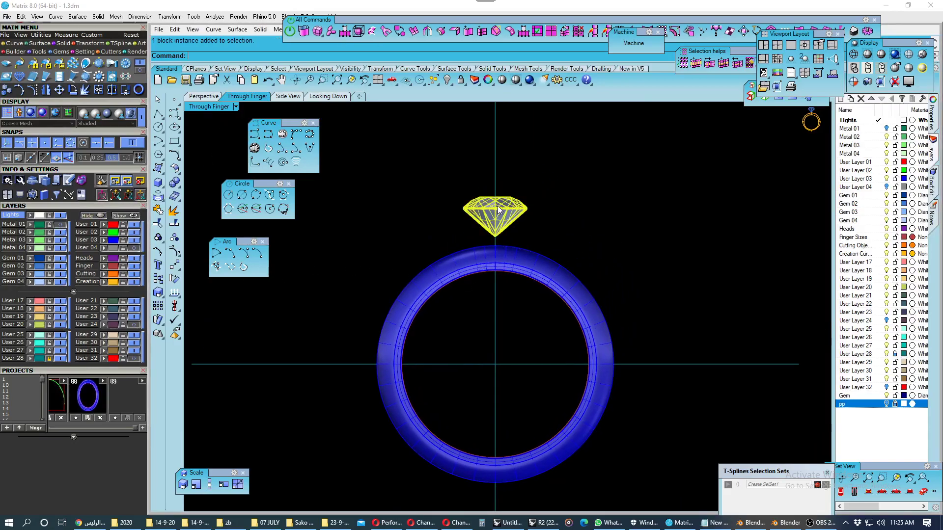
scroll(500, 211, "up", 1)
scroll(501, 216, "up", 1)
scroll(504, 231, "up", 1)
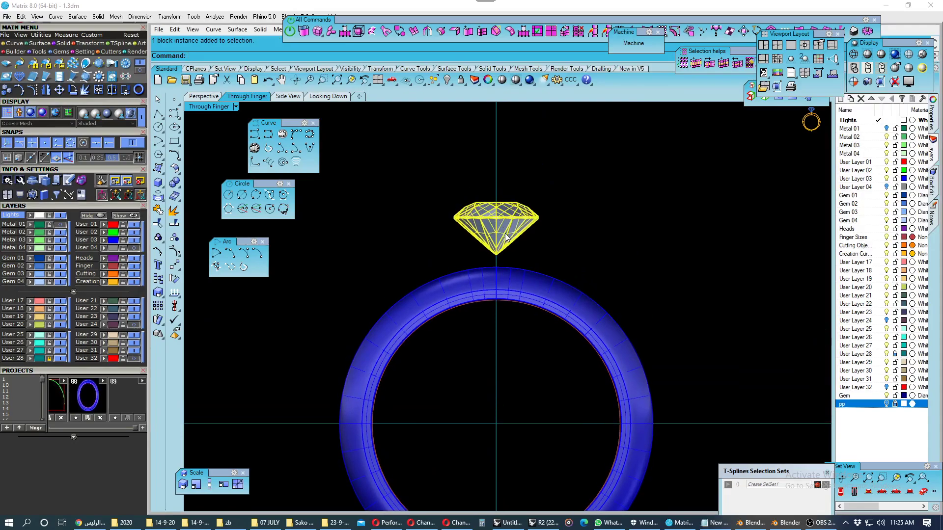
right_click(505, 234)
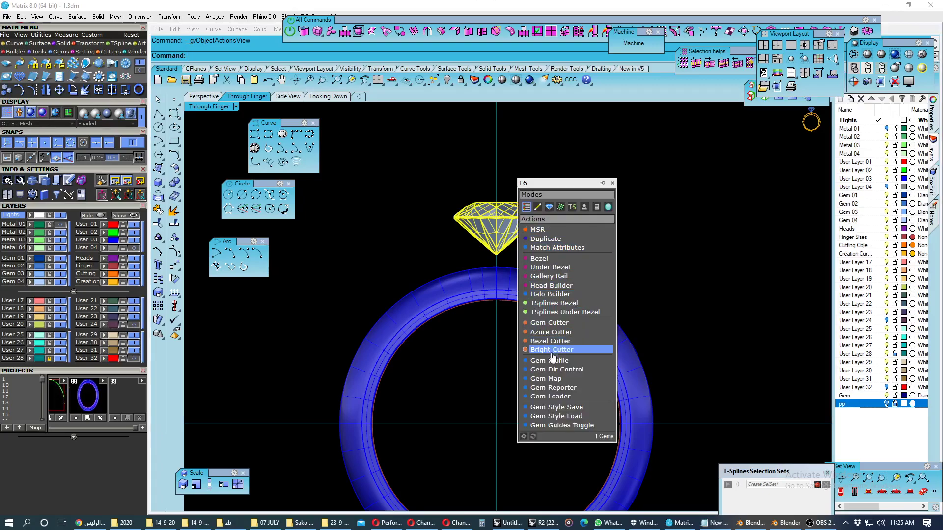
left_click(552, 361)
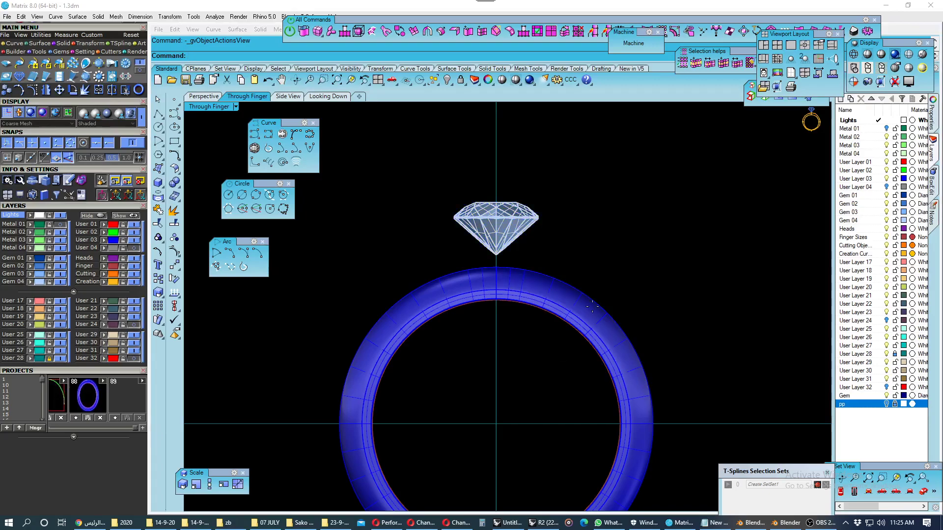
- Finish the Gem Profile, then hide the band's Metal 01 and diamond's Gem 04 layers
right_click(605, 276)
left_click(328, 96)
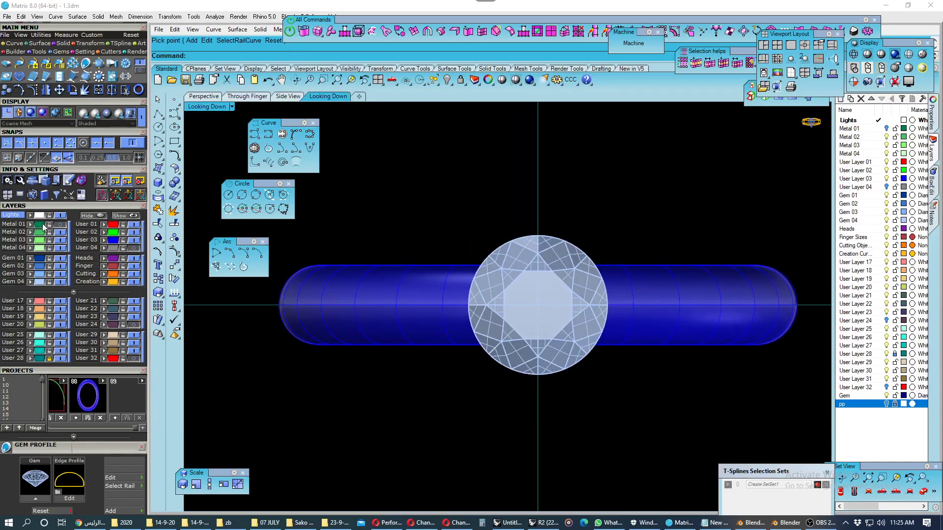
left_click(38, 224)
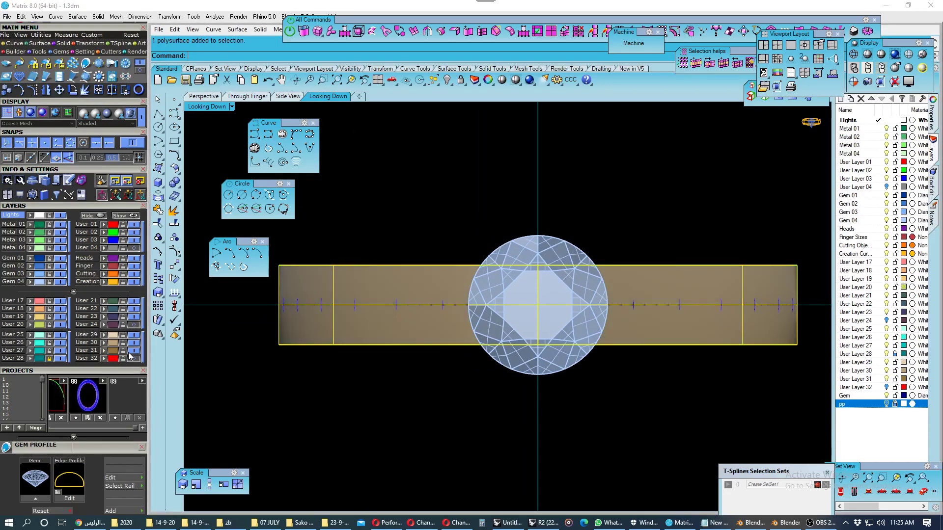
left_click(60, 224)
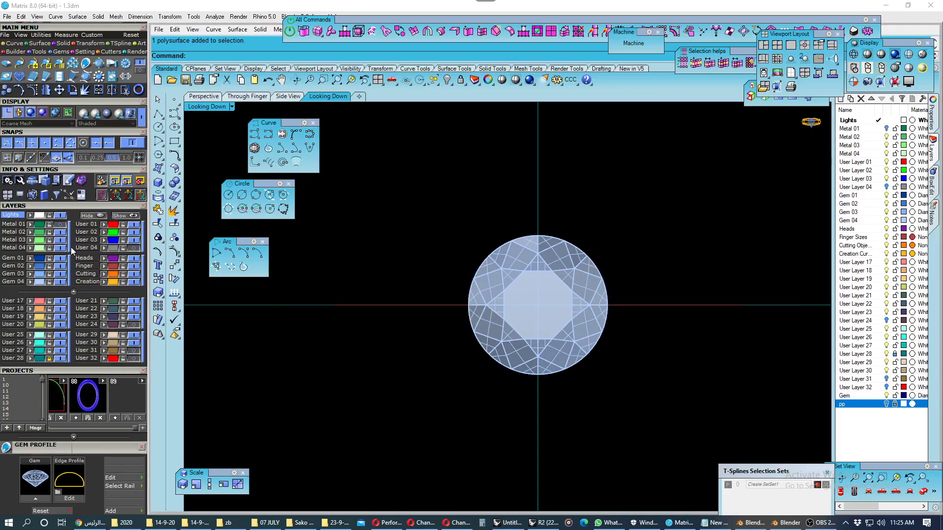
left_click(63, 283)
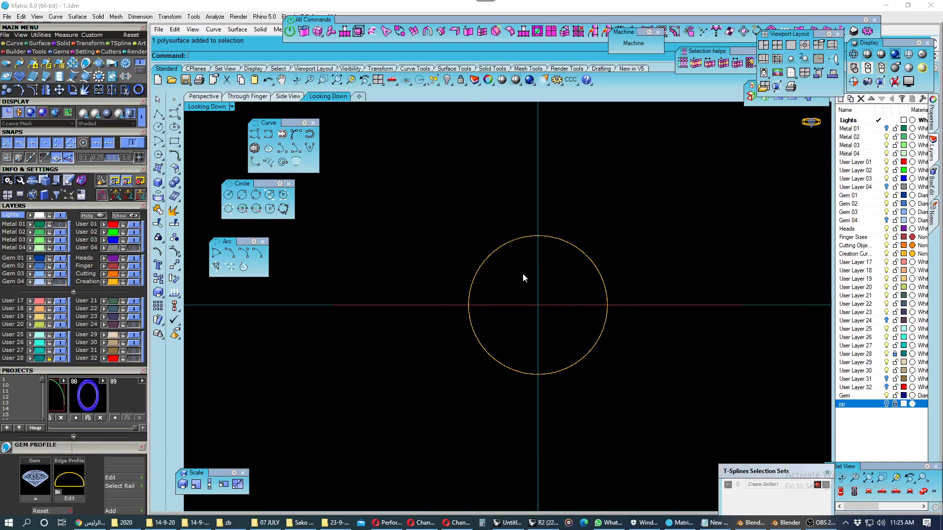
- Select the finger-size circle and begin offsetting it
left_click(512, 242)
scroll(569, 231, "up", 3)
scroll(572, 216, "up", 1)
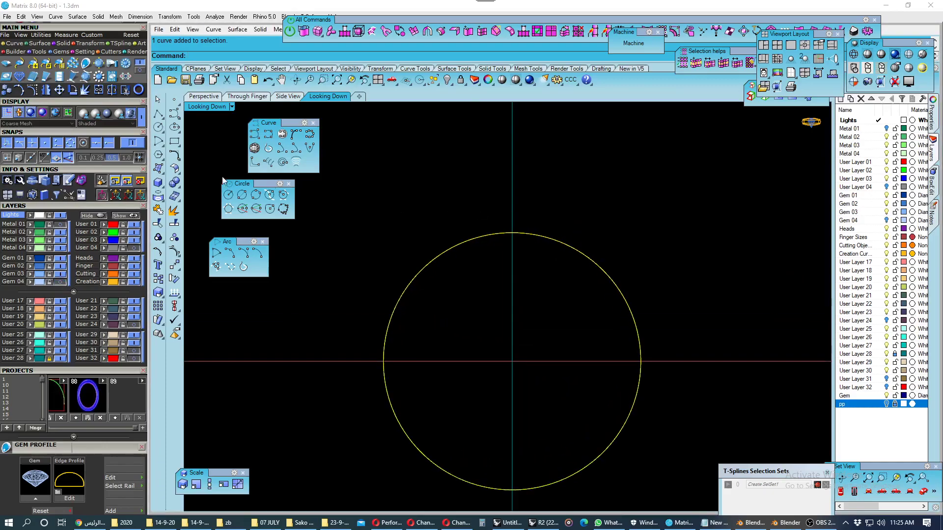
left_click(176, 157)
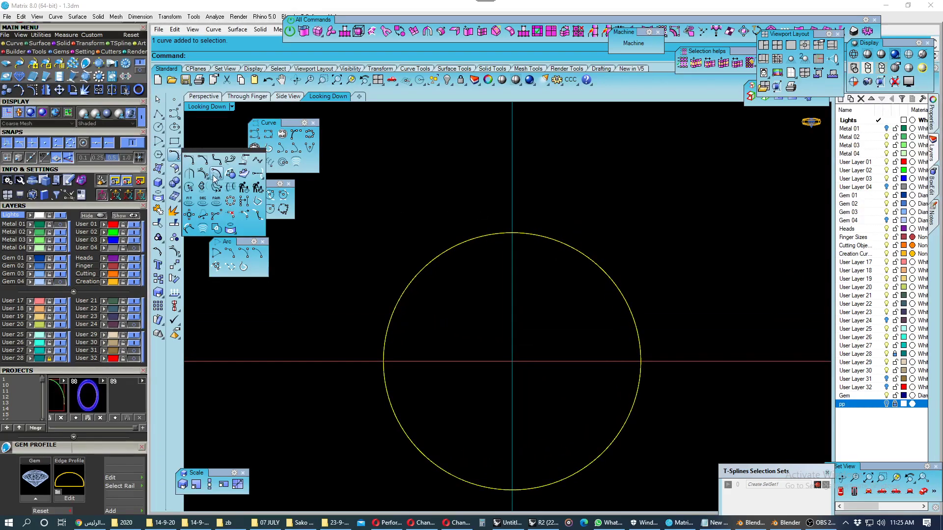
left_click(215, 176)
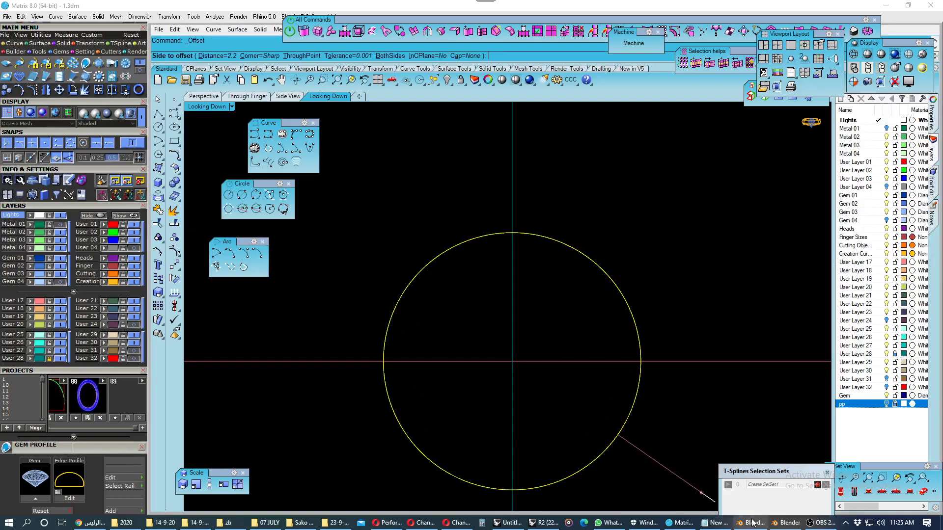
left_click(337, 523)
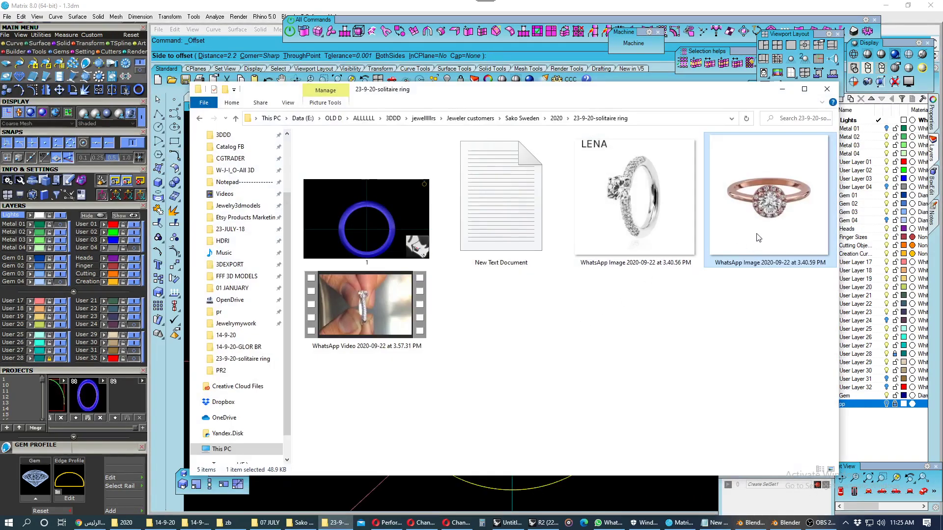
double_click(747, 263)
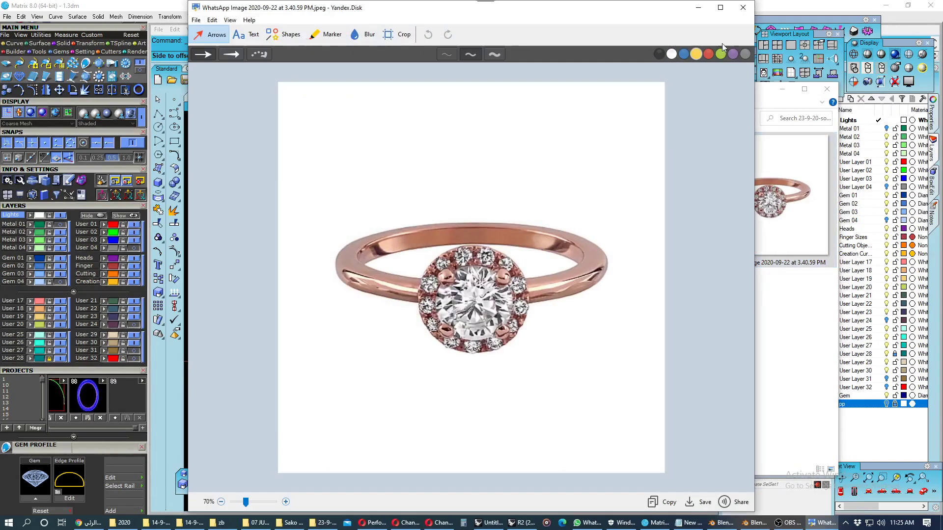
key("alt+Tab")
left_click(670, 238)
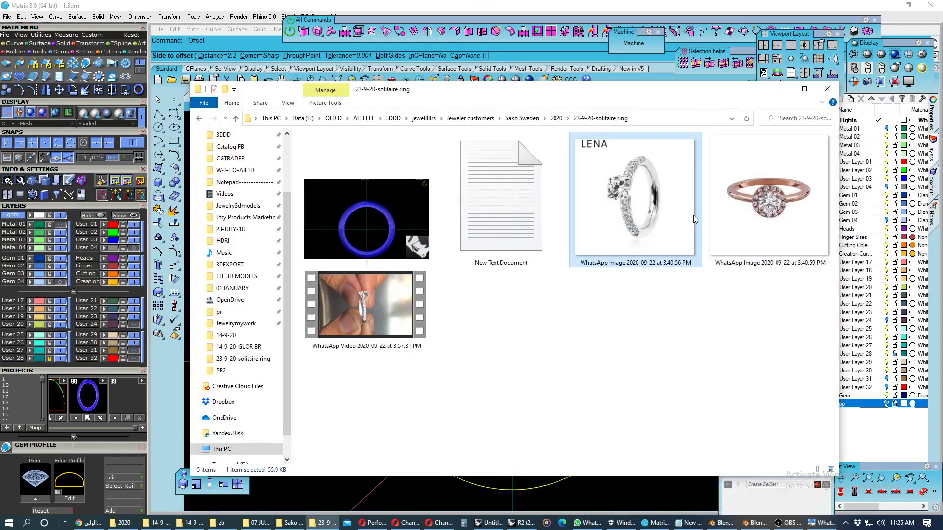
double_click(695, 220)
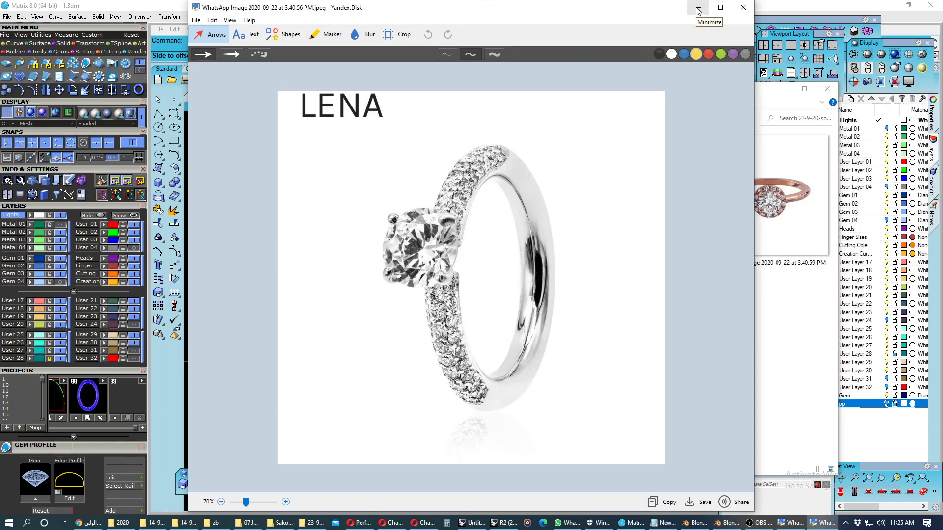
left_click(698, 11)
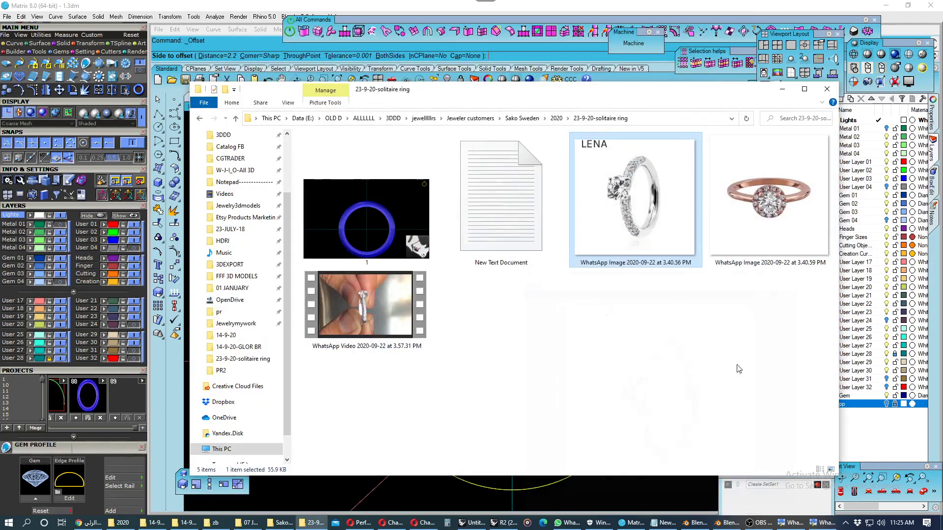
left_click(780, 91)
left_click(819, 523)
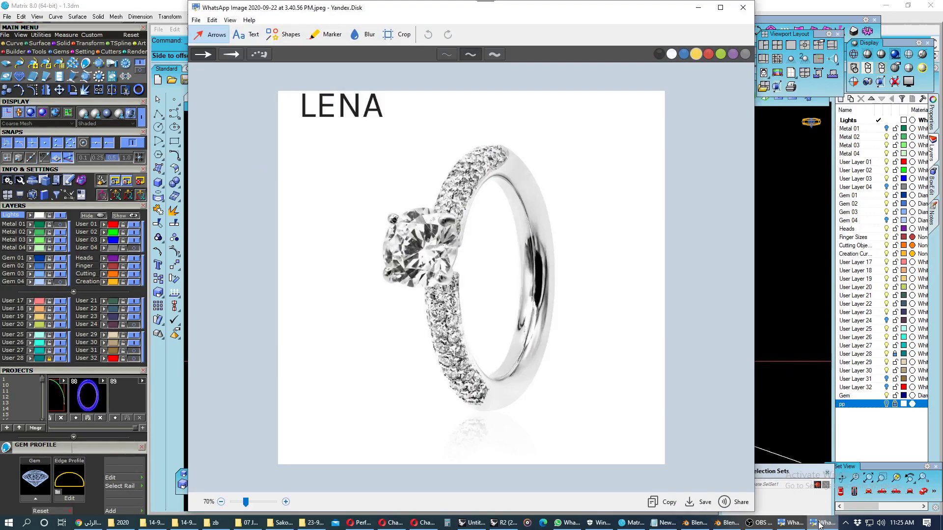
left_click(819, 524)
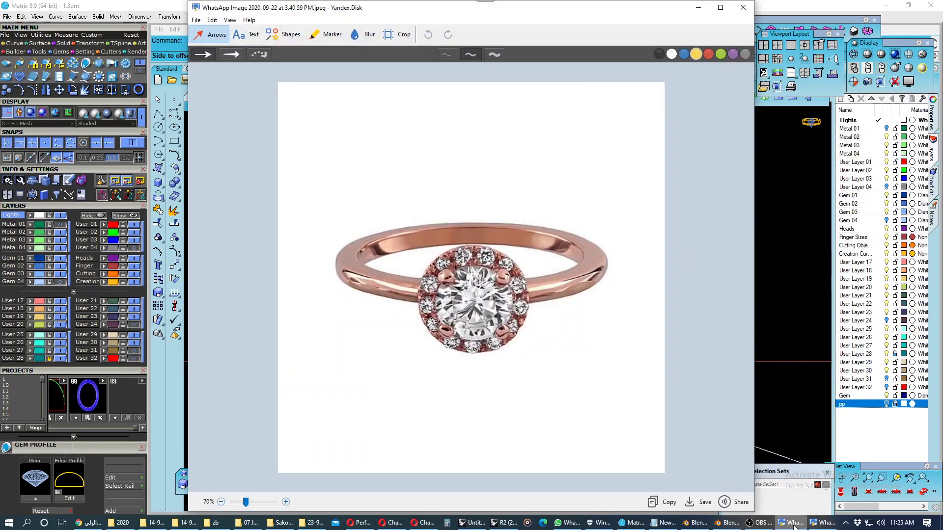
left_click(794, 525)
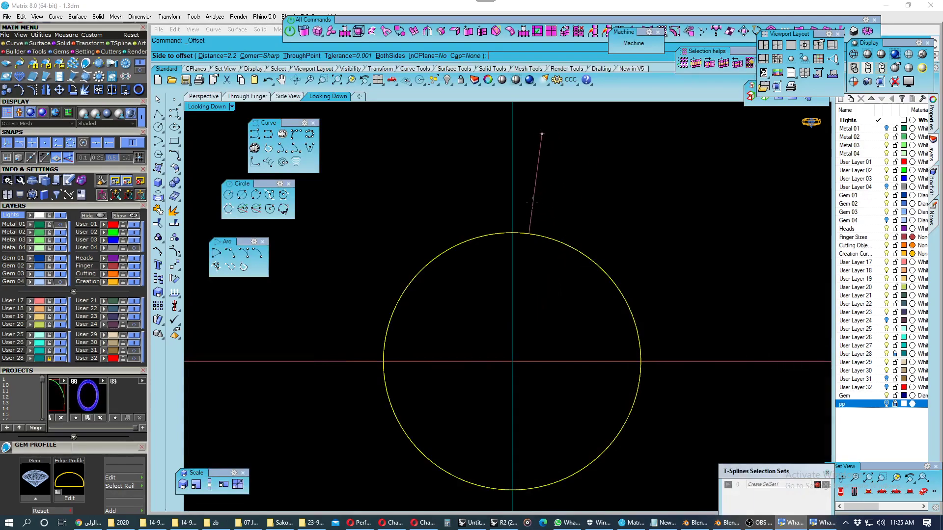
- Offset the finger circle outward by 0.1
type("0.1")
key("Return")
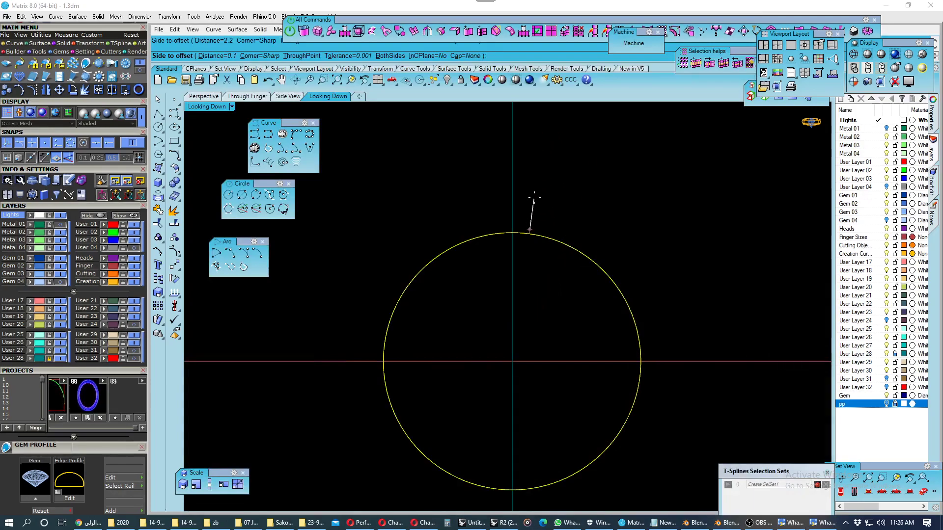
left_click(539, 188)
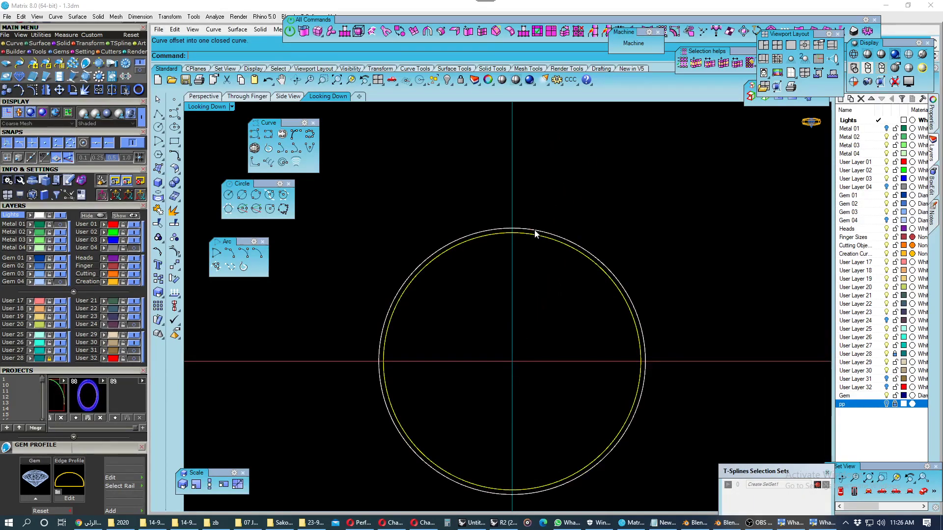
scroll(532, 237, "down", 2)
scroll(532, 238, "up", 1)
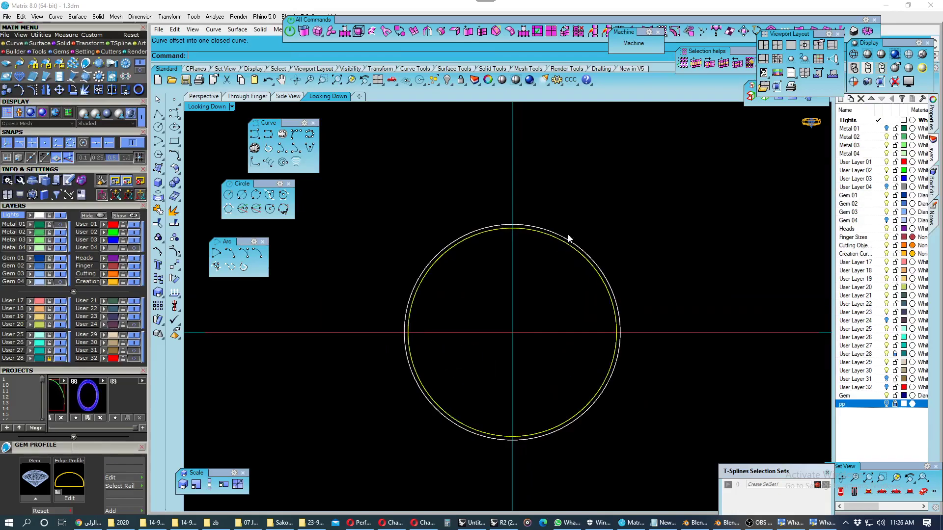
scroll(542, 234, "up", 1)
- Offset the new circle outward by another 0.1
left_click(538, 234)
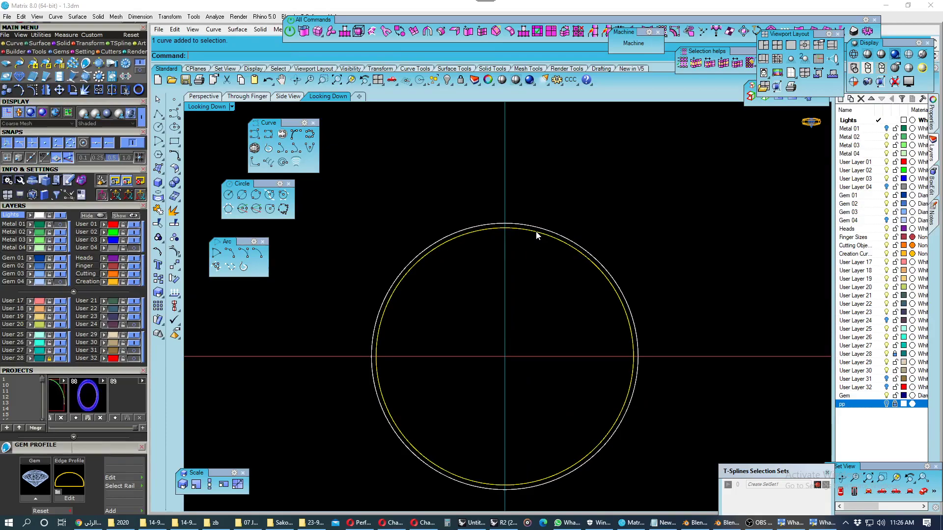
key("Return")
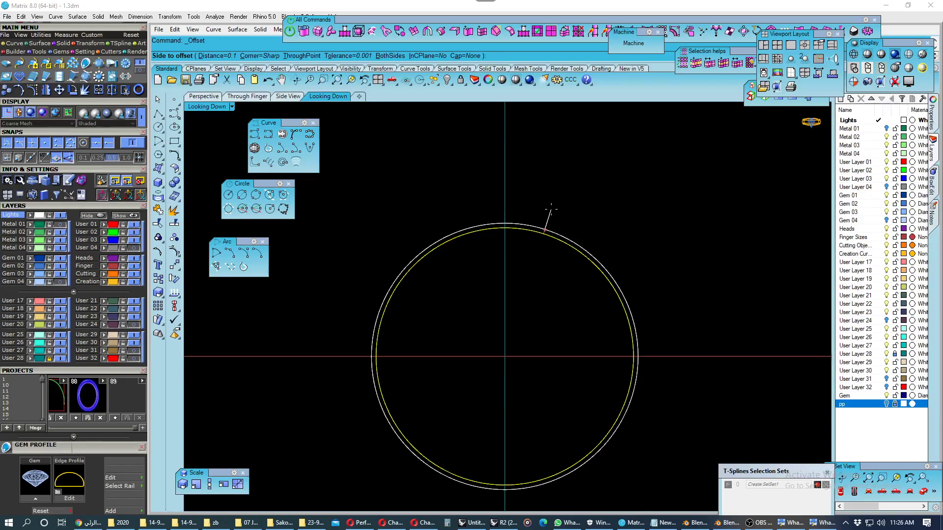
left_click(551, 210)
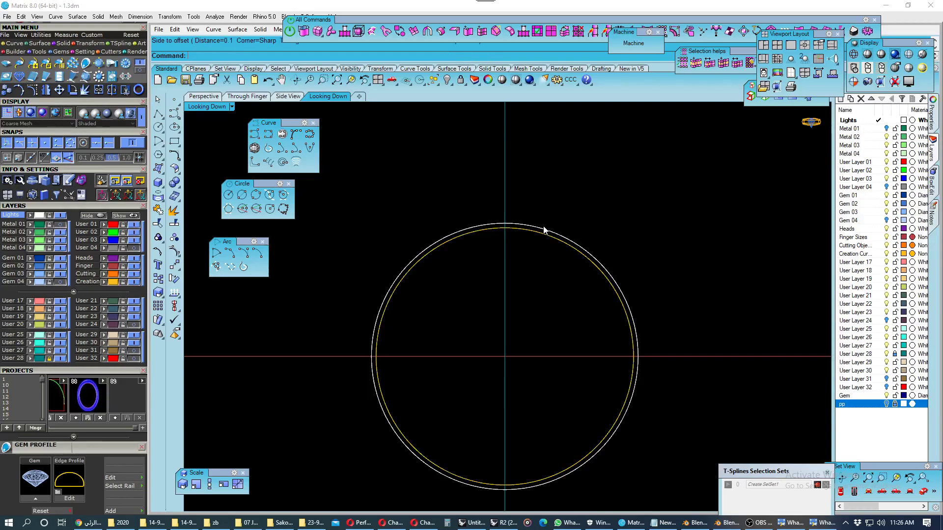
scroll(544, 229, "down", 3)
scroll(545, 233, "up", 3)
right_click_drag(547, 237, 553, 232)
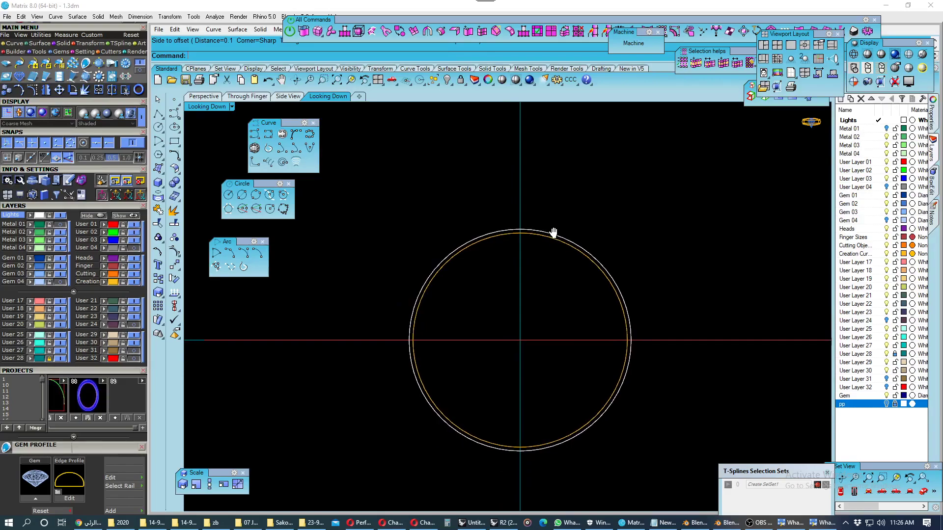
scroll(552, 240, "up", 2)
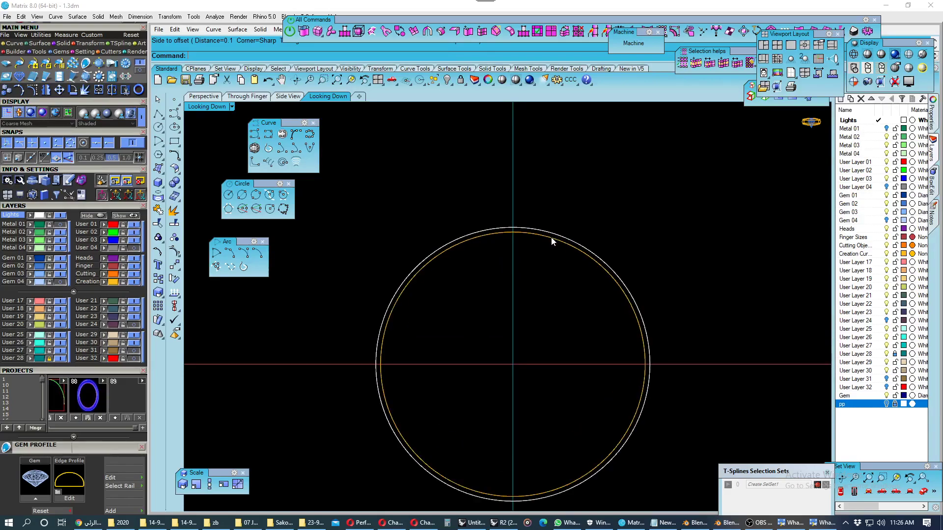
- Offset the outer circle far outward into a large surrounding circle
left_click(552, 241)
scroll(505, 255, "down", 1)
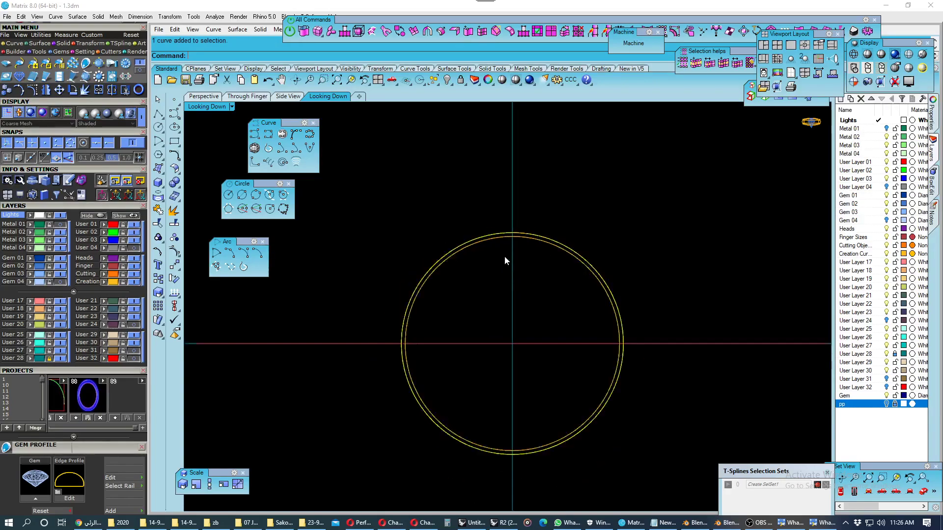
scroll(495, 270, "down", 1)
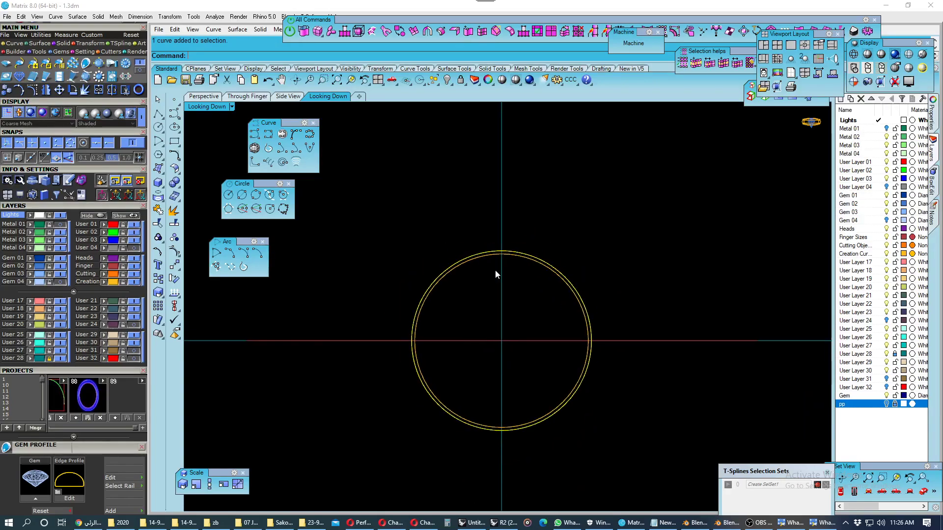
left_click(174, 155)
left_click(220, 177)
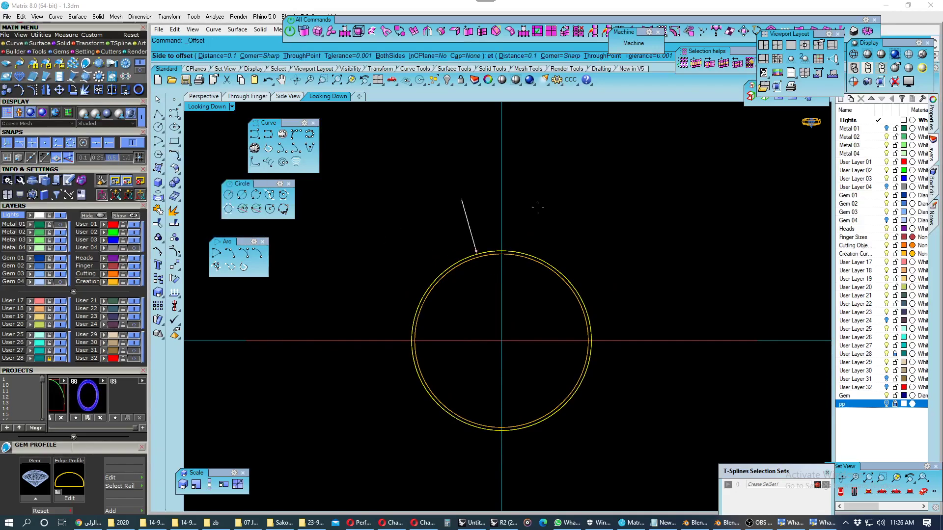
type("1.7")
left_click(583, 189)
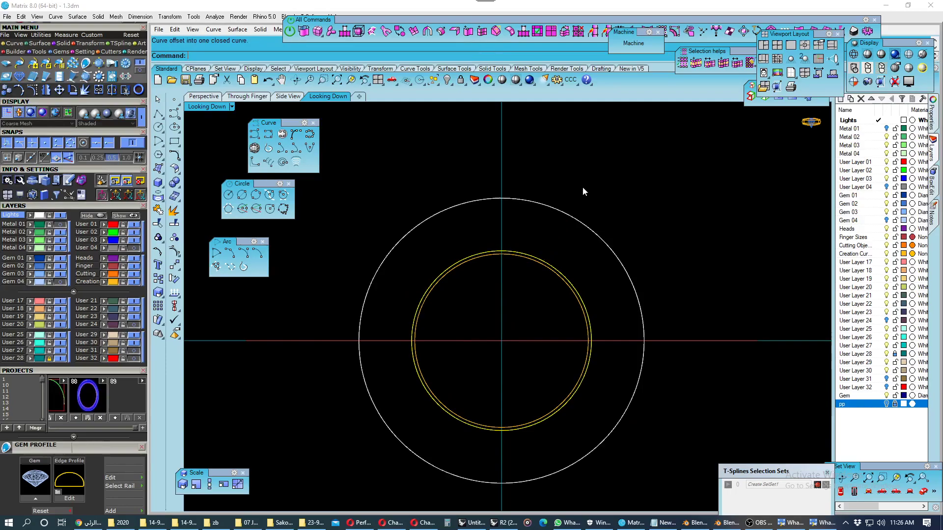
scroll(454, 206, "down", 4)
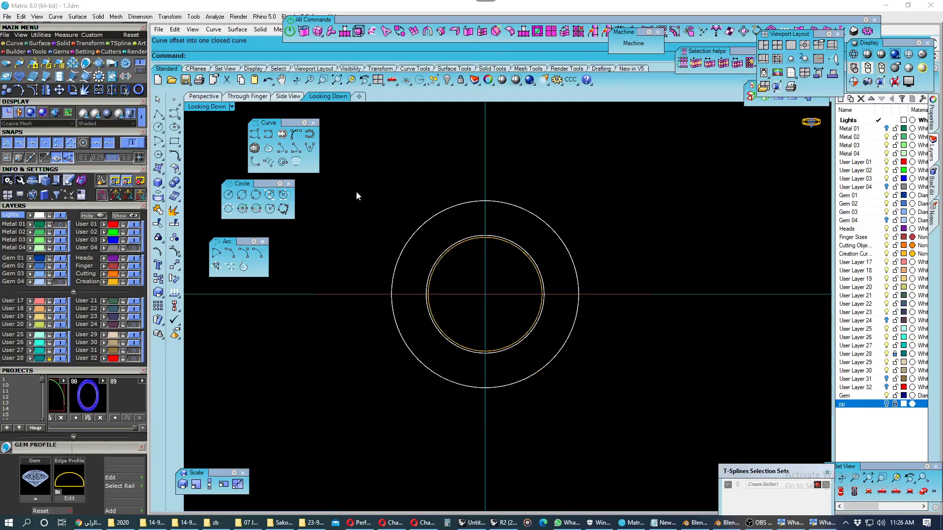
- Close the Curve, Circle and Arc palettes
left_click(313, 123)
left_click(288, 185)
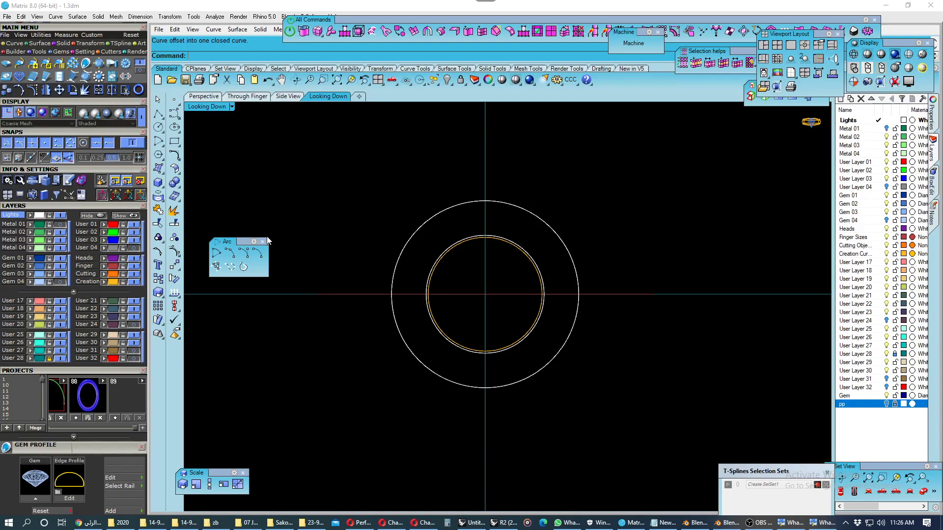
left_click(263, 241)
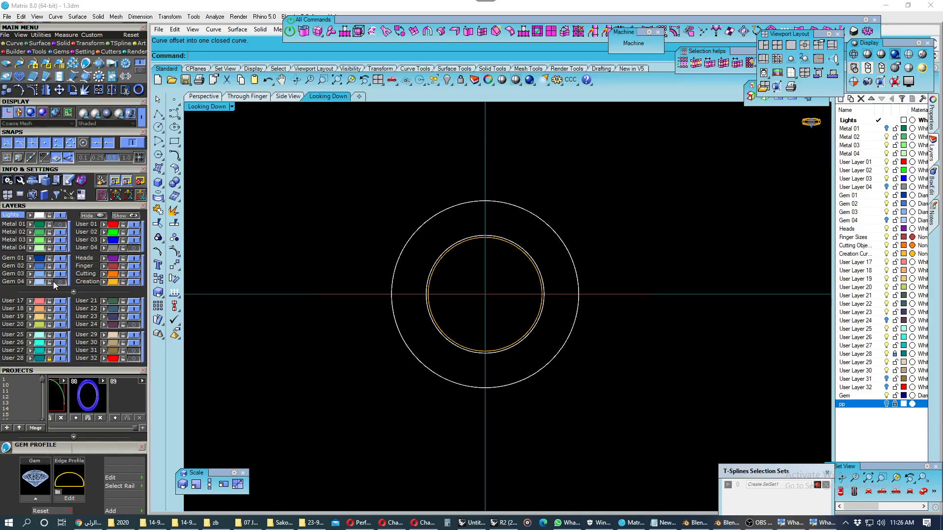
- Move the inner circle onto layer User 17 and show the Gem 04 layer
scroll(437, 246, "up", 2)
left_click(457, 249)
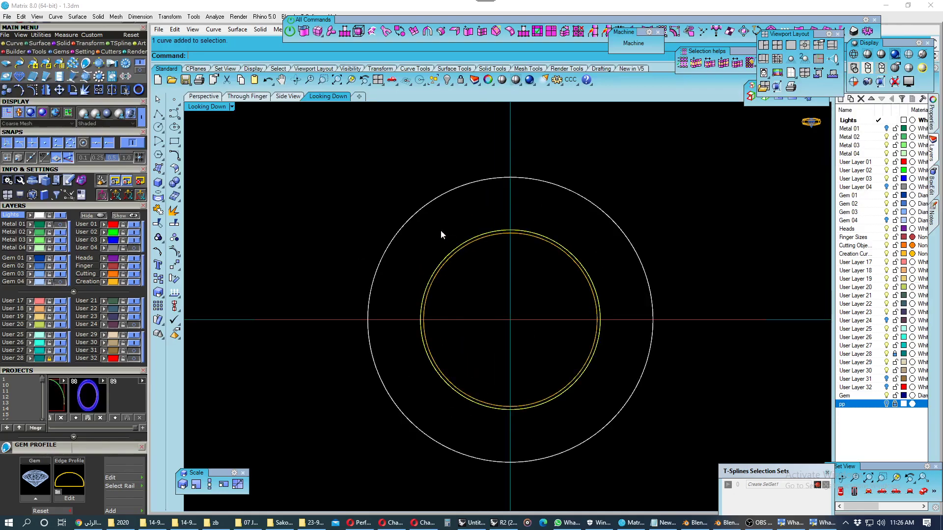
left_click(31, 301)
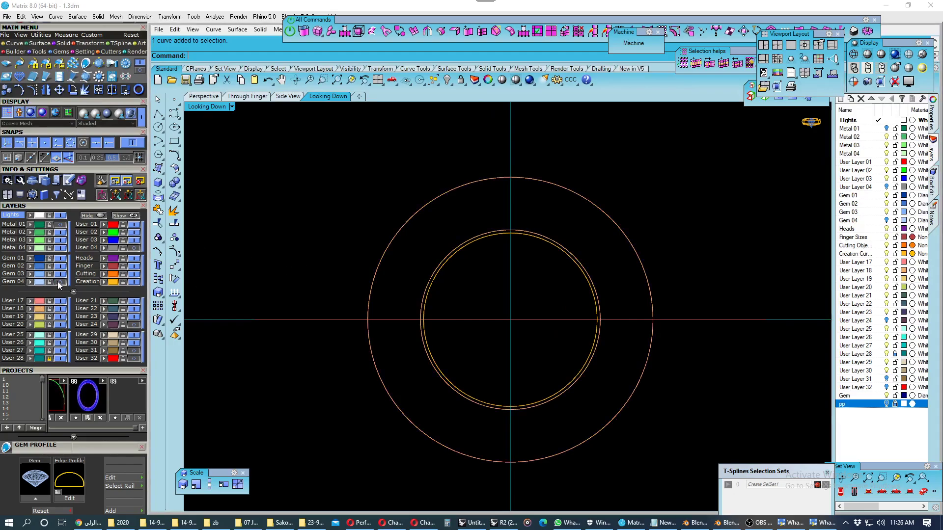
left_click(58, 281)
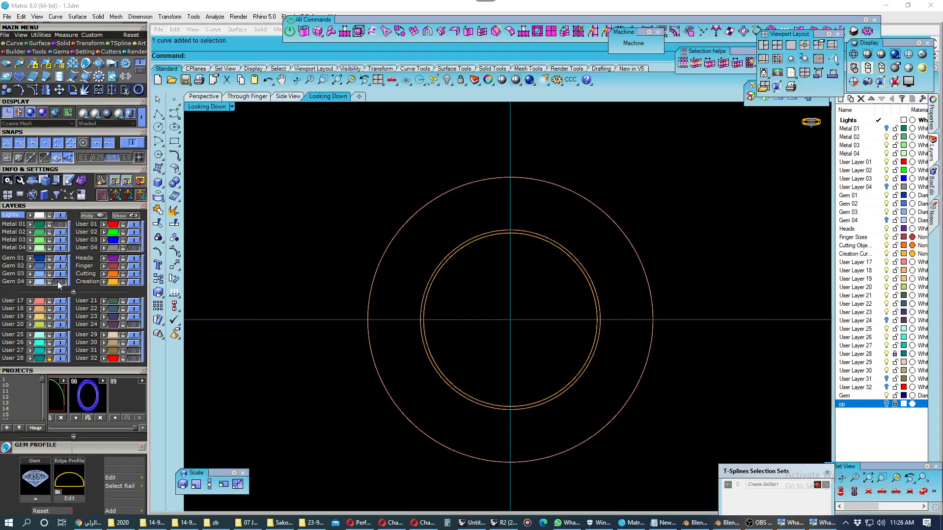
- Select both halo circles and view them edge-on in the Through Finger view
left_click(247, 96)
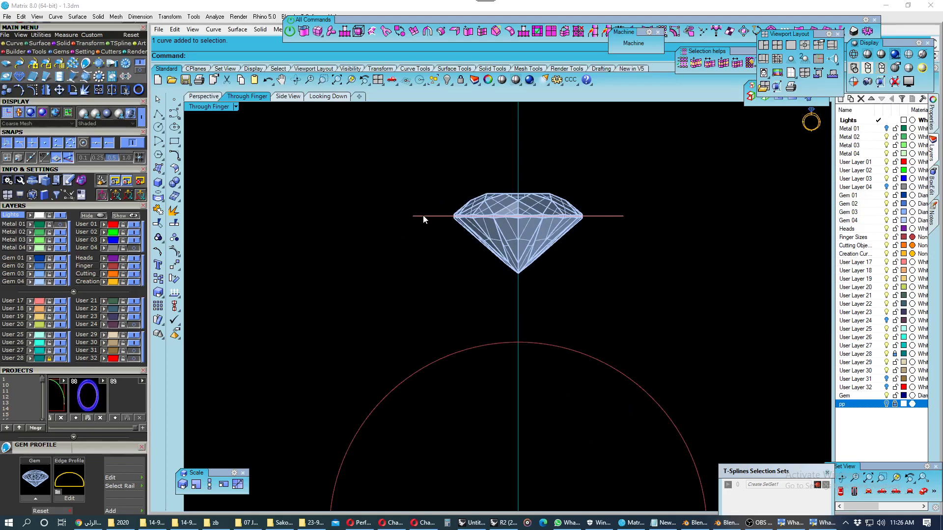
left_click(204, 96)
right_click_drag(394, 207, 400, 288)
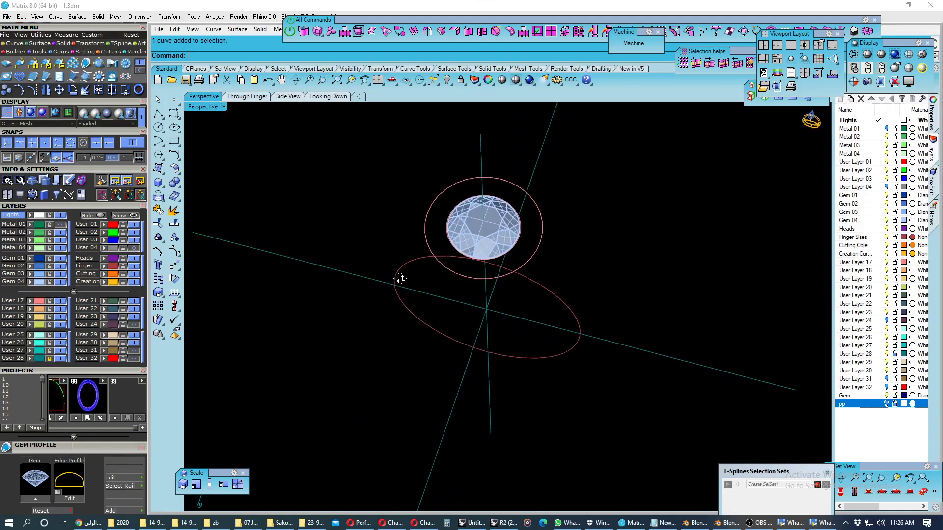
left_click(328, 96)
left_click(114, 418)
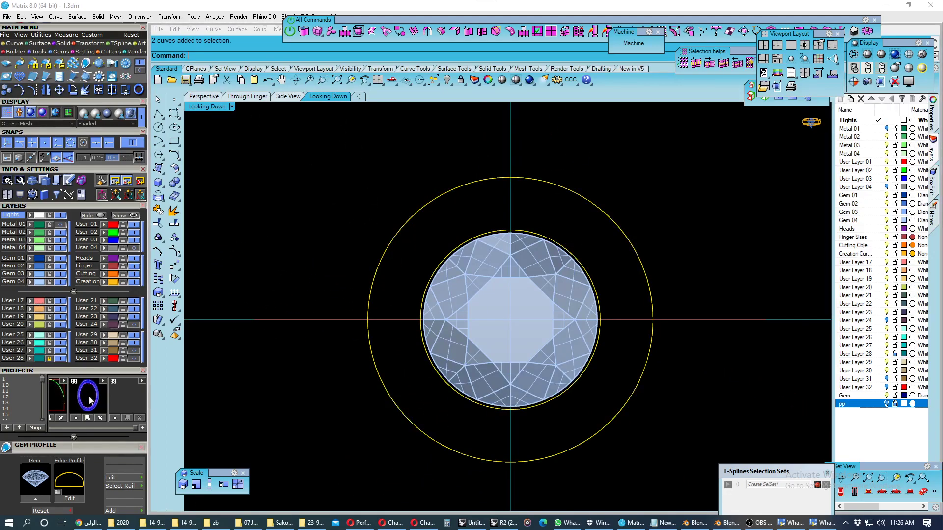
left_click(199, 97)
left_click(264, 97)
left_click(417, 217)
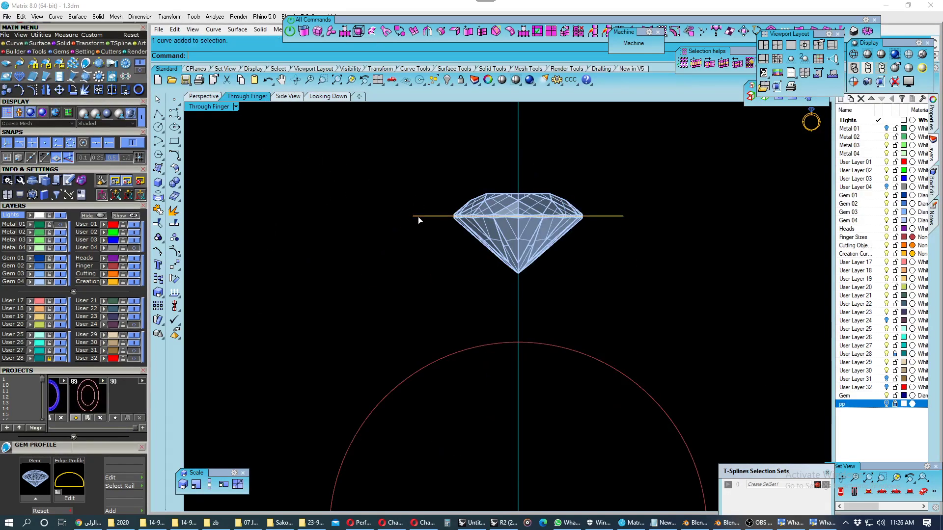
right_click_drag(418, 217, 400, 243)
- Nudge the halo circles down in 0.200 and 0.050 steps to sit just below the girdle
key("alt+Left")
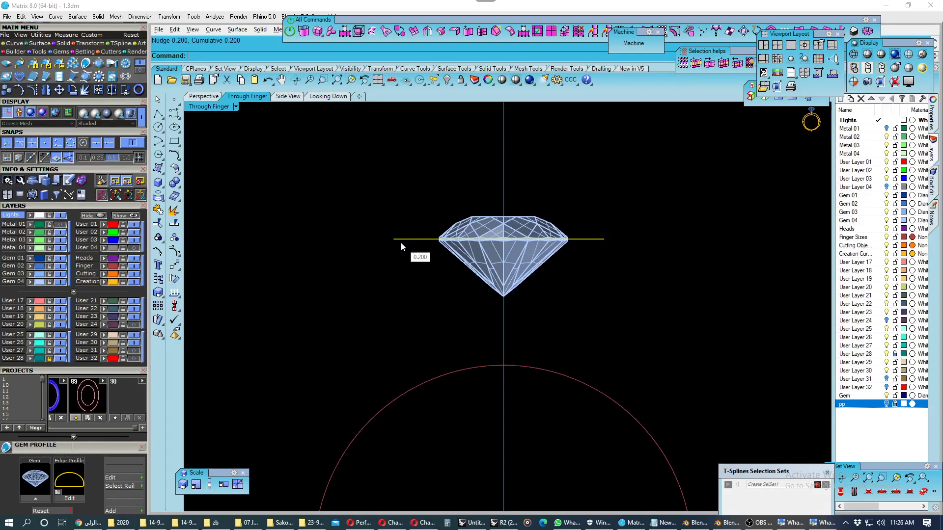
key("ctrl+z")
right_click_drag(419, 254, 415, 264)
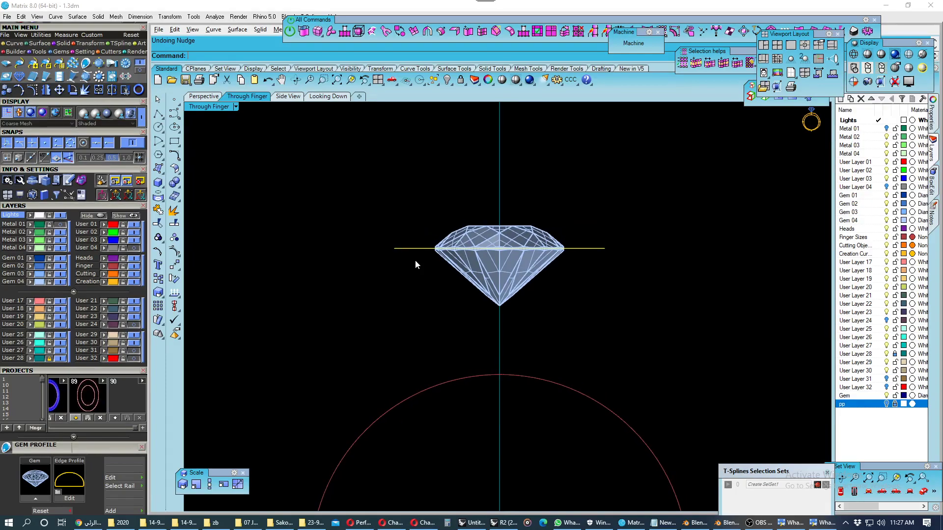
key("alt+Down")
key("alt+Down")
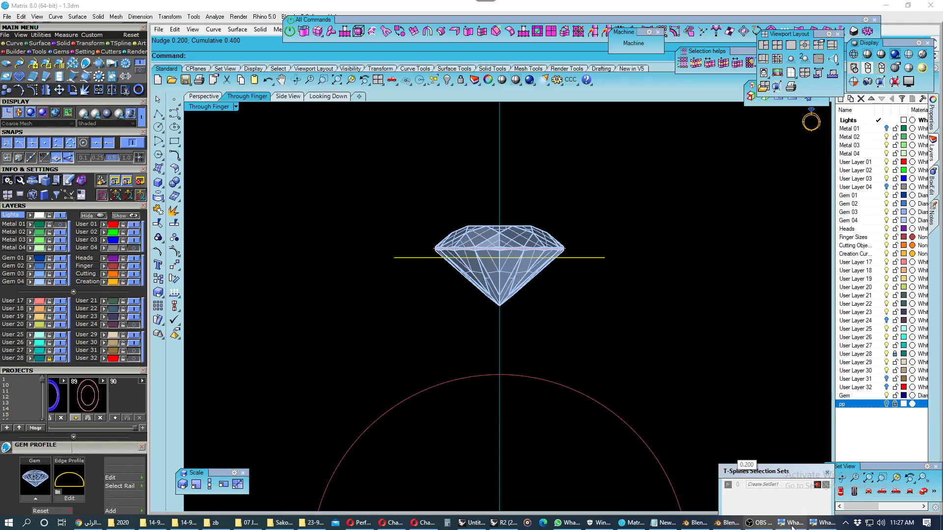
left_click(791, 523)
left_click(792, 524)
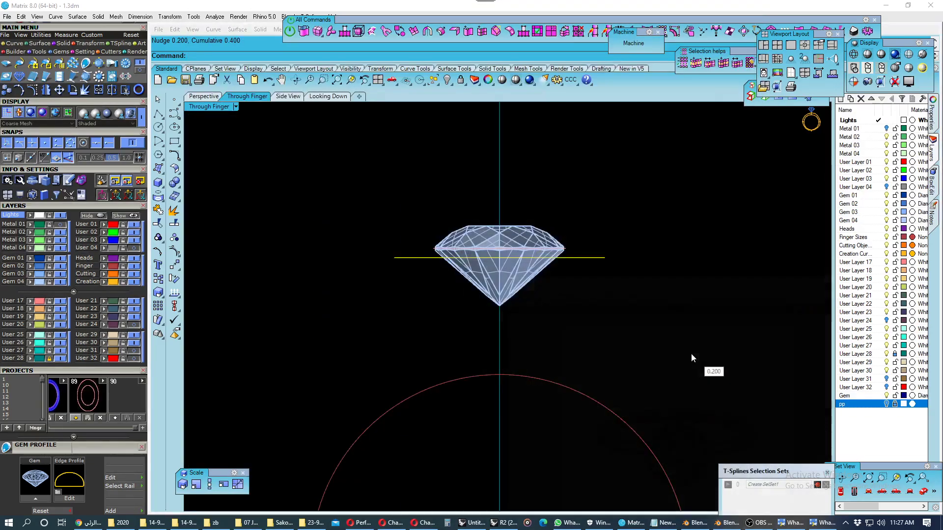
mouse_move(693, 363)
right_mouse_down()
mouse_move(684, 368)
mouse_move(696, 367)
right_mouse_up()
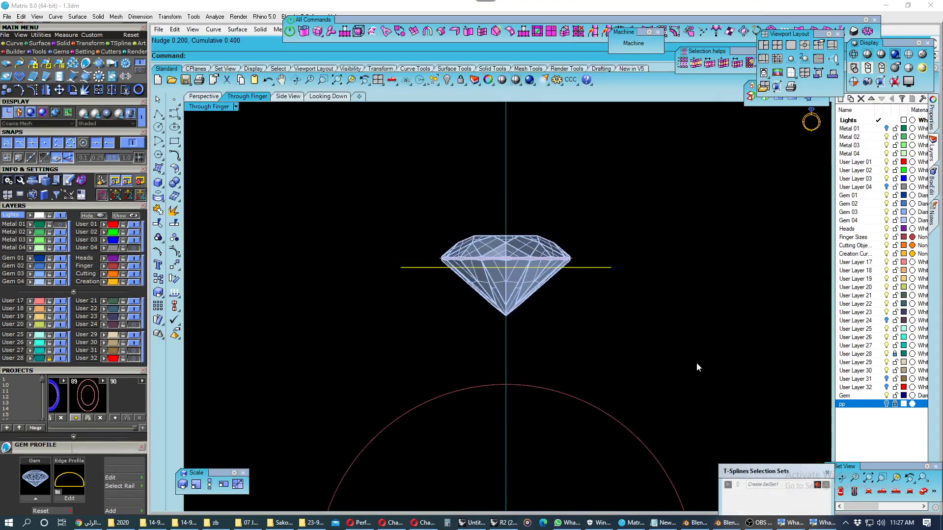
key("alt+Down")
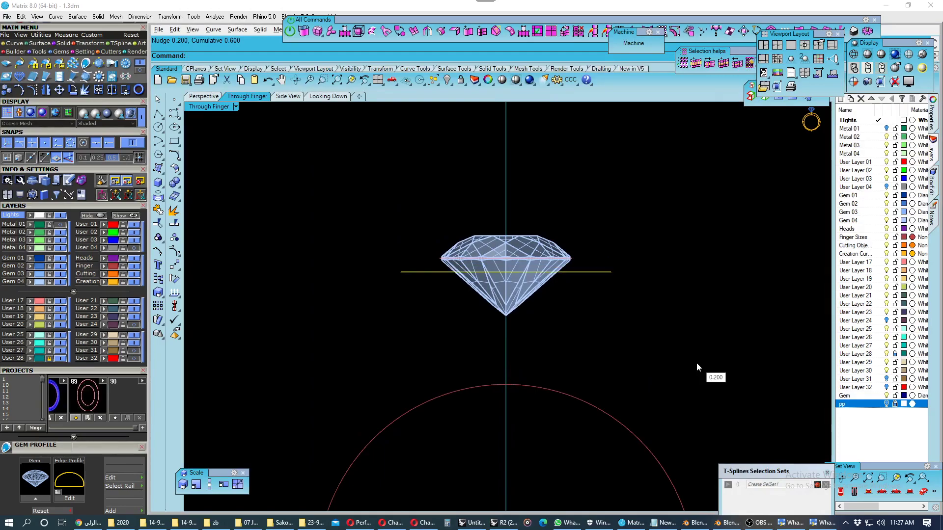
key("alt+Up")
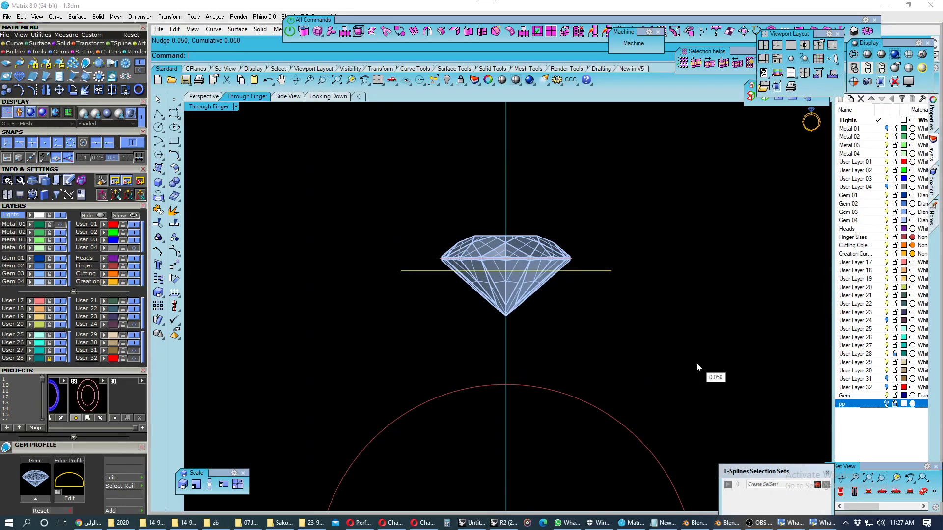
key("Escape")
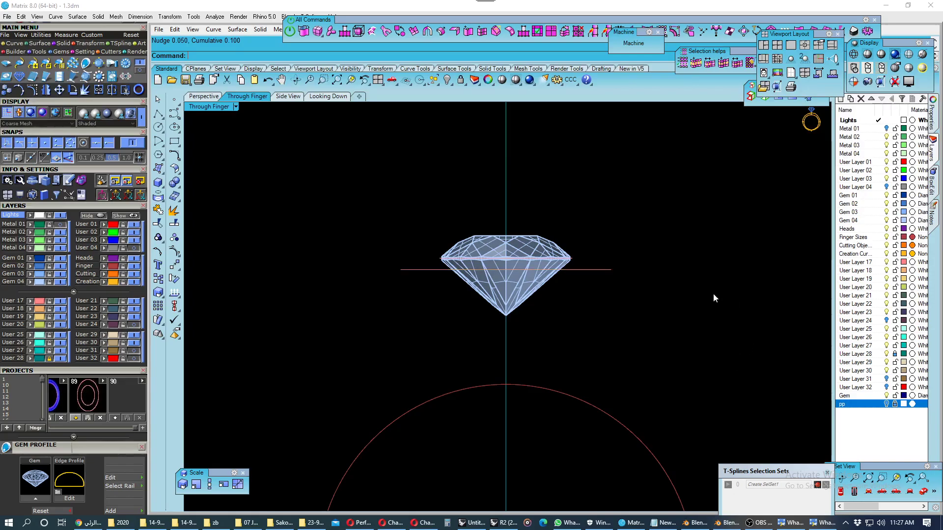
scroll(556, 261, "up", 3)
scroll(592, 260, "up", 3)
- Measure the gap between the girdle edge and the circle line with an aligned dimension
left_click(570, 79)
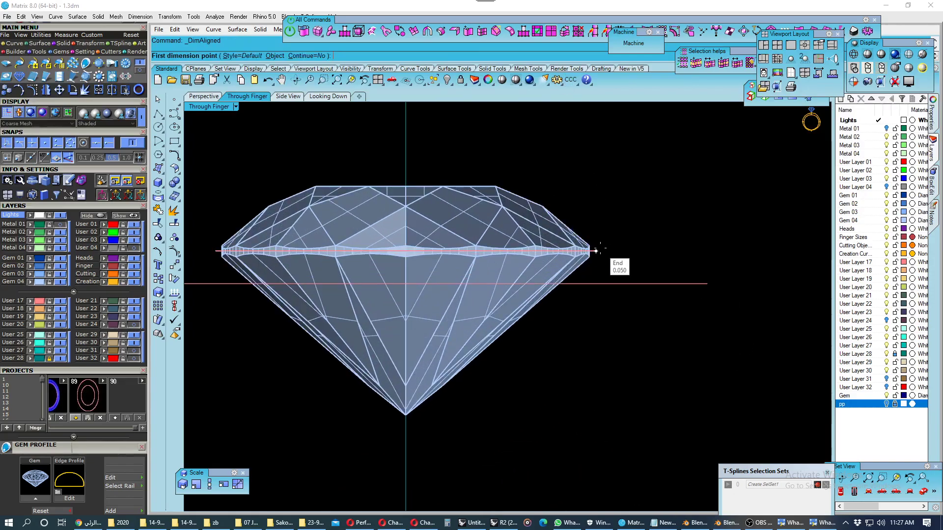
left_click(596, 251)
left_click(597, 283)
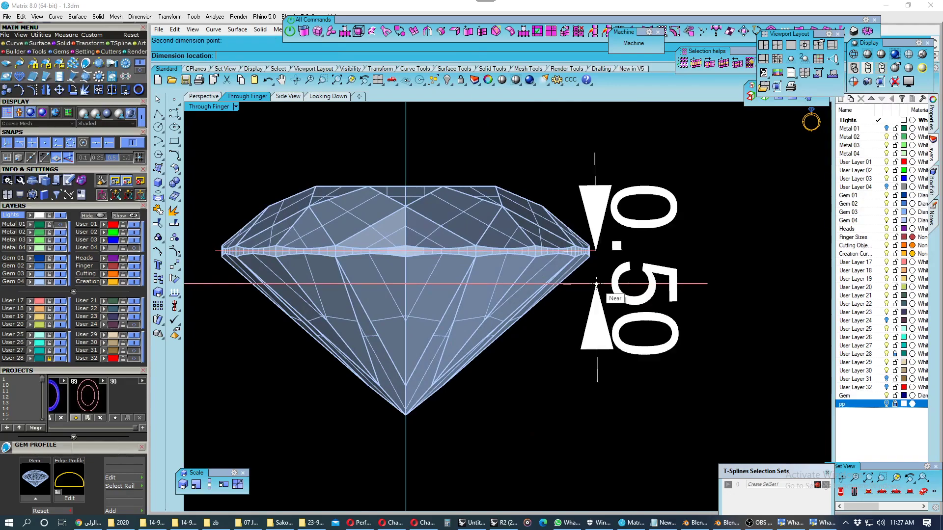
scroll(596, 284, "down", 2)
key("Escape")
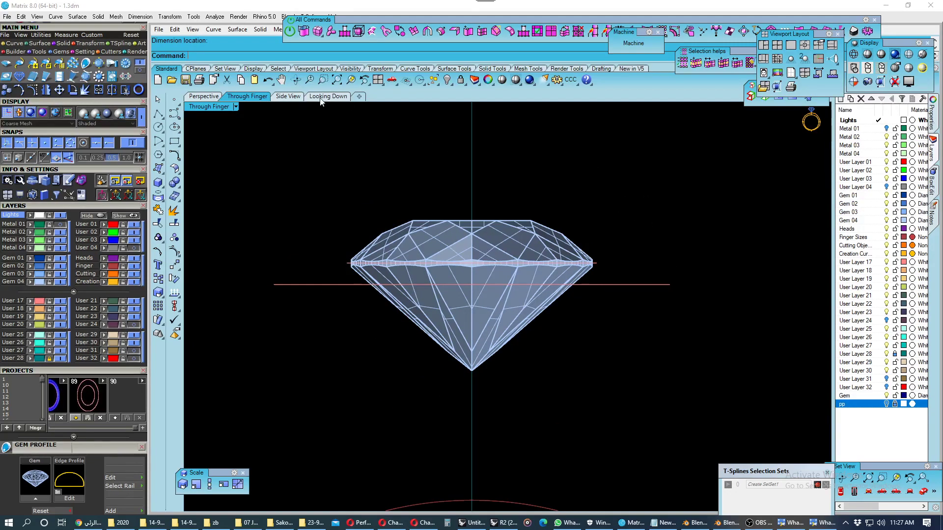
- Check the outer circle's size and position in BoxEdit, then save the file
left_click(317, 96)
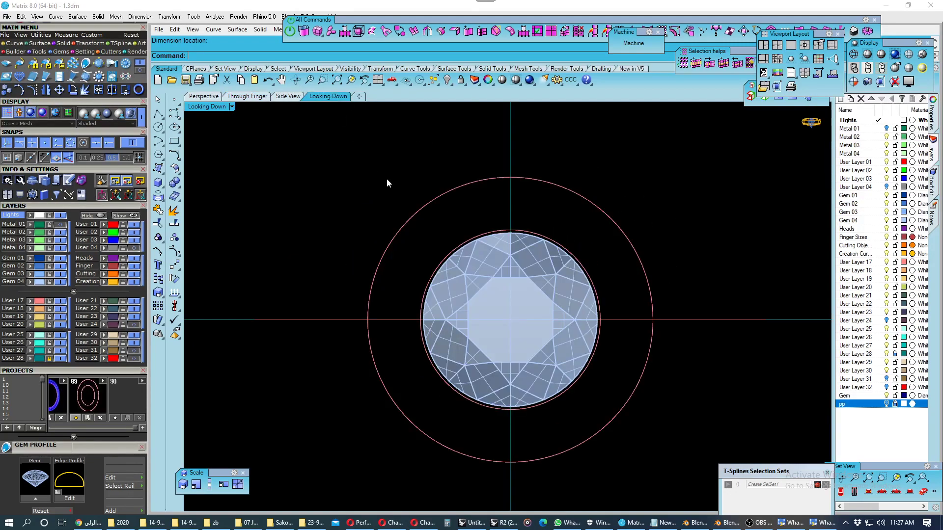
left_click(456, 192)
left_click(935, 183)
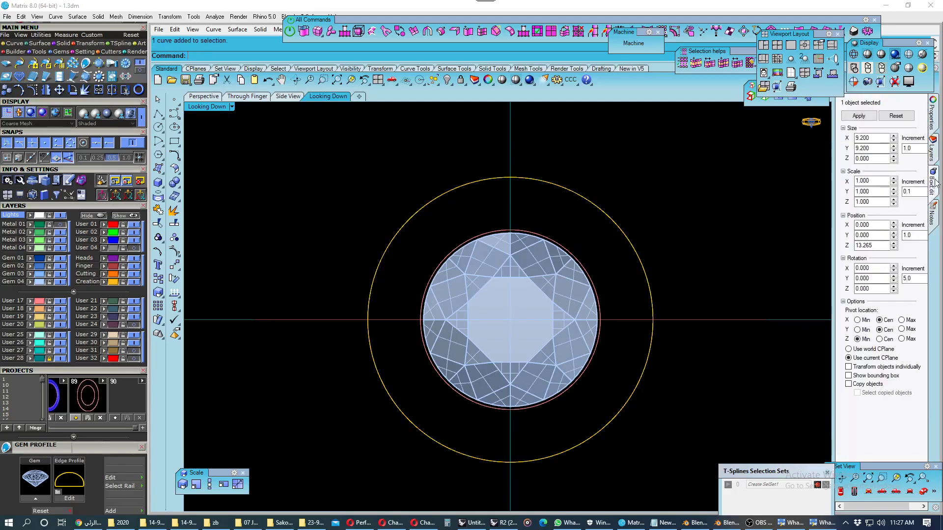
left_click(934, 153)
left_click(702, 219)
right_click_drag(703, 219, 664, 211)
key("ctrl+s")
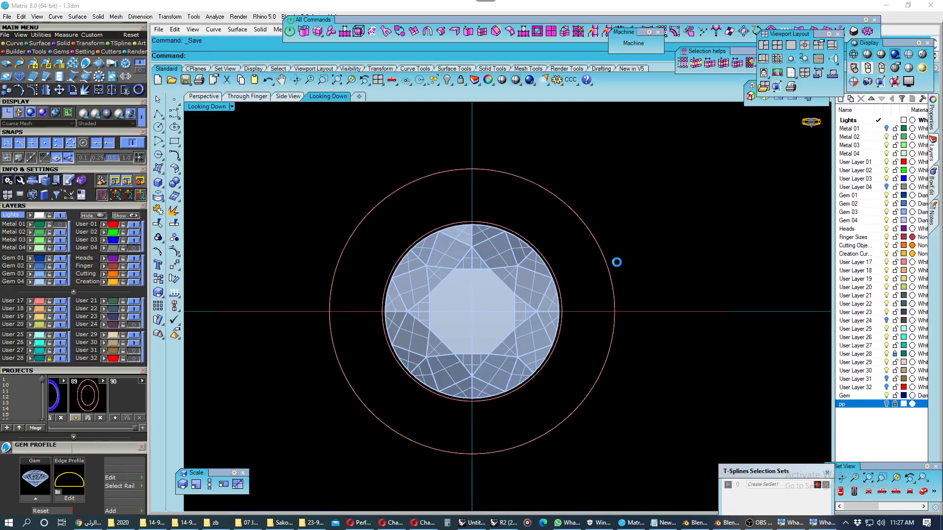
- Hide the Gem 04 and creation curves layers in the perspective view
left_click(204, 96)
mouse_move(468, 295)
right_mouse_down()
mouse_move(501, 219)
mouse_move(437, 237)
mouse_move(465, 251)
right_mouse_up()
scroll(496, 226, "up", 3)
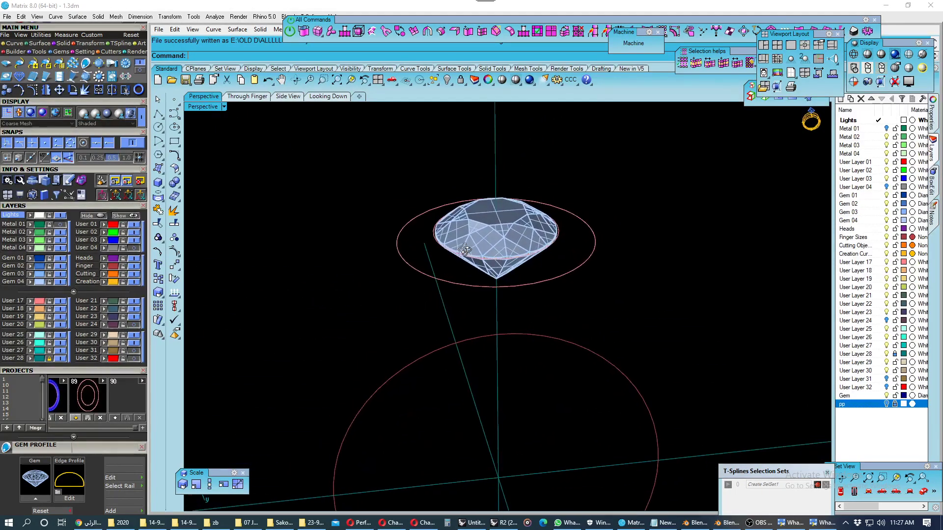
scroll(465, 250, "up", 2)
left_click(59, 281)
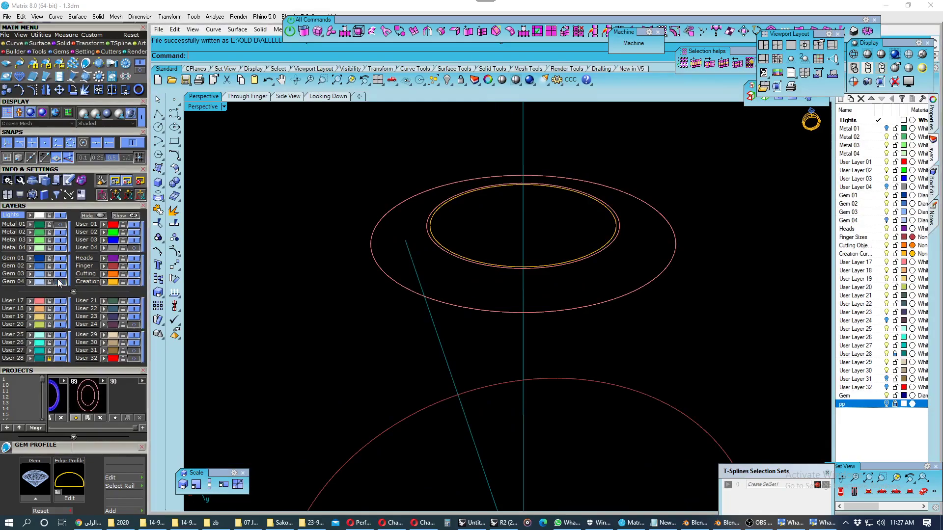
mouse_move(433, 251)
right_mouse_down()
mouse_move(436, 268)
mouse_move(398, 283)
right_mouse_up()
left_click(134, 281)
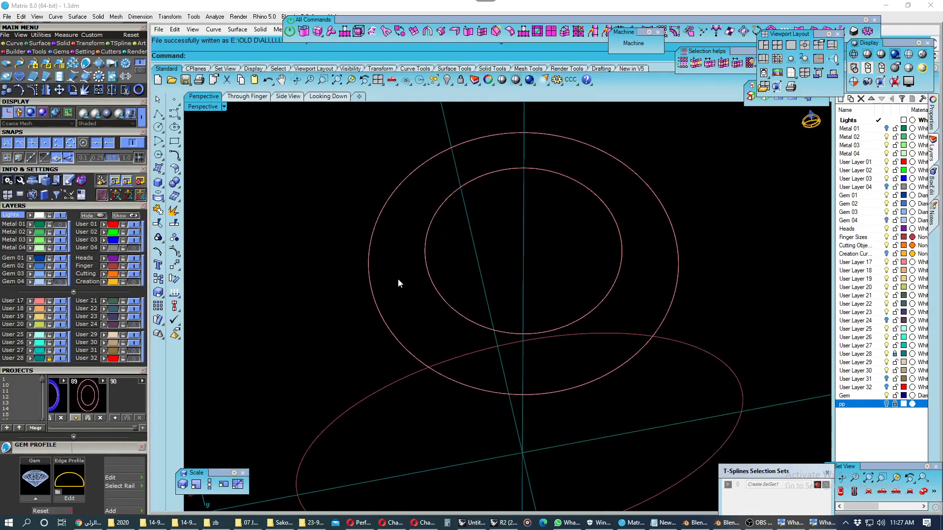
- Draw a straight line connecting the inner halo circle to the outer circle
left_click(158, 114)
left_click(396, 454)
key("Escape")
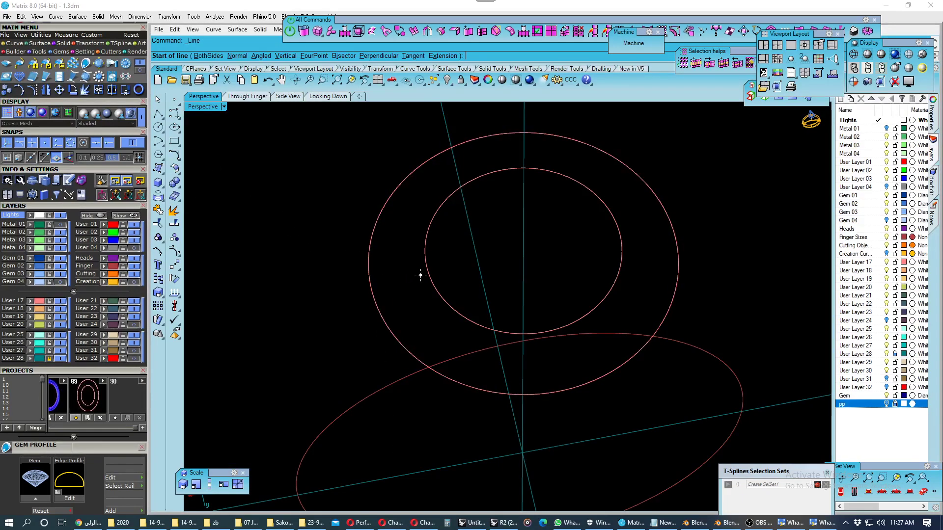
left_click(429, 272)
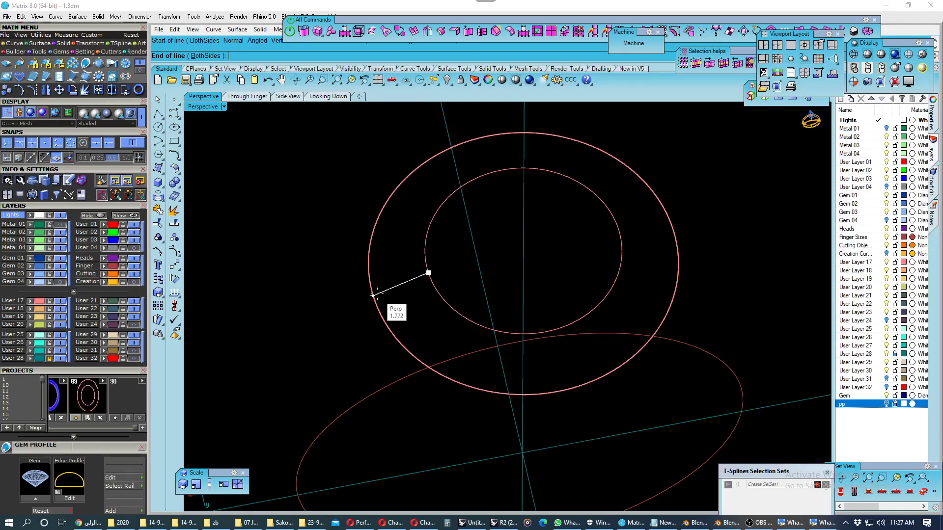
left_click(373, 295)
- Sweep 2 Rails along both halo circles with the line as cross section, then save
left_click(426, 258)
left_click(369, 256)
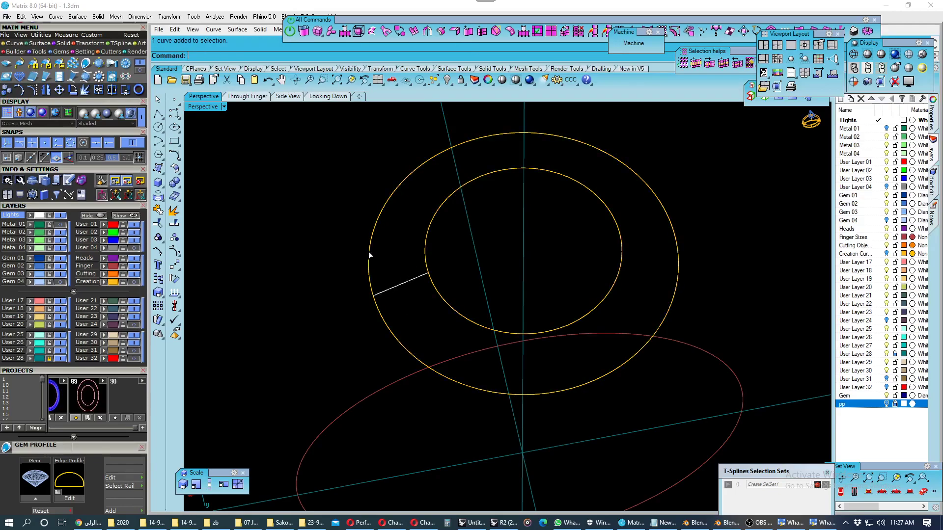
left_click(164, 168)
left_click(188, 222)
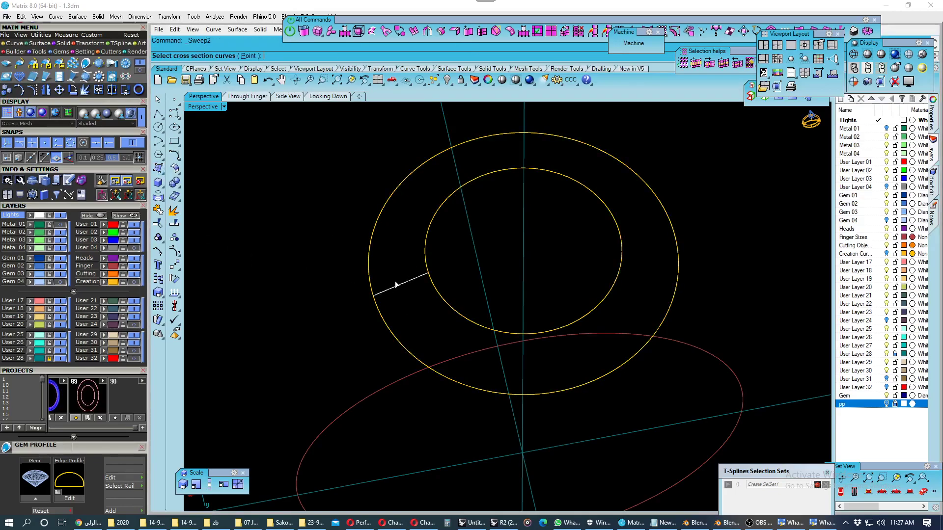
left_click(397, 287)
key("Return")
right_click_drag(340, 291, 445, 224)
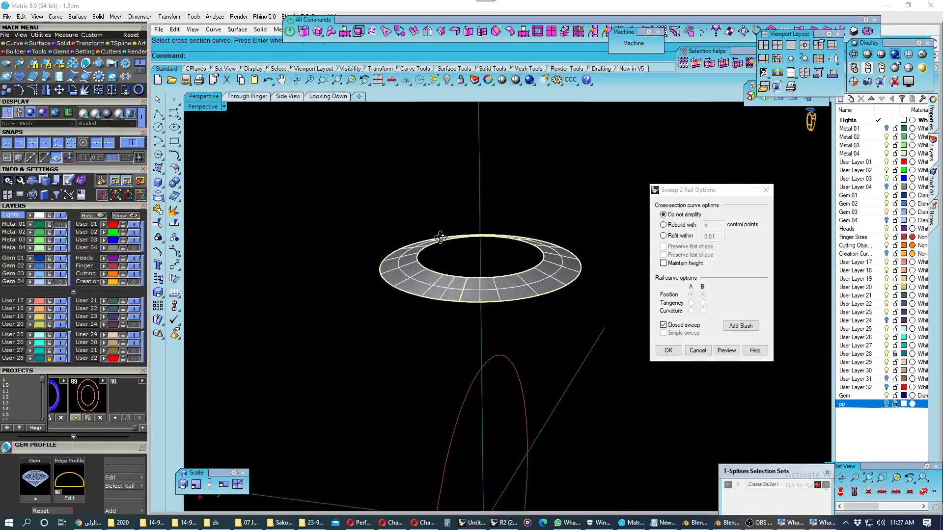
left_click(668, 350)
mouse_move(650, 282)
right_mouse_down()
mouse_move(529, 337)
mouse_move(501, 391)
mouse_move(528, 333)
mouse_move(536, 253)
mouse_move(613, 237)
mouse_move(551, 301)
mouse_move(553, 267)
mouse_move(529, 258)
right_mouse_up()
key("ctrl+s")
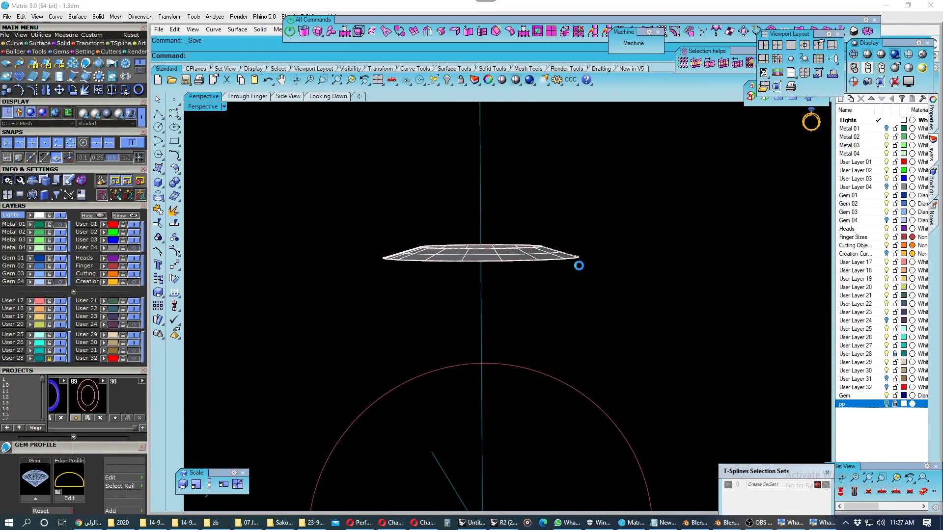
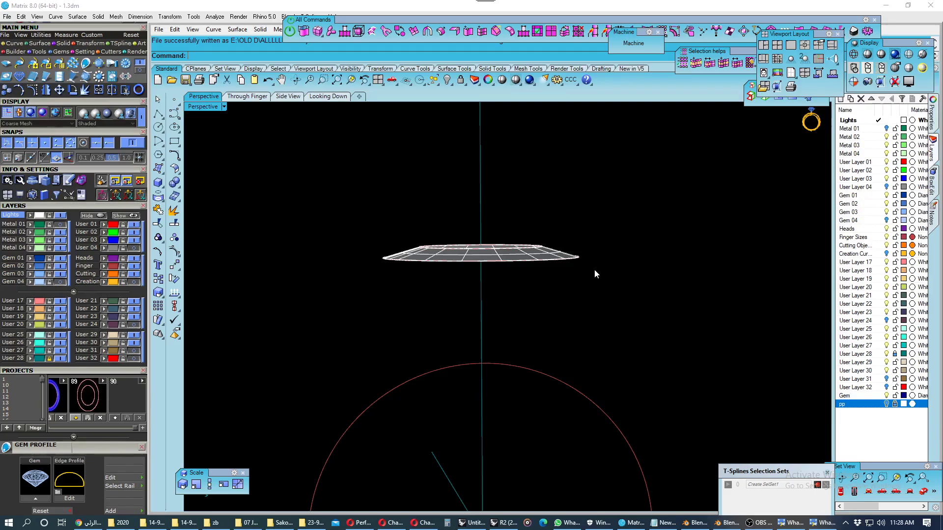
- Turn on the Gem layer and view the gem in its disc from the Through Finger viewport
mouse_move(594, 274)
right_mouse_down()
mouse_move(565, 272)
mouse_move(601, 280)
mouse_move(556, 297)
mouse_move(567, 288)
mouse_move(564, 312)
mouse_move(558, 295)
mouse_move(567, 275)
mouse_move(543, 280)
mouse_move(516, 259)
right_mouse_up()
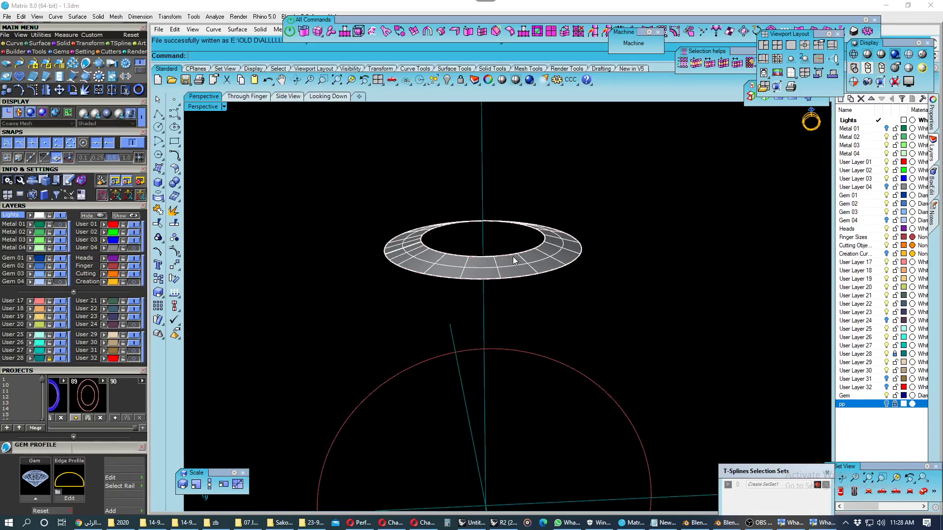
left_click(62, 281)
left_click(247, 96)
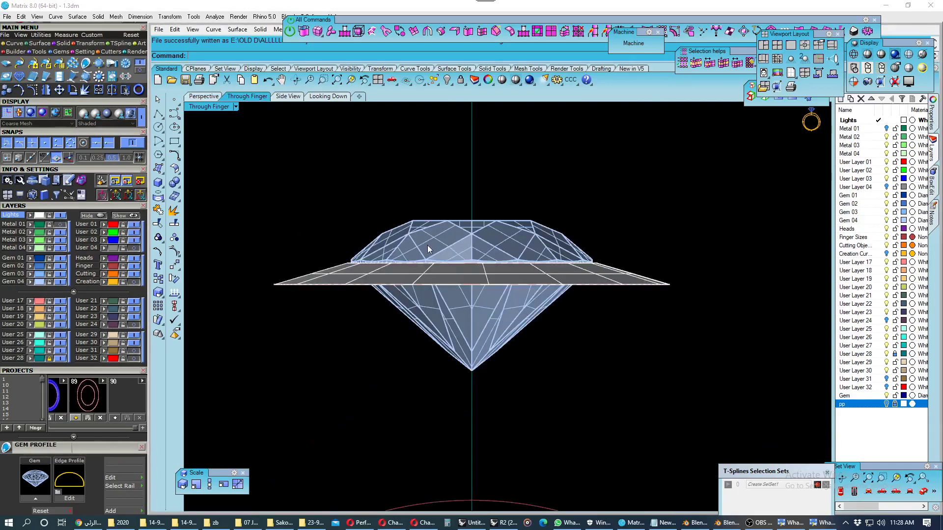
- With snapping off, draw an interpolated prong curve from below the gem's tip to above its girdle
left_click(176, 114)
left_click_drag(192, 112, 224, 116)
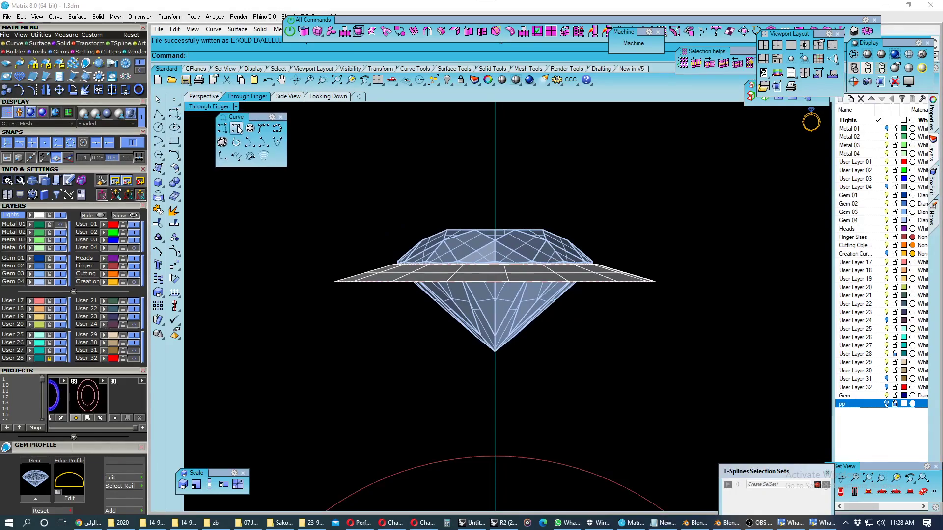
left_click(236, 128)
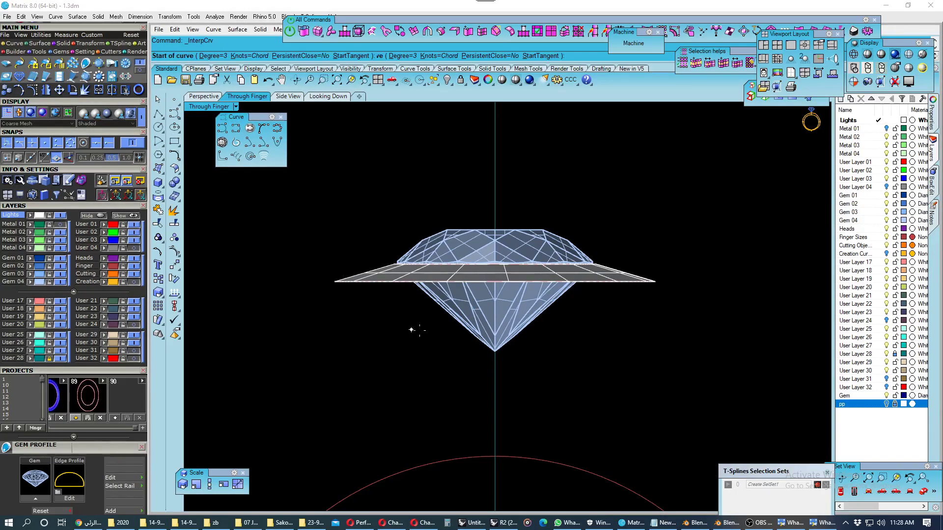
left_click(133, 142)
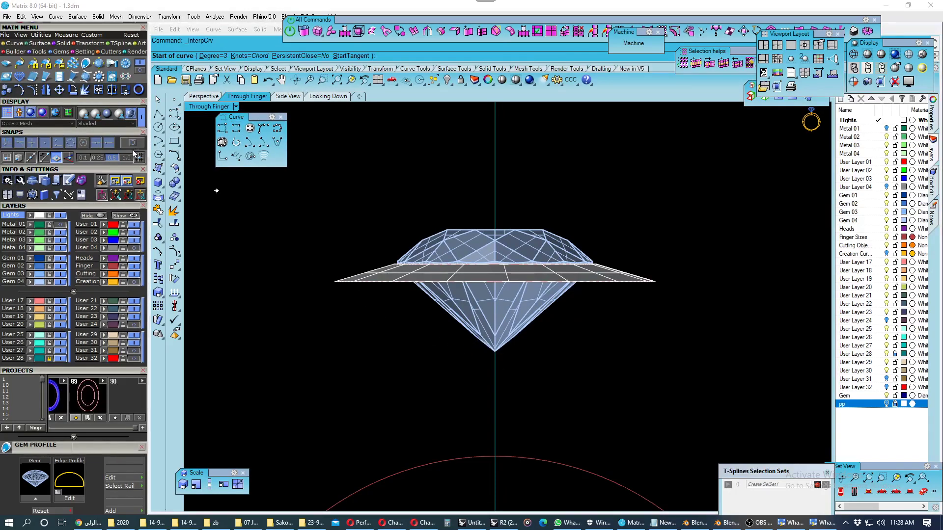
left_click(467, 339)
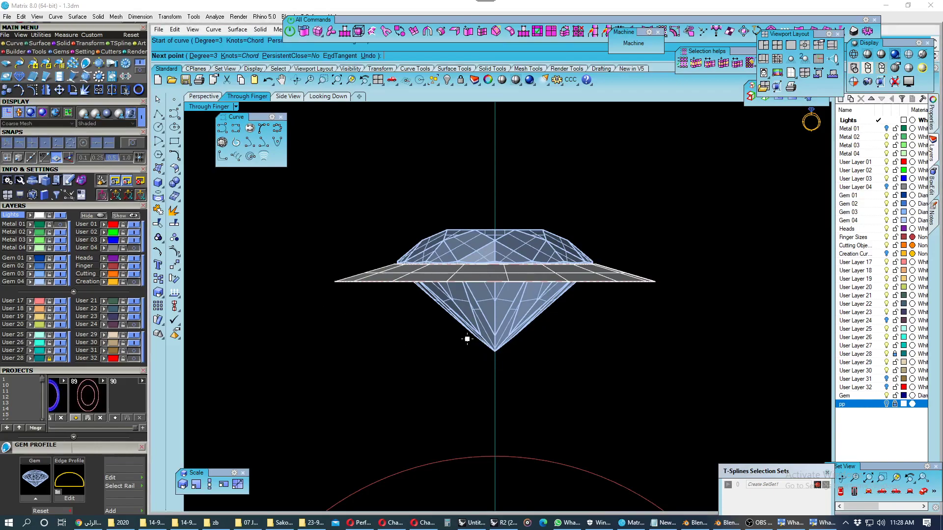
left_click(437, 317)
left_click(412, 293)
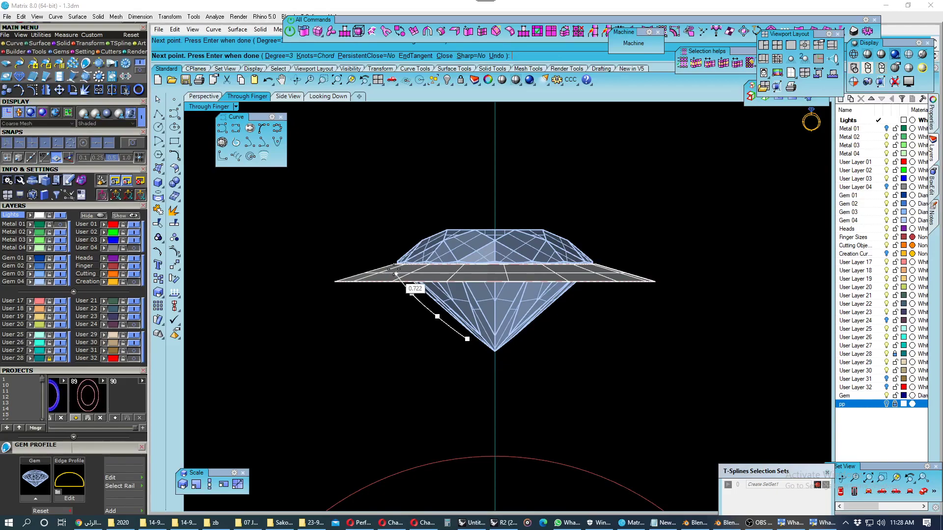
left_click(389, 258)
left_click(377, 182)
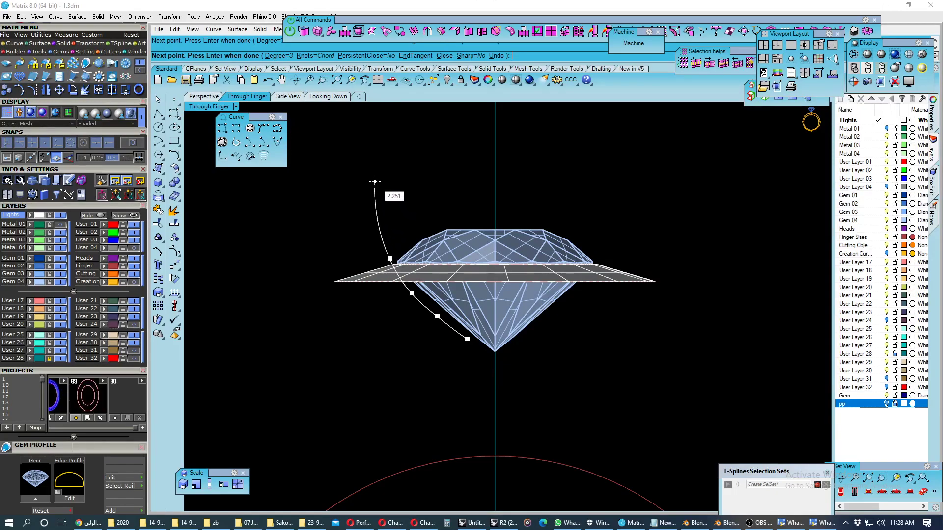
key("Return")
scroll(393, 230, "down", 2)
scroll(406, 266, "up", 1)
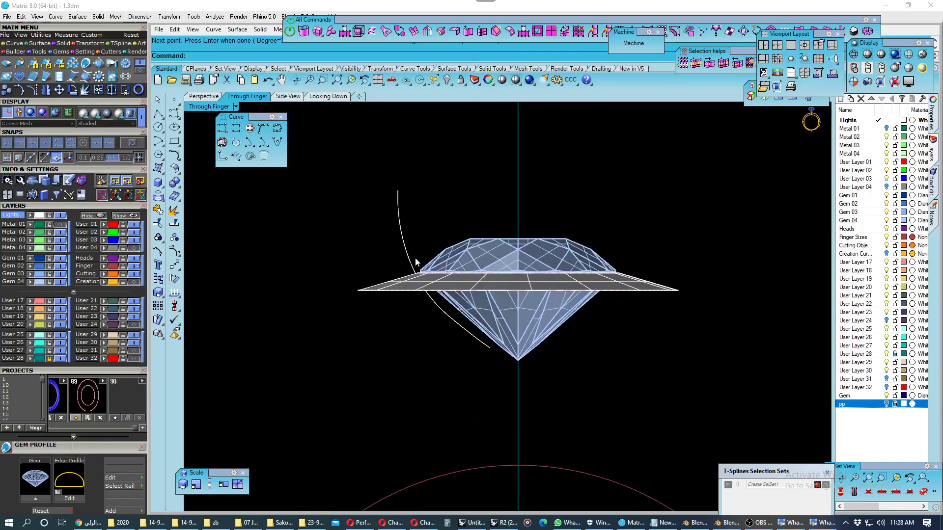
- Inspect the prong curve's control points and rebuild it with 5 points
left_click(399, 209)
right_click_drag(399, 211, 400, 234)
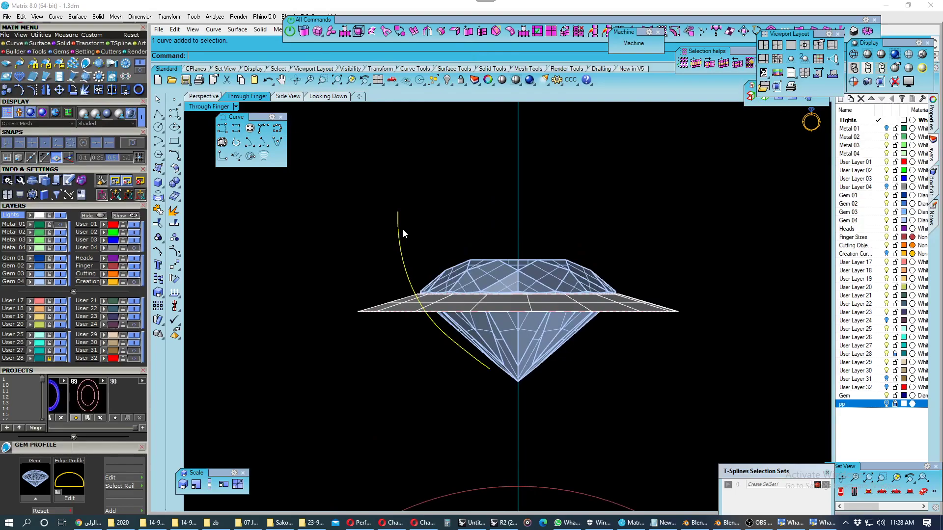
key("F10")
mouse_move(373, 178)
left_mouse_down()
mouse_move(408, 215)
mouse_move(395, 178)
left_mouse_up()
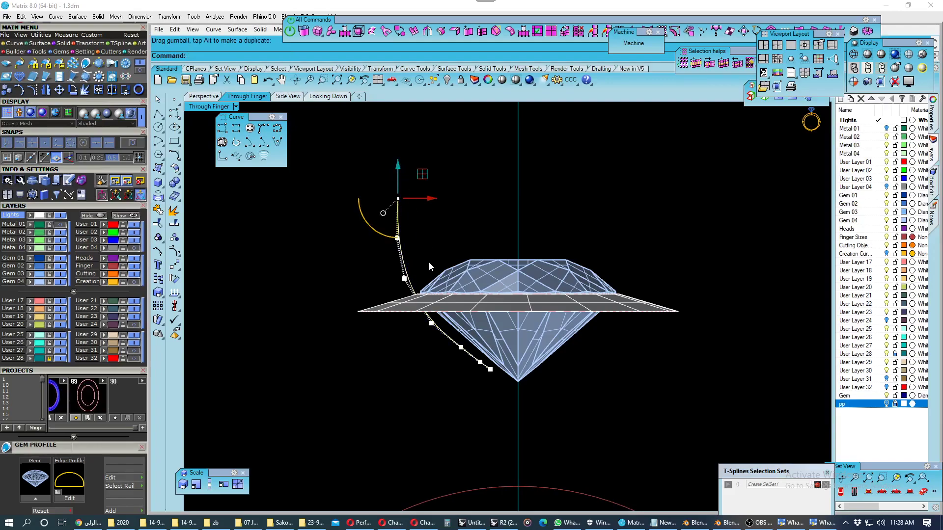
key("Escape")
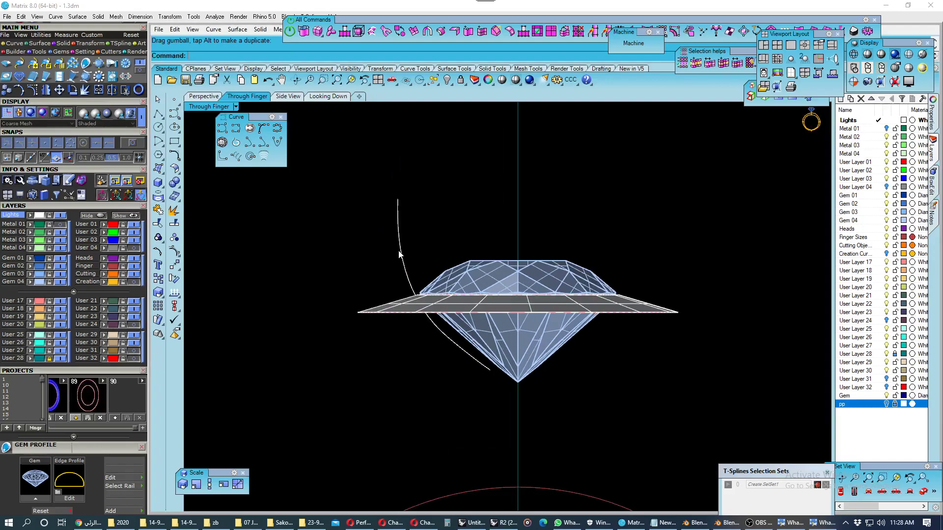
left_click(401, 255)
right_click(402, 255)
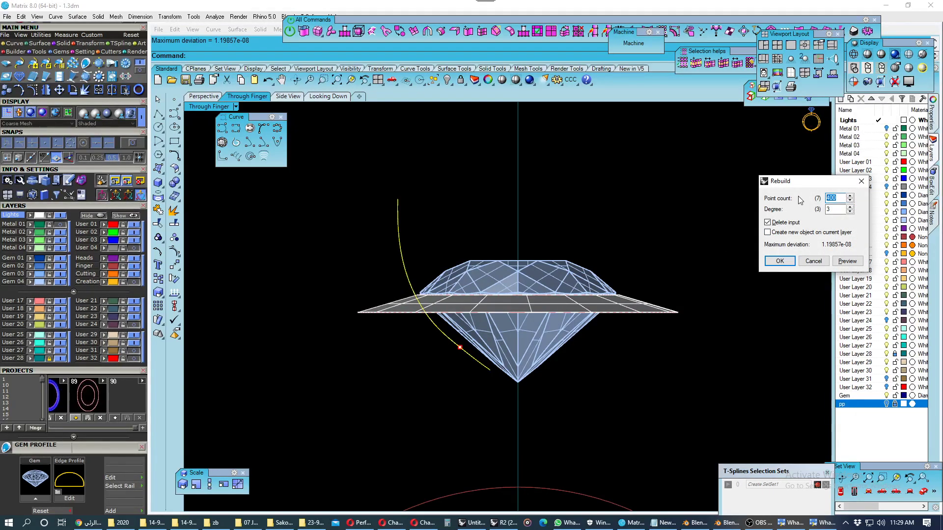
type("5")
key("Return")
- Save the file and bring up the ring reference photos from the taskbar
left_click(609, 213)
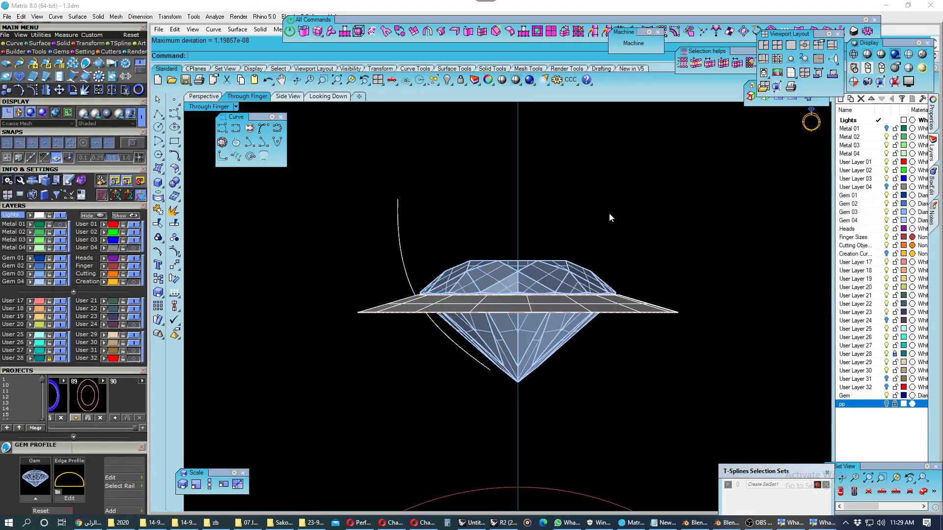
key("ctrl+s")
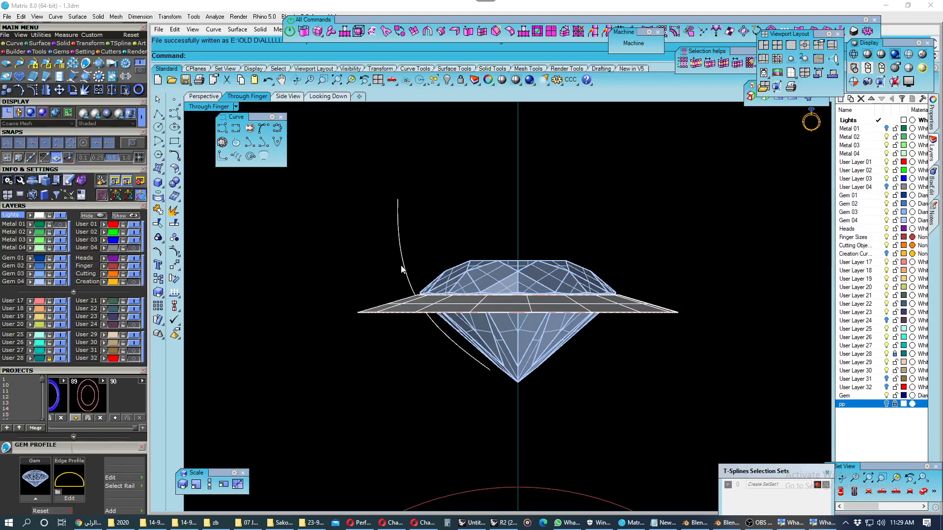
left_click(402, 268)
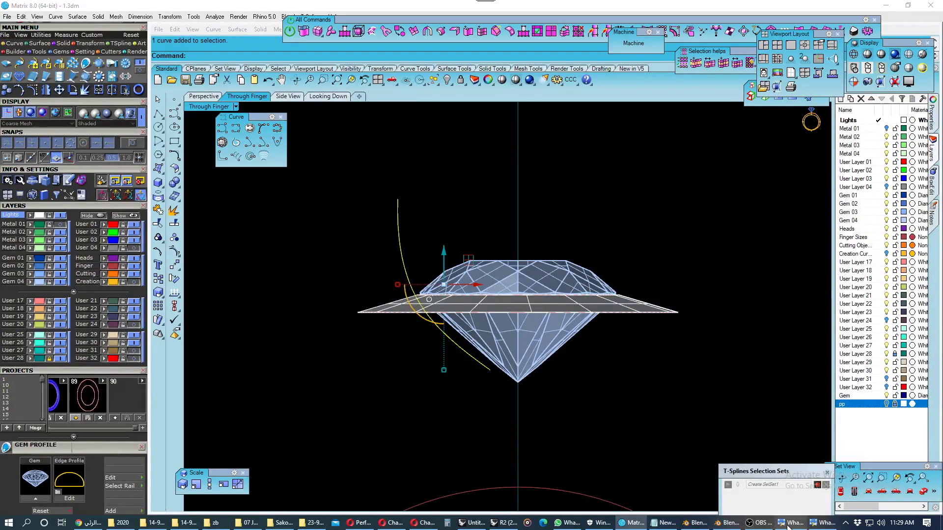
left_click(788, 525)
left_click(787, 525)
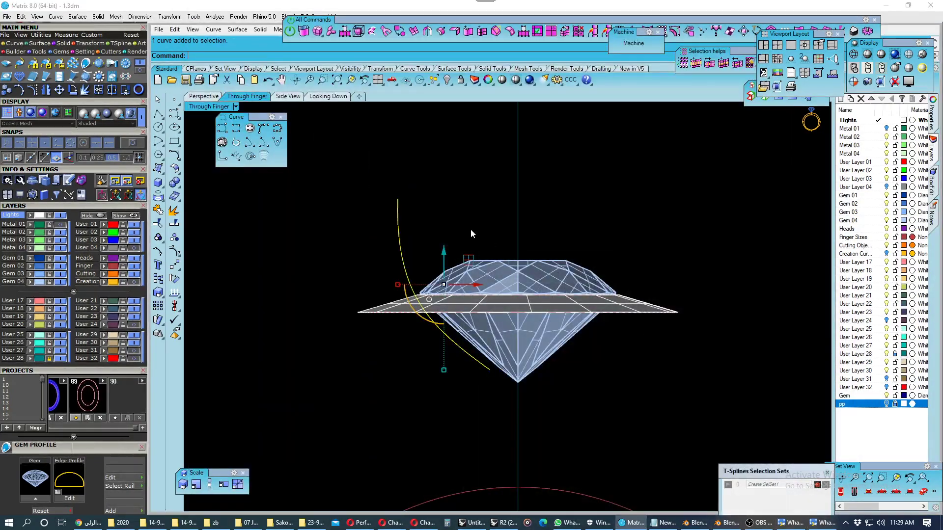
- Back in Matrix, shift the view of the gem and prong curve slightly
right_click_drag(471, 233, 418, 250)
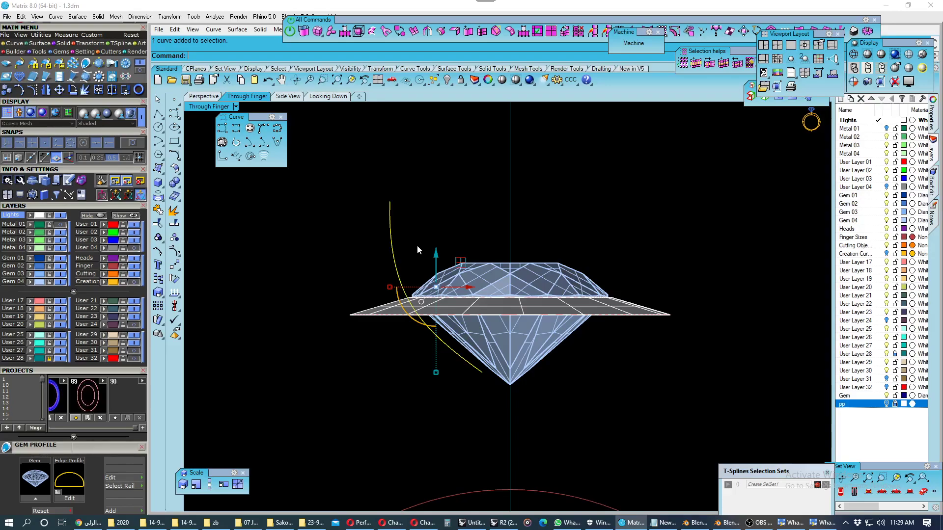
- Start a pipe along the prong curve with a 0.5 radius
right_click_drag(417, 253, 415, 260)
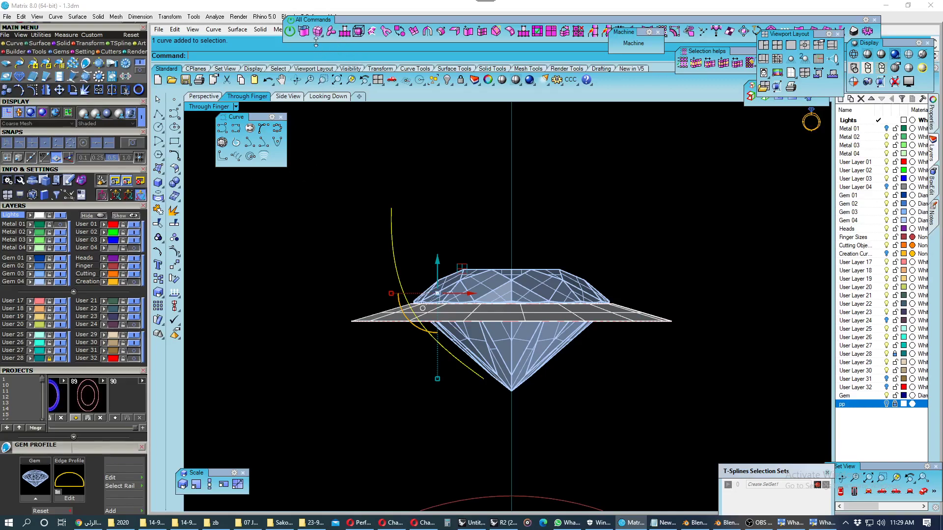
left_click(331, 32)
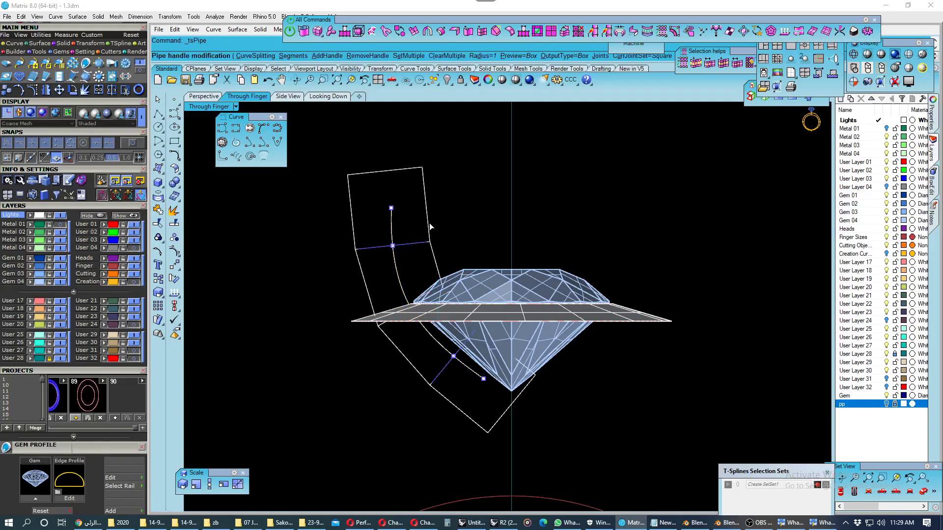
left_click(456, 55)
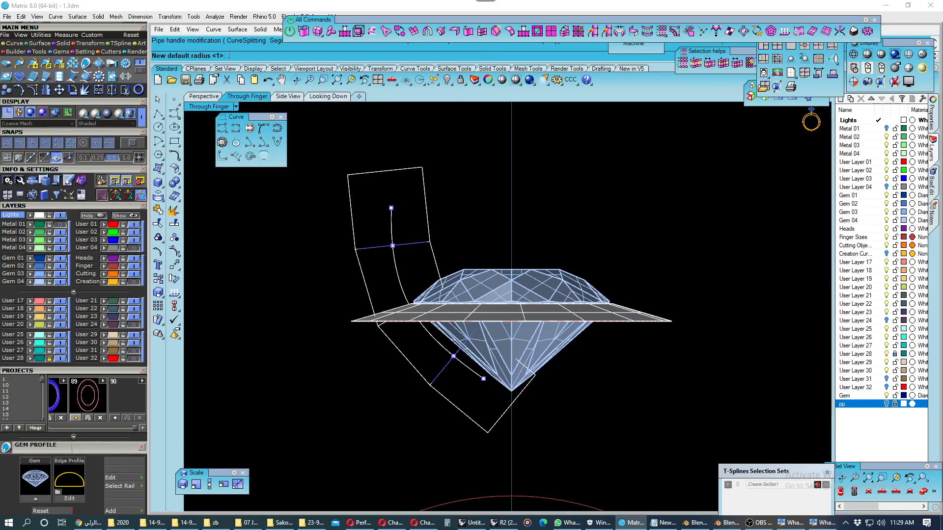
type("5")
key("Return")
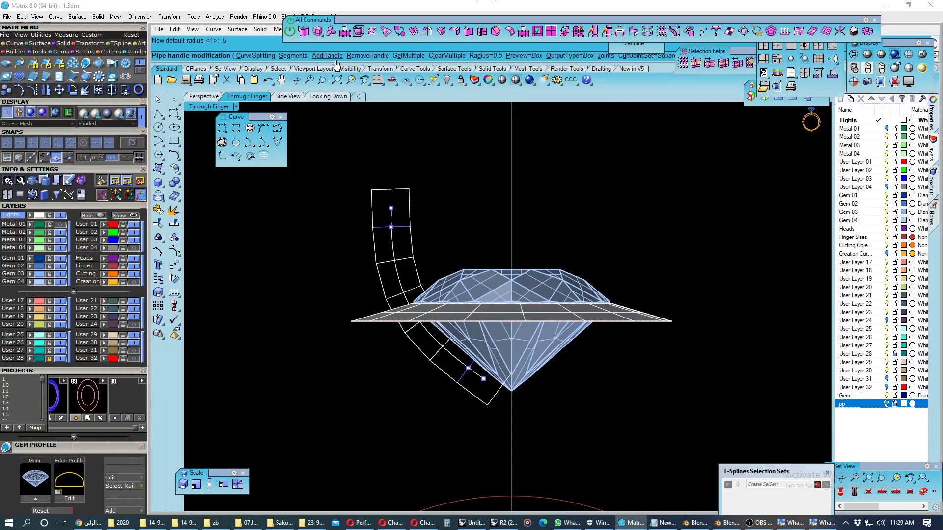
- In Perspective, give the pipe 4 segments at a picked curve centre point
left_click(301, 59)
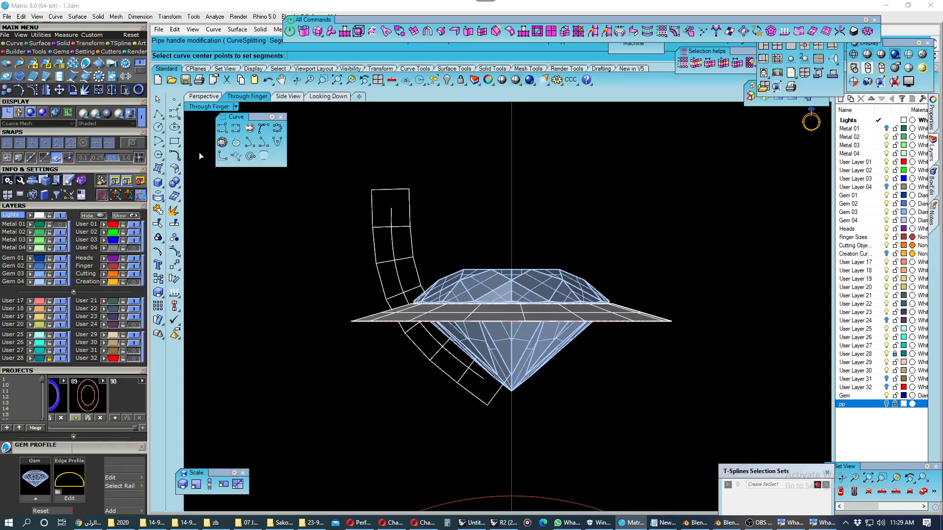
left_click(201, 97)
scroll(553, 241, "up", 3)
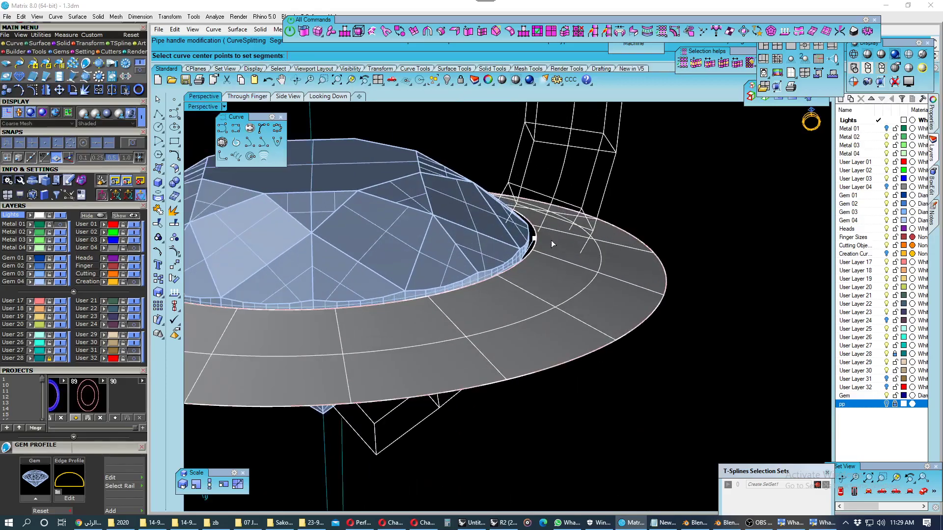
mouse_move(543, 238)
right_mouse_down()
mouse_move(501, 189)
mouse_move(535, 247)
right_mouse_up()
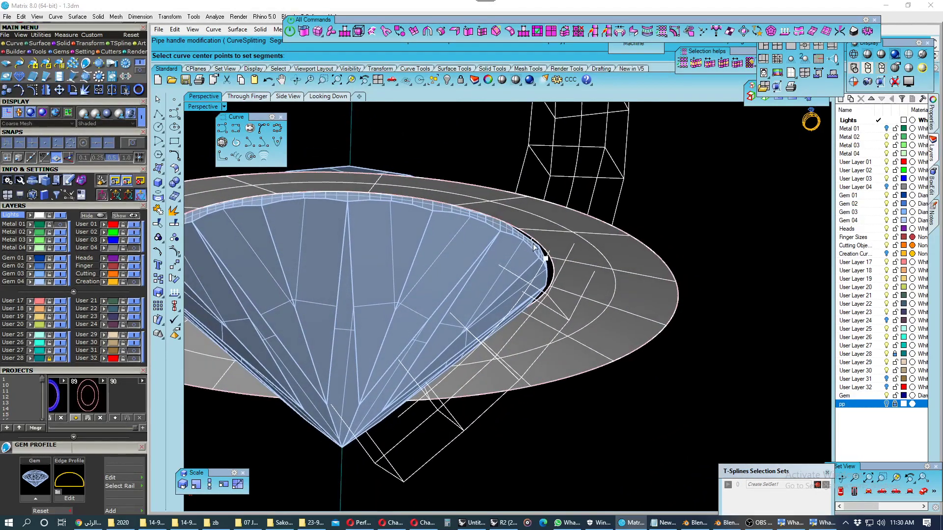
left_click(546, 258)
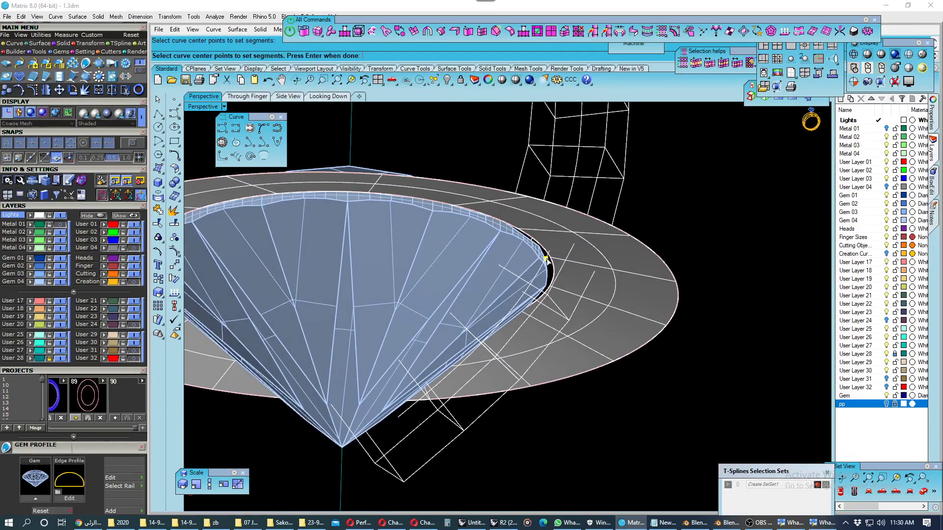
key("Return")
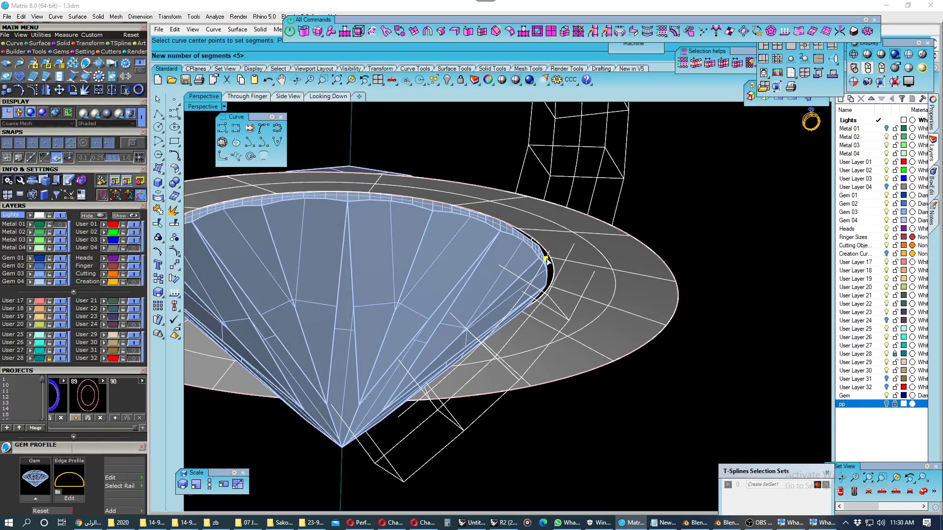
type("4")
key("Return")
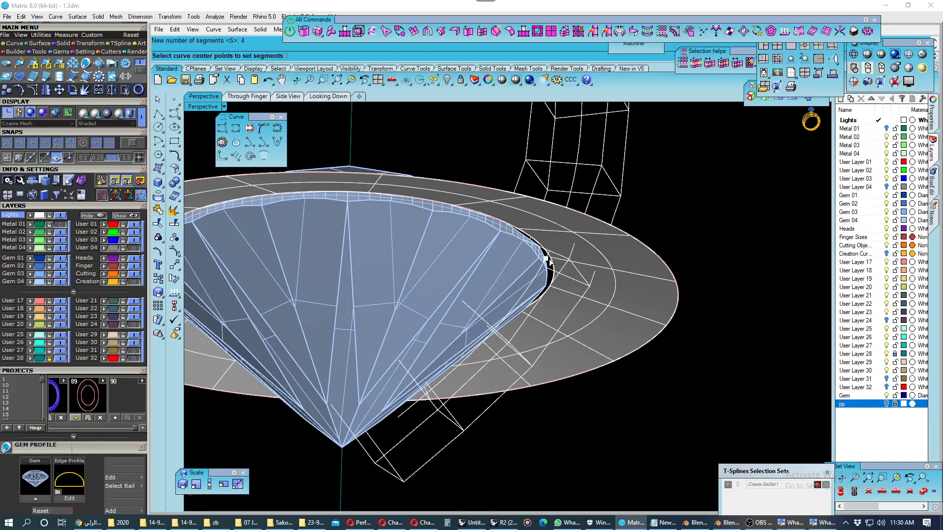
- Set the other centre point to 3 segments and finish the solid pipe
left_click(546, 260)
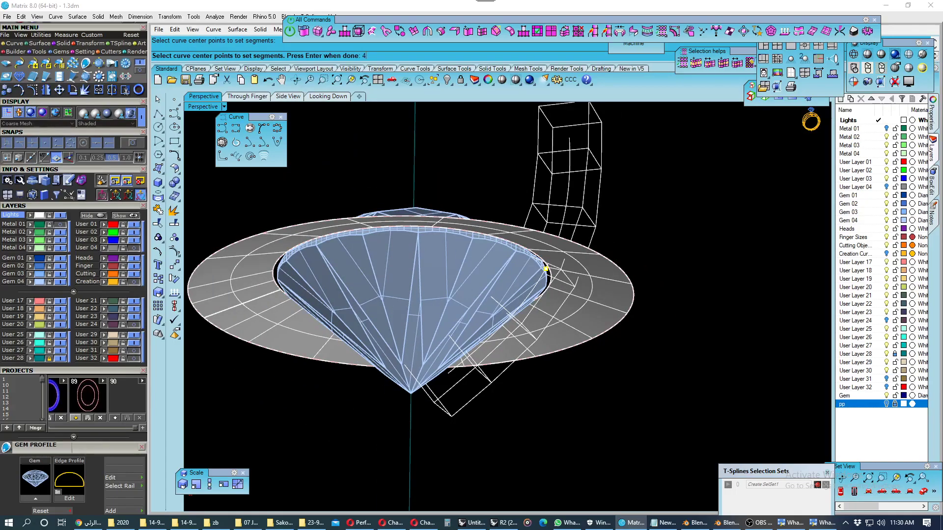
key("Return")
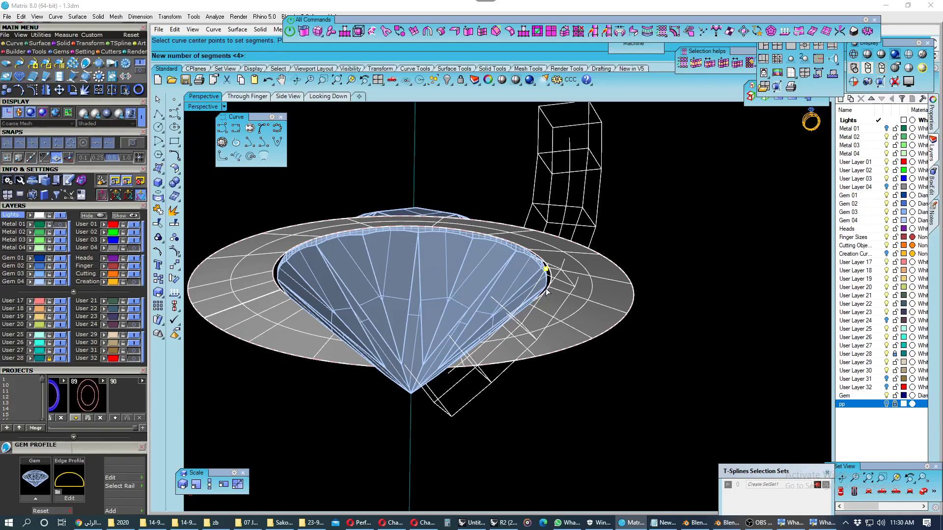
type("3")
key("Return")
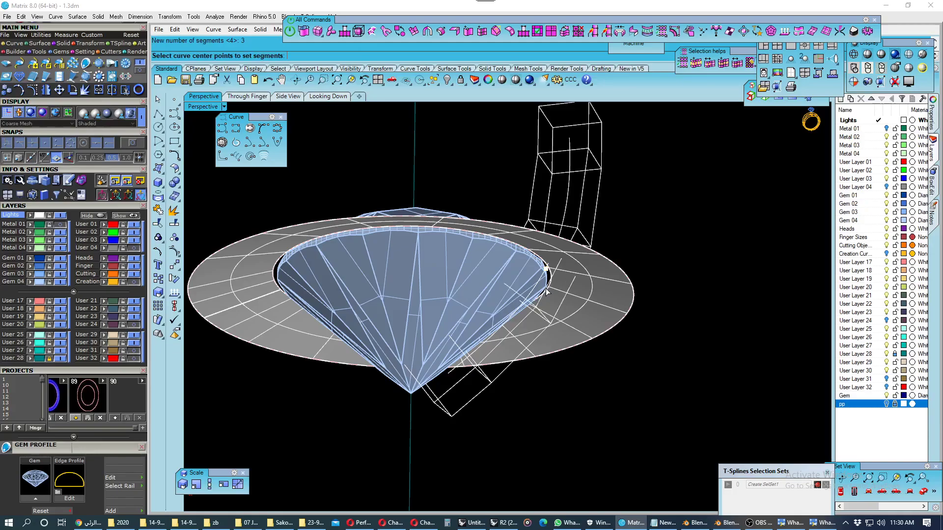
key("Return")
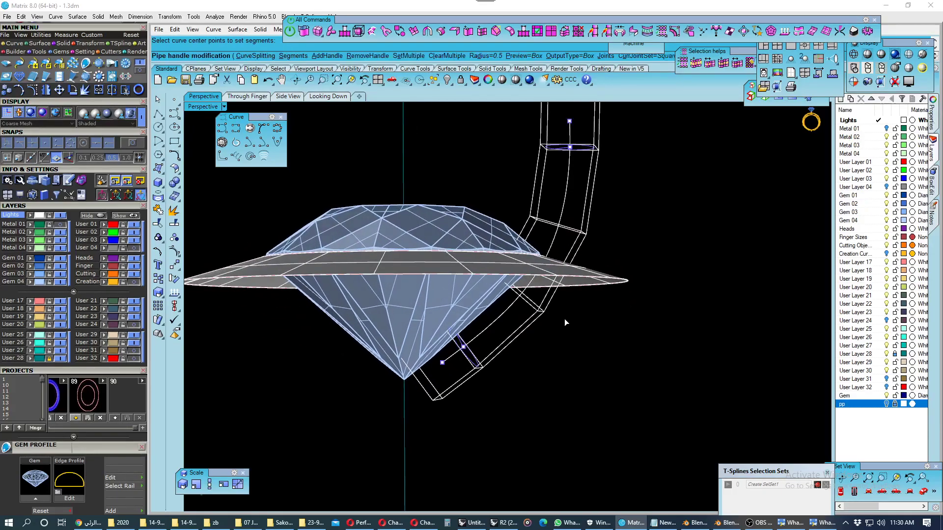
key("Return")
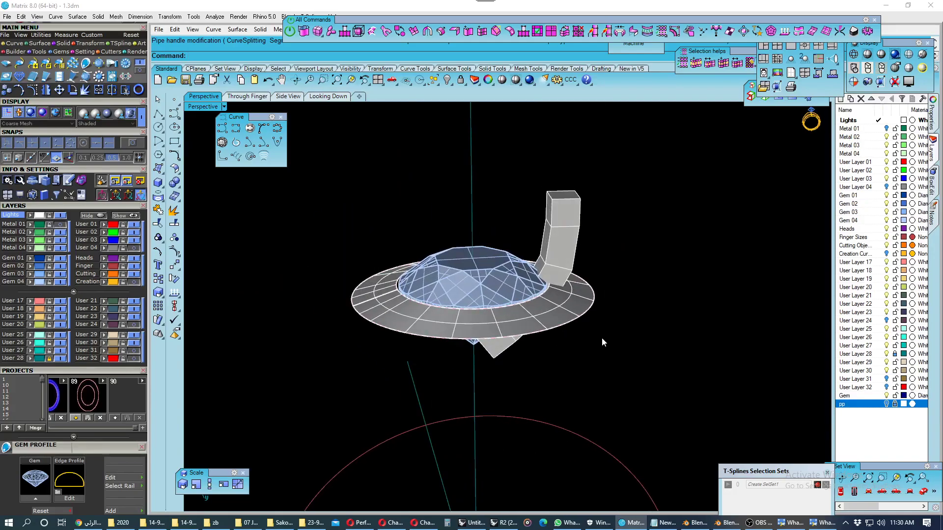
- Save the model and orbit down onto the top of the ring
mouse_move(603, 330)
right_mouse_down()
mouse_move(614, 398)
mouse_move(482, 238)
right_mouse_up()
key("ctrl+s")
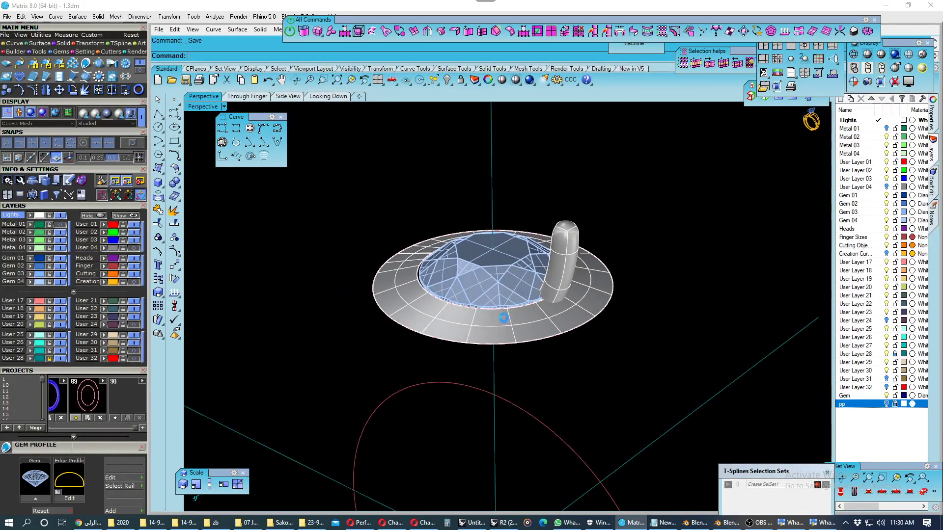
left_click(572, 239)
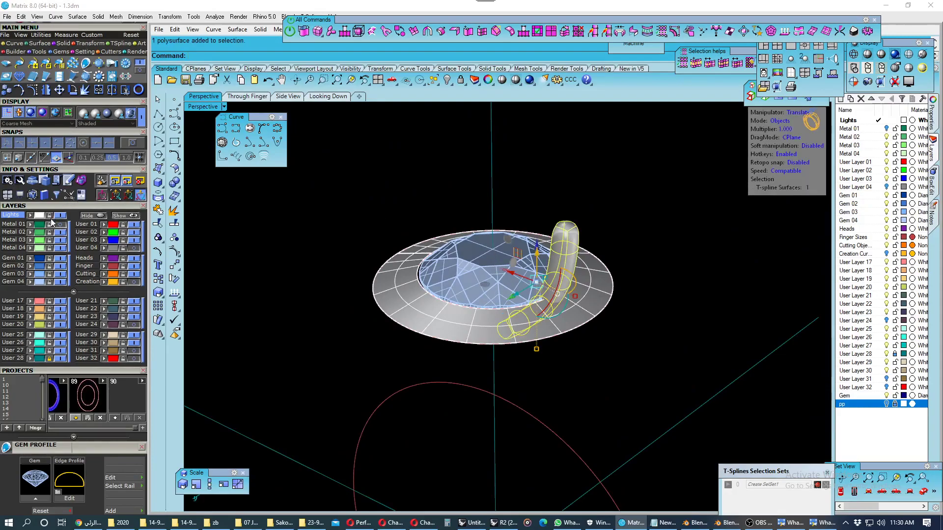
left_click(327, 222)
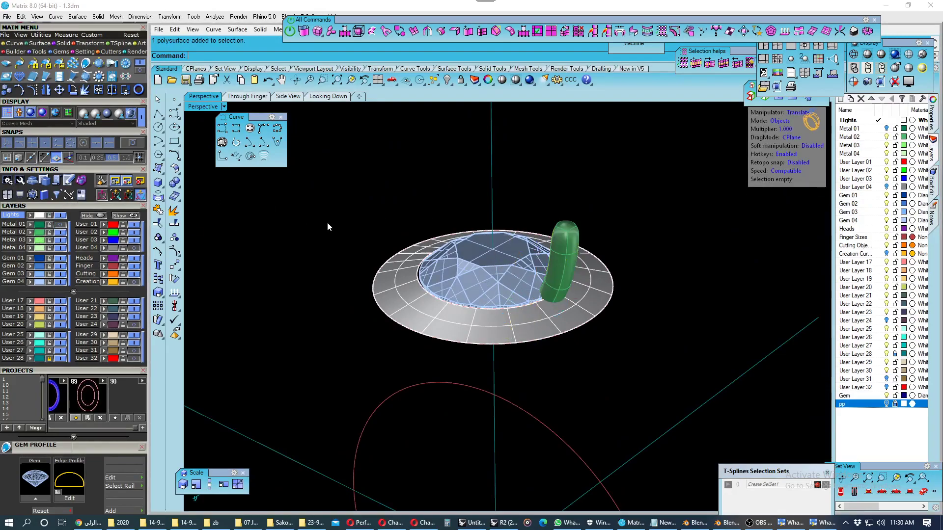
mouse_move(327, 222)
right_mouse_down()
mouse_move(349, 288)
mouse_move(381, 263)
mouse_move(407, 186)
right_mouse_up()
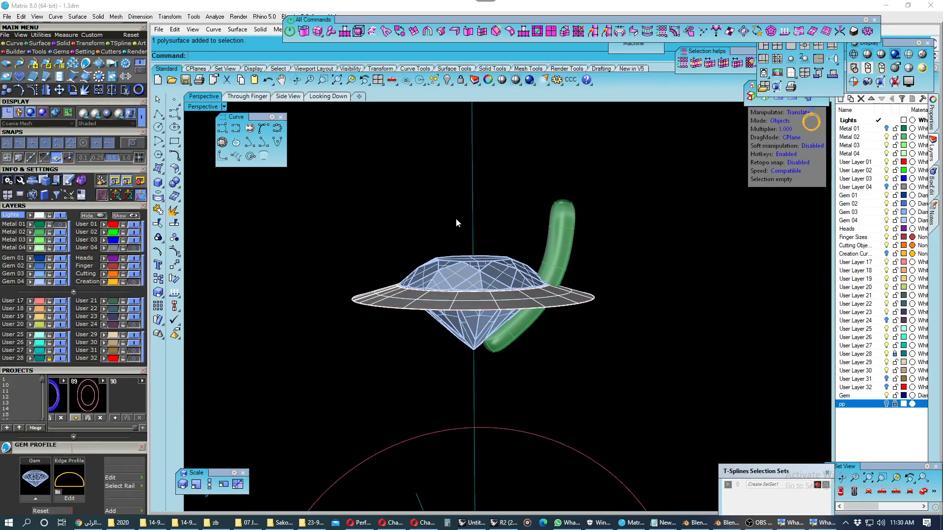
- In the Through Finger view, select the curved prong tube and nudge it up and down slightly
left_click(269, 97)
left_click_drag(450, 182, 331, 235)
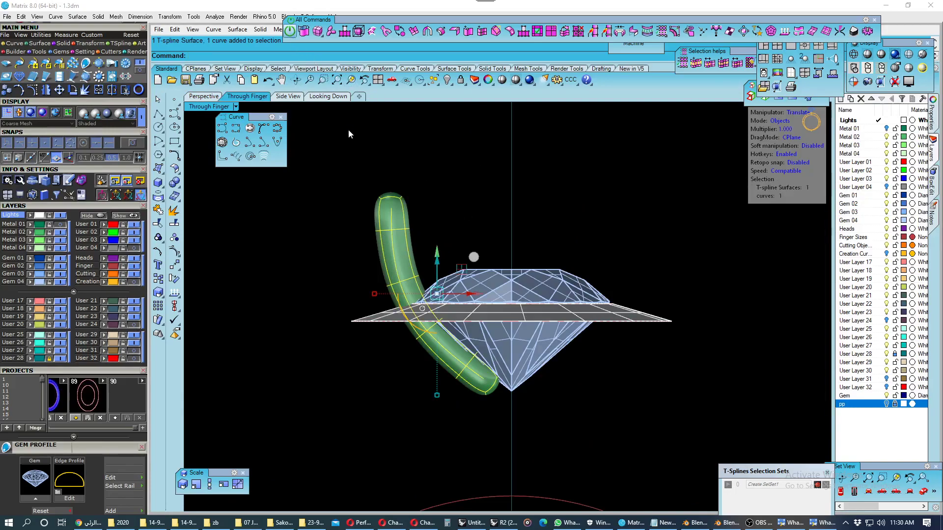
mouse_move(436, 263)
left_mouse_down()
mouse_move(435, 274)
mouse_move(436, 260)
left_mouse_up()
left_click(115, 417)
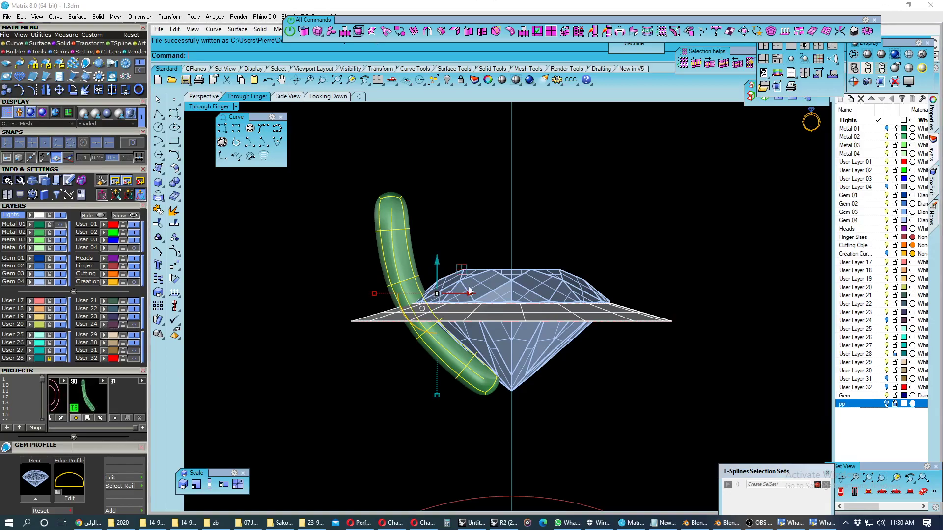
right_click_drag(426, 260, 430, 274, "shift")
- In Perspective, shift the prong tube toward the gem and bring up the reference photo
left_click(203, 96)
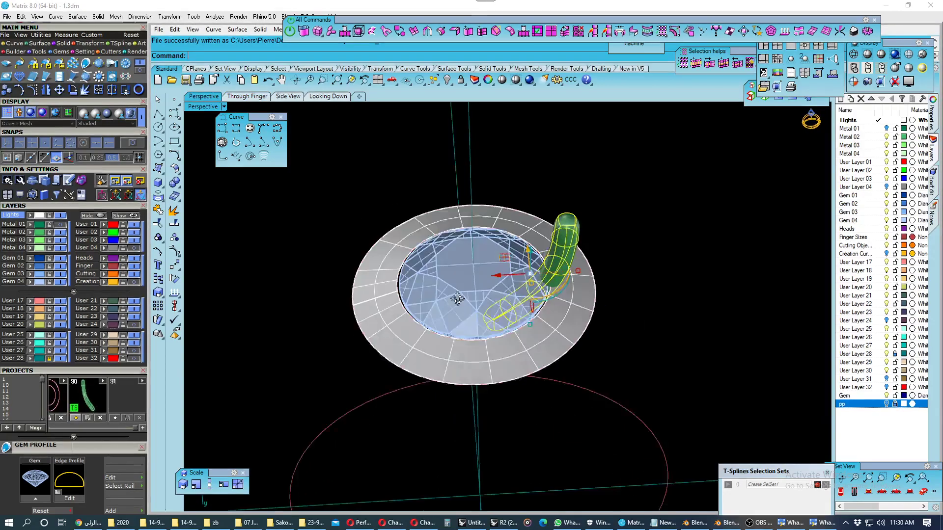
scroll(538, 272, "up", 3)
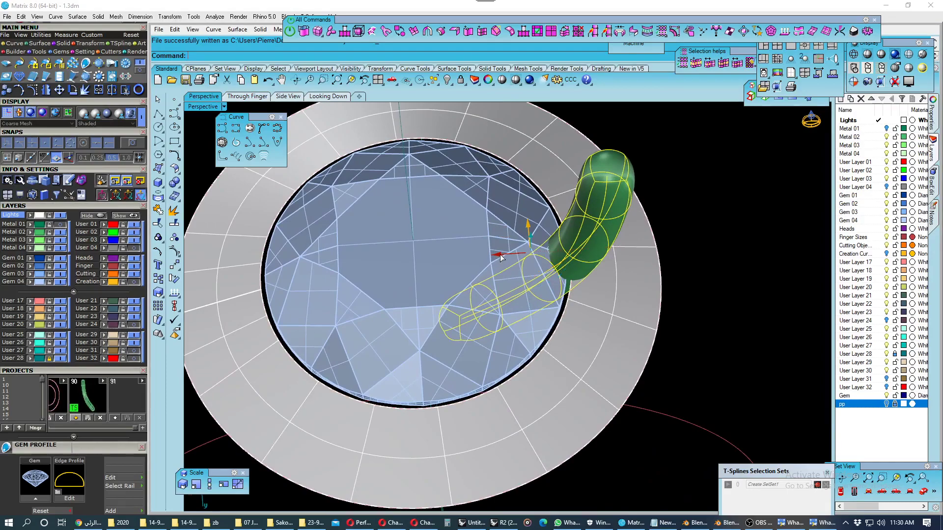
left_click_drag(499, 255, 500, 256)
mouse_move(500, 256)
right_mouse_down()
mouse_move(467, 210)
mouse_move(477, 218)
mouse_move(453, 233)
mouse_move(457, 319)
right_mouse_up()
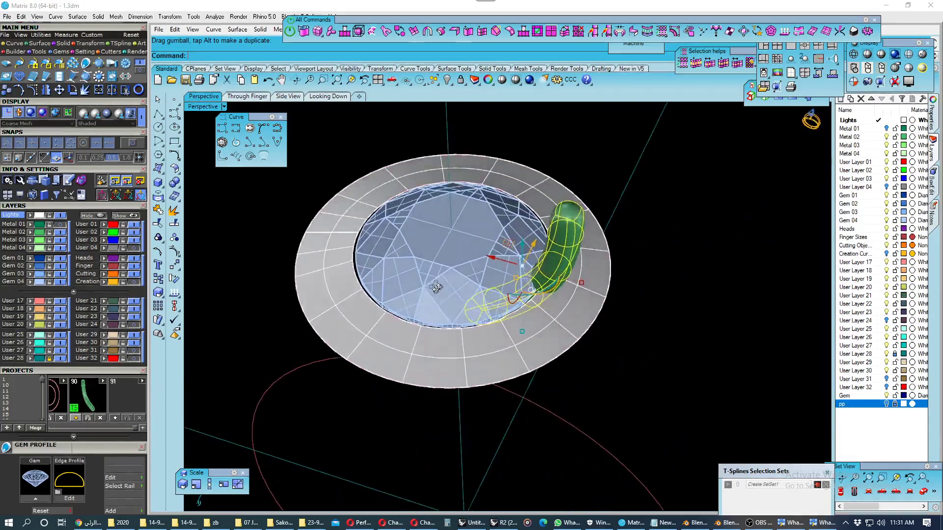
left_click(793, 527)
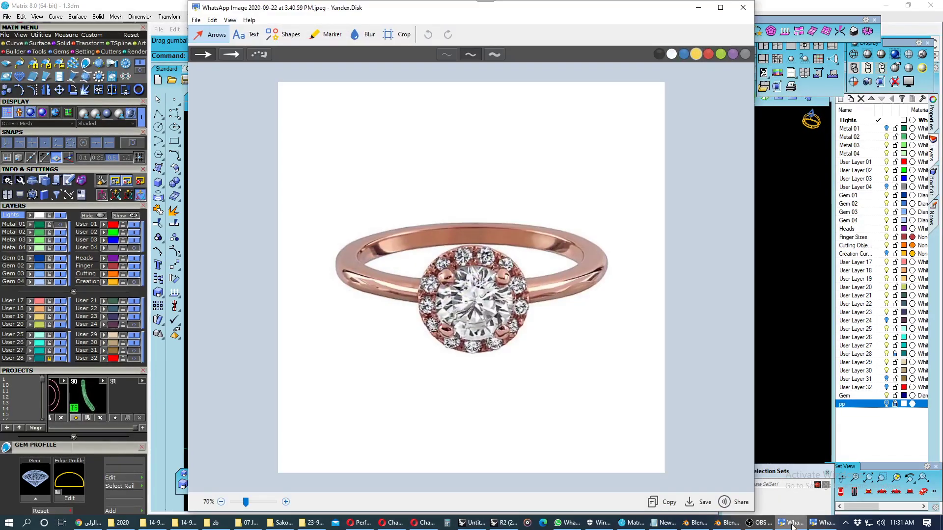
- View the rose-gold halo reference photo, then return to Matrix and clear the selection
left_click(792, 526)
mouse_move(560, 314)
right_mouse_down()
mouse_move(609, 253)
mouse_move(619, 311)
mouse_move(591, 210)
right_mouse_up()
left_click(639, 223)
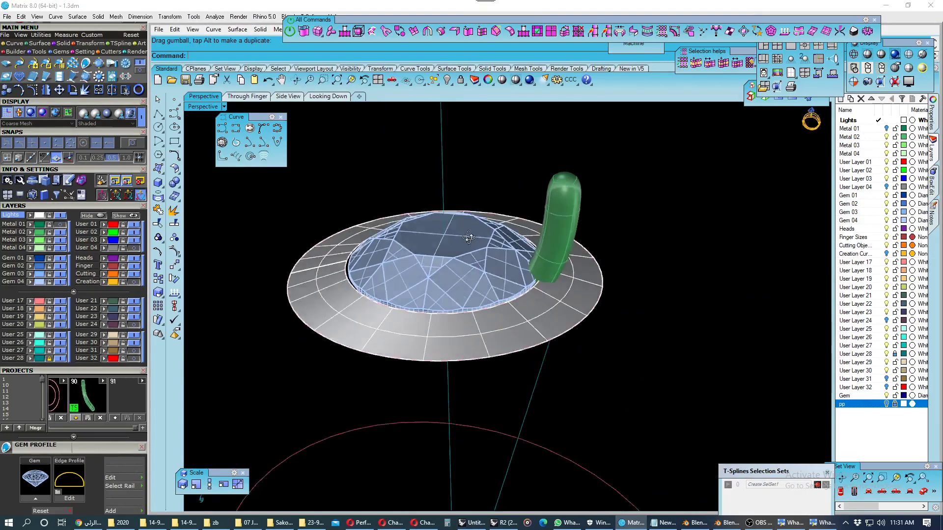
- Save, zoom into the Looking Down view, and select the bezel's inner edge curve
right_click_drag(496, 223, 476, 287)
key("ctrl+s")
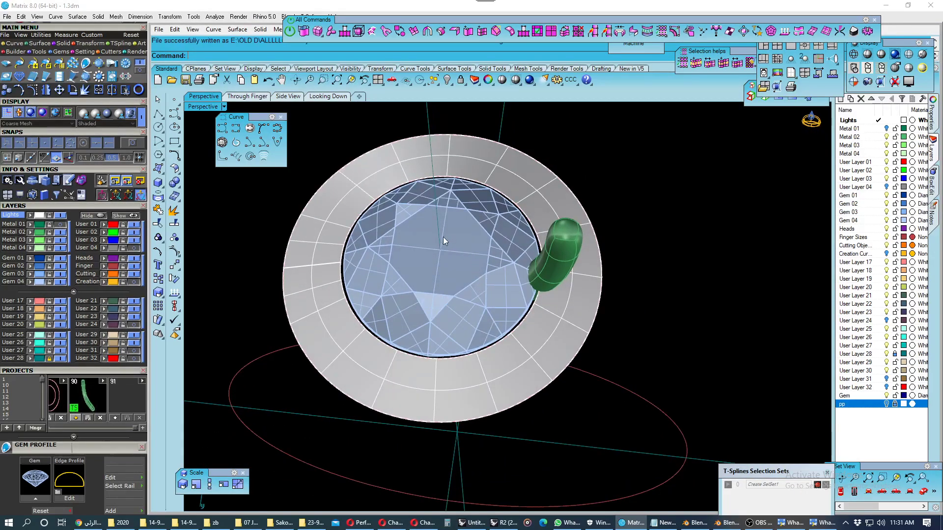
left_click(328, 97)
scroll(476, 220, "up", 2)
scroll(482, 228, "up", 2)
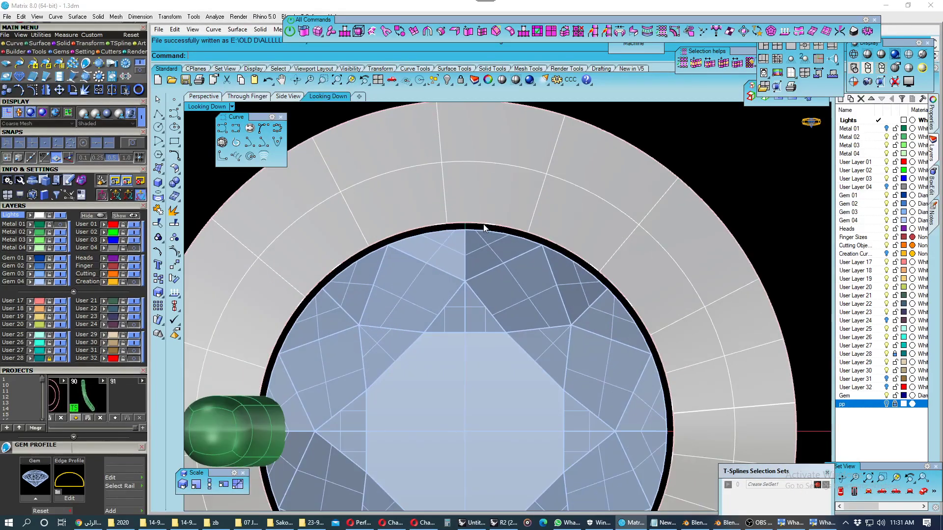
left_click(494, 229)
left_click(506, 251)
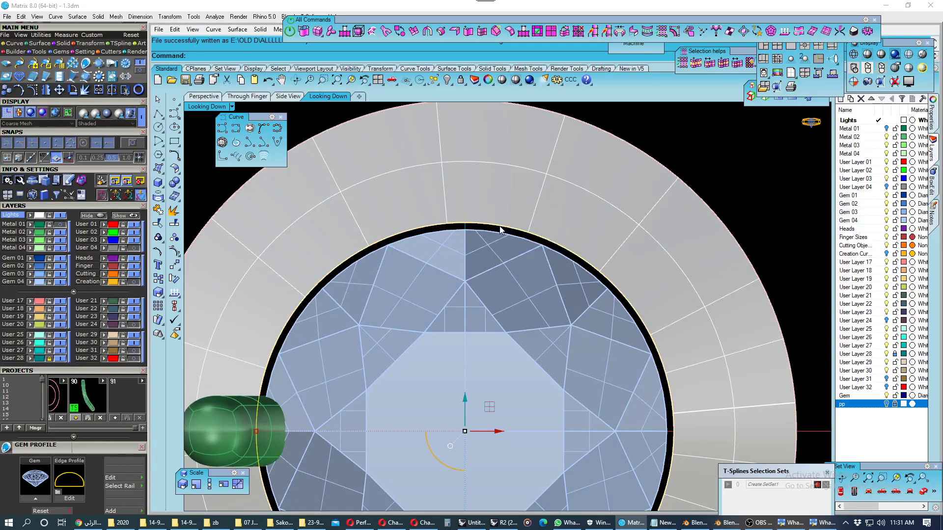
- Create an offset curve on the bezel disc surface
left_click(173, 173)
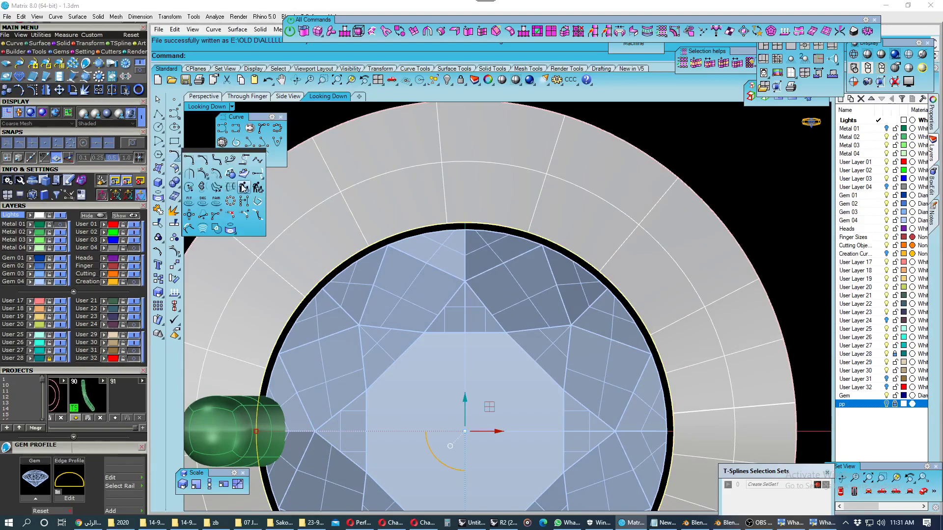
left_click(243, 180)
left_click(463, 218)
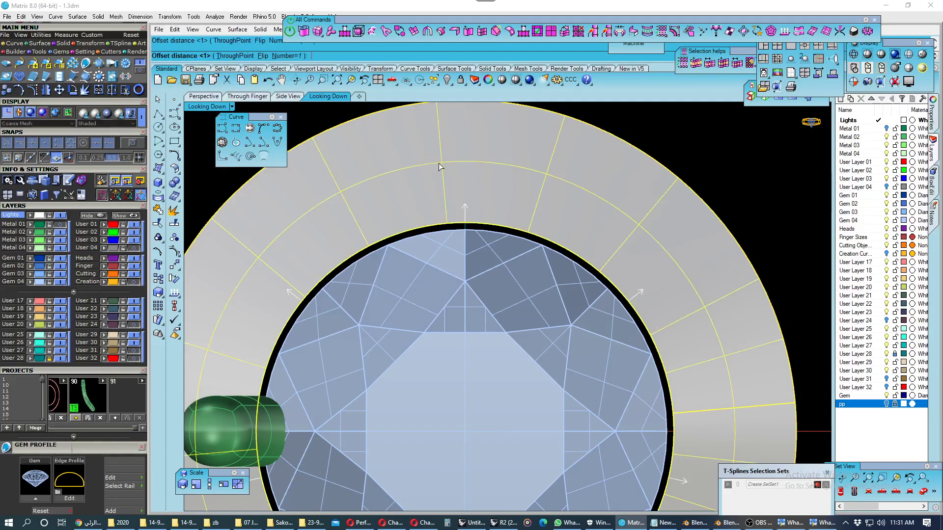
type(".05")
key("Return")
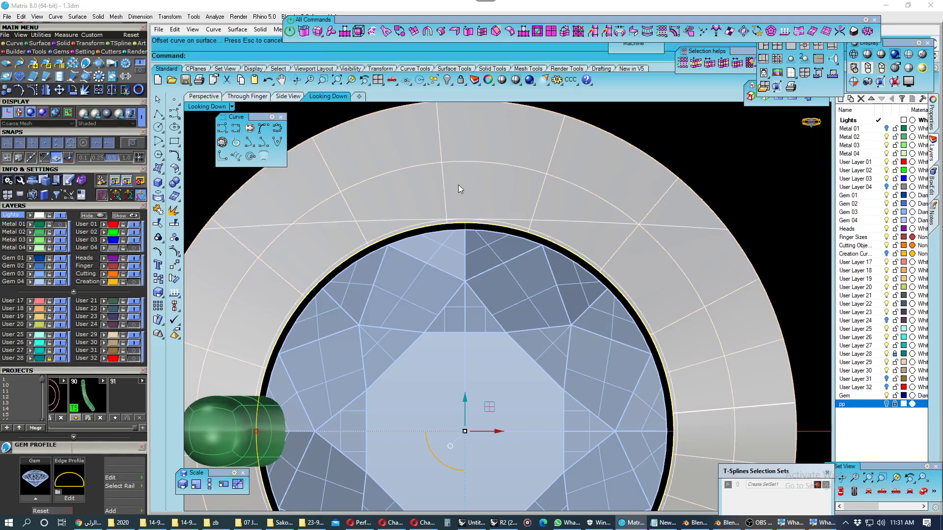
scroll(458, 186, "down", 4)
key("Escape")
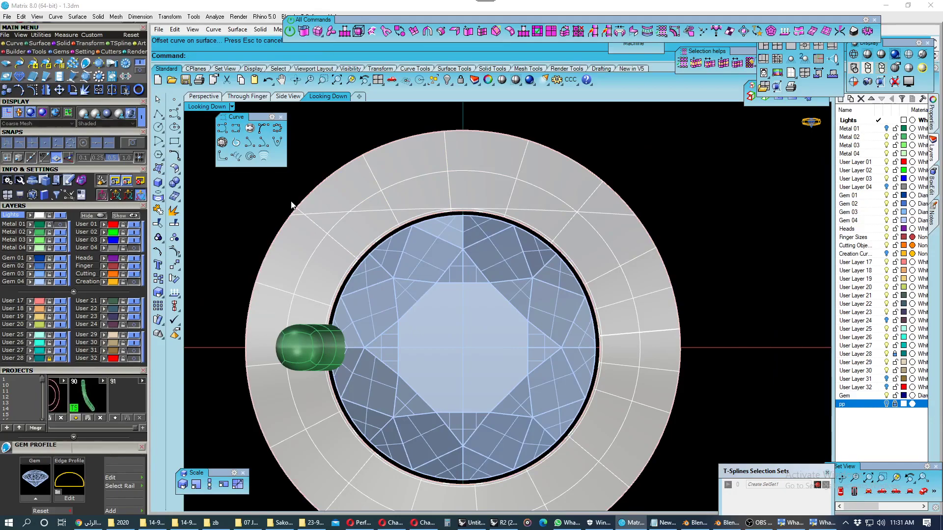
- Select the ring's edge curve near the top and turn on snapping
scroll(414, 224, "up", 1)
scroll(420, 223, "up", 2)
scroll(426, 220, "up", 1)
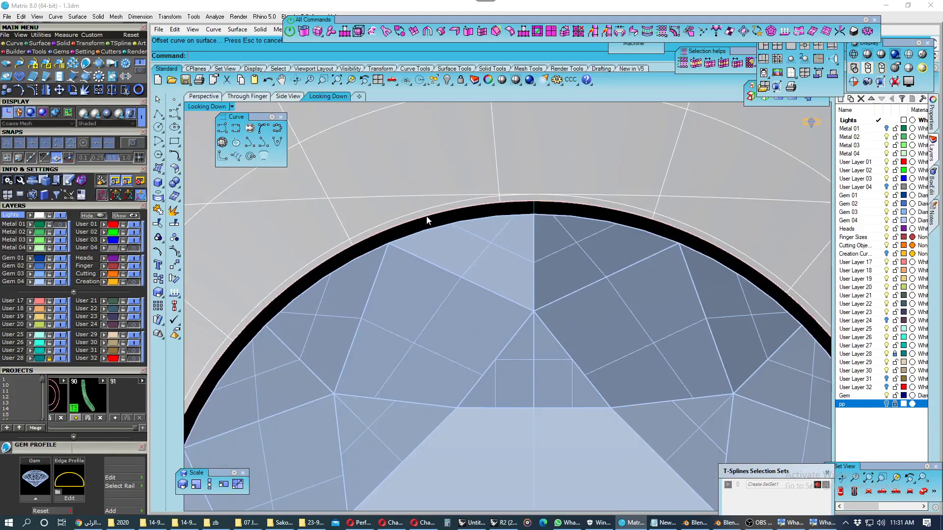
left_click(427, 221)
left_click(459, 245)
left_click(132, 143)
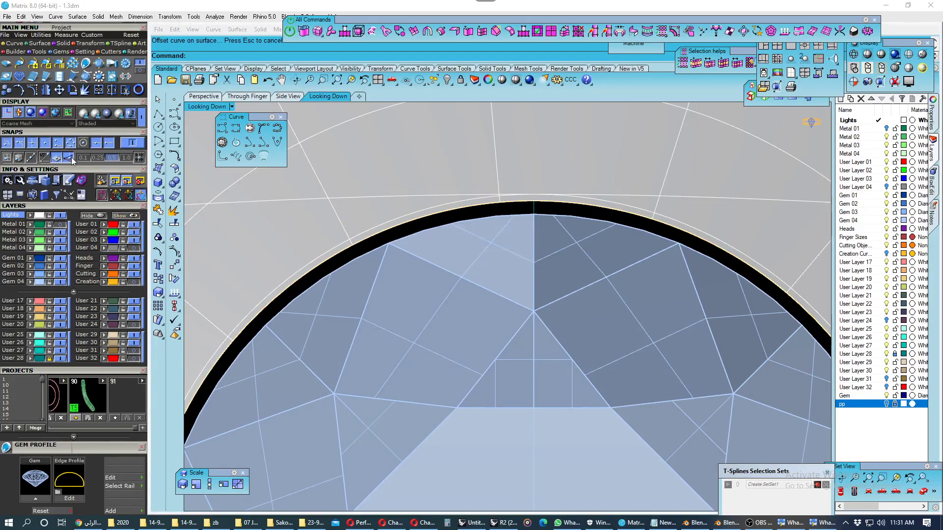
- Scale the edge curve in 2D from the origin out to the diamond's girdle point
left_click(195, 485)
type("0")
key("Return")
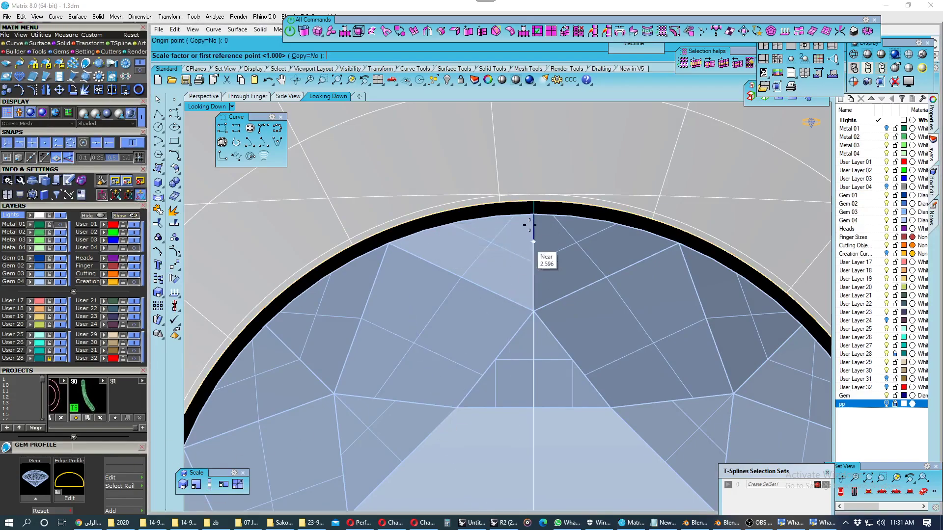
scroll(534, 216, "up", 2)
scroll(533, 200, "up", 1)
left_click(534, 199)
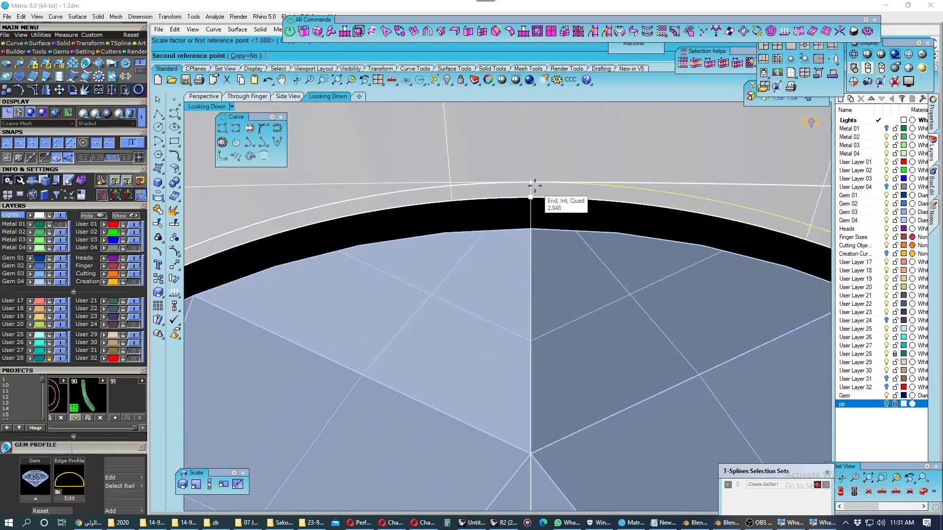
scroll(528, 200, "down", 1)
left_click(595, 194)
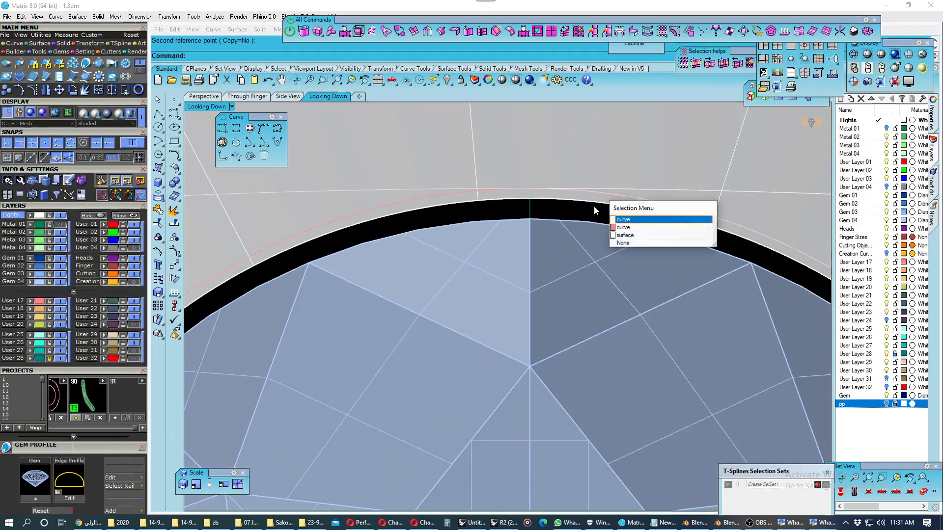
left_click(622, 230)
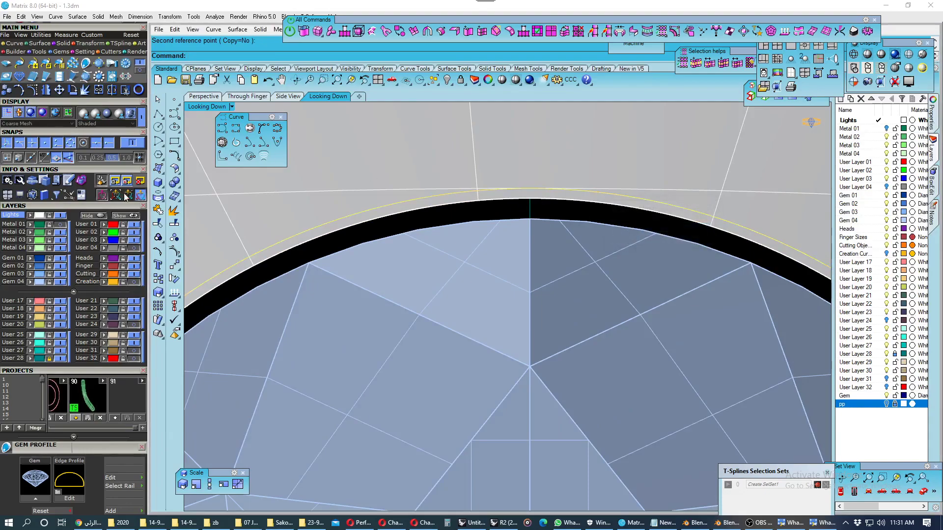
- Trim away the unwanted part of the curve
left_click(158, 224)
scroll(399, 237, "down", 1)
left_click(398, 205)
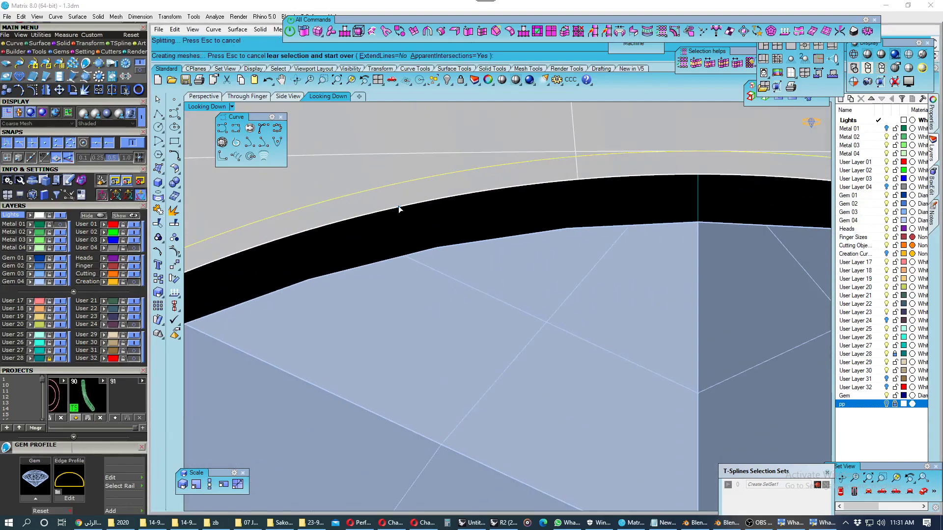
scroll(399, 206, "down", 3)
scroll(418, 236, "down", 2)
- Finish trimming and select the curve lying on the ring edge
key("Return")
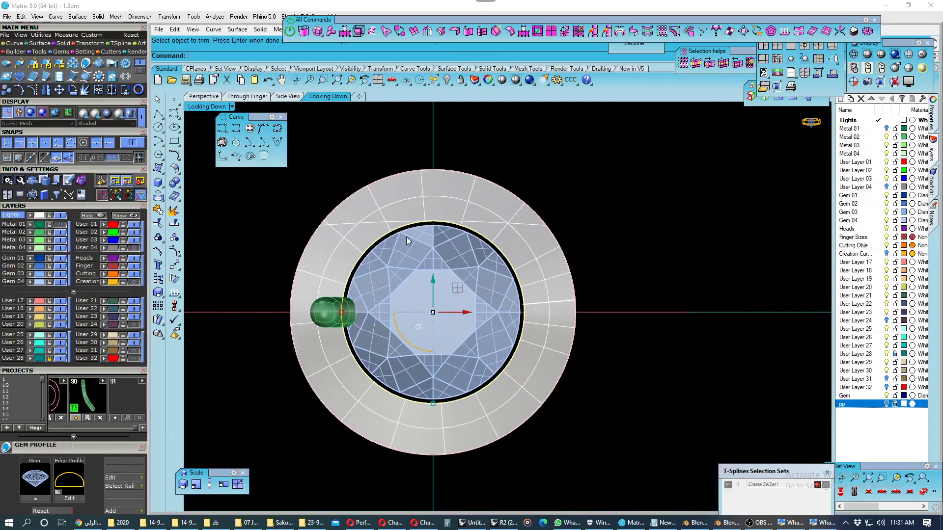
scroll(415, 233, "up", 4)
scroll(421, 224, "up", 2)
left_click(421, 223)
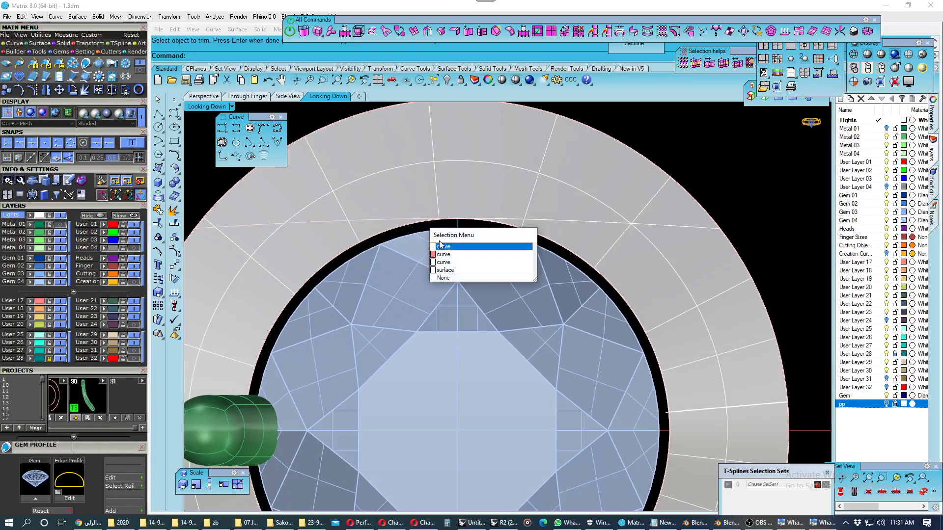
left_click(440, 247)
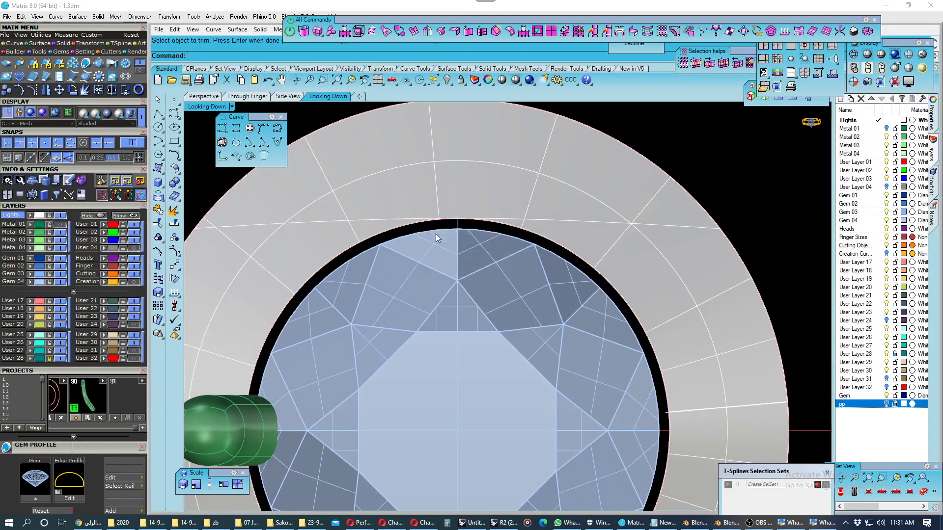
- Hide the User 17 curves and ring surface, then delete the two leftover curves over the gem
left_click(61, 301)
left_click(340, 188)
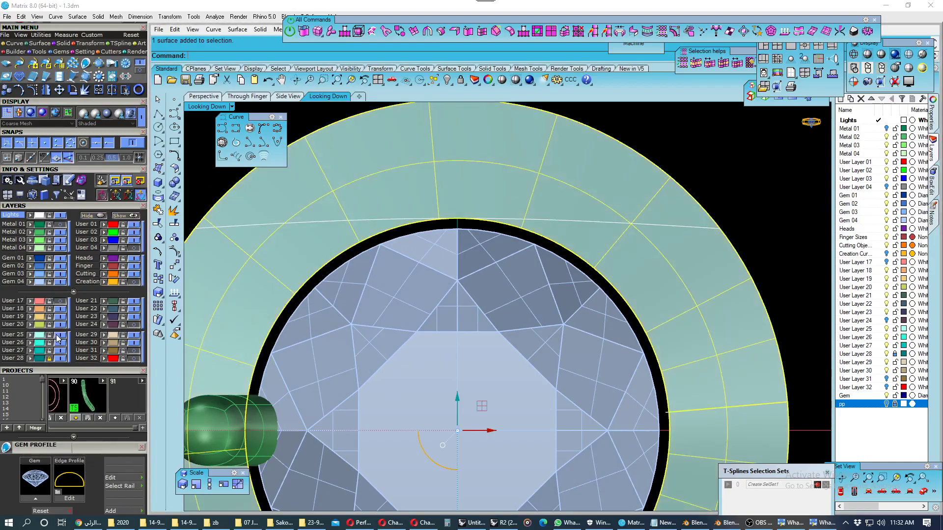
key("ctrl+h")
scroll(417, 239, "up", 2)
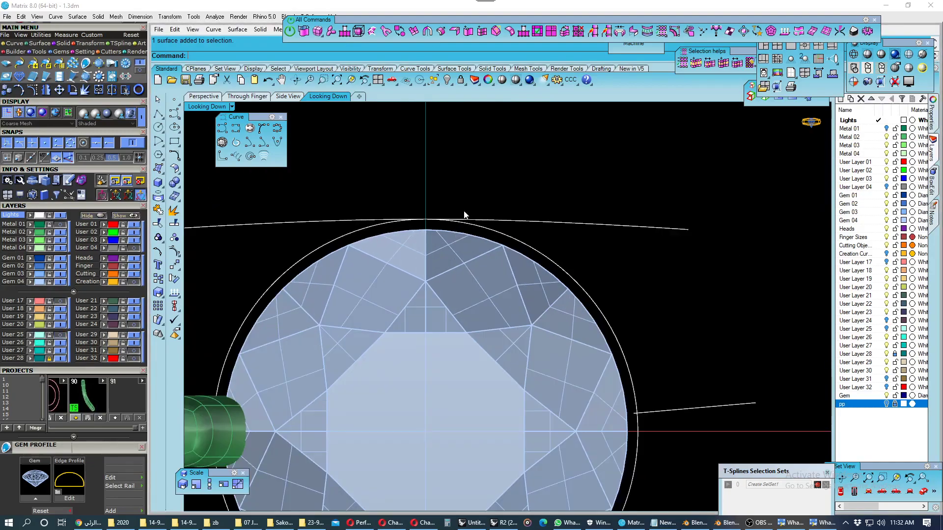
left_click(446, 222)
scroll(462, 218, "down", 2)
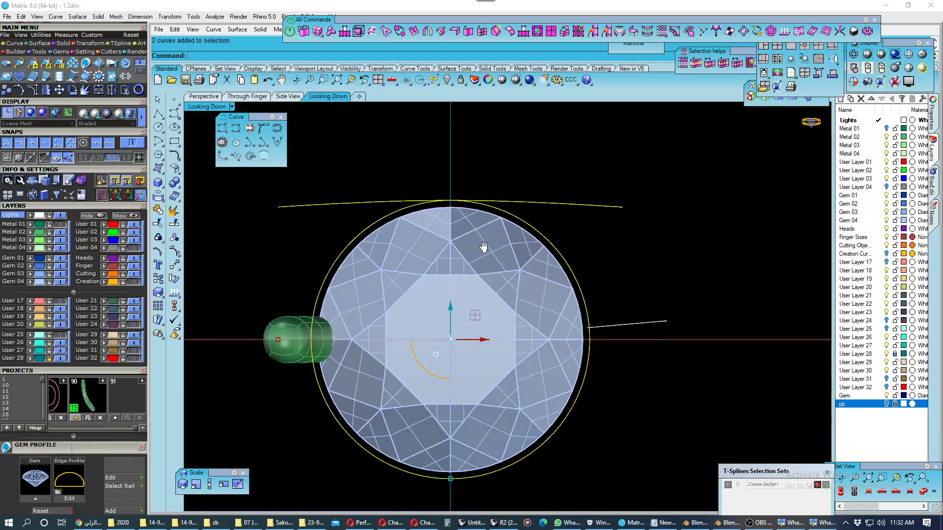
key("Delete")
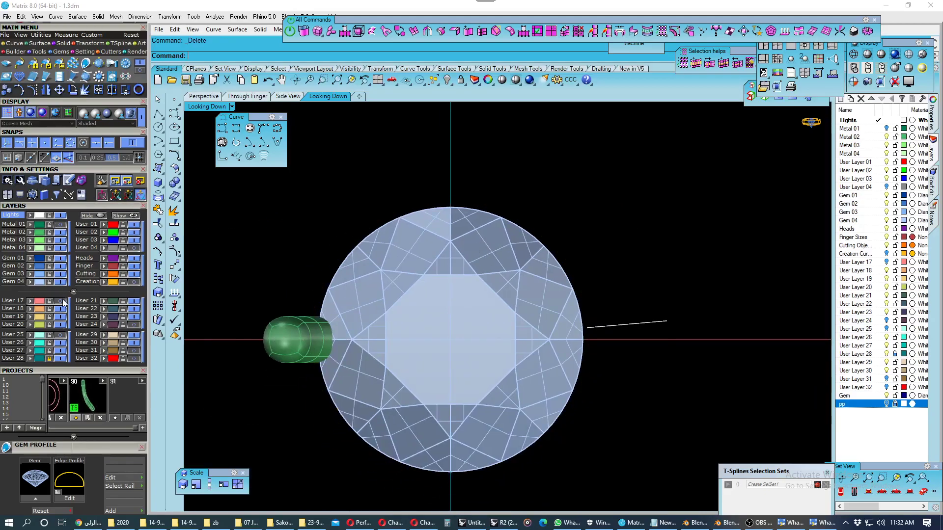
- Show the User 17 curves and ring surface again and select the ring surface
left_click(61, 301)
scroll(402, 230, "up", 1)
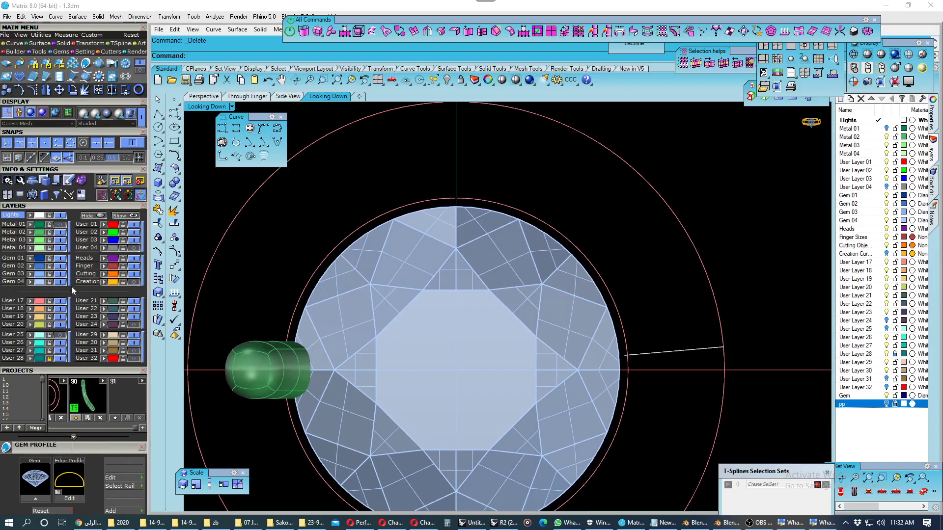
left_click(60, 336)
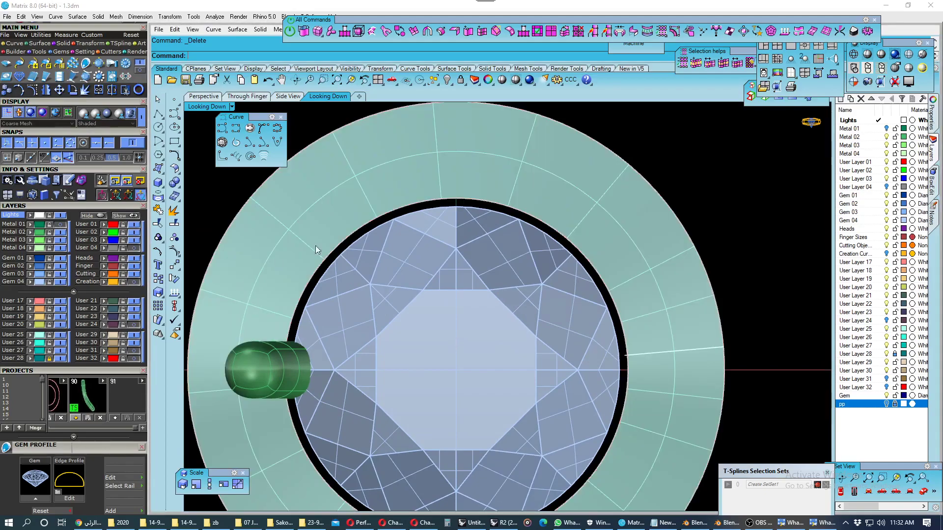
left_click(414, 212)
left_click(430, 233)
- In Perspective, run Offset Curve On Surface on the ring with distance 1
left_click(217, 97)
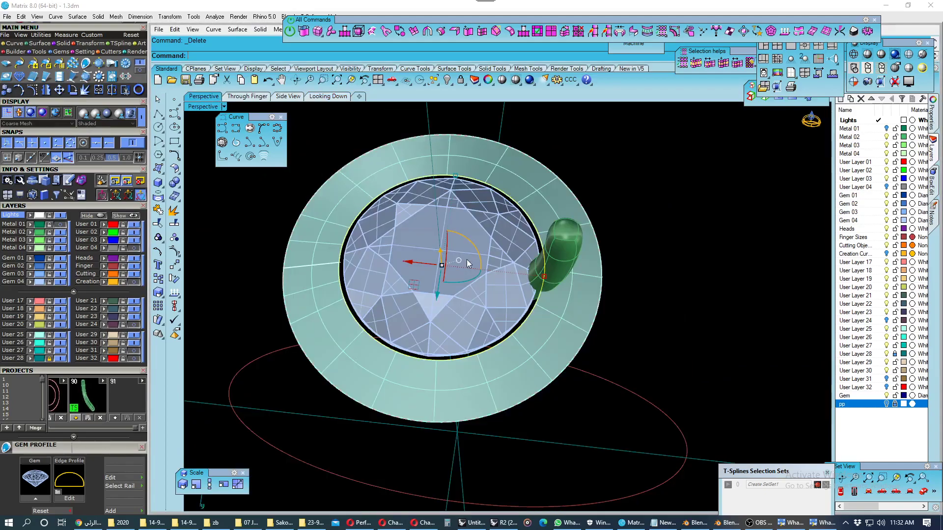
right_click_drag(422, 326, 410, 288)
scroll(409, 288, "up", 2)
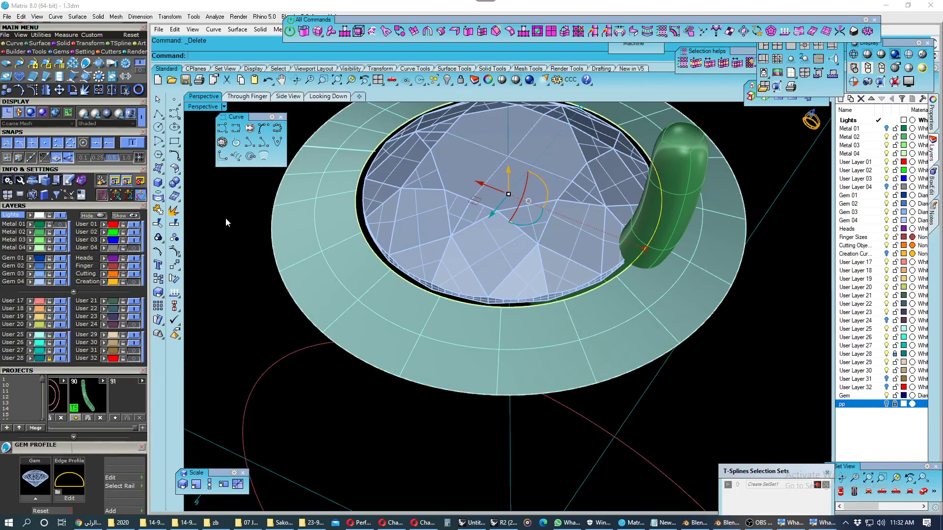
left_click(174, 156)
left_click(245, 175)
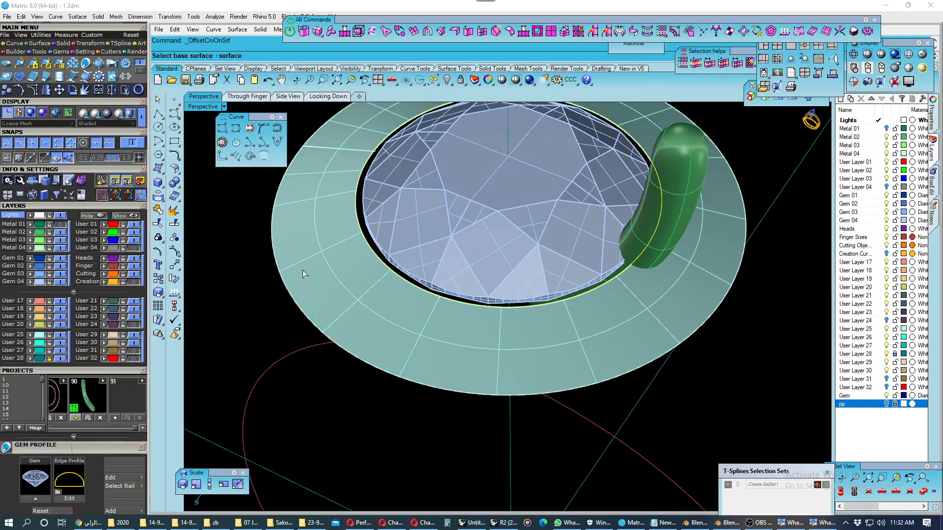
left_click(311, 277)
type("1")
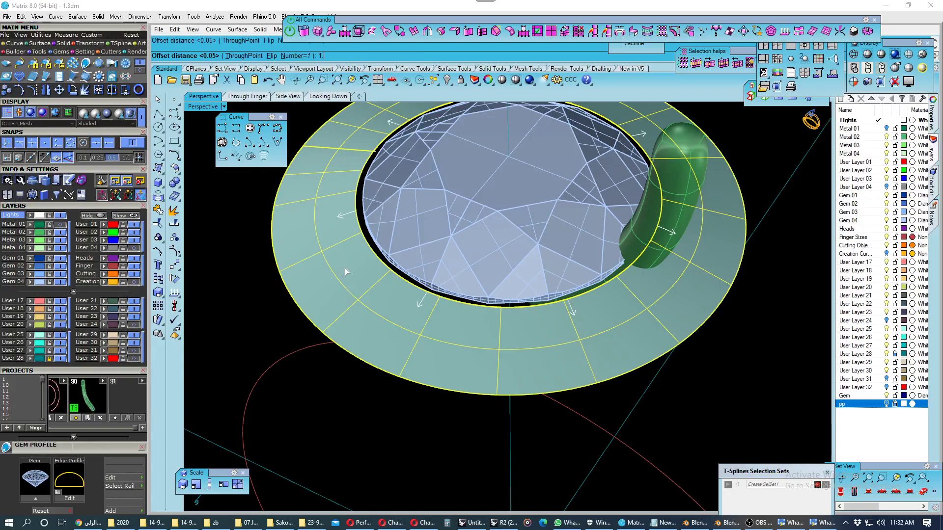
key("Return")
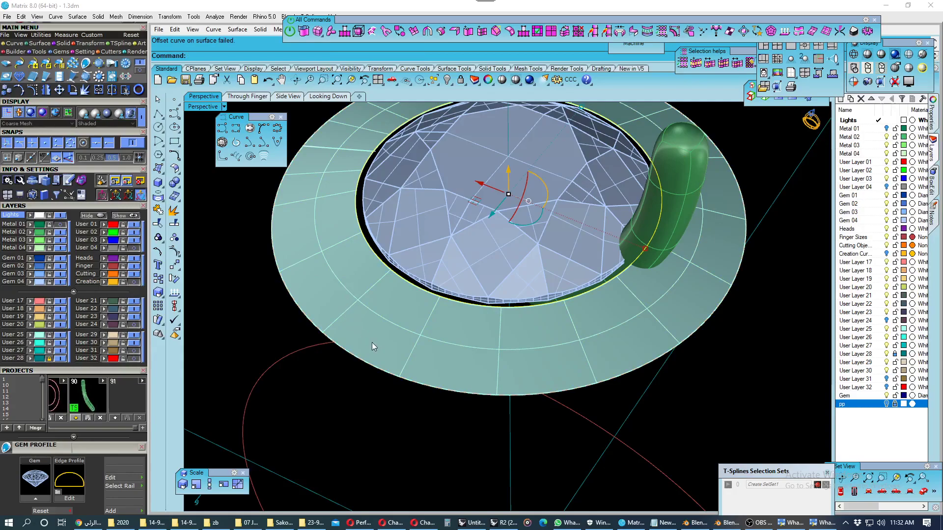
- Reselect the ring surface and save the model as a new version
left_click(276, 293)
right_click_drag(367, 273, 340, 258)
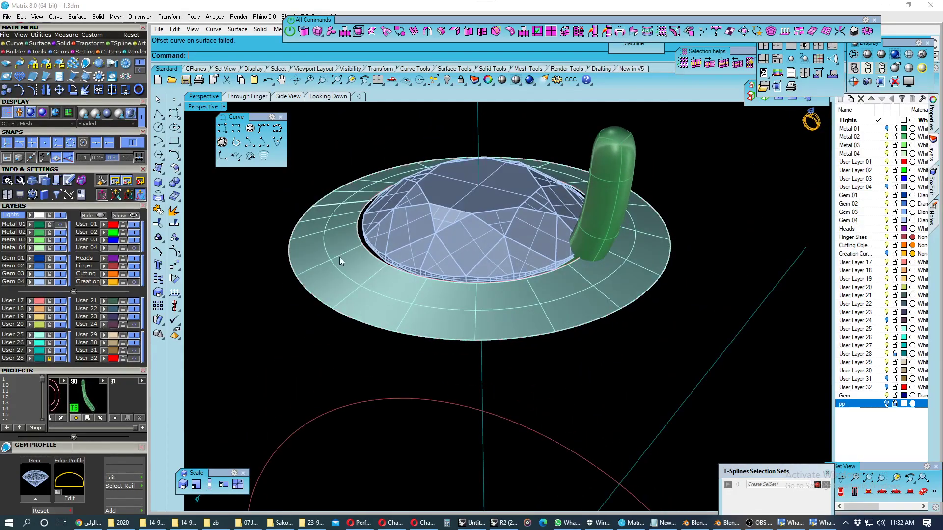
left_click(340, 258)
left_click(118, 417)
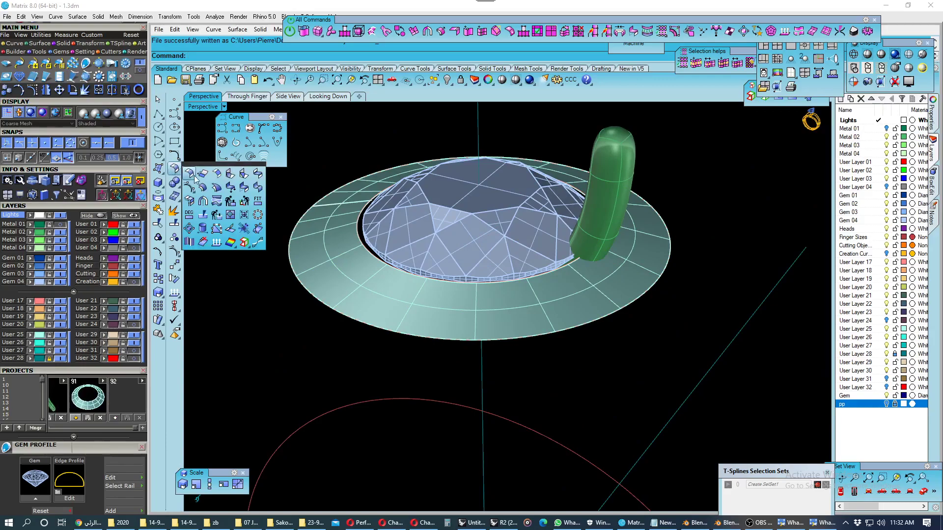
- Extend the ring surface's outer edge outward, then pick the ring's inner edge curve
left_click(175, 168)
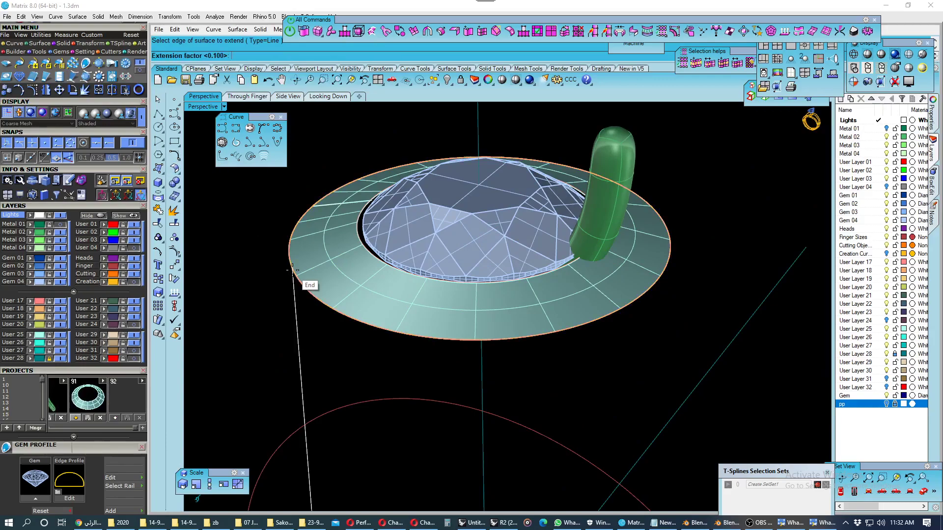
key("Return")
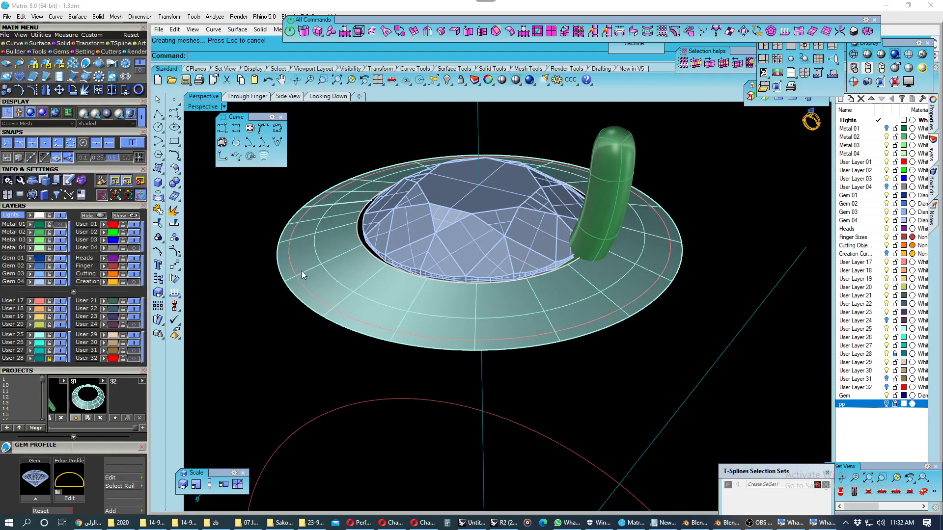
left_click(308, 289)
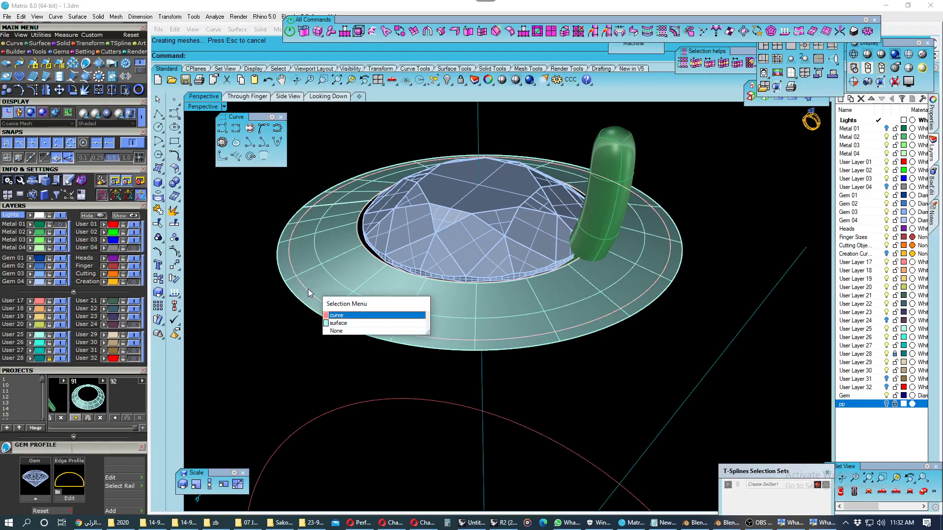
left_click(365, 259)
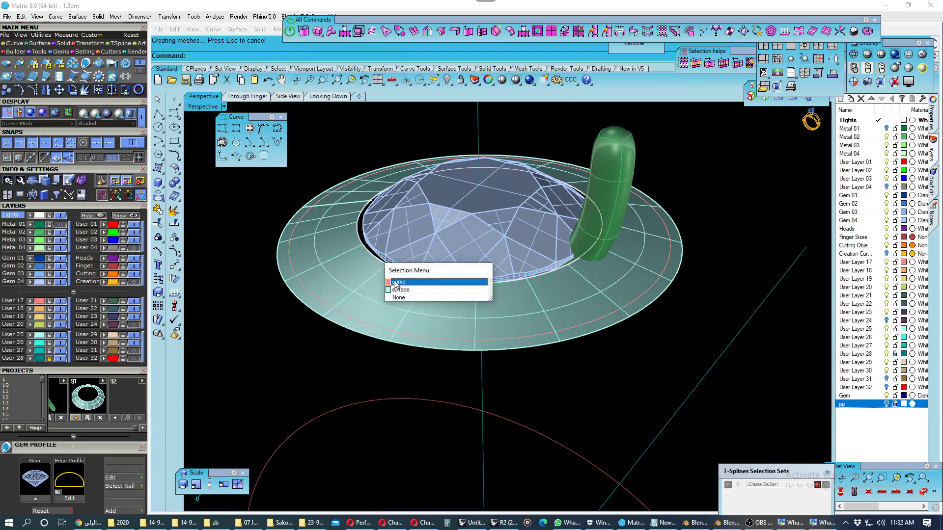
left_click(395, 284)
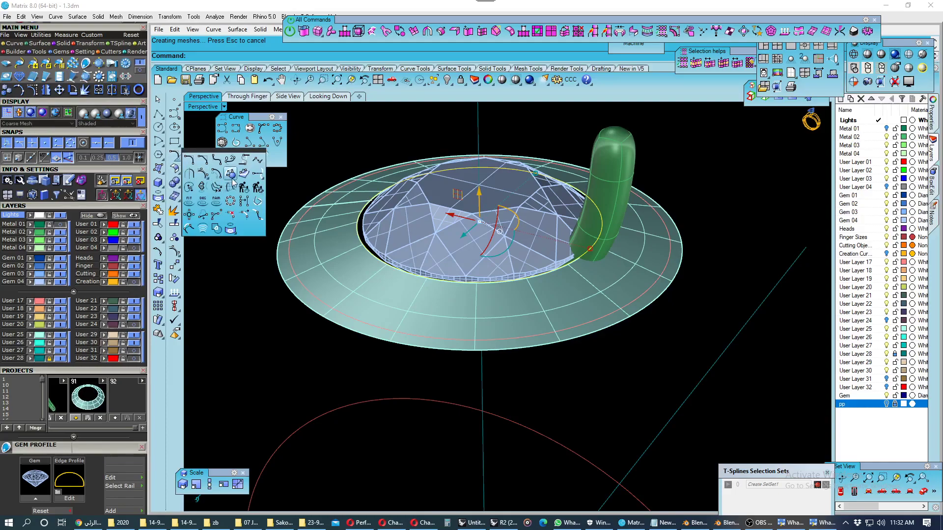
- Try offsetting the ring surface at the default distance
left_click(175, 182)
left_click(315, 255)
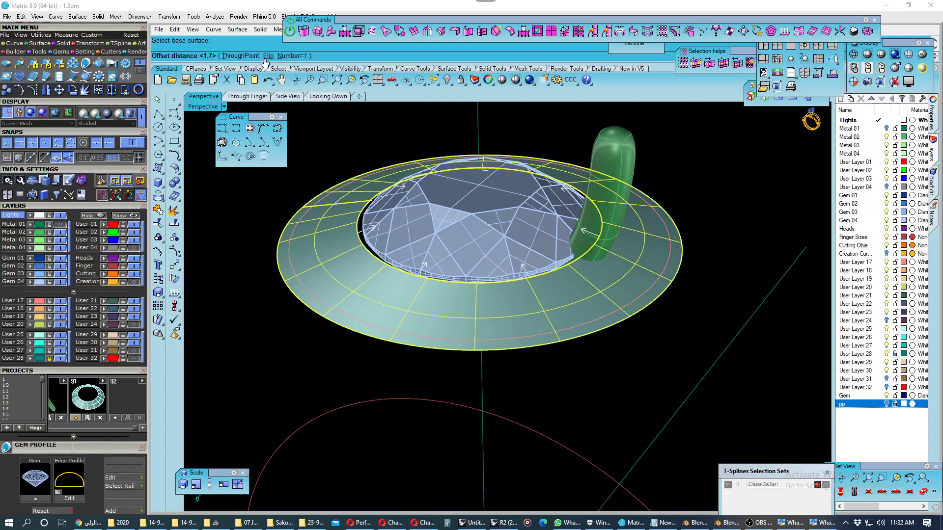
key("Return")
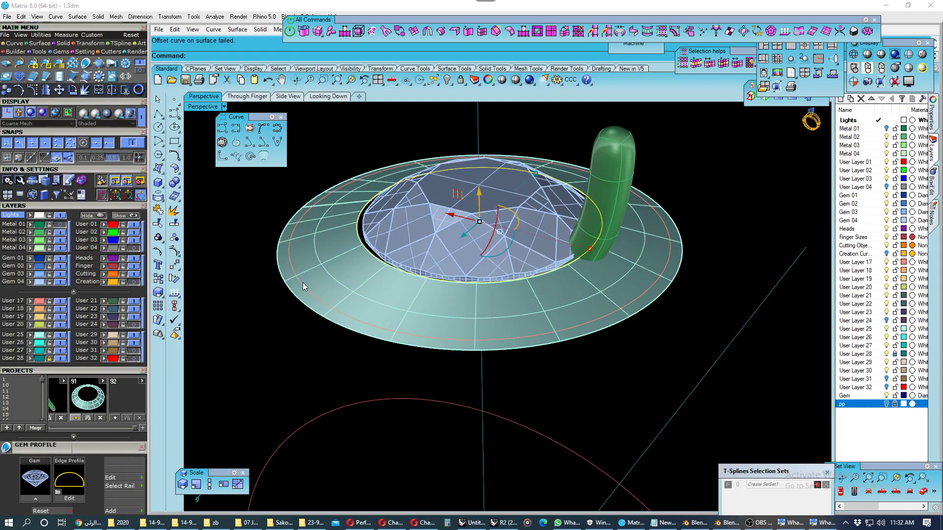
- Hide the ring surface by turning off the User 25 layer
right_click_drag(304, 285, 132, 284)
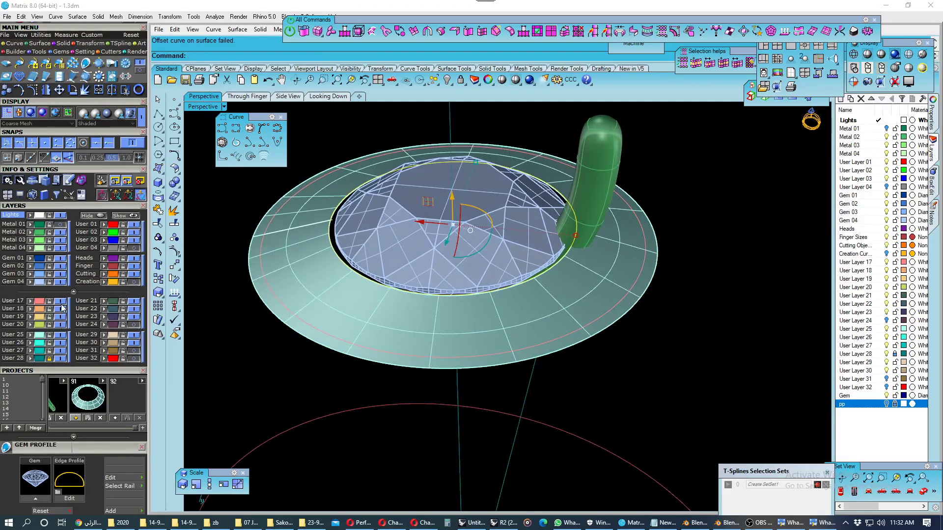
key("Escape")
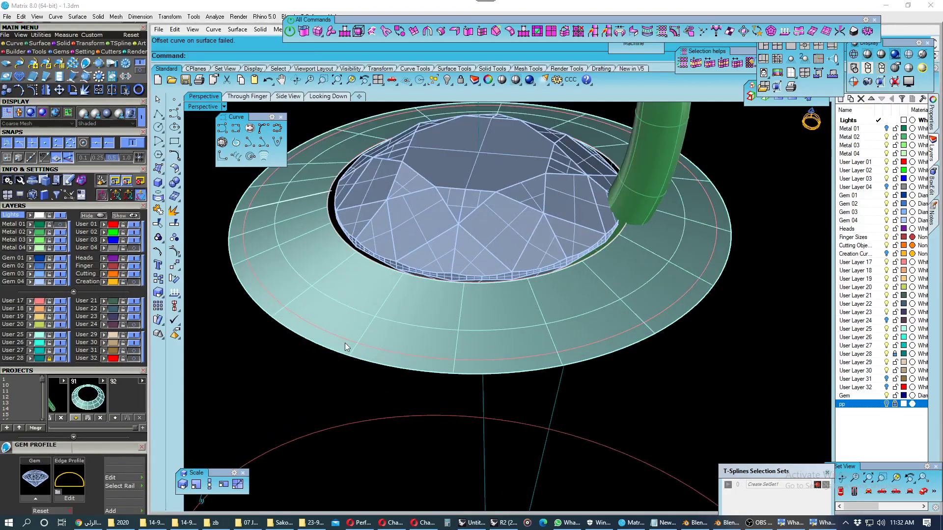
left_click(345, 343)
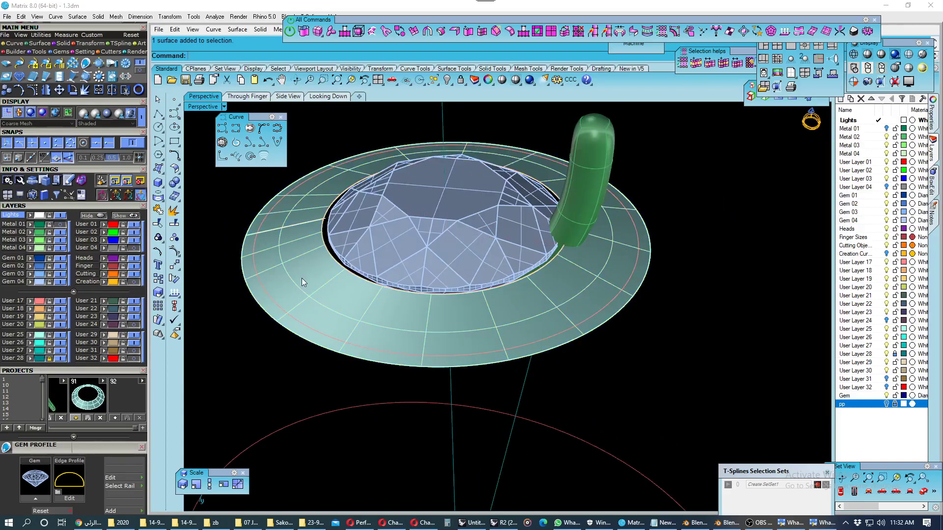
left_click(60, 334)
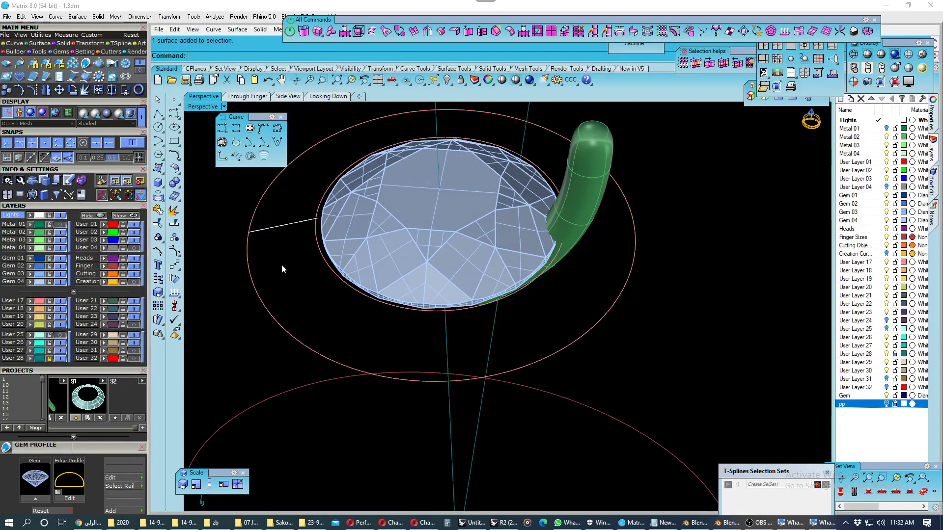
- Select the slanted profile line and zoom in on it in the Through Finger view
left_click(285, 225)
right_click_drag(290, 228, 293, 265)
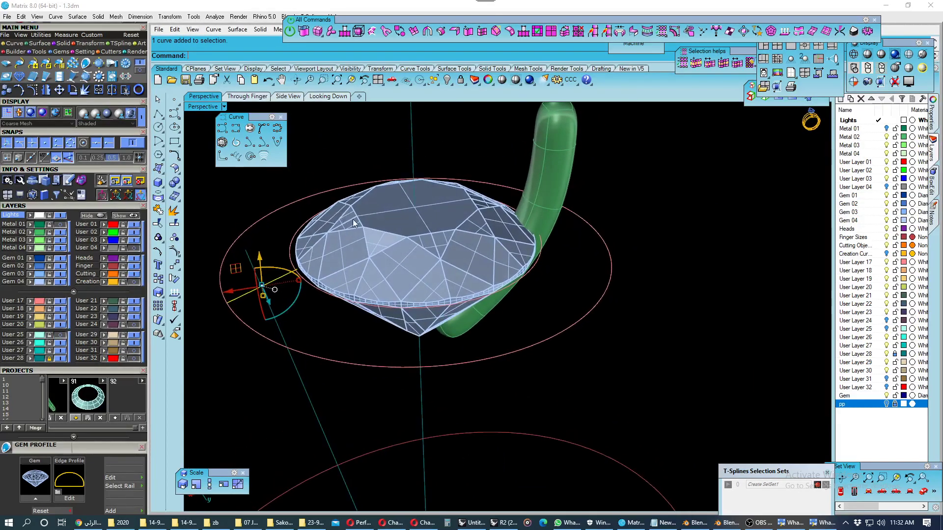
scroll(335, 255, "up", 2)
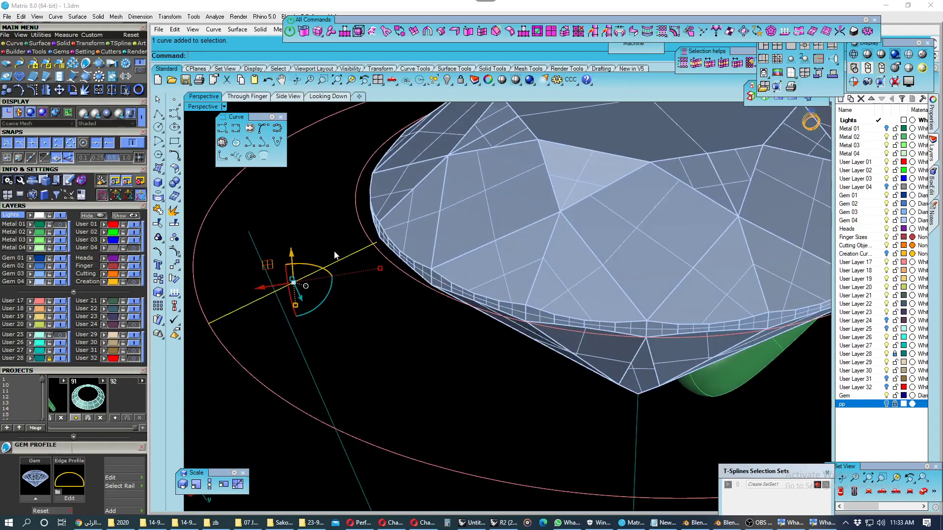
left_click(287, 97)
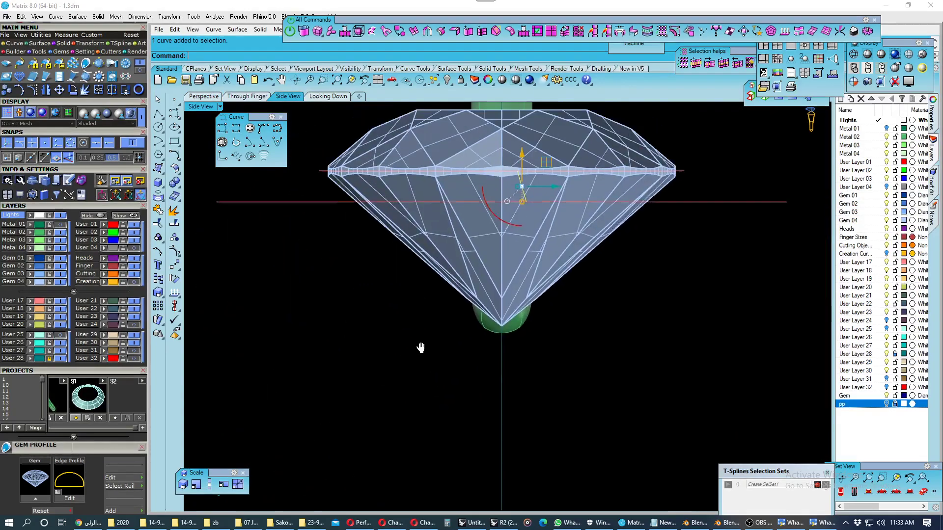
left_click(247, 97)
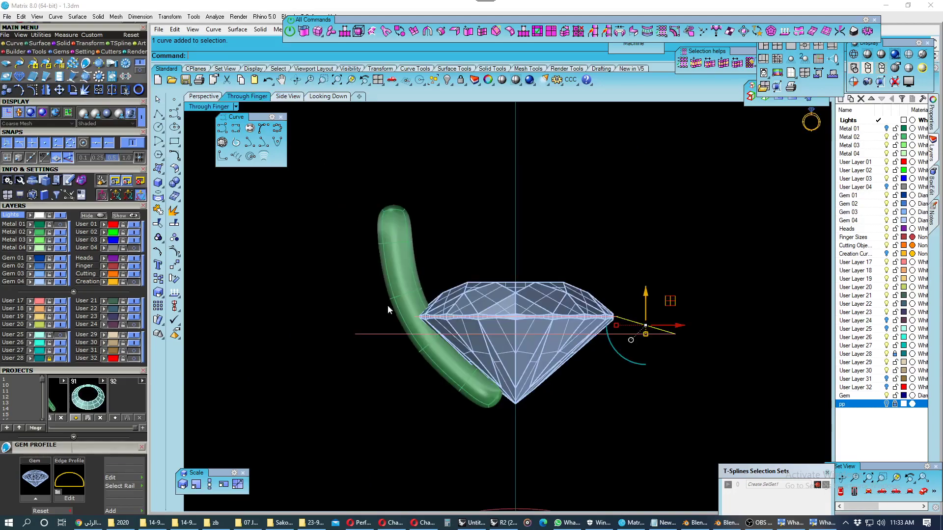
scroll(388, 305, "up", 2)
scroll(569, 309, "up", 2)
scroll(553, 279, "up", 2)
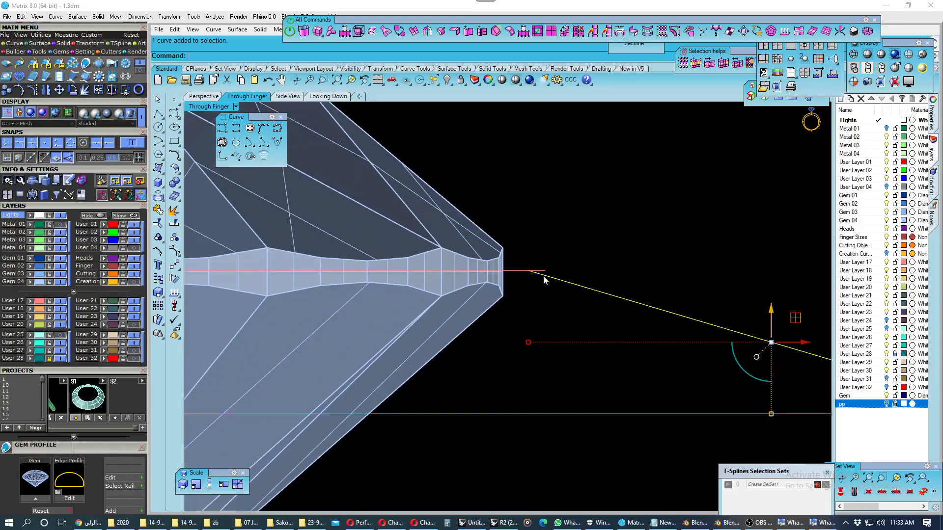
scroll(543, 276, "up", 1)
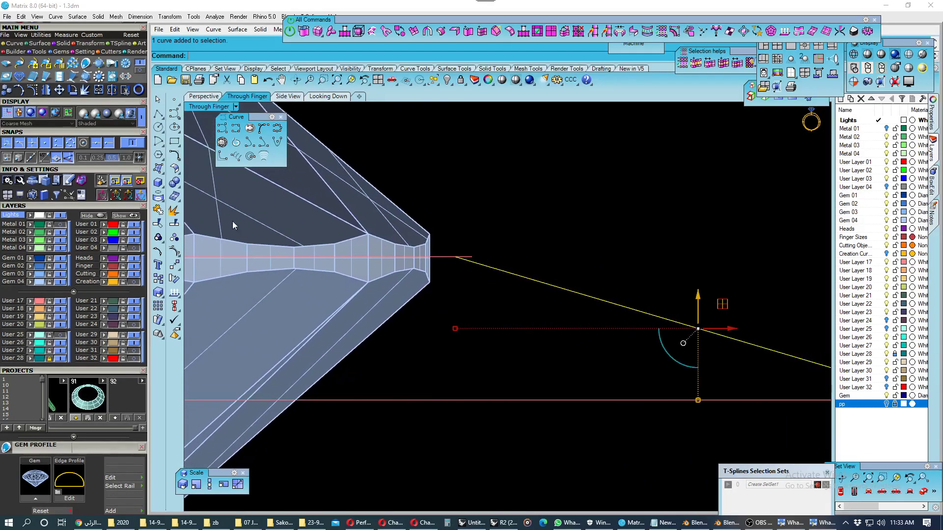
- Move the slanted line's inner end onto the girdle edge, then select the lower horizontal line
left_click(174, 265)
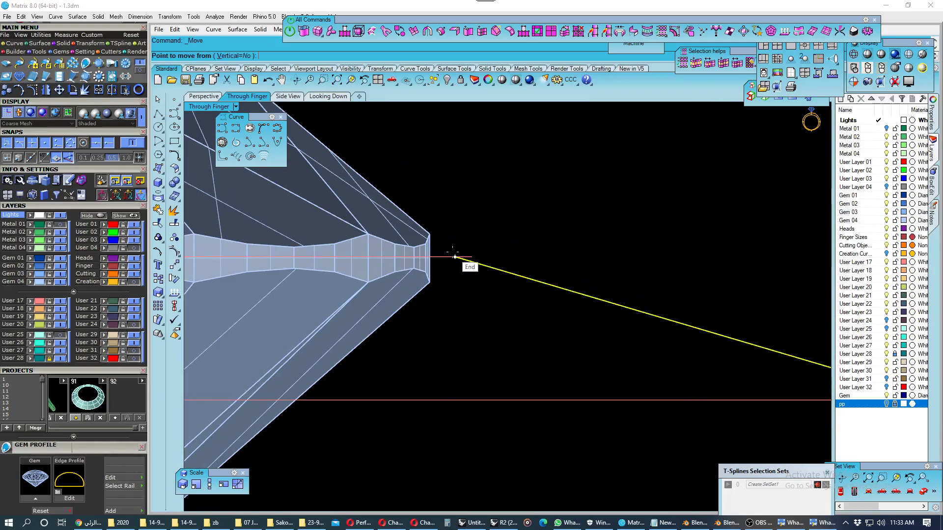
left_click(455, 257)
left_click(454, 253)
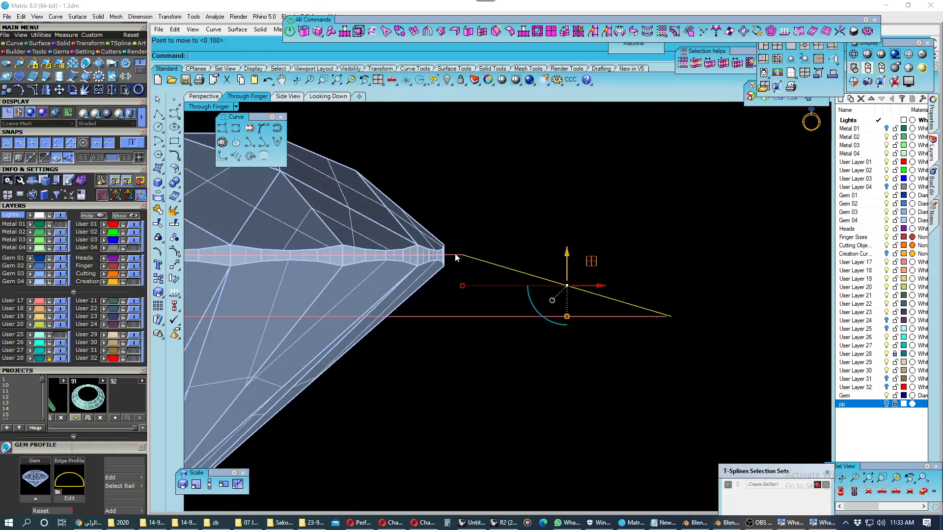
scroll(596, 308, "down", 2)
left_click(591, 323)
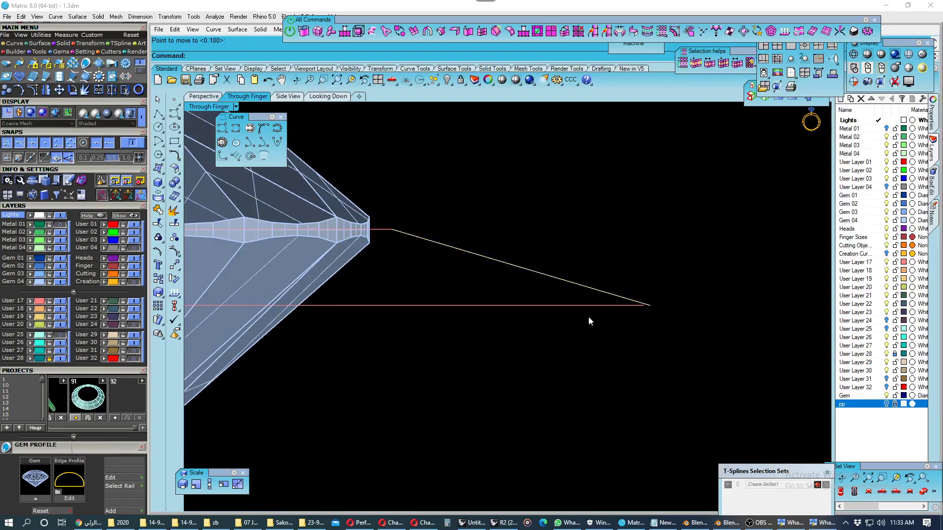
left_click(589, 307)
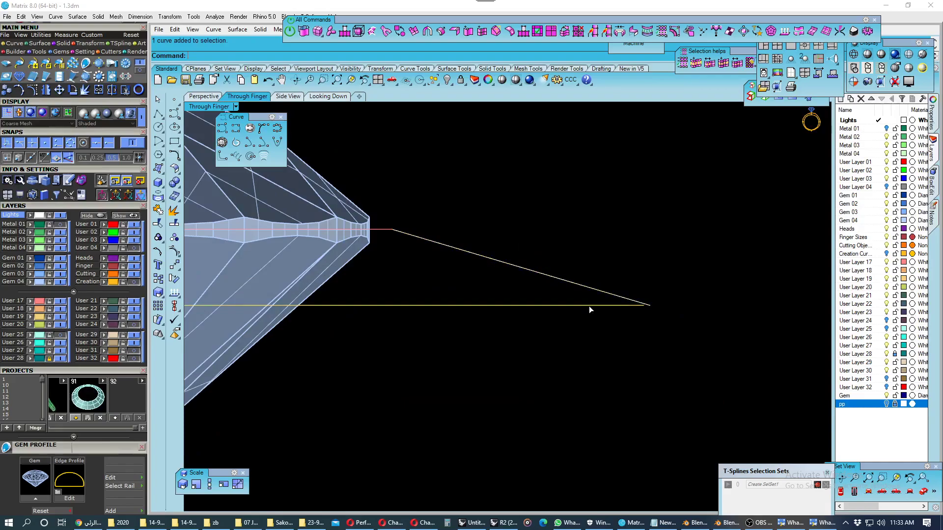
- In the Looking Down view, rotate the short radial line about the gem centre to horizontal
left_click(324, 98)
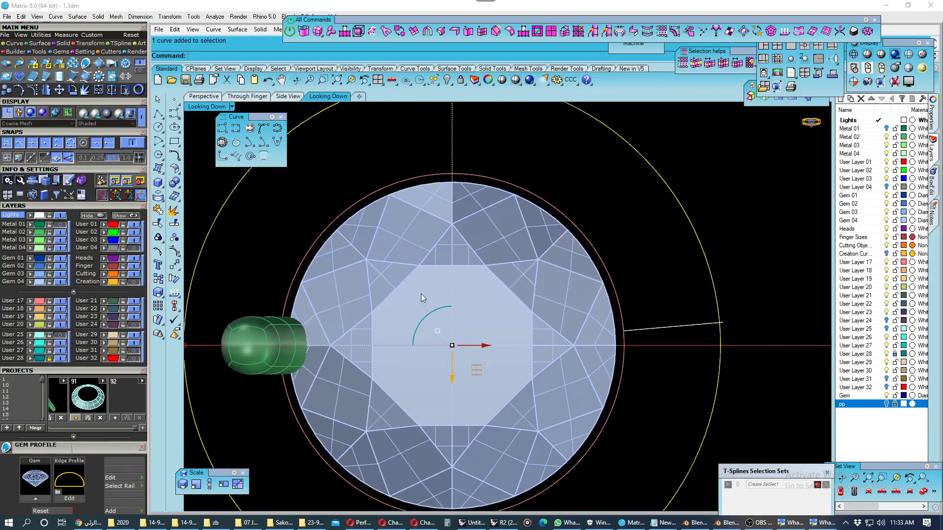
left_click(579, 288)
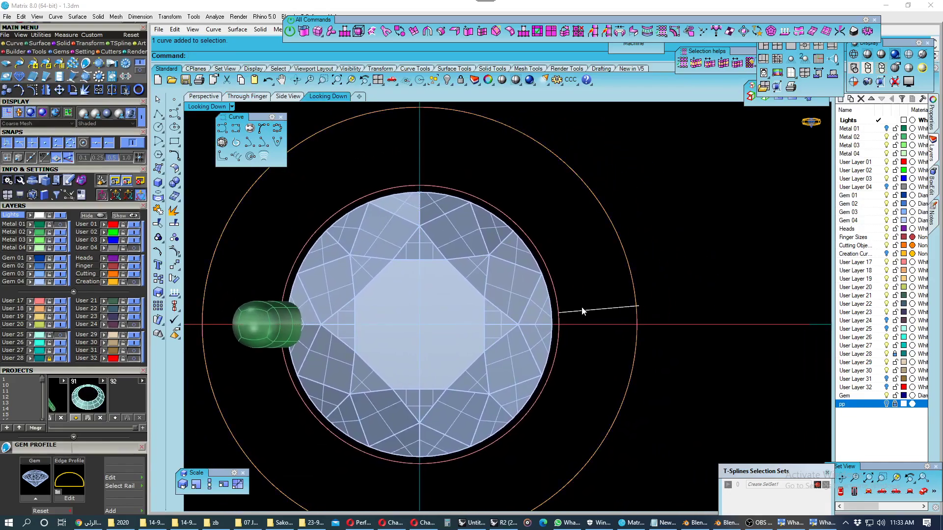
left_click(581, 311)
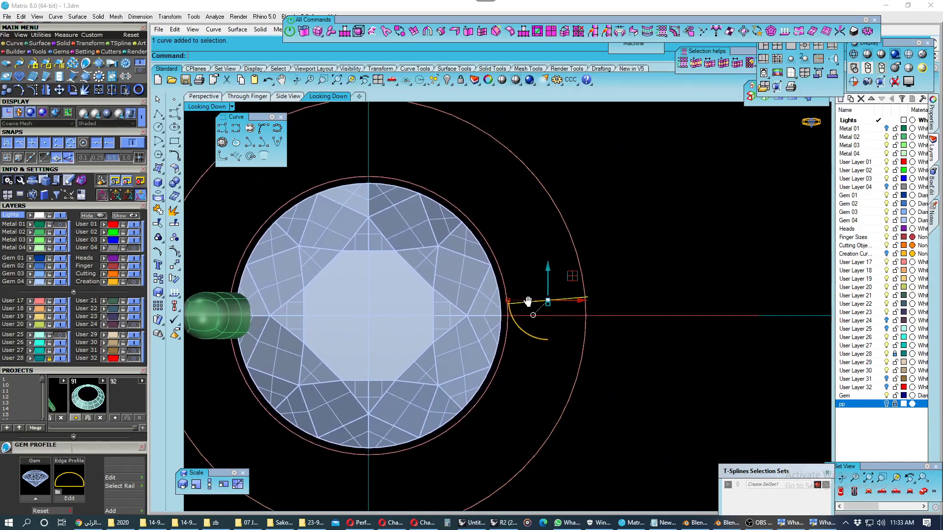
left_click(173, 280)
left_click(368, 315)
scroll(501, 309, "up", 2)
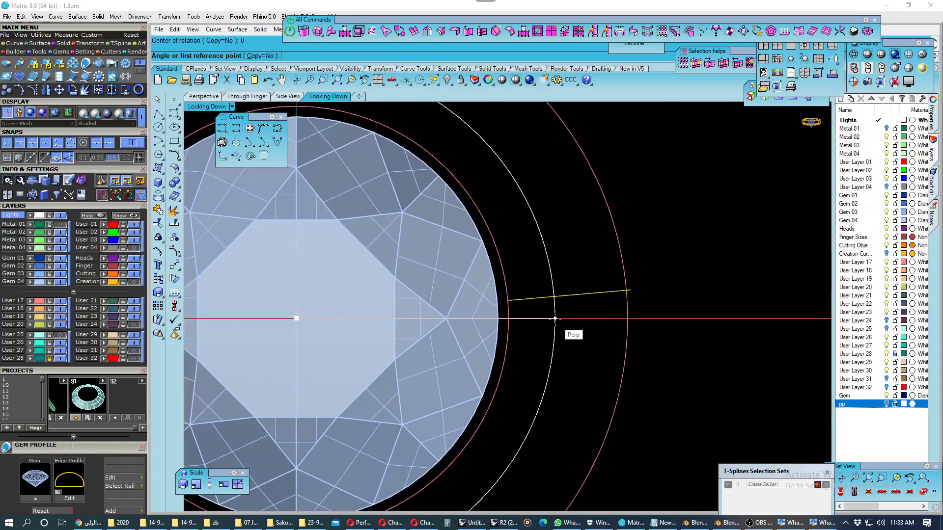
left_click(512, 299)
scroll(509, 301, "down", 2)
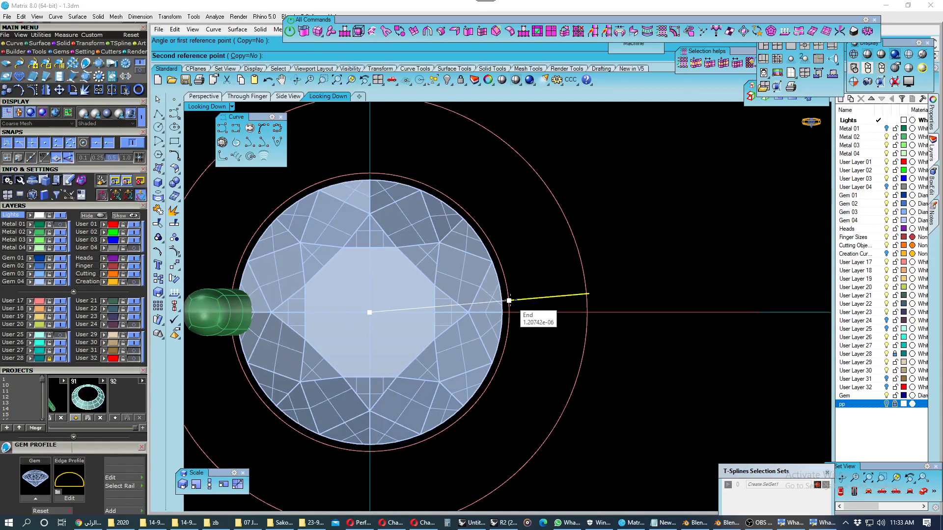
scroll(509, 300, "down", 2)
left_click(633, 314)
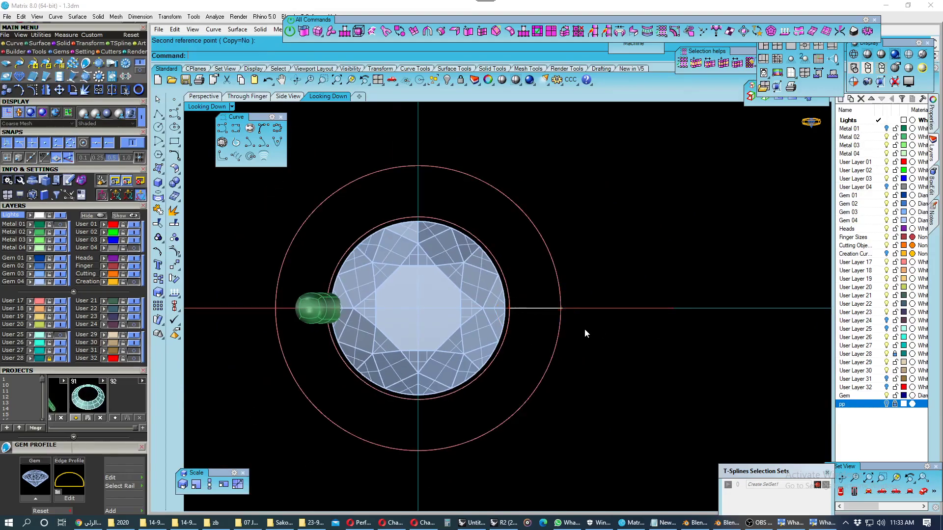
scroll(560, 312, "up", 3)
- Scale the outer circle from origin 0 so it reaches the horizontal line's end
left_click(560, 311)
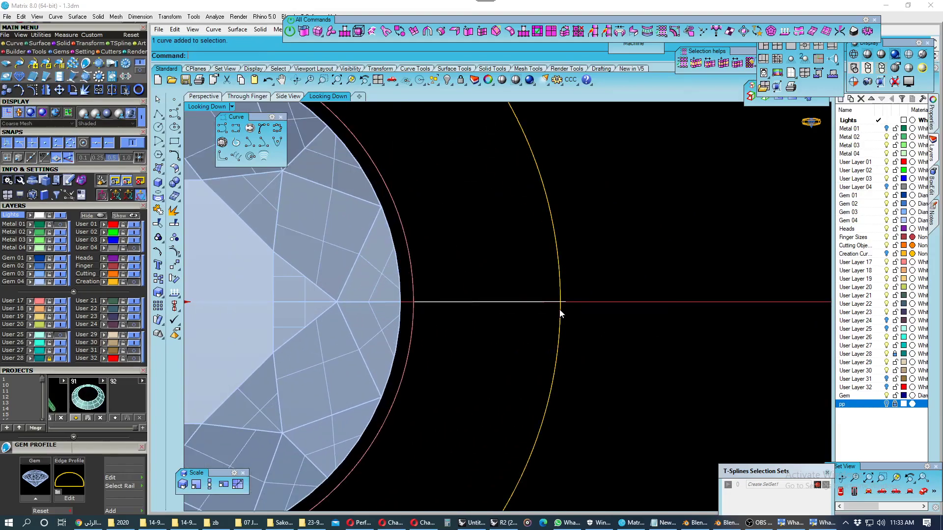
left_click(182, 484)
type("0")
key("Return")
scroll(564, 314, "up", 3)
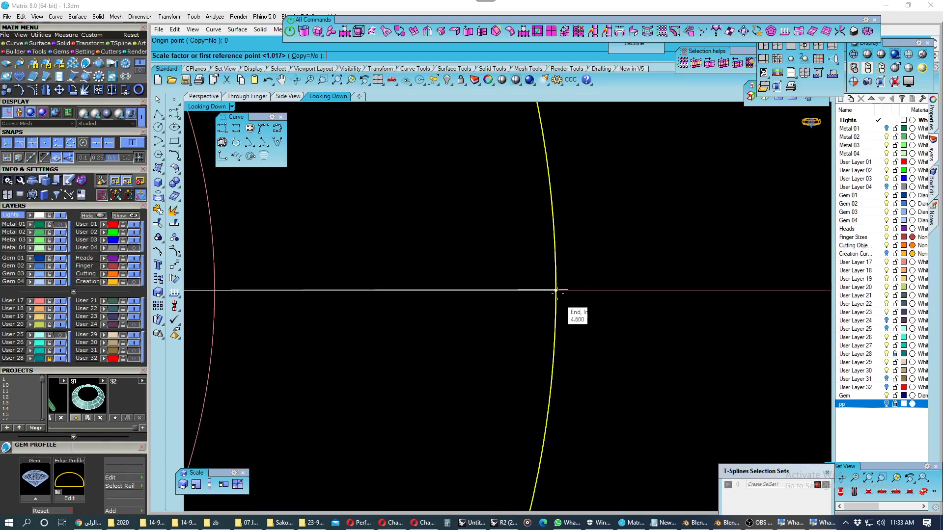
left_click(557, 291)
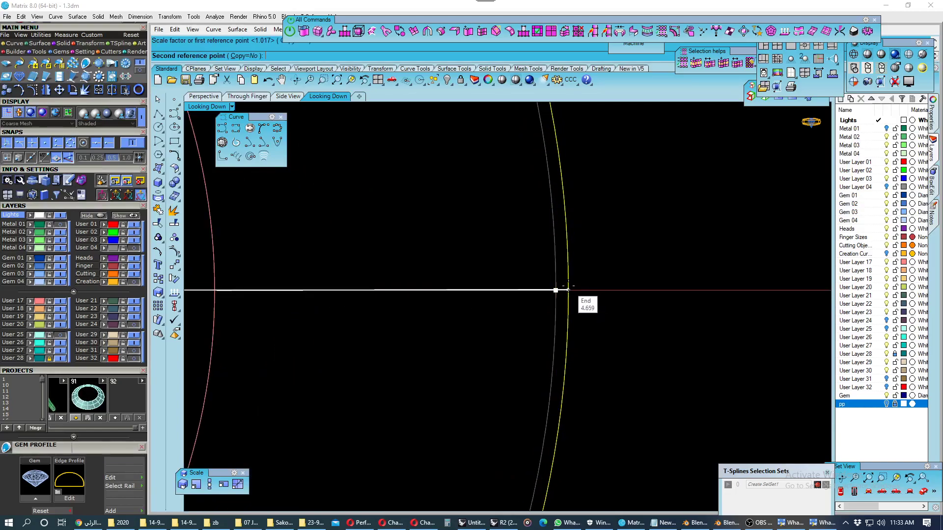
left_click(568, 290)
scroll(575, 334, "down", 2)
scroll(585, 347, "down", 2)
scroll(537, 332, "down", 1)
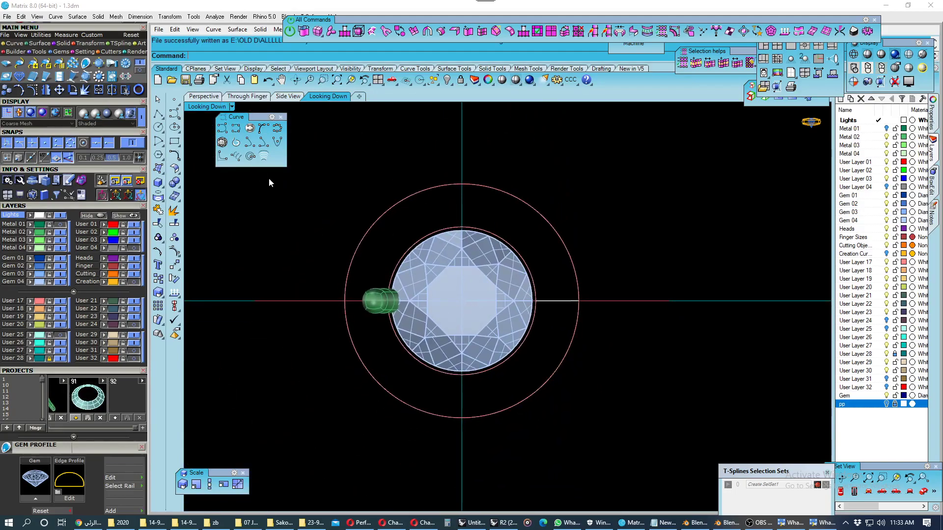
- Delete the old flat ring surface in the Perspective view
left_click(220, 102)
mouse_move(374, 263)
right_mouse_down()
mouse_move(513, 317)
mouse_move(483, 323)
right_mouse_up()
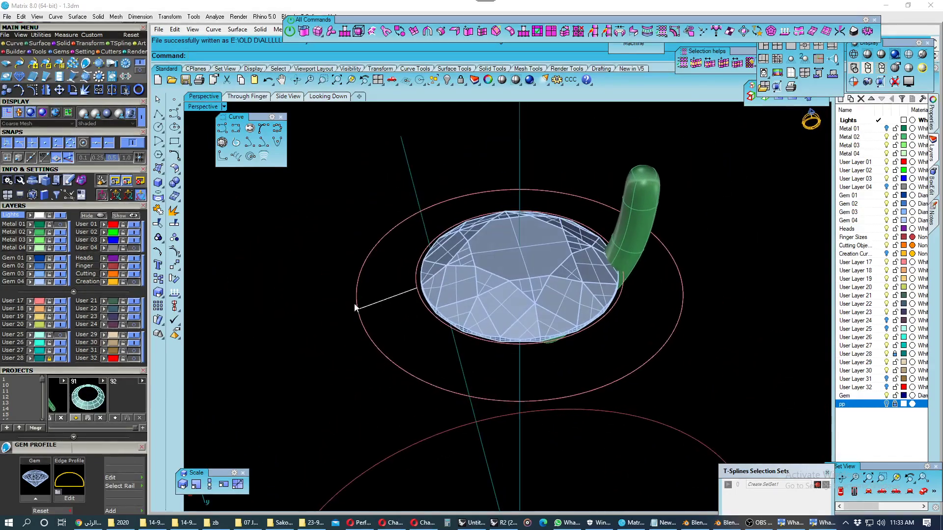
left_click(155, 96)
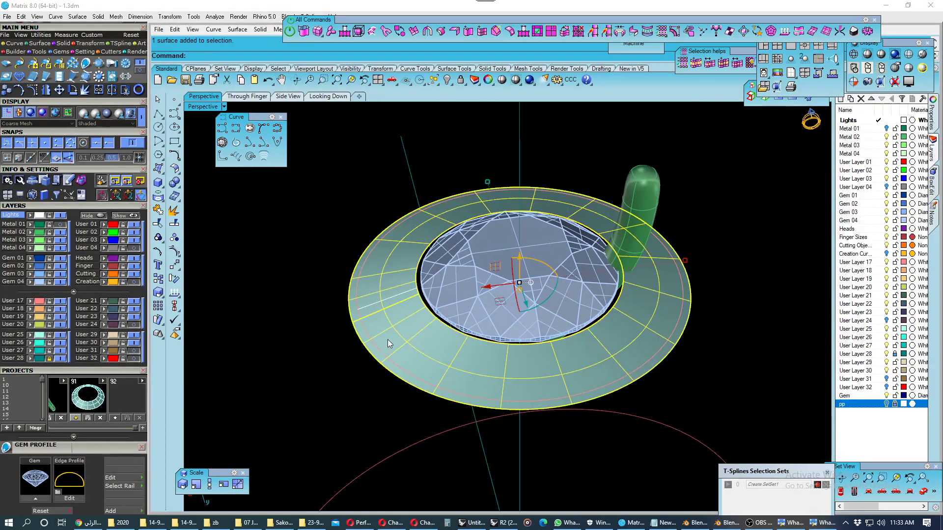
key("Delete")
- Create a closed two-rail sweep surface between the inner and outer circles
left_click(417, 299)
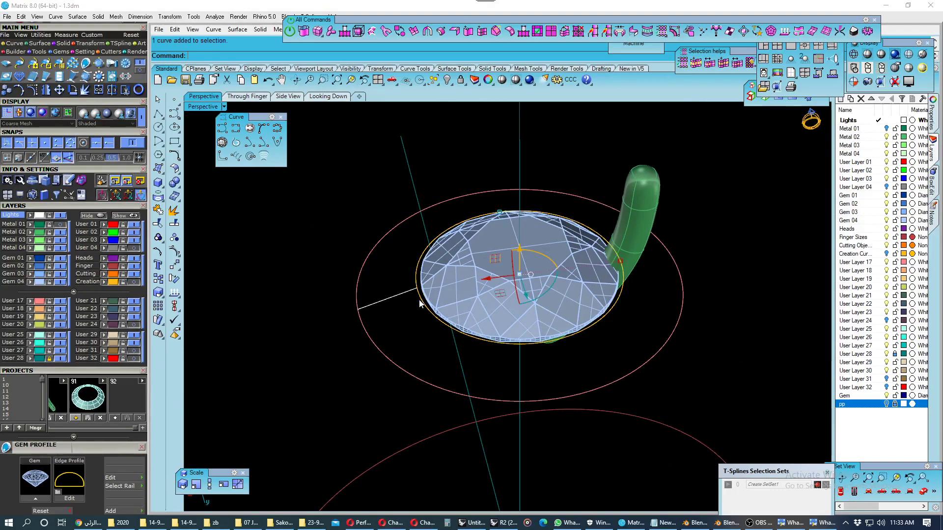
left_click(362, 326, "shift")
left_click(159, 169)
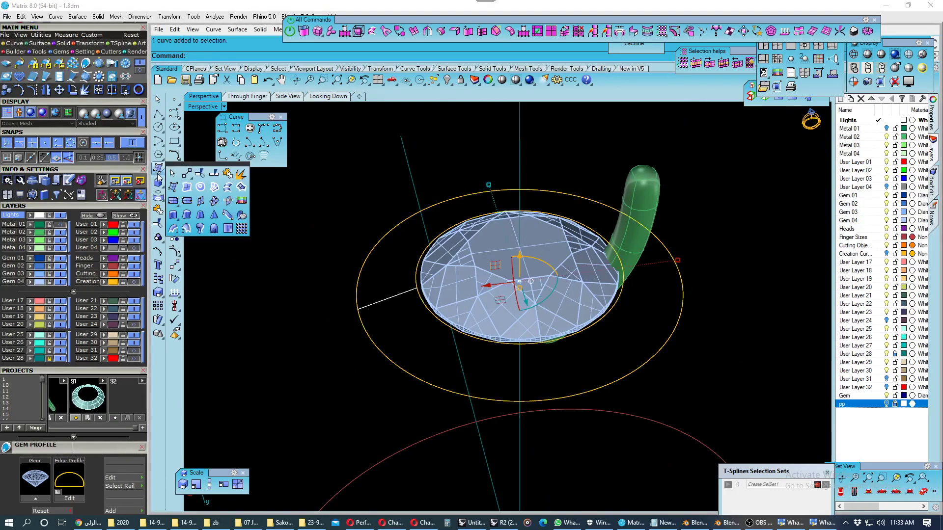
left_click(187, 228)
key("Return")
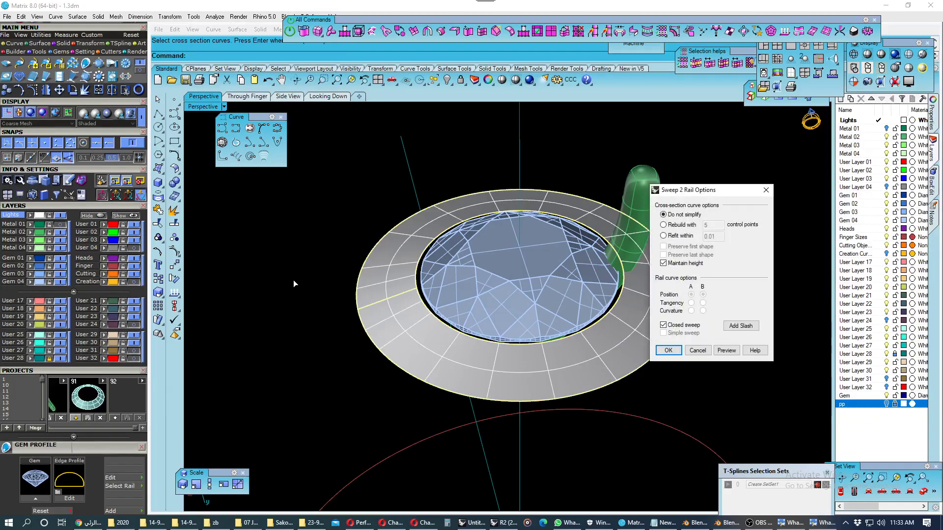
key("Return")
- Move the new swept ring onto the Metal 03 layer and view it from above
mouse_move(320, 270)
right_mouse_down()
mouse_move(353, 265)
mouse_move(358, 331)
right_mouse_up()
left_click(384, 270)
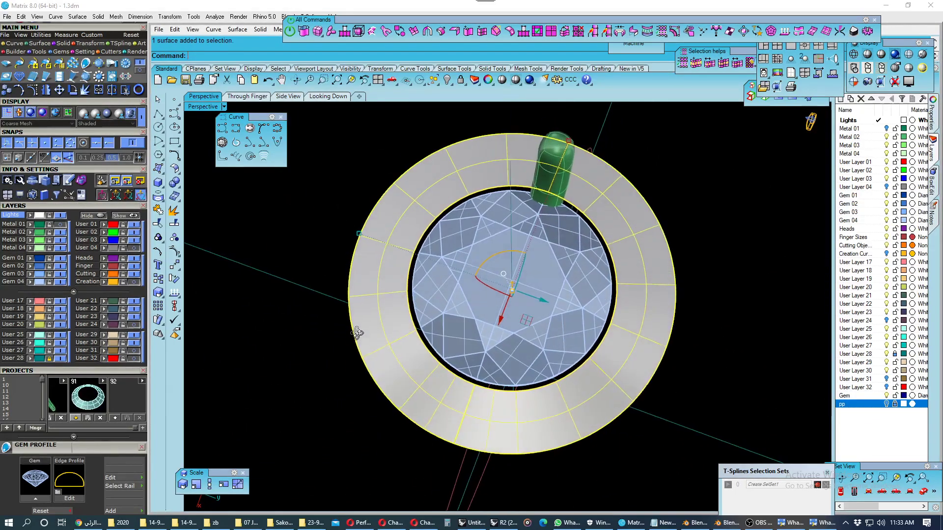
left_click(33, 238)
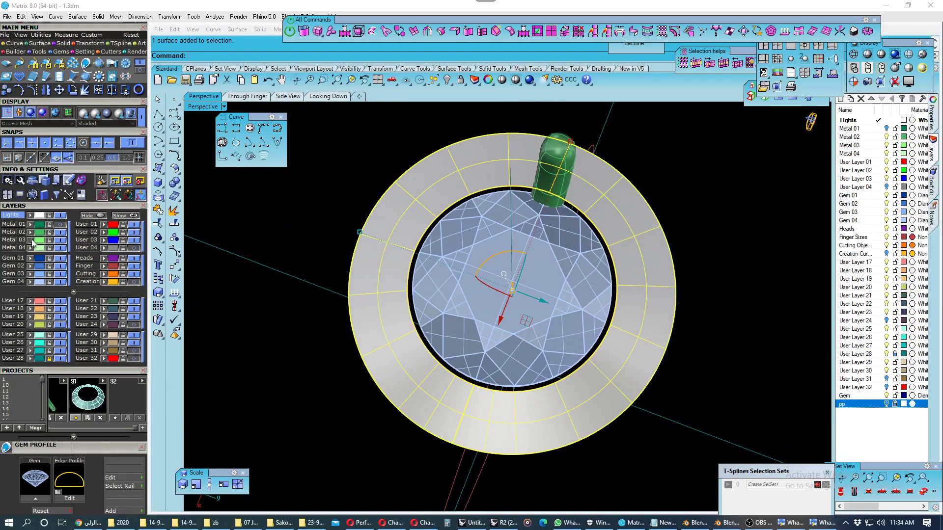
left_click(324, 96)
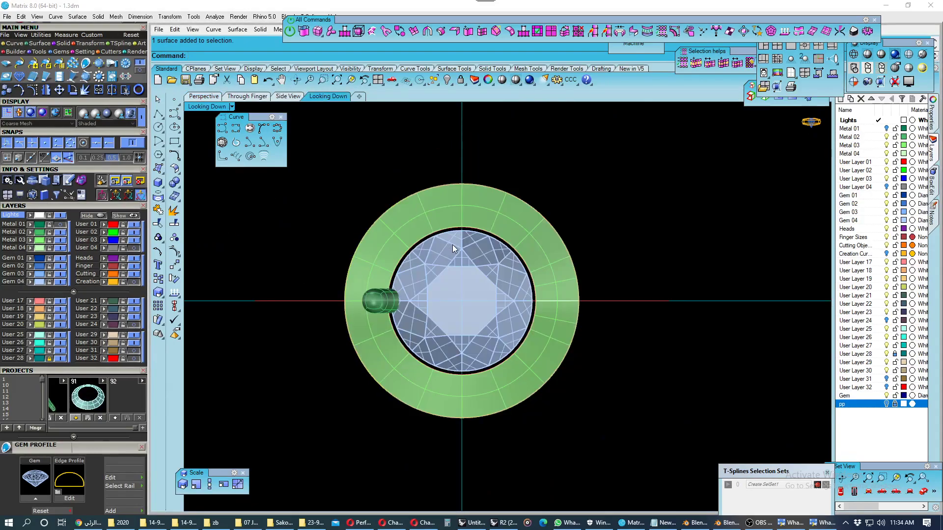
- Measure the ring's diameter without placing a dimension, and save the file
left_click(571, 79)
left_click(474, 168)
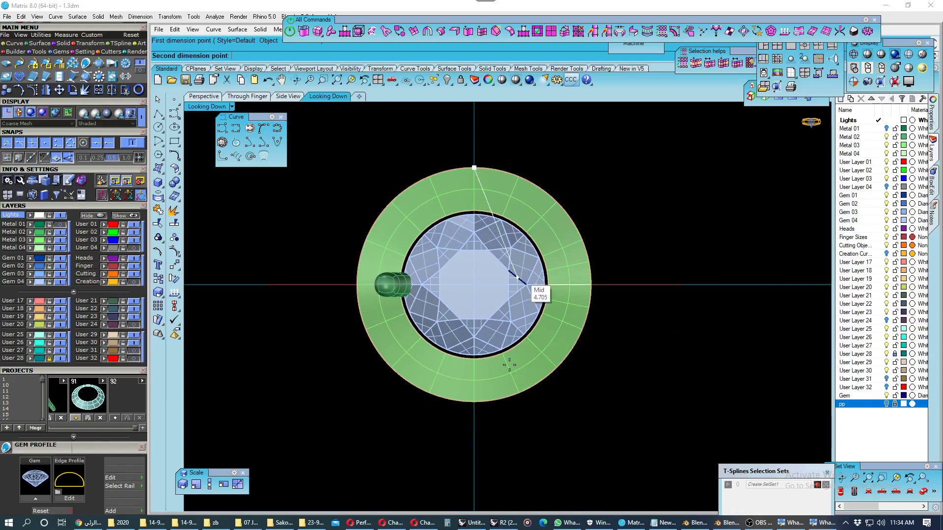
left_click(474, 401)
key("Escape")
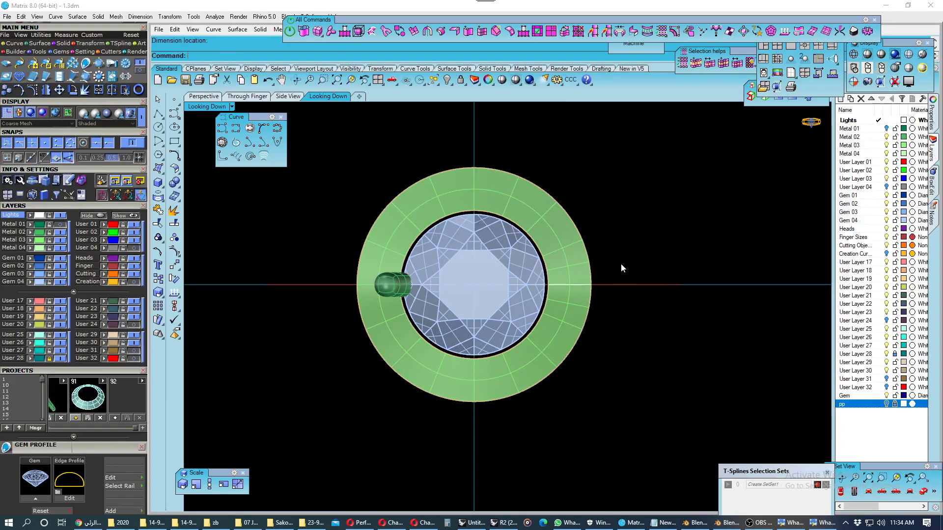
key("ctrl+s")
- Select the prong together with its curve and group them
left_click_drag(306, 214, 452, 358)
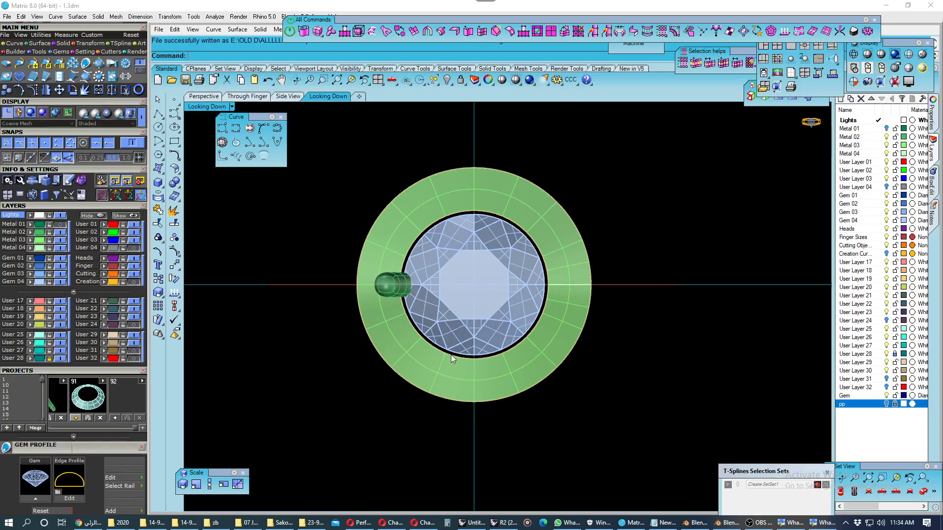
left_click(238, 98)
scroll(425, 323, "down", 2)
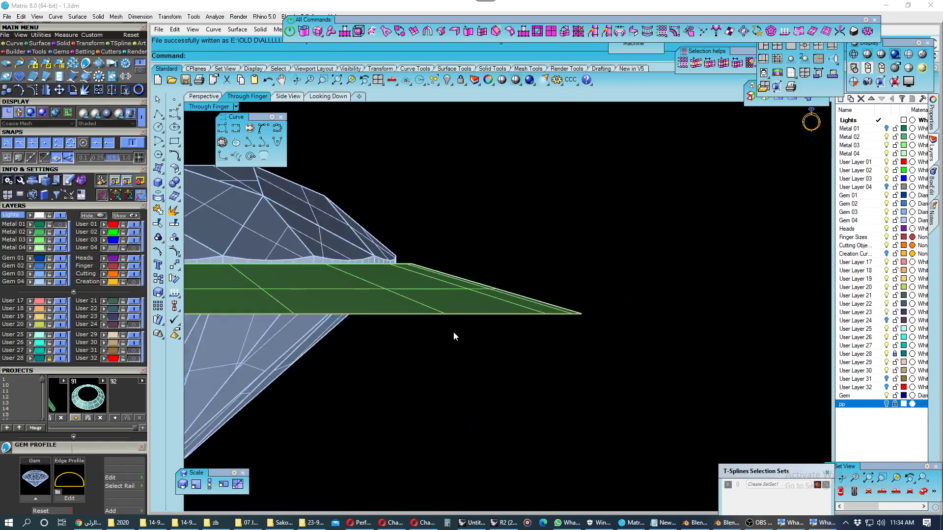
scroll(392, 362, "down", 3)
left_click_drag(338, 193, 470, 385)
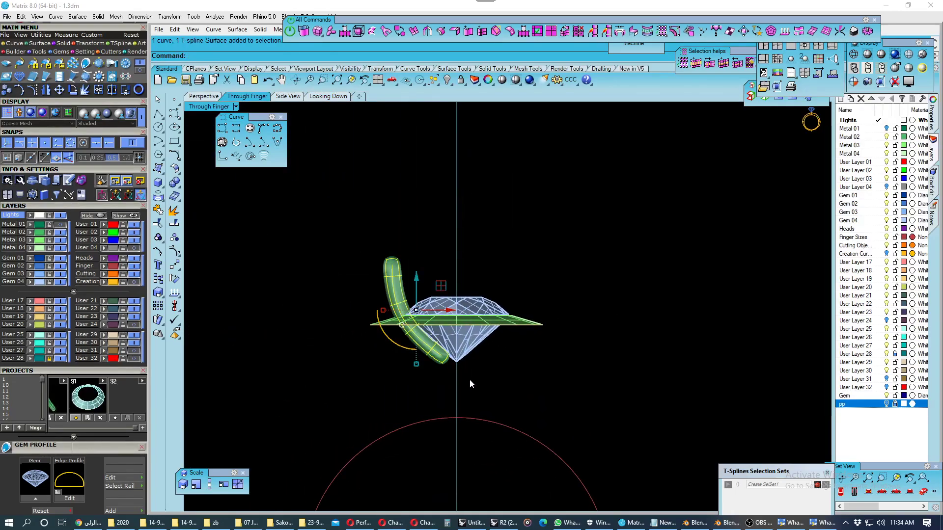
left_click(314, 97)
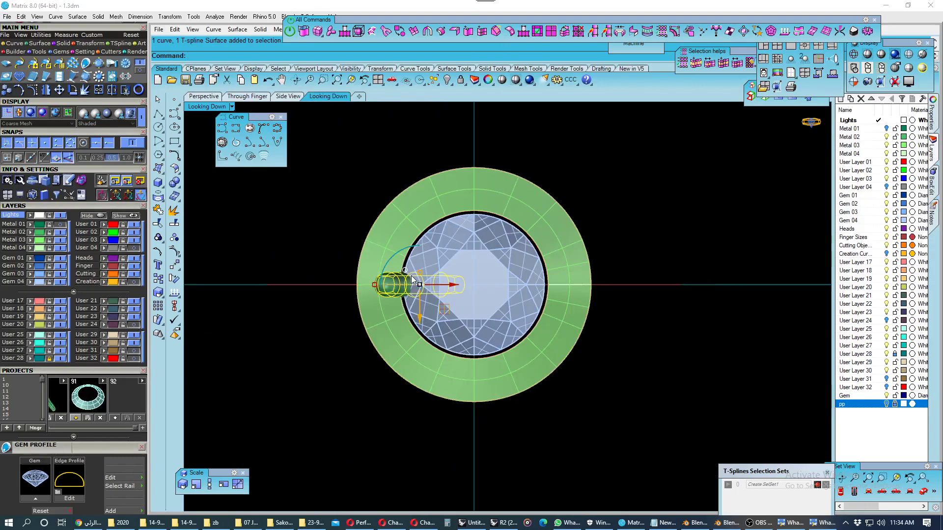
key("ctrl+g")
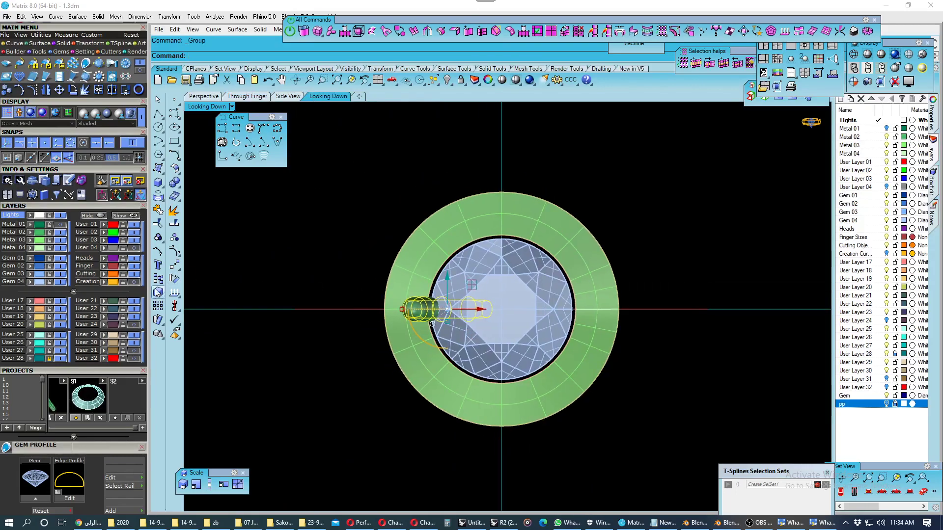
- Rotate the prong about 45° up-left around the gem centre; a polar array attempt is cancelled
left_click(158, 292)
left_click(502, 310)
scroll(411, 312, "down", 2)
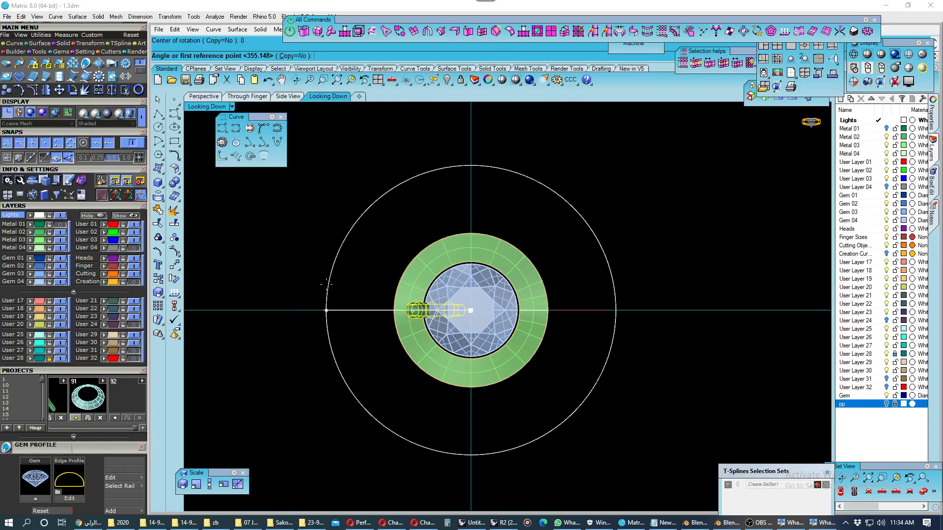
left_click(326, 310)
left_click(340, 215)
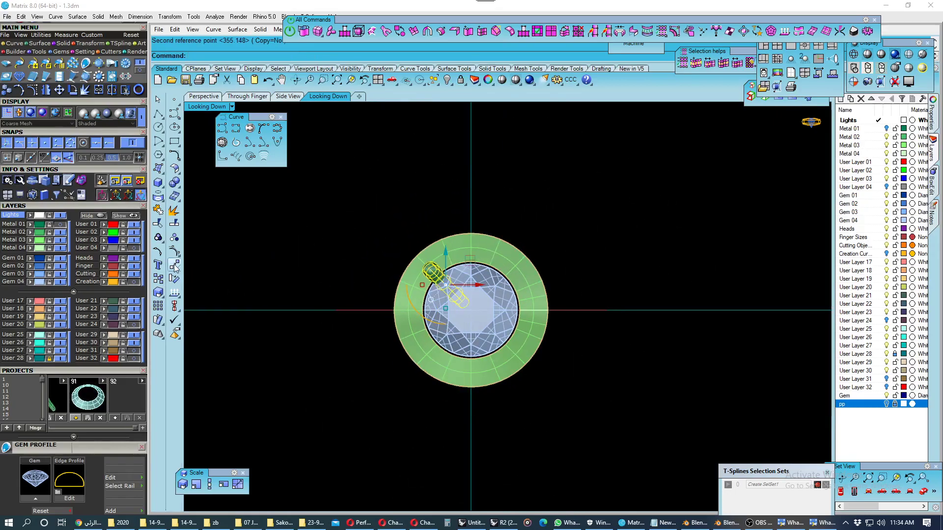
left_click(157, 306)
left_click(208, 304)
left_click(304, 349)
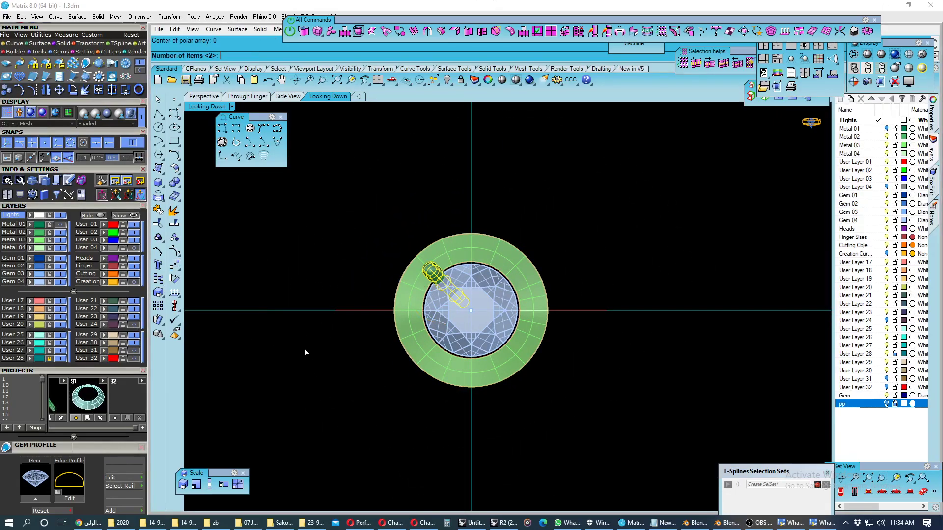
key("Escape")
- Mirror the prong across the gem centre to the upper right
left_click(174, 278)
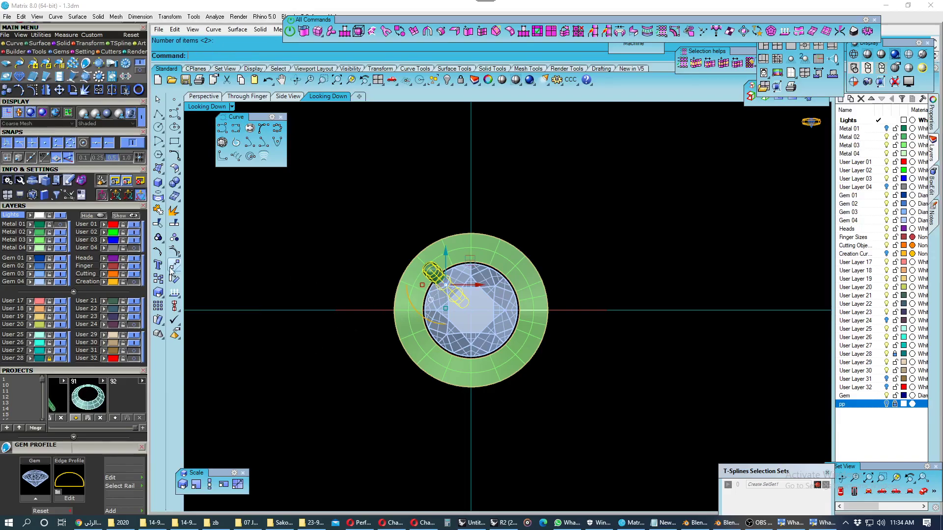
left_click(254, 273)
left_click(470, 311)
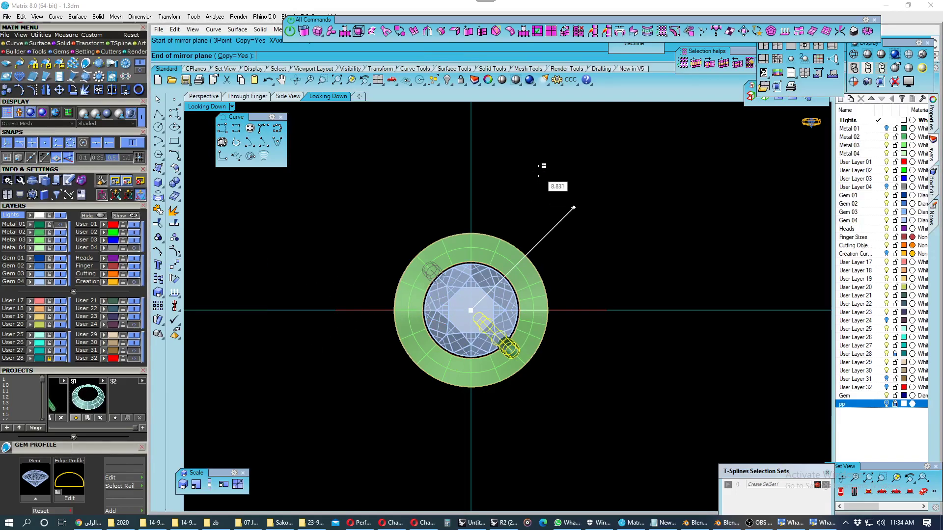
left_click(518, 144)
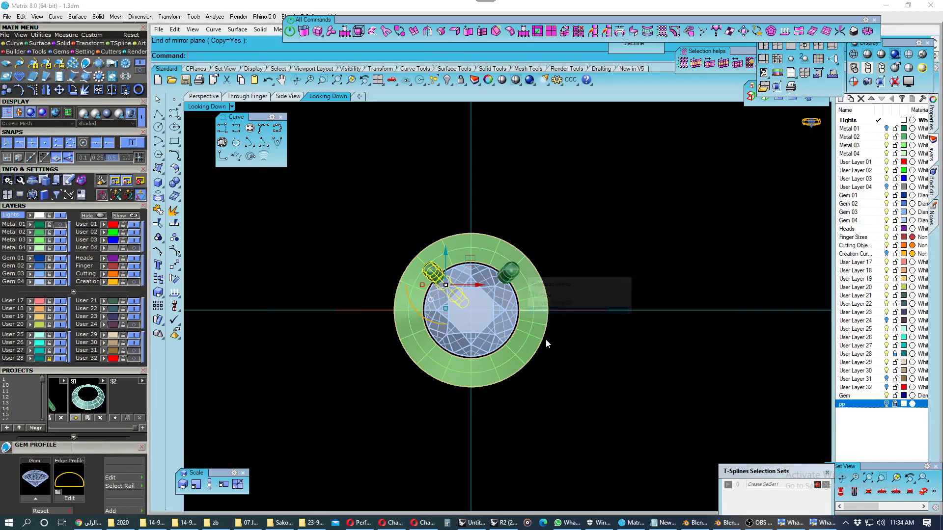
key("Escape")
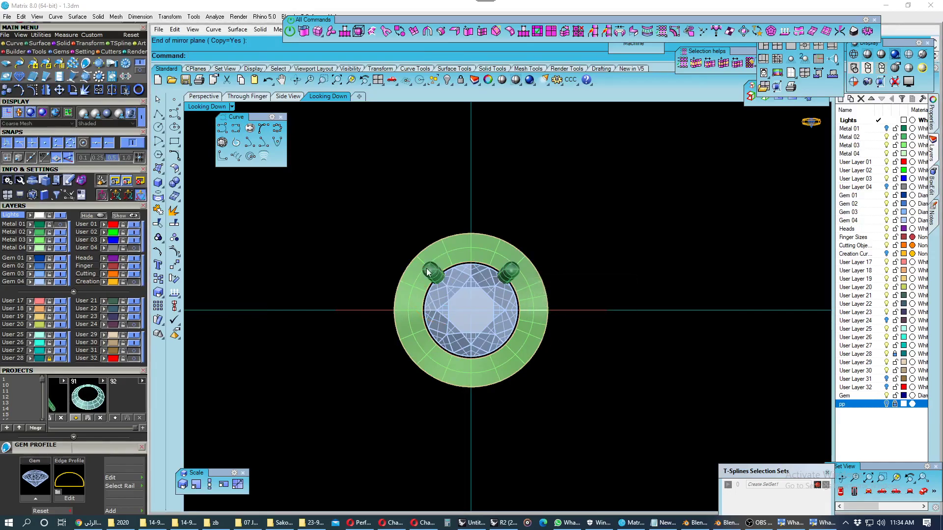
- Select both upper prongs from among the overlapping objects
left_click(427, 268)
left_click(487, 304)
scroll(503, 288, "up", 3)
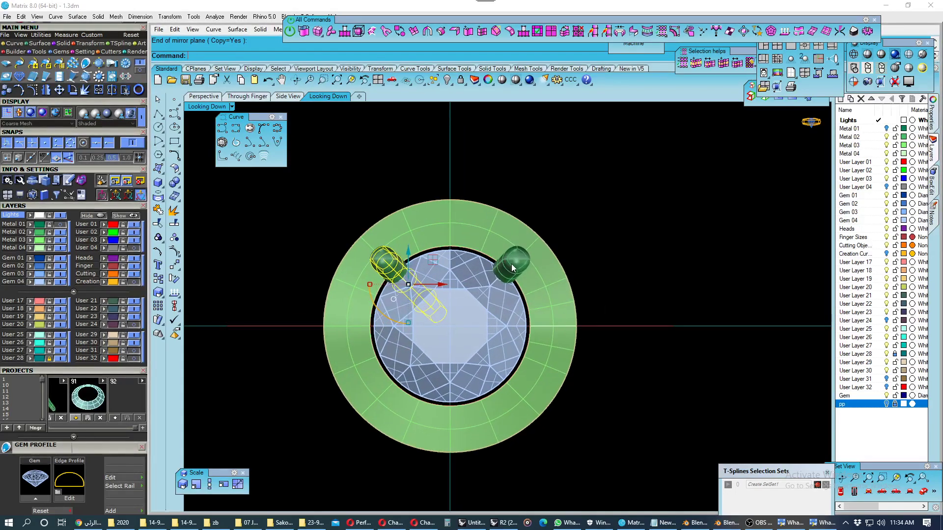
left_click(511, 264)
left_click(545, 298)
scroll(440, 308, "down", 3)
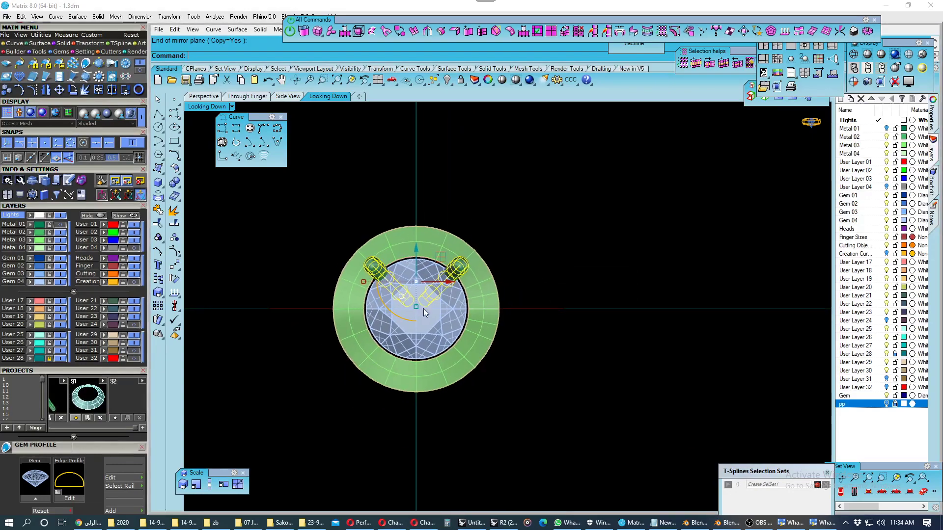
- Mirror both prongs to the lower half around the gem centre and save the file
left_click(174, 265)
left_click(263, 276)
left_click(416, 309)
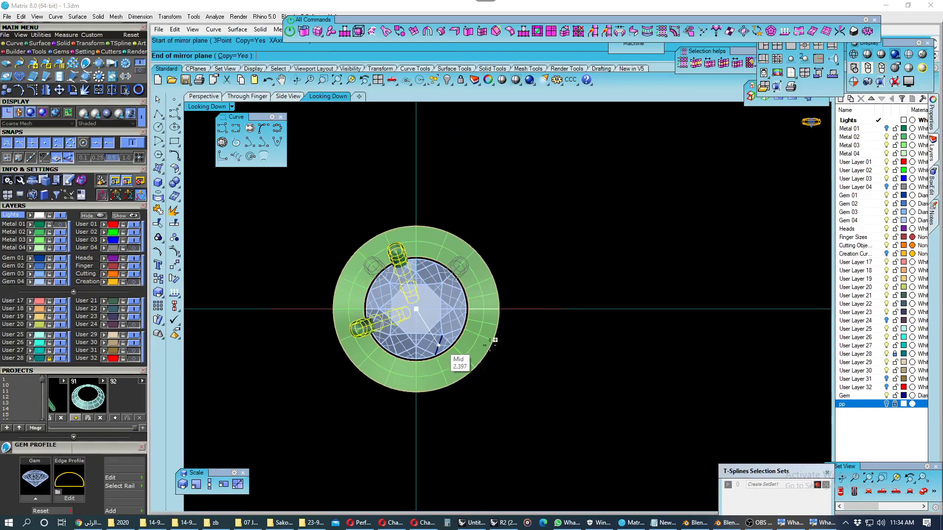
left_click(591, 309)
left_click(592, 352)
right_click_drag(591, 352, 627, 355)
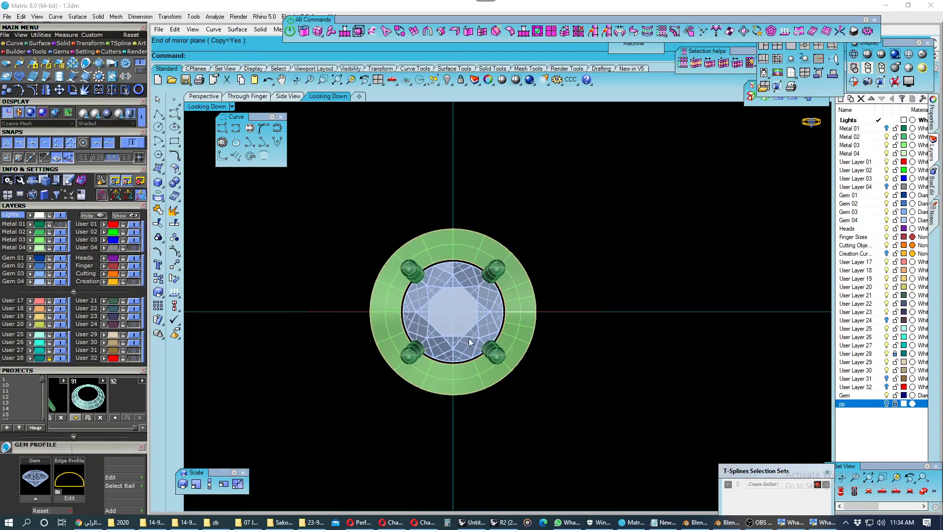
key("ctrl+s")
left_click(210, 97)
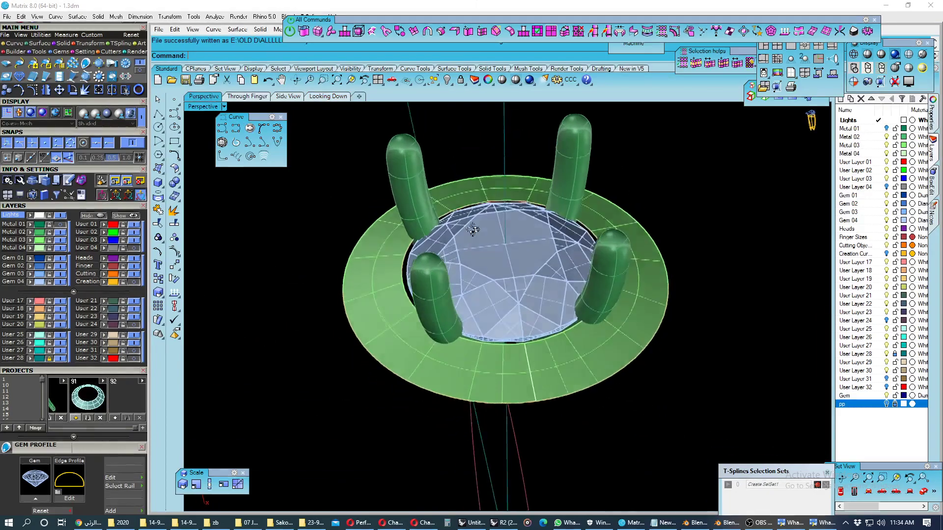
- Show the setting edge-on in the Through Finger view
right_click_drag(473, 229, 456, 189)
left_click(247, 96)
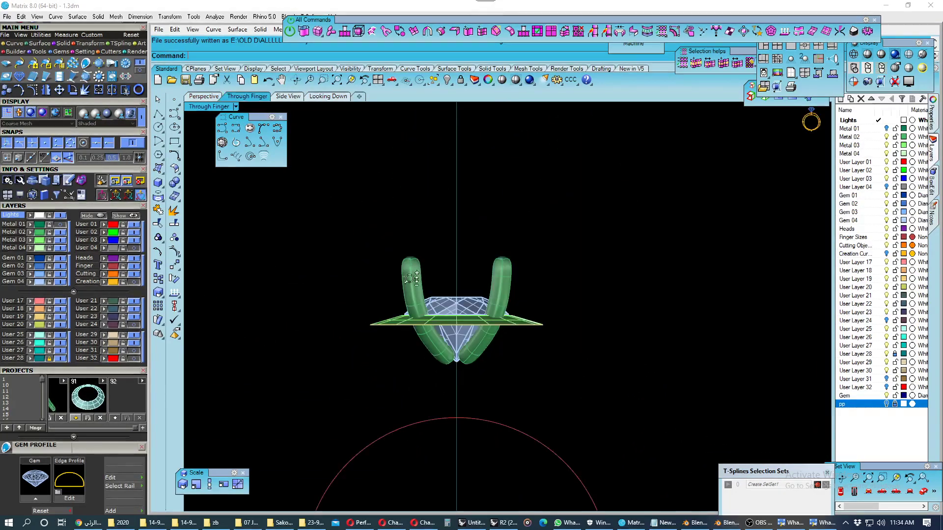
scroll(409, 278, "up", 10)
- Measure across the left prong with an aligned dimension, reading about 1.01
left_click(570, 79)
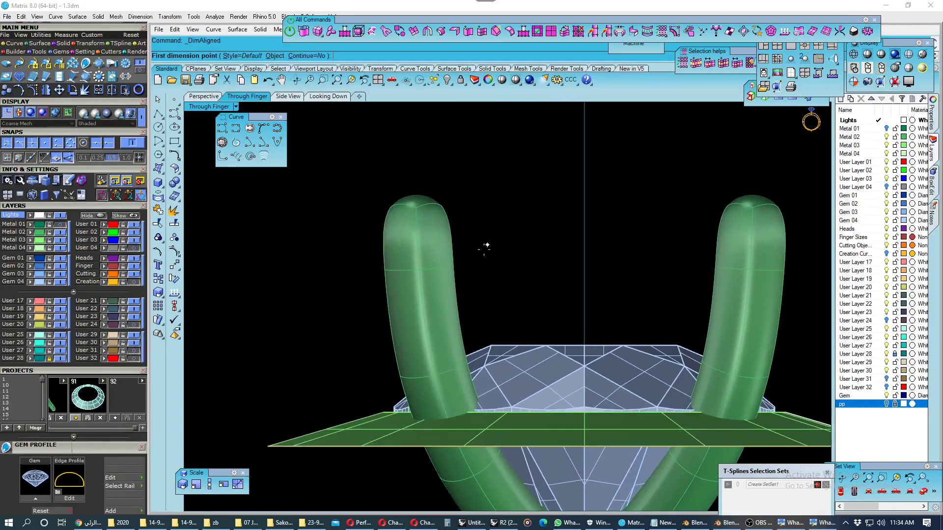
left_click(392, 268)
left_click(454, 267)
scroll(397, 301, "down", 2)
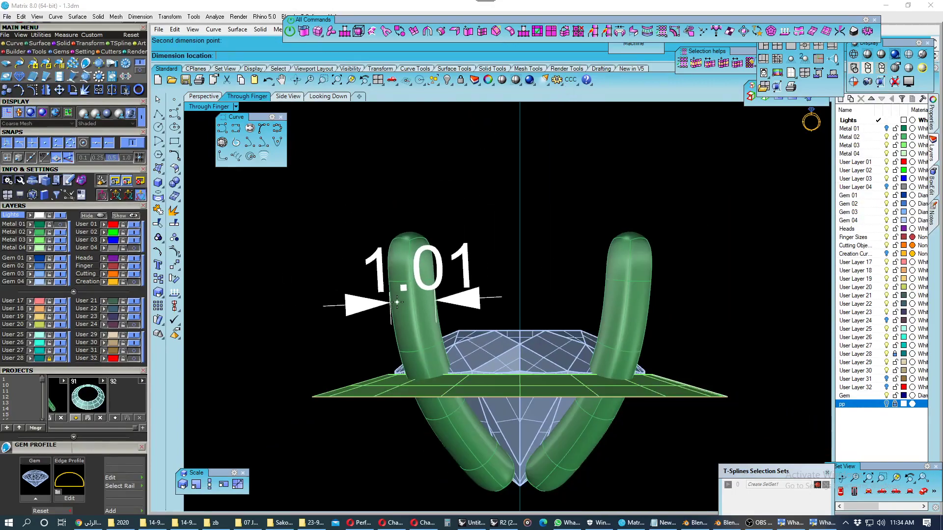
left_click(397, 301)
- Select the diamond to inspect it, then clear the selection
scroll(431, 323, "down", 2)
scroll(463, 292, "down", 2)
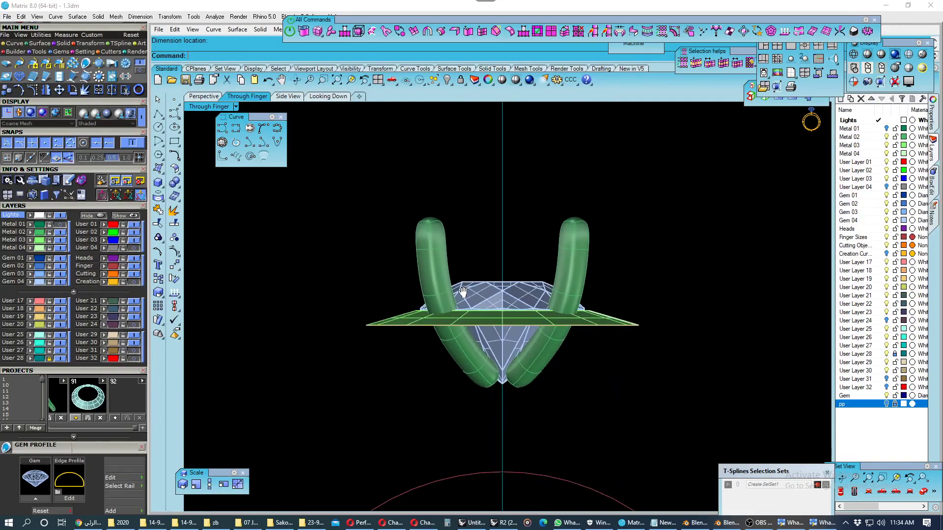
scroll(463, 292, "up", 1)
left_click(485, 297)
scroll(468, 311, "up", 2)
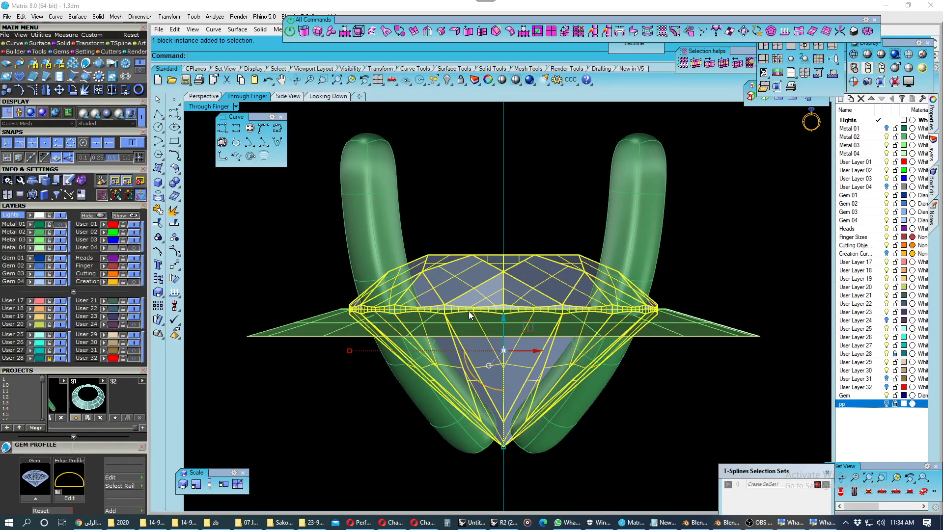
scroll(469, 315, "down", 2)
scroll(469, 314, "down", 1)
left_click(333, 367)
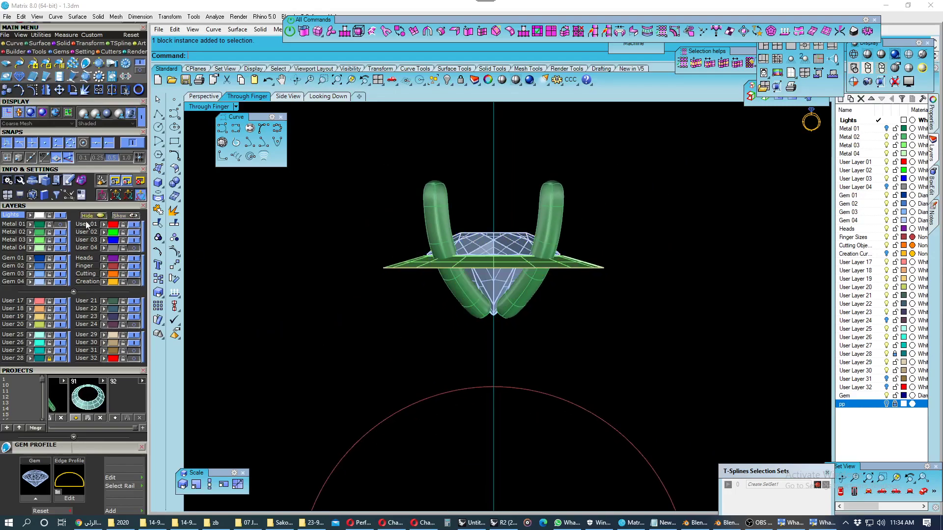
- Show the Metal 01 shank layer and bring up the line drawing commands
left_click(60, 225)
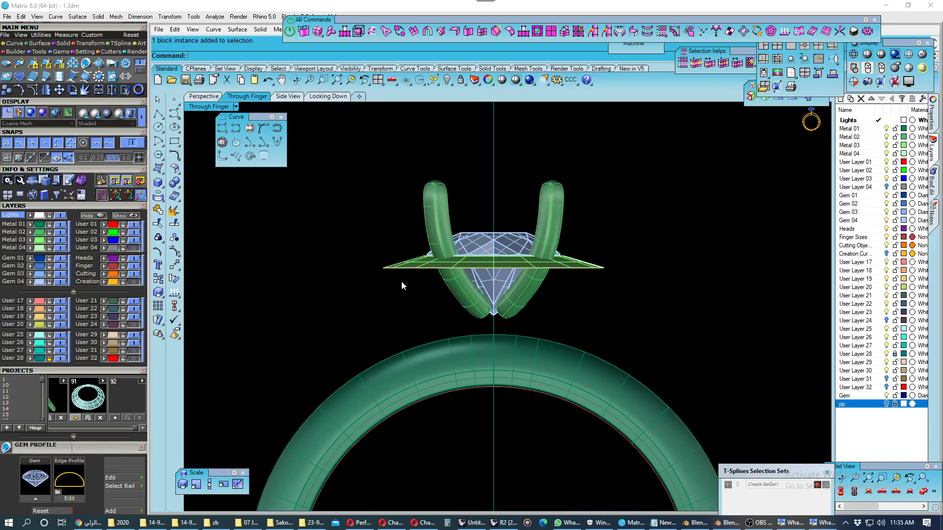
scroll(402, 284, "down", 1)
scroll(403, 272, "up", 2)
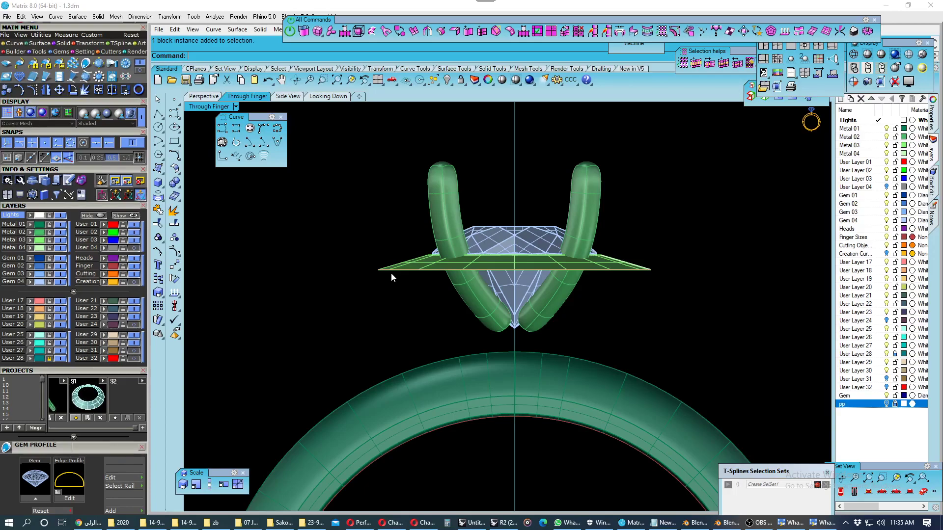
scroll(391, 273, "up", 2)
left_click(158, 114)
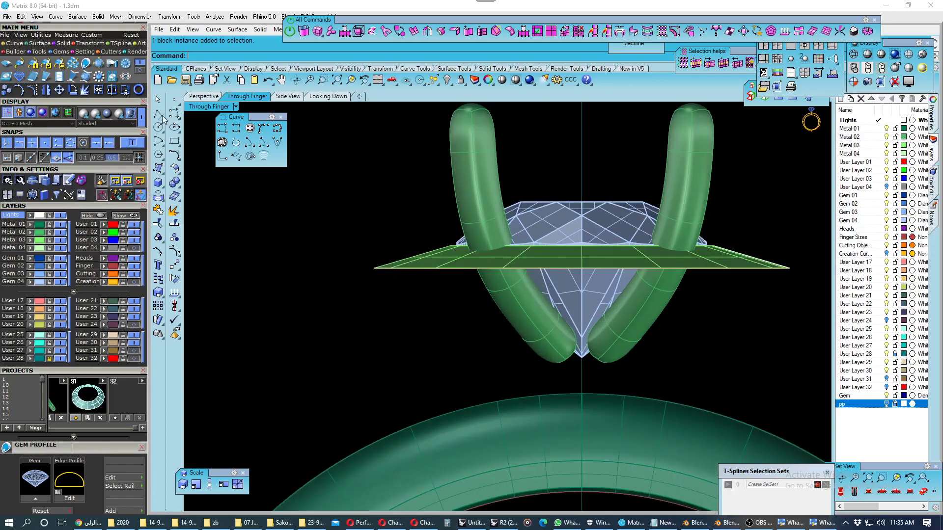
left_click_drag(196, 115, 222, 183)
- Draw a 0.5-long vertical line down from the disc's left edge
left_click(197, 197)
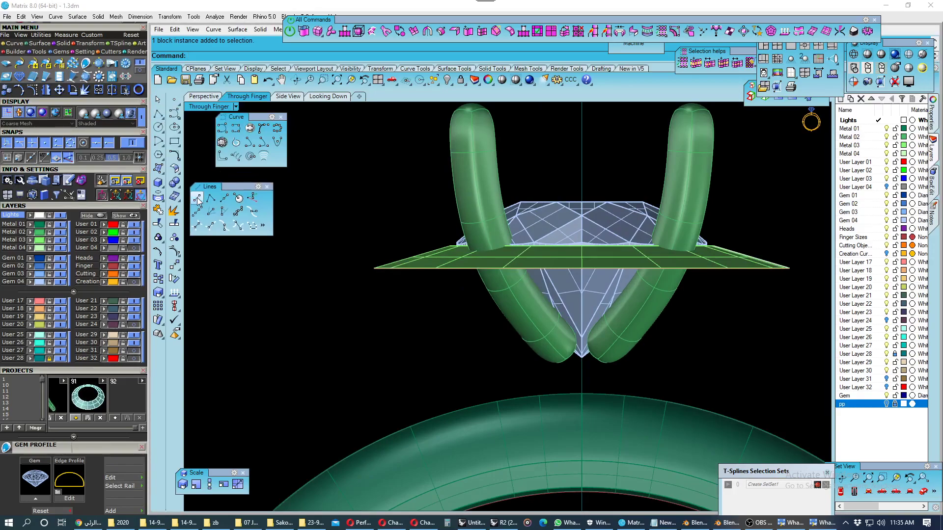
left_click(368, 273)
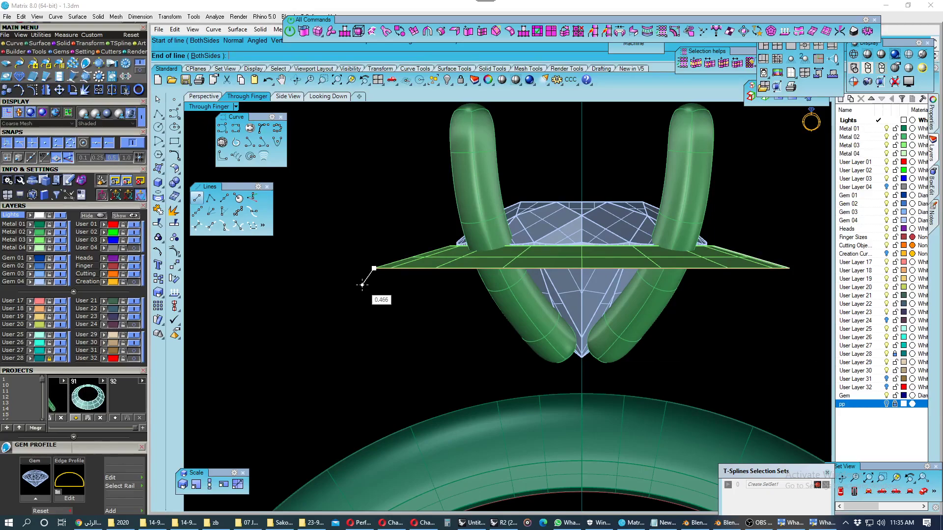
type(".3")
key("Return")
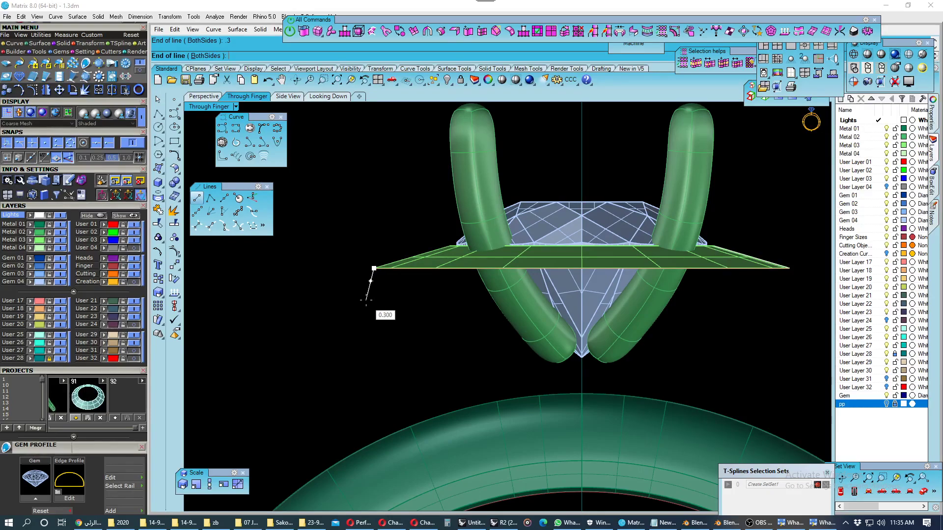
type("5")
key("Return")
left_click(365, 304)
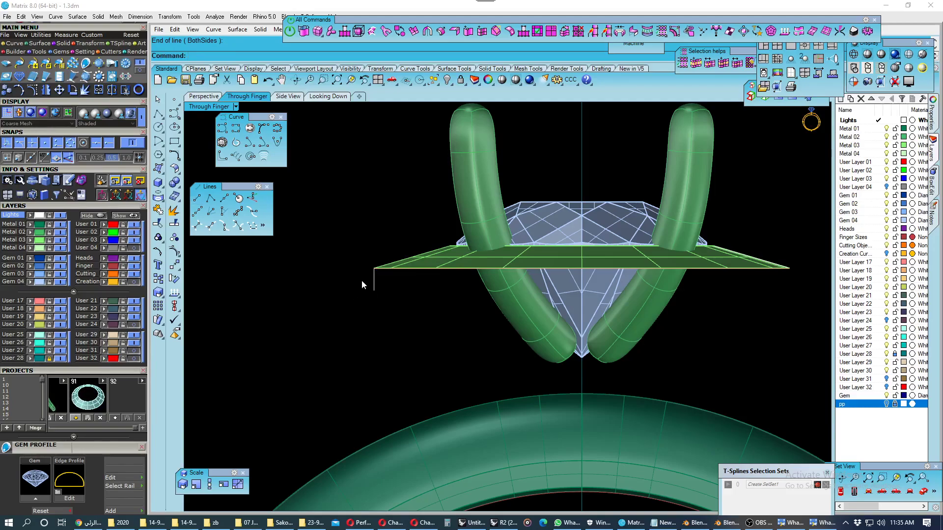
- Draw a horizontal line centred on the vertical line's bottom end
left_click(224, 198)
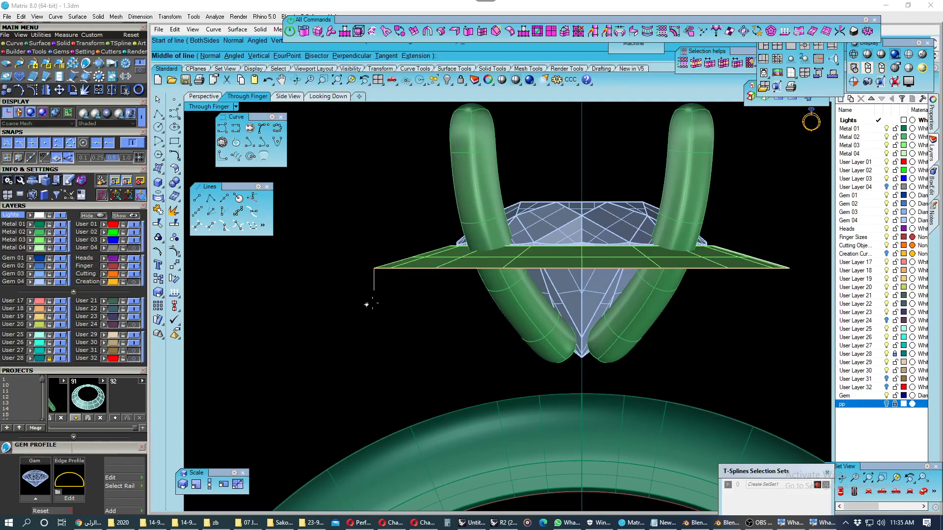
left_click(374, 289)
scroll(395, 308, "down", 1)
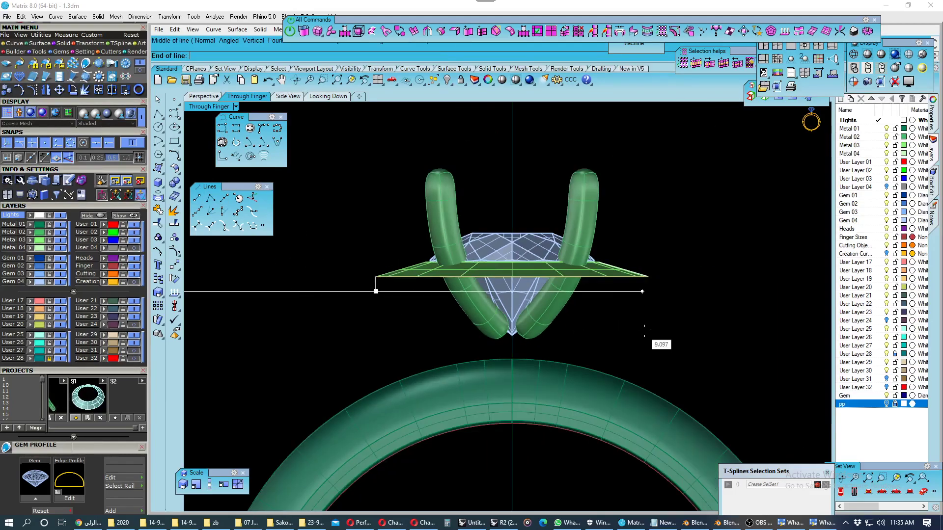
left_click(614, 324)
scroll(430, 261, "up", 2)
scroll(429, 261, "up", 1)
scroll(426, 266, "up", 2)
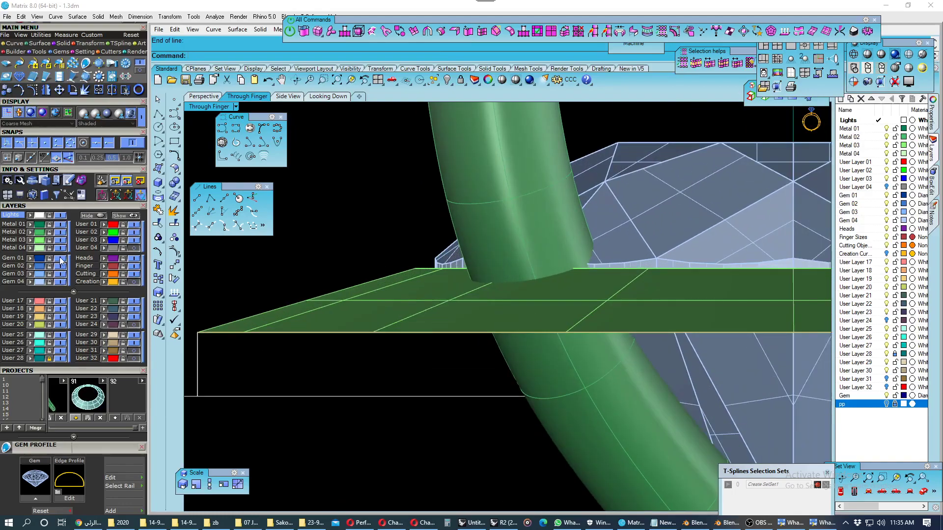
- Hide the Metal 03 disc layer and start a line at the gem's girdle edge
left_click(61, 240)
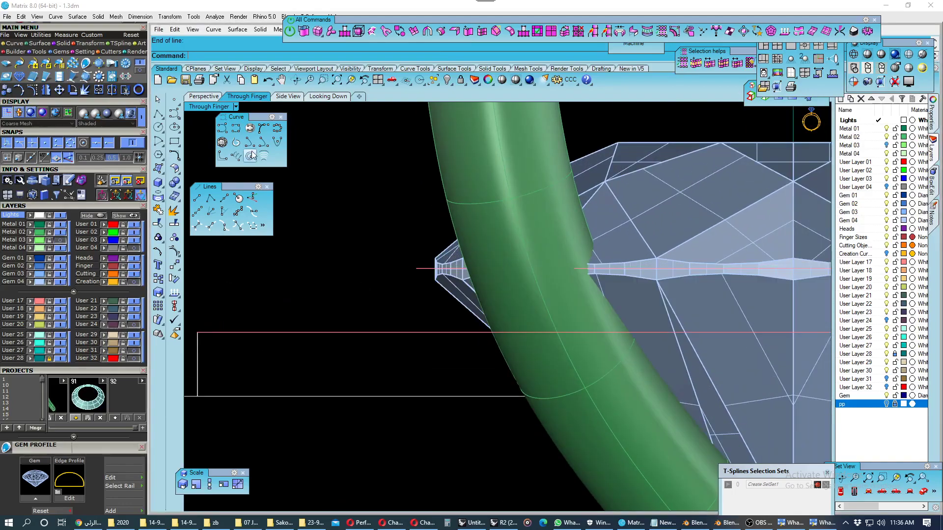
left_click(197, 198)
left_click(416, 269)
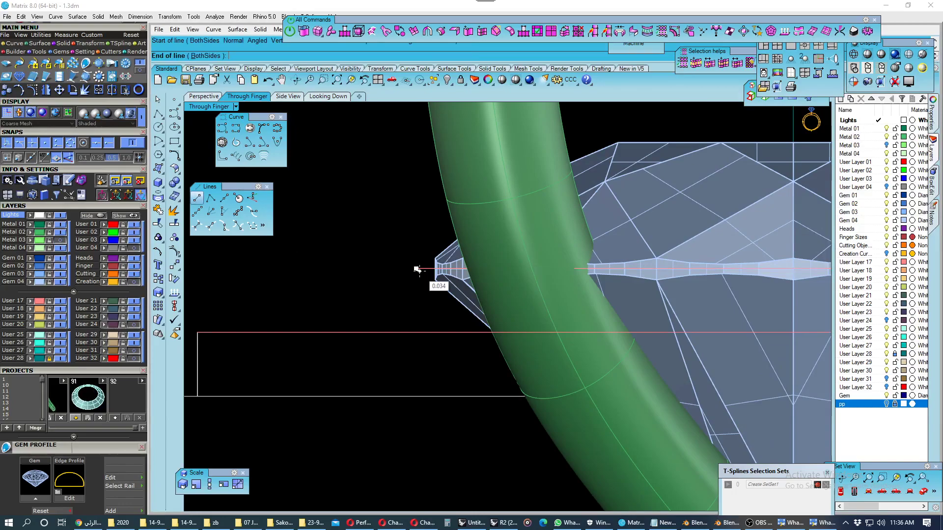
scroll(416, 269, "down", 3)
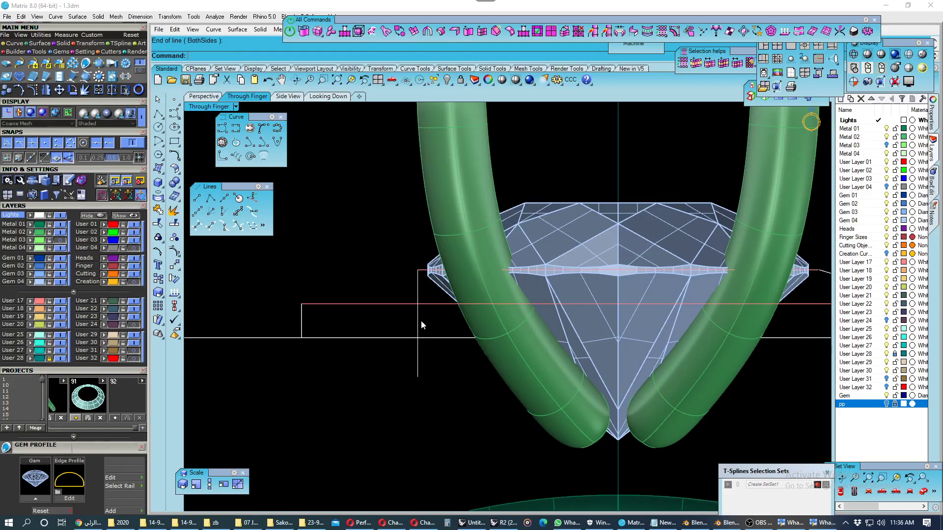
scroll(423, 322, "down", 3)
- Re-centre on the gem and begin the vertical guide line at the girdle's end point
right_click_drag(422, 322, 446, 315)
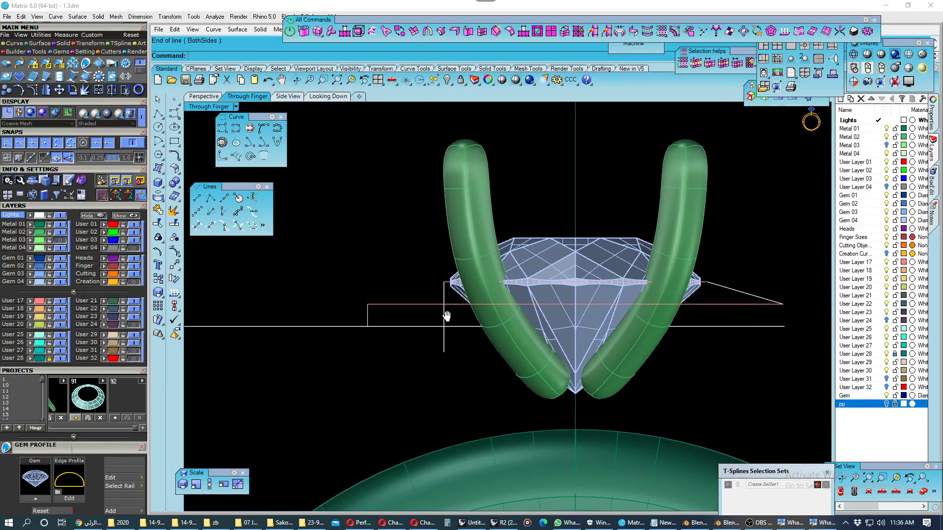
scroll(448, 309, "up", 1)
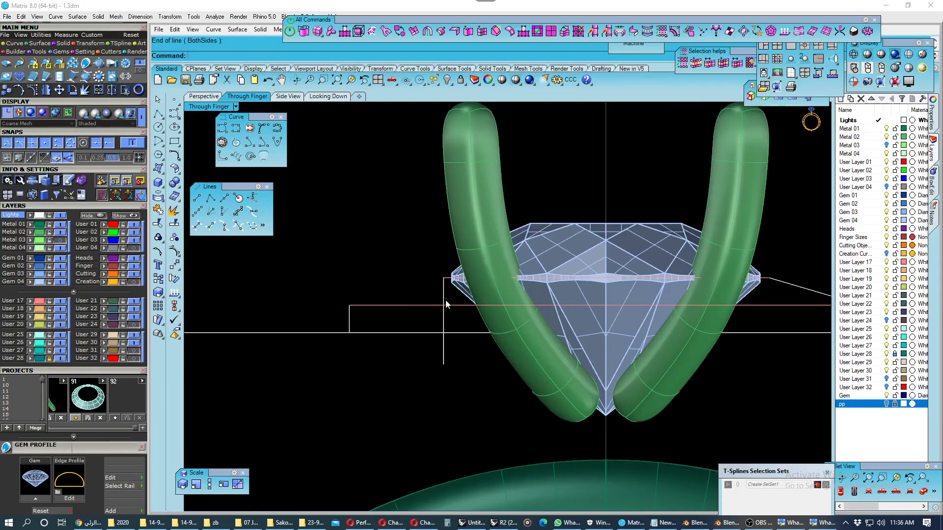
scroll(448, 289, "up", 1)
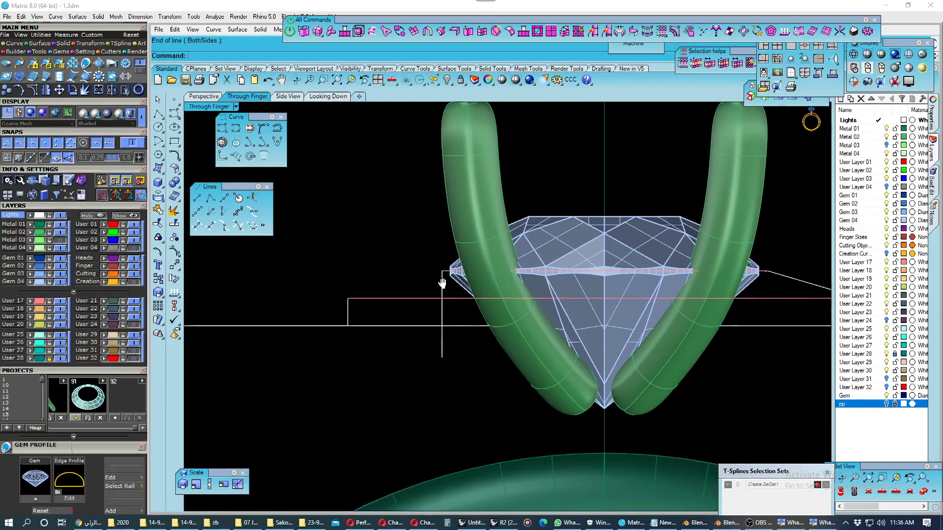
scroll(442, 277, "up", 2)
right_click_drag(440, 276, 416, 253)
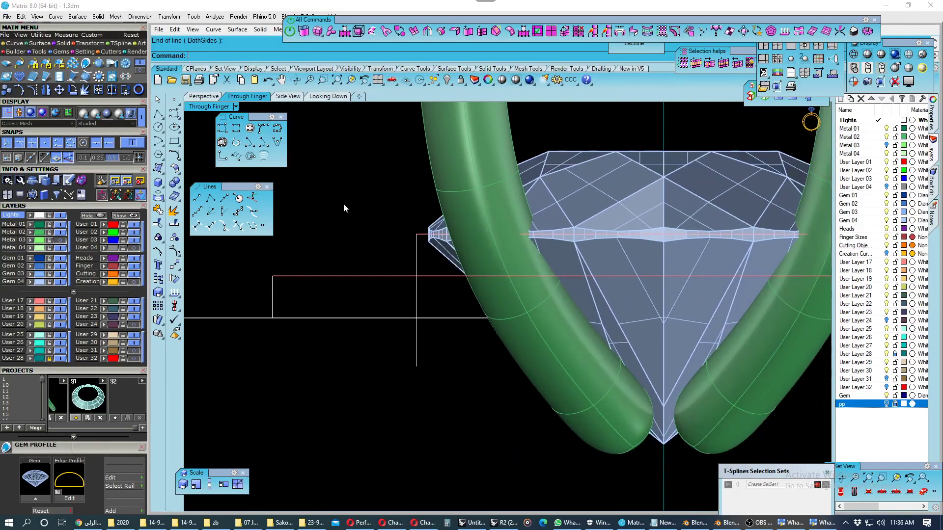
left_click(197, 198)
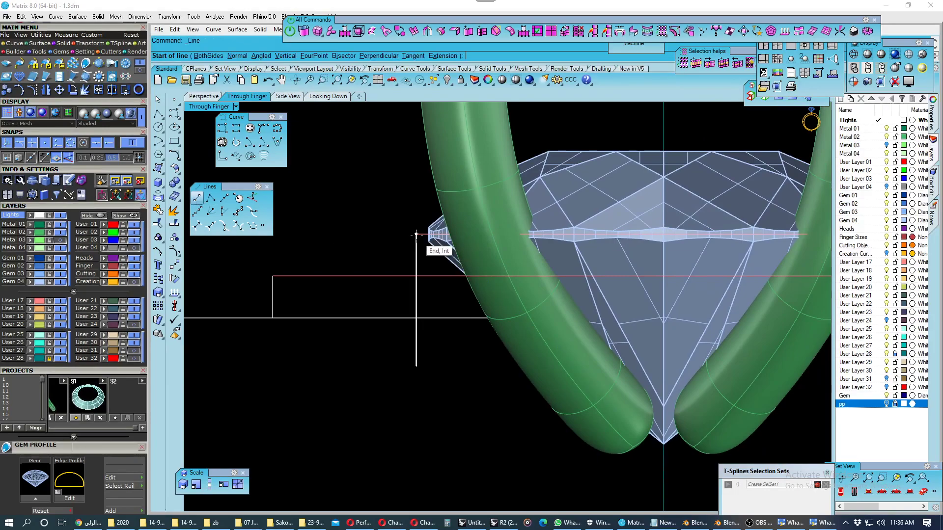
left_click(416, 235)
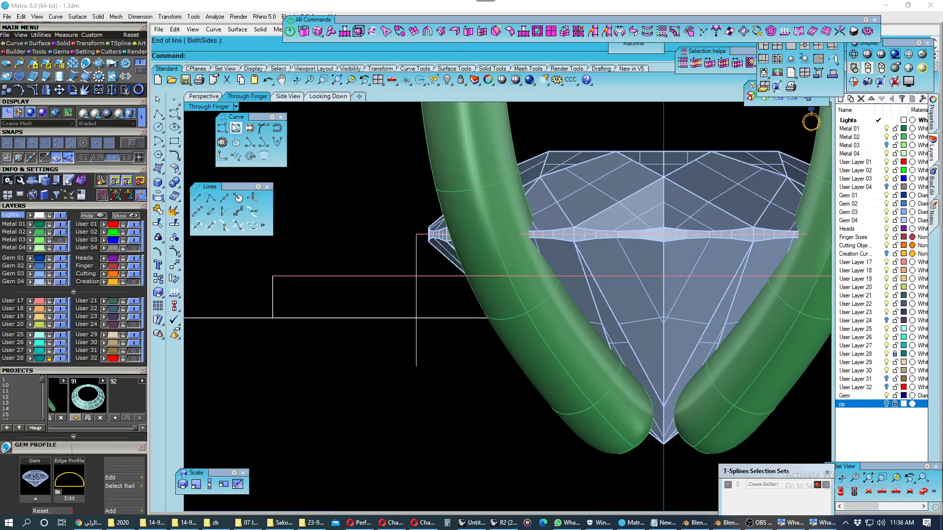
- Draw an interpolated curve from the left girdle tip down the prong's inner side
left_click(175, 156)
scroll(413, 236, "up", 2)
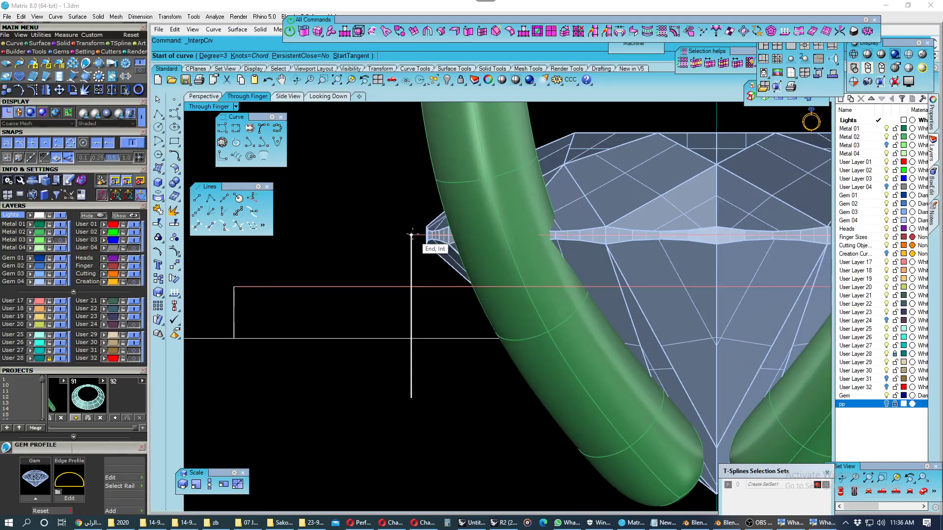
left_click(411, 235)
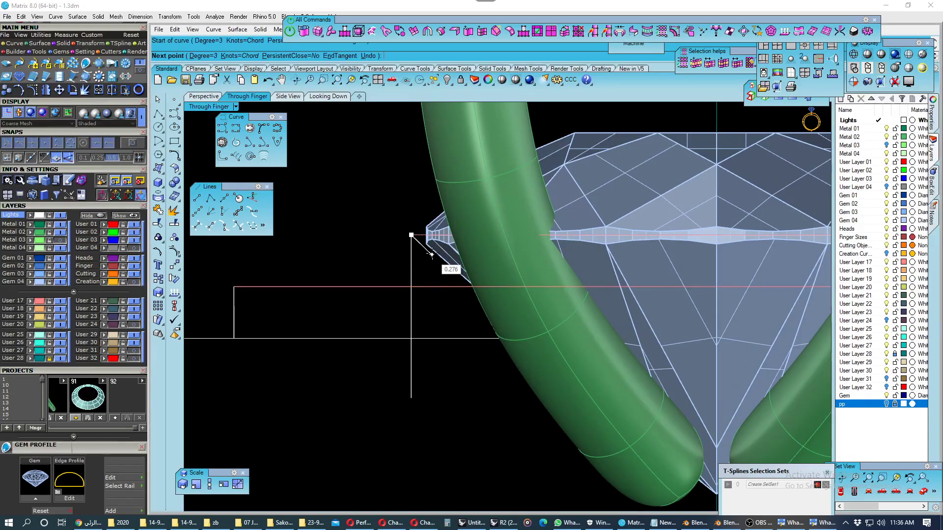
left_click(434, 253)
left_click(465, 280)
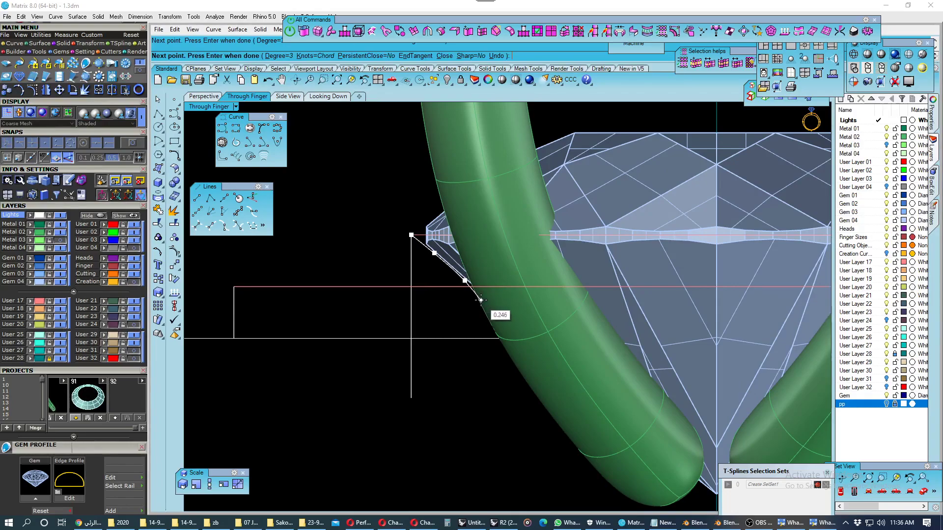
left_click(481, 301)
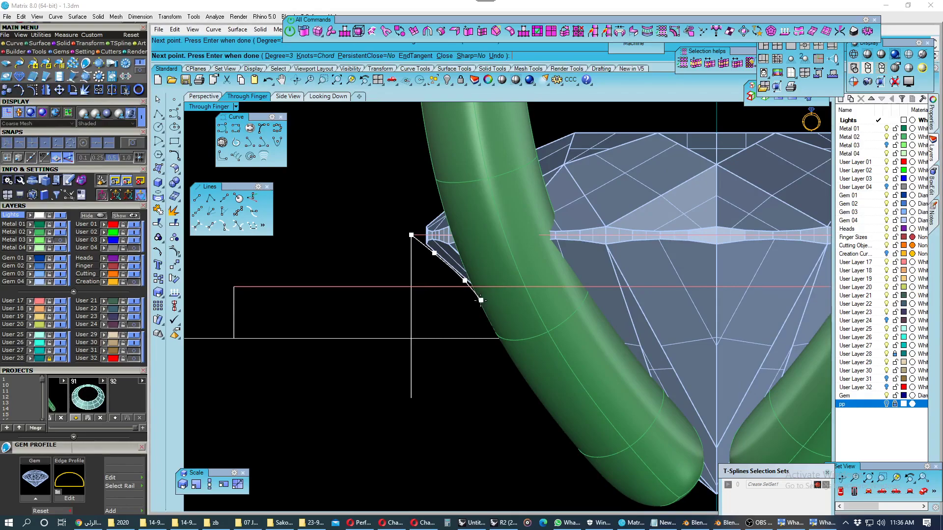
left_click(487, 324)
key("Return")
- Nudge the curve's bottom control point slightly right, then hide its points
scroll(451, 286, "up", 5)
right_click_drag(509, 383, 494, 352, "shift")
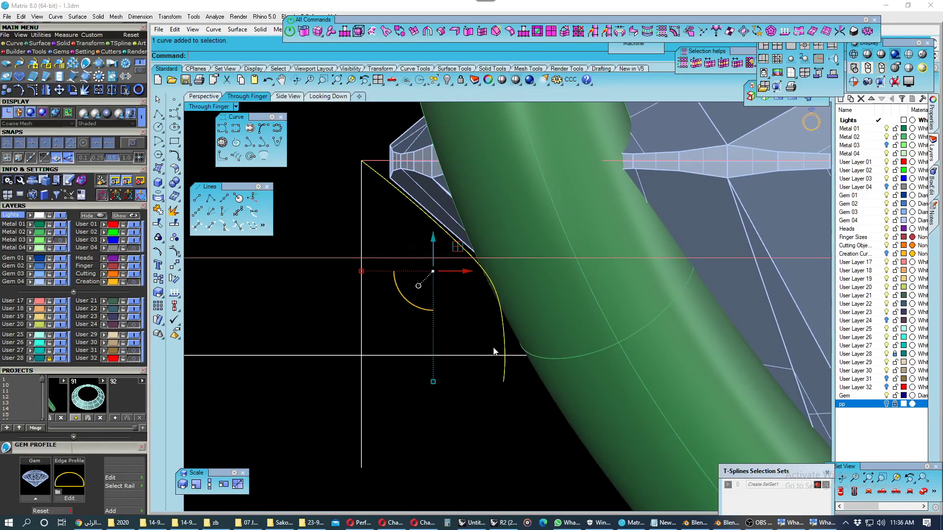
key("F10")
left_click(504, 381)
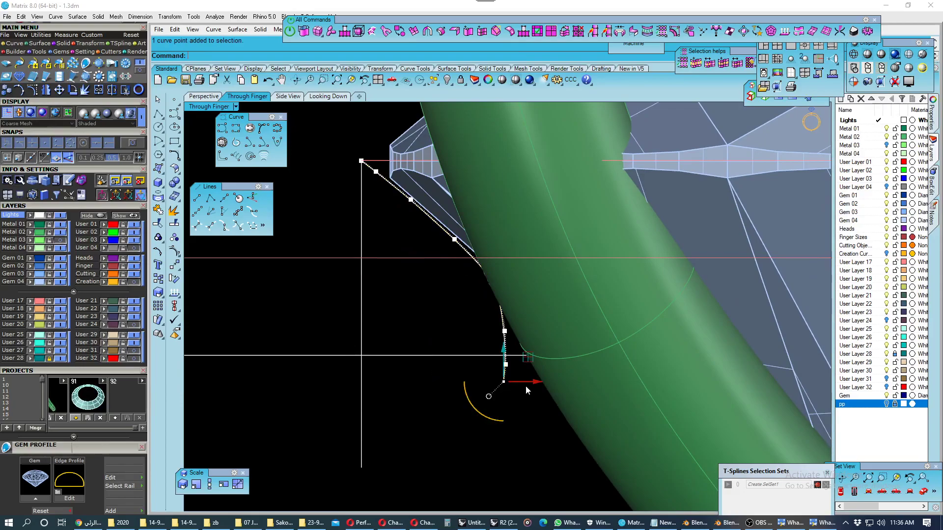
left_click_drag(523, 381, 526, 381)
left_click(482, 335)
scroll(464, 281, "down", 2)
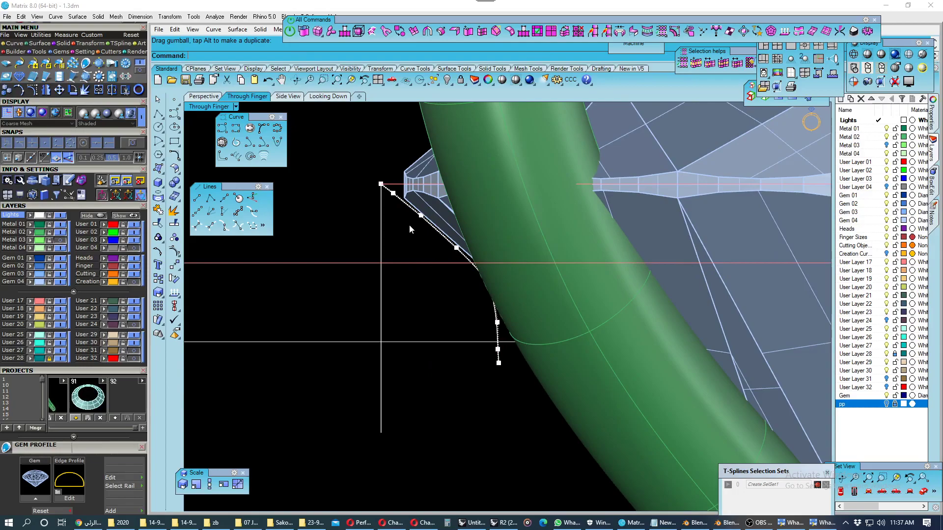
scroll(408, 227, "down", 1)
key("Escape")
scroll(417, 241, "down", 2)
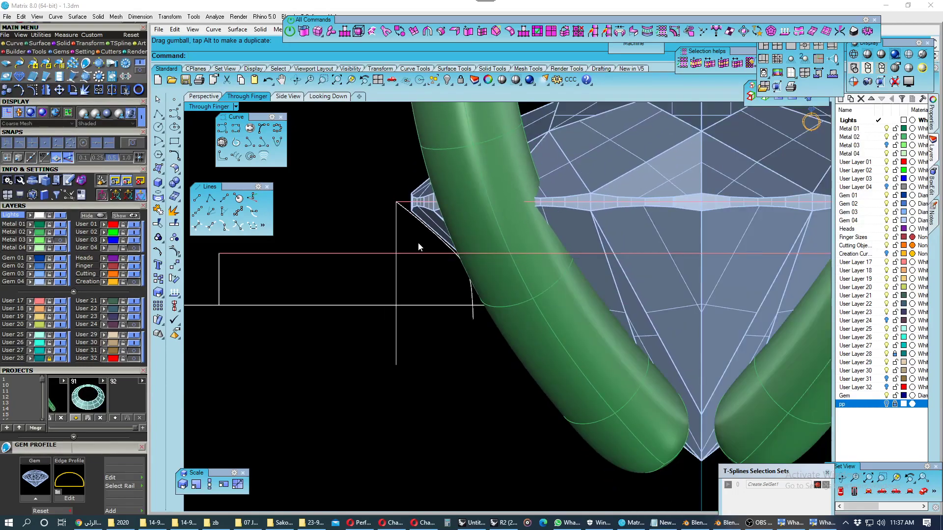
right_click_drag(458, 307, 467, 296, "shift")
- Trim off the curve piece extending past the horizontal guide line
left_click(454, 297)
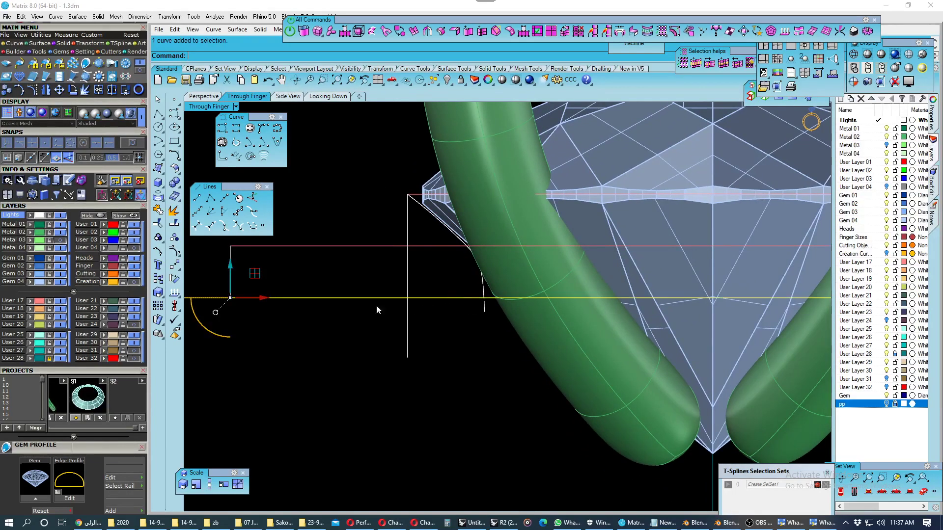
right_click_drag(376, 306, 445, 298, "shift")
left_click(158, 210)
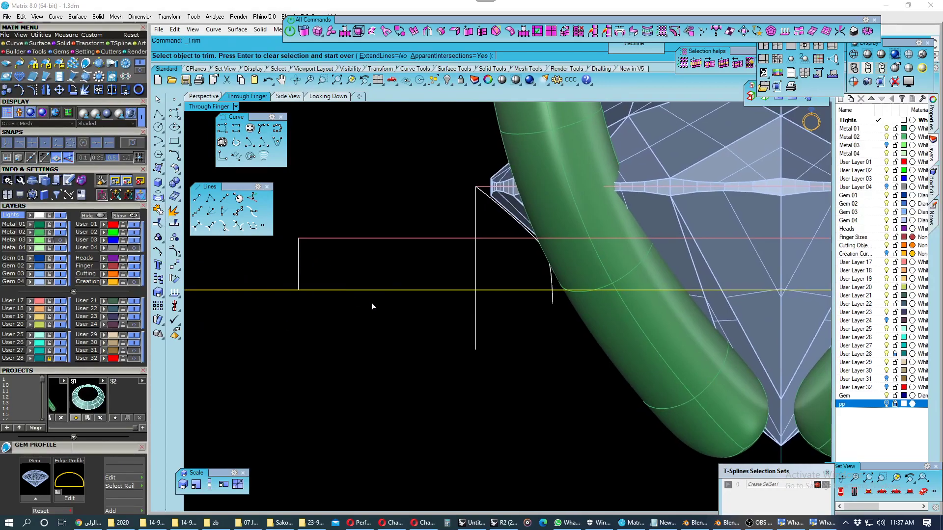
left_click(553, 307)
scroll(458, 297, "down", 2)
scroll(458, 297, "down", 2)
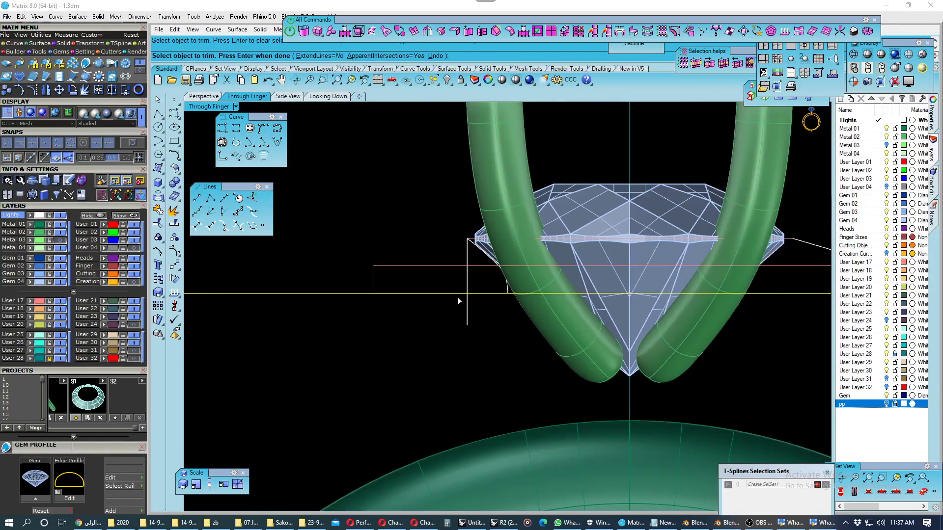
key("Return")
right_click_drag(397, 290, 406, 261, "shift")
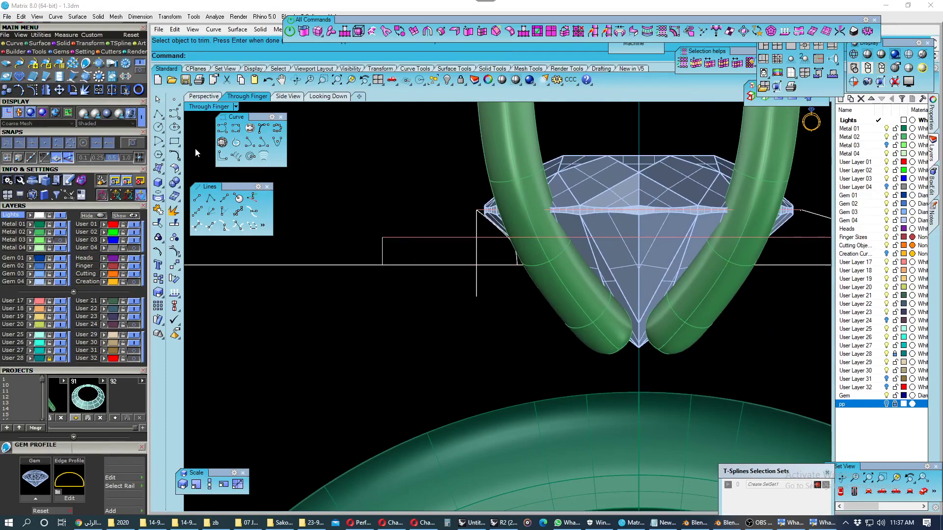
left_click(197, 197)
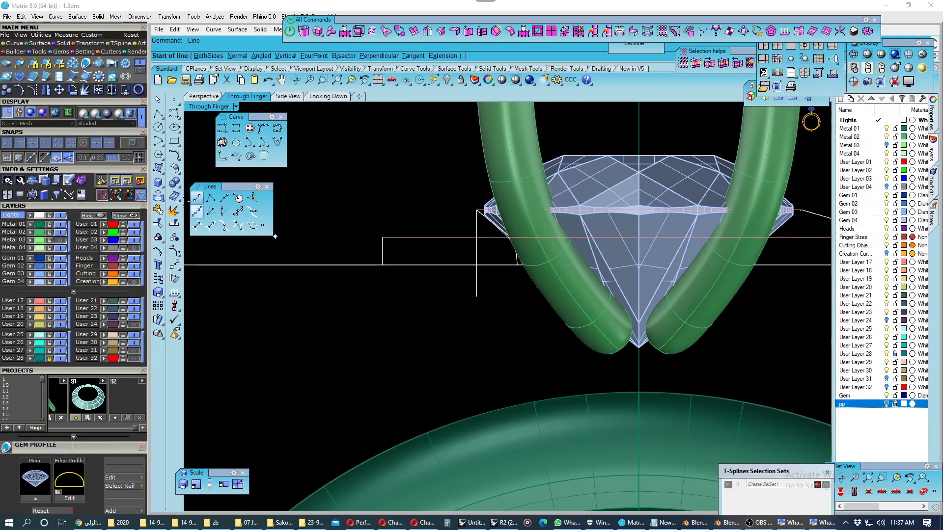
- Draw a 1.5-long vertical line with a horizontal line centred on its end, then save
left_click(383, 239)
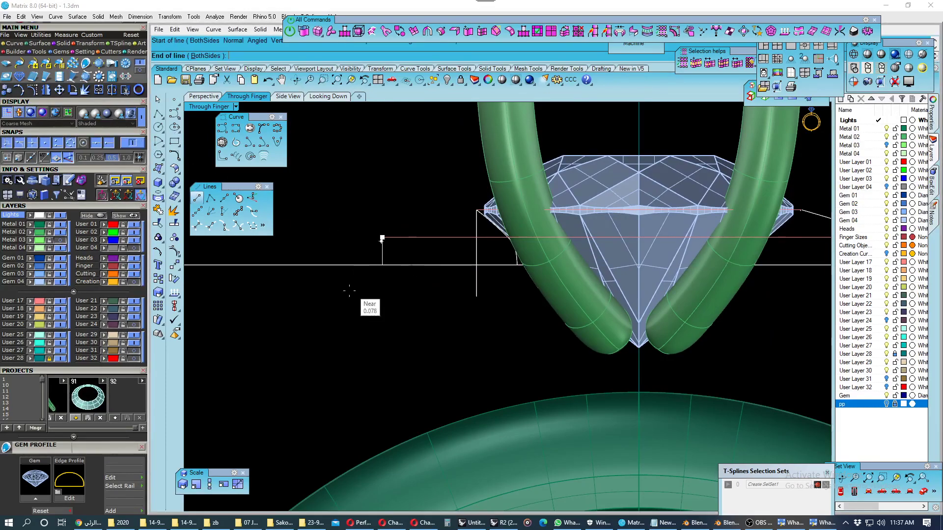
type("1.5")
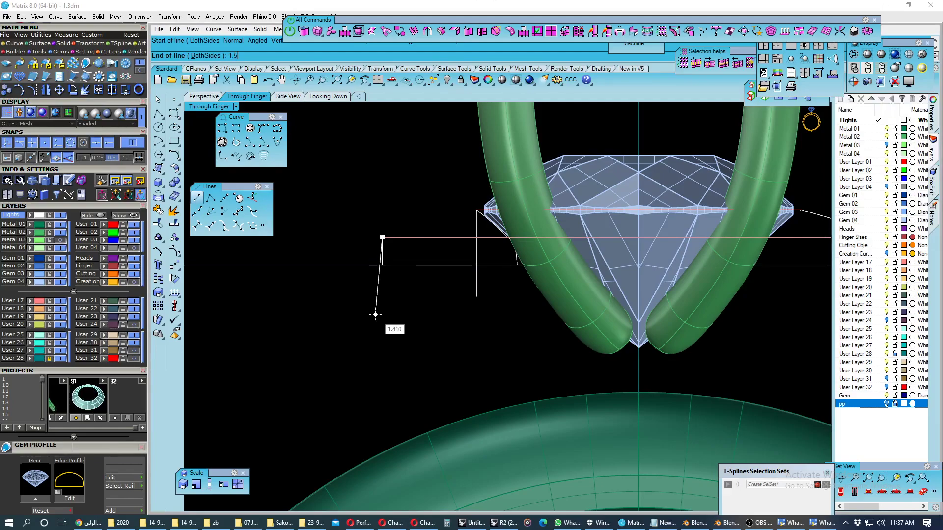
key("Return")
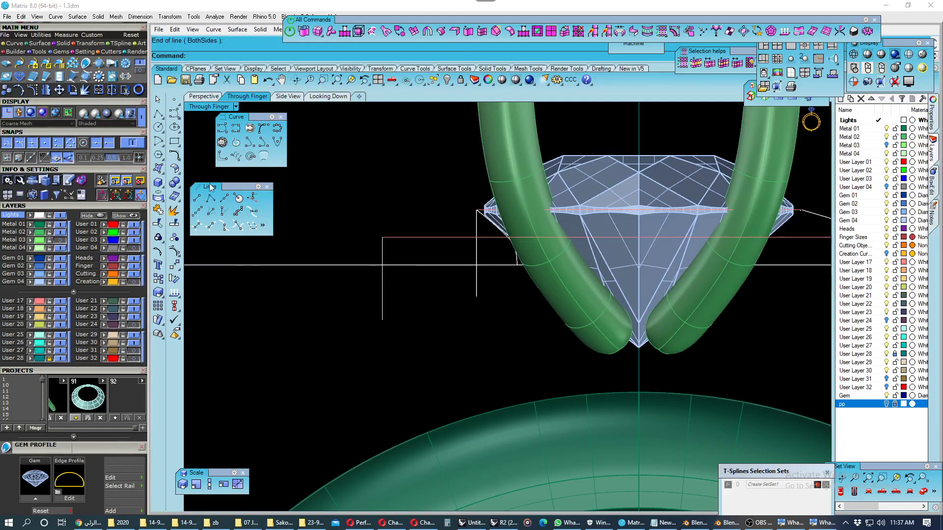
left_click(224, 198)
left_click(382, 320)
scroll(393, 348, "down", 2)
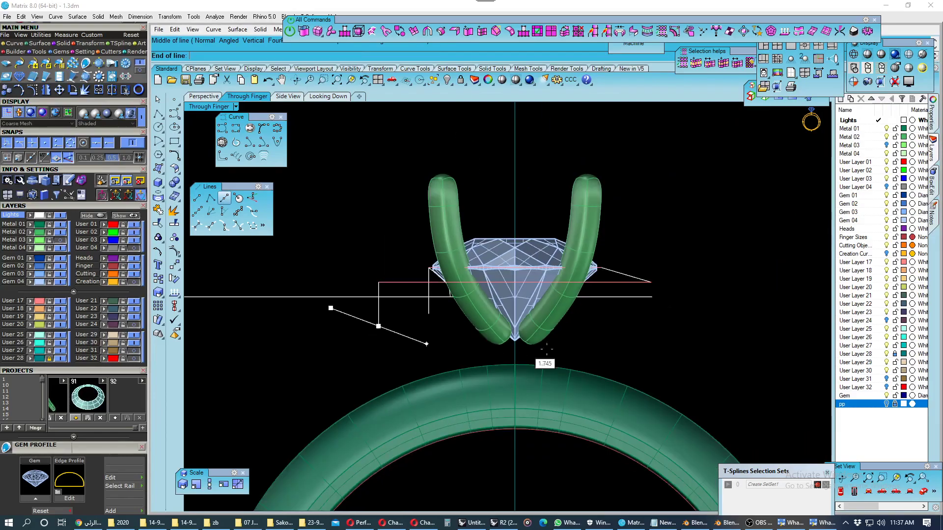
left_click(426, 343)
key("ctrl+s")
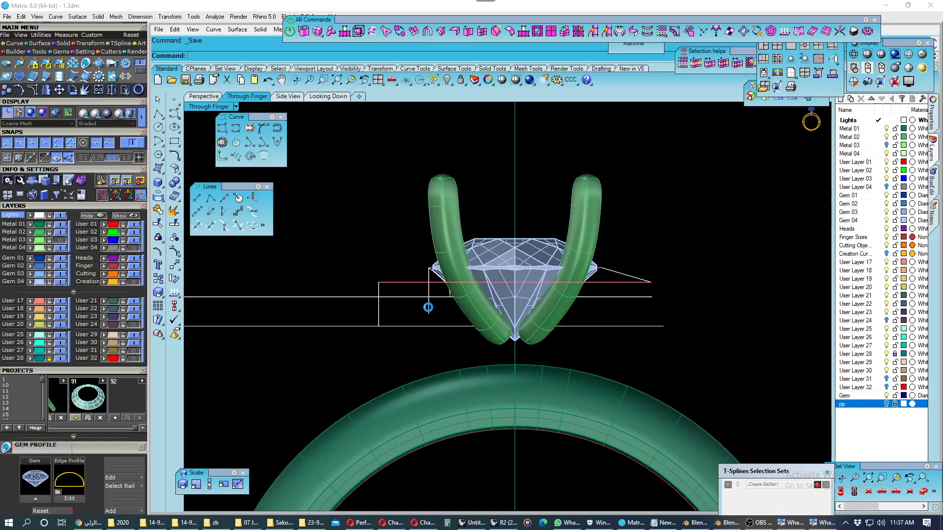
- Draw a vertical line down from the curve and select it
scroll(421, 311, "up", 4)
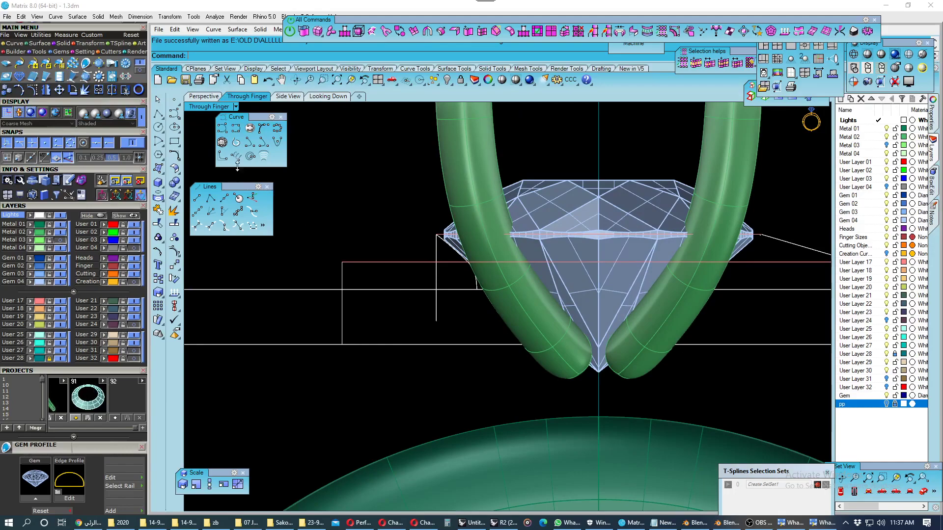
left_click(197, 197)
left_click(476, 290)
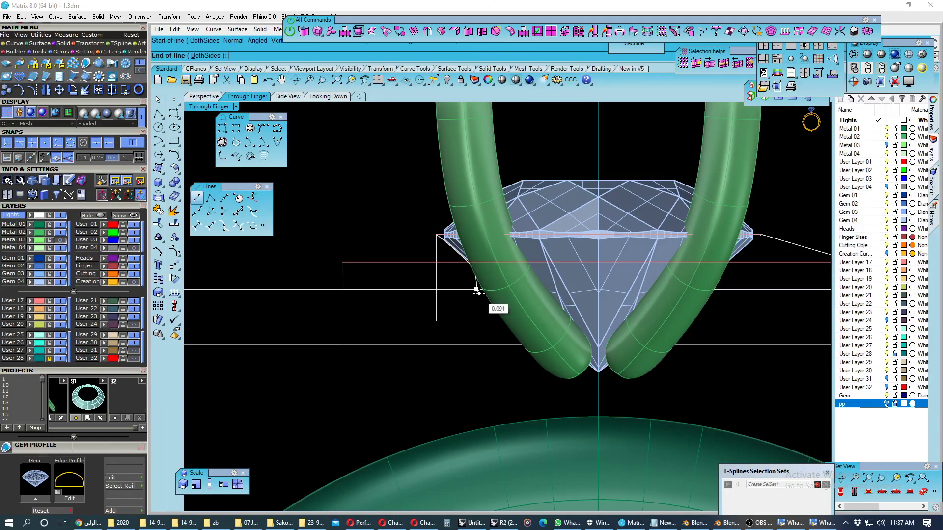
left_click(479, 361)
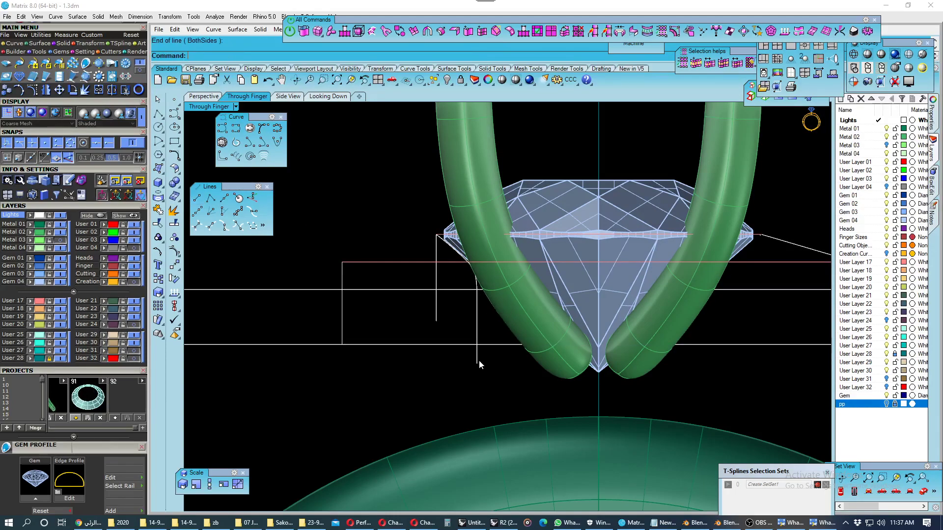
left_click(479, 361)
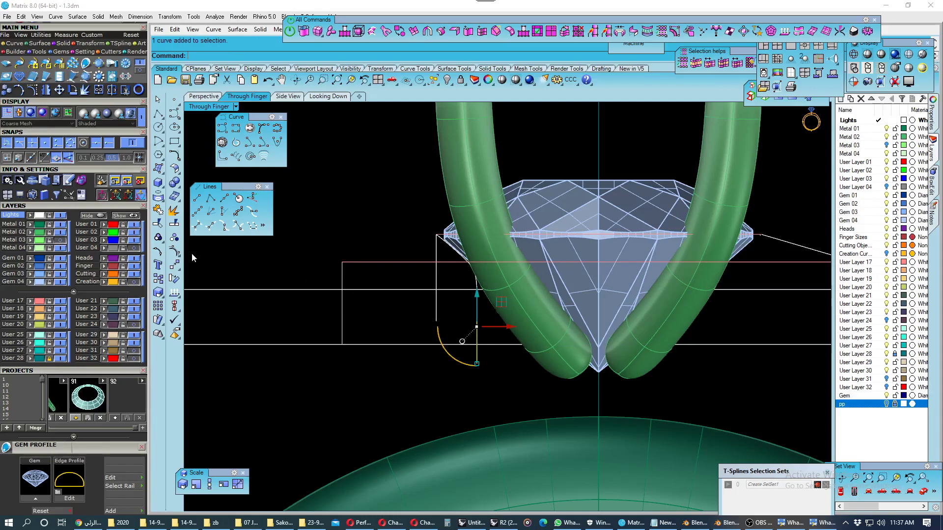
- Trim the horizontal line's left overhang at the vertical line, then select the bottom line for trimming
left_click(175, 224)
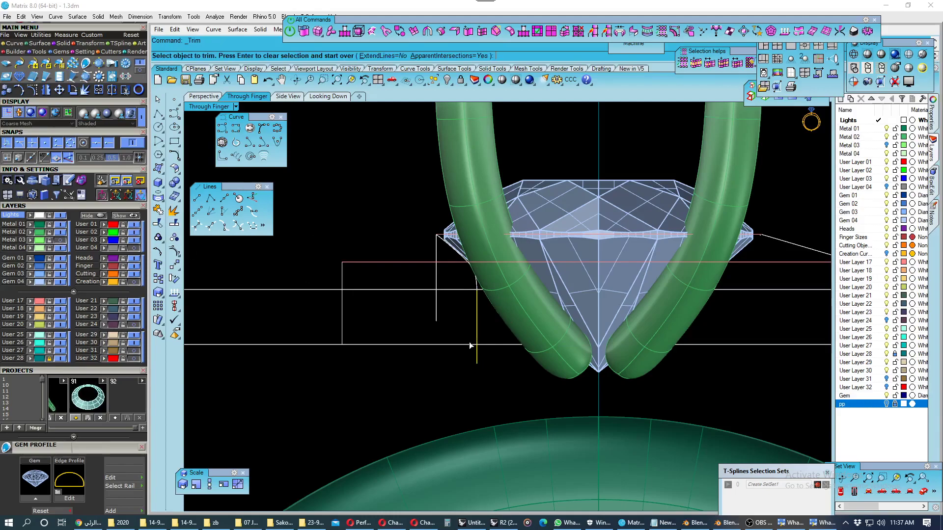
left_click(342, 325)
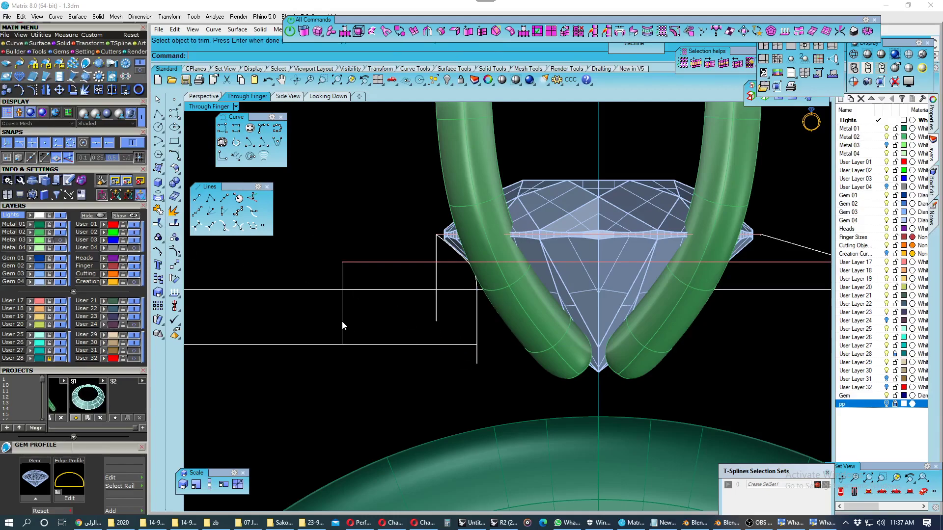
left_click(306, 344)
key("Return")
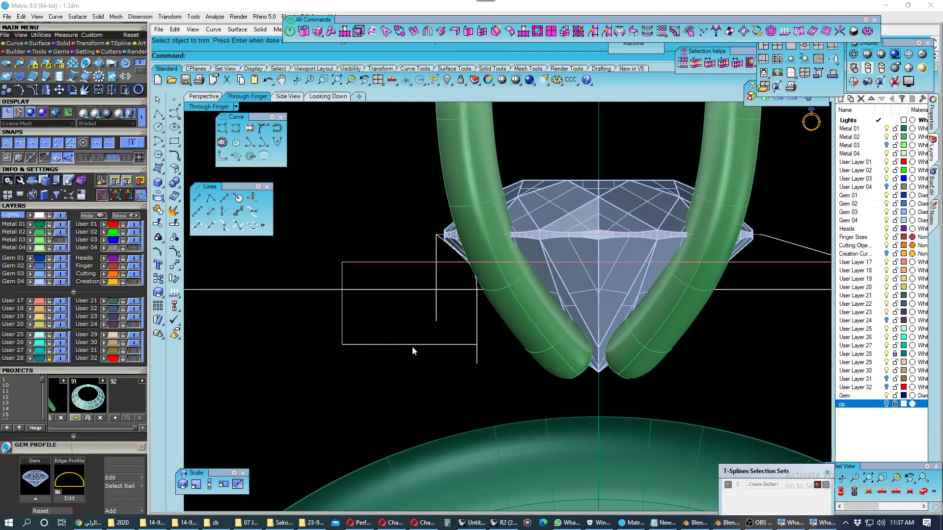
scroll(431, 331, "up", 3)
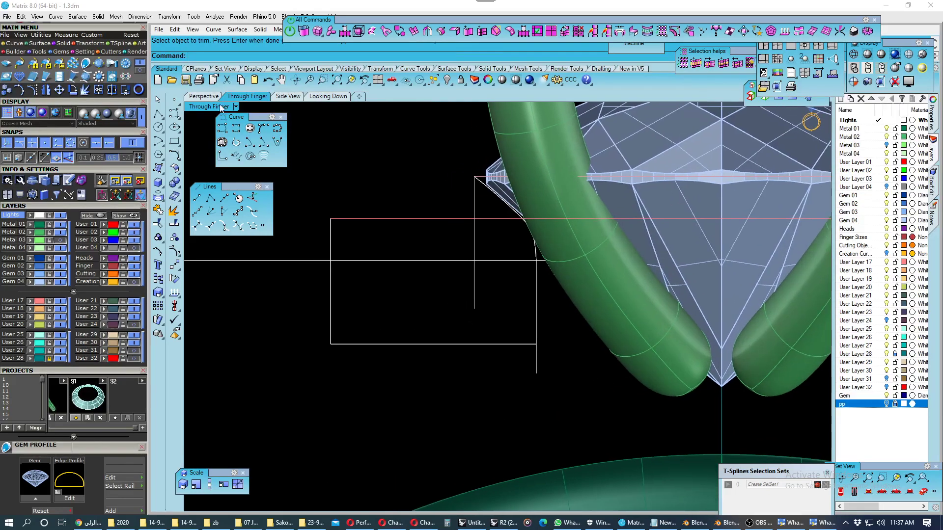
left_click(463, 344)
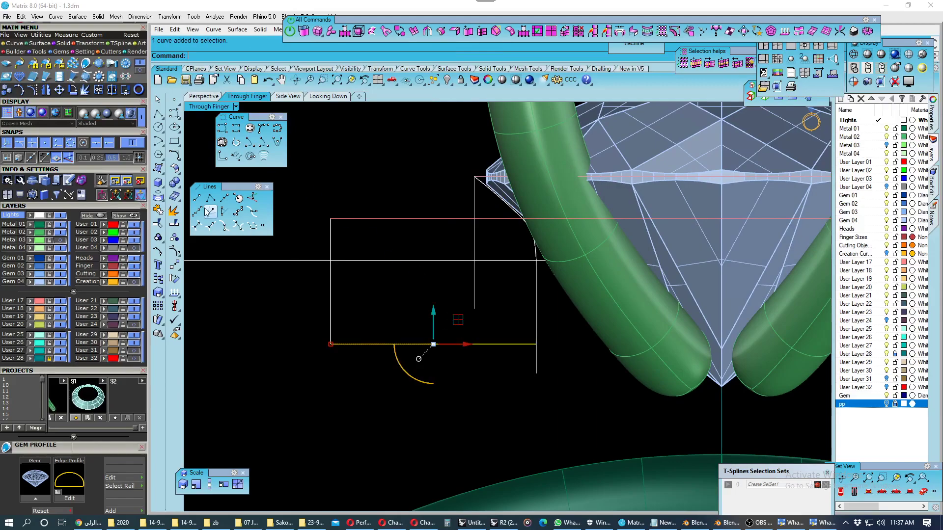
left_click(174, 224)
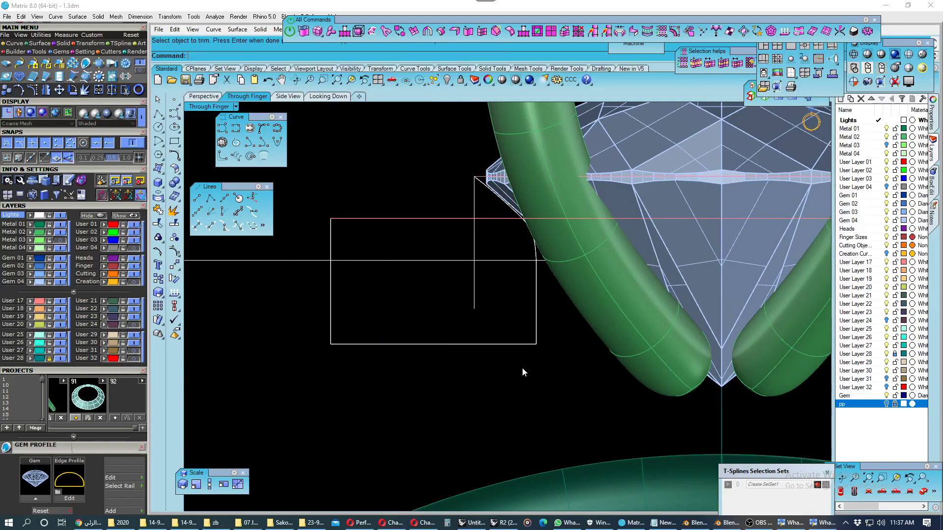
scroll(522, 367, "down", 2)
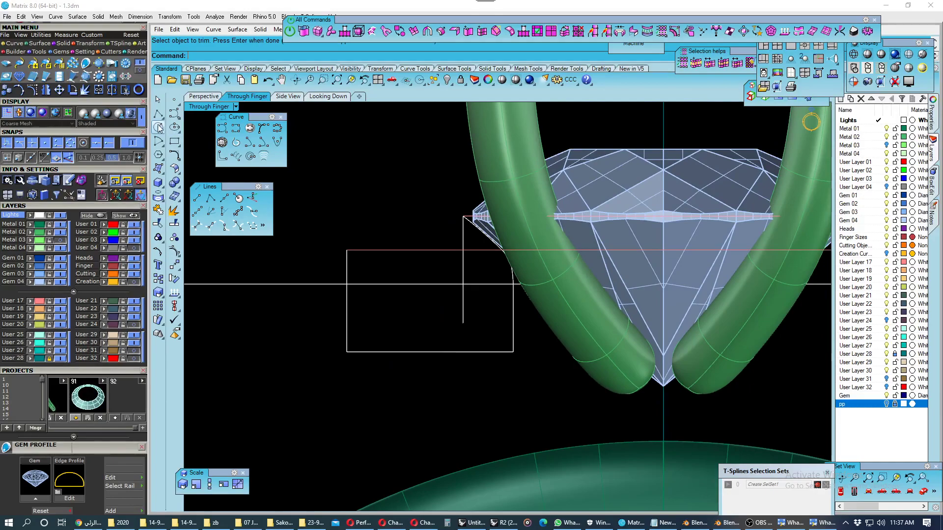
- Draw a 3-point circle through the rectangle's left, right and bottom midpoints; delete the rectangle
left_click(158, 127)
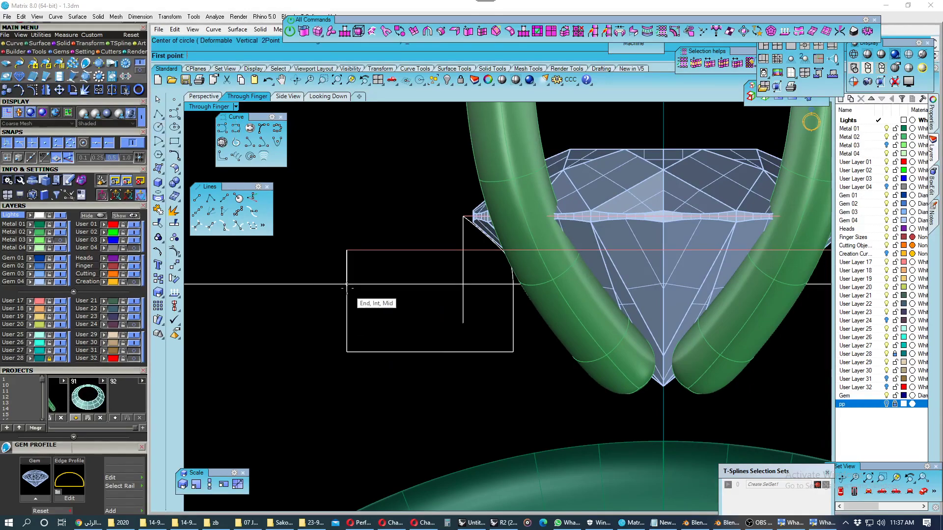
left_click(346, 284)
left_click(513, 284)
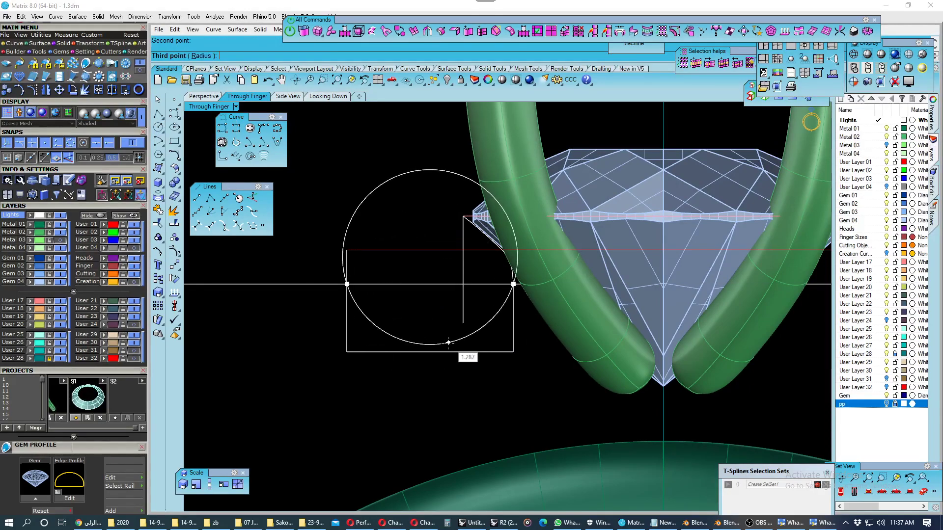
left_click(430, 351)
scroll(439, 347, "down", 2)
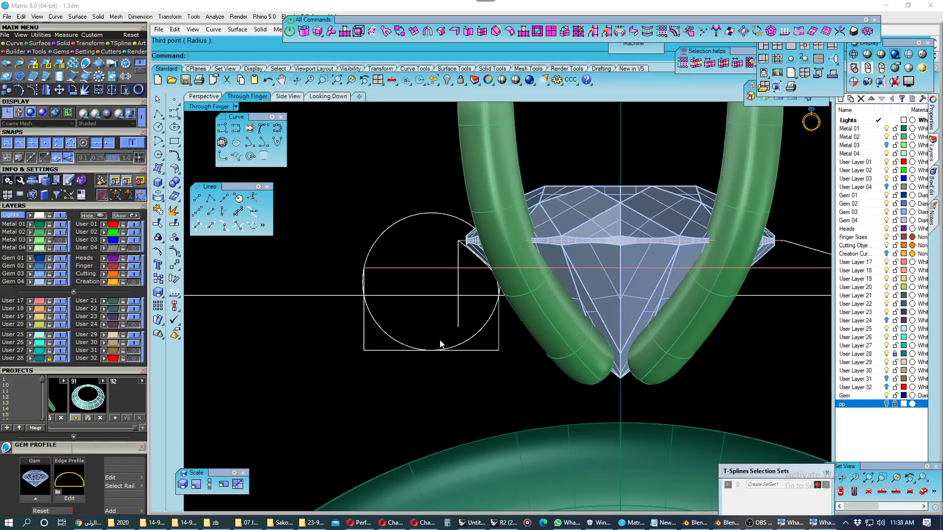
scroll(427, 344, "up", 1)
scroll(432, 344, "up", 1)
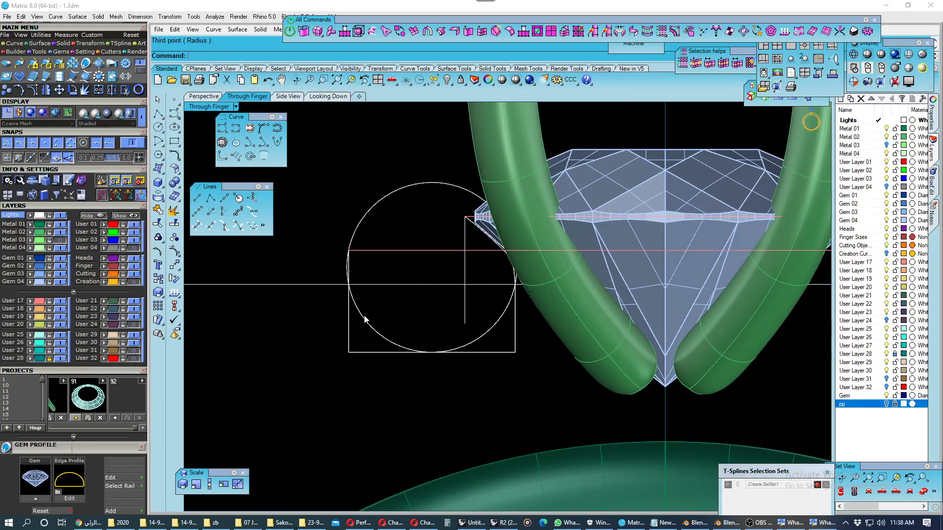
left_click(349, 322)
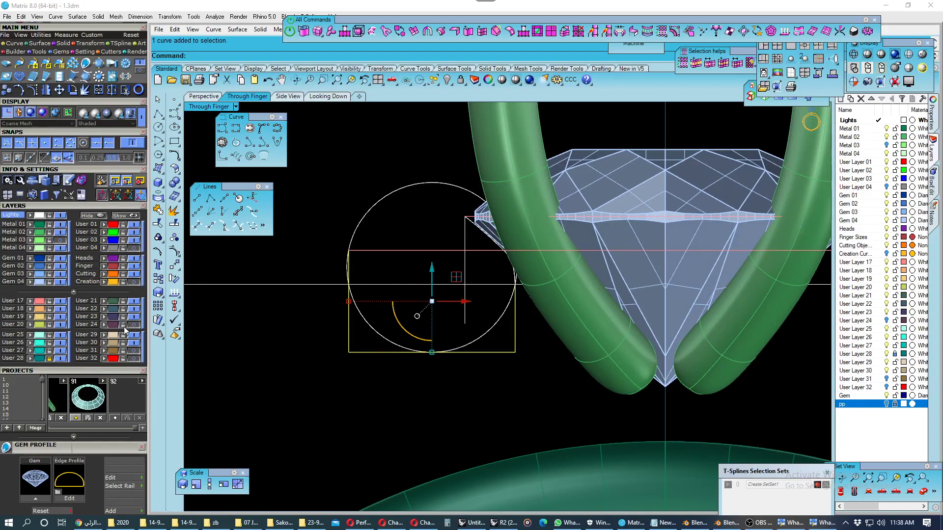
key("Delete")
- Trim away the circle's upper half above the horizontal guide line
scroll(410, 306, "down", 2)
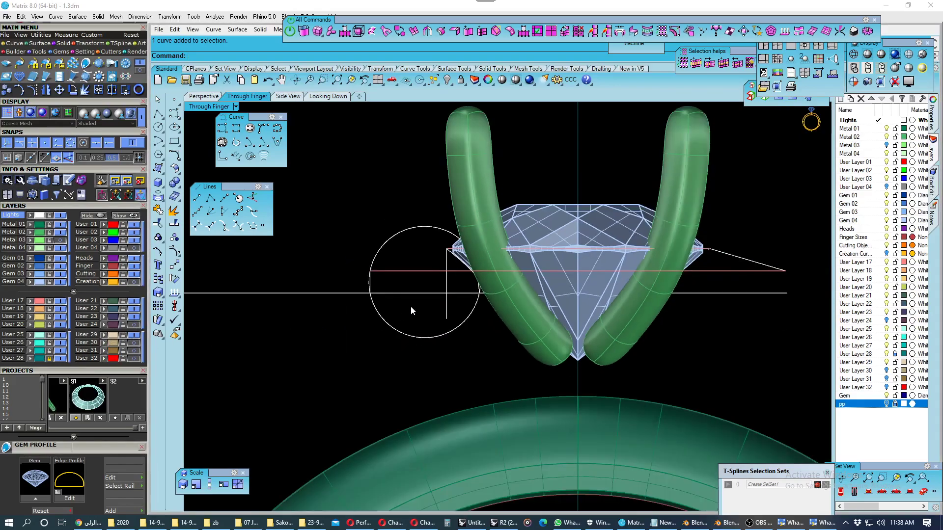
scroll(372, 290, "up", 2)
scroll(373, 291, "up", 1)
left_click(358, 275)
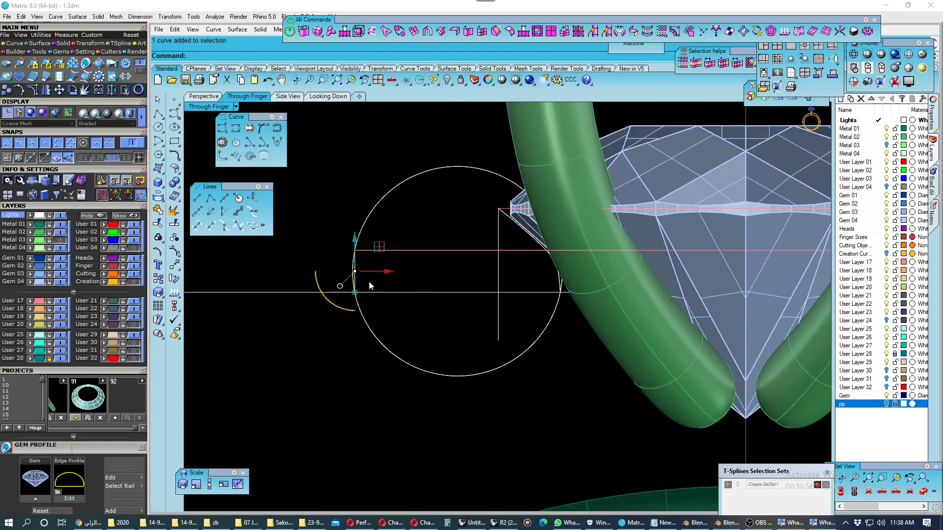
scroll(388, 292, "down", 2)
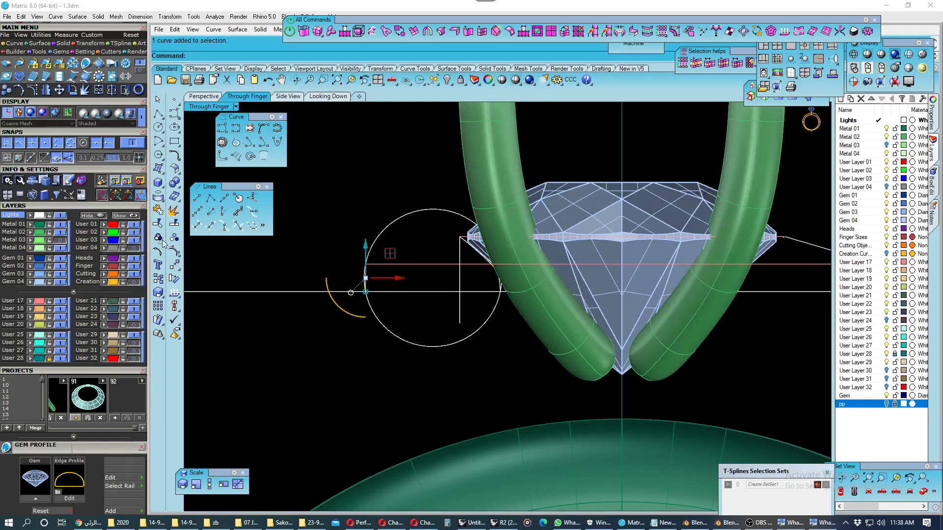
scroll(496, 293, "up", 2)
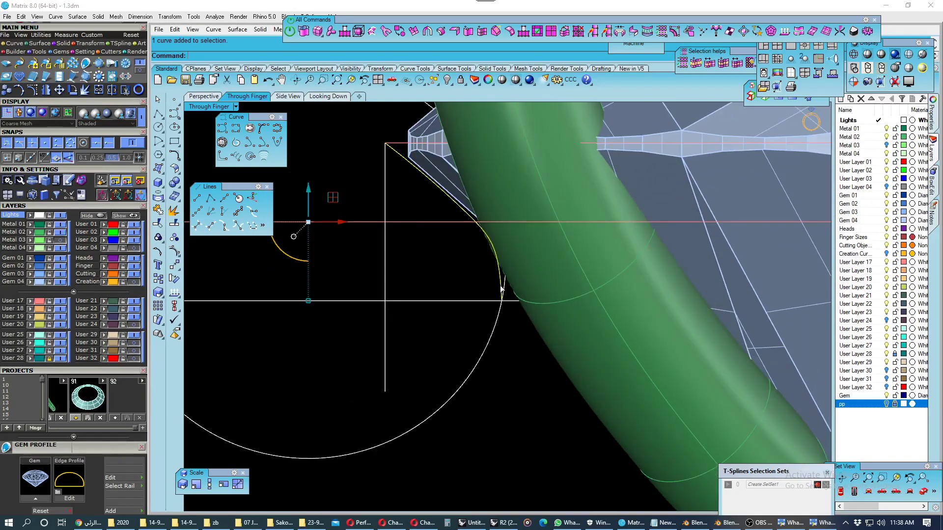
left_click(157, 224)
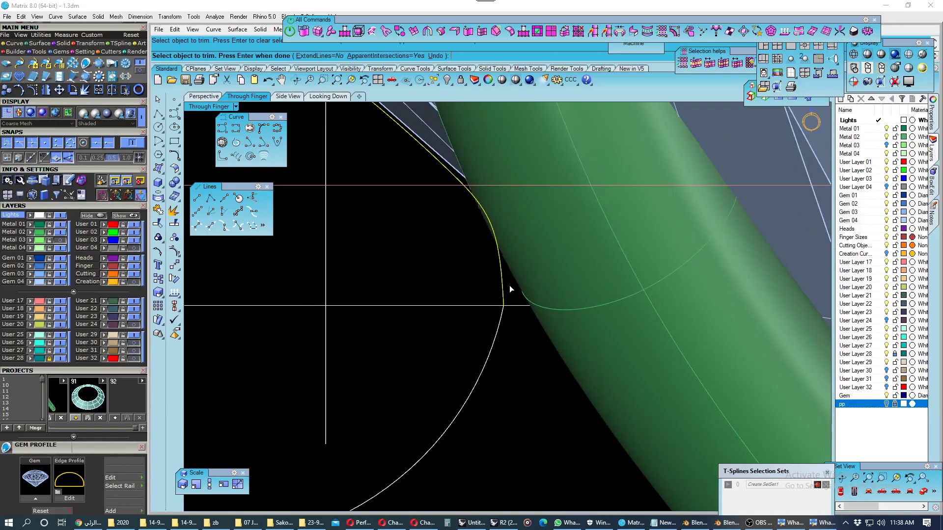
scroll(509, 284, "down", 1)
scroll(523, 302, "down", 2)
key("Return")
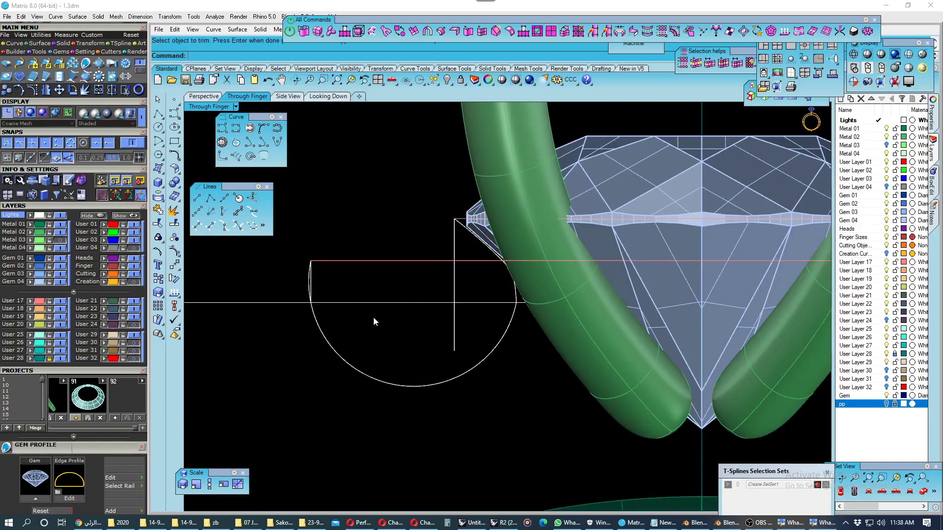
- Delete the stray left arc and run another trim pass on the circle
scroll(308, 288, "up", 2)
left_click(314, 287)
scroll(315, 288, "up", 2)
key("Delete")
key("Return")
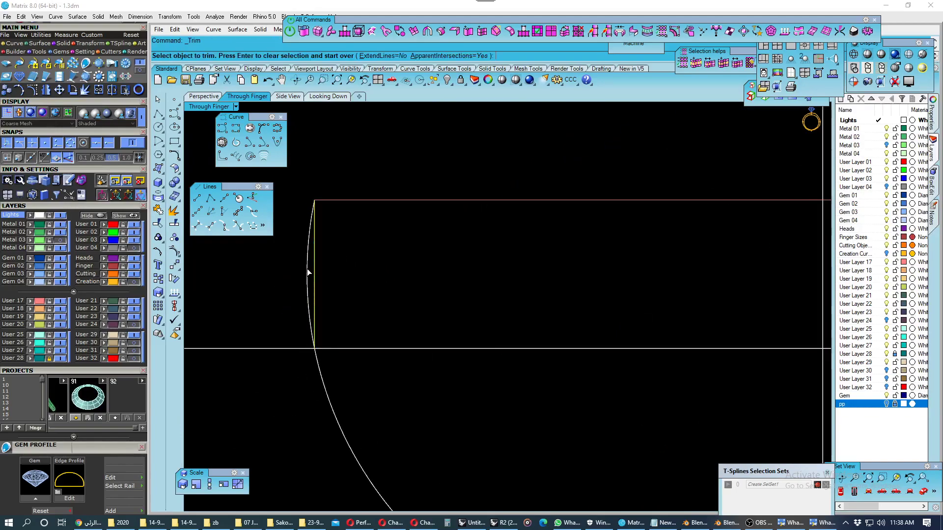
scroll(347, 303, "down", 1)
scroll(375, 292, "down", 1)
key("Return")
- Delete the remaining arc piece and save the model file
scroll(375, 292, "down", 2)
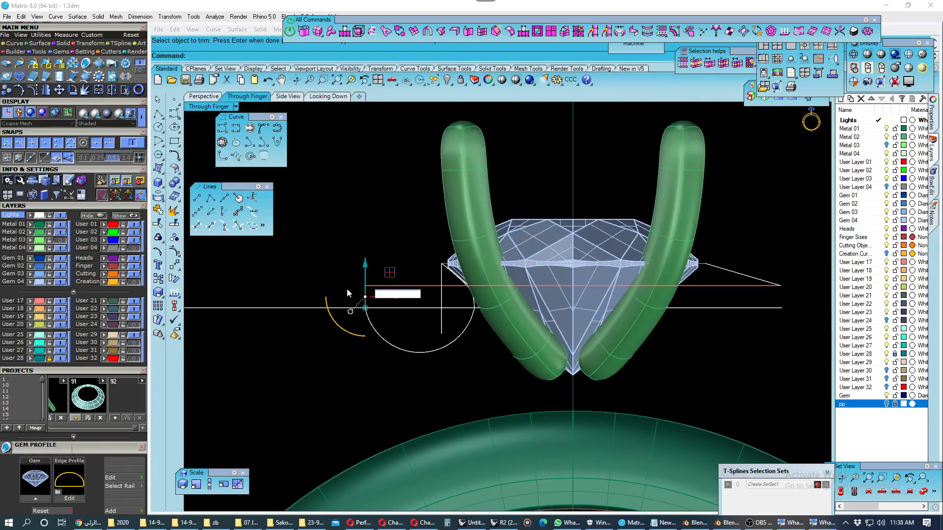
key("Delete")
right_click_drag(428, 322, 394, 312, "shift")
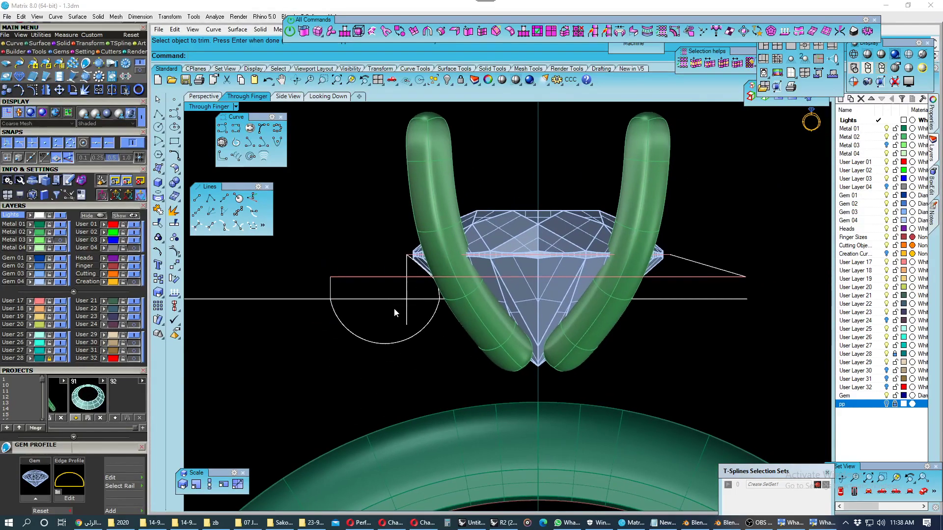
key("ctrl+s")
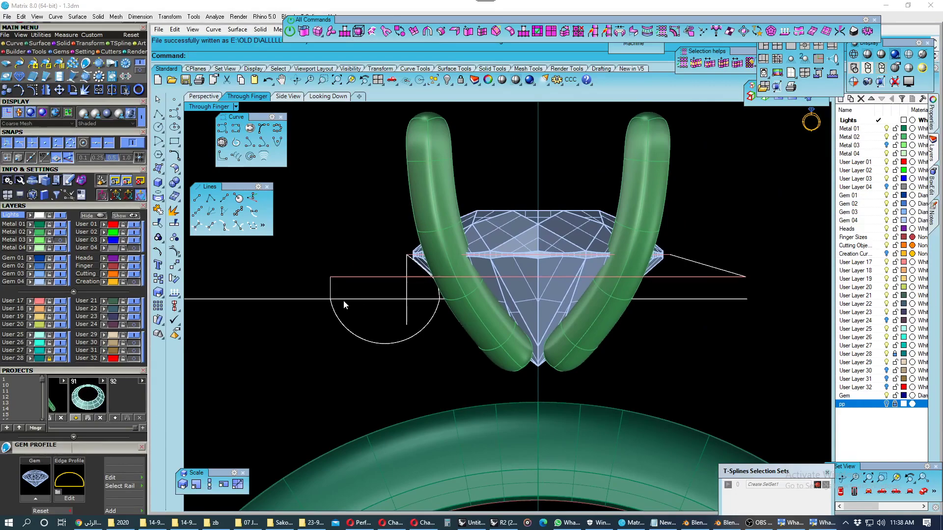
scroll(437, 297, "up", 2)
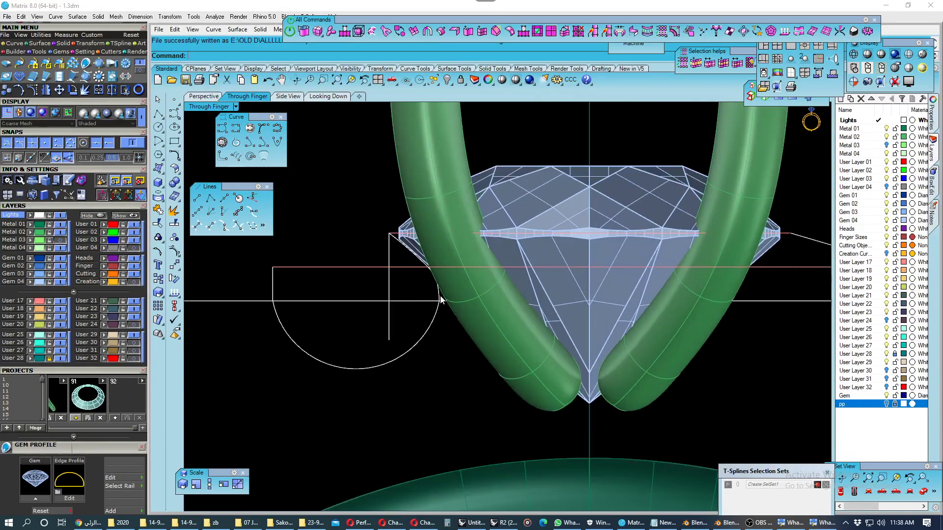
scroll(438, 300, "up", 2)
- Draw a slanted line from the vertical line's top to the half-circle's left end
left_click(197, 197)
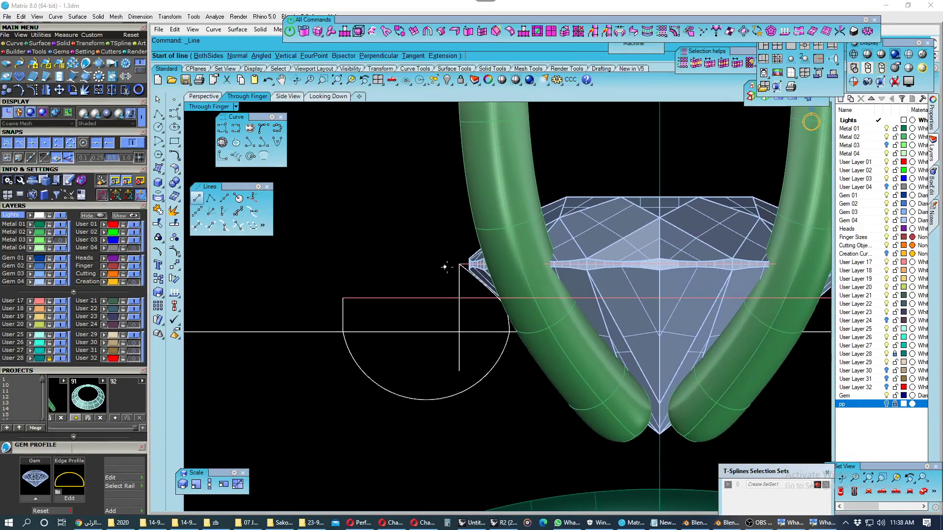
scroll(460, 266, "up", 2)
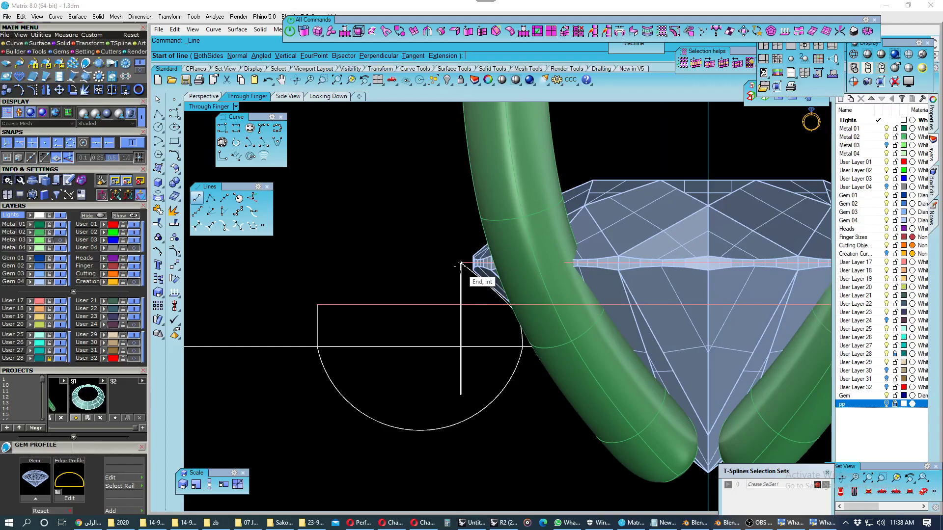
left_click(460, 264)
left_click(317, 304)
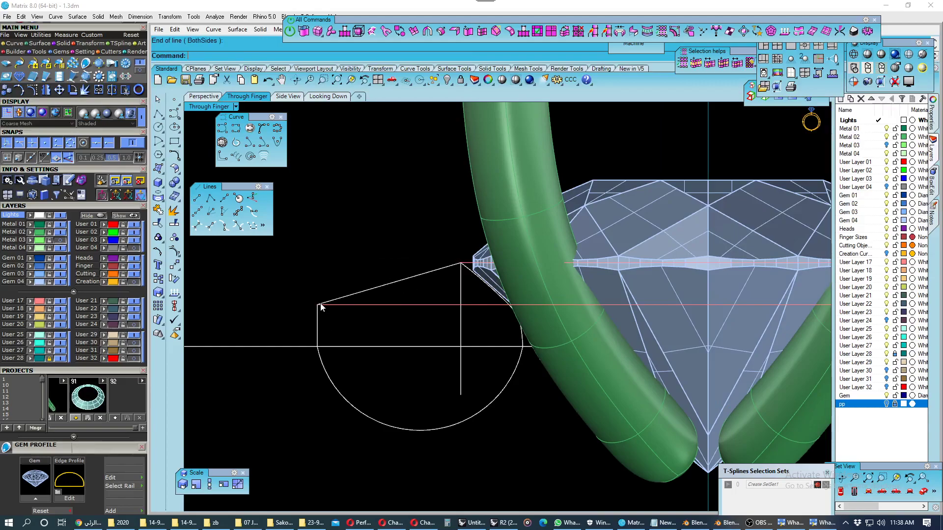
left_click(350, 297)
scroll(464, 272, "up", 2)
scroll(470, 296, "down", 2)
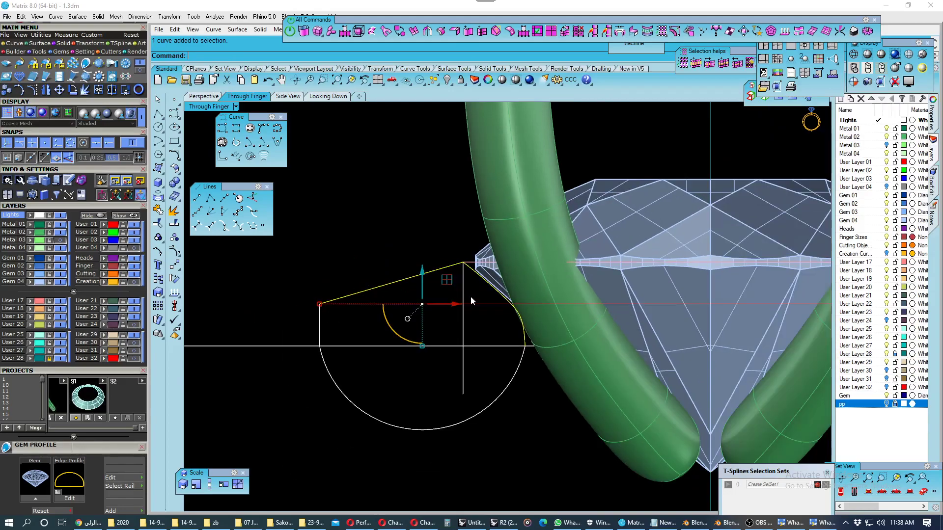
scroll(473, 318, "down", 2)
scroll(506, 363, "up", 3)
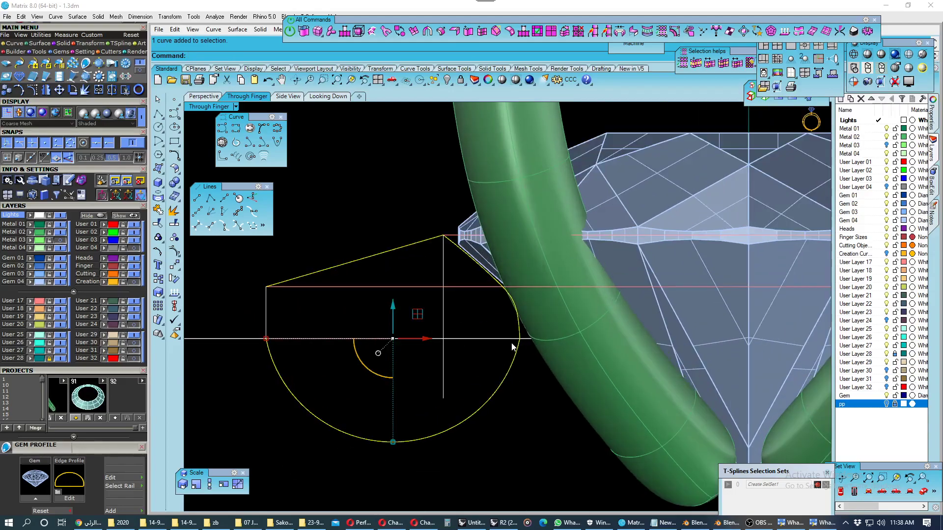
scroll(511, 347, "up", 4)
scroll(516, 344, "down", 3)
scroll(521, 346, "up", 3)
scroll(523, 347, "down", 3)
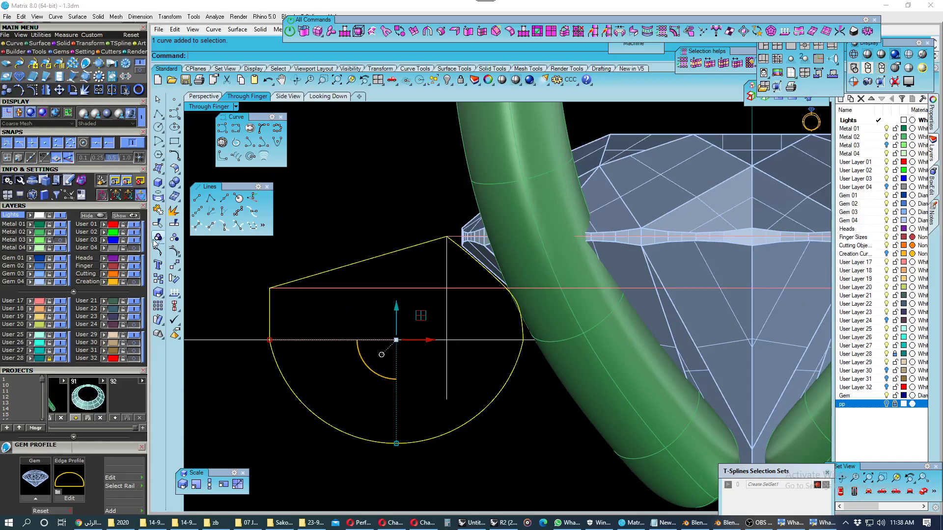
- Join the four curves into one closed profile and nudge one of its control points
left_click(159, 211)
scroll(540, 356, "up", 1)
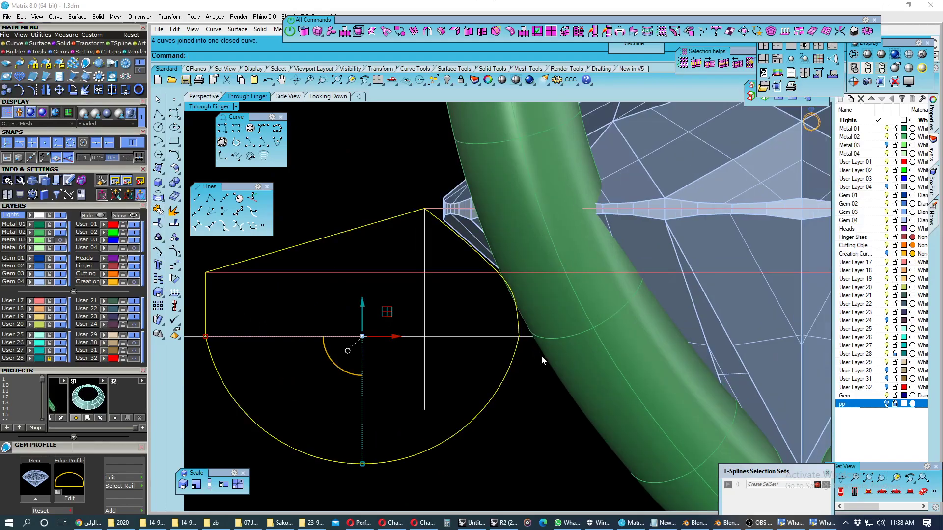
key("F10")
scroll(529, 350, "up", 3)
scroll(495, 322, "up", 1)
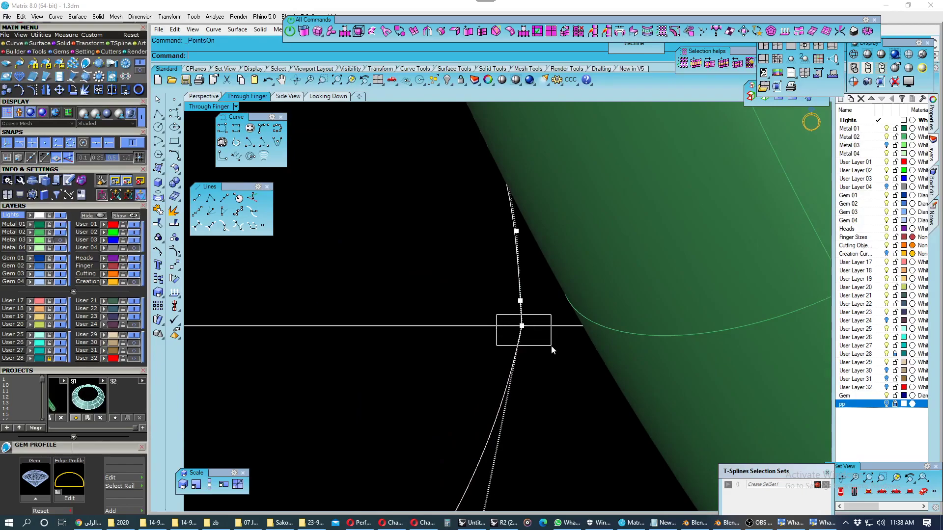
mouse_move(496, 314)
left_mouse_down()
mouse_move(552, 346)
mouse_move(551, 327)
mouse_move(545, 343)
left_mouse_up()
scroll(545, 344, "down", 3)
scroll(540, 350, "down", 2)
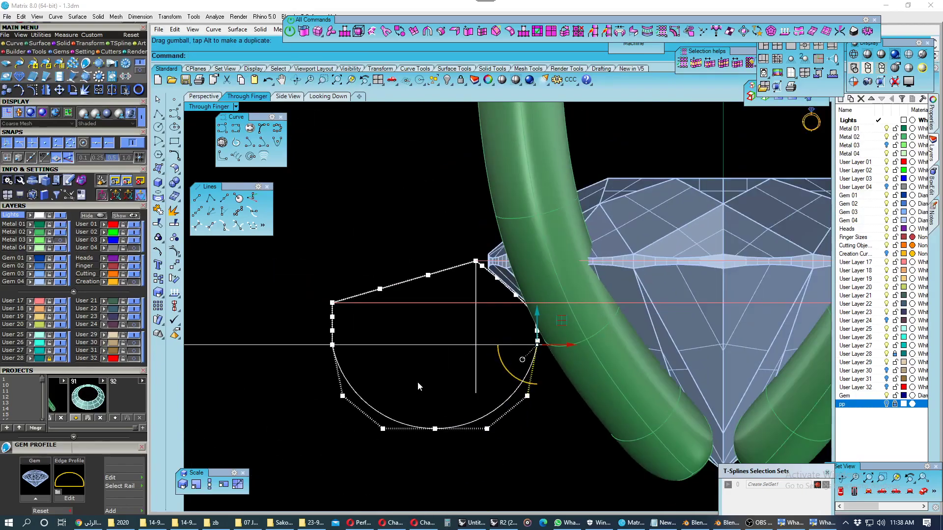
right_click_drag(418, 382, 409, 352)
- Select the profile curve and hide Gem 04
key("Escape")
left_click(353, 372)
scroll(353, 371, "down", 3)
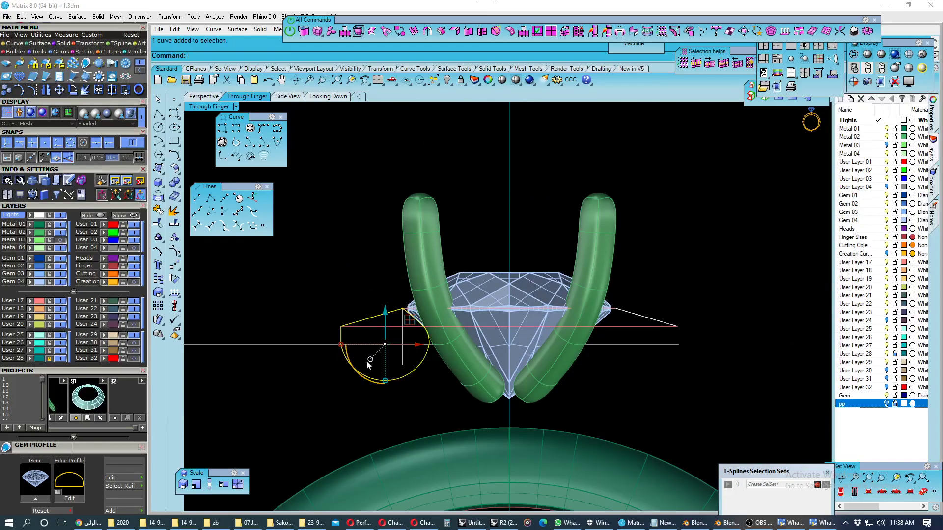
left_click(60, 282)
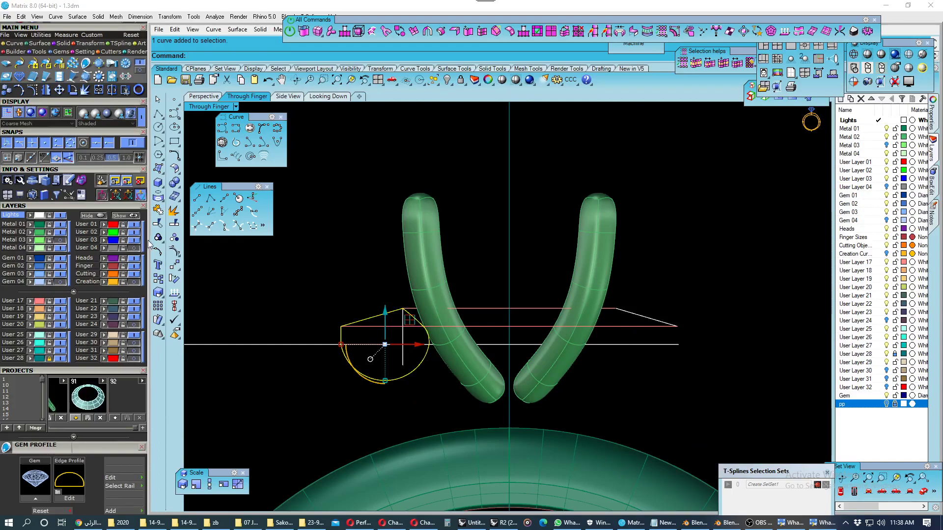
- Start a RailRevolve of the profile and pick the rail curve
left_click(158, 194)
left_click(197, 231)
left_click(485, 309)
- Finish the rail revolve with axis from 0 to the end point, then save the file
type("0")
key("Return")
scroll(505, 374, "down", 3)
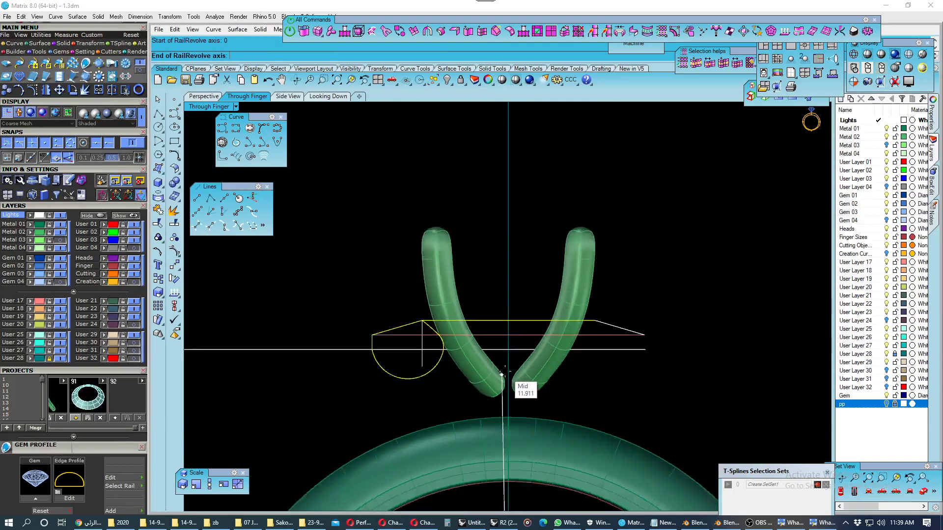
left_click(539, 234)
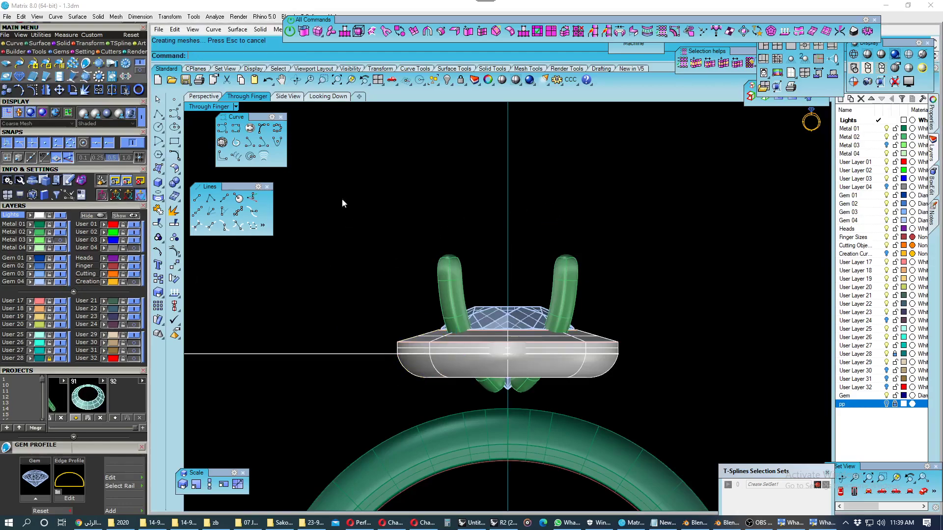
left_click(185, 81)
- Orbit in Perspective to inspect the new gallery disc from above, below and the side
left_click(201, 97)
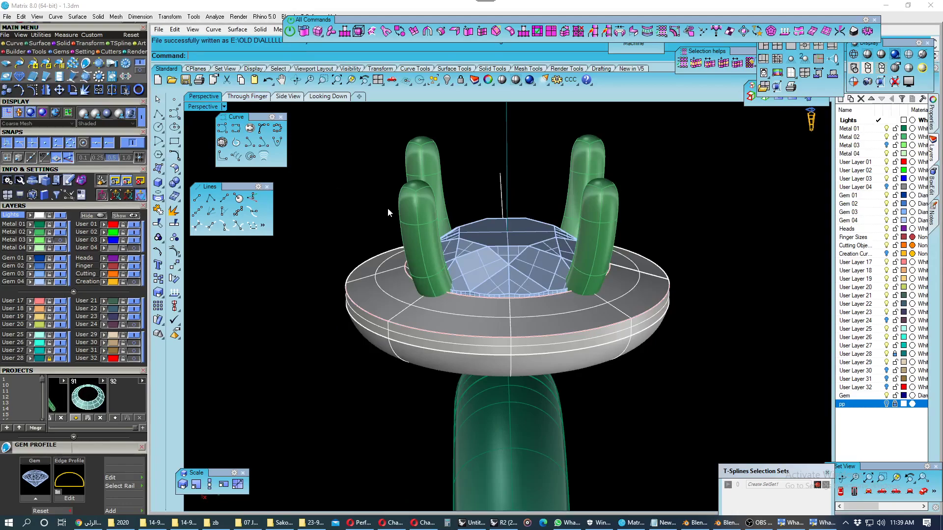
right_click_drag(390, 214, 574, 366)
mouse_move(610, 409)
right_mouse_down()
mouse_move(617, 293)
mouse_move(606, 212)
mouse_move(579, 157)
mouse_move(507, 185)
mouse_move(596, 238)
mouse_move(610, 363)
right_mouse_up()
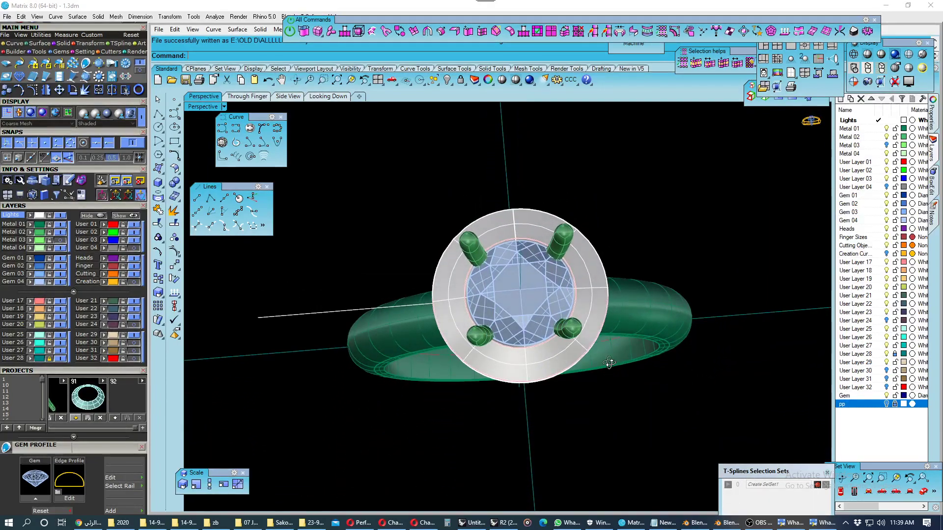
mouse_move(547, 363)
right_mouse_down()
mouse_move(531, 295)
mouse_move(558, 390)
mouse_move(508, 346)
mouse_move(491, 268)
mouse_move(519, 211)
mouse_move(492, 208)
mouse_move(506, 164)
mouse_move(474, 141)
mouse_move(520, 239)
mouse_move(520, 302)
mouse_move(588, 388)
mouse_move(544, 385)
mouse_move(577, 361)
mouse_move(555, 330)
mouse_move(680, 214)
right_mouse_up()
scroll(531, 291, "up", 3)
scroll(531, 291, "up", 1)
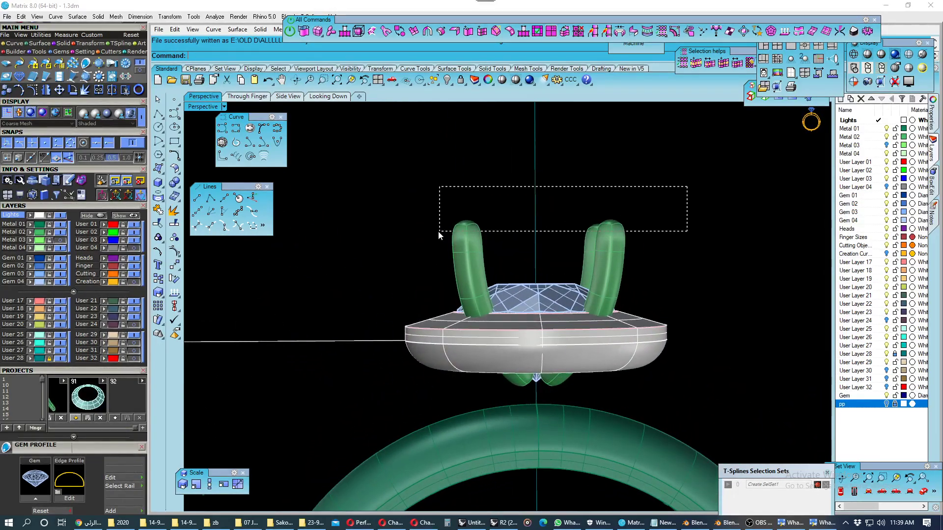
- Window-select the four prongs and store them as a new project item
left_click_drag(439, 232, 425, 236)
left_click(114, 418)
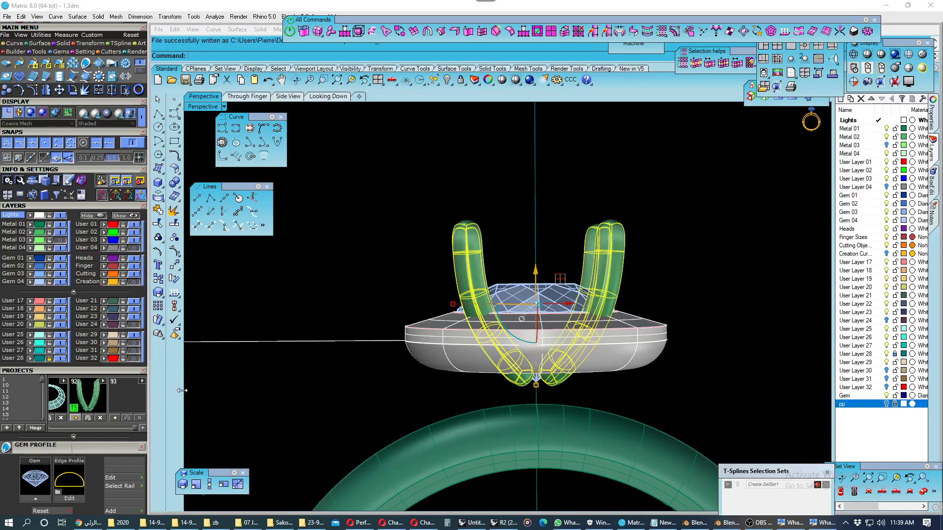
left_click(247, 96)
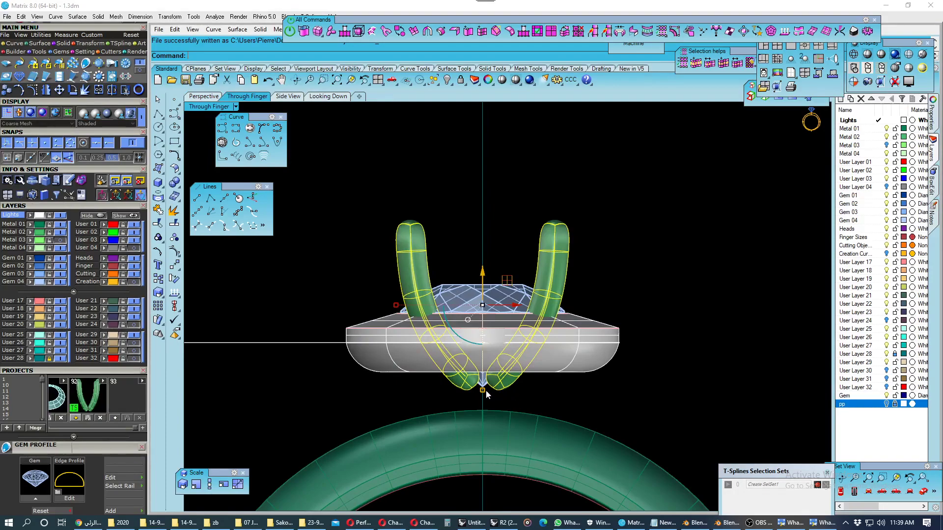
- Nudge the prongs up 0.200 plus two 0.050 steps, totalling 0.300, then deselect
left_click_drag(483, 391, 488, 397)
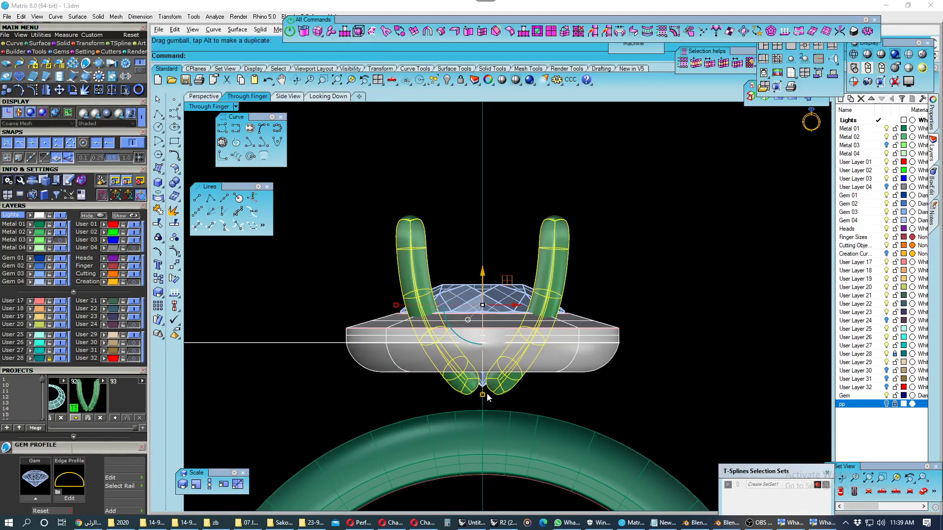
key("alt+Up")
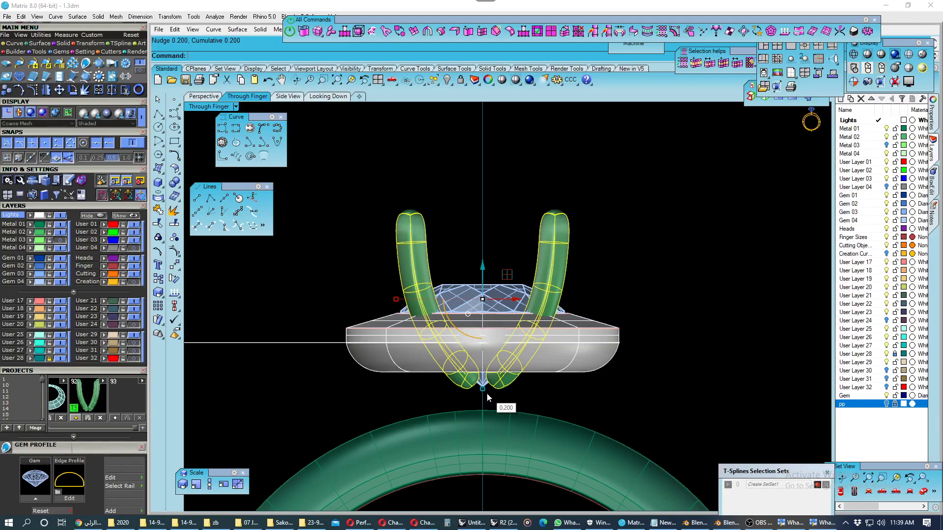
key("ctrl+alt+Up")
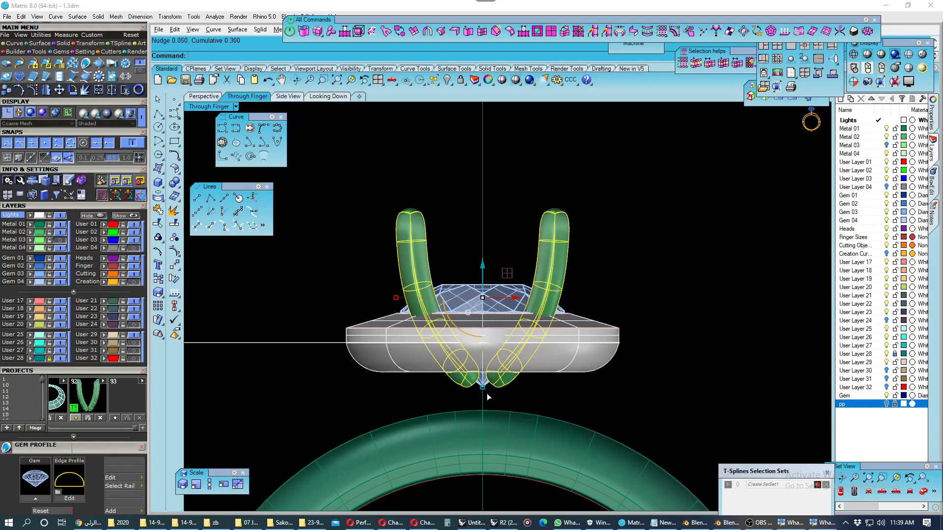
key("ctrl+alt+Up")
left_click(314, 177)
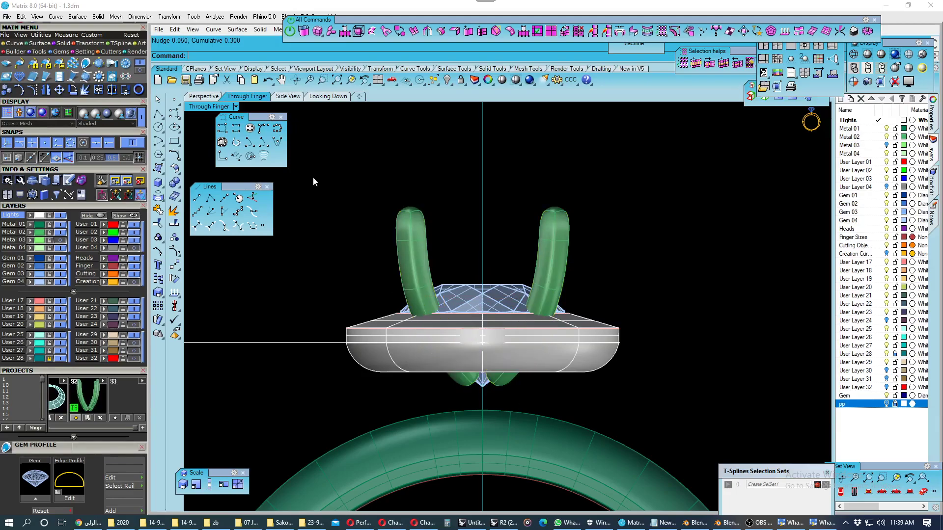
left_click(204, 97)
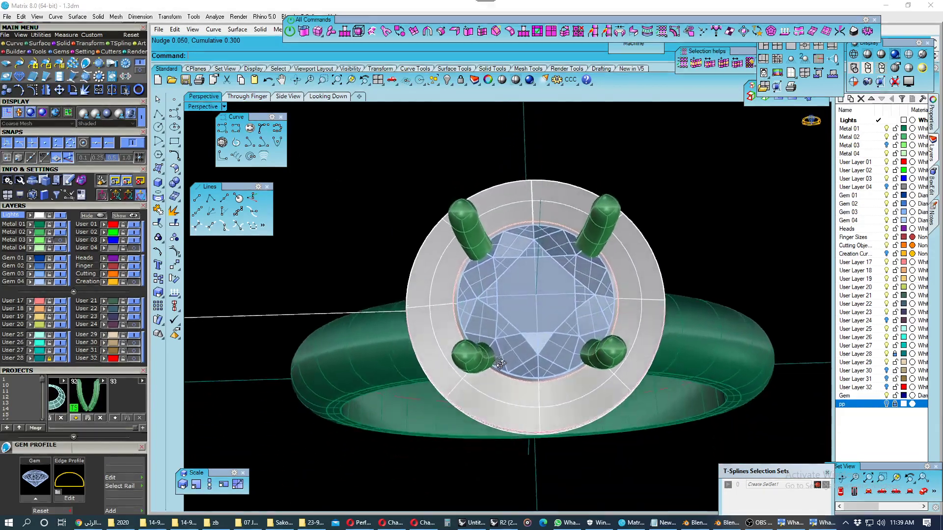
- Select the left prong from a side view of the ring
left_click(470, 251)
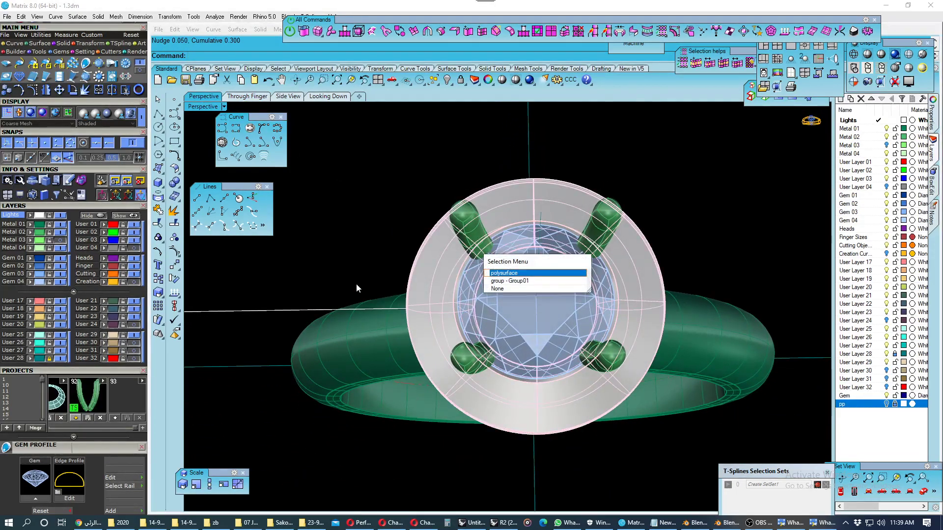
right_click_drag(357, 288, 459, 223)
left_click(461, 220)
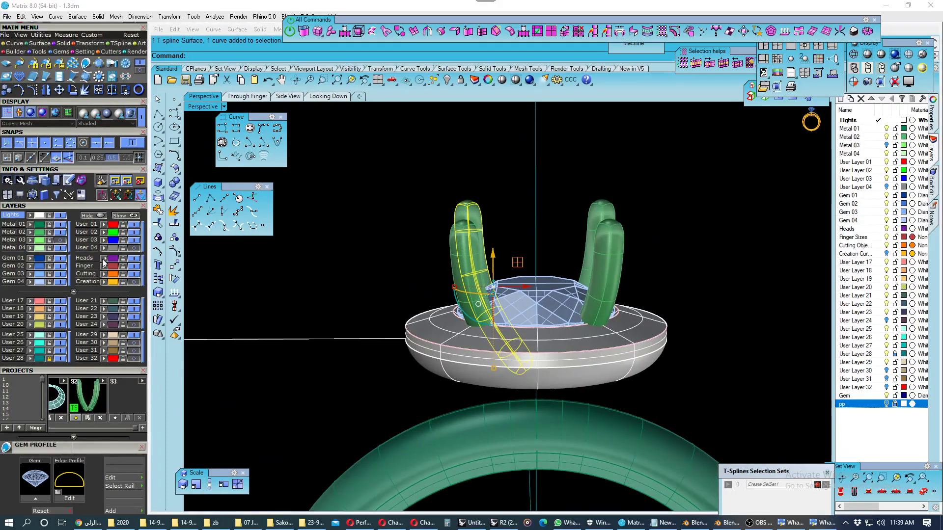
- Rotate the prong about centre 0 in Looking Down view onto the left axis
left_click(328, 96)
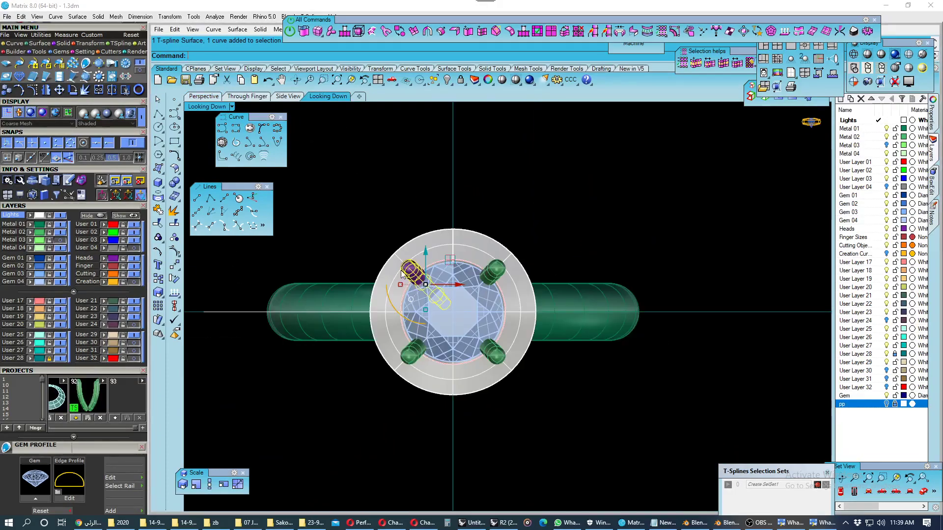
left_click(174, 279)
type("0")
key("Return")
scroll(421, 252, "down", 1)
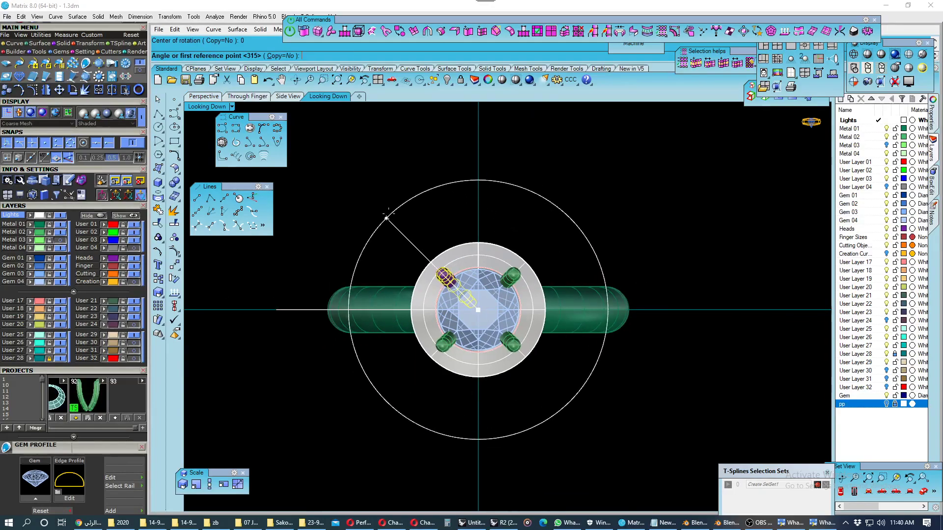
left_click(416, 236)
left_click(270, 288)
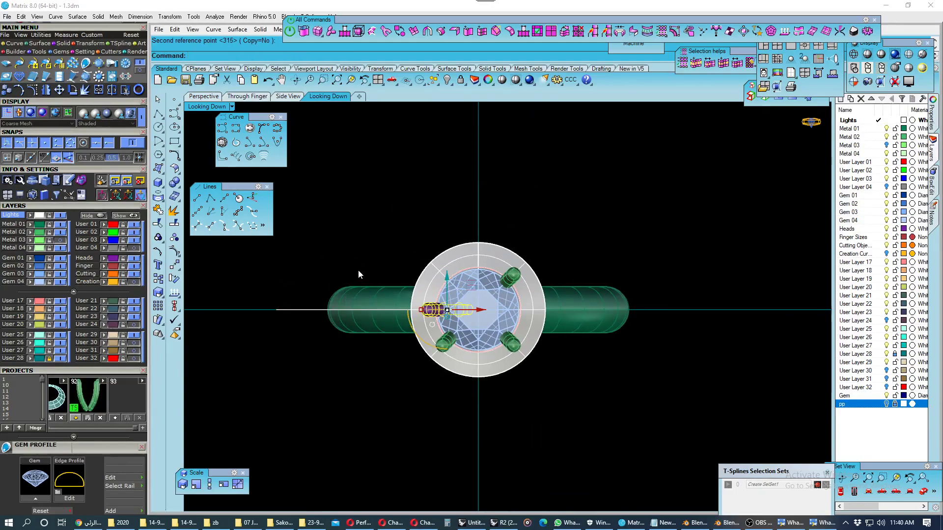
- Tilt the prong down and to the left with the gumball in Perspective
left_click(204, 97)
scroll(411, 260, "up", 2)
scroll(466, 260, "up", 2)
scroll(526, 260, "up", 2)
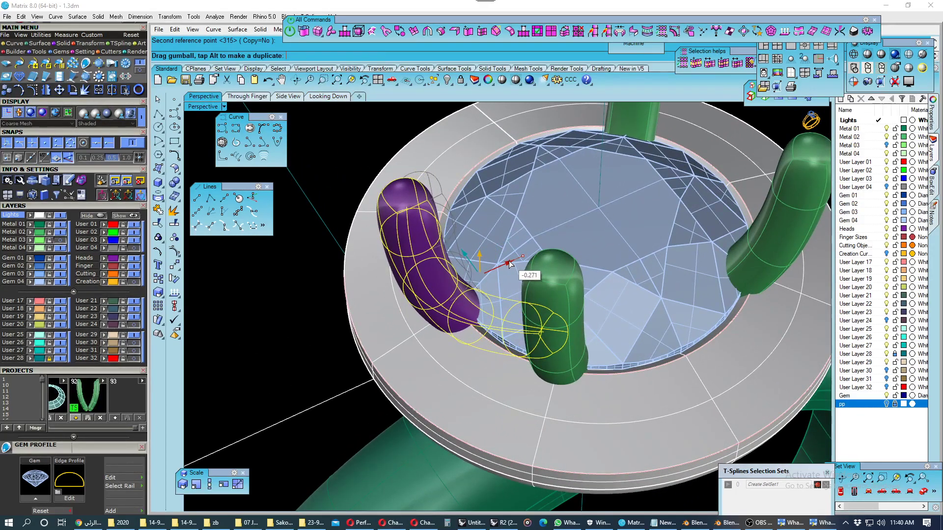
left_click(503, 278)
mouse_move(504, 278)
right_mouse_down()
mouse_move(480, 172)
mouse_move(431, 182)
mouse_move(497, 169)
mouse_move(459, 149)
mouse_move(427, 160)
mouse_move(436, 167)
mouse_move(476, 154)
mouse_move(500, 185)
mouse_move(475, 155)
mouse_move(463, 252)
right_mouse_up()
- Hide the Metal 02 layer's other three prongs and reselect the remaining prong
left_click(59, 232)
mouse_move(521, 255)
right_mouse_down()
mouse_move(525, 207)
mouse_move(528, 320)
mouse_move(417, 210)
mouse_move(378, 239)
mouse_move(394, 242)
mouse_move(442, 332)
mouse_move(441, 373)
right_mouse_up()
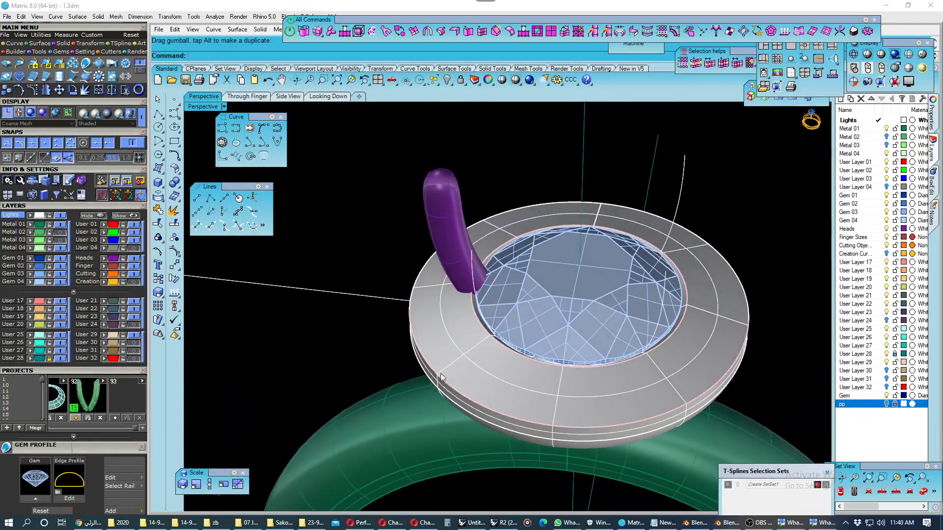
left_click(57, 282)
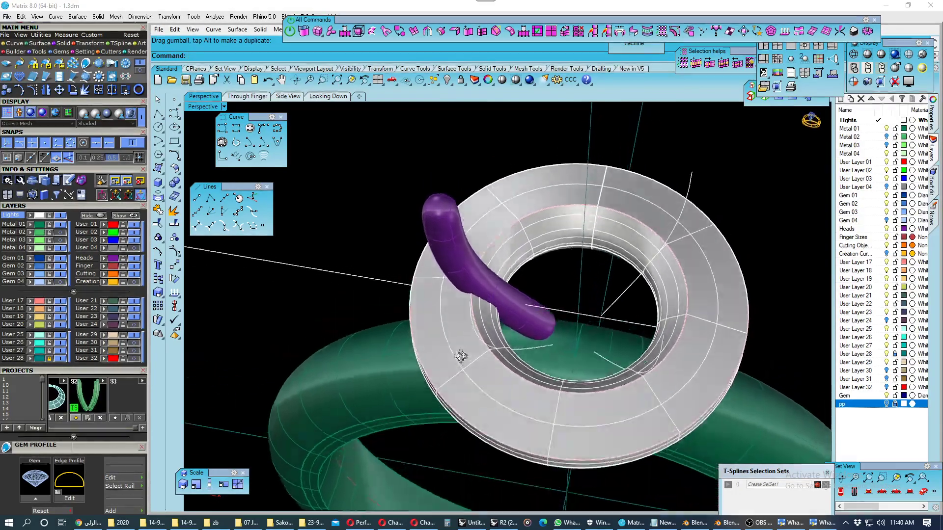
left_click(61, 282)
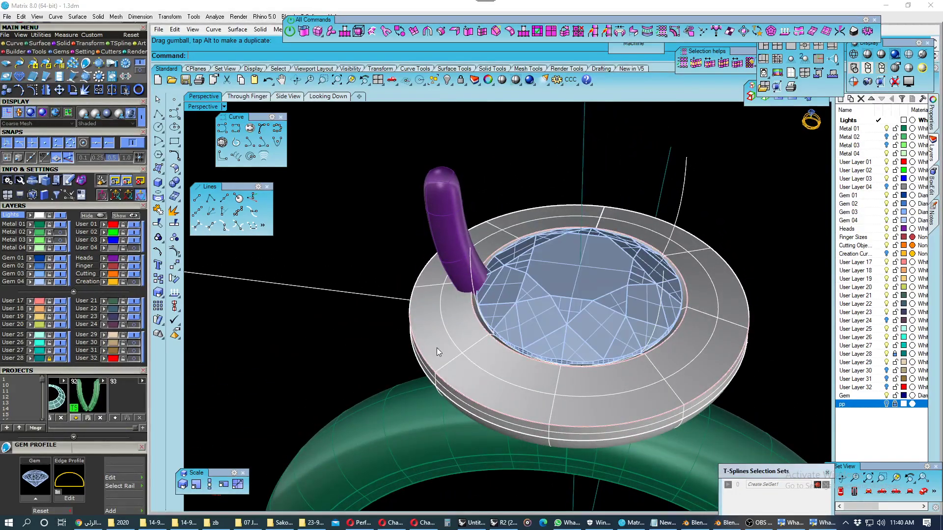
mouse_move(437, 348)
right_mouse_down()
mouse_move(441, 208)
mouse_move(421, 216)
mouse_move(457, 248)
mouse_move(463, 285)
right_mouse_up()
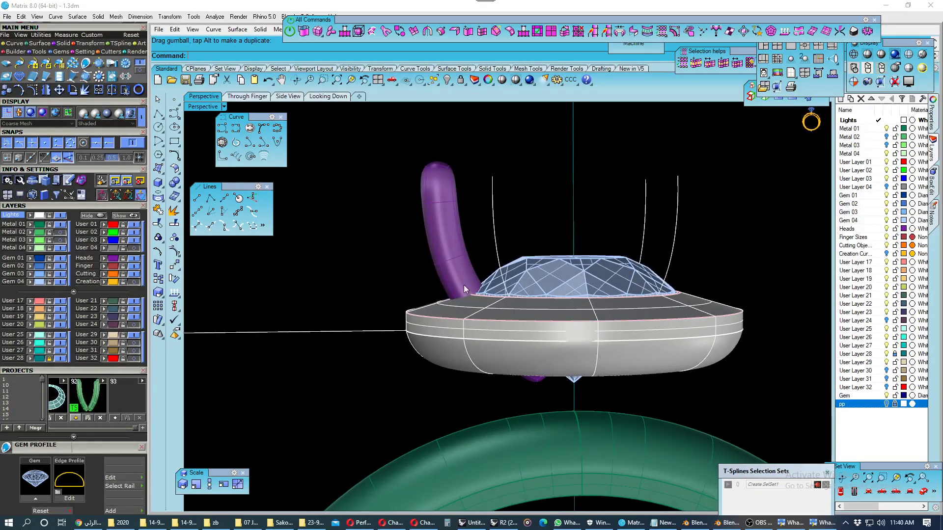
left_click(262, 101)
left_click_drag(363, 228, 363, 224)
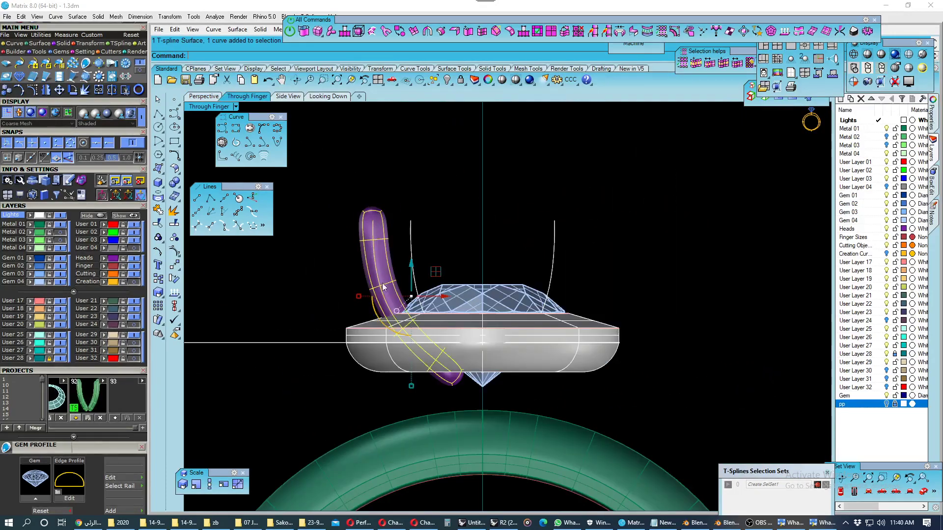
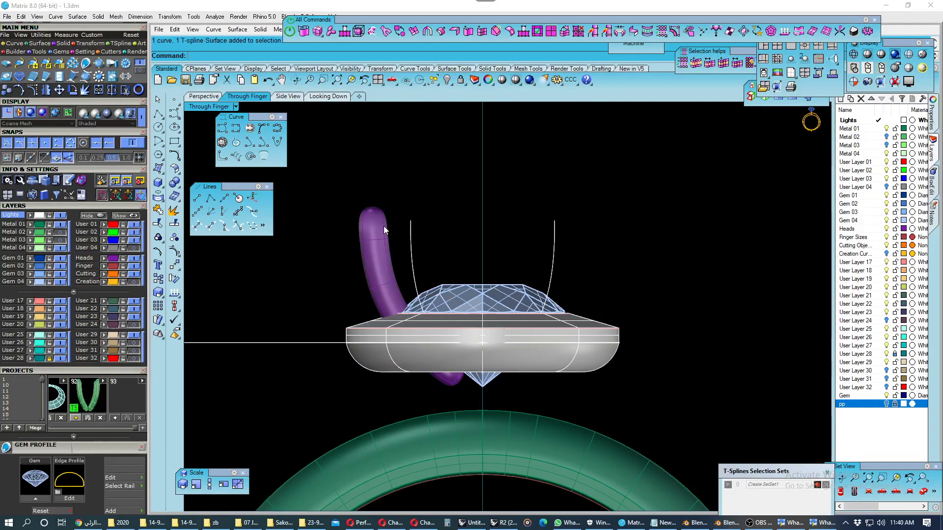
- Ungroup the three green prongs and hide the Metal 02 layer
left_click(41, 238)
left_click(174, 241)
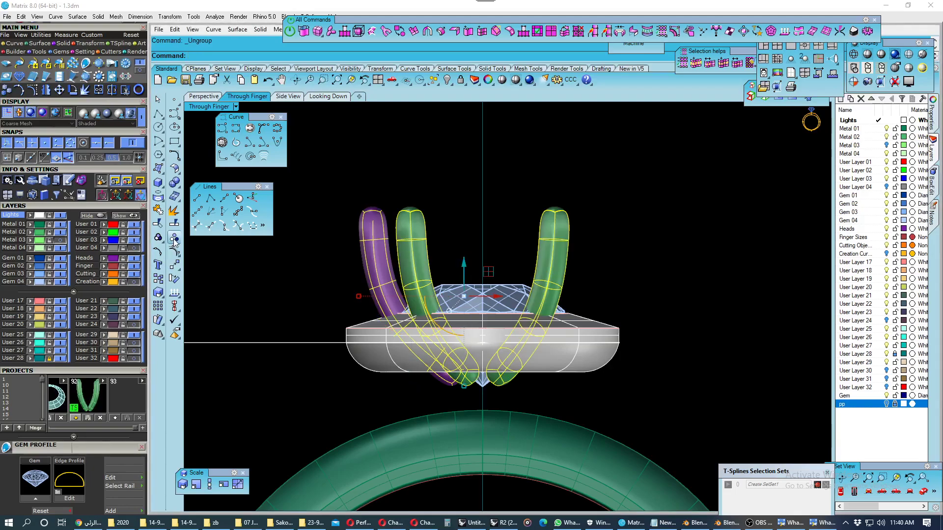
left_click(245, 267)
left_click(61, 233)
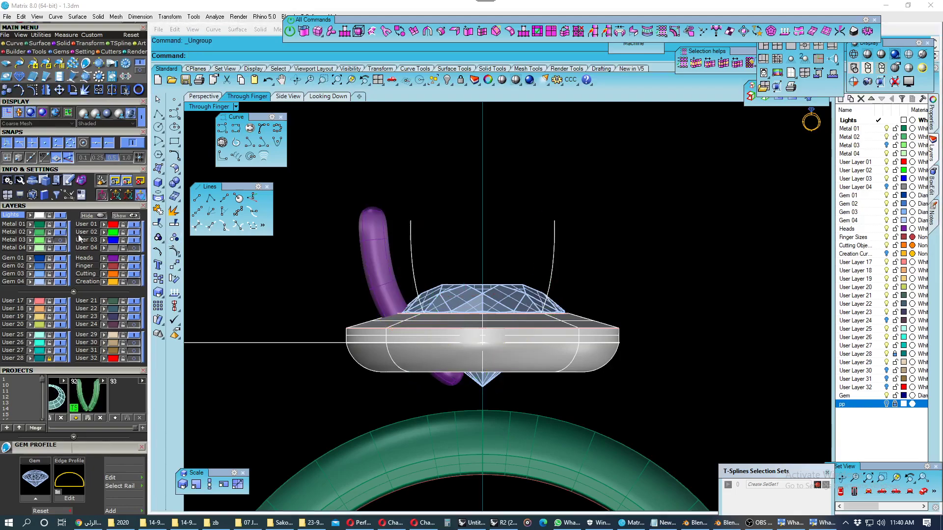
- Raise the purple prong slightly with the gumball in the Through Finger view
left_click(368, 231)
left_click_drag(410, 264, 411, 259)
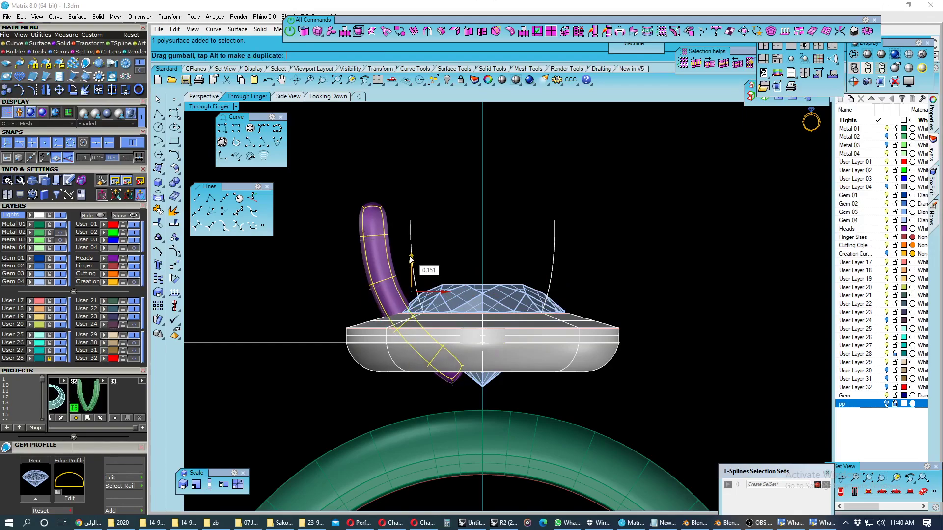
left_click(328, 211)
- In Perspective, shift the purple prong slightly sideways against the bezel rim
left_click(191, 98)
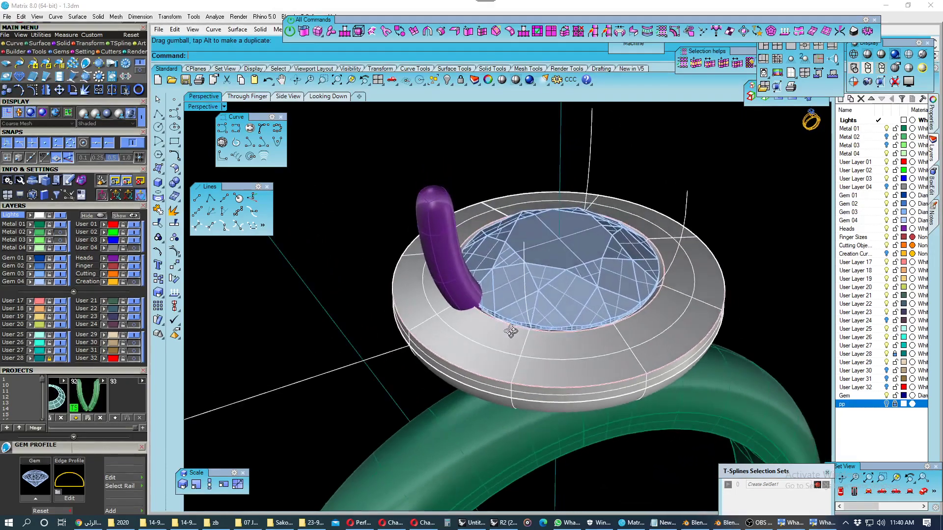
scroll(459, 302, "up", 3)
scroll(460, 296, "up", 3)
left_click(460, 296)
left_click(486, 317)
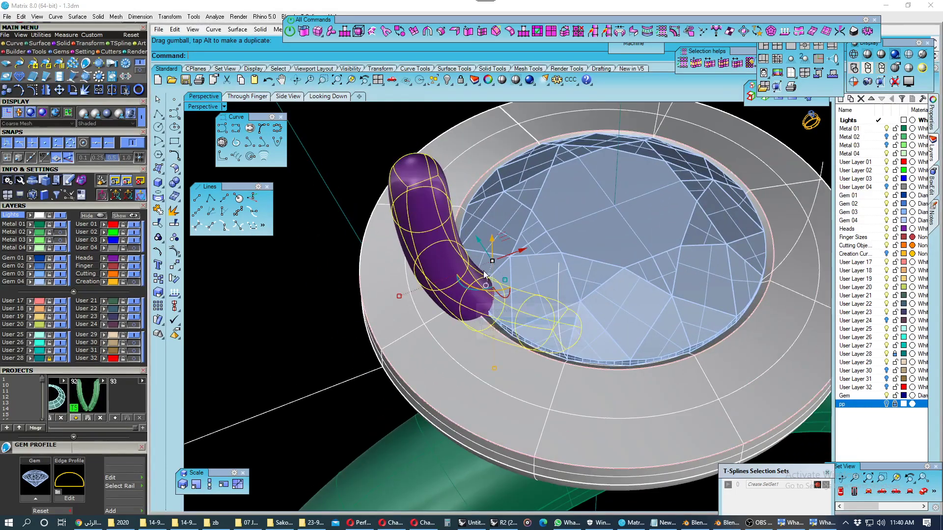
left_click_drag(516, 253, 514, 254)
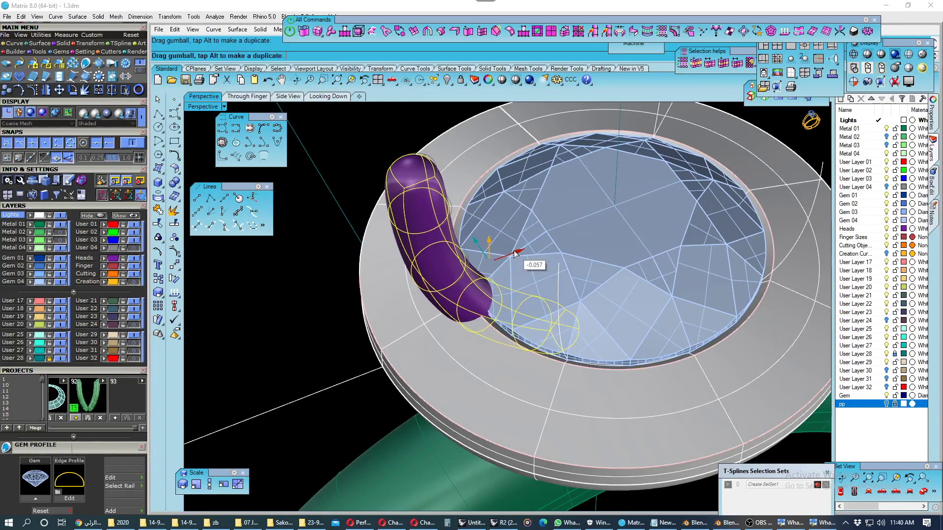
key("Escape")
mouse_move(373, 291)
right_mouse_down()
mouse_move(389, 255)
mouse_move(383, 204)
mouse_move(400, 186)
mouse_move(414, 203)
mouse_move(378, 230)
mouse_move(399, 275)
right_mouse_up()
- In the Looking Down view, rotate the purple prong 45° about the setting centre
left_click(325, 96)
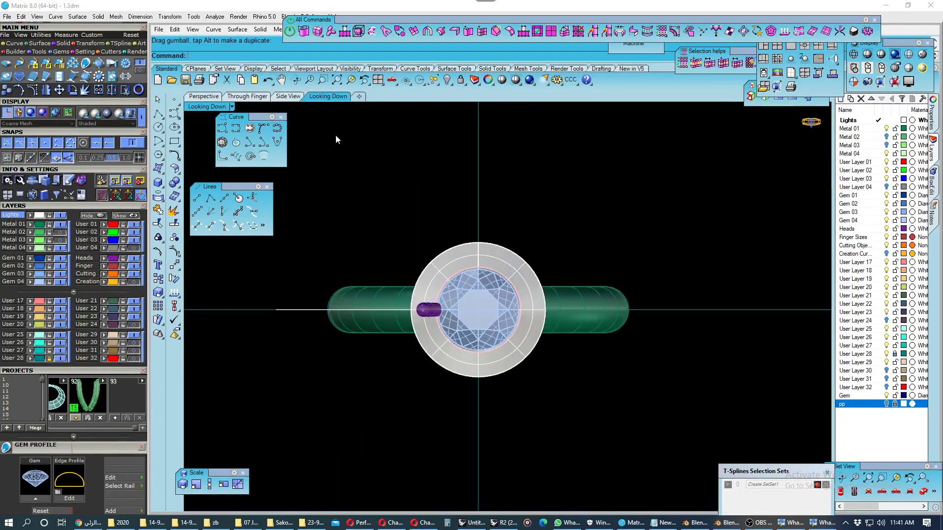
left_click(415, 308)
left_click(462, 362)
right_click_drag(403, 324, 467, 319)
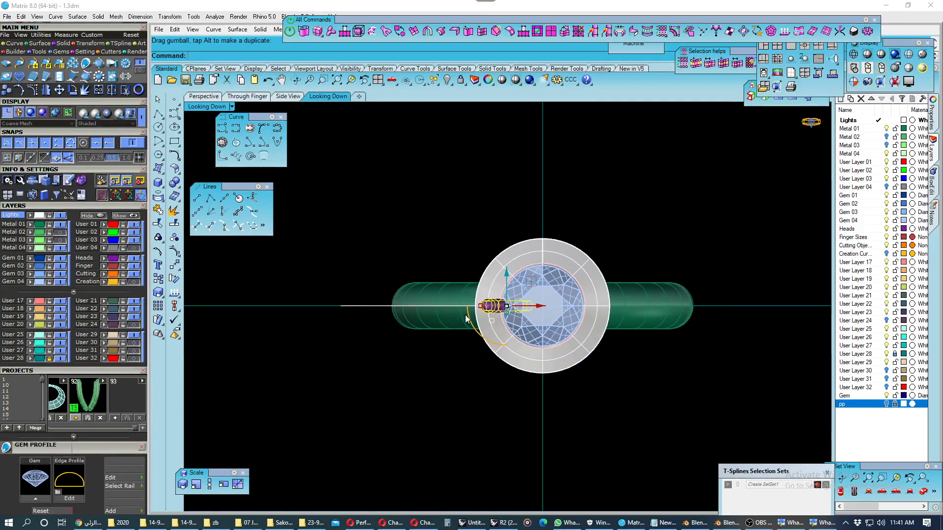
left_click(173, 285)
scroll(347, 341, "down", 2)
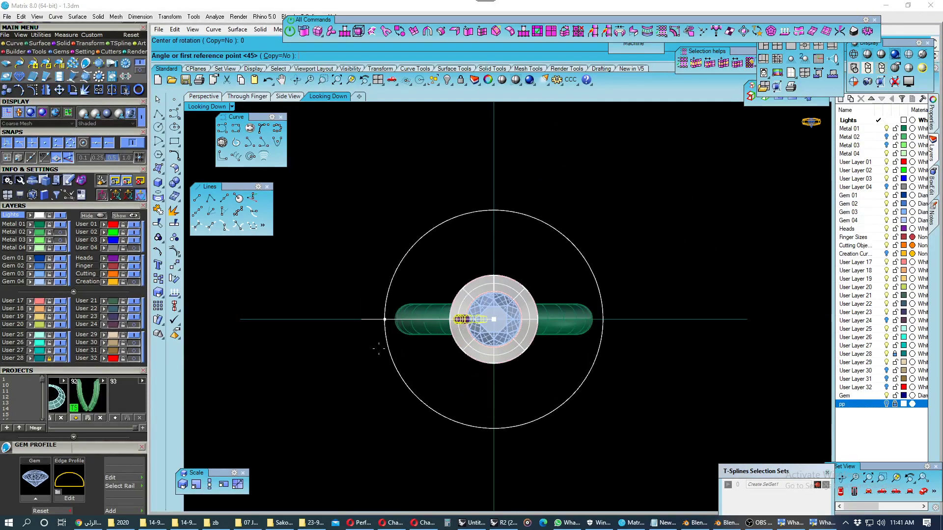
left_click(332, 320)
left_click(336, 225)
right_click_drag(417, 290, 377, 288)
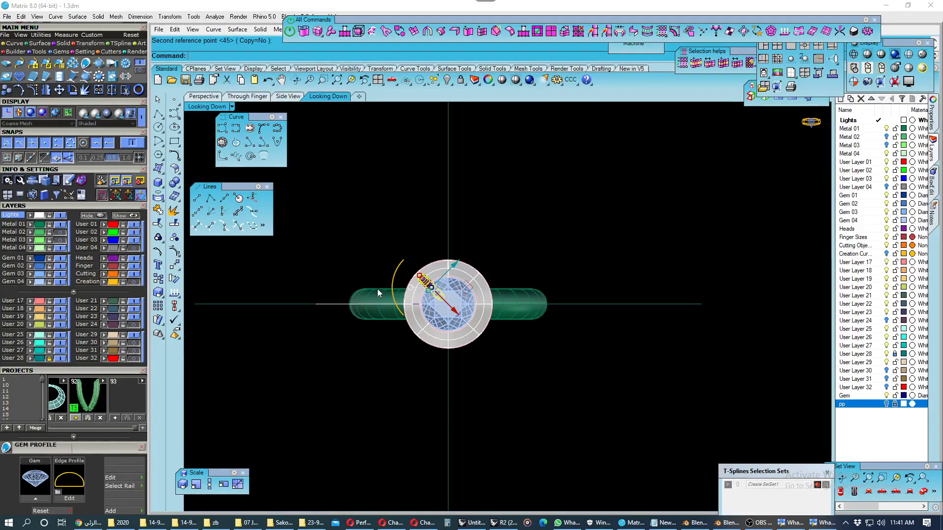
- Mirror the prong as a copy to produce four prongs at the diagonal corners
left_click(176, 268)
left_click(259, 272)
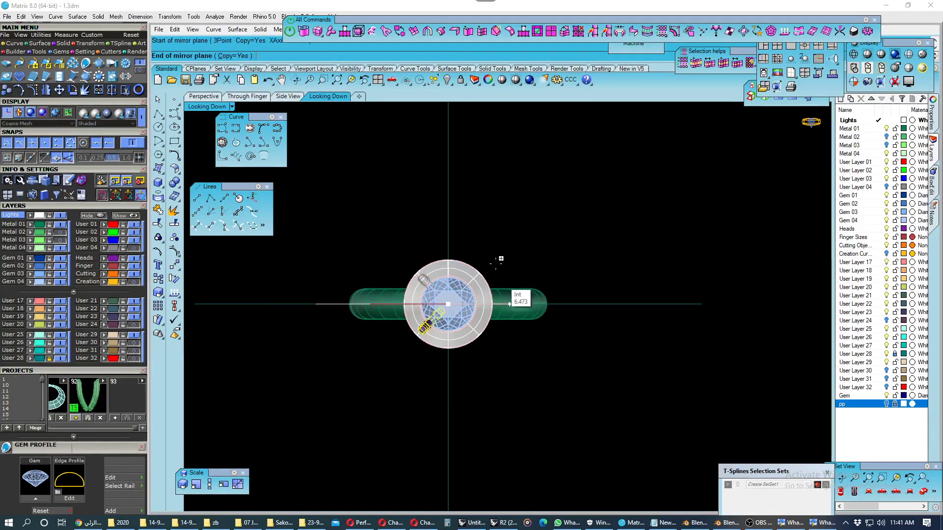
left_click(448, 304)
scroll(484, 272, "up", 1)
scroll(483, 273, "up", 3)
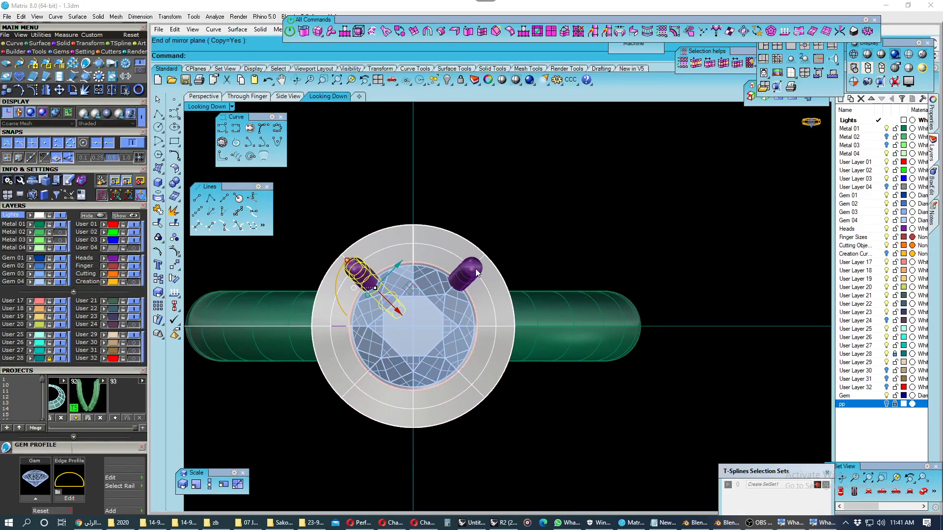
right_click(487, 274)
scroll(485, 302, "down", 2)
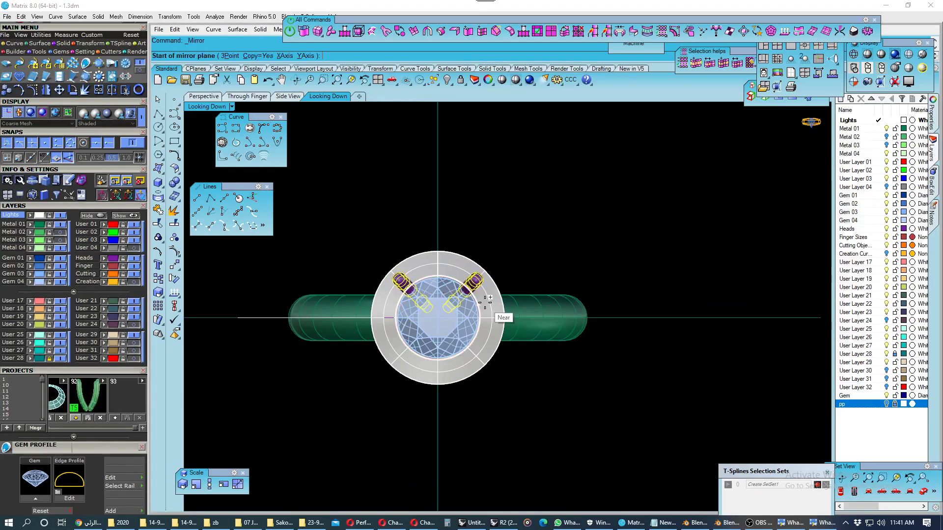
left_click(688, 332)
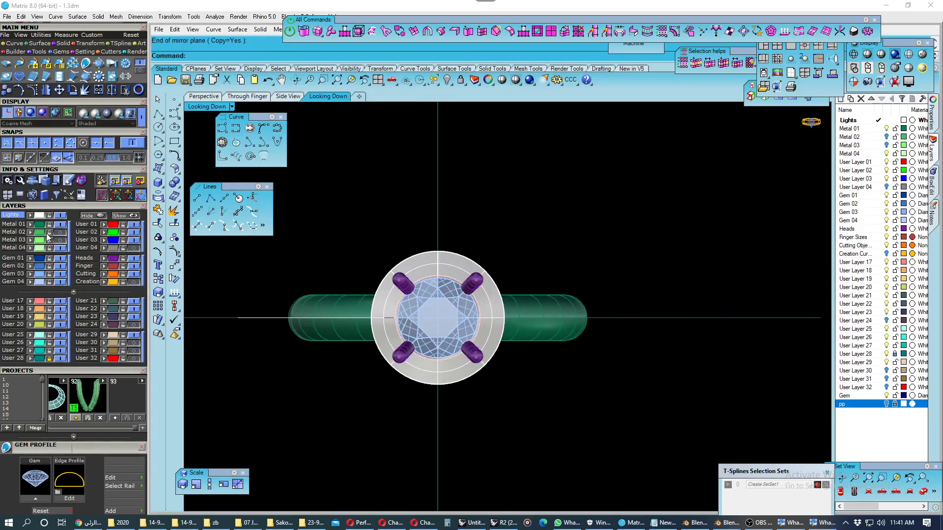
left_click(111, 257)
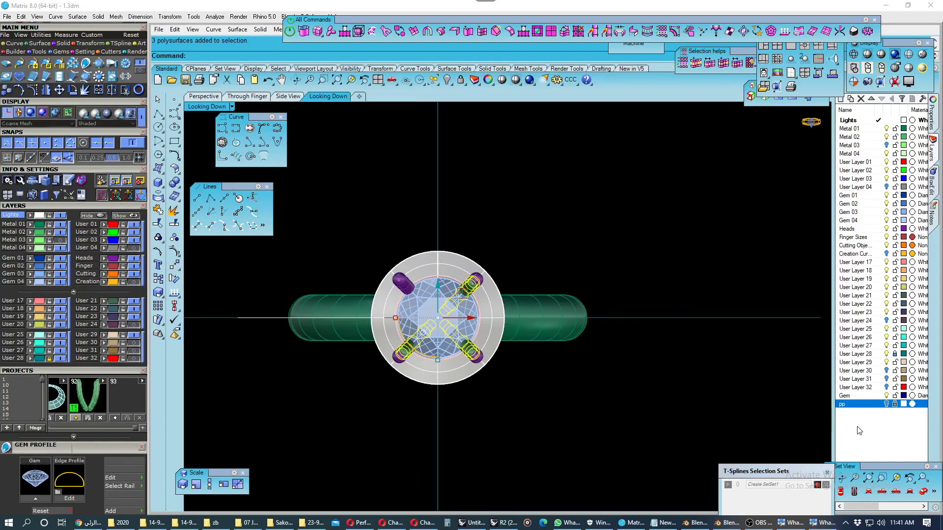
- Create a new layer and move the three selected prongs onto it
right_click(859, 431)
left_click(871, 435)
right_click(869, 412)
left_click(870, 367)
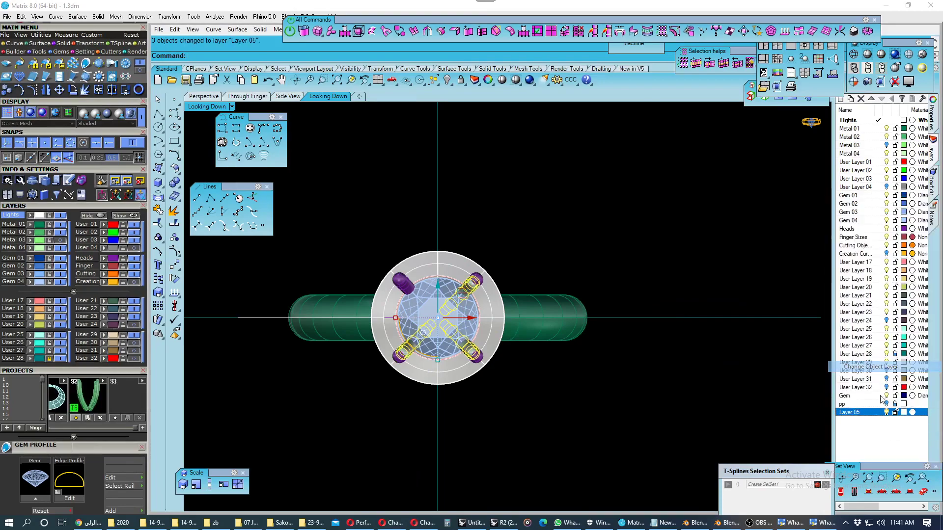
key("Escape")
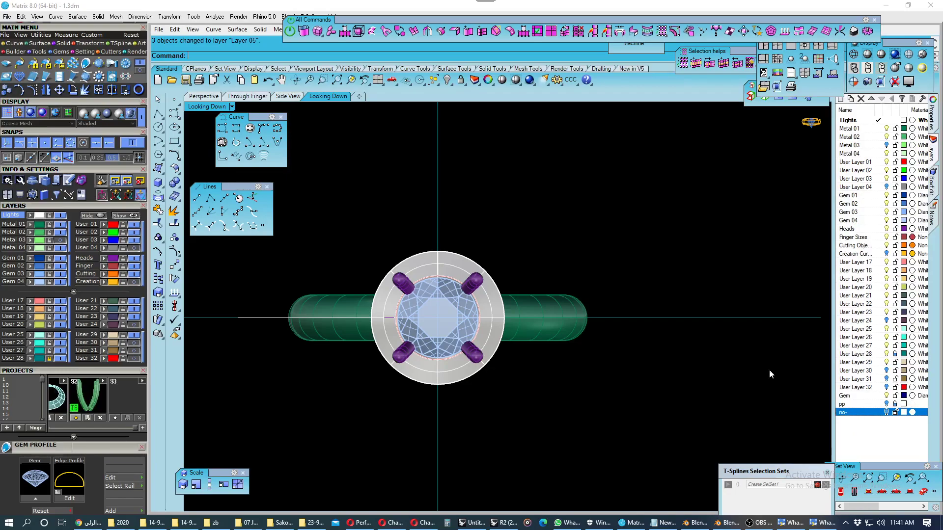
- Hide the four purple prongs and their curve
left_click(105, 258)
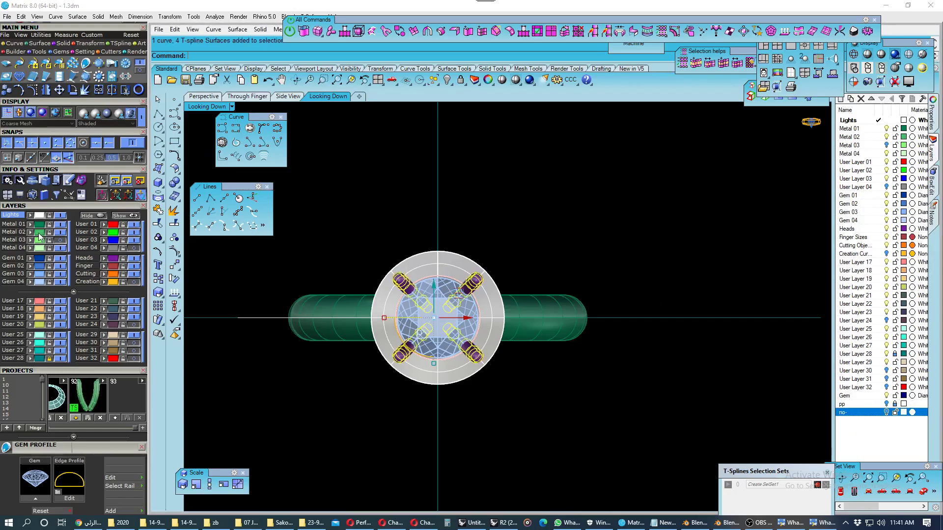
key("Escape")
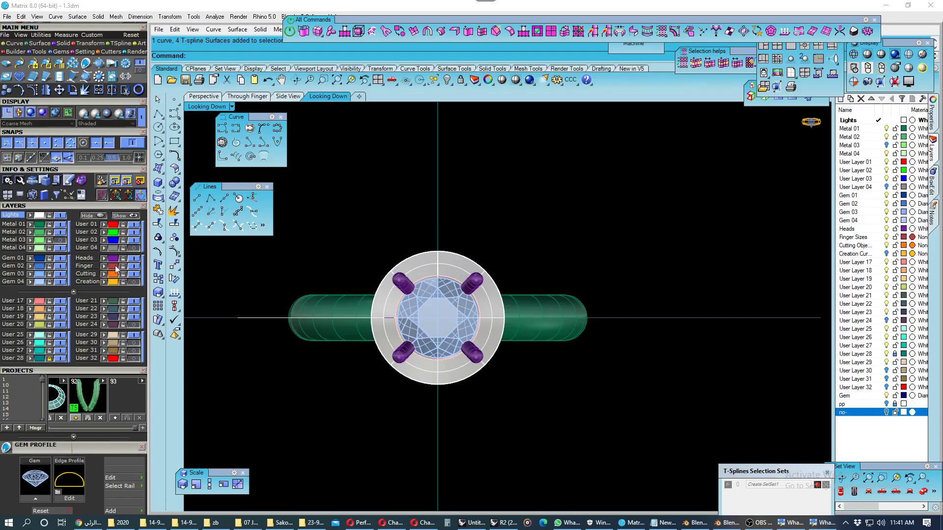
left_click(103, 257)
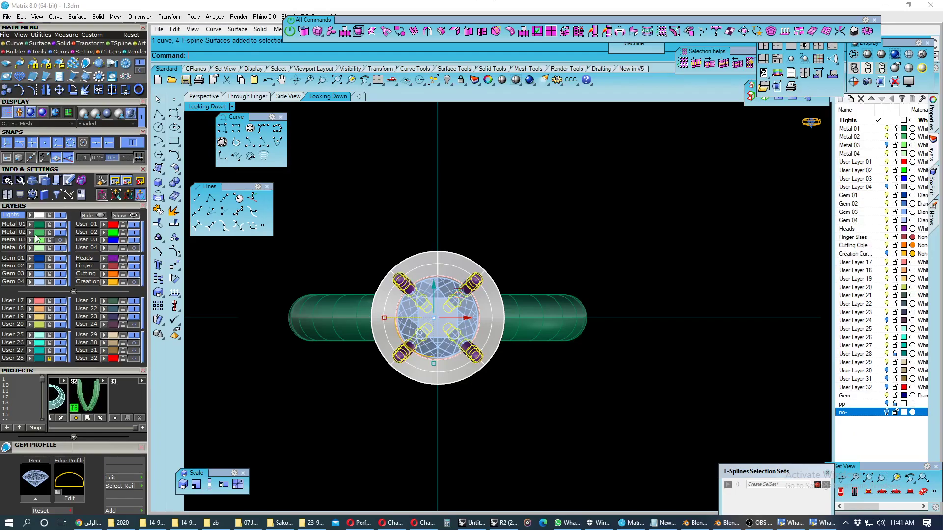
key("Delete")
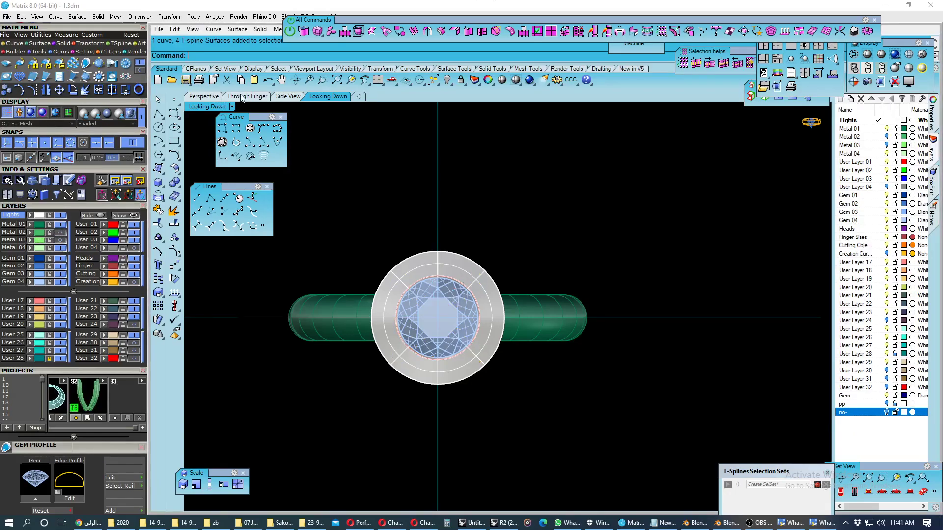
- Move the three upright curves onto new Layer 05 and hide that layer
left_click(242, 97)
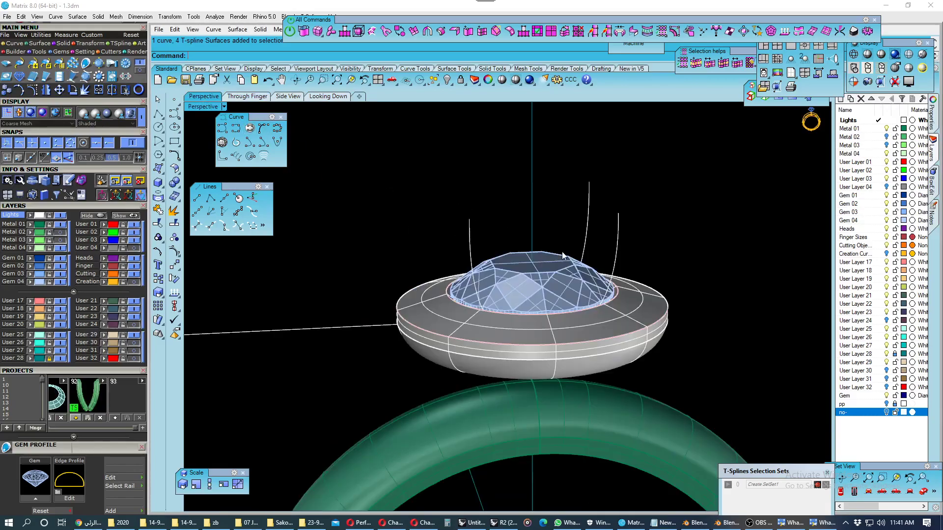
right_click_drag(563, 255, 588, 239)
left_click_drag(655, 194, 438, 238)
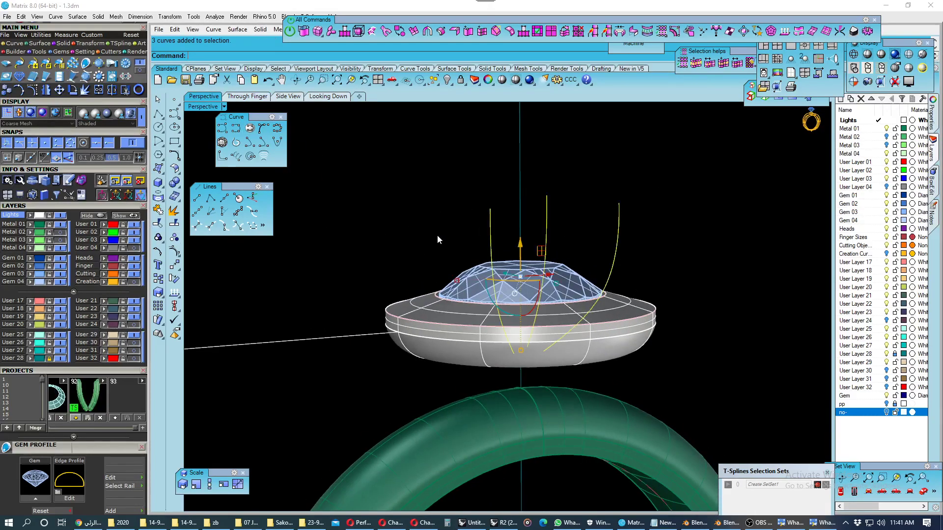
right_click(886, 440)
left_click(884, 442)
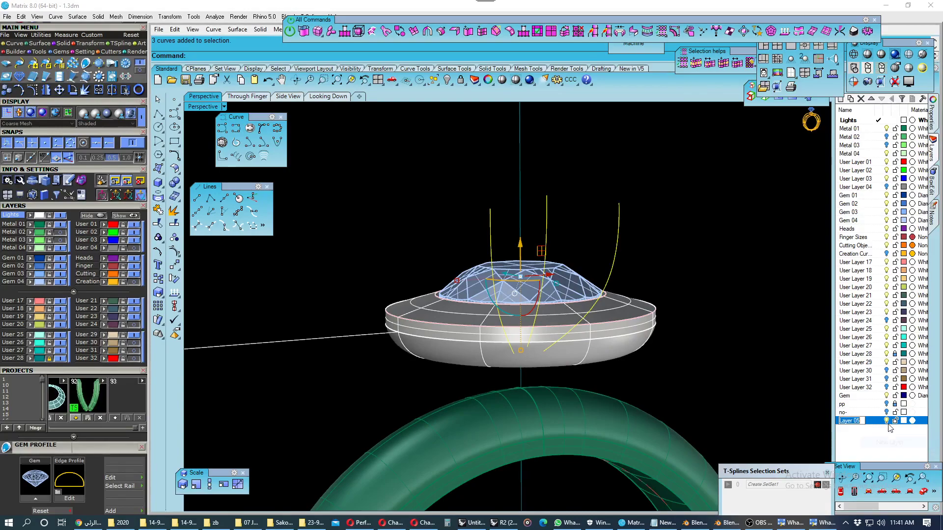
right_click(883, 424)
left_click(860, 379)
left_click(886, 421)
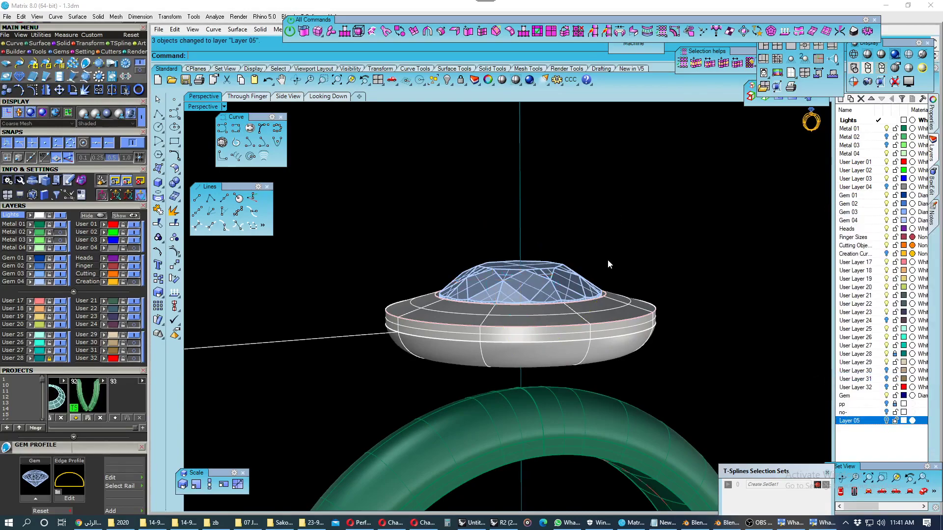
right_click_drag(608, 259, 408, 303)
- Move the bezel polysurface onto the Metal 03 layer
left_click(60, 232)
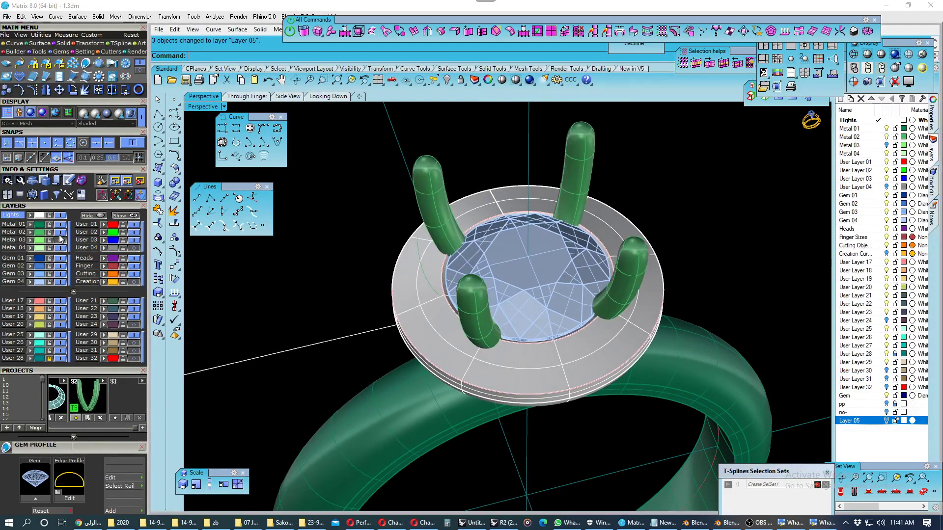
left_click(36, 336)
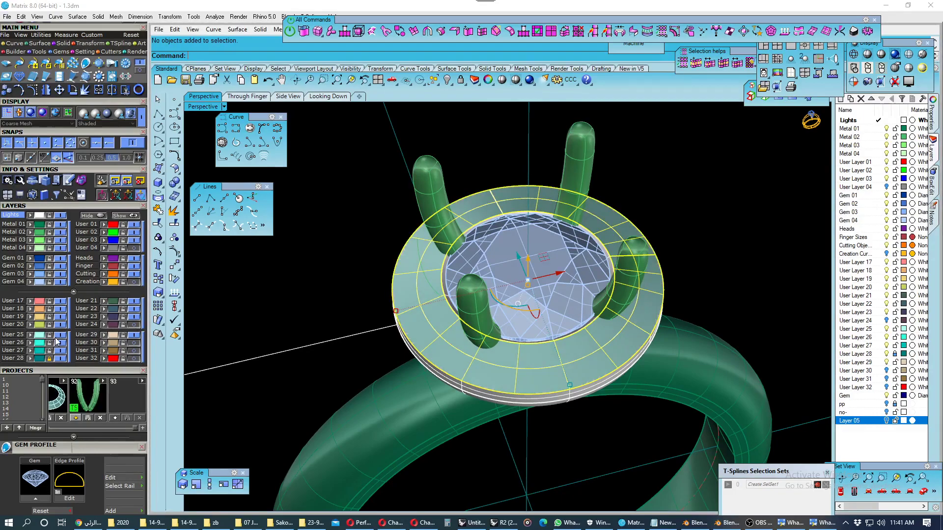
left_click(403, 299)
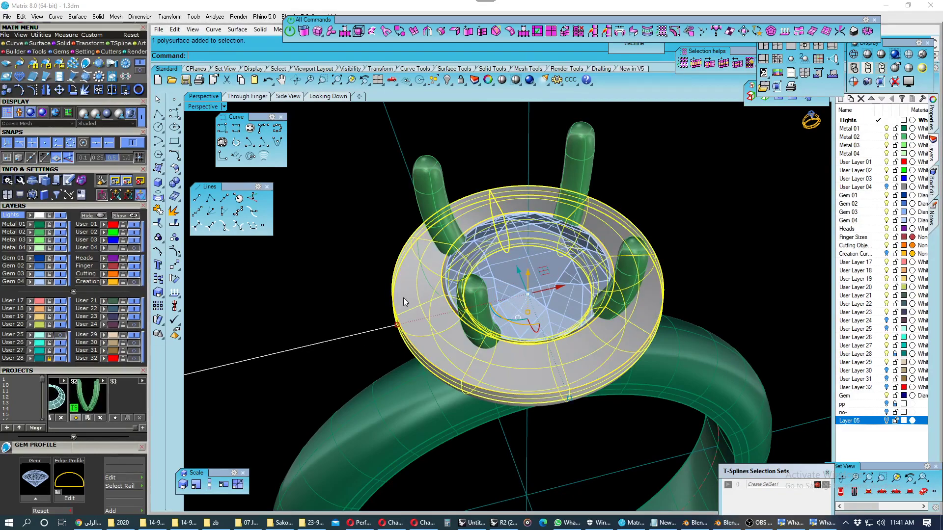
left_click(33, 240)
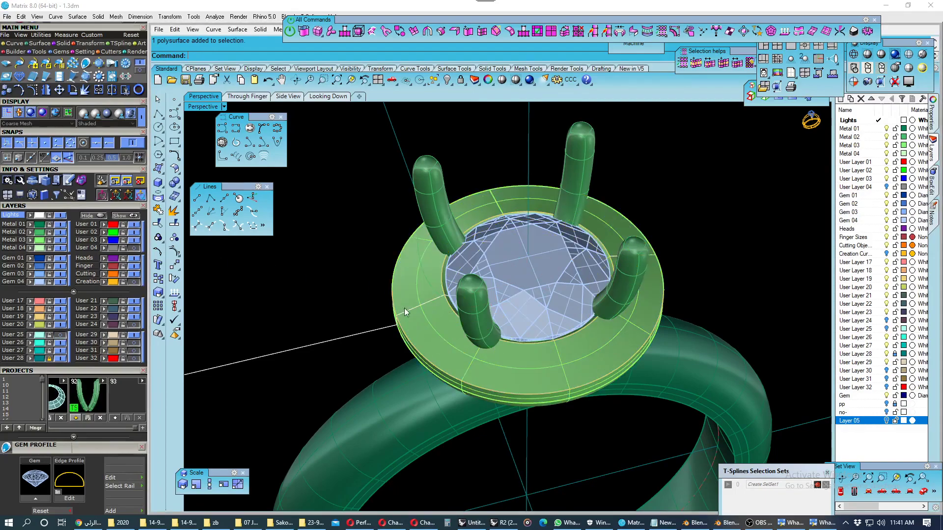
- Save the ring file and inspect the head from the side view
mouse_move(404, 308)
right_mouse_down()
mouse_move(502, 337)
mouse_move(501, 346)
right_mouse_up()
scroll(502, 337, "down", 2)
key("ctrl+s")
scroll(482, 285, "up", 2)
mouse_move(482, 285)
right_mouse_down()
mouse_move(453, 273)
mouse_move(335, 295)
right_mouse_up()
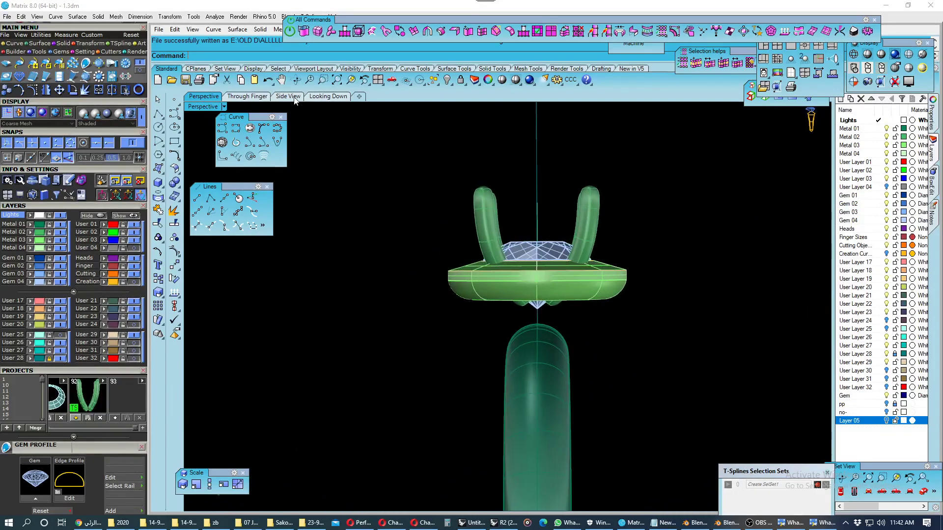
left_click(294, 100)
scroll(486, 324, "down", 5)
scroll(465, 295, "up", 3)
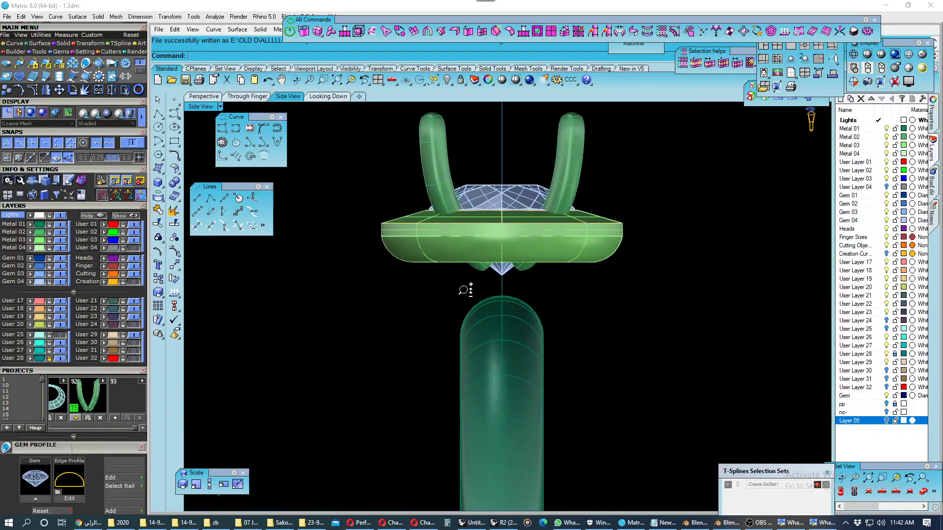
scroll(464, 292, "up", 1)
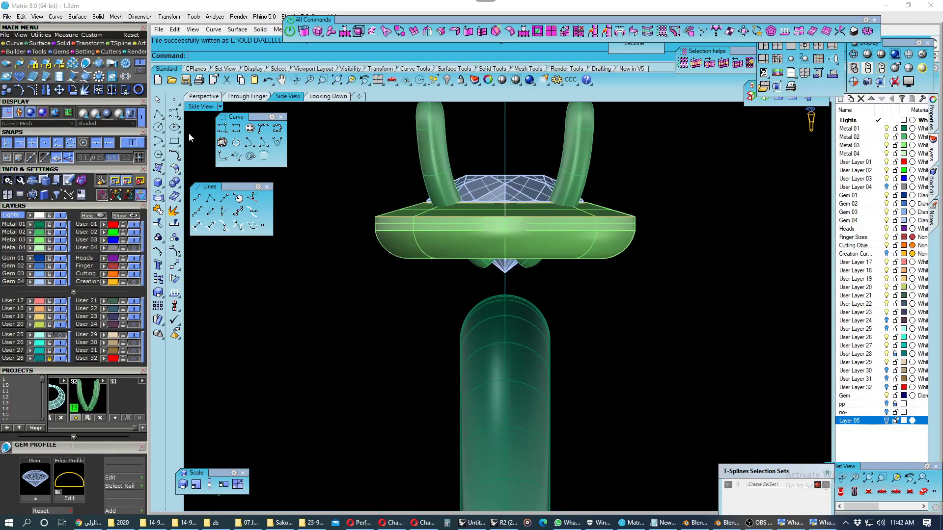
- Draw a horizontal line across the ring's axis, then show the shank again
left_click(60, 225)
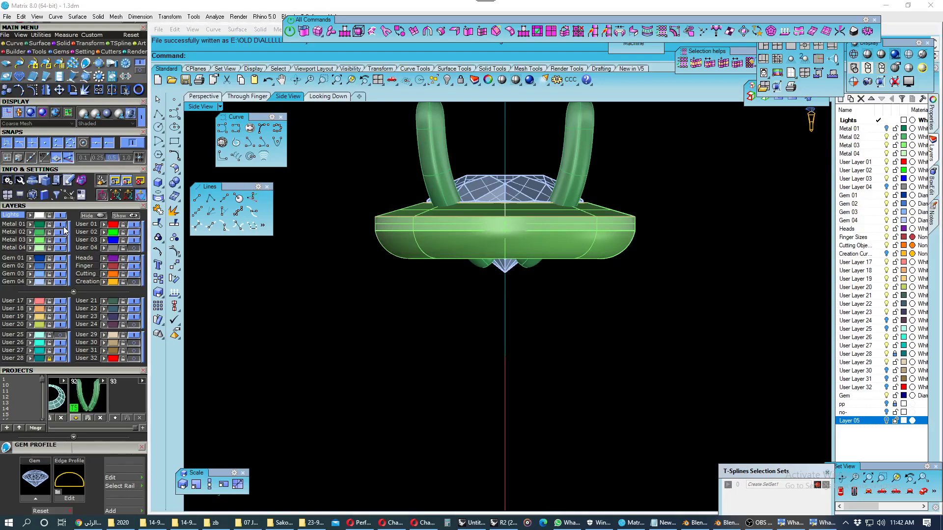
left_click(224, 199)
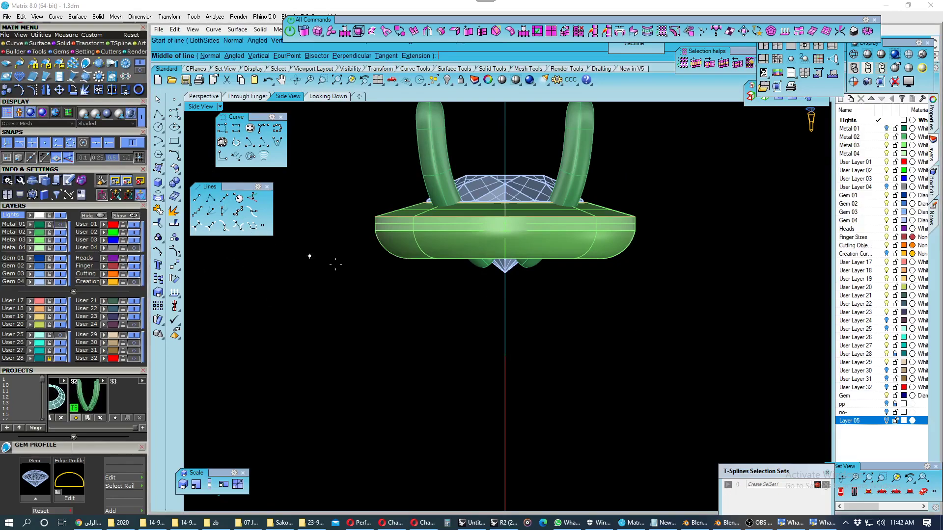
left_click(507, 363)
scroll(507, 358, "down", 4)
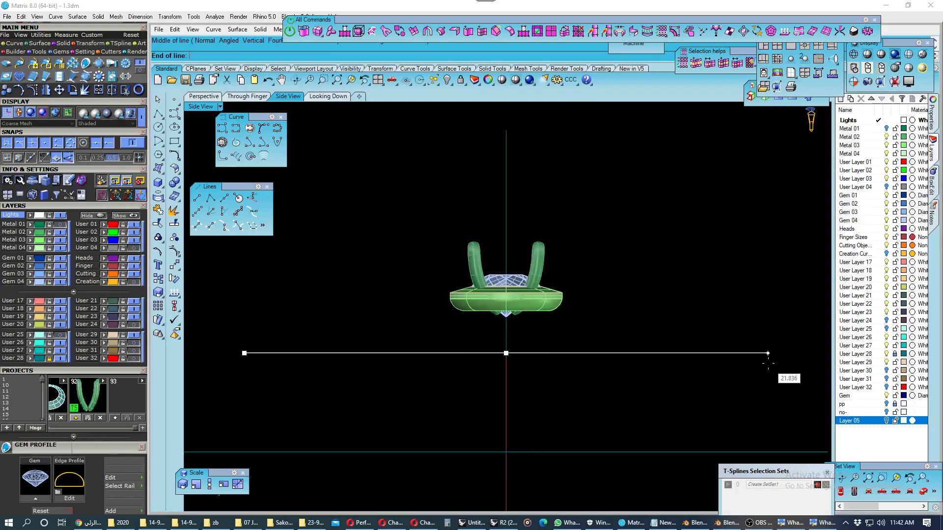
left_click(63, 225)
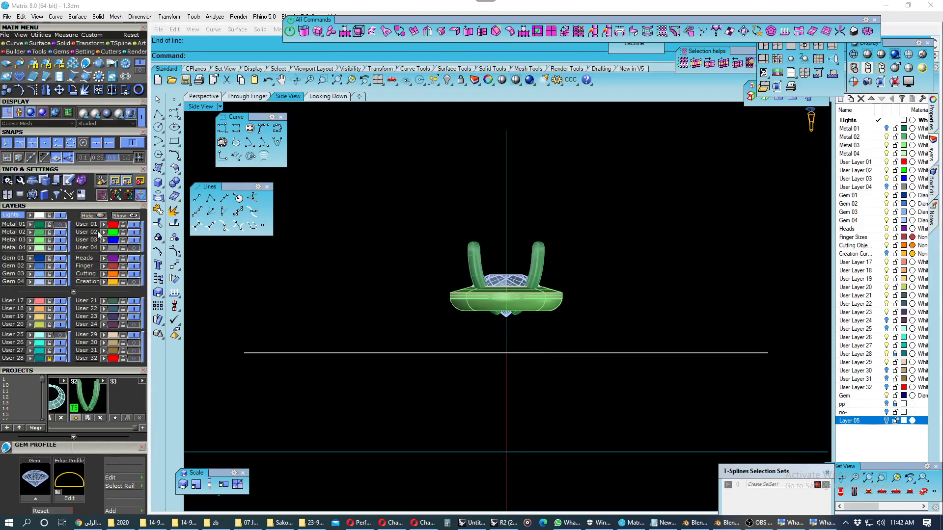
left_click(62, 225)
scroll(484, 311, "up", 2)
scroll(489, 301, "up", 2)
scroll(451, 301, "up", 3)
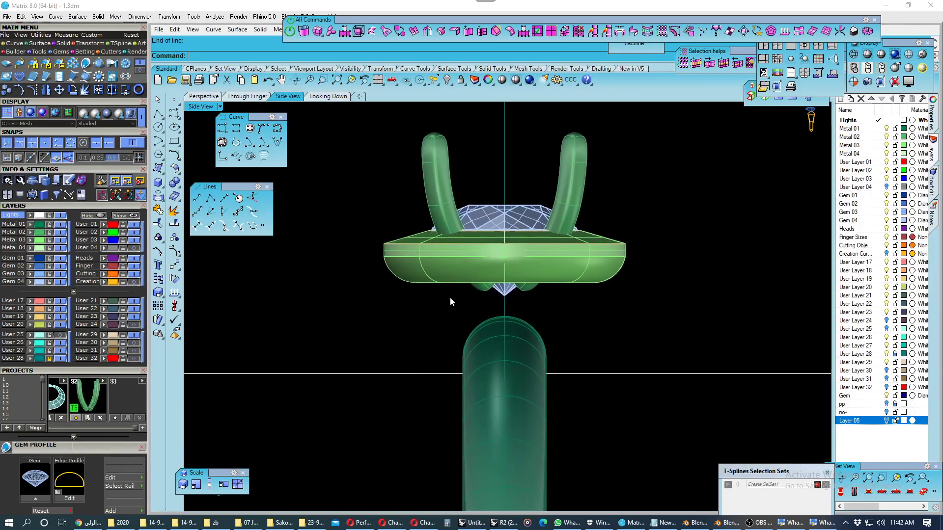
- Draw an interpolated curve from the shank's side edge up to the gallery's underside
left_click(235, 132)
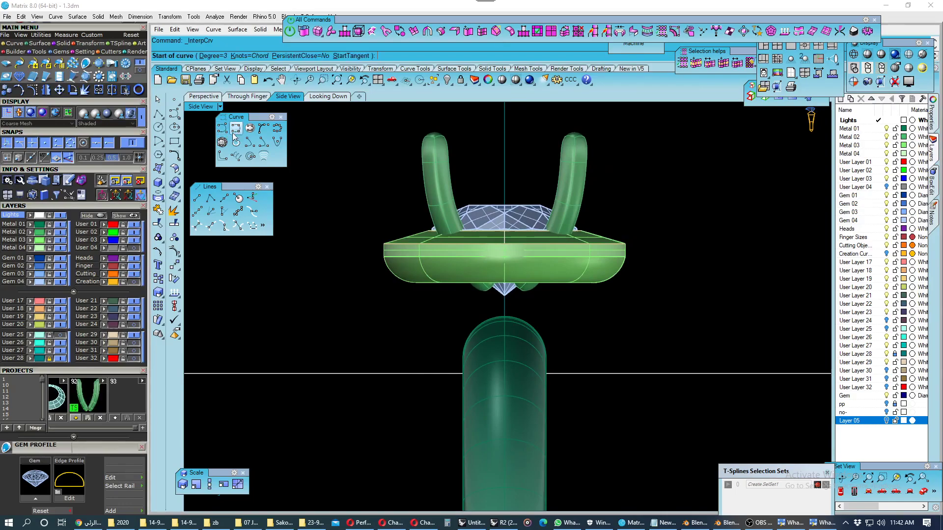
scroll(460, 373, "up", 1)
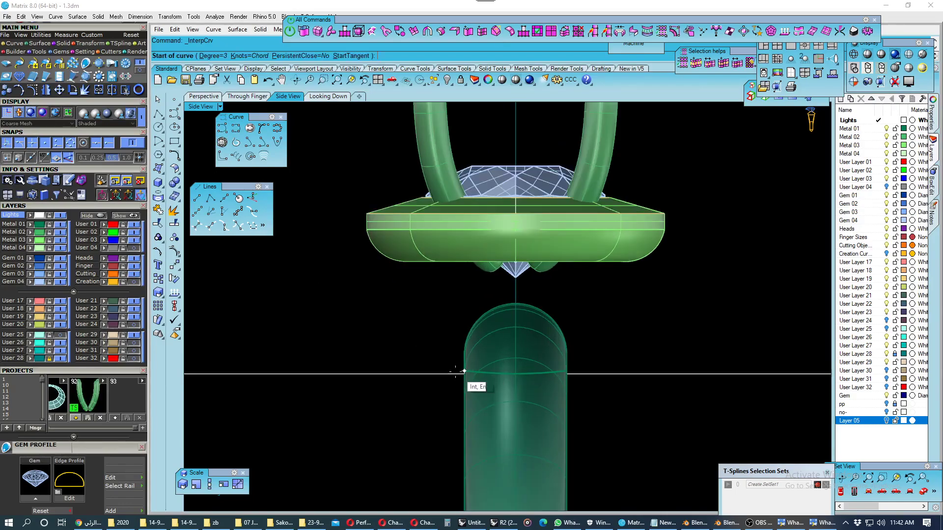
scroll(443, 374, "up", 2)
scroll(472, 378, "up", 2)
left_click(478, 380)
scroll(468, 375, "down", 2)
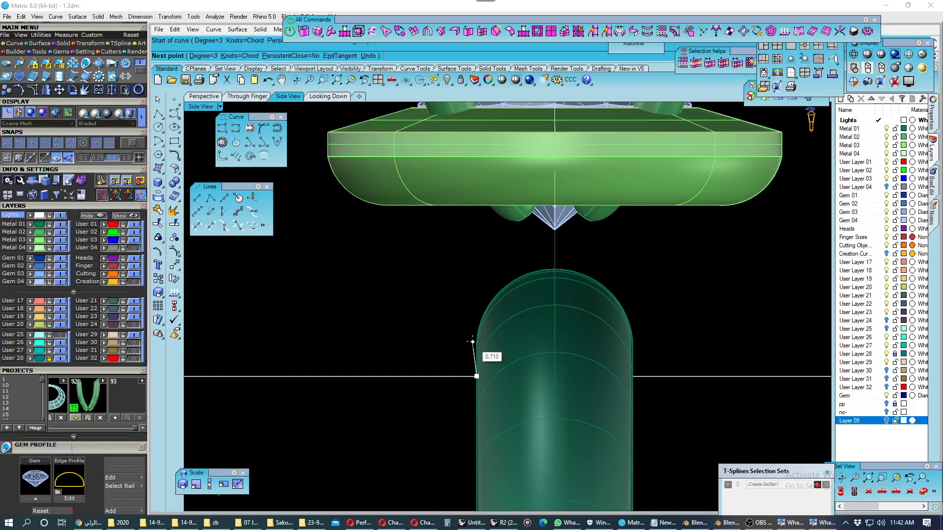
left_click(472, 341)
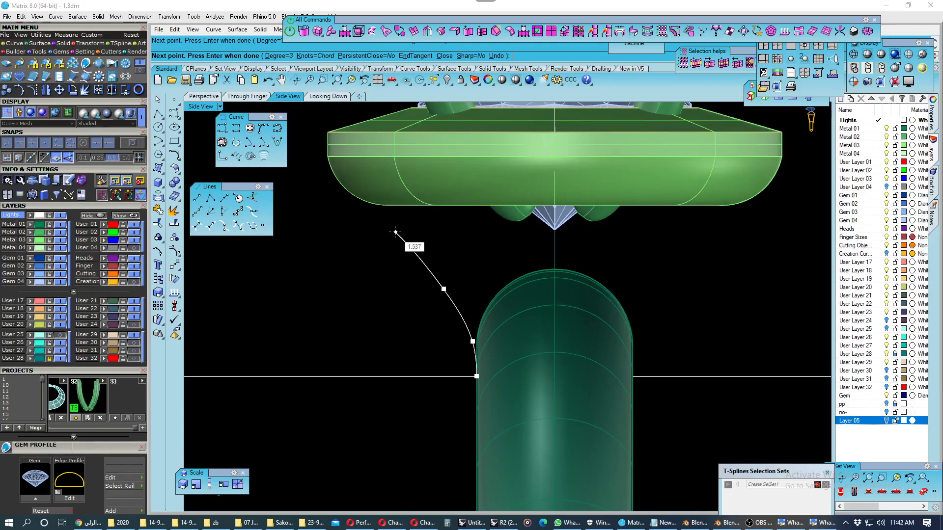
left_click(342, 192)
key("Return")
- Rebuild the profile curve to 5 control points, degree 3, and show its points
scroll(422, 260, "down", 2)
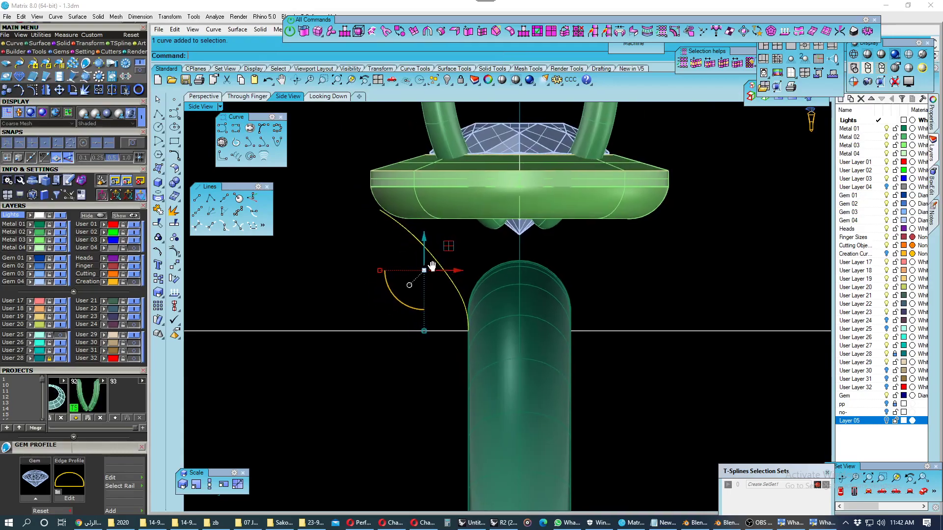
key("Return")
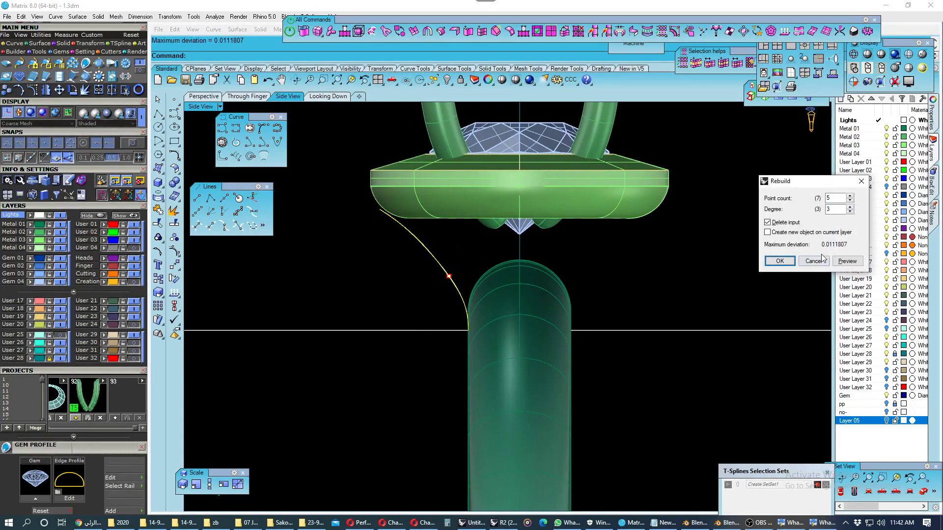
left_click(780, 261)
right_click_drag(443, 286, 441, 301)
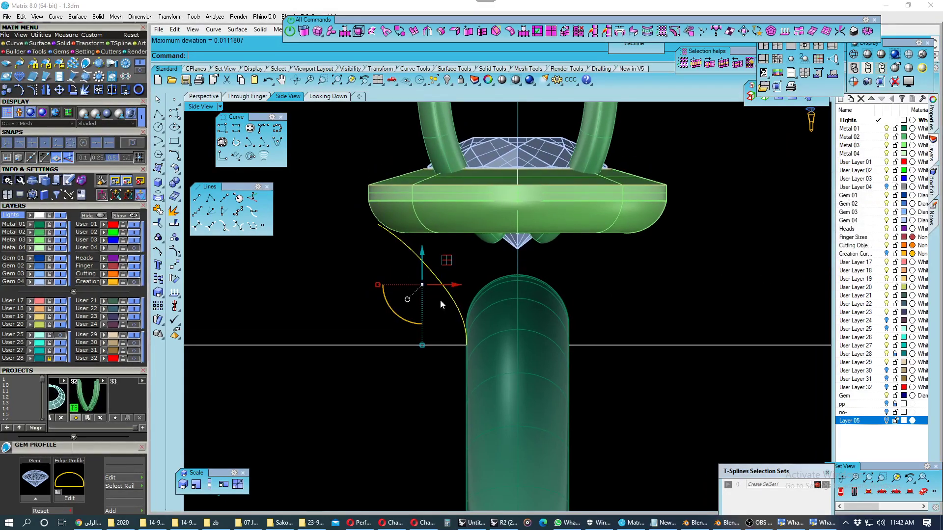
key("F10")
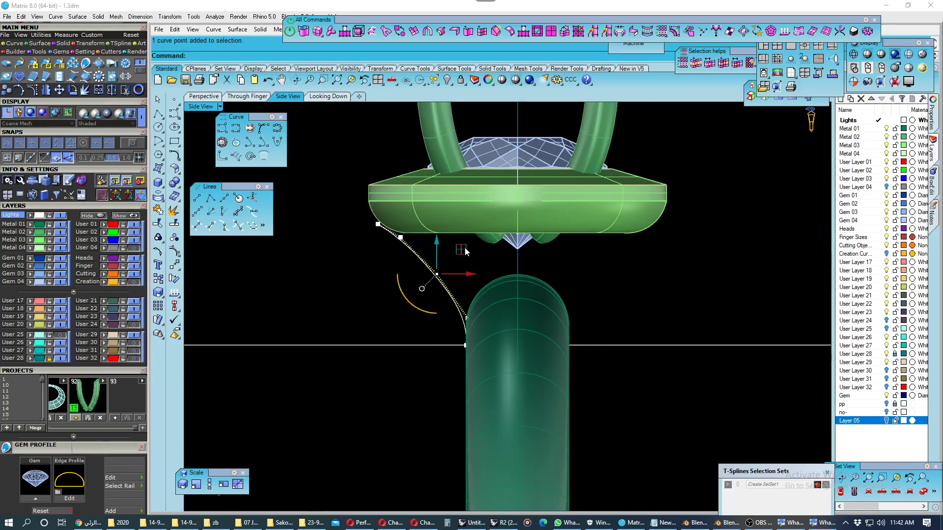
- Nudge the curve's two upper control points up and to the right
left_click_drag(425, 278, 467, 246)
scroll(393, 245, "up", 2)
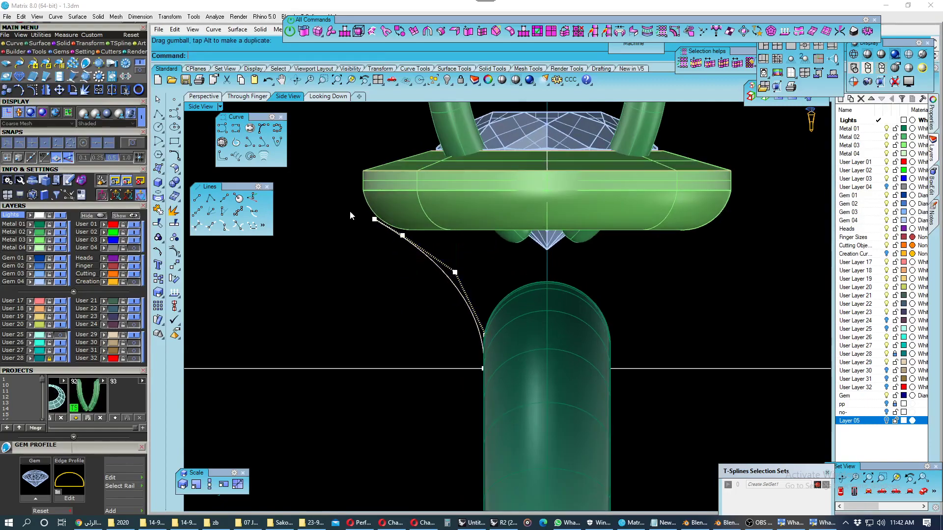
left_click_drag(349, 210, 426, 258)
left_click_drag(420, 206, 427, 200)
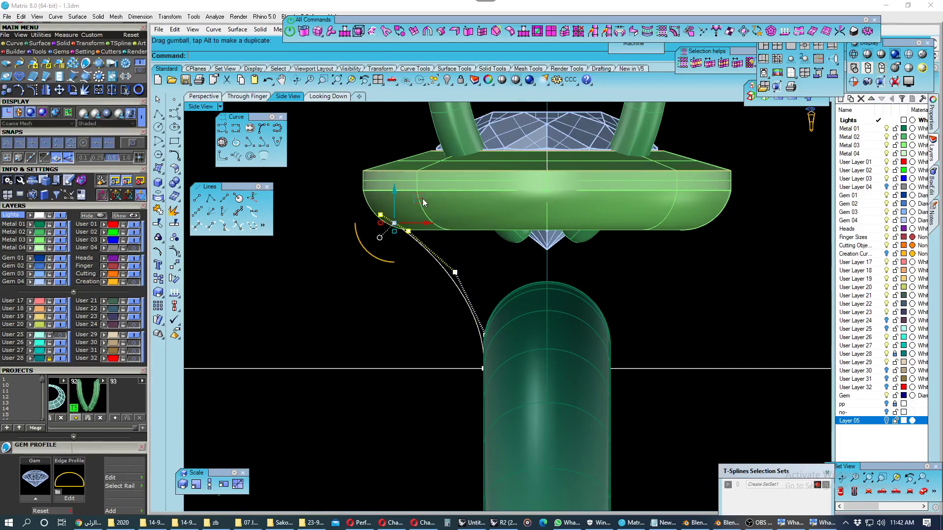
- Switch to X-Ray display and lock the Metal 03 and Metal 04 layers
left_click(923, 54)
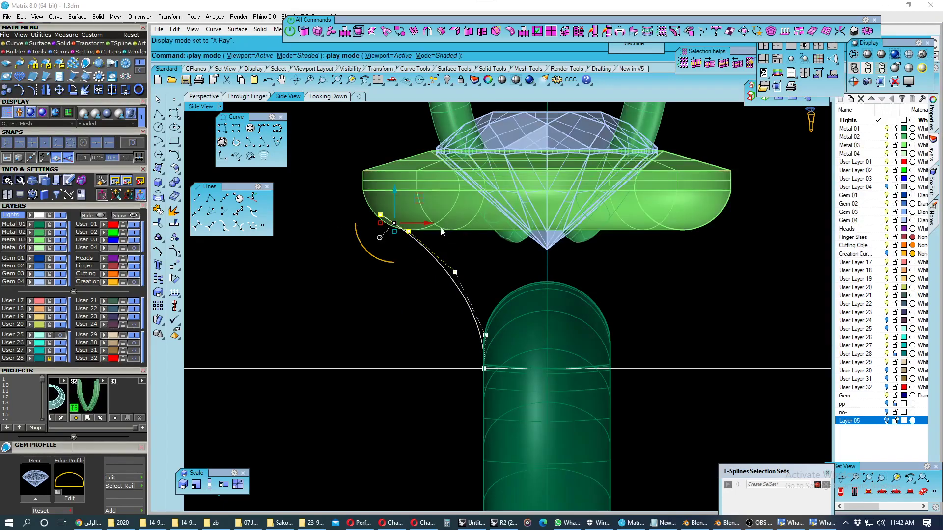
left_click(49, 240)
left_click(49, 248)
- Shift an upper control point and the two lower points slightly right
left_click(384, 286)
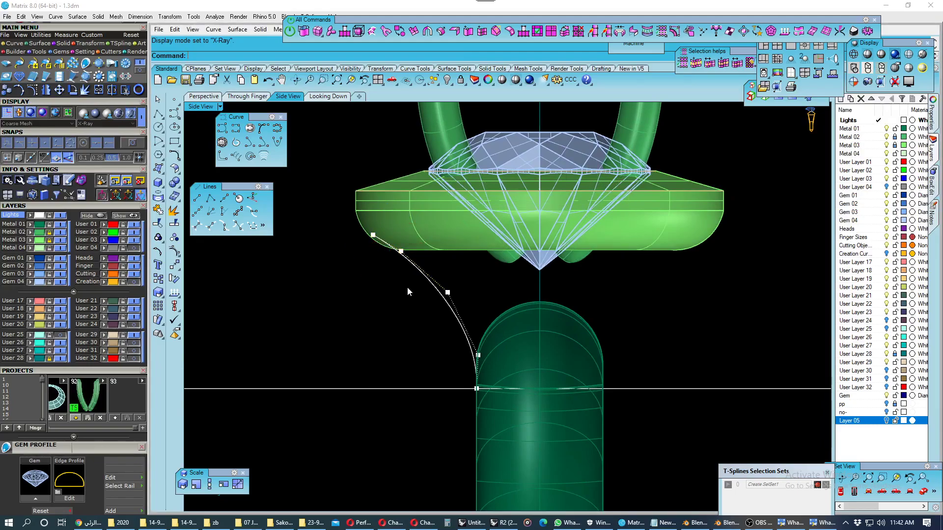
left_click(400, 251)
mouse_move(430, 230)
left_mouse_down()
mouse_move(433, 265)
mouse_move(457, 296)
left_mouse_up()
left_click(448, 292)
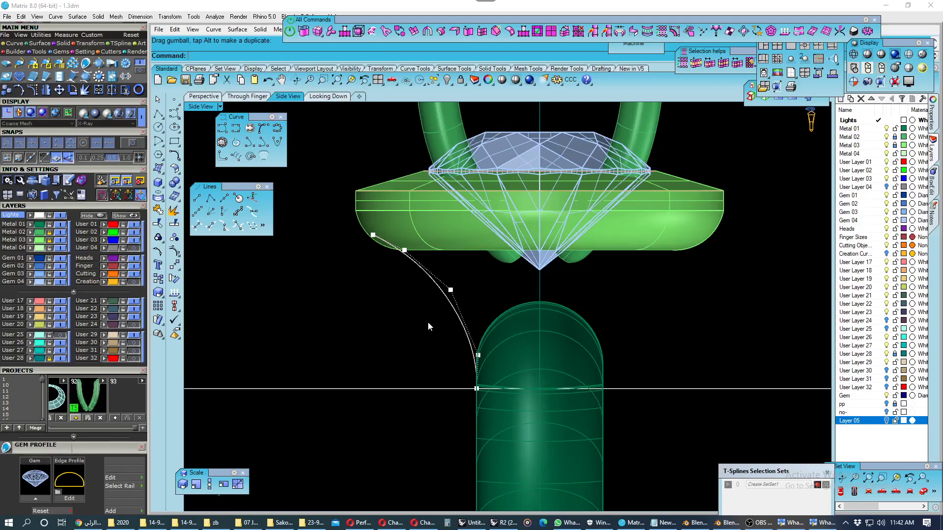
scroll(469, 348, "up", 2)
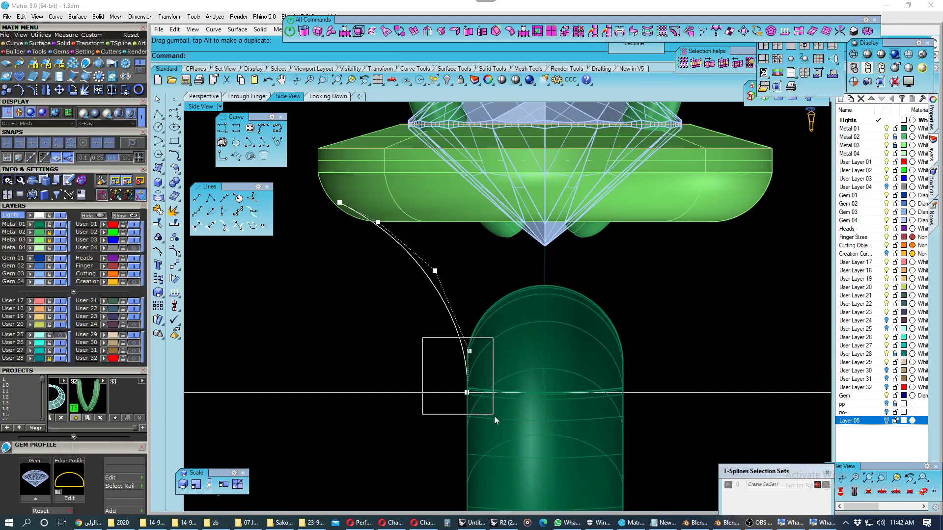
left_click_drag(421, 337, 506, 422)
left_click_drag(500, 376, 504, 376)
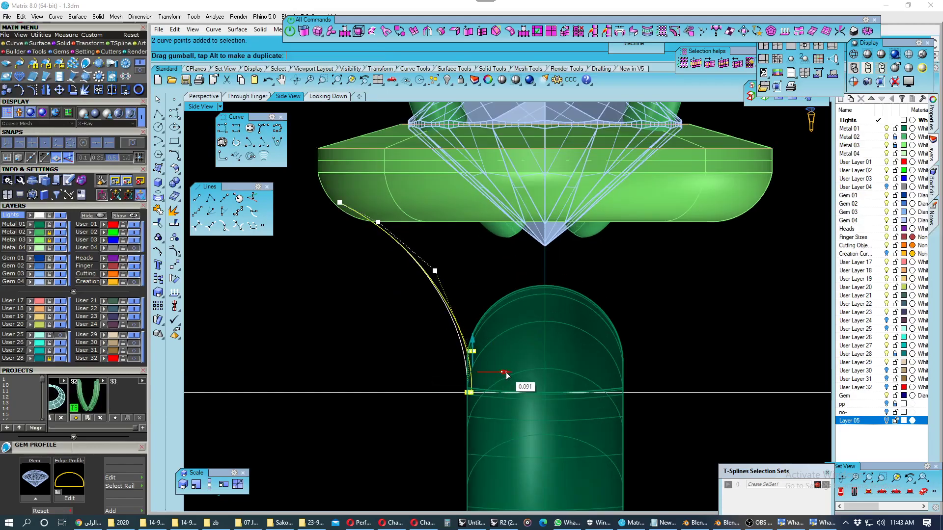
left_click(408, 376)
- Fine-tune the bottom and middle points so the curve's end sits on the horizontal line
left_click_drag(407, 377, 533, 422)
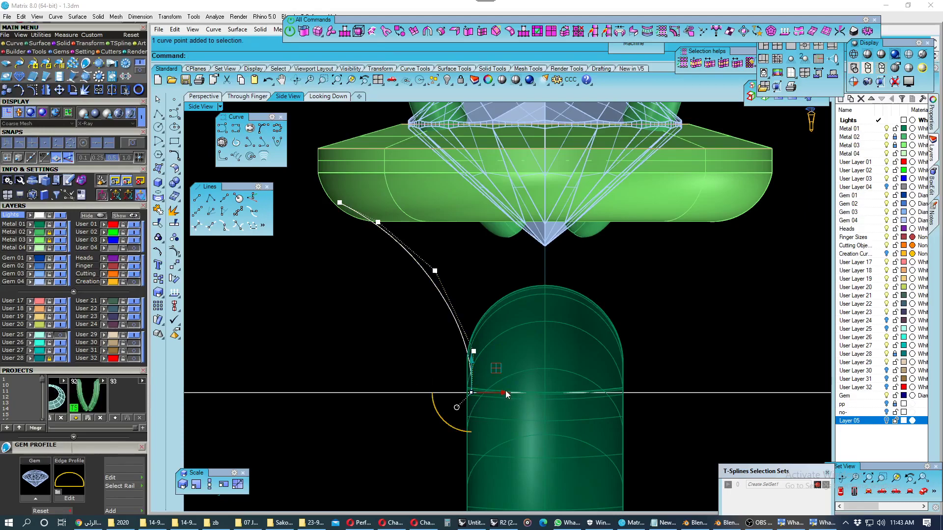
left_click_drag(507, 393, 511, 393)
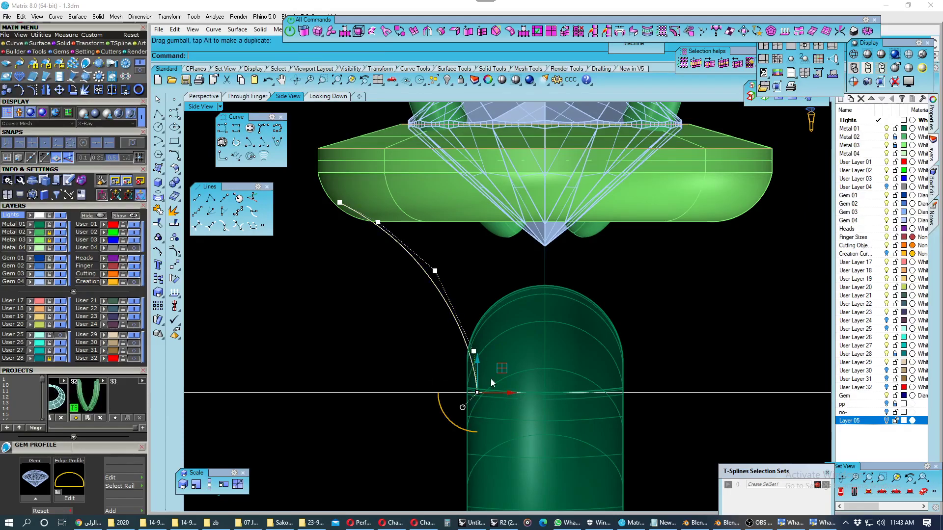
left_click(436, 272)
left_click_drag(458, 271, 460, 271)
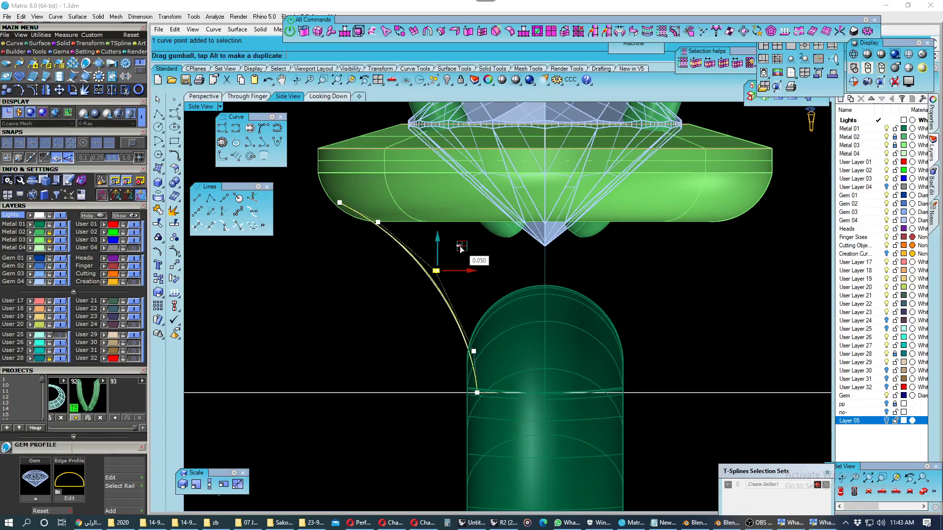
mouse_move(448, 374)
left_mouse_down()
mouse_move(499, 414)
mouse_move(507, 395)
left_mouse_up()
scroll(496, 359, "down", 2)
scroll(496, 359, "down", 1)
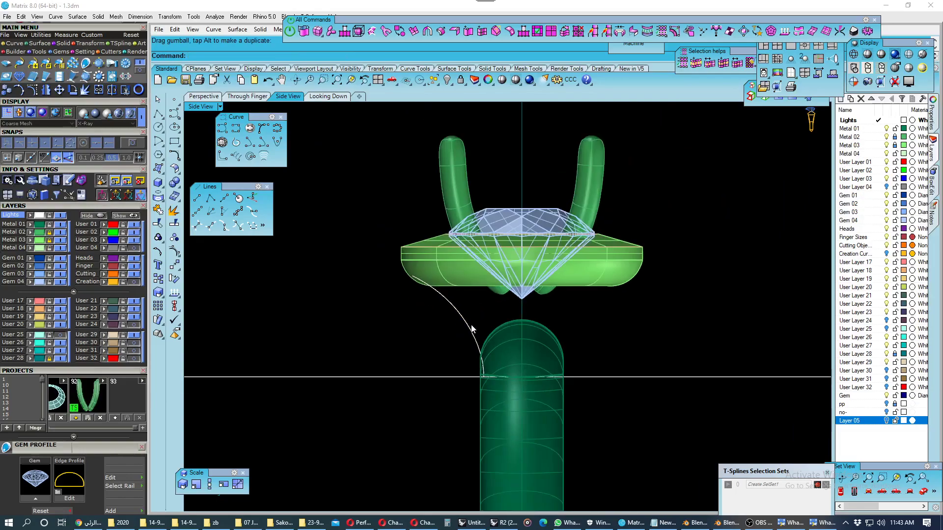
left_click(203, 96)
- Select the support curve, horizontal line and other construction curves by type
mouse_move(565, 256)
right_mouse_down()
mouse_move(627, 241)
mouse_move(595, 218)
mouse_move(511, 293)
mouse_move(507, 307)
right_mouse_up()
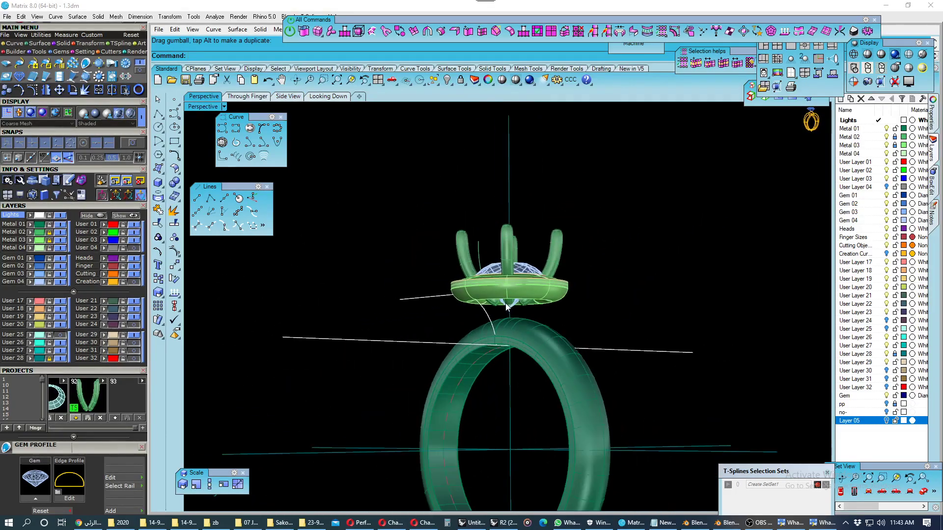
mouse_move(492, 339)
right_mouse_down()
mouse_move(488, 368)
mouse_move(531, 331)
mouse_move(485, 326)
mouse_move(488, 302)
right_mouse_up()
left_click(489, 312)
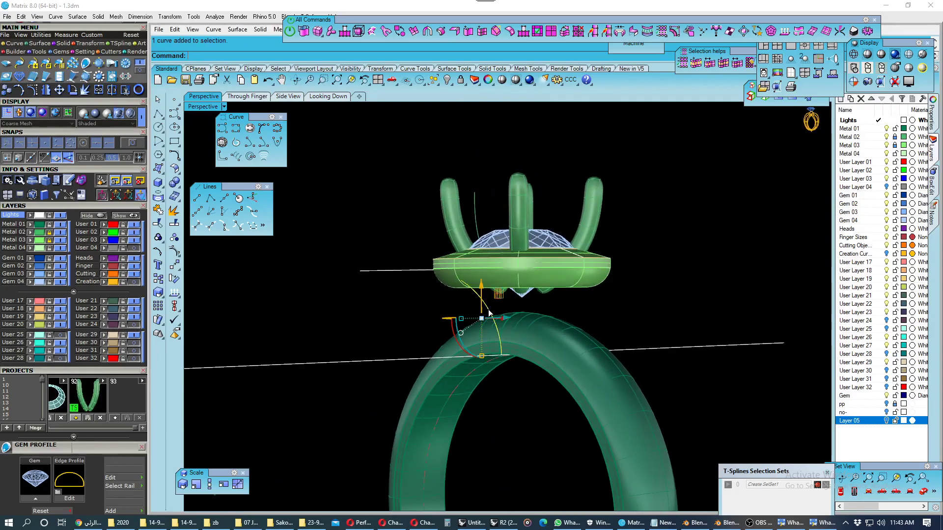
left_click(385, 361, "shift")
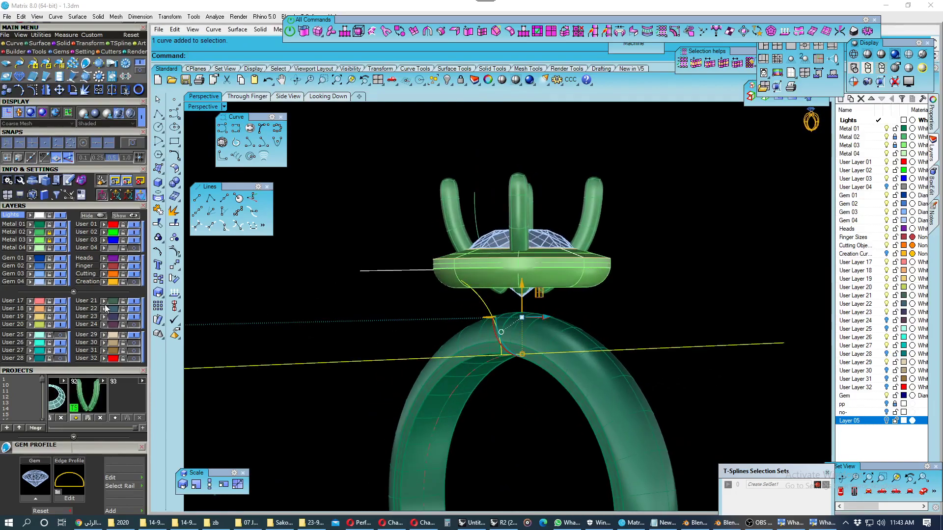
left_click(134, 321)
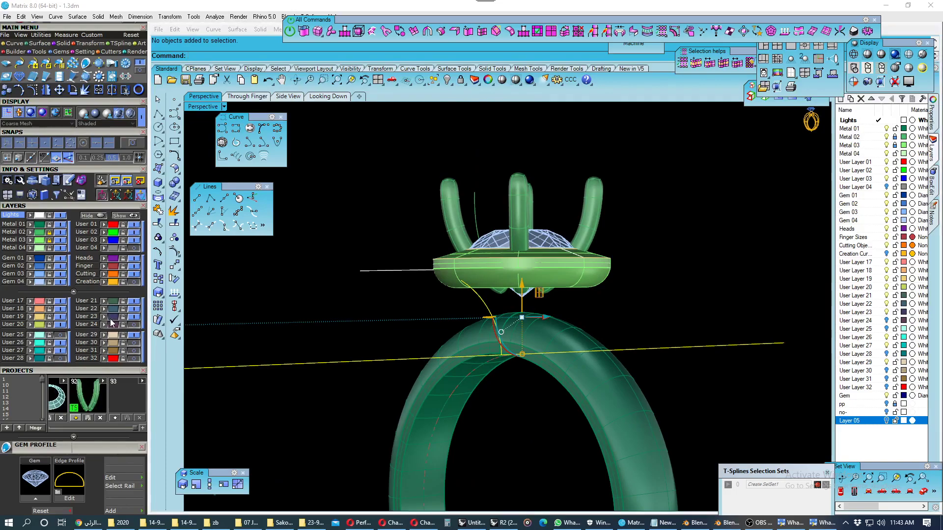
mouse_move(396, 299)
right_mouse_down()
mouse_move(526, 318)
mouse_move(478, 325)
right_mouse_up()
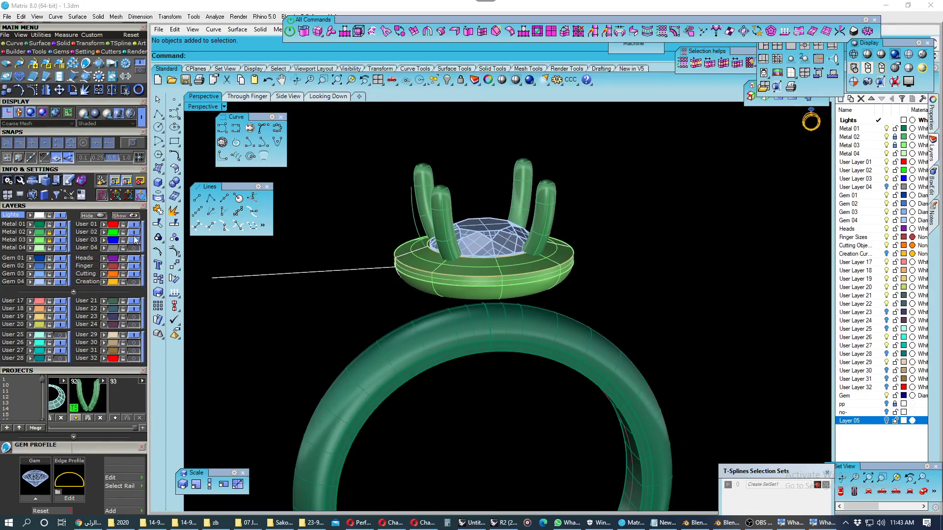
left_click(137, 275)
left_click(367, 129)
left_click(433, 79)
left_click(464, 134)
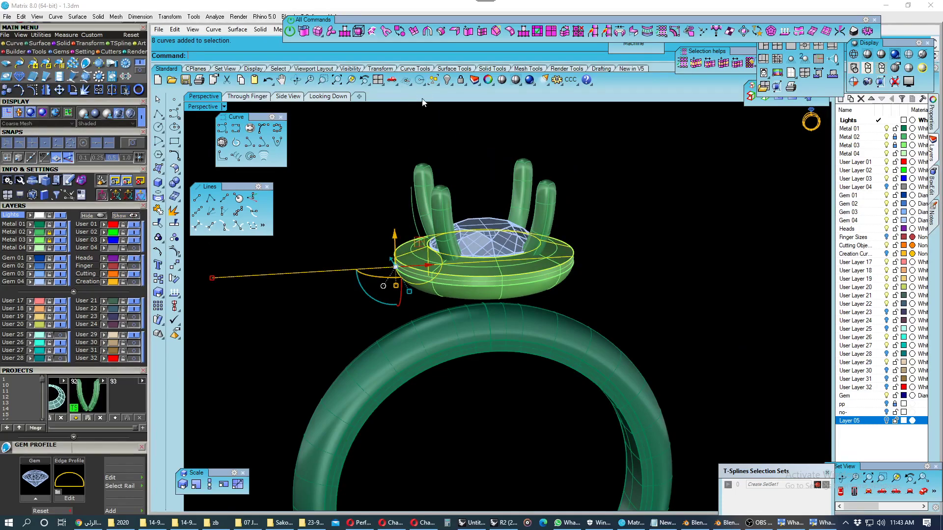
left_click(433, 79)
left_click(470, 128)
mouse_move(442, 270)
right_mouse_down()
mouse_move(458, 269)
mouse_move(292, 239)
right_mouse_up()
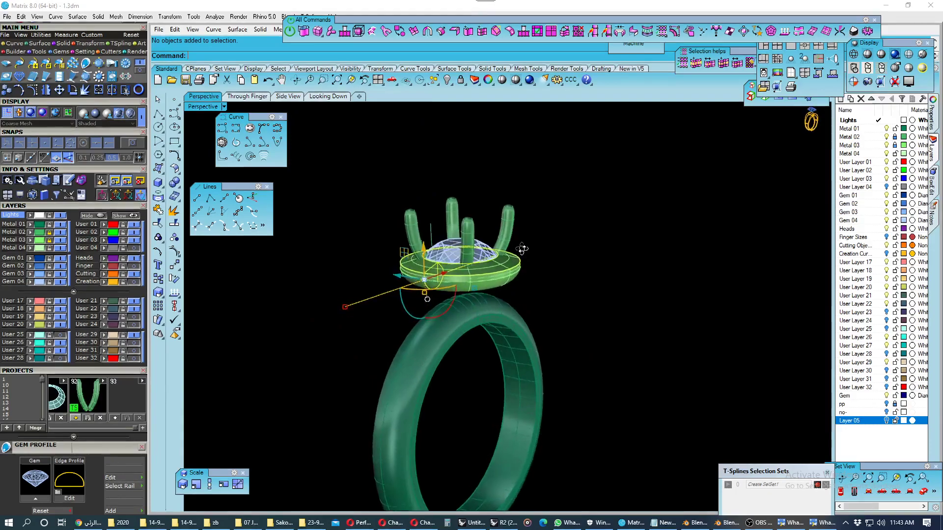
- Lock Metal 03 and move the nine selected curves onto Layer 06
left_click(49, 239)
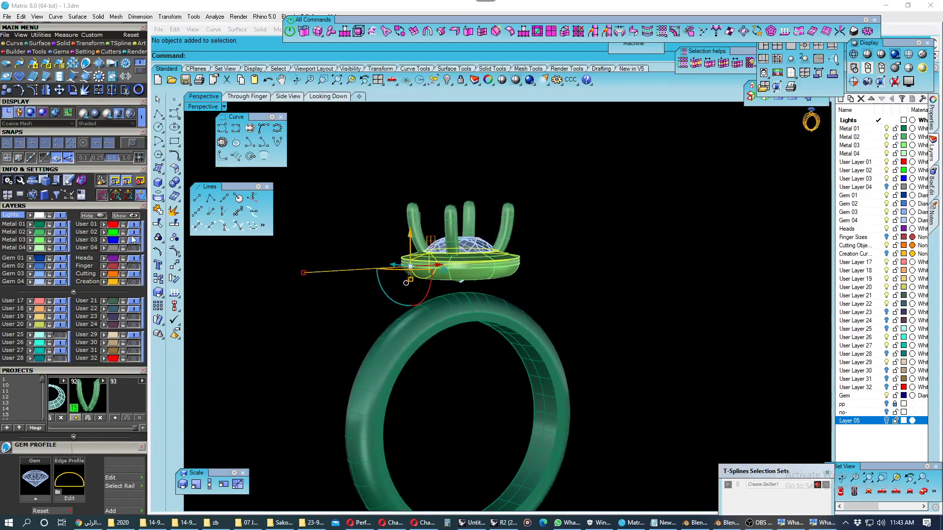
left_click(432, 81)
left_click(491, 140)
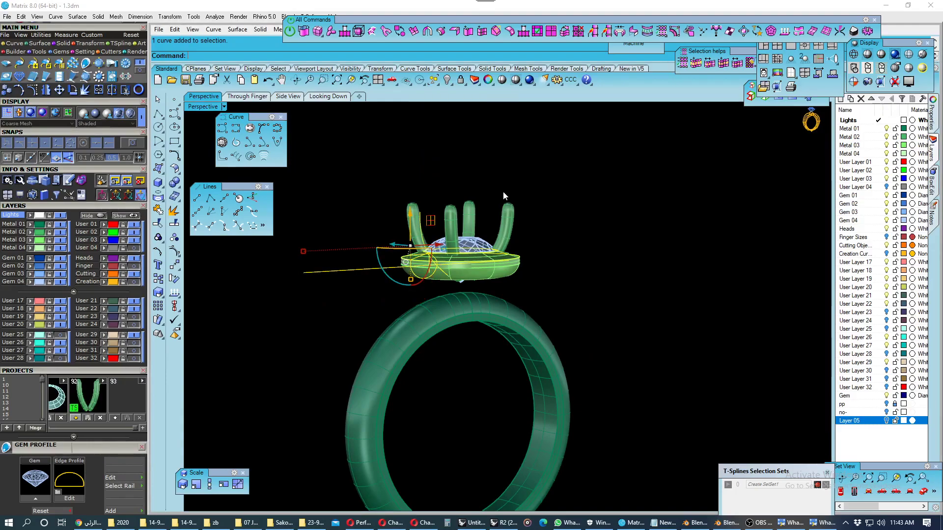
right_click(871, 443)
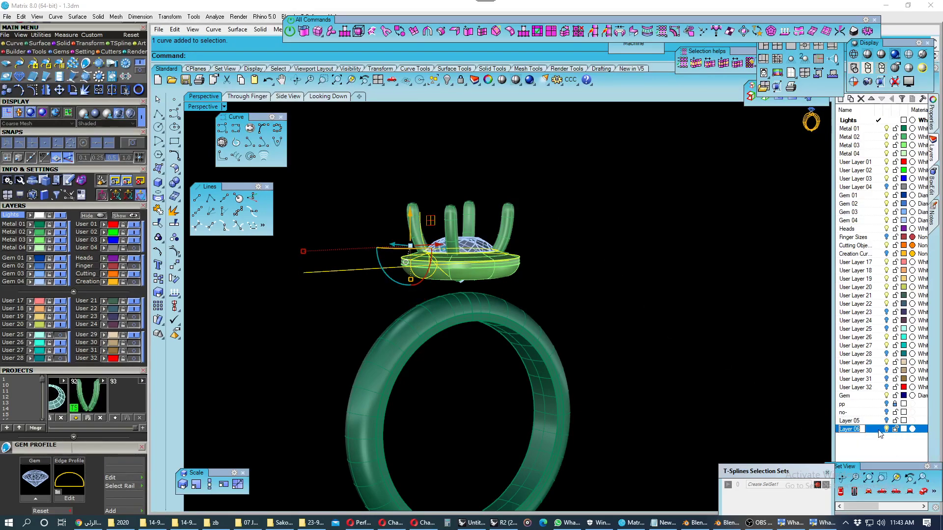
right_click(870, 439)
left_click(871, 387)
- Lock Metal 01, 02 and 04, save the file, and open Layer 06's colour swatch
right_click_drag(472, 256, 501, 235)
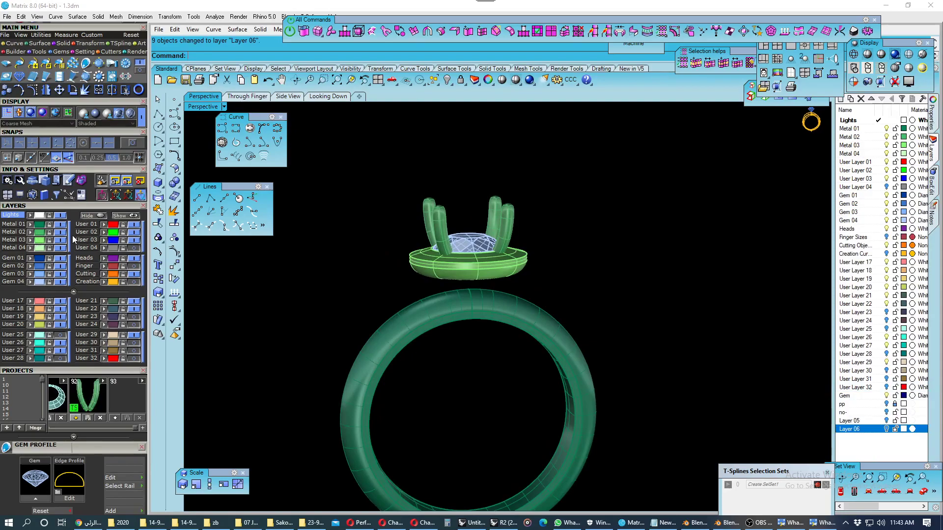
left_click(49, 225)
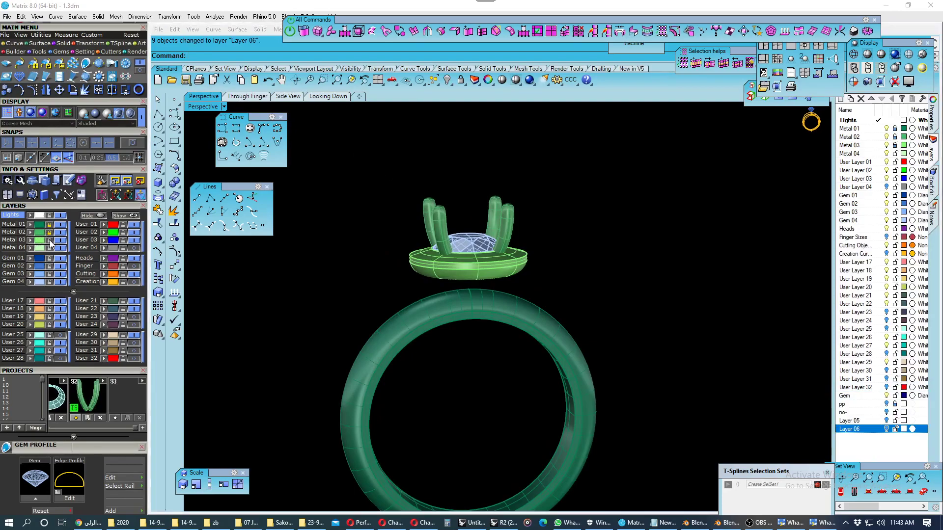
left_click(49, 240)
left_click(49, 247)
left_click(185, 80)
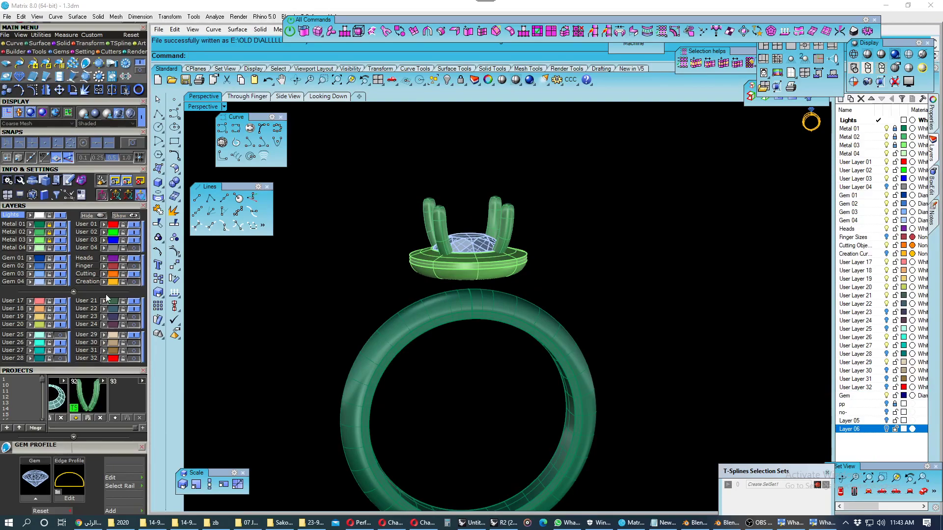
right_click_drag(463, 273, 564, 268)
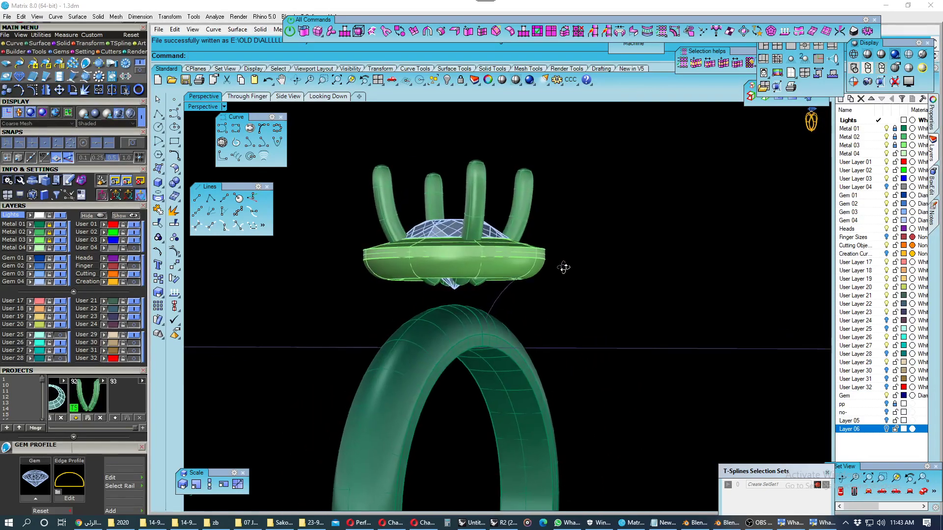
left_click(112, 320)
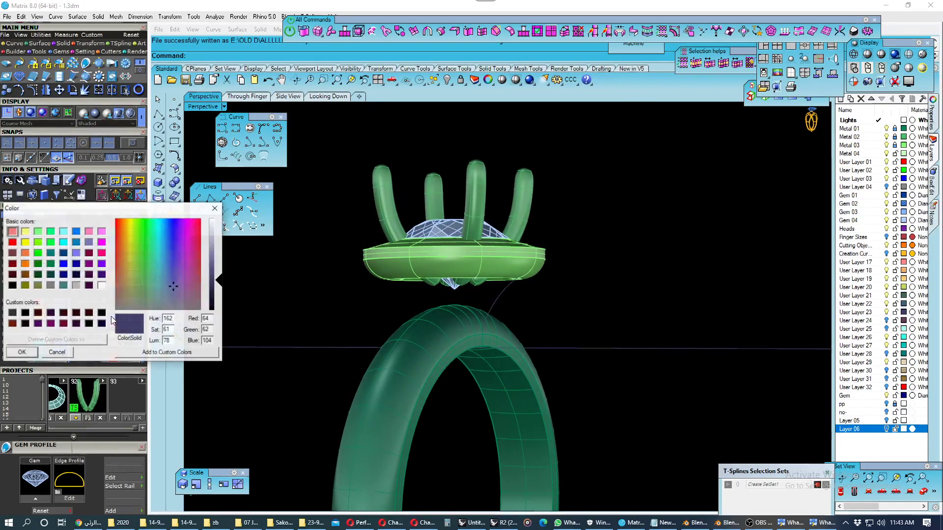
- Set Layer 06's curve colour to orange (255,128,64)
left_click(12, 242)
left_click(22, 352)
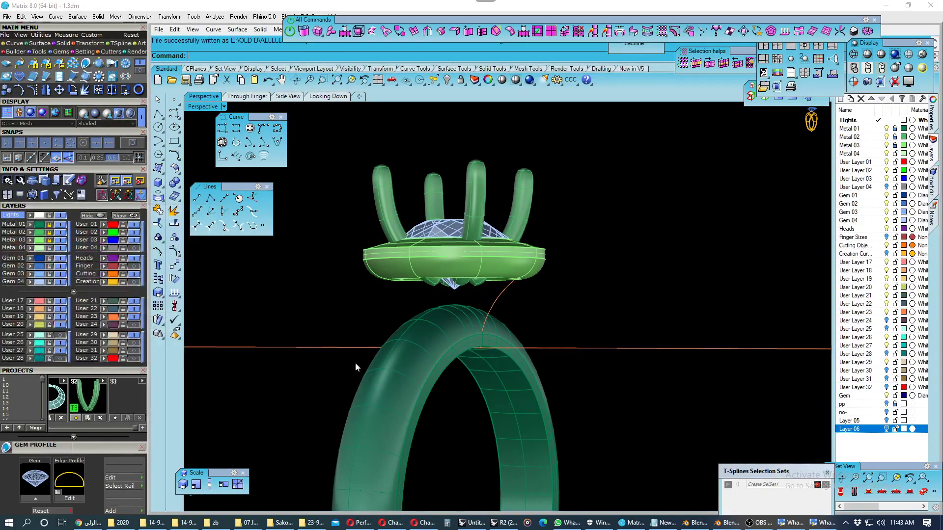
mouse_move(358, 369)
right_mouse_down()
mouse_move(471, 358)
mouse_move(354, 331)
right_mouse_up()
- Drag the orange horizontal construction line down so it crosses the top of the shank
left_click_drag(340, 321, 318, 352)
scroll(269, 342, "down", 3)
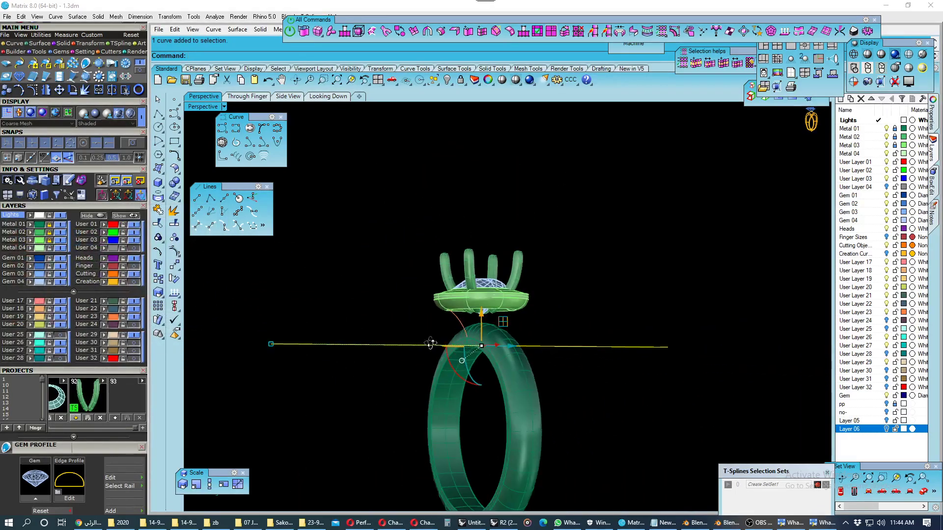
right_click_drag(269, 343, 271, 356)
left_click_drag(272, 356, 441, 339)
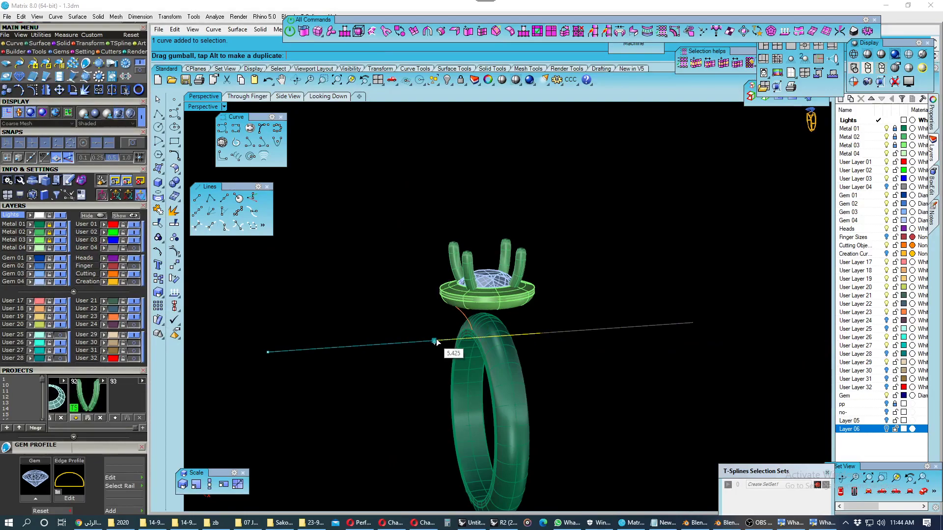
left_click(432, 325)
- Select the curved arc running from head to shank, viewed level from the front
right_click_drag(484, 323, 541, 304)
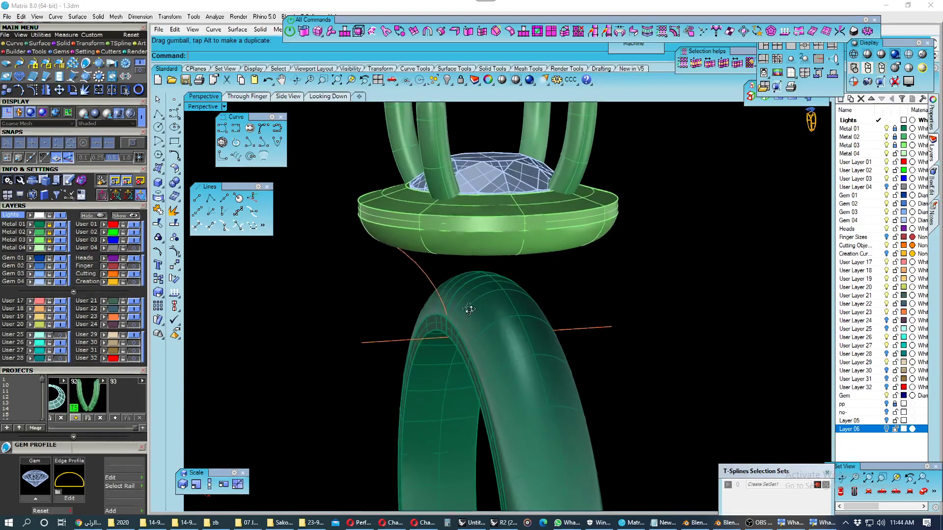
scroll(593, 284, "up", 5)
right_click_drag(594, 285, 555, 290)
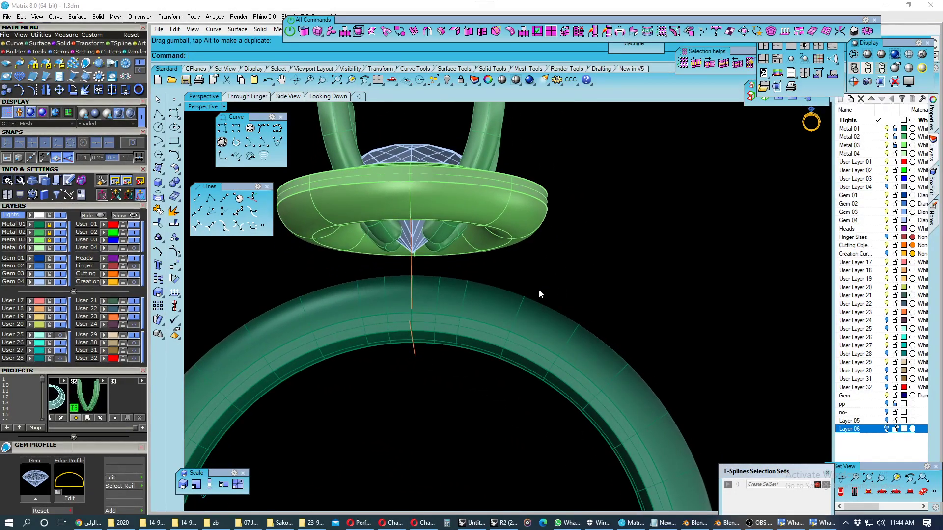
scroll(491, 284, "down", 3)
mouse_move(485, 287)
right_mouse_down()
mouse_move(368, 301)
mouse_move(401, 296)
right_mouse_up()
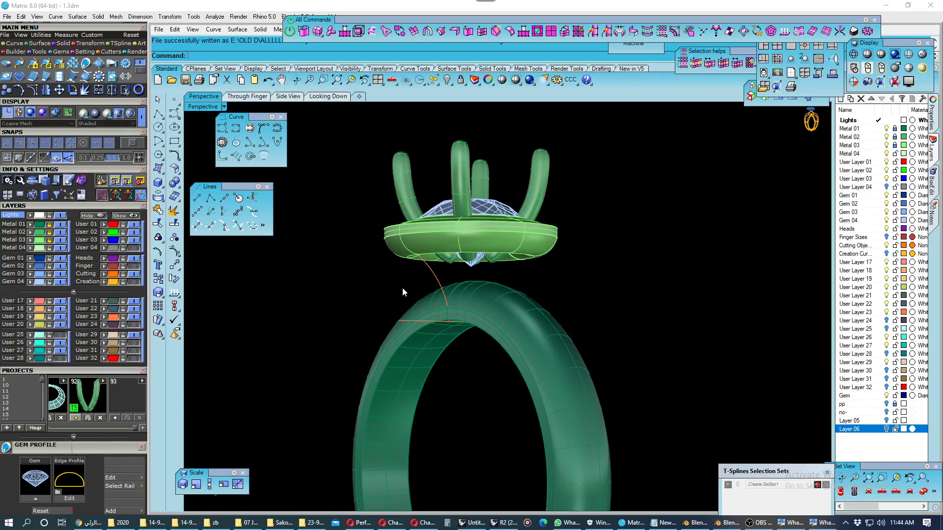
right_click_drag(403, 287, 483, 242)
scroll(483, 242, "up", 3)
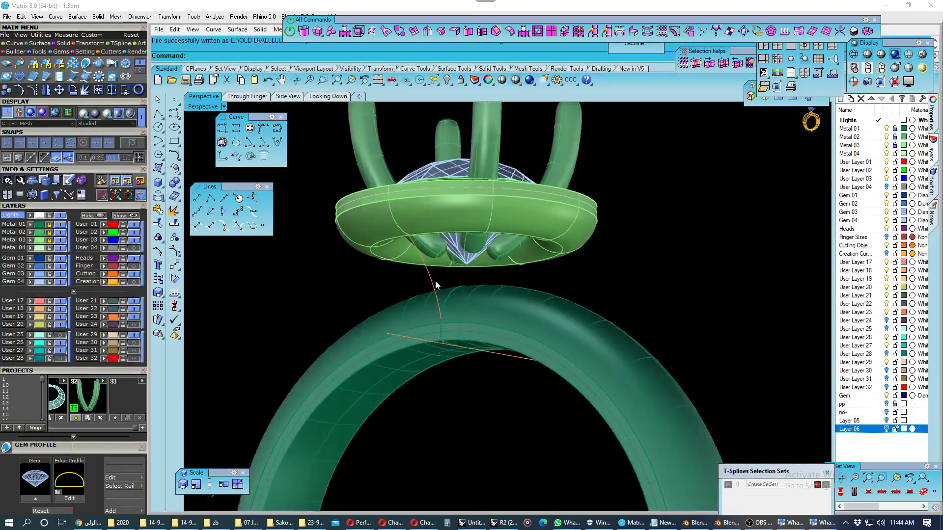
left_click(432, 295)
scroll(482, 279, "up", 2)
mouse_move(482, 279)
right_mouse_down()
mouse_move(497, 283)
mouse_move(488, 289)
mouse_move(451, 270)
mouse_move(434, 293)
mouse_move(361, 295)
mouse_move(374, 275)
mouse_move(368, 305)
mouse_move(351, 294)
right_mouse_up()
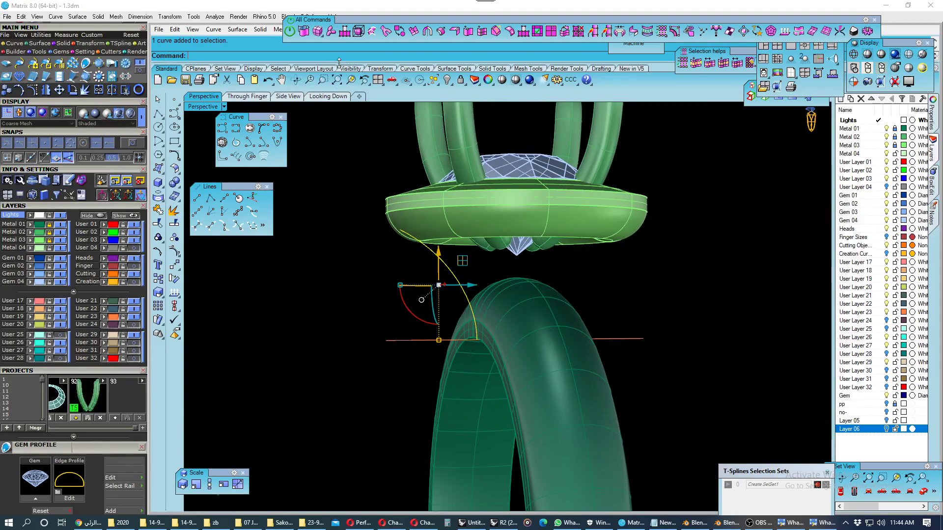
- Save, then start a T-Spline pipe along the arc with default radius 0.65
key("ctrl+s")
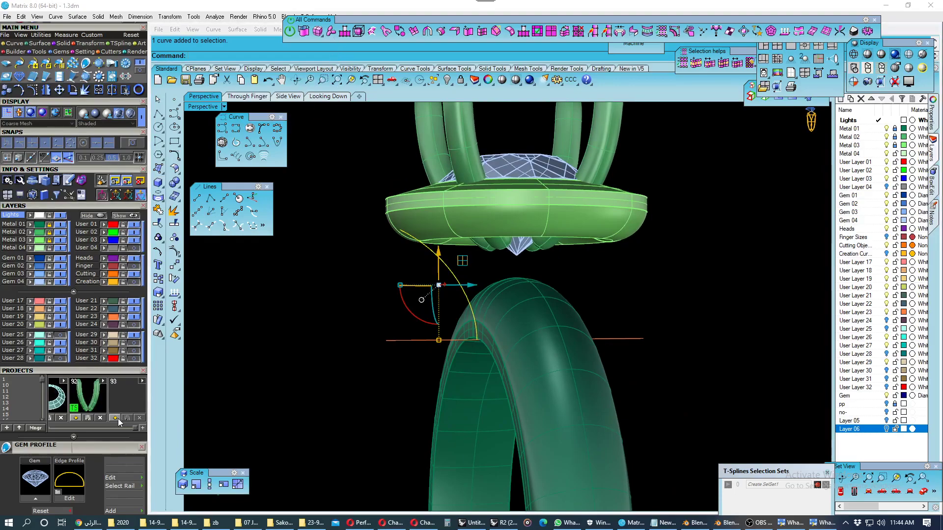
left_click(325, 37)
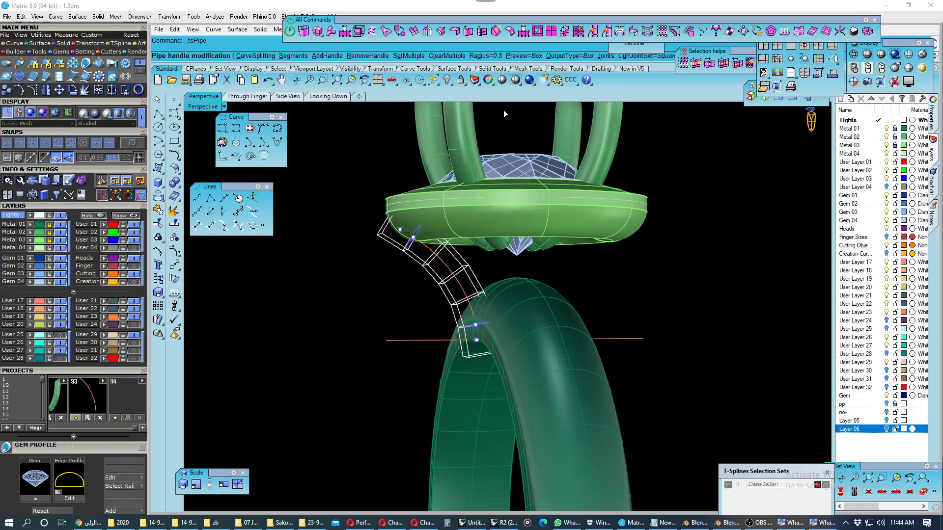
mouse_move(475, 216)
right_mouse_down()
mouse_move(521, 222)
mouse_move(516, 211)
right_mouse_up()
left_click(486, 56)
type("7")
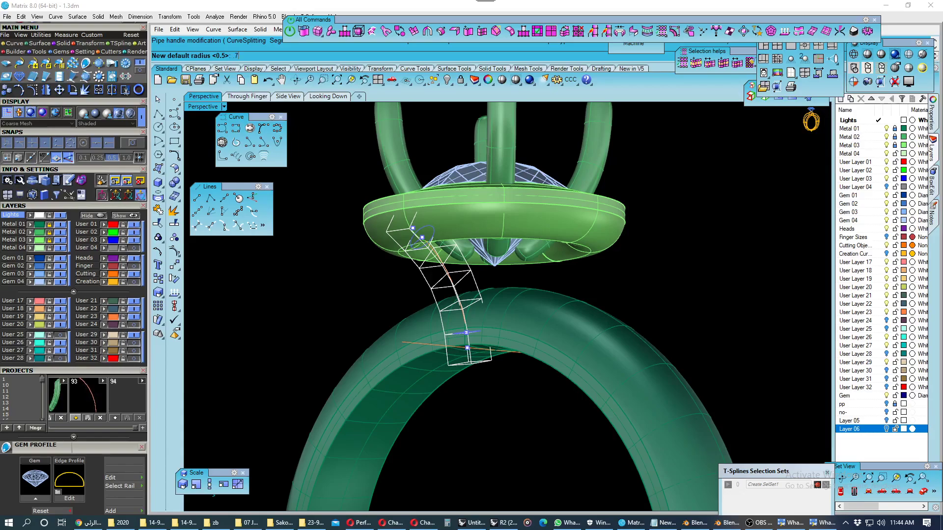
key("Return")
mouse_move(425, 191)
right_mouse_down()
mouse_move(534, 275)
mouse_move(481, 254)
right_mouse_up()
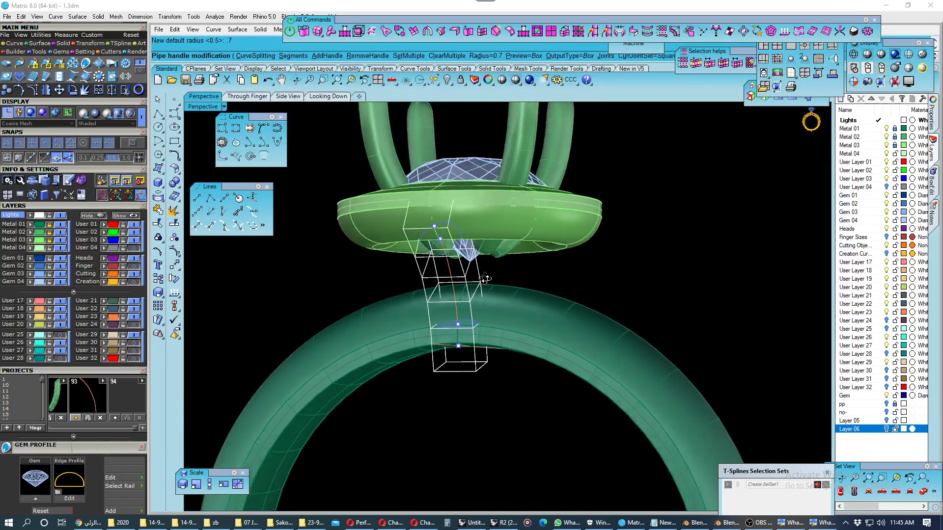
left_click(495, 59)
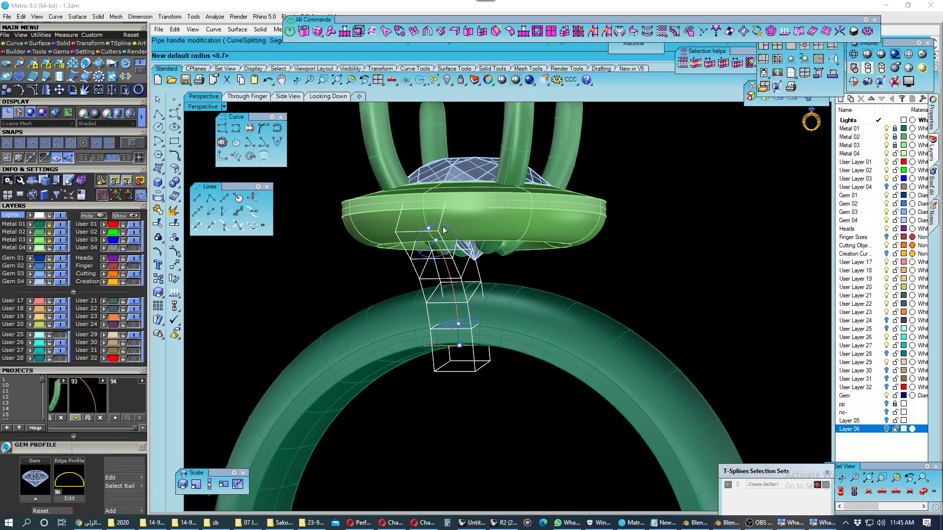
type(".65")
key("Return")
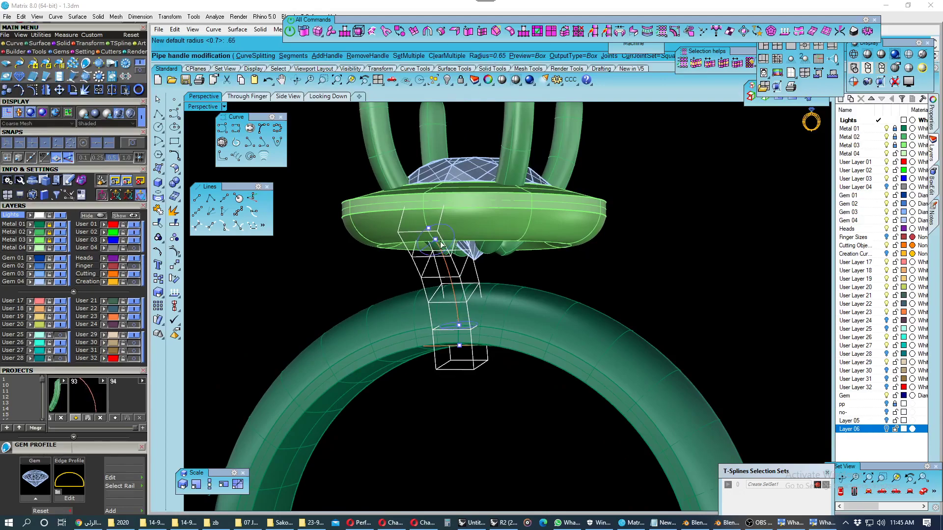
mouse_move(461, 235)
right_mouse_down()
mouse_move(489, 226)
mouse_move(369, 242)
right_mouse_up()
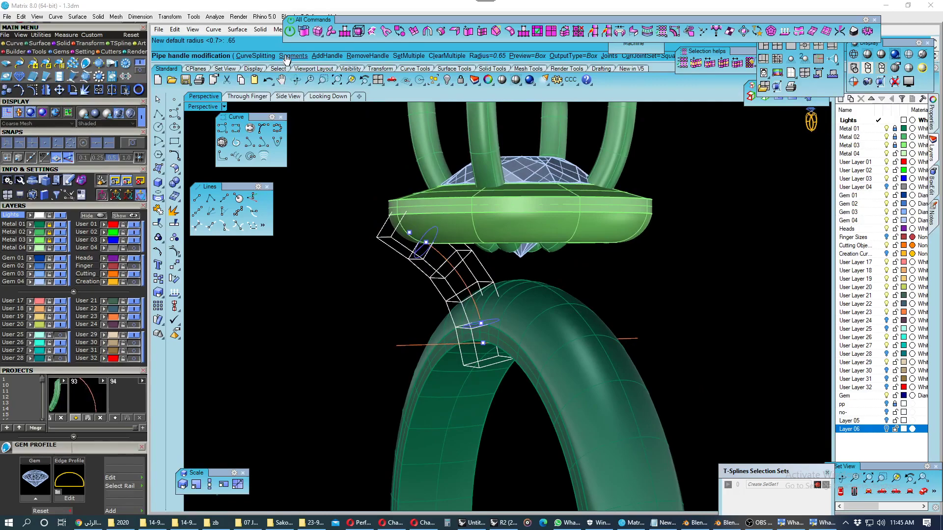
- Give the pipe 3 segments at the curve's centre point and create the support
left_click(293, 55)
right_click_drag(436, 298, 466, 276)
left_click(462, 275)
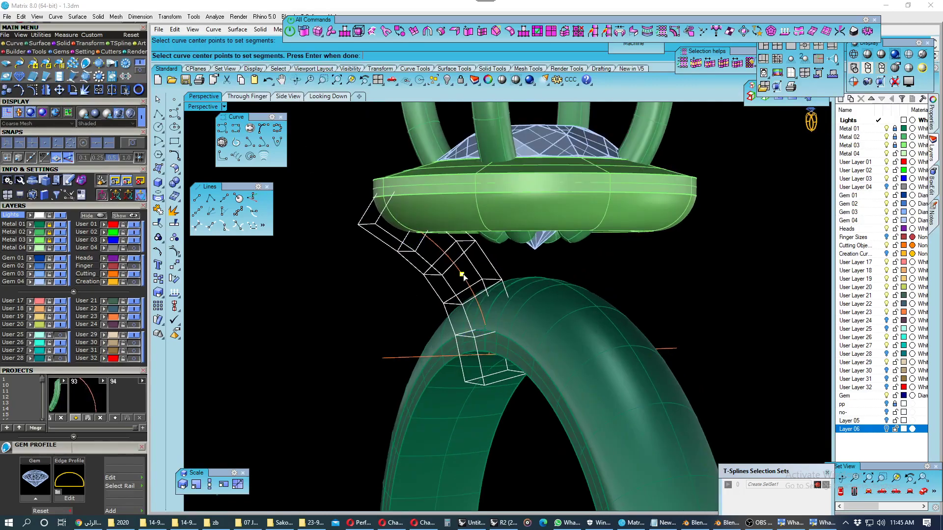
key("Return")
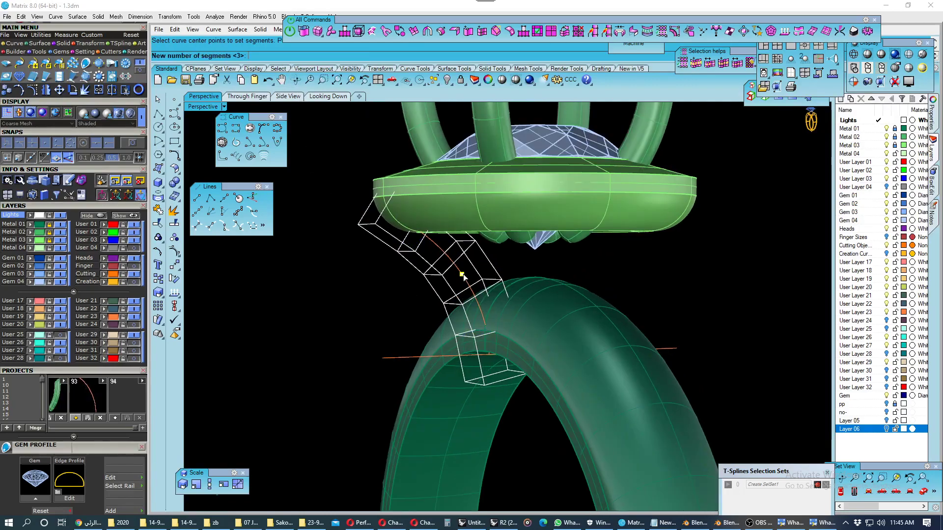
key("Return")
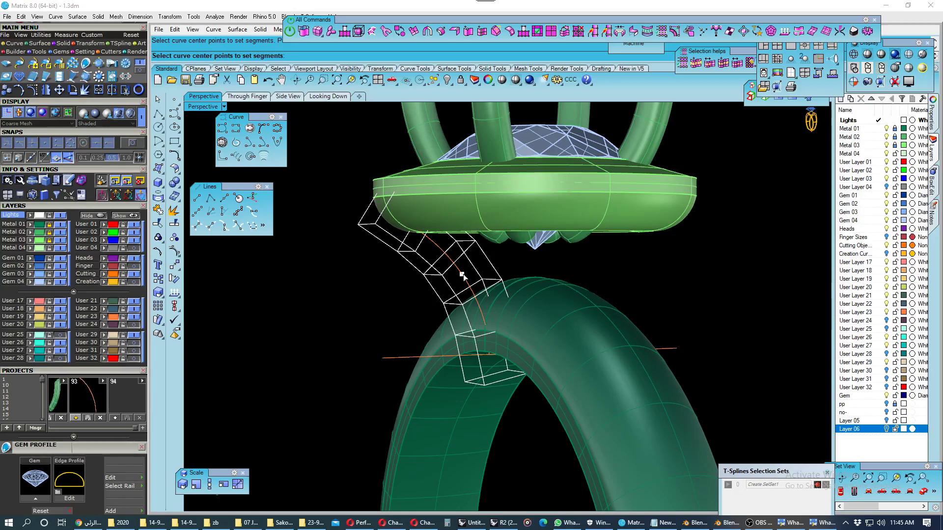
key("Return")
mouse_move(464, 274)
right_mouse_down()
mouse_move(455, 303)
mouse_move(536, 294)
mouse_move(369, 301)
right_mouse_up()
key("Return")
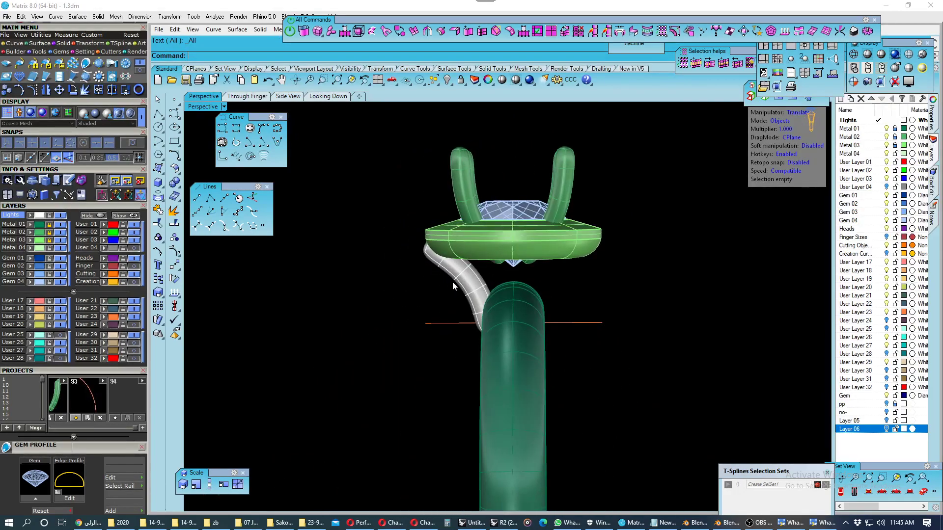
- Move the pipe to the Heads layer, hide the orange curves, and show Heads
left_click(452, 281)
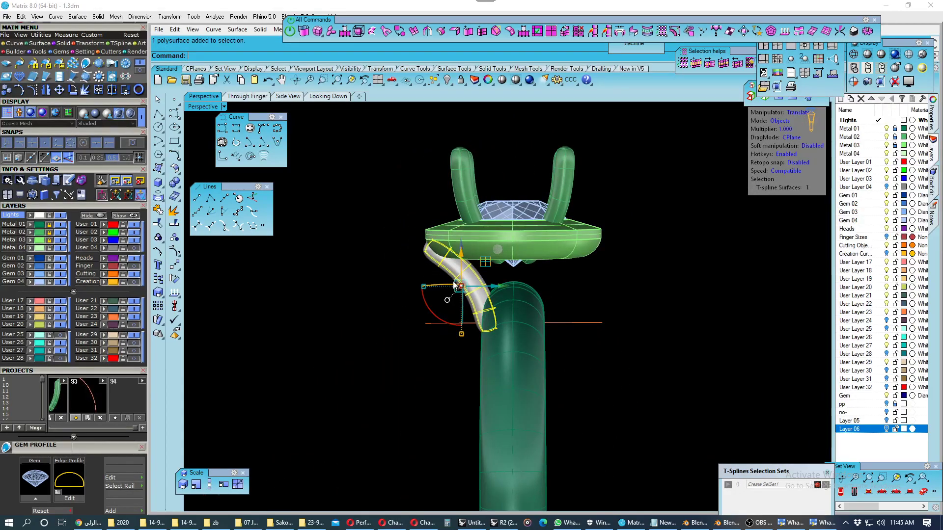
left_click(104, 258)
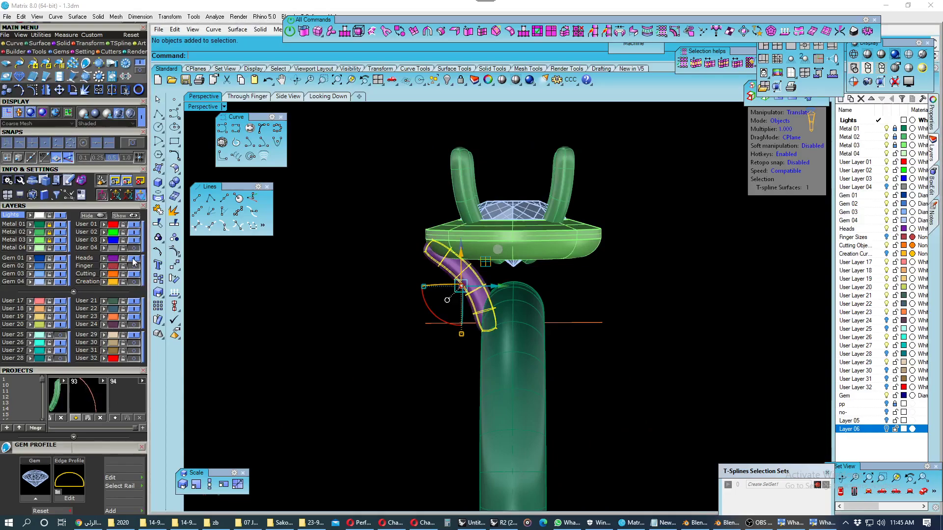
left_click(134, 316)
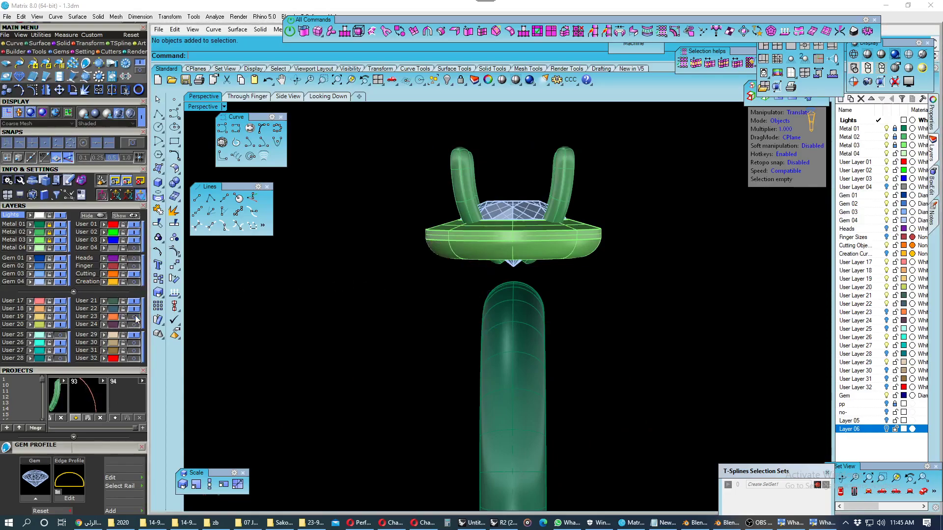
left_click(134, 258)
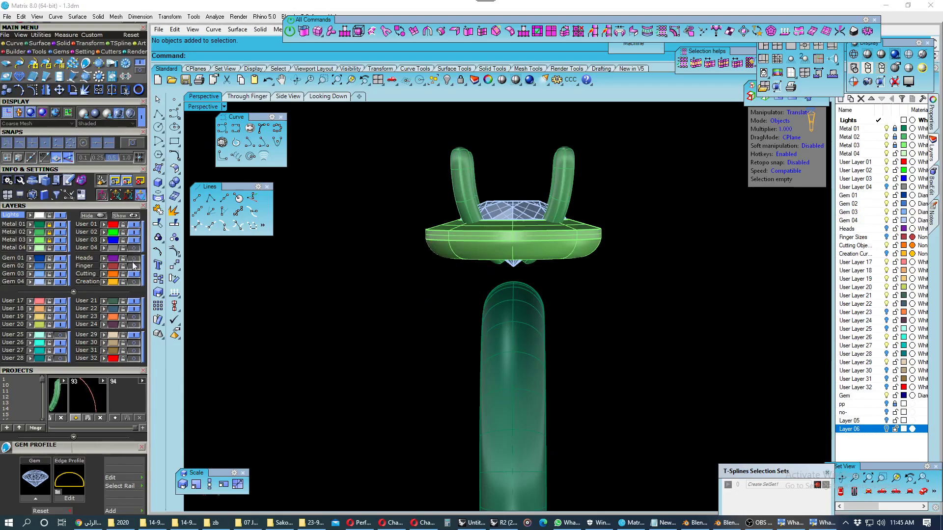
- View the model side-on from the Through Finger view and select the purple support
left_click(254, 98)
left_click(288, 97)
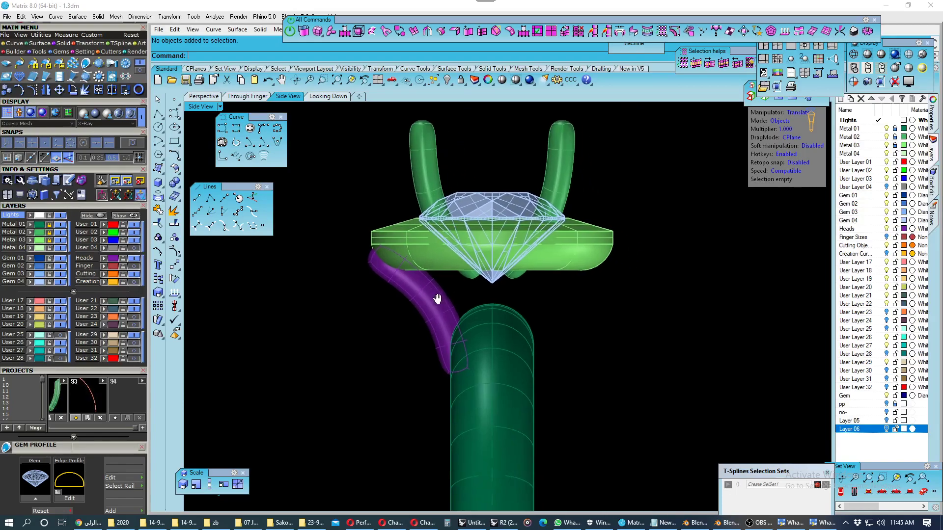
left_click(440, 309)
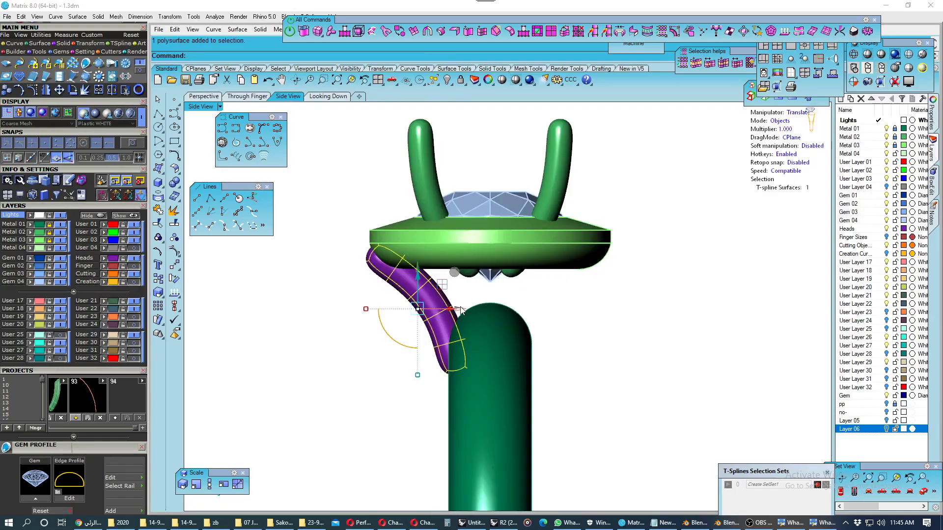
- Nudge the support slightly right in Side View, then return to Perspective
left_click_drag(388, 272, 397, 271)
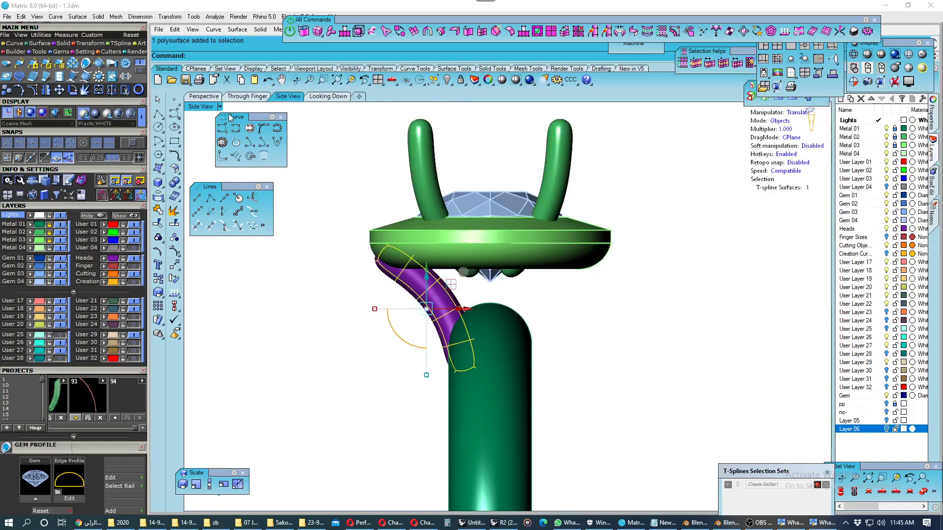
left_click(203, 97)
scroll(469, 314, "up", 2)
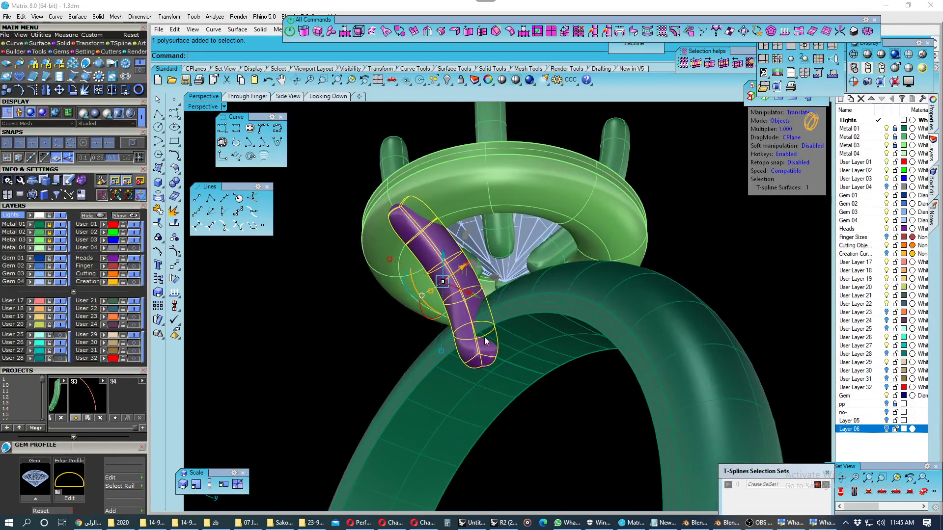
scroll(486, 324, "up", 2)
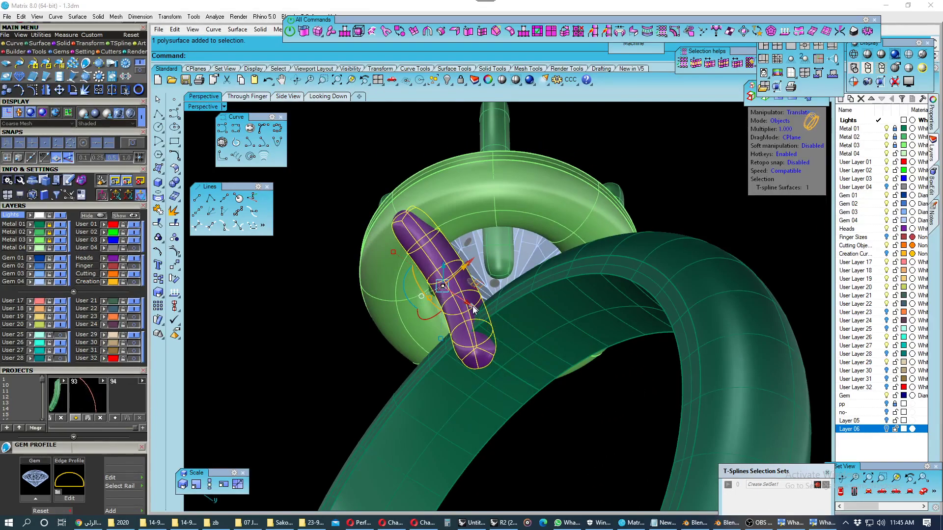
- Shift the support along one axis until it meets the shank, then reselect it
left_click(290, 30)
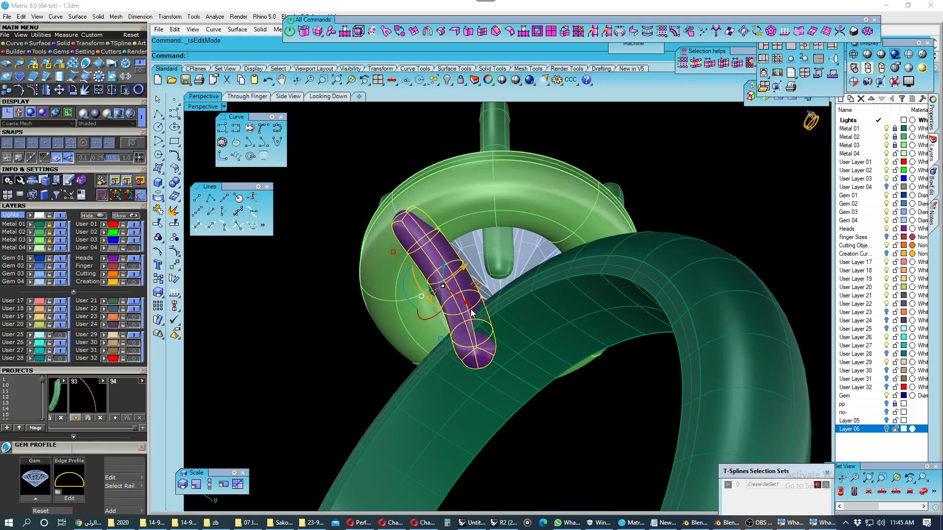
left_click_drag(471, 306, 475, 306)
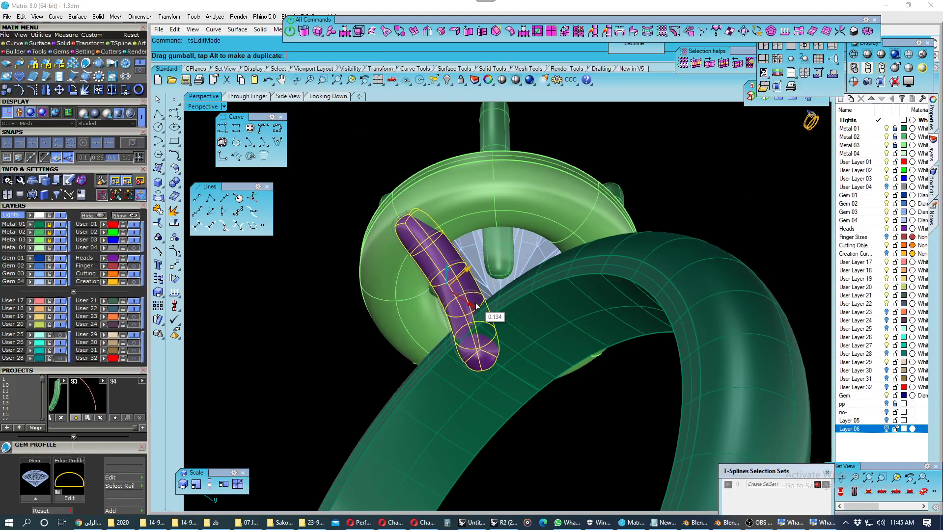
left_click_drag(475, 306, 474, 310)
right_click_drag(474, 310, 459, 362)
key("Escape")
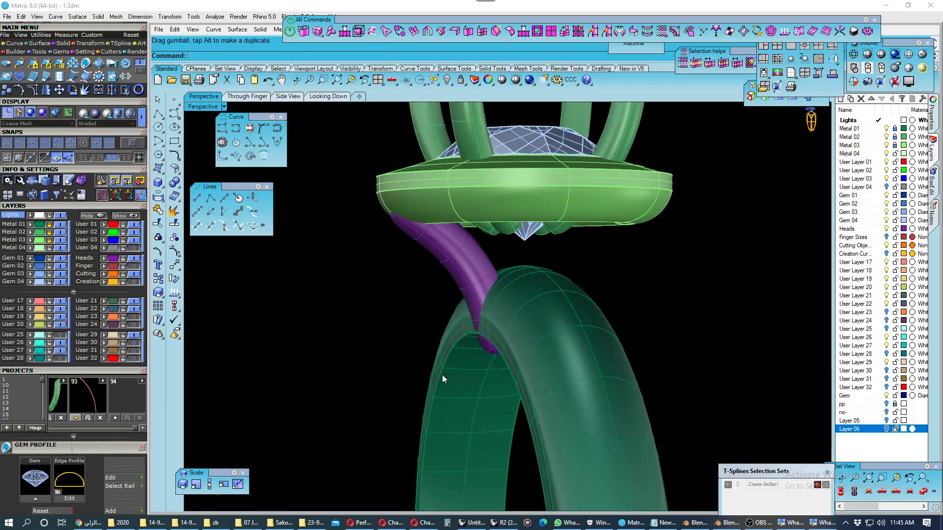
mouse_move(442, 375)
right_mouse_down()
mouse_move(609, 314)
mouse_move(579, 301)
mouse_move(560, 343)
mouse_move(574, 301)
mouse_move(570, 323)
mouse_move(648, 337)
mouse_move(440, 344)
mouse_move(567, 334)
mouse_move(476, 299)
right_mouse_up()
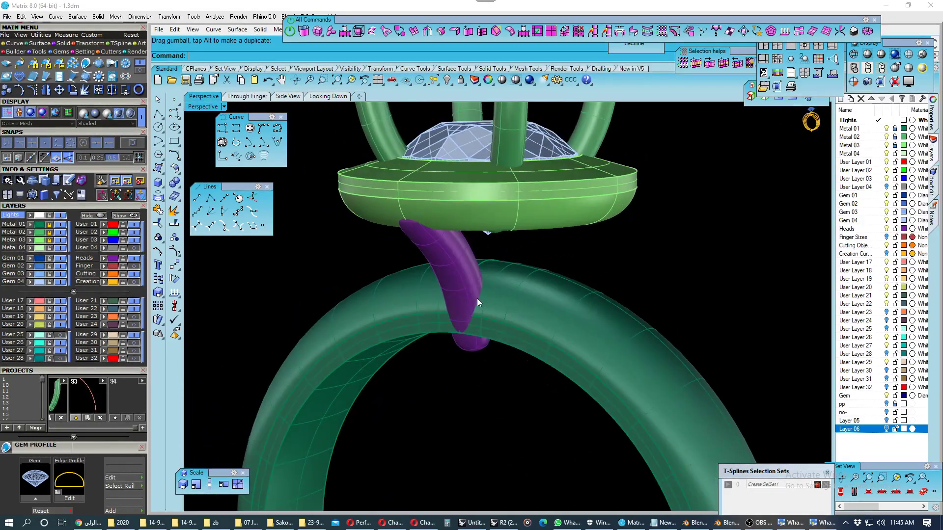
left_click(472, 297)
scroll(470, 223, "down", 3)
mouse_move(470, 222)
right_mouse_down()
mouse_move(506, 304)
mouse_move(459, 267)
right_mouse_up()
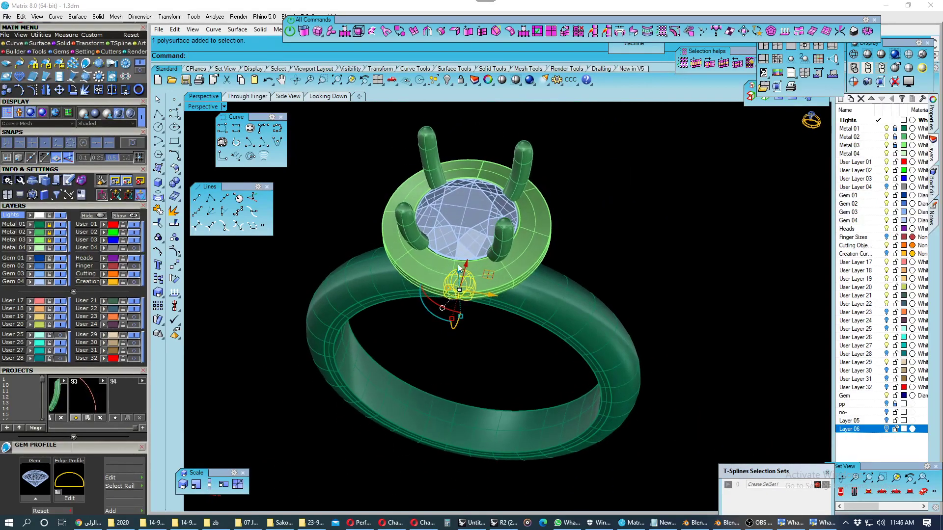
- Polar-array the support into 4 copies around the head's centre
left_click(178, 268)
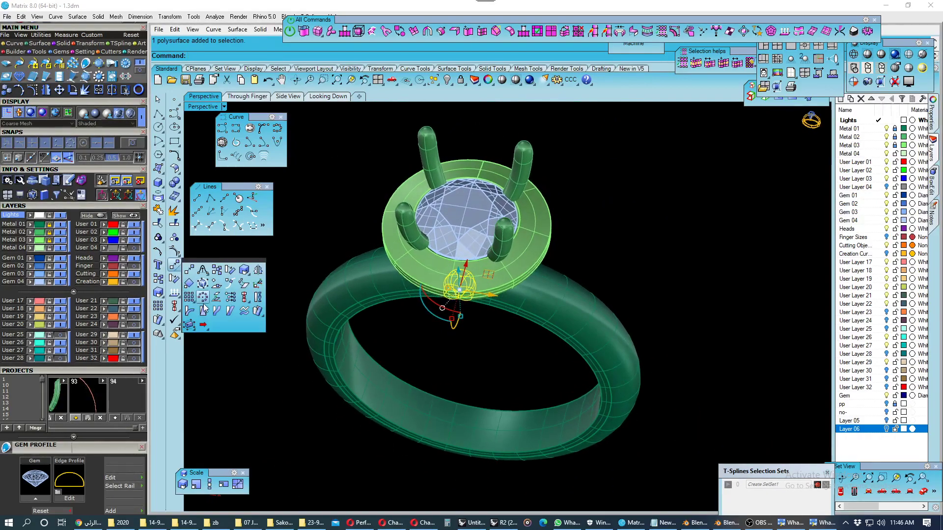
left_click(203, 297)
type("4")
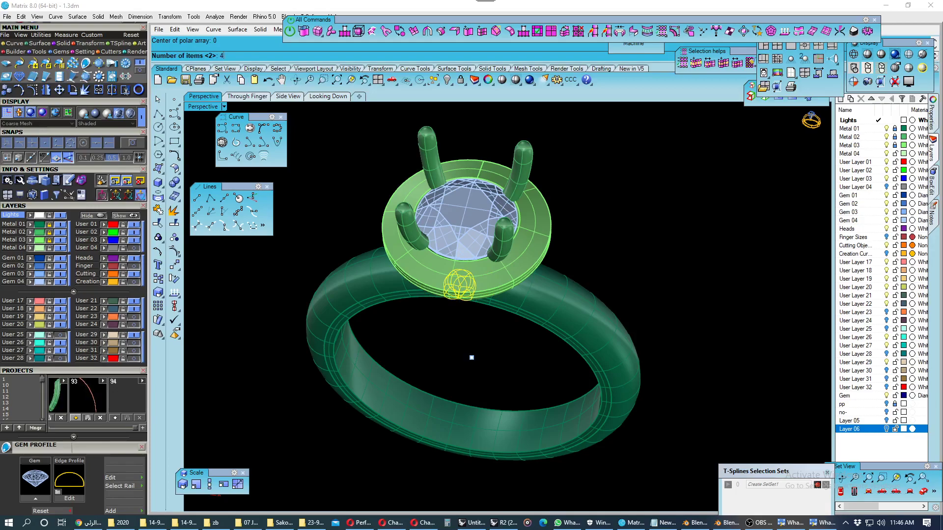
key("Return")
key("Return")
key("Return")
right_click_drag(226, 301, 206, 280)
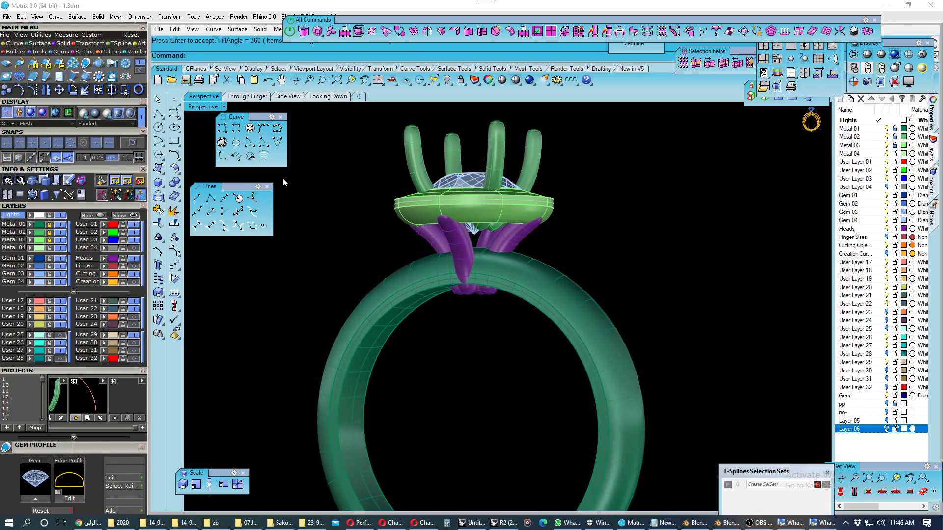
left_click(330, 98)
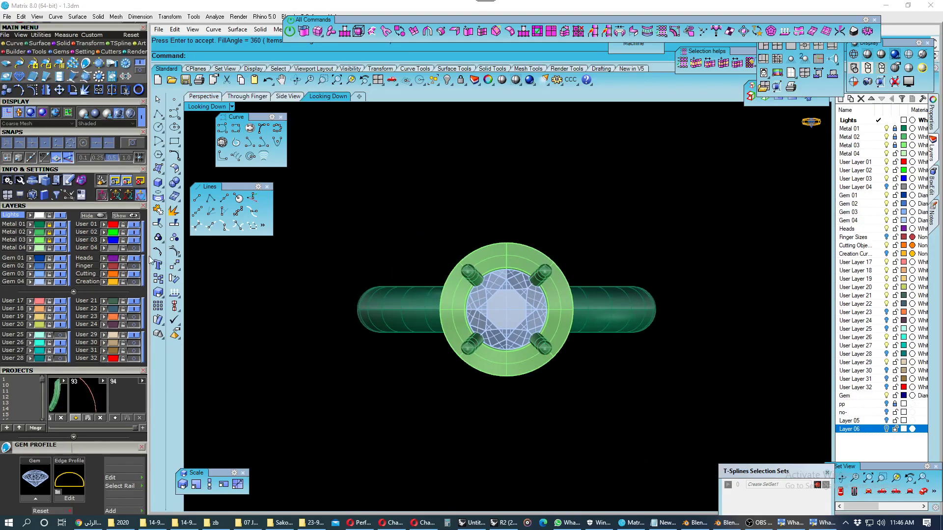
key("Return")
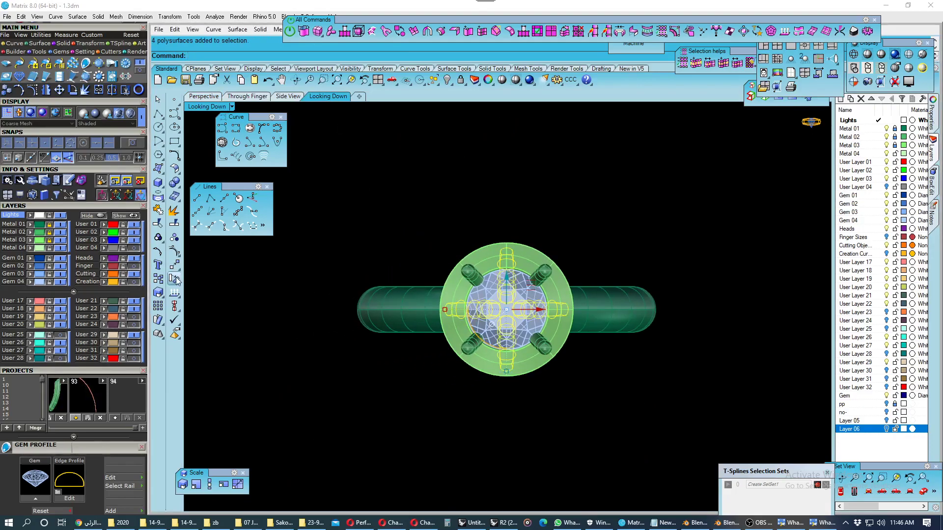
- In Looking Down, rotate the four supports 45° about the gem to sit between prongs
left_click(175, 279)
left_click(506, 309)
scroll(491, 221, "down", 2)
left_click(484, 187)
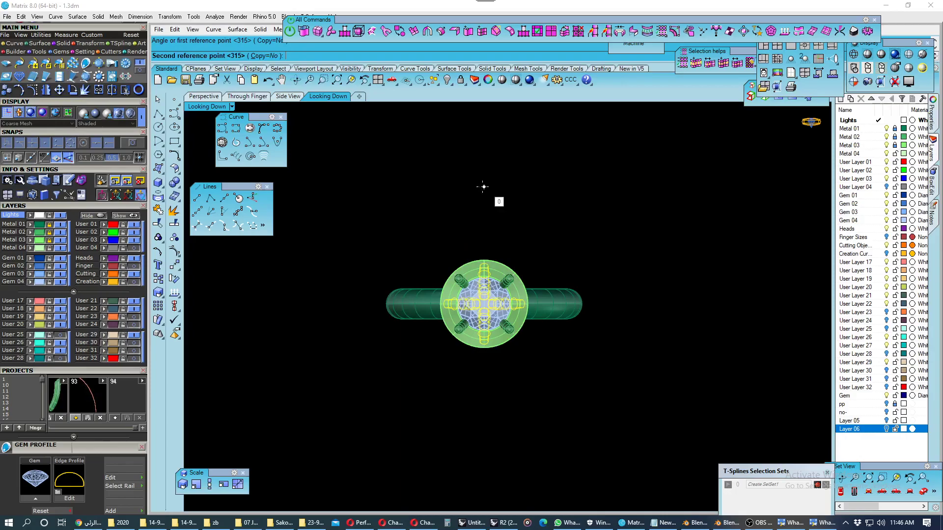
left_click(390, 197)
- Return to Perspective with white plastic display and save the file
left_click(207, 97)
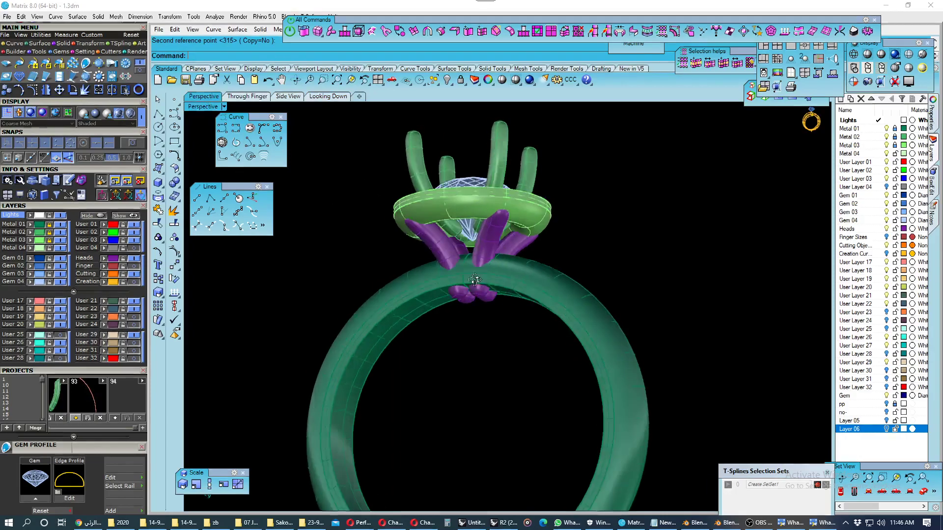
scroll(501, 305, "down", 1)
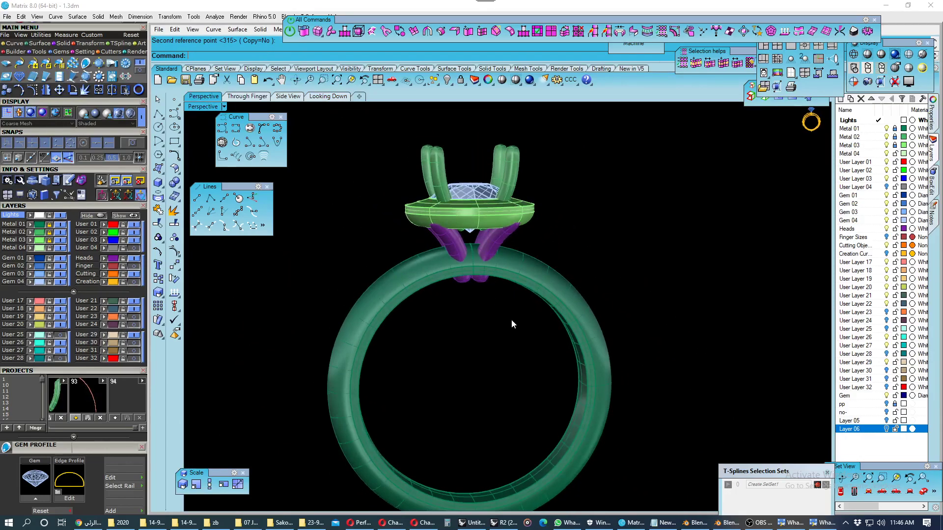
scroll(513, 307, "down", 2)
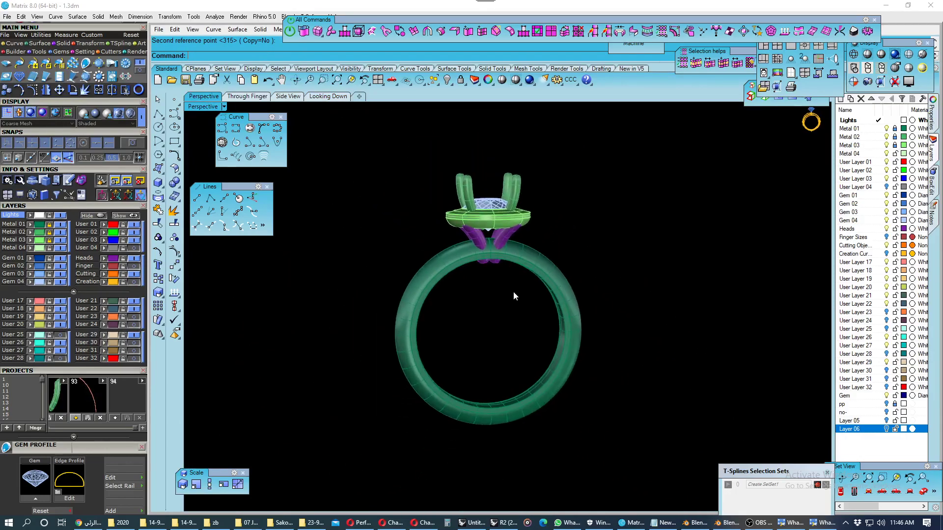
left_click(878, 63)
mouse_move(635, 243)
right_mouse_down()
mouse_move(573, 243)
mouse_move(632, 251)
right_mouse_up()
key("ctrl+s")
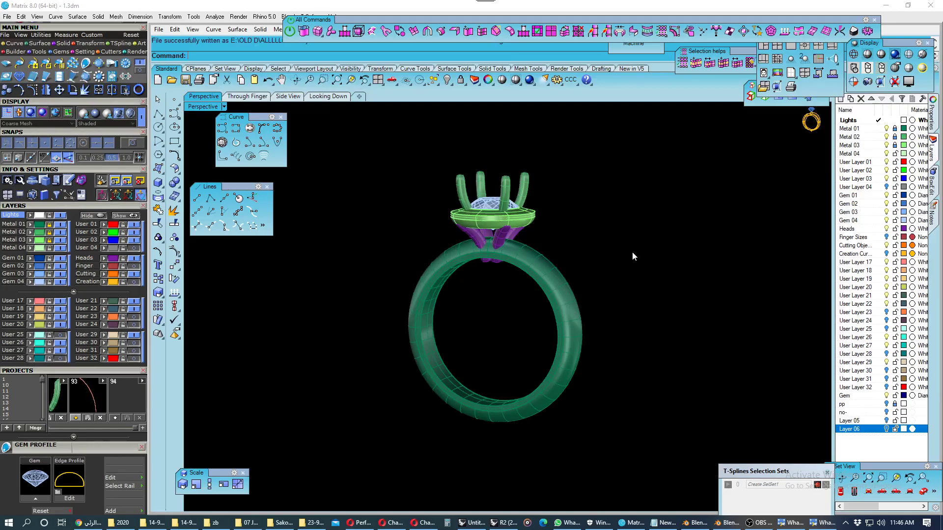
left_click(895, 58)
mouse_move(621, 227)
right_mouse_down()
mouse_move(650, 190)
mouse_move(740, 228)
mouse_move(623, 369)
mouse_move(564, 297)
mouse_move(484, 237)
mouse_move(661, 233)
mouse_move(694, 219)
mouse_move(472, 242)
mouse_move(674, 243)
mouse_move(536, 248)
mouse_move(452, 232)
mouse_move(478, 226)
mouse_move(517, 255)
mouse_move(544, 257)
mouse_move(553, 246)
mouse_move(533, 227)
mouse_move(448, 226)
mouse_move(589, 212)
mouse_move(563, 261)
mouse_move(538, 275)
right_mouse_up()
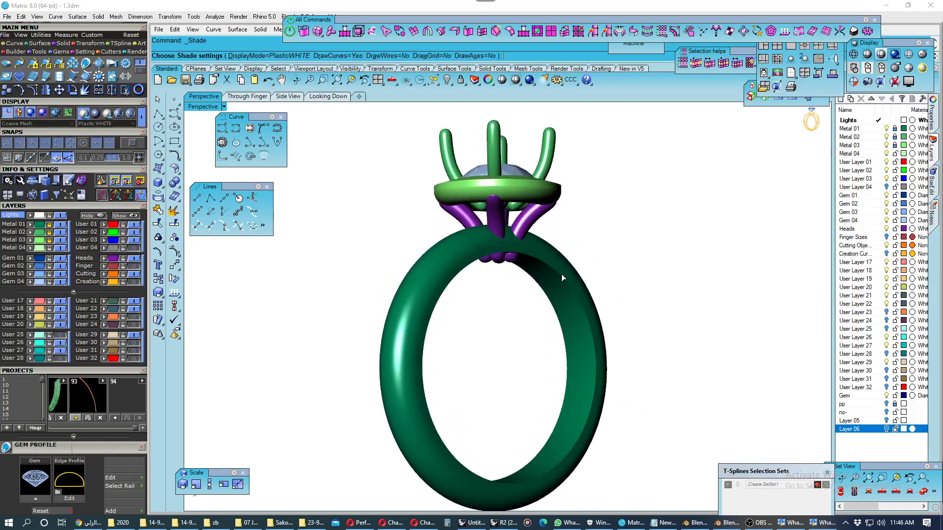
right_click_drag(561, 274, 347, 261)
mouse_move(404, 286)
right_mouse_down()
mouse_move(457, 311)
mouse_move(623, 312)
mouse_move(585, 320)
mouse_move(476, 311)
mouse_move(604, 320)
mouse_move(544, 305)
mouse_move(471, 311)
mouse_move(524, 313)
mouse_move(622, 265)
right_mouse_up()
key("Escape")
scroll(505, 249, "up", 5)
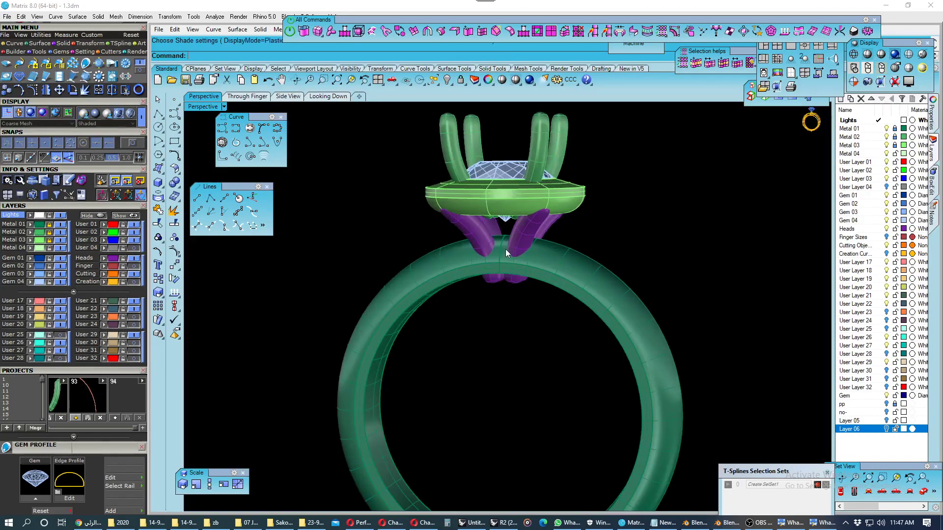
left_click(104, 258)
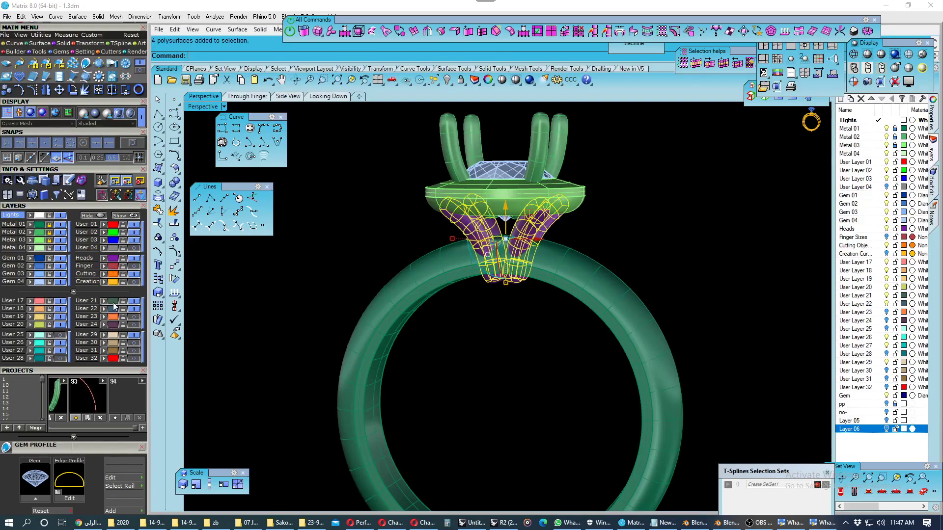
- Save the supports as a project item, undo the 45° rotation, and delete extra supports
left_click(115, 419)
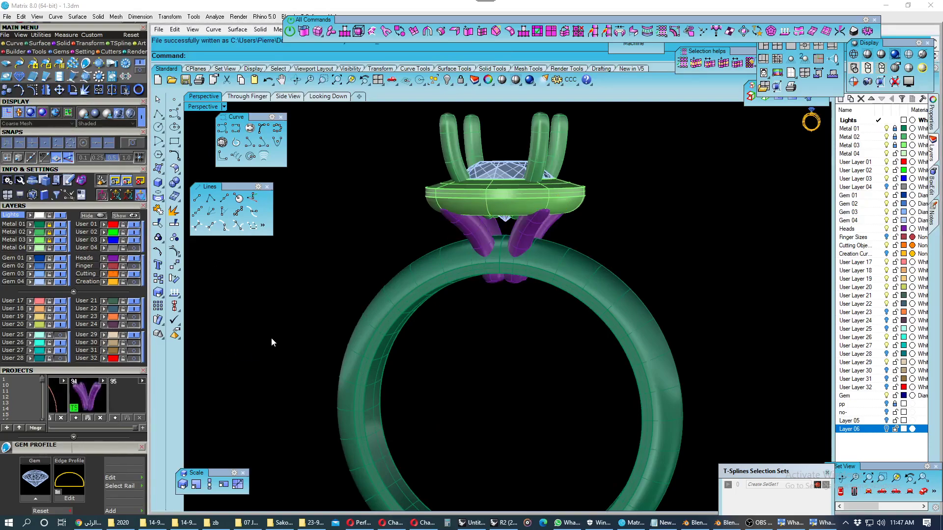
key("ctrl+z")
key("ctrl+z")
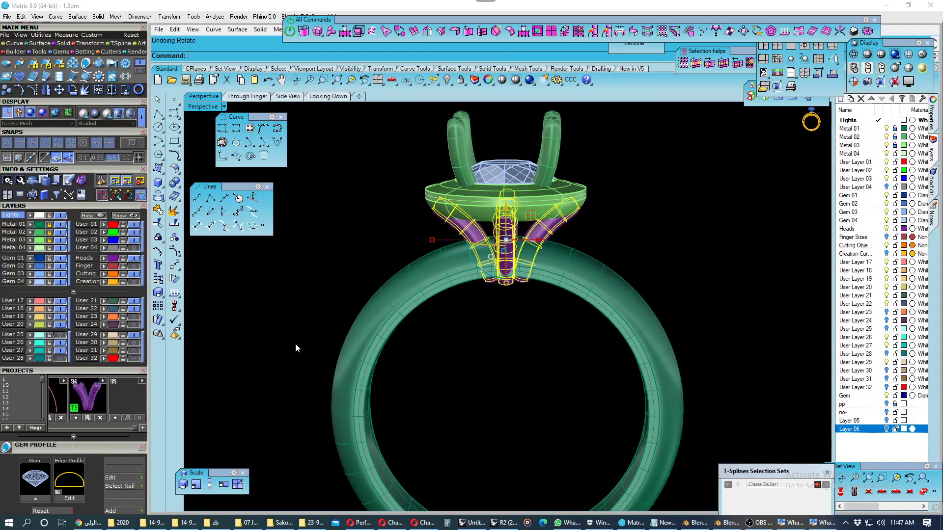
mouse_move(474, 314)
right_mouse_down()
mouse_move(368, 294)
mouse_move(448, 241)
right_mouse_up()
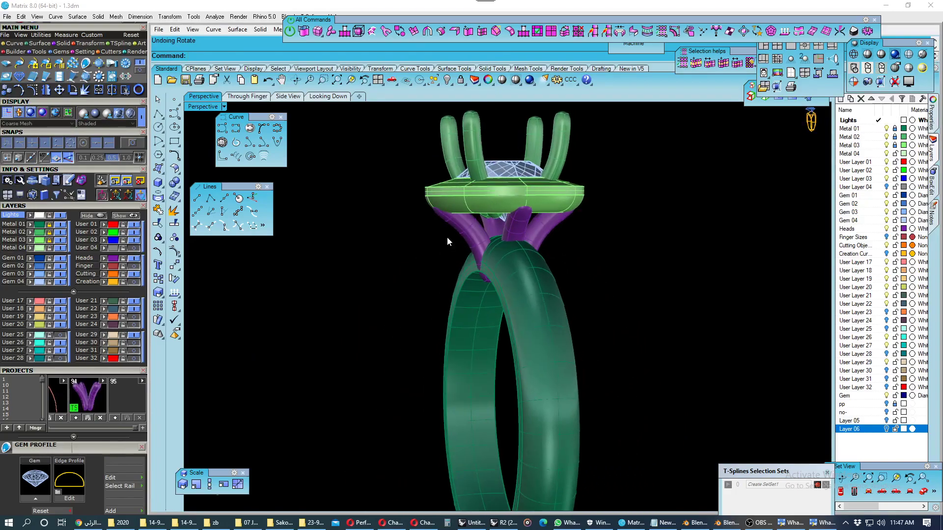
left_click(488, 229)
left_click(542, 254)
scroll(540, 240, "up", 1)
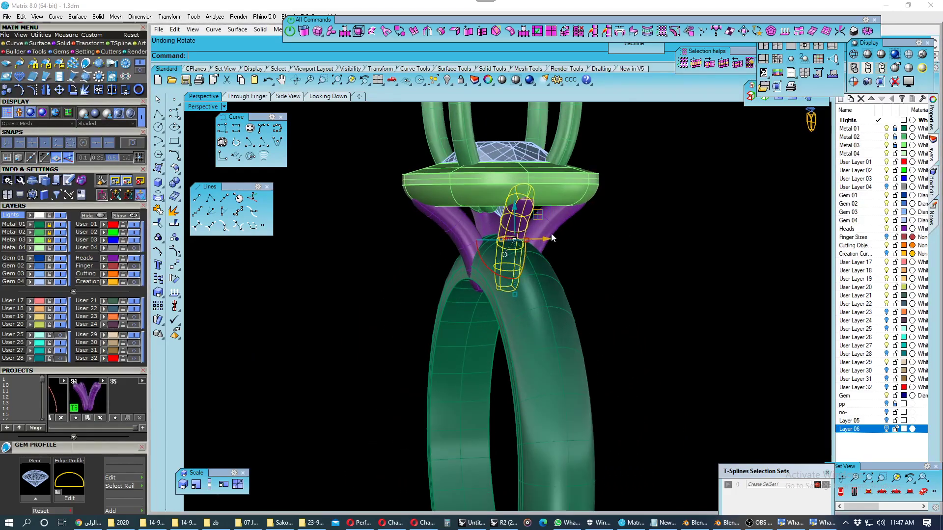
left_click(484, 224, "shift")
key("Delete")
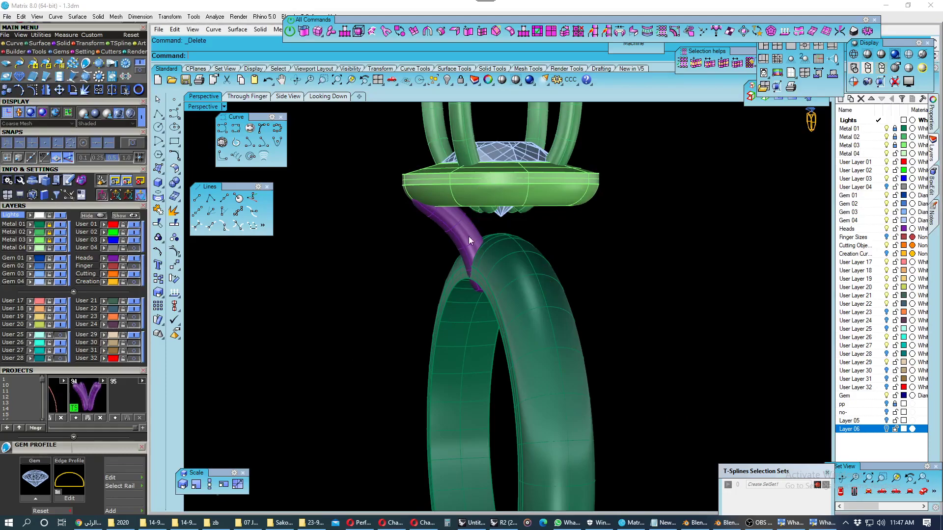
- In Side View, rotate the remaining support arm so its lower end meets the shank
left_click(283, 97)
left_click(428, 276)
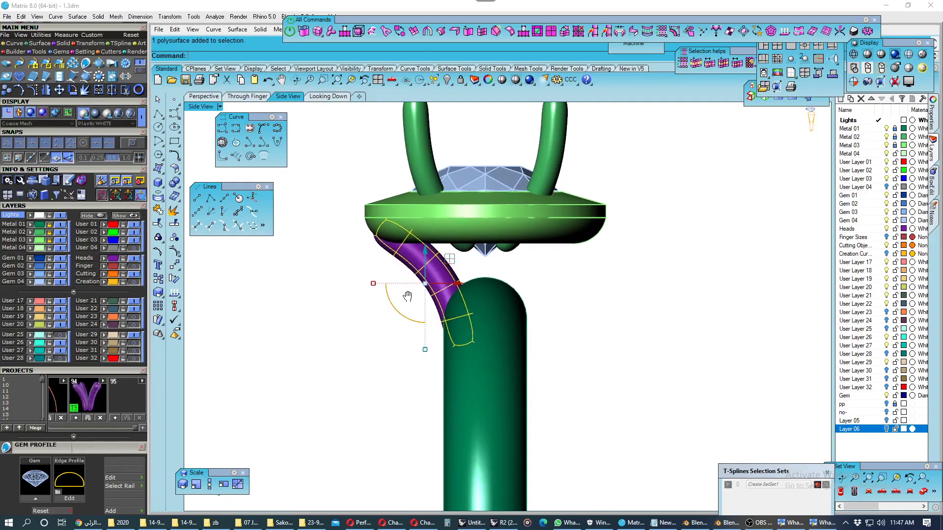
left_click(174, 279)
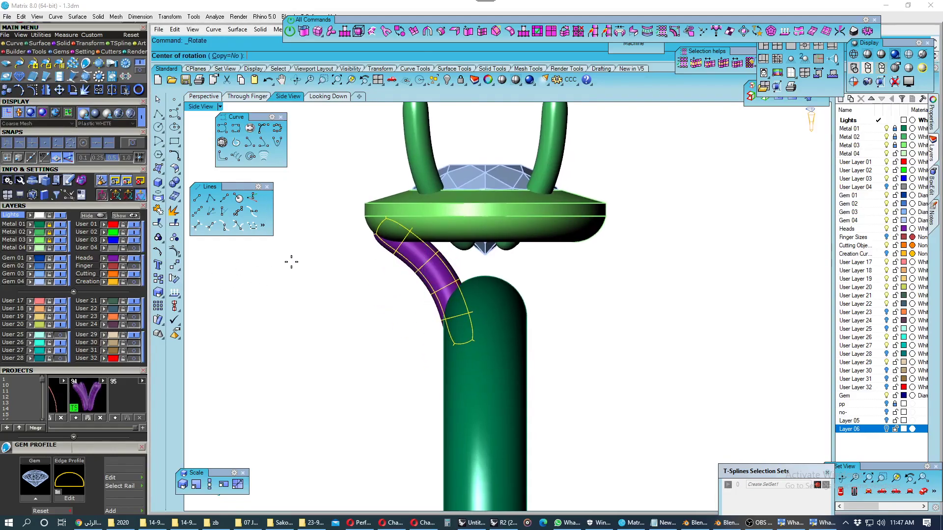
left_click(380, 229)
left_click(311, 337)
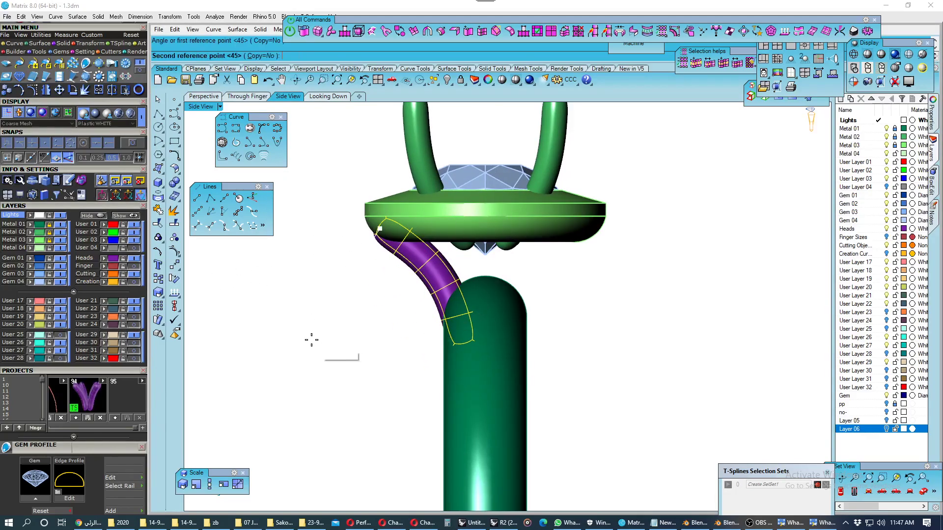
left_click(319, 344)
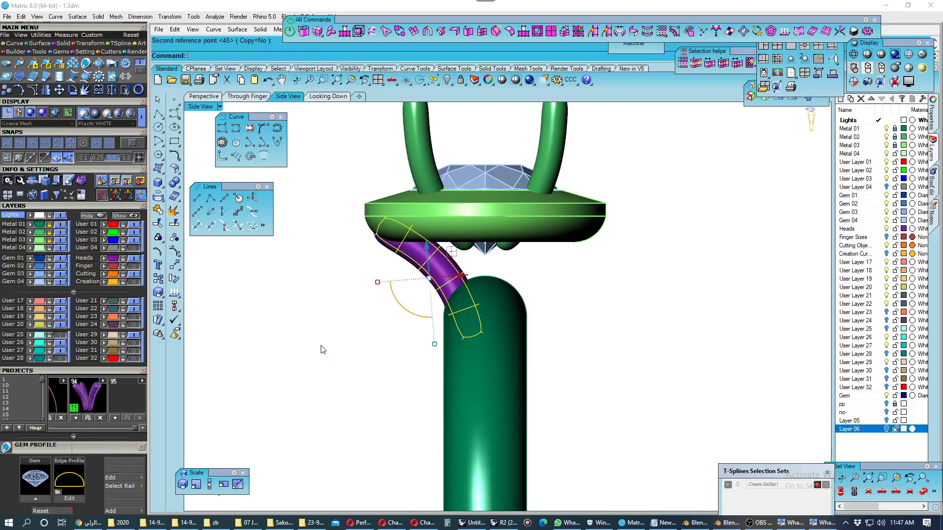
- Reselect the support arm and switch it into T-spline edit mode
left_click(347, 335)
scroll(449, 273, "up", 3)
left_click(449, 279)
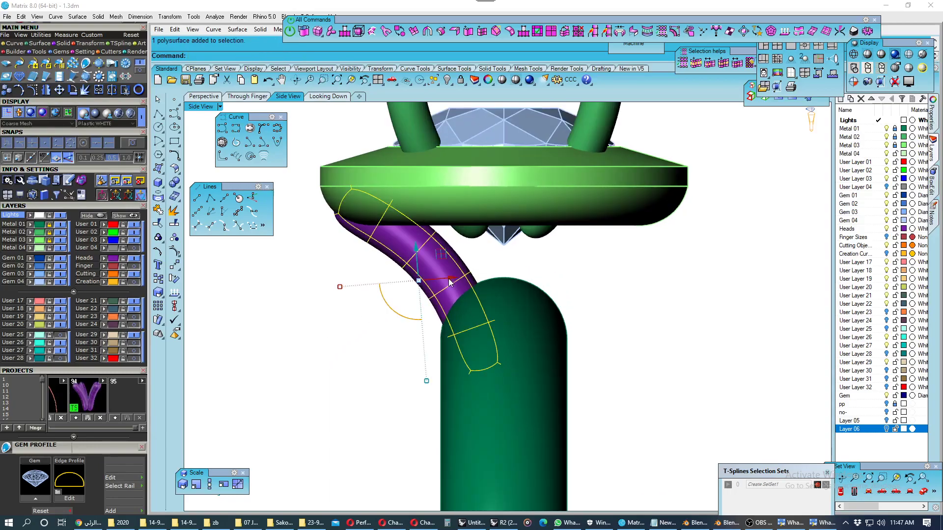
key("Tab")
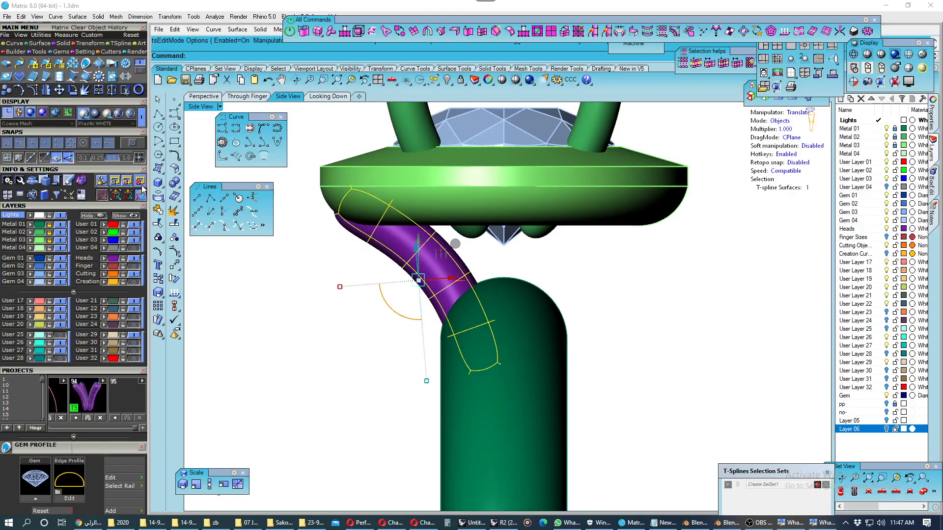
- Select edges and faces on the support tube and grow the face selection around it
left_click_drag(419, 281, 422, 288)
left_click(451, 289)
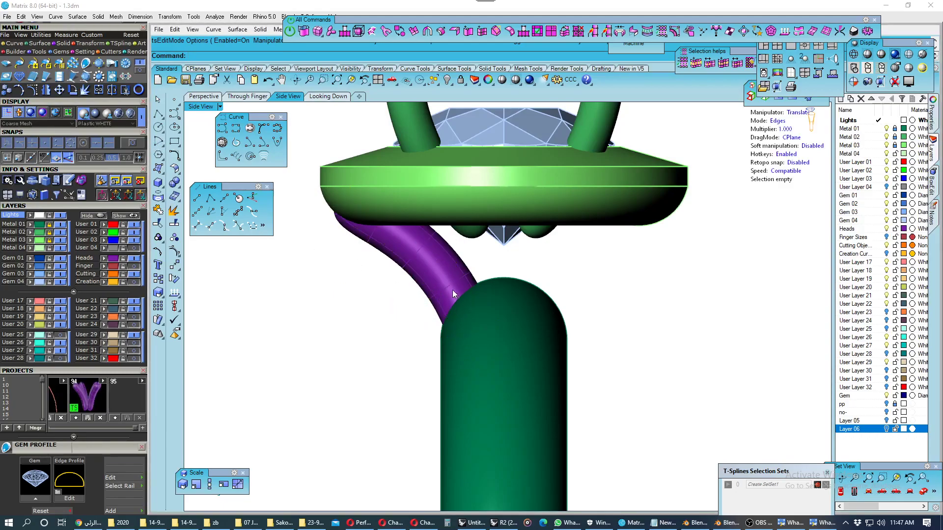
scroll(443, 294, "up", 2)
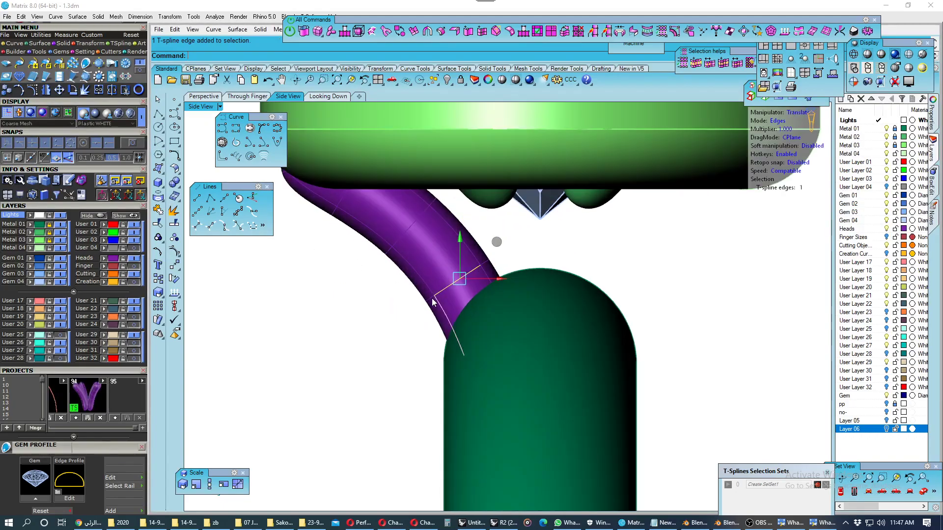
left_click(432, 303, "shift")
scroll(431, 303, "down", 2)
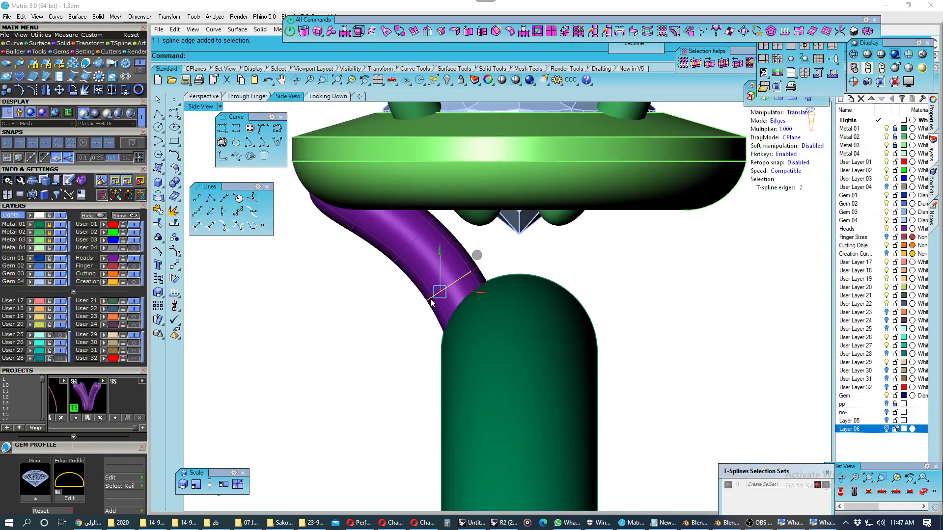
left_click(436, 258)
left_click(462, 256, "shift")
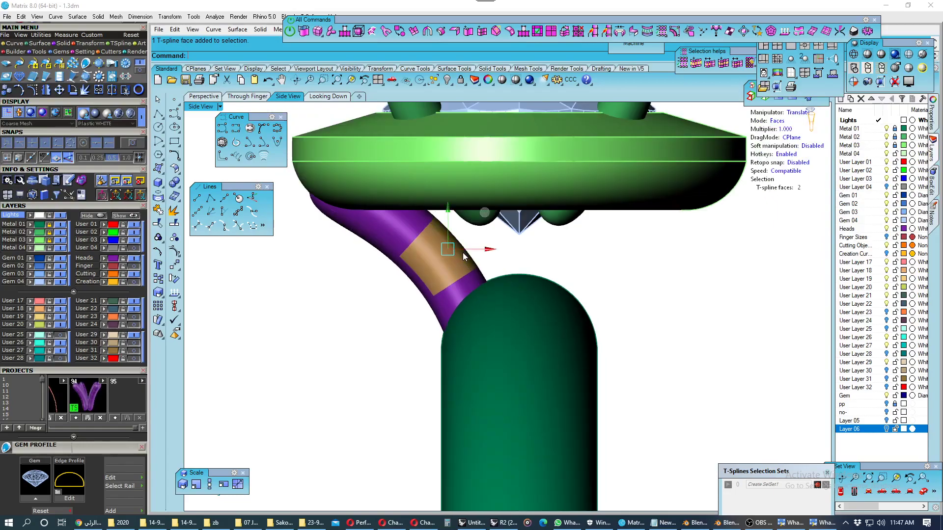
left_click(735, 63)
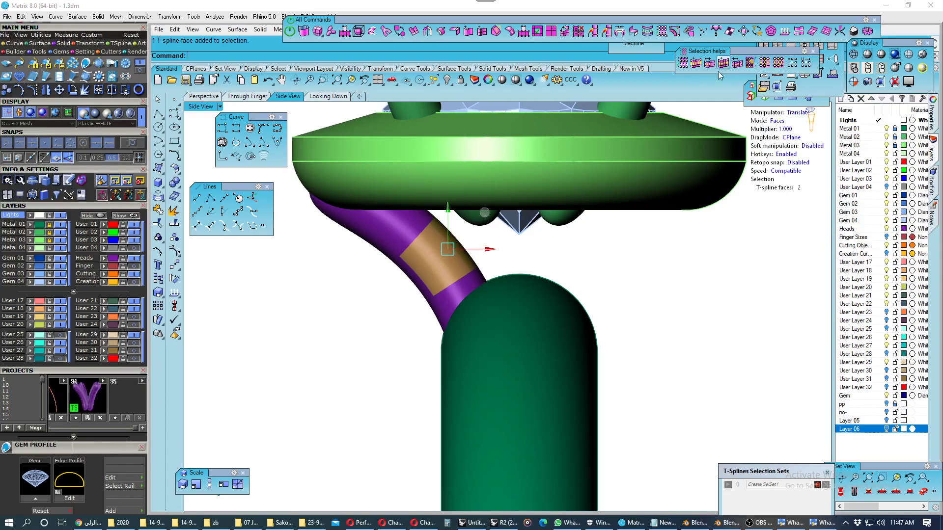
- Toggle the tube into box display, reselect its face band, and return to smooth
key("Tab")
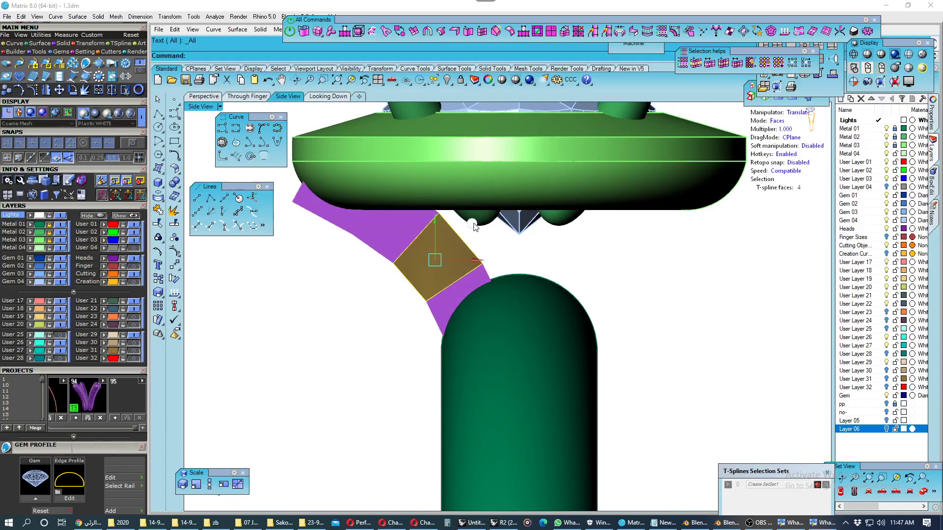
left_click(475, 223)
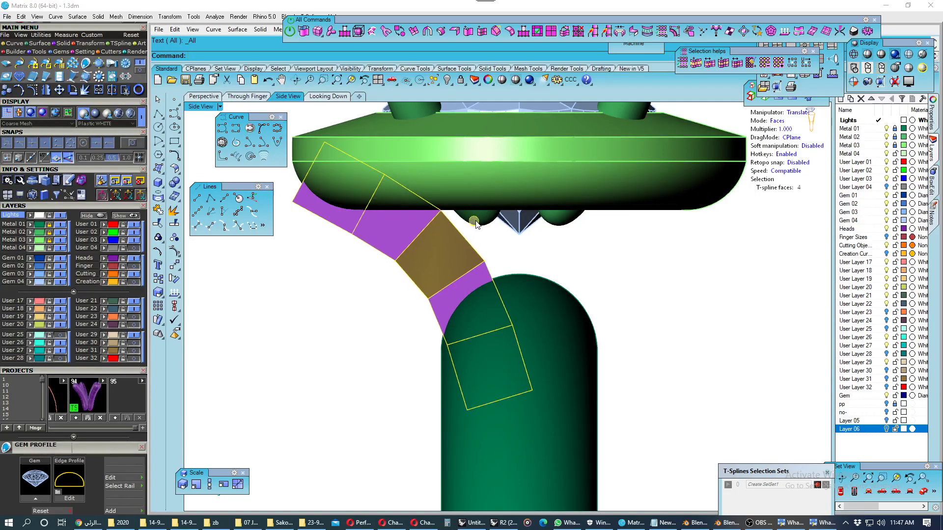
left_click(474, 223)
scroll(475, 253, "down", 2)
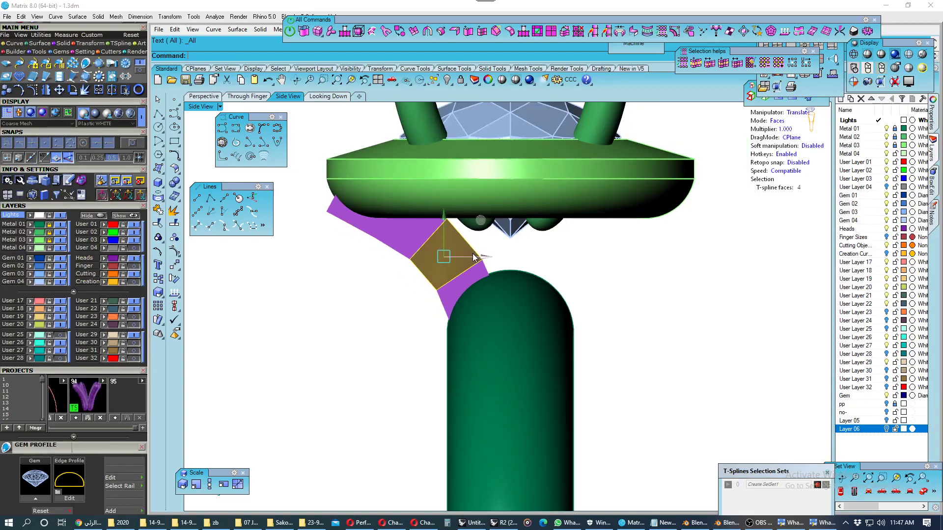
key("ctrl+z")
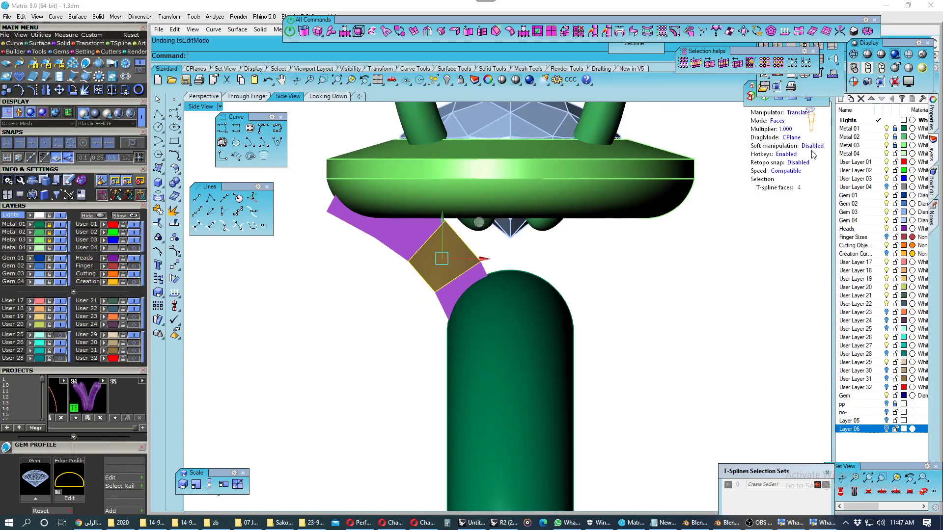
scroll(461, 249, "up", 2)
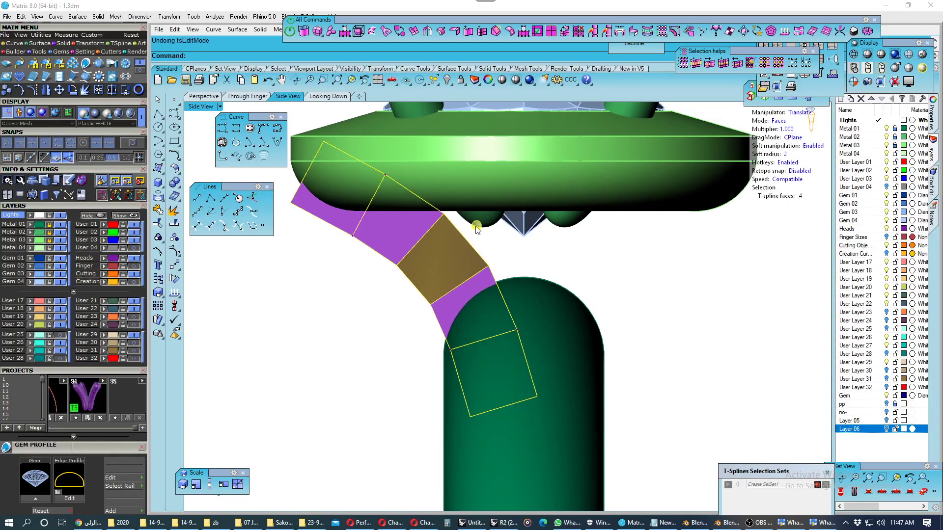
left_click(475, 243)
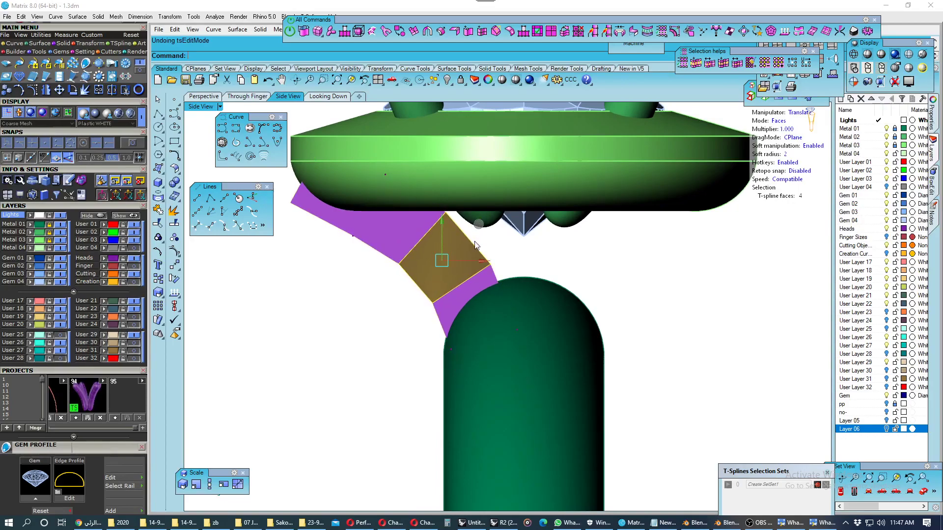
key("Tab")
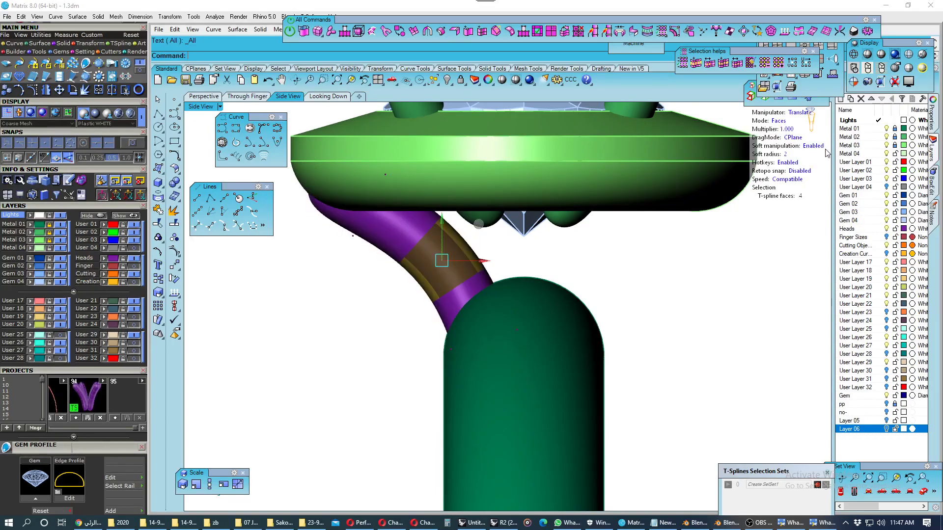
- Turn soft manipulation off, clear the faces, and select the whole support tube
left_click(816, 146)
scroll(559, 265, "down", 1)
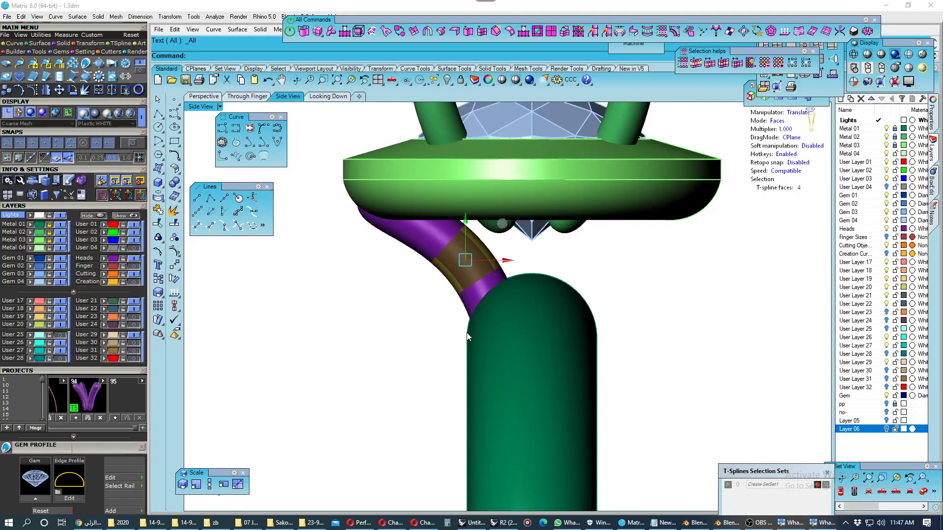
scroll(473, 324, "up", 1)
scroll(471, 328, "down", 1)
key("Escape")
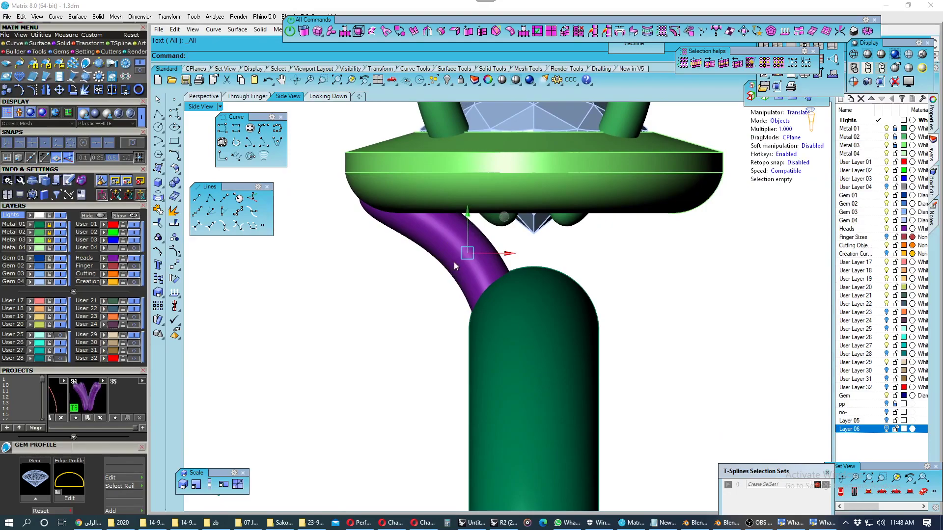
left_click(454, 261)
scroll(437, 295, "down", 1)
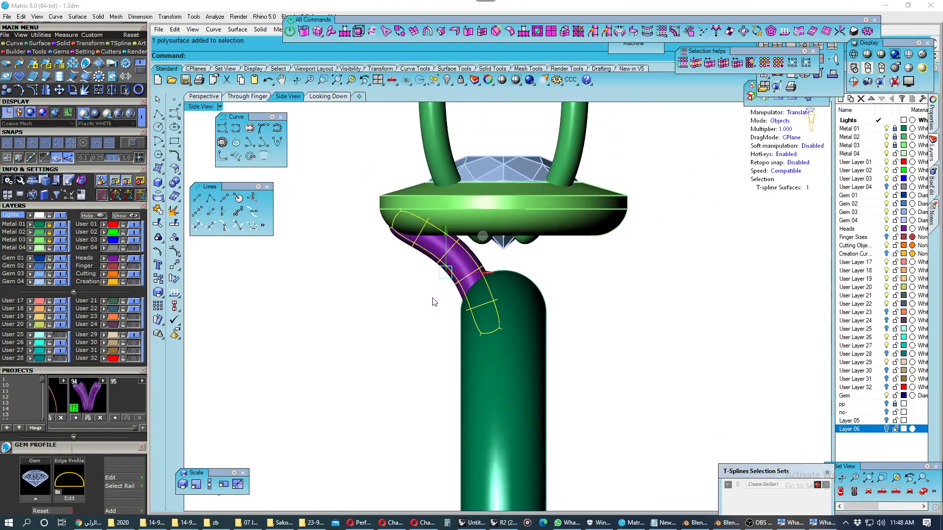
scroll(477, 318, "up", 1)
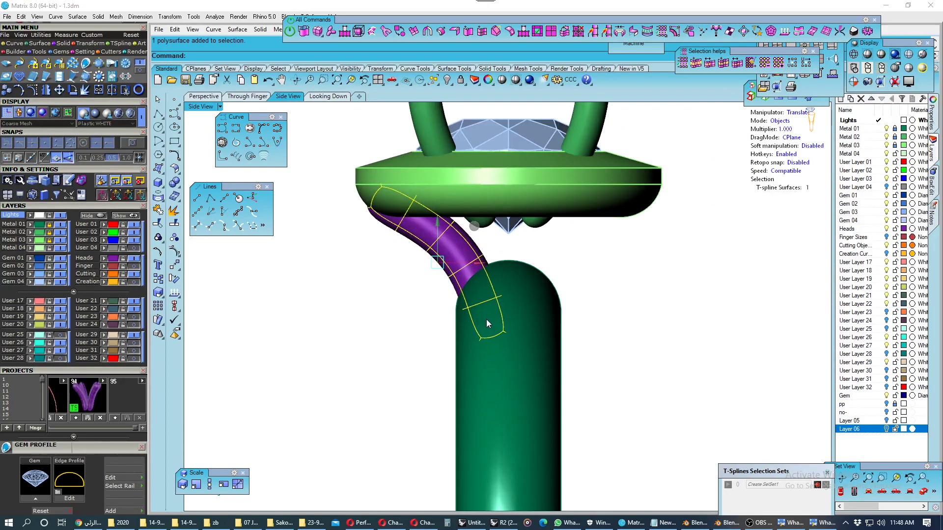
- Select edge loops near the shank end and along the tube, then clear them
key("Escape")
left_click(487, 303)
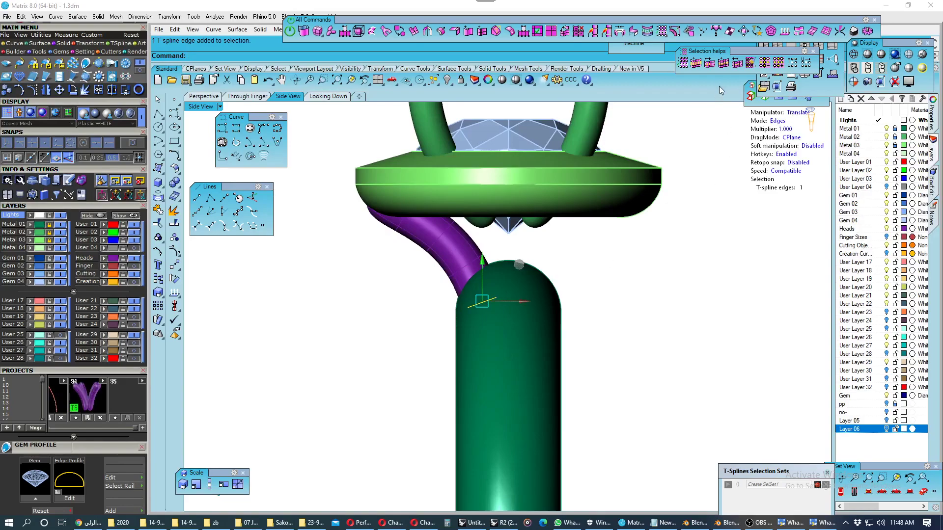
left_click(713, 66)
scroll(497, 298, "up", 1)
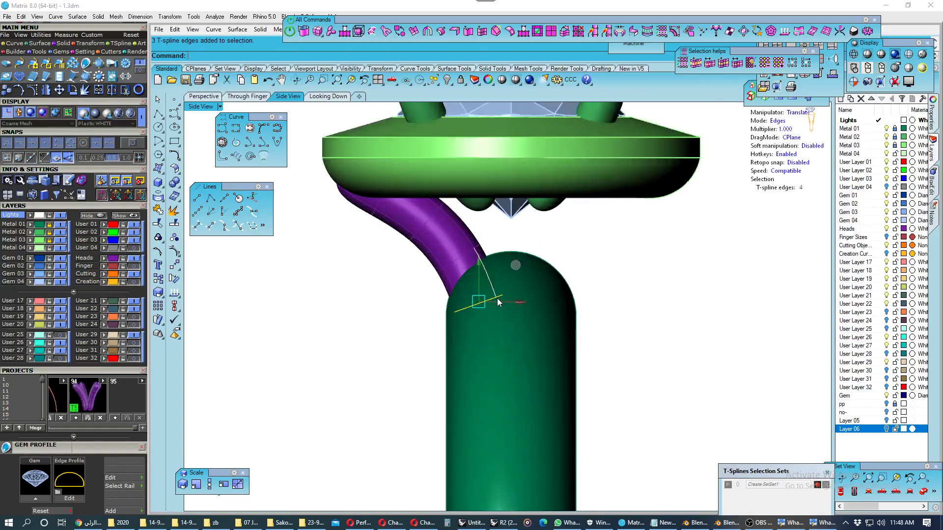
scroll(512, 269, "up", 1)
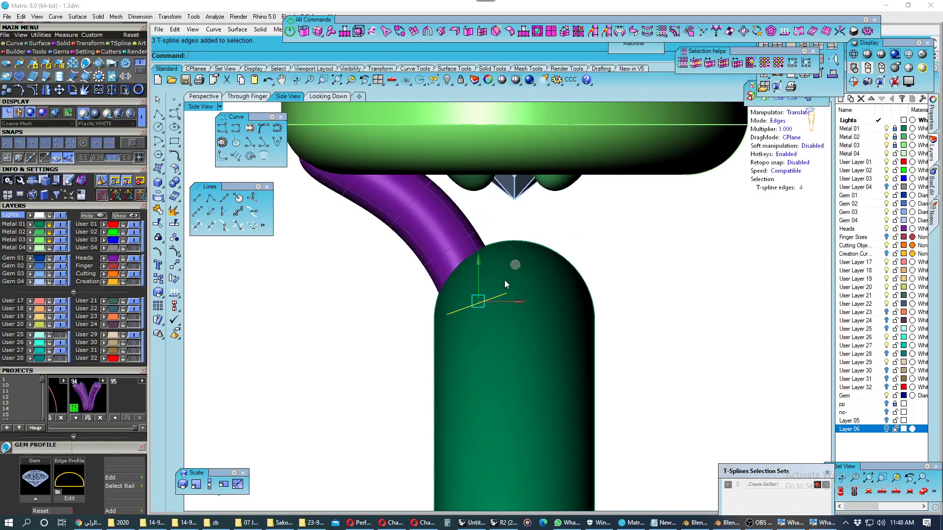
scroll(505, 280, "down", 1)
left_click(465, 257)
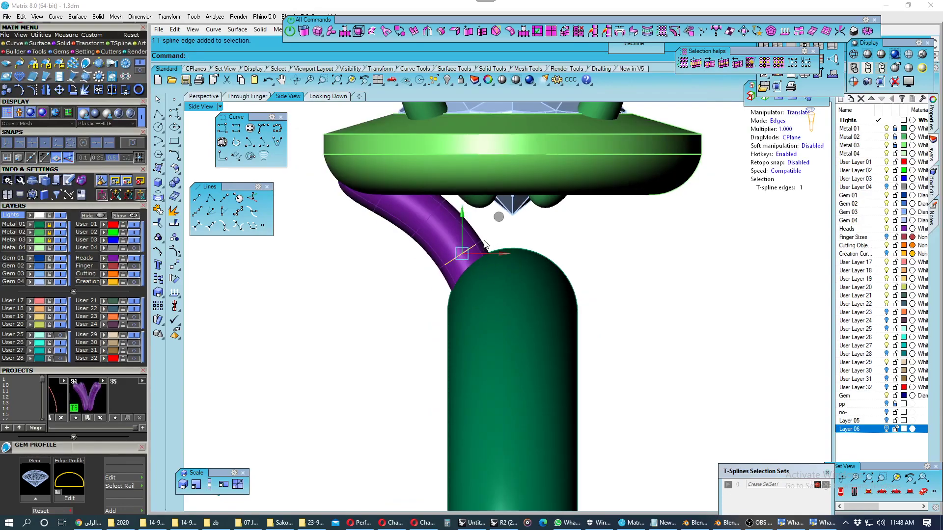
scroll(441, 265, "up", 1)
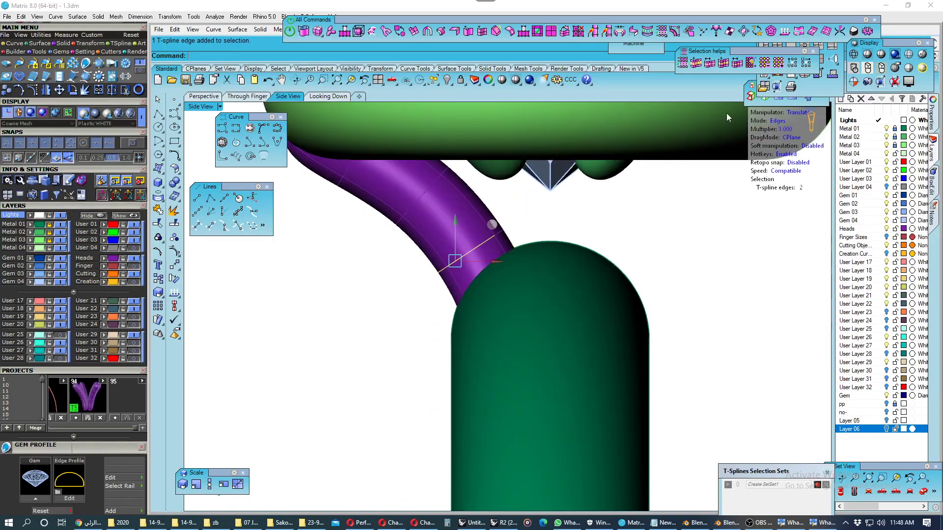
left_click(488, 223, "shift")
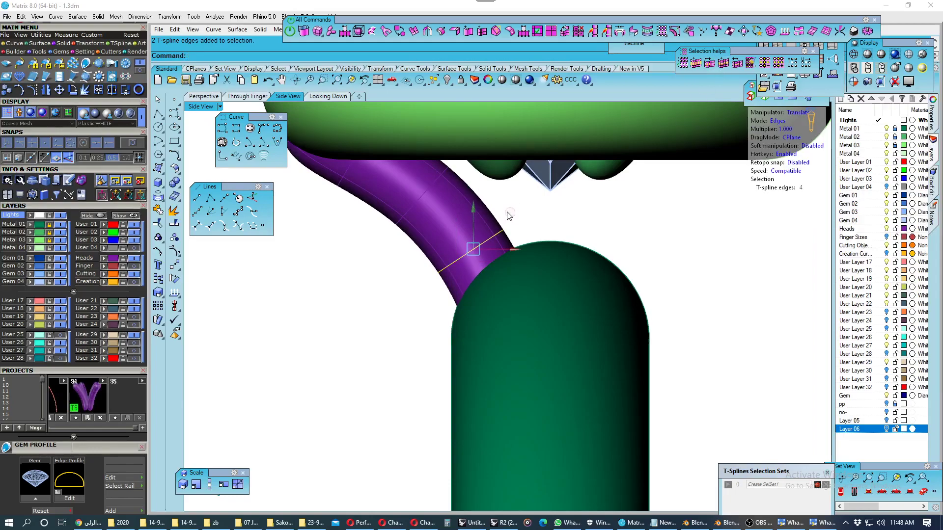
scroll(510, 210, "down", 1)
left_click(409, 279)
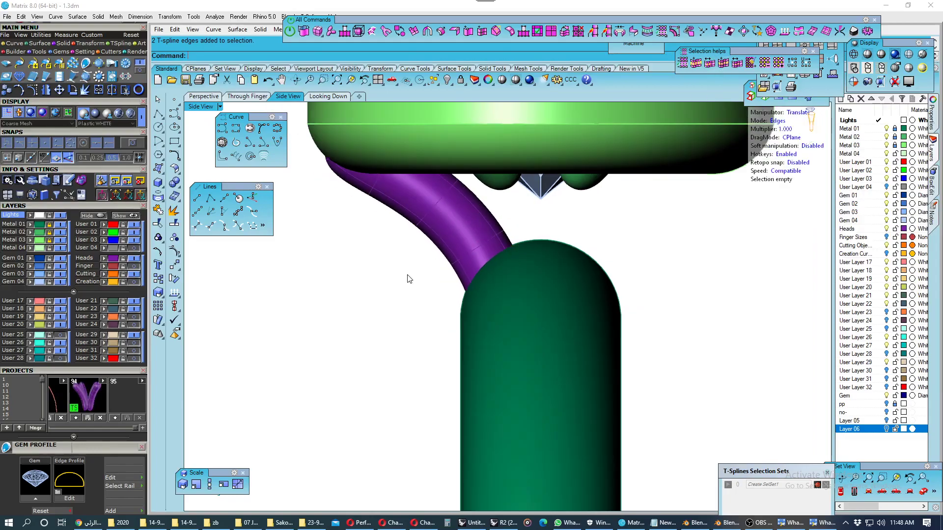
scroll(441, 285, "down", 1)
- Add the whole support tube to the Projects library as item 96
left_click(451, 277)
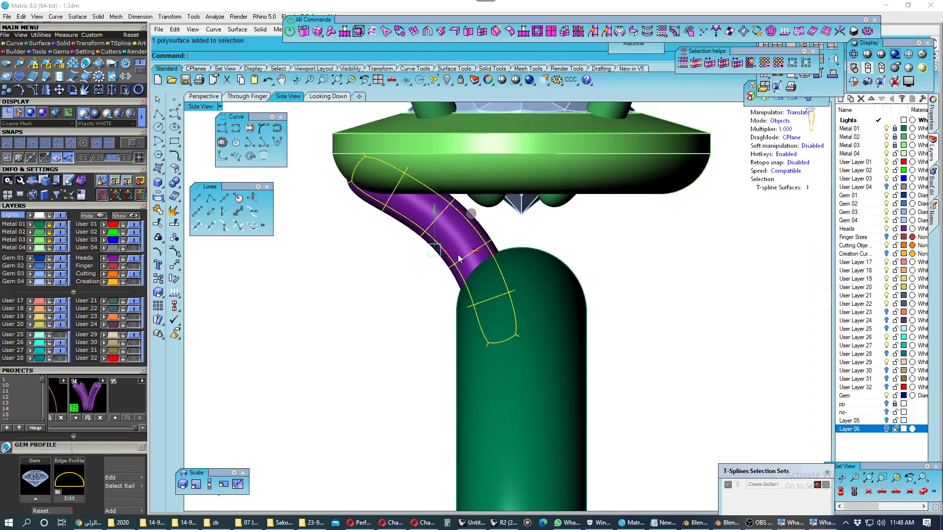
scroll(457, 271, "down", 1)
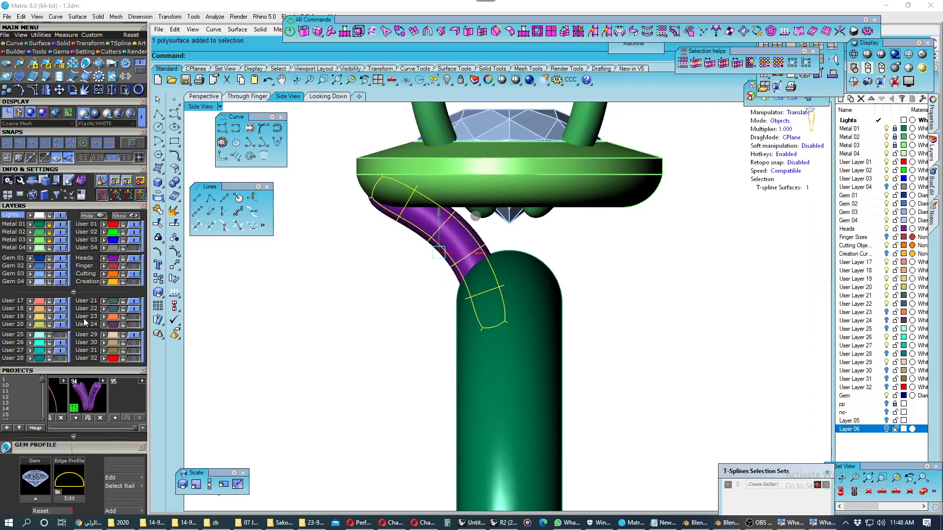
left_click(112, 418)
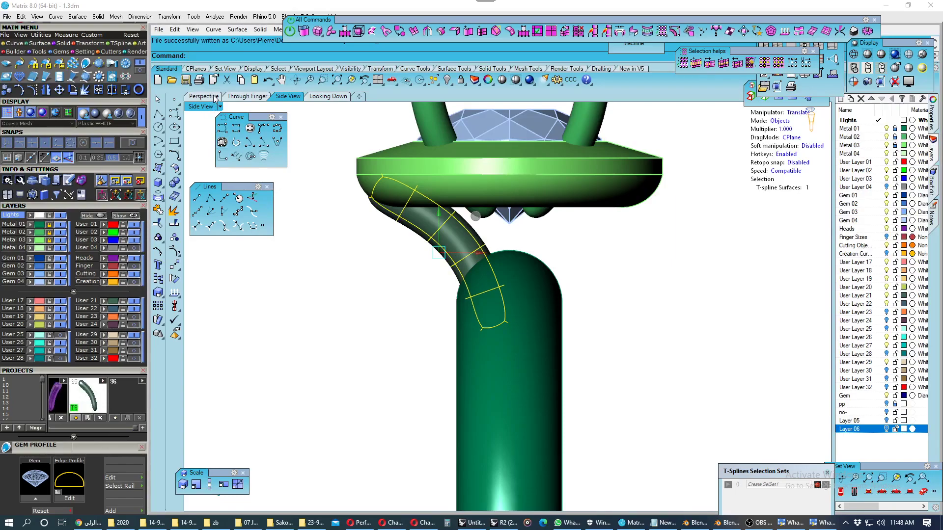
- In the top view, rotate the yellow support onto a diagonal
left_click(323, 96)
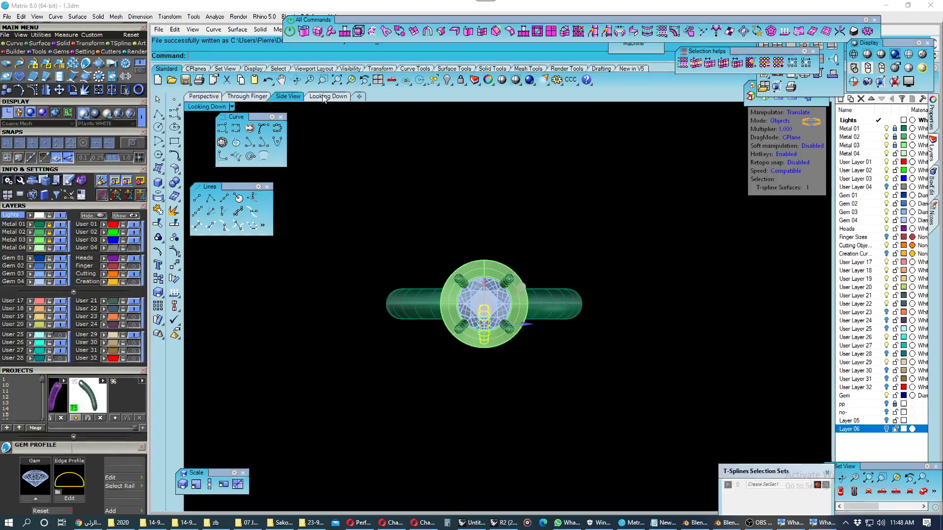
left_click(179, 269)
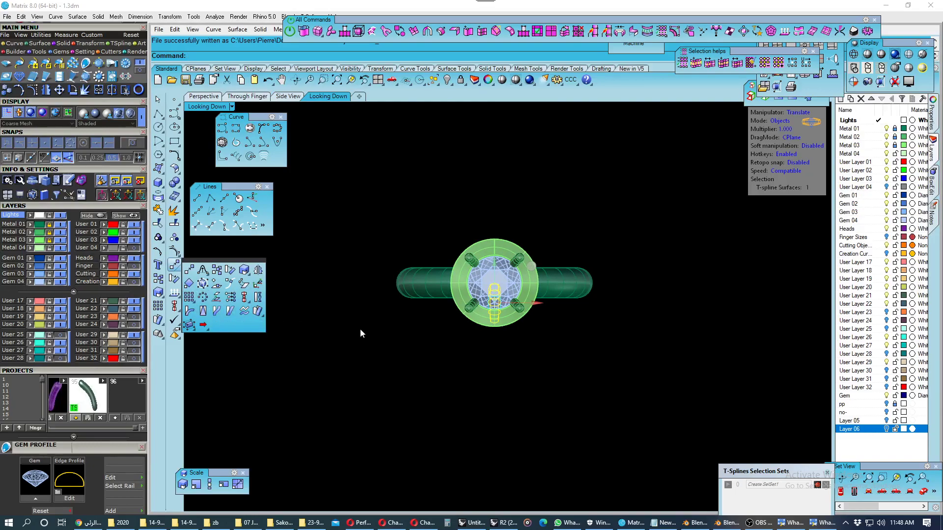
right_click_drag(360, 328, 359, 336)
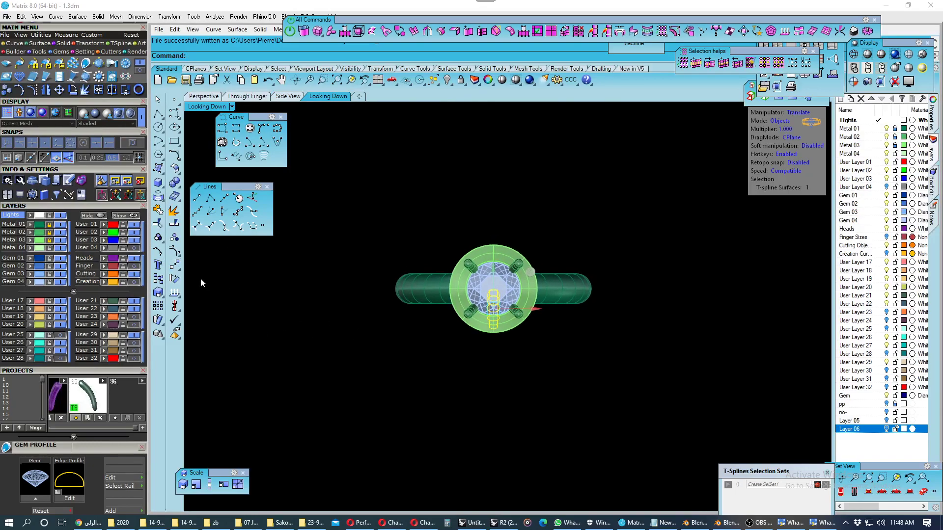
left_click(175, 279)
left_click(494, 289)
left_click(494, 407)
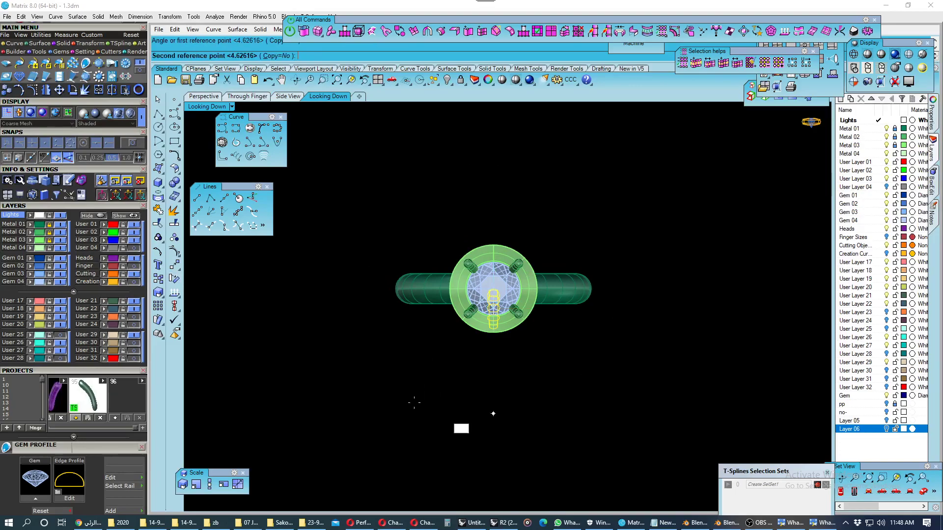
left_click(378, 393)
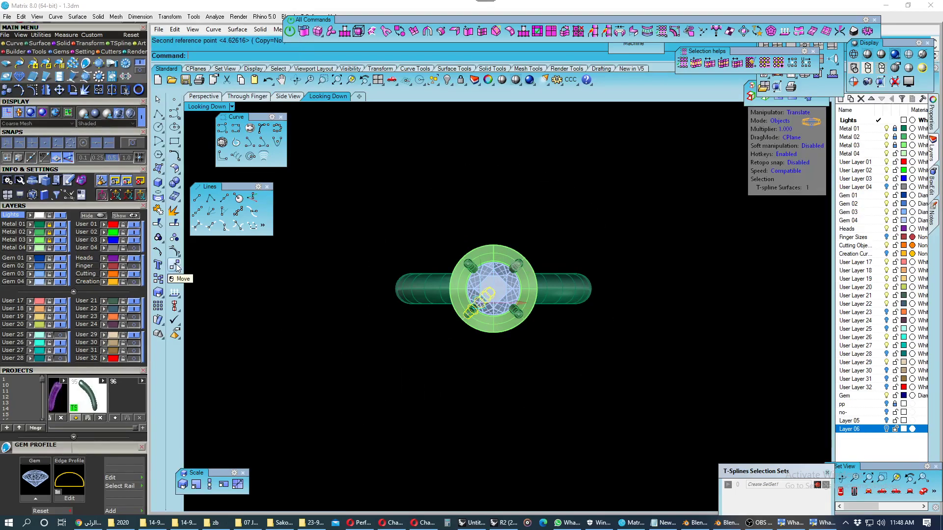
- Polar-array the support 360° around the head centre
left_click(175, 266)
left_click(203, 297)
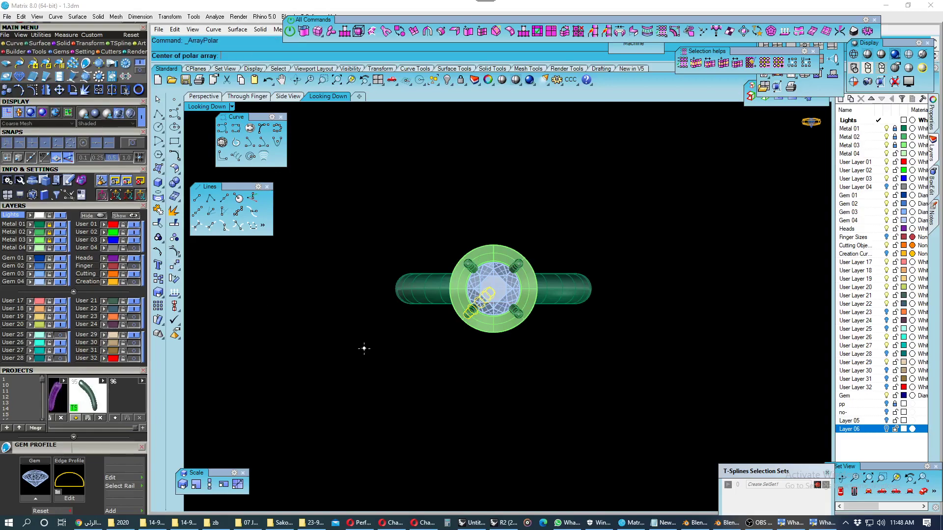
type("0")
key("Return")
key("Return")
key("Return")
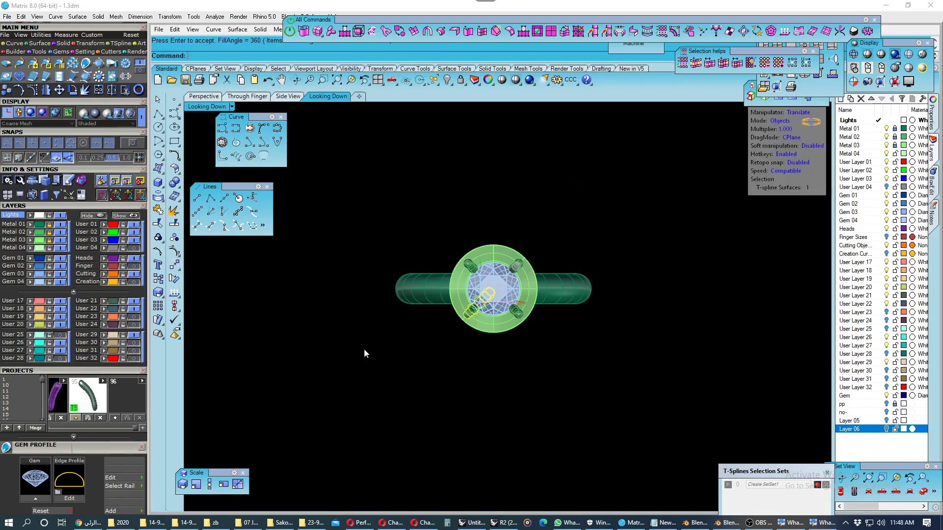
left_click(214, 98)
- Preview the arrayed supports in PlasticWHITE shading and check the reference photo
scroll(436, 306, "up", 3)
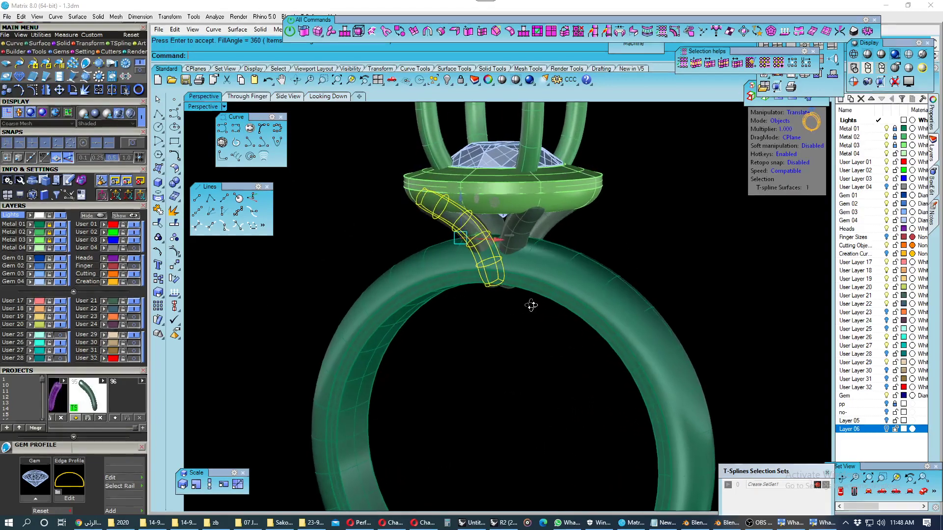
left_click(514, 314)
left_click(880, 81)
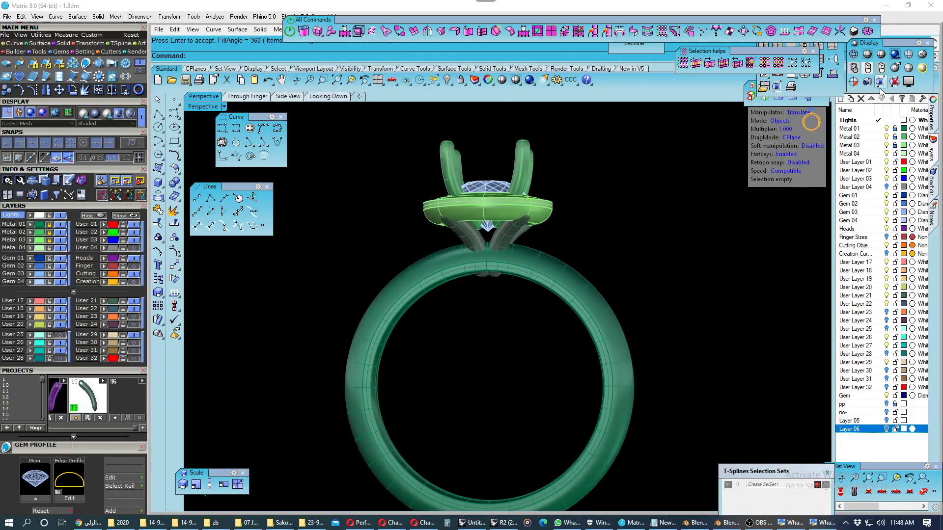
left_click(881, 55)
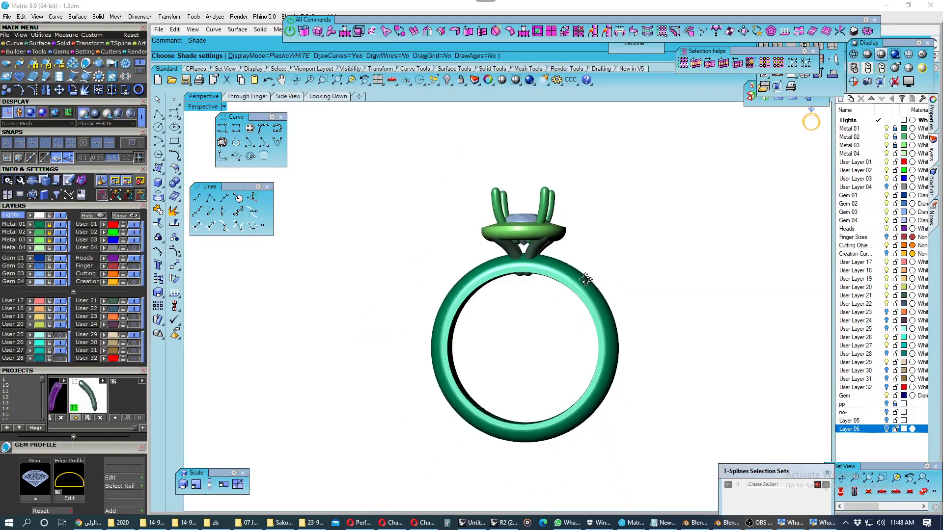
mouse_move(604, 285)
left_mouse_down()
mouse_move(446, 284)
mouse_move(638, 288)
mouse_move(743, 277)
mouse_move(596, 279)
mouse_move(636, 281)
mouse_move(614, 280)
mouse_move(598, 295)
mouse_move(735, 285)
mouse_move(587, 292)
mouse_move(588, 393)
mouse_move(614, 344)
left_mouse_up()
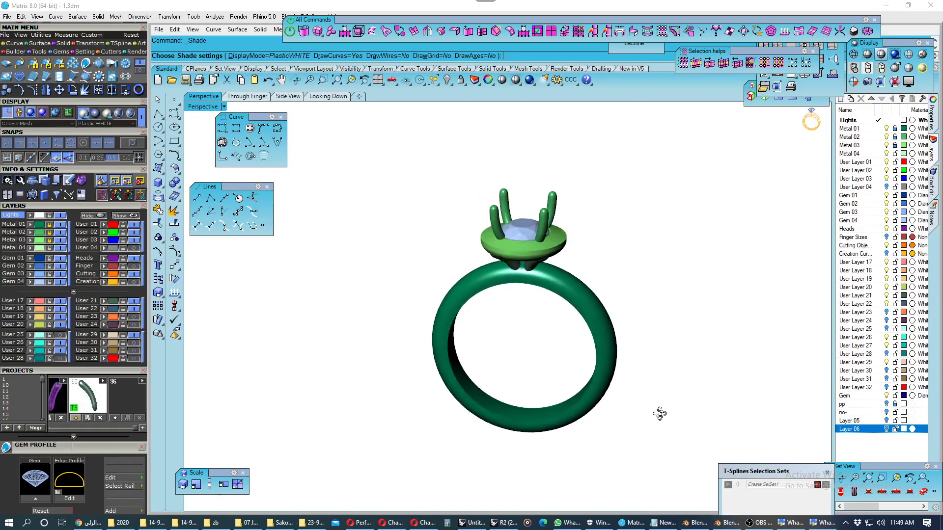
key("Escape")
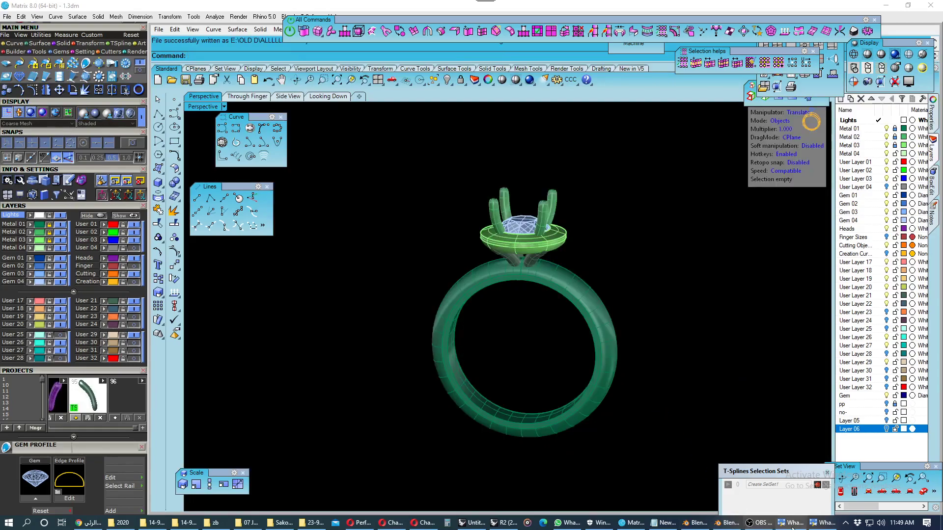
left_click(792, 523)
left_click(831, 527)
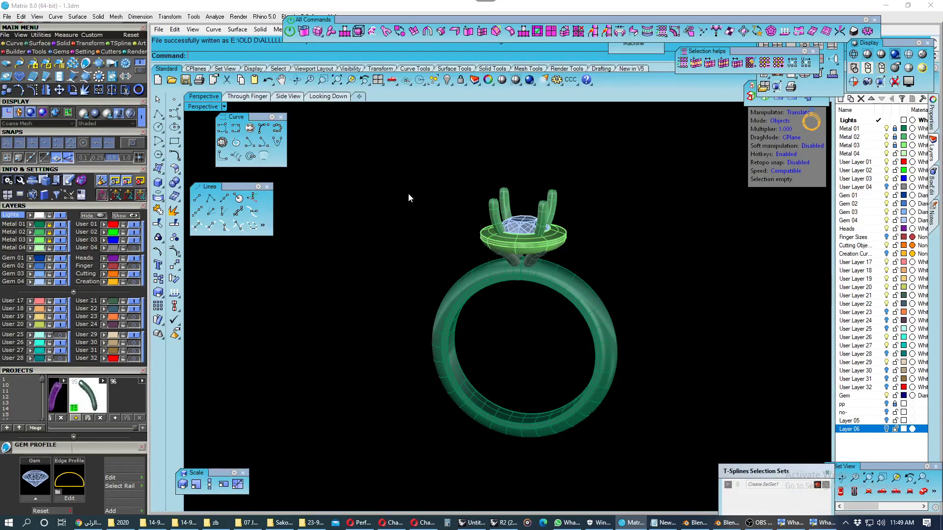
- Switch to the Through Finger view and save the model as 2.3dm
left_click(257, 98)
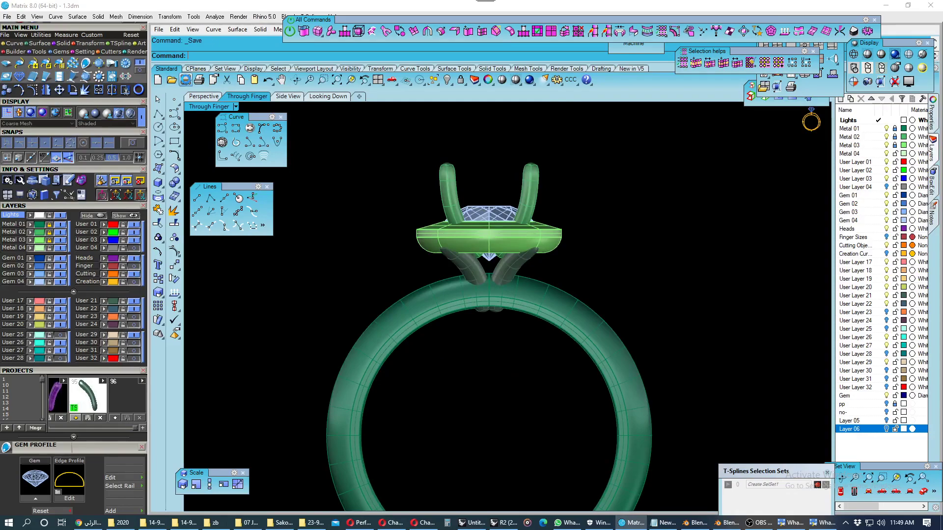
left_click(8, 17)
left_click(40, 110)
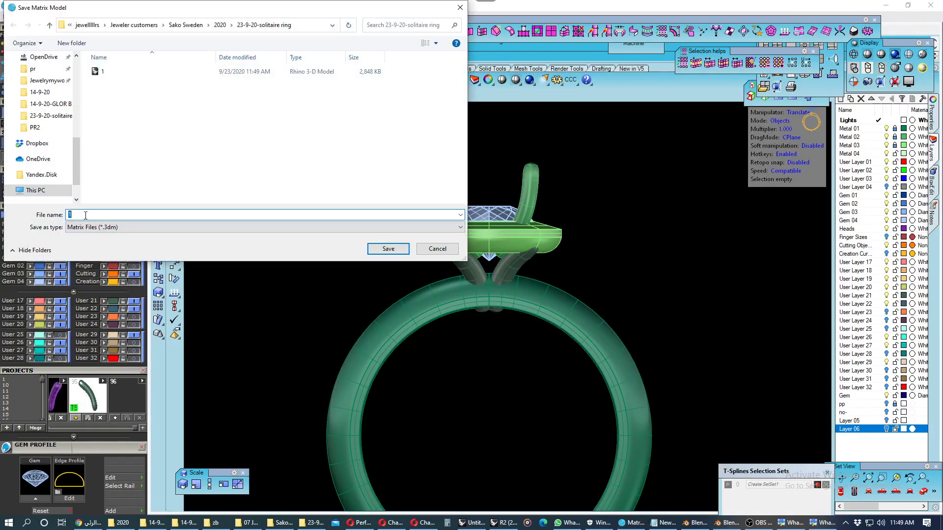
key("Return")
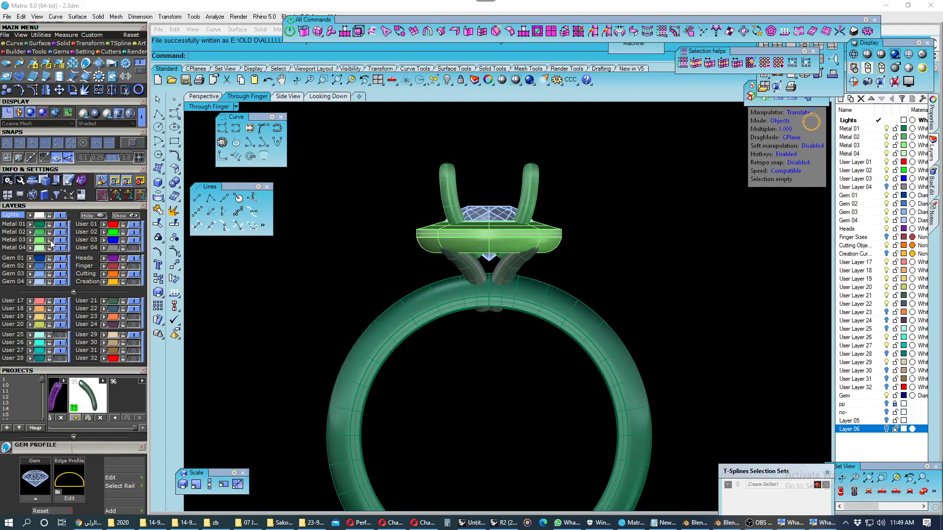
- Window-select the head and gem, and lock the Metal 01 layer
right_click_drag(305, 308, 367, 279)
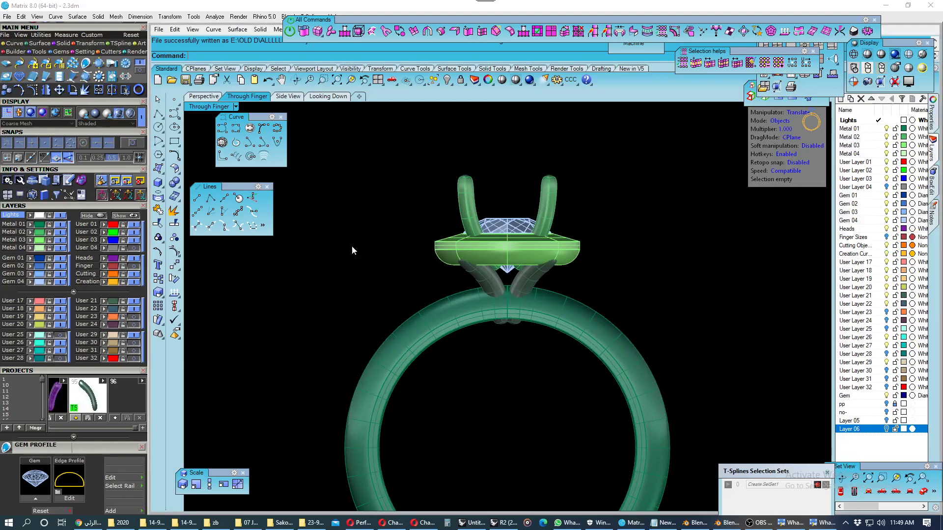
left_click_drag(356, 126, 645, 363)
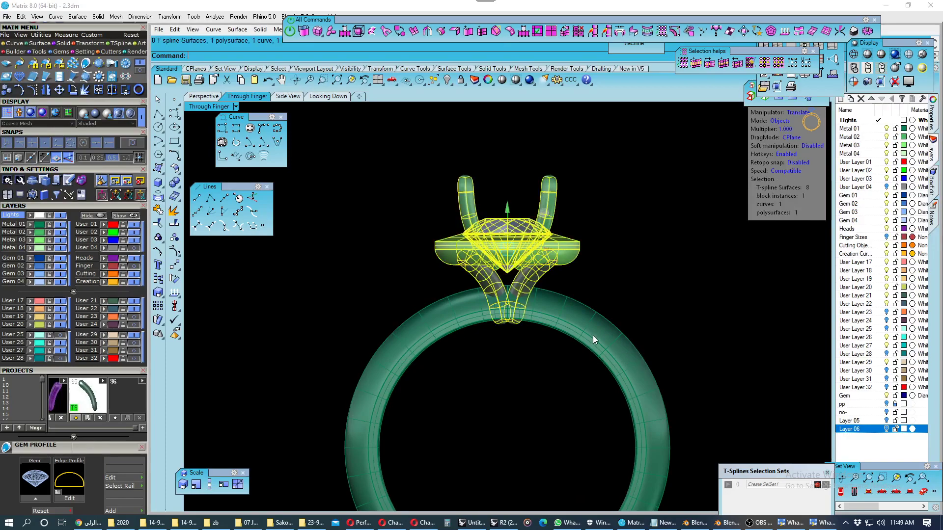
right_click_drag(593, 335, 576, 335)
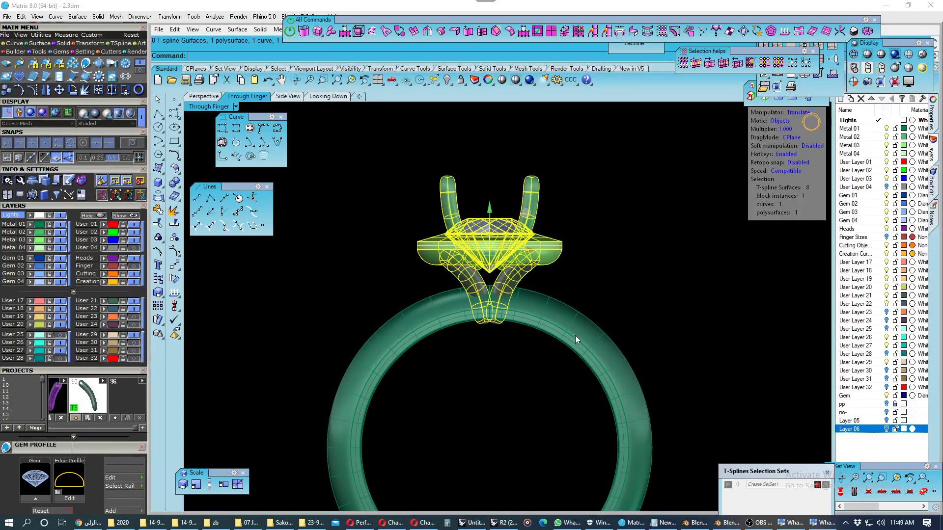
left_click(50, 224)
left_click_drag(353, 154, 645, 372)
- In T-spline edit mode, nudge the head and gem up 0.200 with Alt+Up
left_click(290, 32)
right_click_drag(485, 258, 471, 270)
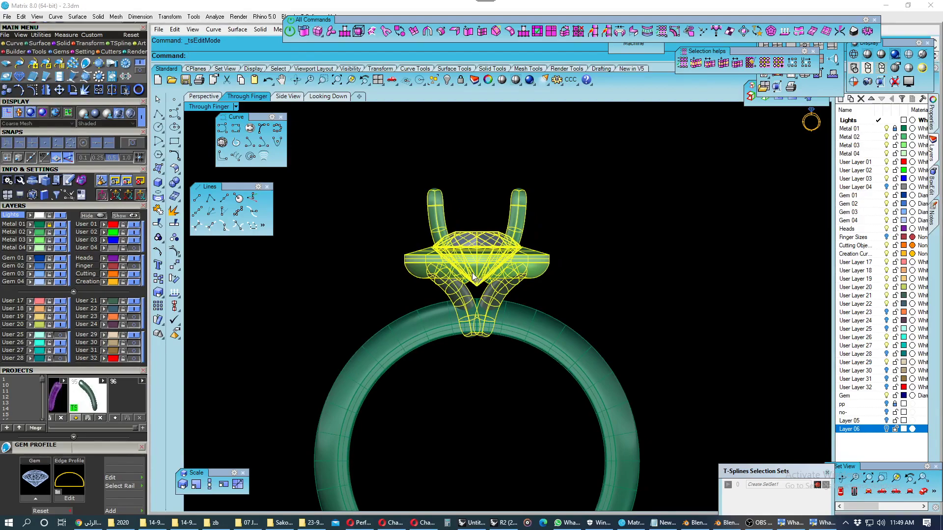
key("alt+Up")
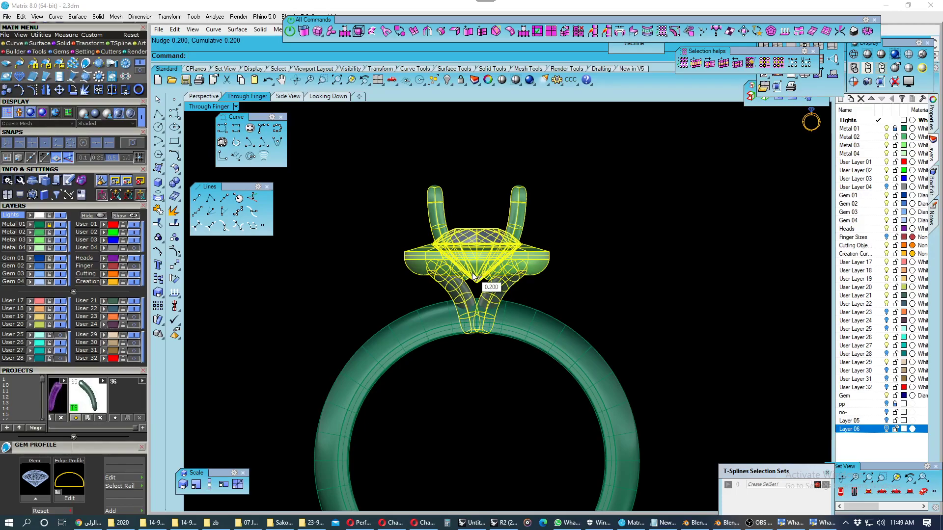
key("Escape")
scroll(482, 269, "down", 2)
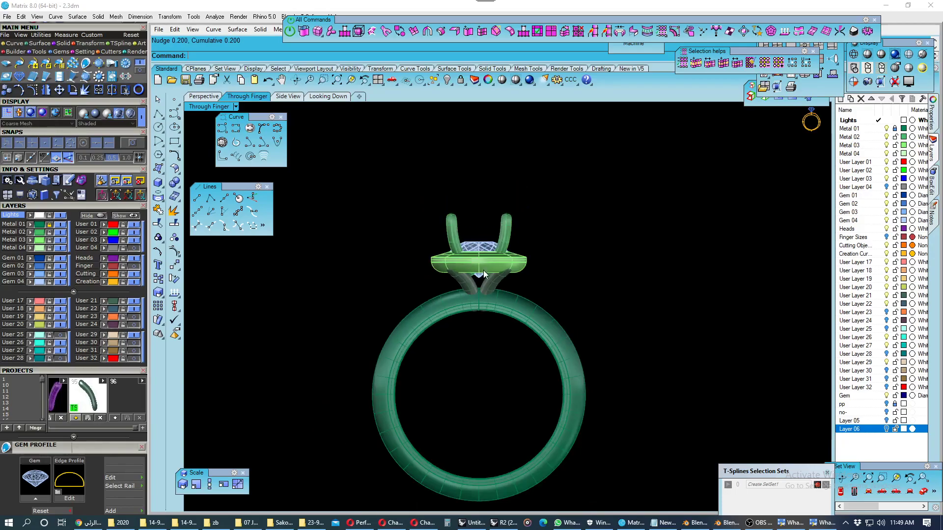
scroll(486, 280, "up", 1)
scroll(490, 288, "down", 1)
scroll(489, 288, "down", 1)
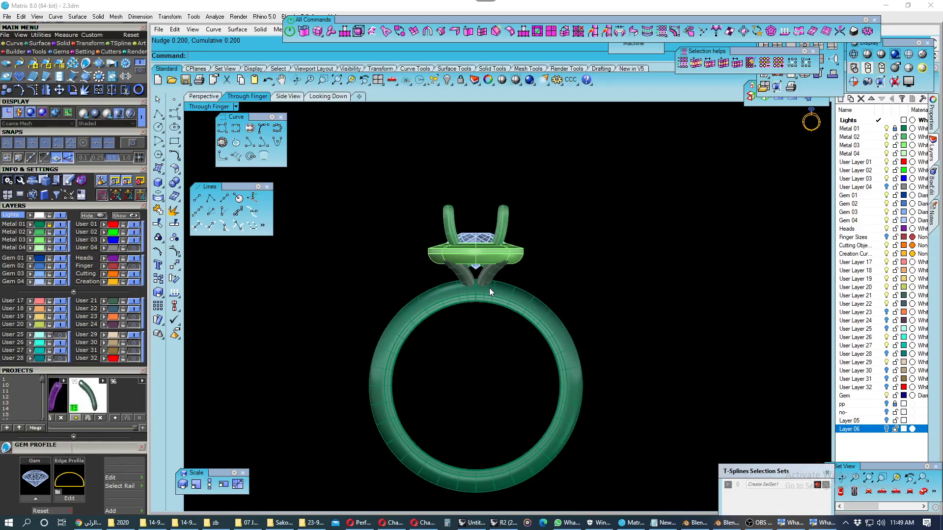
scroll(490, 287, "up", 2)
scroll(489, 288, "down", 1)
scroll(489, 288, "down", 1)
scroll(489, 288, "up", 1)
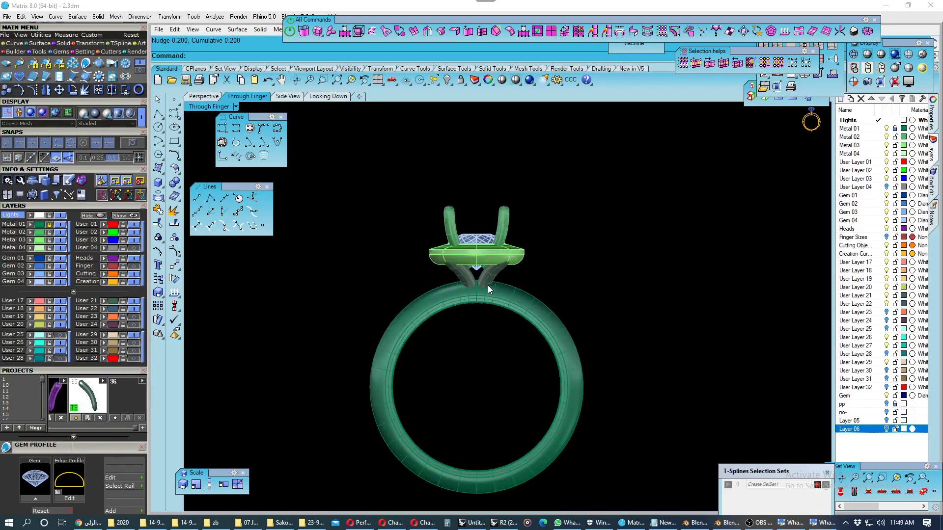
scroll(488, 285, "up", 2)
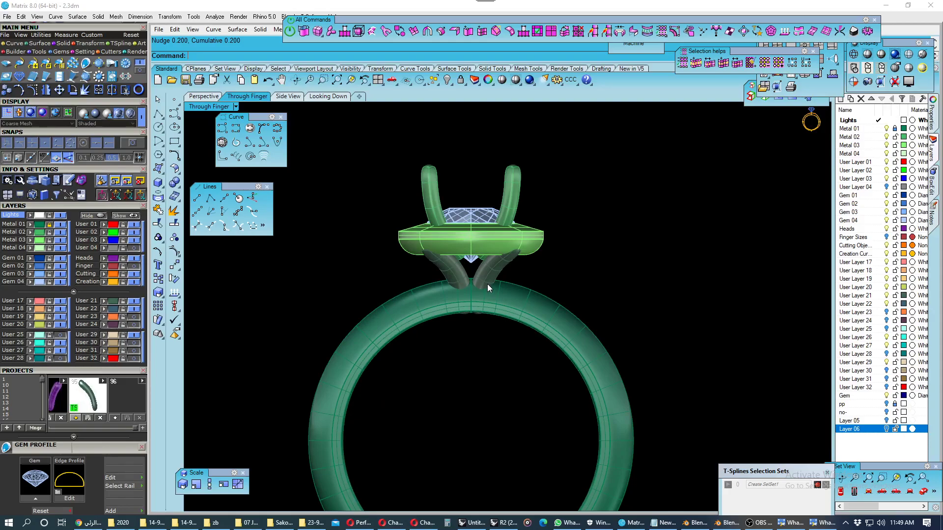
scroll(488, 283, "down", 1)
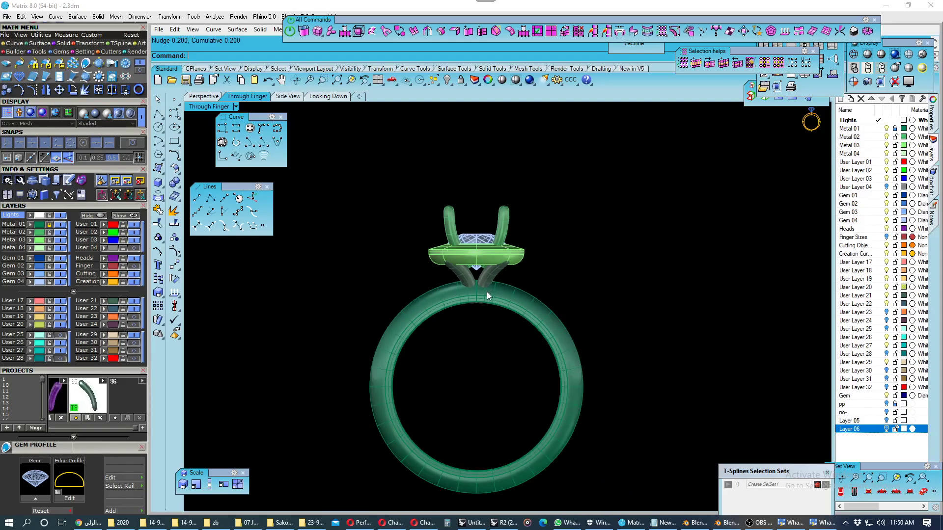
scroll(486, 295, "down", 1)
- Preview the ring in white plastic shading and zoom in on the Through Finger view
left_click(881, 54)
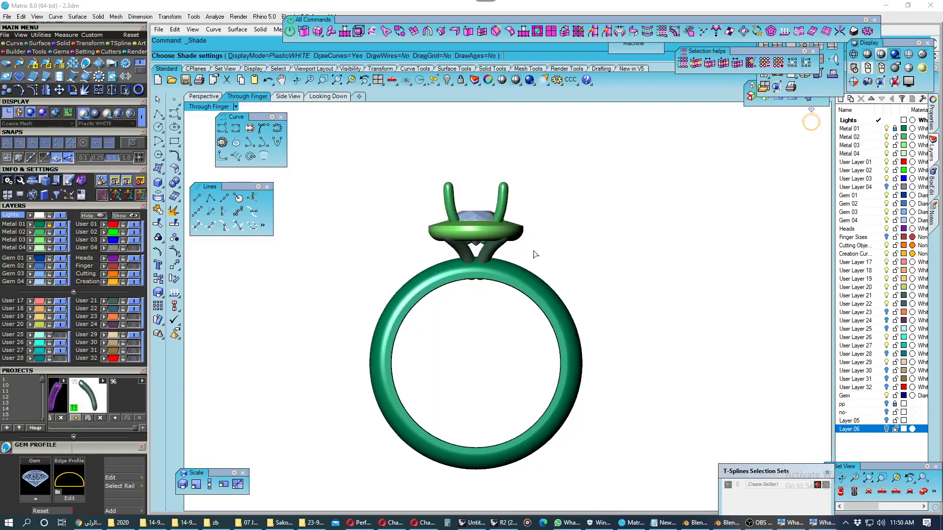
left_click(203, 97)
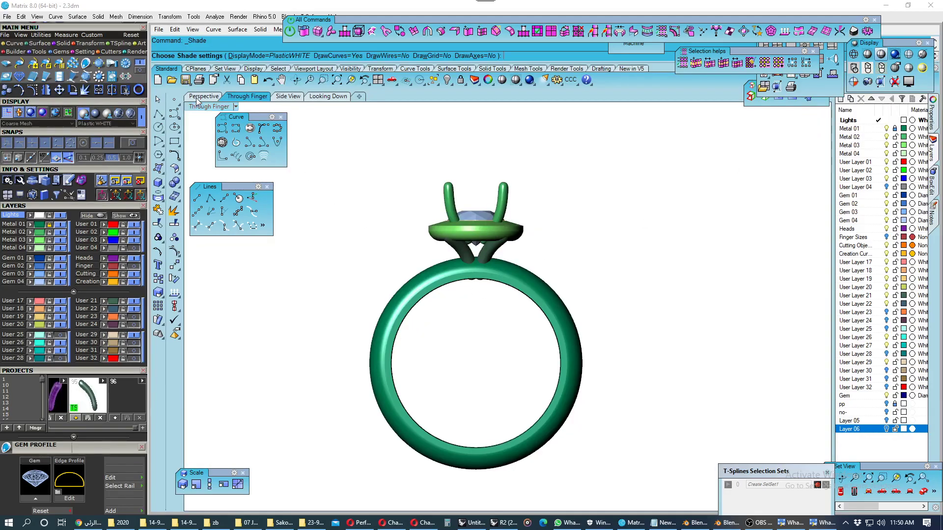
mouse_move(465, 206)
right_mouse_down()
mouse_move(581, 200)
mouse_move(557, 196)
mouse_move(535, 160)
mouse_move(358, 164)
mouse_move(350, 212)
mouse_move(399, 234)
mouse_move(410, 191)
mouse_move(375, 162)
mouse_move(343, 173)
mouse_move(406, 169)
mouse_move(432, 214)
mouse_move(480, 211)
mouse_move(412, 204)
mouse_move(417, 190)
mouse_move(498, 219)
mouse_move(566, 206)
mouse_move(614, 330)
mouse_move(672, 217)
mouse_move(446, 208)
right_mouse_up()
left_click(248, 96)
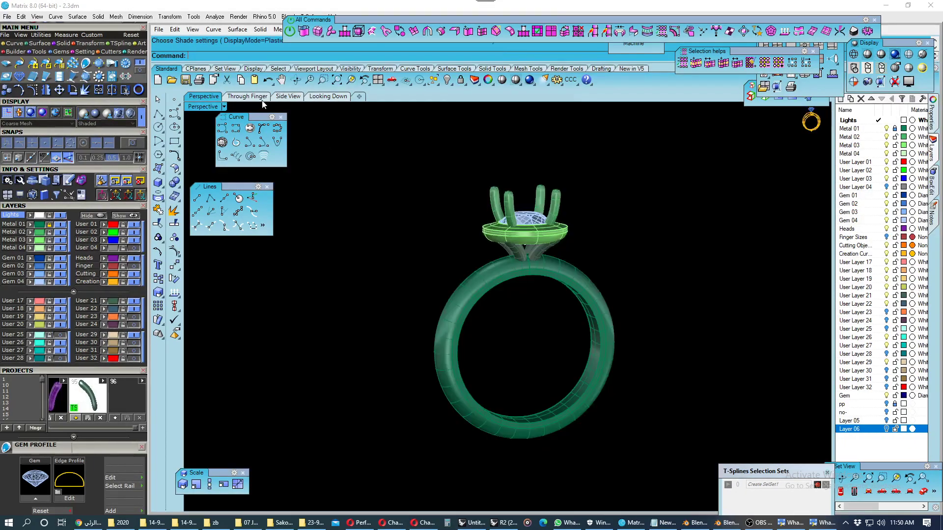
scroll(452, 225, "up", 1)
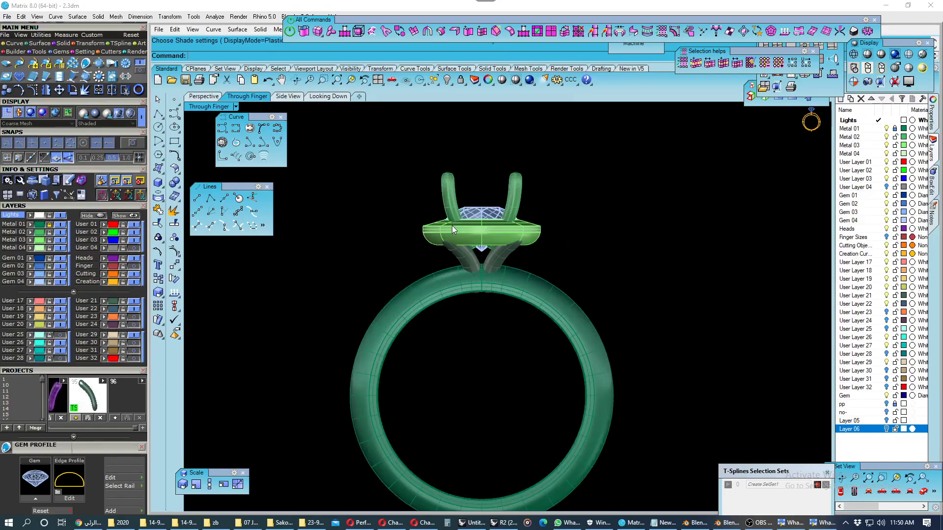
scroll(452, 226, "up", 1)
scroll(461, 232, "up", 1)
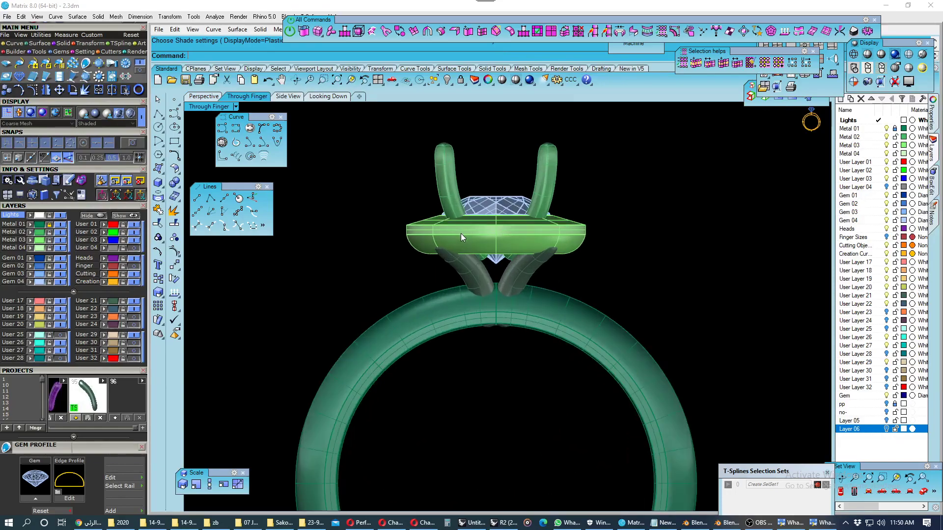
scroll(461, 246, "up", 1)
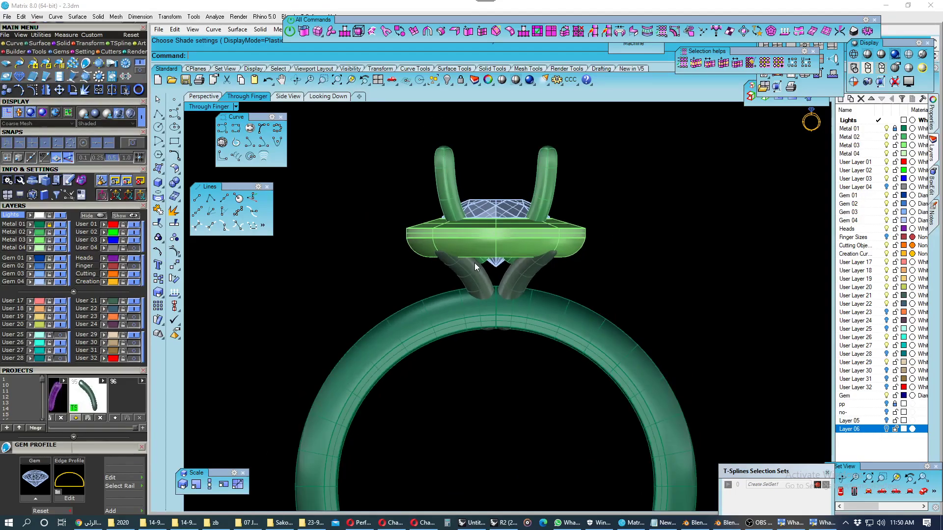
- Zoom the Perspective view and orbit to look down at the ring head
left_click(204, 97)
scroll(526, 272, "up", 3)
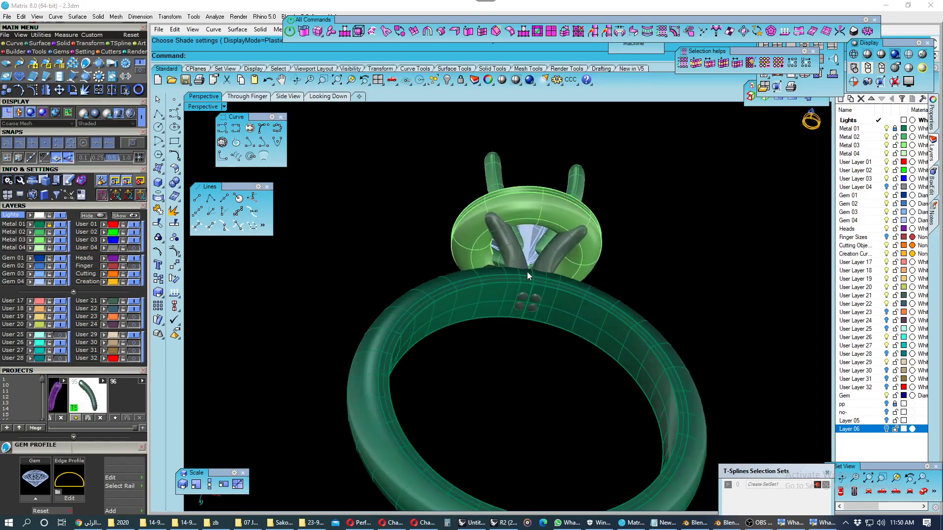
scroll(528, 276, "up", 2)
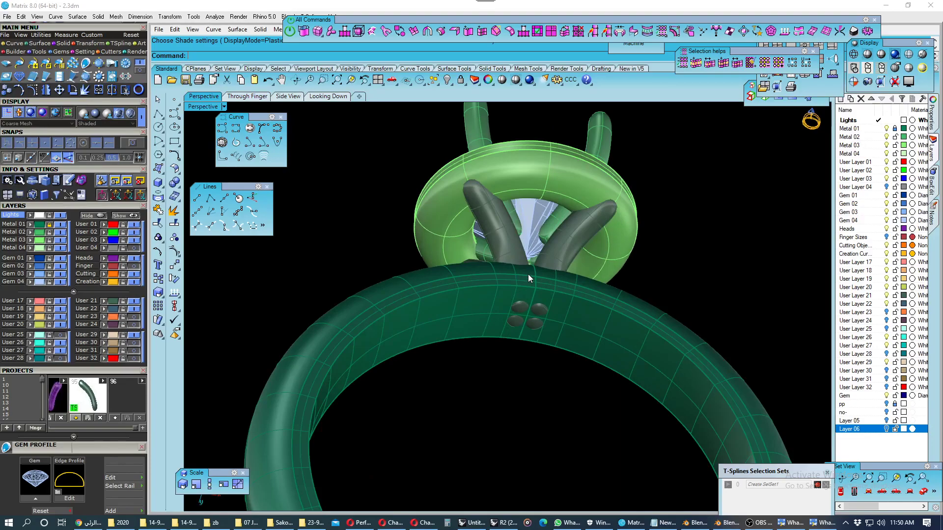
right_click_drag(523, 257, 517, 274)
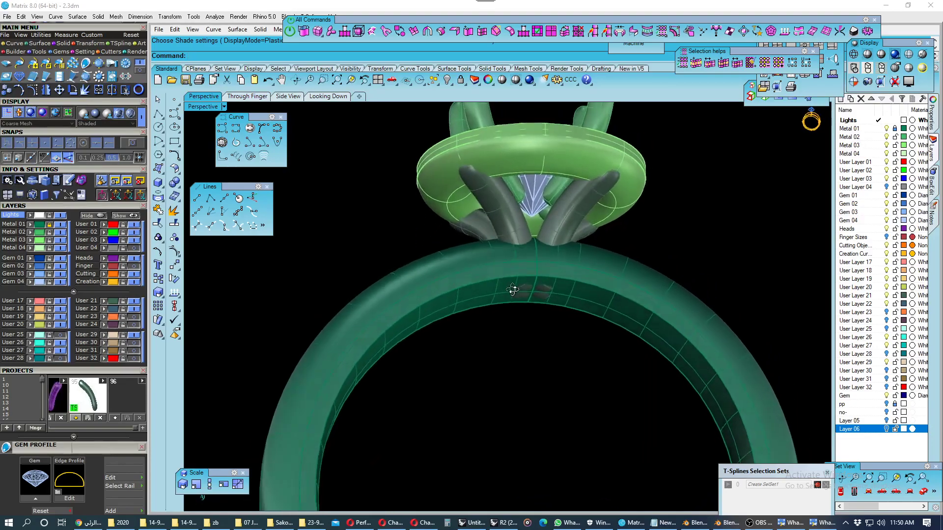
- Select the four T-spline supports, colour them purple, and save them as a project entry
left_click(515, 237)
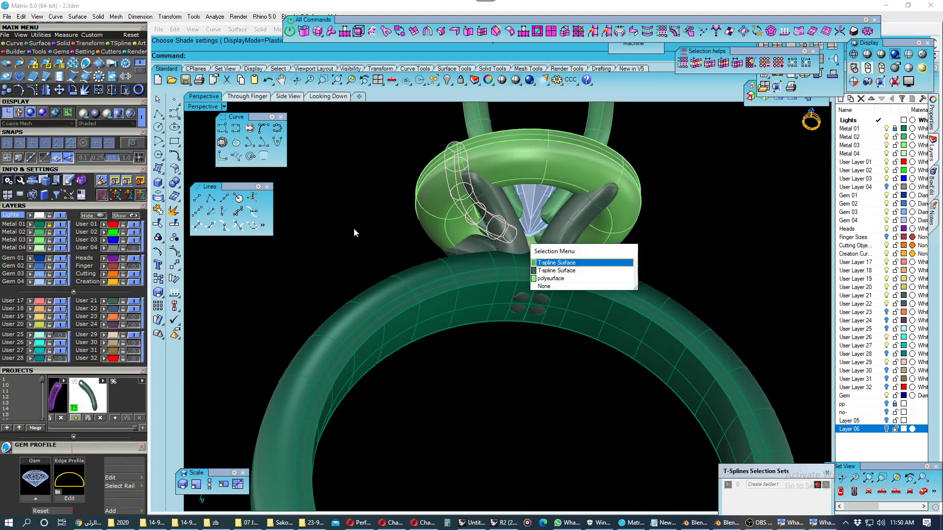
scroll(423, 249, "up", 2)
scroll(461, 231, "up", 2)
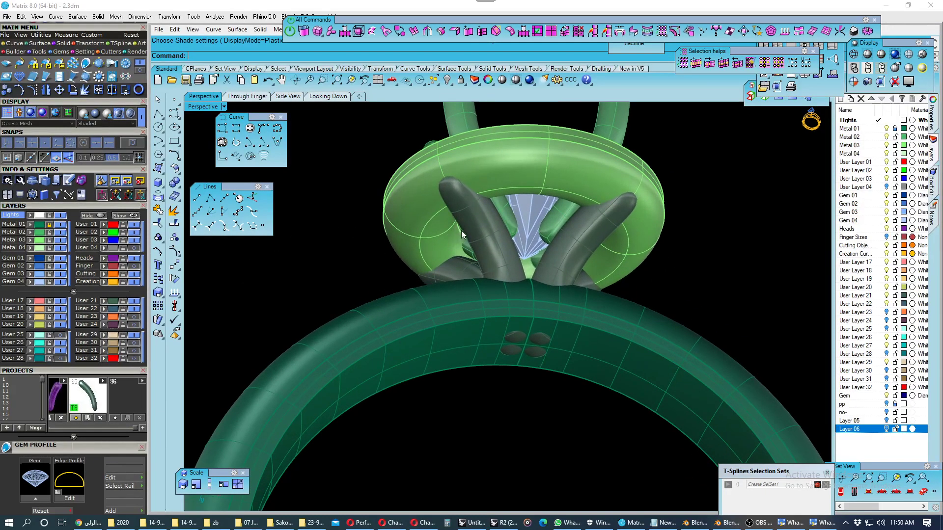
left_click(484, 225)
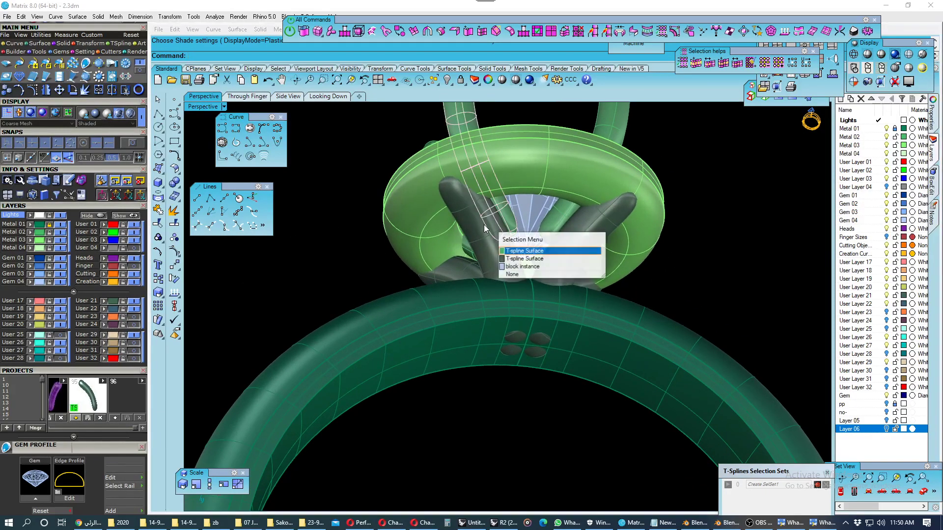
left_click(513, 260)
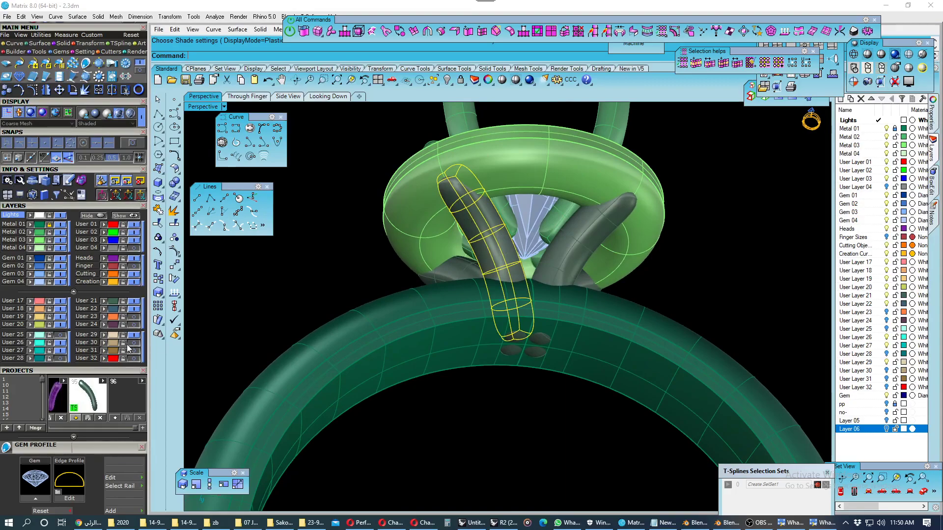
left_click(118, 303)
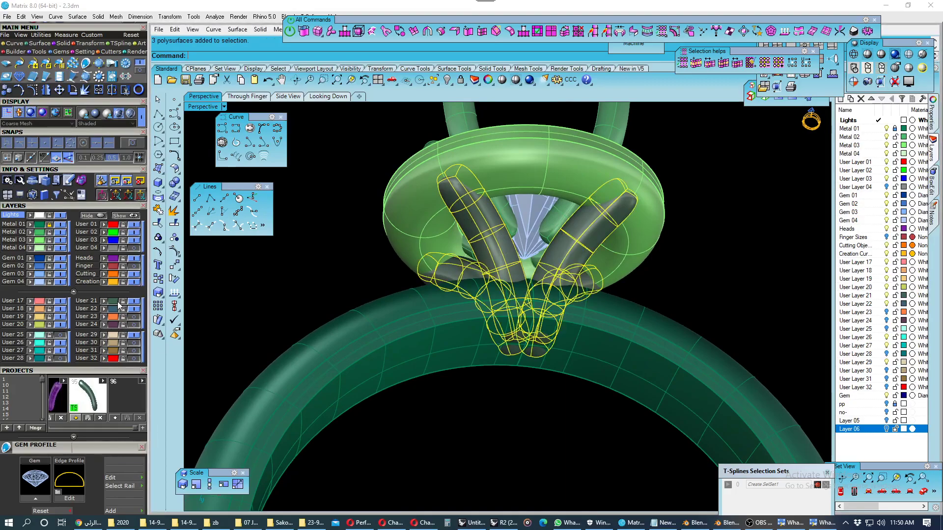
left_click(116, 416)
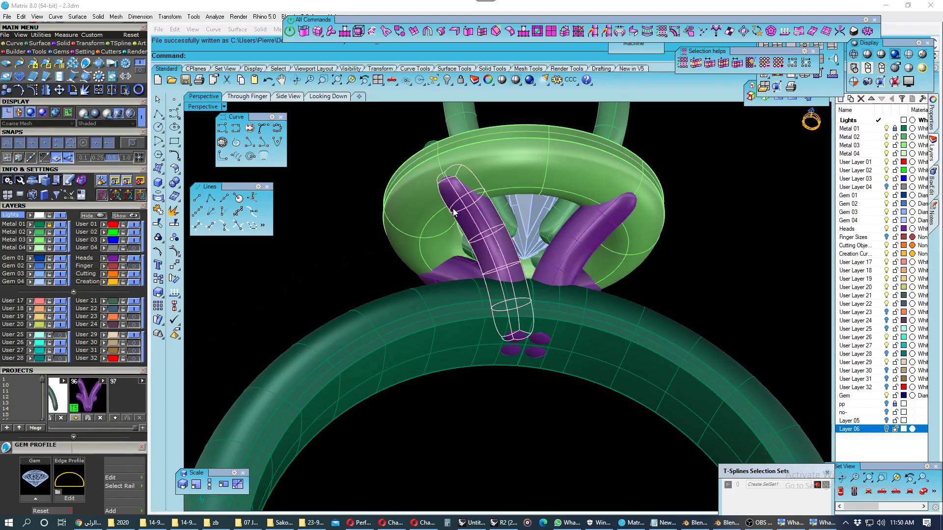
left_click(467, 216)
- In box mode, scale down the top face of one support
left_click(476, 235)
scroll(471, 210, "up", 2)
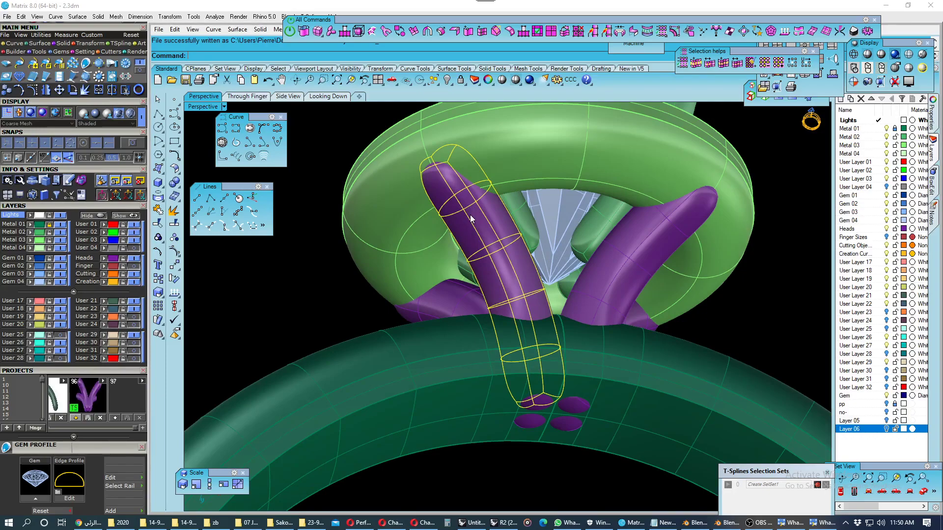
key("Tab")
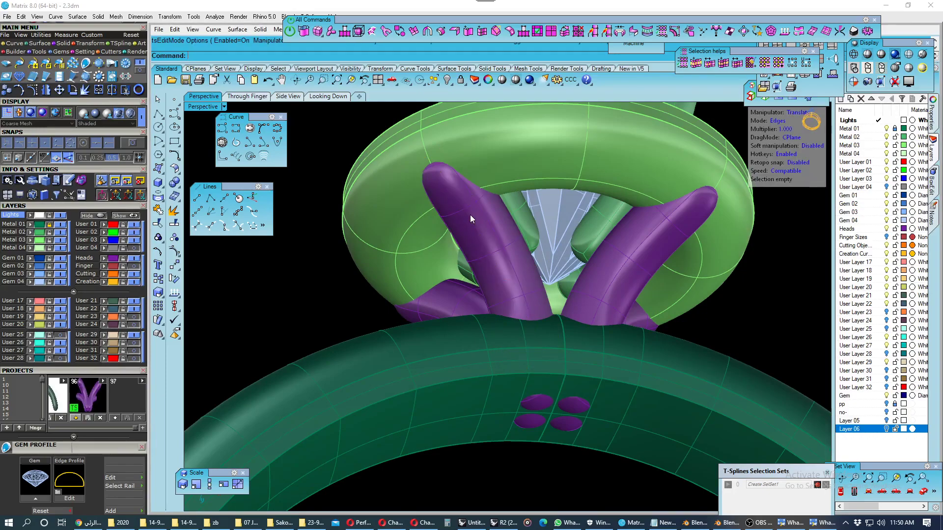
key("Tab")
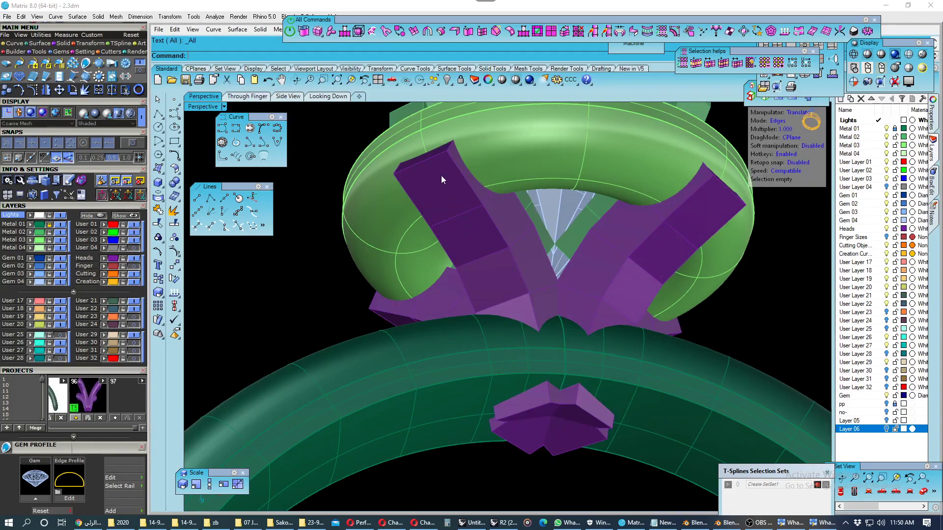
left_click(441, 161)
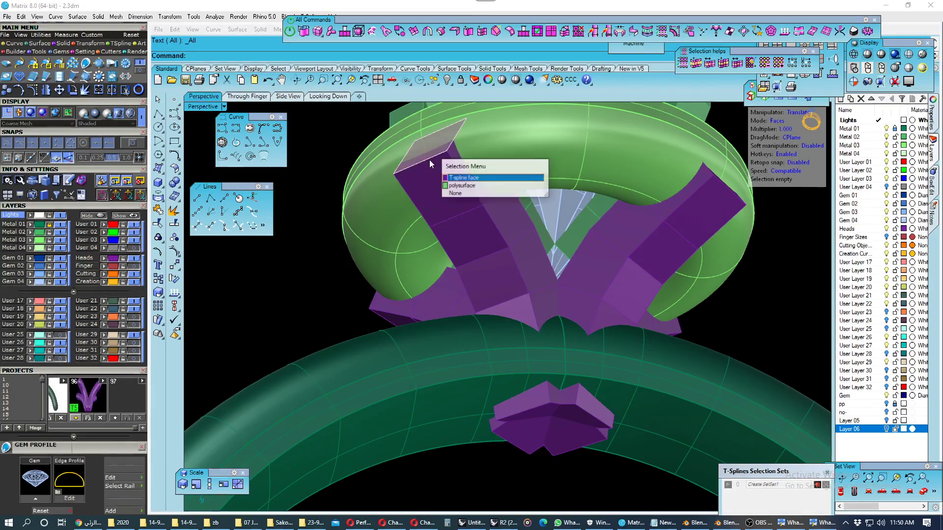
left_click(457, 179)
right_click_drag(459, 188, 479, 222)
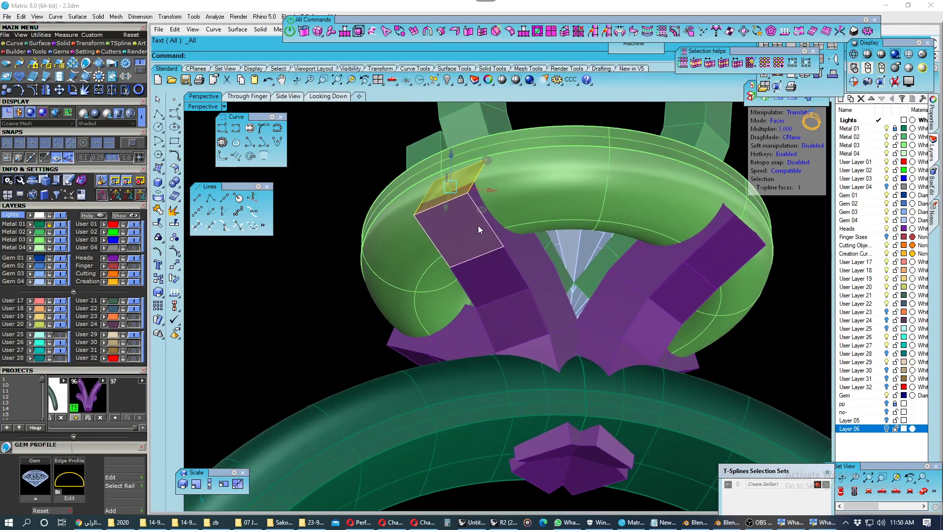
key("r")
left_click_drag(453, 184, 385, 205)
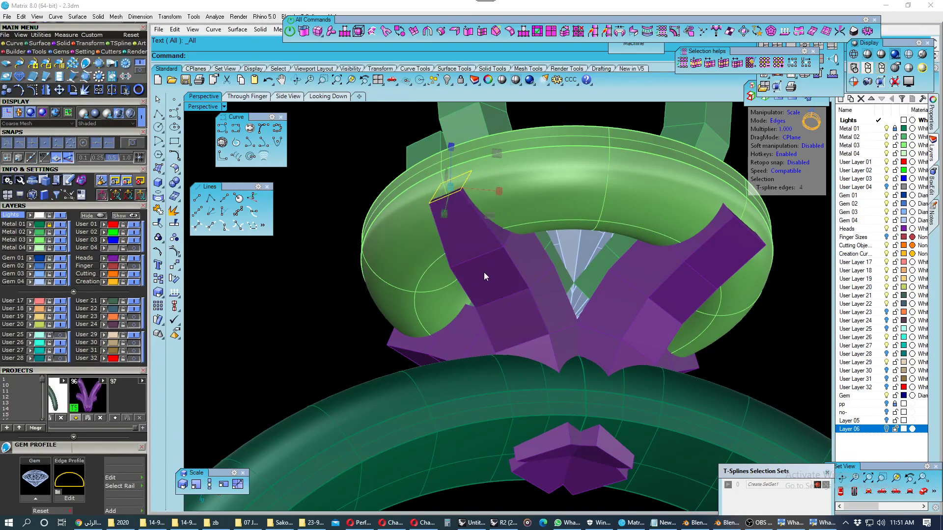
- Shrink an edge loop around the support's middle, then return to smooth display
left_click(480, 257)
left_click(506, 281)
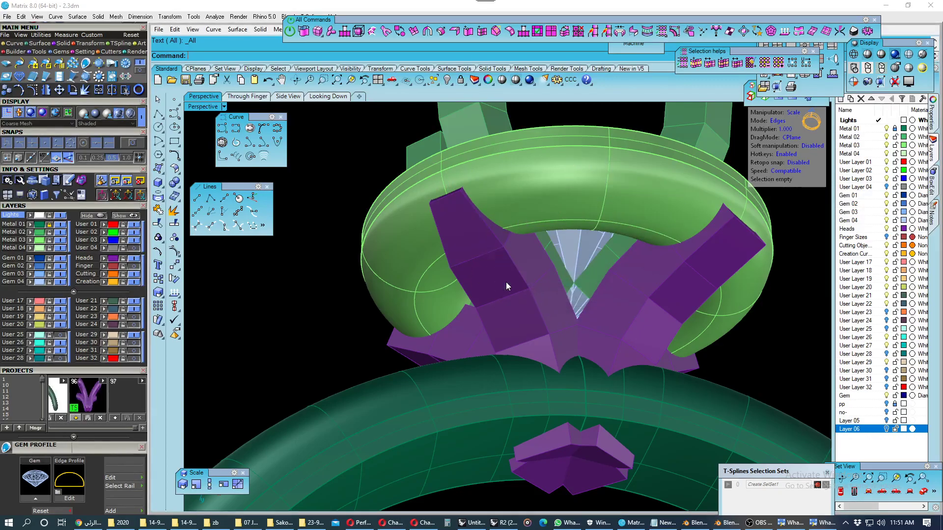
left_click(538, 308)
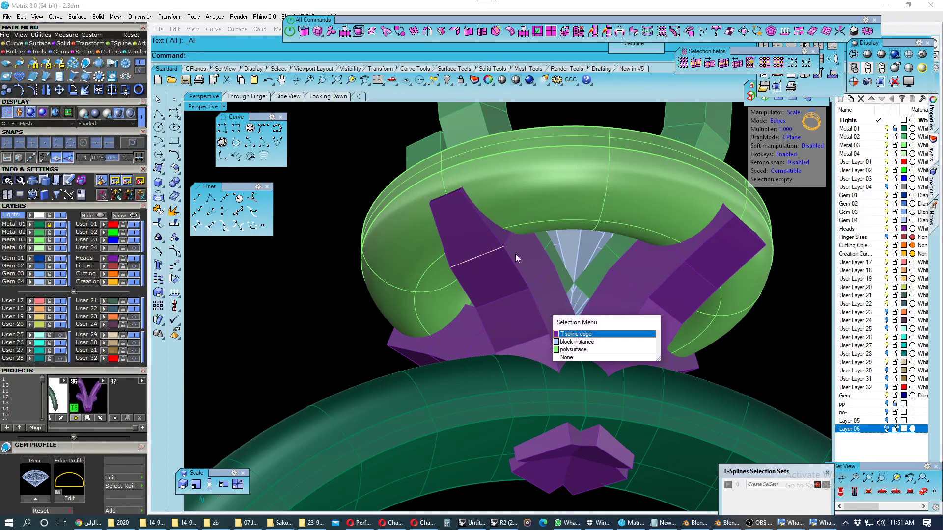
left_click(575, 332)
key("Escape")
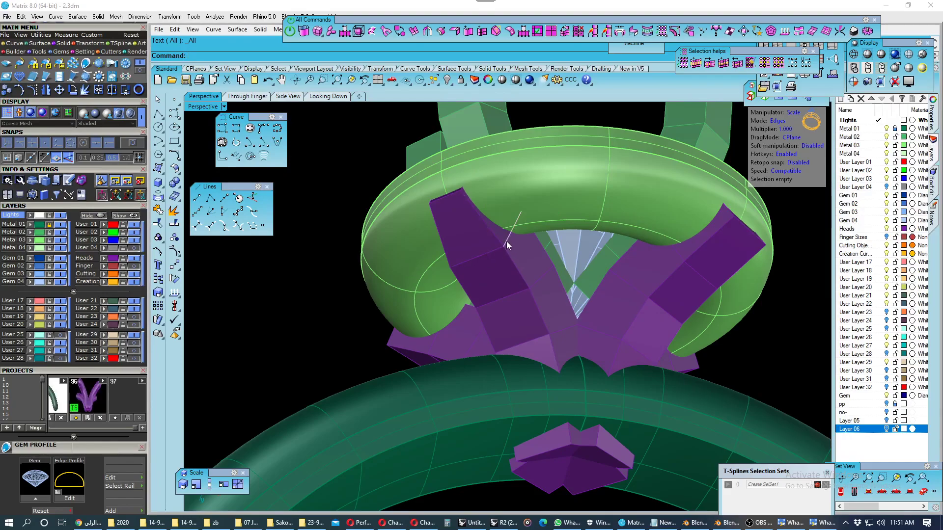
left_click(506, 240)
left_click(534, 268)
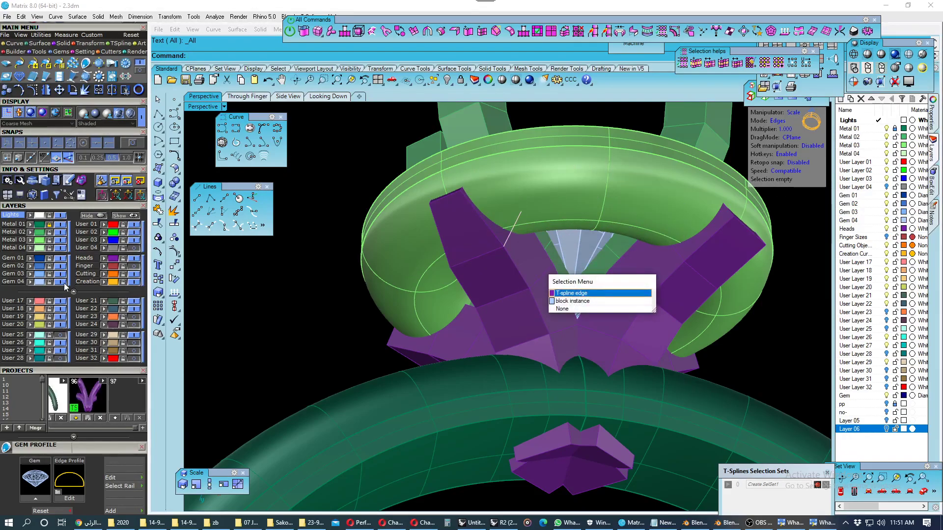
key("Escape")
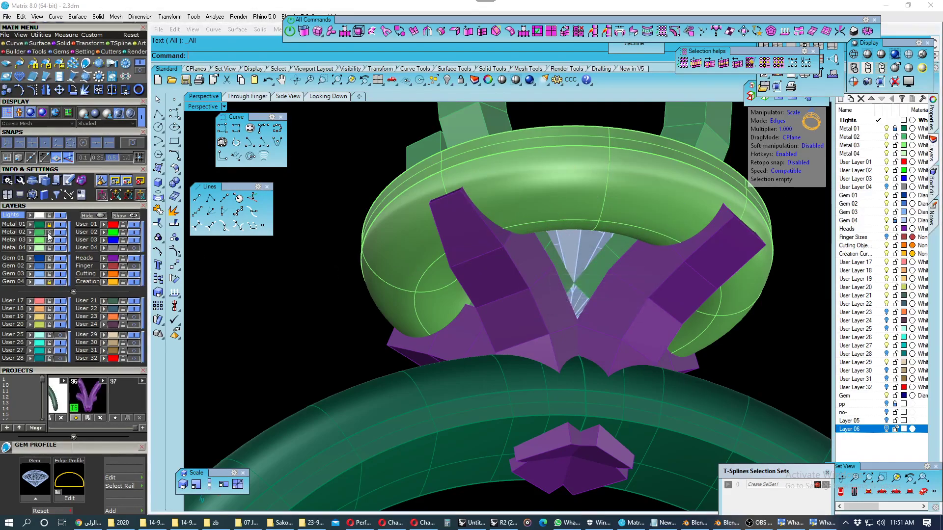
left_click(471, 258)
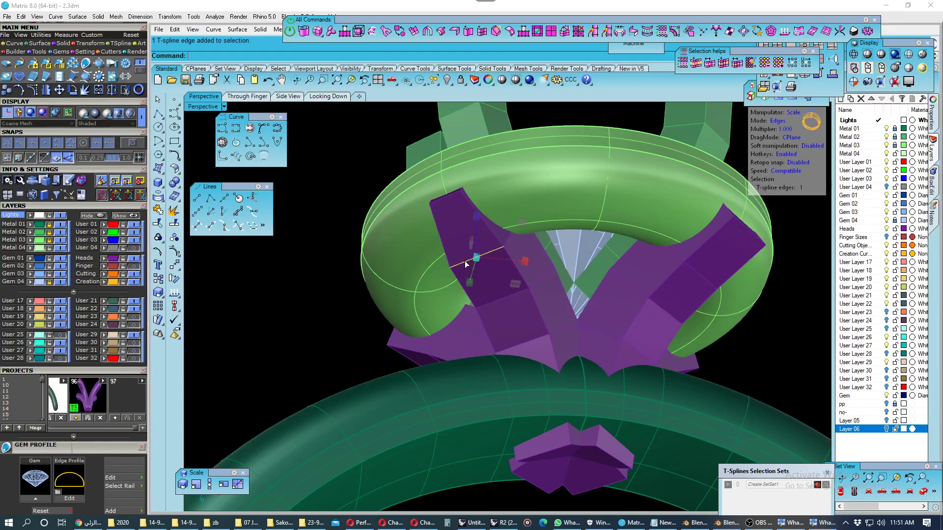
double_click(507, 244)
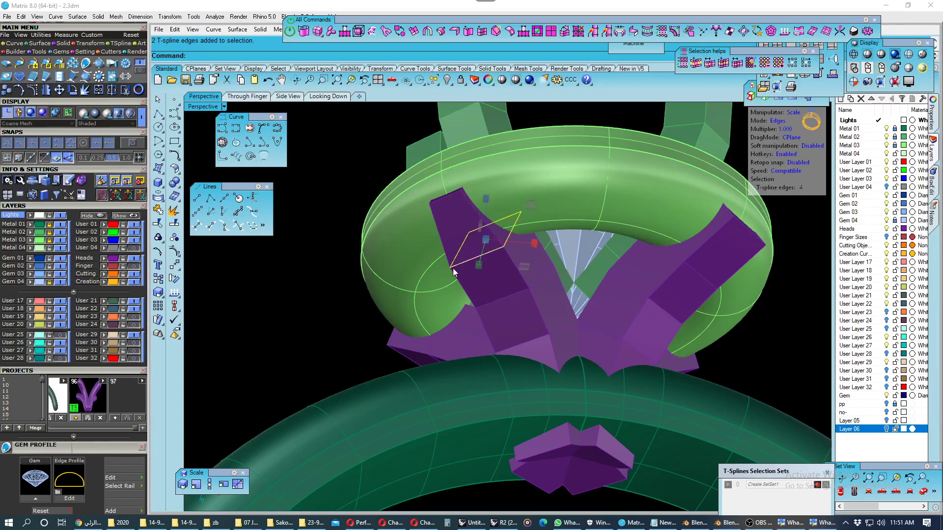
left_click_drag(485, 241, 463, 247)
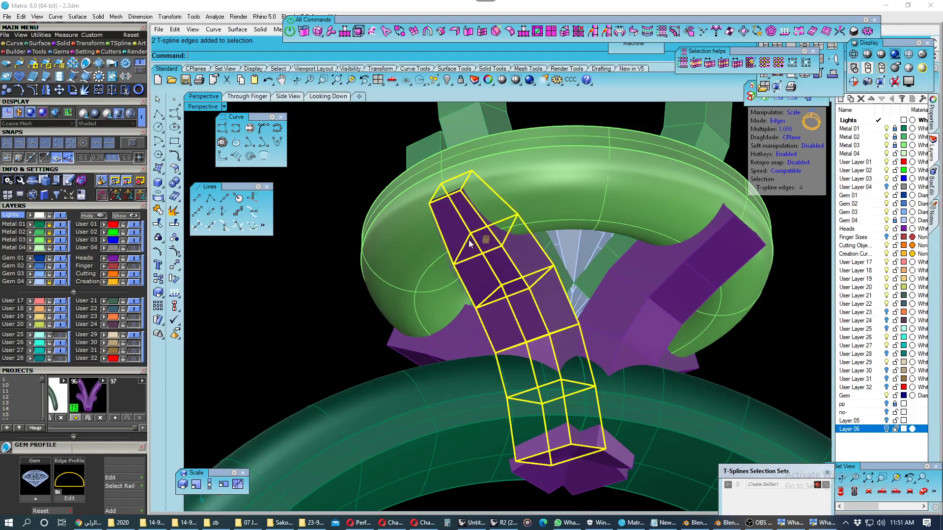
left_click(331, 282)
key("Tab")
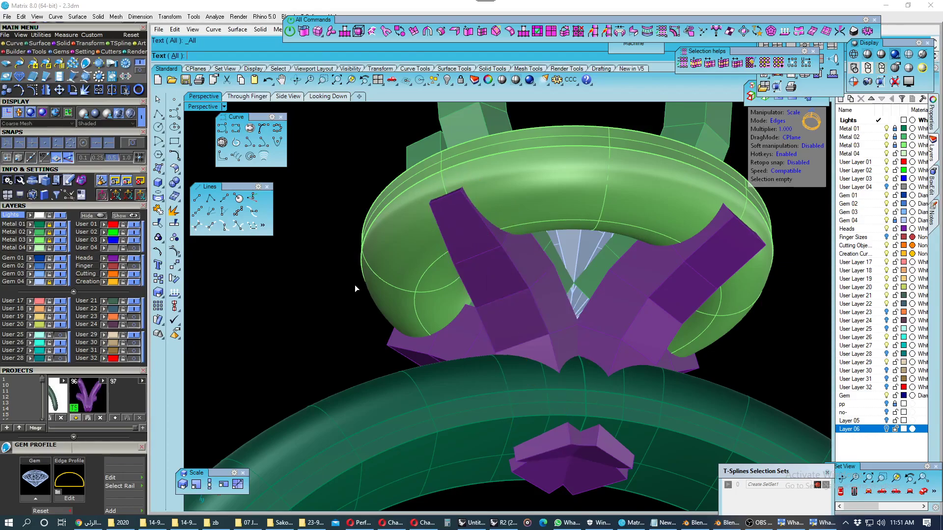
mouse_move(355, 284)
right_mouse_down()
mouse_move(353, 304)
mouse_move(330, 311)
mouse_move(354, 286)
mouse_move(294, 311)
mouse_move(330, 301)
mouse_move(352, 280)
mouse_move(366, 301)
mouse_move(348, 303)
right_mouse_up()
- Isolate one support, show it as a box cage, and select its top face
left_click(429, 308)
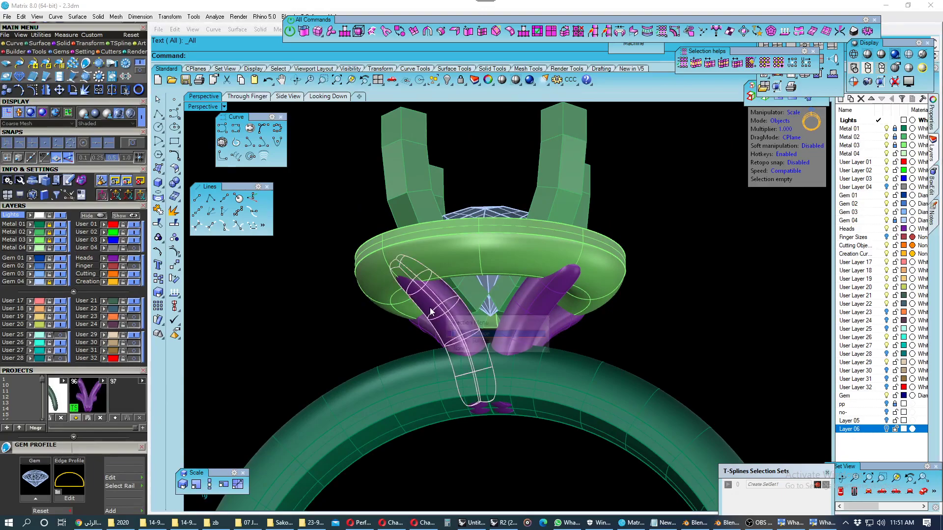
left_click(459, 332)
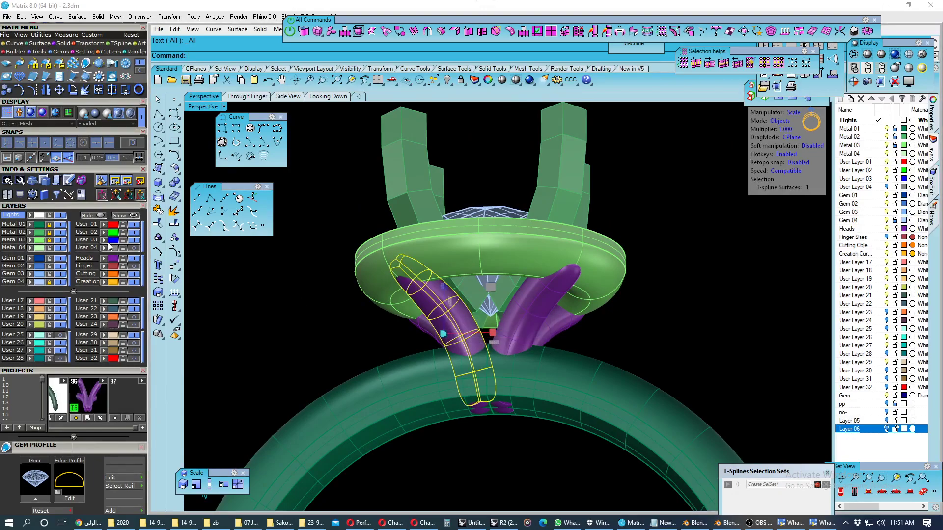
left_click(136, 261)
scroll(408, 276, "up", 2)
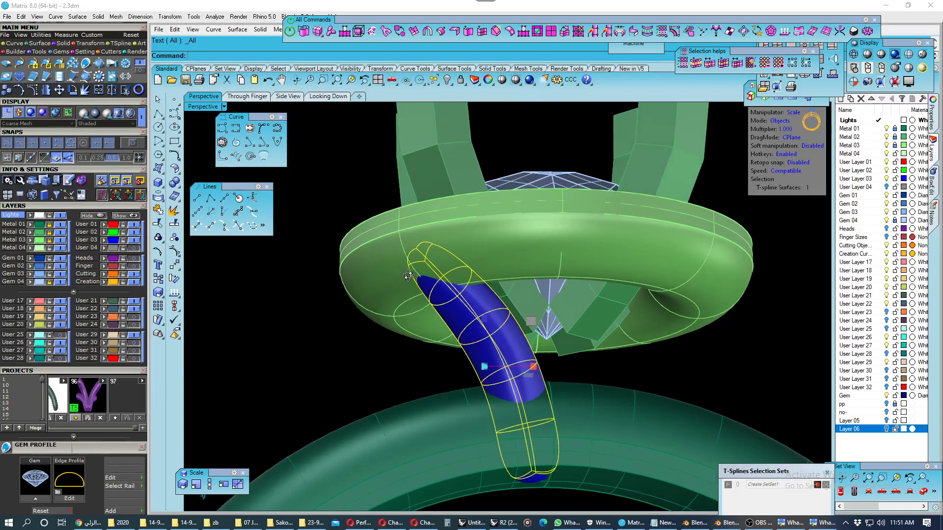
key("Tab")
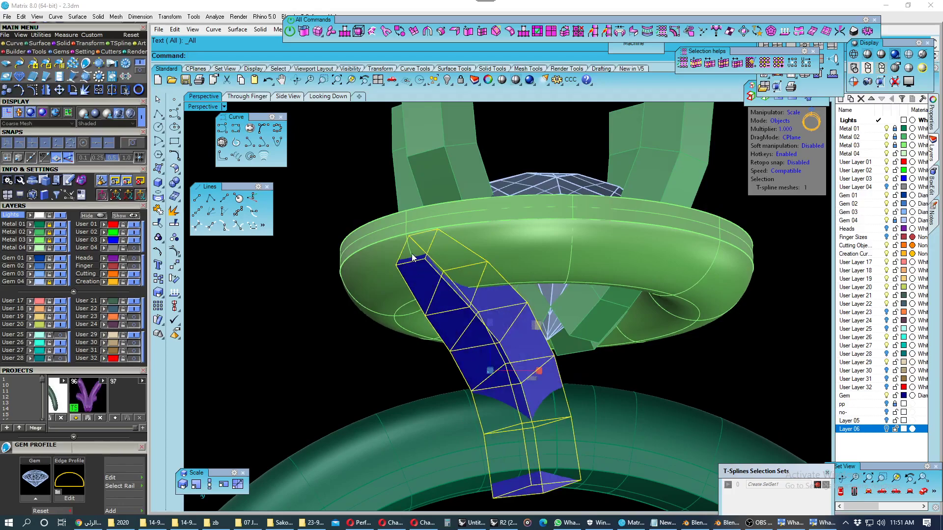
left_click(413, 256)
scroll(422, 262, "down", 1)
scroll(428, 268, "down", 1)
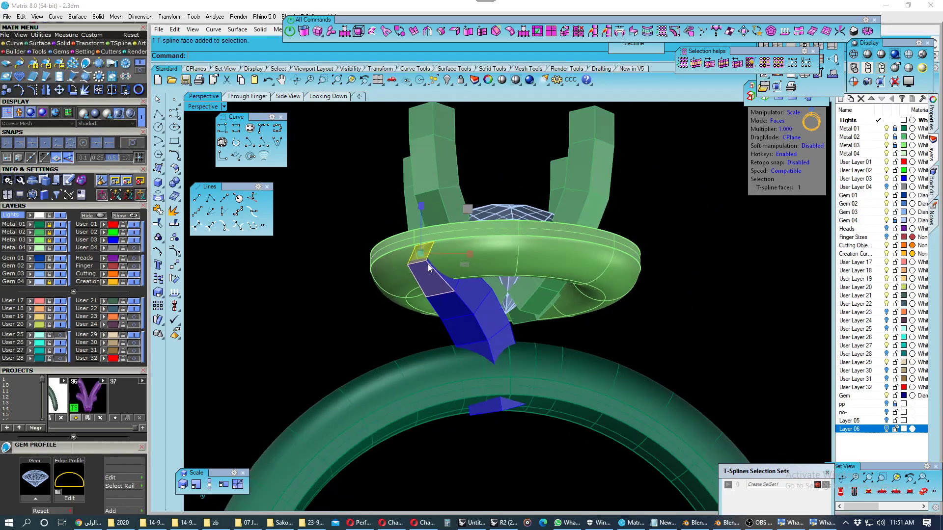
- Restore the four-view layout and zoom in on the ring head
key("w")
right_click_drag(431, 268, 352, 358)
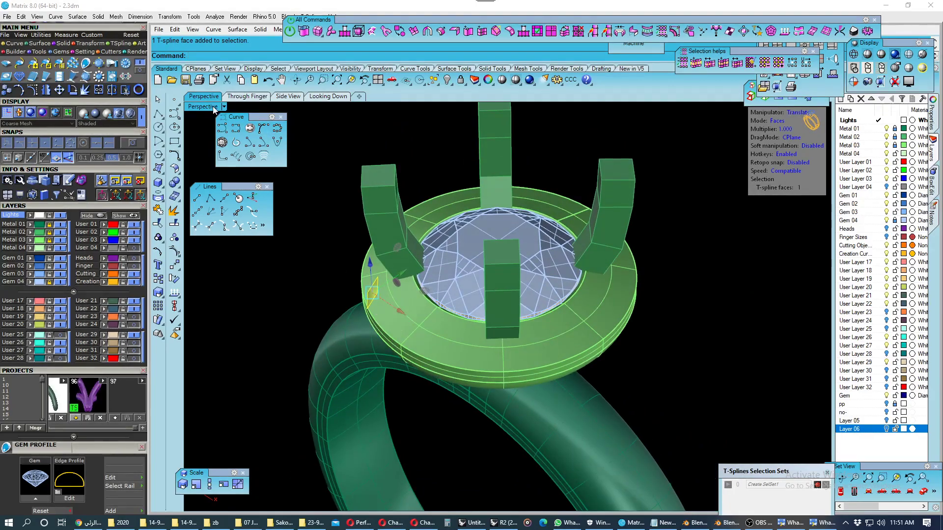
double_click(213, 106)
scroll(315, 337, "up", 2)
scroll(350, 228, "up", 2)
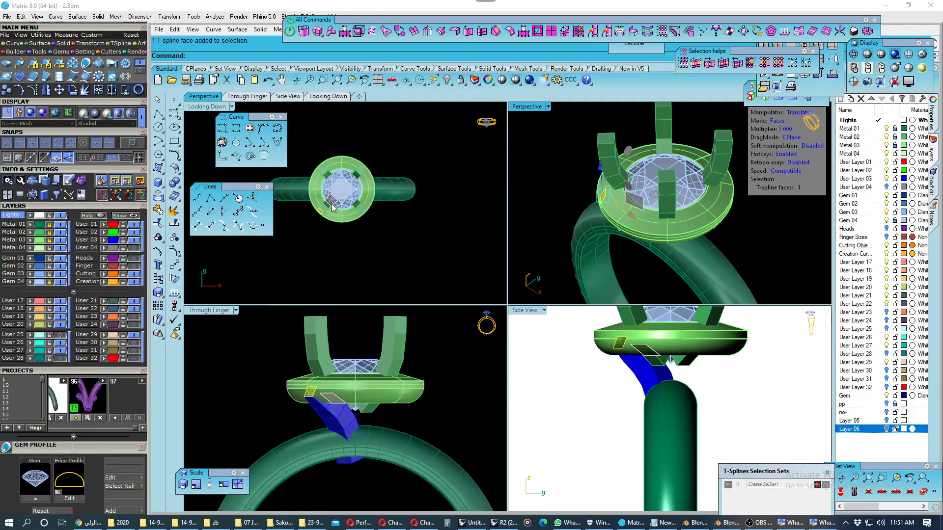
scroll(349, 228, "up", 2)
scroll(349, 234, "up", 1)
scroll(349, 234, "up", 1)
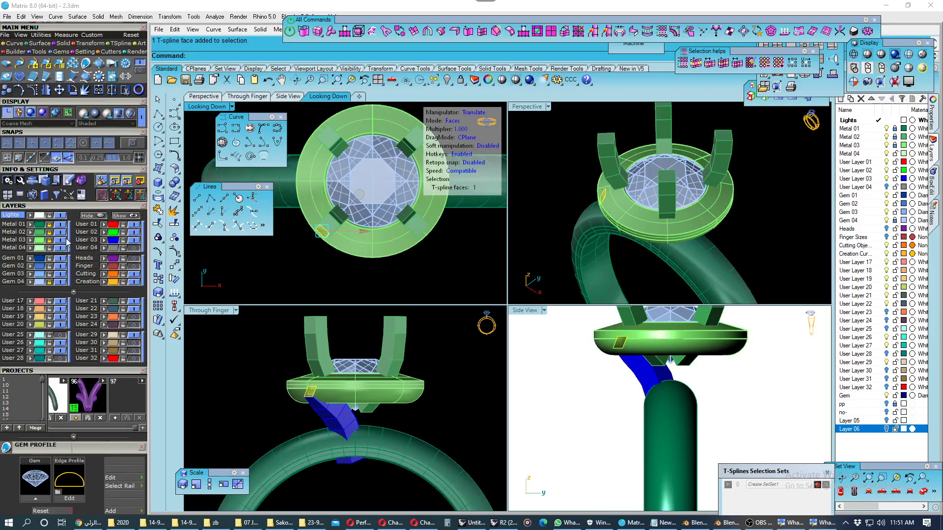
mouse_move(604, 197)
right_mouse_down()
mouse_move(623, 205)
mouse_move(570, 182)
right_mouse_up()
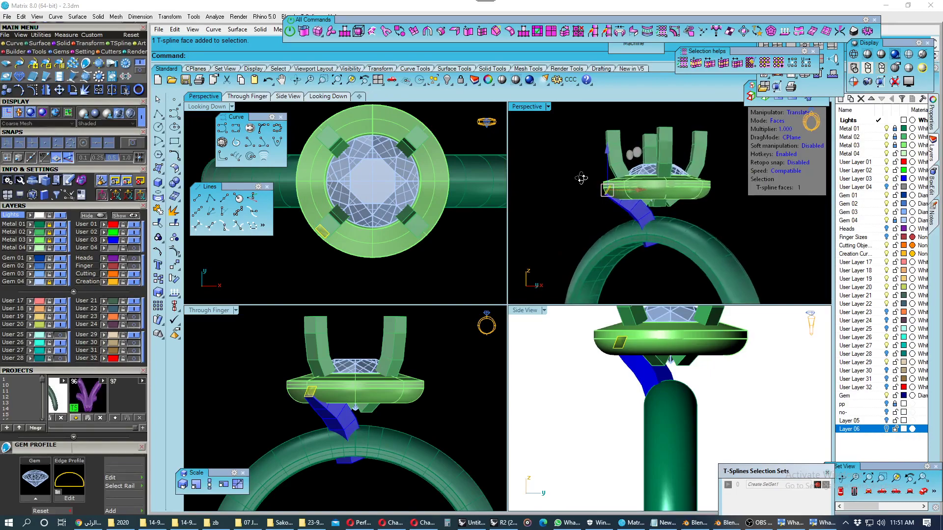
- Rotate the blue support about 0 so it points straight down
left_click(600, 218)
left_click(629, 212)
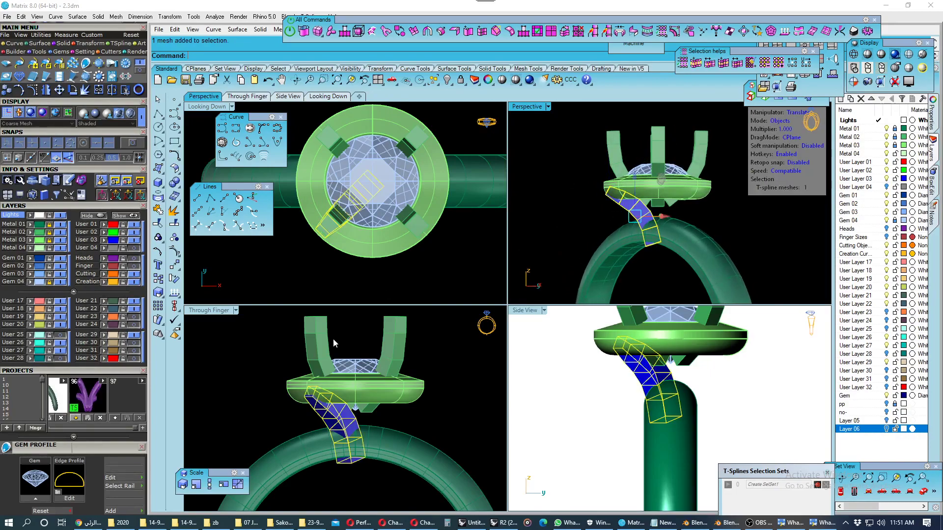
right_click_drag(369, 224, 363, 202)
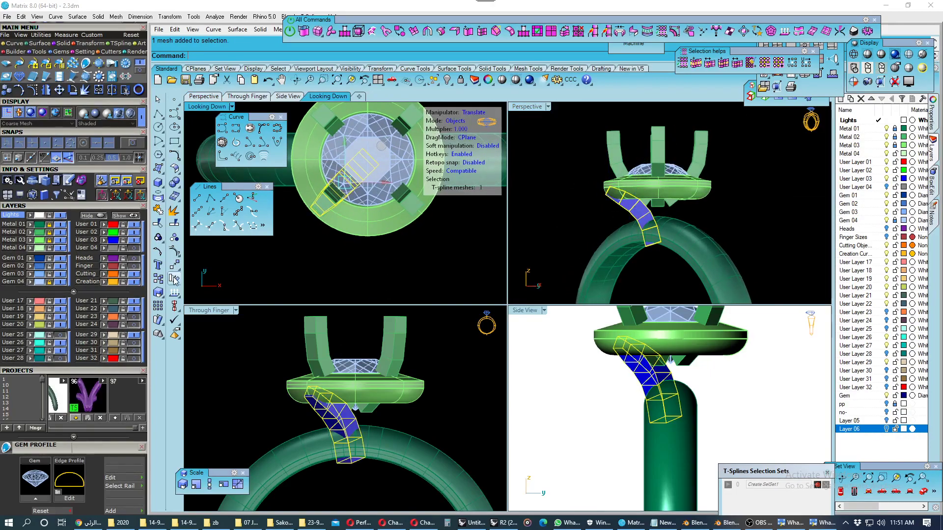
left_click(158, 237)
type("0")
key("Return")
left_click(293, 237)
left_click(359, 275)
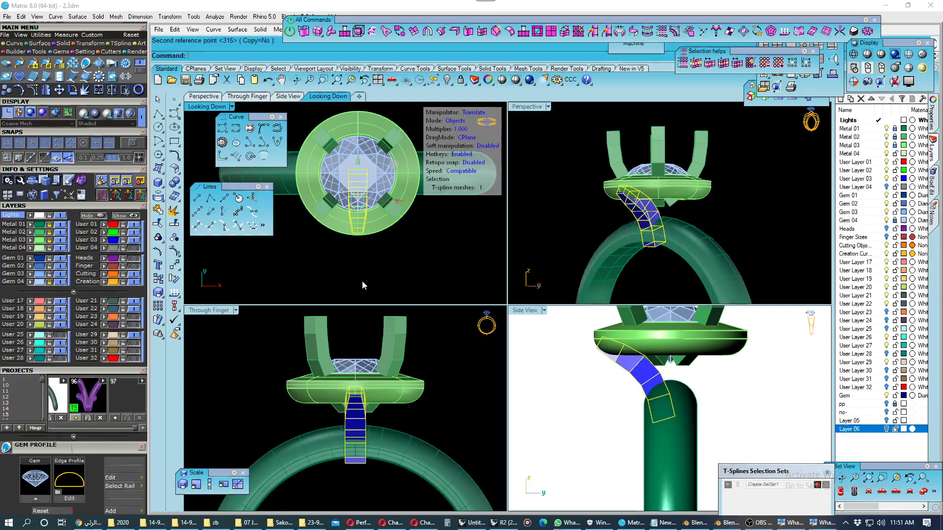
- With soft manipulation on, drag the support's top face down and left to bend it
scroll(640, 357, "up", 3)
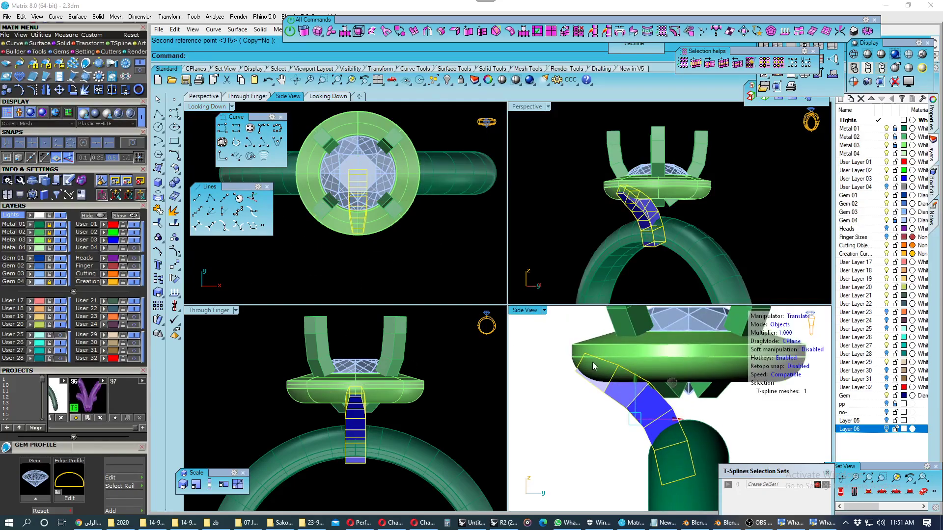
scroll(586, 376, "up", 2)
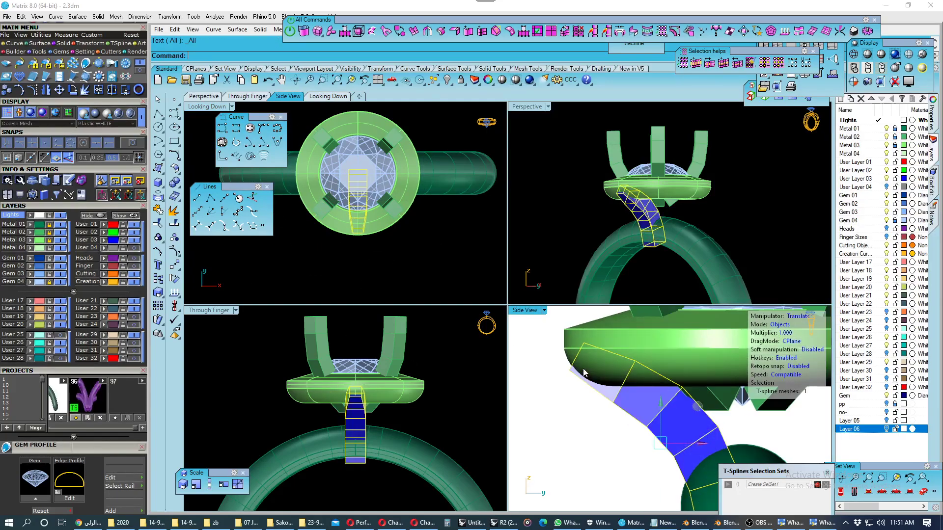
scroll(631, 231, "up", 2)
scroll(631, 221, "up", 2)
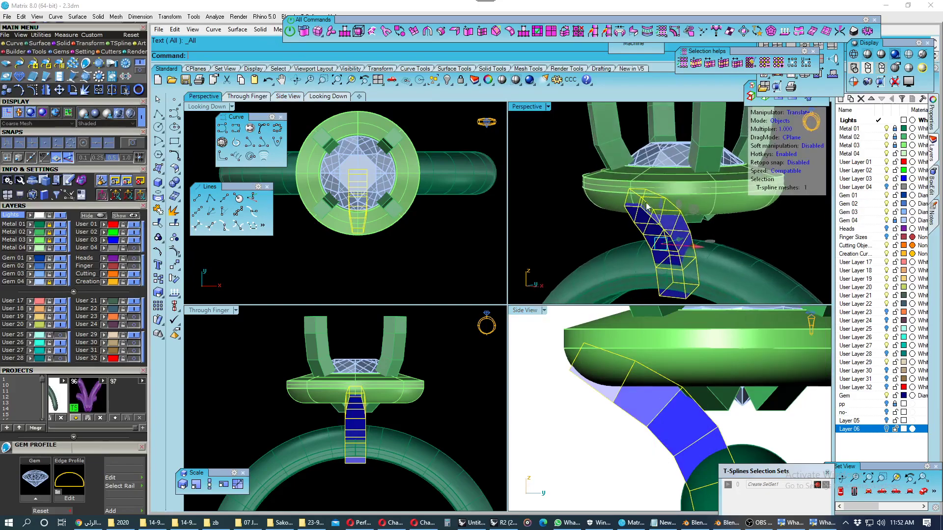
scroll(633, 214, "up", 2)
left_click(633, 210)
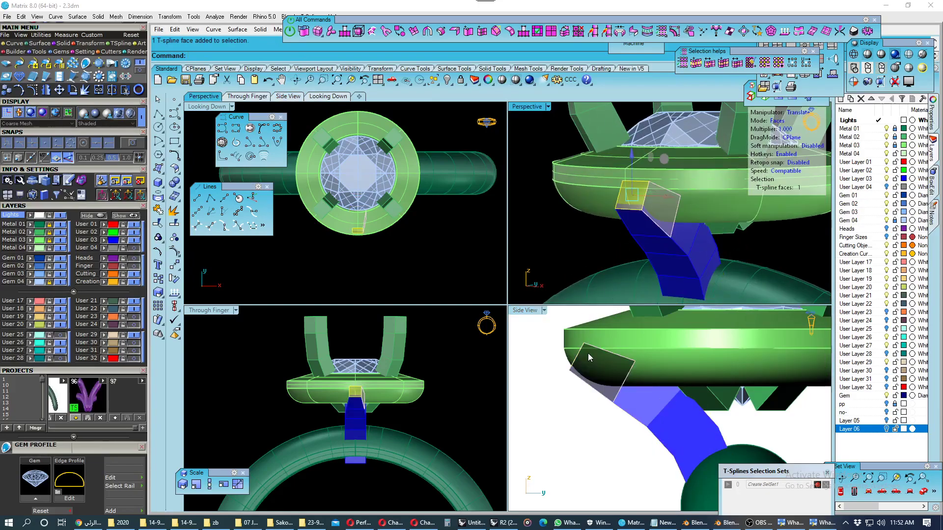
scroll(600, 363, "up", 2)
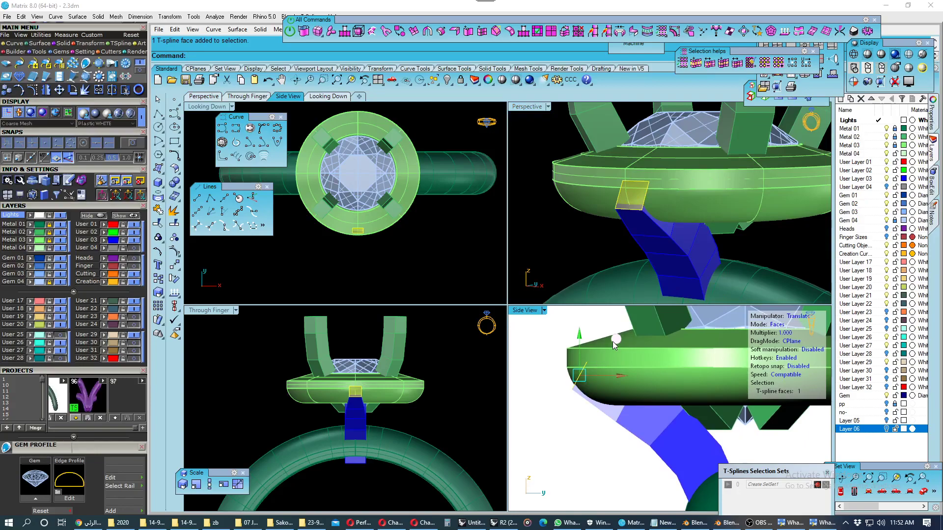
left_click(807, 349)
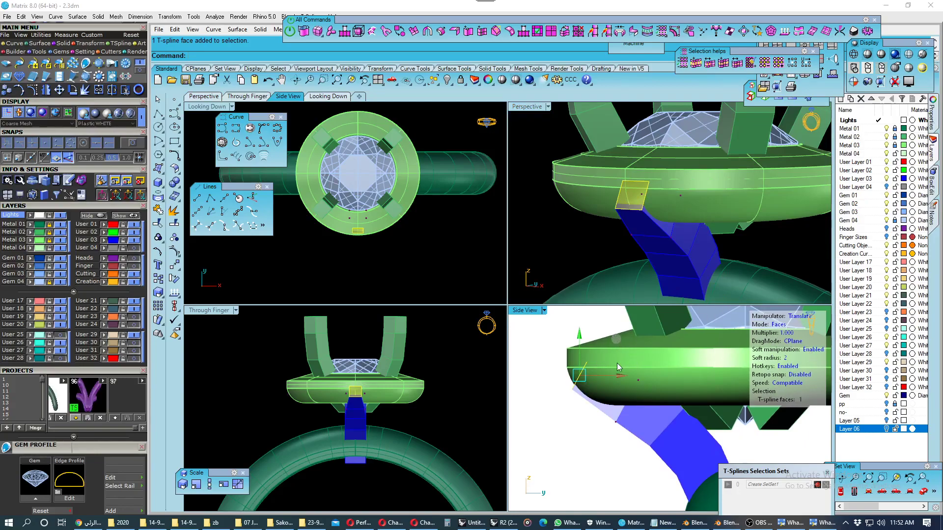
left_click_drag(615, 341, 604, 364)
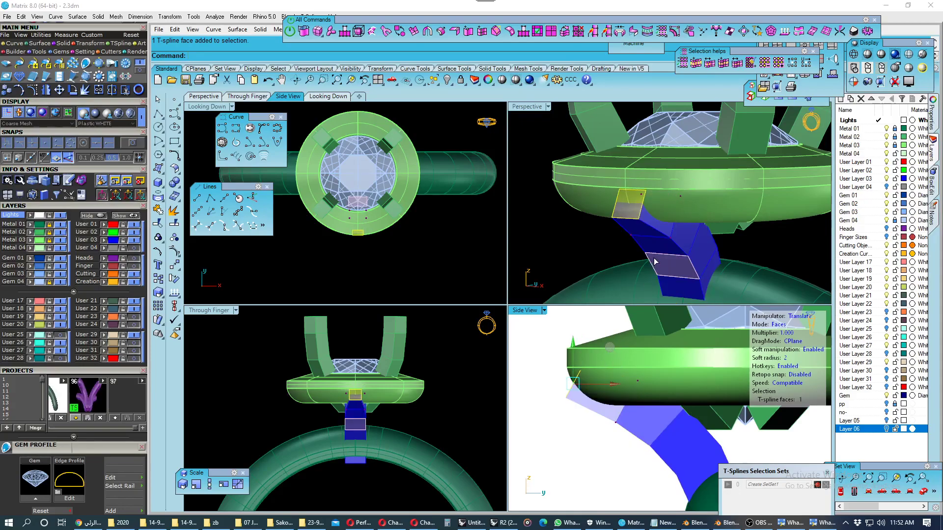
- Return the support to smooth display and hide the shank layer
key("Tab")
left_click(597, 242)
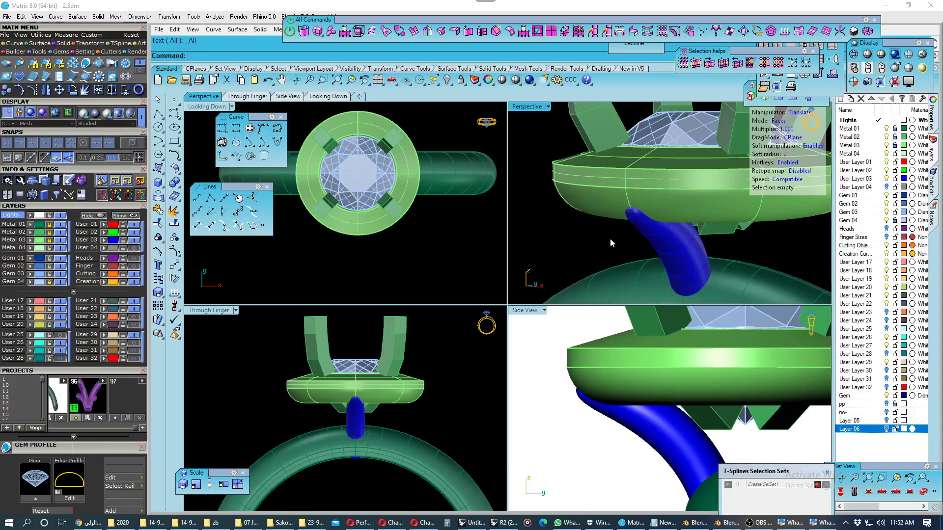
right_click_drag(610, 237, 543, 225)
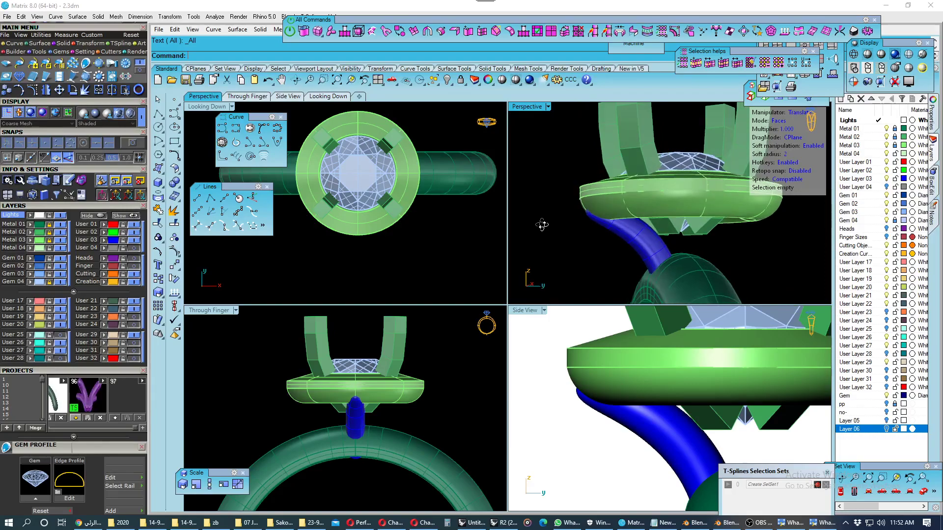
left_click(589, 379)
scroll(616, 393, "down", 2)
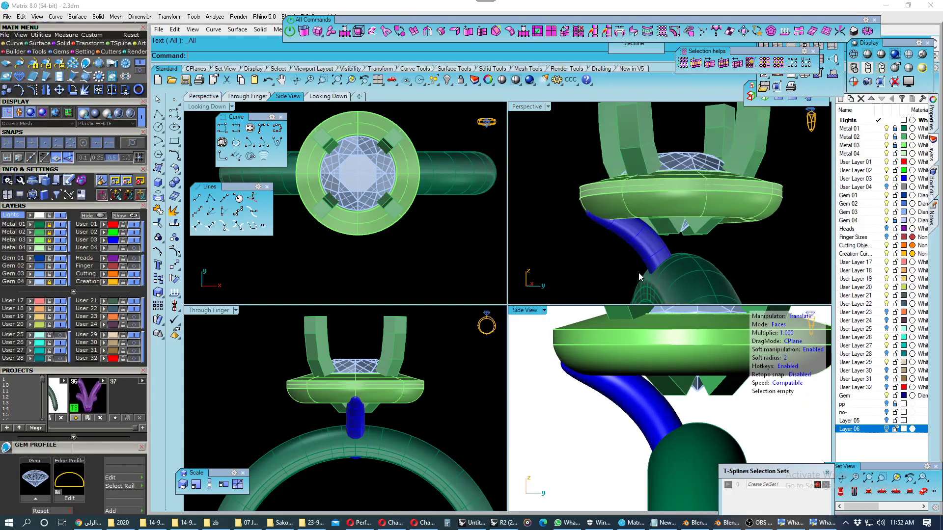
mouse_move(640, 276)
right_mouse_down()
mouse_move(652, 259)
mouse_move(704, 261)
mouse_move(706, 249)
mouse_move(661, 265)
right_mouse_up()
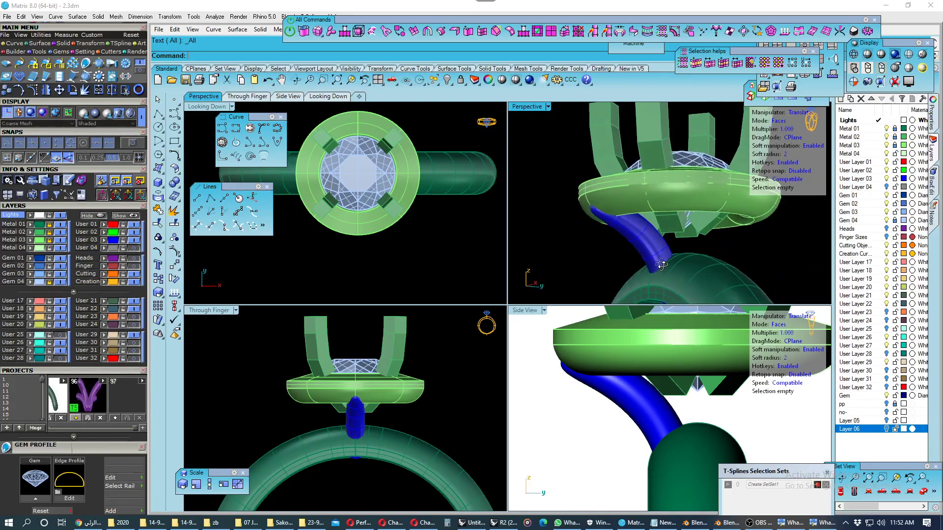
right_click_drag(666, 460, 629, 415)
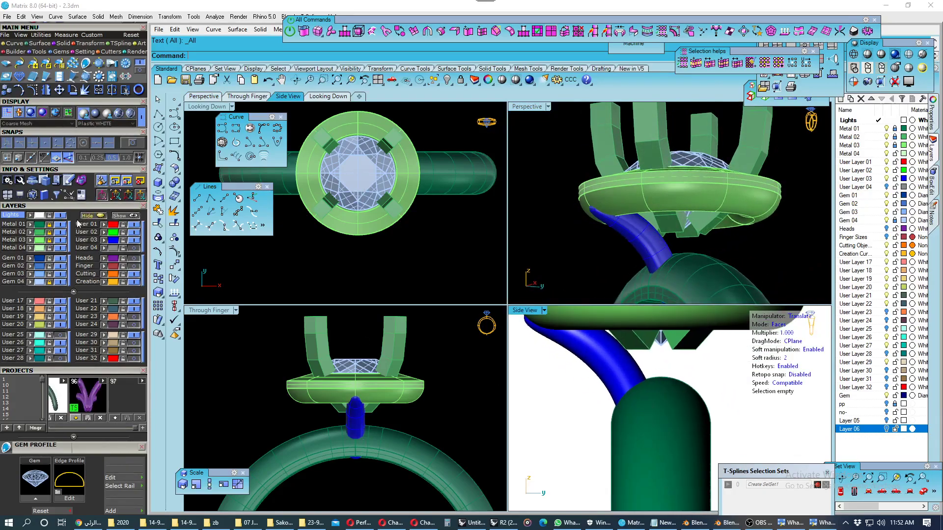
left_click(61, 226)
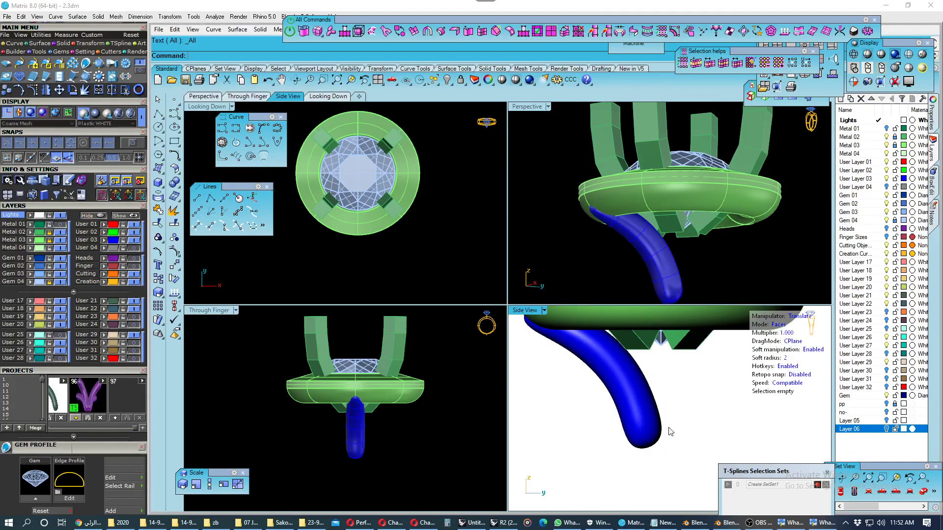
- Nudge the tube-tip faces slightly left, then turn off soft manipulation
left_click_drag(671, 432, 609, 464)
right_click_drag(622, 443, 602, 436)
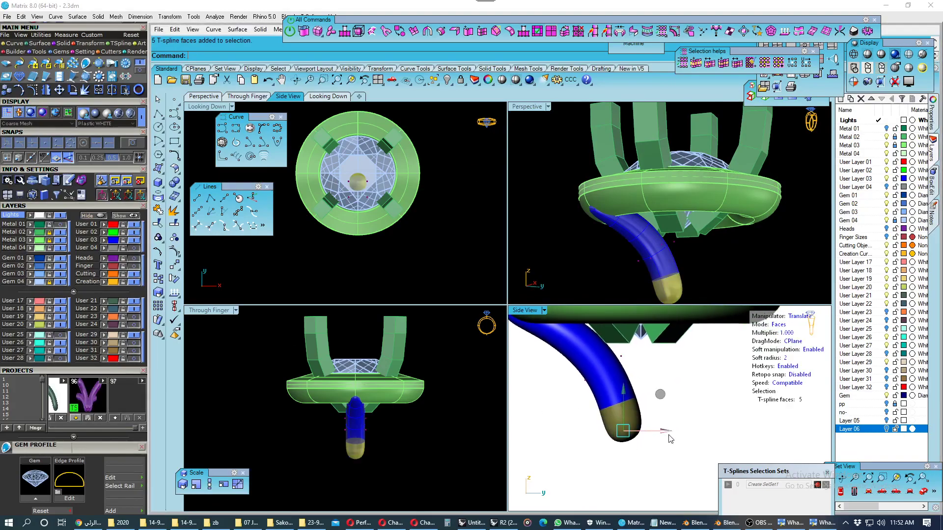
left_click_drag(668, 436, 665, 436)
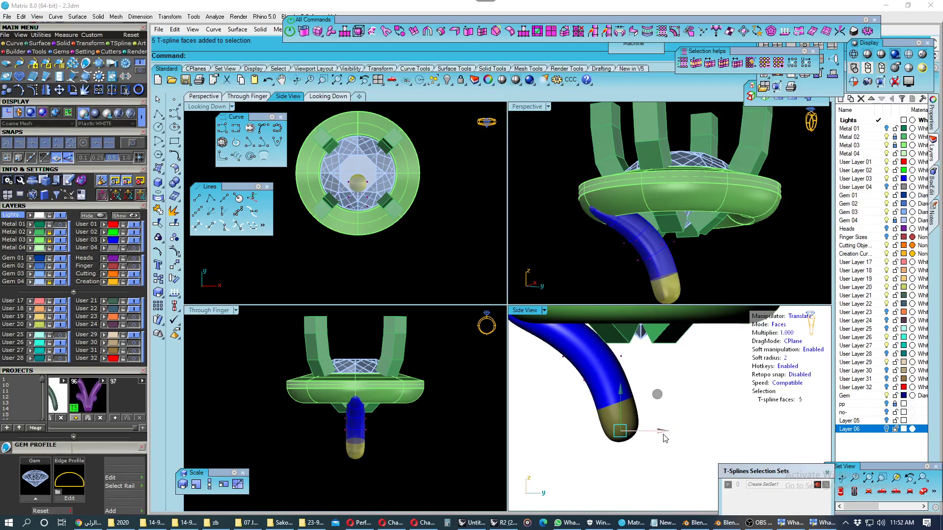
left_click(808, 348)
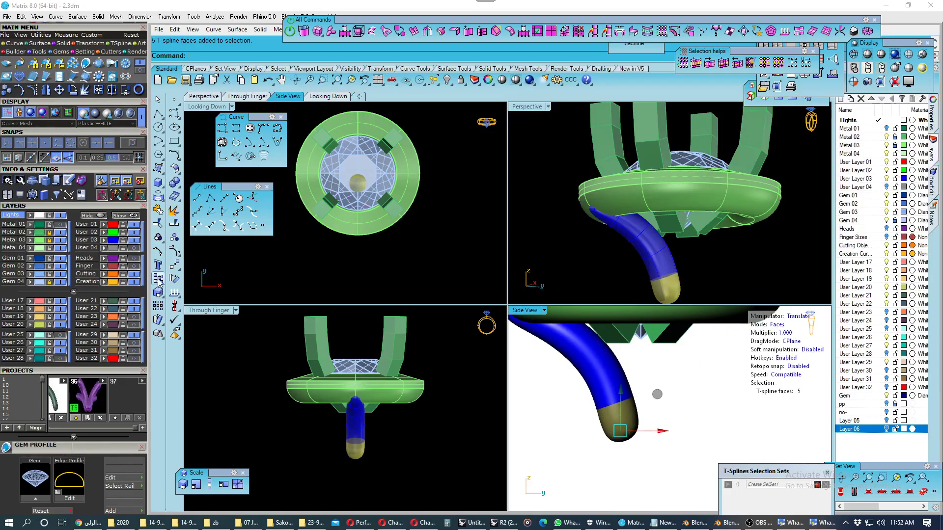
- Rotate the tip faces 45° in the Side view and select the whole tube
left_click(174, 279)
left_click(618, 385)
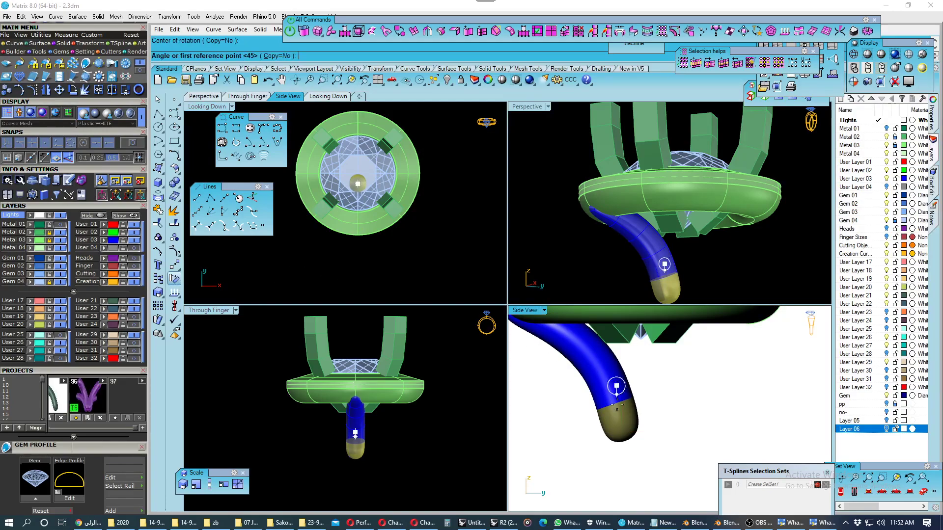
left_click(629, 466)
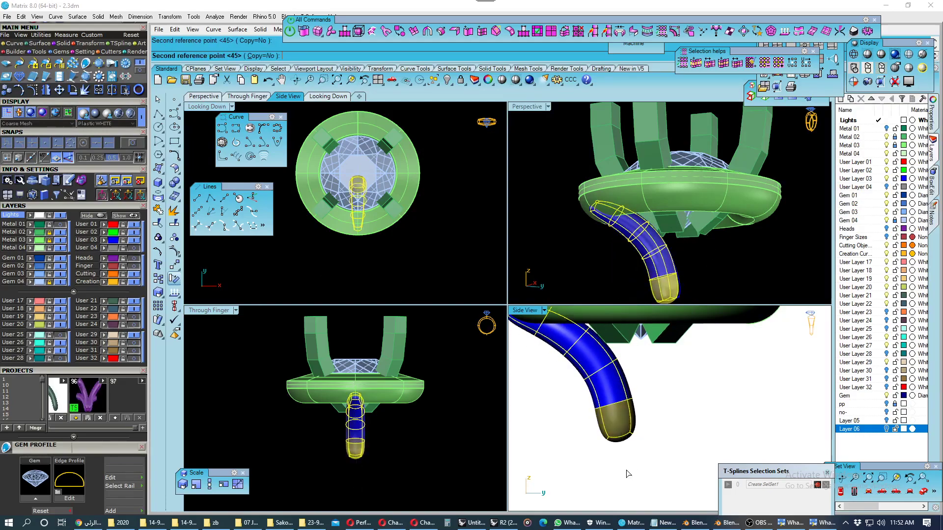
left_click(617, 459)
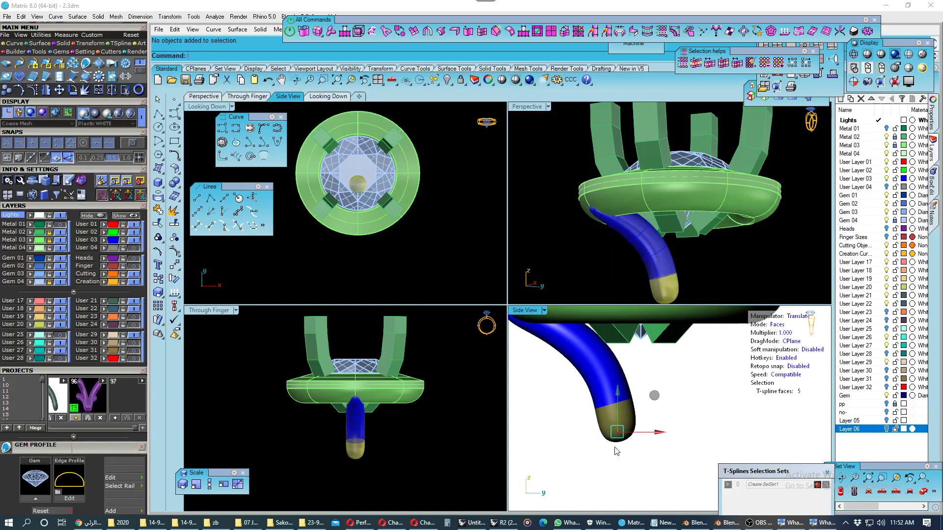
left_click(639, 276)
scroll(639, 221, "down", 2)
- Rotate the reshaped blue support tube about the ring centre
scroll(358, 211, "down", 2)
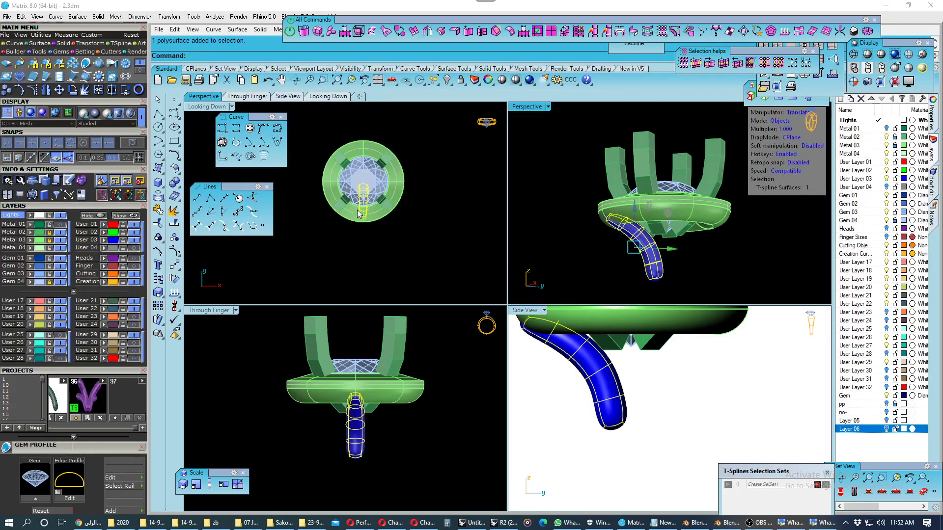
key("Return")
left_click(382, 196)
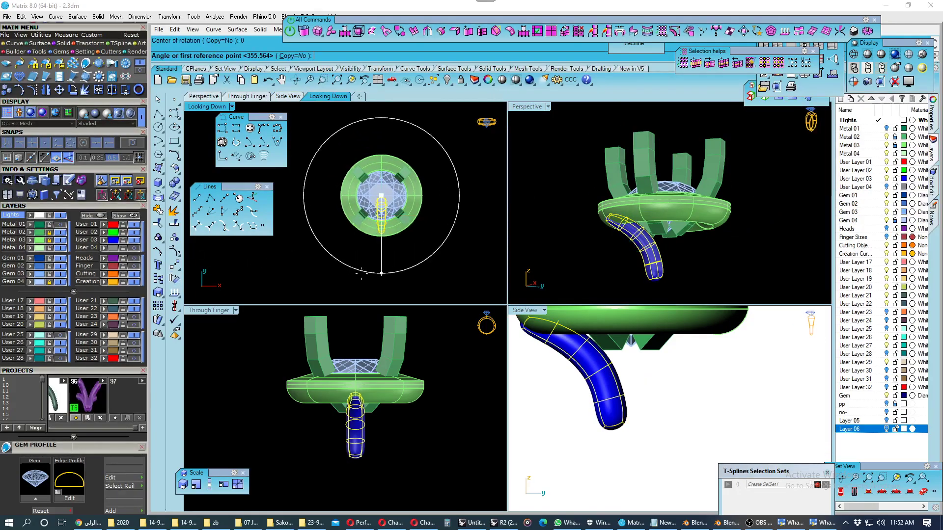
left_click(382, 276)
left_click(316, 266)
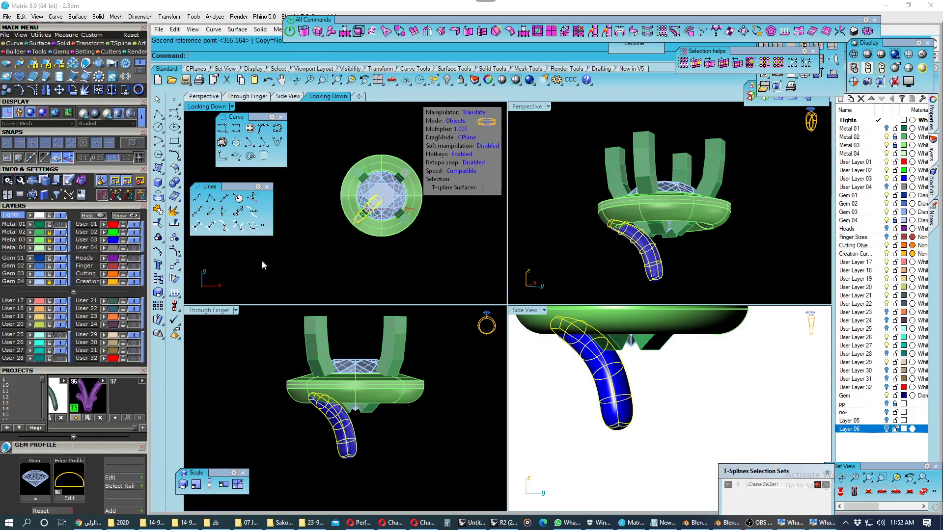
- Polar-array the support around centre 0 into 4 copies over 360°
left_click(175, 267)
left_click(202, 299)
type("0")
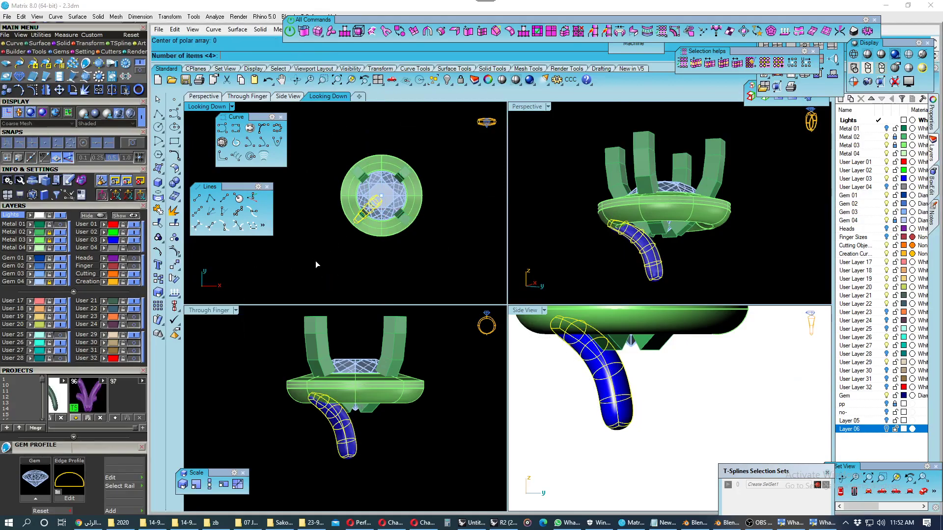
key("Return")
key("Return")
key("Return")
key("Return")
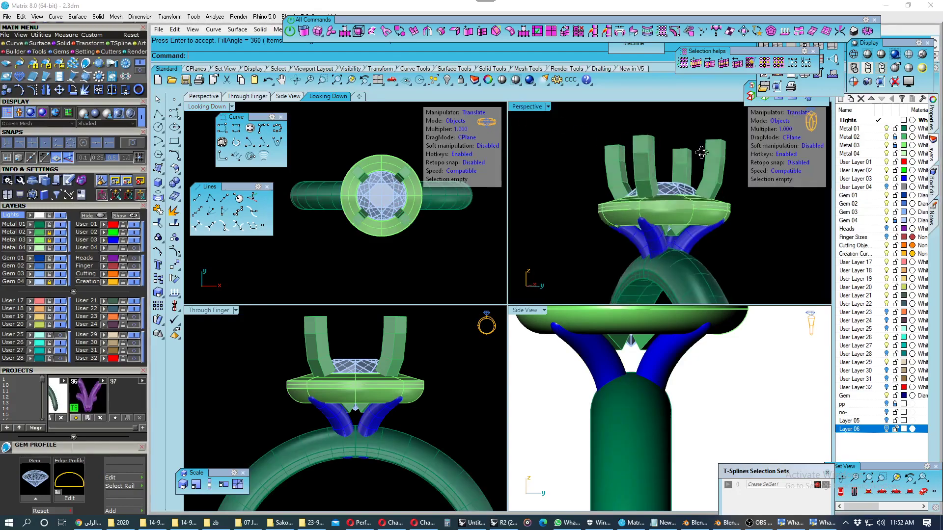
right_click_drag(685, 147, 688, 165)
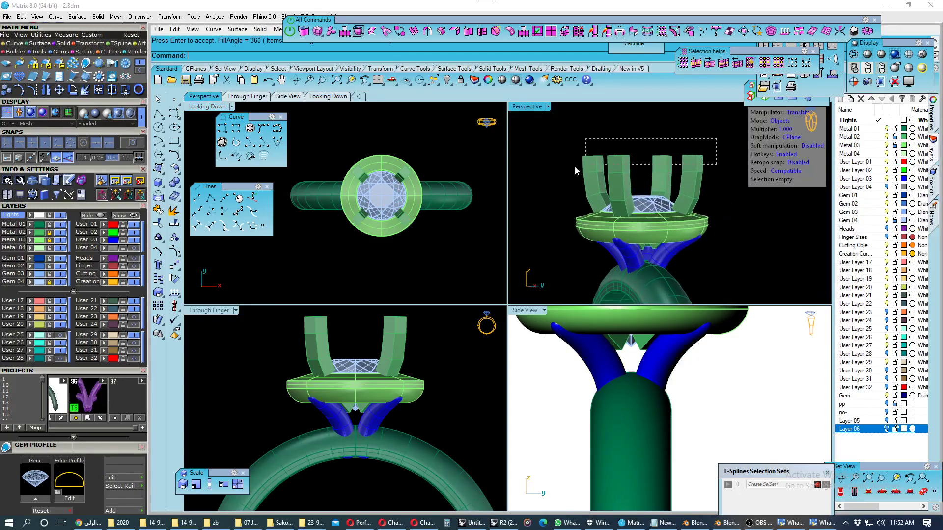
- Select the four prongs and smooth them into rounded tubes with the T-Splines toggle (Tab)
left_click(51, 237)
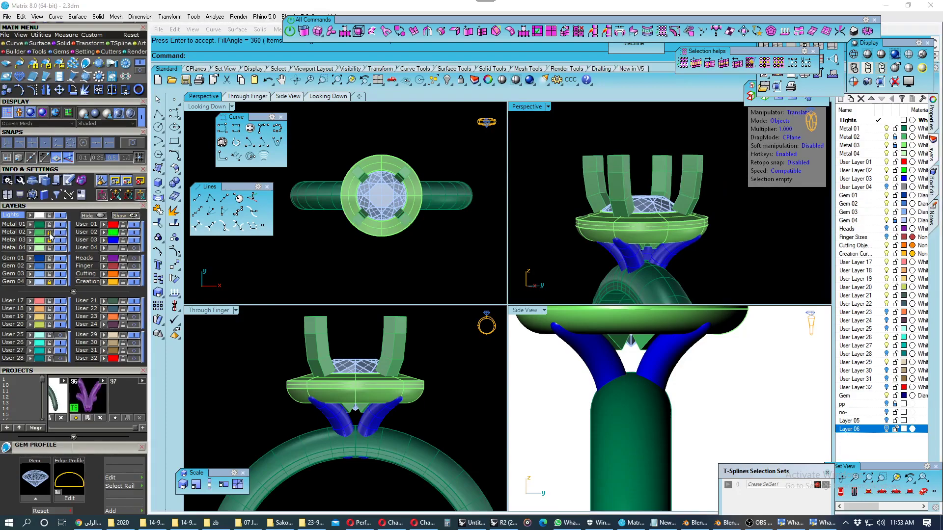
left_click_drag(587, 172, 571, 176)
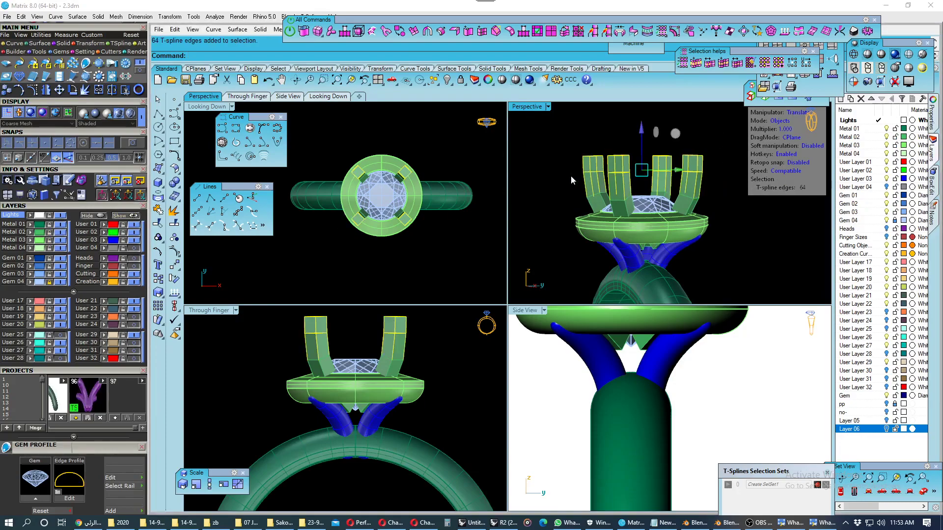
left_click(570, 143)
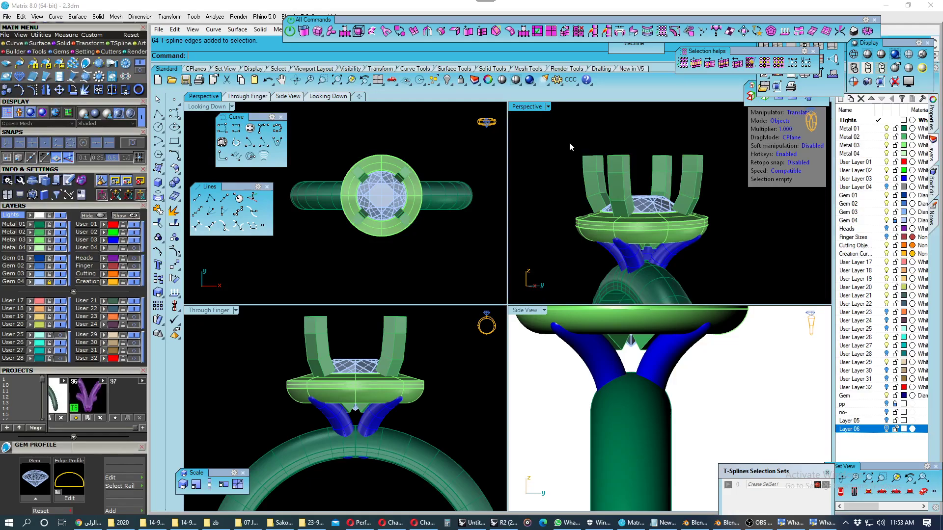
mouse_move(611, 166)
right_mouse_down()
mouse_move(641, 198)
mouse_move(581, 138)
right_mouse_up()
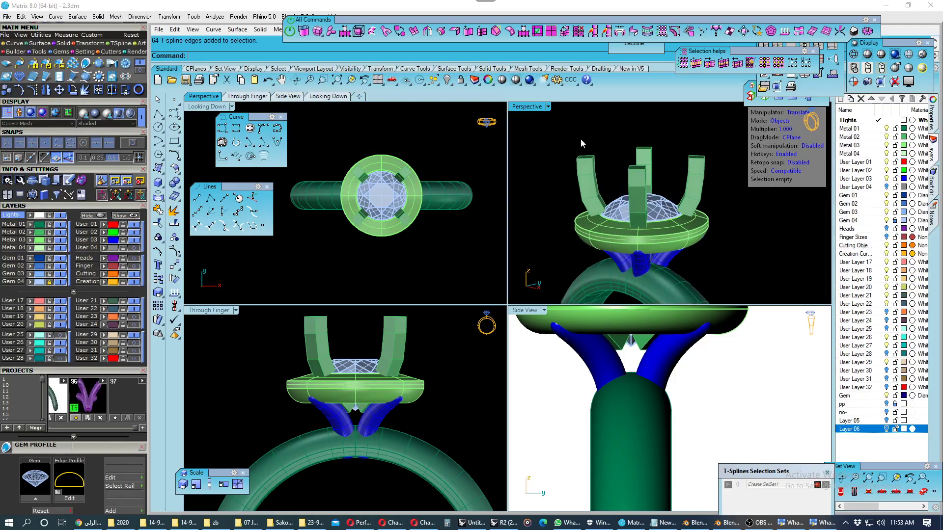
double_click(528, 107)
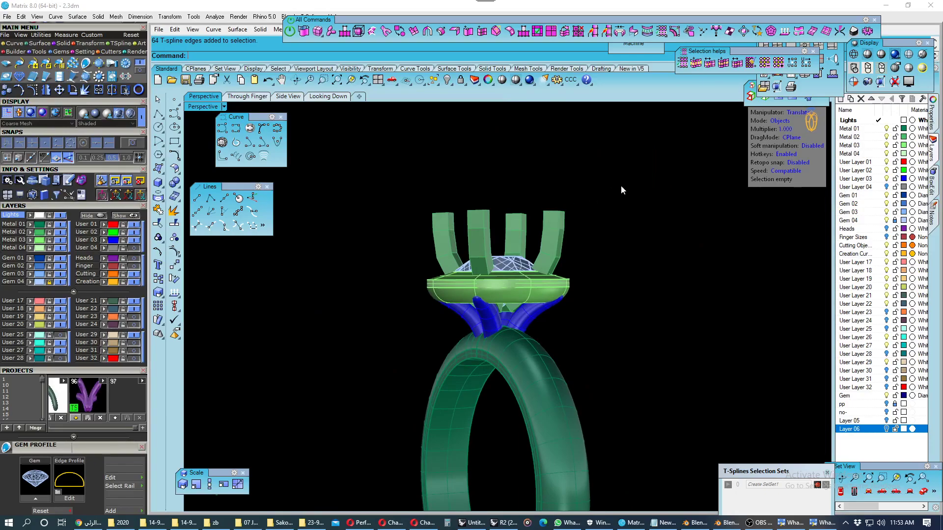
left_click(555, 234)
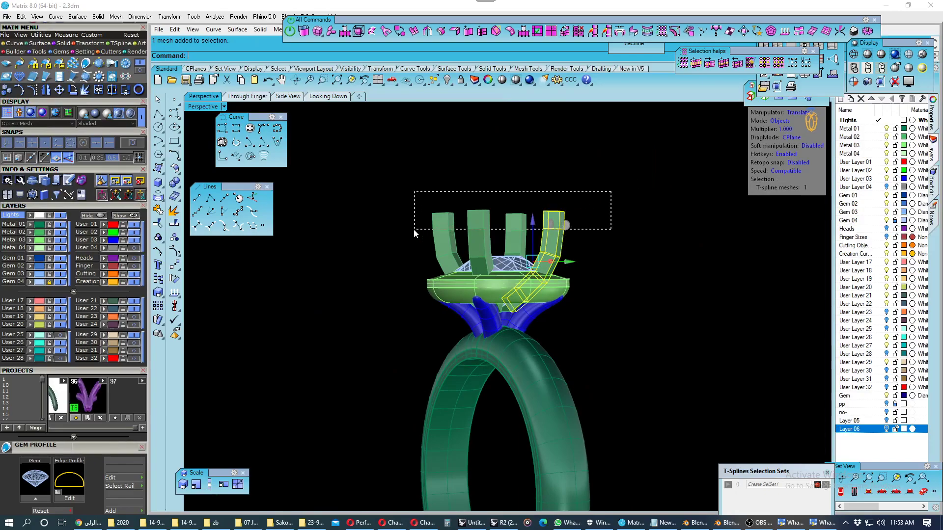
left_click_drag(414, 229, 411, 226)
key("Tab")
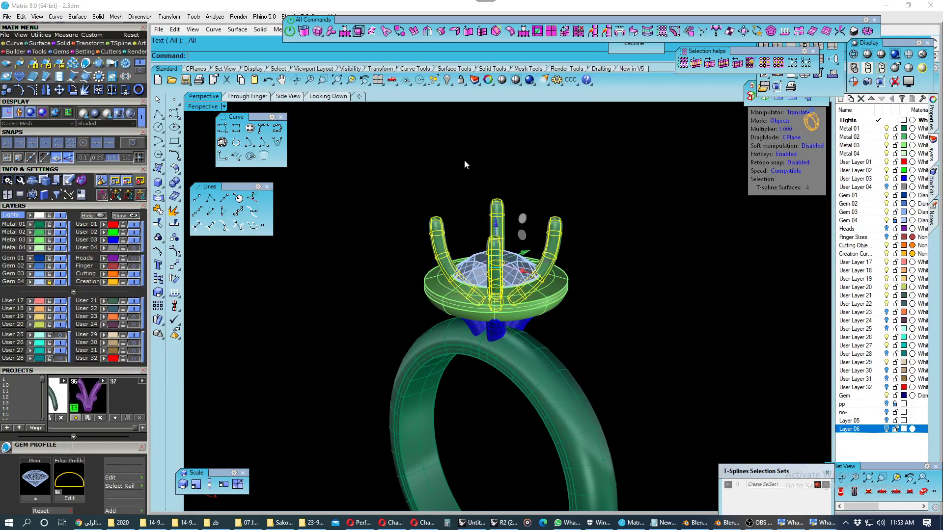
- Preview the ring in white Plastic shading from the side, then save the model
left_click(290, 30)
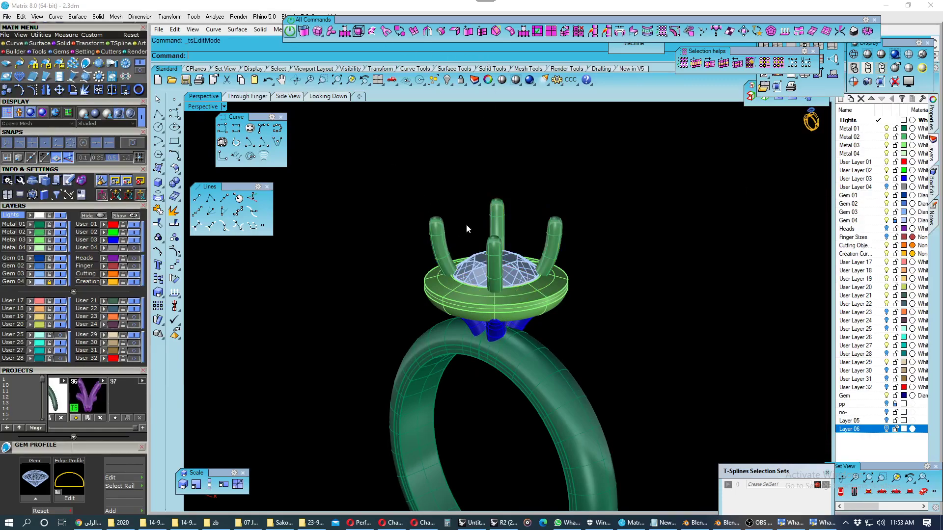
left_click(909, 54)
mouse_move(427, 219)
right_mouse_down()
mouse_move(466, 243)
mouse_move(614, 204)
mouse_move(640, 251)
mouse_move(614, 227)
mouse_move(540, 227)
mouse_move(534, 187)
mouse_move(555, 316)
mouse_move(465, 195)
mouse_move(473, 262)
mouse_move(336, 249)
mouse_move(256, 257)
mouse_move(260, 278)
mouse_move(428, 358)
mouse_move(492, 354)
mouse_move(558, 390)
mouse_move(509, 287)
mouse_move(432, 280)
right_mouse_up()
key("Return")
mouse_move(502, 221)
right_mouse_down("shift")
mouse_move(521, 247)
mouse_move(486, 241)
right_mouse_up("shift")
key("ctrl+s")
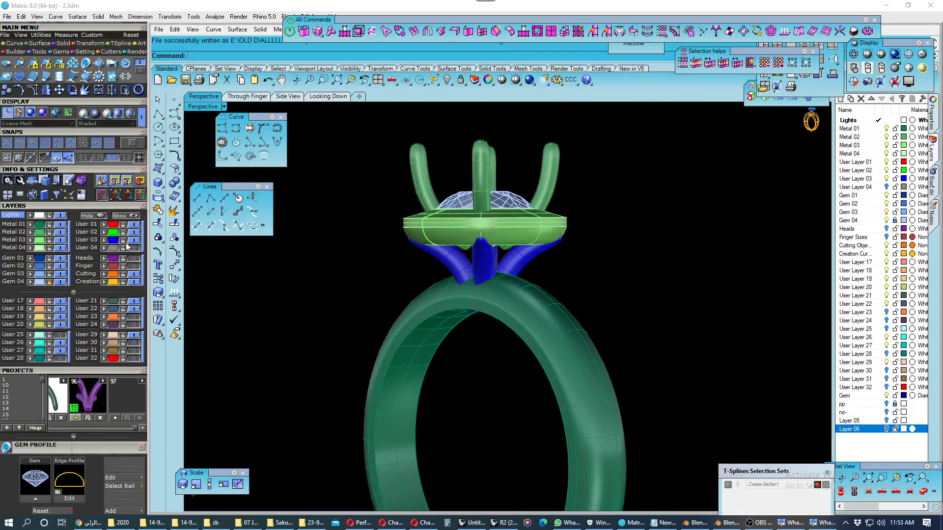
- Move the four blue supports to a hidden layer renamed OK1, then save
left_click(122, 242)
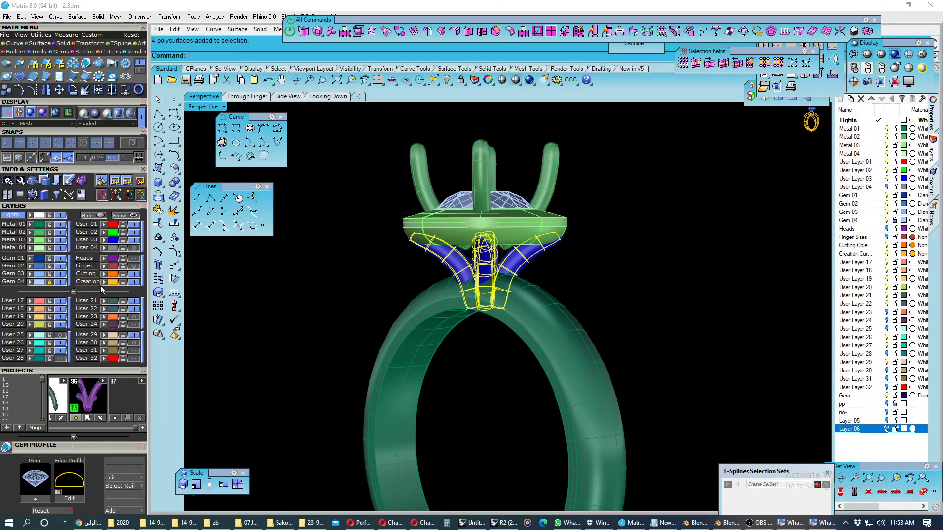
left_click(30, 351)
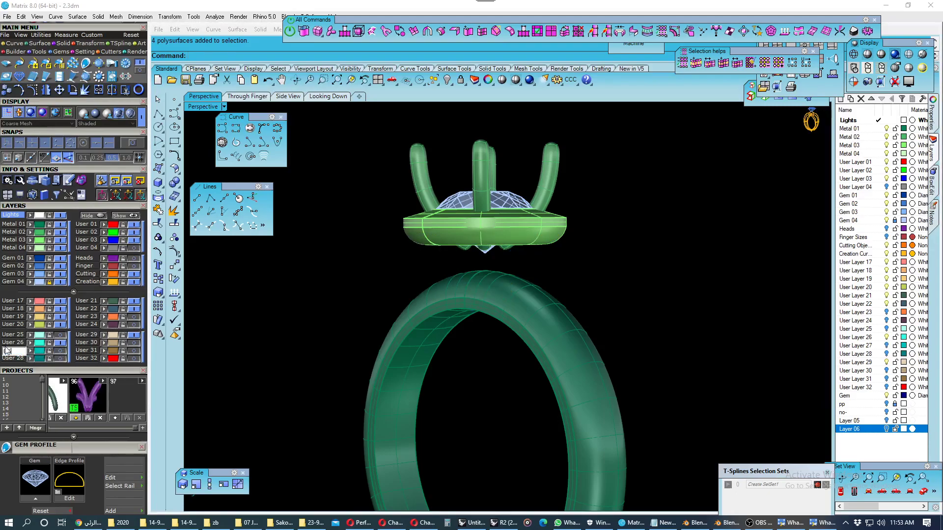
type("OK1")
key("Return")
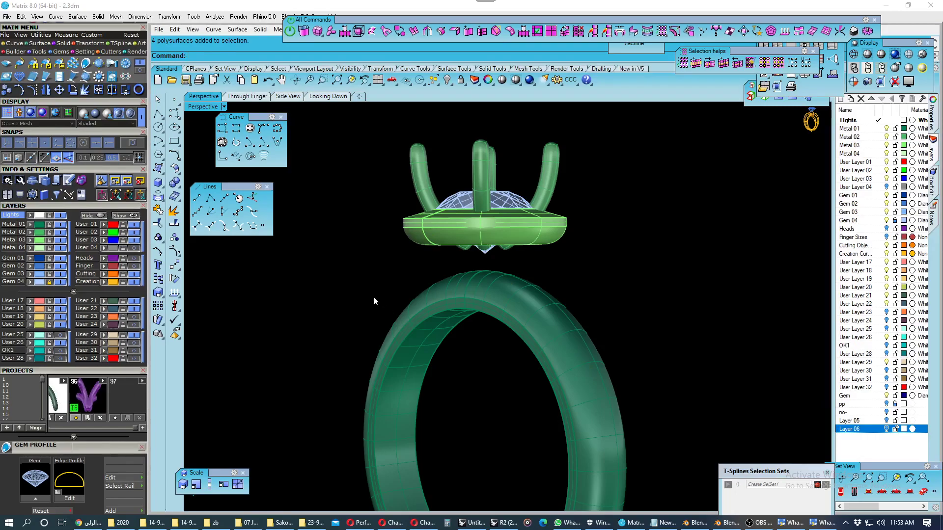
right_click_drag(370, 289, 411, 272)
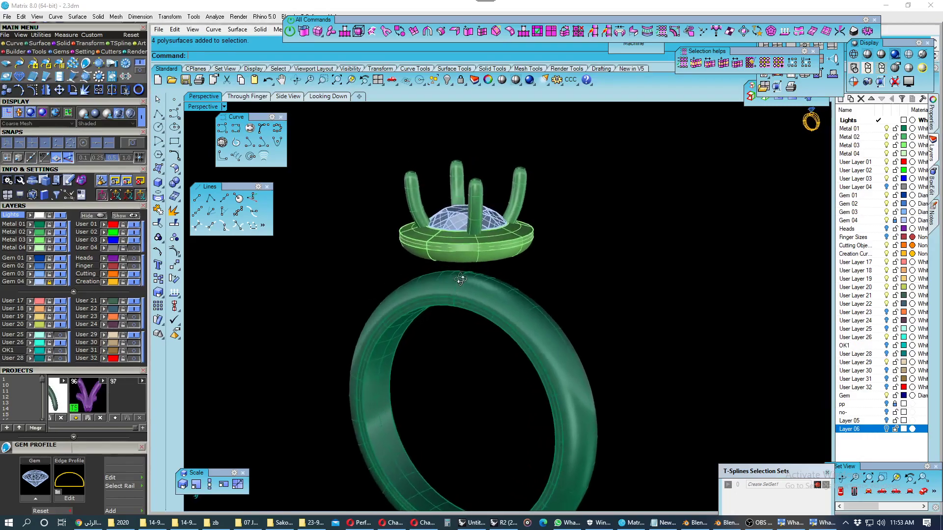
left_click(186, 79)
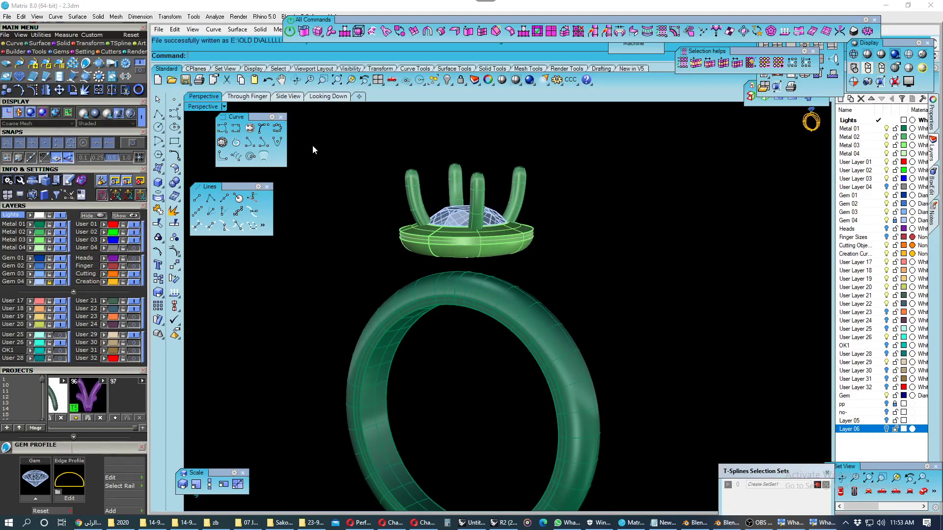
- Save the model as a new file named '3'
left_click(7, 17)
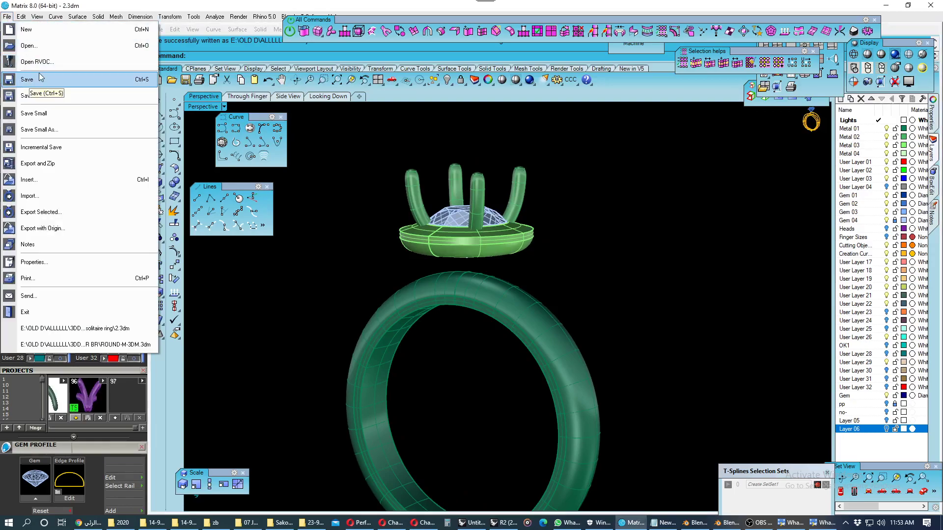
left_click(35, 94)
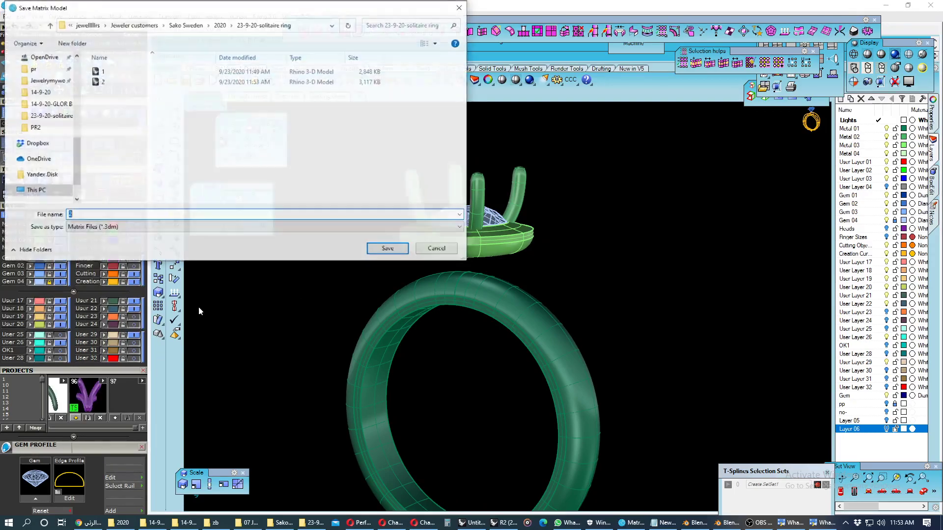
type("3")
left_click(388, 248)
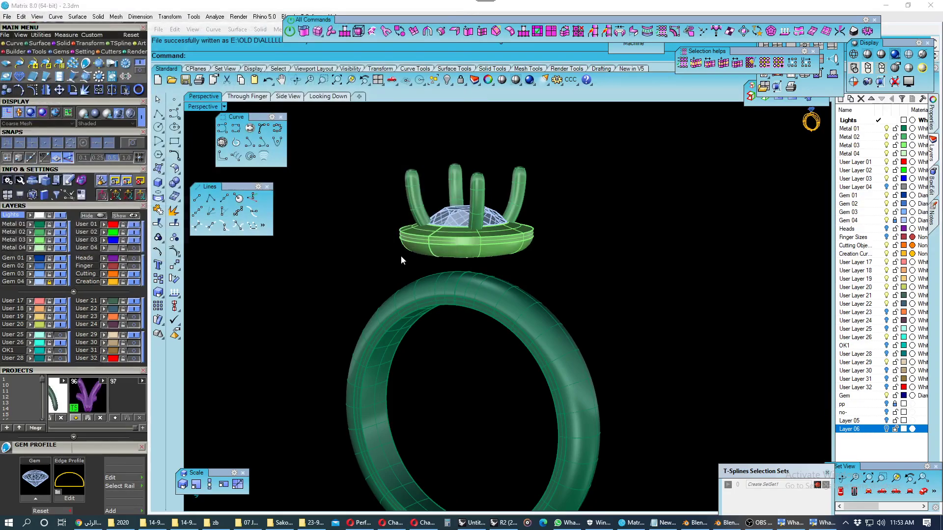
right_click_drag(361, 263, 334, 265)
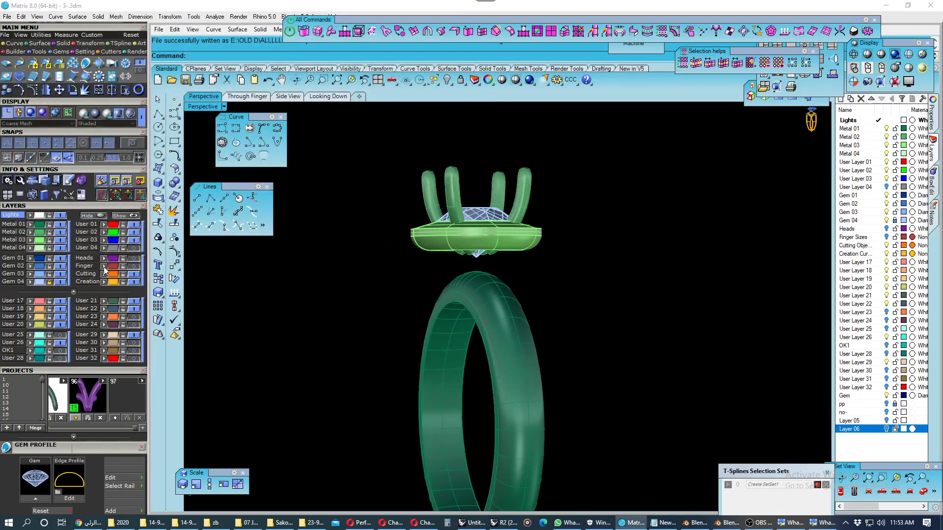
- Delete the purple pieces beneath the setting
left_click(123, 259)
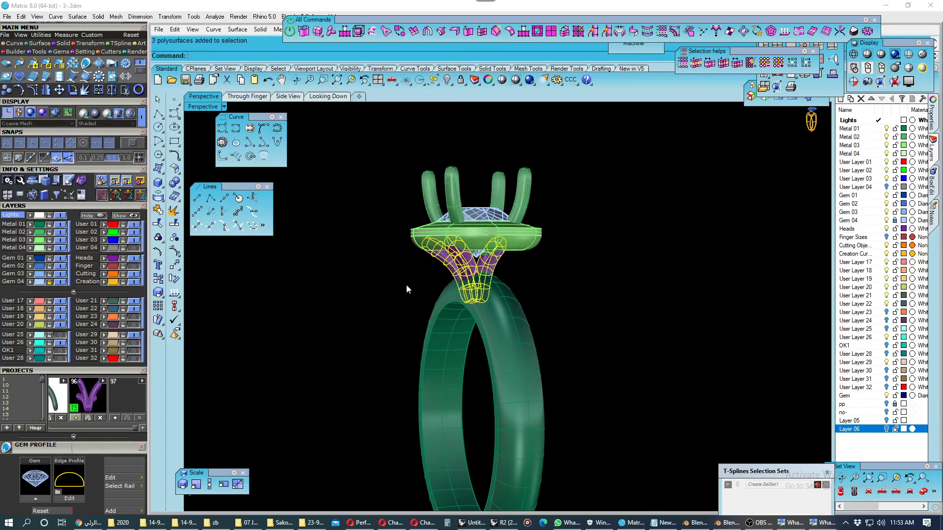
mouse_move(442, 280)
right_mouse_down()
mouse_move(514, 281)
mouse_move(530, 241)
mouse_move(261, 257)
right_mouse_up()
key("Delete")
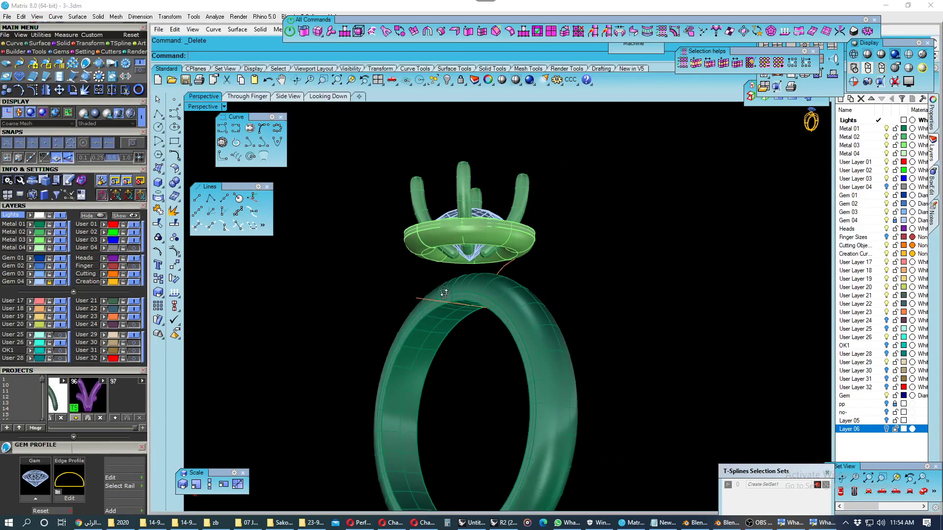
right_click_drag(295, 300, 343, 299)
- Show the Through Finger view and select the vertical centre line from gem tip to shank
left_click(289, 98)
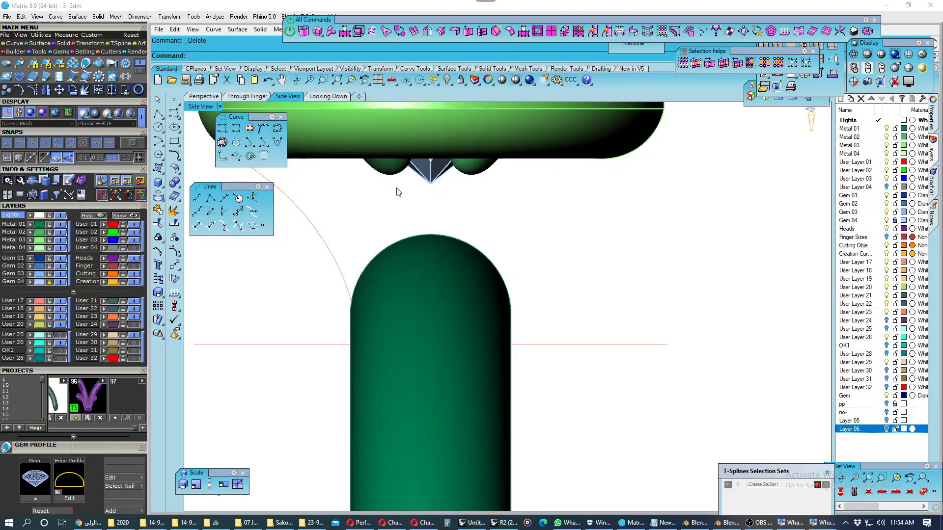
left_click(247, 97)
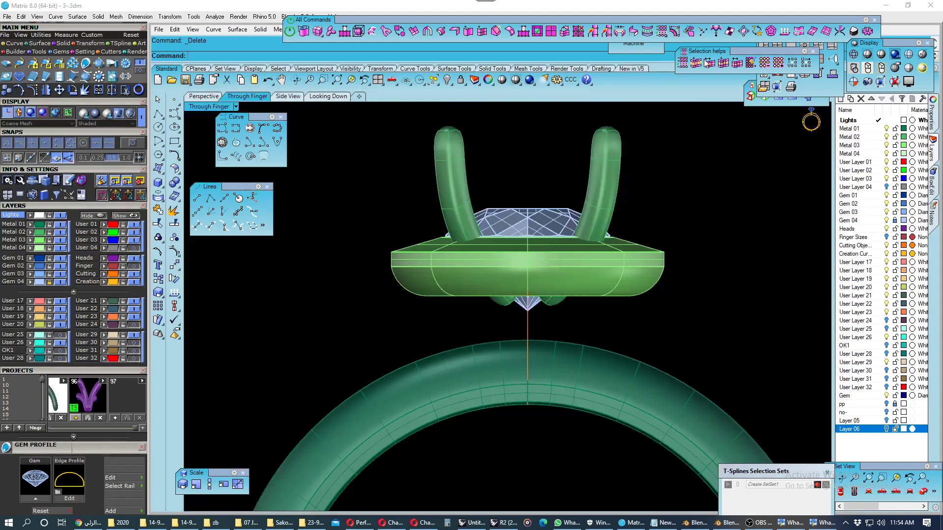
scroll(506, 304, "up", 2)
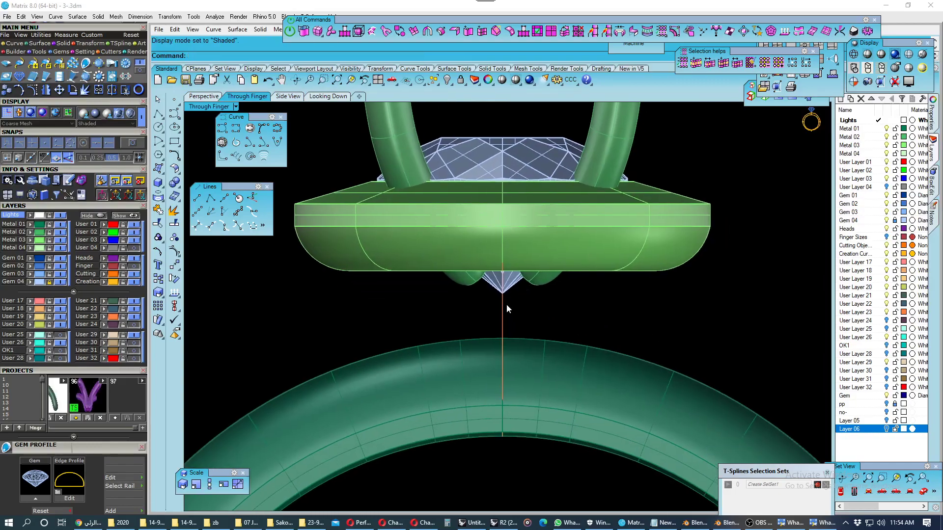
left_click(503, 307)
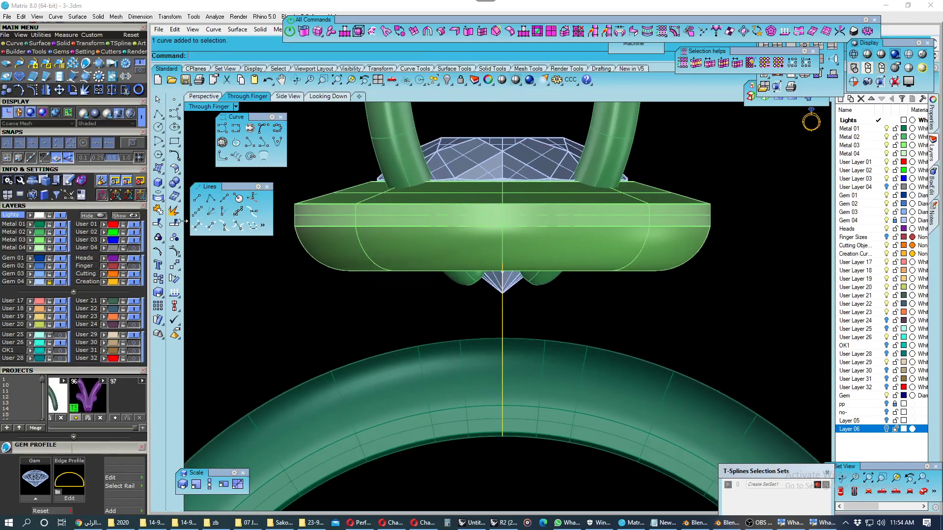
scroll(428, 299, "down", 1)
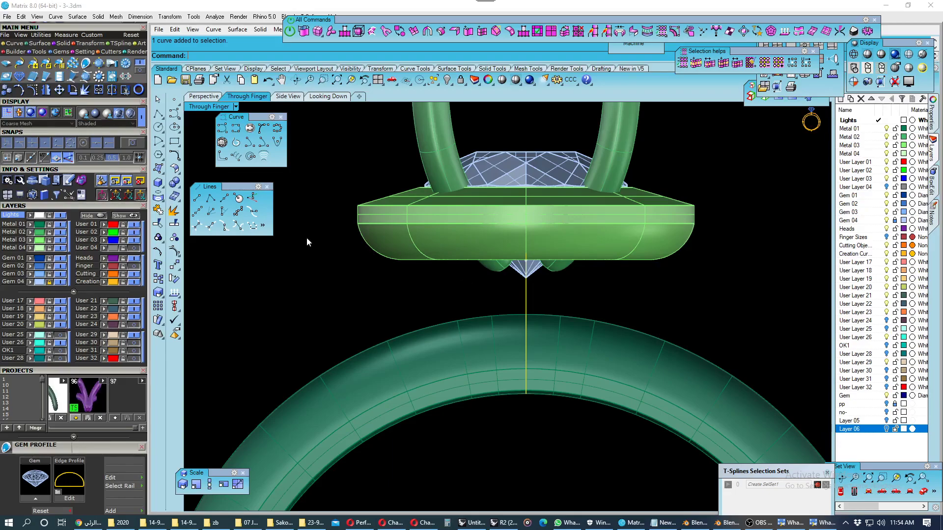
- Extrude the centre curve both ways into a solid block between the gem head and the shank
left_click(157, 182)
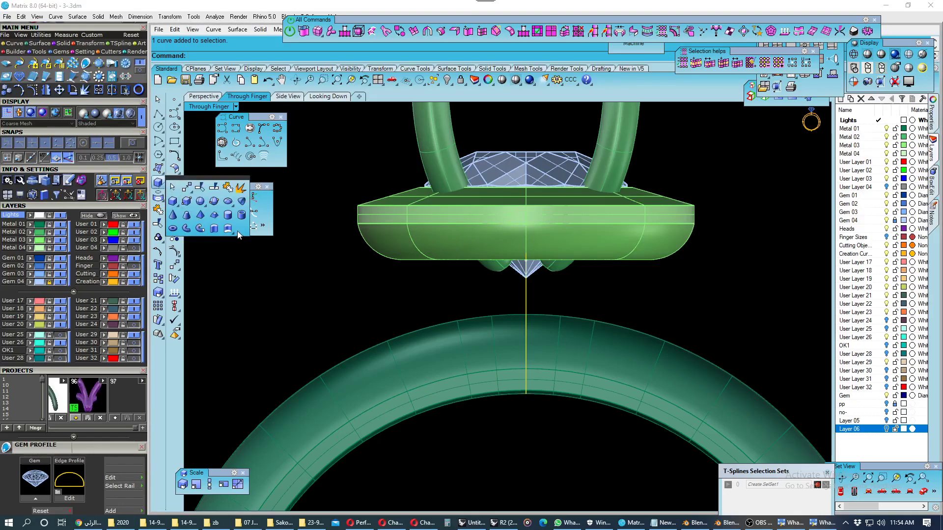
left_click(227, 229)
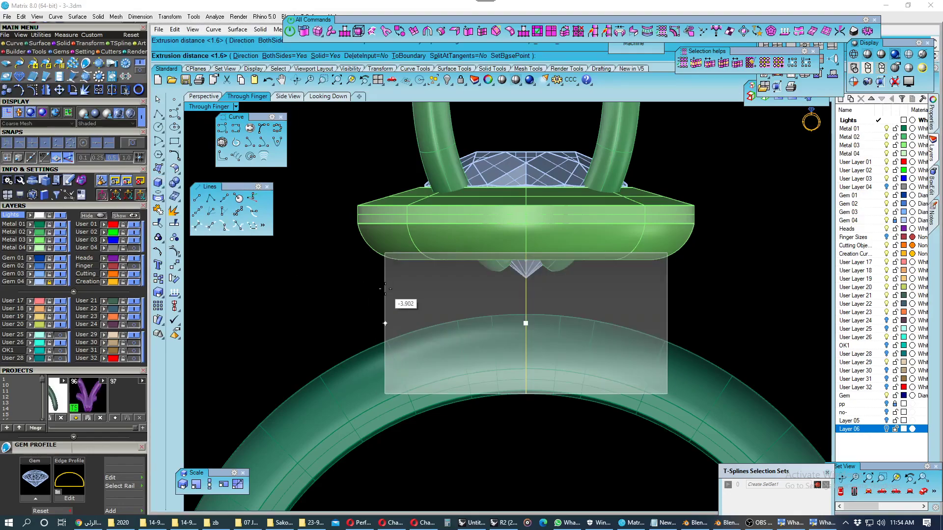
type("75")
left_click(385, 289)
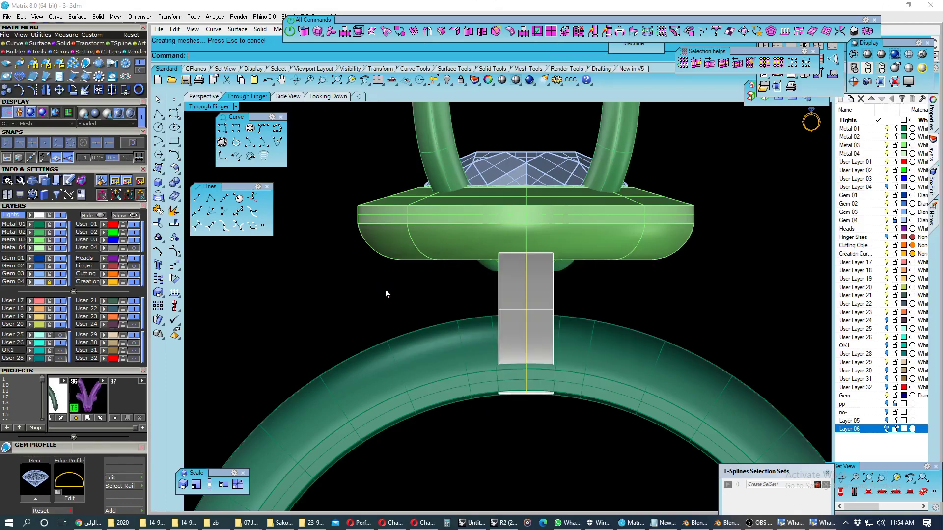
left_click(202, 96)
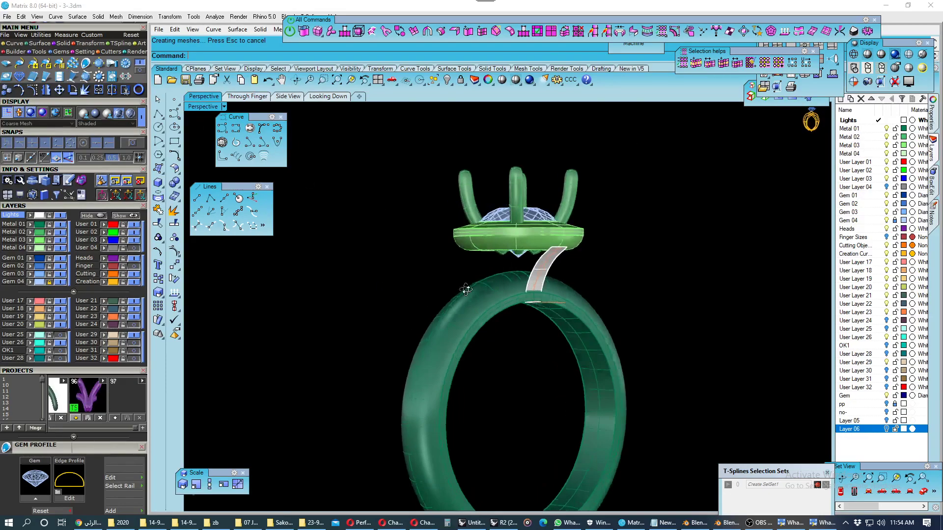
mouse_move(463, 288)
right_mouse_down()
mouse_move(489, 280)
mouse_move(491, 290)
right_mouse_up()
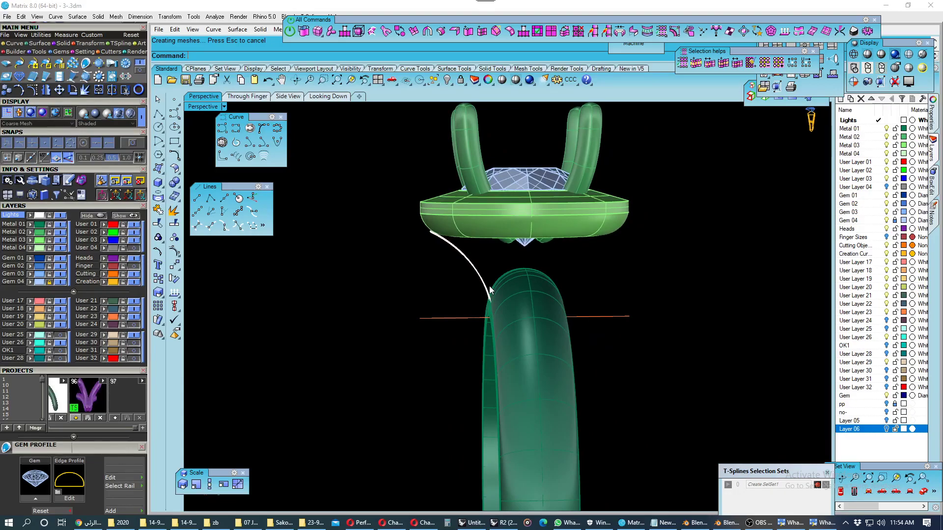
mouse_move(490, 290)
right_mouse_down()
mouse_move(621, 276)
mouse_move(591, 234)
mouse_move(579, 273)
mouse_move(586, 259)
right_mouse_up()
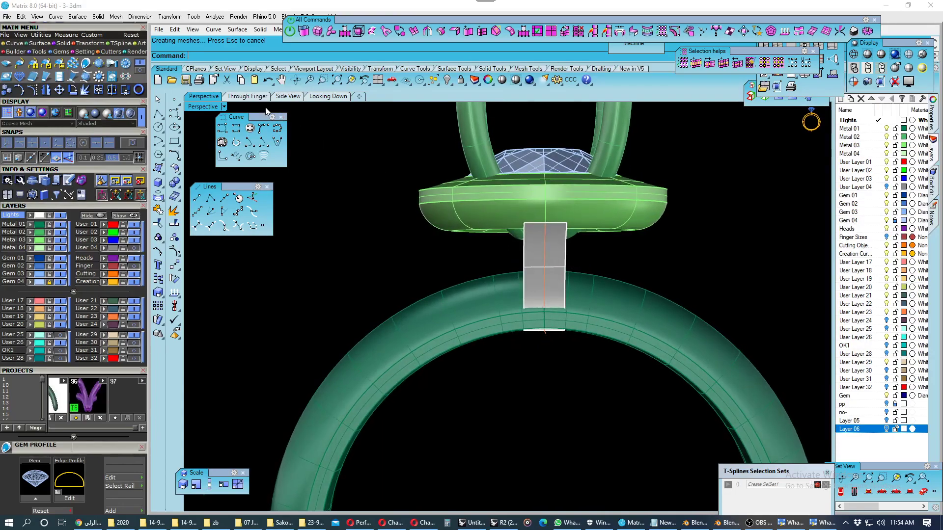
right_click_drag(326, 143, 437, 276)
scroll(540, 275, "up", 4)
scroll(540, 273, "up", 1)
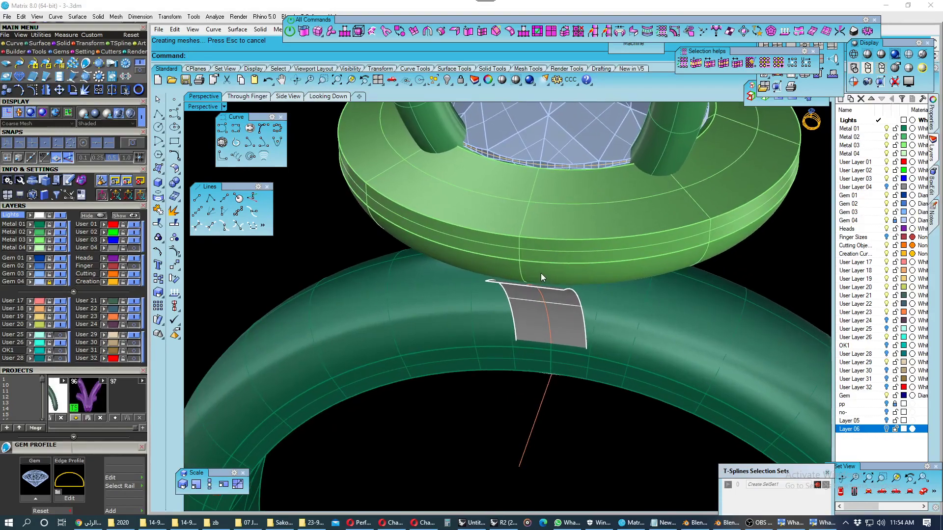
scroll(541, 273, "down", 3)
mouse_move(541, 273)
right_mouse_down()
mouse_move(563, 298)
mouse_move(416, 236)
mouse_move(518, 254)
mouse_move(434, 237)
mouse_move(491, 246)
right_mouse_up()
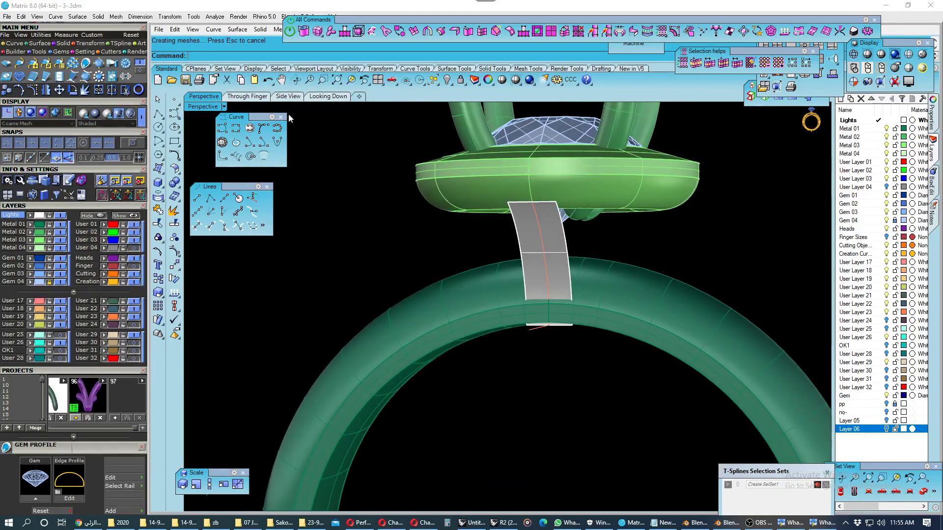
left_click(247, 97)
scroll(475, 242, "up", 2)
scroll(448, 221, "up", 2)
- Draw a horizontal midpoint line along the strip's lower edge
scroll(488, 291, "up", 2)
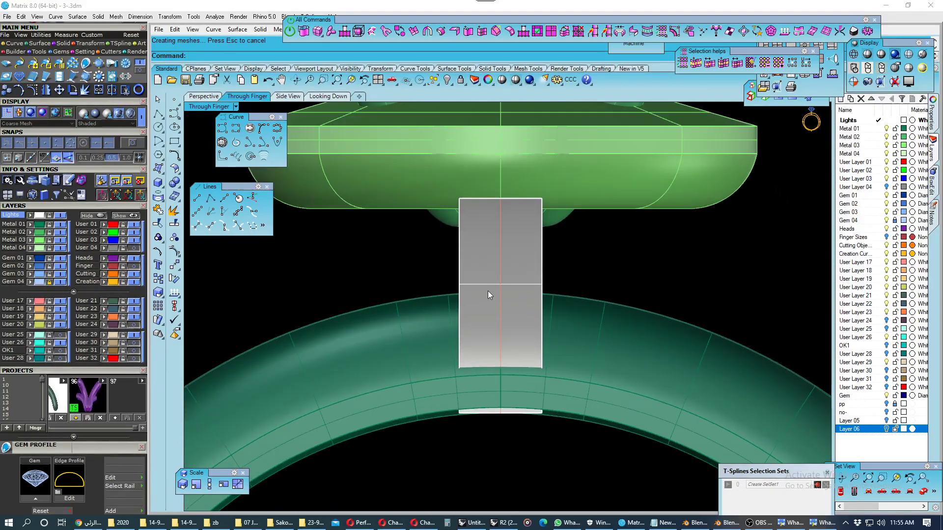
right_click_drag(506, 311, 504, 324, "shift")
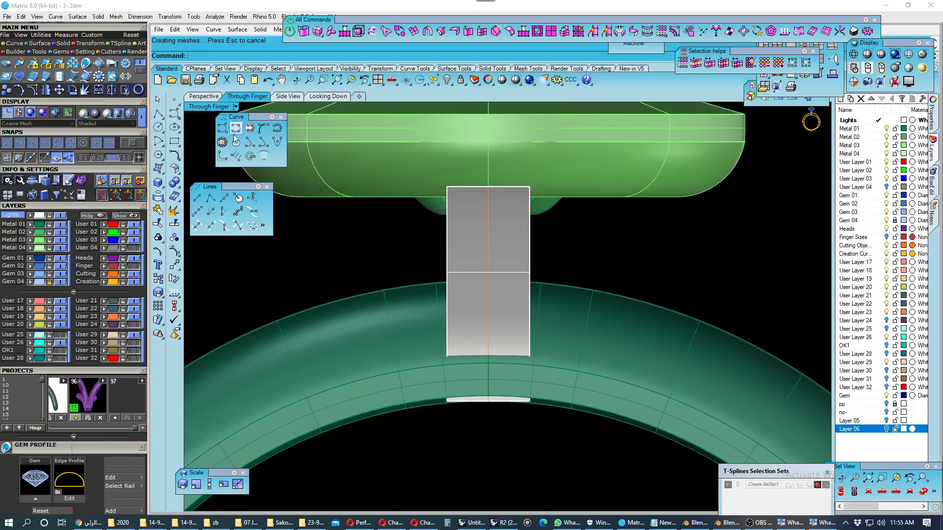
left_click(211, 197)
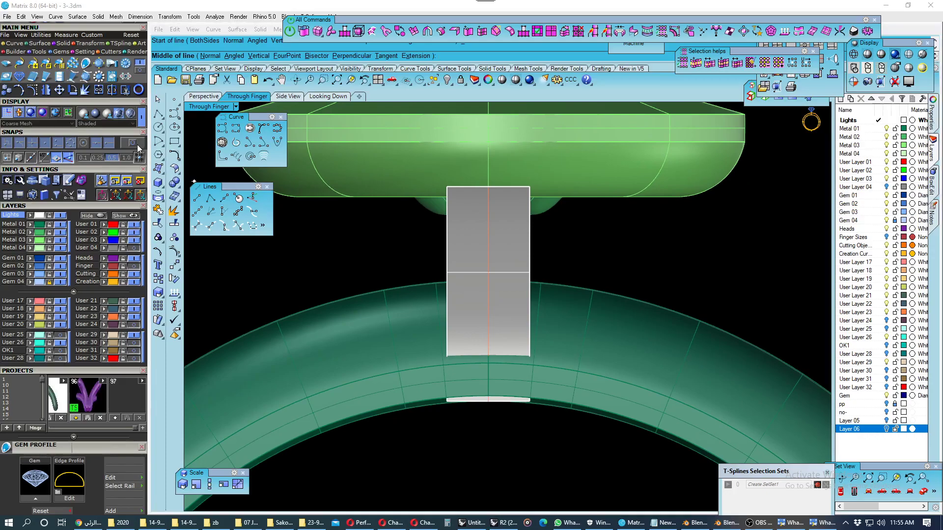
scroll(472, 339, "up", 1)
left_click(488, 316)
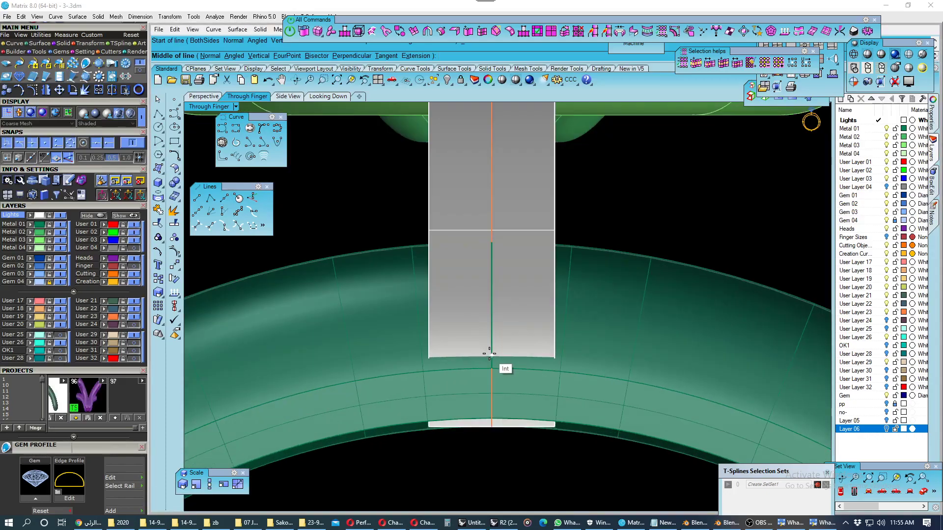
left_click(490, 353)
type("5")
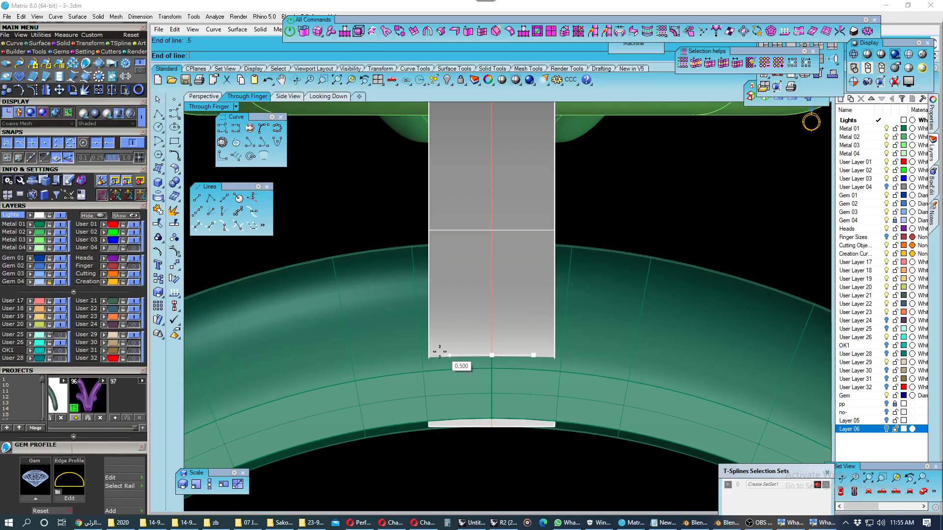
left_click(440, 354)
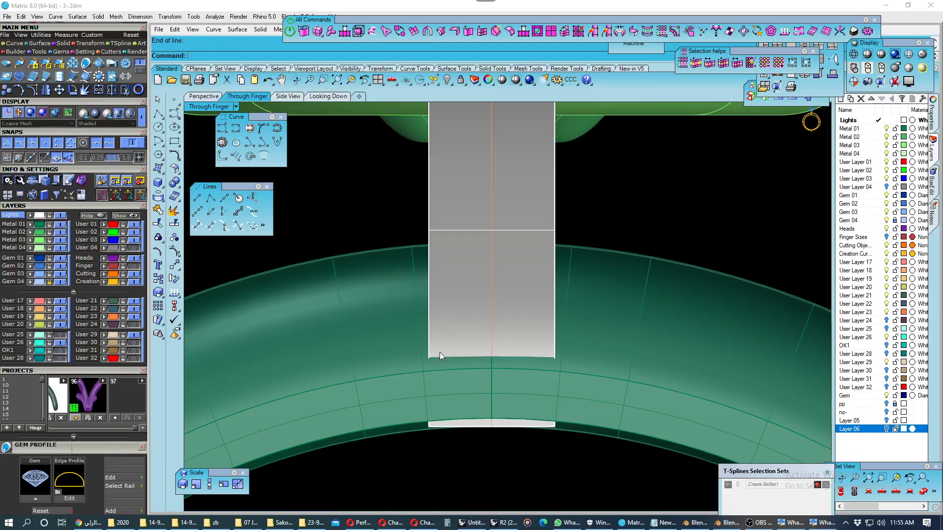
- Switch the display to X-Ray, hide the Metal 01 layer, and make User 02 current
left_click(908, 54)
left_click(62, 225)
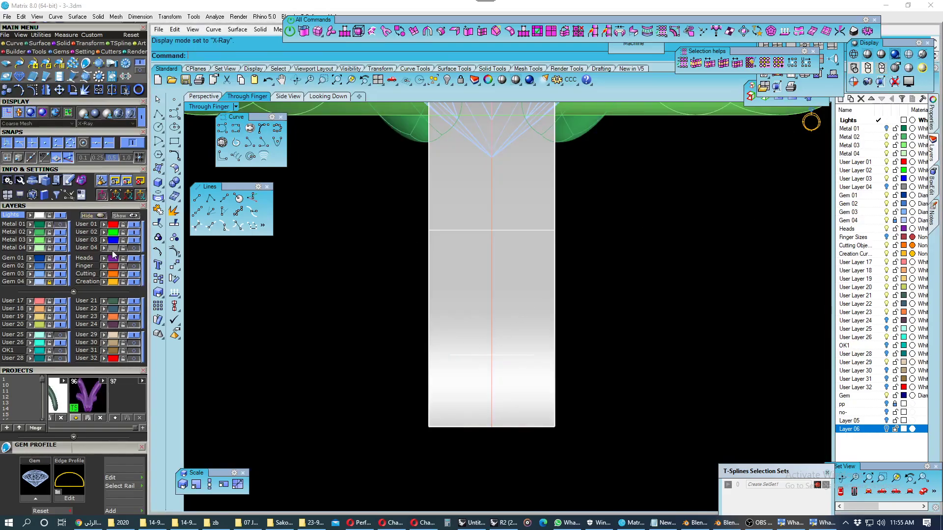
left_click(464, 359)
scroll(466, 350, "down", 2)
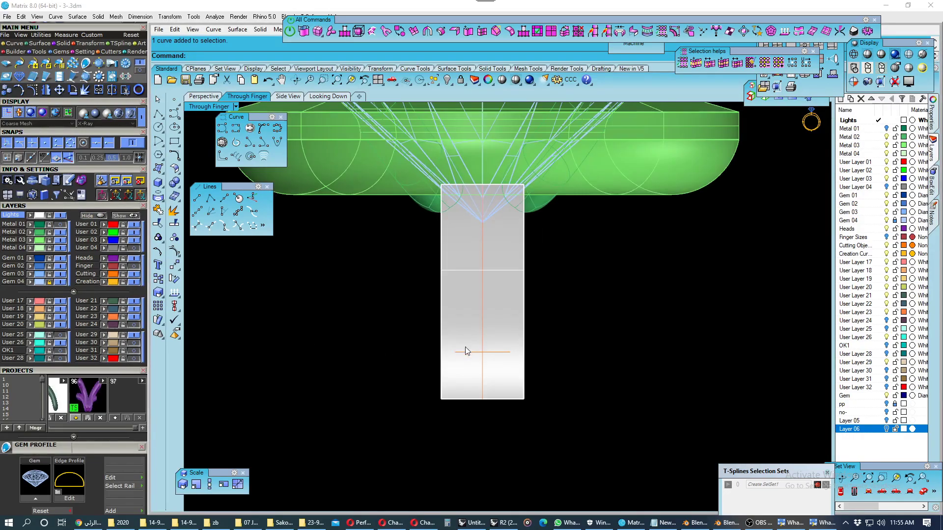
left_click(222, 198)
scroll(454, 347, "up", 2)
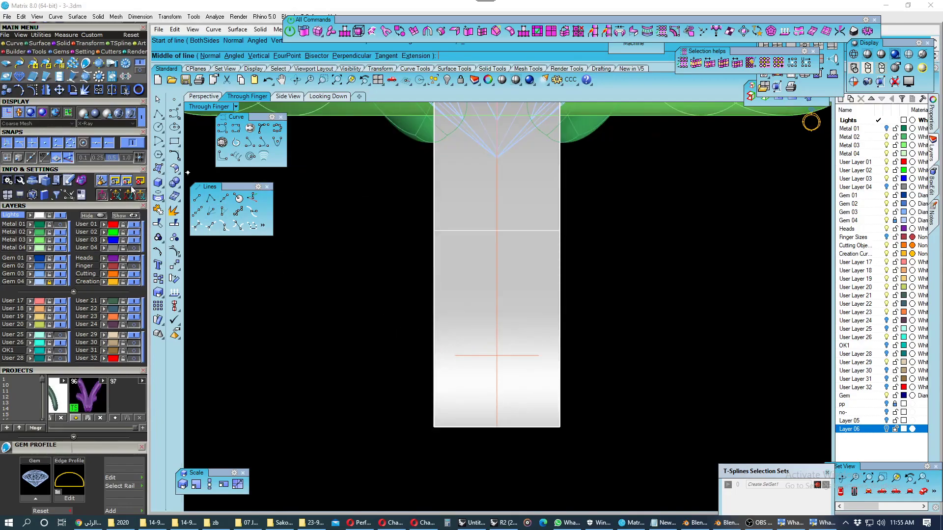
left_click(87, 232)
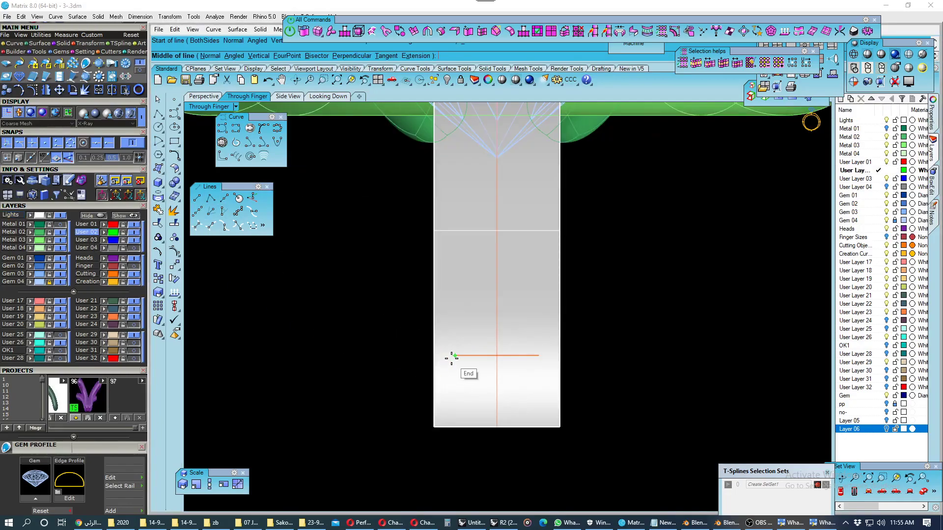
left_click(452, 358)
scroll(451, 358, "down", 1)
scroll(451, 358, "down", 1)
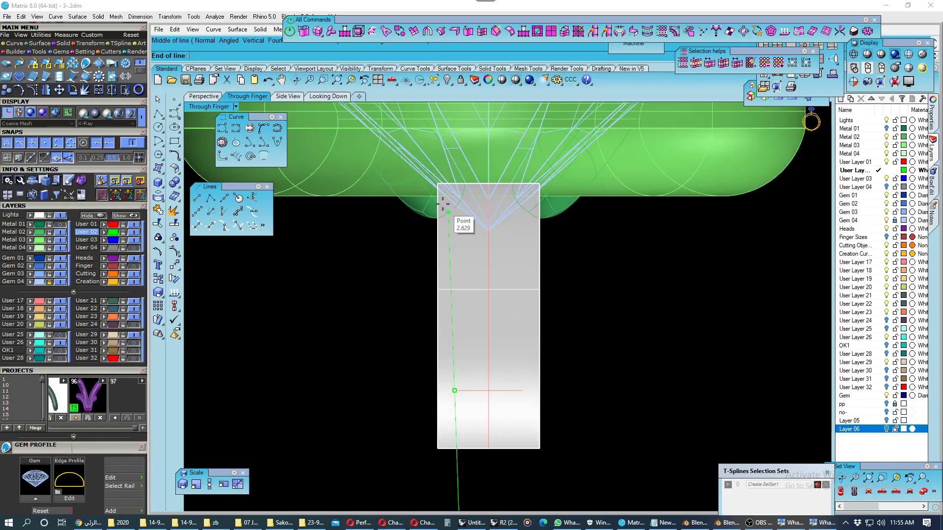
scroll(401, 254, "down", 2)
key("Escape")
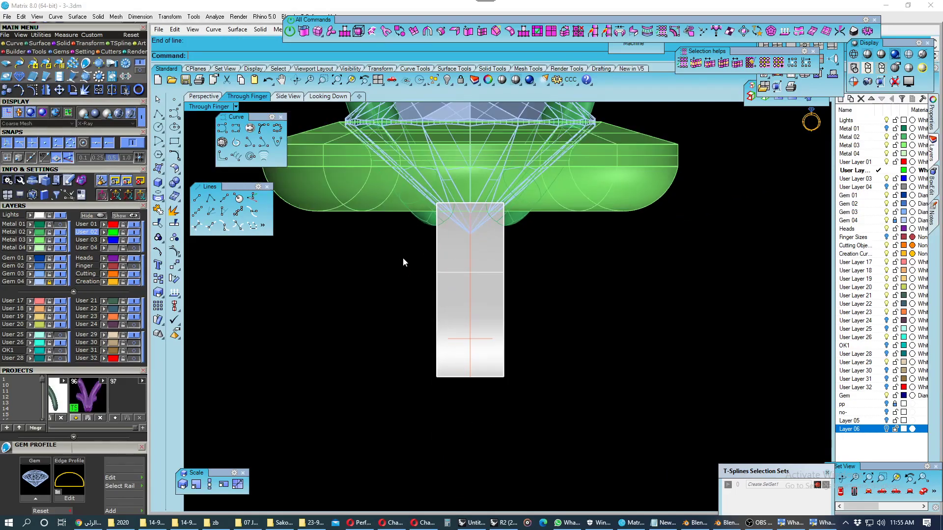
- Hide the Gem 04 and Metal 03 layers and draw a slanted midpoint line along the strip
left_click(59, 282)
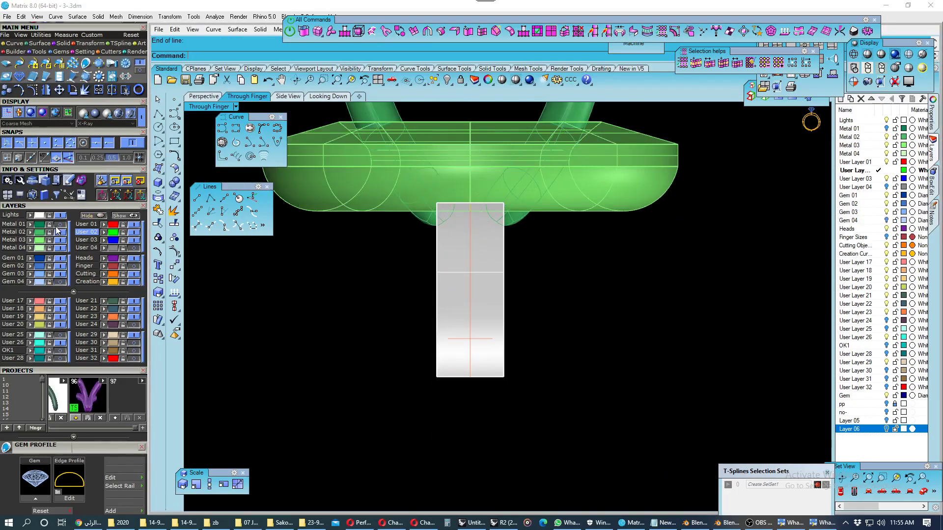
left_click(60, 240)
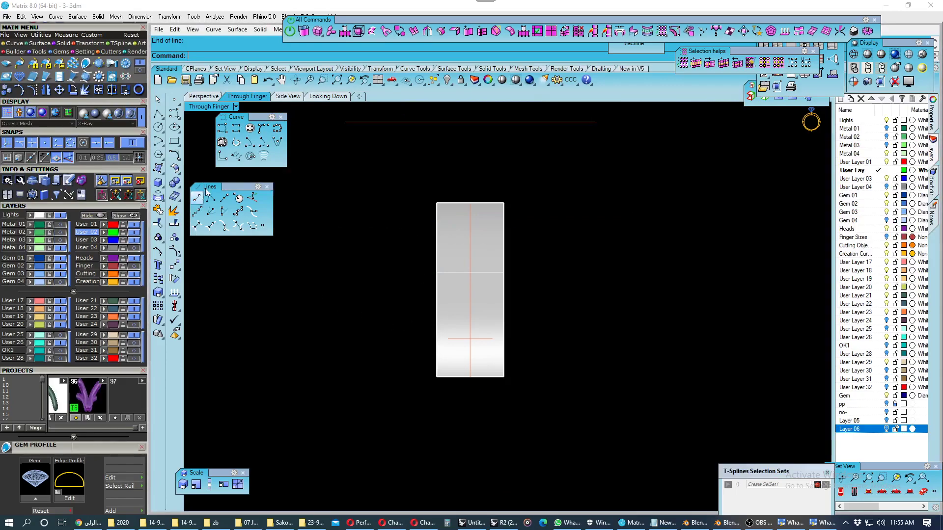
left_click(224, 198)
scroll(440, 313, "up", 3)
left_click(451, 353)
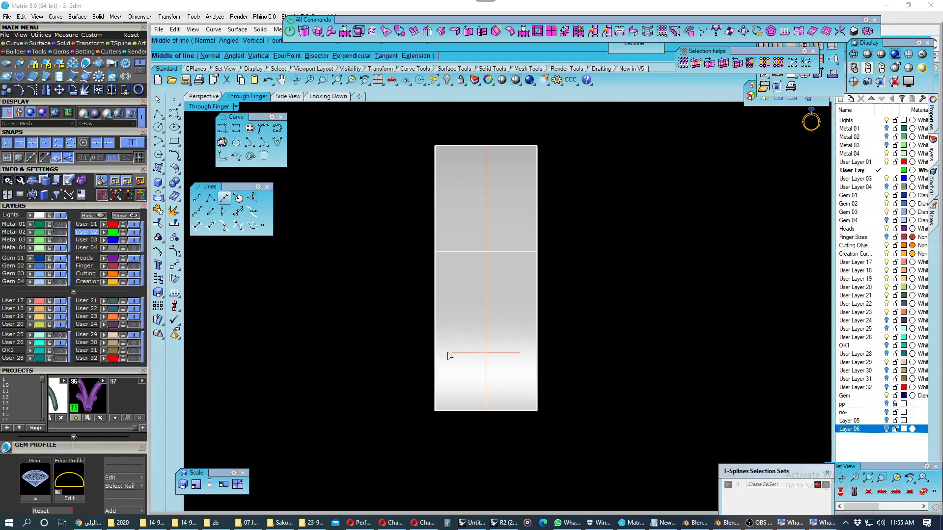
left_click(438, 149)
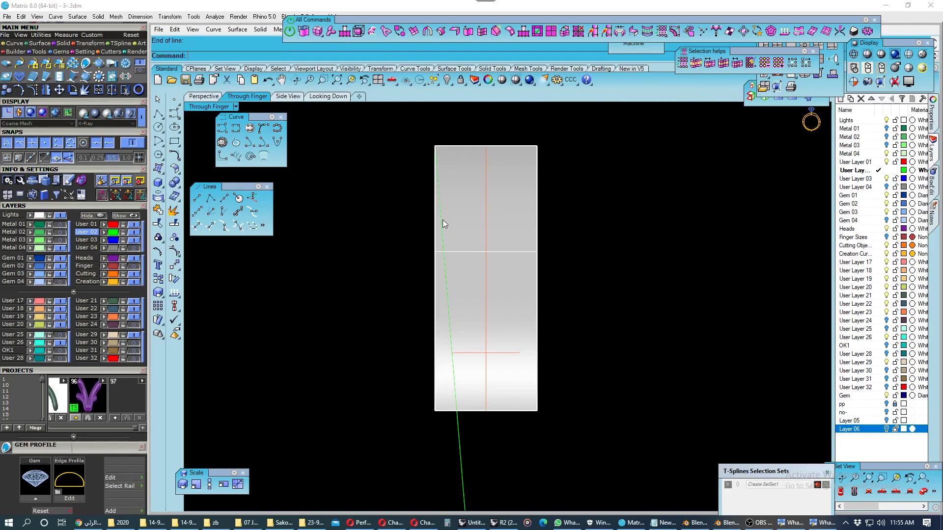
scroll(443, 220, "up", 1)
scroll(455, 237, "up", 1)
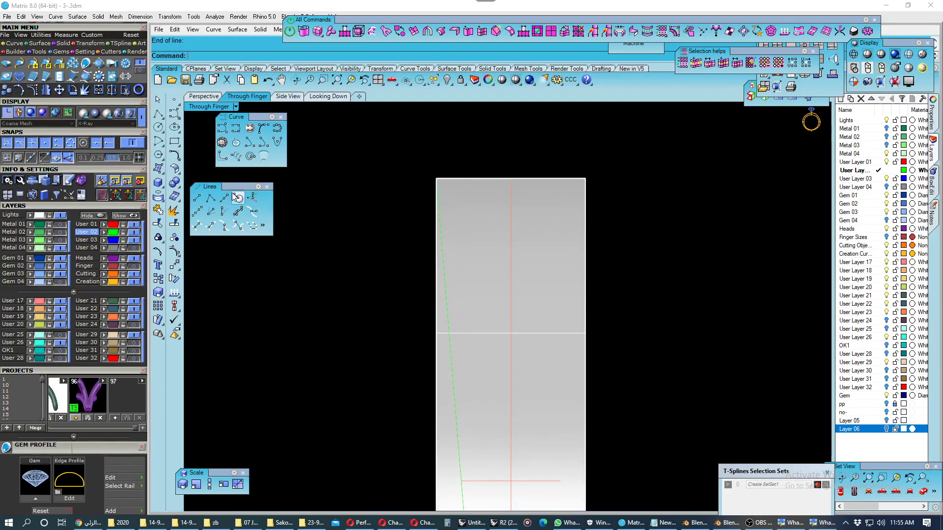
- Extend the slanted line upward past the strip
left_click(174, 155)
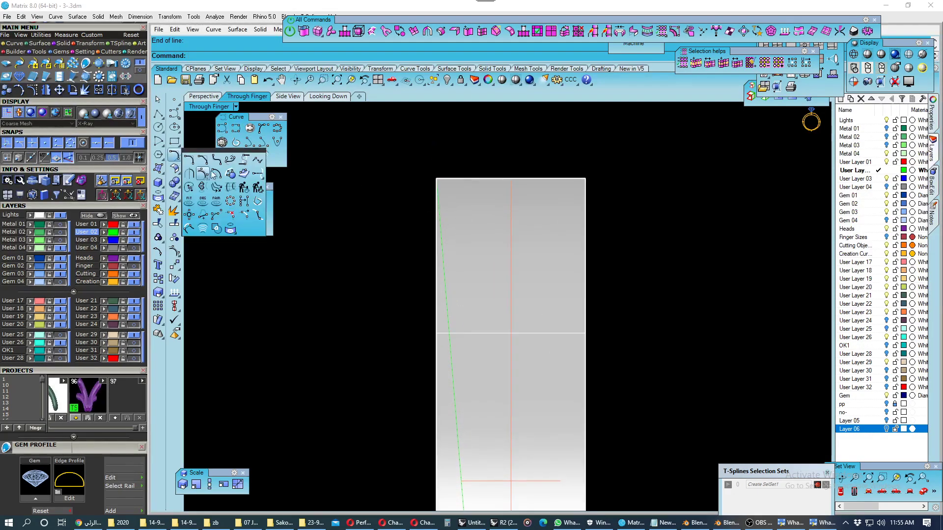
left_click(253, 178)
left_click(441, 206)
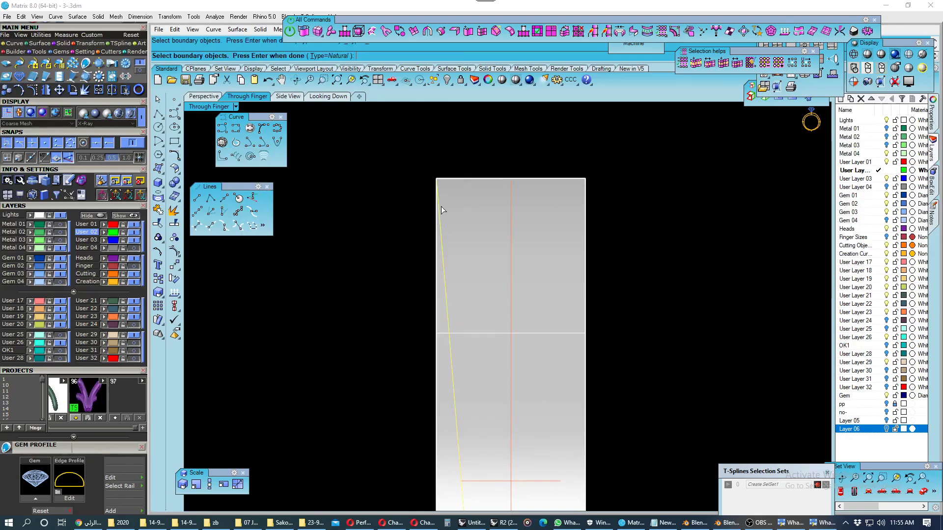
key("Return")
left_click(441, 206)
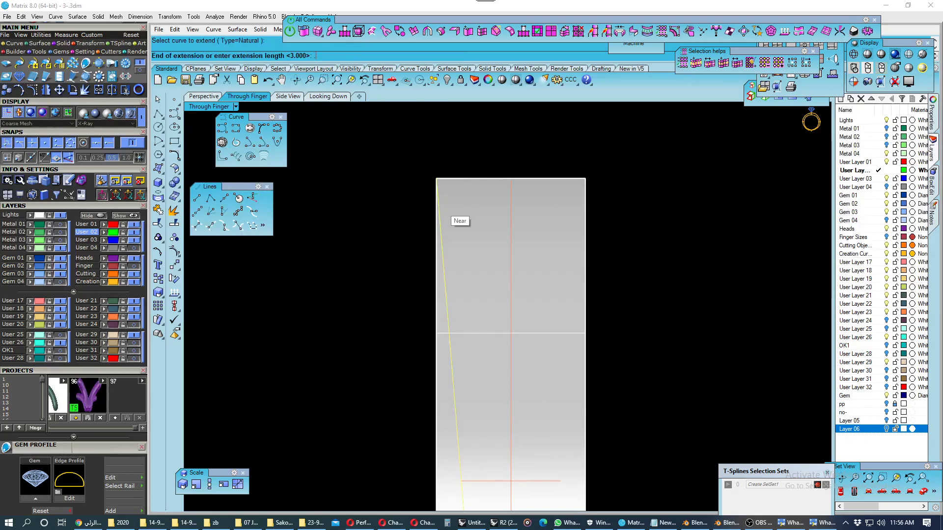
key("Return")
scroll(442, 208, "down", 3)
scroll(443, 210, "down", 1)
key("Return")
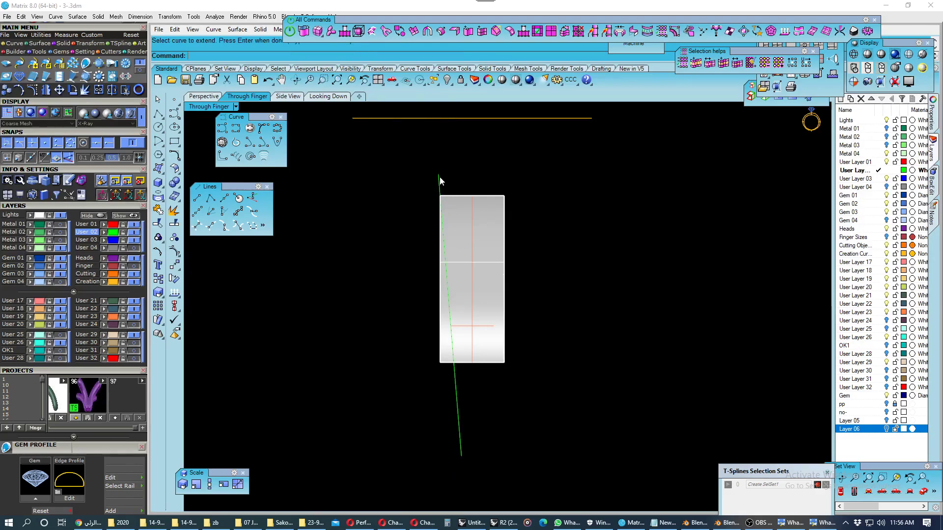
left_click(440, 180)
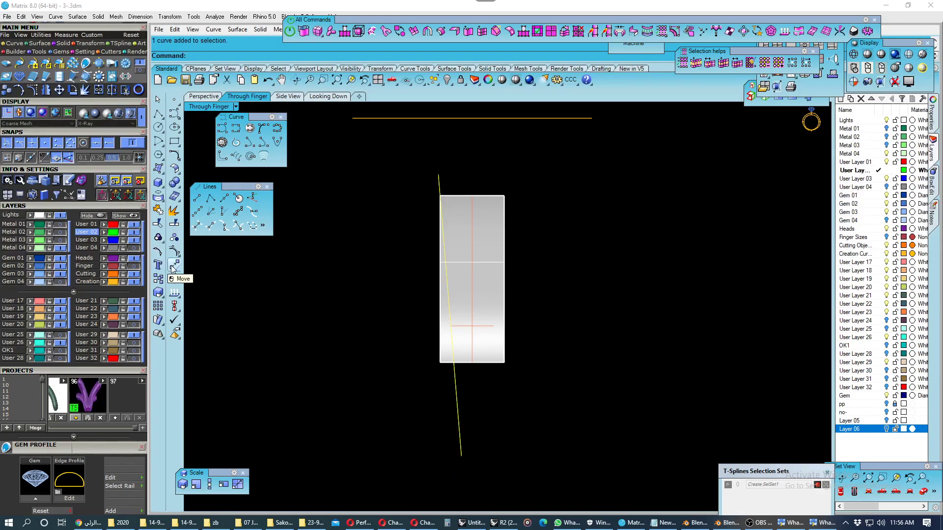
key("Escape")
scroll(429, 254, "up", 1)
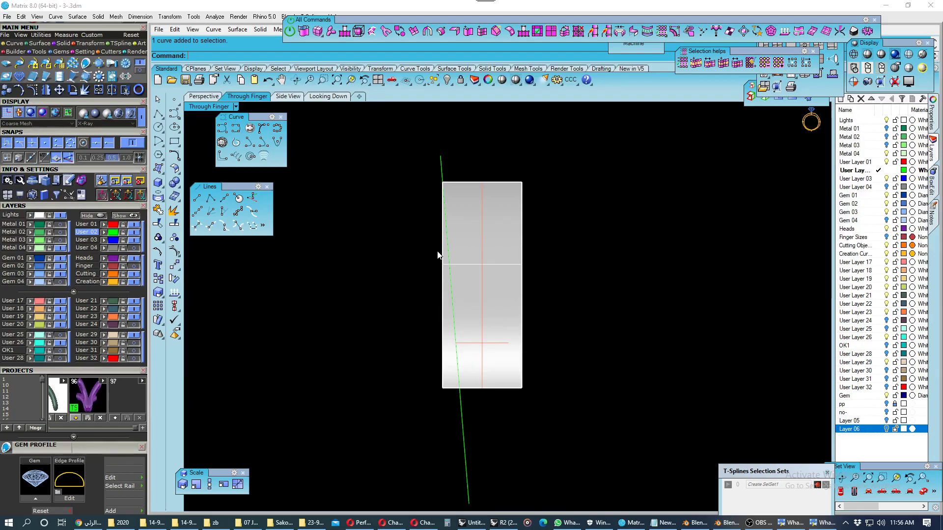
right_click_drag(453, 224, 440, 256)
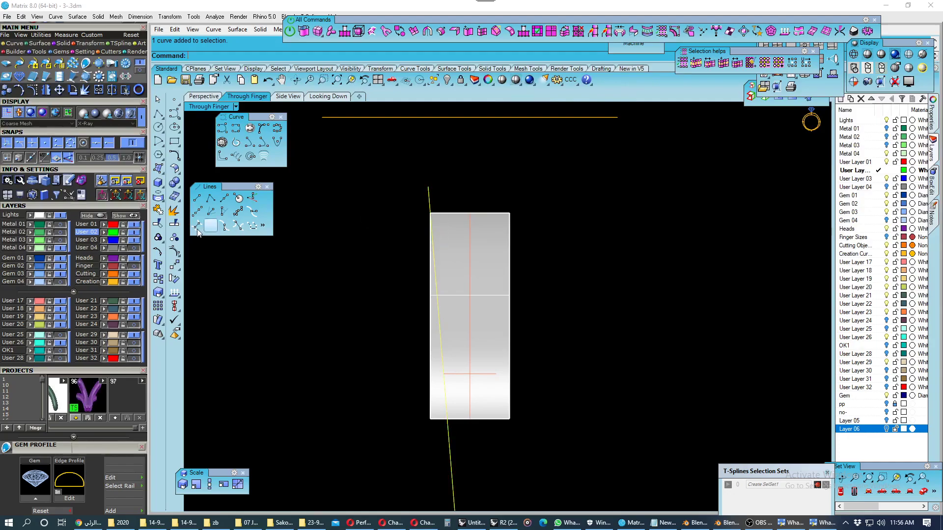
- Mirror the slanted line about the vertical centre and trim the surface outside one line
left_click(174, 265)
left_click(258, 270)
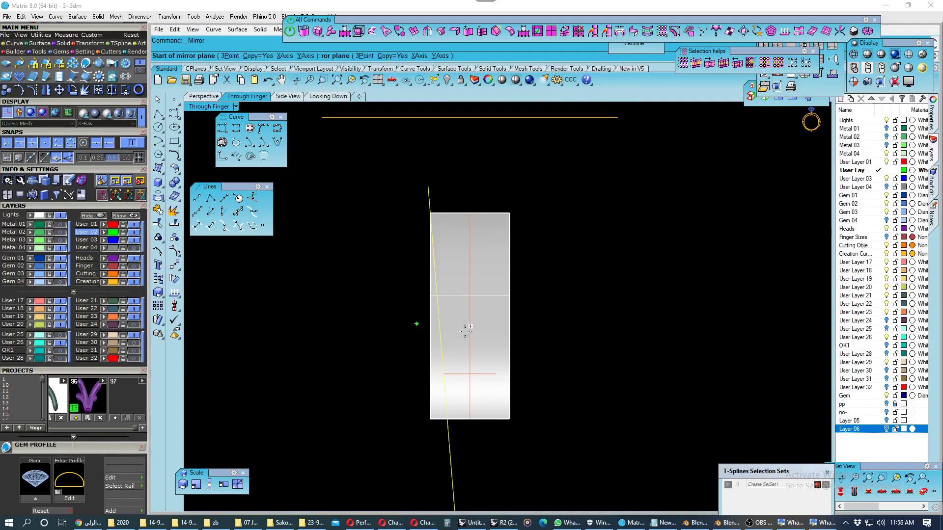
scroll(489, 326, "down", 3)
left_click(477, 314)
left_click(513, 166)
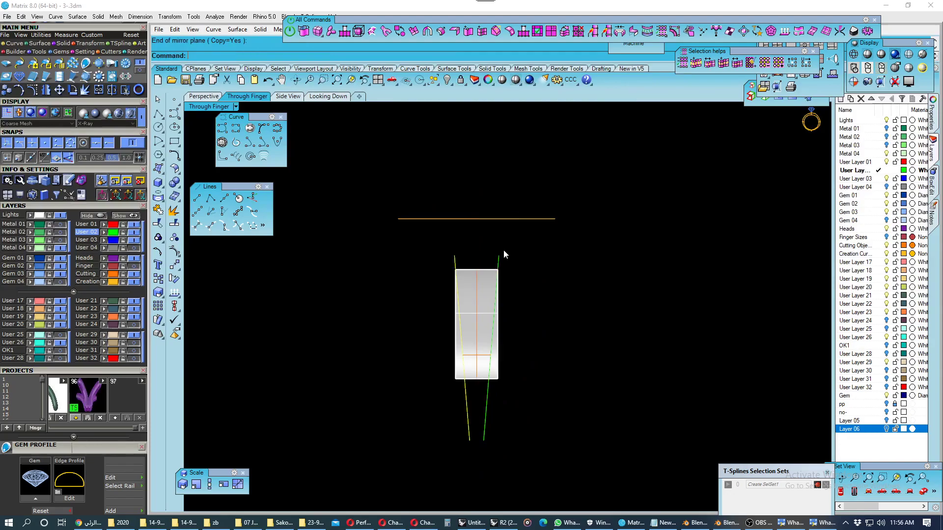
left_click(463, 348)
scroll(470, 350, "up", 3)
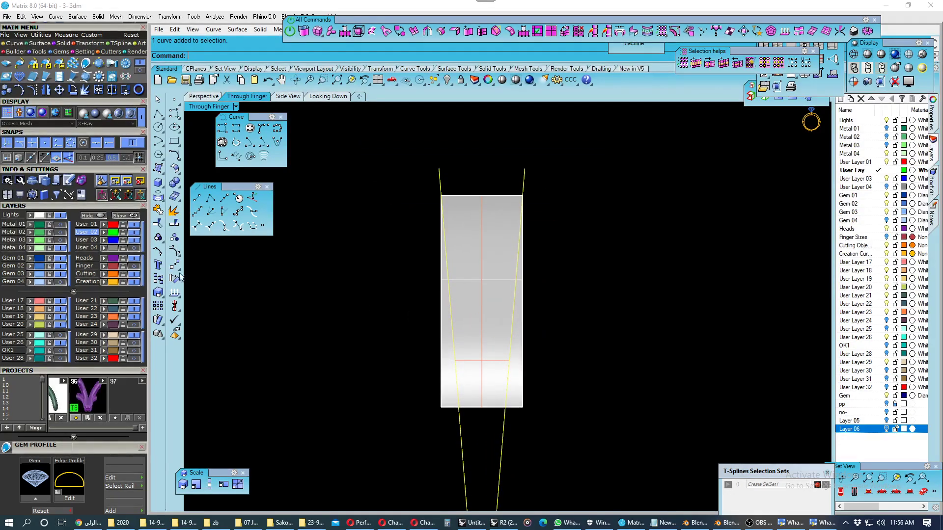
left_click(157, 223)
left_click(442, 404)
- Finish trimming the strip, then duplicate its left edge on layer User 03
left_click(513, 406)
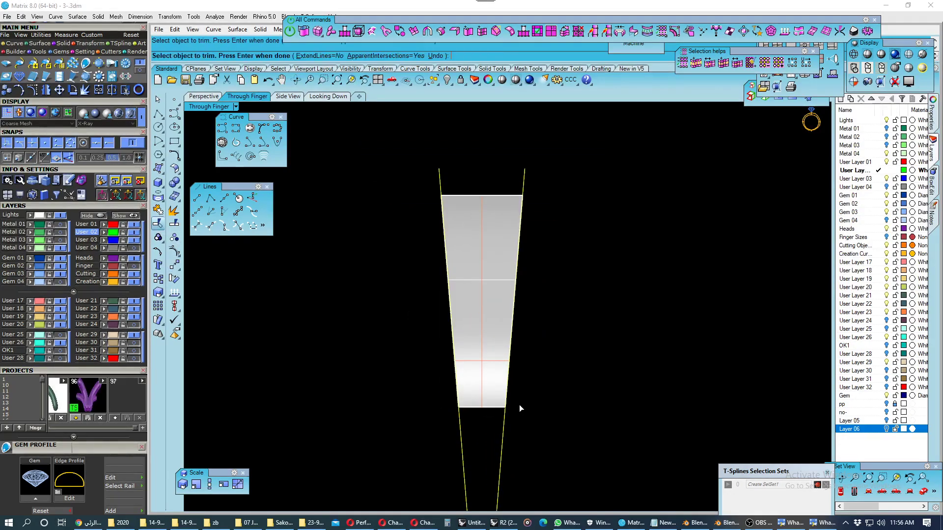
key("Return")
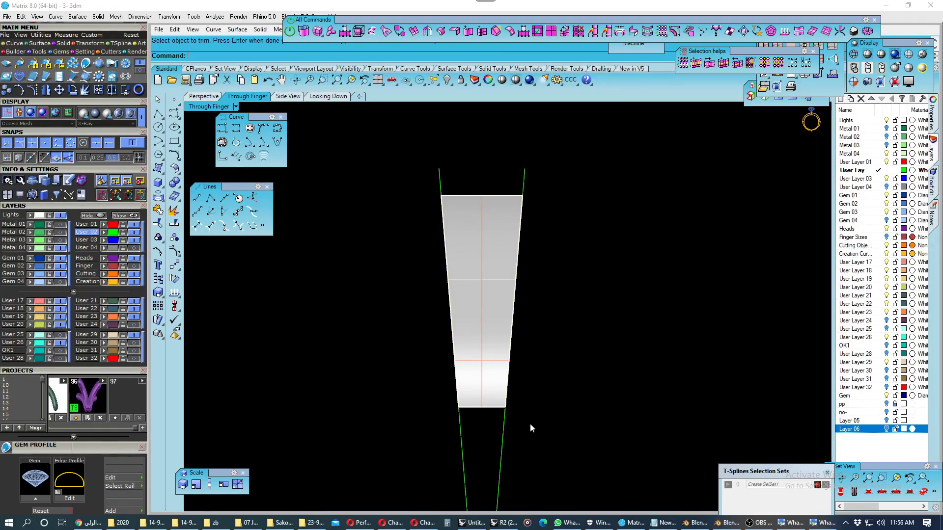
left_click(96, 241)
left_click(157, 226)
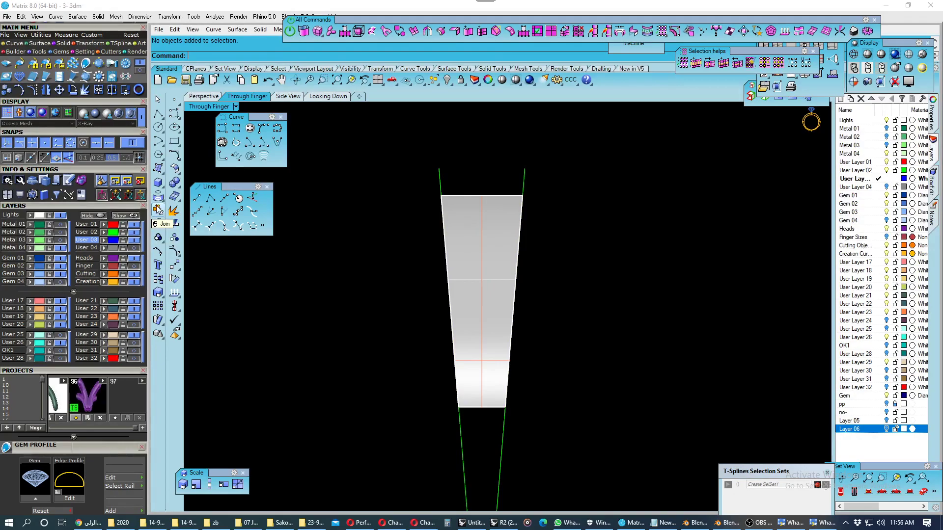
left_click(451, 268)
key("Return")
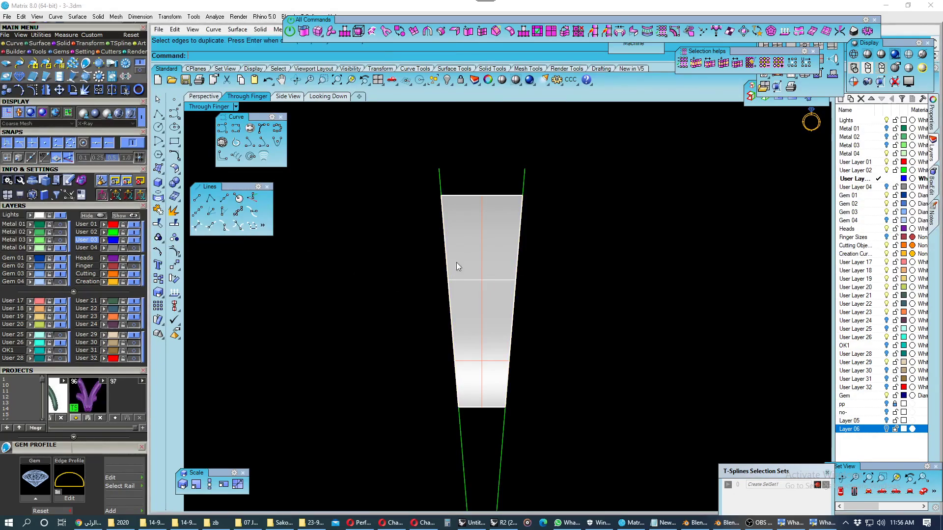
- Make Lights the current layer and window-select the surface and its three curves
left_click(19, 214)
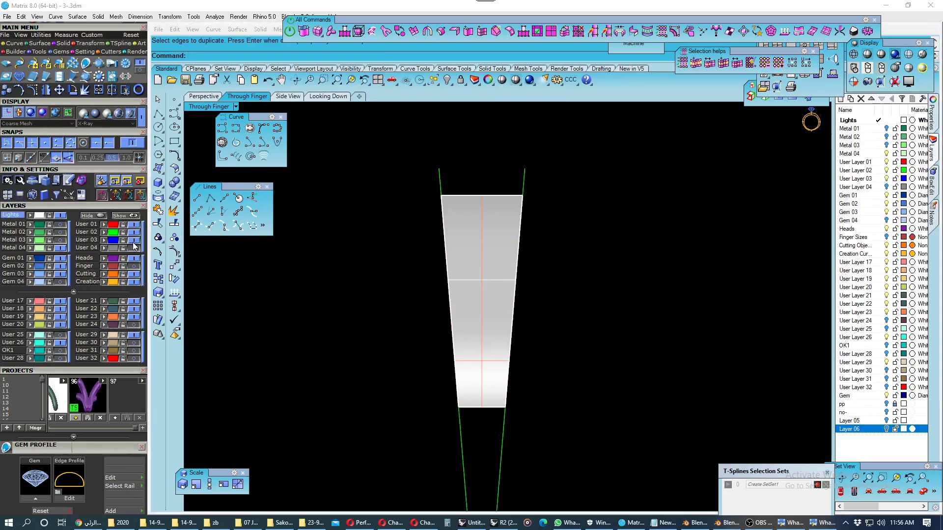
scroll(494, 313, "down", 2)
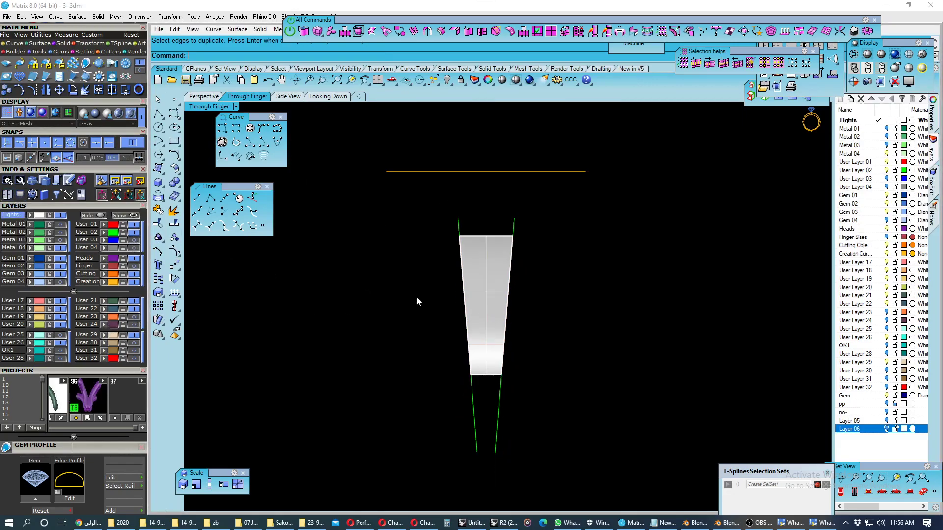
scroll(417, 297, "down", 1)
left_click_drag(396, 221, 593, 467)
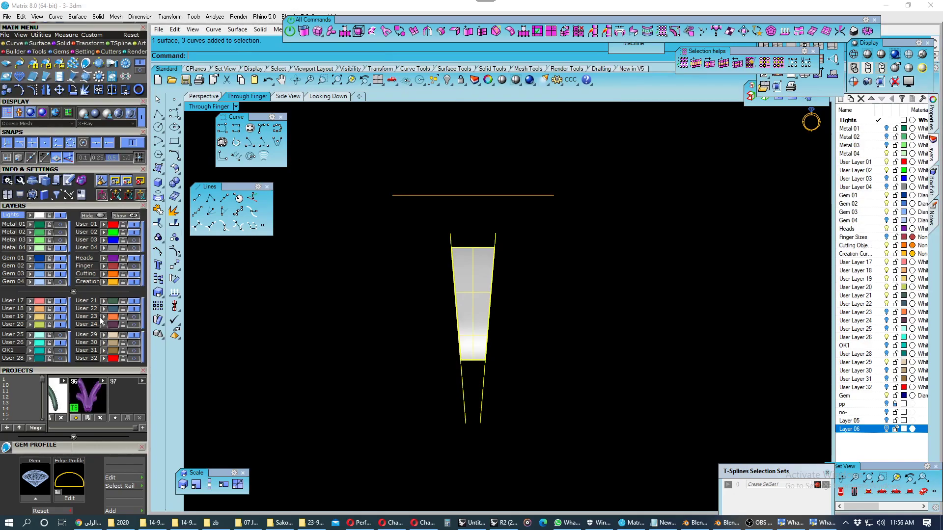
left_click(110, 309)
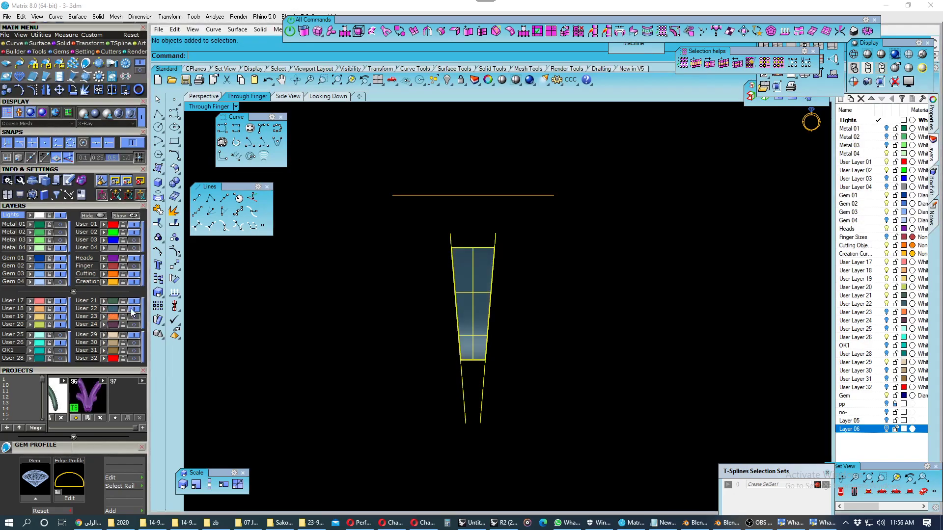
- Hide User 22, show the User 04 curves in Perspective, and rebuild the right curve with 6 points
left_click(134, 309)
left_click(133, 243)
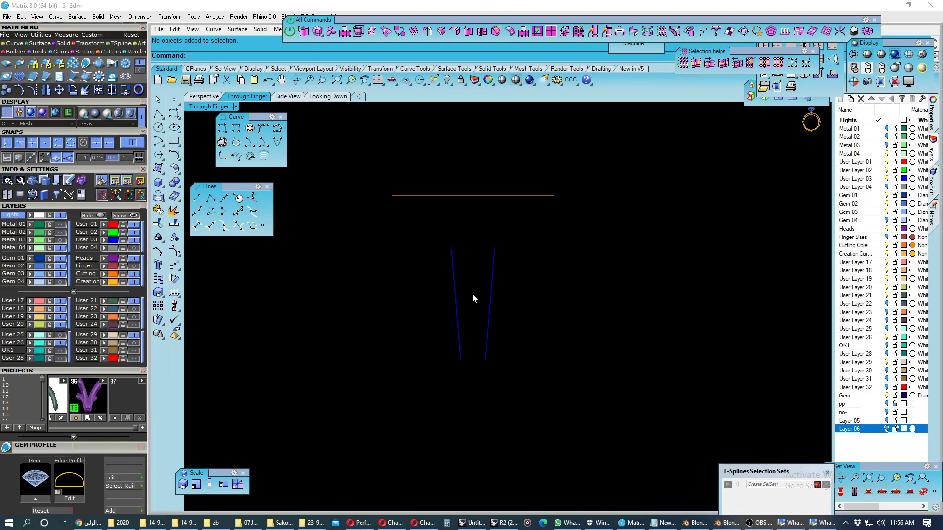
left_click(201, 98)
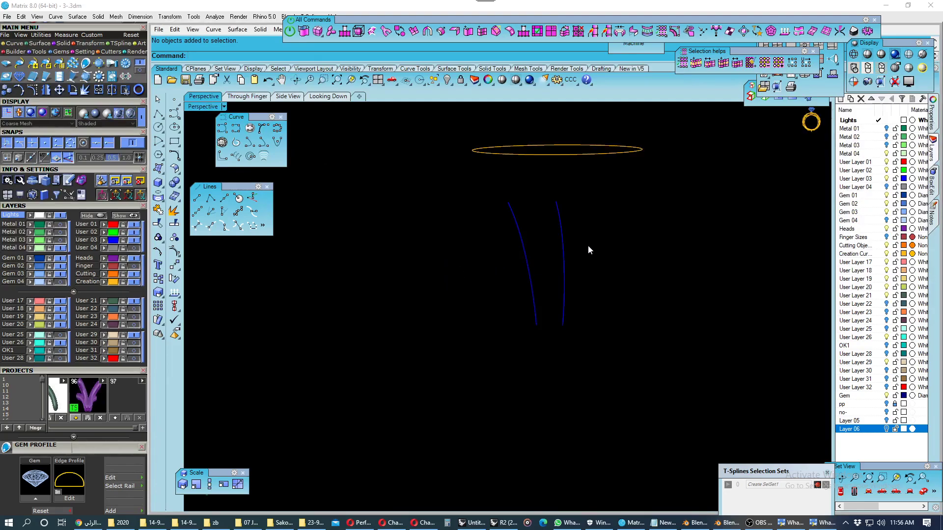
left_click(565, 251)
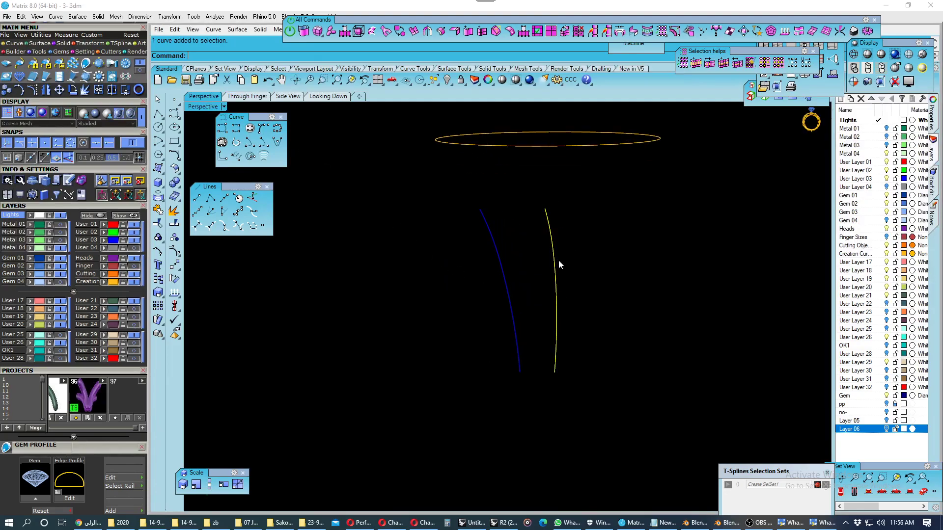
right_click(559, 261)
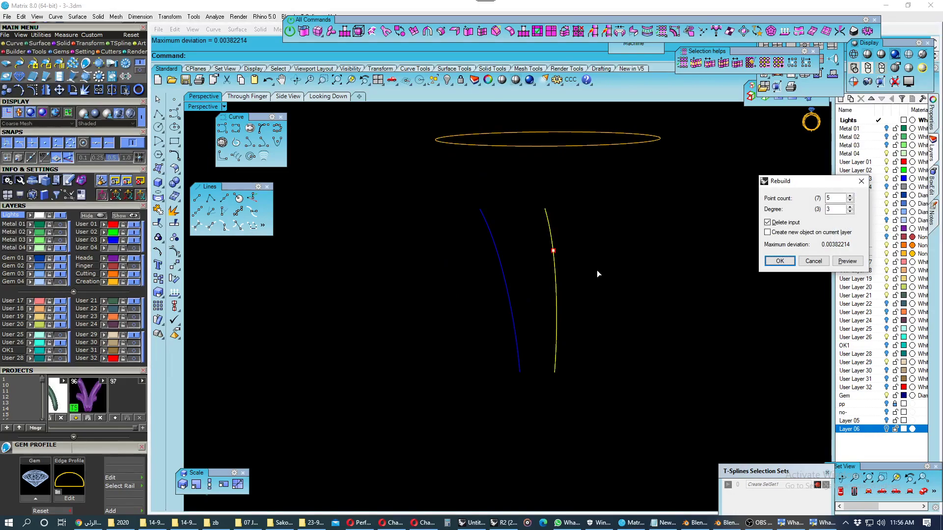
left_click(850, 203)
left_click(850, 196)
left_click(850, 196)
left_click(779, 261)
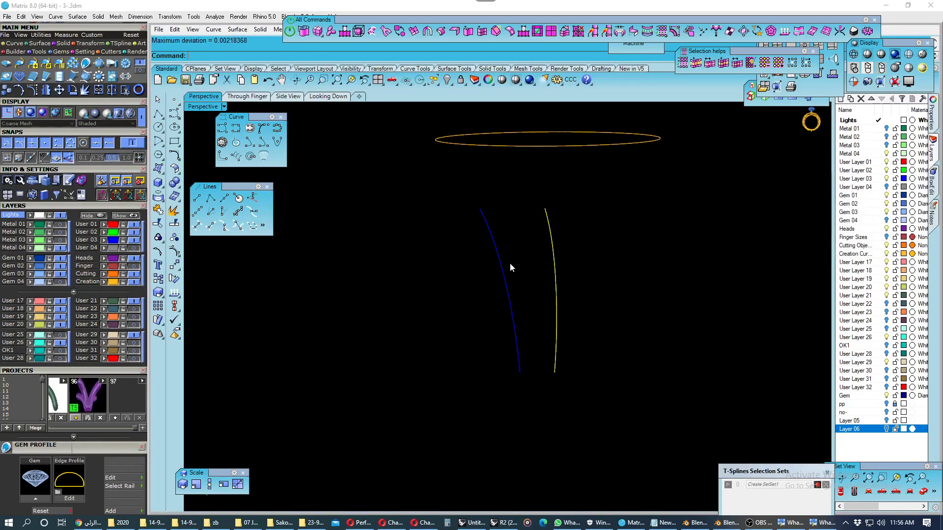
- Rebuild the left side curve with the same settings
left_click_drag(510, 263, 473, 278)
right_click(473, 278)
key("Return")
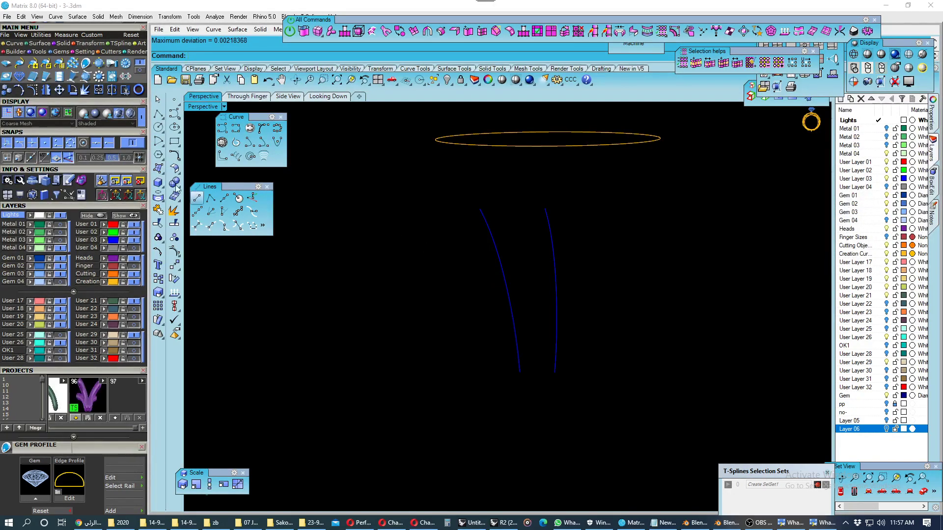
- Join the curves' tops with a line and Sweep 2 Rails it along both side curves
left_click(196, 198)
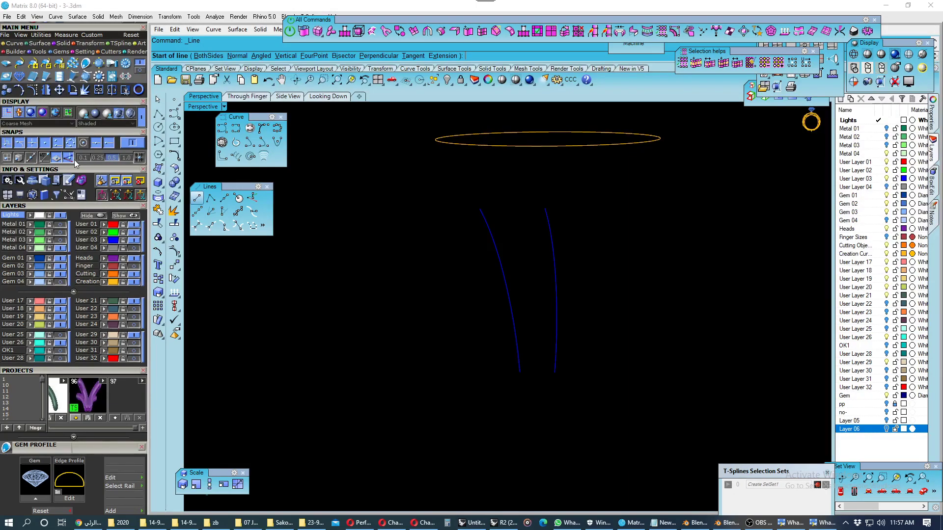
left_click(480, 208)
left_click(545, 208)
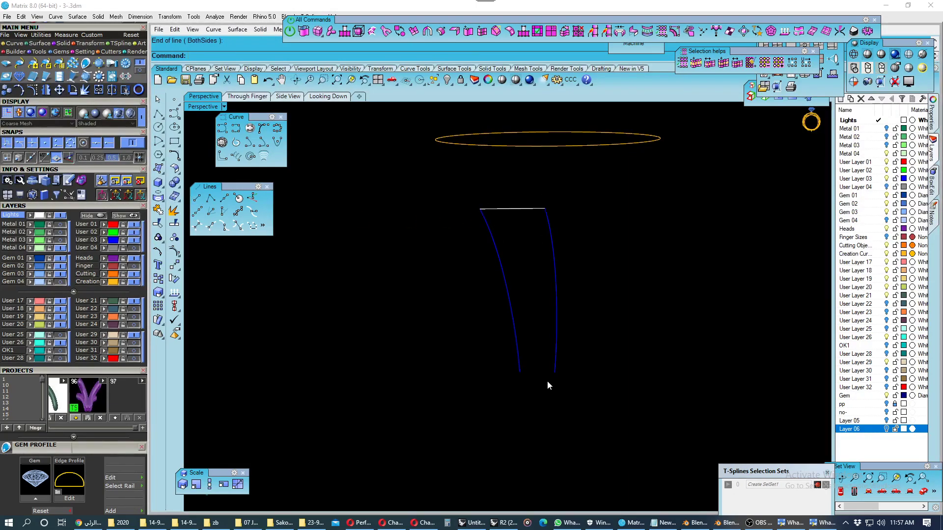
left_click_drag(609, 297, 440, 335)
left_click(156, 173)
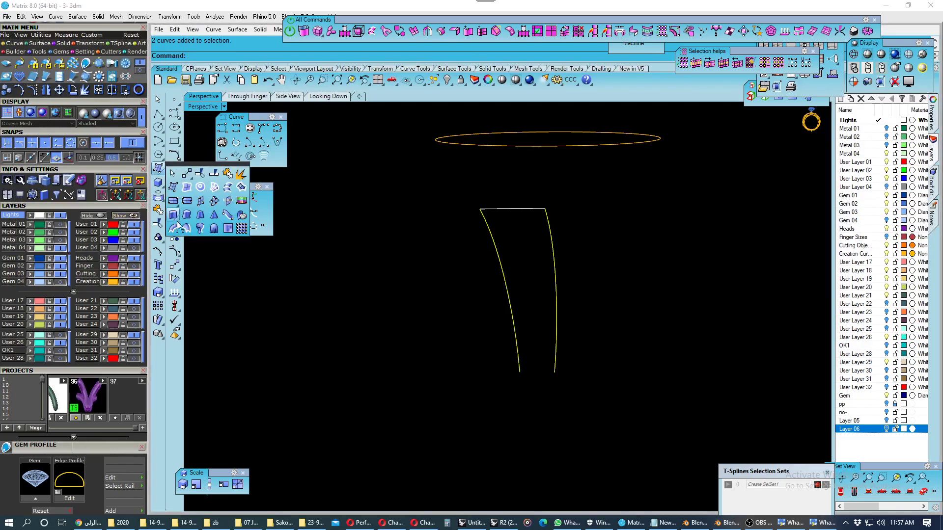
left_click(180, 223)
key("Return")
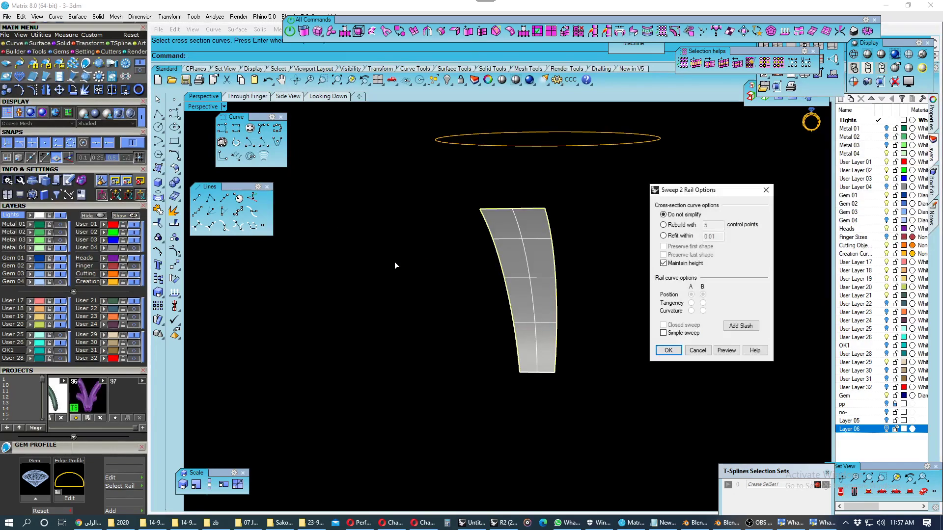
key("Return")
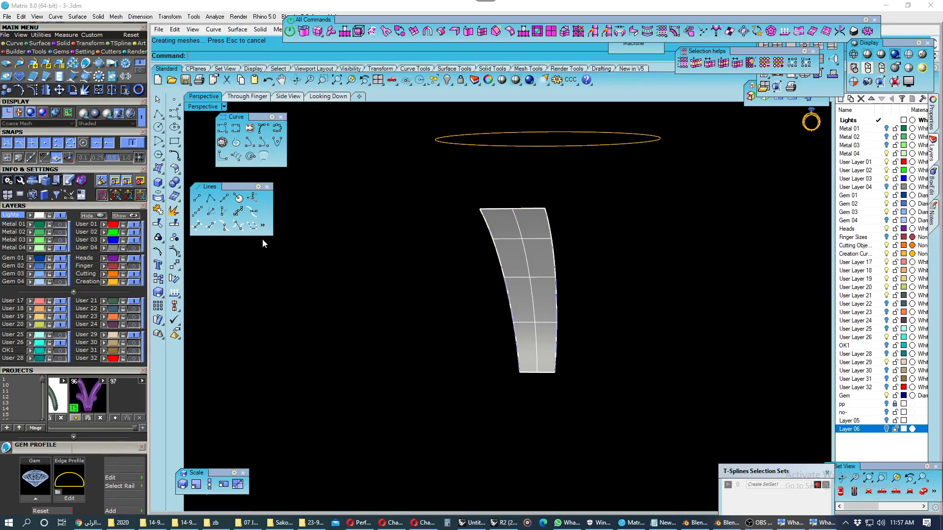
- Select the three construction curves through the quick command popup
scroll(473, 272, "down", 1)
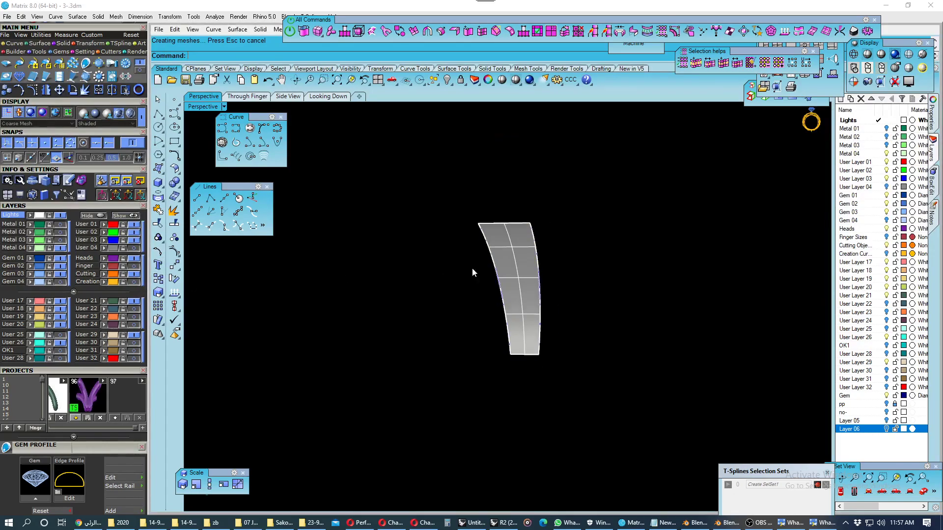
middle_click(424, 94)
left_click(488, 169)
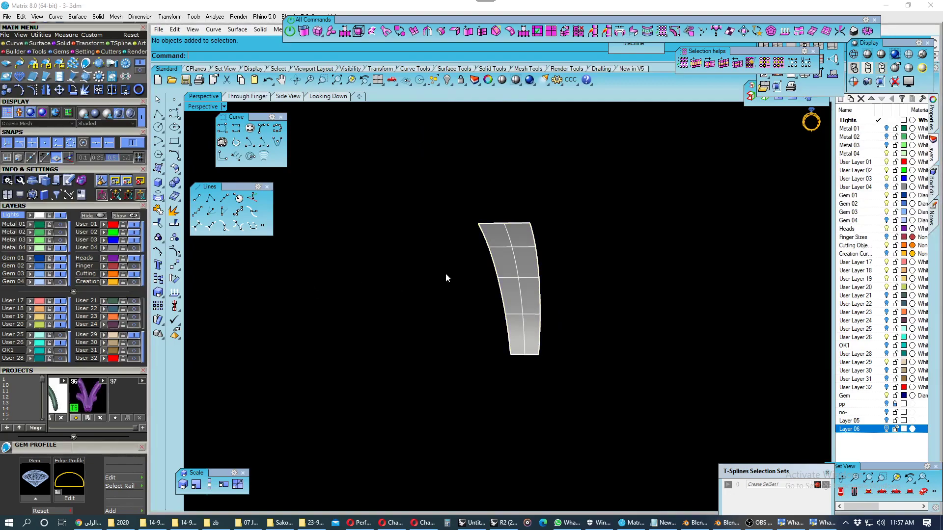
- Save the swept surface to the project library and show the Metal 01, 02 and 03 layers
left_click(500, 266)
left_click(115, 418)
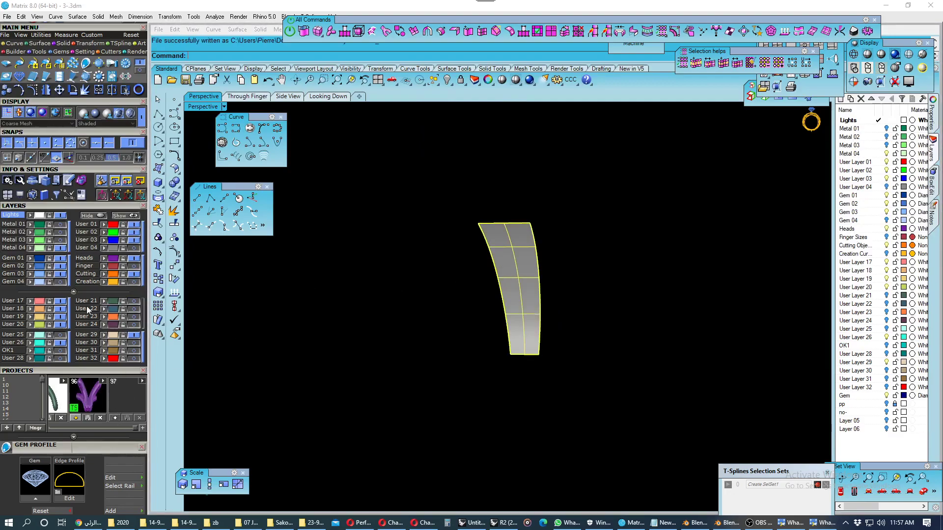
left_click(49, 240)
left_click(49, 224)
right_click_drag(445, 268, 426, 122)
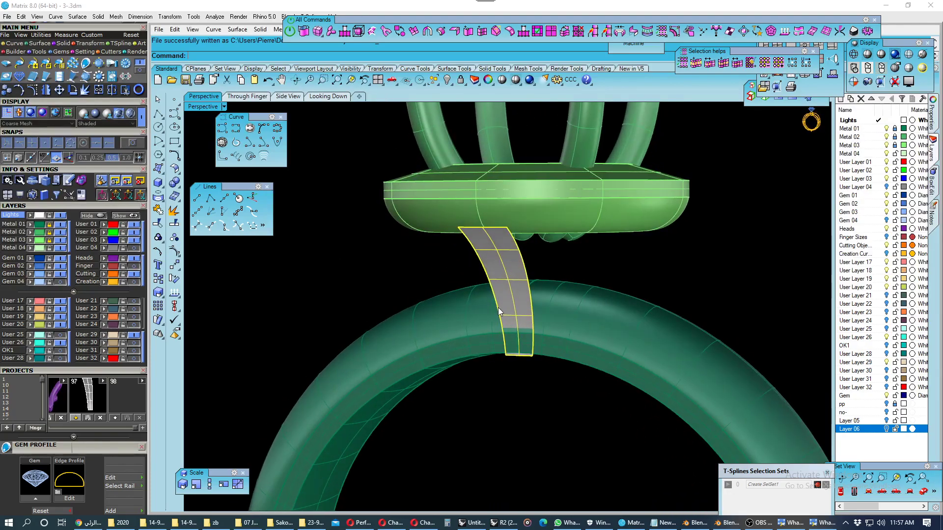
- Rebuild the bridge patch (U 7, V 4, degree 3), convert it to T-splines, then undo
key("ctrl+r")
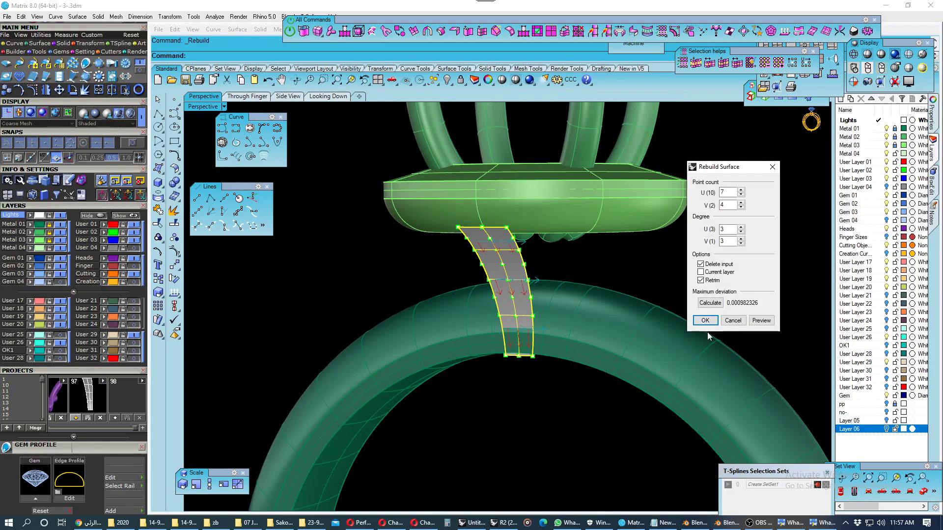
left_click(705, 320)
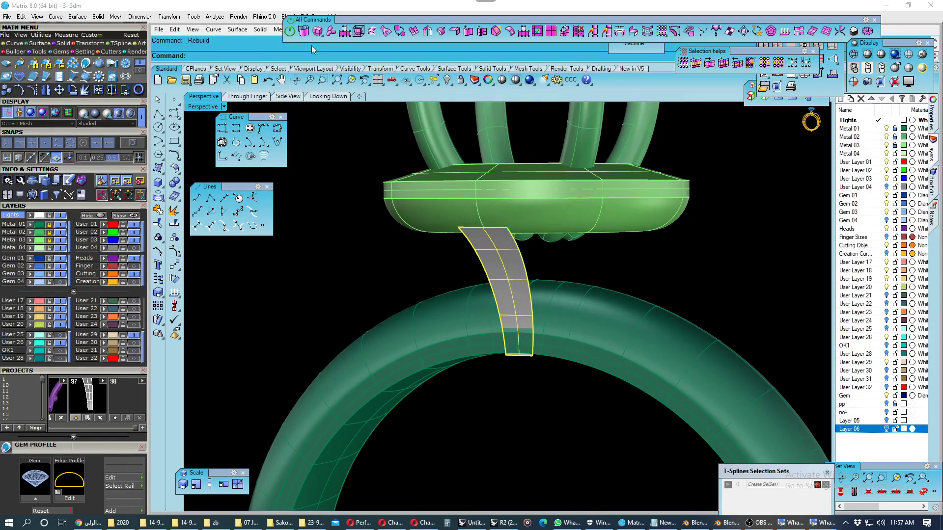
left_click(304, 31)
mouse_move(408, 286)
right_mouse_down()
mouse_move(456, 274)
mouse_move(343, 289)
mouse_move(404, 277)
mouse_move(360, 284)
mouse_move(390, 284)
right_mouse_up()
key("ctrl+z")
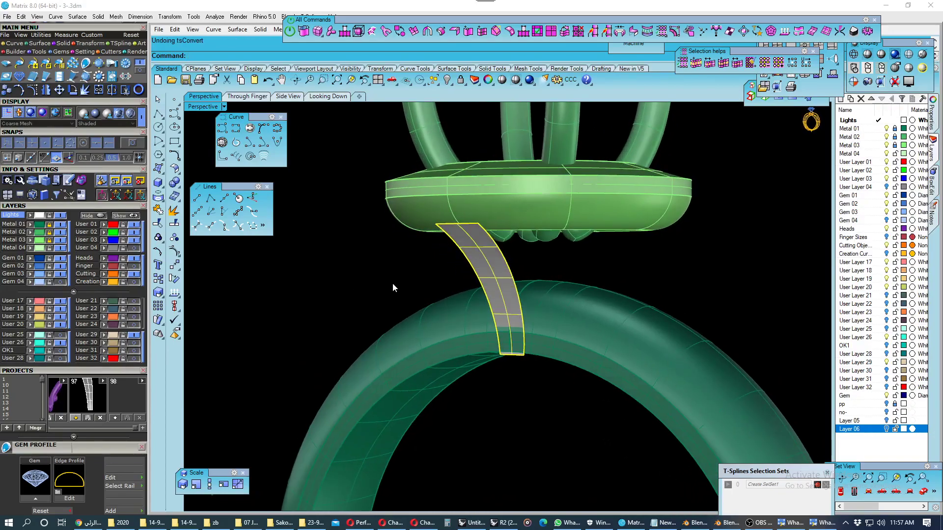
- Rebuild the patch again and convert it to a T-spline strip
key("ctrl+r")
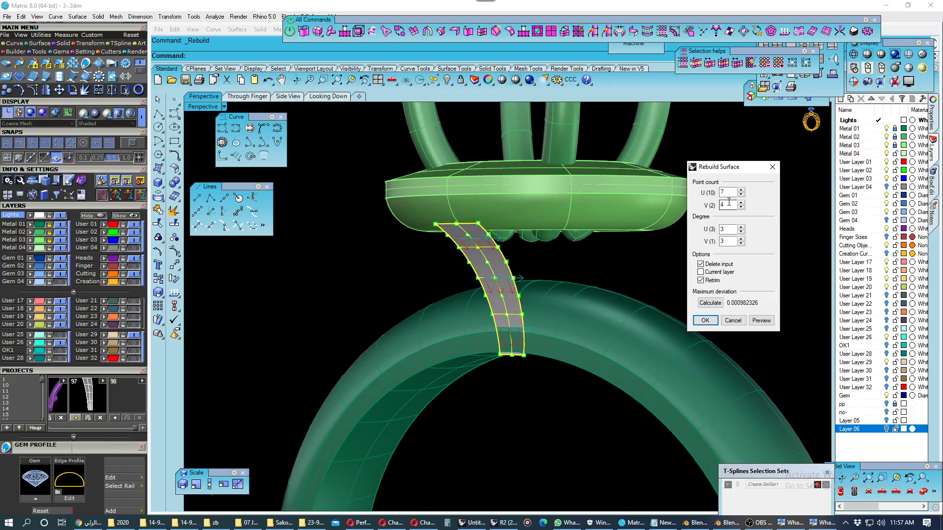
left_click(704, 320)
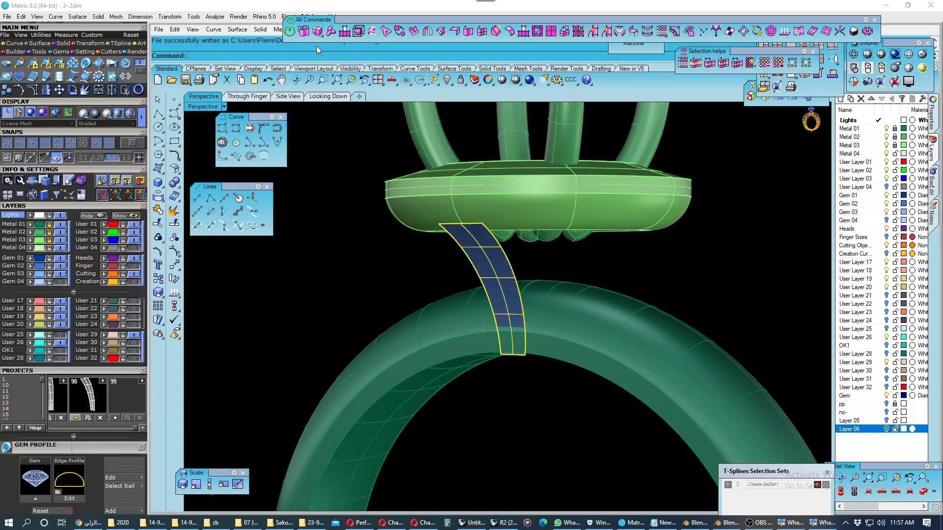
left_click(318, 30)
right_click_drag(409, 267, 441, 279)
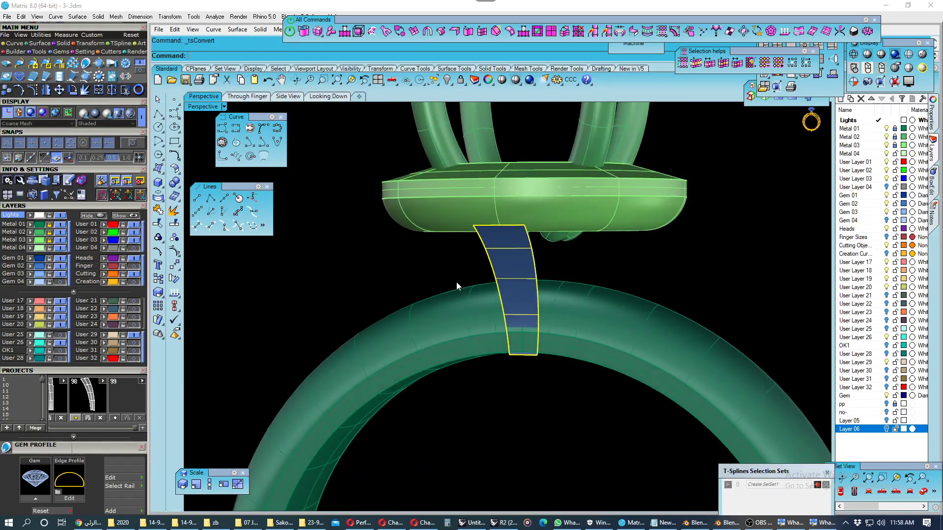
- In T-spline edit mode, select all the strip's vertices and remove their creases
key("Tab")
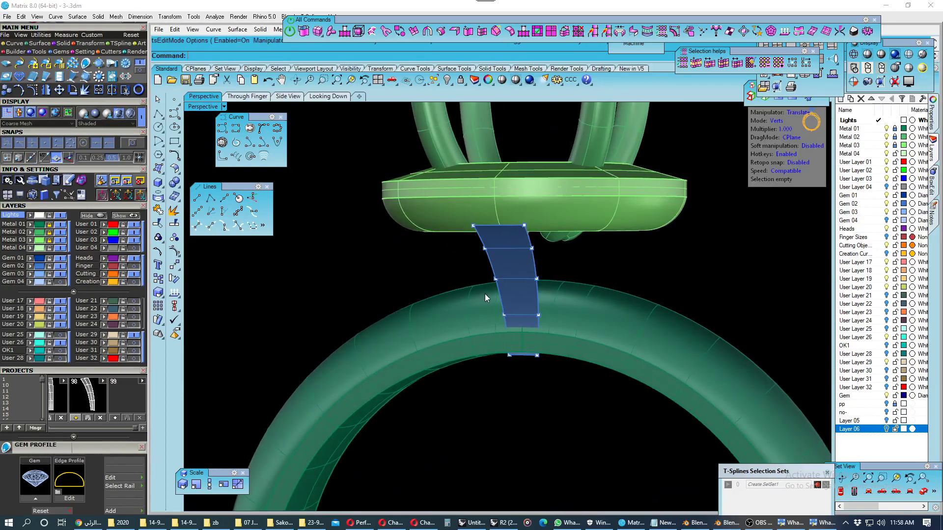
double_click(497, 254)
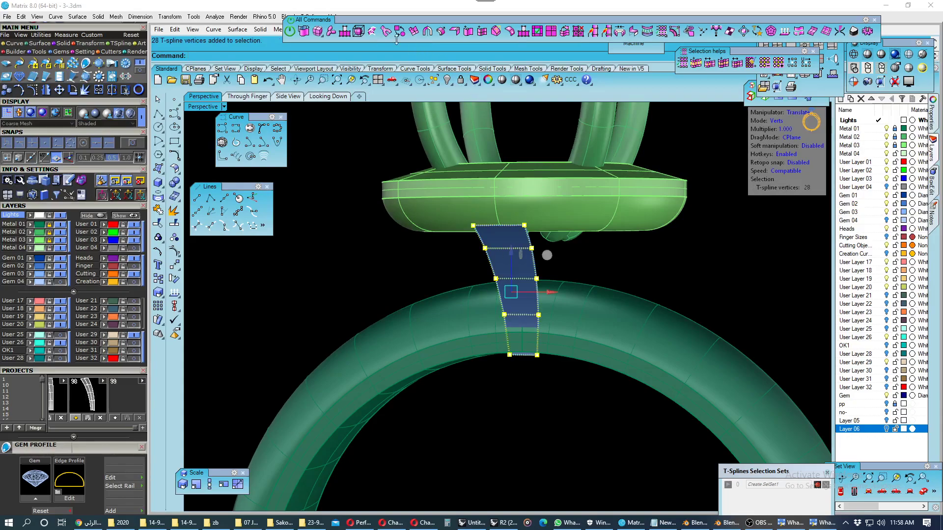
left_click(446, 36)
mouse_move(474, 331)
right_mouse_down()
mouse_move(629, 330)
mouse_move(388, 327)
right_mouse_up()
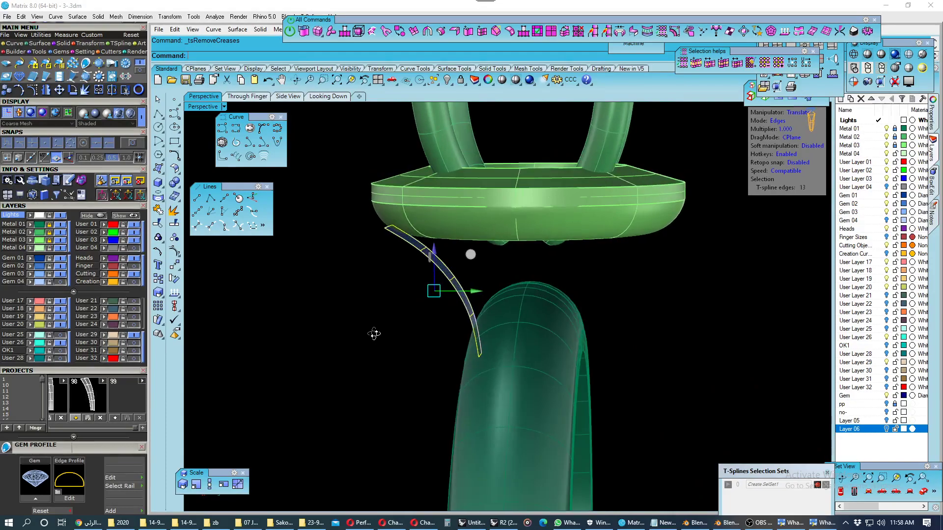
- Check the bridge in Side view, save a project snapshot, and begin tsThicken
left_click(287, 96)
scroll(515, 278, "up", 1)
mouse_move(355, 202)
right_mouse_down()
mouse_move(514, 278)
mouse_move(520, 293)
right_mouse_up()
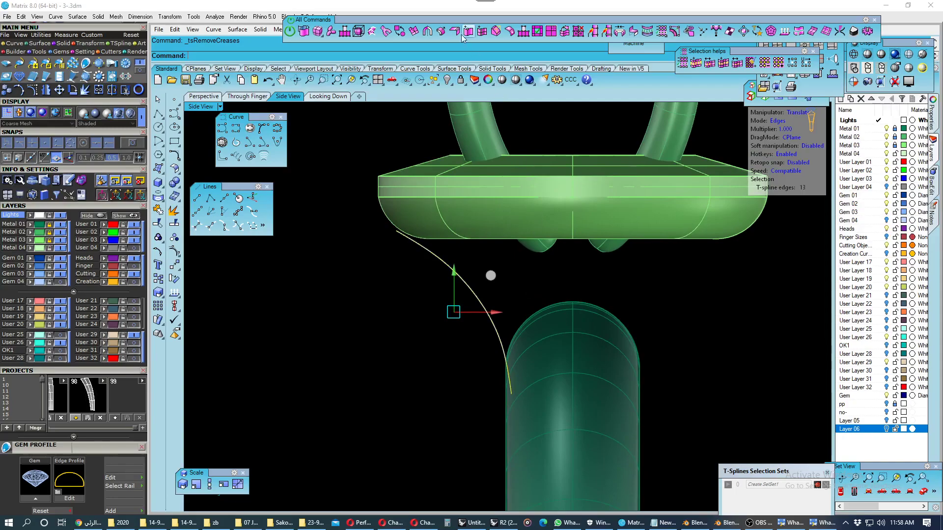
left_click(199, 97)
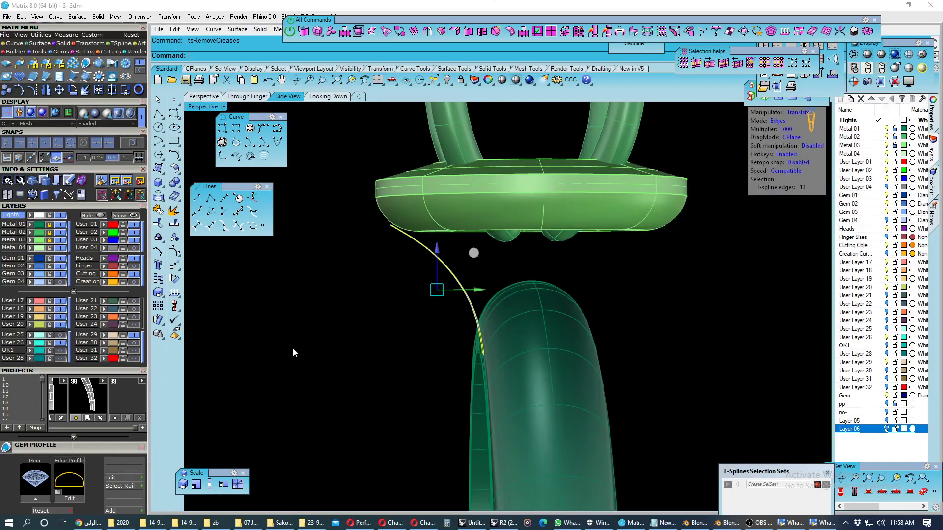
left_click(116, 418)
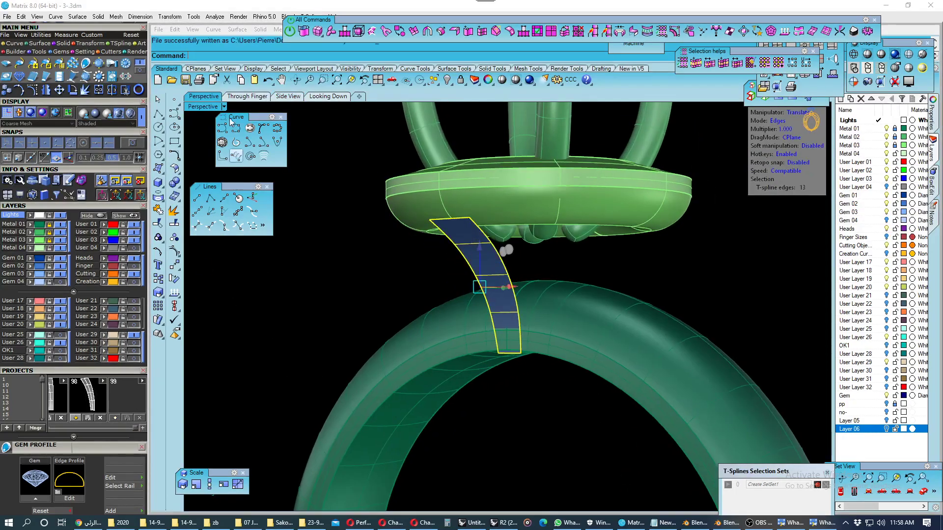
left_click(288, 96)
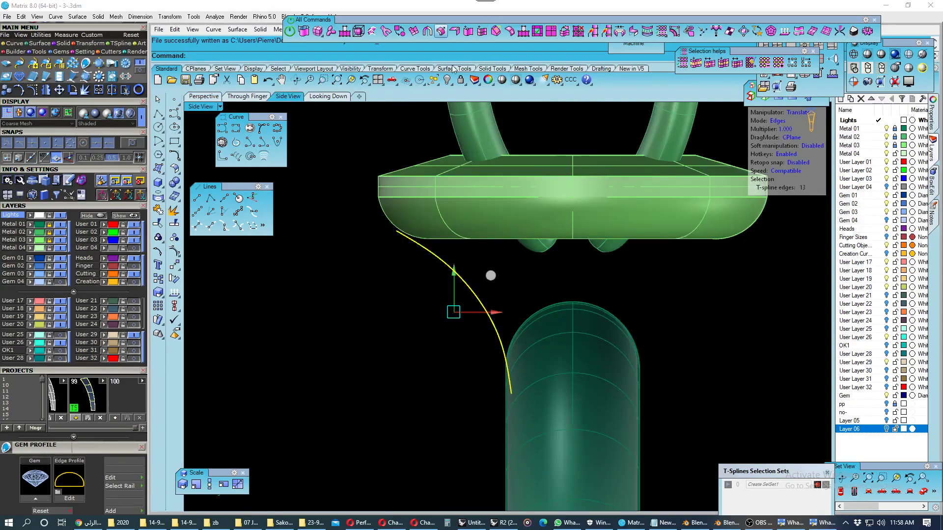
left_click(440, 30)
- Thicken the bridge strip to 1 with CreaseEdges set back to No
scroll(496, 383, "down", 3)
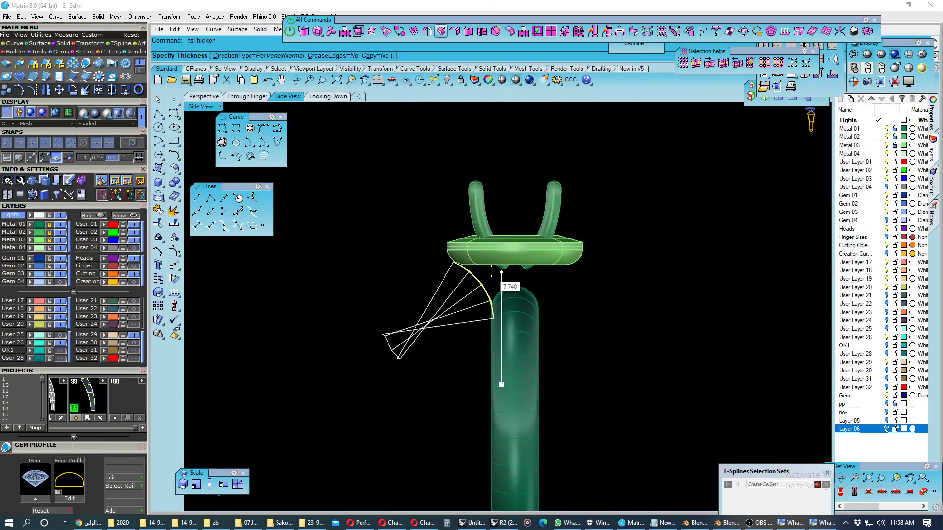
scroll(486, 319, "down", 3)
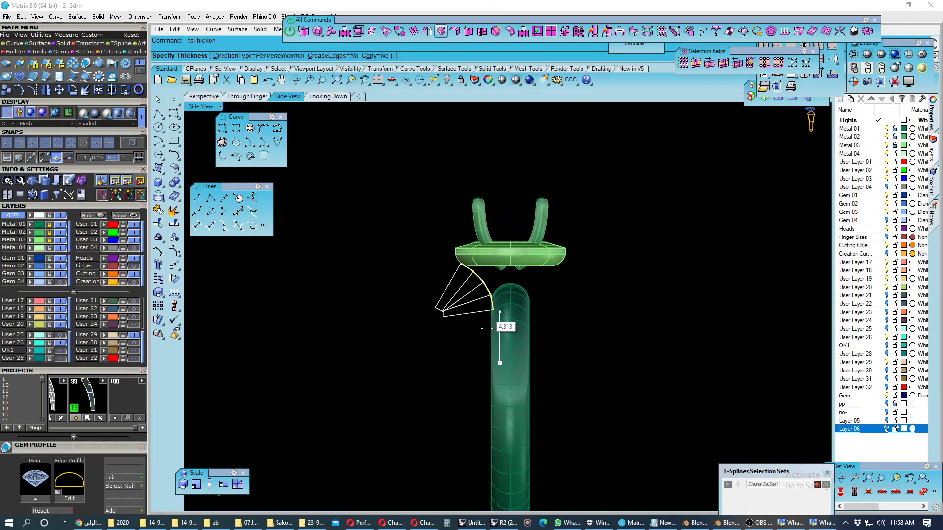
left_click(326, 55)
scroll(473, 372, "up", 2)
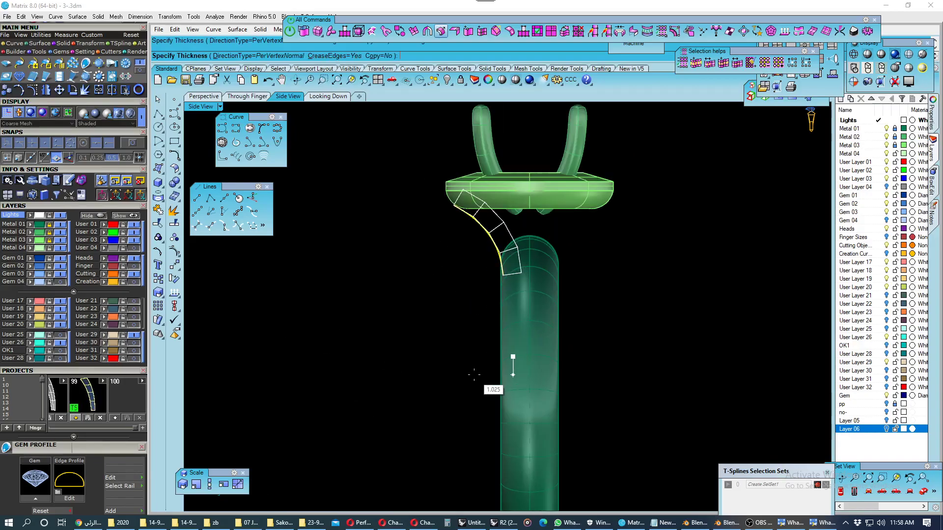
scroll(474, 374, "up", 1)
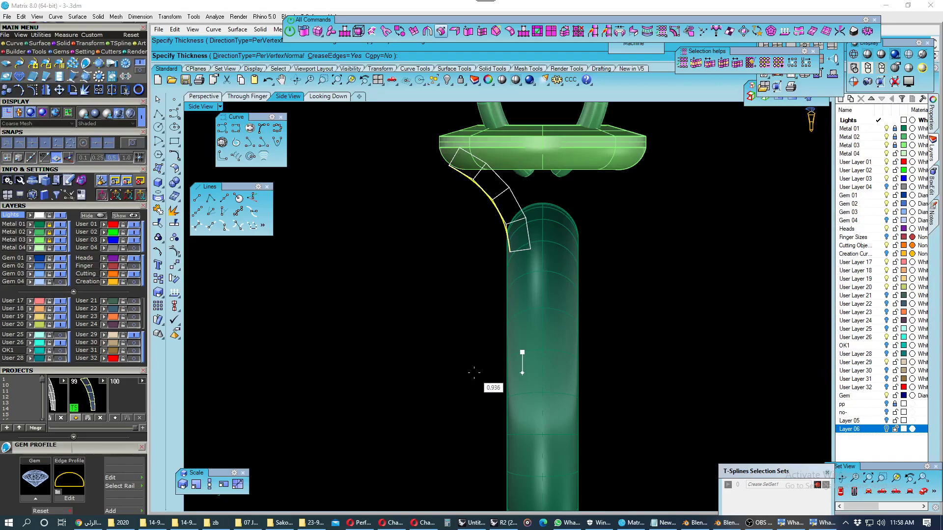
left_click(334, 56)
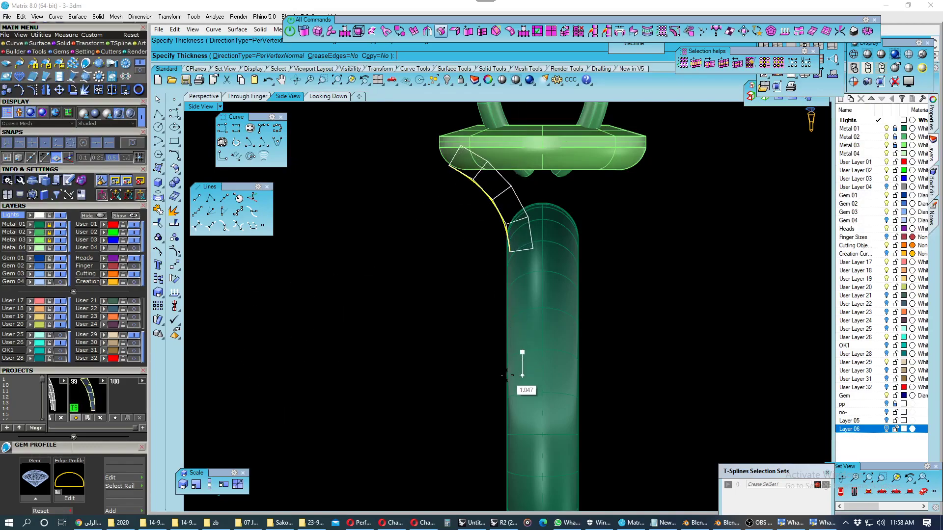
type("1.3")
key("Return")
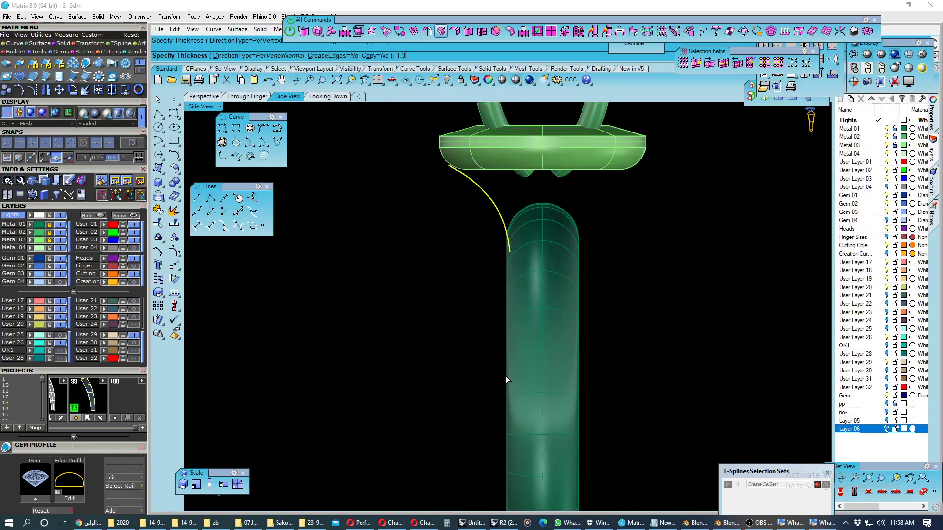
- Select the blue bridge tube in Perspective and save it as a project snapshot
left_click(203, 96)
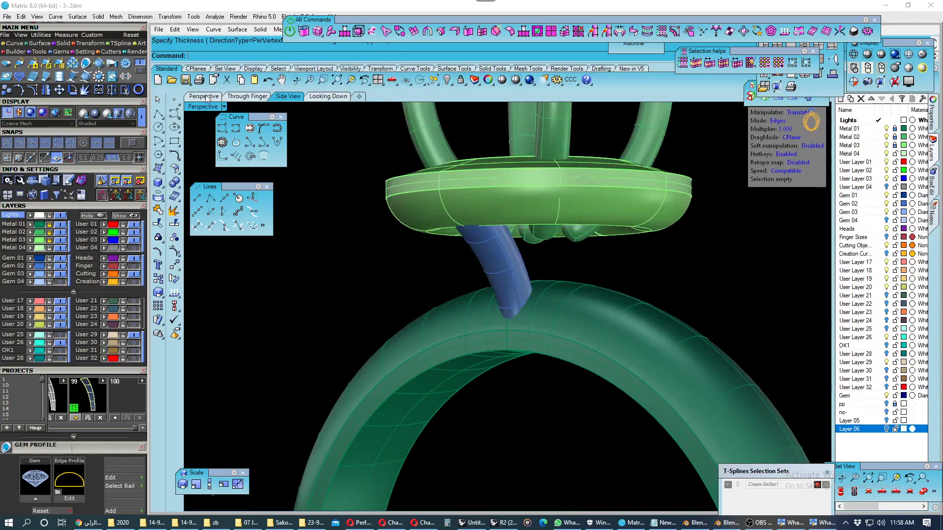
right_click_drag(442, 294, 572, 256)
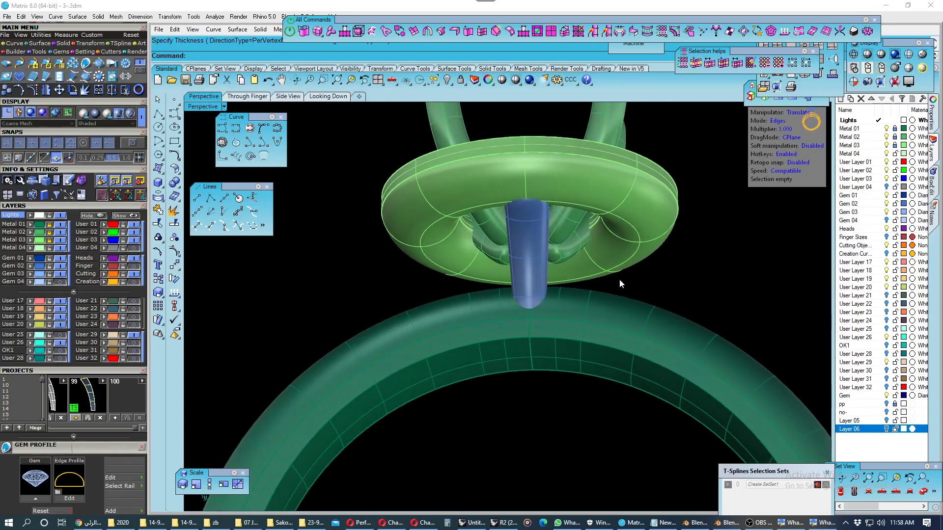
key("ctrl+a")
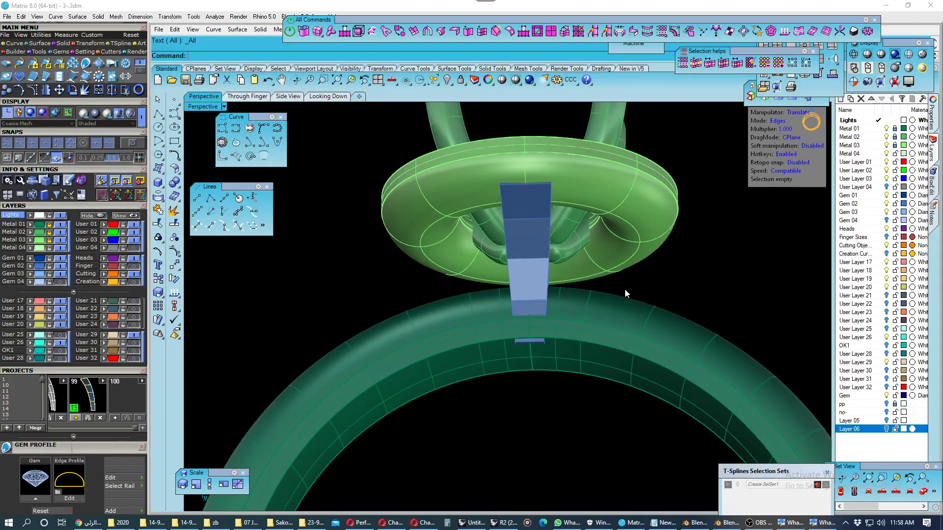
mouse_move(624, 287)
right_mouse_down()
mouse_move(539, 318)
mouse_move(583, 301)
mouse_move(622, 305)
mouse_move(524, 255)
mouse_move(488, 312)
mouse_move(496, 302)
mouse_move(613, 320)
right_mouse_up()
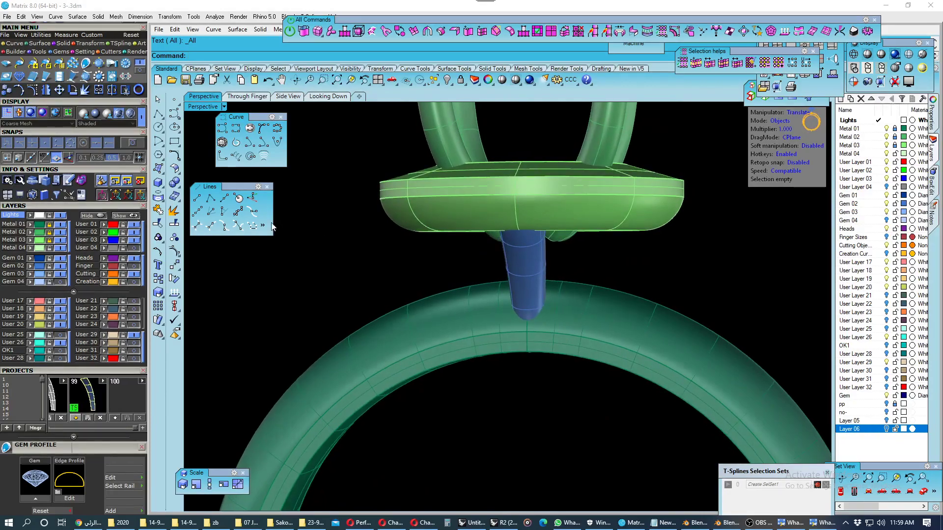
left_click(522, 275)
right_click_drag(522, 275, 496, 300)
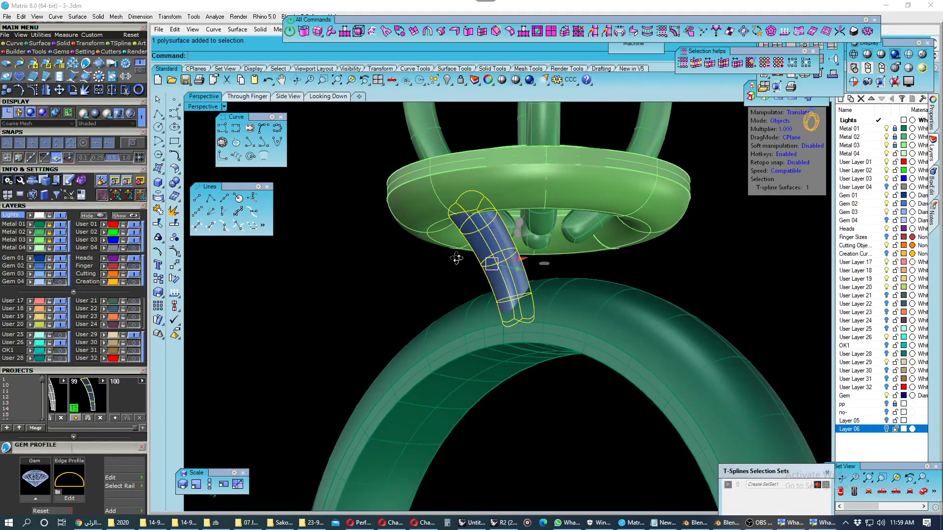
left_click(113, 418)
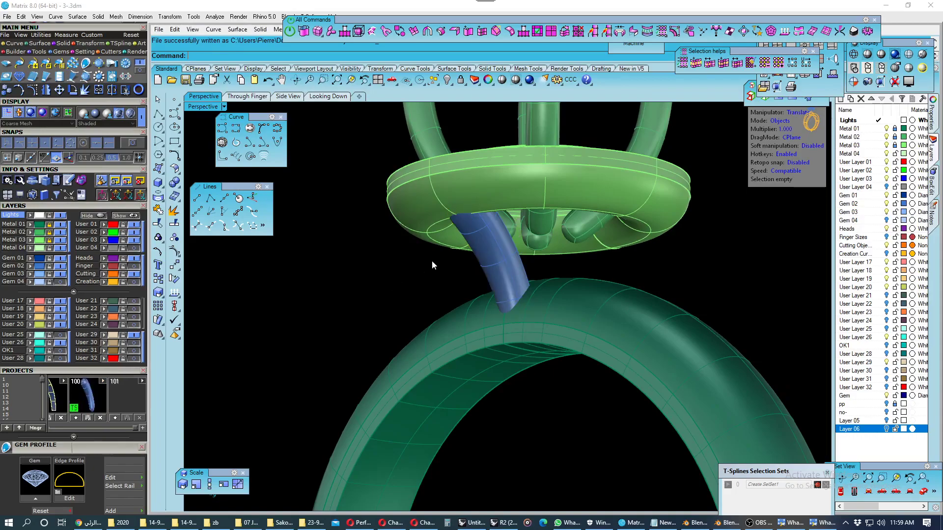
- Zoom toward the blue bridge tube and reselect it
mouse_move(431, 260)
right_mouse_down()
mouse_move(358, 276)
mouse_move(455, 269)
right_mouse_up()
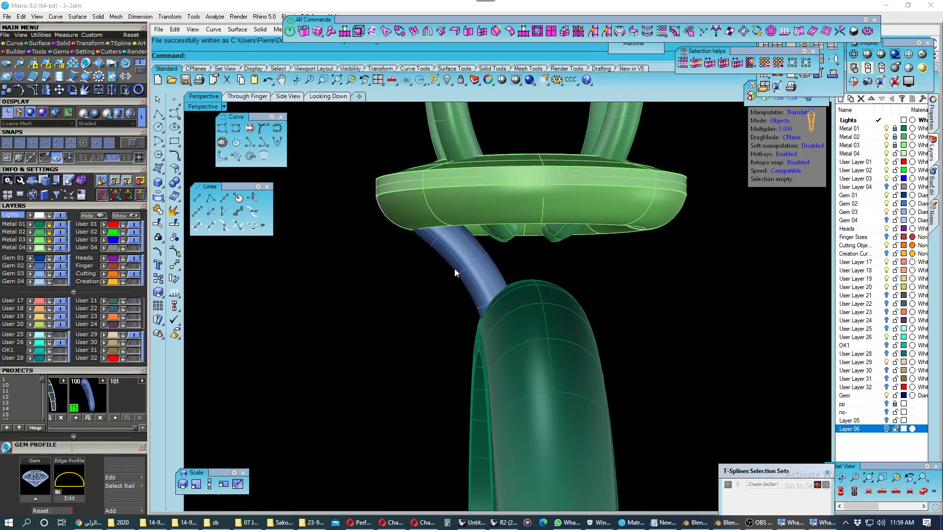
left_click(455, 269)
scroll(513, 285, "up", 3)
right_click_drag(513, 284, 521, 280)
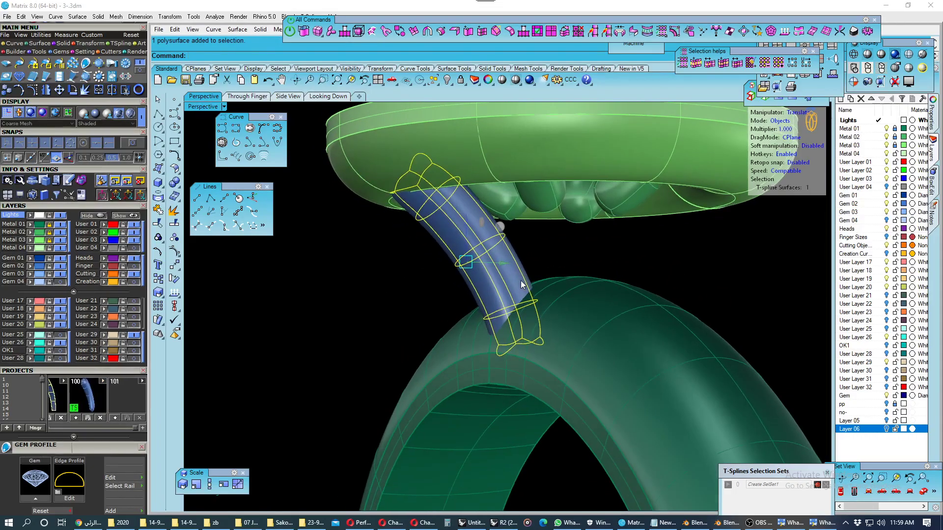
- Widen the bridge tube's cross-section, then select its top end face in box mode
left_click_drag(502, 263, 466, 266)
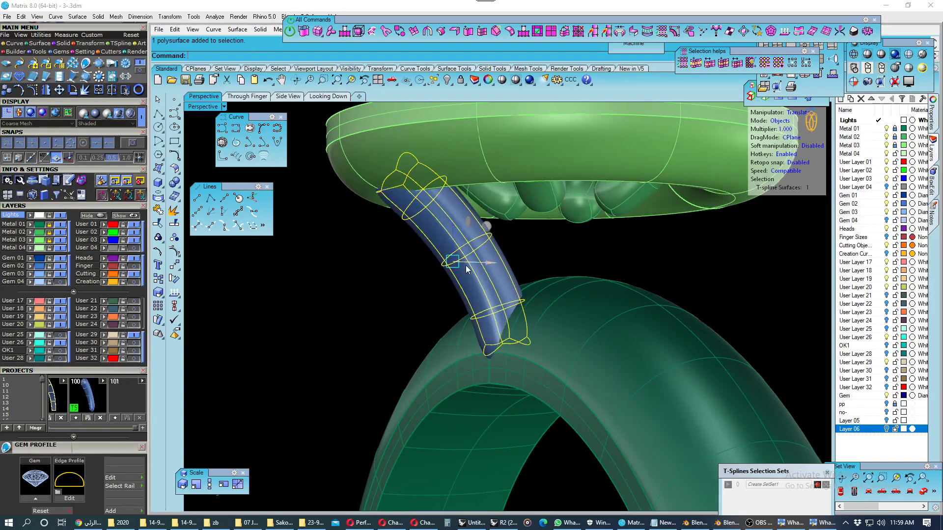
left_click(375, 278)
right_click_drag(374, 278, 386, 281)
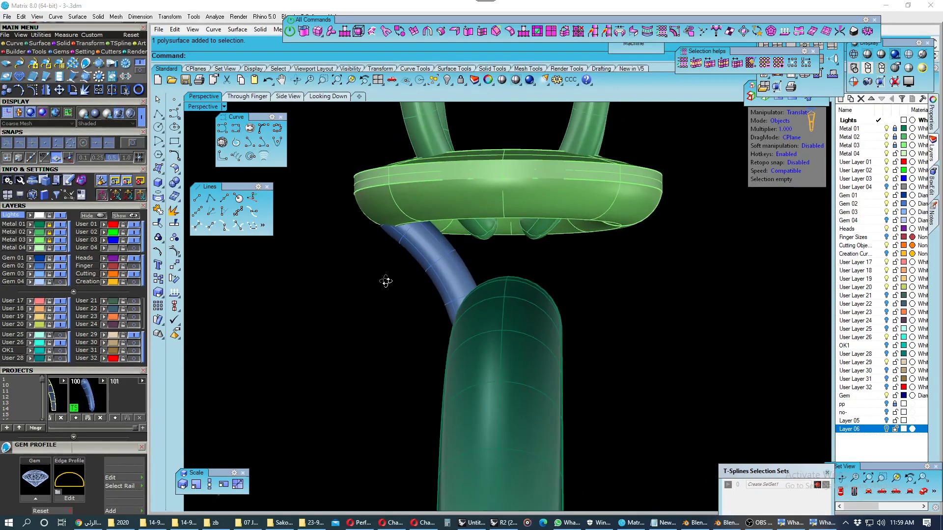
key("Tab")
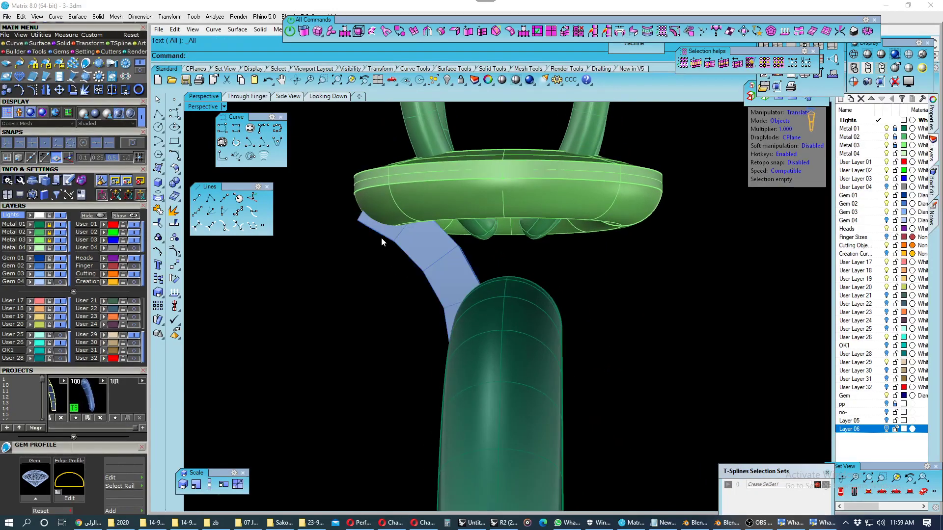
right_click_drag(381, 237, 416, 243)
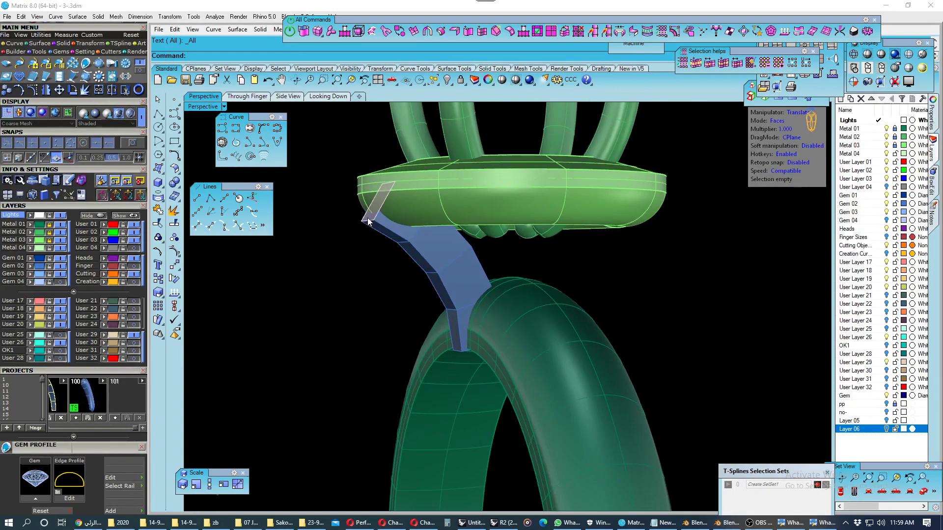
left_click(376, 211)
- In Side View, rotate the bridge's top end face to angle into the head's underside
left_click(288, 96)
scroll(408, 180, "up", 3)
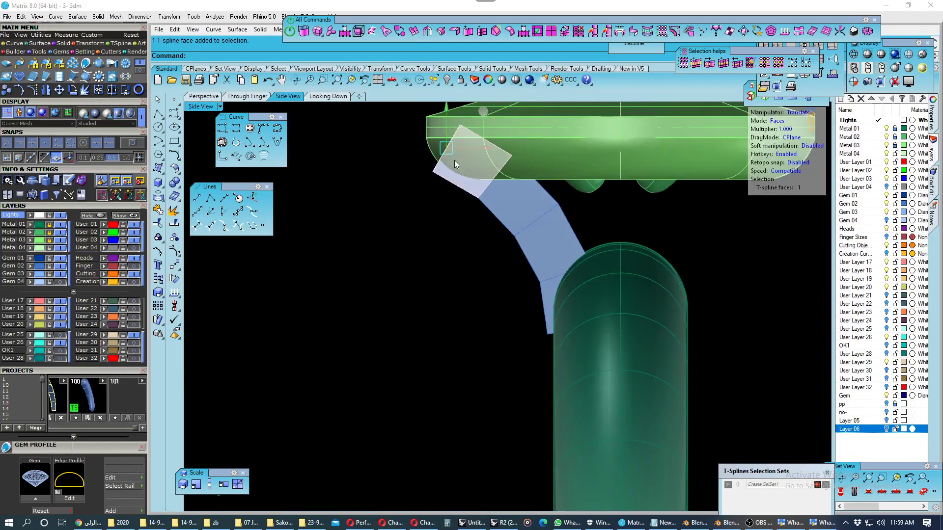
scroll(455, 160, "down", 2)
scroll(446, 202, "up", 3)
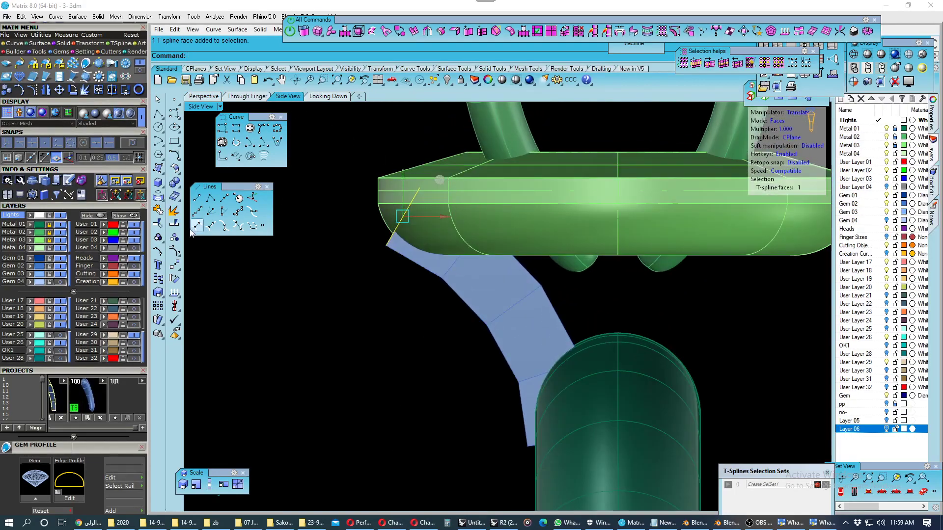
left_click(174, 265)
left_click(449, 267)
left_click(357, 170)
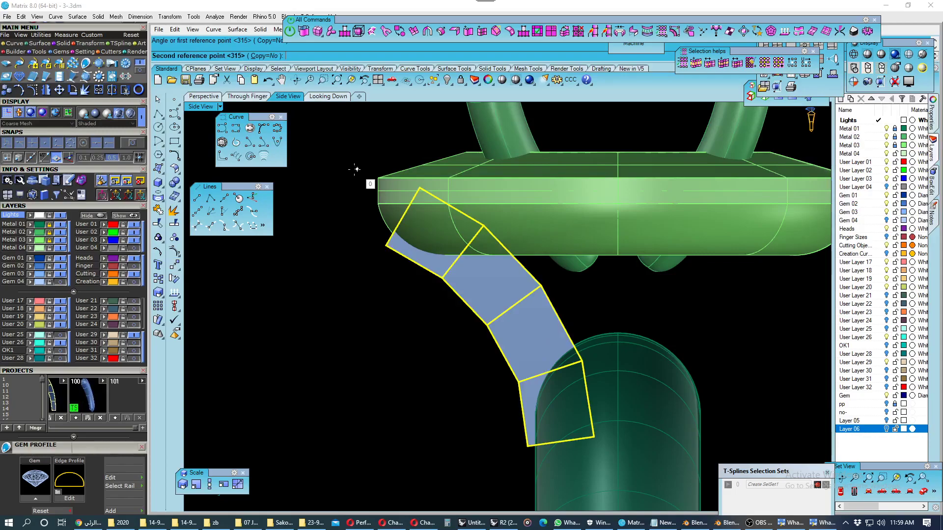
left_click(347, 185)
key("Escape")
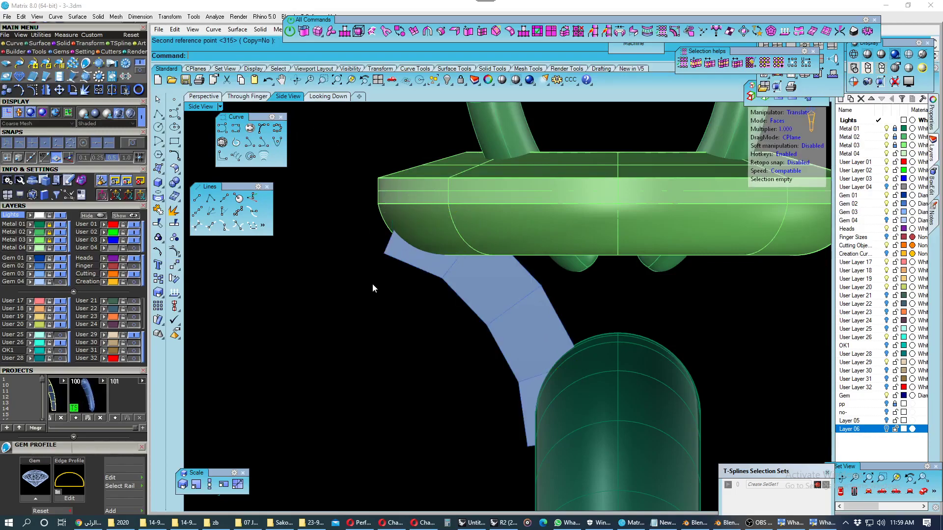
key("Tab")
- Inspect the smoothed bridge from perspective and side views, reselecting its top end face
scroll(384, 289, "down", 1)
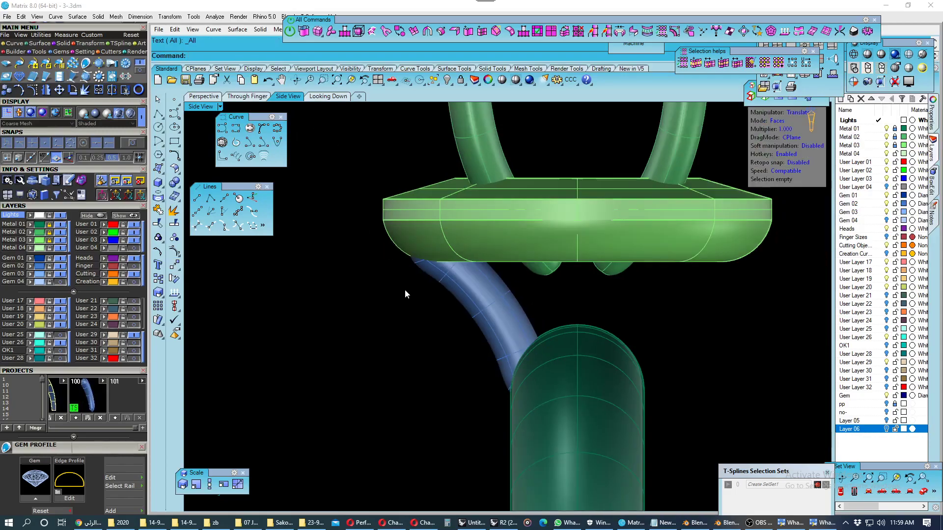
scroll(411, 290, "down", 1)
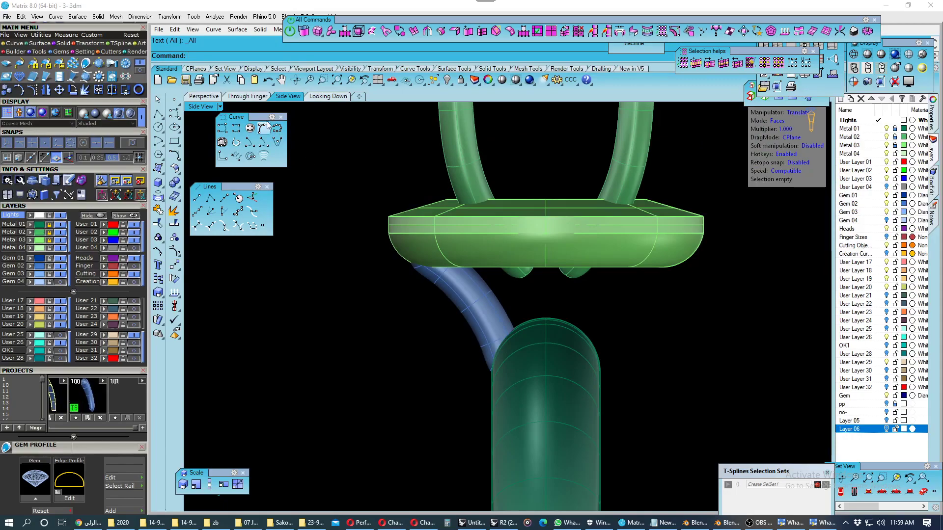
left_click(218, 98)
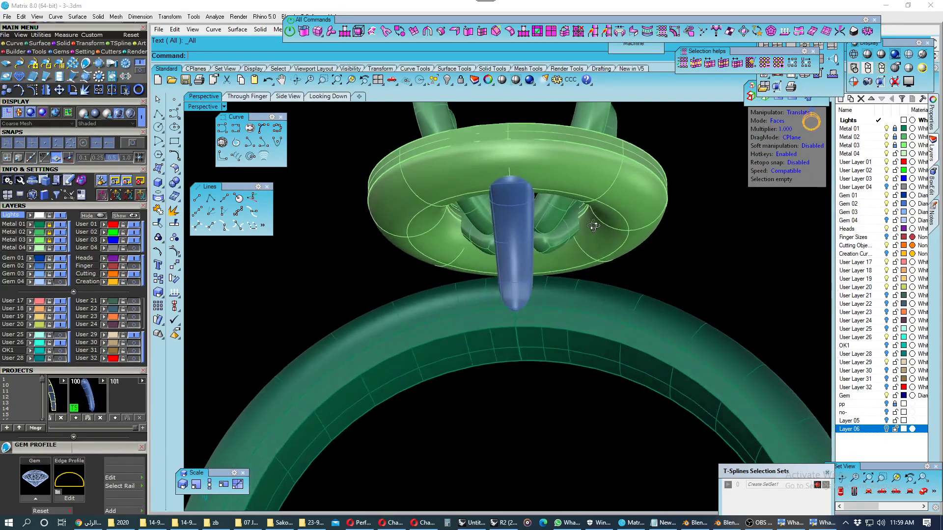
right_click_drag(598, 213, 384, 244)
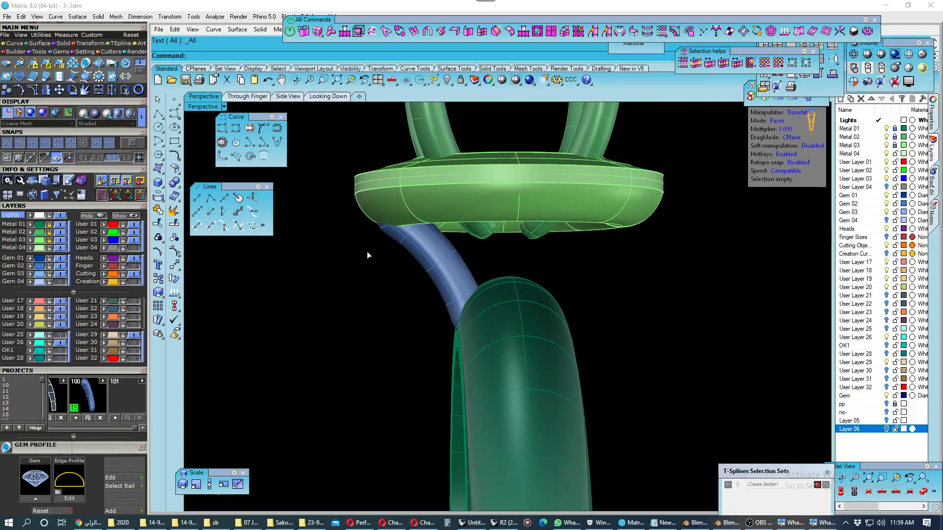
left_click(290, 96)
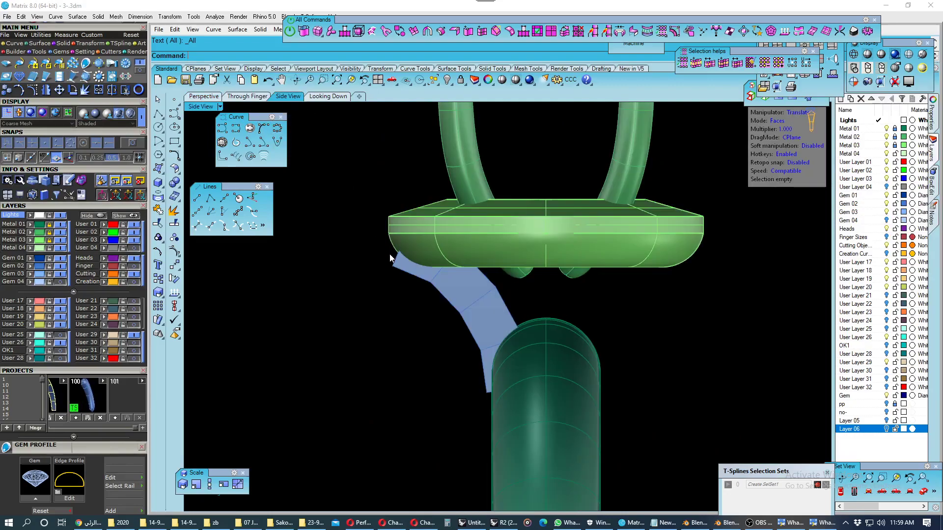
left_click_drag(347, 182, 348, 263)
left_click(204, 96)
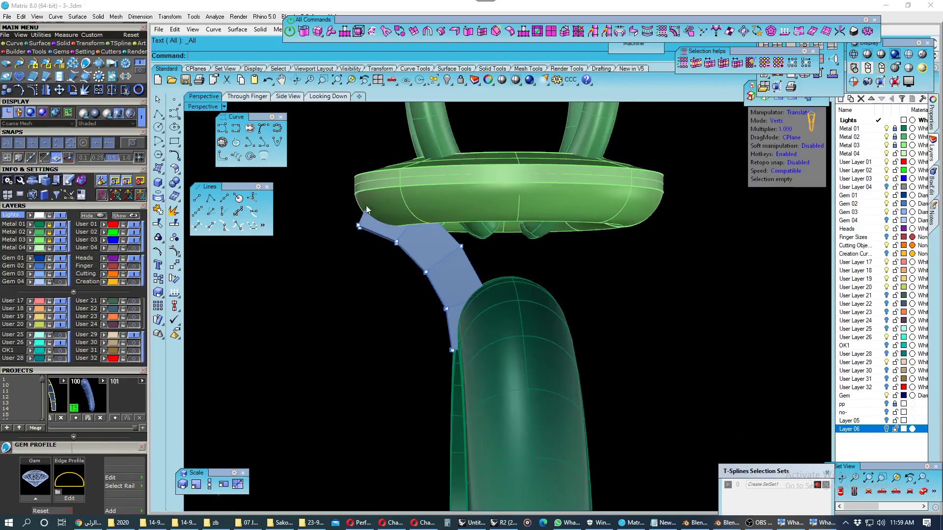
right_click_drag(366, 205, 465, 239)
left_click(407, 230)
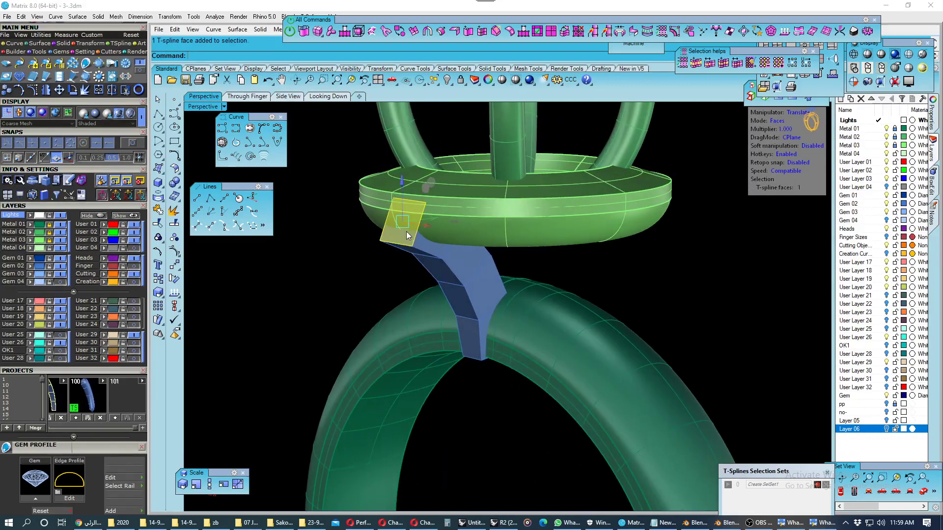
left_click(298, 97)
scroll(418, 252, "up", 3)
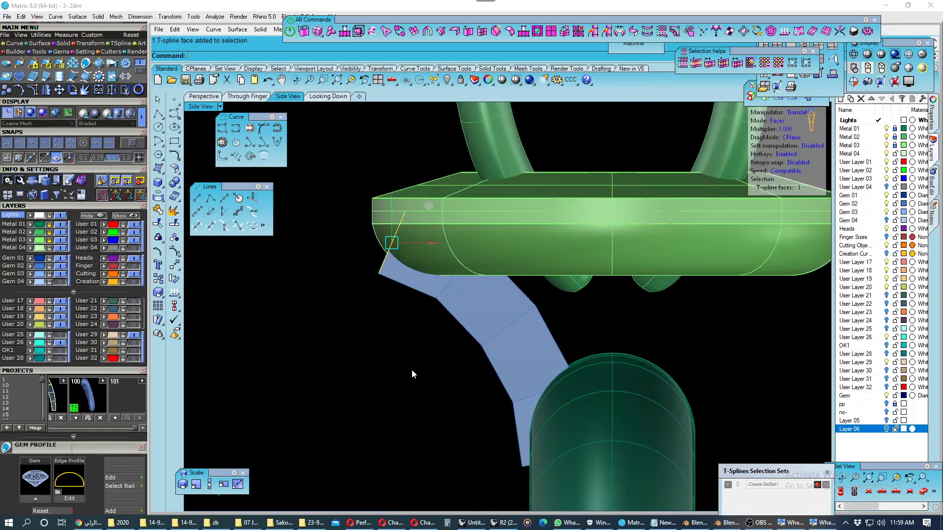
right_click_drag(412, 371, 421, 348)
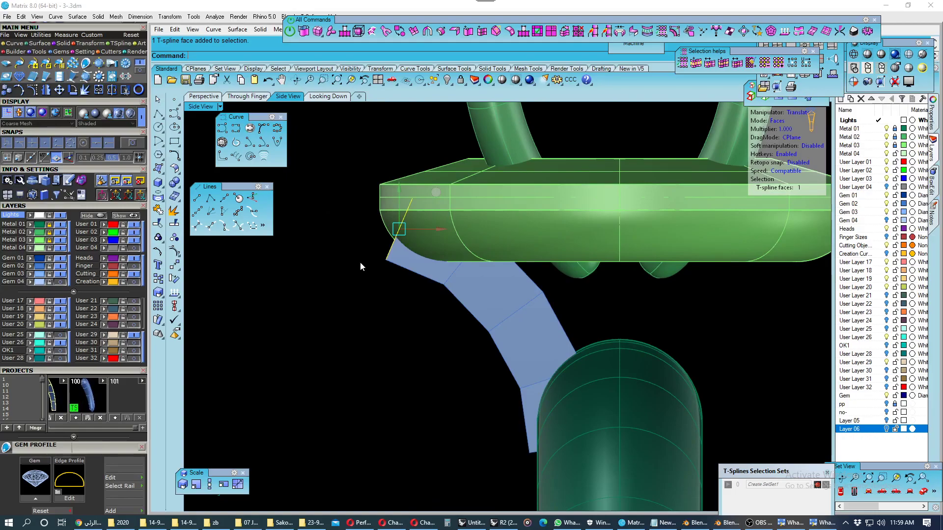
- Save the five bridge faces as selection set SelSet1 and return the bridge to smooth display
left_click(202, 95)
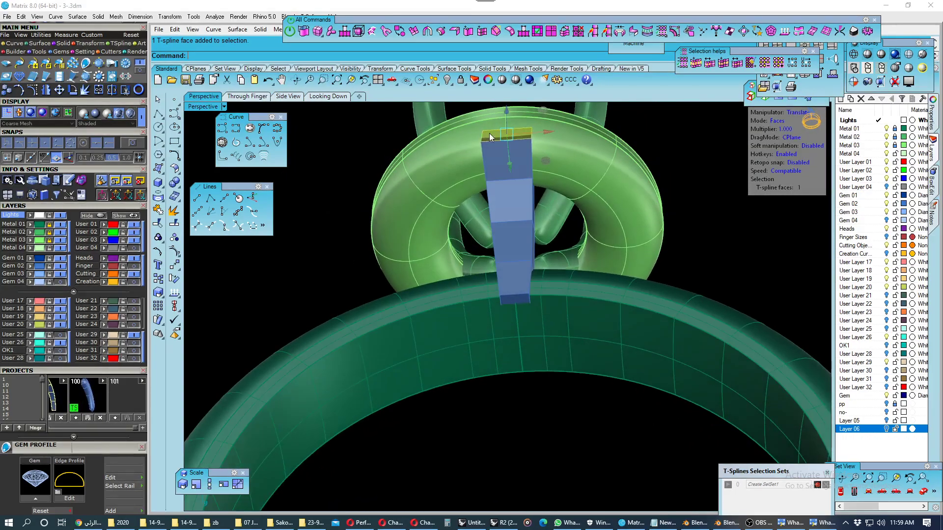
left_click_drag(632, 155, 452, 209, "shift")
mouse_move(452, 208)
right_mouse_down()
mouse_move(456, 301)
mouse_move(370, 367)
mouse_move(817, 462)
right_mouse_up()
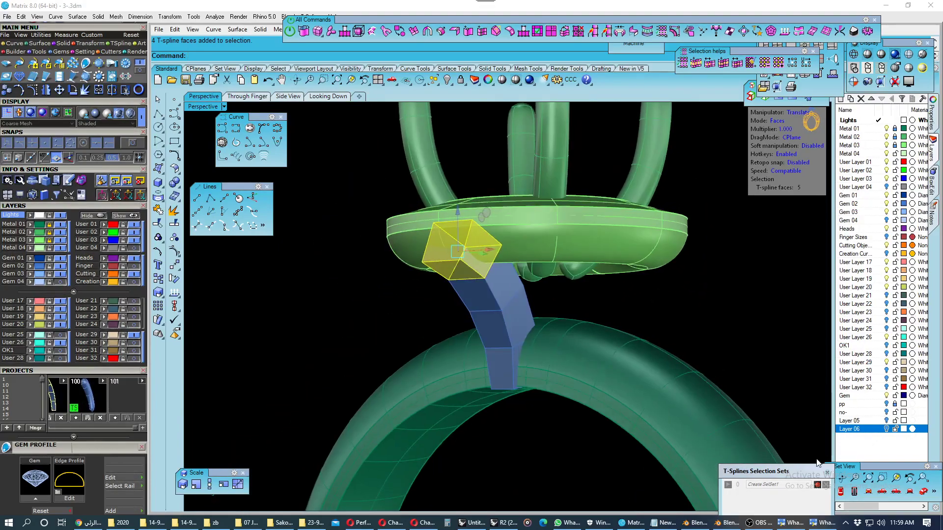
left_click(818, 485)
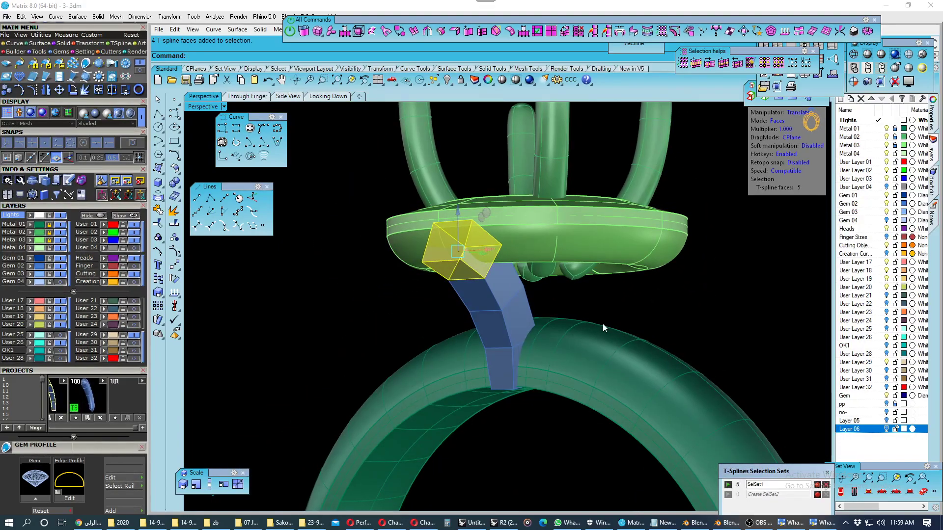
left_click(288, 97)
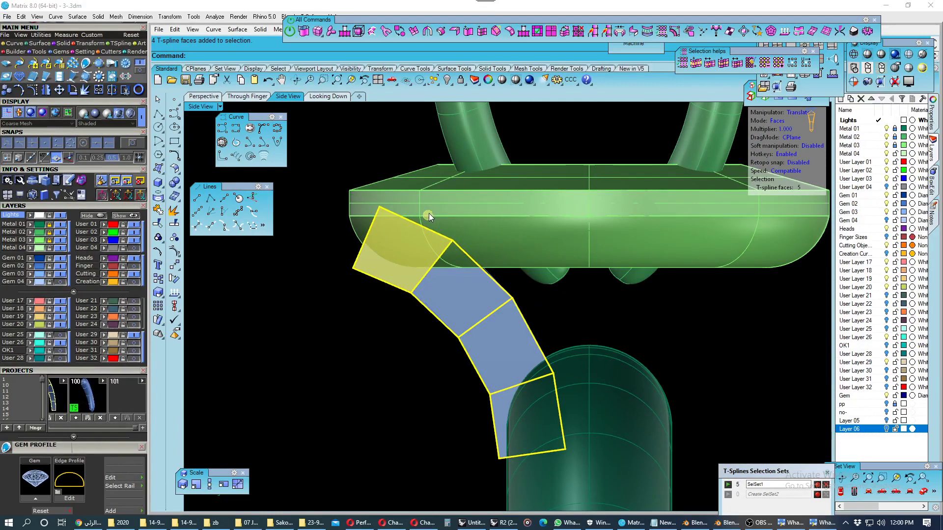
left_click(428, 213)
key("Tab")
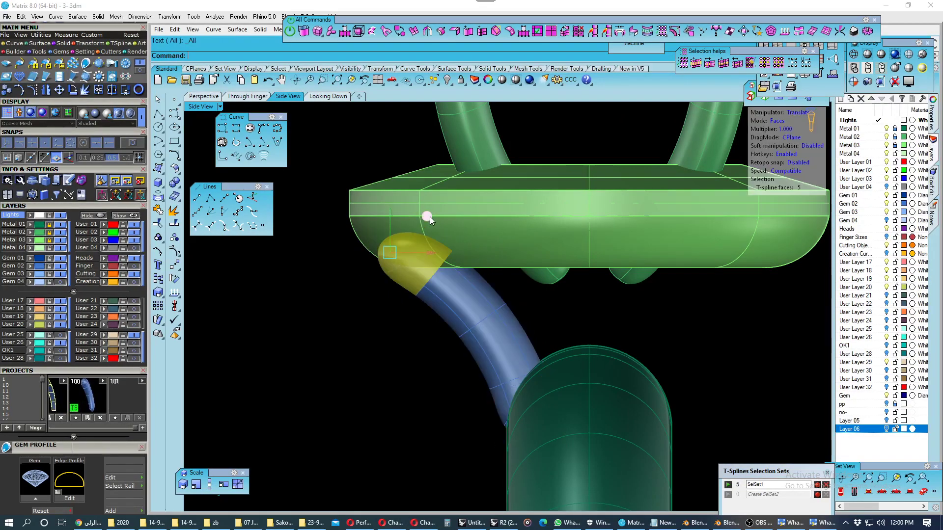
left_click(332, 149)
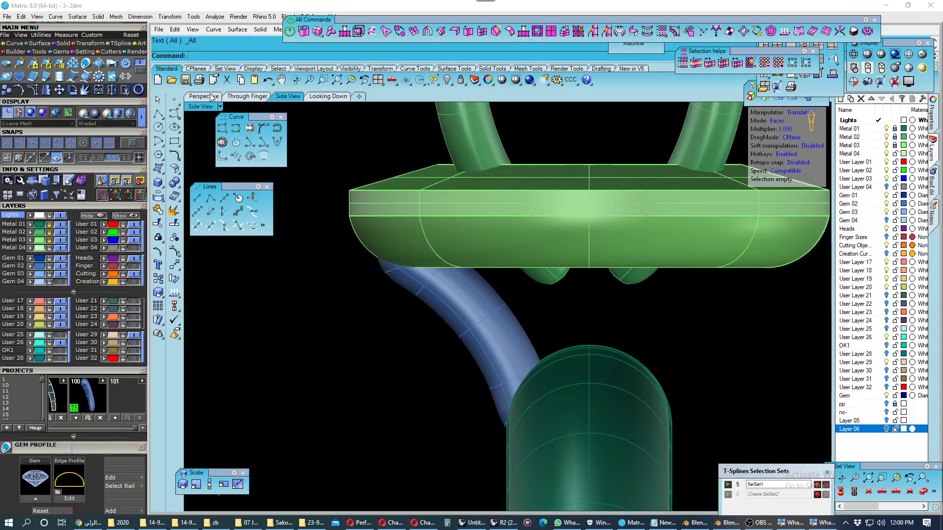
- Select the smooth blue bridge and store it as a project snapshot
left_click(204, 96)
mouse_move(377, 287)
right_mouse_down()
mouse_move(377, 322)
mouse_move(275, 333)
mouse_move(343, 322)
mouse_move(377, 302)
mouse_move(366, 271)
right_mouse_up()
right_click_drag(520, 208, 391, 290)
scroll(392, 290, "up", 3)
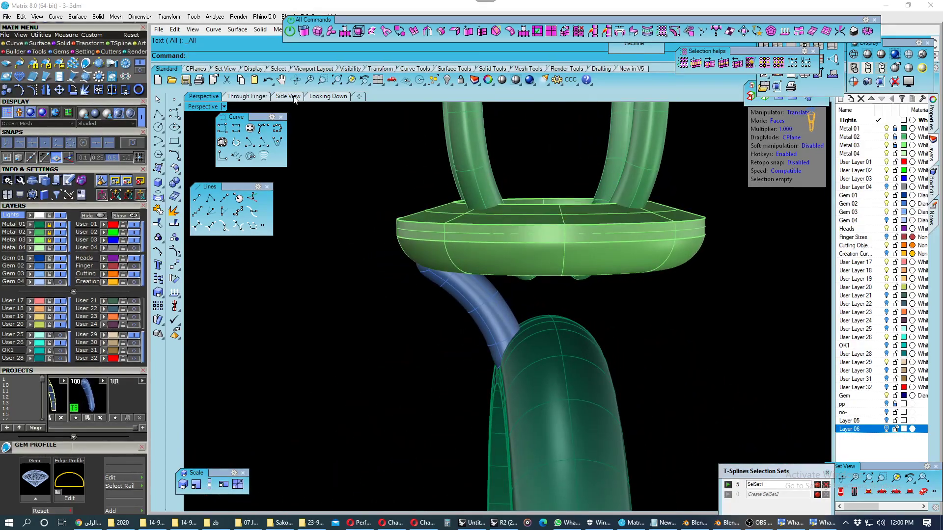
mouse_move(389, 226)
right_mouse_down()
mouse_move(400, 270)
mouse_move(457, 224)
mouse_move(443, 229)
right_mouse_up()
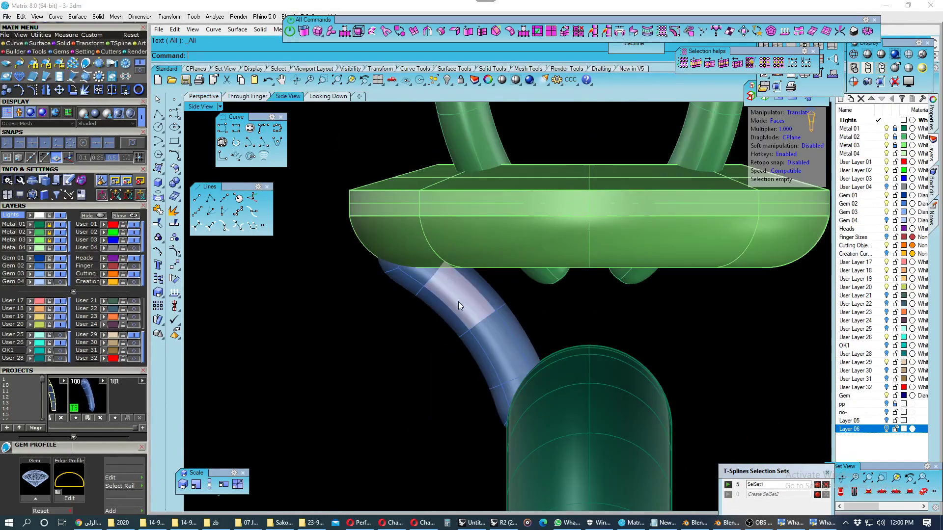
right_click_drag(458, 301, 466, 317)
left_click(467, 320)
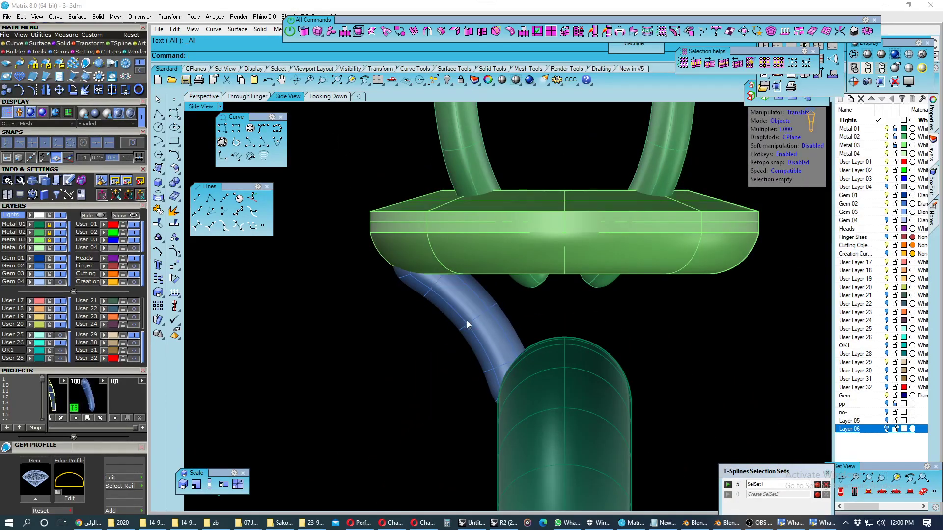
left_click(114, 418)
- With soft manipulation at radius 2, pull the saved bridge faces up and left
left_click(728, 485)
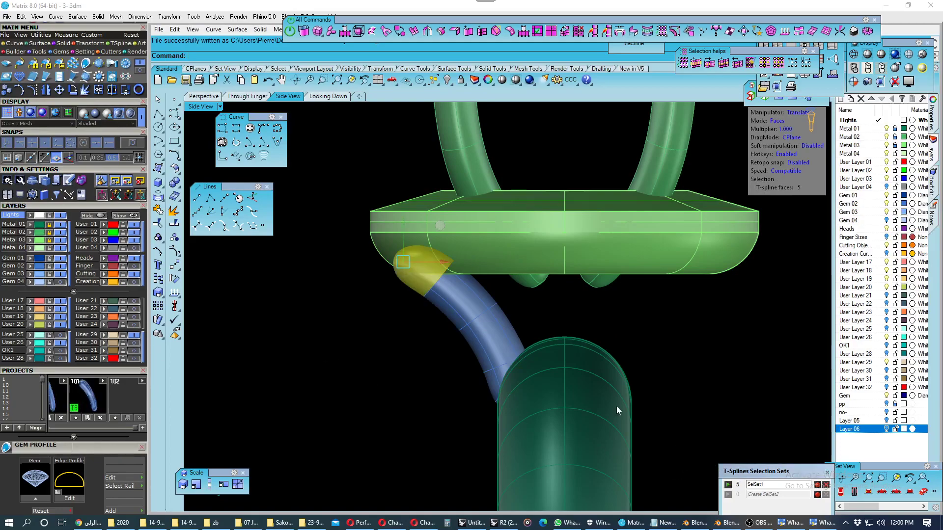
scroll(442, 290, "up", 2)
key("Tab")
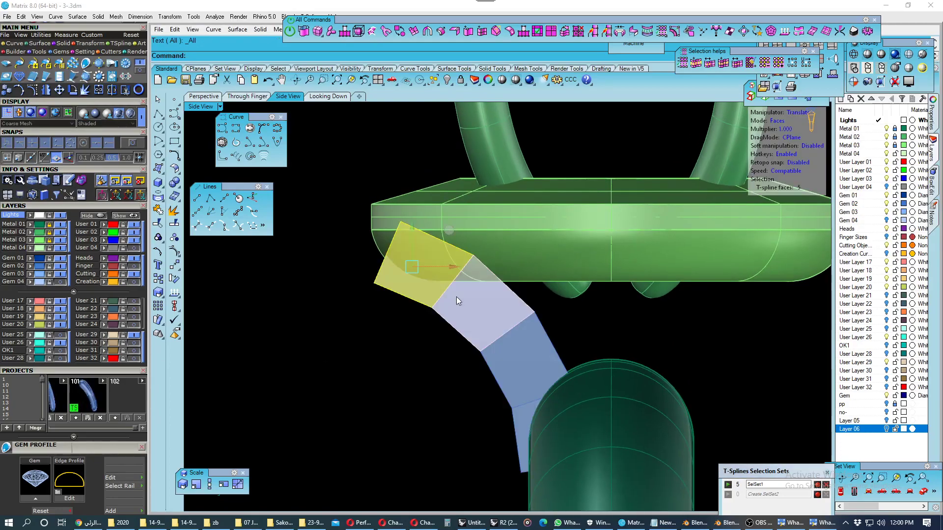
left_click(812, 146)
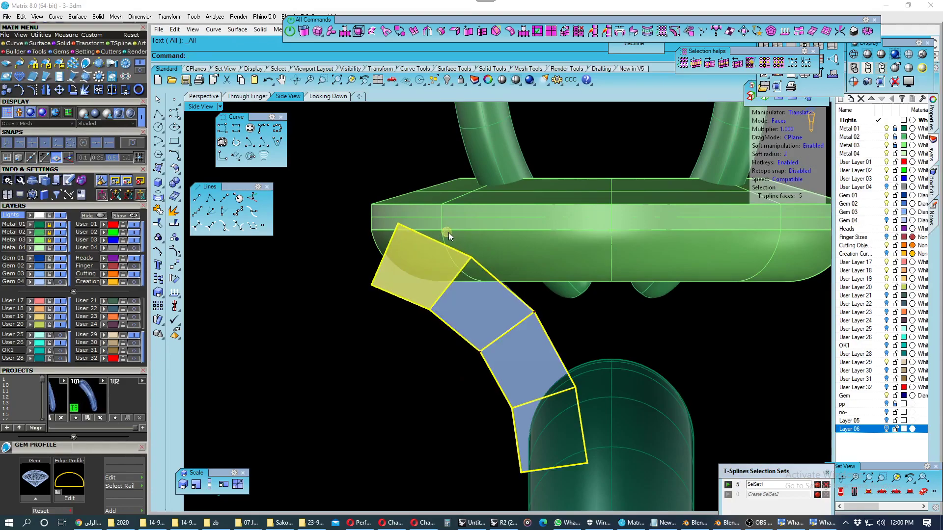
left_click_drag(448, 231, 441, 234)
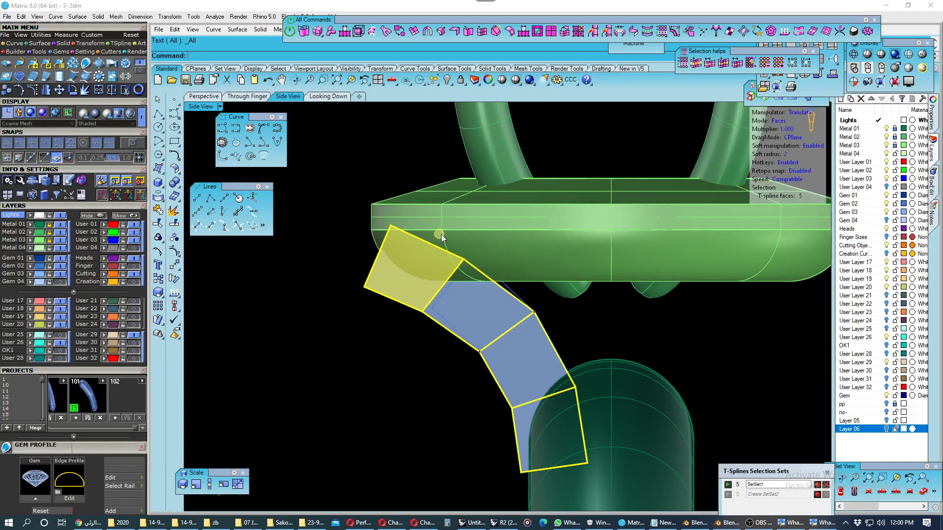
key("Escape")
left_click(818, 145)
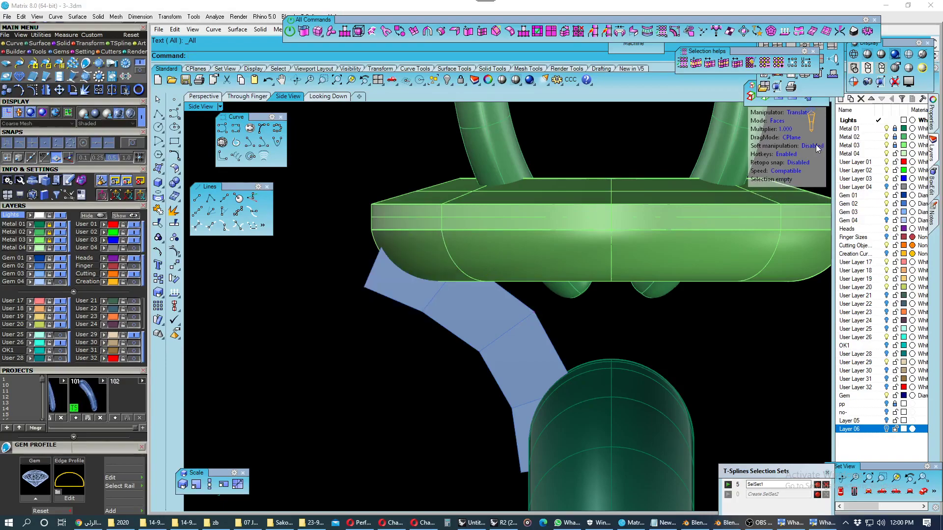
key("Tab")
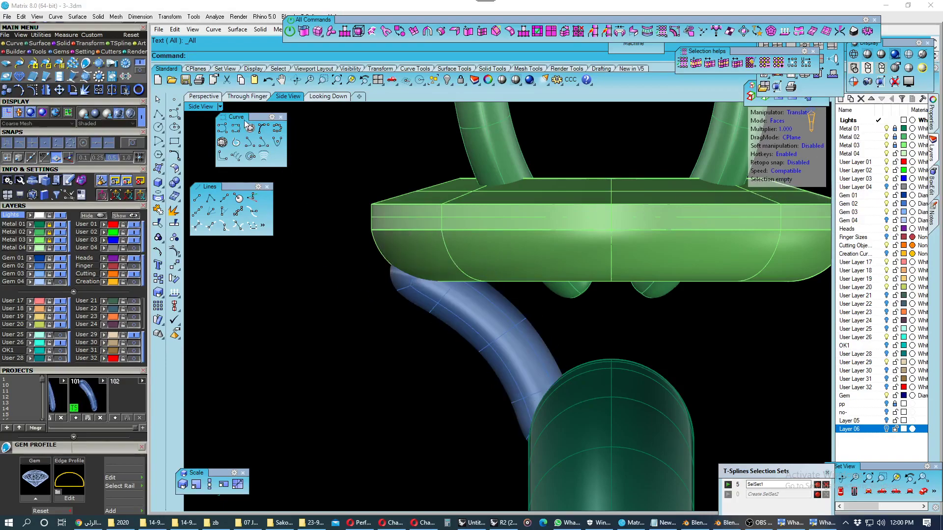
left_click(203, 97)
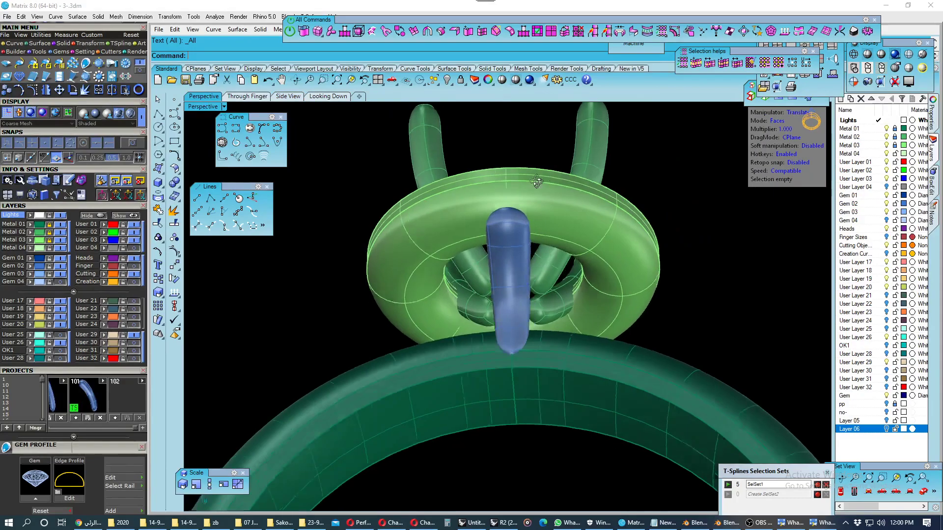
left_click(288, 96)
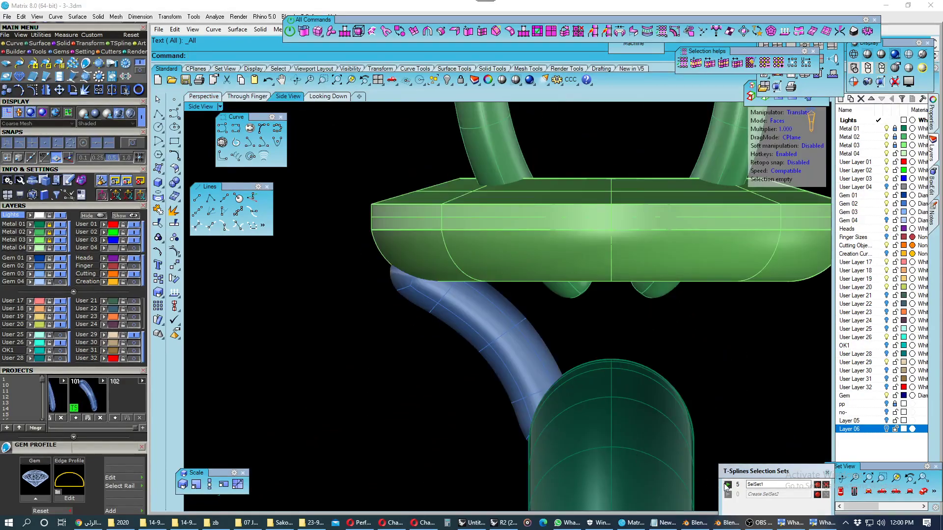
- Pull the tube's upper end again to tuck it under the gallery edge, then smooth it
left_click(727, 485)
left_click(809, 146)
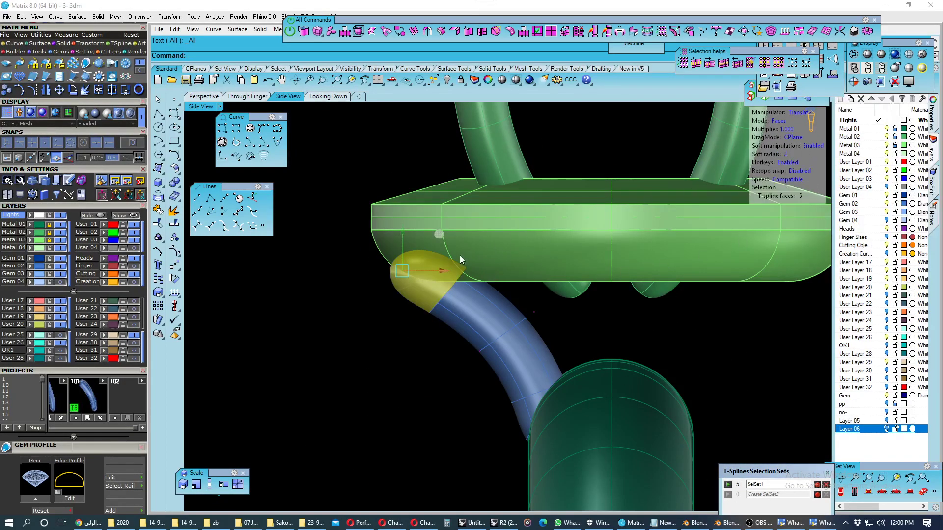
key("Tab")
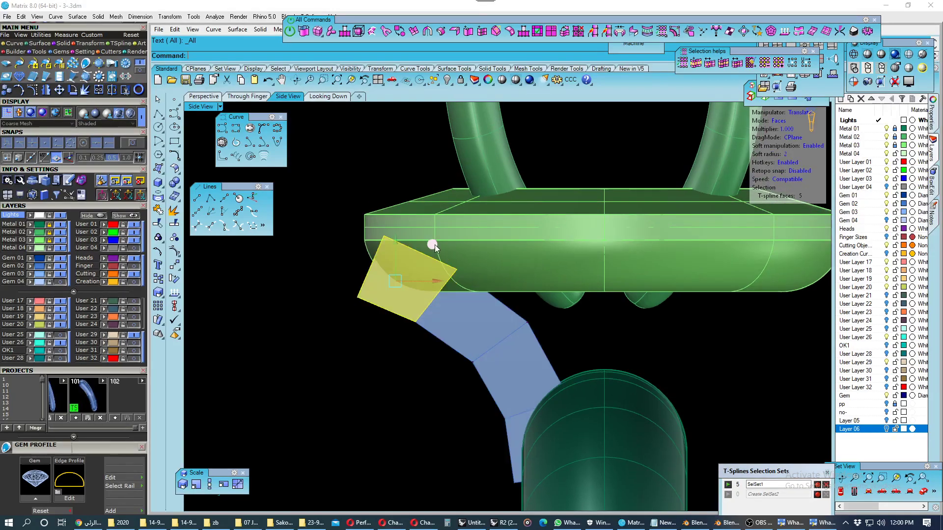
left_click_drag(423, 239, 421, 238)
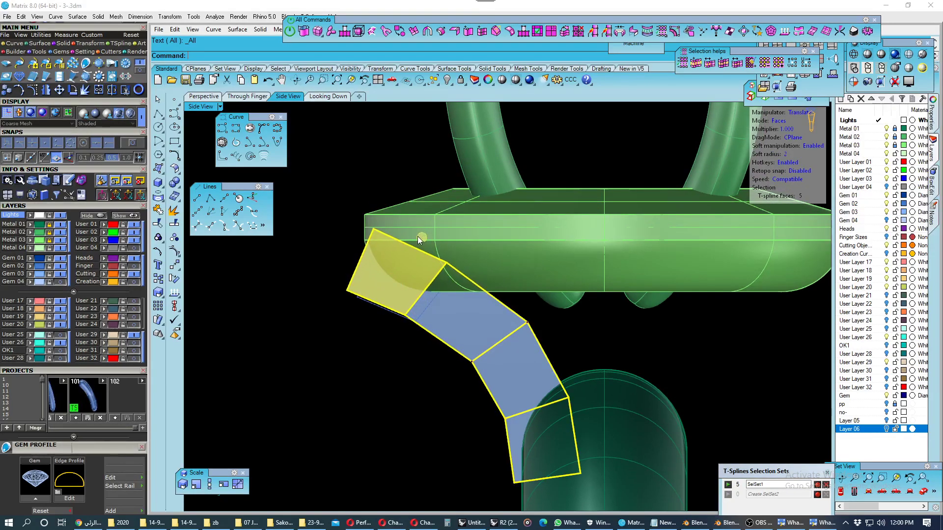
key("Tab")
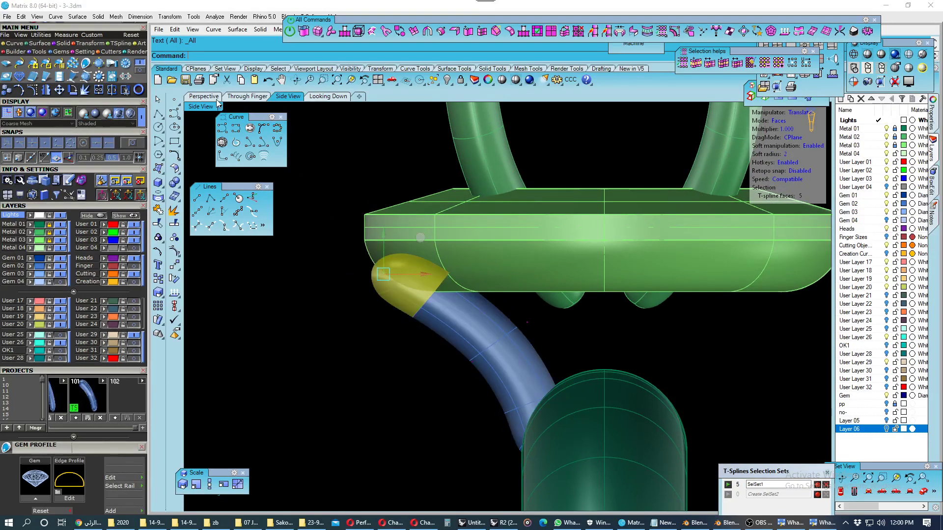
left_click(203, 97)
mouse_move(429, 225)
right_mouse_down()
mouse_move(368, 183)
mouse_move(475, 202)
mouse_move(458, 167)
mouse_move(432, 206)
mouse_move(375, 228)
mouse_move(414, 231)
mouse_move(456, 177)
right_mouse_up()
left_click(369, 183)
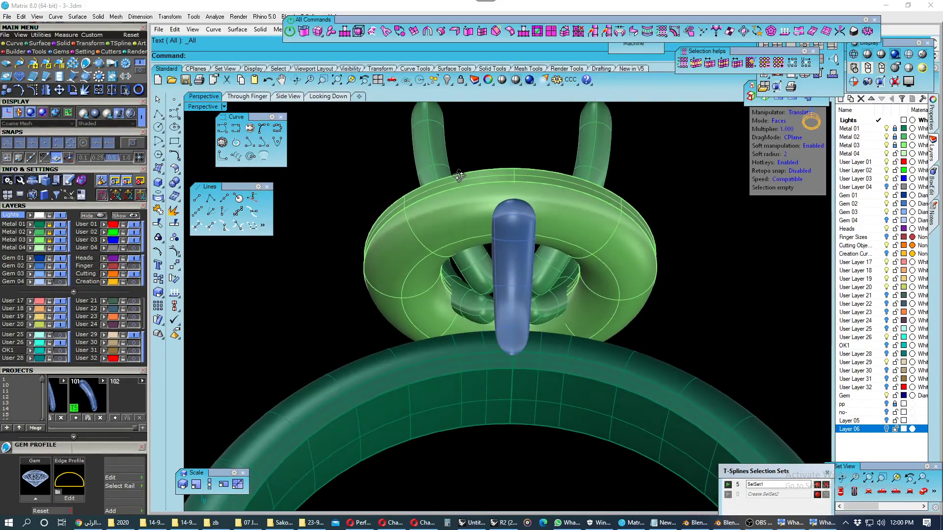
- Save the file and view the tube shaded, looking through the ring along the finger
left_click(288, 97)
left_click(247, 96)
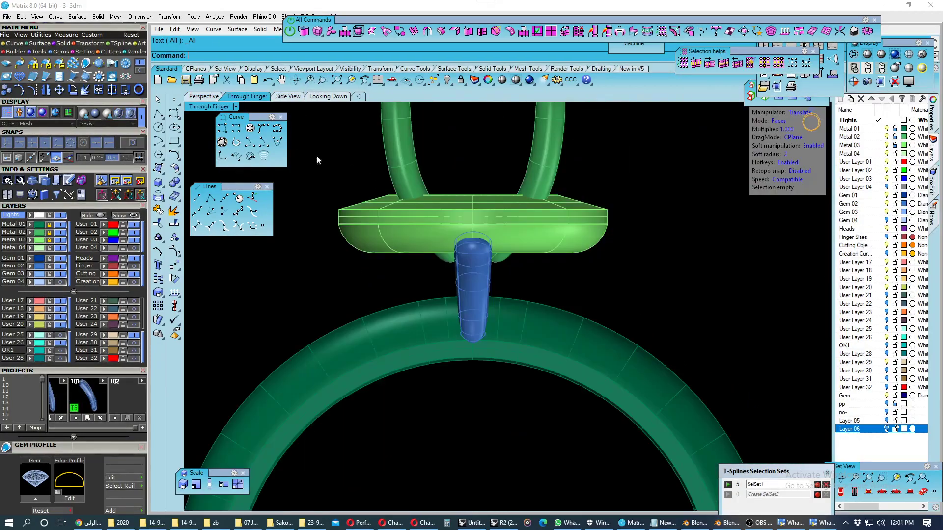
scroll(481, 278, "up", 3)
key("ctrl+s")
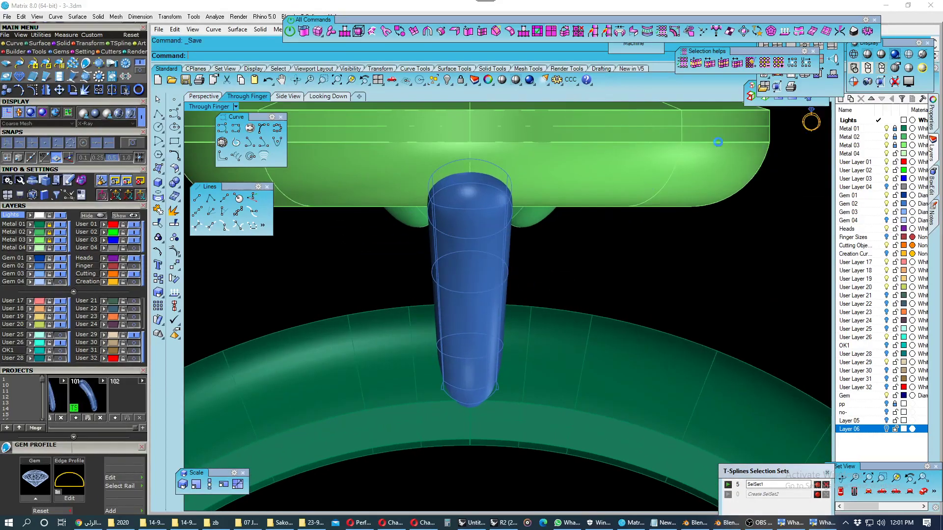
left_click(867, 54)
right_click_drag(498, 256, 593, 133)
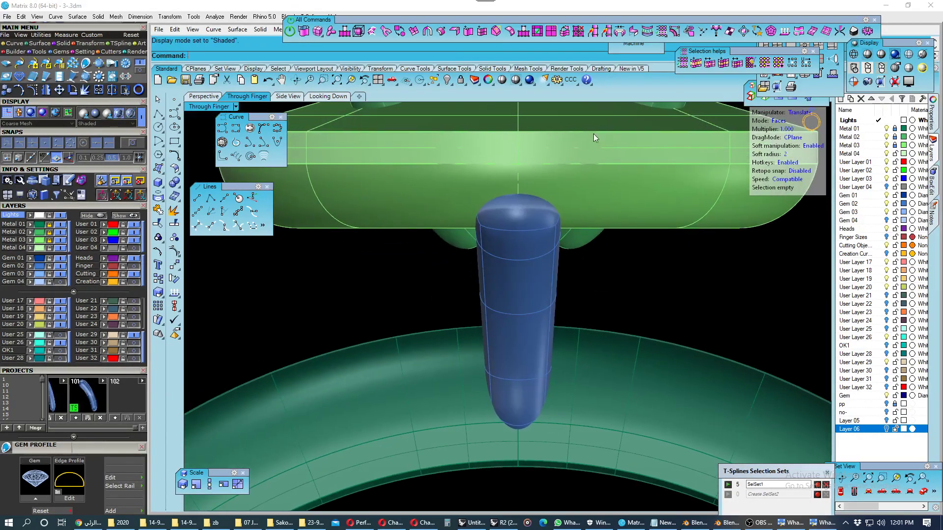
- Measure the tube's width with DimAligned at its middle and near its tip
left_click(568, 82)
left_click(559, 255)
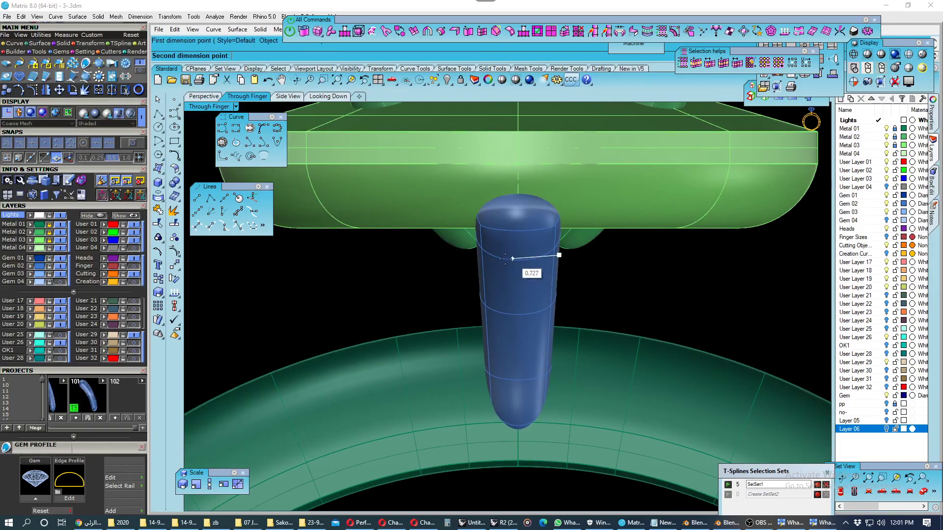
left_click(478, 255)
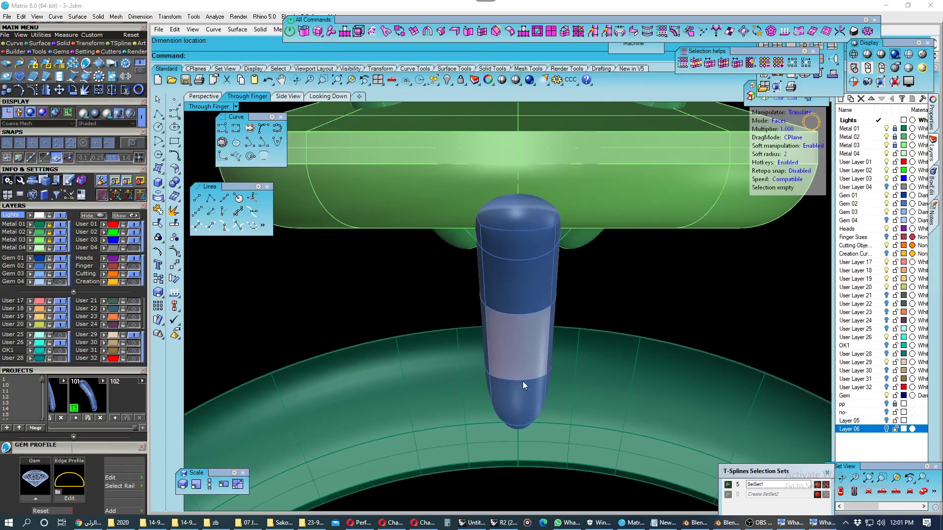
key("Return")
left_click(548, 380)
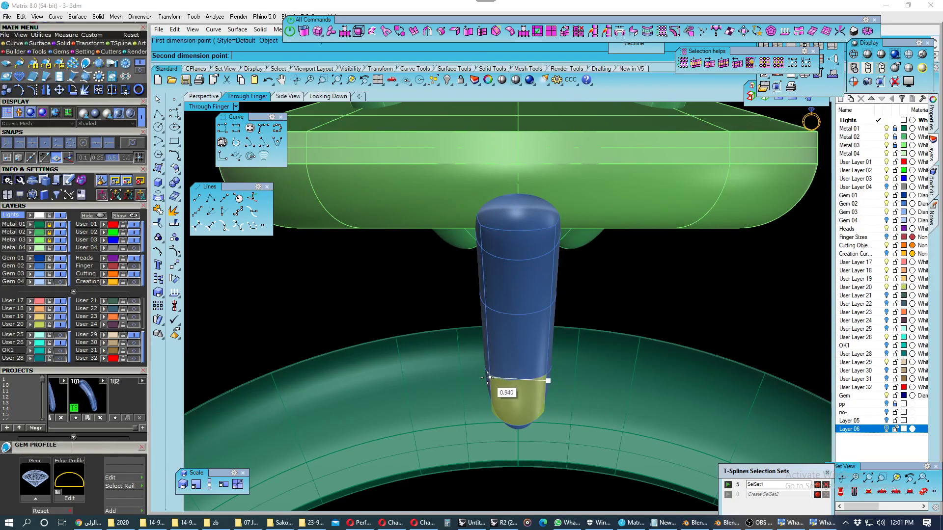
left_click(495, 376)
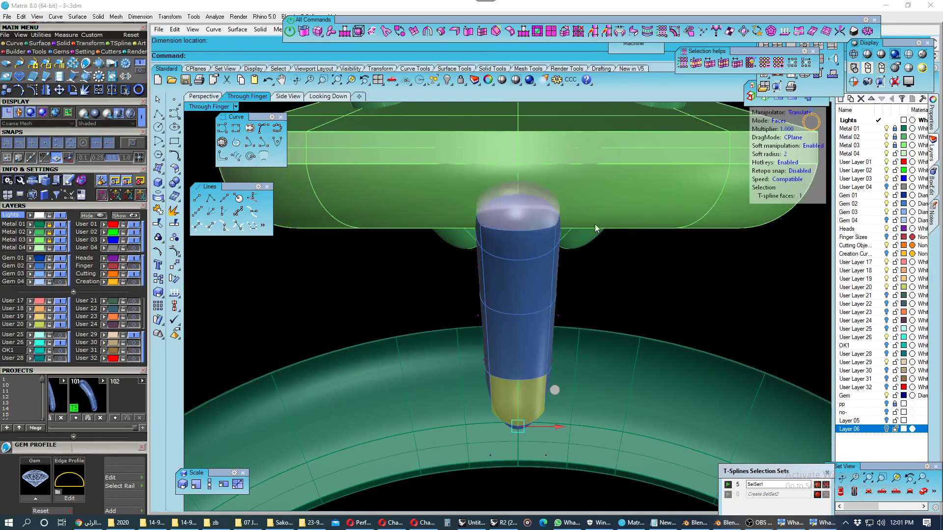
- Turn off soft manipulation, select the whole T-spline tube, and save a project snapshot
left_click(812, 146)
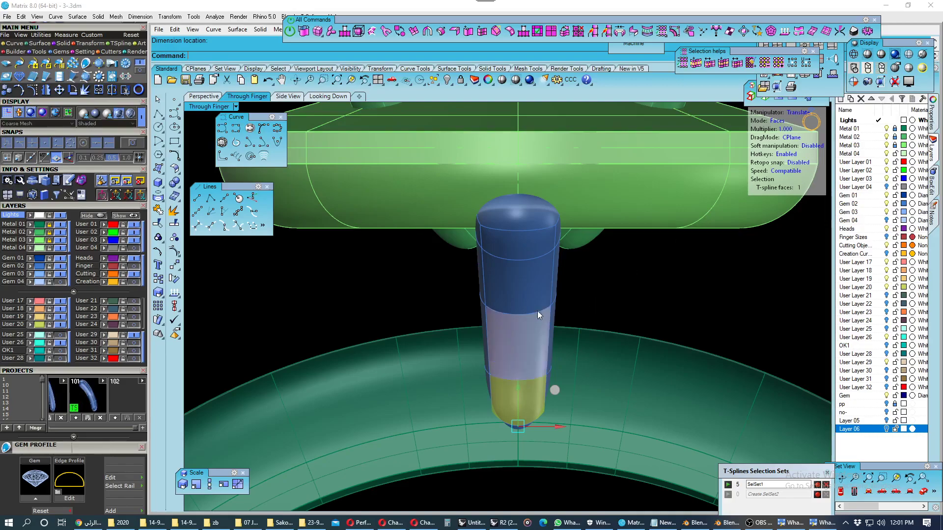
left_click(526, 305)
key("Tab")
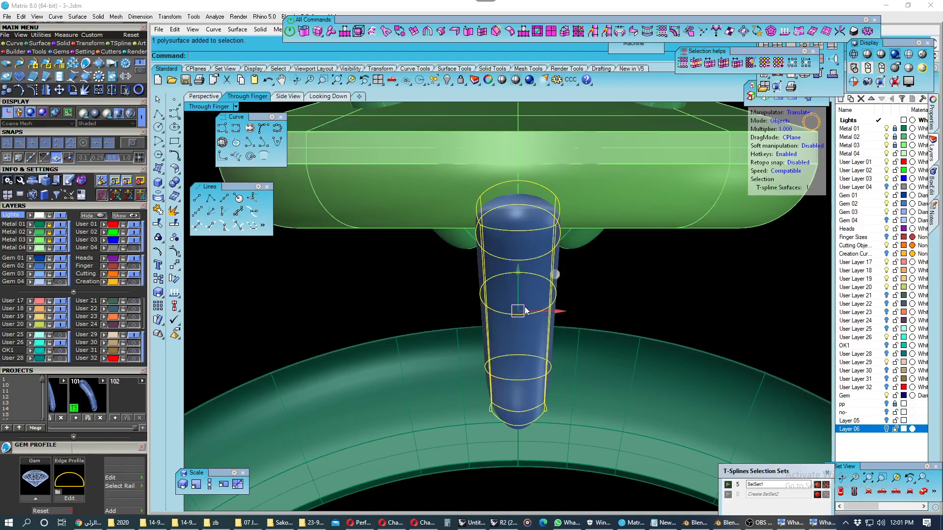
left_click(113, 418)
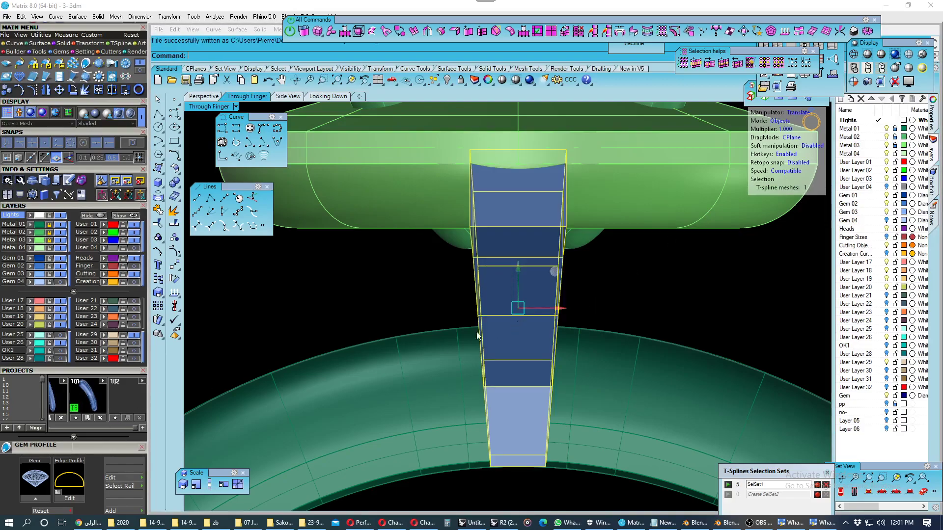
scroll(535, 314, "up", 3)
- Scale the tube wider side to side along X and return it to smooth display
key("r")
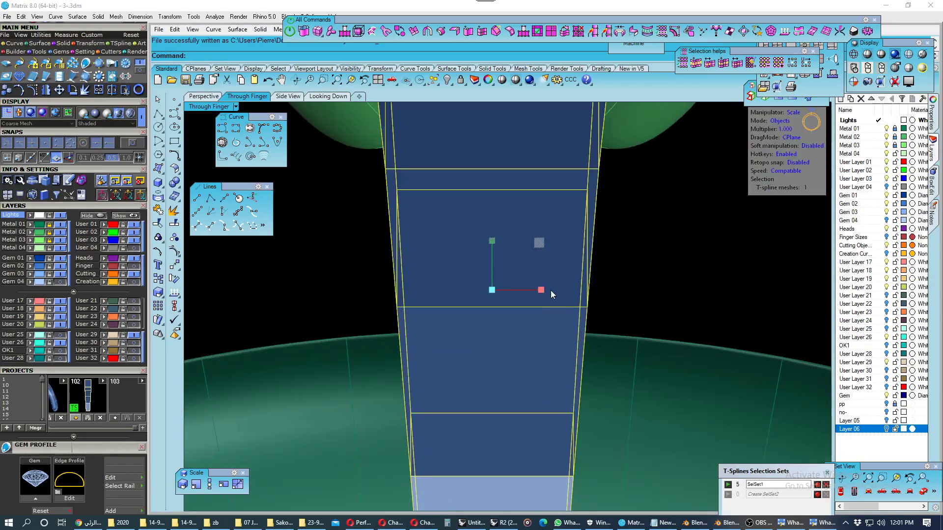
left_click_drag(542, 290, 546, 290)
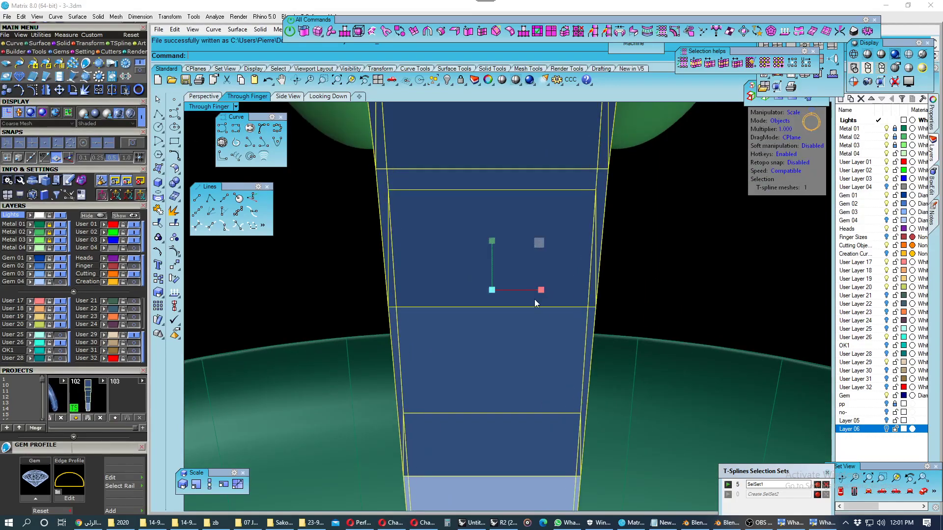
scroll(507, 313, "down", 3)
scroll(511, 314, "down", 3)
key("Tab")
left_click(385, 303)
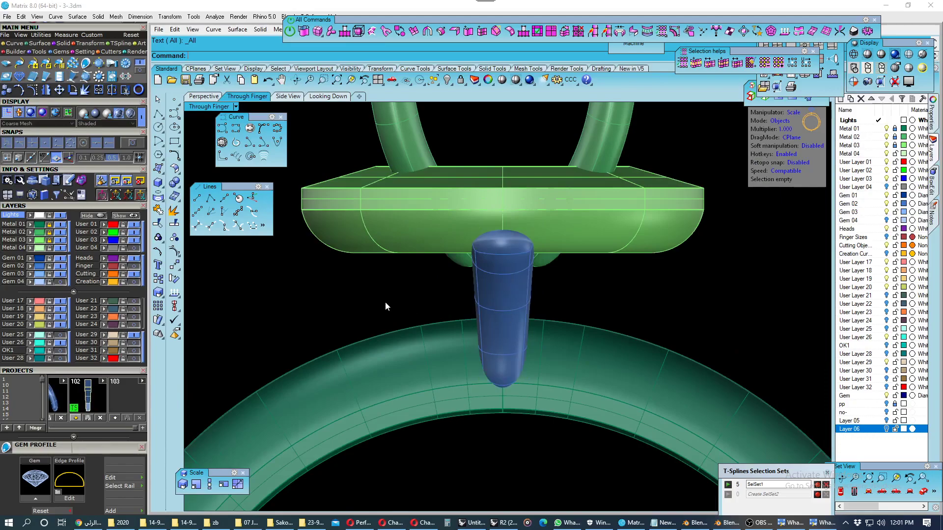
left_click(211, 97)
mouse_move(609, 197)
right_mouse_down()
mouse_move(654, 287)
mouse_move(670, 295)
right_mouse_up()
left_click(303, 97)
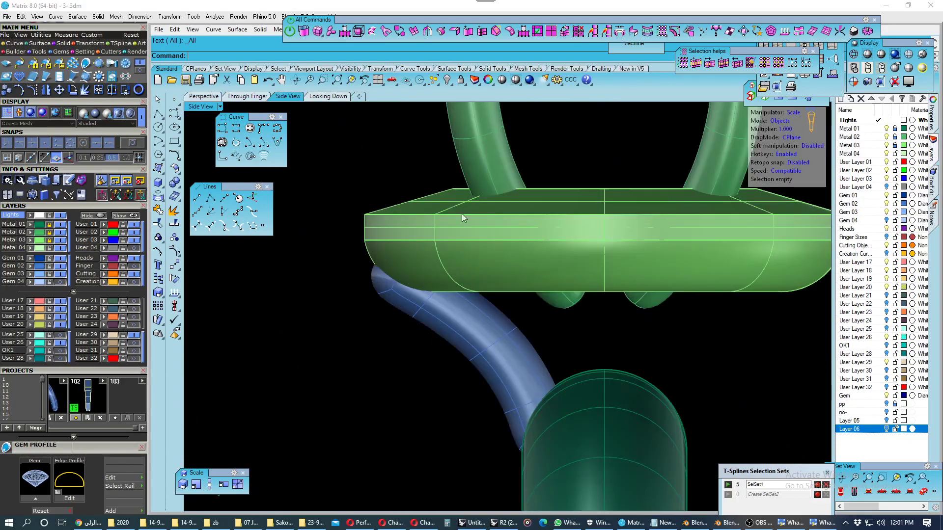
key("Return")
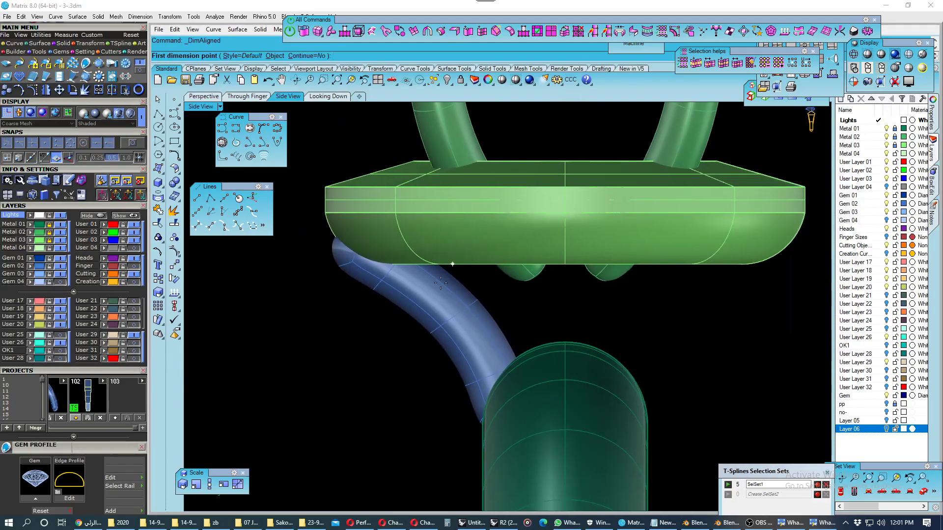
left_click(432, 332)
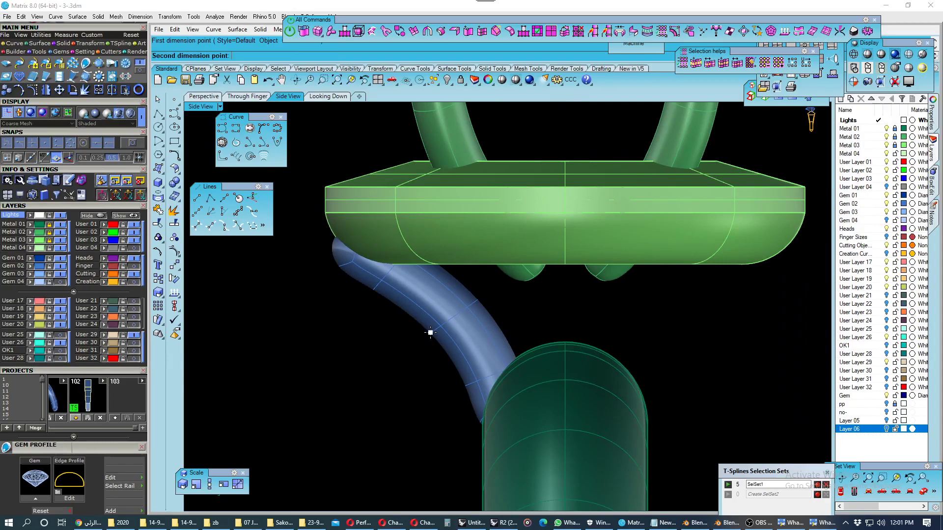
left_click(485, 314)
scroll(477, 298, "down", 5)
scroll(481, 310, "up", 2)
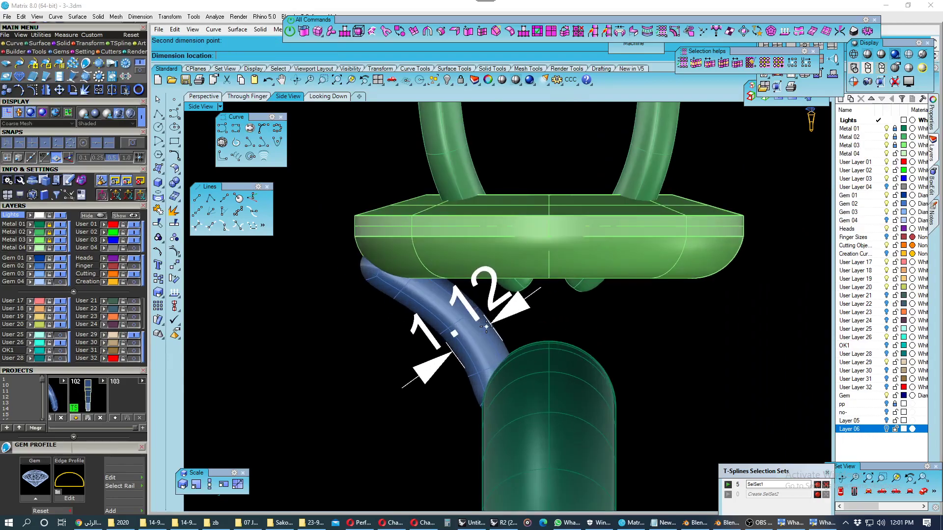
scroll(486, 327, "up", 3)
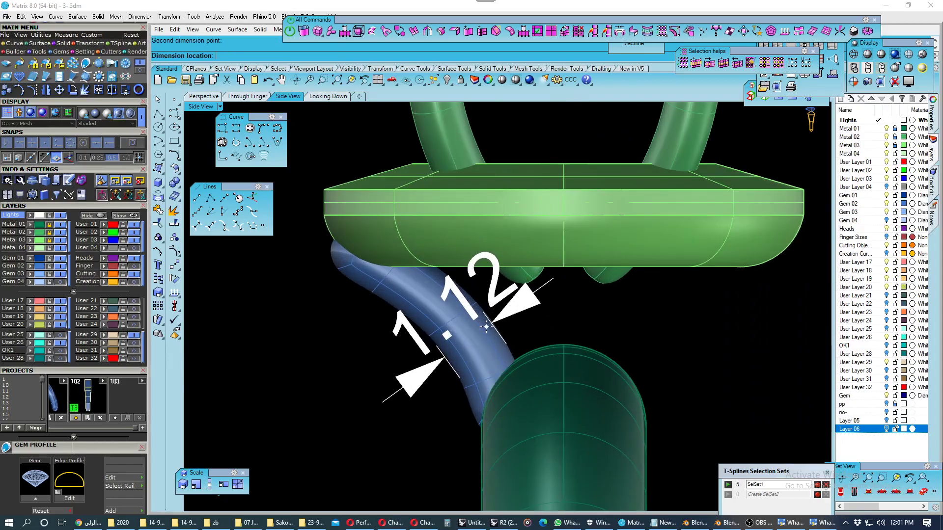
key("Escape")
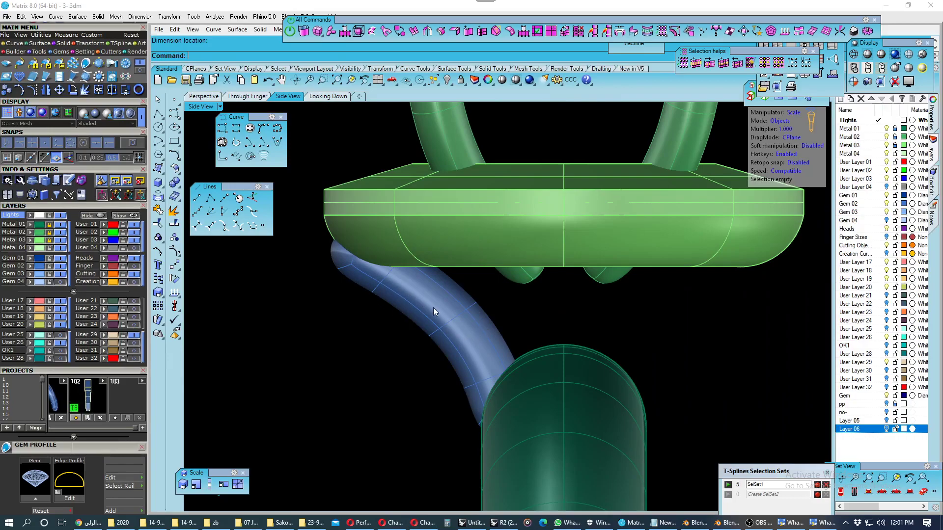
left_click(473, 308)
- In box mode, select the two vertices at the bridge's lower bend and nudge them up-right
key("w")
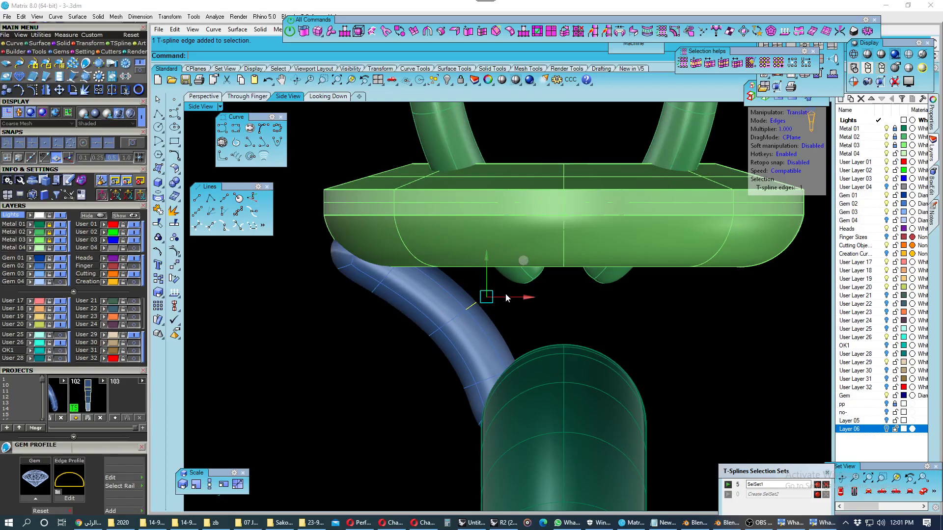
scroll(503, 304, "up", 1)
key("Tab")
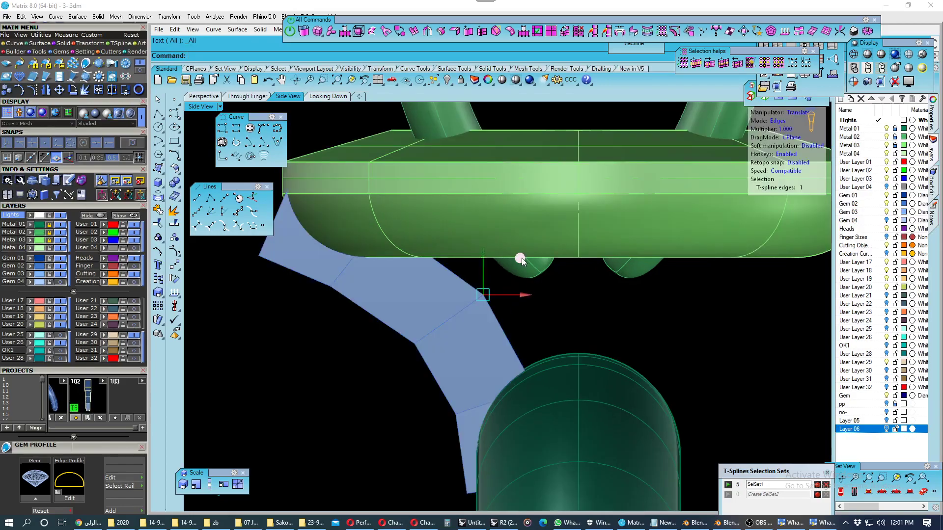
left_click(521, 254)
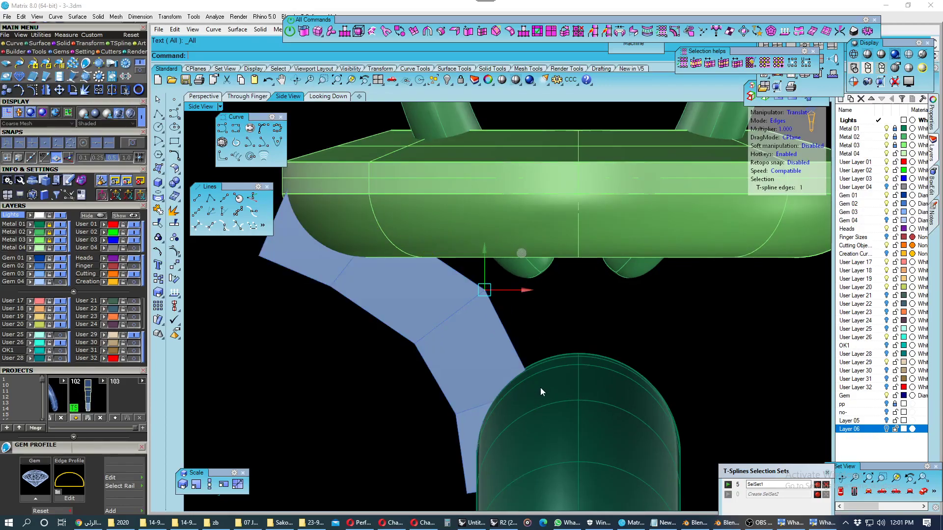
key("1")
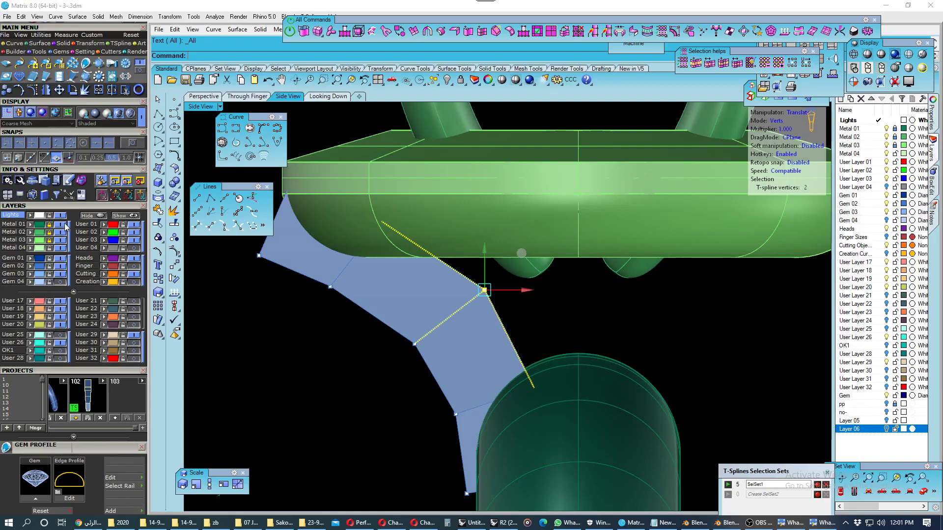
left_click(511, 409)
left_click_drag(578, 362, 518, 399)
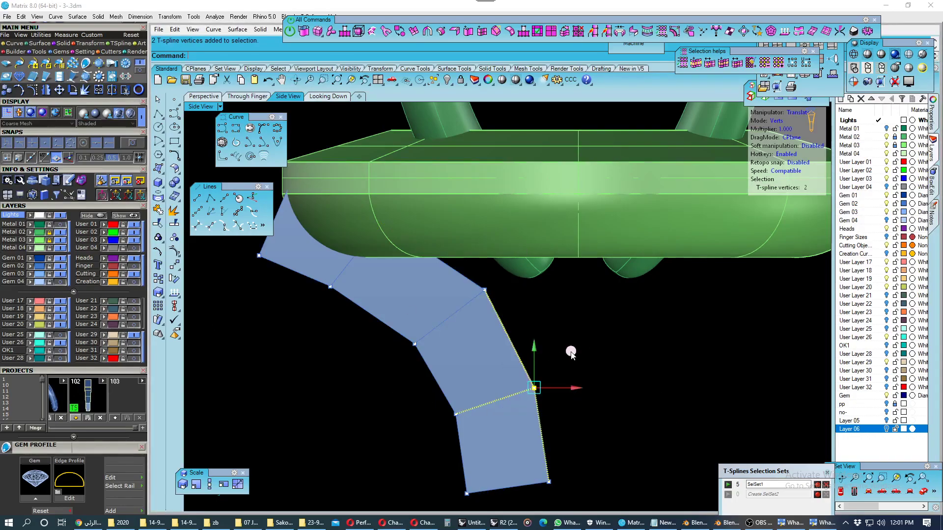
left_click_drag(572, 355, 575, 351)
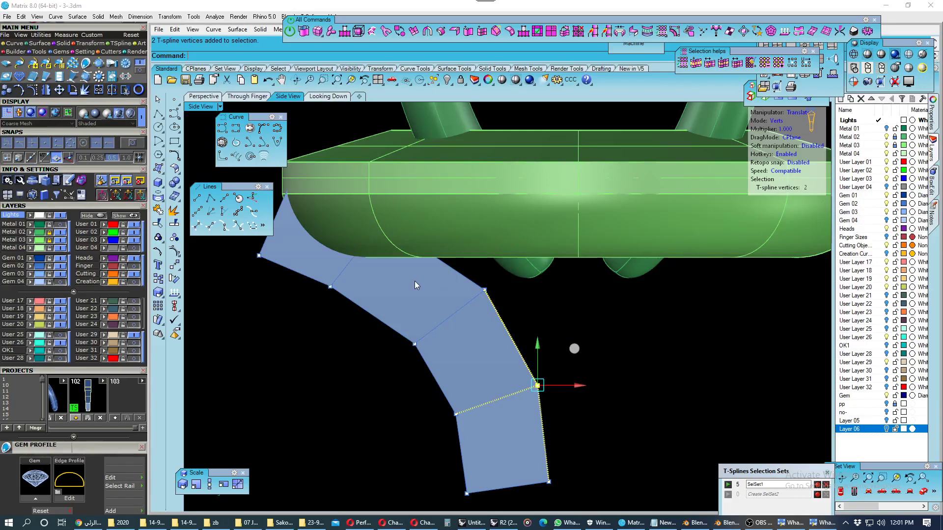
- Return the bridge to smooth display, show the Metal 01 shank layer, and go to Perspective
key("Tab")
scroll(468, 344, "down", 1)
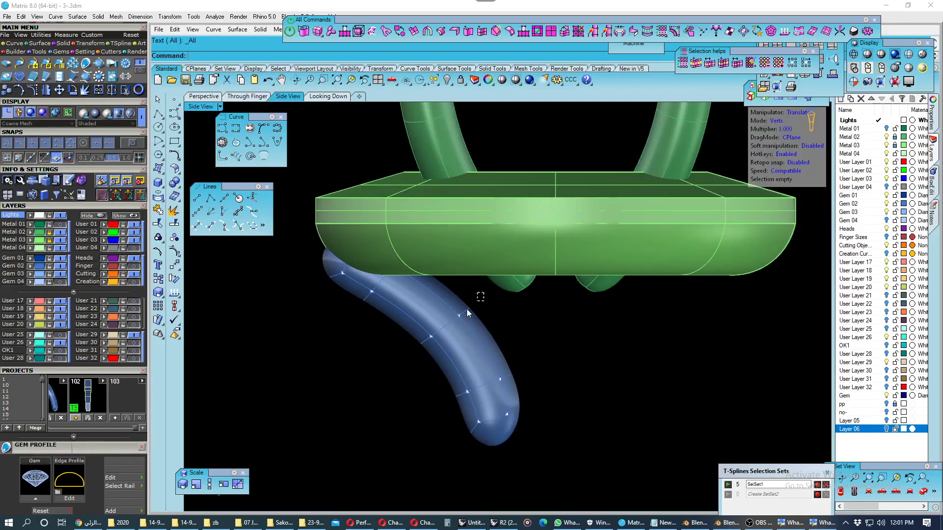
key("Tab")
scroll(475, 313, "up", 1)
key("Tab")
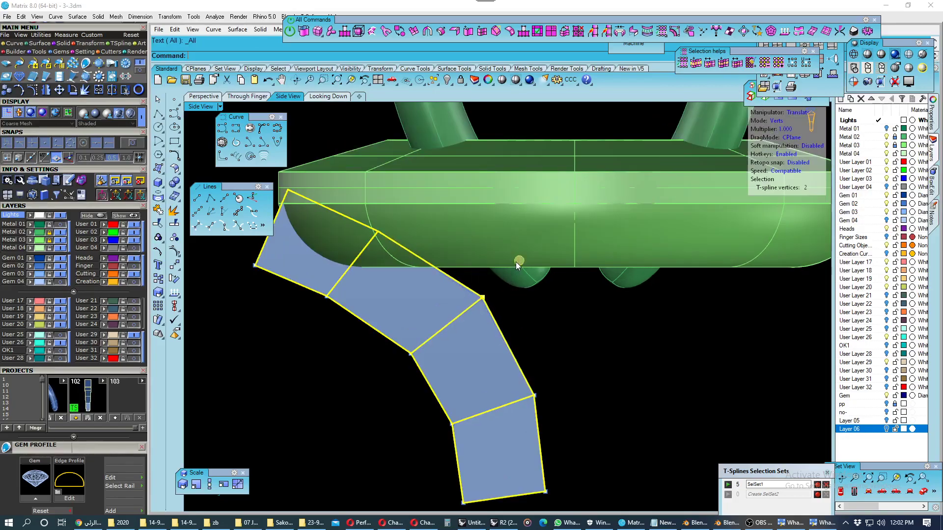
scroll(417, 363, "down", 1)
left_click(373, 384)
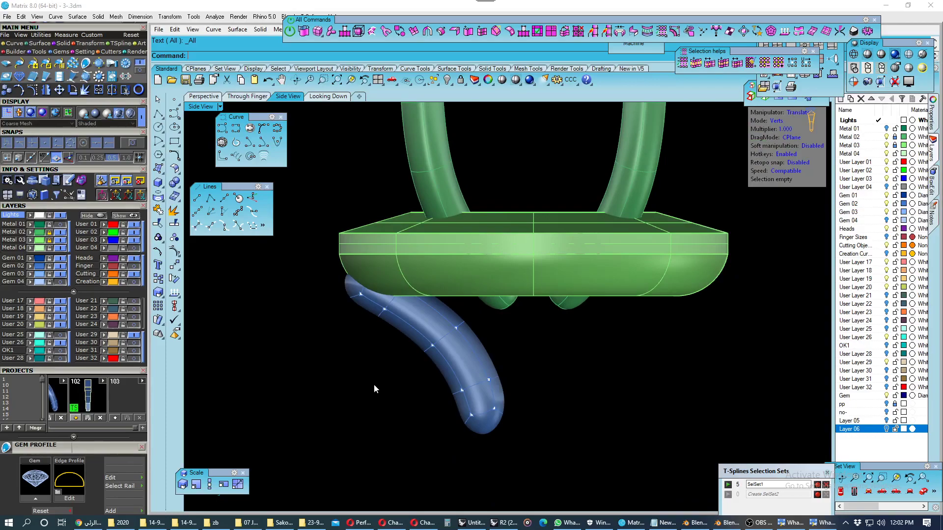
left_click(60, 225)
left_click(204, 97)
- Select the blue bridge tube and save it as a new project snapshot
scroll(424, 298, "up", 3)
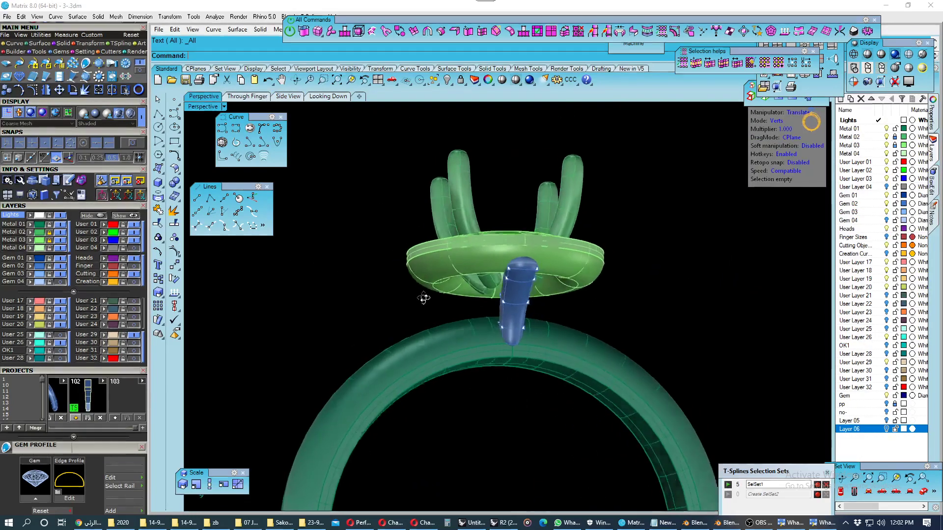
mouse_move(423, 298)
right_mouse_down()
mouse_move(523, 331)
mouse_move(532, 275)
right_mouse_up()
scroll(520, 275, "up", 2)
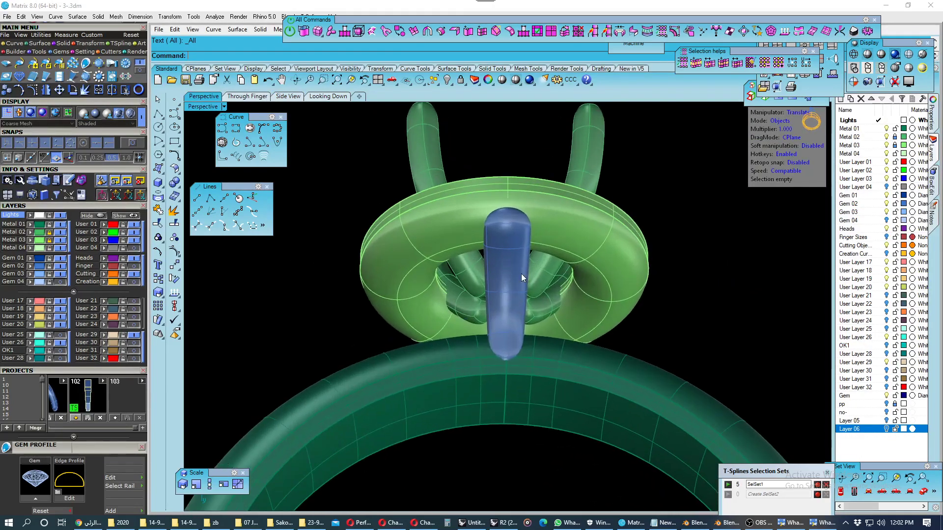
left_click(520, 279)
key("ctrl+s")
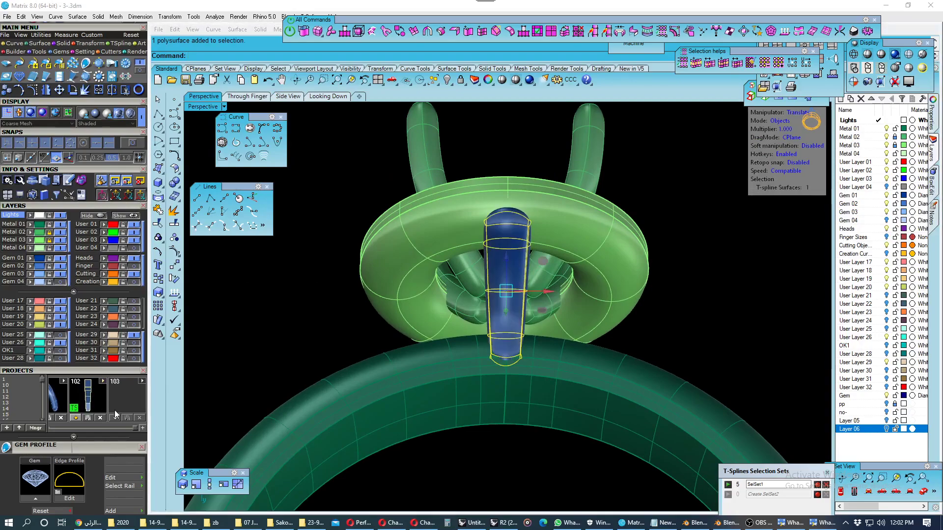
- In Looking Down view, rotate the bridge about the head centre onto a diagonal between prongs
right_click_drag(246, 177, 318, 119)
scroll(318, 118, "up", 2)
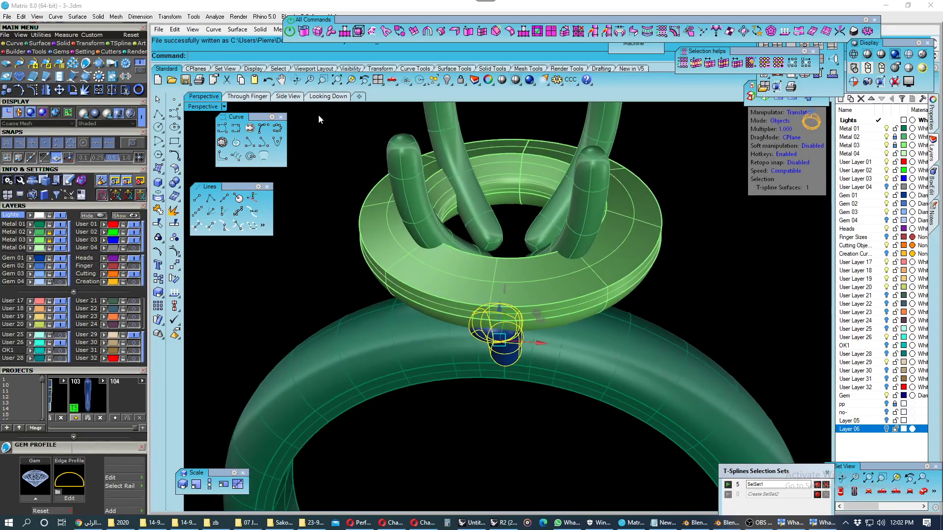
left_click(326, 97)
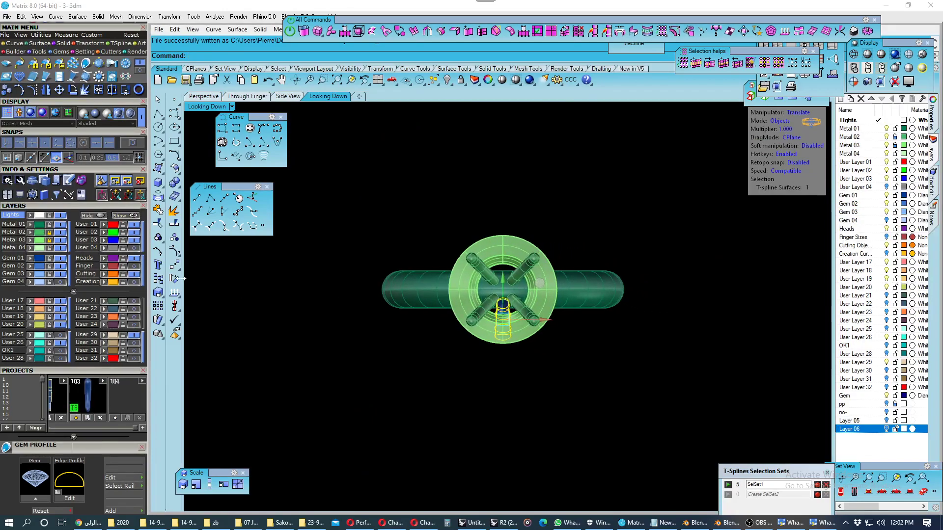
left_click(175, 279)
left_click(502, 290)
left_click(501, 421)
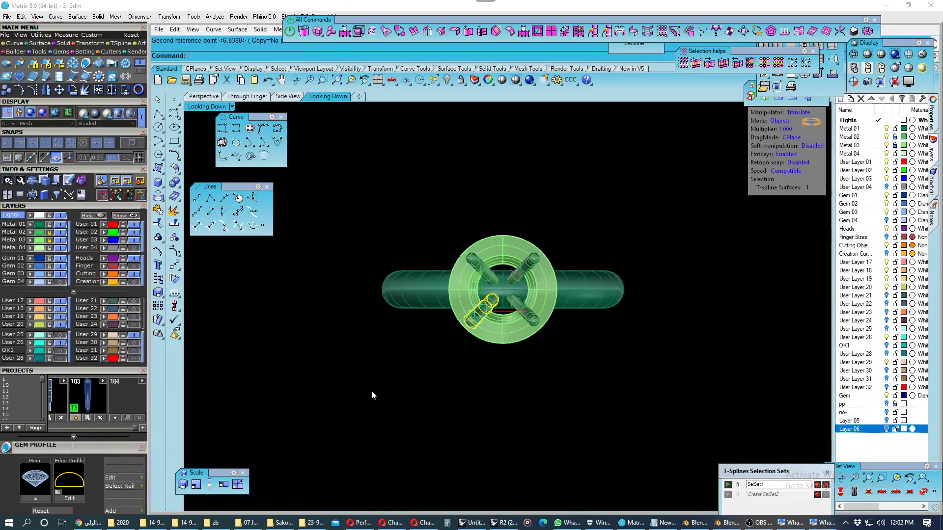
left_click(372, 395)
- Polar-array the bridge around the head centre with 4 copies over 360°
left_click(175, 279)
left_click(202, 302)
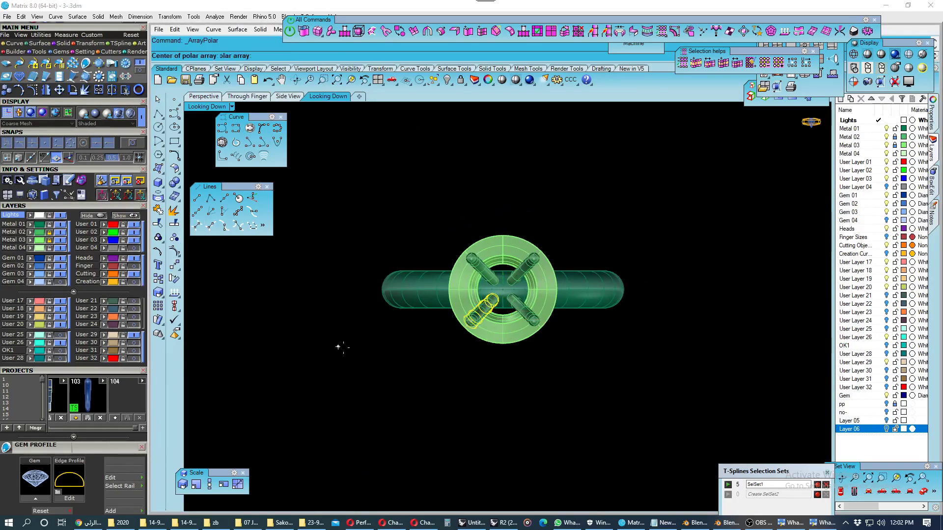
type("0")
key("Return")
type("4")
key("Return")
key("Return")
key("Return")
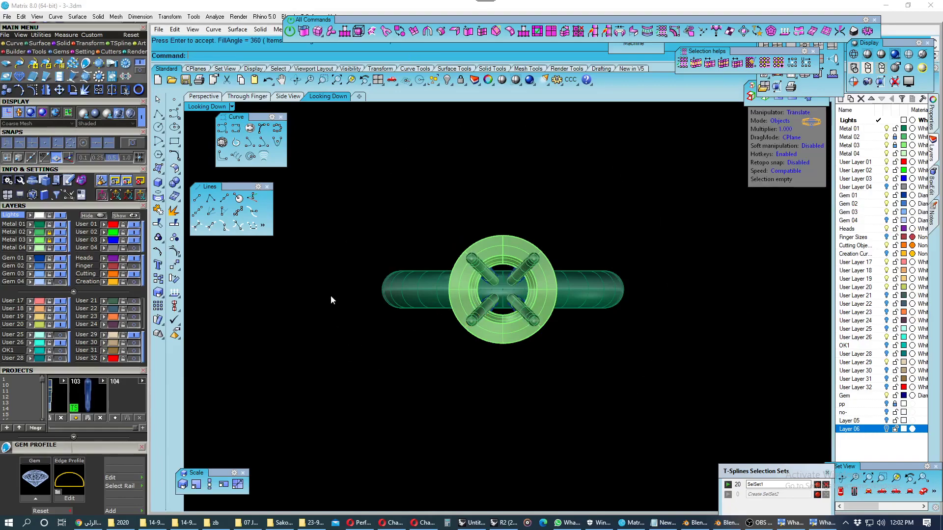
left_click(217, 100)
mouse_move(388, 243)
right_mouse_down()
mouse_move(523, 361)
mouse_move(528, 280)
right_mouse_up()
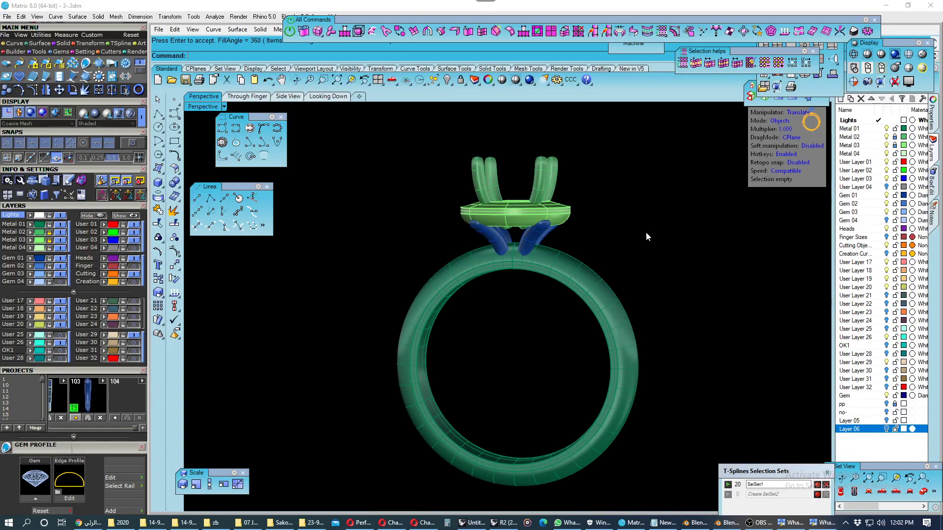
- Save the file, apply PlasticWHITE shading, and compare the ring with the reference photo
key("ctrl+s")
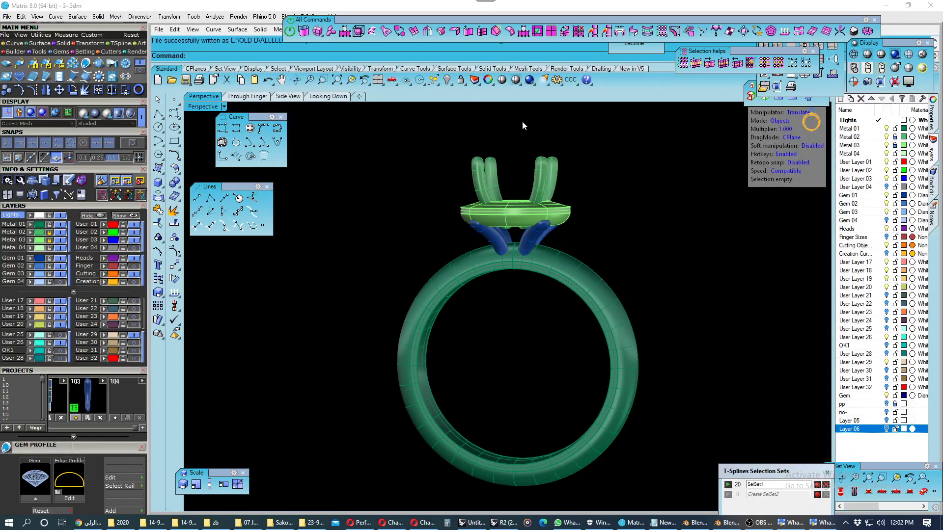
left_click(882, 55)
mouse_move(515, 306)
right_mouse_down()
mouse_move(652, 276)
mouse_move(530, 270)
mouse_move(570, 318)
mouse_move(562, 320)
mouse_move(624, 340)
right_mouse_up()
mouse_move(716, 317)
right_mouse_down()
mouse_move(717, 341)
mouse_move(743, 350)
mouse_move(604, 326)
mouse_move(643, 332)
right_mouse_up()
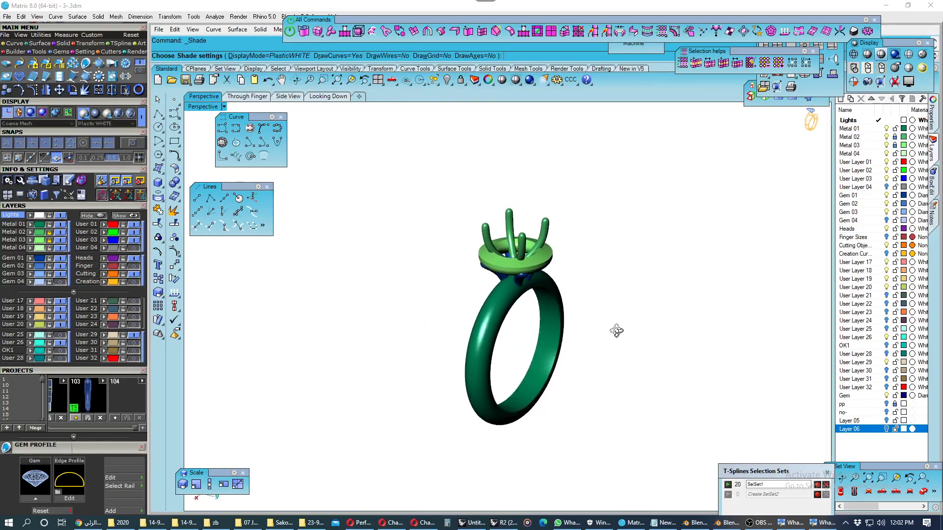
left_click(824, 523)
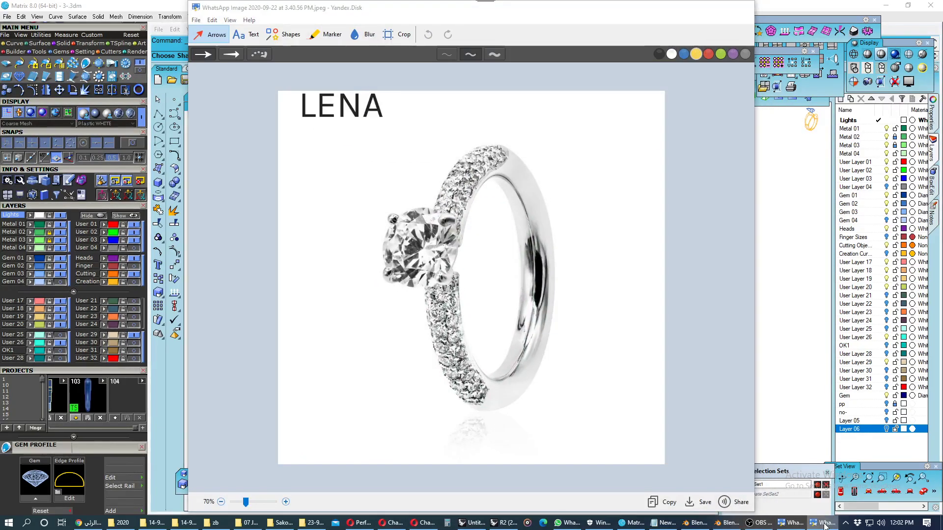
left_click(824, 524)
mouse_move(559, 292)
right_mouse_down()
mouse_move(581, 280)
mouse_move(595, 358)
right_mouse_up()
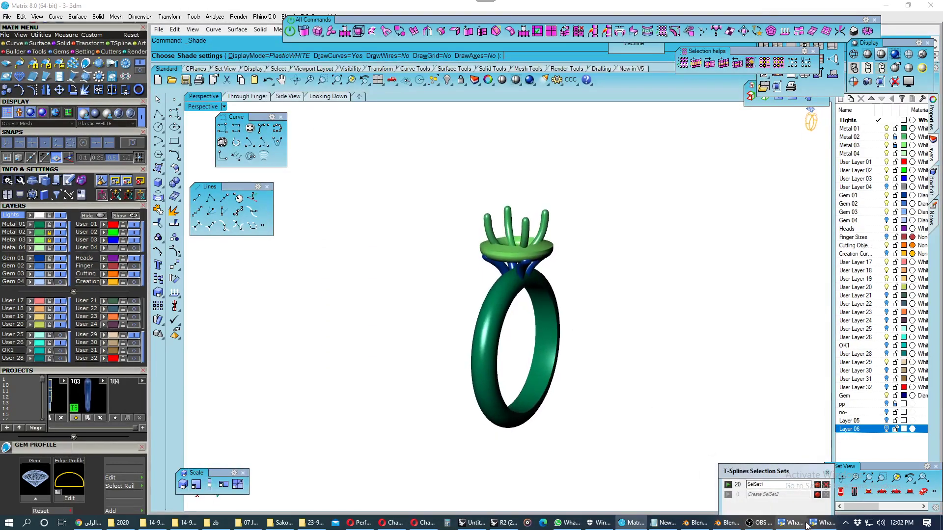
left_click(824, 523)
left_click(824, 523)
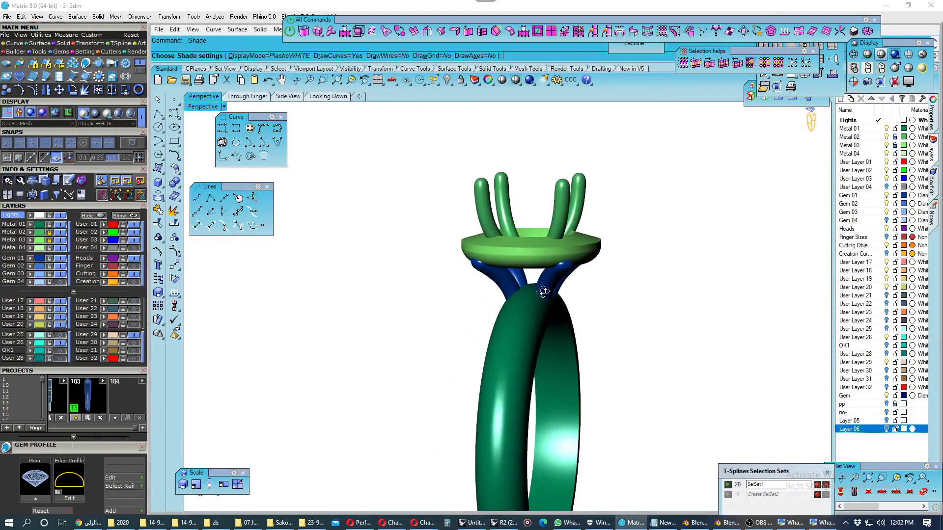
mouse_move(511, 248)
right_mouse_down()
mouse_move(412, 267)
mouse_move(423, 268)
mouse_move(290, 278)
mouse_move(279, 296)
mouse_move(342, 294)
mouse_move(375, 344)
mouse_move(438, 287)
mouse_move(406, 267)
mouse_move(360, 273)
mouse_move(412, 268)
mouse_move(509, 281)
mouse_move(442, 269)
mouse_move(409, 290)
mouse_move(371, 290)
mouse_move(393, 279)
mouse_move(369, 292)
right_mouse_up()
scroll(413, 268, "up", 3)
scroll(412, 268, "up", 2)
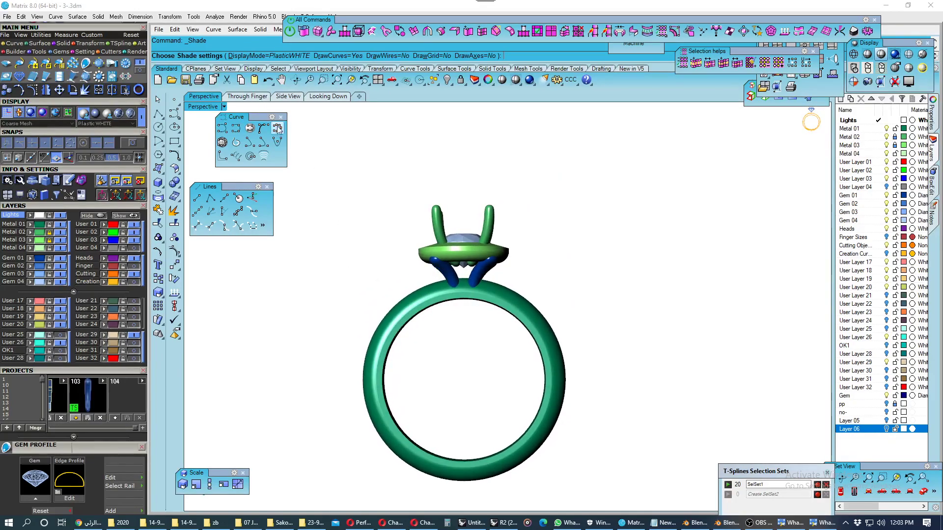
- Snapshot the blue bridges to the project library, then undo the polar array of bridges
key("Escape")
right_click_drag(336, 168, 344, 240)
scroll(344, 240, "up", 3)
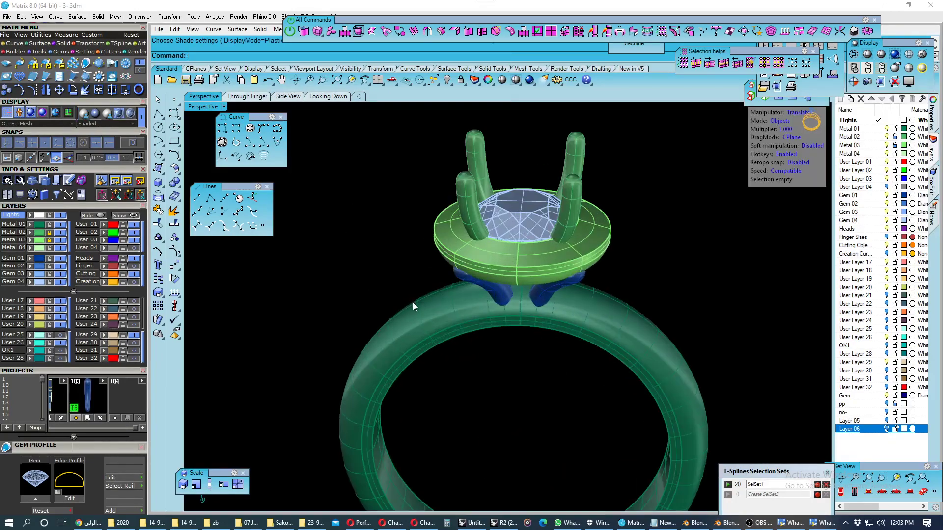
right_click_drag(413, 302, 412, 275)
left_click(44, 262)
left_click(119, 405)
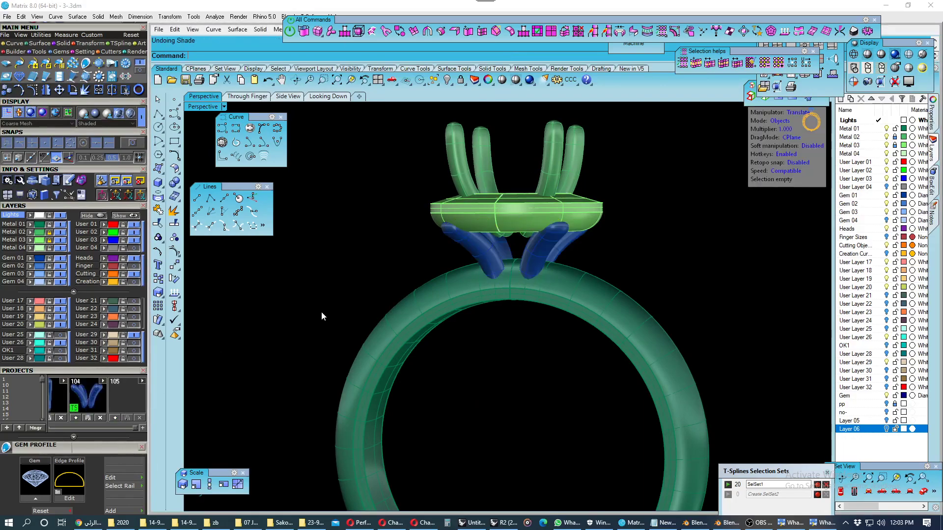
key("ctrl+z")
key("ctrl+z")
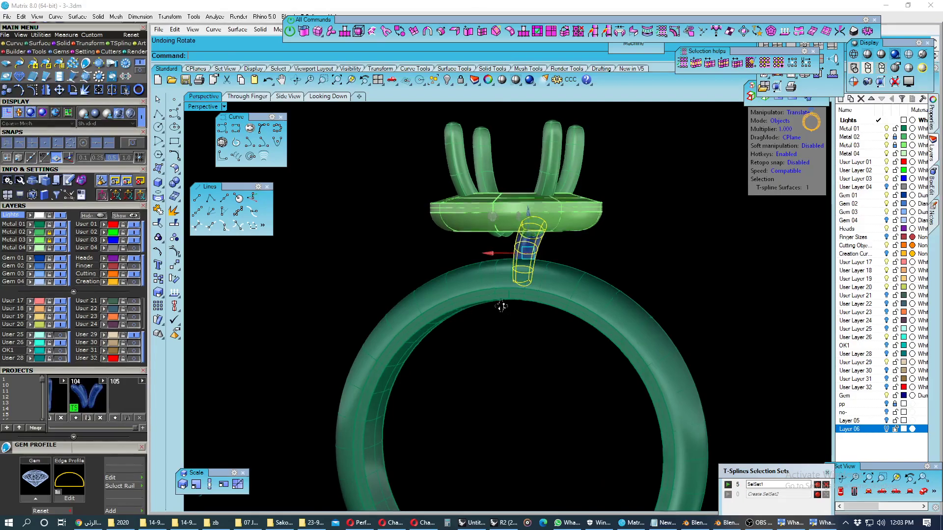
- In side view and box mode, window-select the bridge's five bottom faces and store them as SelSet2
right_click_drag(500, 307, 341, 238)
left_click(288, 97)
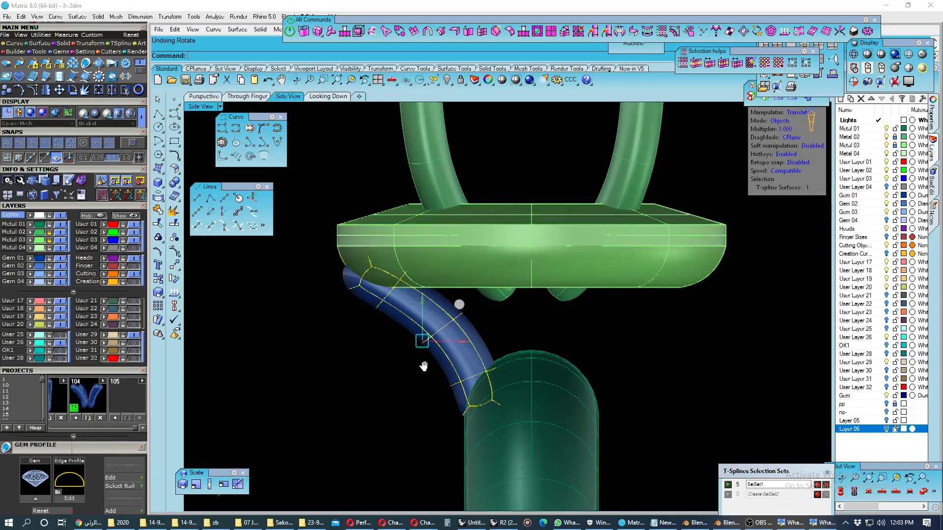
left_click(407, 352)
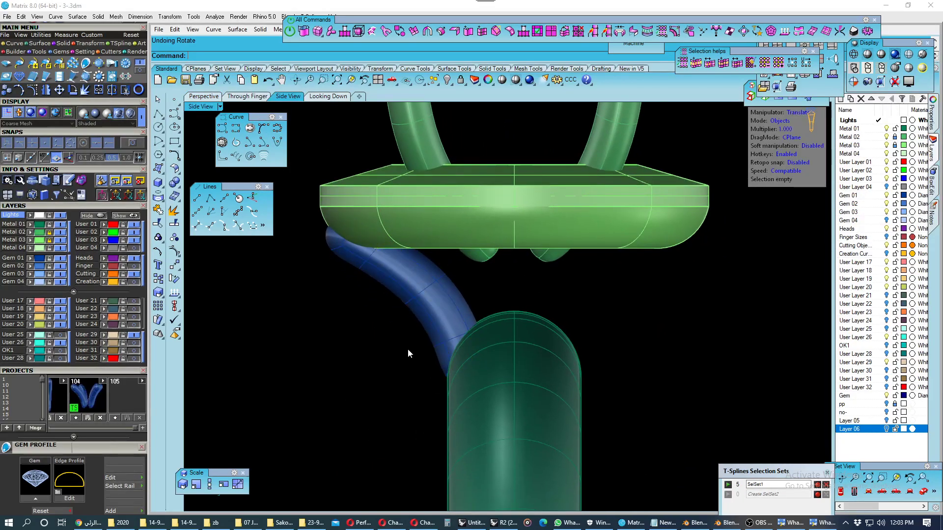
key("Tab")
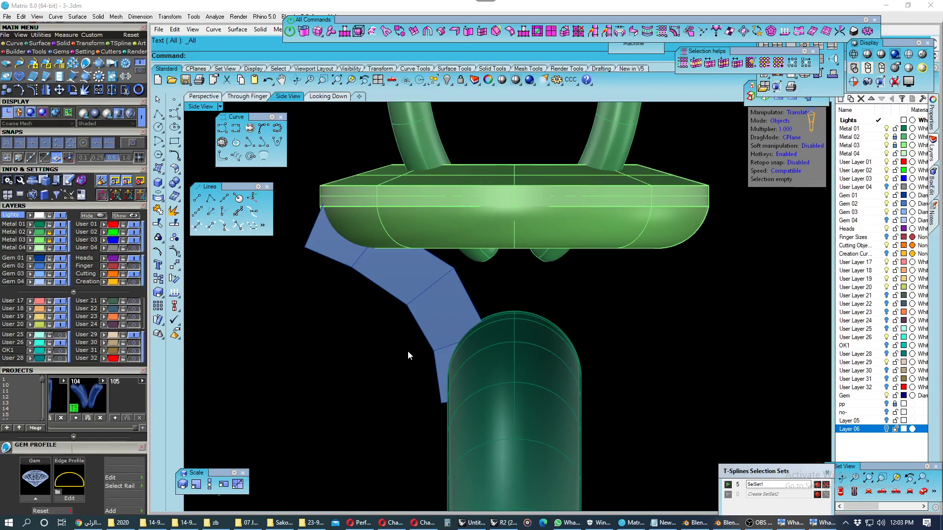
left_click_drag(388, 329, 564, 414)
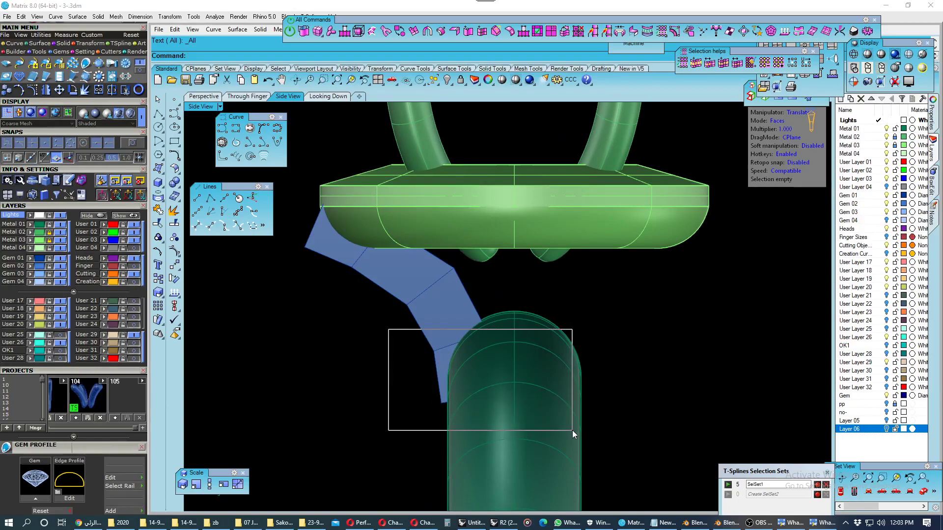
left_click_drag(389, 330, 254, 338)
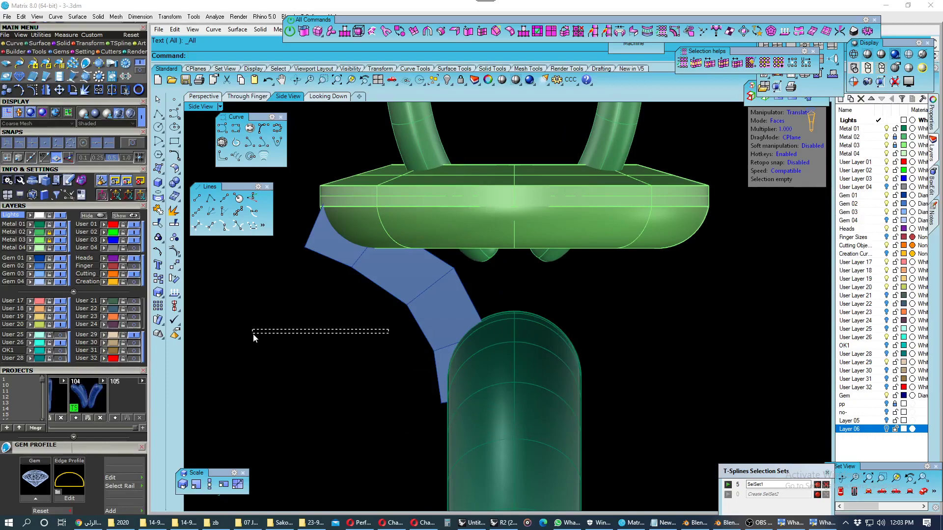
left_click(62, 225)
left_click_drag(541, 384, 366, 423)
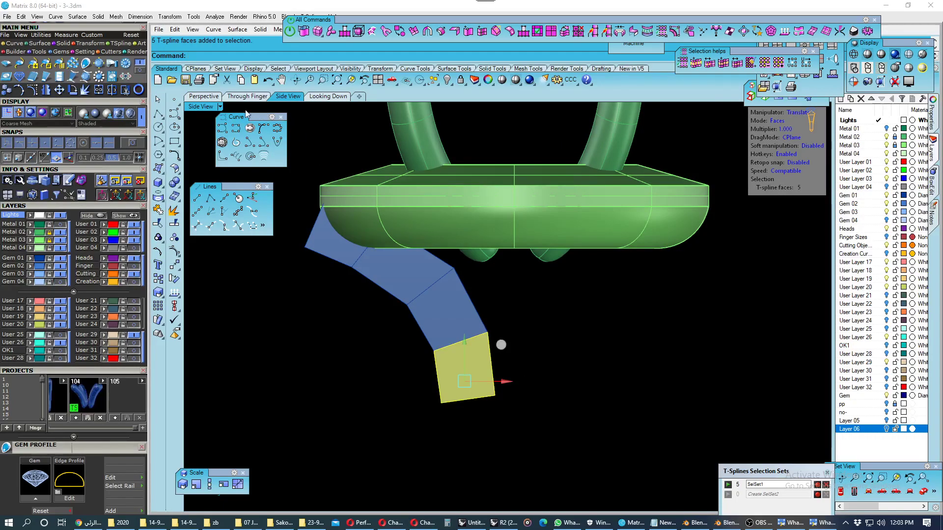
left_click(203, 96)
right_click_drag(541, 344, 440, 324)
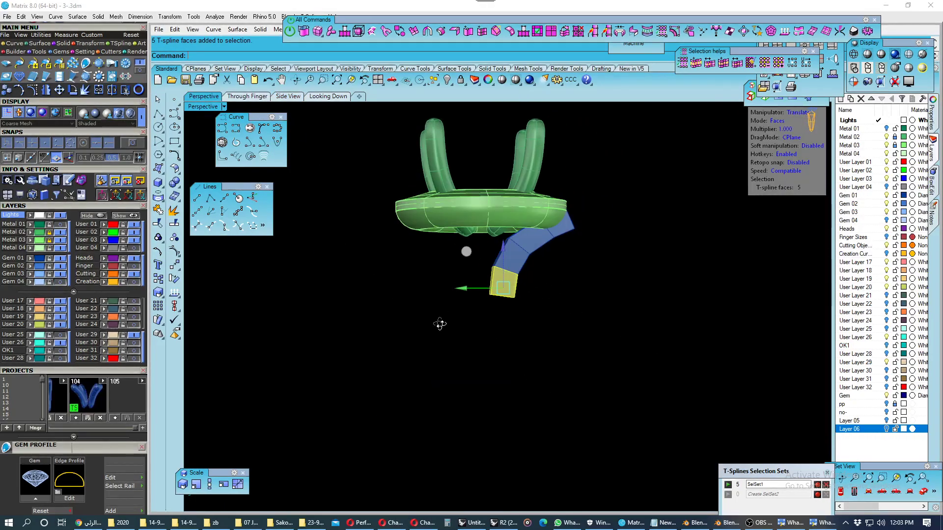
left_click(287, 97)
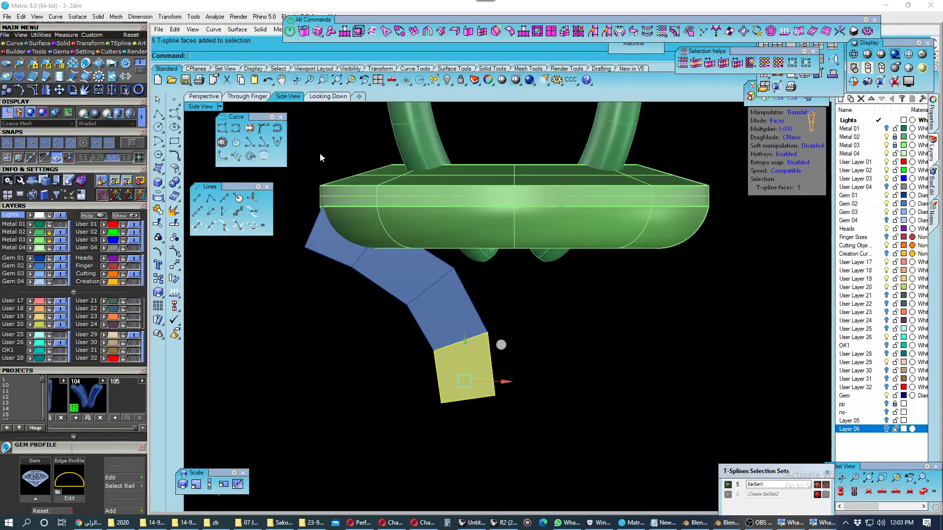
left_click(816, 495)
- Shift the bottom faces right with Soft manipulation, then rotate them slightly outward
scroll(491, 374, "up", 2)
scroll(492, 374, "up", 2)
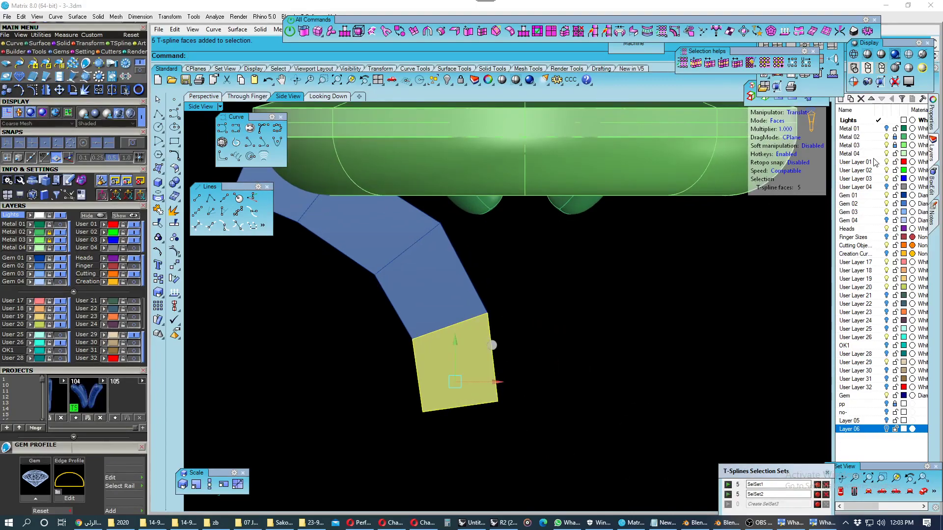
left_click(812, 146)
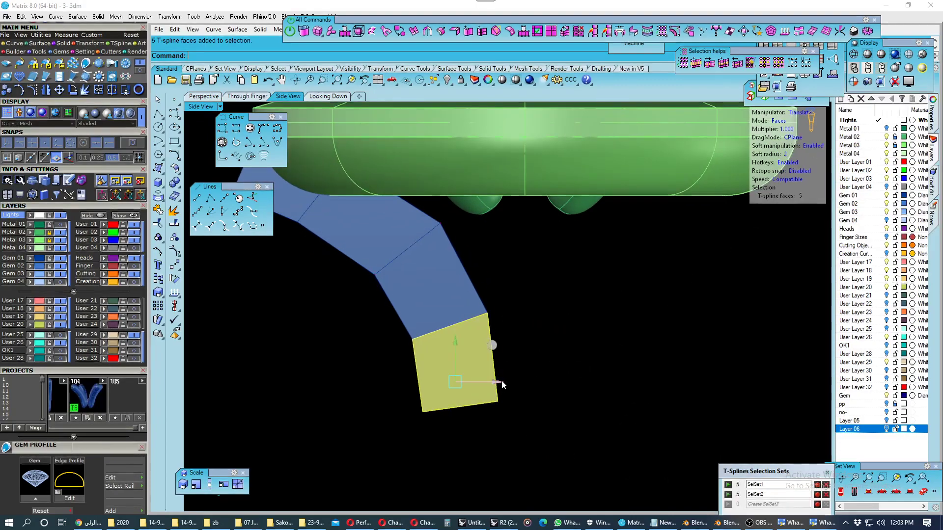
left_click_drag(501, 382, 509, 382)
left_click(812, 146)
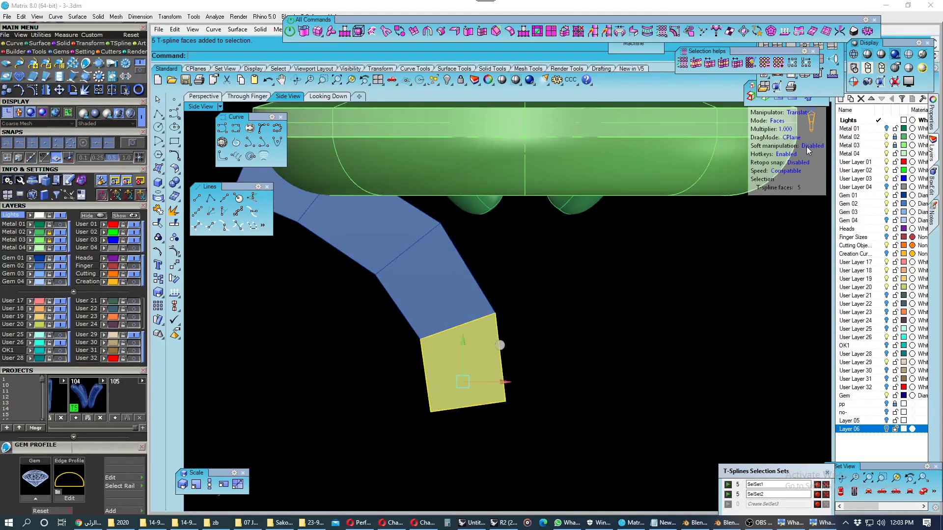
scroll(514, 311, "down", 2)
scroll(460, 357, "up", 2)
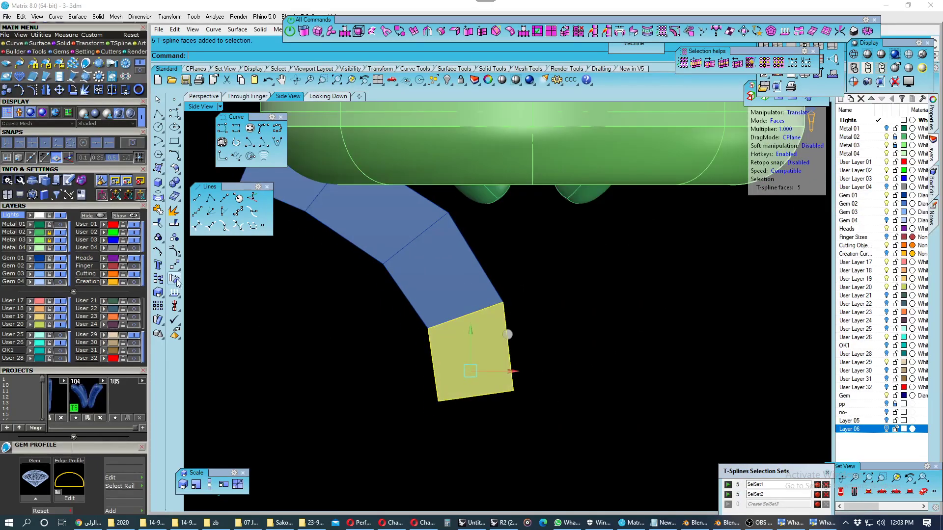
key("Escape")
type("rotate")
key("Return")
left_click(458, 433)
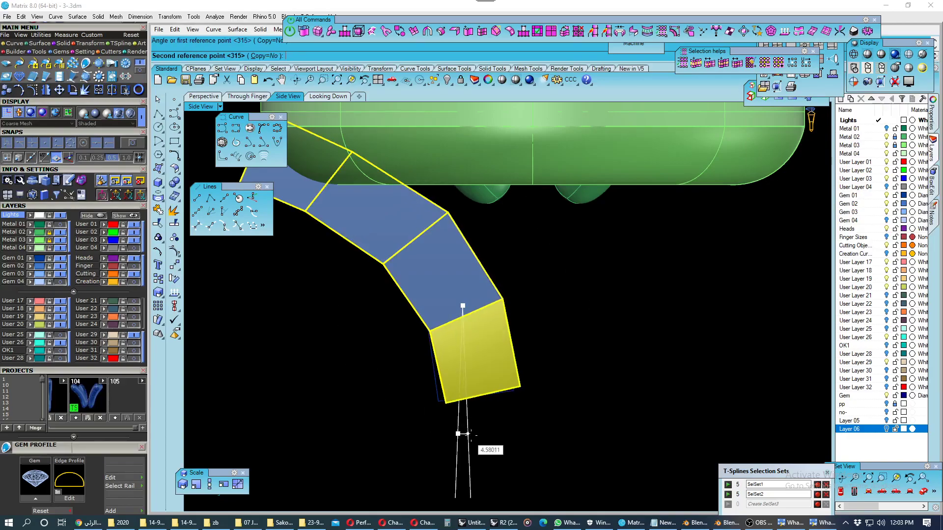
left_click(478, 417)
- Display the tube smooth, inspect a face near the head, and save the model
key("Tab")
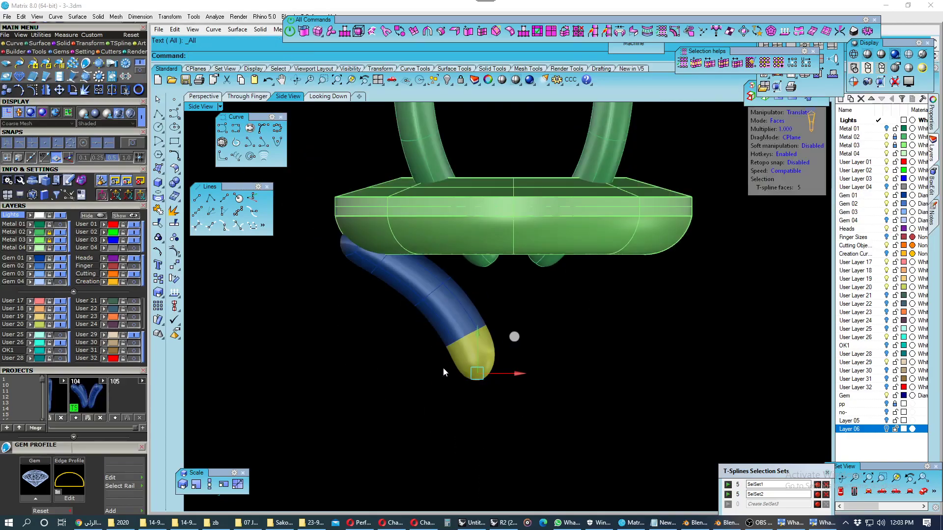
left_click(381, 352)
scroll(447, 280, "up", 2)
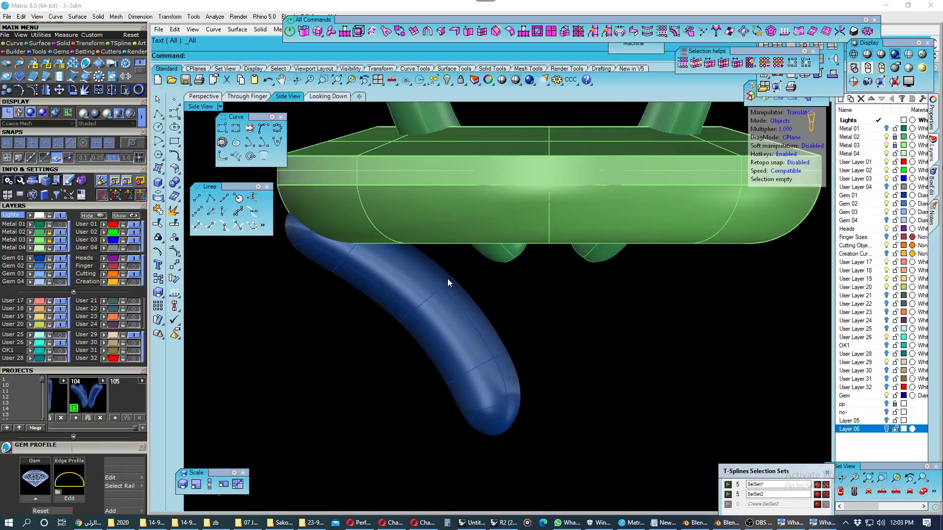
key("f")
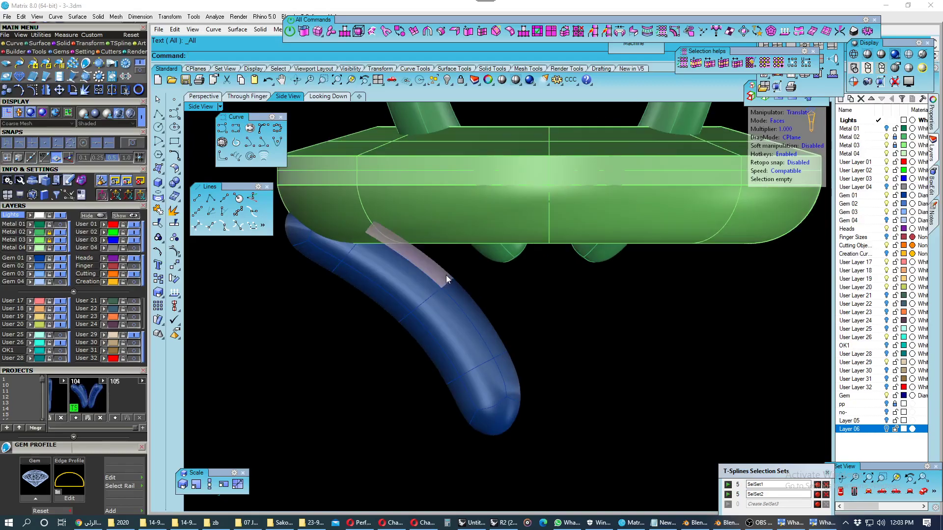
left_click(434, 265)
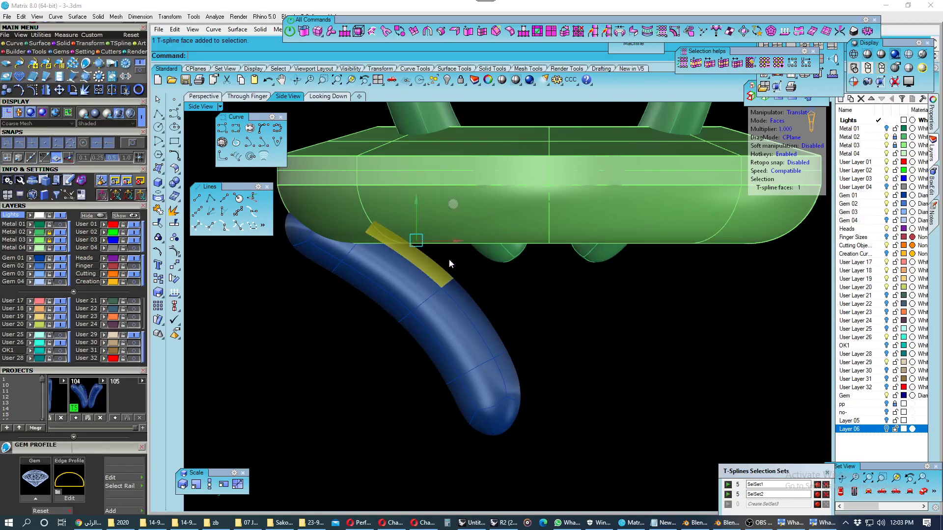
key("Tab")
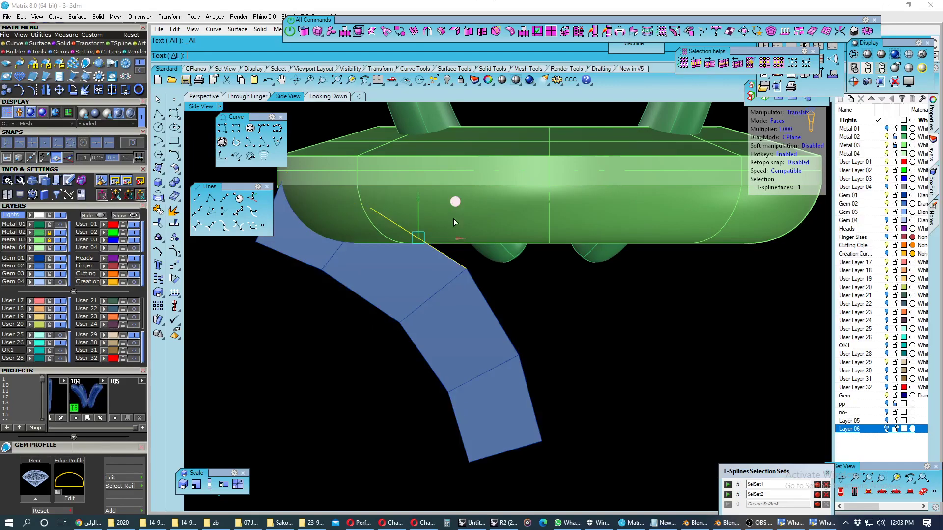
key("Tab")
scroll(452, 284, "down", 1)
key("Escape")
key("o")
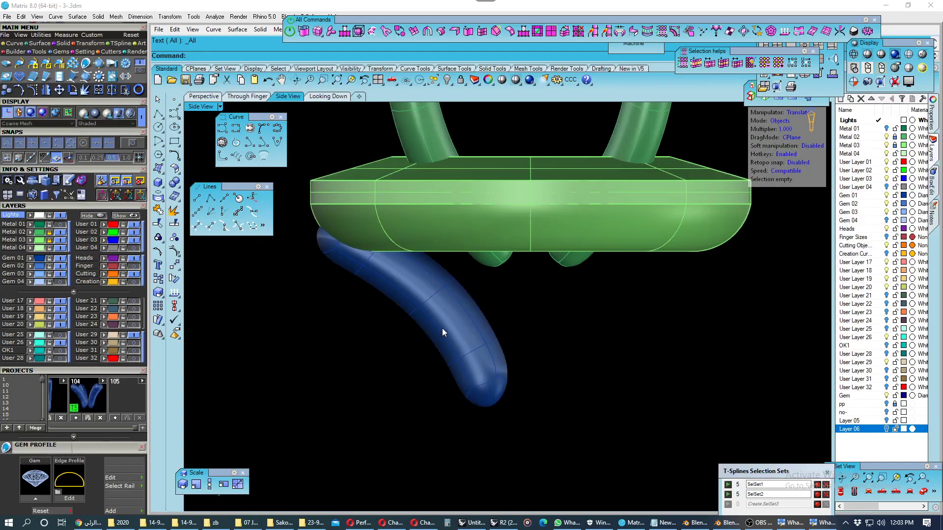
left_click(447, 328)
key("ctrl+s")
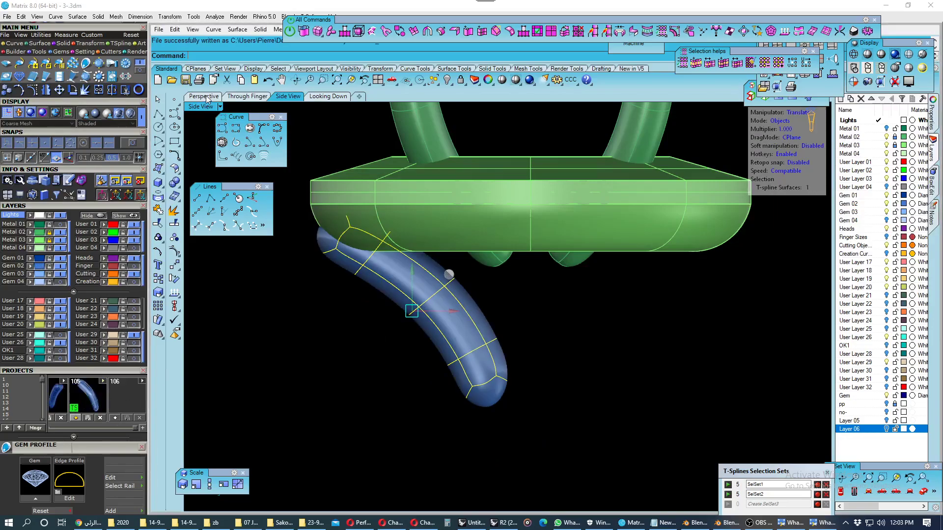
- Nudge an edge ring at the tube tip and save the tube as library snapshot 107
left_click(305, 329)
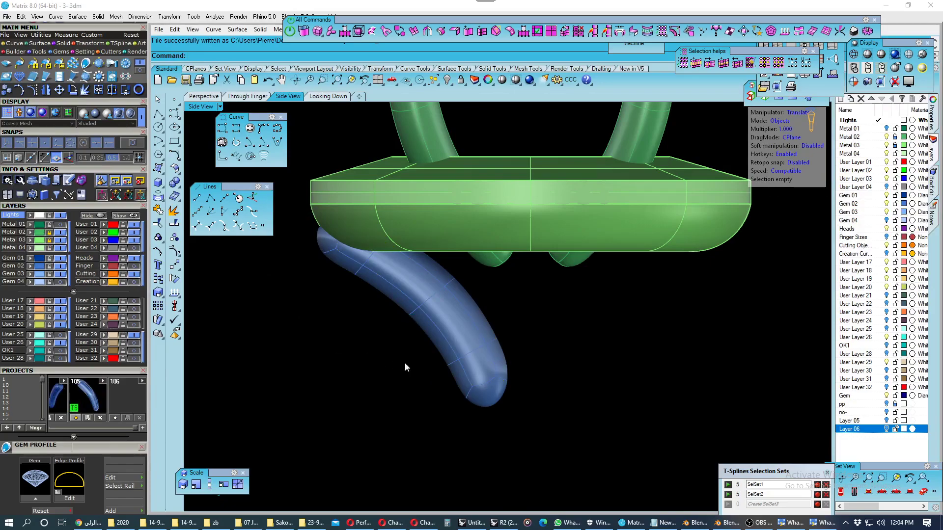
scroll(471, 384, "up", 2)
left_click(483, 349)
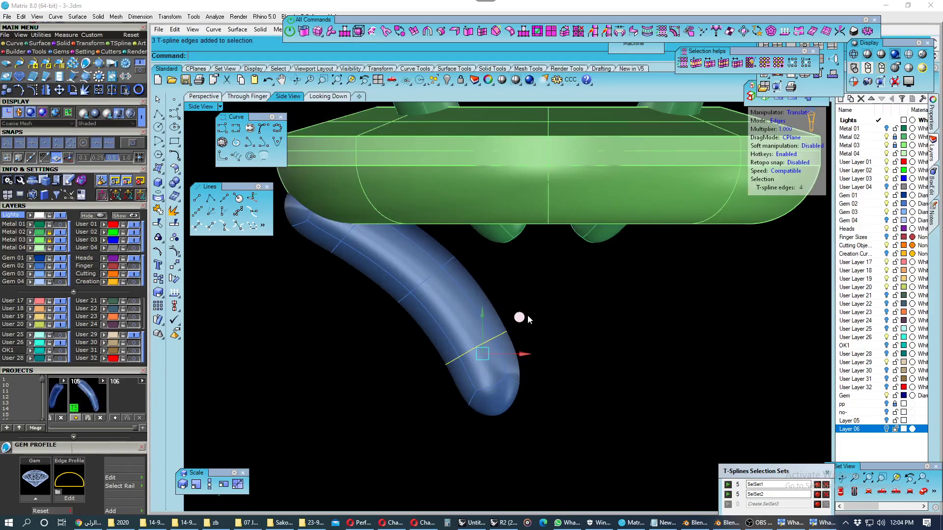
left_click_drag(528, 320, 531, 319)
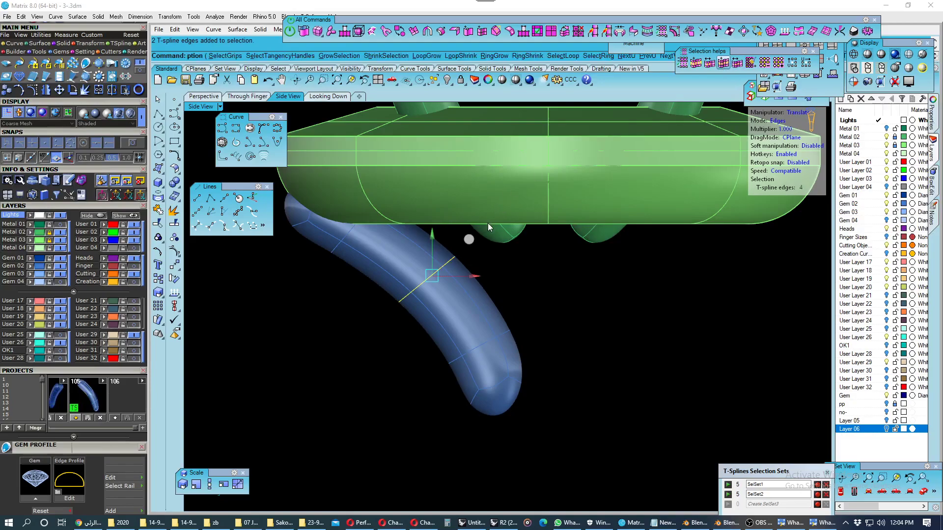
left_click(472, 236)
key("Escape")
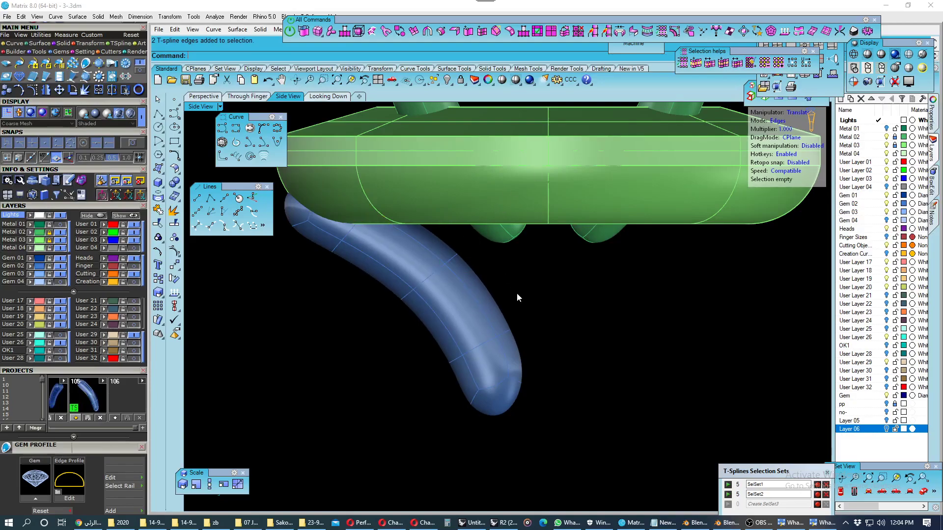
scroll(517, 292, "down", 2)
left_click(479, 320)
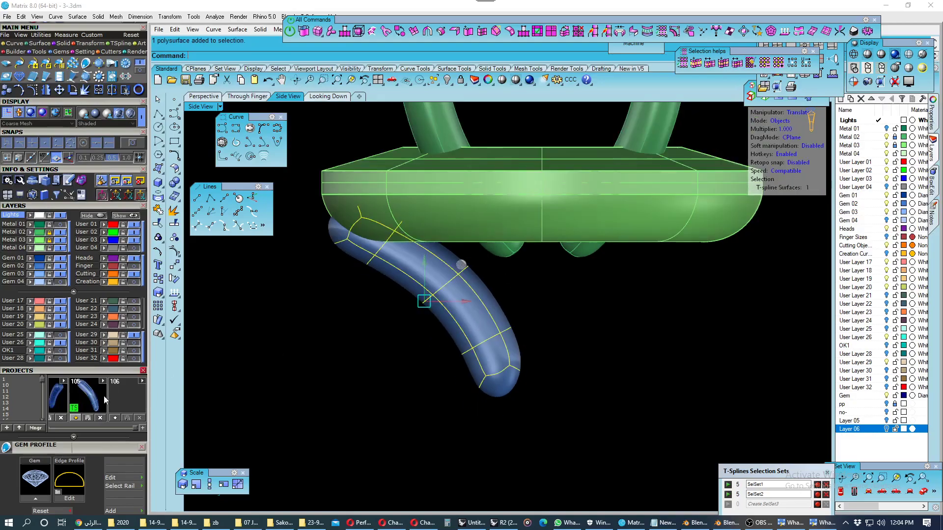
left_click(116, 418)
- In the top view, polar-array the bridge tube into four copies around the origin
left_click(328, 96)
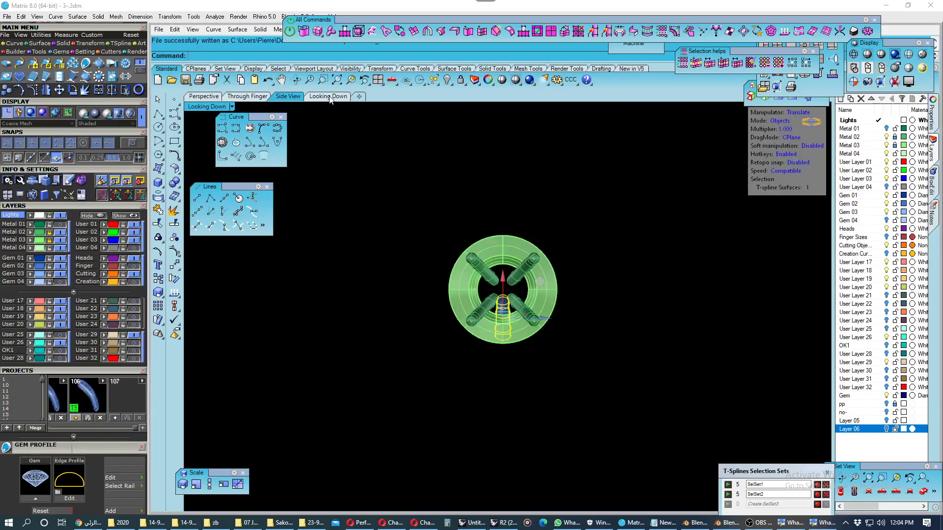
left_click(176, 271)
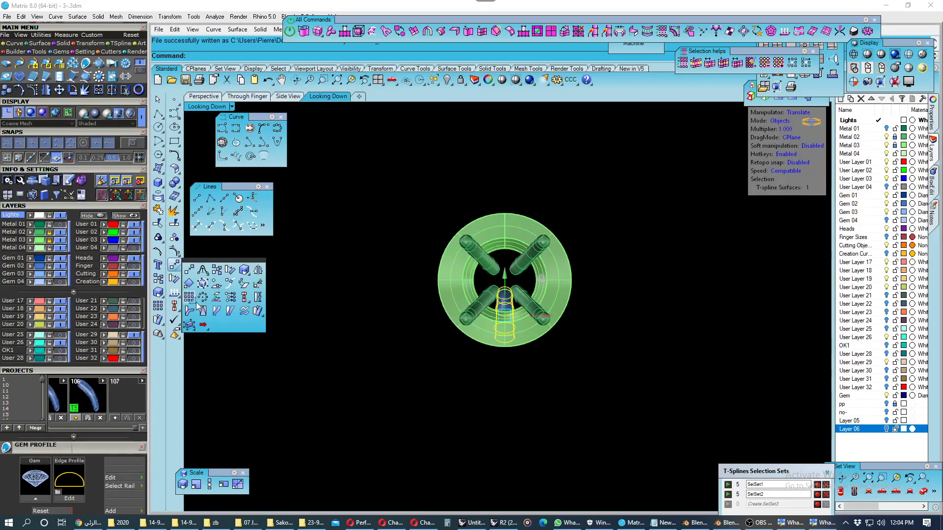
left_click(222, 298)
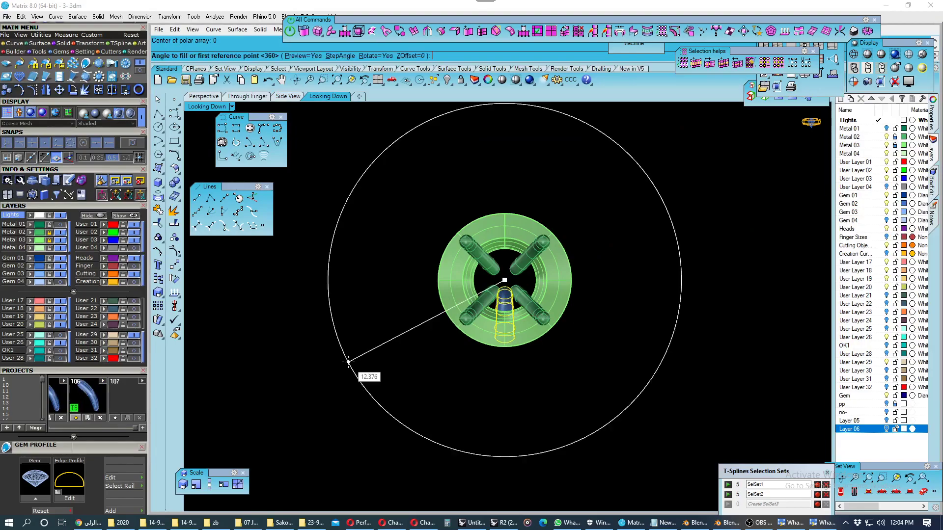
key("Return")
key("Return")
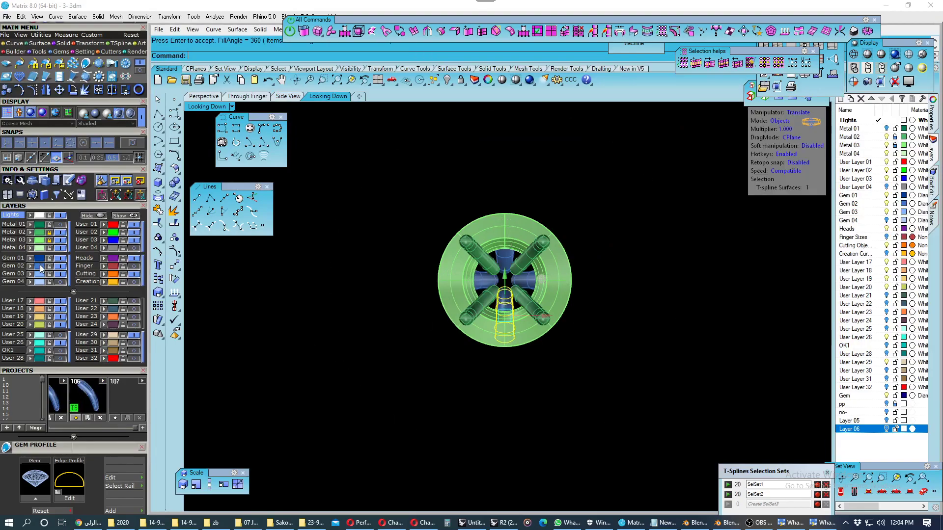
key("Return")
left_click(174, 278)
type("0")
key("Return")
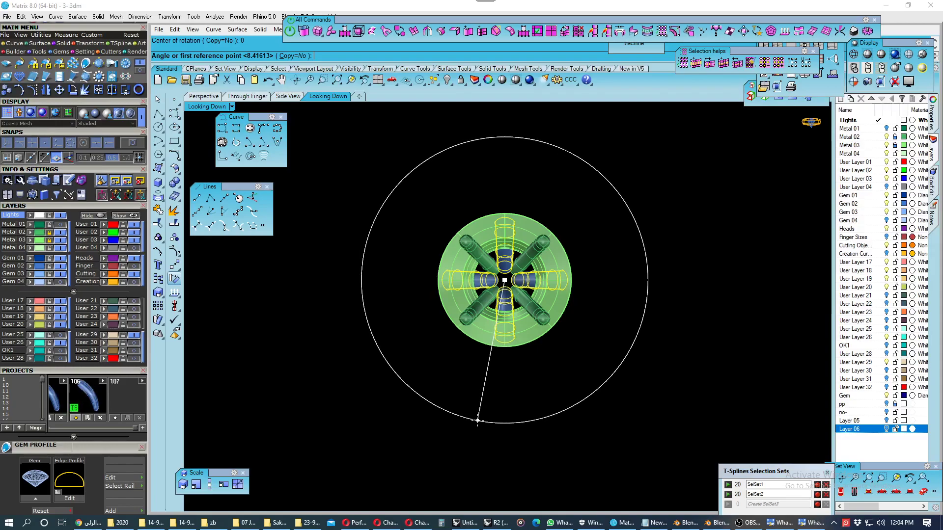
key("Escape")
- Rotate the four bridge tubes 270° about the ring centre in the top view
left_click(203, 96)
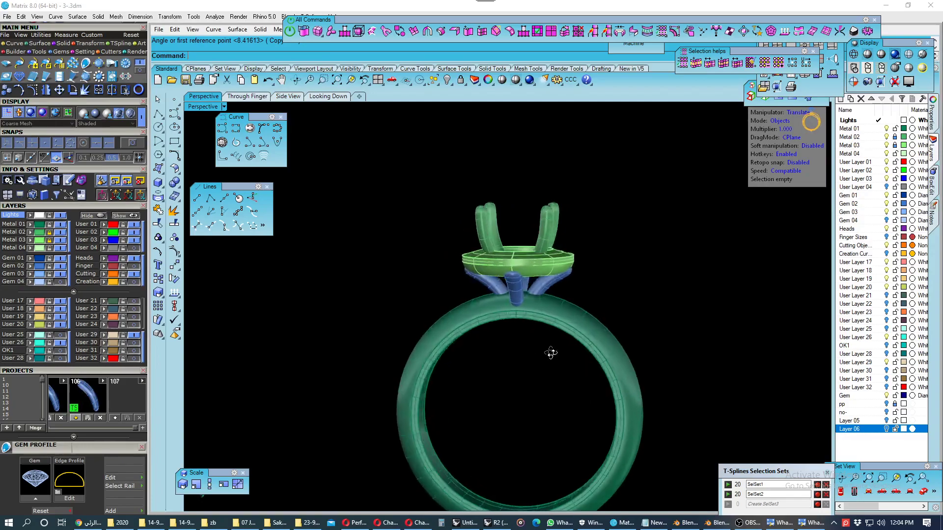
left_click(320, 96)
left_click(40, 273)
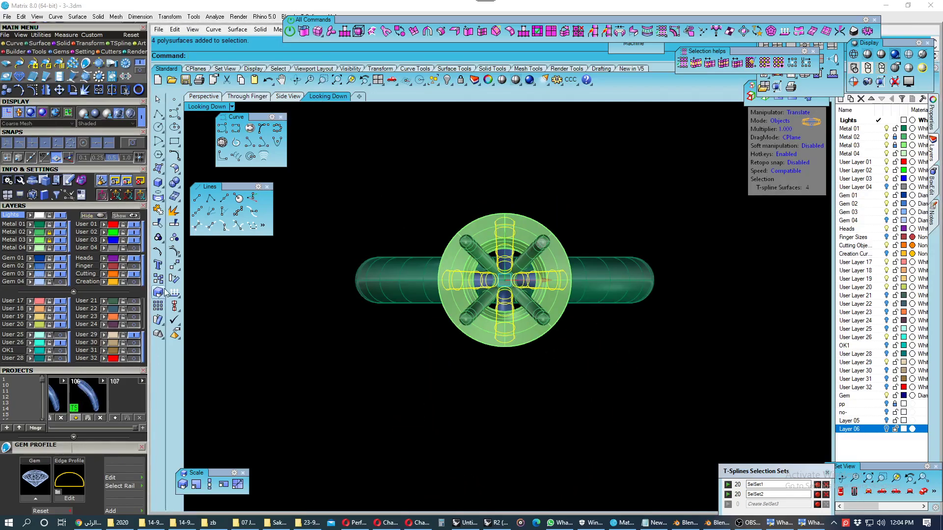
left_click(174, 279)
left_click(505, 280)
left_click(505, 426)
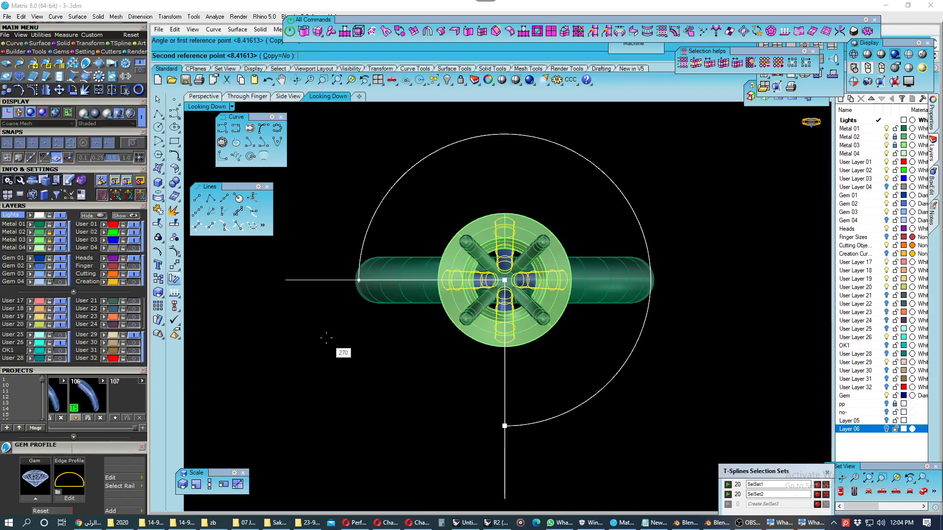
left_click(349, 376)
- Check the bridges in perspective with white plastic shading and save the model
key("ctrl+F4")
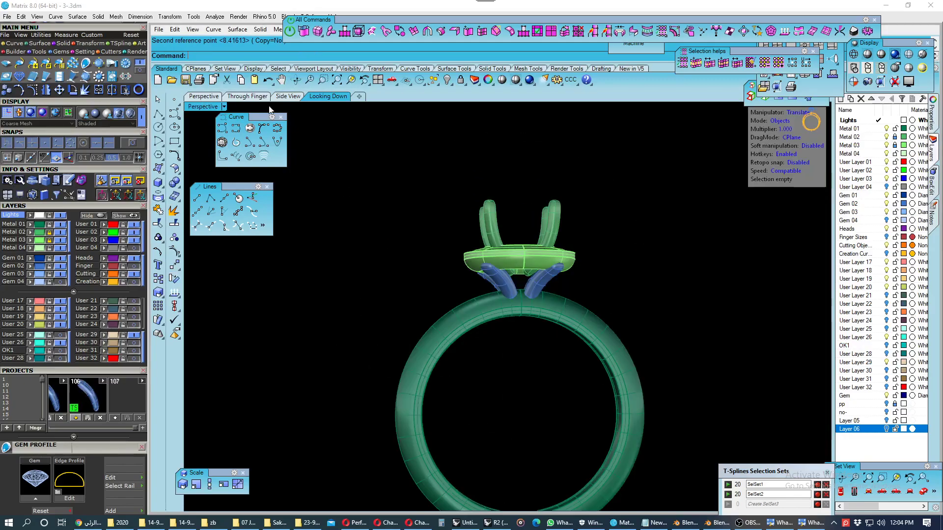
left_click(880, 54)
mouse_move(413, 238)
right_mouse_down()
mouse_move(697, 253)
mouse_move(581, 284)
mouse_move(607, 262)
mouse_move(441, 268)
mouse_move(442, 295)
right_mouse_up()
key("Return")
scroll(553, 273, "up", 3)
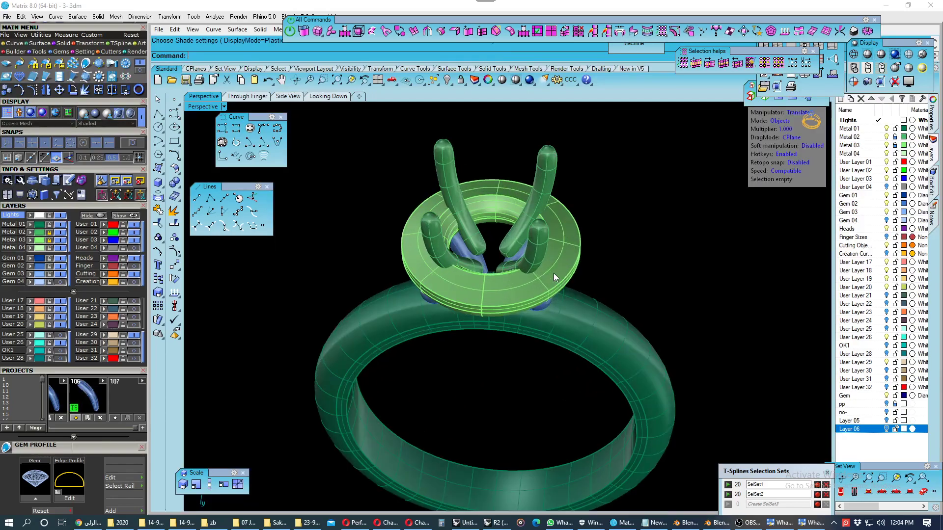
mouse_move(553, 273)
right_mouse_down()
mouse_move(509, 302)
mouse_move(479, 145)
right_mouse_up()
key("ctrl+s")
left_click(303, 30)
right_click_drag(422, 230, 418, 241)
key("Escape")
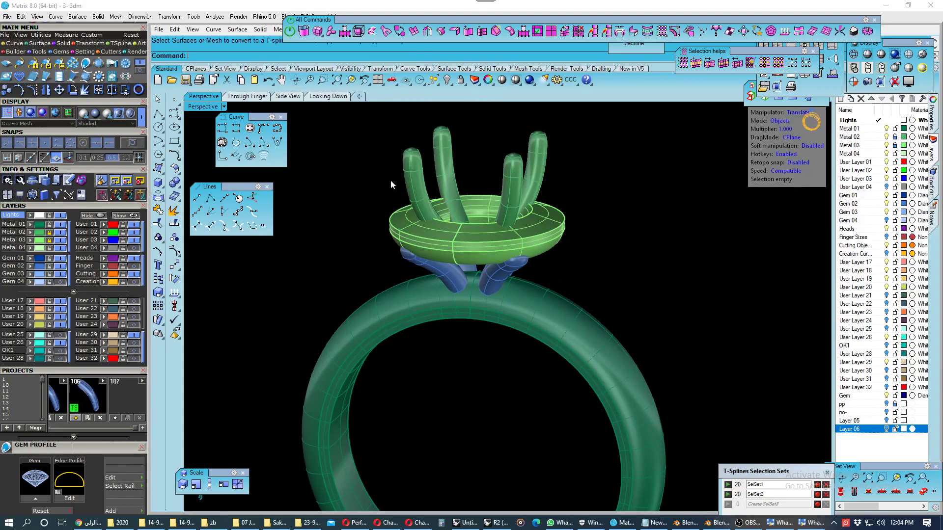
- Save the ring as file 4 in the 23-9-20-solitaire ring folder and orbit around the head
left_click(291, 31)
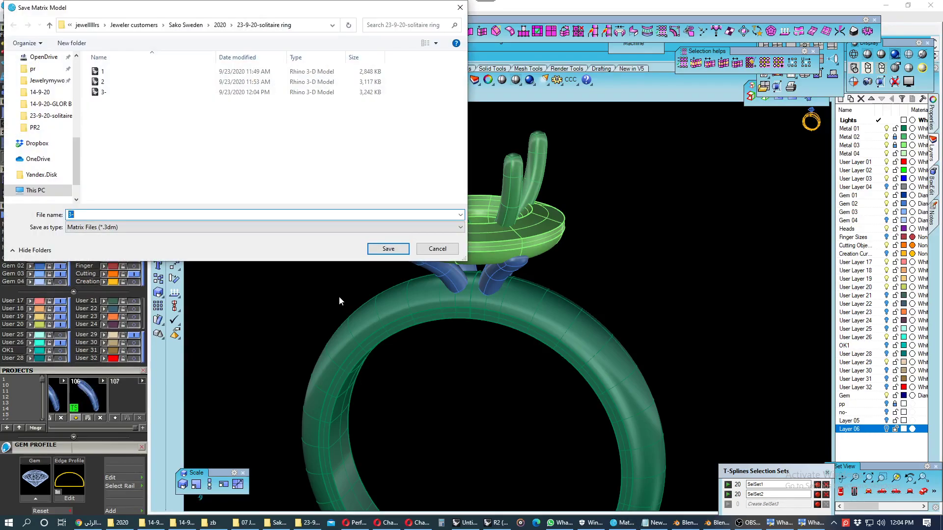
key("Return")
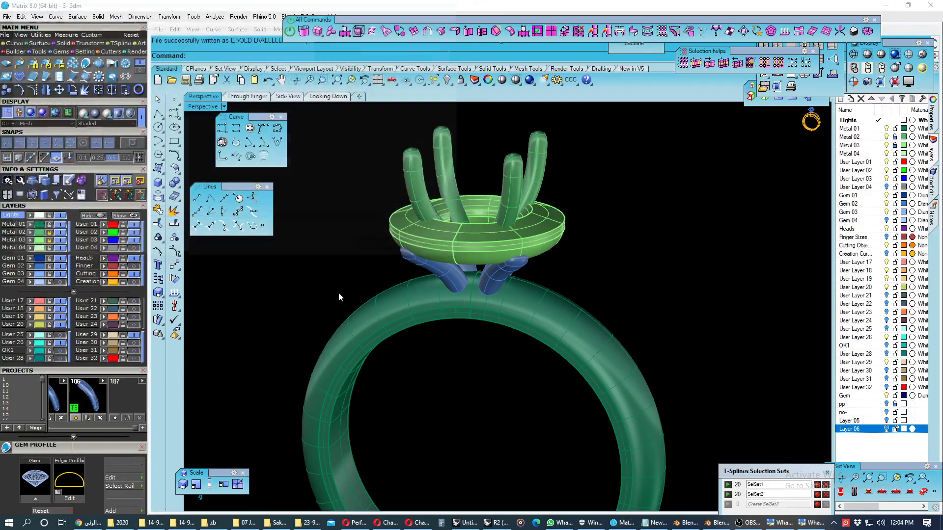
scroll(467, 290, "up", 2)
scroll(511, 265, "up", 2)
mouse_move(511, 265)
right_mouse_down()
mouse_move(479, 258)
mouse_move(507, 315)
mouse_move(466, 296)
right_mouse_up()
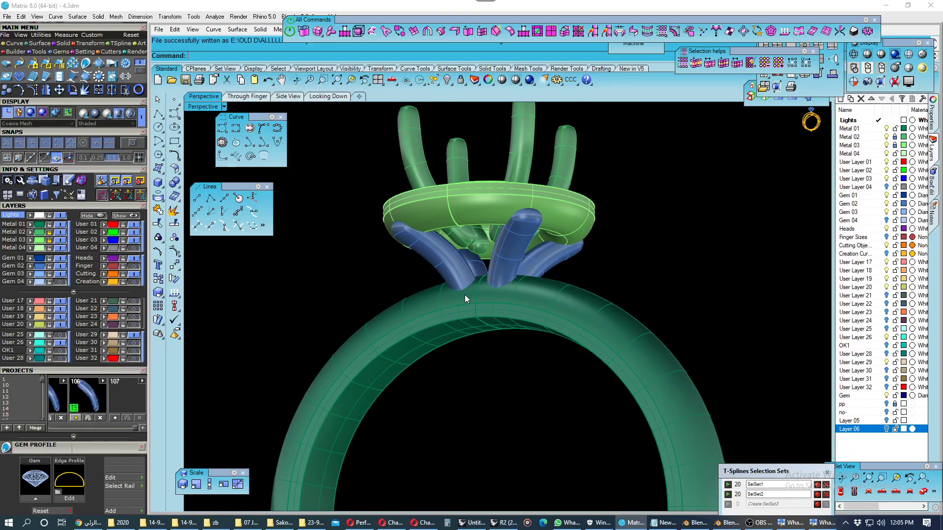
right_click_drag(455, 290, 456, 275)
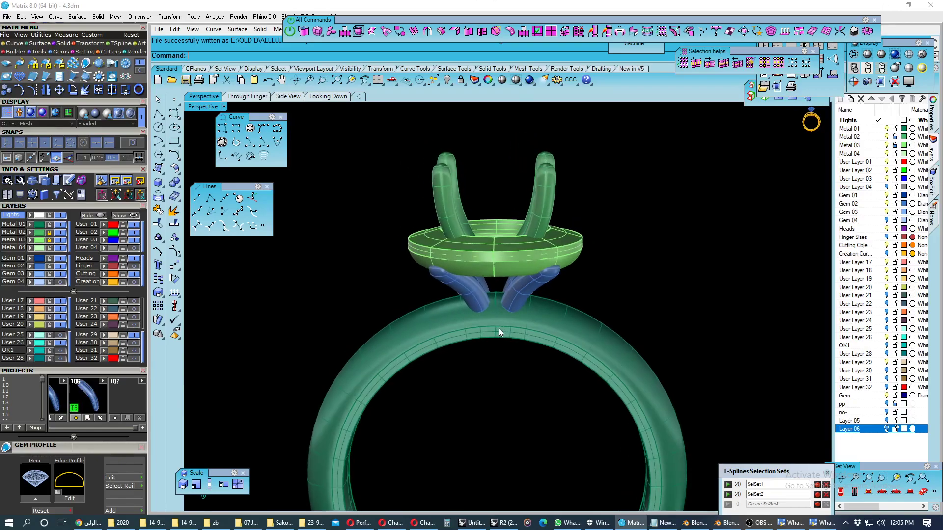
left_click(822, 527)
- Check the LENA reference ring photo, put it away, and orbit down onto the gallery ring
left_click(821, 528)
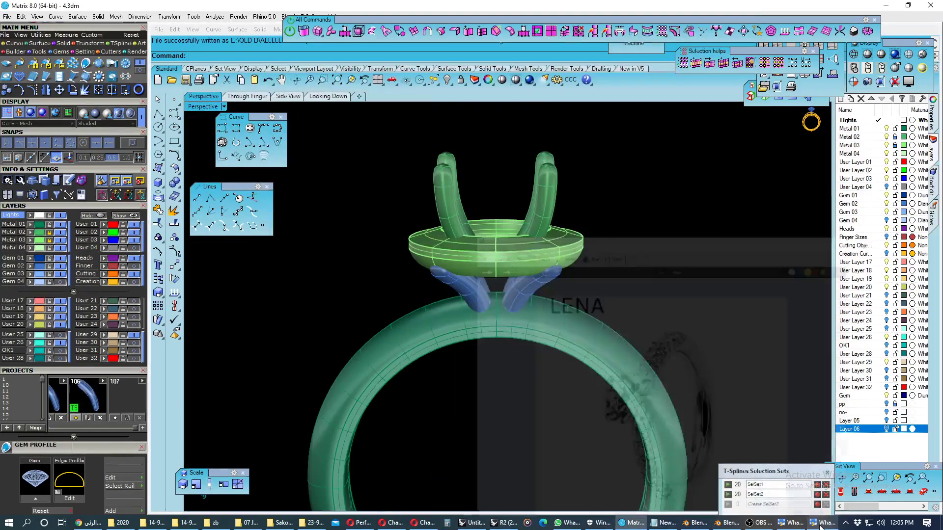
left_click(817, 527)
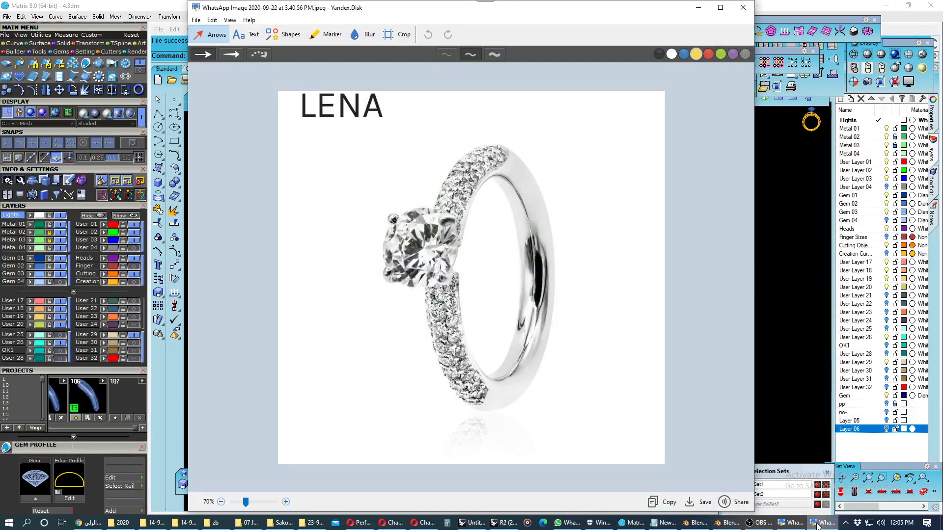
left_click(817, 526)
mouse_move(568, 326)
right_mouse_down()
mouse_move(668, 336)
mouse_move(648, 372)
right_mouse_up()
scroll(522, 337, "up", 2)
scroll(451, 307, "up", 2)
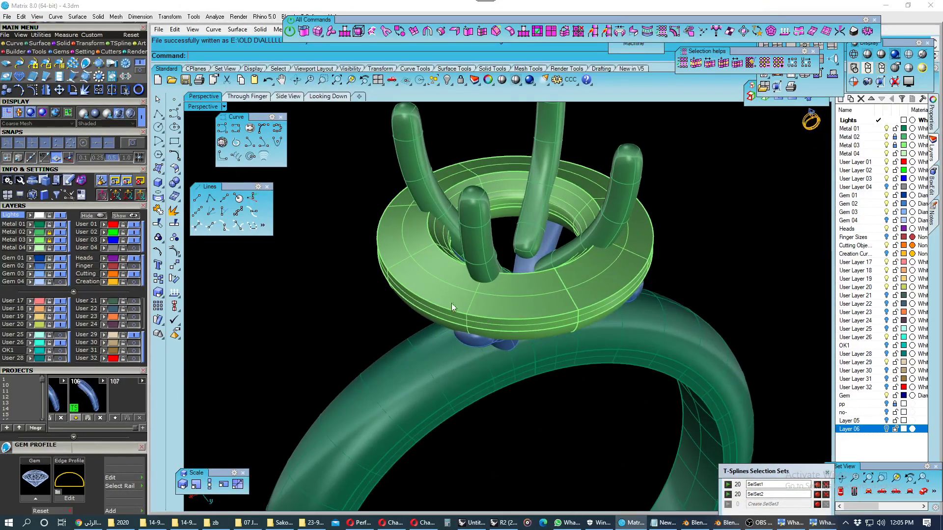
- Extract the gallery ring's inner bezel face with Extract Surface
left_click(174, 183)
left_click(202, 203)
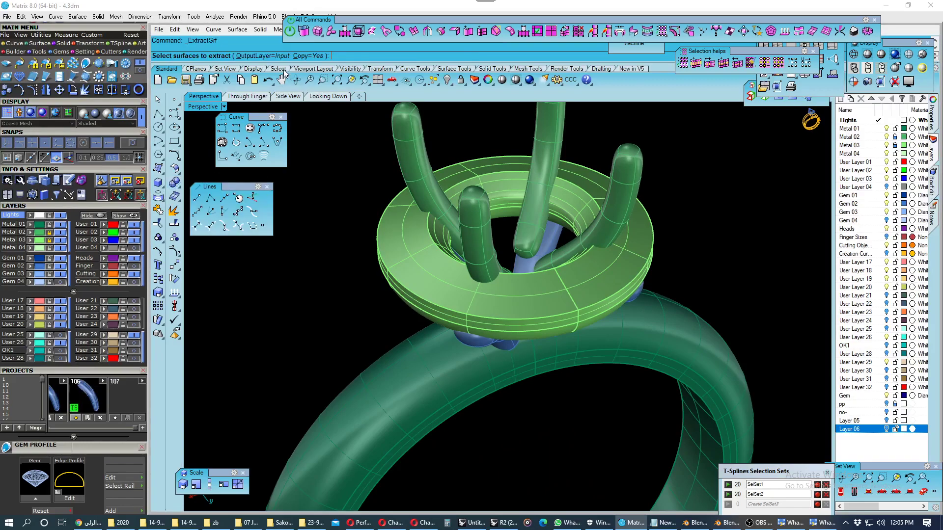
left_click(403, 240)
- Extract the gallery ring's top face as a separate flat ring surface
key("Return")
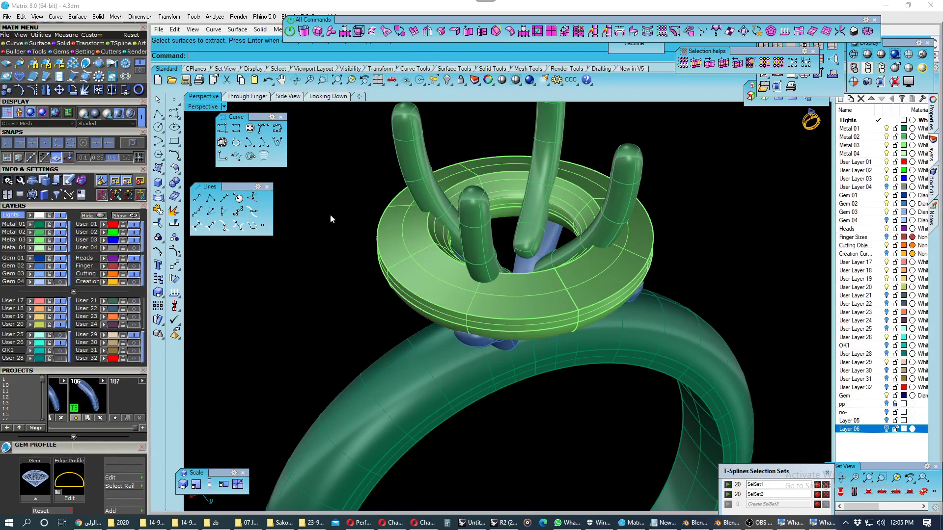
key("Return")
left_click(399, 231)
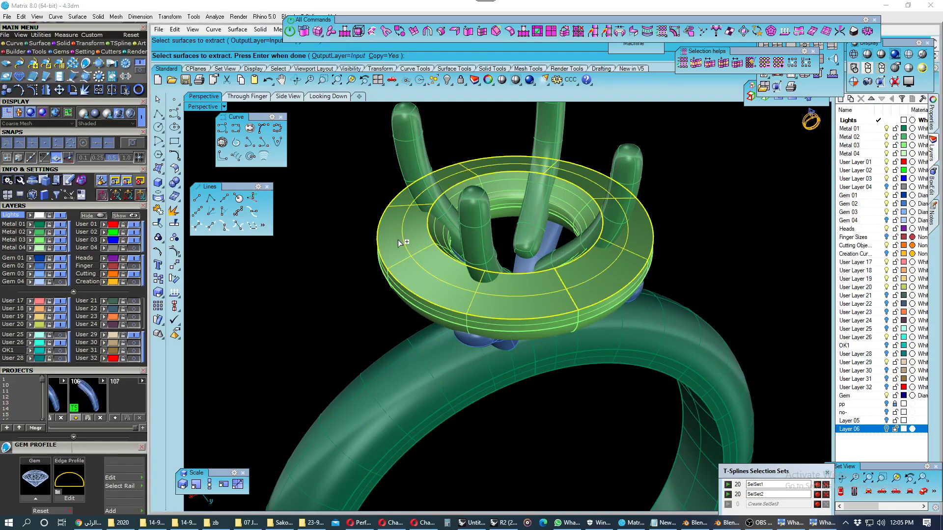
key("Return")
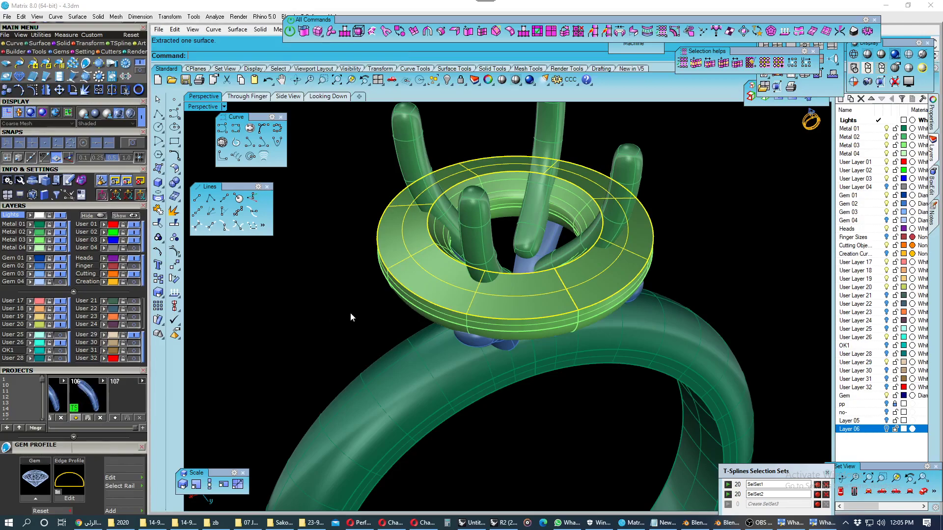
left_click(208, 289)
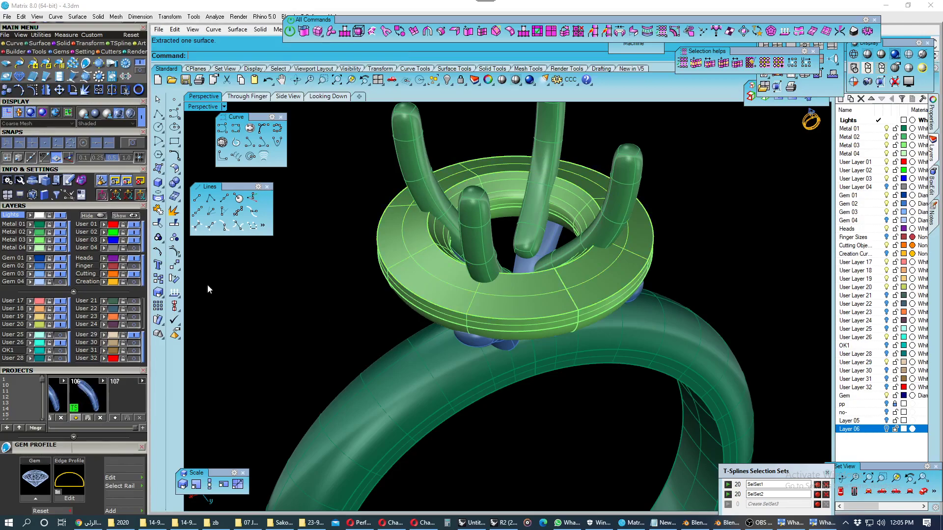
- Hide the Metal layers and the four gems, leaving the extracted surface selected alone
left_click(60, 232)
left_click(60, 239)
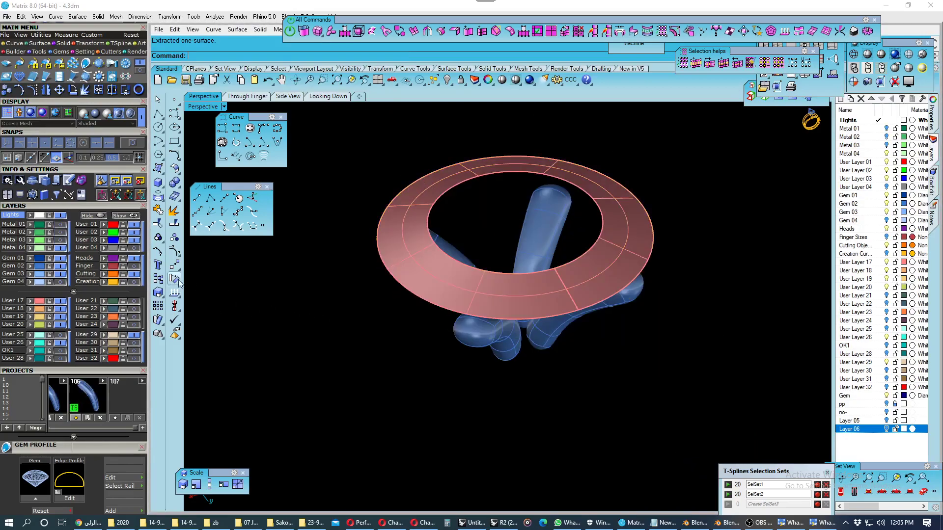
right_click_drag(358, 278, 355, 271)
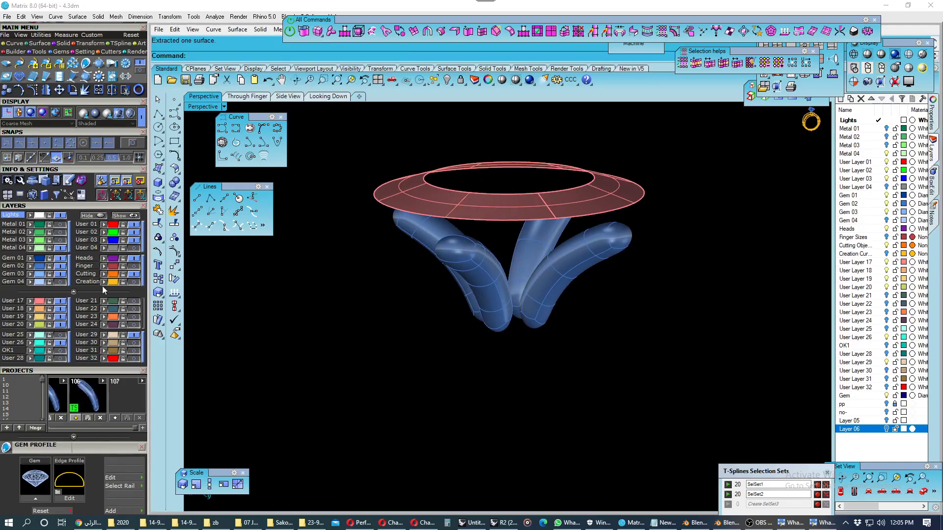
left_click(51, 273)
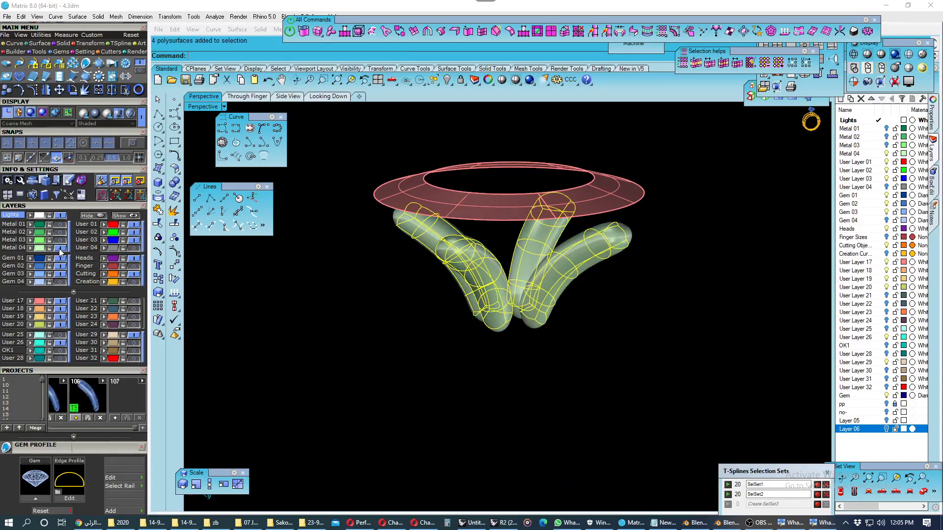
left_click(417, 208)
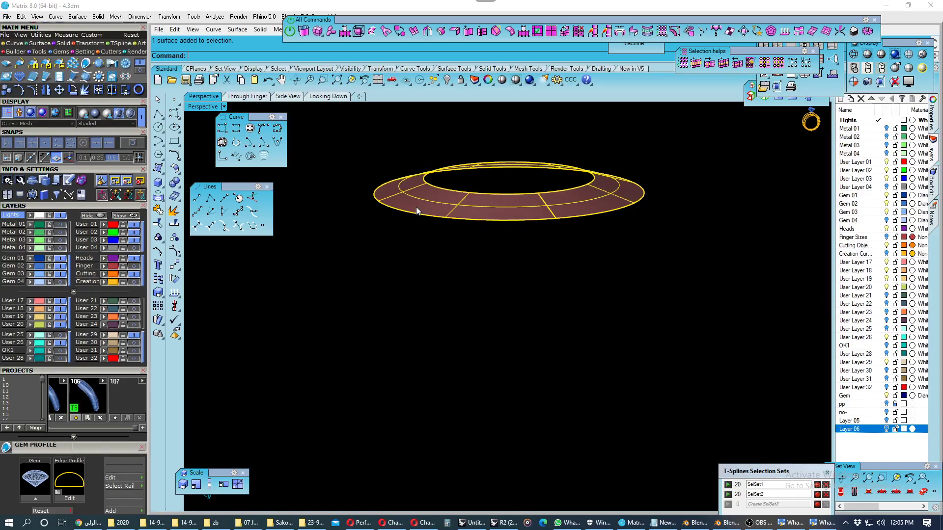
- Offset the flat ring surface at 0.1 with FlipAll pointing the direction downward
left_click(175, 170)
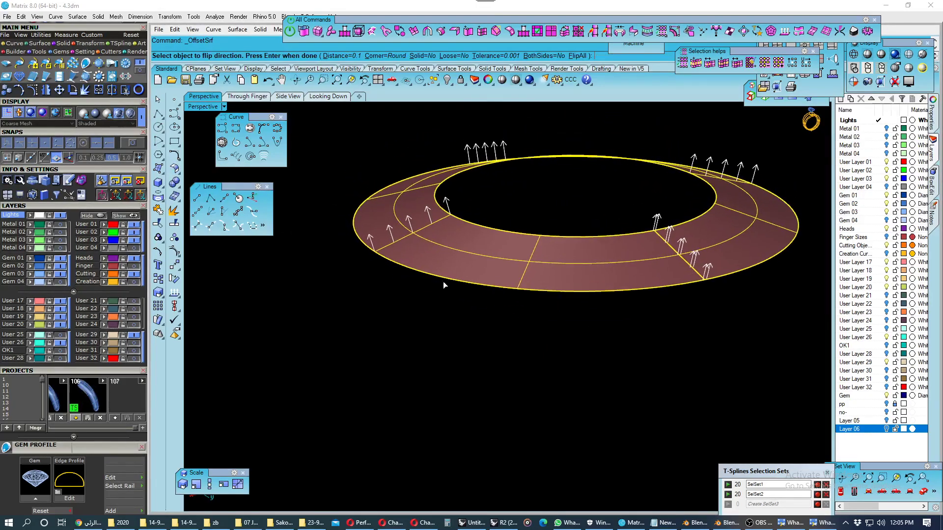
left_click(578, 56)
right_click_drag(496, 234, 491, 225)
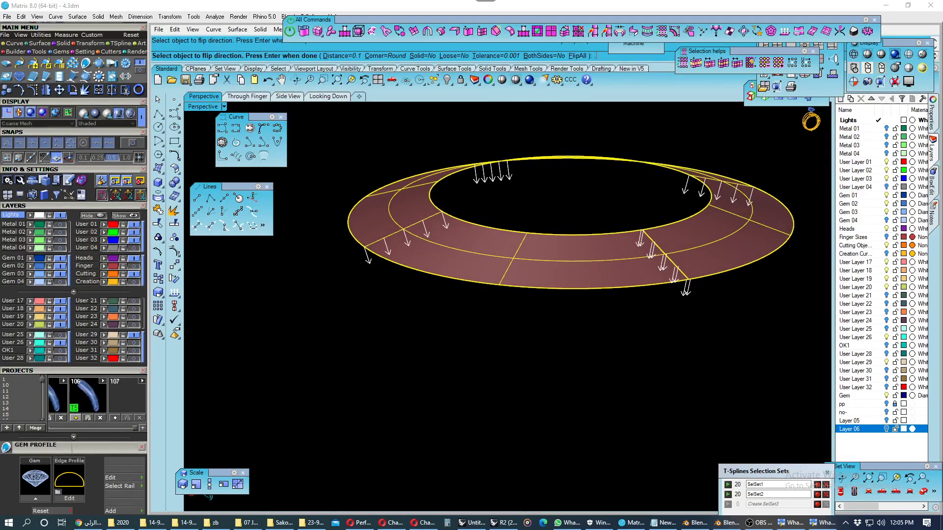
left_click(827, 523)
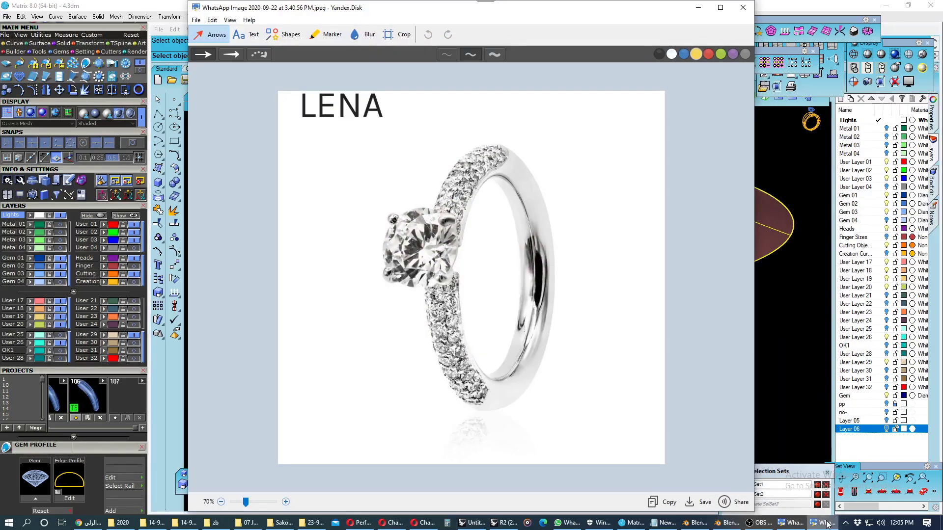
left_click(827, 523)
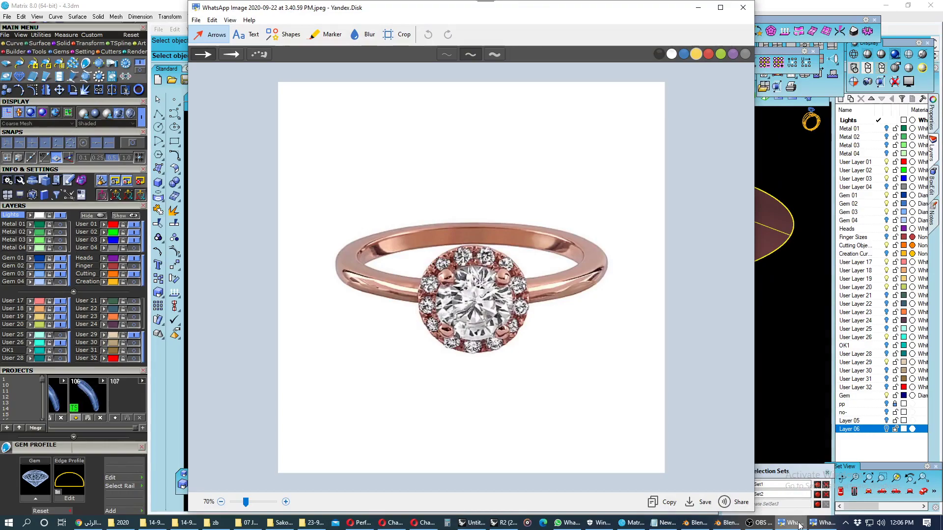
left_click(799, 525)
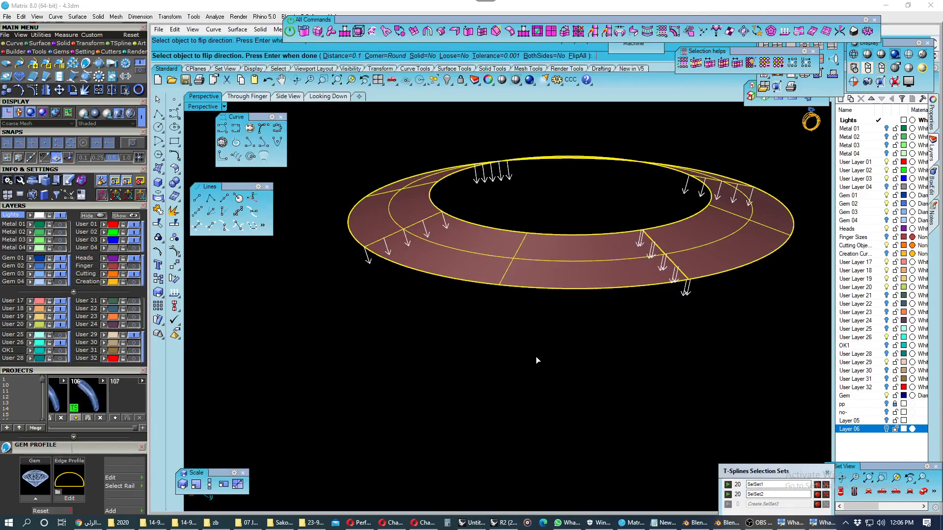
left_click(652, 55)
type("2")
- Accept the offset, creating a second ring surface 0.1 below, and view it from above
key("Return")
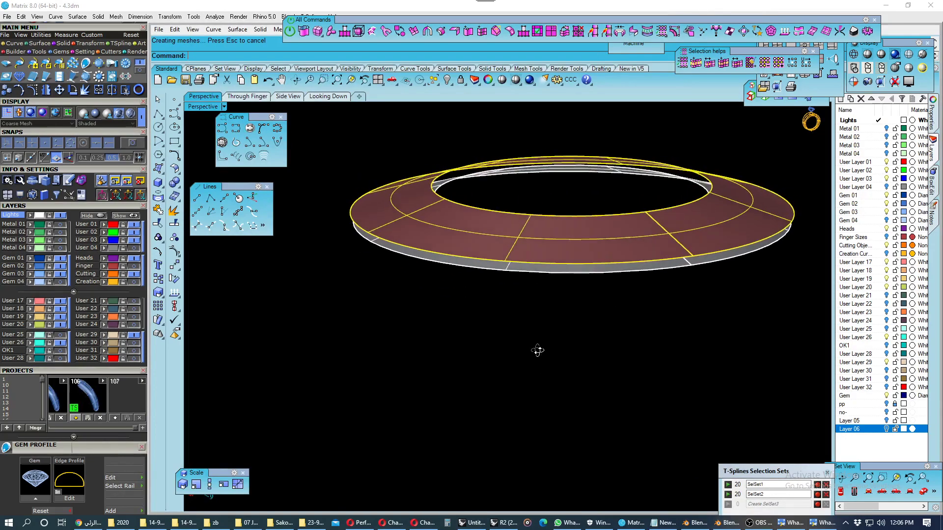
left_click(373, 241)
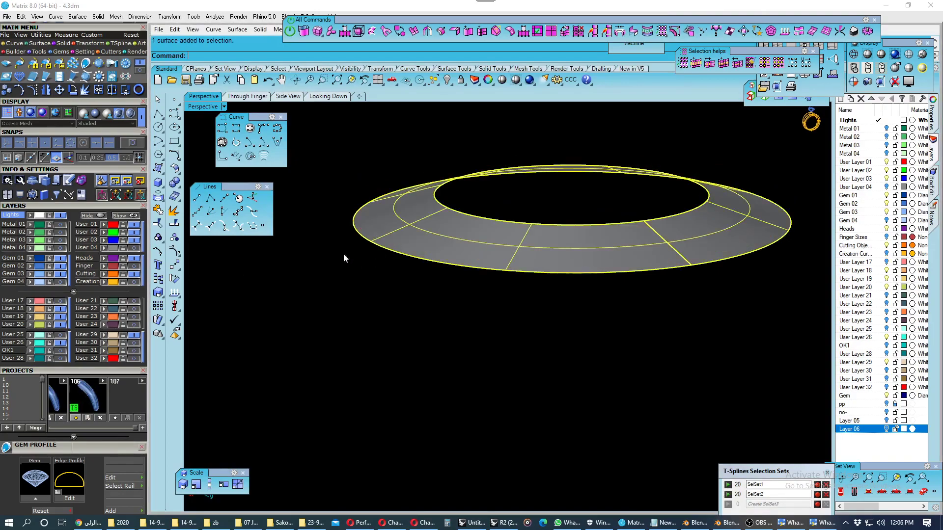
key("Escape")
right_click_drag(388, 295, 387, 326)
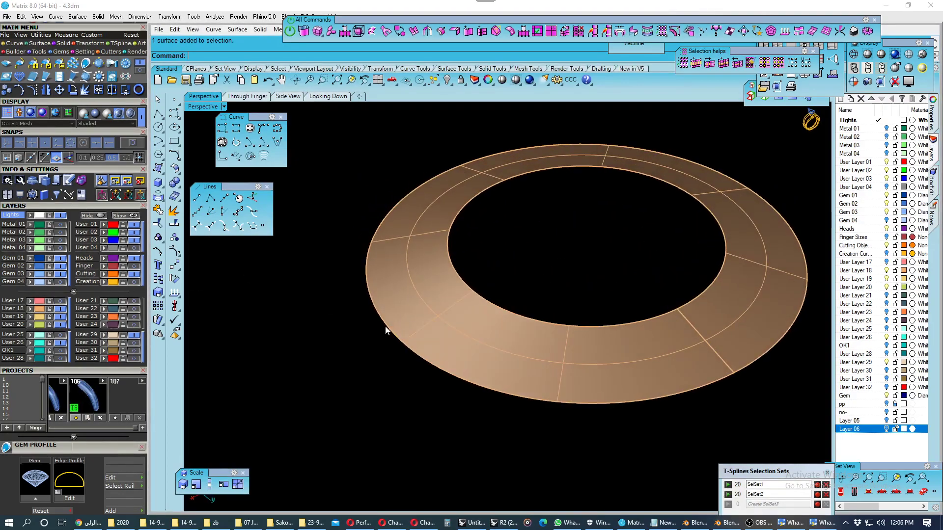
scroll(523, 370, "up", 2)
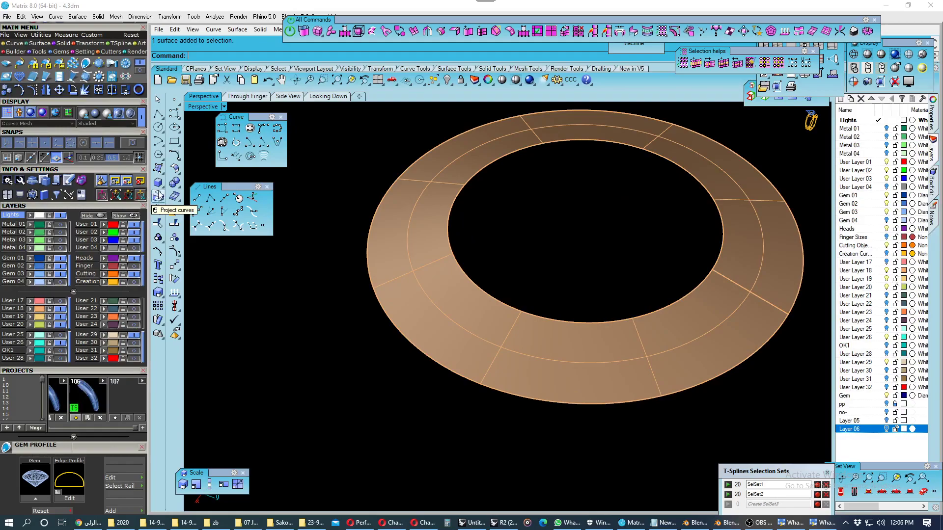
- Extract a U-direction circular isocurve around the middle of the copper ring surface
left_click(160, 198)
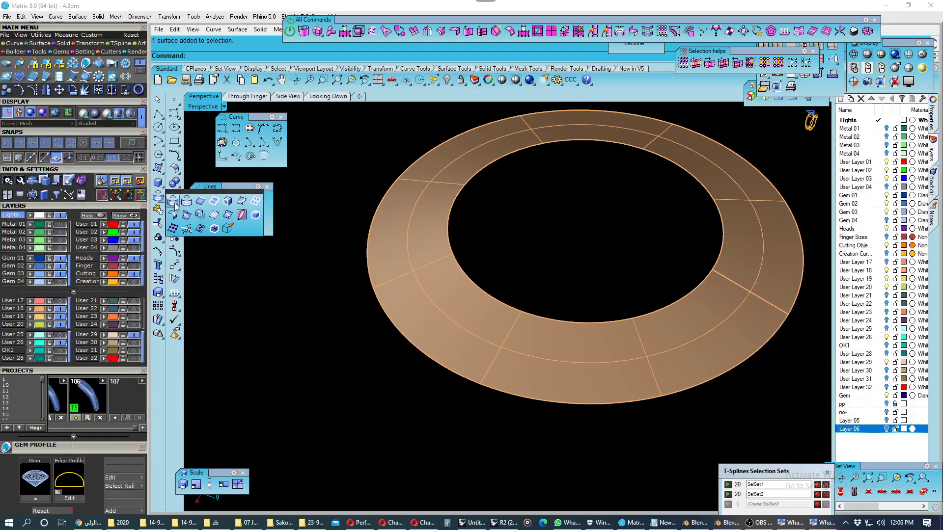
left_click(240, 207)
left_click(496, 317)
left_click(505, 338)
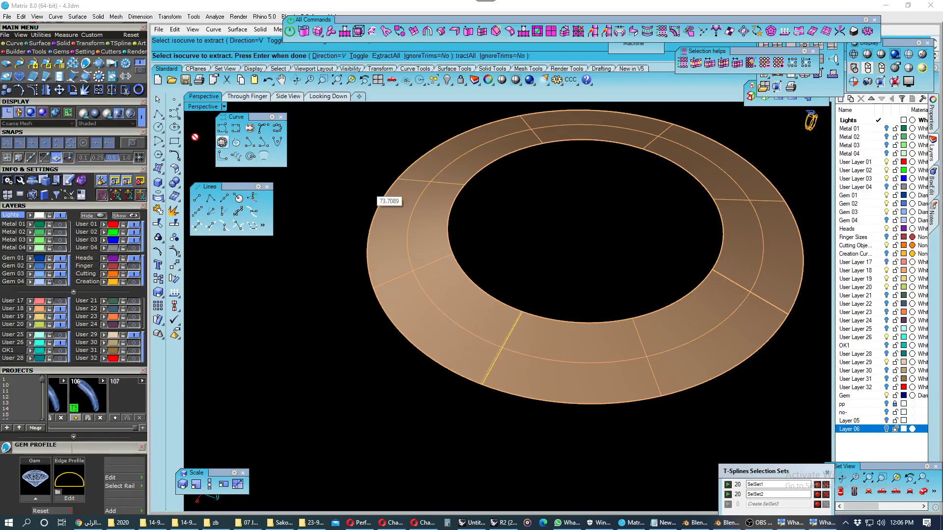
left_click(130, 143)
left_click(359, 55)
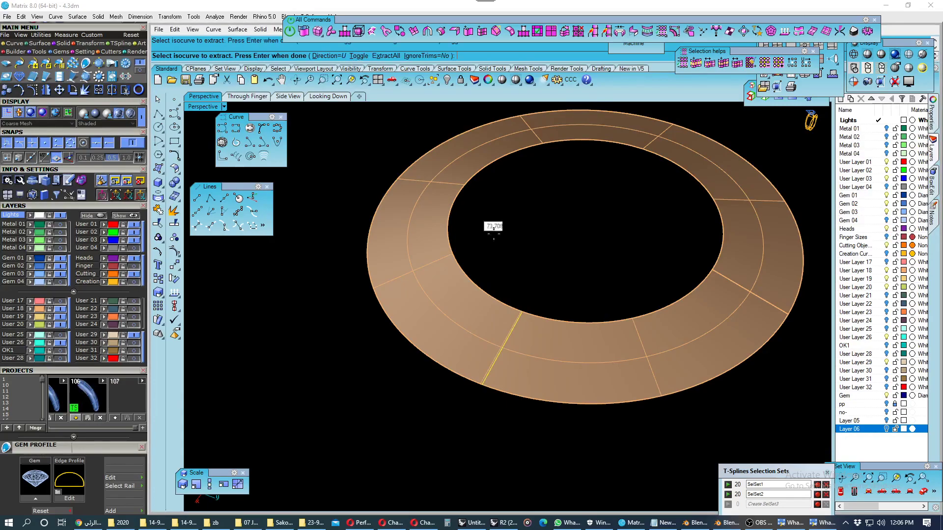
left_click(516, 335)
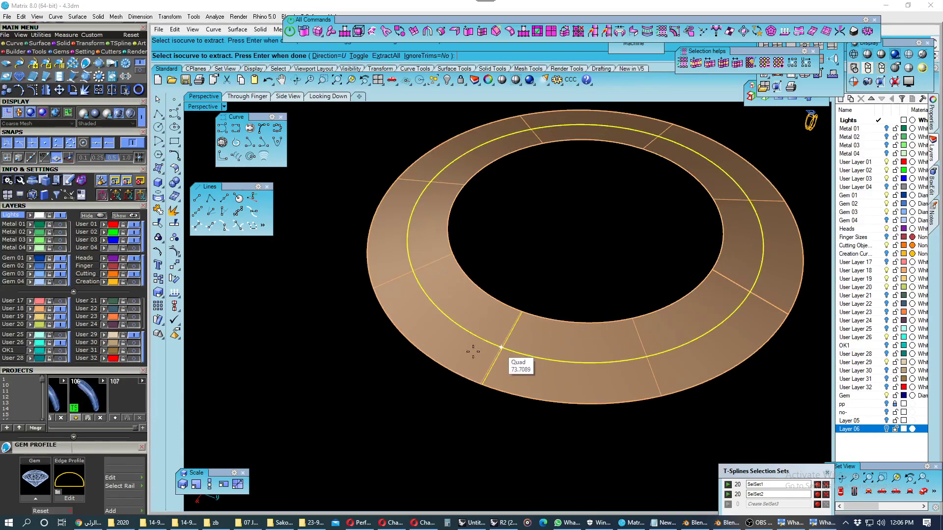
key("Return")
- Rebuild the isocurve to 5 points at degree 3 and delete the extra object
left_click(482, 340)
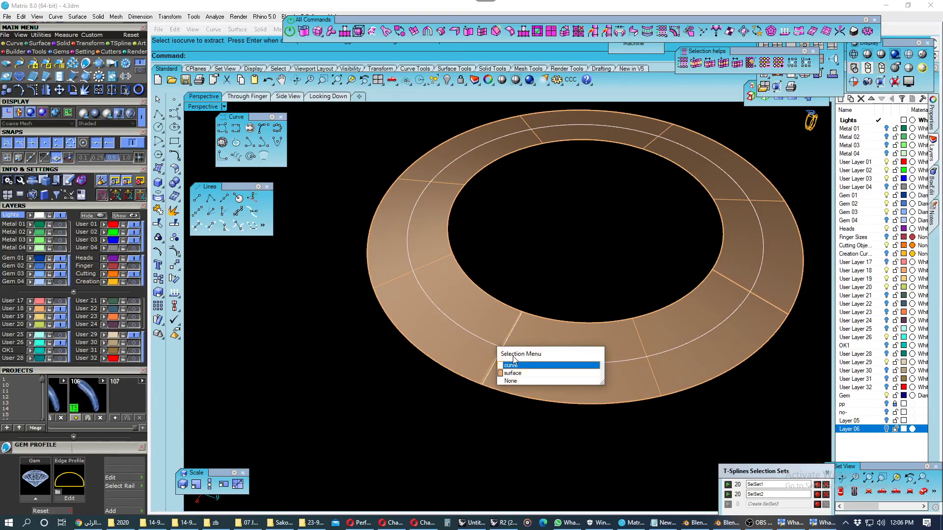
left_click(516, 366)
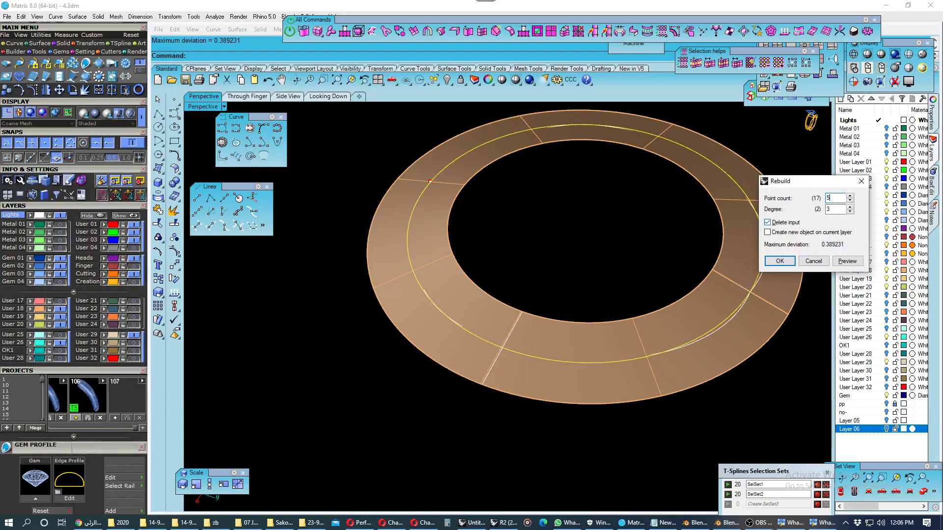
key("Return")
scroll(459, 387, "down", 3)
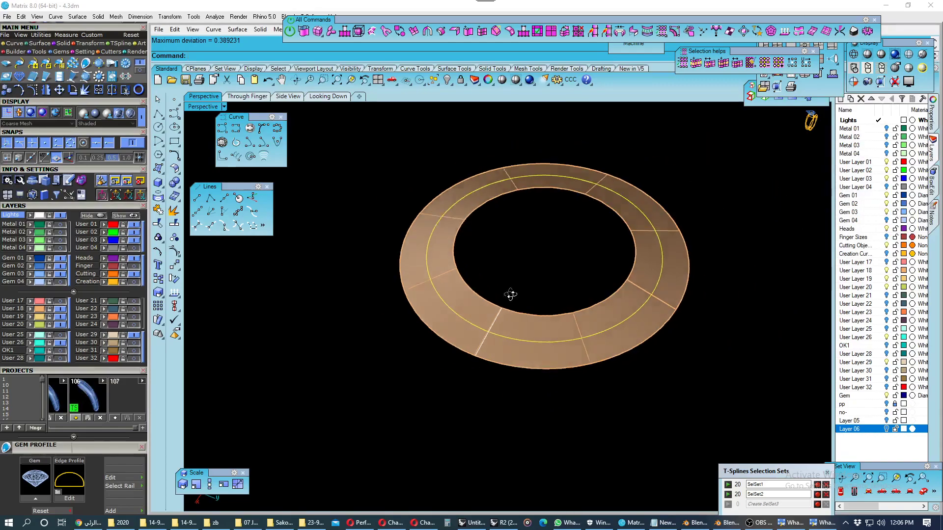
scroll(518, 293, "up", 3)
left_click(486, 346)
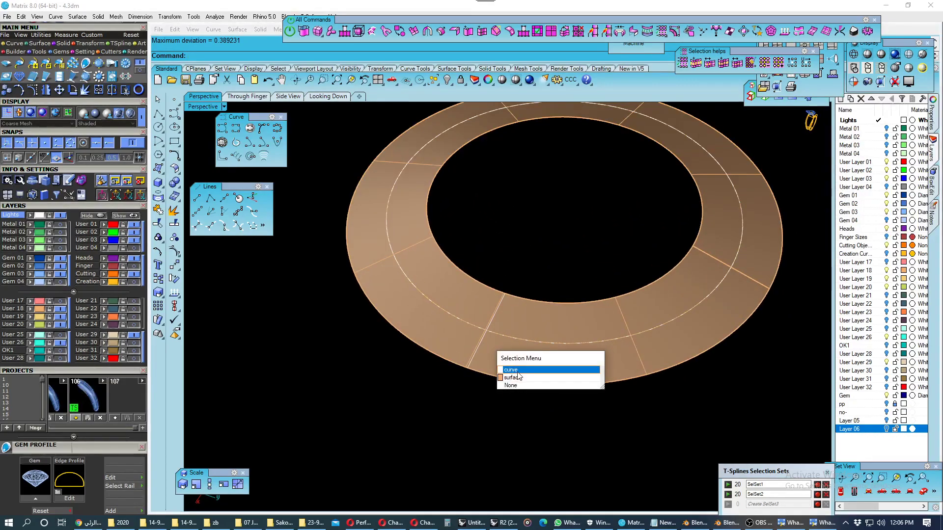
left_click(522, 370)
key("Delete")
right_click_drag(516, 357, 491, 301)
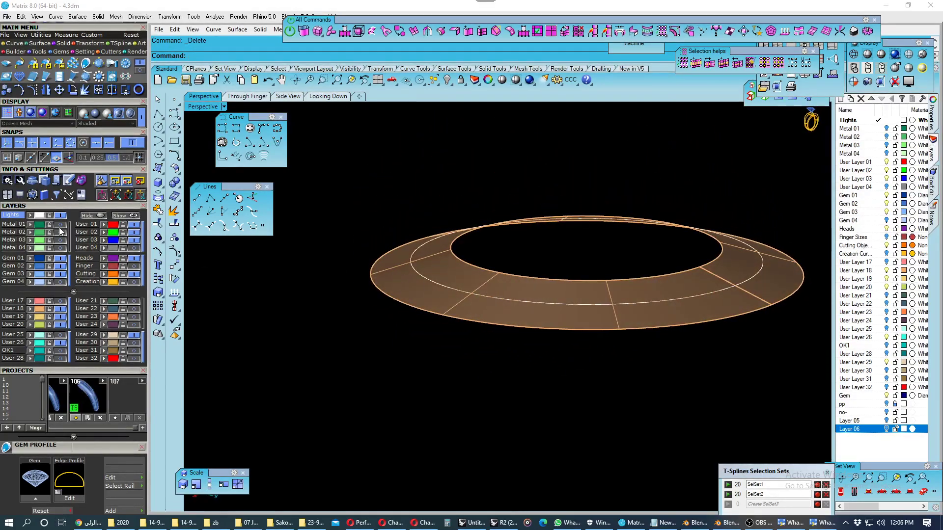
- Show only the green ring body's layer and inspect it in X-Ray and Ghosted display modes
left_click(59, 228)
left_click(61, 240)
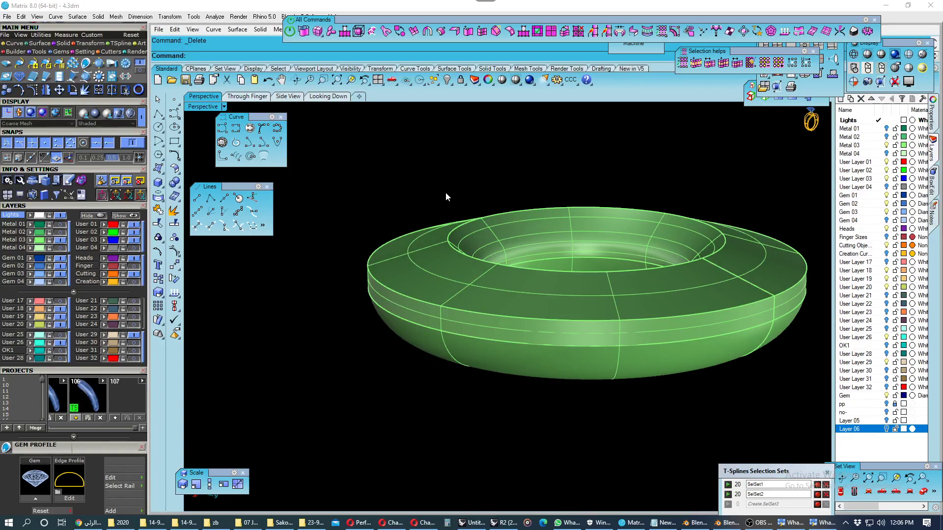
left_click(923, 54)
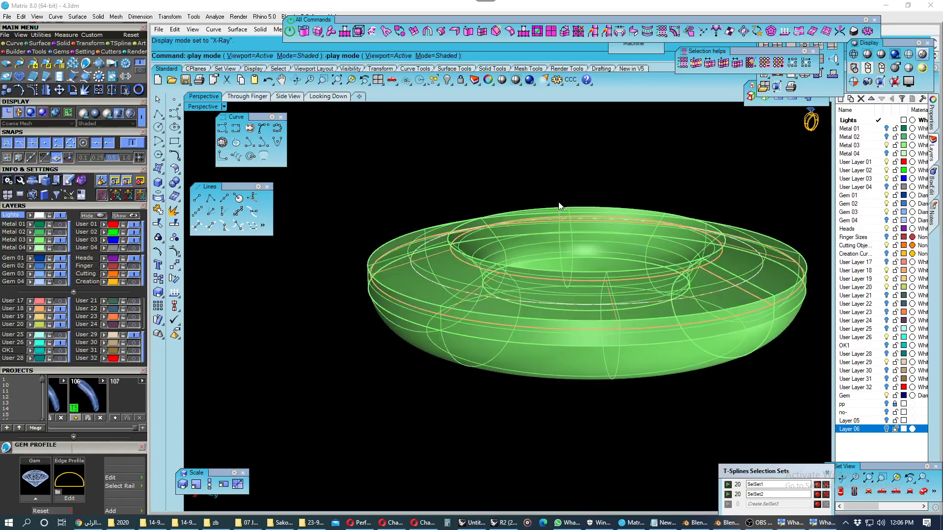
left_click(909, 55)
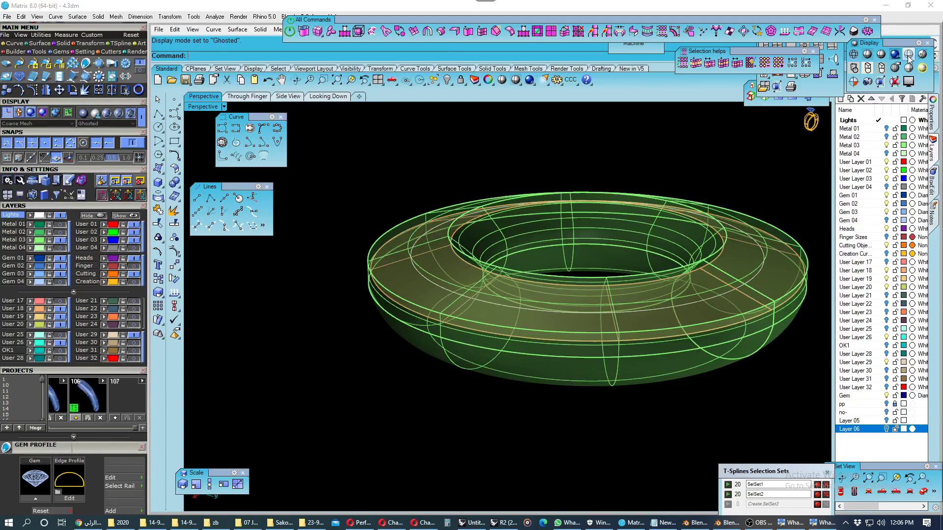
right_click_drag(625, 245, 624, 216)
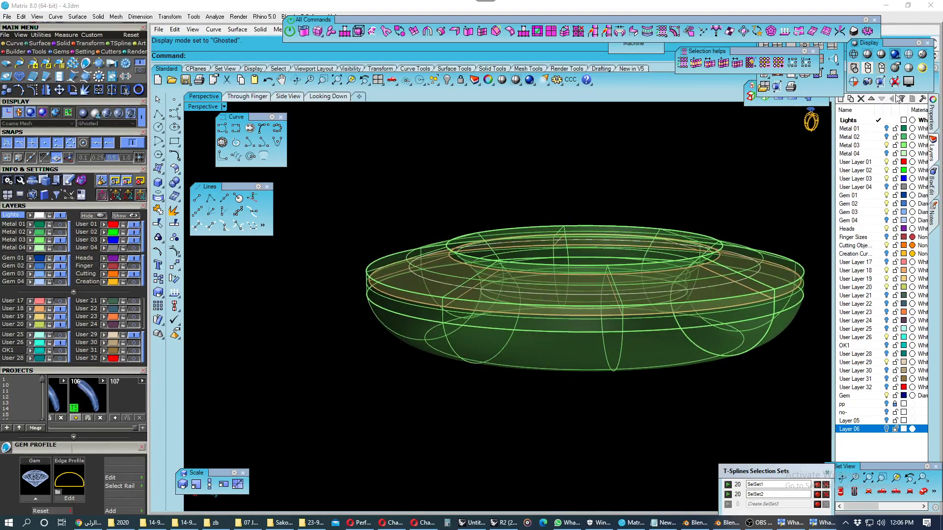
left_click(923, 57)
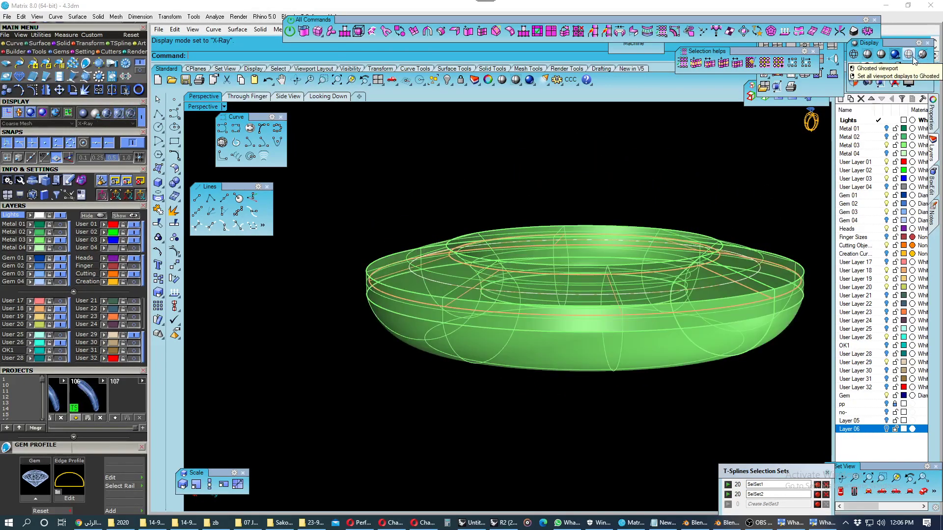
left_click(909, 55)
right_click_drag(569, 235, 569, 273)
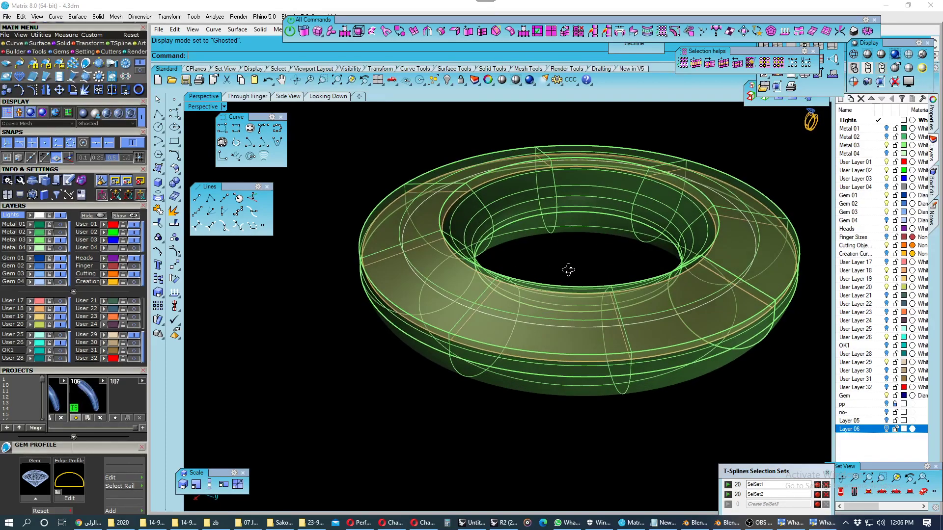
- Restore the four viewports, set bottom-right to Top then Perspective, and maximize it
double_click(201, 108)
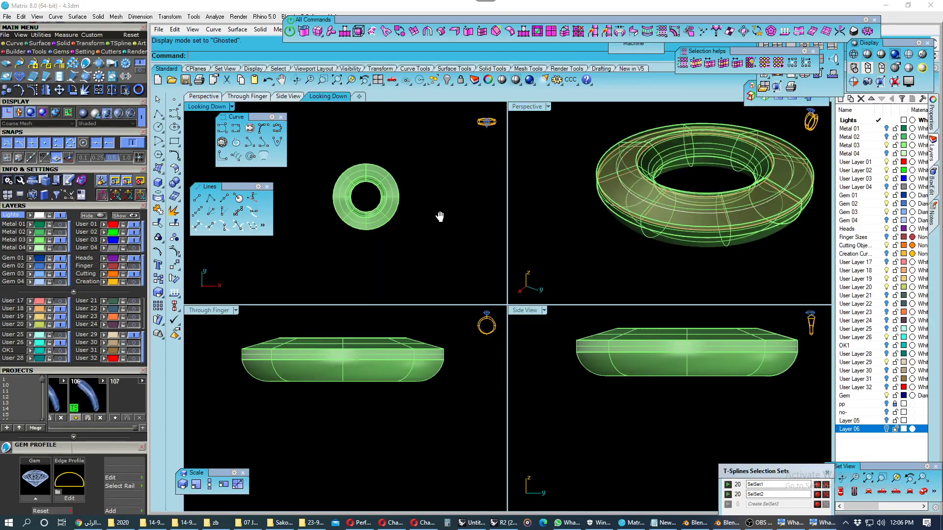
right_click_drag(439, 213, 461, 220)
scroll(658, 374, "up", 2)
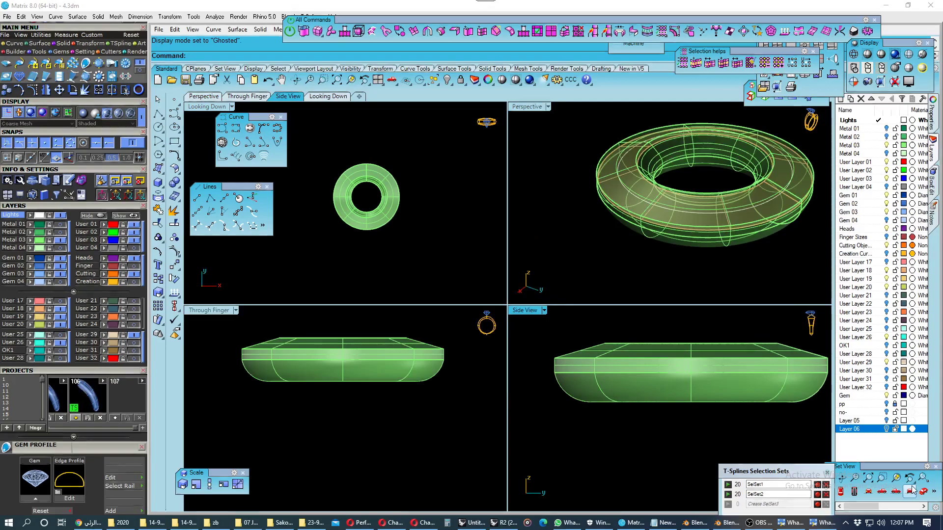
left_click(842, 492)
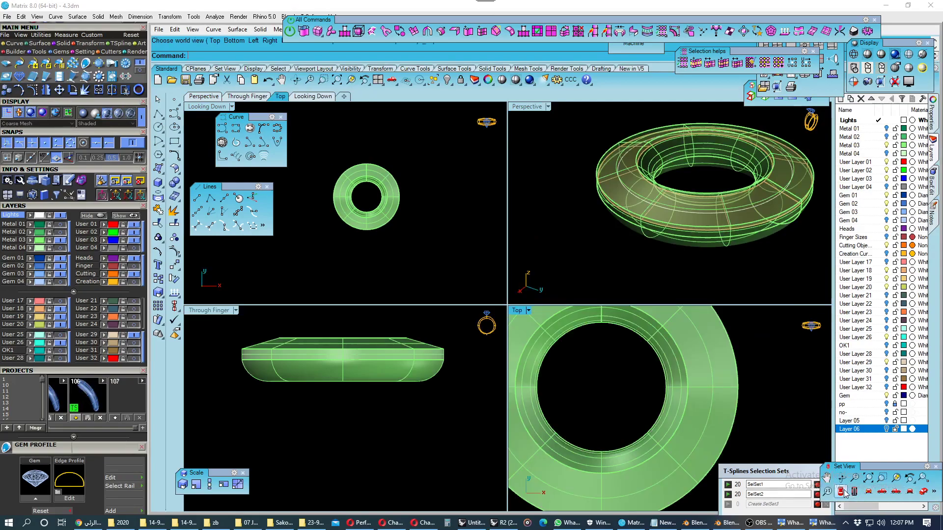
left_click(923, 492)
scroll(653, 411, "up", 2)
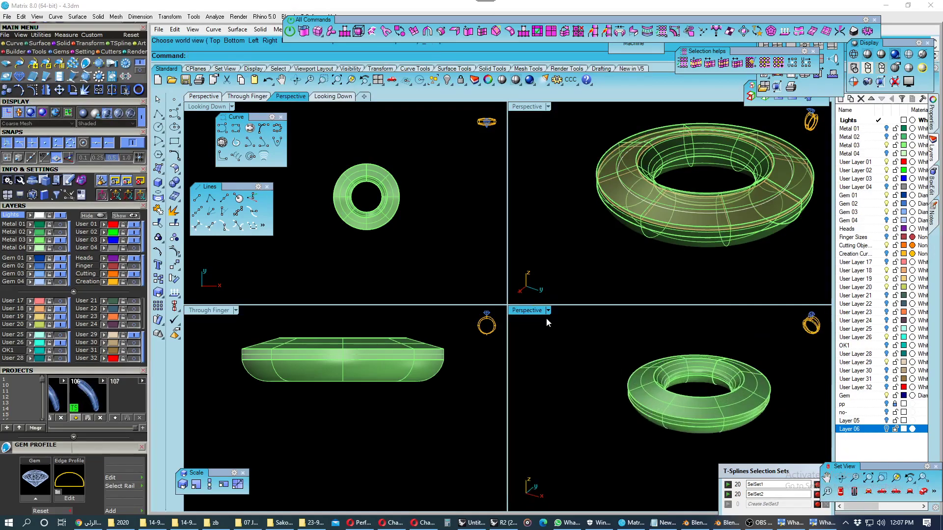
double_click(527, 311)
scroll(539, 317, "up", 3)
scroll(534, 306, "up", 2)
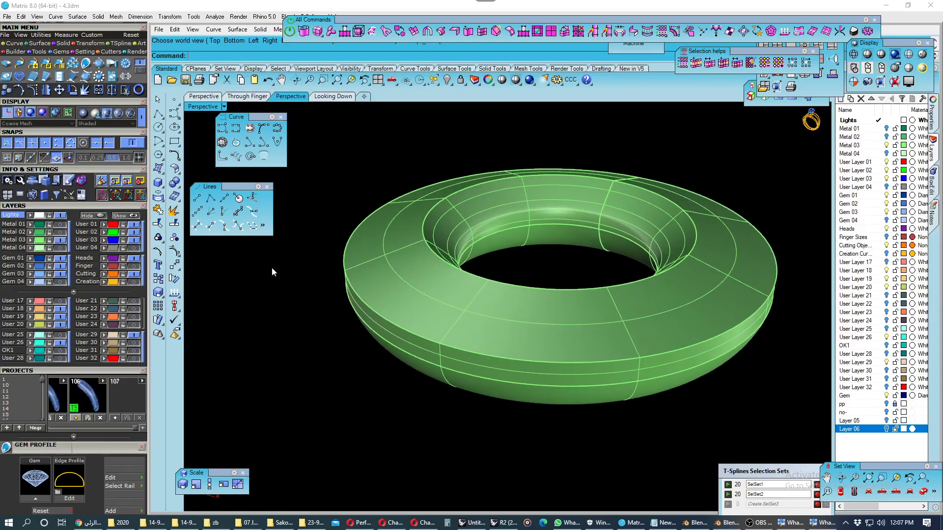
- Hide the ring body, select the ring's middle curve, and show the green Metal 02 prongs from above
left_click(61, 240)
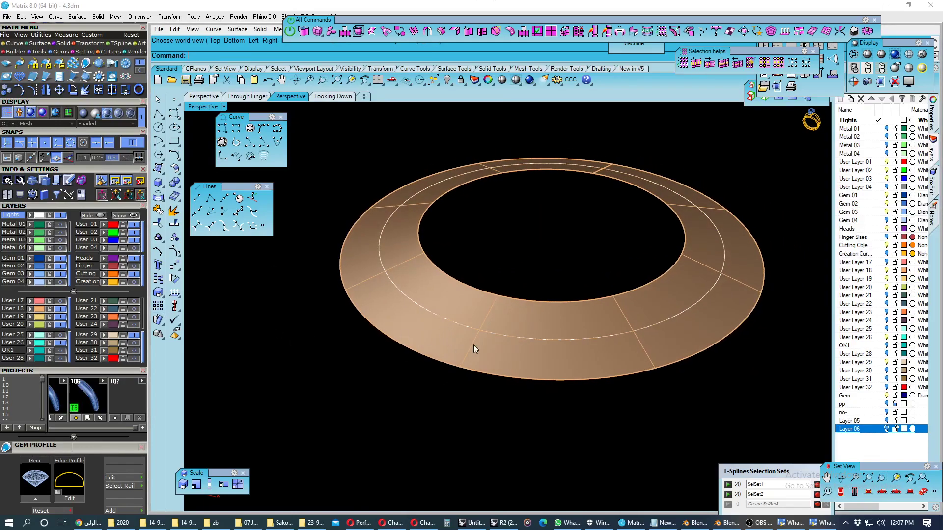
right_click_drag(476, 348, 468, 349)
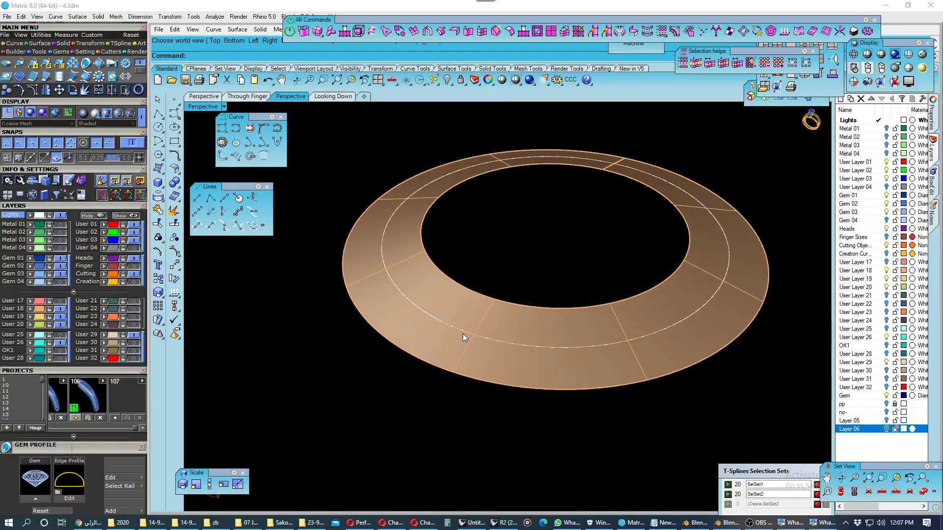
left_click(461, 333)
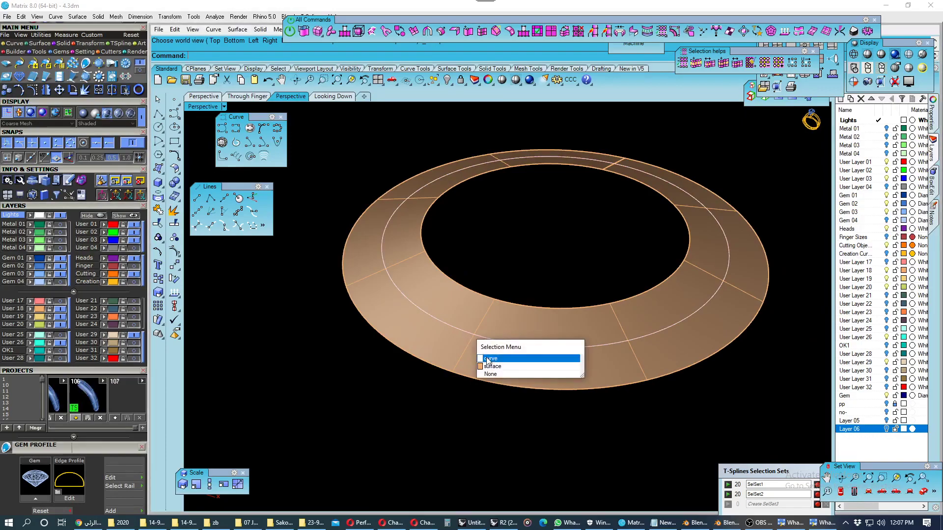
left_click(488, 359)
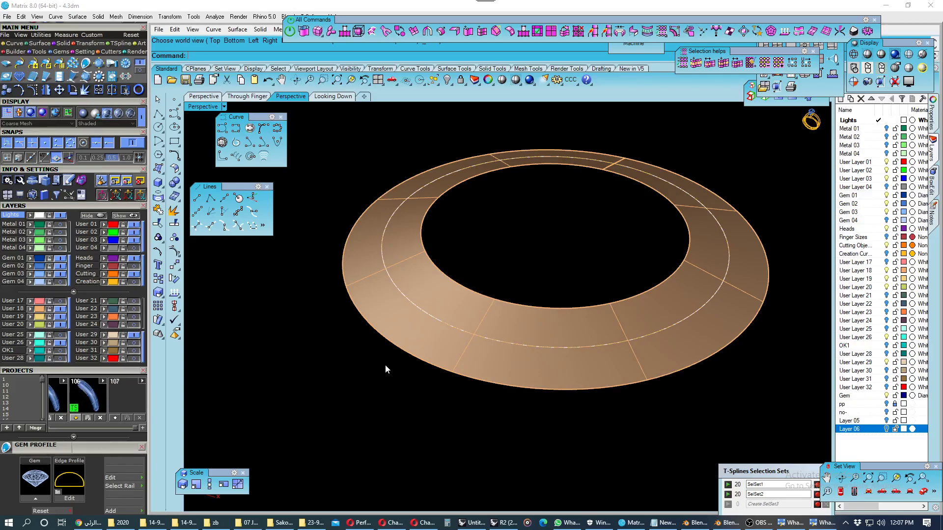
left_click(333, 97)
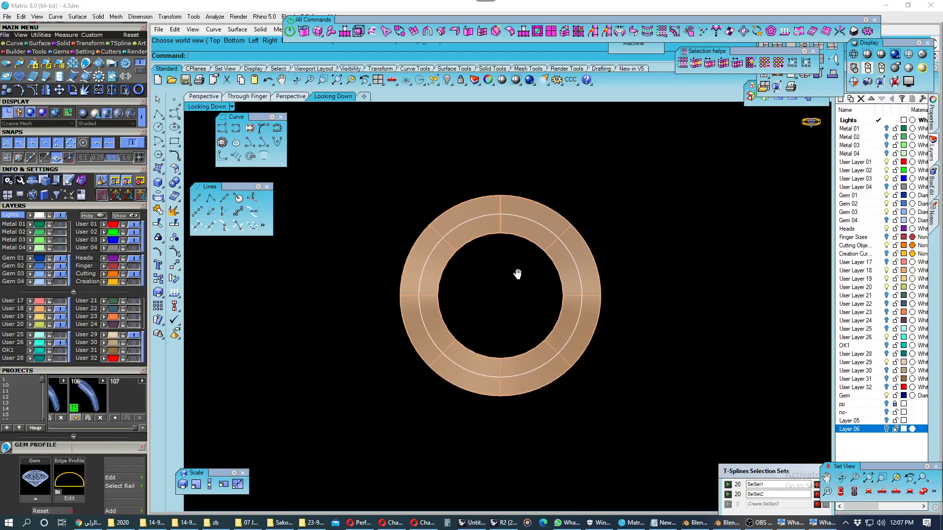
left_click(62, 233)
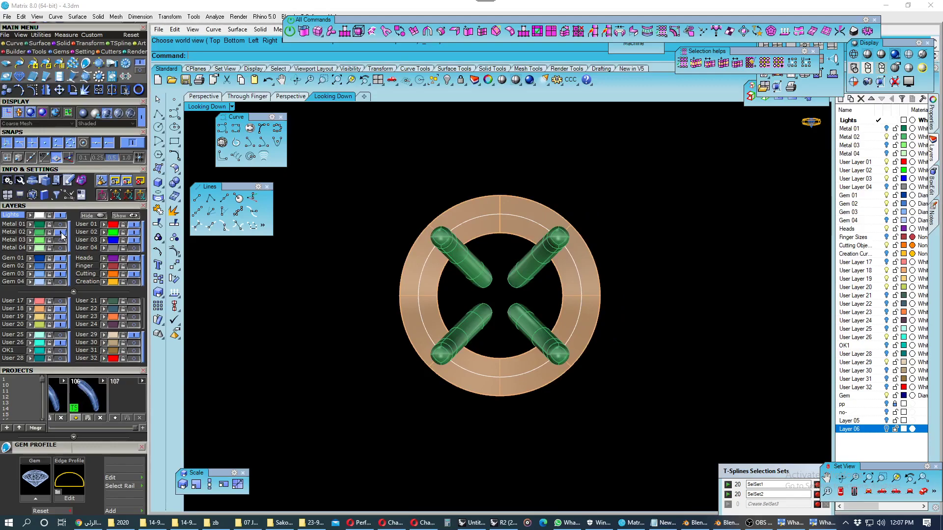
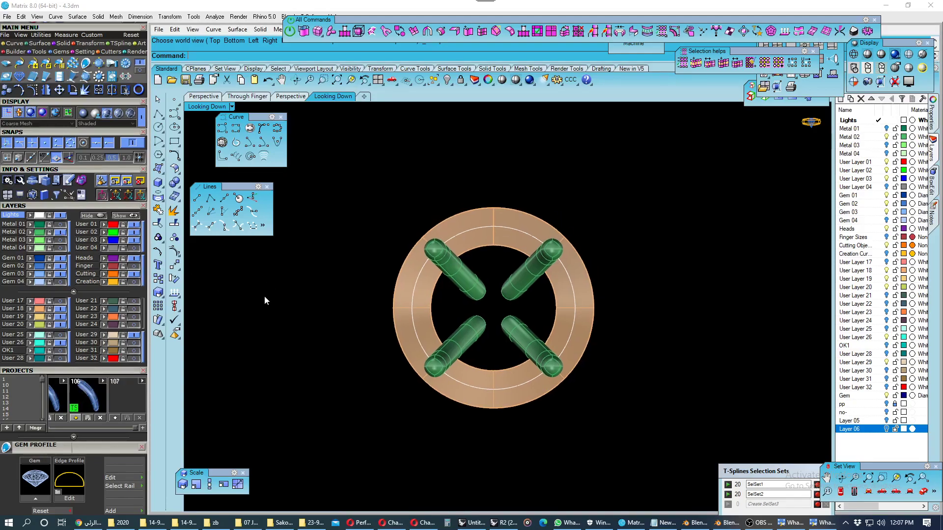
- Draw a vertical line from the ring centre straight upward
left_click(206, 201)
scroll(496, 309, "up", 1)
scroll(496, 309, "down", 2)
left_click(506, 288)
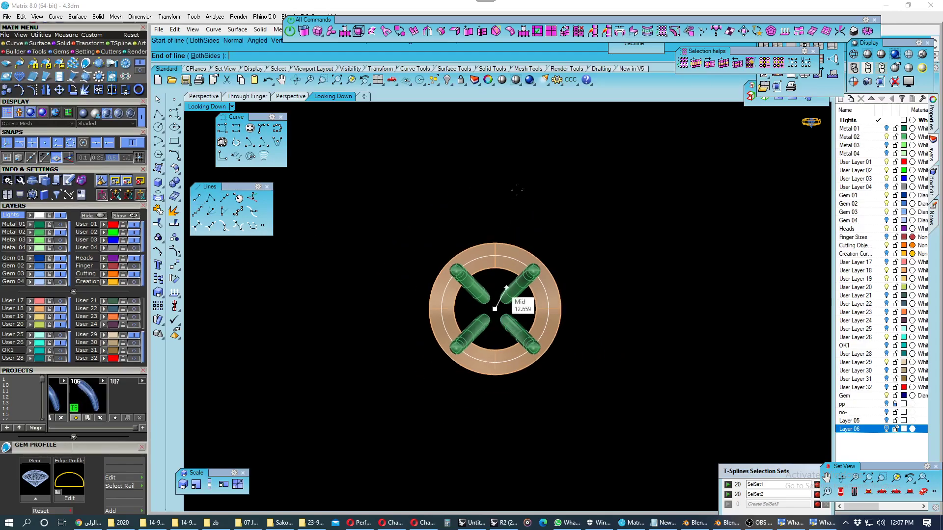
left_click(495, 162)
- Rotate the line 45° about the ring centre
left_click(496, 170)
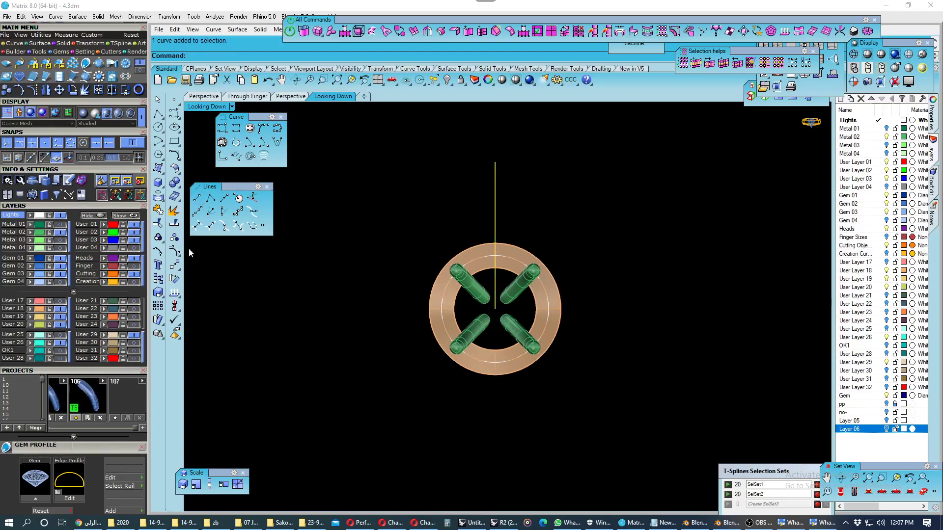
left_click(174, 279)
left_click(495, 310)
scroll(459, 328, "down", 1)
left_click(488, 158)
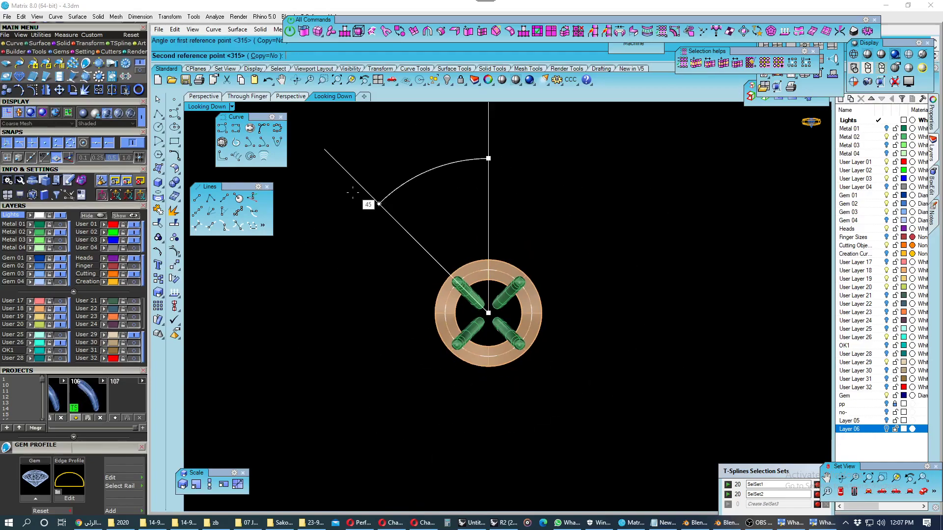
left_click(352, 193)
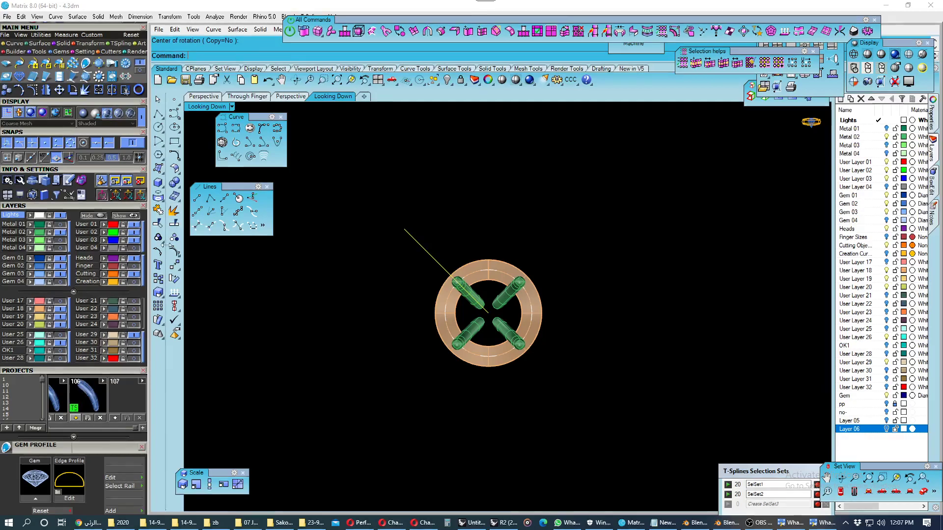
- Polar-array the diagonal line into 4 items around origin 0, then save as a new project version
left_click(174, 266)
left_click(203, 292)
type("0")
key("Return")
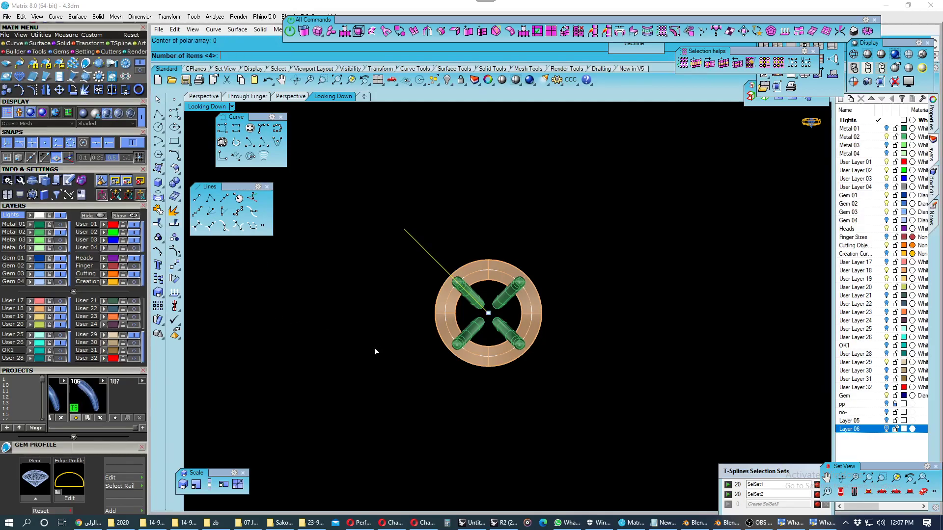
key("Return")
key("Return")
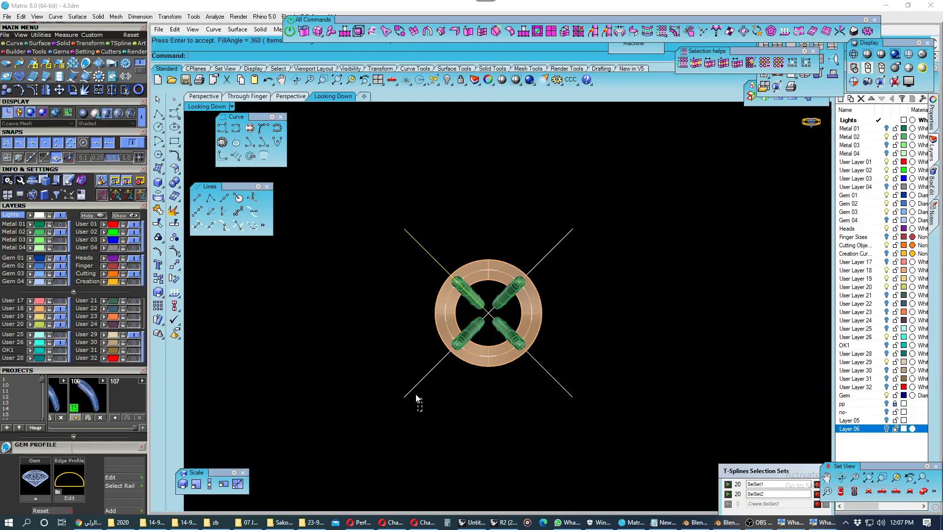
key("Return")
left_click(556, 245)
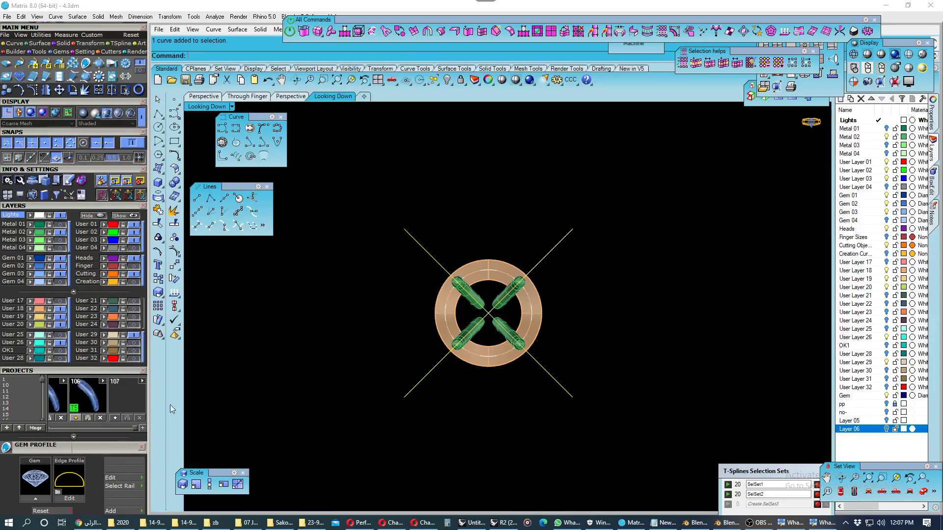
left_click(115, 418)
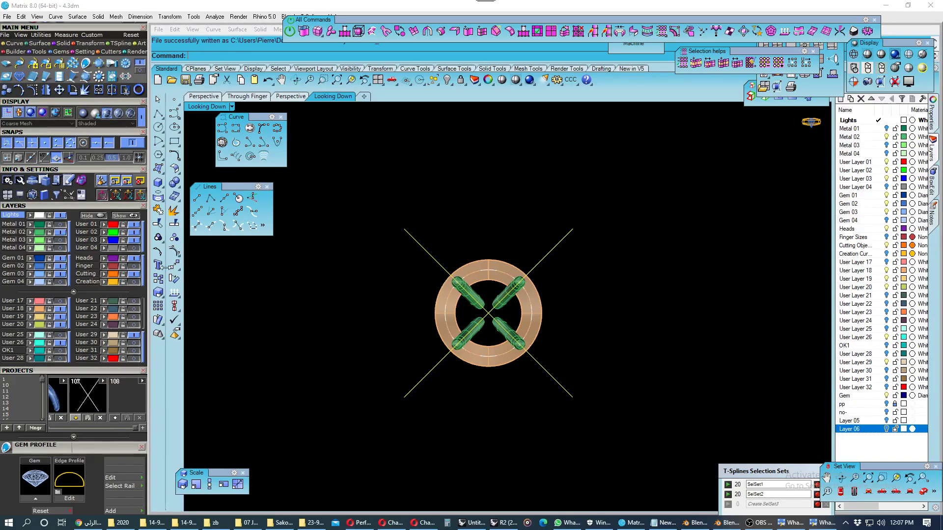
- Project the diagonal lines onto the ring surface
left_click(158, 198)
scroll(501, 264, "up", 1)
scroll(501, 264, "up", 1)
scroll(500, 264, "up", 1)
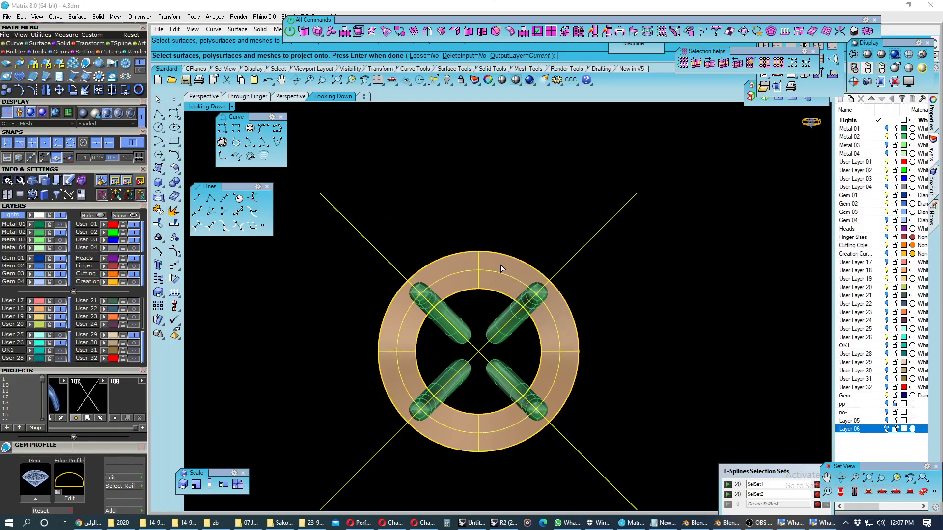
key("Return")
scroll(508, 289, "down", 3)
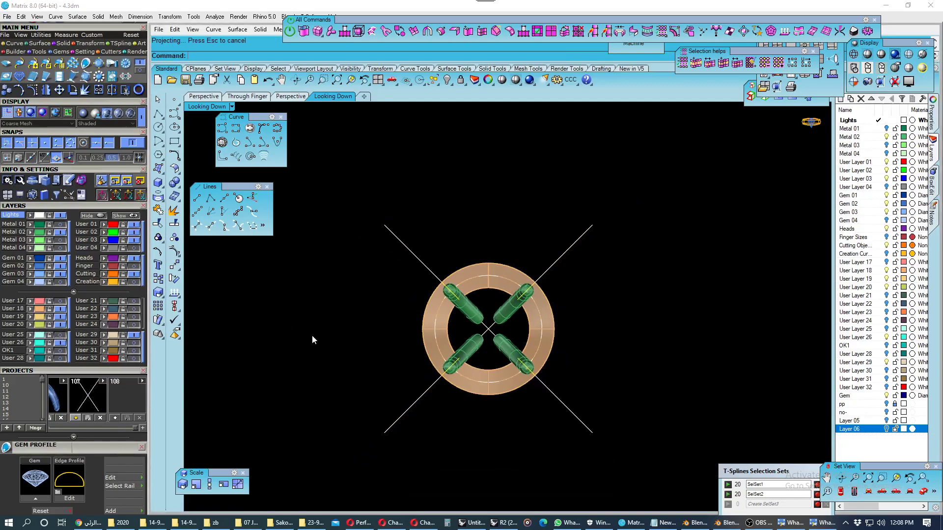
- Move the selected diagonal curves onto a new Layer 07 and hide that layer
left_click_drag(632, 415, 585, 444)
right_click(860, 447)
left_click(889, 455)
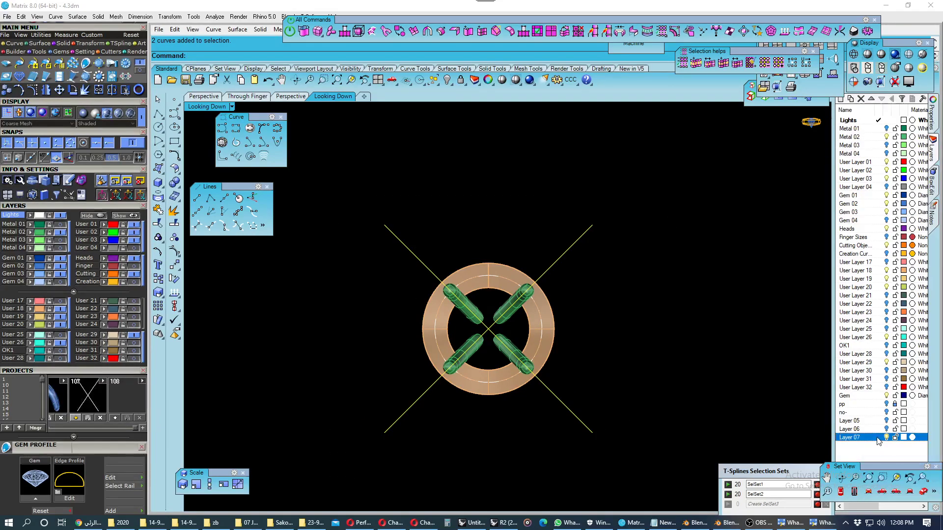
right_click(884, 439)
left_click(874, 393)
left_click(886, 437)
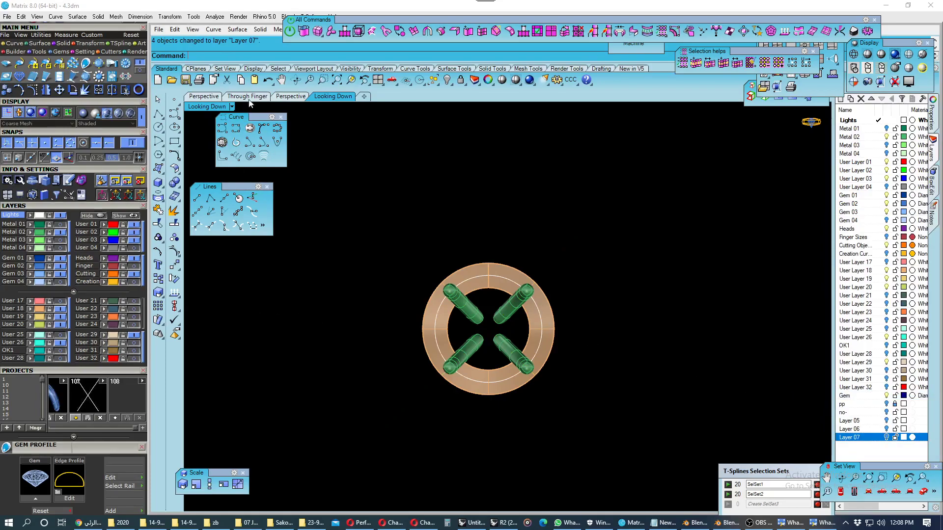
- Enlarge the shaded Perspective view, select the circle on the ring's face, and save
left_click(212, 97)
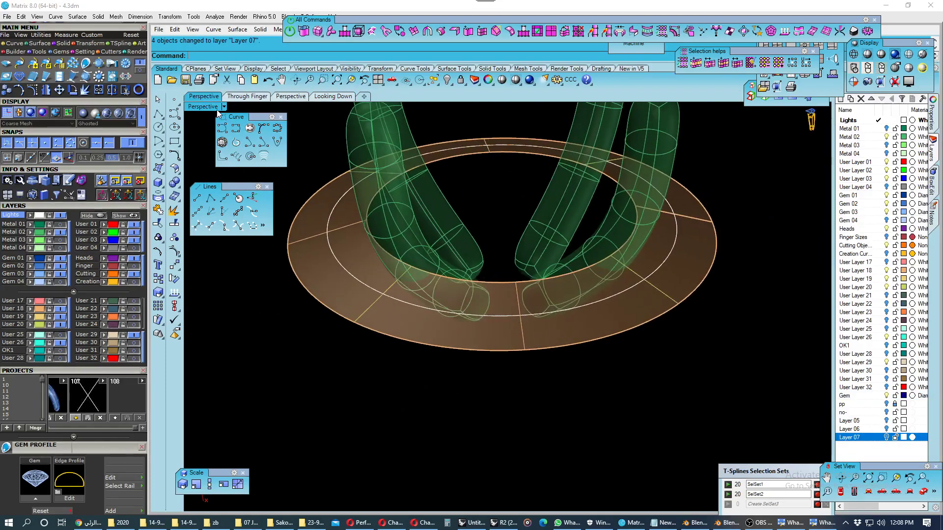
double_click(216, 110)
double_click(531, 314)
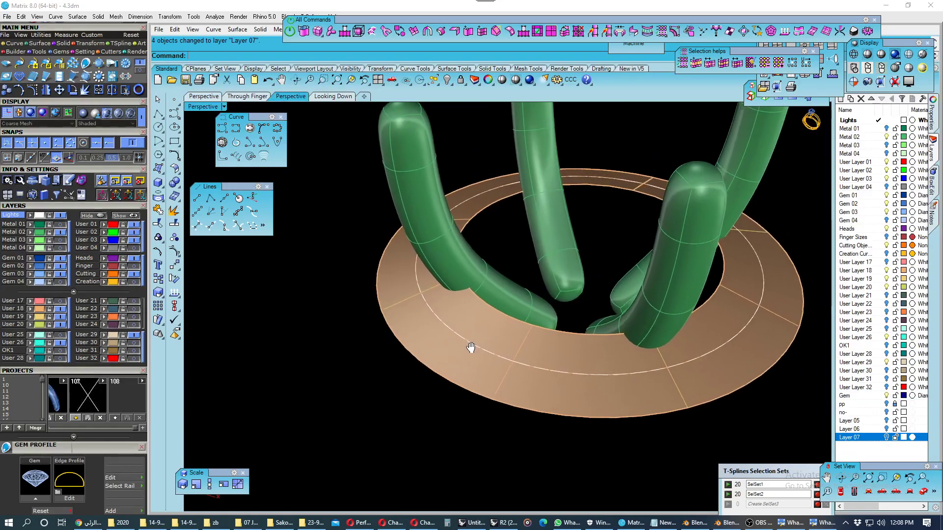
right_click_drag(471, 348, 475, 353)
left_click(476, 353)
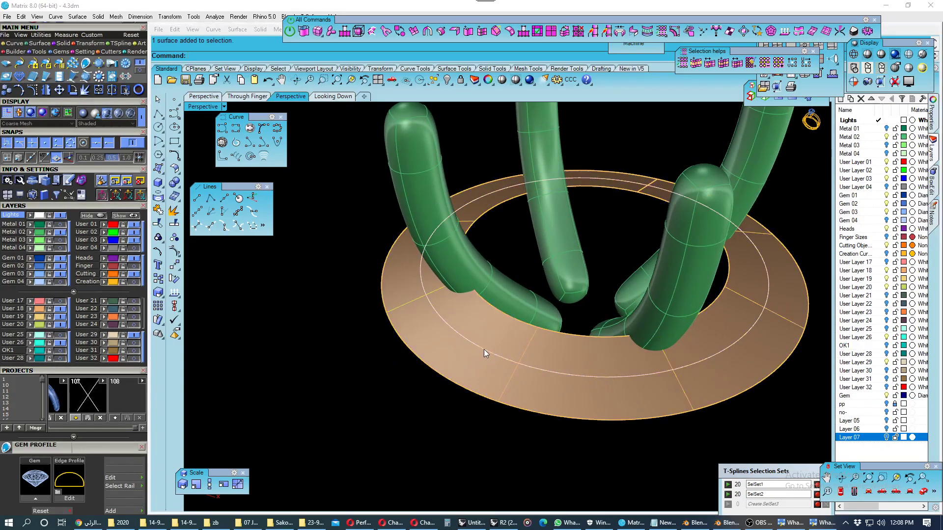
left_click(484, 349)
left_click(516, 377)
left_click(74, 416)
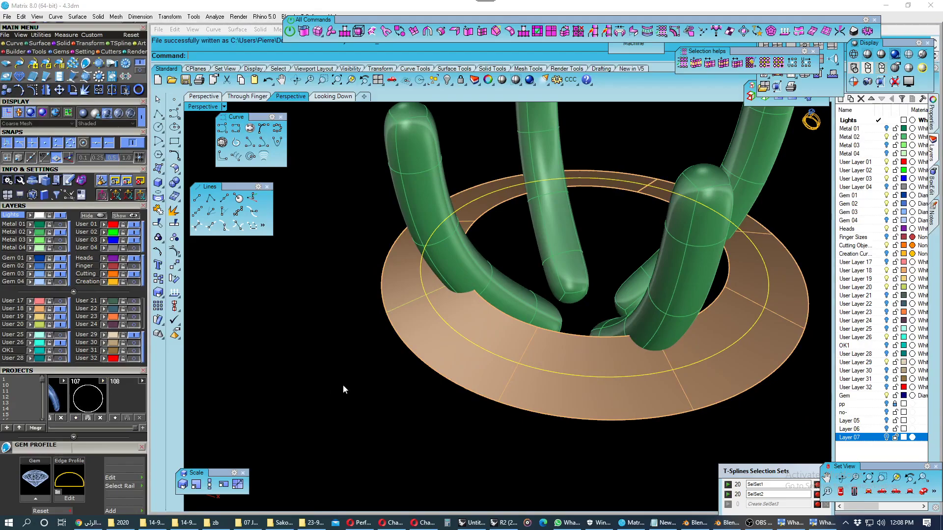
right_click_drag(343, 385, 434, 376)
- Split the circle at the two ring seams into three pieces
left_click(174, 224)
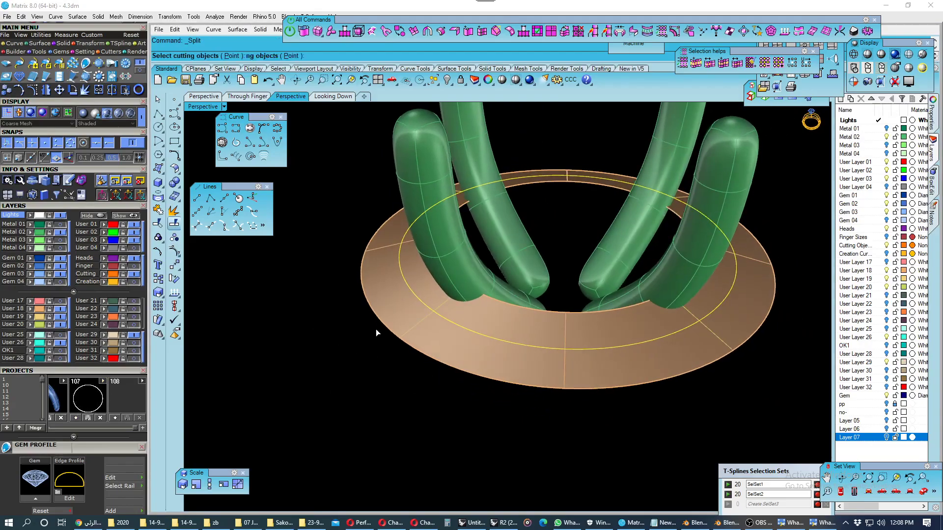
left_click(416, 330)
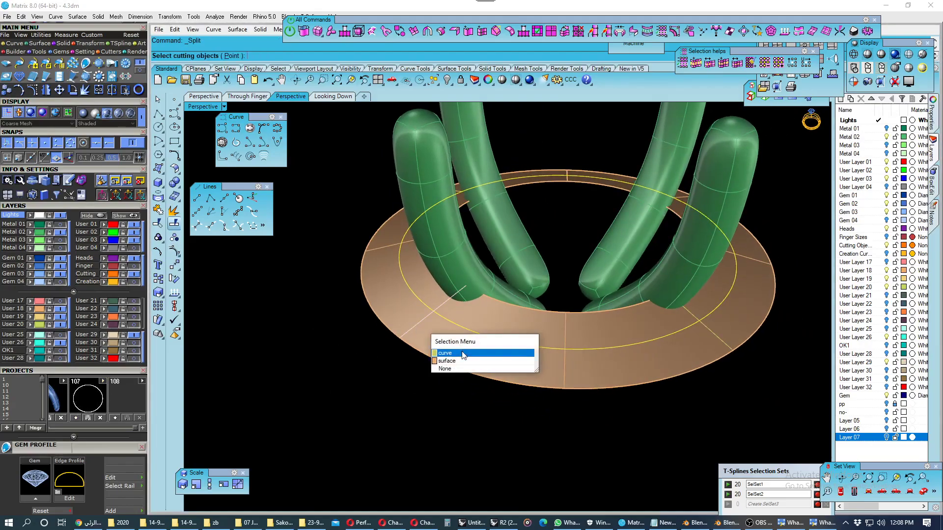
left_click(491, 352)
left_click(718, 337)
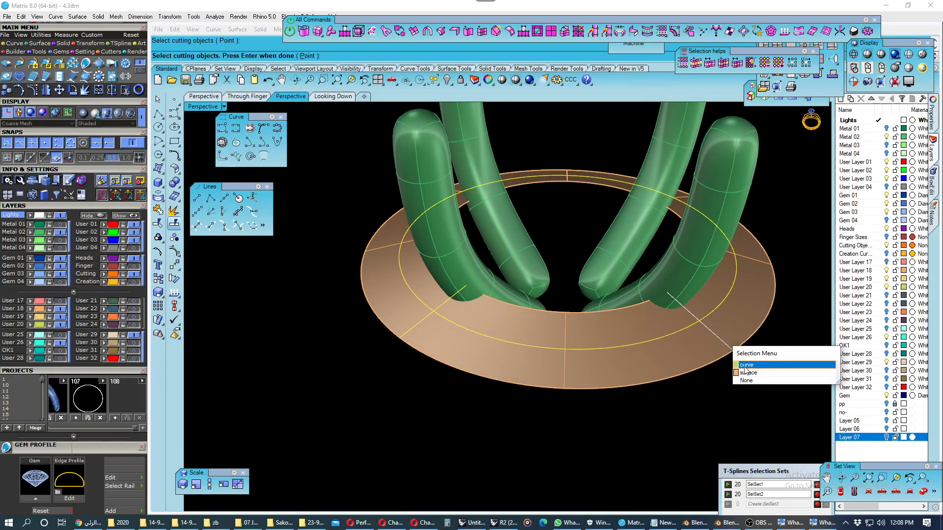
left_click(743, 372)
key("Return")
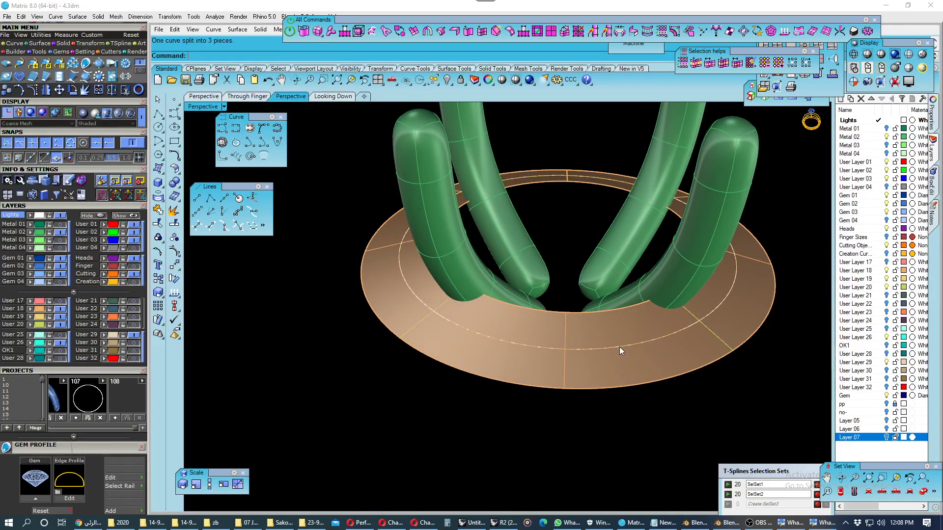
- Rebuild the front arc with a point count of 2
left_click(620, 347)
left_click(647, 376)
key("F2")
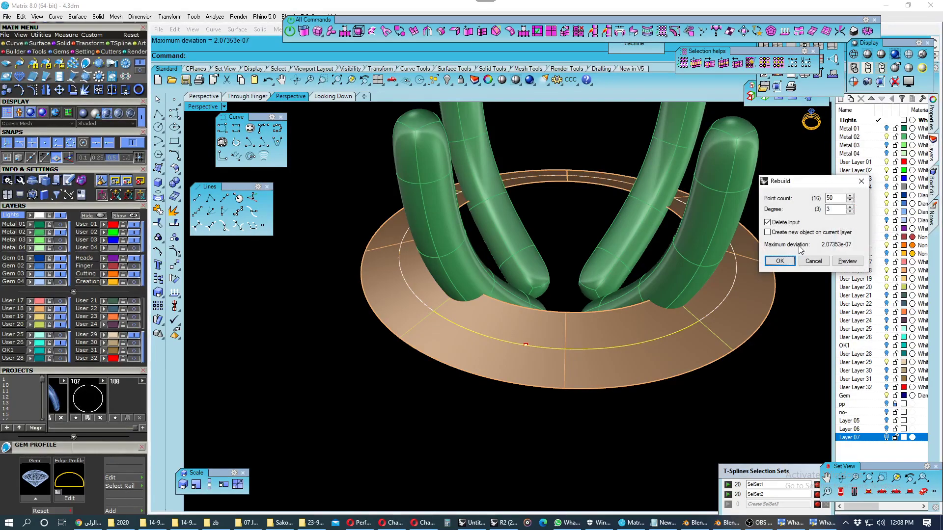
double_click(830, 197)
type("23")
key("Return")
mouse_move(512, 364)
right_mouse_down()
mouse_move(490, 395)
mouse_move(501, 354)
right_mouse_up()
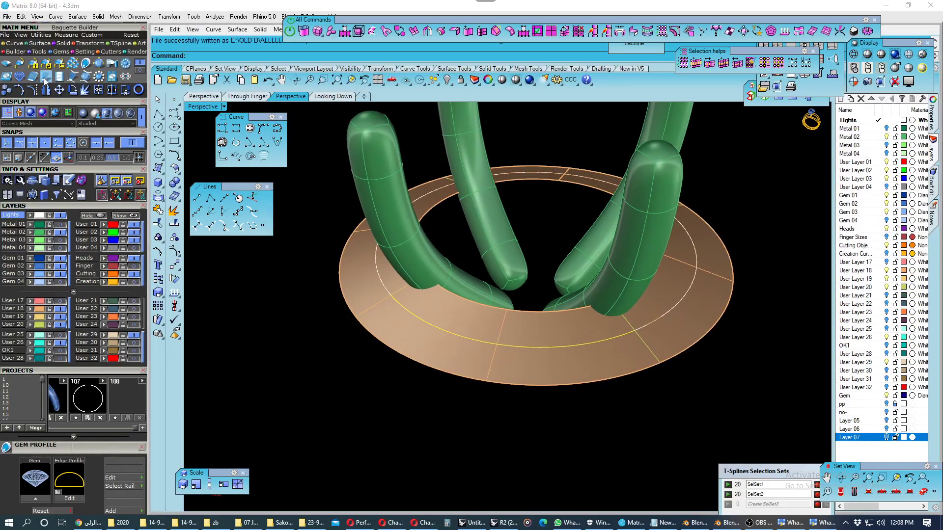
- Place round gems on the front arc, oriented to the ring surface, at 1.4 mm start size
left_click(15, 66)
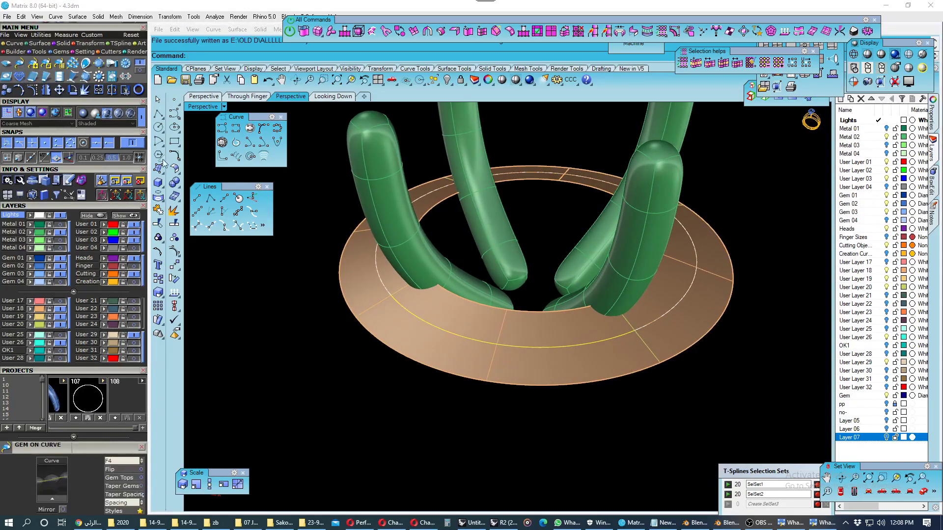
scroll(69, 427, "down", 3)
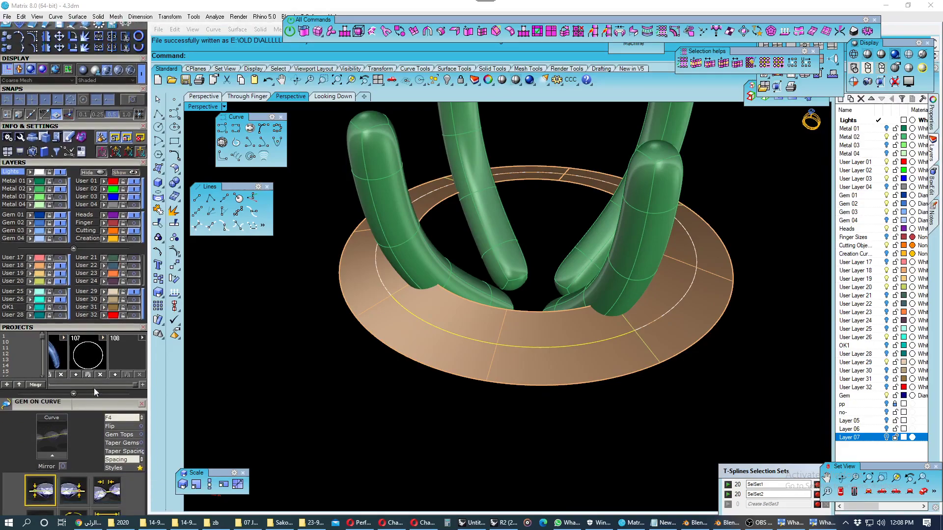
left_click(54, 426)
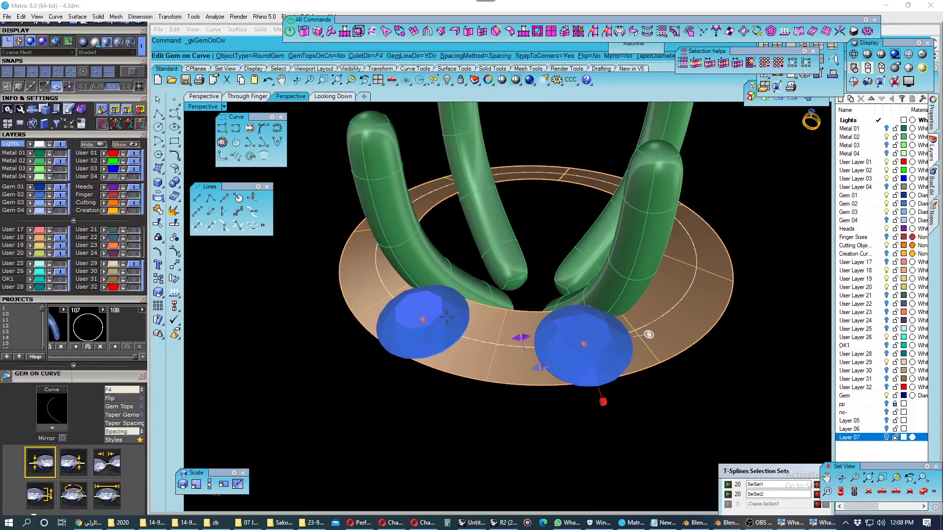
left_click(123, 390)
key("Return")
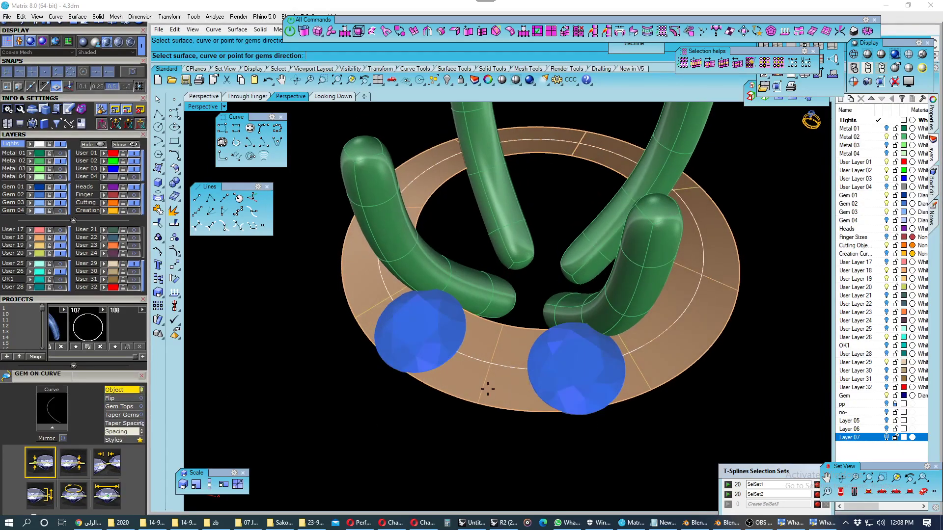
scroll(101, 376, "down", 2)
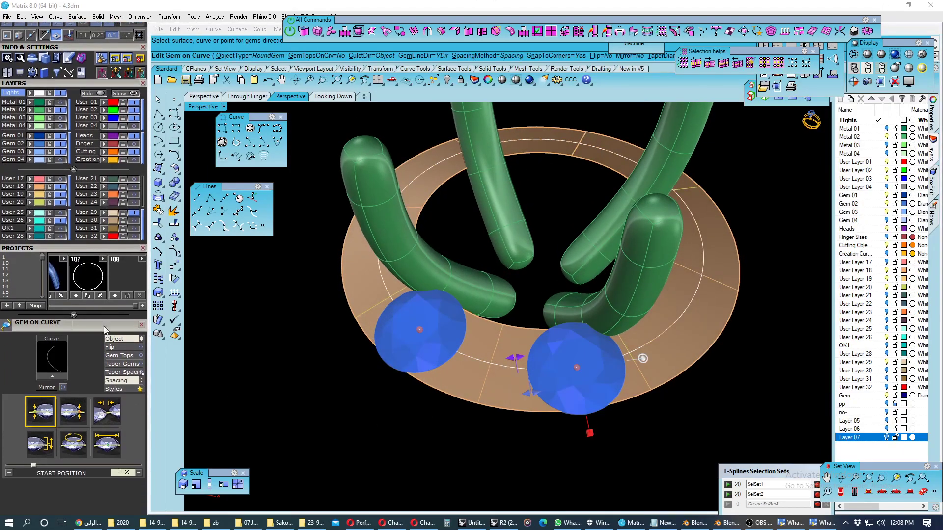
left_click(105, 445)
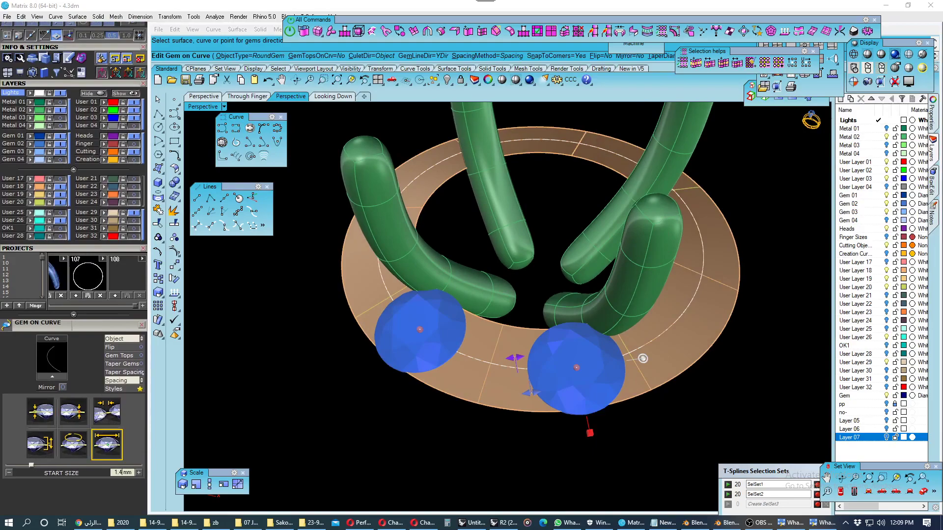
key("Return")
- Shift the gems' end and start positions along the arc, starting at 13.5%
mouse_move(344, 447)
right_mouse_down()
mouse_move(445, 384)
mouse_move(464, 384)
right_mouse_up()
left_click_drag(458, 371, 441, 369)
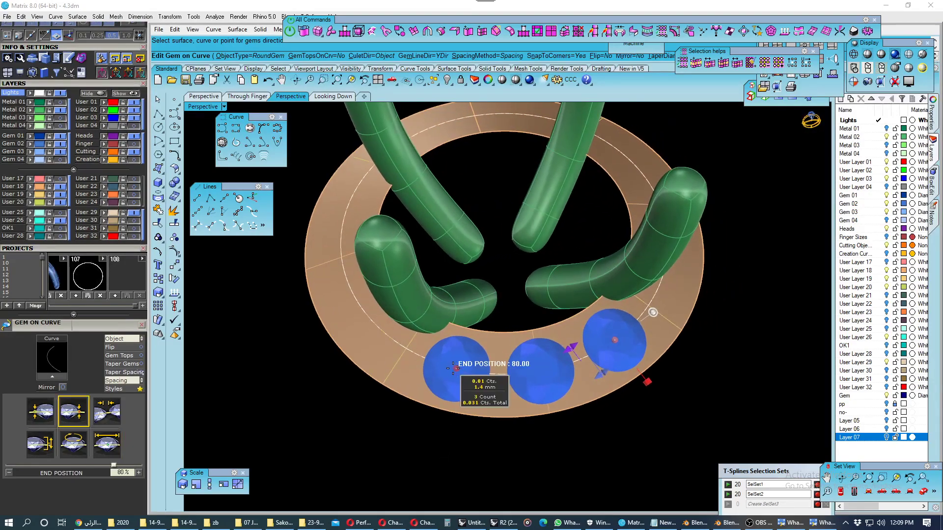
right_click_drag(442, 370, 554, 386)
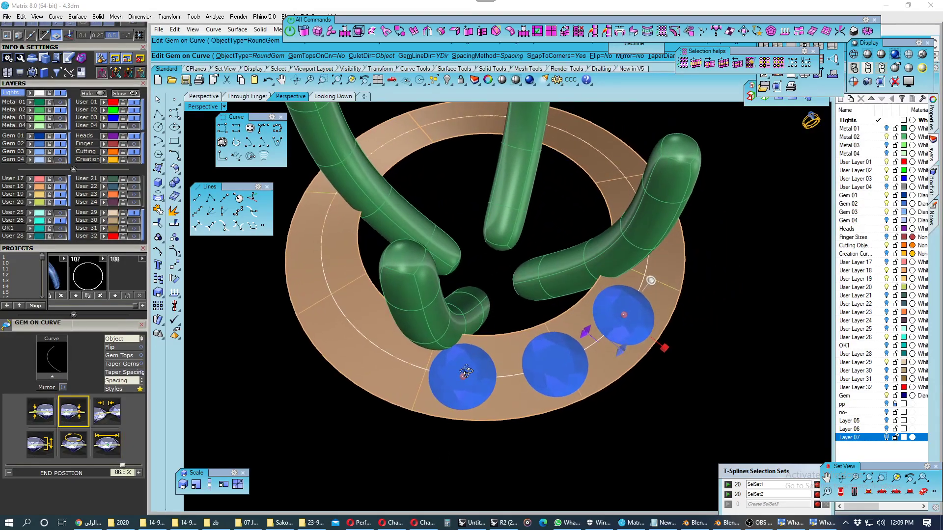
left_click_drag(554, 386, 581, 389)
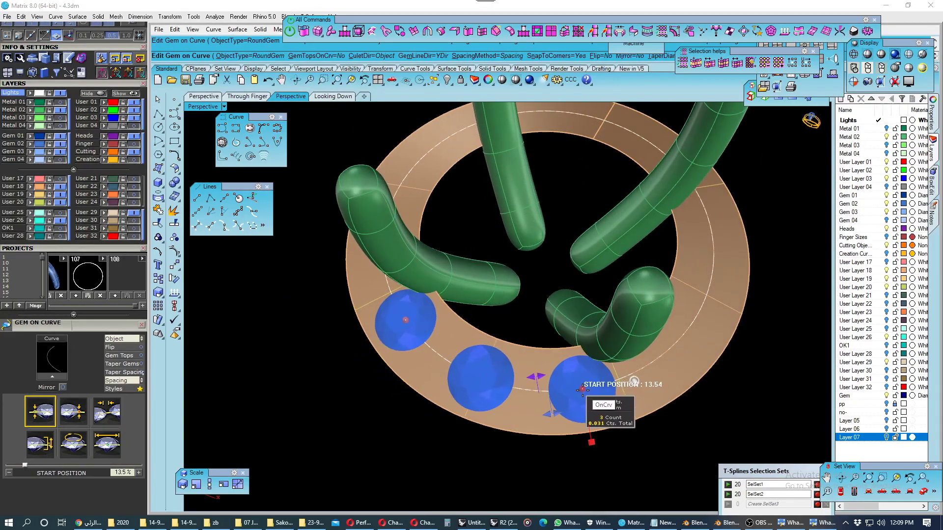
left_click(583, 389)
left_click(109, 416)
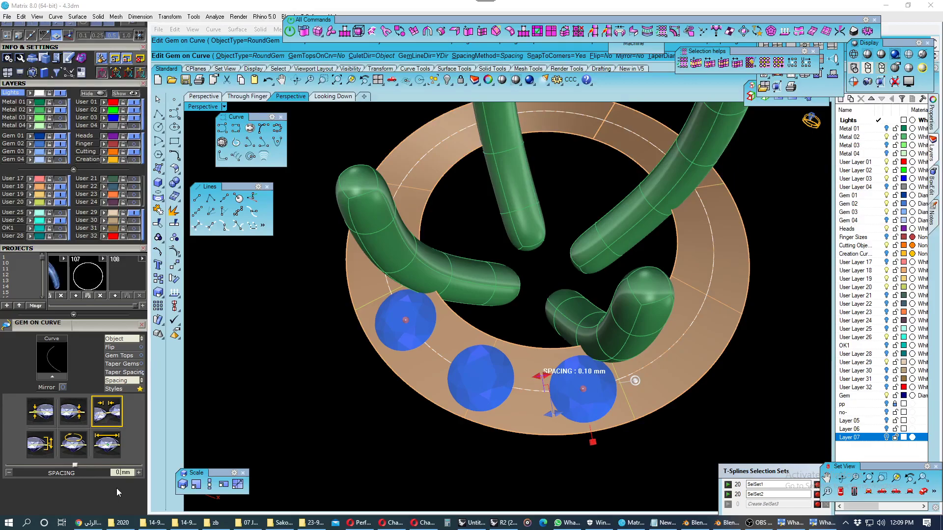
- Set gem spacing to 0 mm and shift the gems' end and start positions
key("BackSpace")
key("BackSpace")
key("Return")
right_click_drag(363, 427, 393, 395)
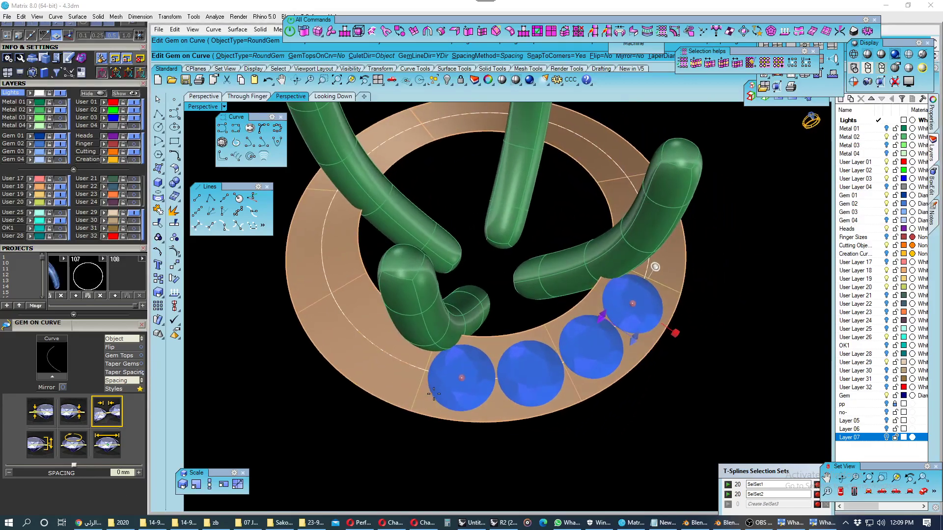
scroll(491, 378, "up", 5)
left_click_drag(503, 374, 501, 373)
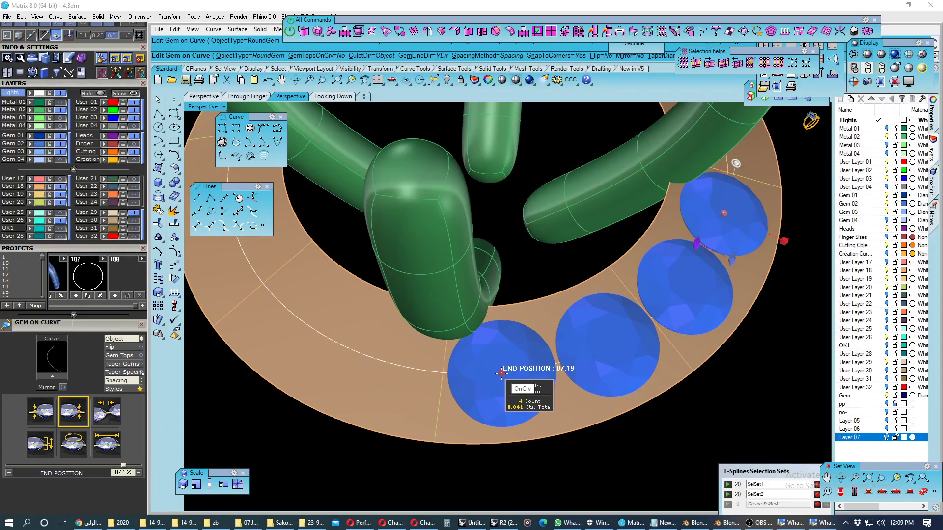
scroll(502, 373, "down", 3)
right_click_drag(502, 373, 560, 398)
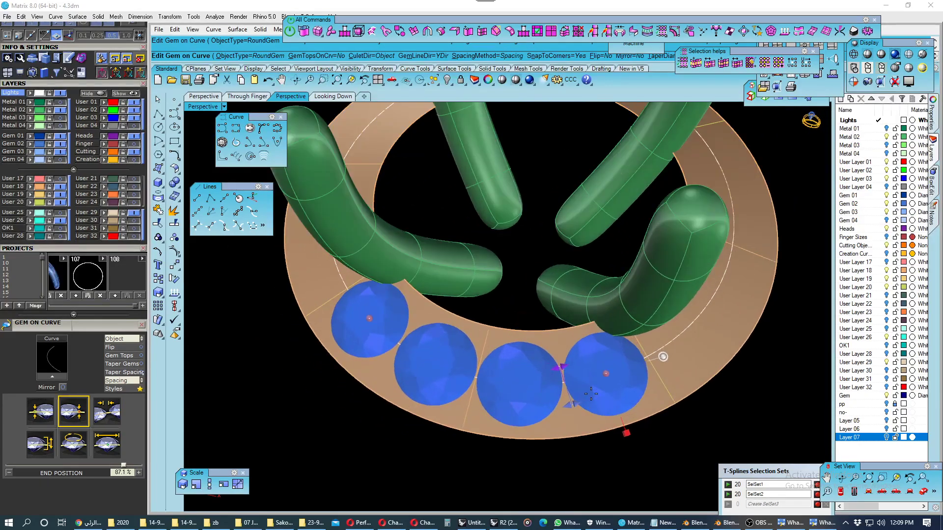
scroll(564, 400, "up", 3)
scroll(565, 400, "up", 2)
left_click_drag(566, 401, 567, 403)
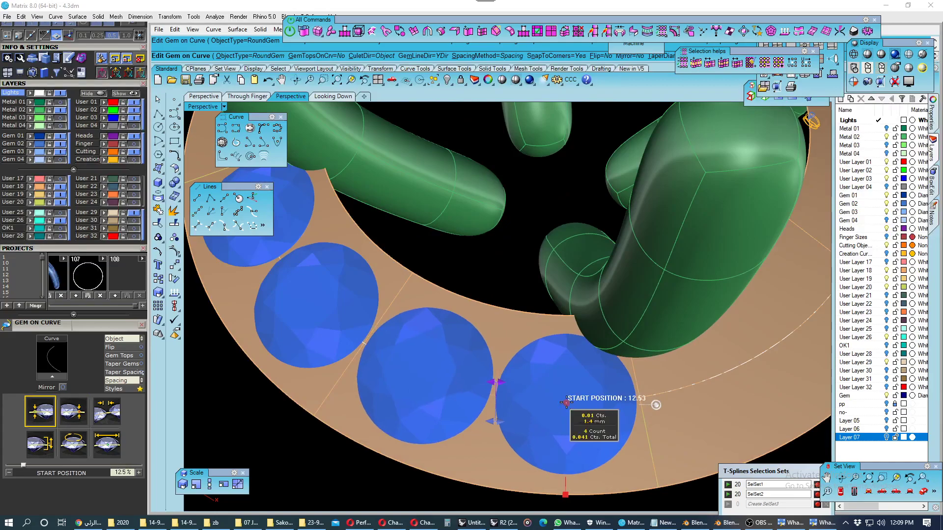
scroll(566, 401, "down", 3)
right_click_drag(566, 401, 498, 418)
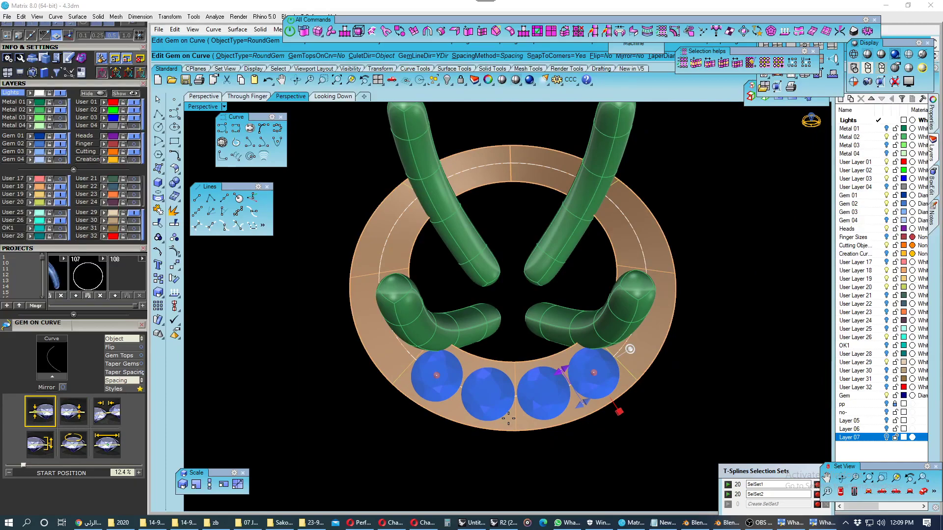
- Fine-tune the four gems' size and start position to 12.4%, then select them in Looking Down view
left_click(113, 444)
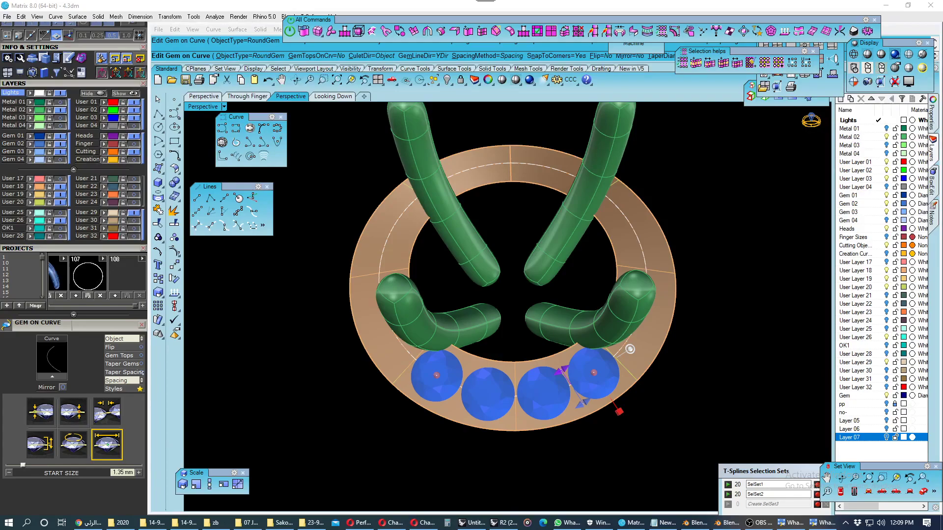
scroll(428, 386, "up", 2)
scroll(427, 385, "up", 2)
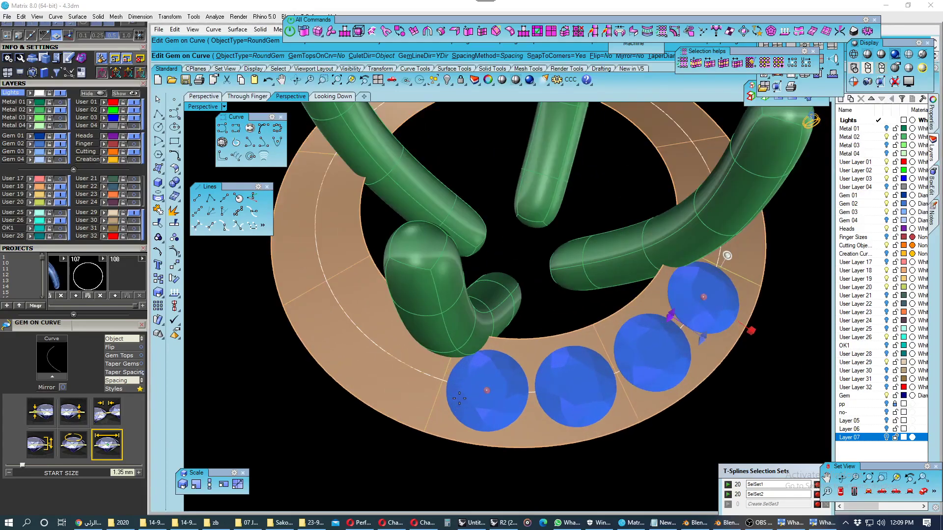
scroll(427, 386, "up", 3)
scroll(464, 399, "down", 3)
right_click_drag(463, 398, 638, 385)
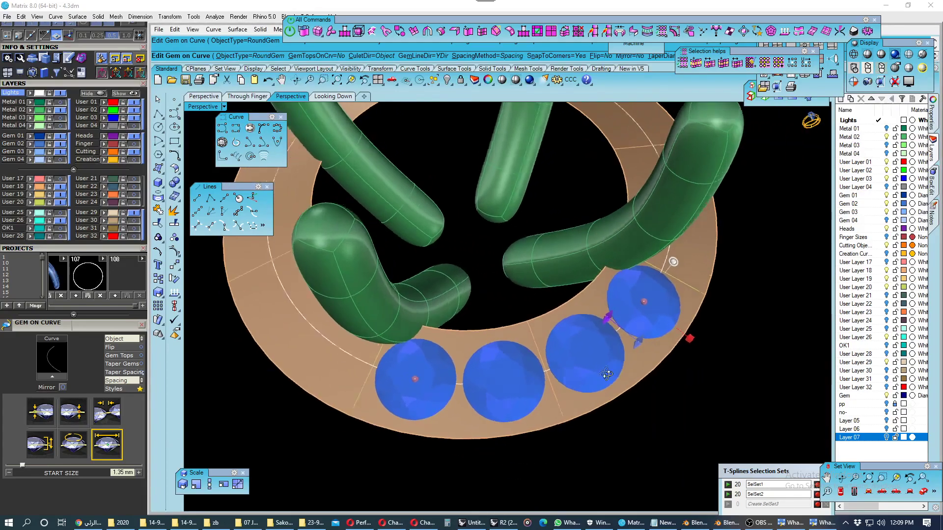
scroll(612, 391, "up", 3)
scroll(612, 390, "up", 2)
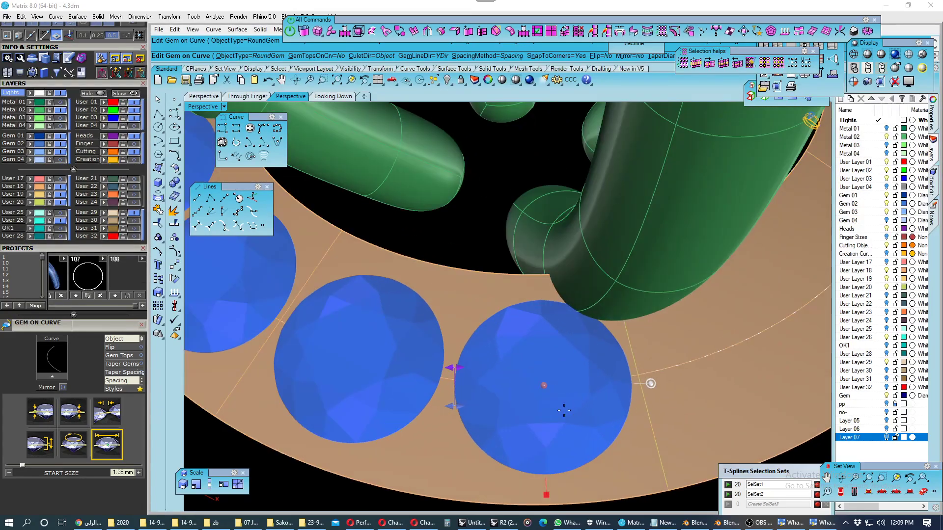
scroll(564, 410, "up", 2)
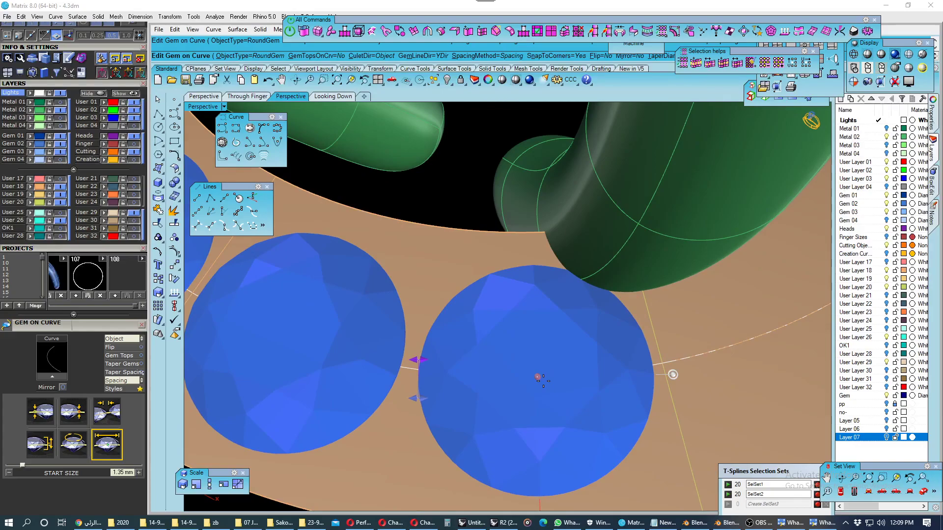
mouse_move(544, 384)
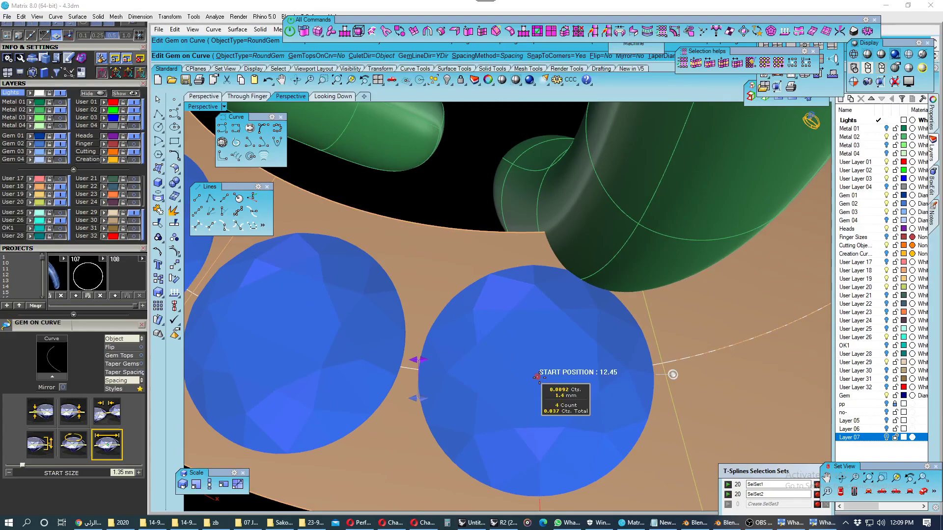
left_click(537, 377)
left_click_drag(537, 376, 539, 379)
scroll(538, 378, "down", 5)
scroll(515, 380, "down", 3)
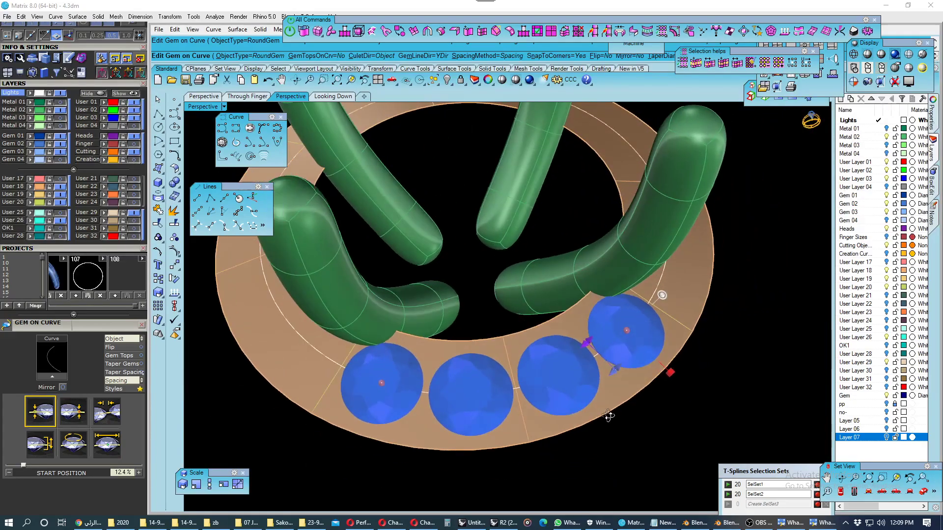
key("Return")
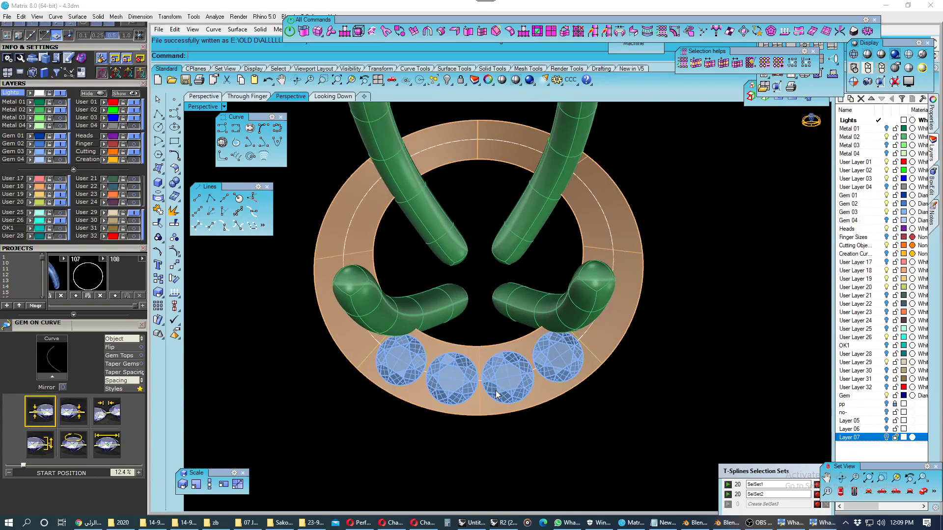
left_click(496, 390)
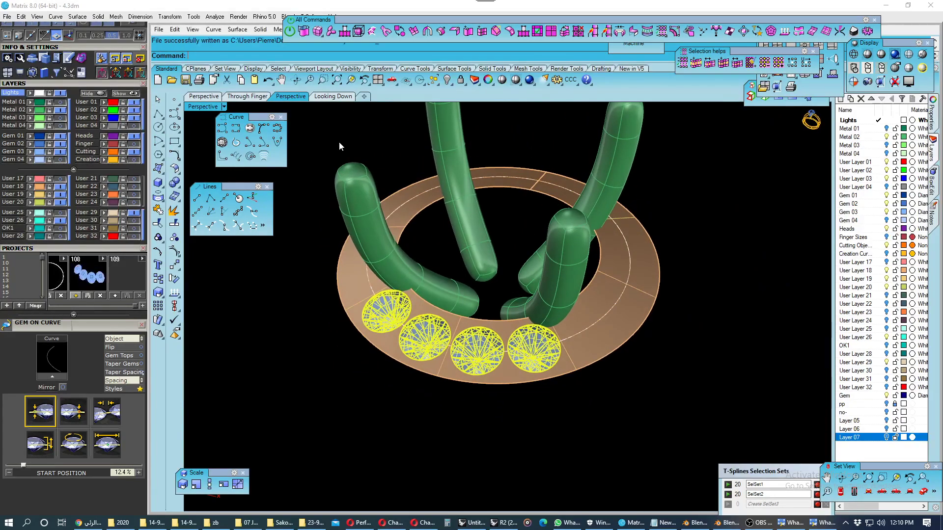
left_click(332, 97)
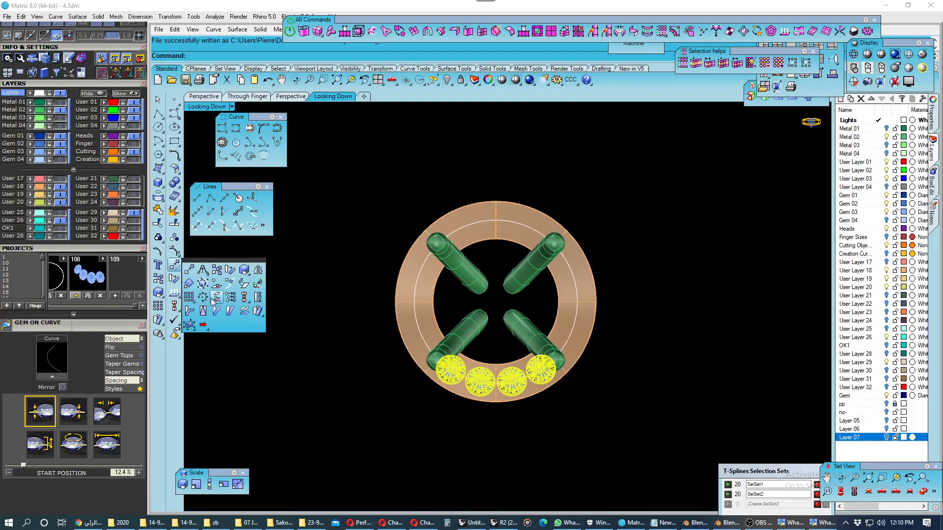
- Polar-array the four gems around origin 0 with a full 360° fill
left_click(176, 266)
type("0")
key("Return")
key("Return")
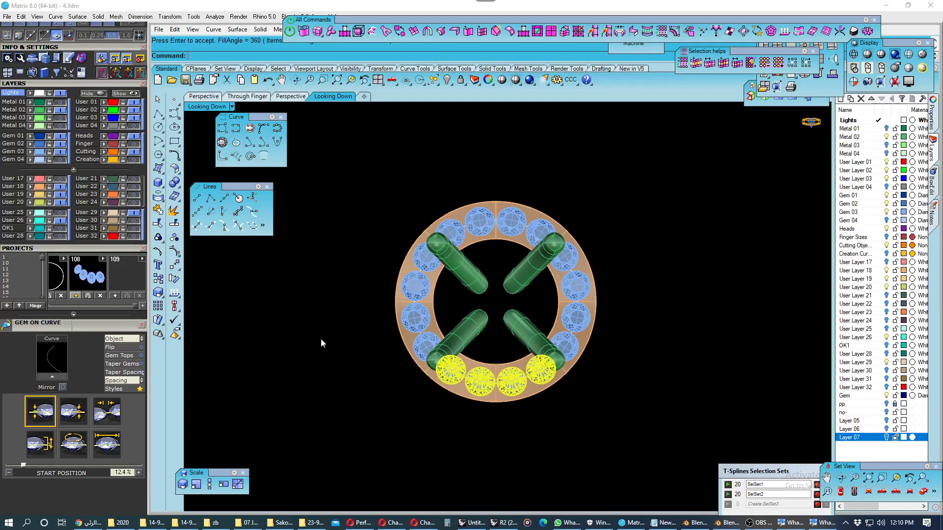
key("Return")
- Delete the ring guide curve in the shaded Perspective view
left_click(203, 97)
right_click_drag(256, 142, 484, 364)
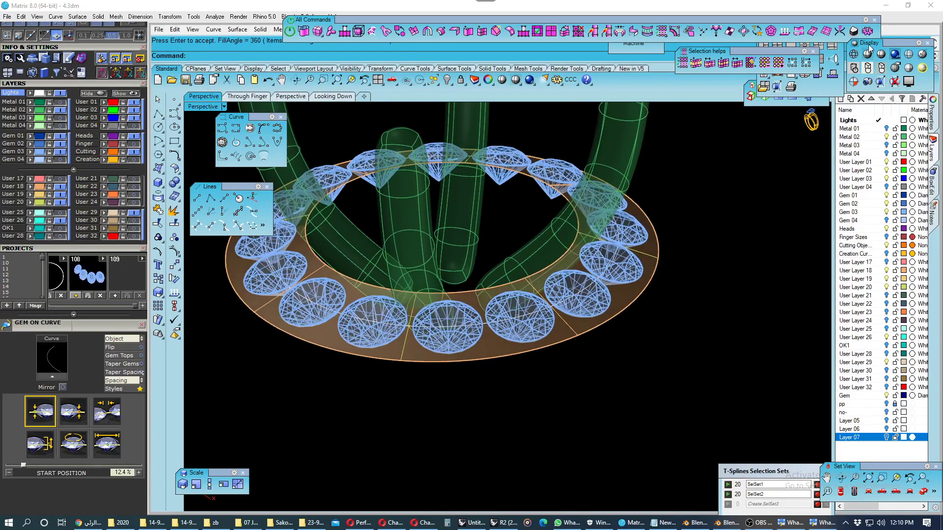
left_click(867, 53)
mouse_move(675, 269)
right_mouse_down()
mouse_move(518, 298)
mouse_move(562, 338)
right_mouse_up()
scroll(517, 298, "down", 3)
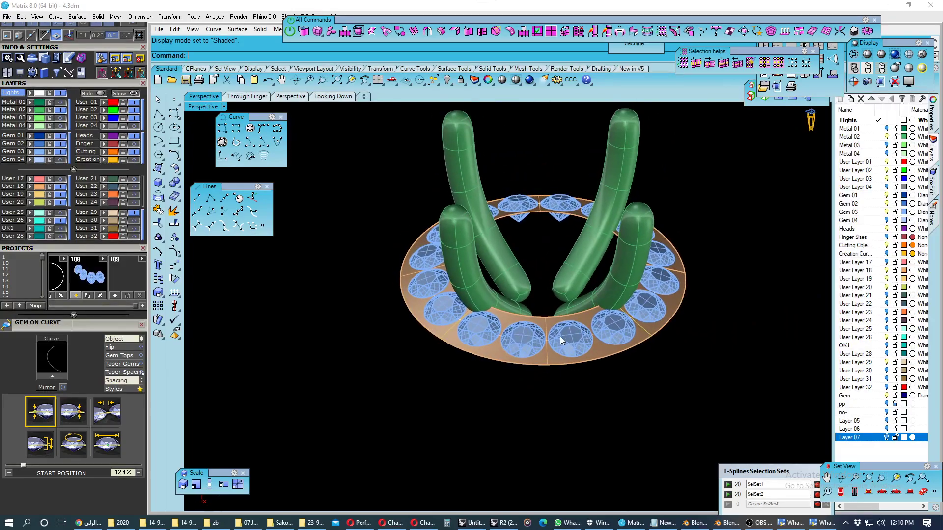
left_click(560, 337)
mouse_move(491, 295)
right_mouse_down()
mouse_move(478, 315)
mouse_move(484, 298)
right_mouse_up()
key("Delete")
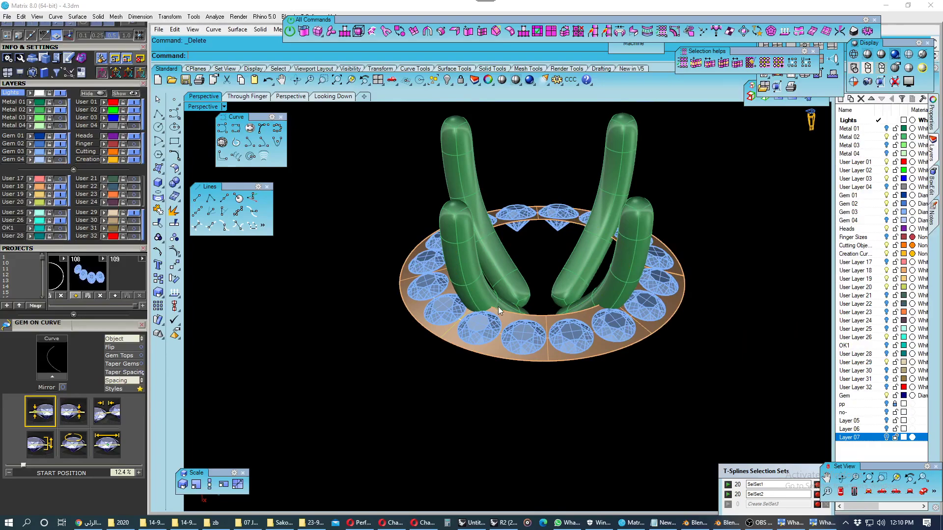
- Restore four viewports and toggle X-Ray and Shaded to inspect the gem ring from below
double_click(203, 107)
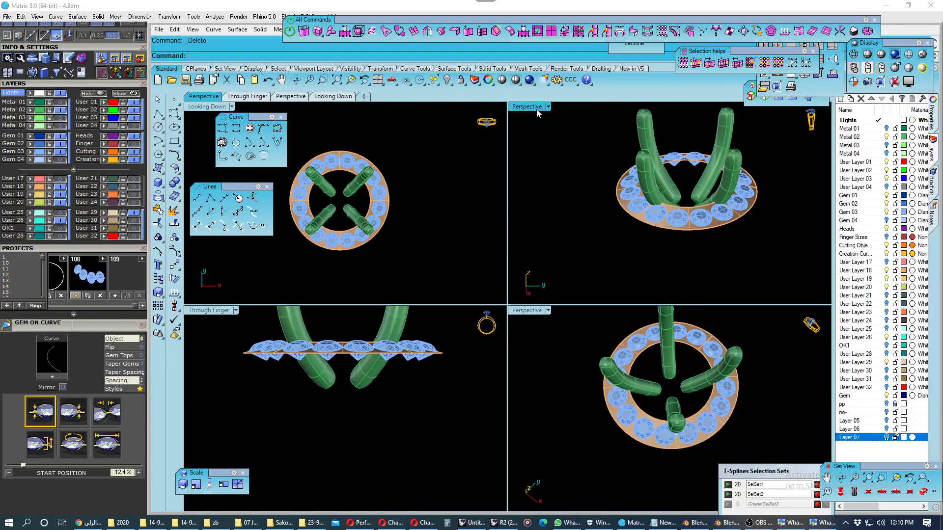
scroll(588, 167, "up", 2)
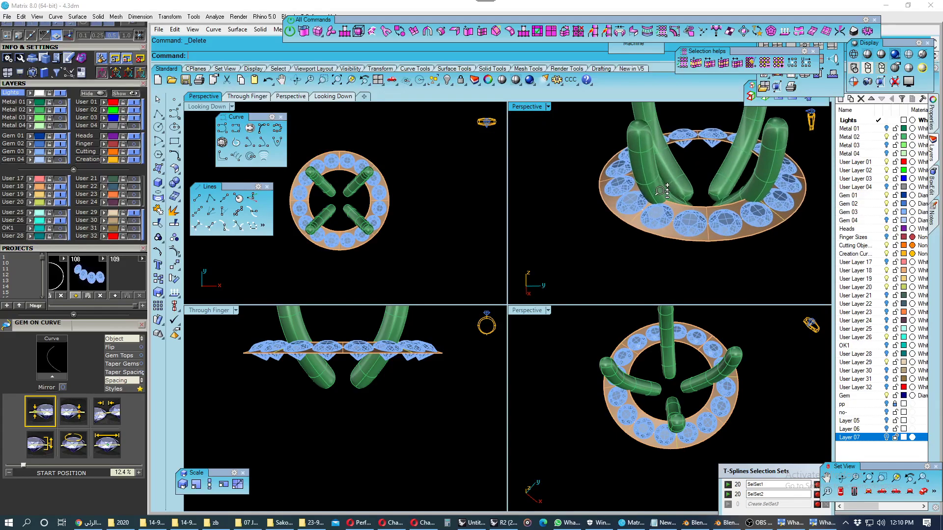
left_click(894, 72)
scroll(661, 230, "up", 1)
scroll(661, 230, "up", 1)
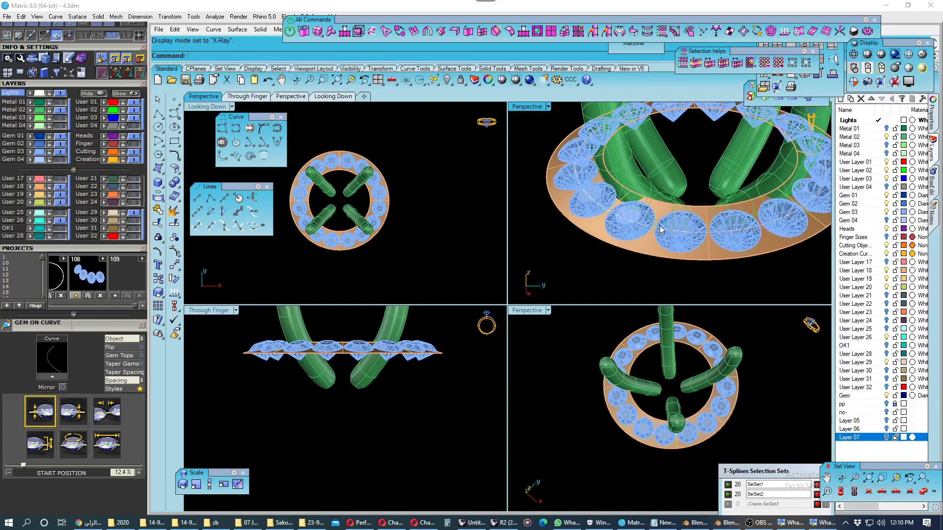
left_click(867, 54)
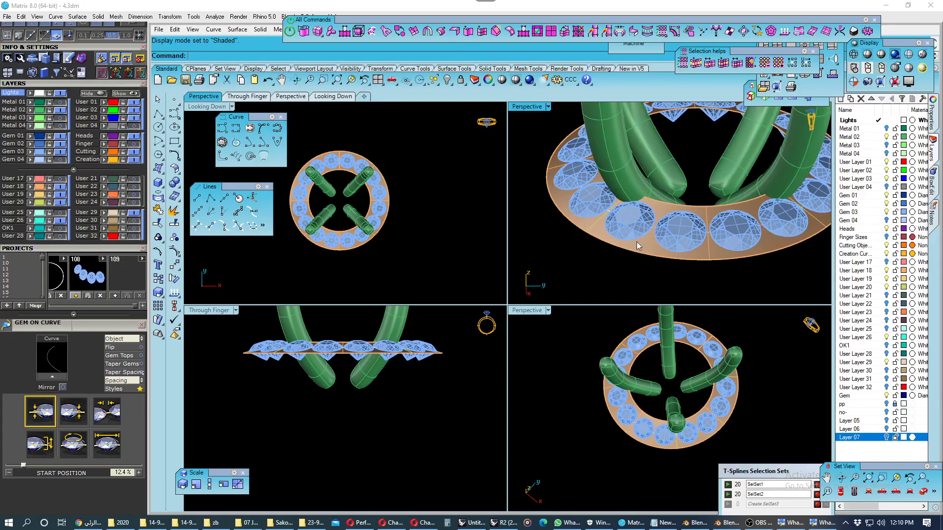
scroll(639, 246, "down", 1)
right_click_drag(608, 335, 609, 327)
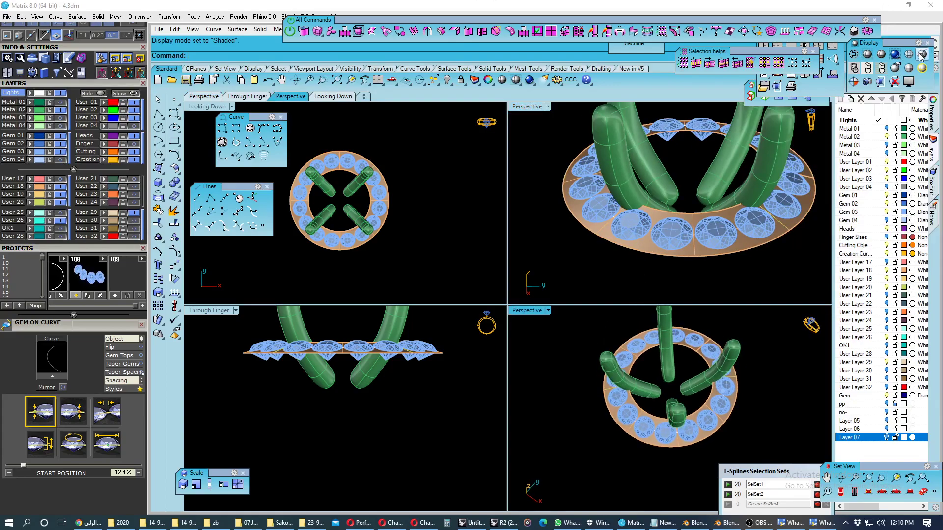
left_click(921, 55)
right_click_drag(687, 393, 688, 373)
left_click_drag(756, 475, 782, 494)
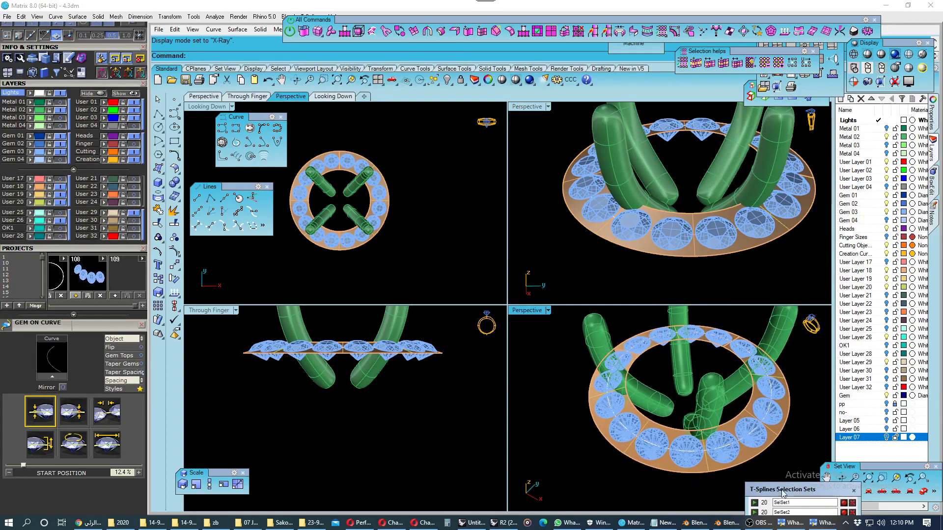
mouse_move(675, 420)
right_mouse_down()
mouse_move(671, 400)
mouse_move(670, 466)
mouse_move(683, 393)
right_mouse_up()
- Save the file with Ctrl+S and enlarge the Perspective view
left_click(679, 433)
key("Escape")
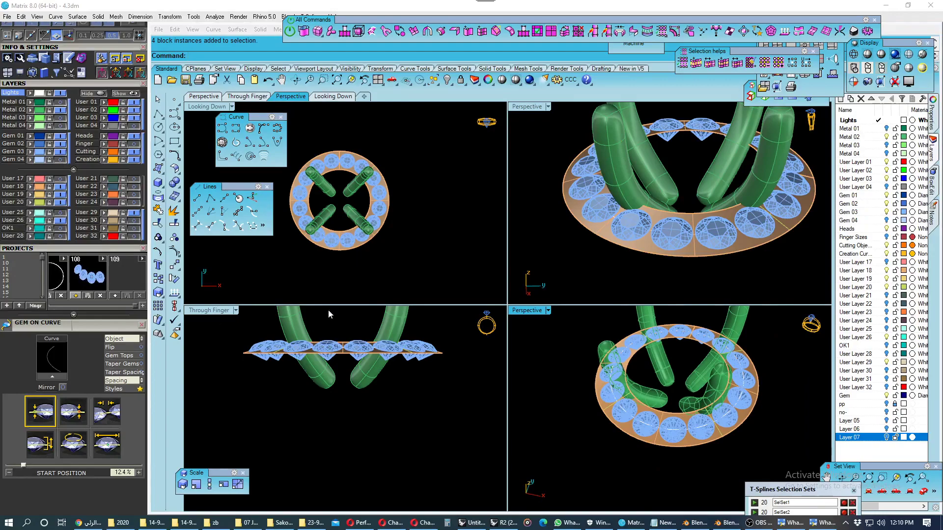
key("ctrl+s")
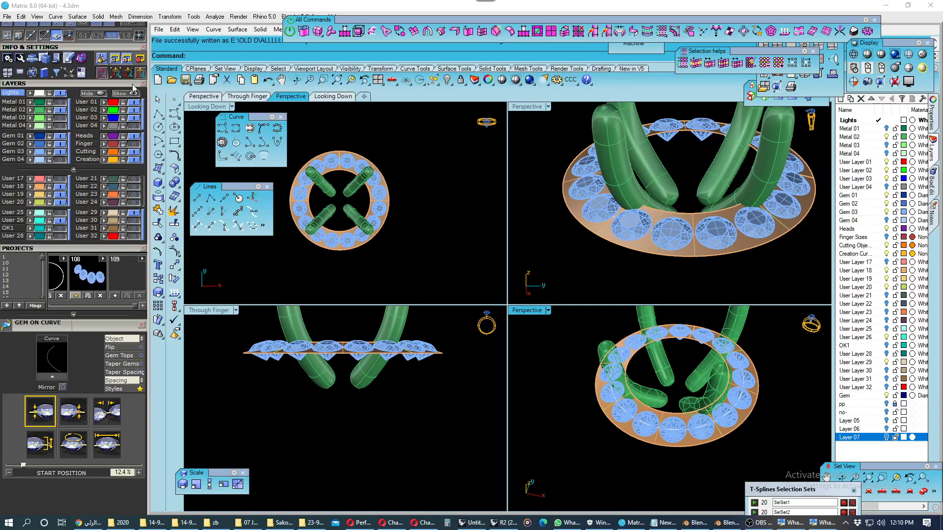
double_click(524, 107)
right_click_drag(416, 280, 415, 368)
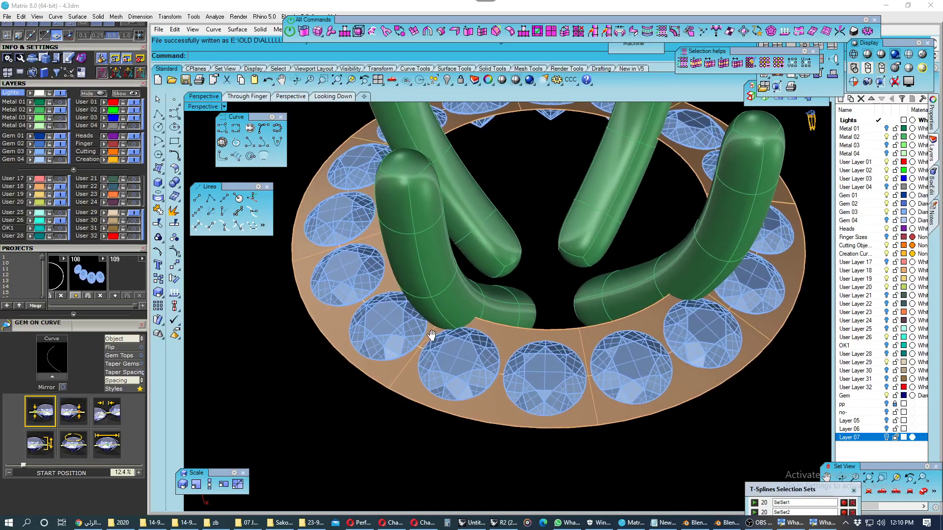
- Duplicate the ring band's border edges as curves
left_click(415, 364)
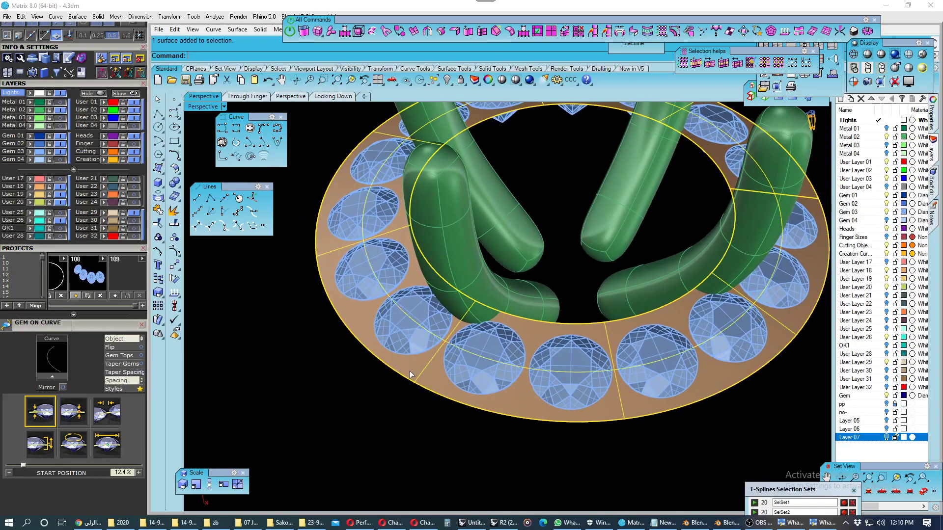
left_click(157, 196)
left_click(203, 211)
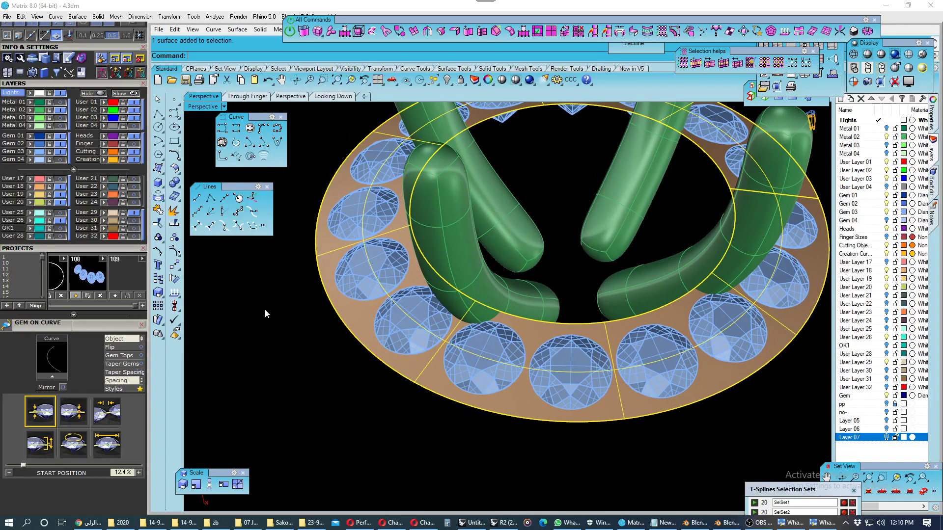
left_click(364, 347)
key("Return")
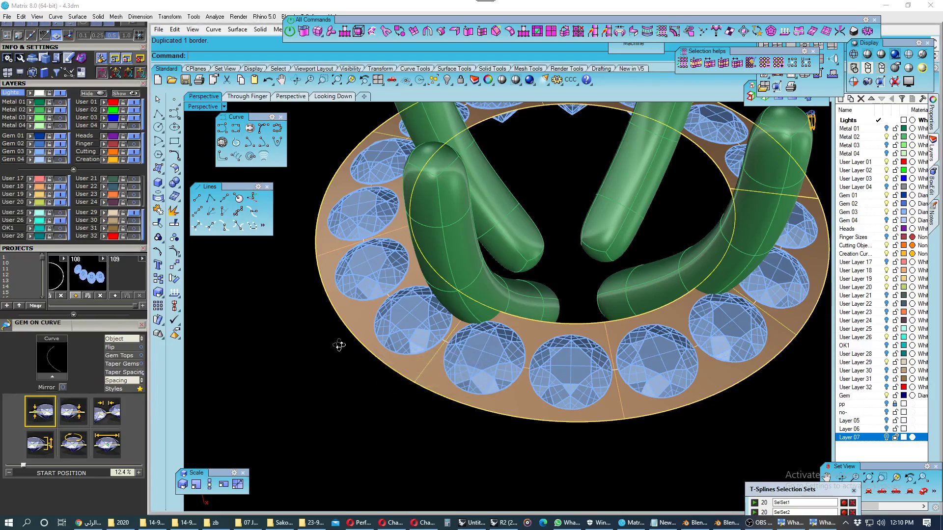
right_click_drag(339, 345, 390, 345)
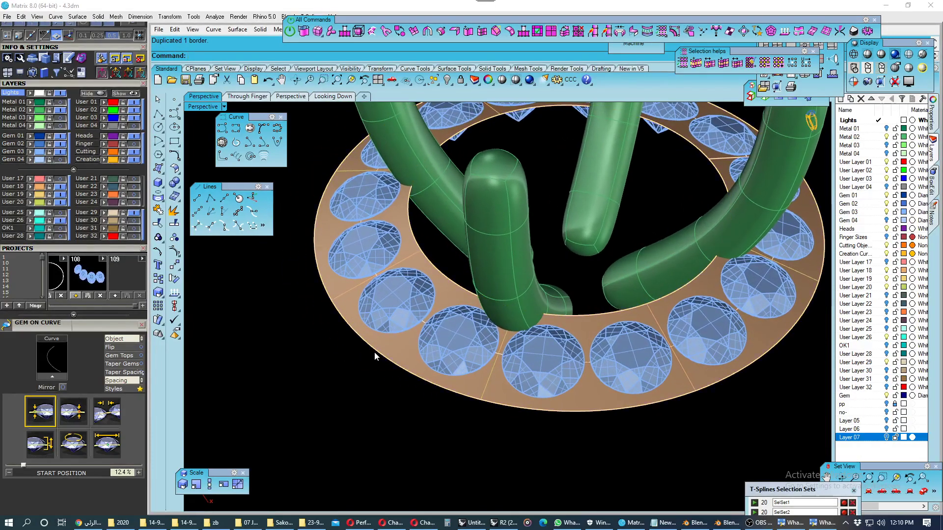
left_click(388, 357)
left_click(401, 375)
mouse_move(402, 375)
right_mouse_down()
mouse_move(547, 350)
mouse_move(582, 246)
right_mouse_up()
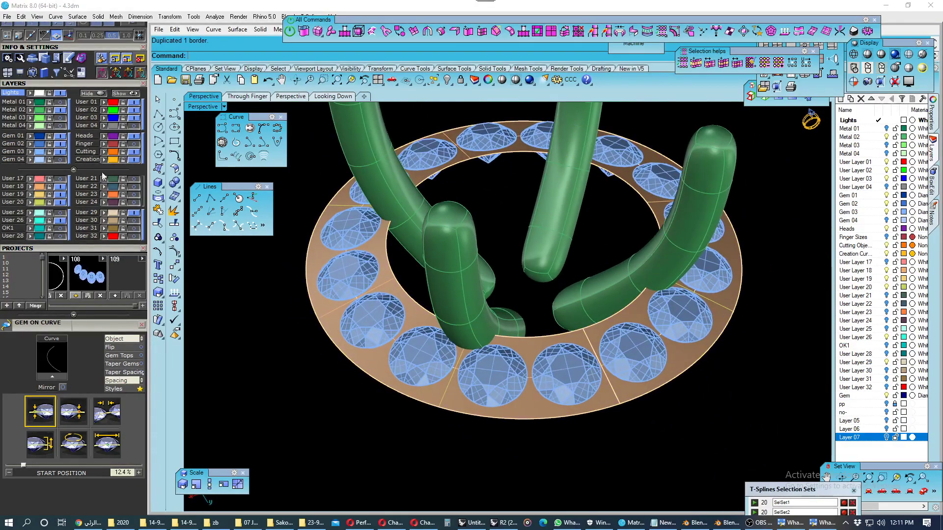
- Confirm the thick green ring has no naked edges, then hide it
left_click(38, 118)
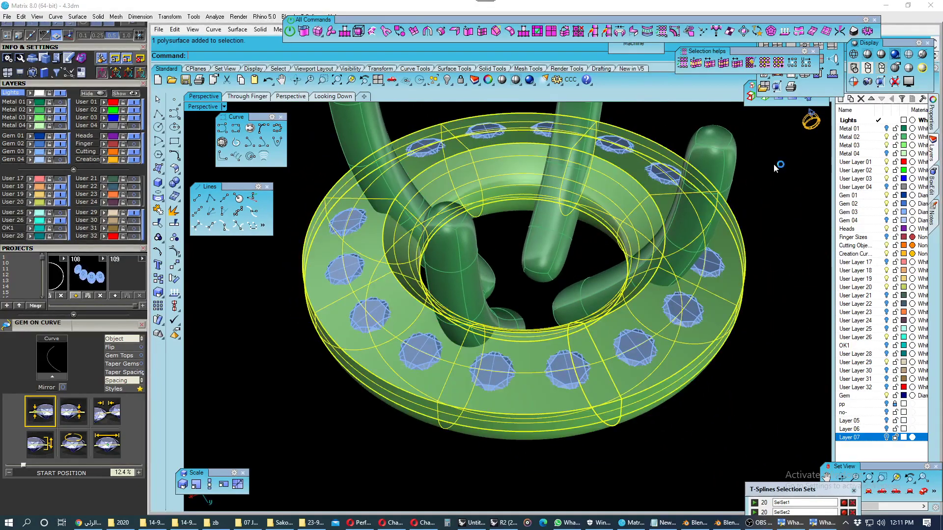
left_click(756, 105)
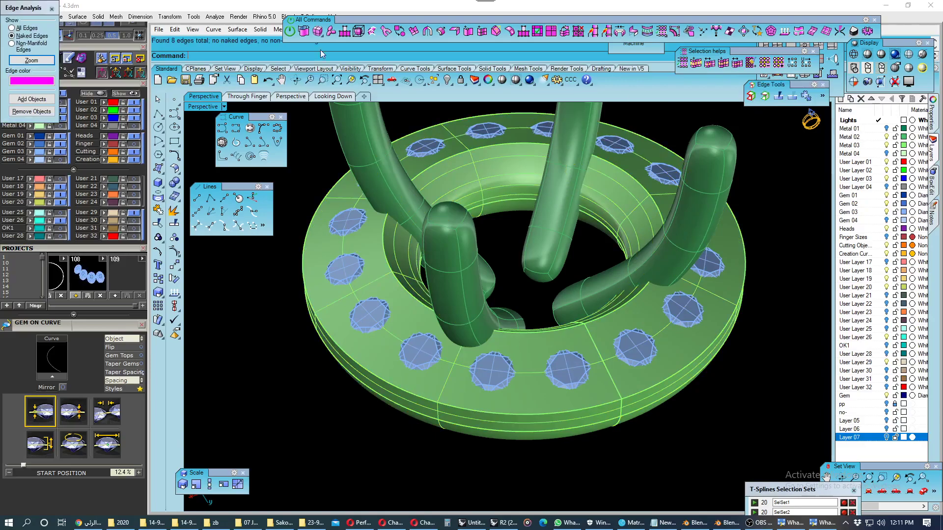
left_click(51, 11)
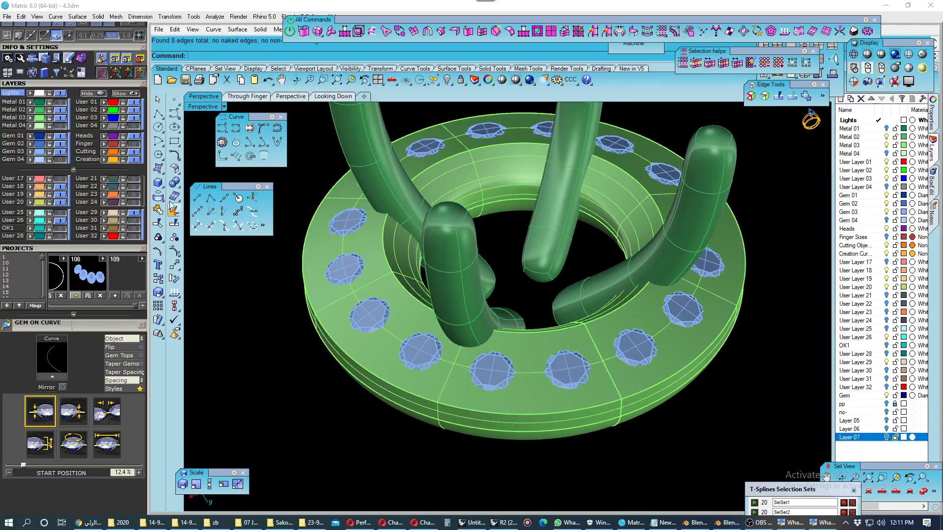
left_click(59, 118)
- Explode the band's edge curve into 4 segments and select the outer edge curve
mouse_move(285, 352)
right_mouse_down()
mouse_move(358, 353)
mouse_move(370, 372)
right_mouse_up()
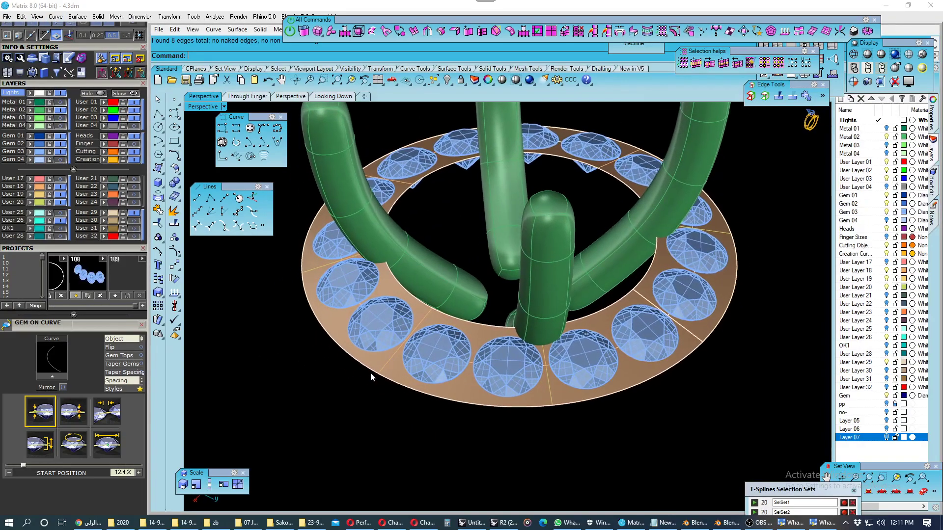
left_click(372, 372)
left_click(399, 400)
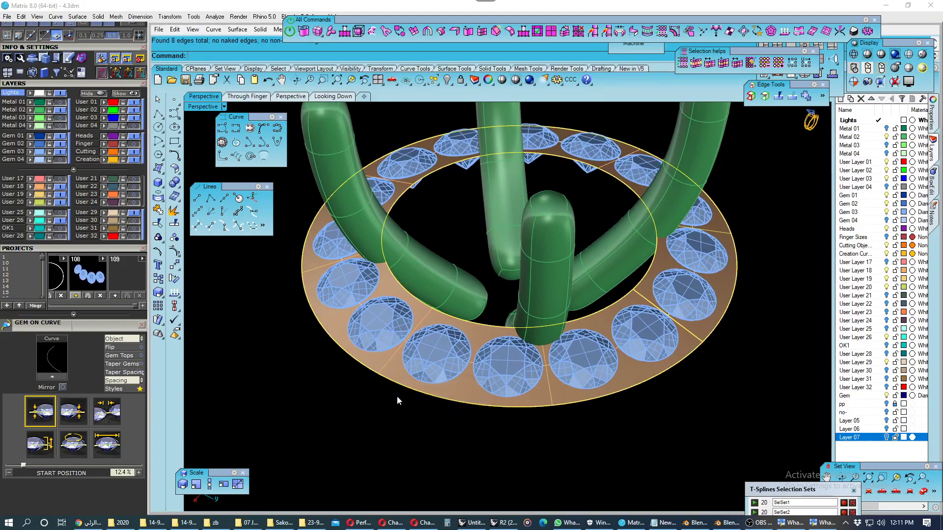
left_click(174, 224)
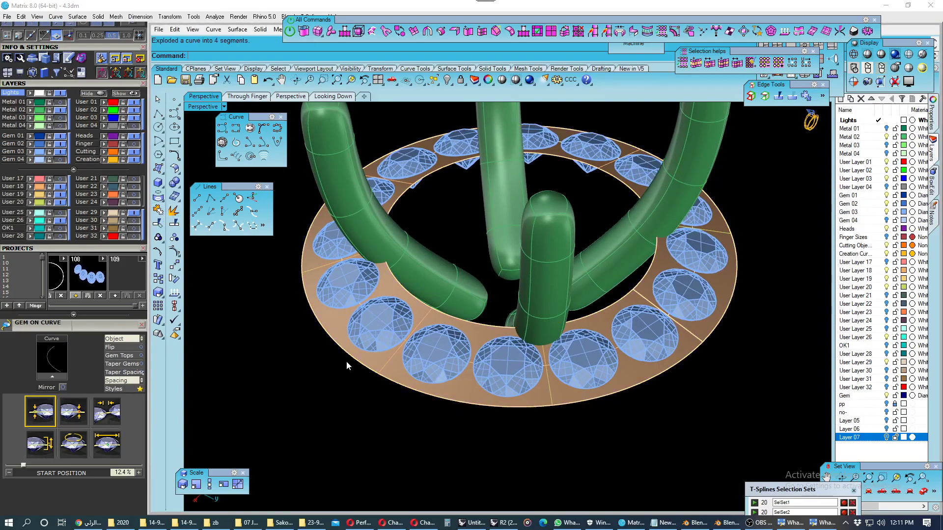
left_click(366, 367)
left_click(390, 388)
right_click_drag(390, 387, 362, 392)
type("ls")
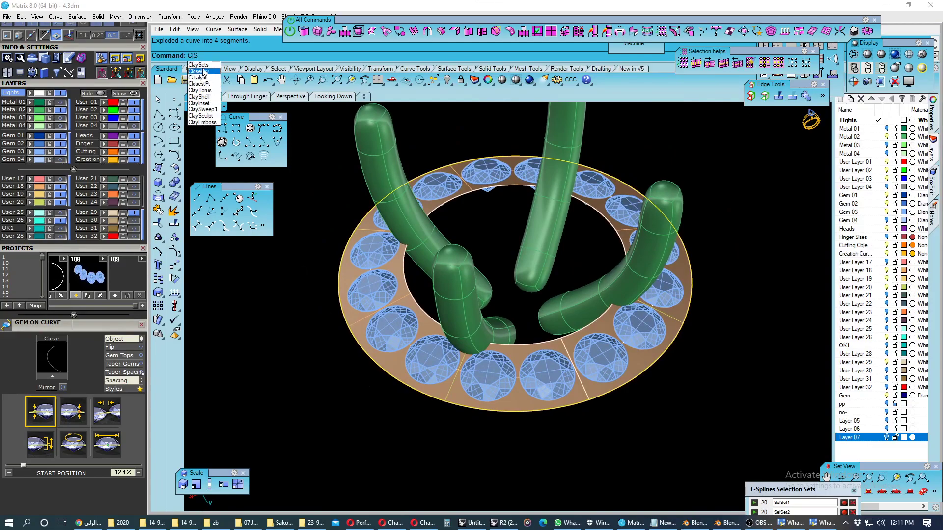
- Close the band's inner and outer edge curves
key("Return")
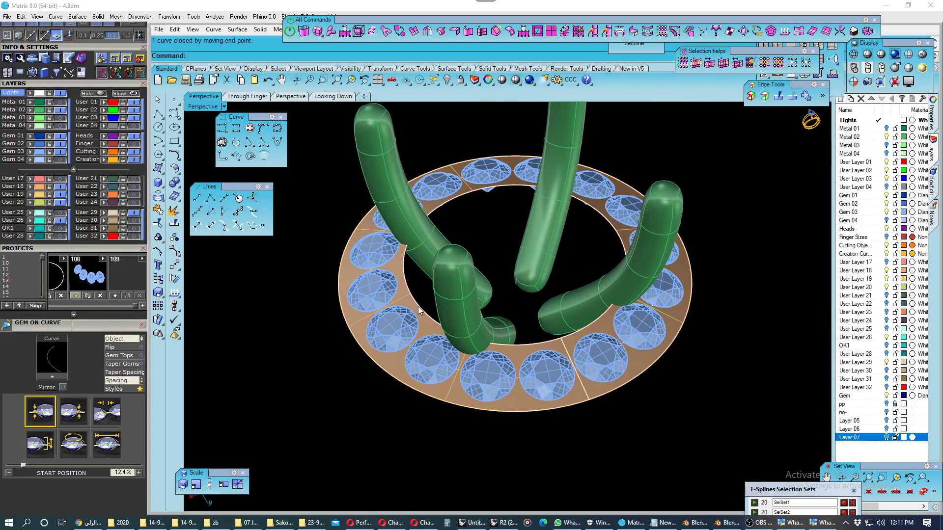
left_click(417, 307)
left_click(445, 350)
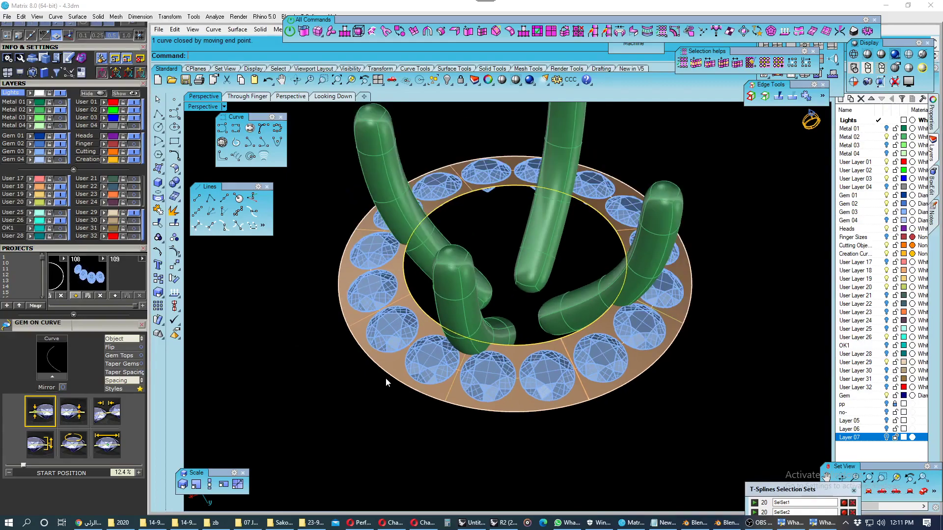
scroll(398, 385, "up", 2)
left_click(410, 387)
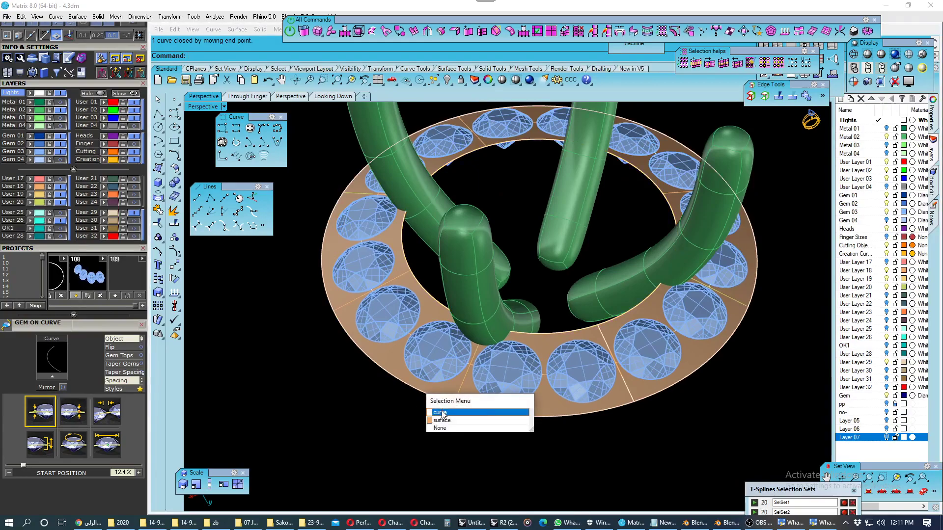
left_click(445, 415)
scroll(427, 396, "up", 1)
right_click_drag(427, 396, 332, 329)
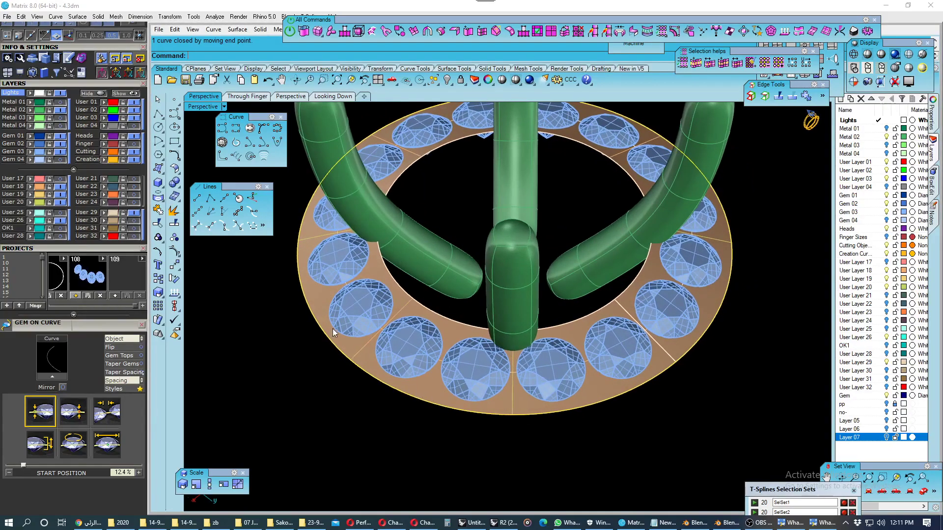
- Offset an edge curve along the band surface, then save the file
left_click(178, 158)
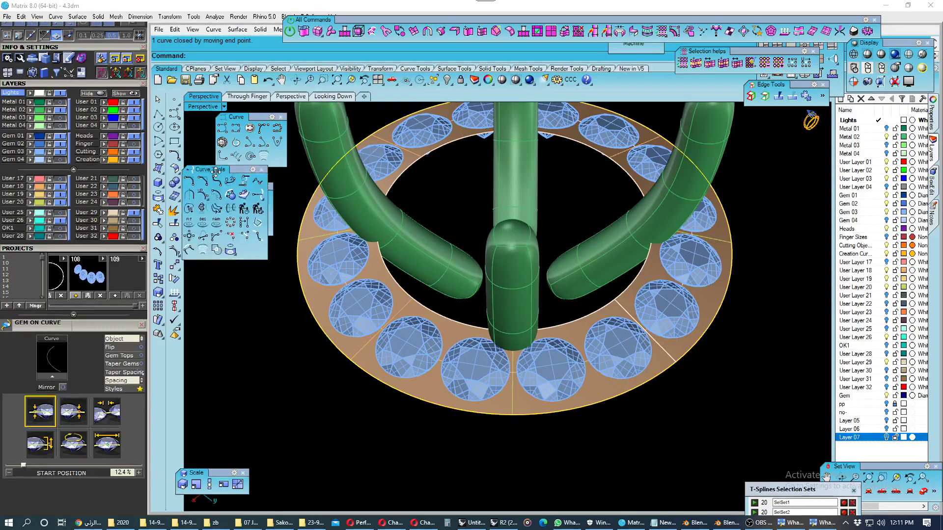
left_click(240, 291)
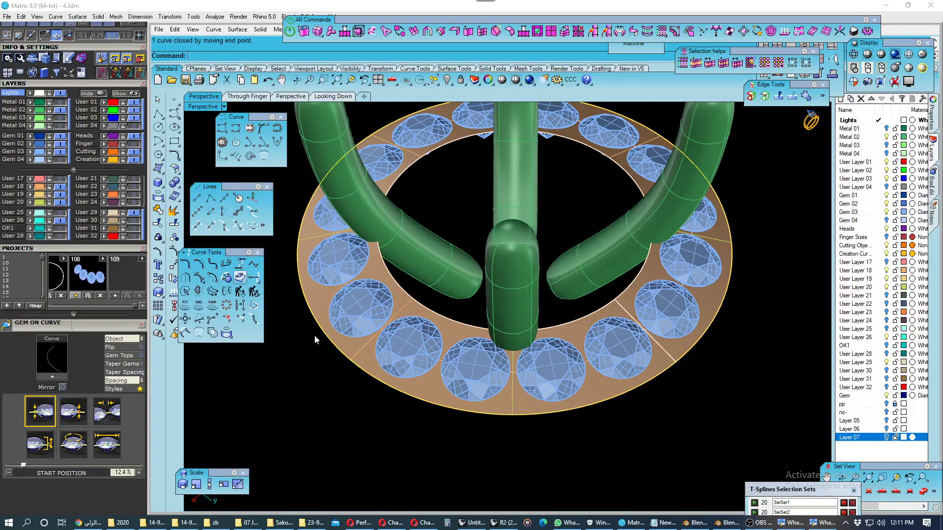
left_click(355, 348)
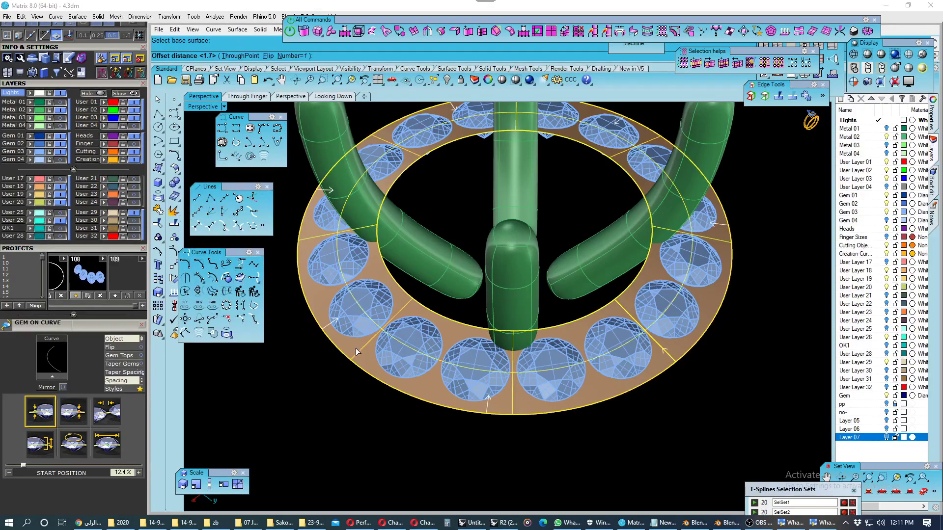
key("Return")
right_click_drag(355, 349, 407, 331)
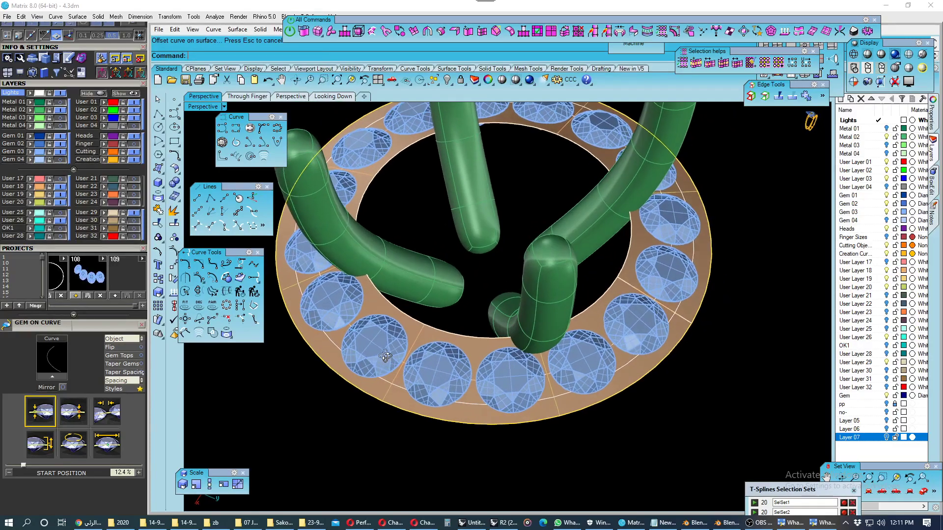
scroll(408, 331, "up", 3)
left_click(427, 328)
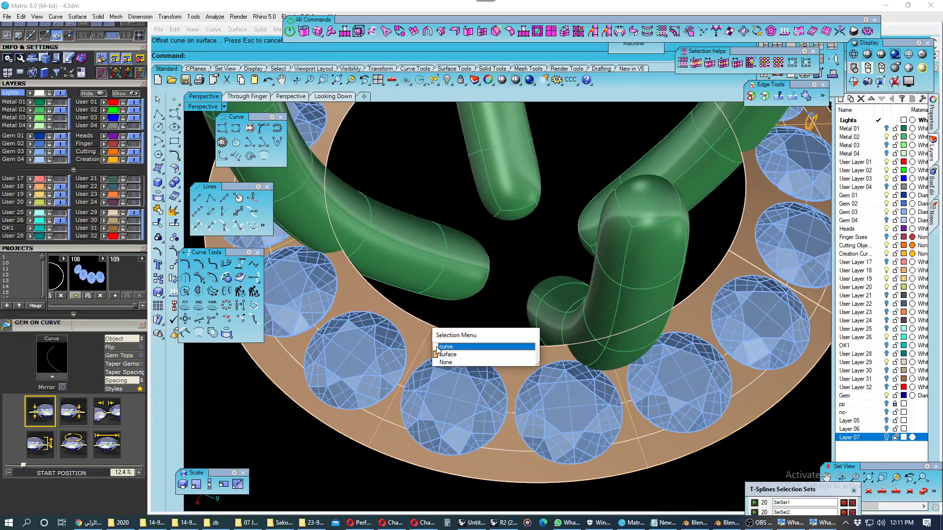
scroll(417, 349, "down", 3)
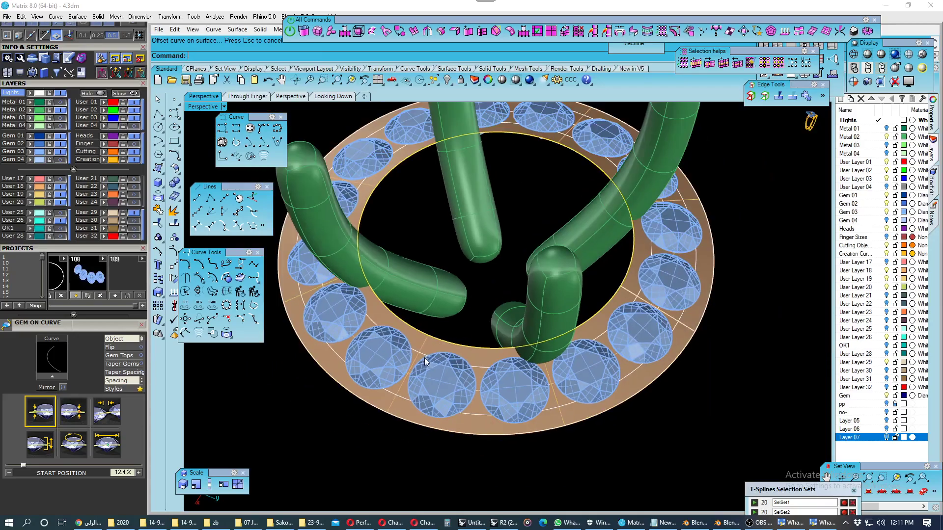
scroll(427, 363, "up", 2)
scroll(394, 385, "up", 2)
scroll(428, 387, "up", 2)
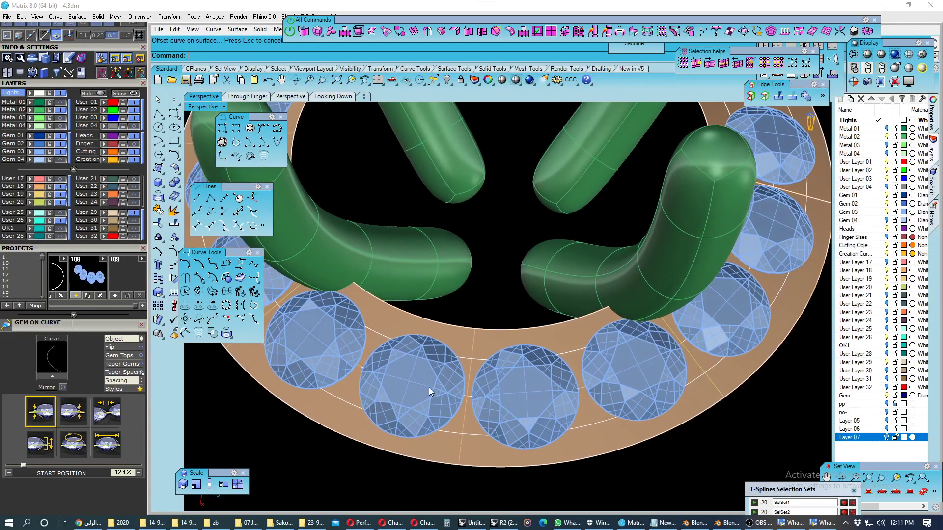
scroll(436, 385, "up", 1)
key("ctrl+s")
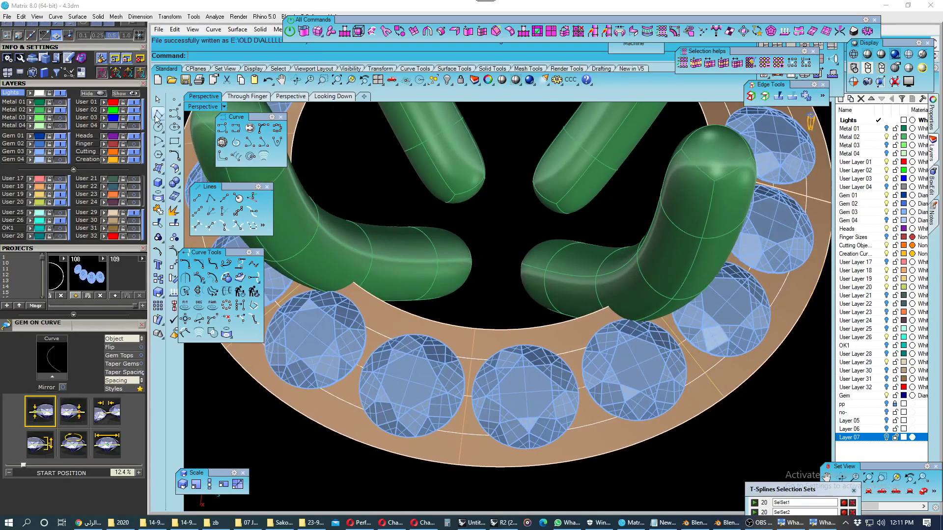
- Draw a test line across the band and measure its length as 0.982 mm
left_click(176, 125)
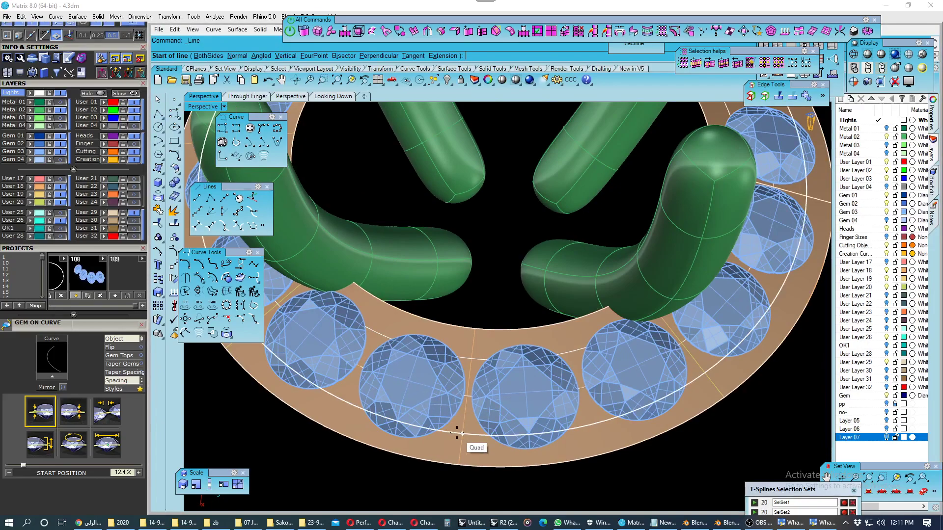
left_click(457, 433)
left_click(484, 383)
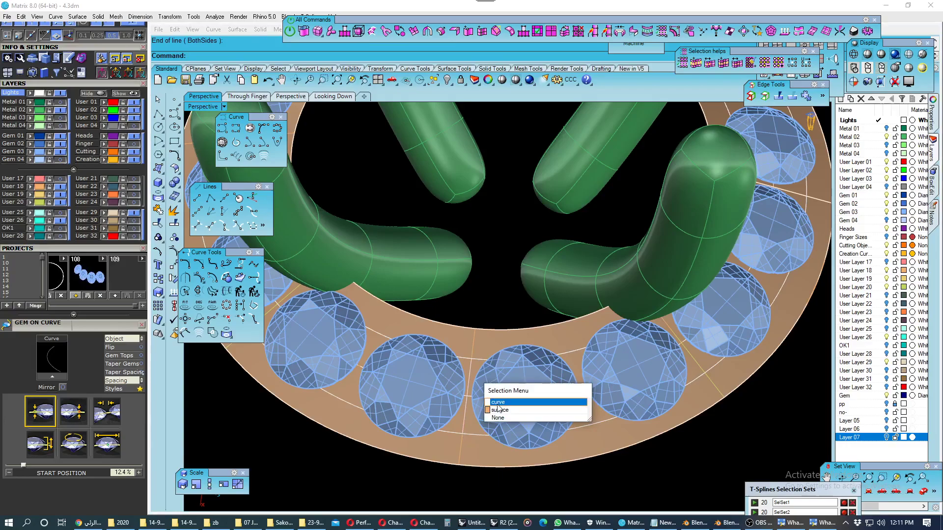
left_click(498, 402)
right_click_drag(496, 407, 344, 339)
left_click(189, 307)
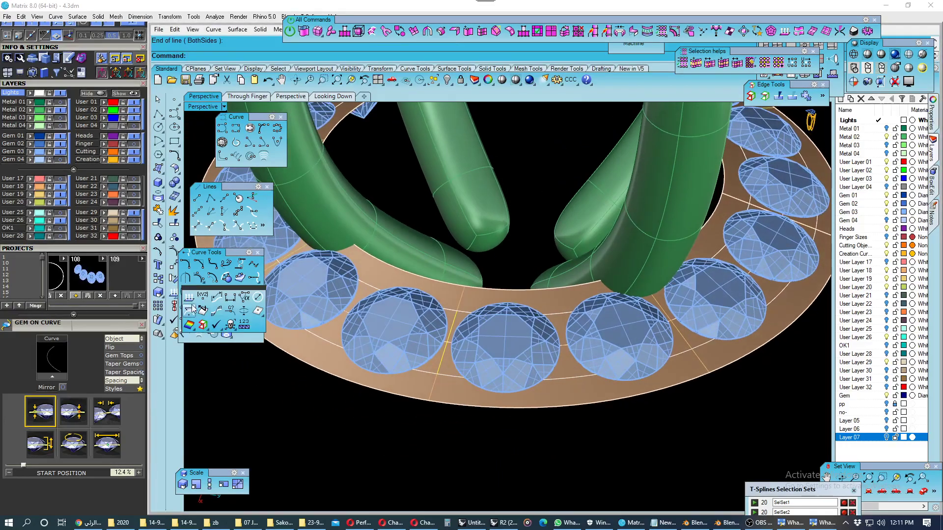
left_click(190, 310)
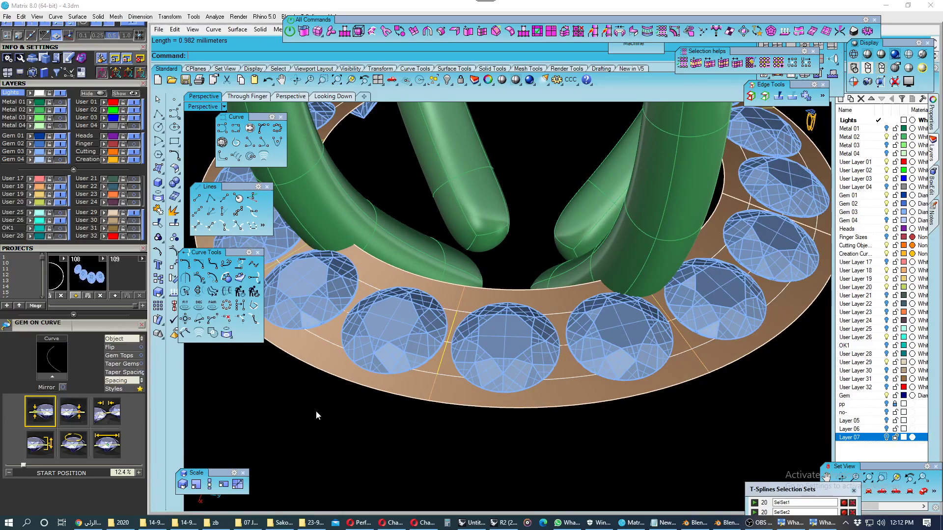
mouse_move(460, 409)
right_mouse_down()
mouse_move(461, 400)
mouse_move(462, 438)
mouse_move(463, 426)
right_mouse_up()
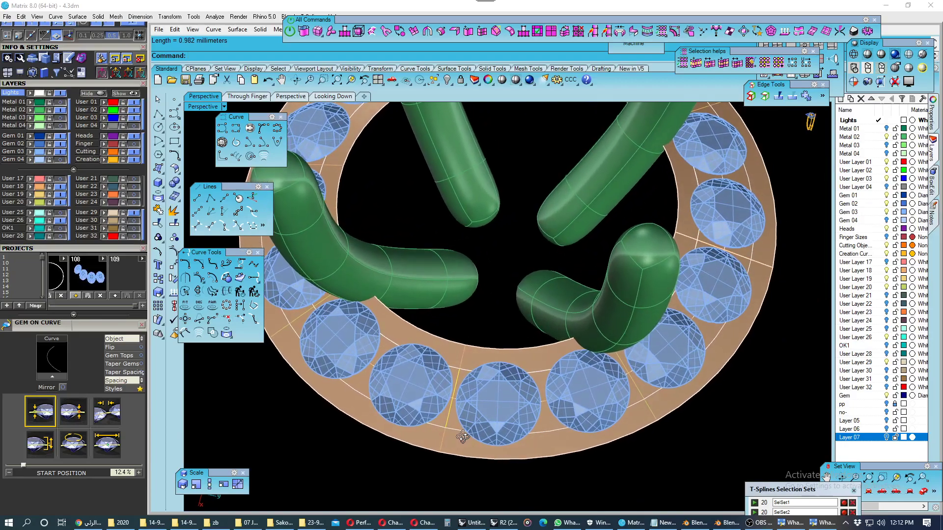
scroll(428, 441, "up", 1)
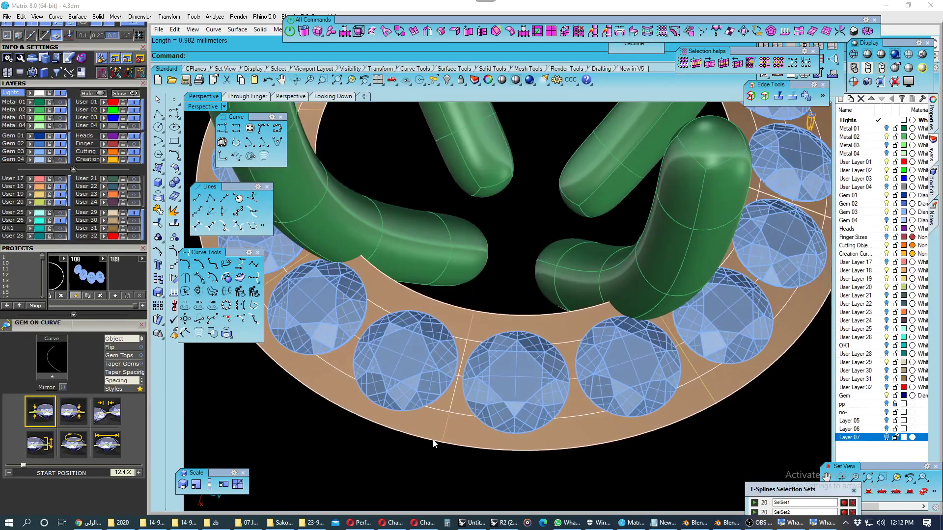
- Offset the outer edge curve 0.4 and the inner edge curve 0.43 along the band surface
left_click(448, 445)
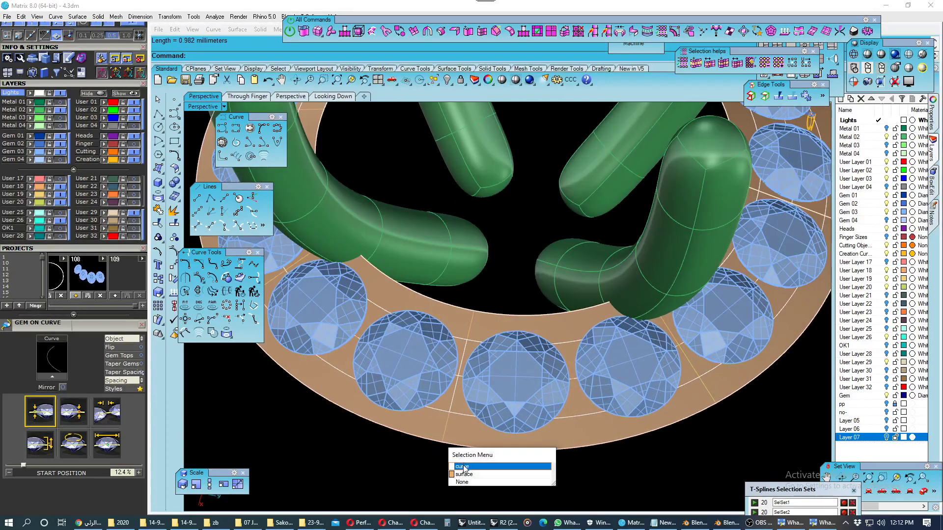
left_click(464, 470)
left_click(240, 278)
scroll(413, 421, "up", 1)
left_click(435, 438)
type("43")
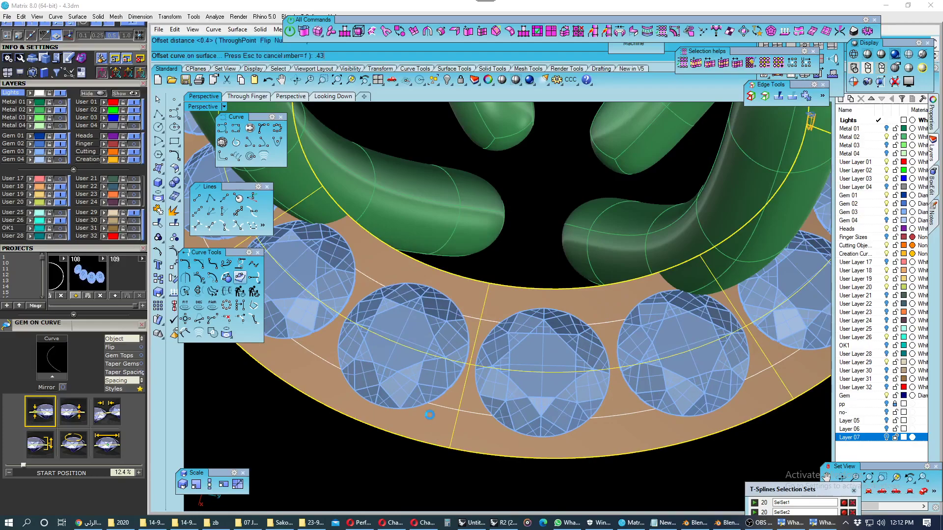
key("Return")
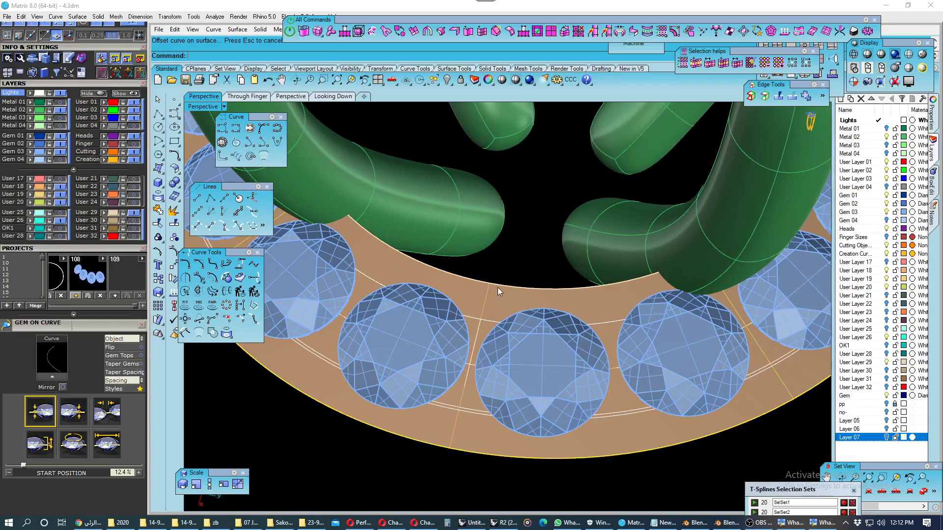
left_click(499, 285)
left_click(529, 318)
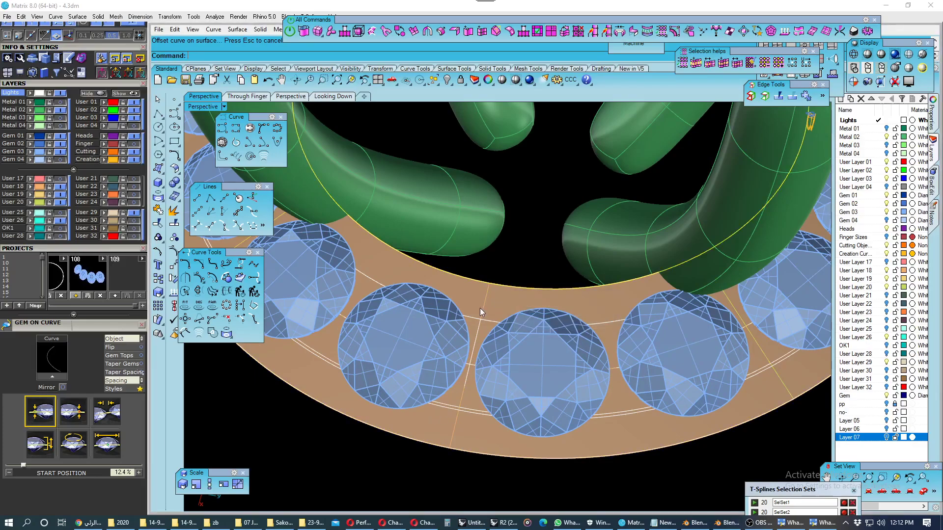
left_click(479, 309)
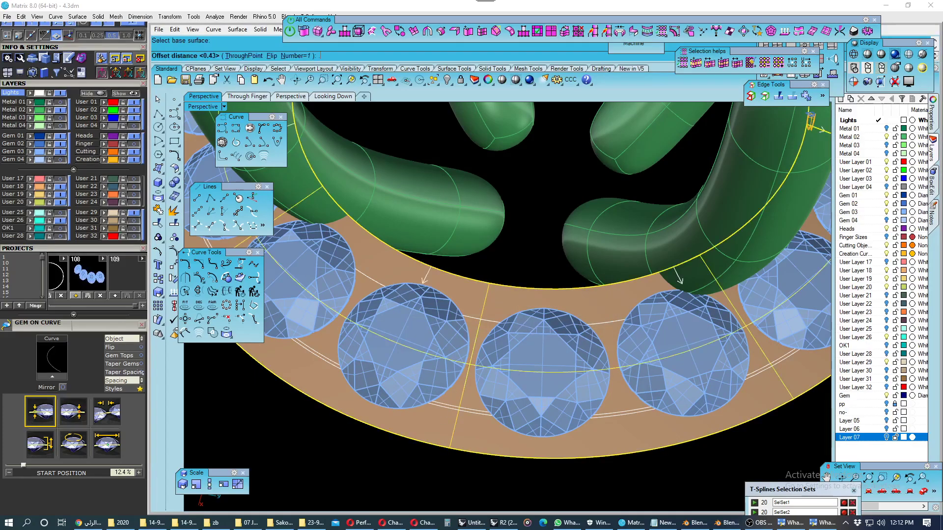
type("42")
key("Return")
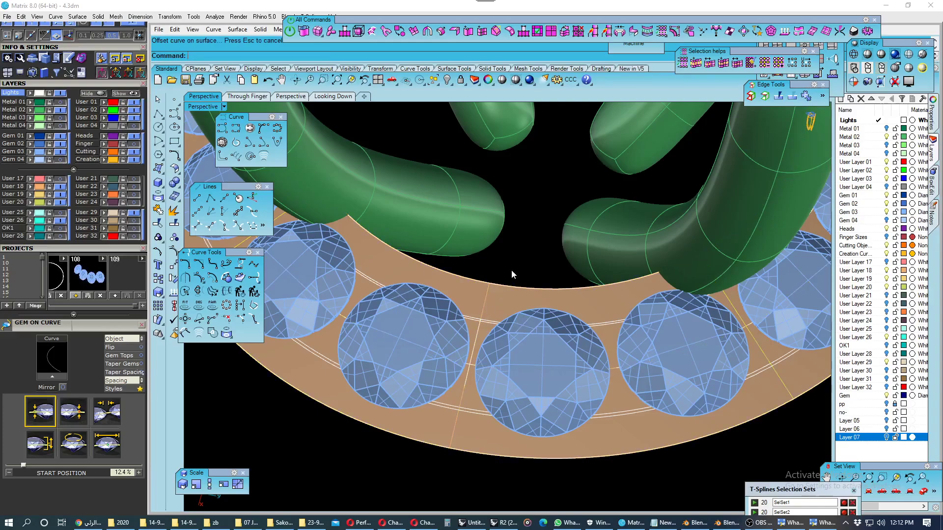
scroll(511, 270, "up", 2)
- Move the selected offset curves onto a new Layer 08
left_click(491, 315)
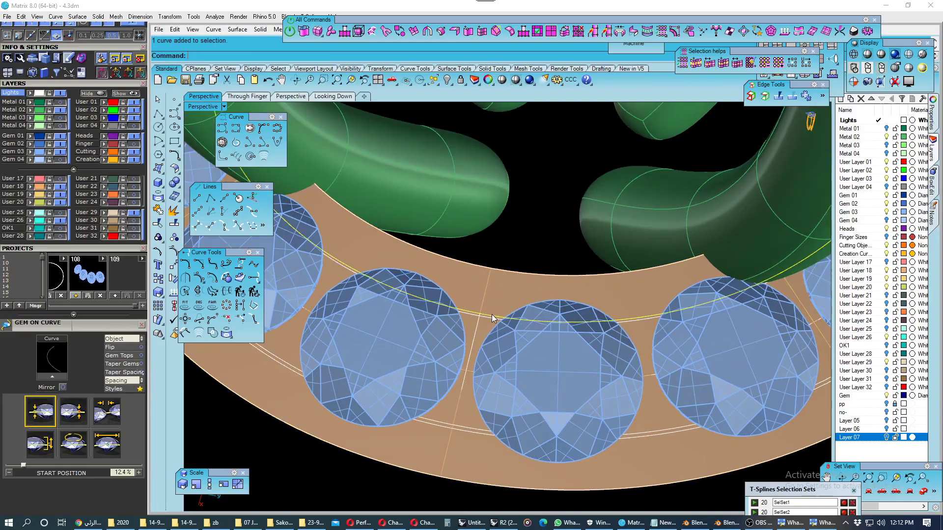
left_click(452, 429)
left_click(497, 462)
scroll(460, 417, "down", 3)
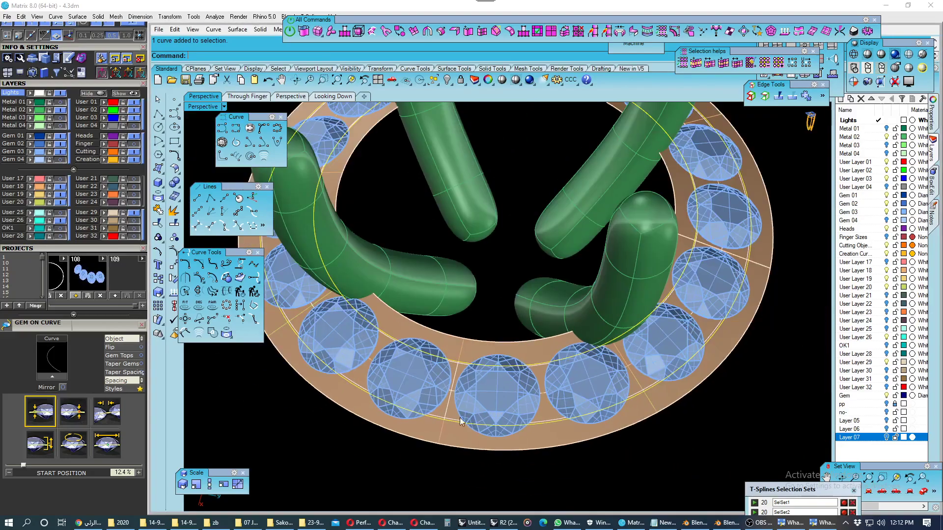
right_click(849, 456)
left_click(876, 462)
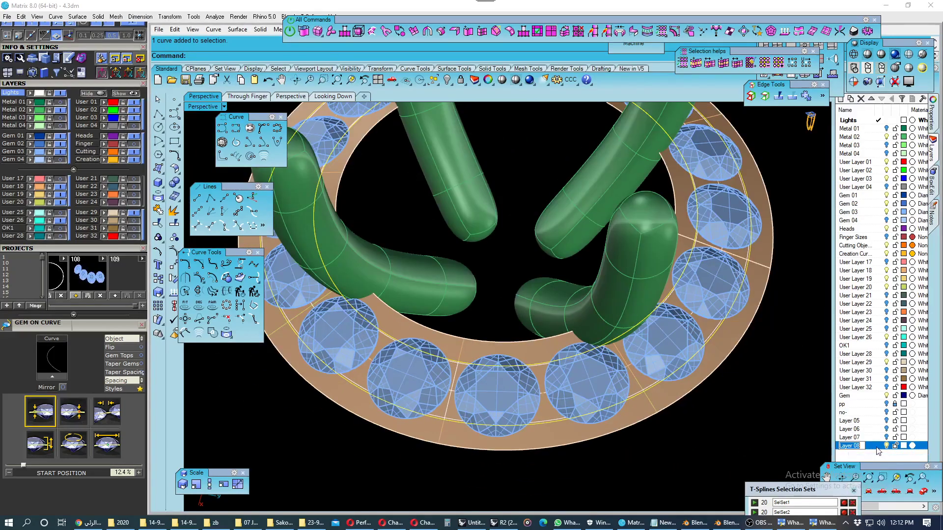
right_click(877, 447)
left_click(876, 403)
scroll(472, 404, "down", 2)
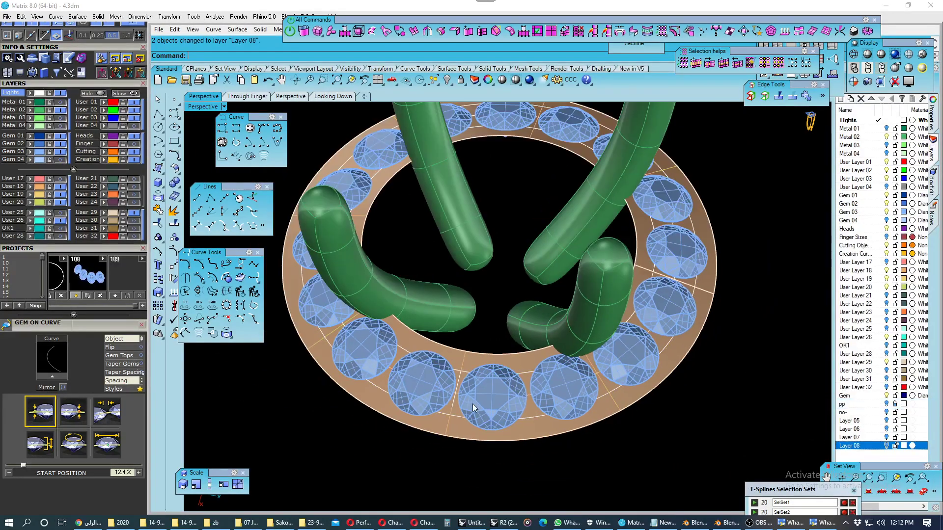
scroll(455, 412, "up", 2)
scroll(456, 411, "up", 2)
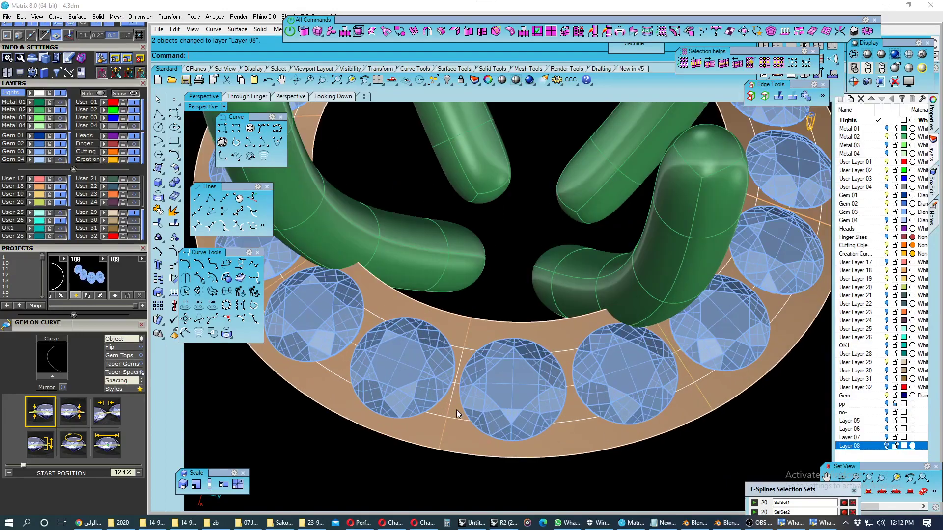
- Select both offset curves and view the ring from a tilted side angle
left_click(453, 418)
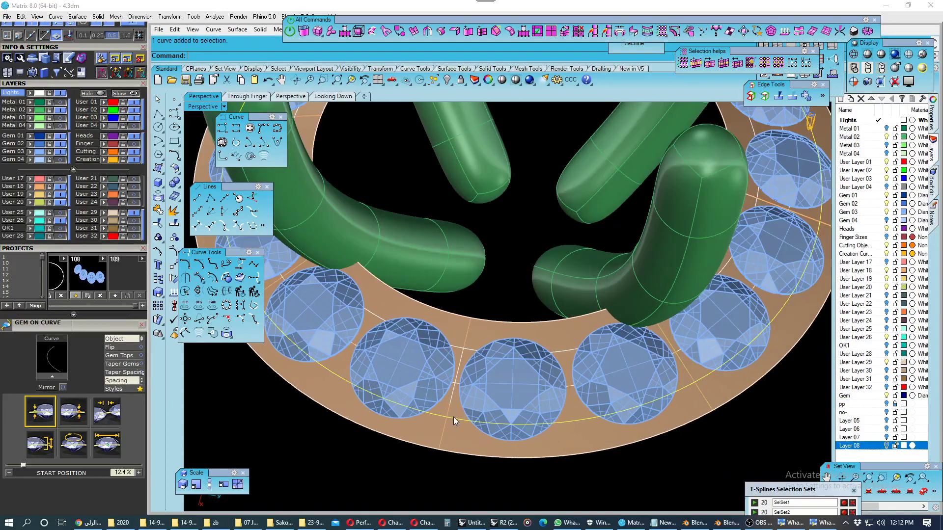
left_click(472, 349, "shift")
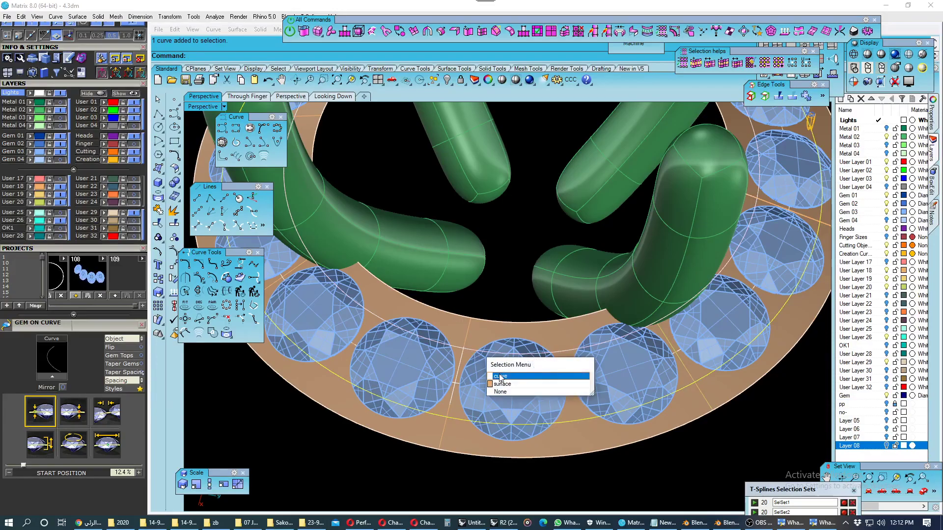
left_click(492, 387)
mouse_move(492, 387)
right_mouse_down()
mouse_move(442, 360)
mouse_move(437, 342)
mouse_move(292, 273)
right_mouse_up()
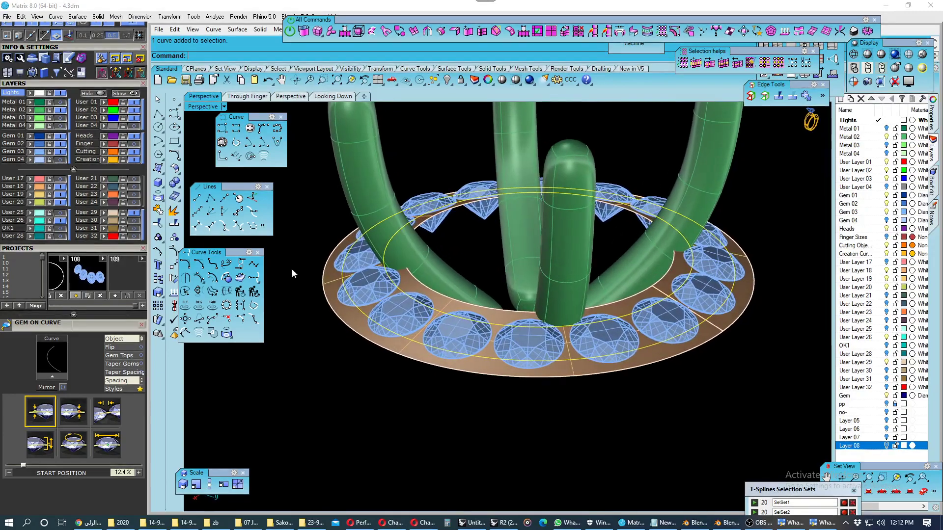
- Hide the prongs, gems, offset curves and shaded ring surface
left_click(111, 214)
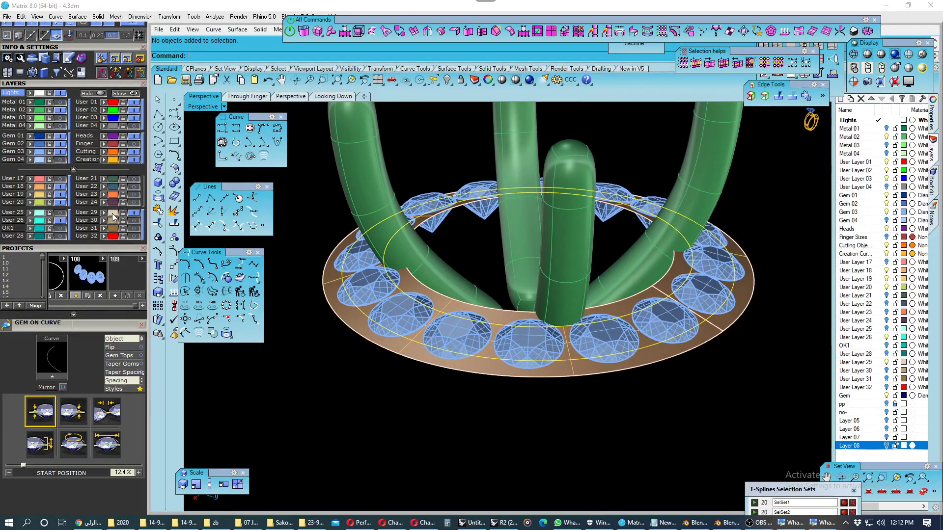
left_click(63, 110)
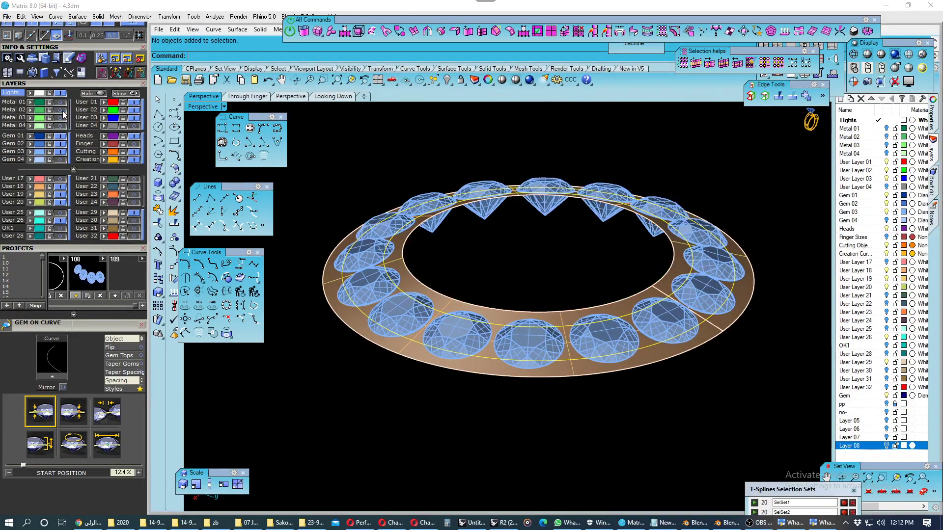
left_click(61, 157)
mouse_move(455, 274)
right_mouse_down()
mouse_move(459, 290)
mouse_move(479, 288)
right_mouse_up()
left_click(132, 213)
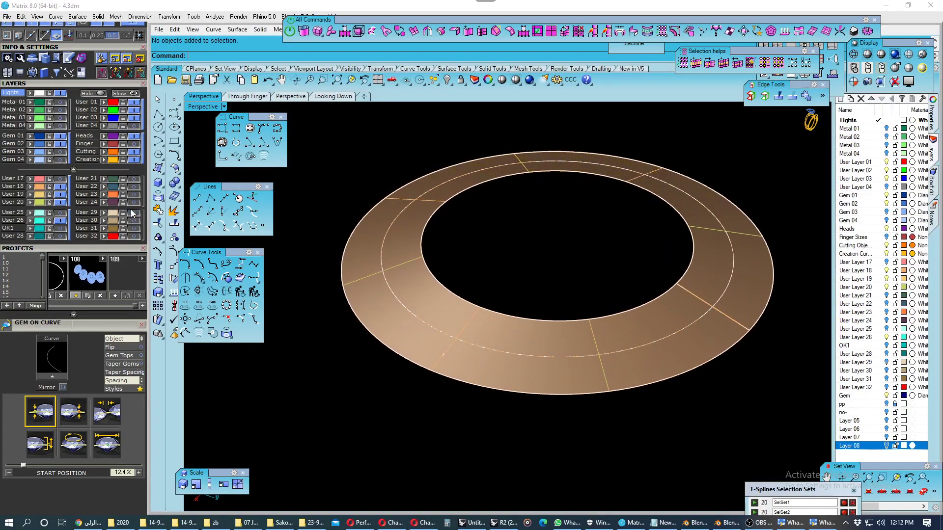
left_click(62, 187)
scroll(411, 312, "down", 2)
scroll(509, 336, "down", 1)
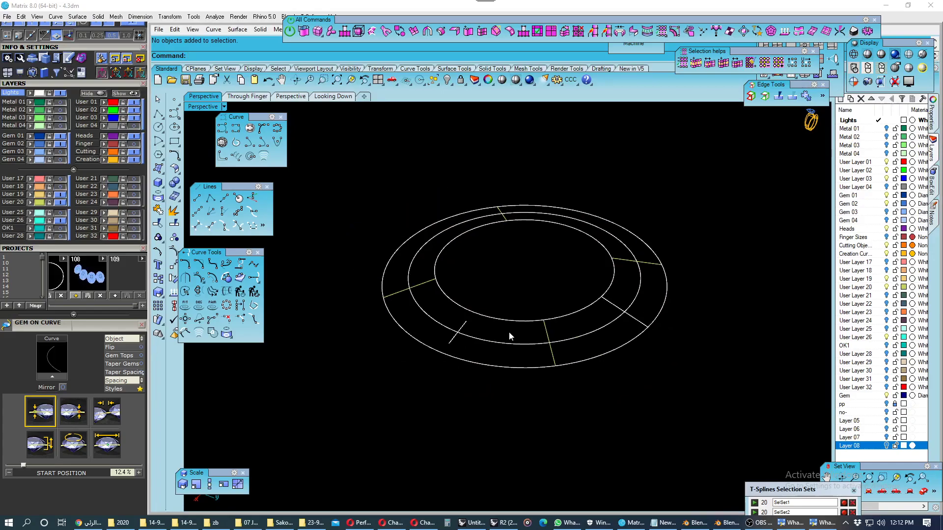
- Move all 12 remaining ring curves onto a new Layer 09
key("ctrl+a")
right_click(875, 454)
left_click(882, 457)
right_click(882, 455)
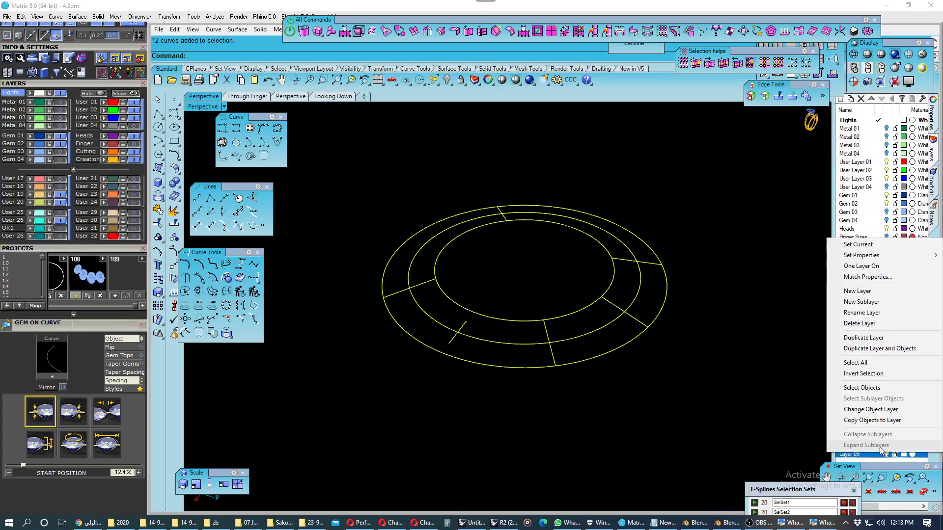
left_click(879, 409)
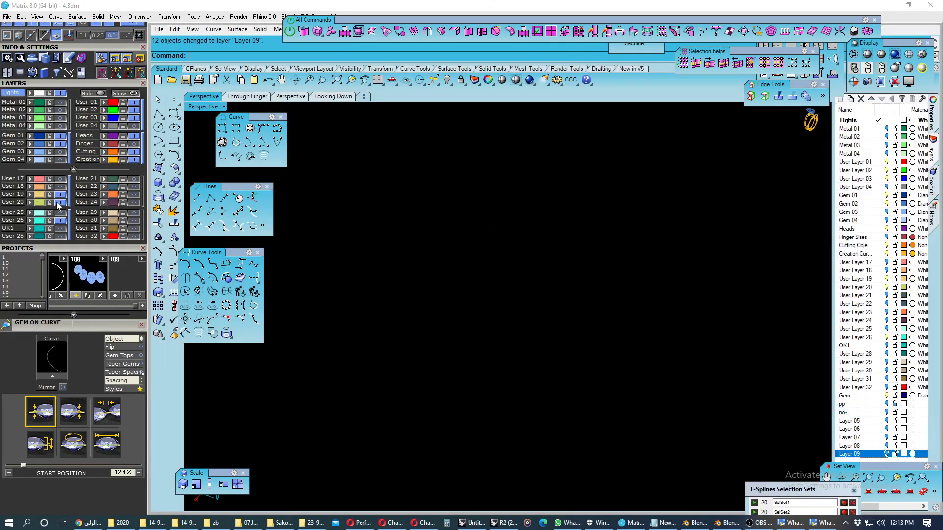
scroll(454, 339, "up", 1)
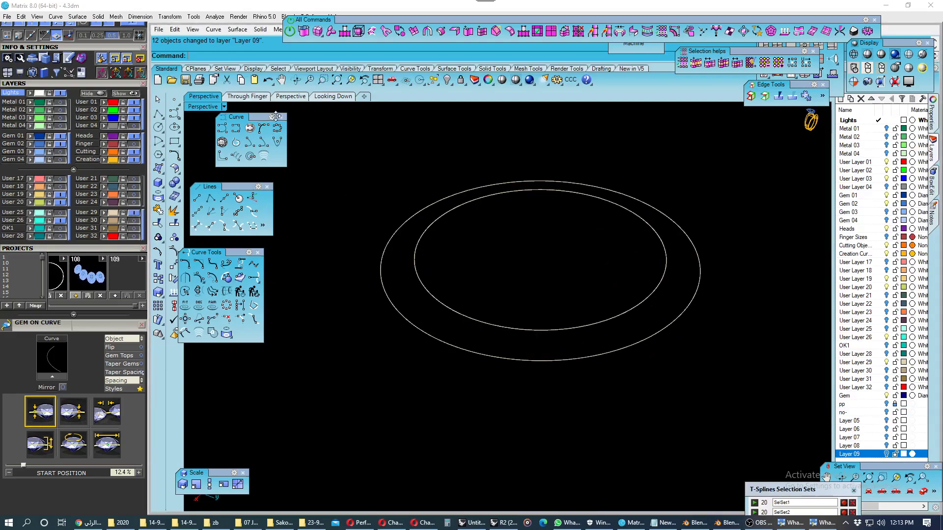
- In the Through Finger view, draw a short slanted line from the curves' intersection
left_click(291, 97)
right_click_drag(392, 305, 426, 295)
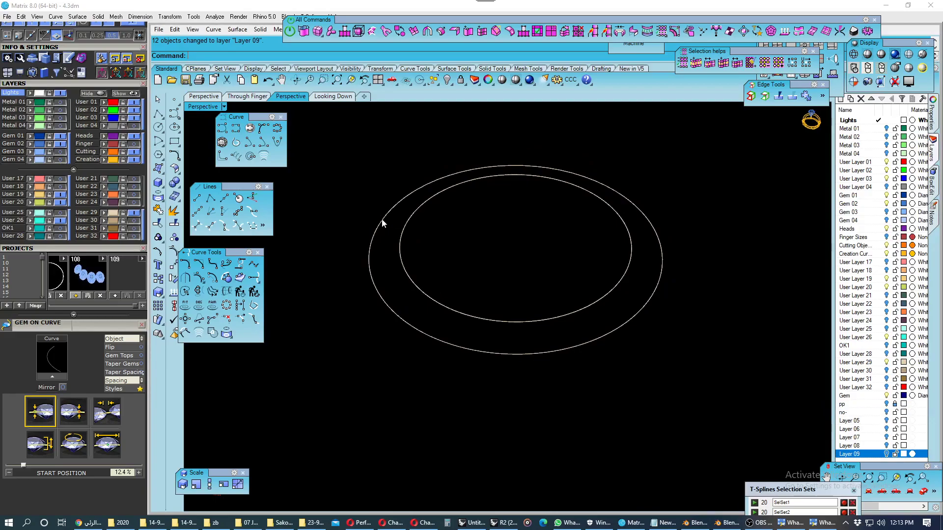
left_click(255, 98)
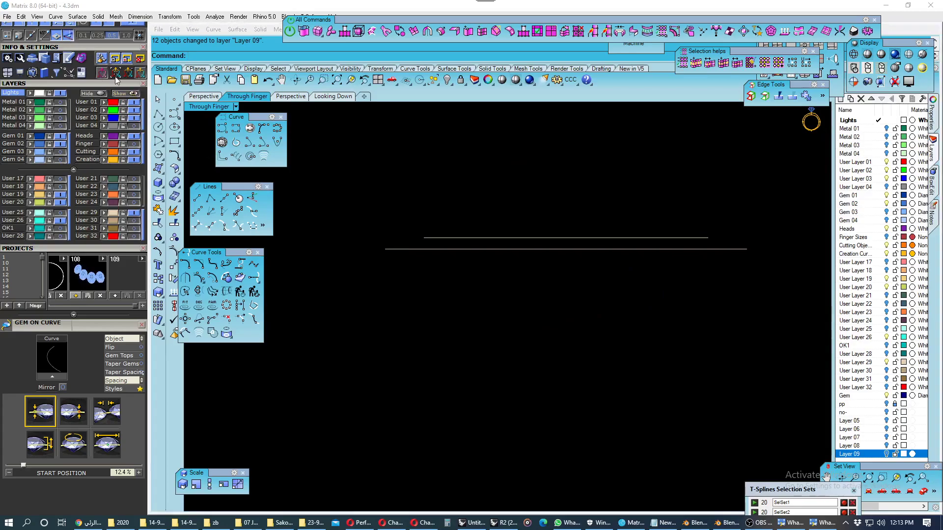
left_click(171, 115)
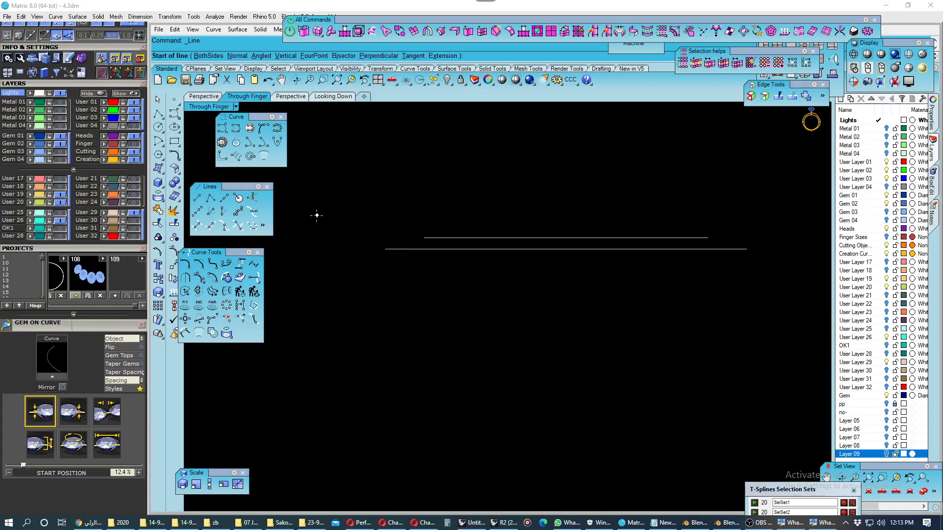
scroll(446, 238, "up", 2)
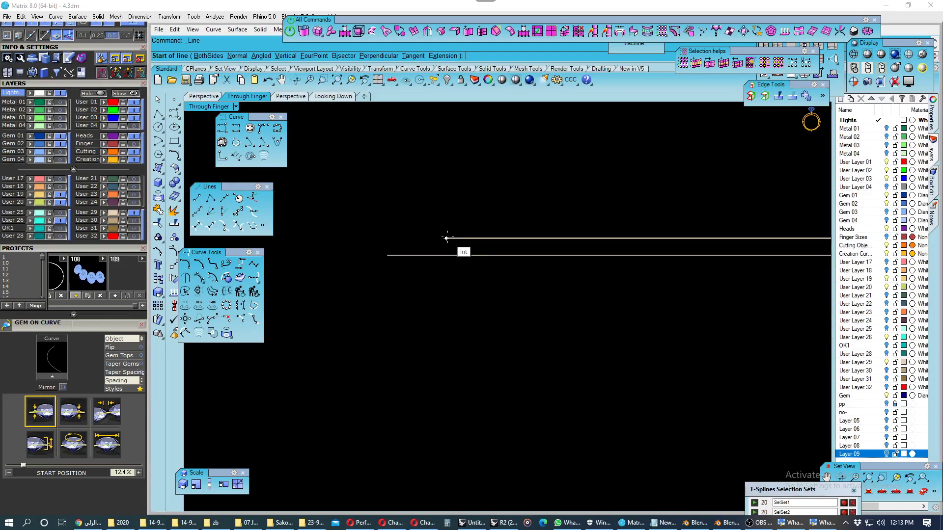
left_click(446, 239)
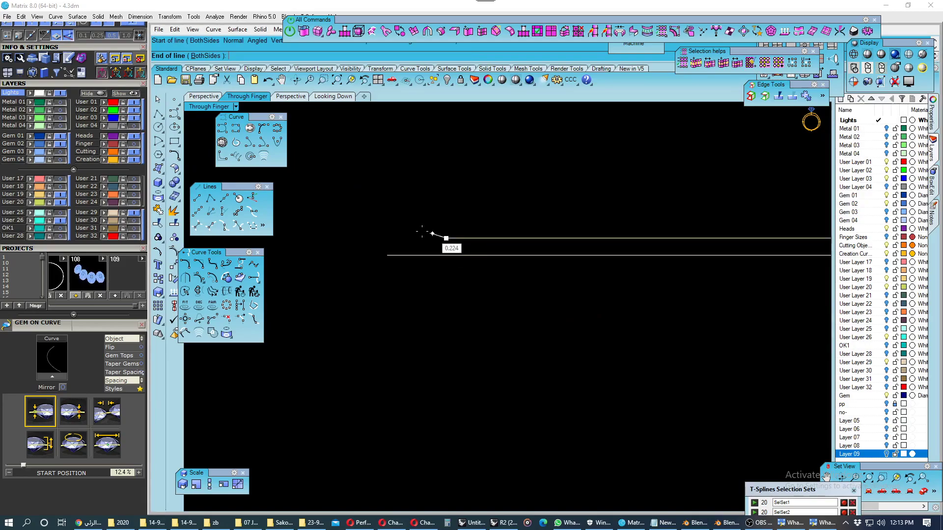
left_click(387, 255)
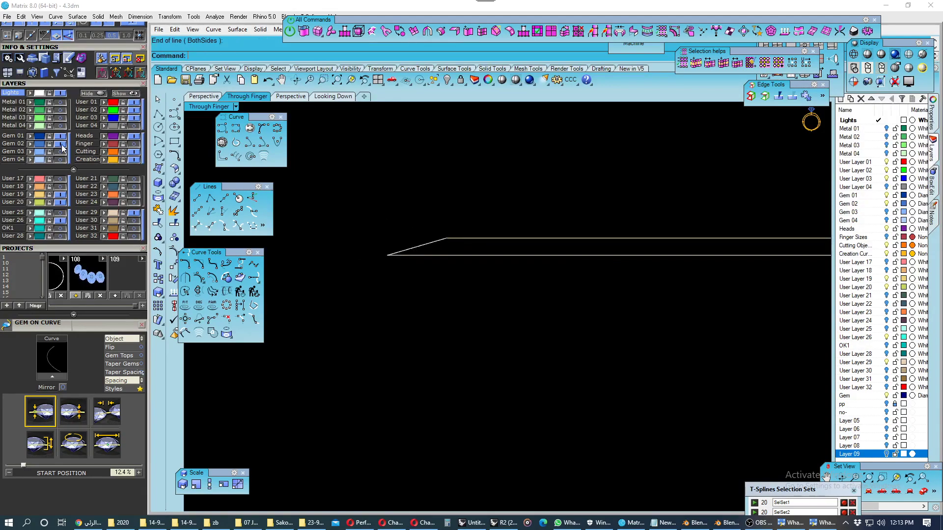
- Show the green Metal 03 shank again and return to the Perspective view
left_click(60, 118)
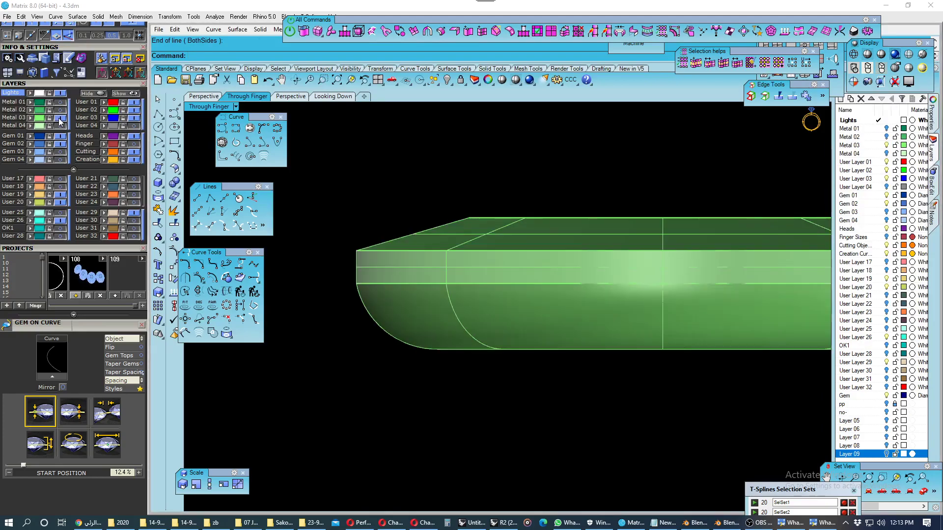
left_click(202, 96)
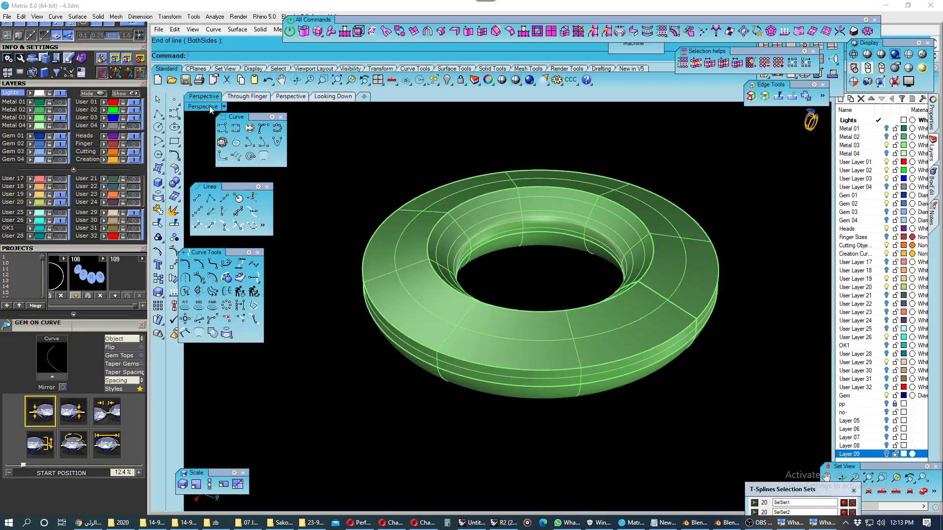
right_click_drag(440, 364, 437, 423)
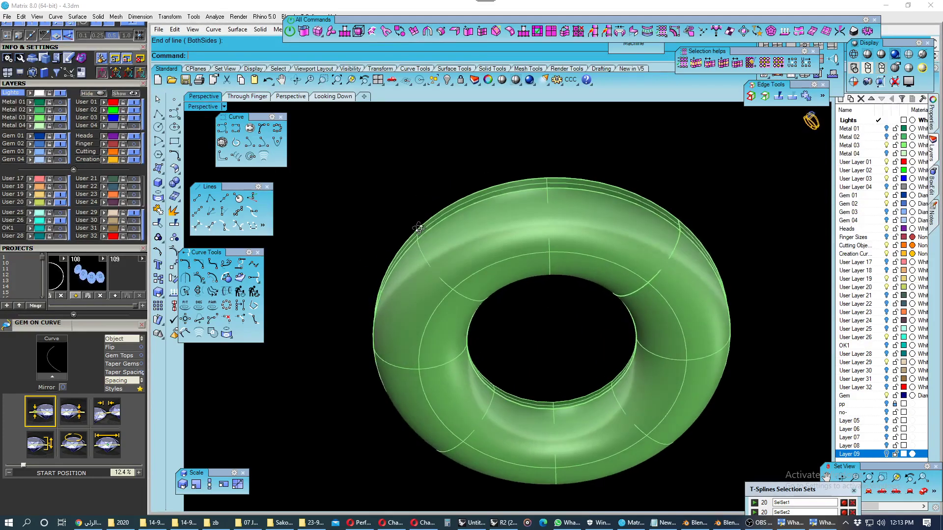
left_click(175, 182)
left_click(202, 204)
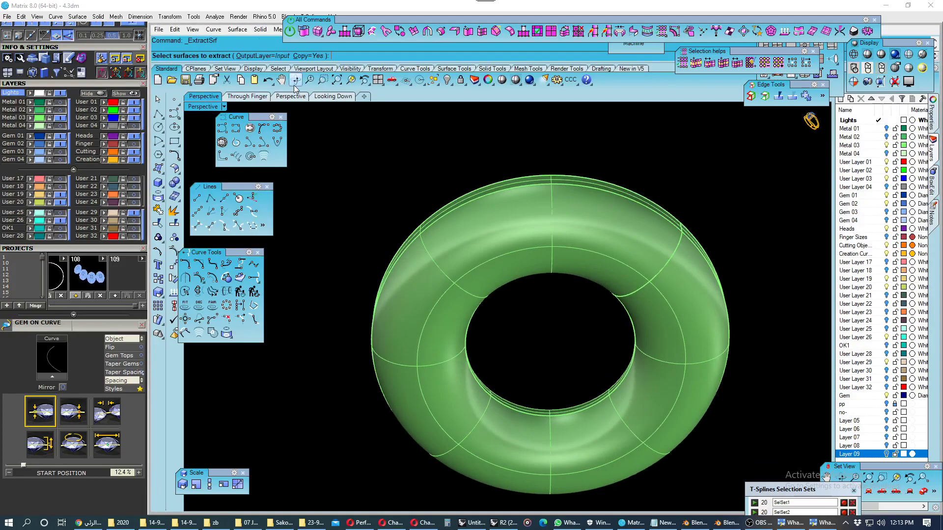
- Extract one shank surface onto the teal layer, hide it, and switch to the Through Finger view
left_click(429, 256)
key("Return")
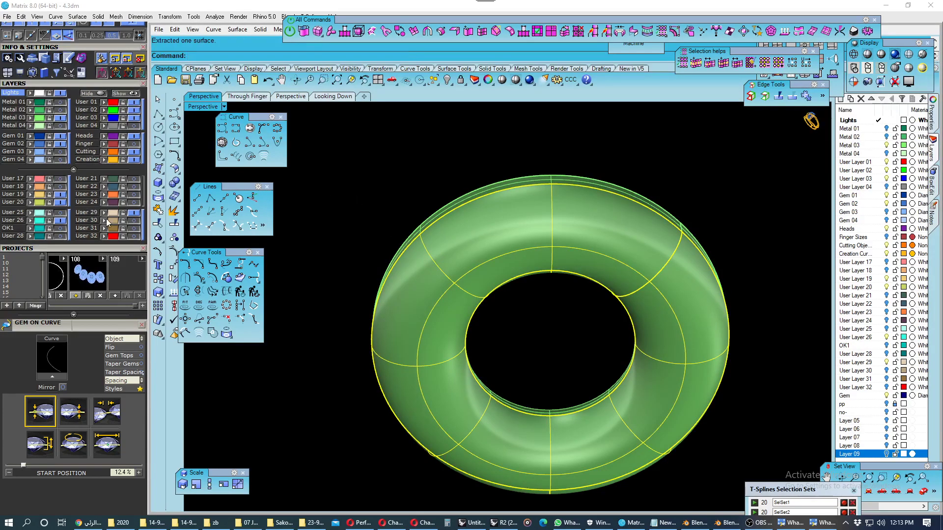
left_click(32, 224)
right_click_drag(375, 206, 366, 320)
left_click(361, 317)
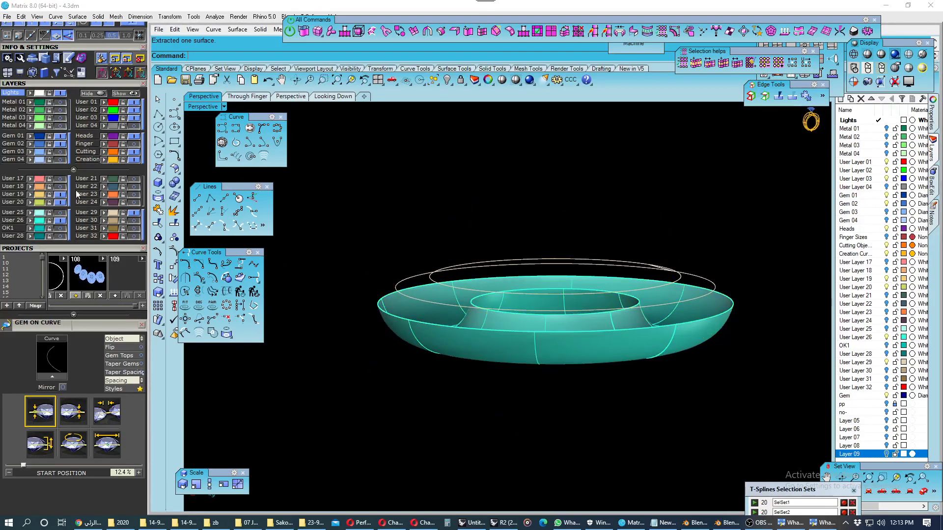
left_click(61, 221)
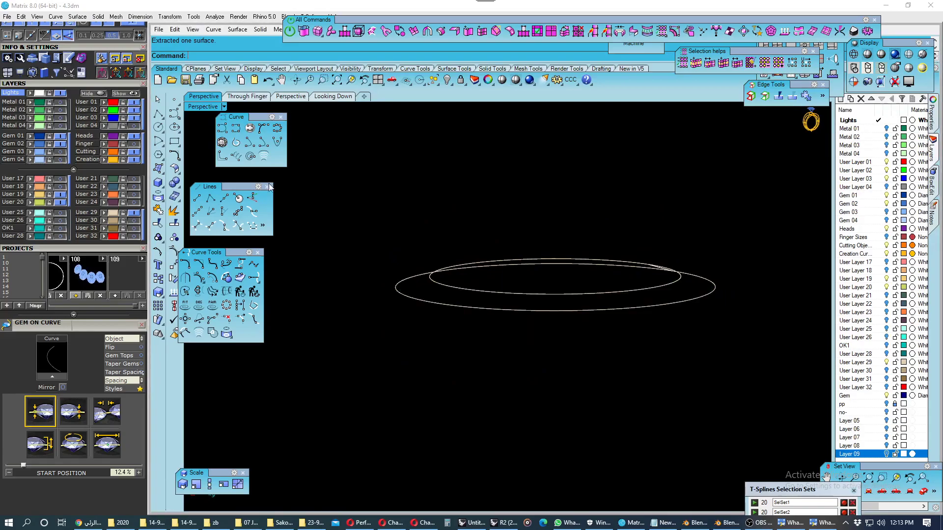
left_click(248, 97)
mouse_move(383, 244)
right_mouse_down()
mouse_move(413, 263)
mouse_move(386, 268)
mouse_move(391, 283)
right_mouse_up()
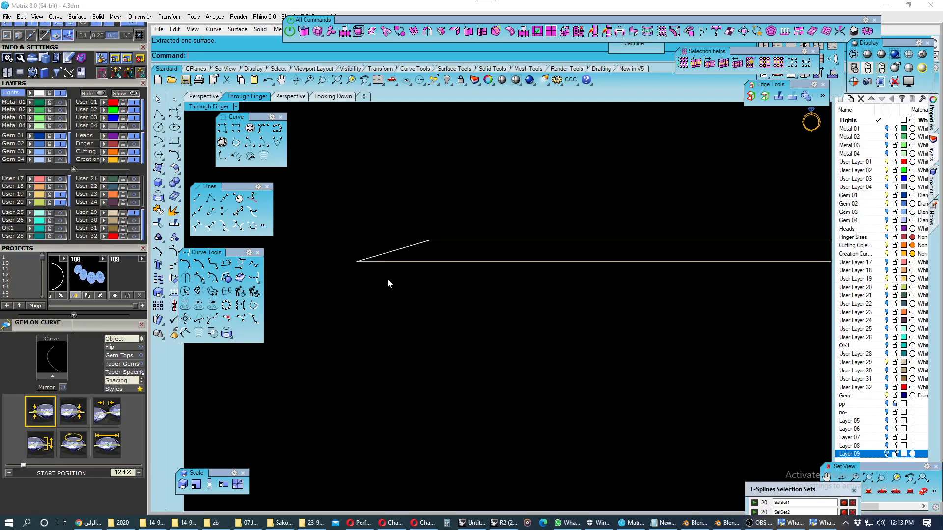
- Draw two vertical guide lines through the ends of the slanted line
left_click(221, 201)
left_click(429, 240)
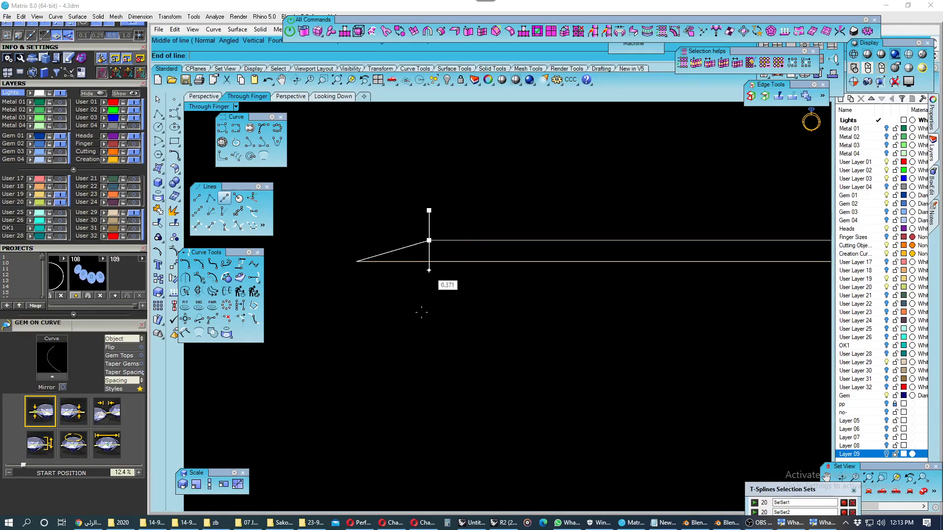
left_click(429, 321)
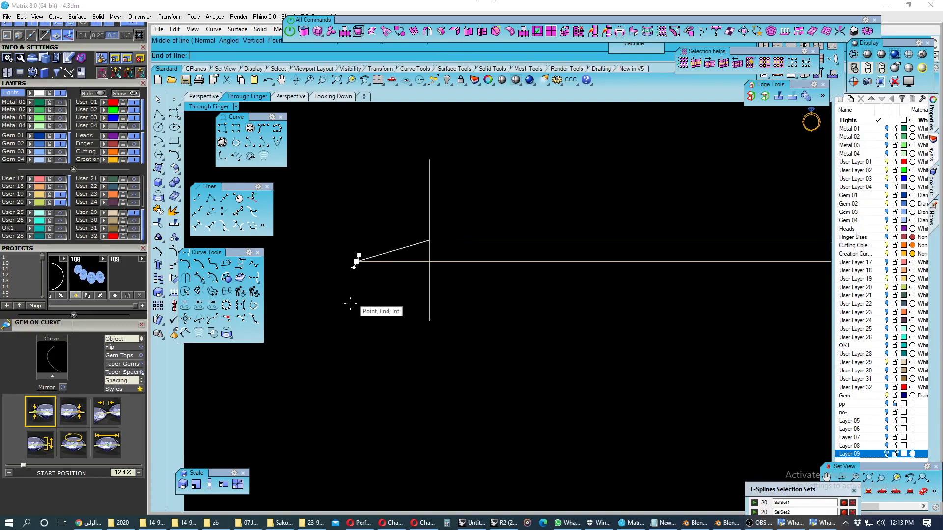
left_click(355, 320)
scroll(365, 296, "up", 2)
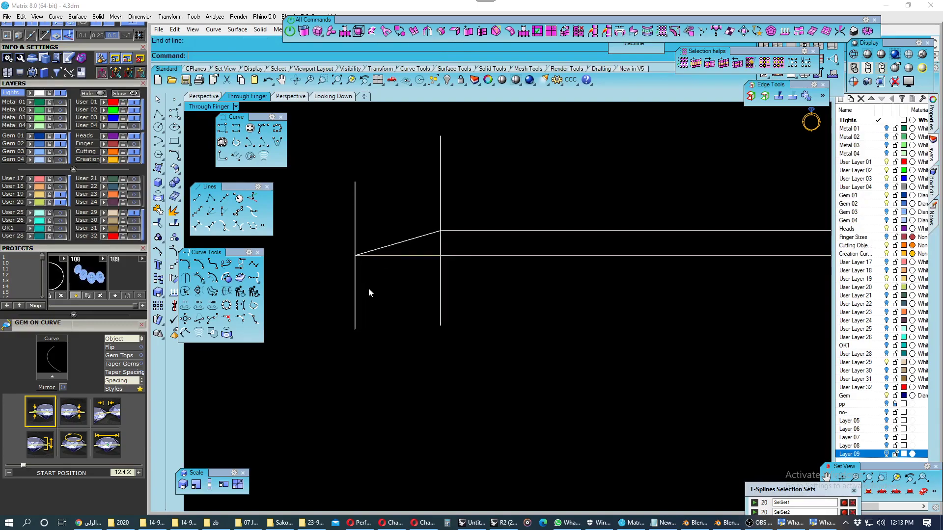
- Draw a downward semicircular arc spanning the two vertical guide lines
left_click(158, 141)
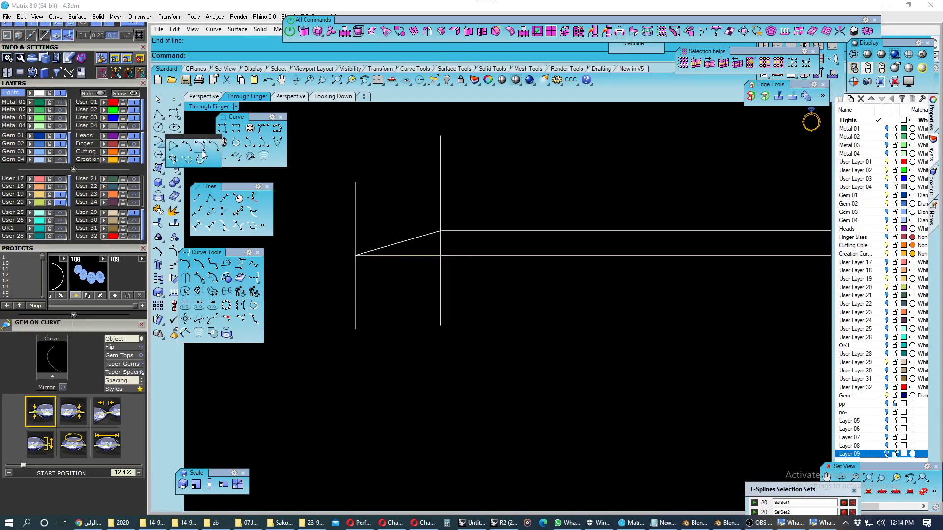
left_click(204, 155)
left_click(355, 255)
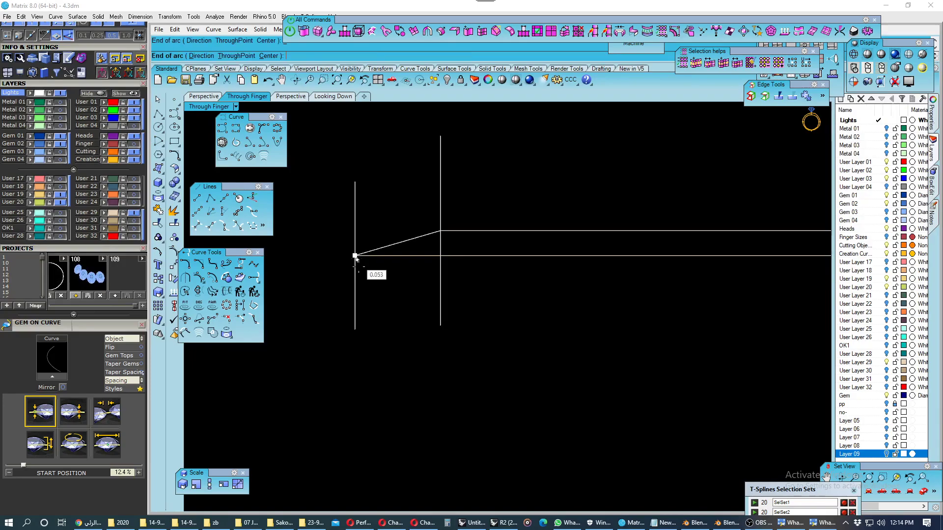
left_click(440, 255)
type("d")
key("Return")
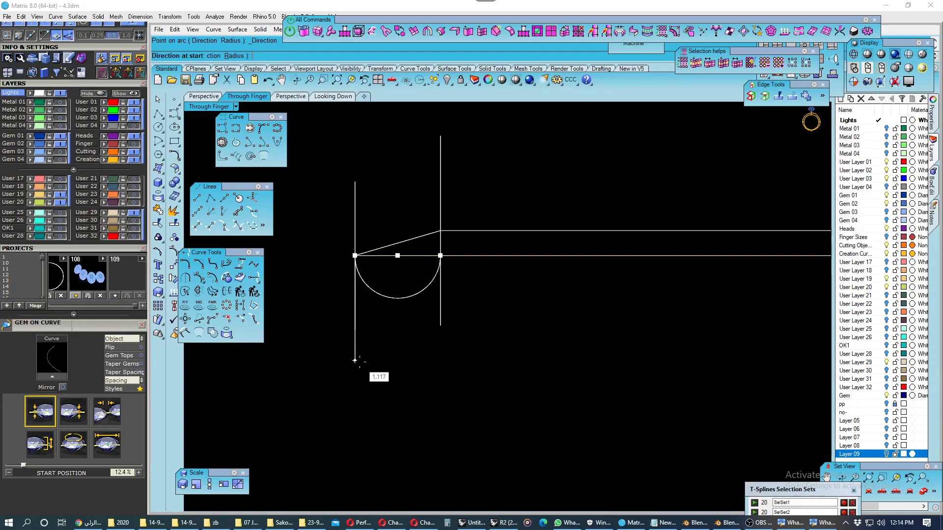
left_click(356, 362)
left_click(369, 289)
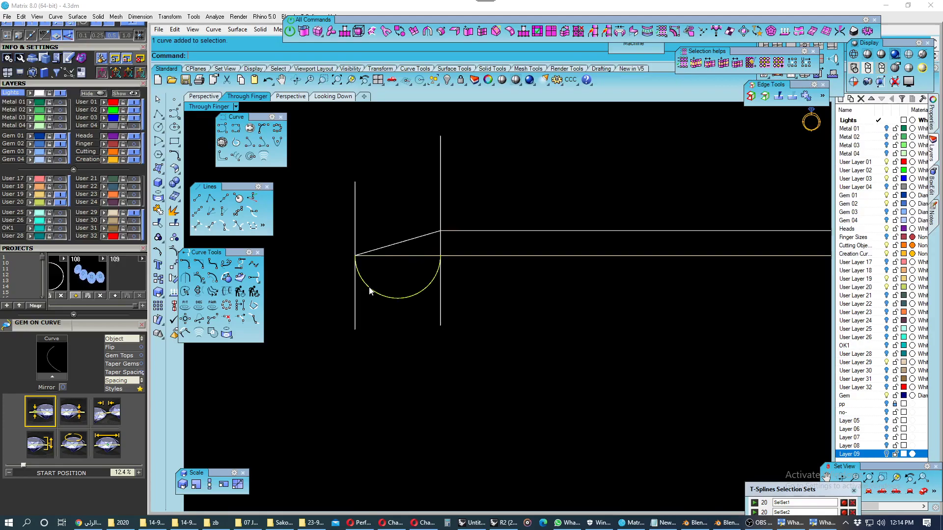
- Show the teal shank surface, try an aligned dimension and cancel it, then hide the surface
left_click(59, 213)
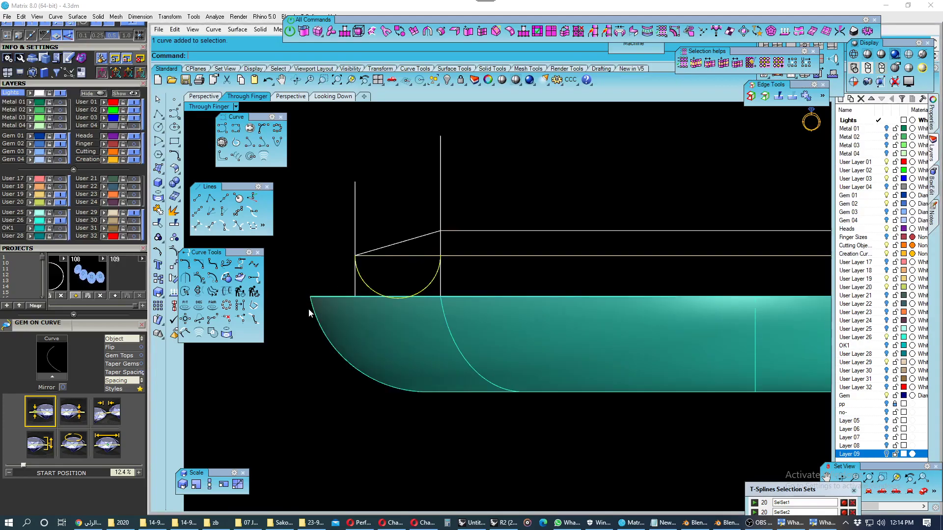
left_click(174, 115)
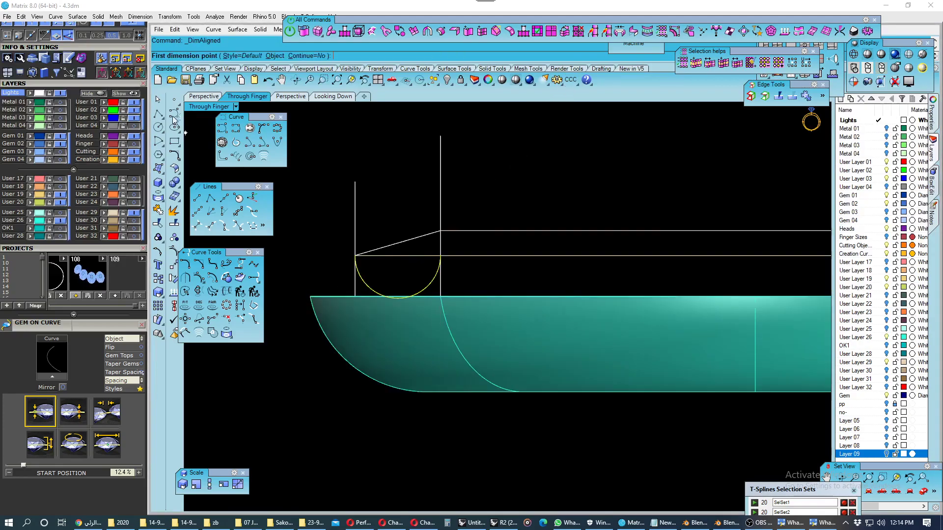
left_click(383, 296)
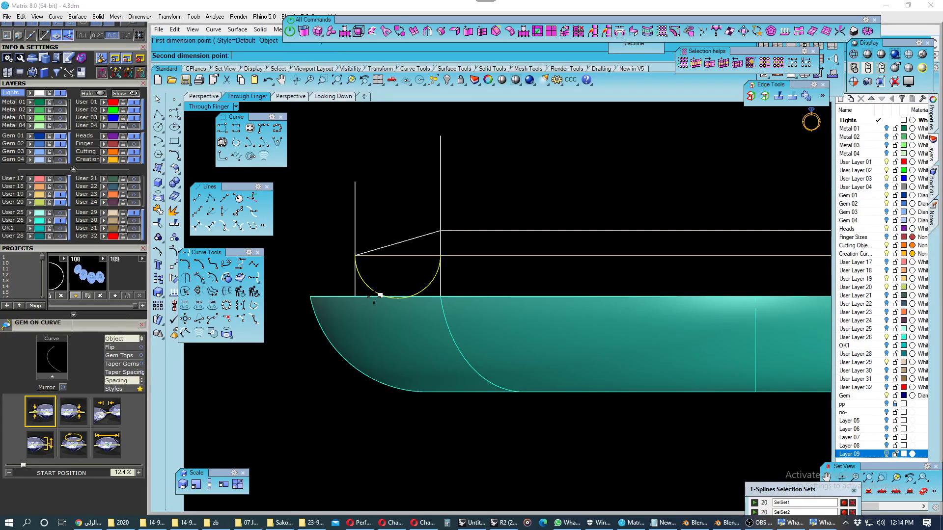
left_click(317, 325)
key("Escape")
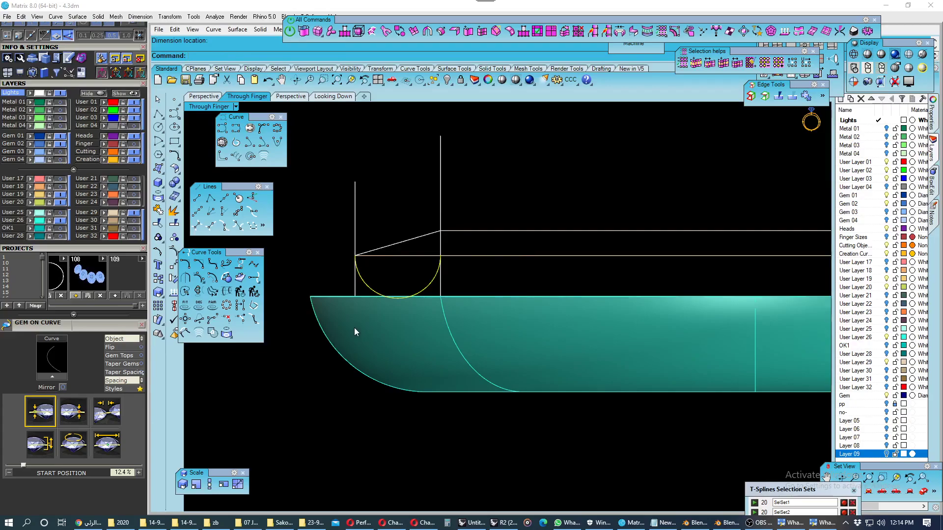
left_click(59, 222)
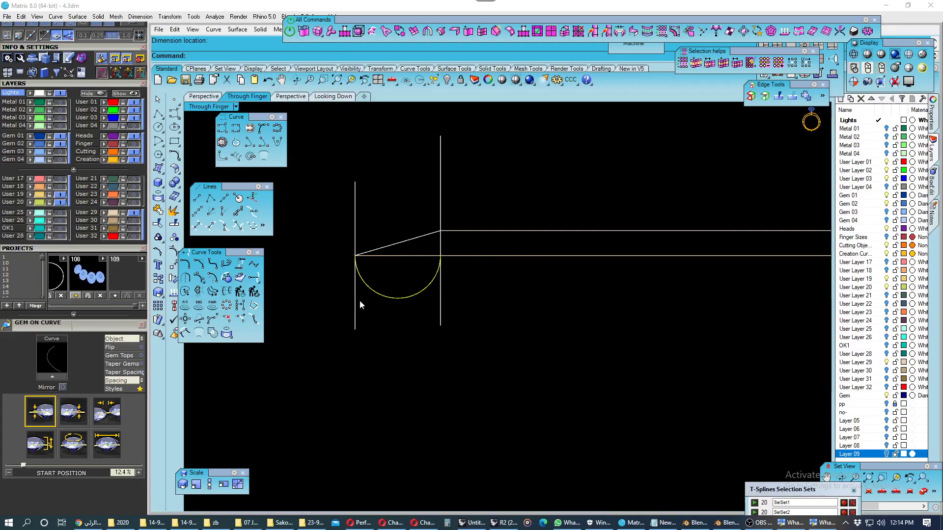
right_click_drag(382, 292, 389, 319)
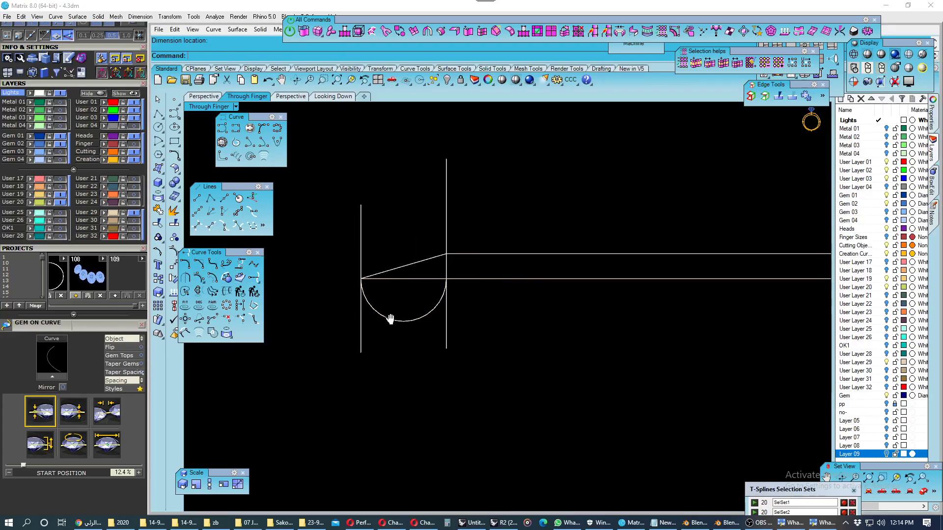
- Draw a horizontal line across the top of the profile and select the lines and arc as cutting edges
left_click(197, 197)
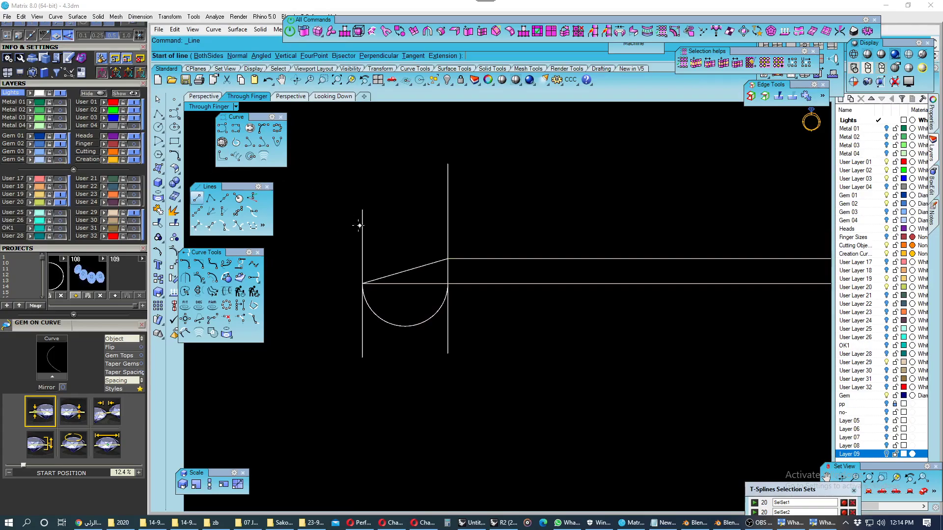
left_click(359, 224)
left_click(484, 226)
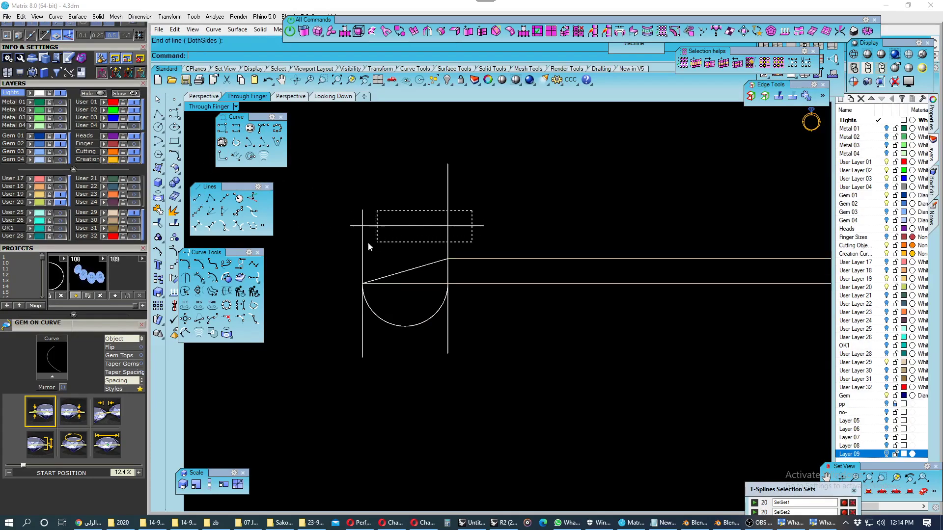
left_click_drag(367, 243, 349, 264)
left_click(407, 324)
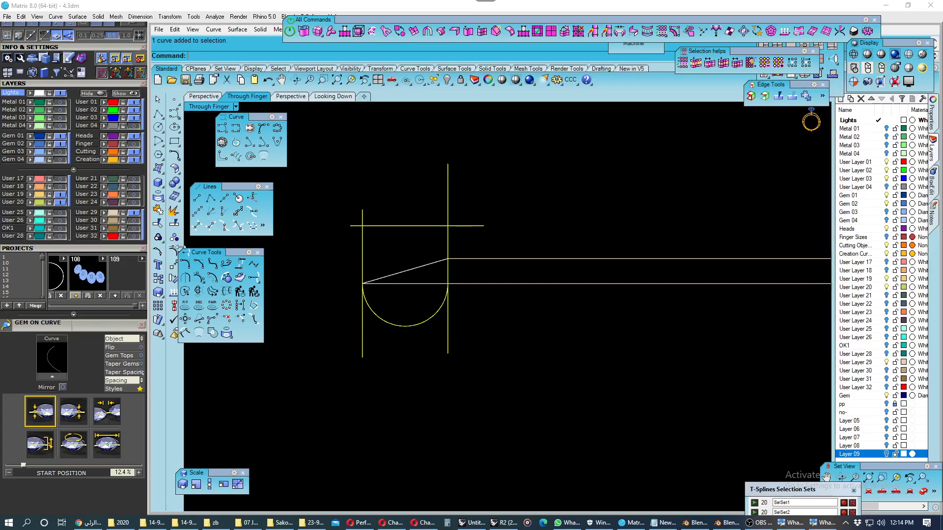
- Trim the excess line ends and join the four curves into one closed D-shaped profile
left_click(211, 268)
left_click_drag(458, 332, 380, 360)
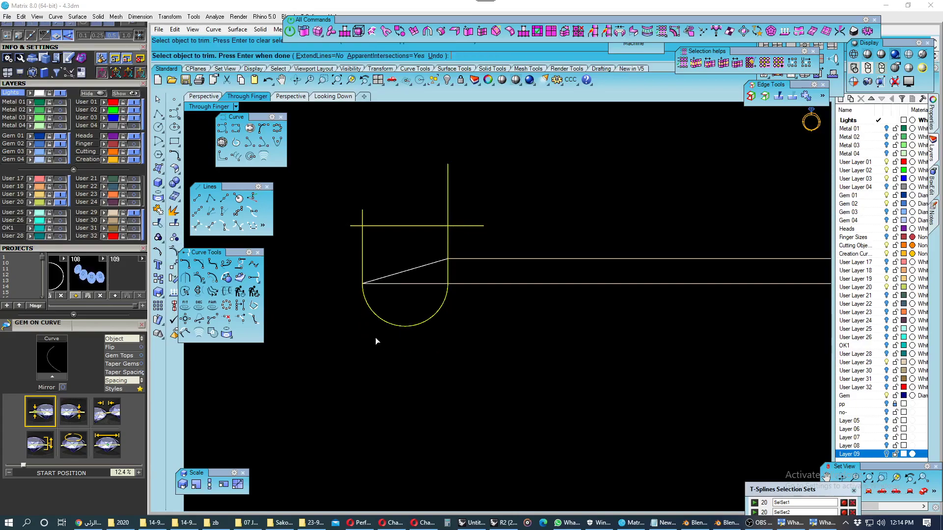
left_click_drag(373, 214, 343, 213)
left_click(58, 117)
key("Return")
left_click(157, 210)
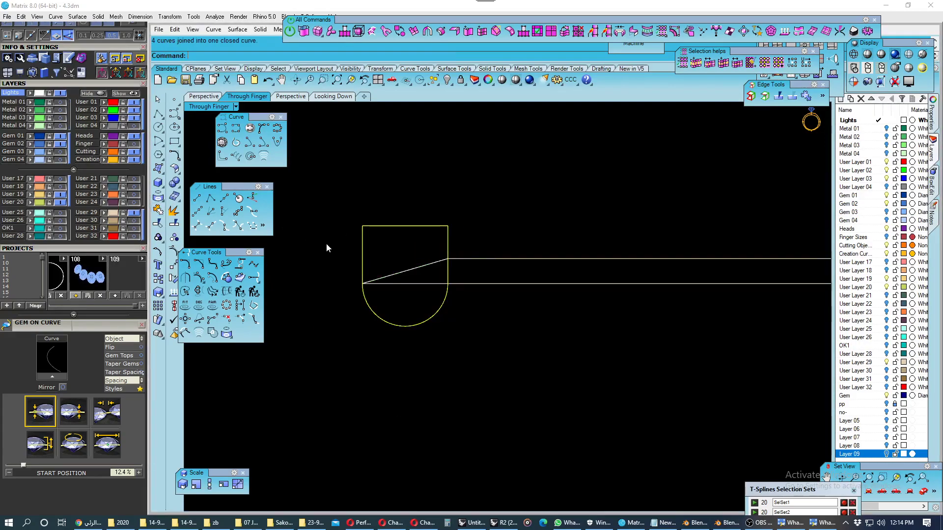
left_click(362, 267)
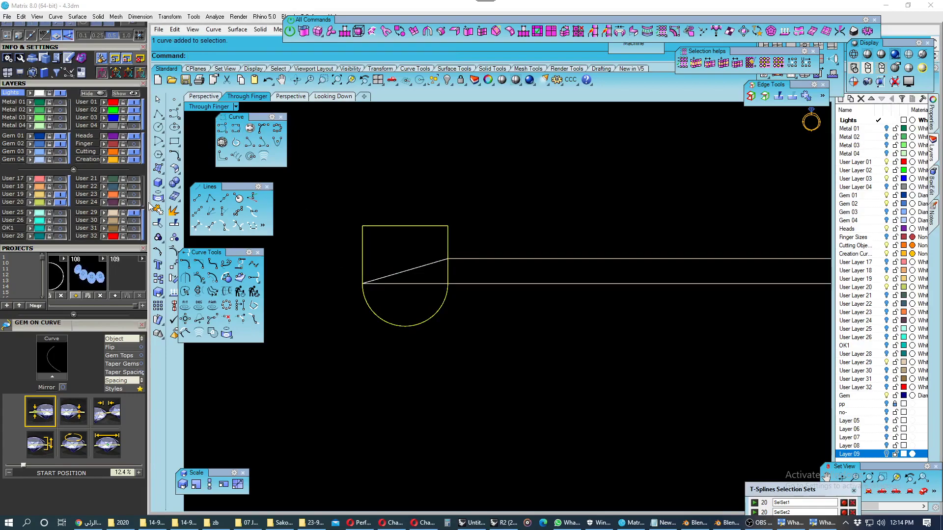
- Rail-revolve the profile along the ring rail curve, with the axis set by two points
left_click(158, 183)
left_click(194, 221)
scroll(483, 307, "down", 2)
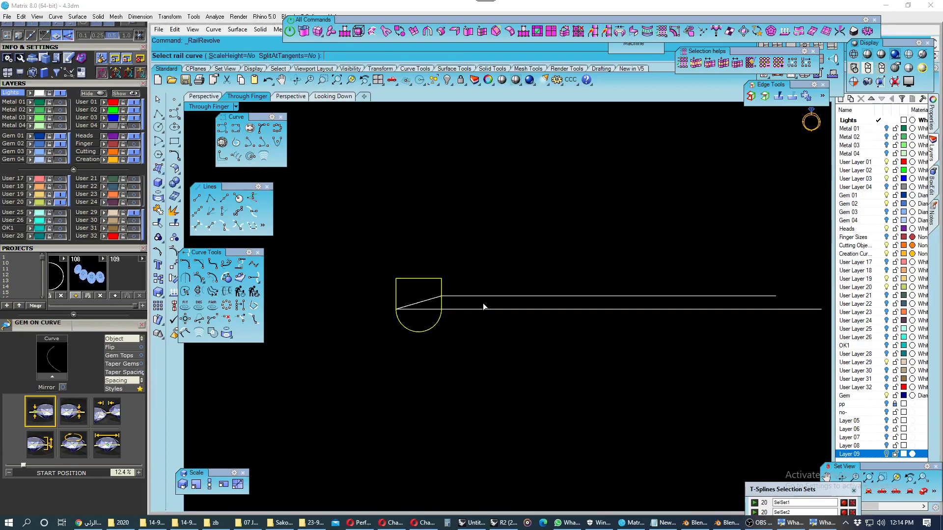
left_click(486, 295)
left_click(479, 385)
left_click(531, 222)
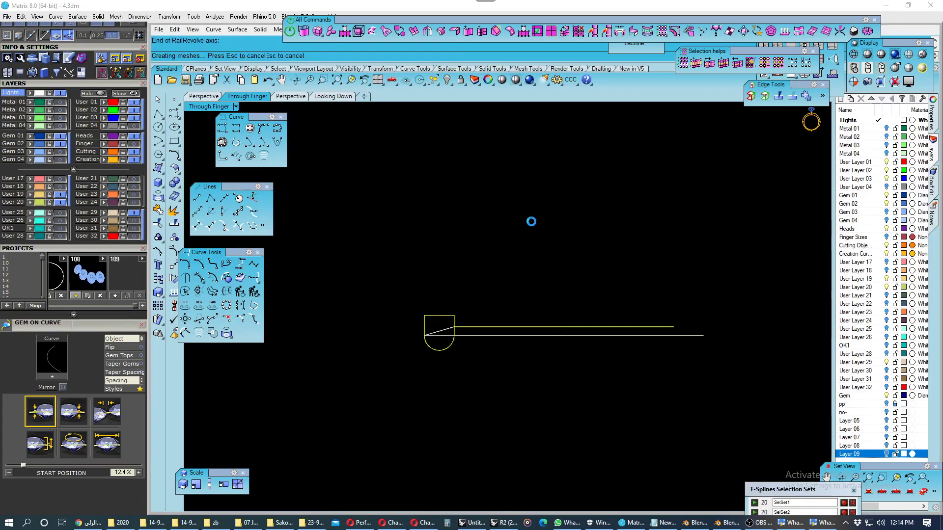
- In Perspective view, select the new ring band and assign it to the Heads layer
left_click(203, 97)
mouse_move(379, 237)
right_mouse_down()
mouse_move(475, 343)
mouse_move(422, 207)
mouse_move(305, 329)
right_mouse_up()
left_click(465, 349)
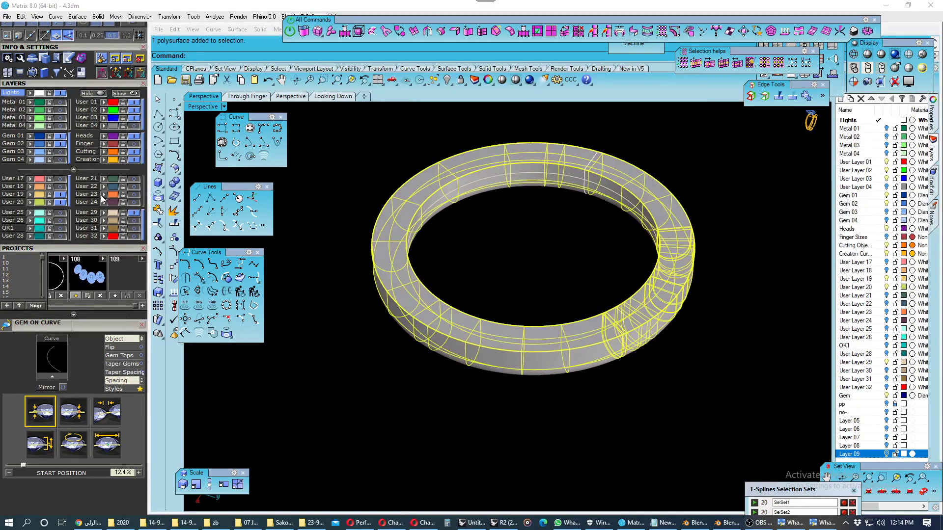
left_click(105, 137)
- Save the file, show the green shank on Metal 03, and compare band and shank
left_click(317, 330)
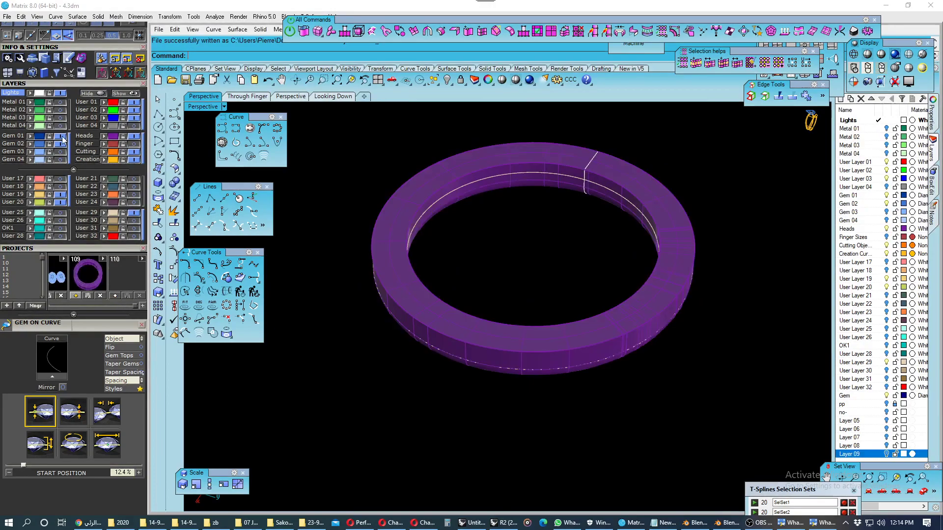
left_click(59, 119)
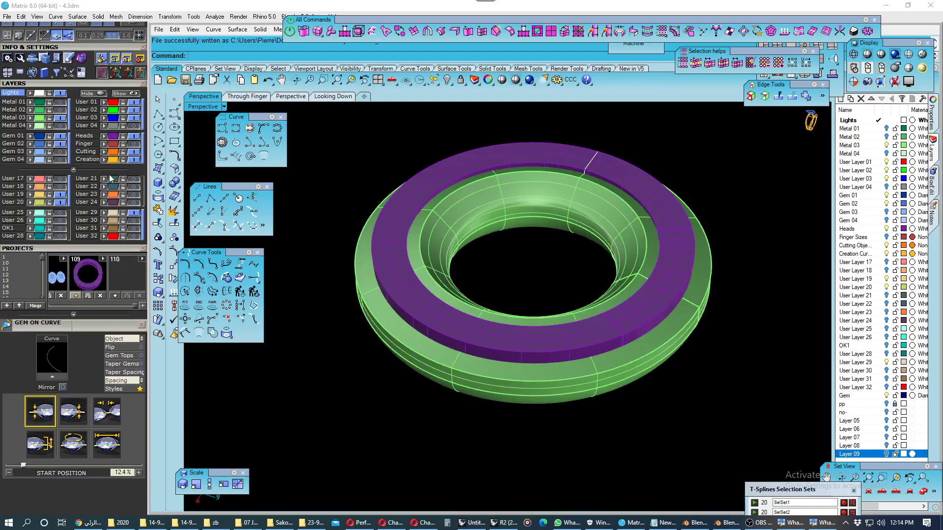
mouse_move(347, 311)
right_mouse_down()
mouse_move(313, 340)
mouse_move(331, 358)
right_mouse_up()
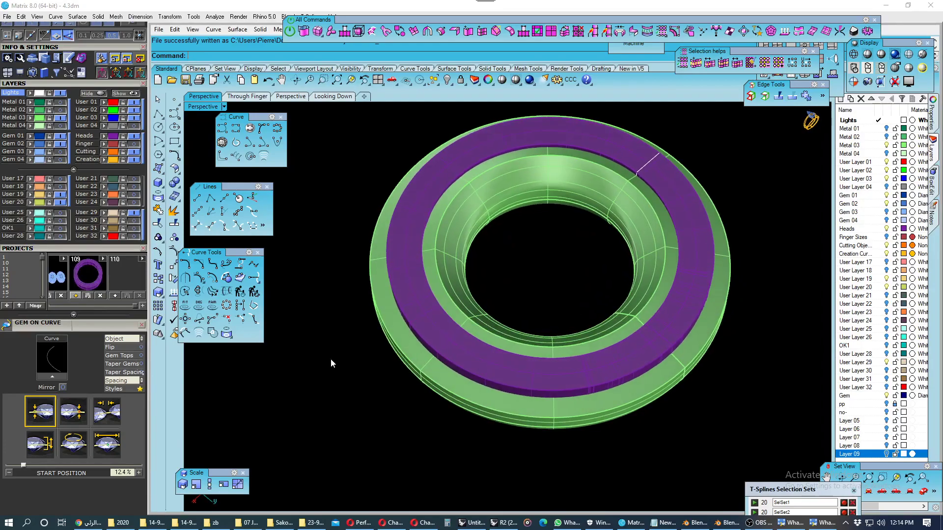
mouse_move(352, 349)
right_mouse_down()
mouse_move(465, 366)
mouse_move(460, 378)
mouse_move(438, 307)
mouse_move(437, 359)
right_mouse_up()
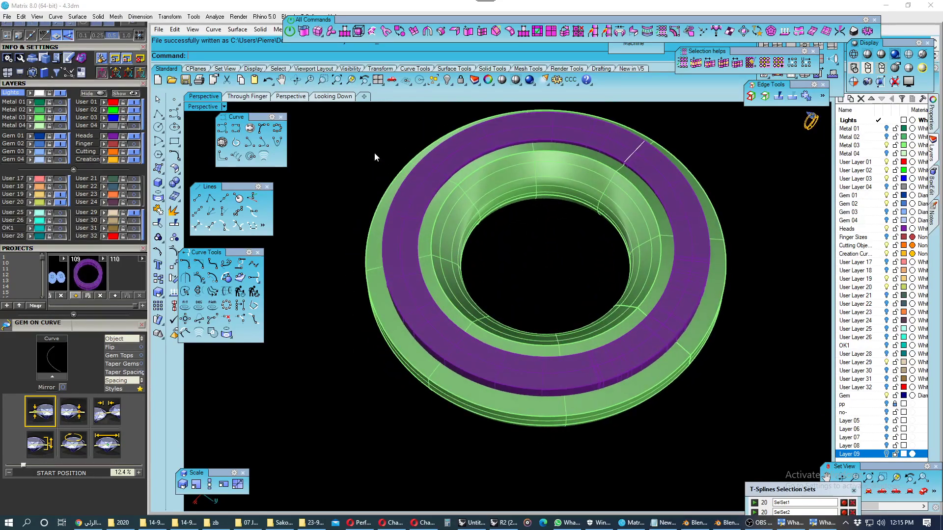
mouse_move(425, 326)
right_mouse_down()
mouse_move(417, 231)
mouse_move(403, 238)
mouse_move(405, 314)
right_mouse_up()
- In the top-down view, Scale2D the purple band about the ring centre to enlarge it slightly
left_click(333, 96)
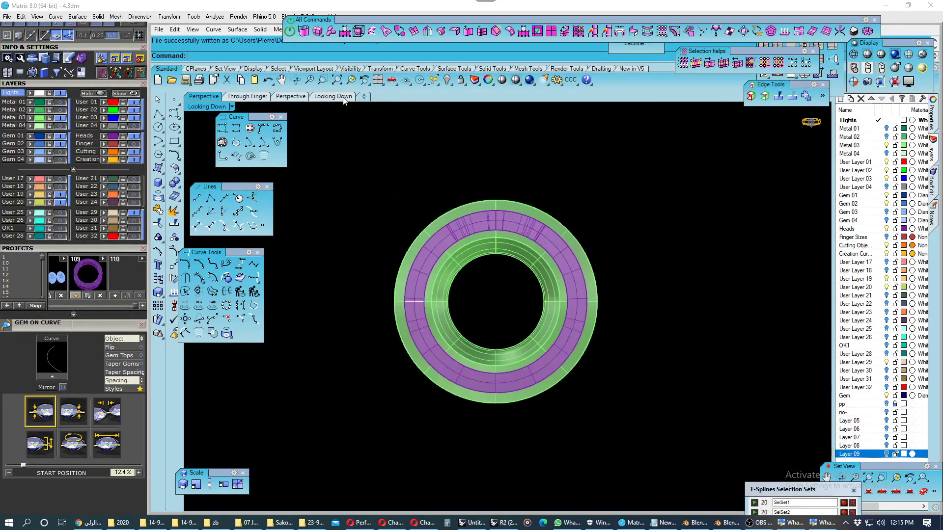
left_click(444, 244)
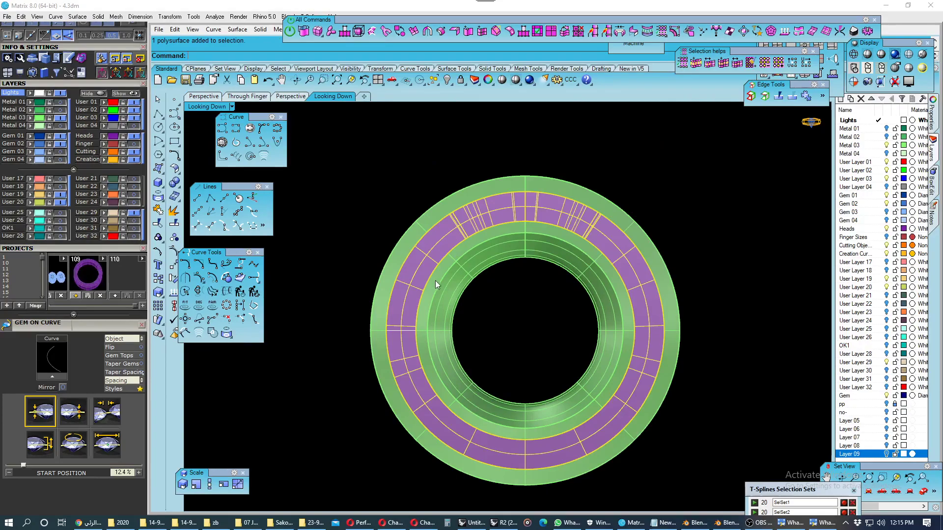
scroll(441, 287, "up", 2)
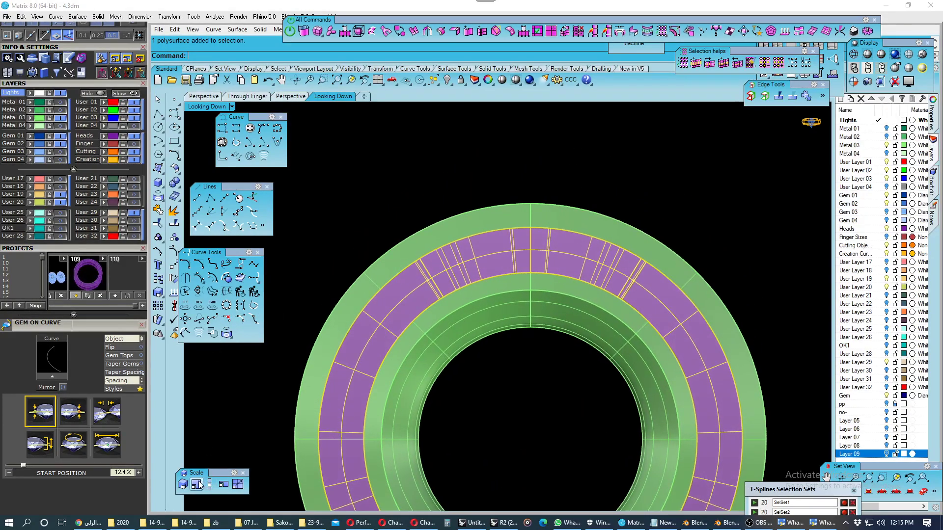
left_click(196, 485)
left_click(478, 420)
scroll(400, 210, "up", 2)
scroll(432, 264, "down", 2)
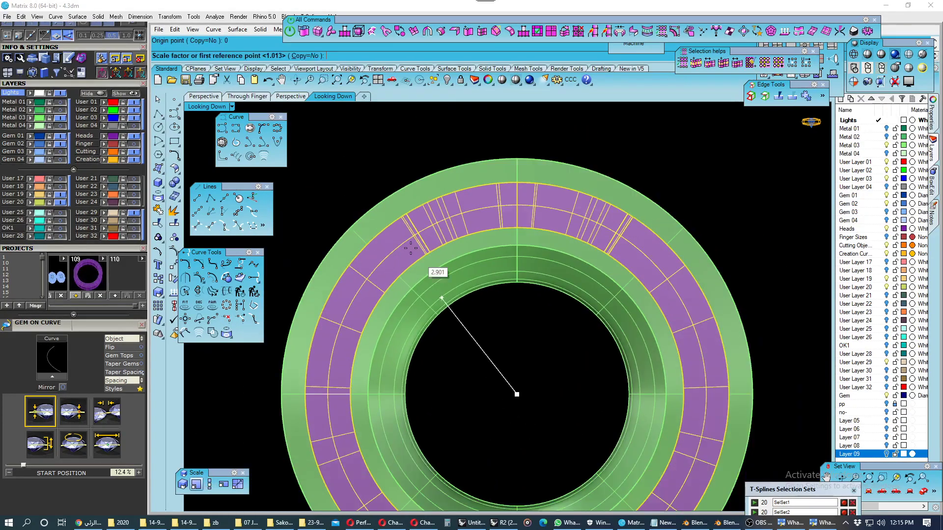
scroll(379, 189, "up", 2)
left_click(365, 171)
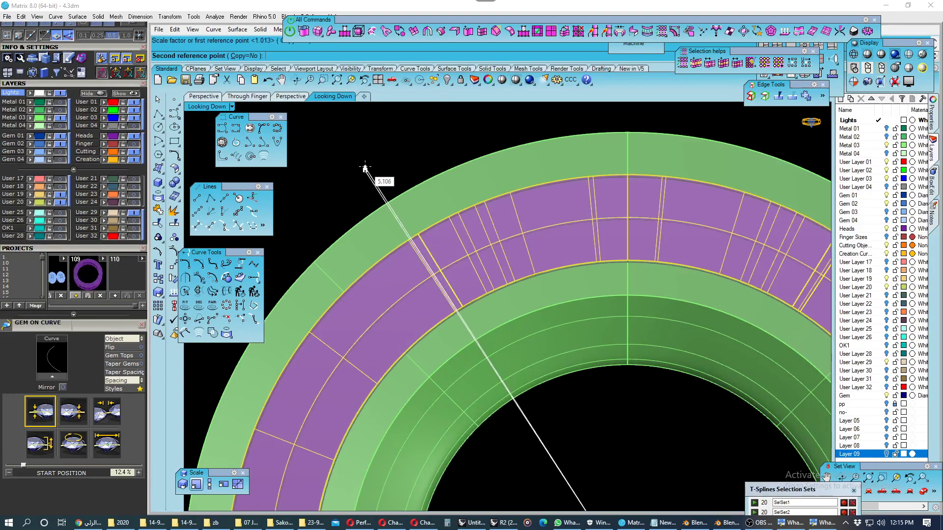
left_click(364, 170)
scroll(419, 212, "down", 3)
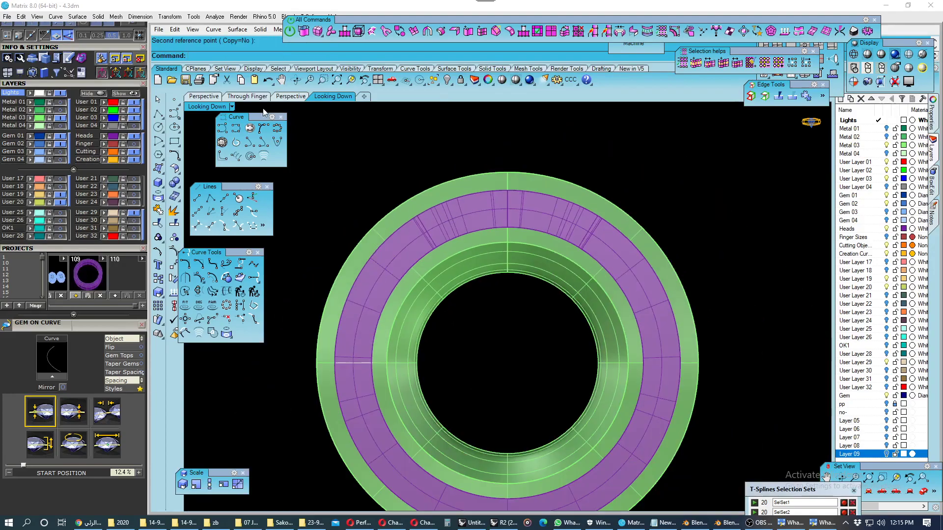
- Back in Perspective, move the purple band onto the green User 02 layer
left_click(203, 96)
mouse_move(423, 275)
right_mouse_down()
mouse_move(371, 251)
mouse_move(400, 253)
right_mouse_up()
left_click(422, 259)
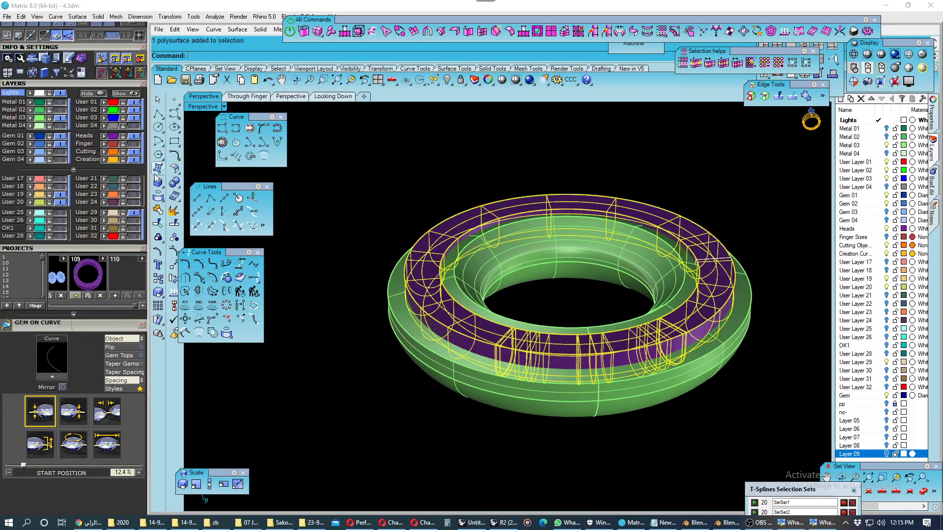
left_click(105, 111)
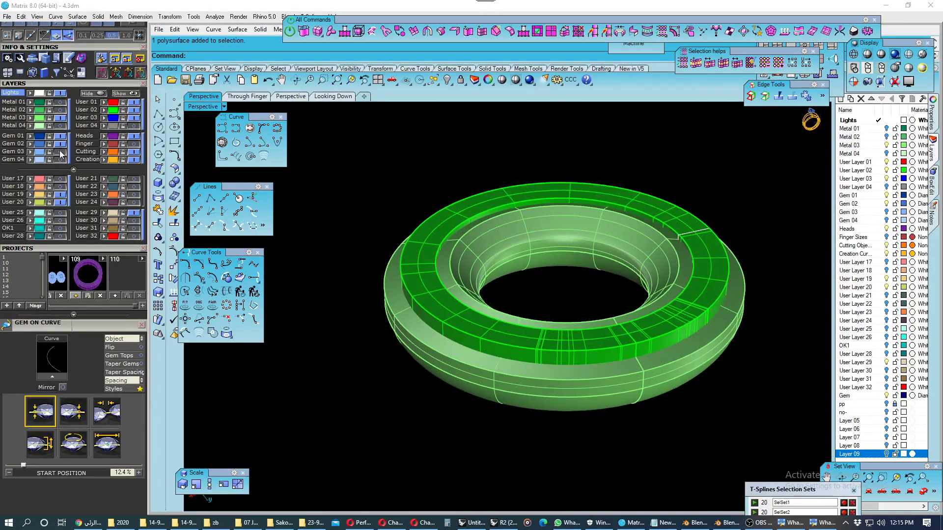
- Restore the four-view layout and close the three floating palettes
double_click(194, 107)
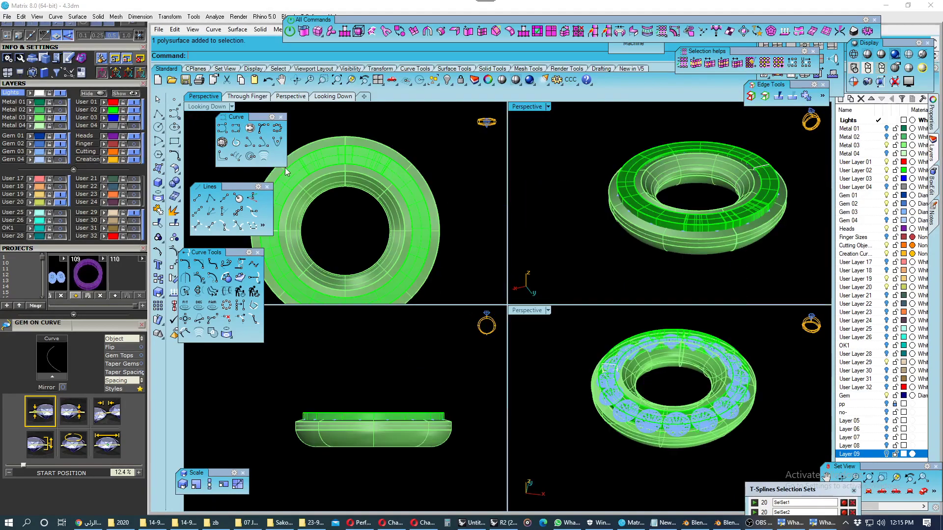
left_click(280, 117)
left_click(267, 187)
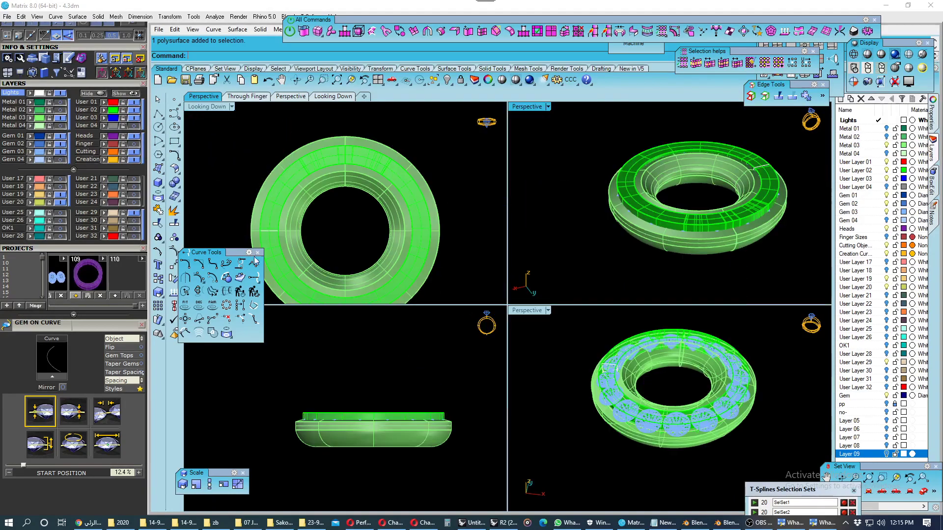
left_click(258, 252)
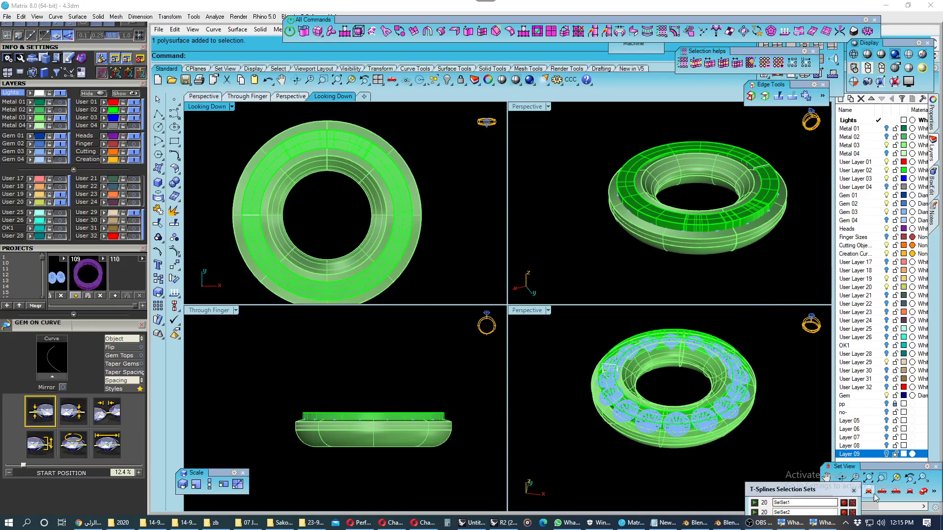
- Make the top-left view Perspective, enlarge the upper views to full height, and orbit both
left_click(921, 493)
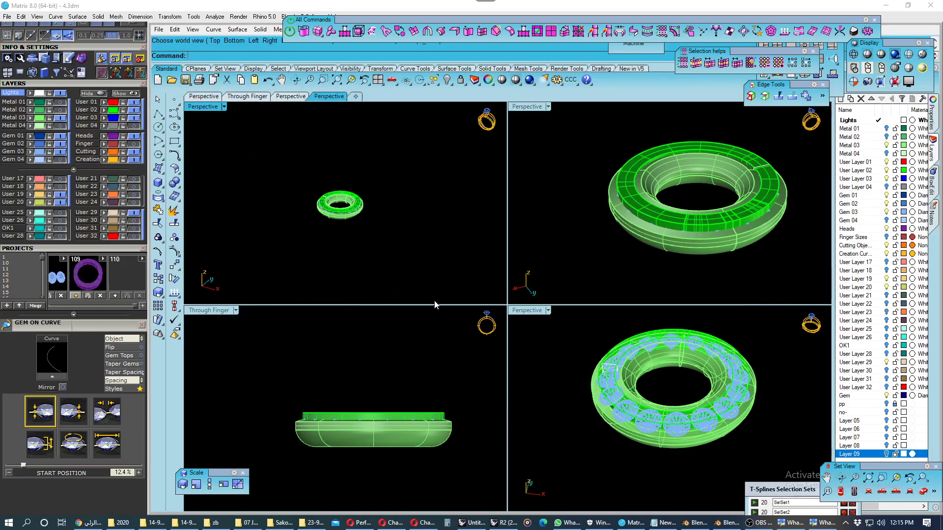
left_click_drag(507, 305, 507, 502)
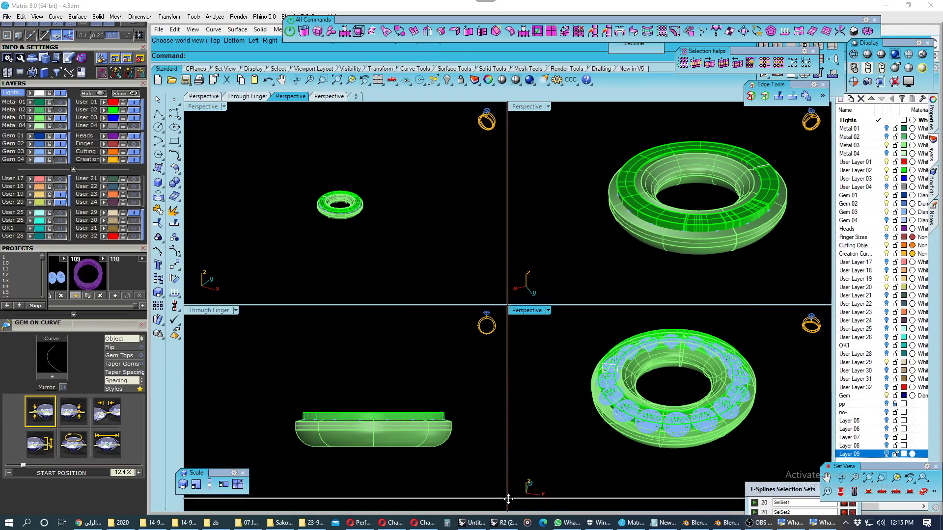
scroll(571, 345, "down", 1)
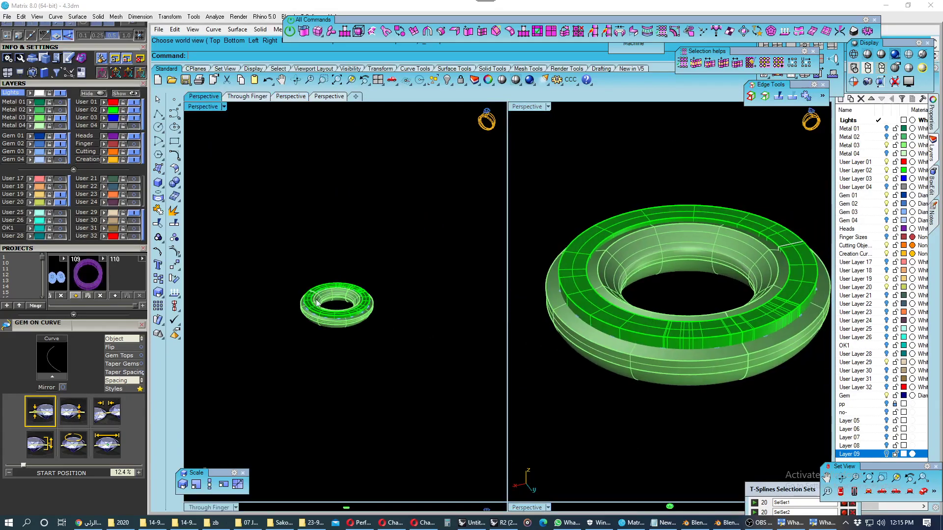
scroll(360, 289, "up", 10)
right_click_drag(559, 308, 609, 336)
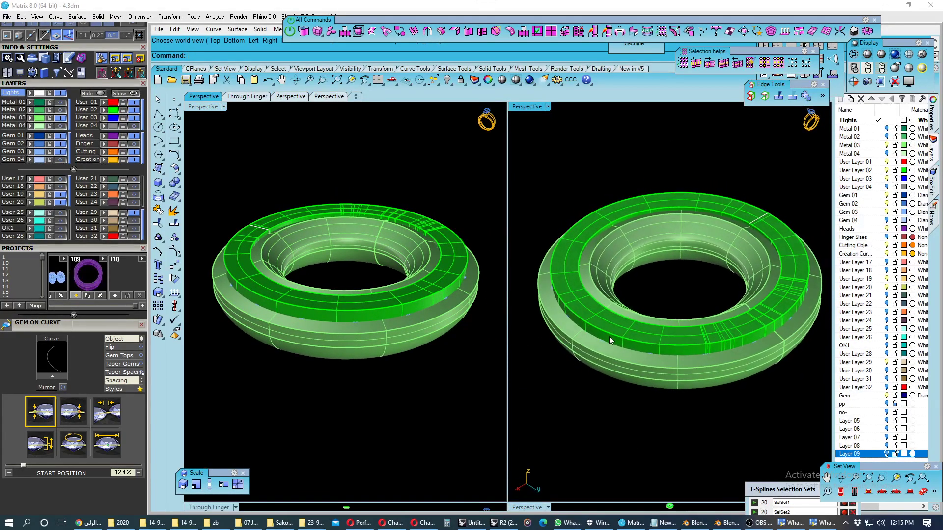
right_click_drag(377, 280, 385, 285)
right_click_drag(653, 235, 670, 240)
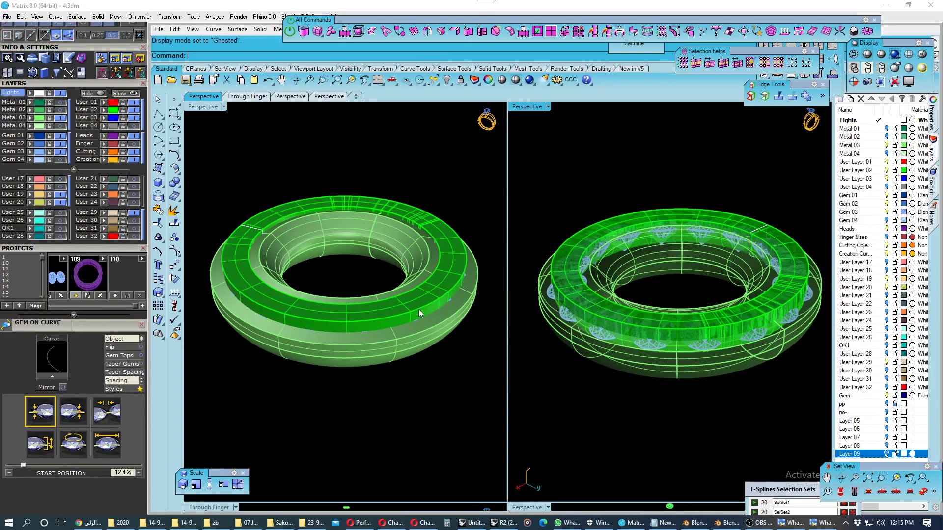
- Select all 16 gems on the ring and close the Gem on Curve tool
left_click(44, 159)
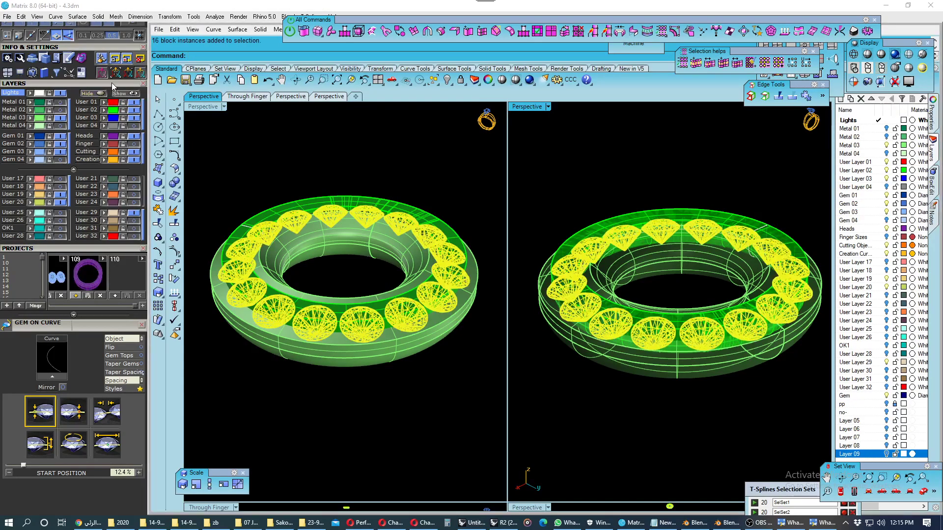
scroll(108, 102, "up", 1)
left_click(142, 347)
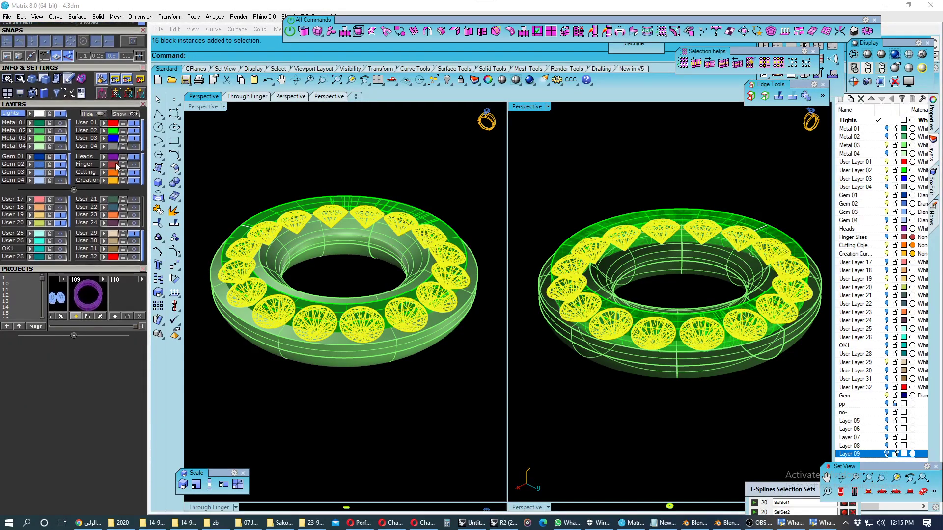
scroll(116, 105, "up", 5)
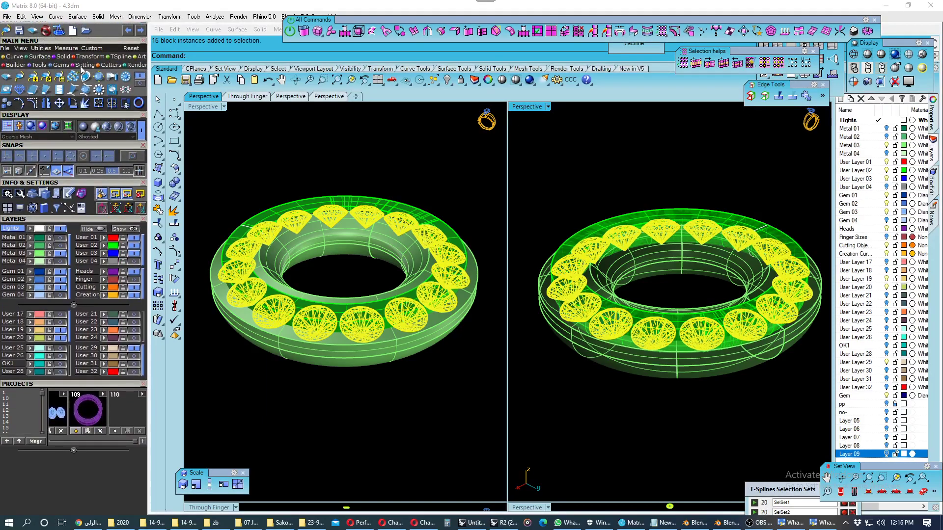
- Apply Micro Prong Cutter from the Cutters menu to all the selected gems
left_click(103, 65)
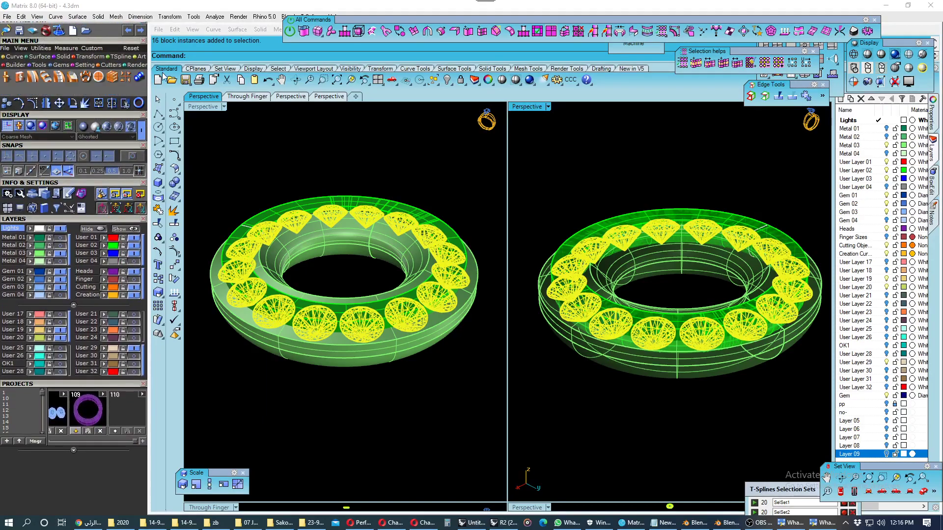
left_click(46, 78)
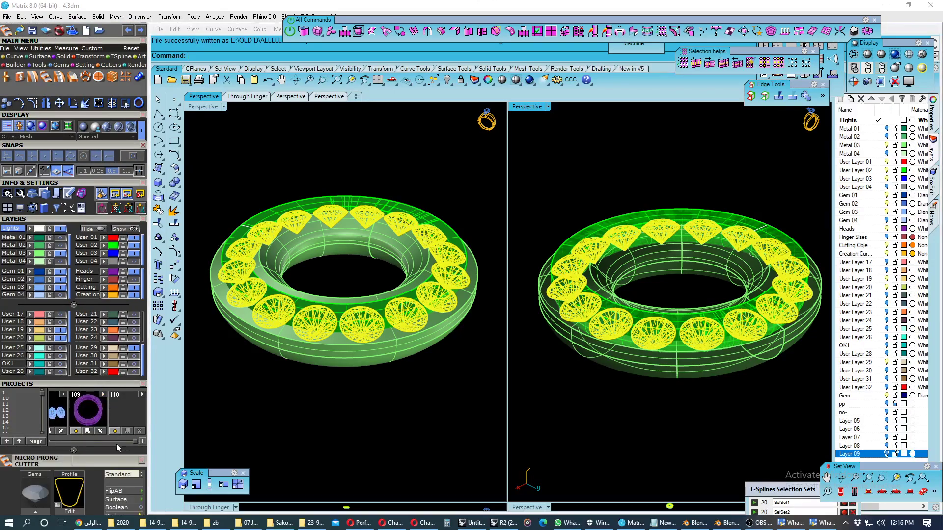
left_click_drag(117, 461, 123, 349)
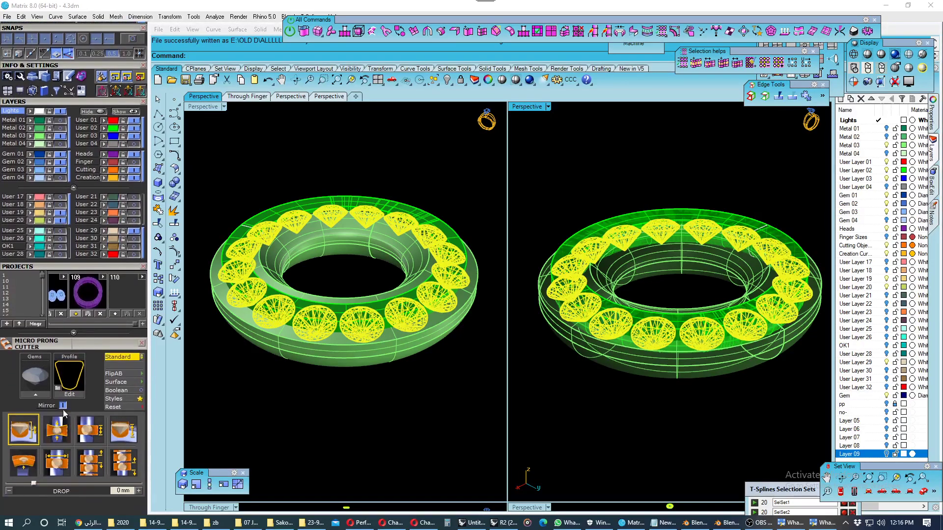
left_click(39, 393)
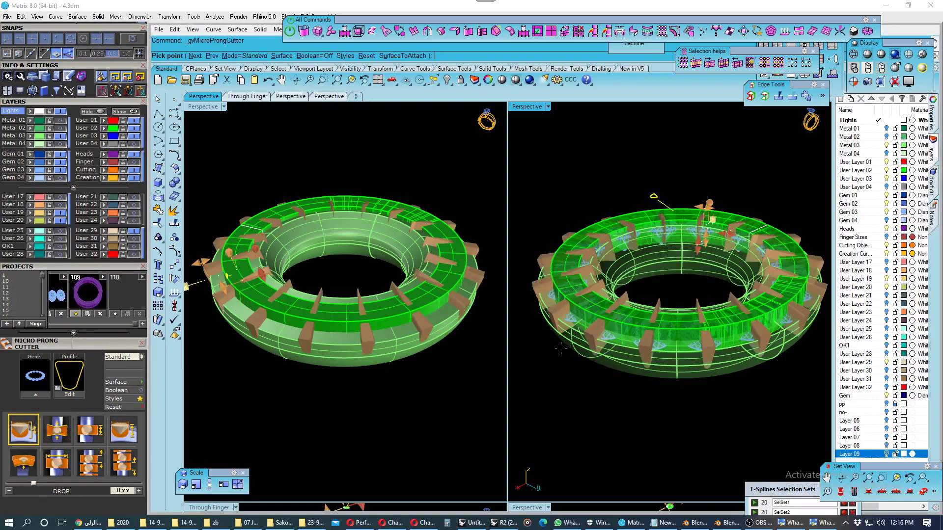
right_click_drag(344, 383, 374, 392)
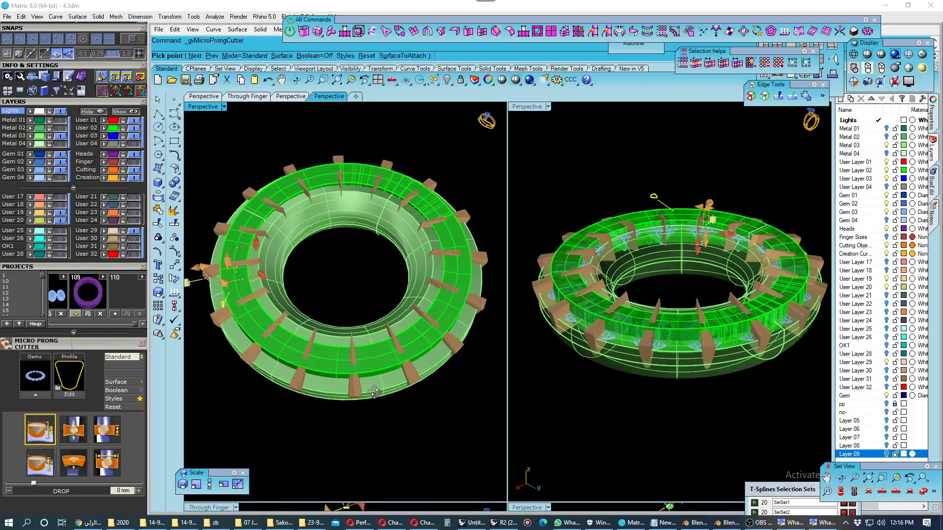
- Load the F1-SGH.mss cutter style sheet, then replace it with sghst.mss
left_click(114, 399)
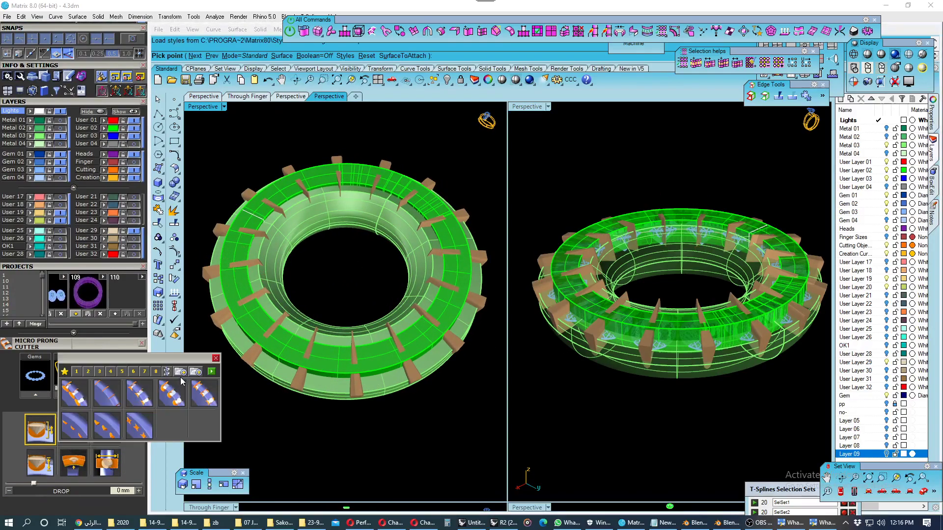
left_click(196, 372)
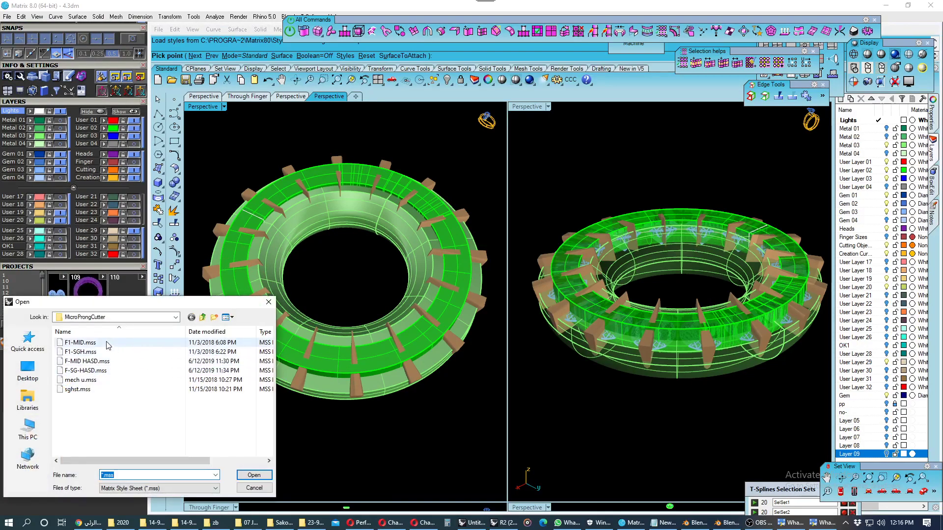
mouse_move(81, 352)
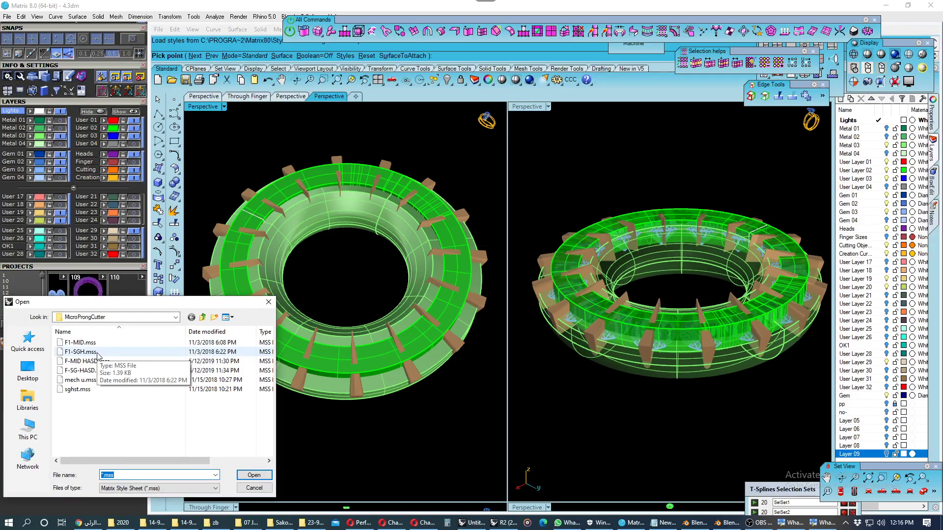
left_click(81, 352)
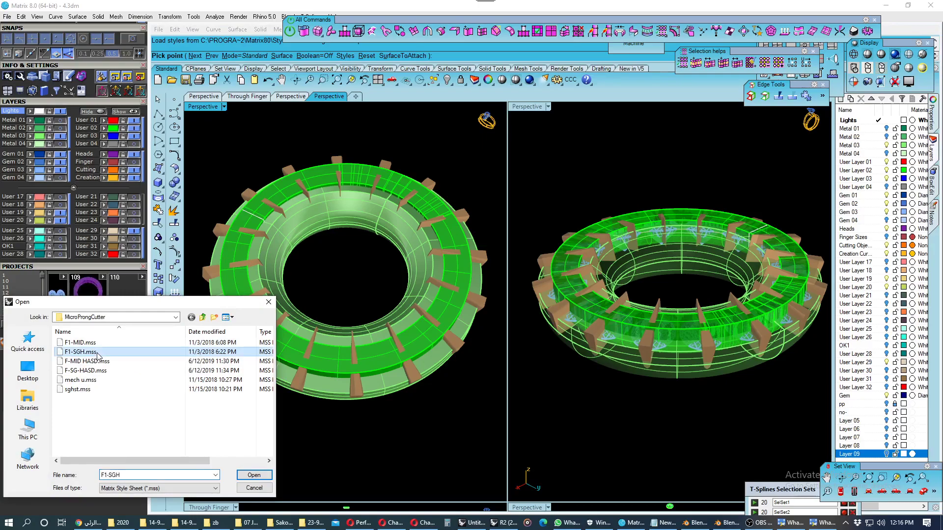
left_click(254, 475)
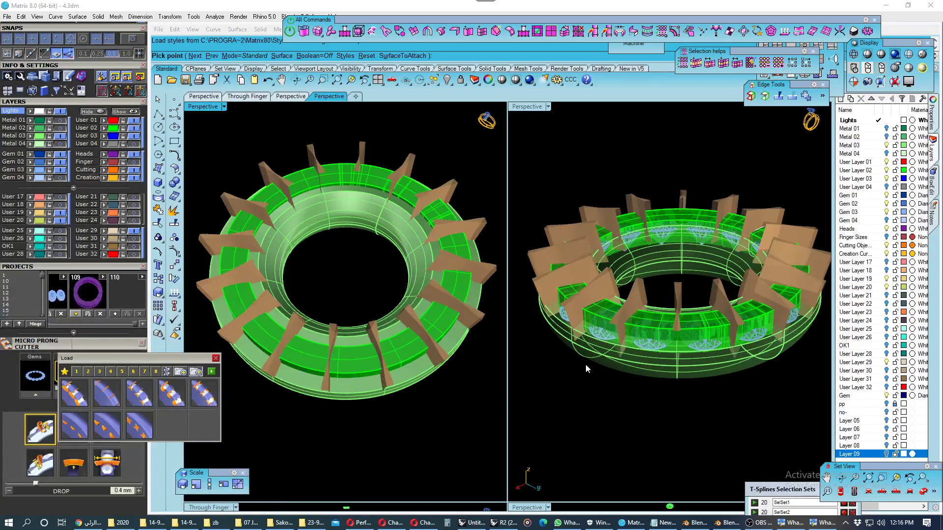
left_click(196, 372)
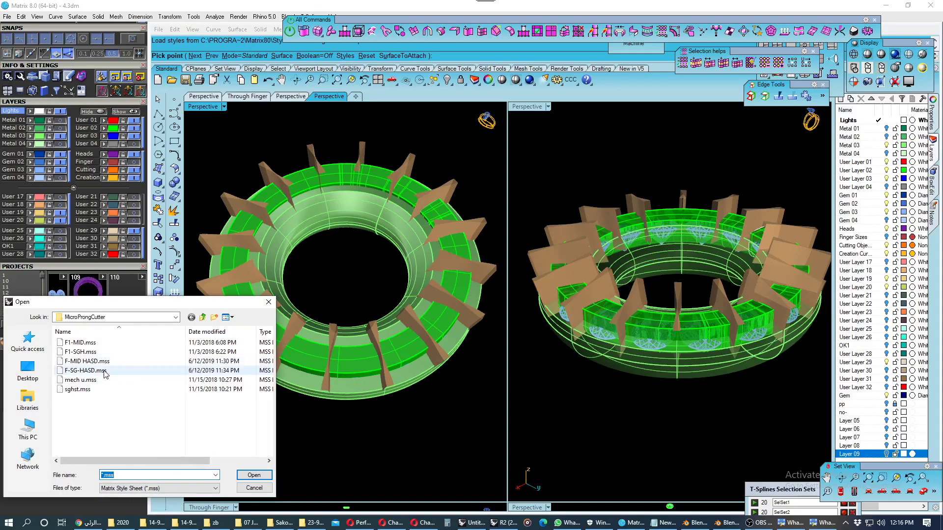
mouse_move(86, 371)
left_click(79, 390)
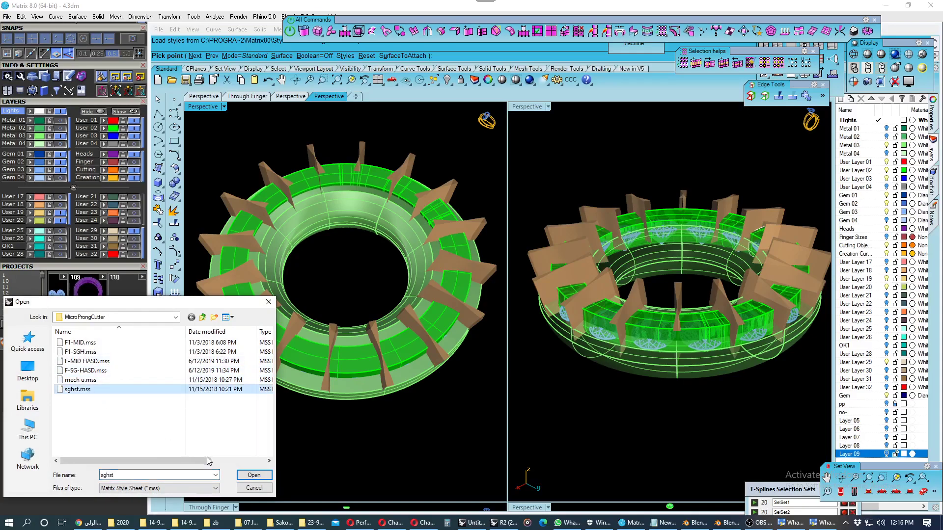
left_click(254, 475)
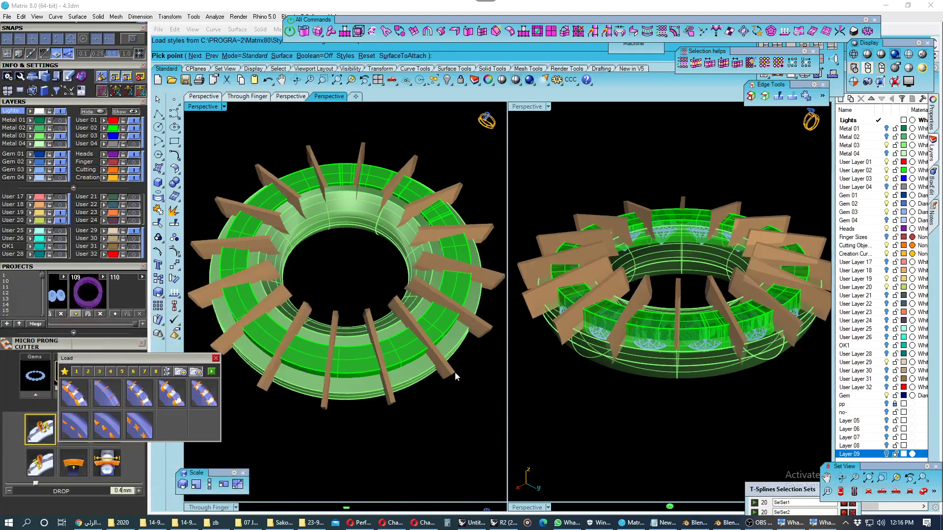
- Close the style panel and orbit both views to side angles of the ring
left_click(213, 375)
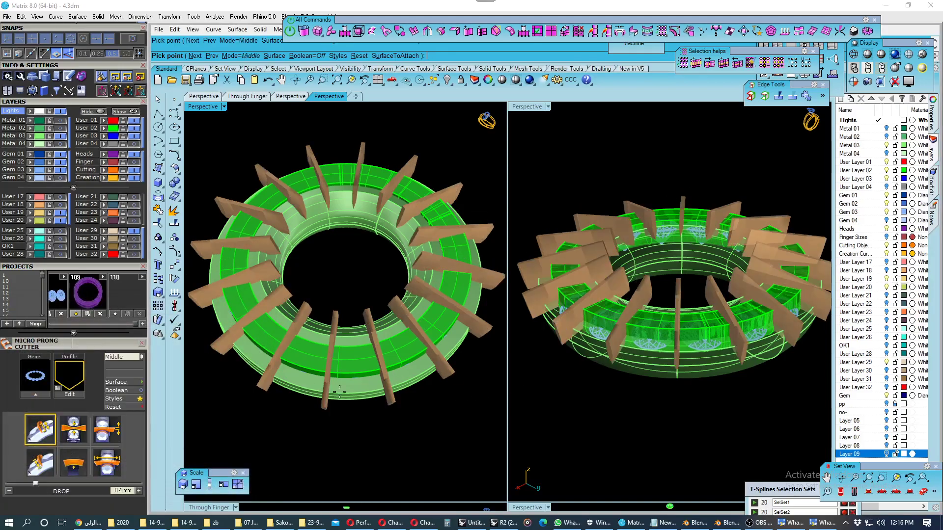
mouse_move(388, 374)
right_mouse_down()
mouse_move(390, 298)
mouse_move(415, 297)
right_mouse_up()
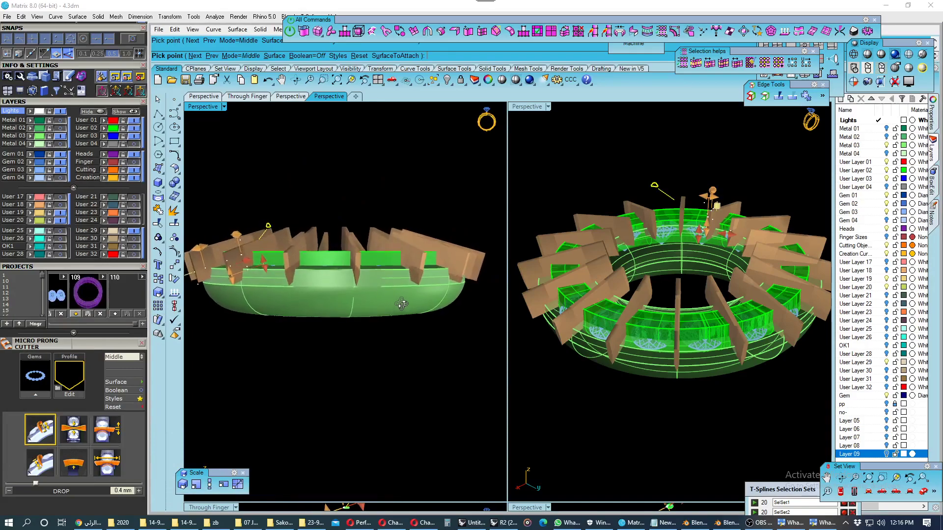
mouse_move(619, 384)
right_mouse_down()
mouse_move(688, 303)
mouse_move(678, 307)
right_mouse_up()
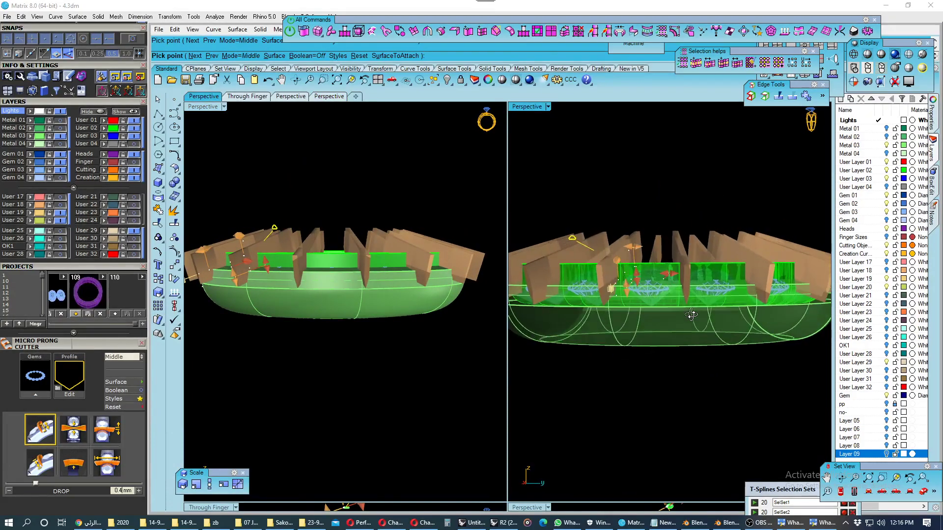
mouse_move(413, 307)
right_mouse_down()
mouse_move(432, 310)
mouse_move(393, 399)
mouse_move(397, 453)
mouse_move(438, 343)
mouse_move(452, 348)
mouse_move(428, 333)
mouse_move(365, 338)
mouse_move(406, 308)
right_mouse_up()
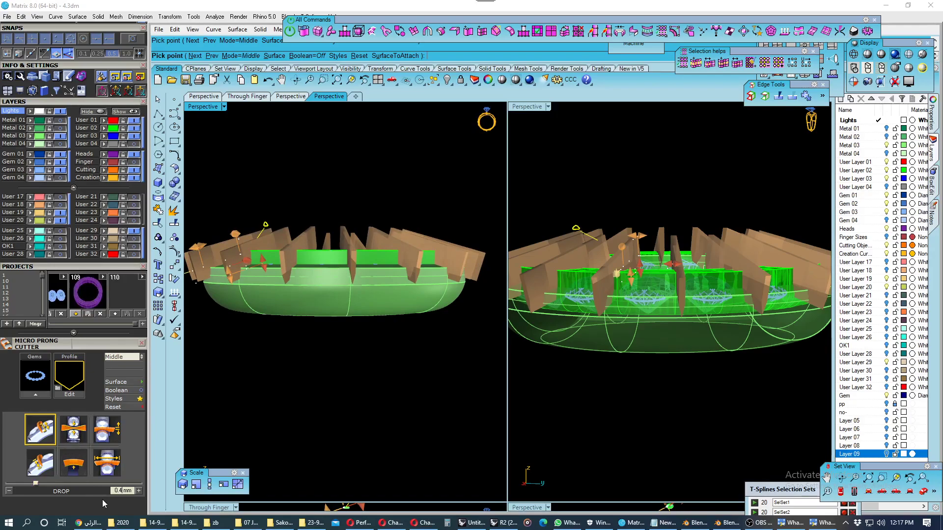
- Set the cutters' drop to 0.43 mm, then 0.45 mm, and finish the cutter command
left_click(123, 490)
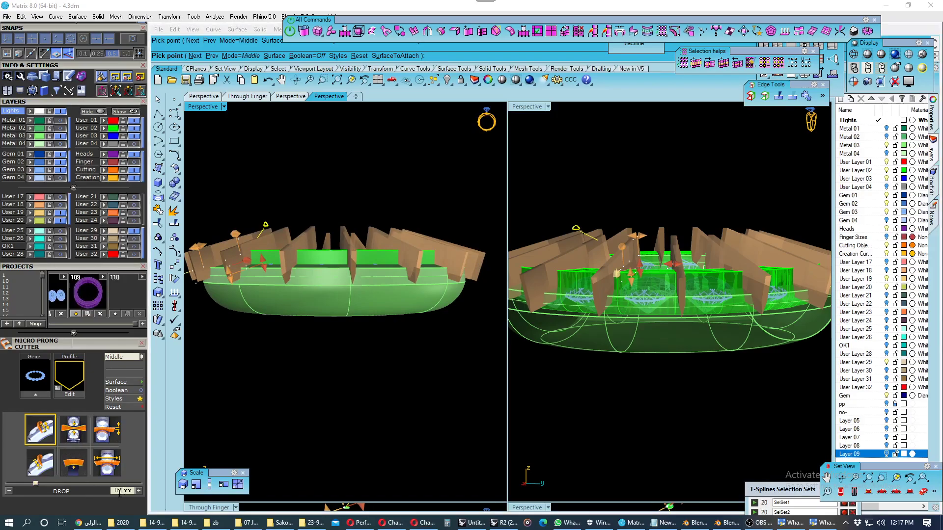
type("3")
key("Return")
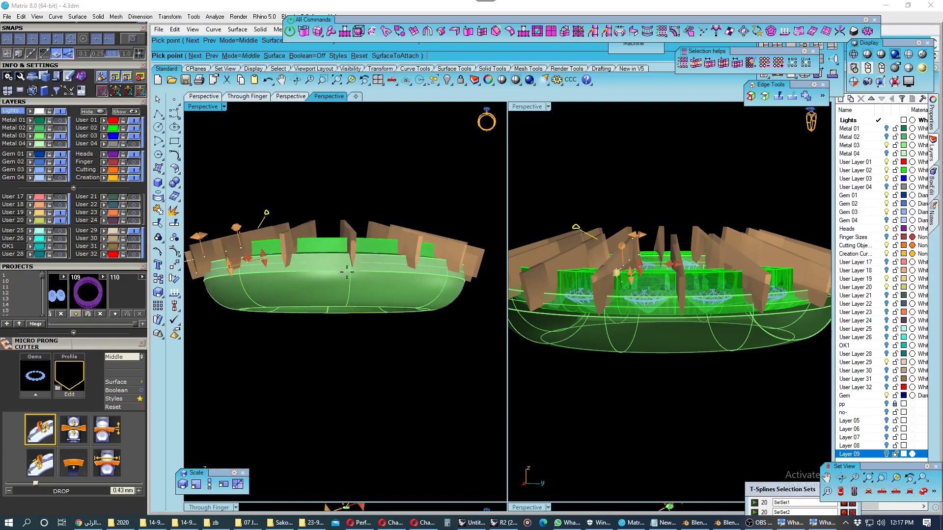
scroll(354, 278, "up", 3)
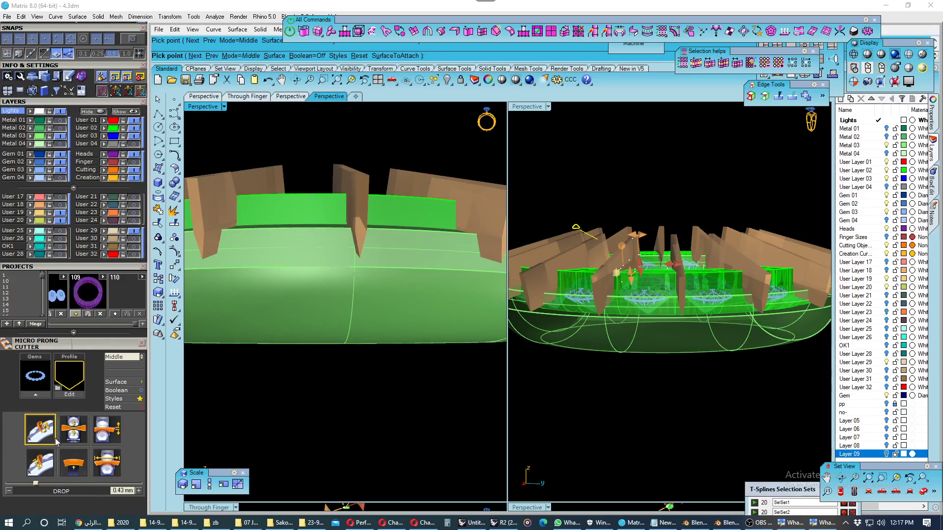
left_click(126, 490)
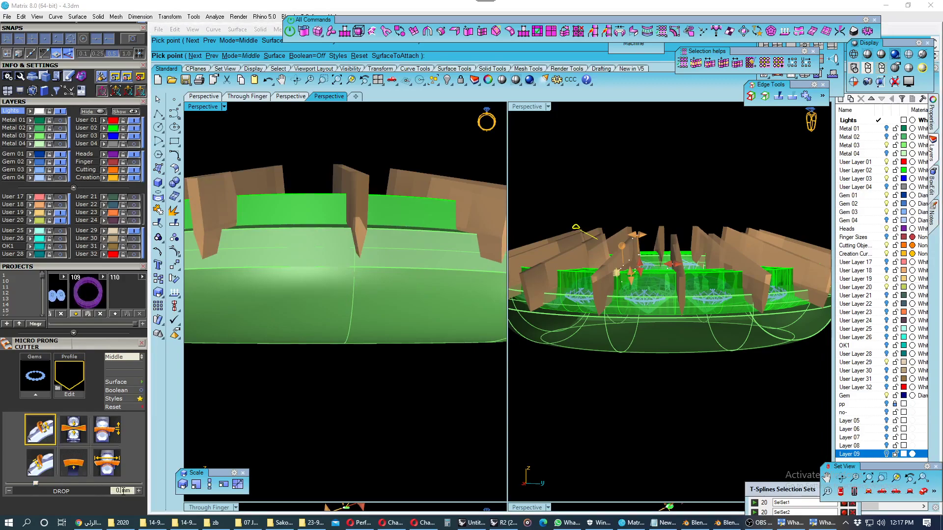
type("0.5")
type("0.45")
key("Return")
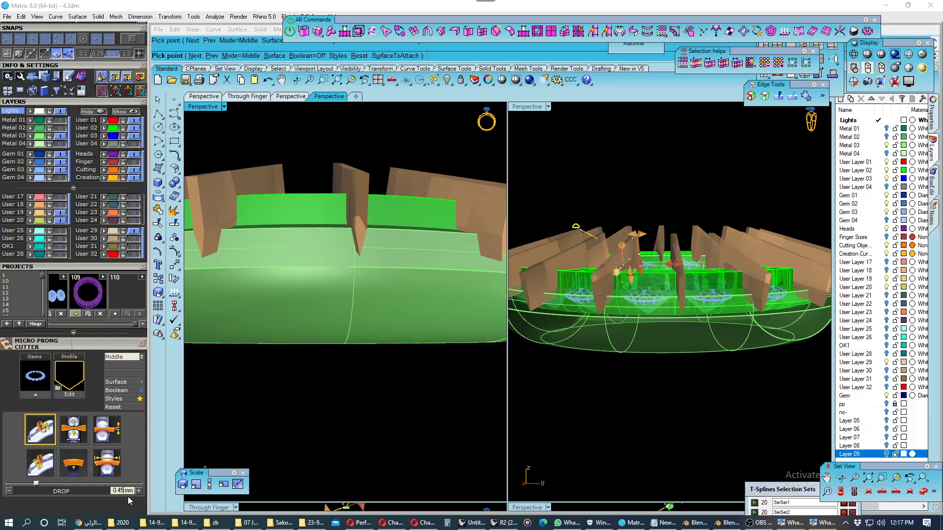
key("Return")
- Delete the 16 prong cutters, reselect all 16 gems, and restart Micro Prong Cutter
scroll(365, 317, "down", 5)
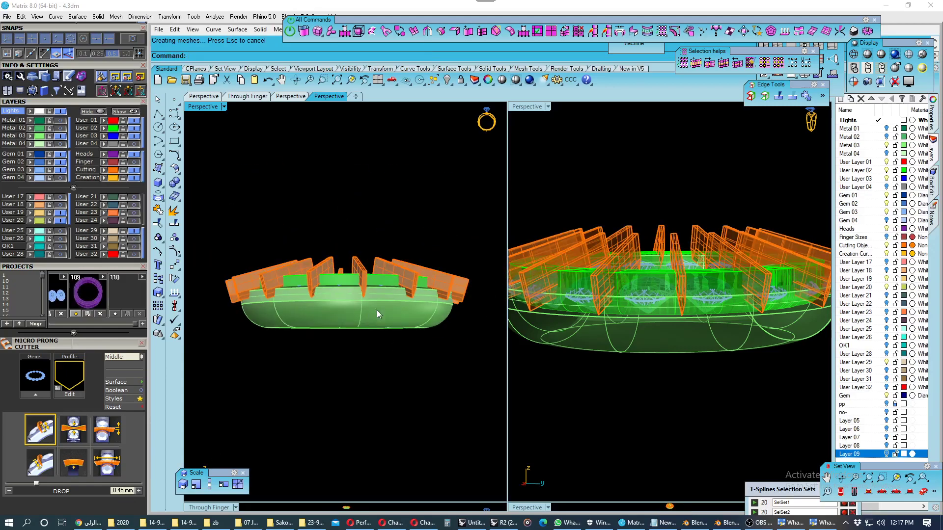
mouse_move(376, 310)
right_mouse_down()
mouse_move(371, 419)
mouse_move(435, 375)
right_mouse_up()
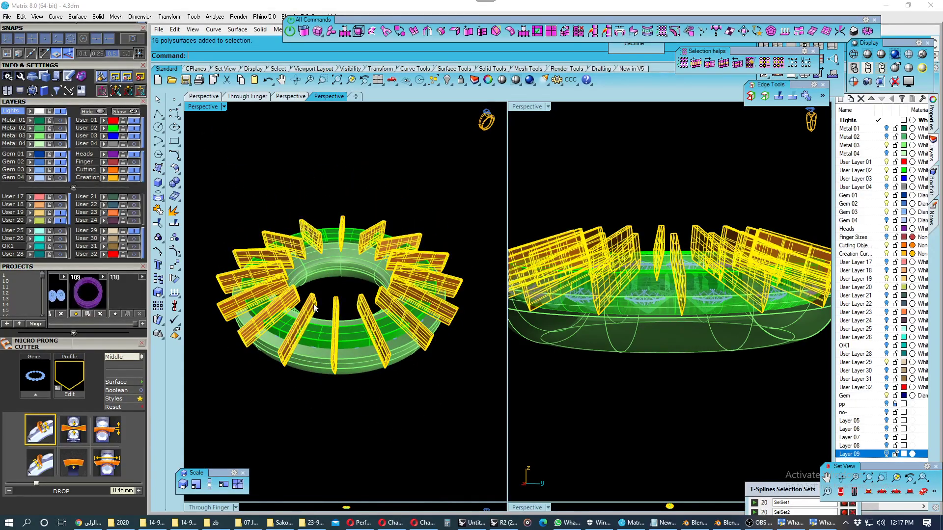
key("Delete")
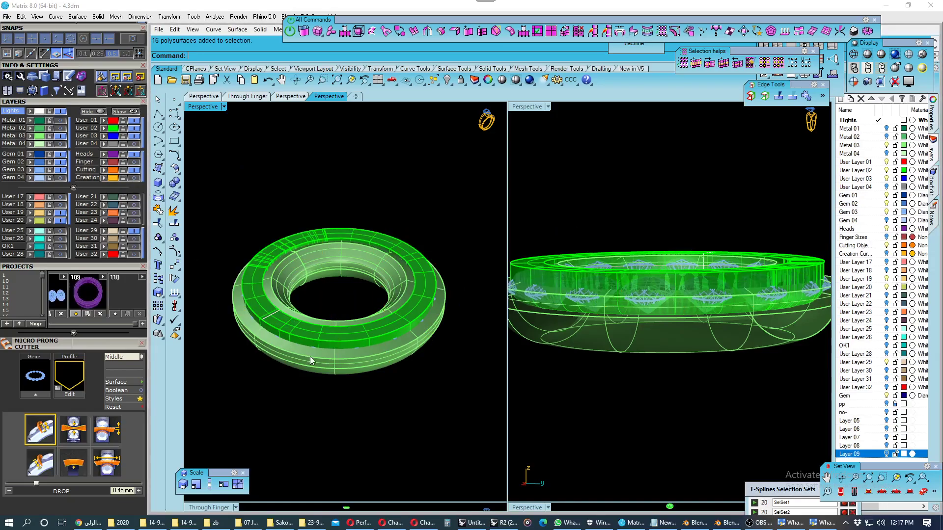
left_click(41, 172)
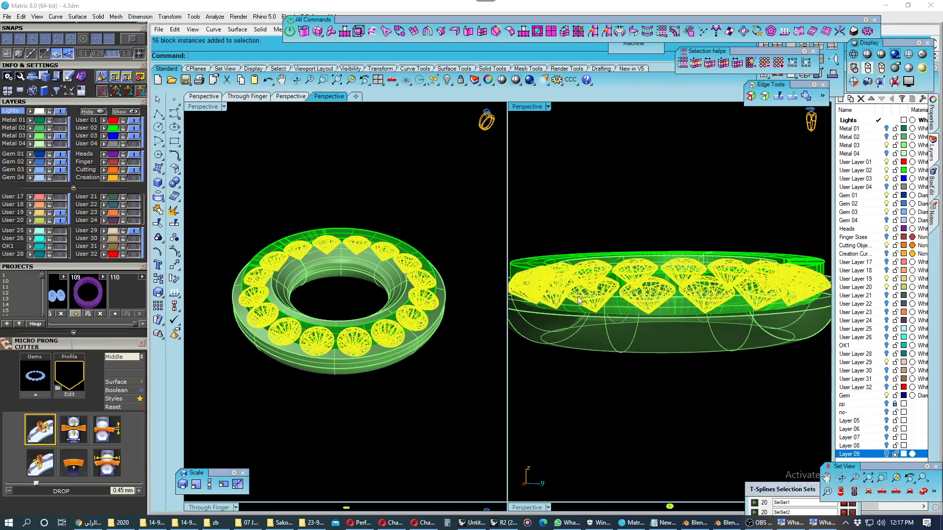
left_click(204, 97)
left_click(39, 387)
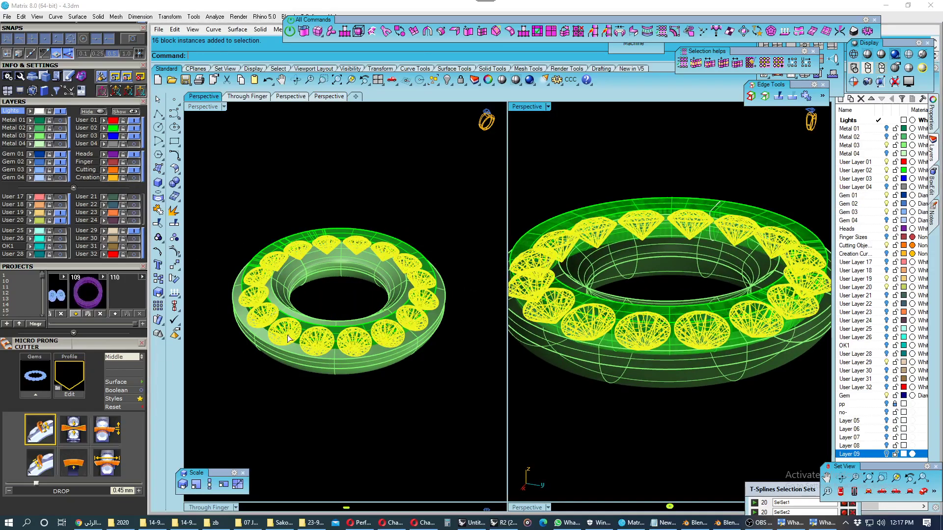
- Load the mech u prong style and switch the cutters to Standard mode
left_click(116, 398)
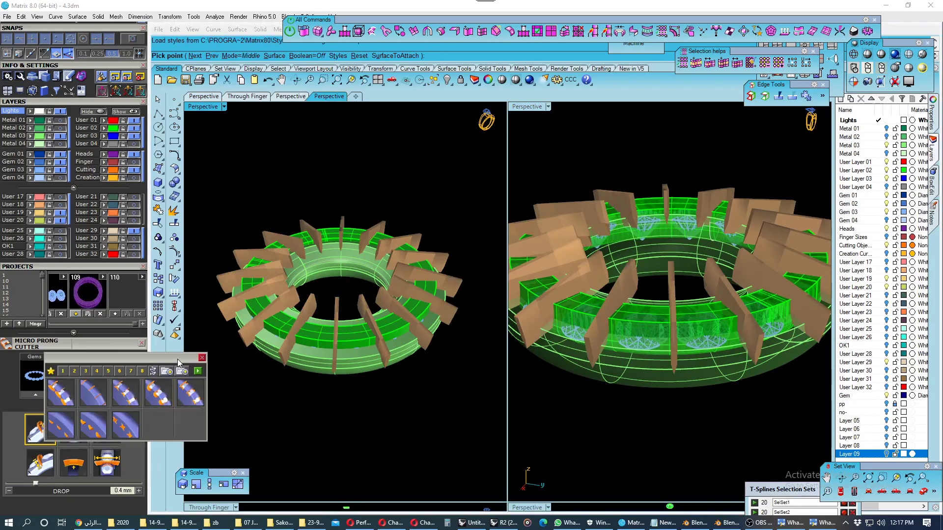
left_click(182, 372)
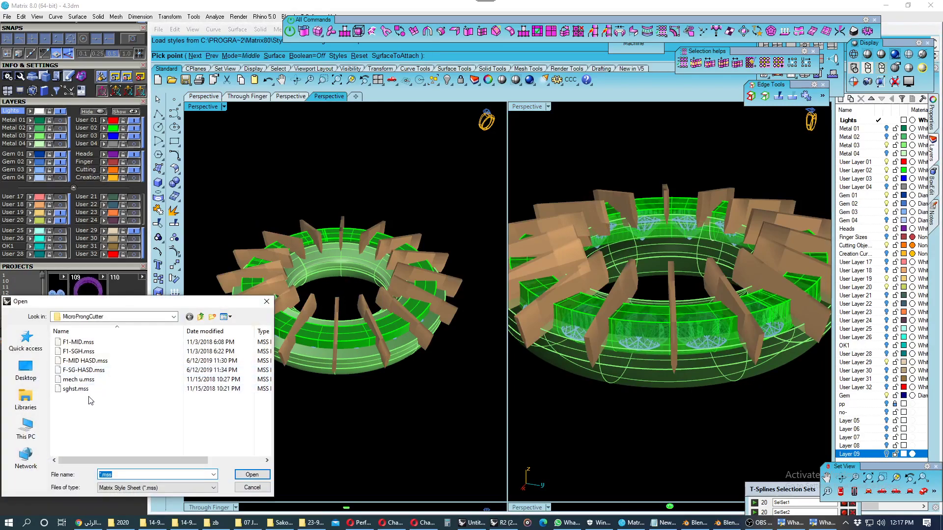
left_click(86, 380)
left_click(252, 475)
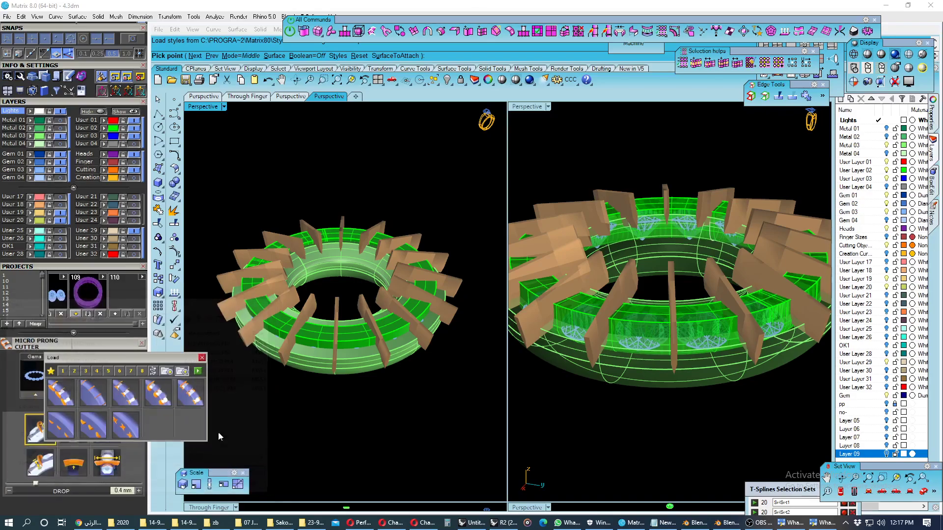
left_click(197, 370)
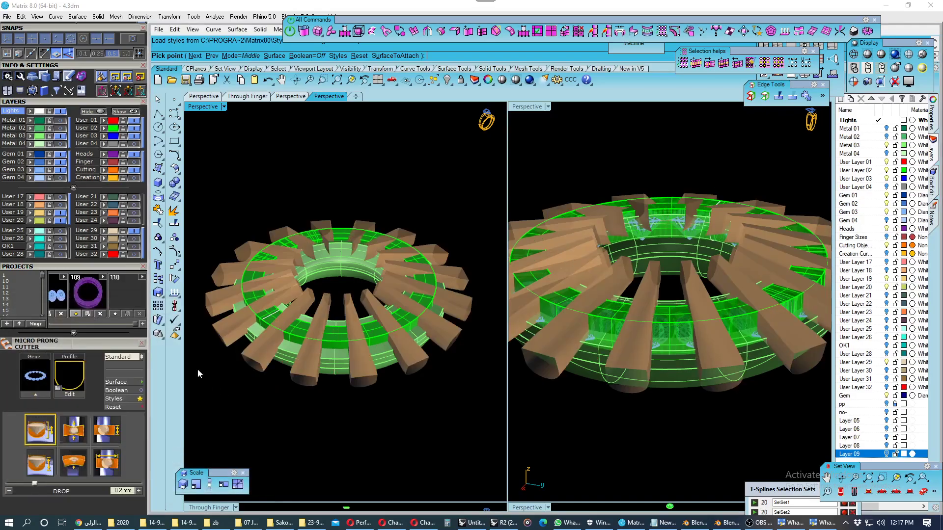
- Inspect the tapered cutters up close and confirm to create them
mouse_move(315, 358)
right_mouse_down()
mouse_move(333, 310)
mouse_move(316, 307)
mouse_move(313, 284)
mouse_move(330, 390)
right_mouse_up()
left_click(215, 242)
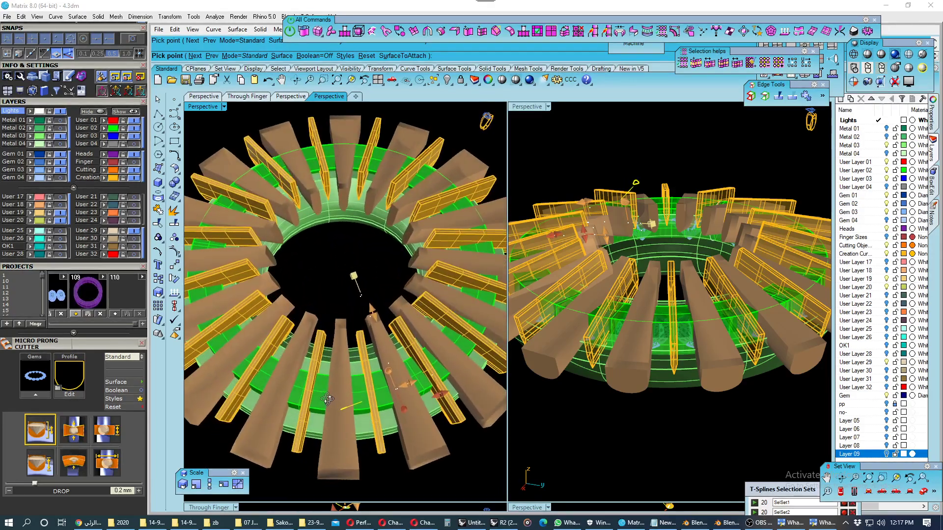
key("Return")
mouse_move(335, 364)
right_mouse_down()
mouse_move(343, 317)
mouse_move(345, 328)
right_mouse_up()
- Save, show four shaded views, and maximize the Perspective view at a steeper angle
left_click(186, 80)
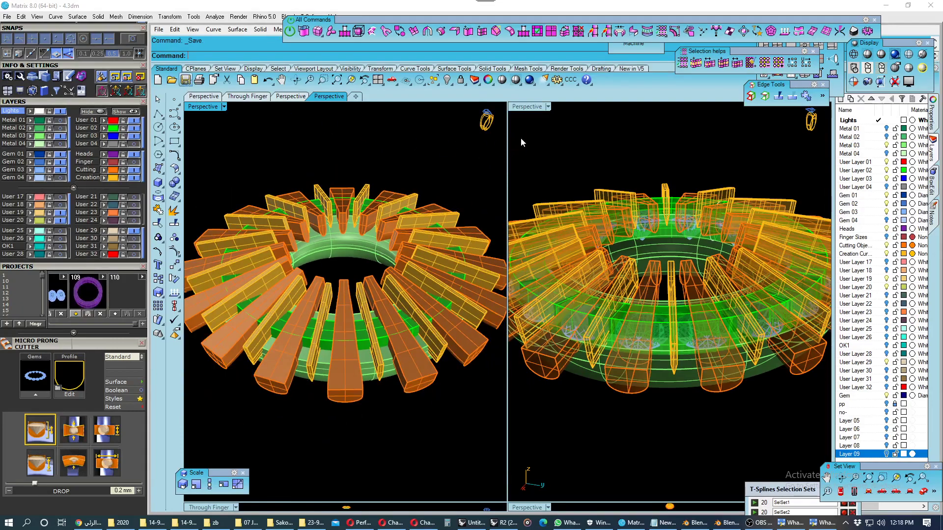
left_click(378, 81)
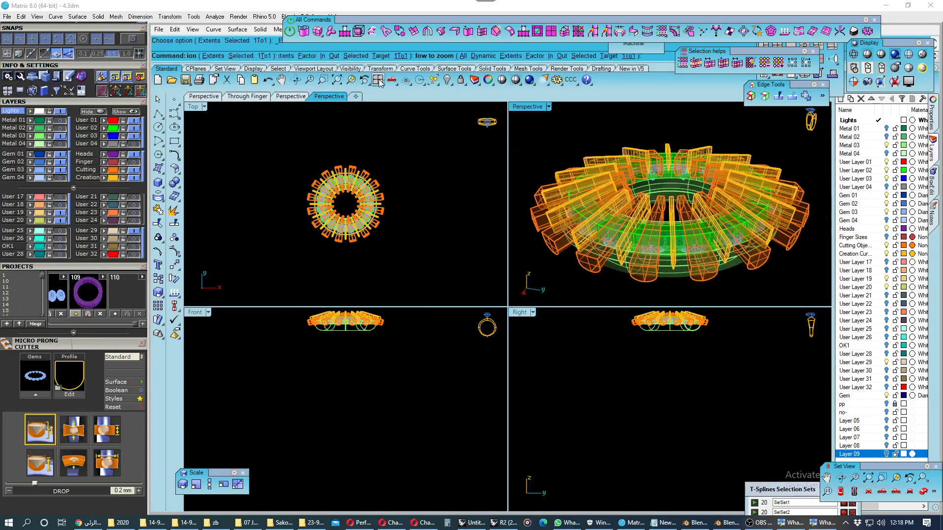
left_click(854, 69)
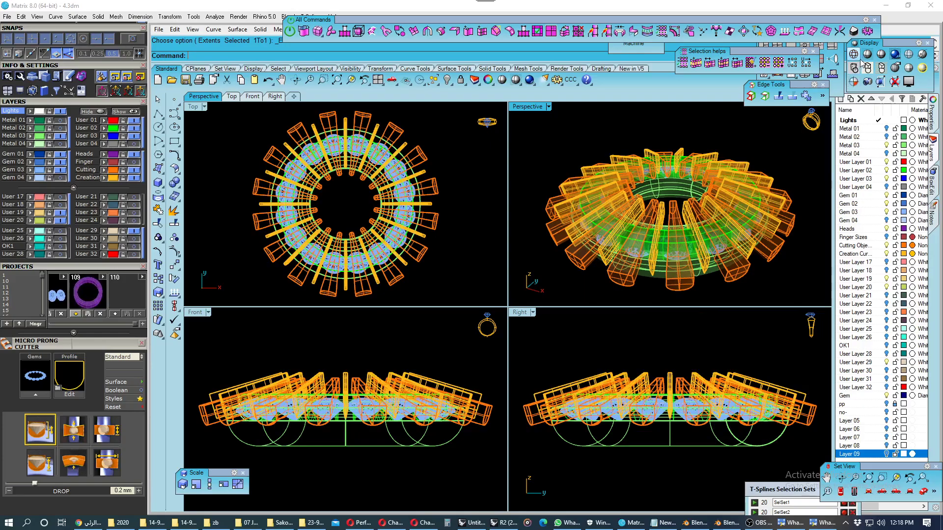
double_click(536, 107)
mouse_move(540, 187)
right_mouse_down()
mouse_move(592, 263)
mouse_move(516, 355)
mouse_move(520, 376)
right_mouse_up()
- Store the ring polysurface in Projects and hide both cutter layers
left_click(516, 356)
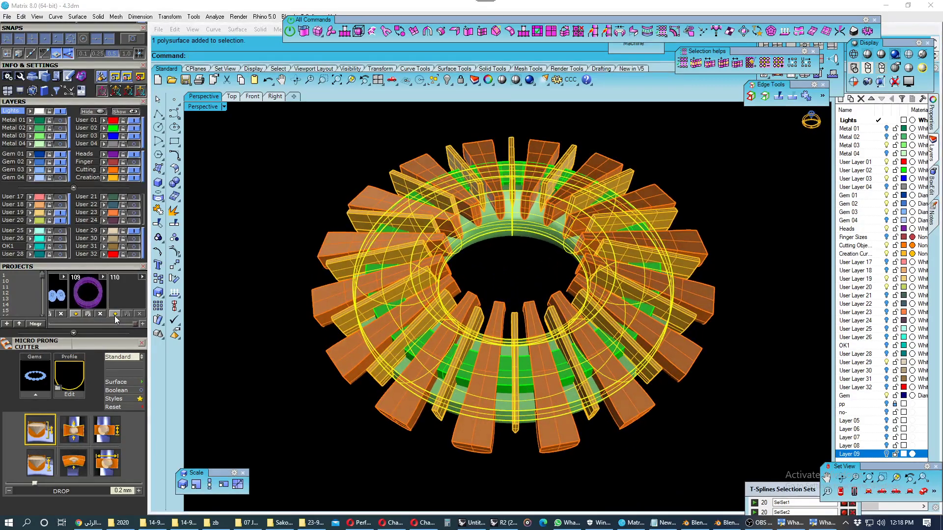
left_click(115, 314)
left_click(135, 180)
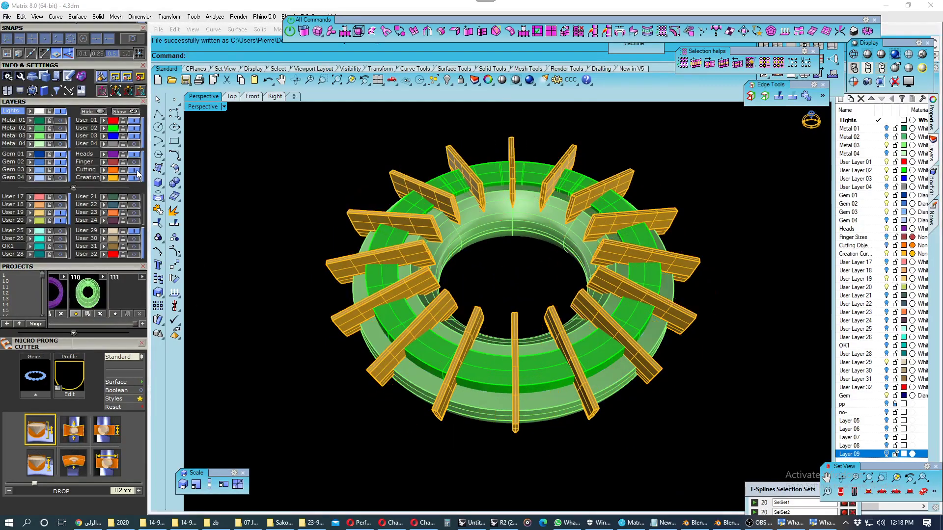
left_click(137, 178)
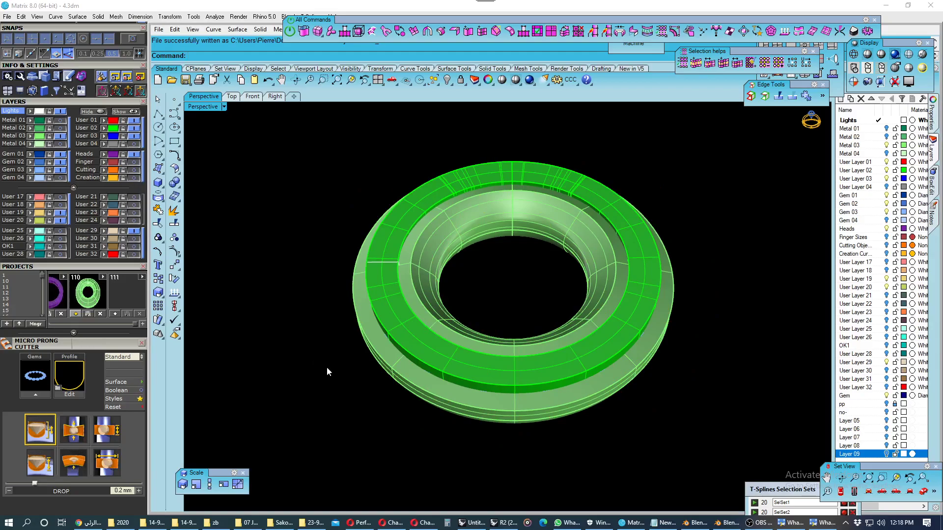
right_click_drag(205, 241, 269, 290)
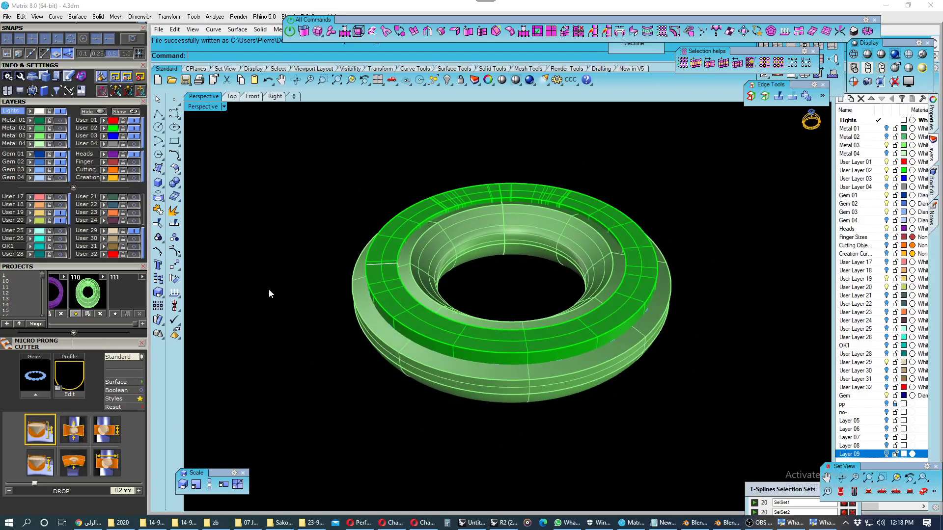
- Round the green ring's inner and outer top edges with 0.2 FilletEdge fillets
left_click(173, 179)
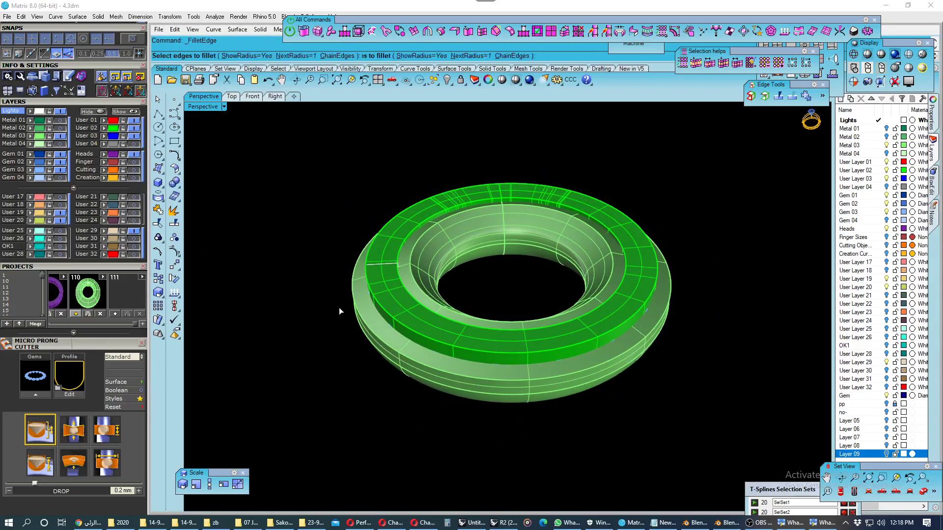
left_click(245, 203)
type("2")
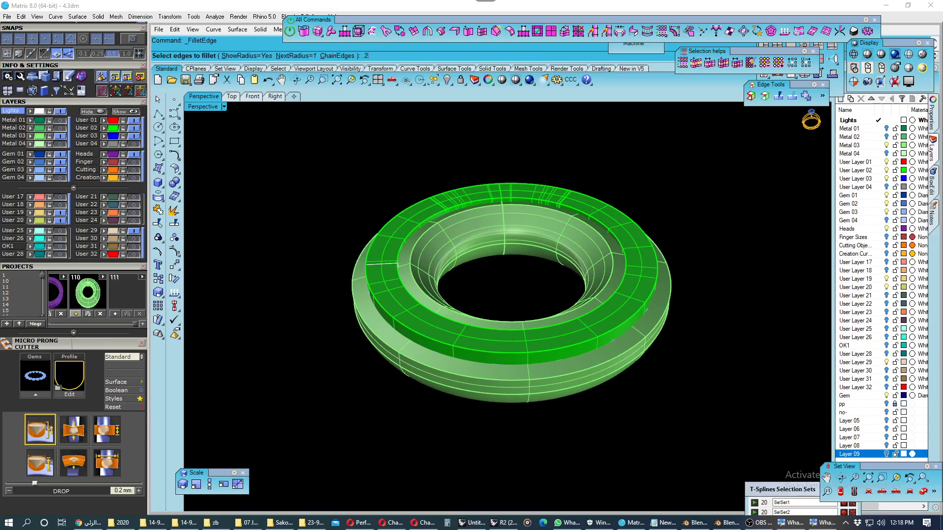
key("Return")
left_click(411, 259)
key("Return")
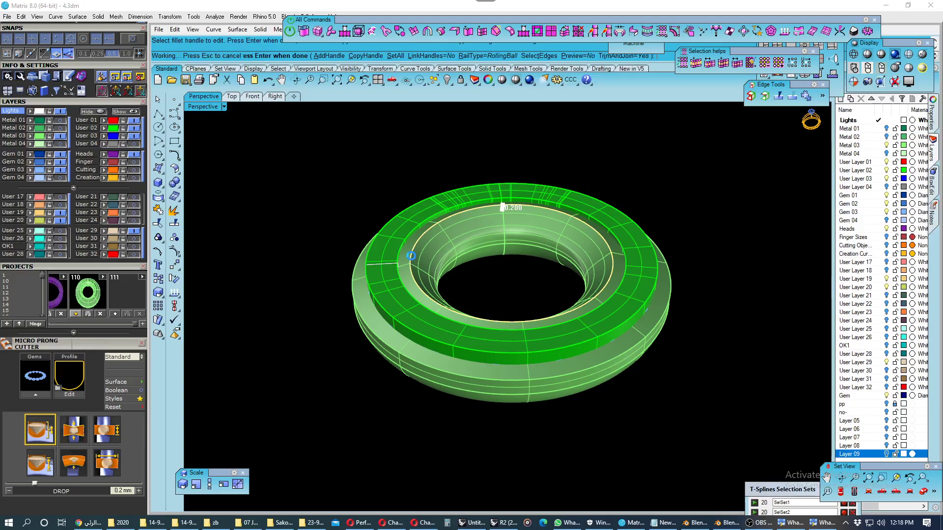
right_click_drag(412, 259, 420, 268)
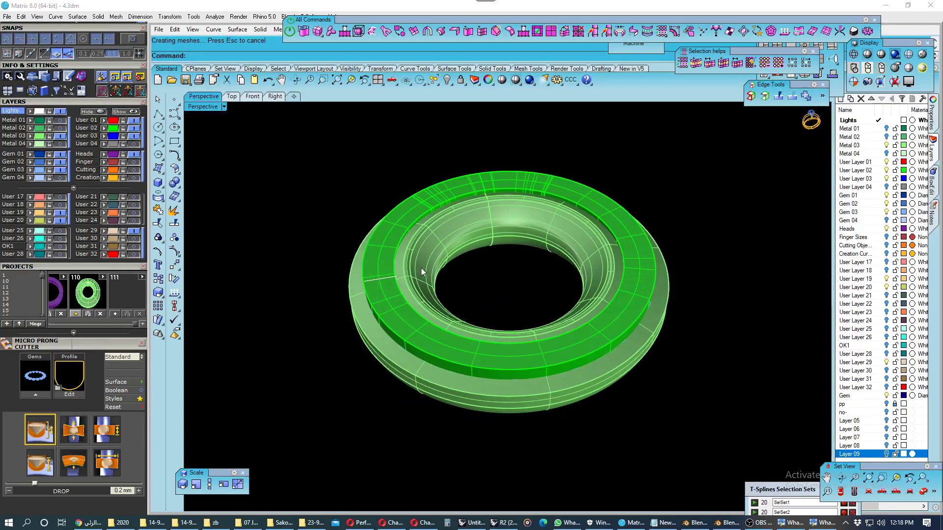
key("Return")
key("Escape")
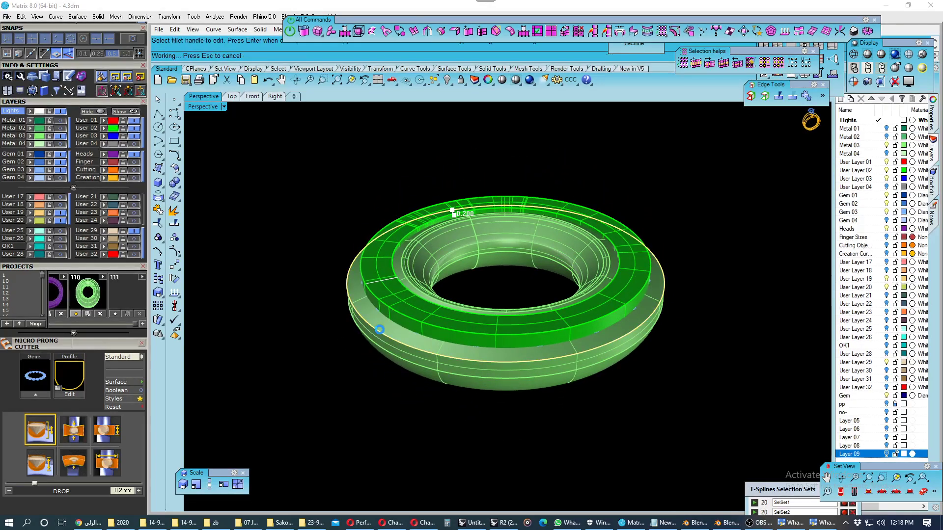
mouse_move(379, 329)
right_mouse_down()
mouse_move(434, 317)
mouse_move(396, 342)
right_mouse_up()
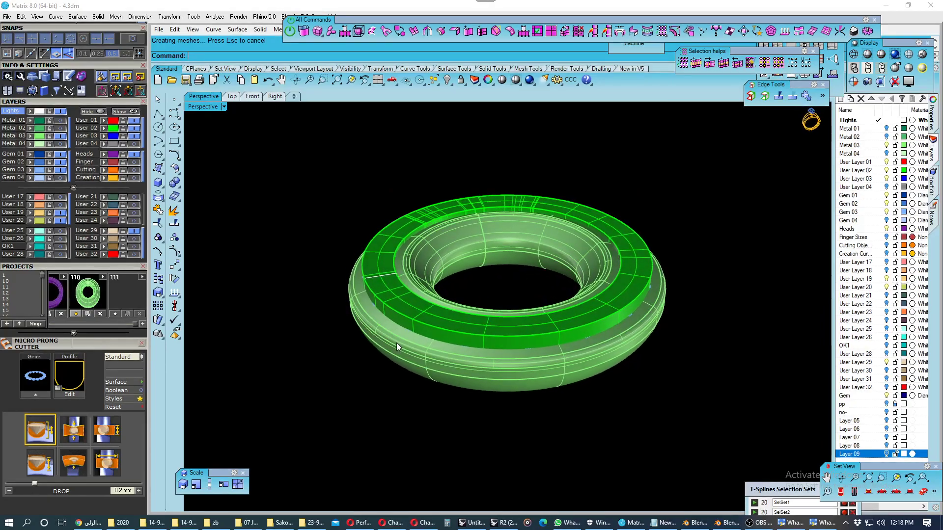
- Turn on the Heads layer to show the purple torus and store project snapshots 112 and 113
left_click(397, 343)
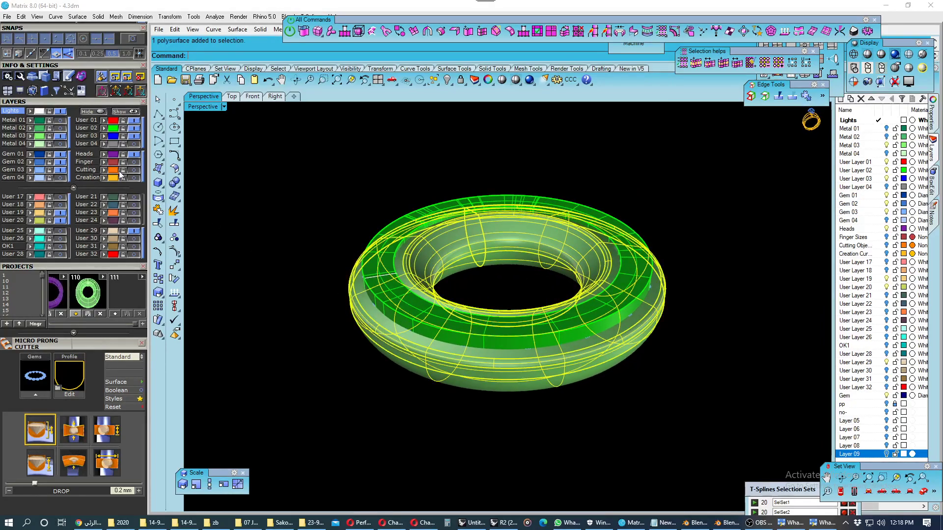
left_click(106, 156)
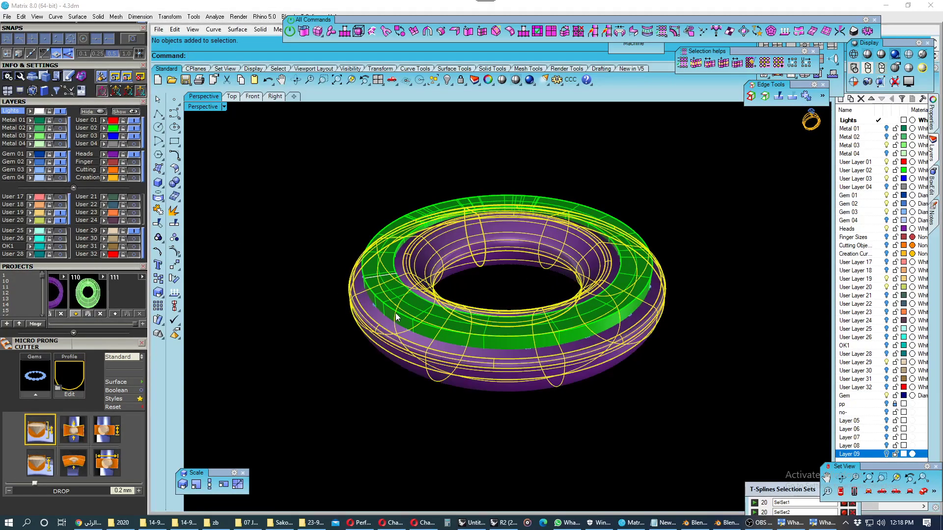
left_click(115, 313)
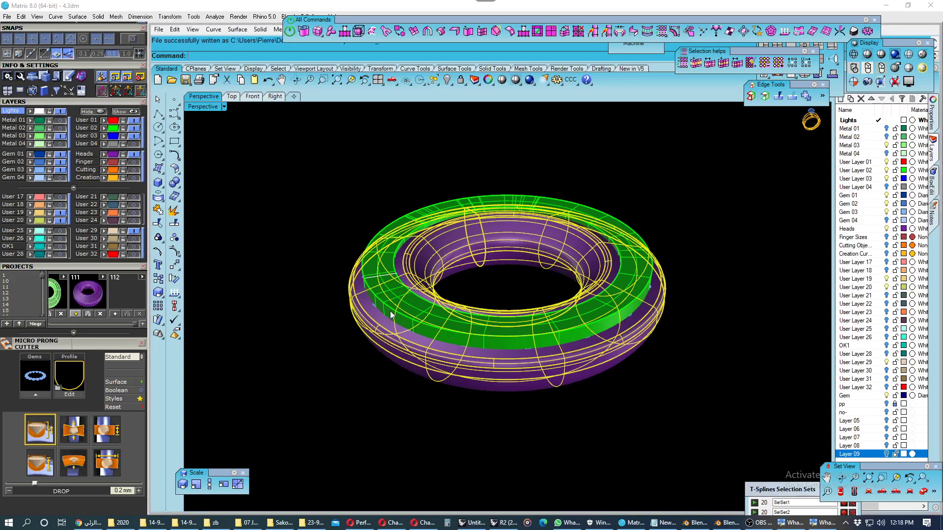
left_click(115, 313)
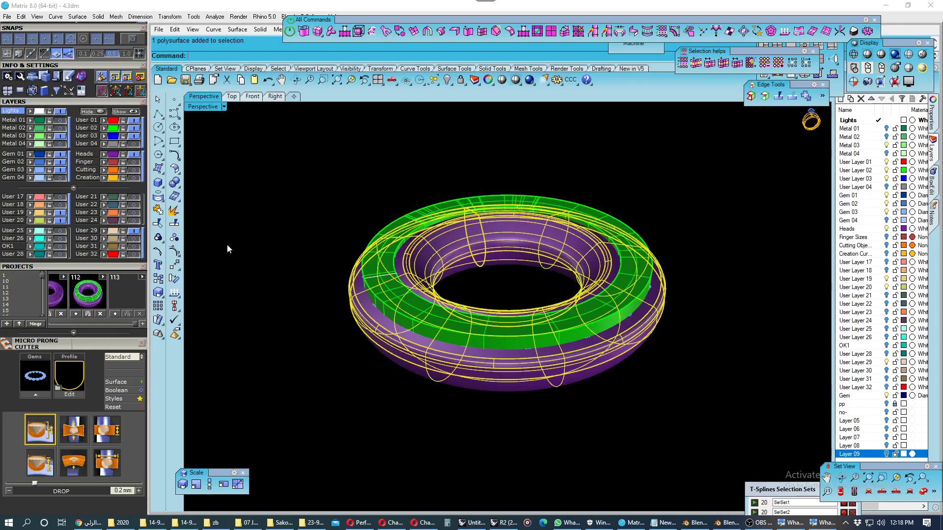
- Run Edge Analysis on the ring for naked edges, hiding the torus and the gems
left_click(204, 189)
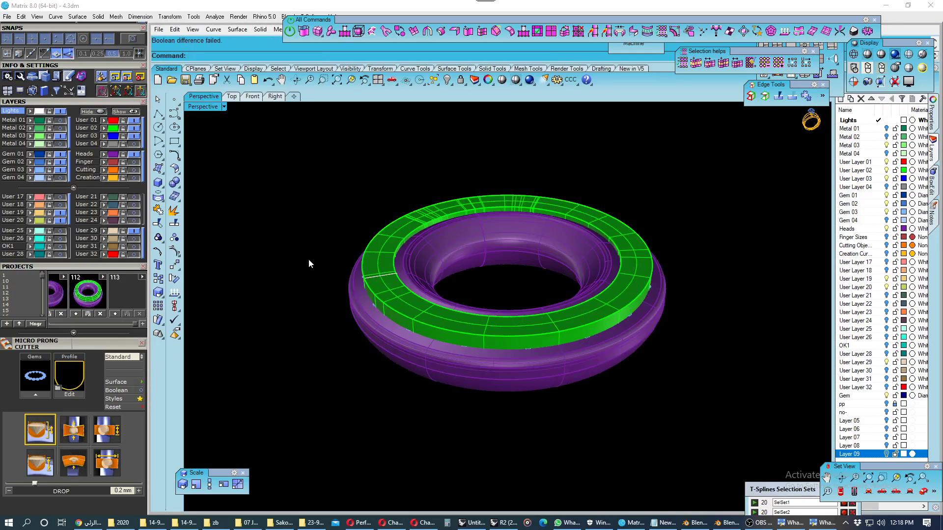
left_click(390, 304)
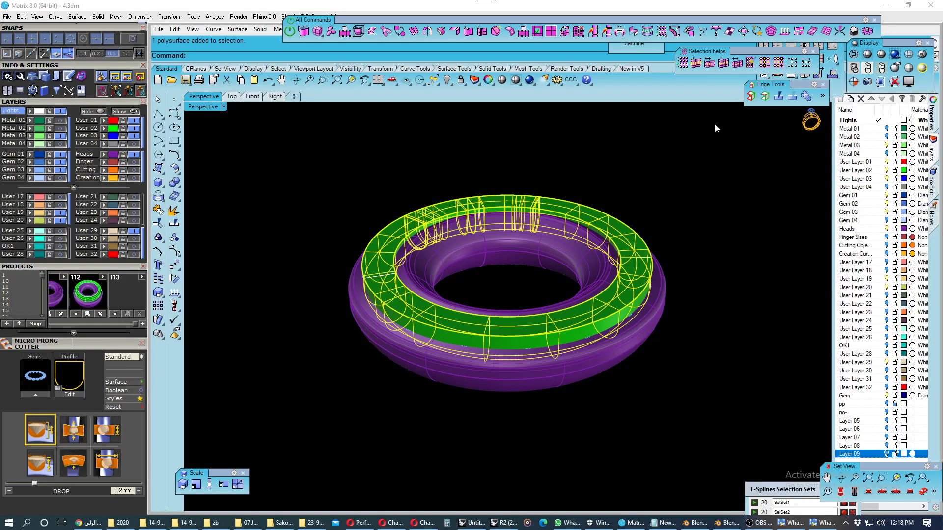
left_click(751, 96)
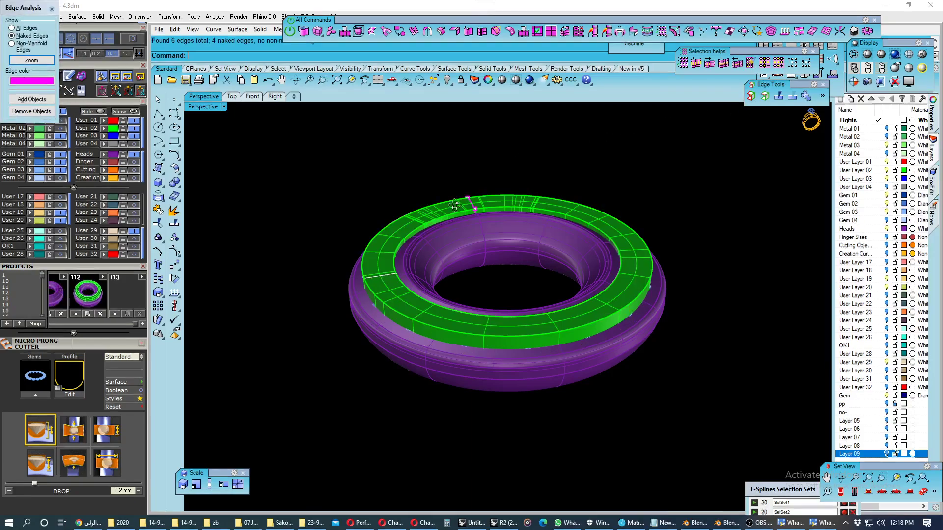
right_click_drag(455, 205, 393, 206)
left_click(129, 155)
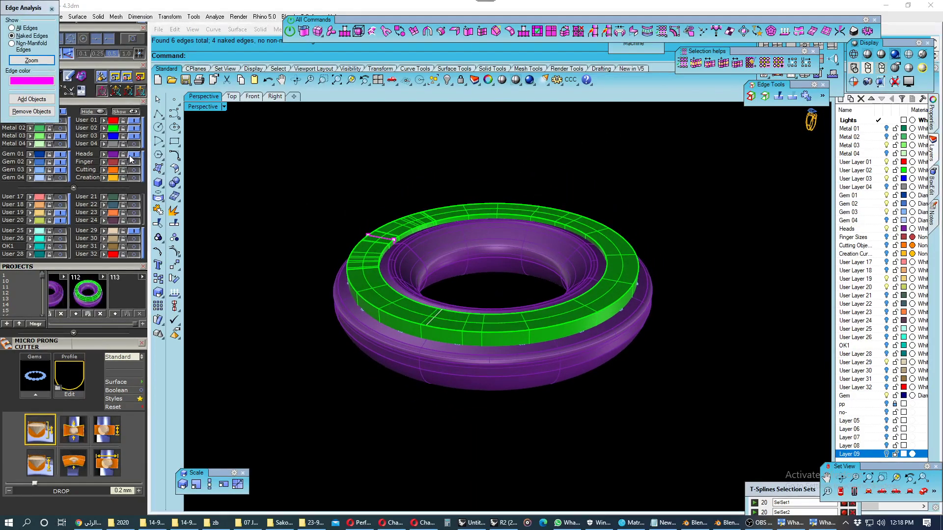
left_click(60, 172)
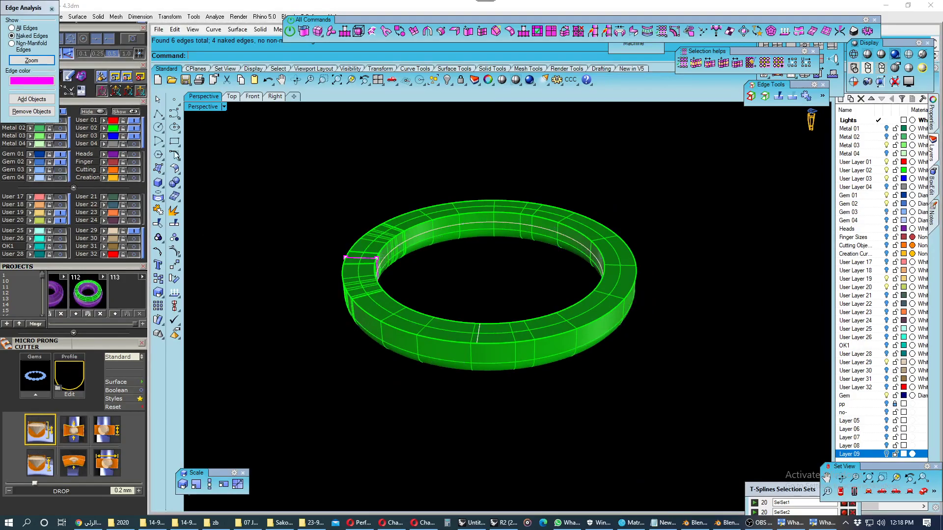
- Zoom in on the ring's pink naked seam edge and save the model
right_click_drag(234, 194, 414, 284)
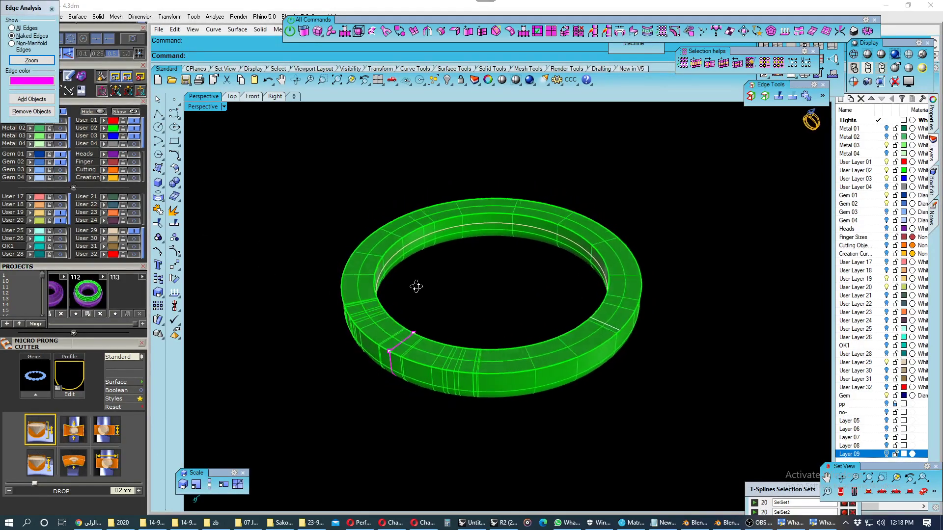
scroll(408, 325, "up", 3)
mouse_move(401, 361)
right_mouse_down()
mouse_move(511, 267)
mouse_move(435, 185)
mouse_move(330, 347)
mouse_move(350, 387)
mouse_move(396, 380)
right_mouse_up()
scroll(384, 372, "up", 3)
scroll(430, 351, "up", 2)
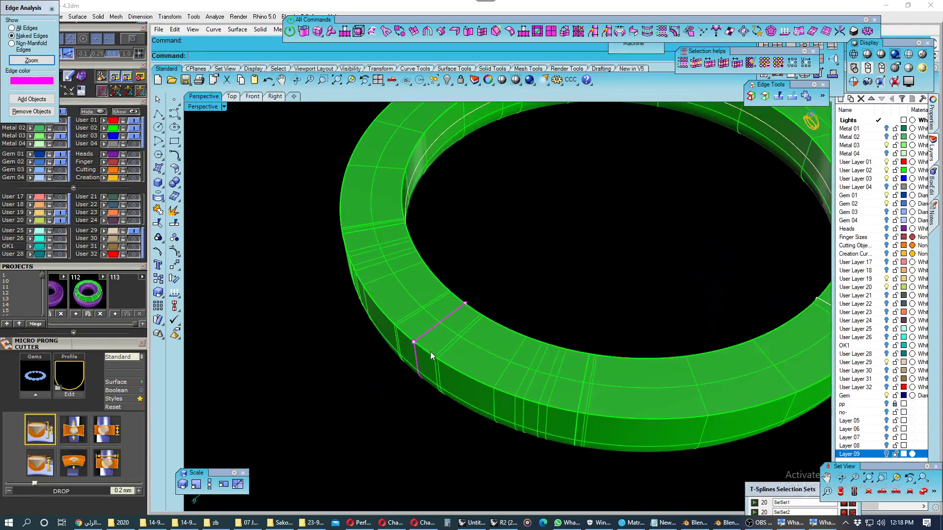
right_click_drag(471, 368, 687, 246)
right_click_drag(499, 253, 444, 258)
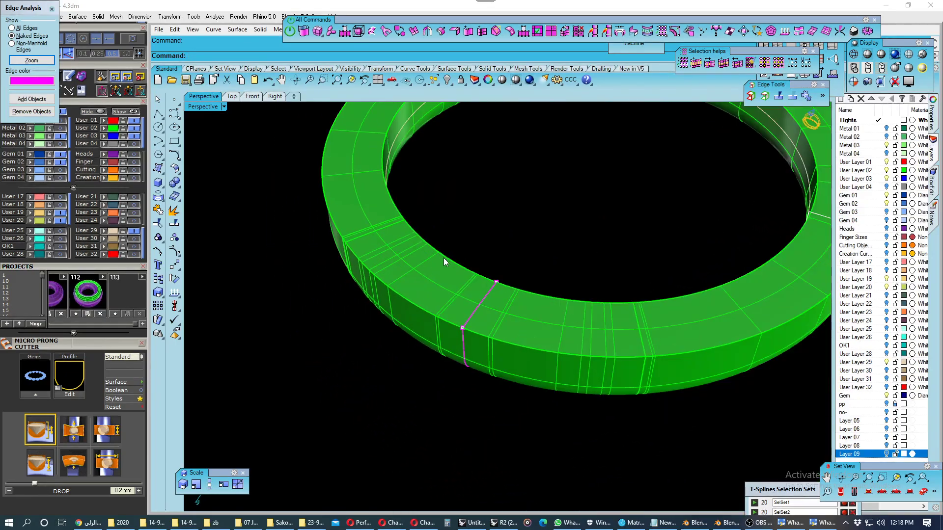
left_click(440, 259)
key("ctrl+s")
left_click(228, 308)
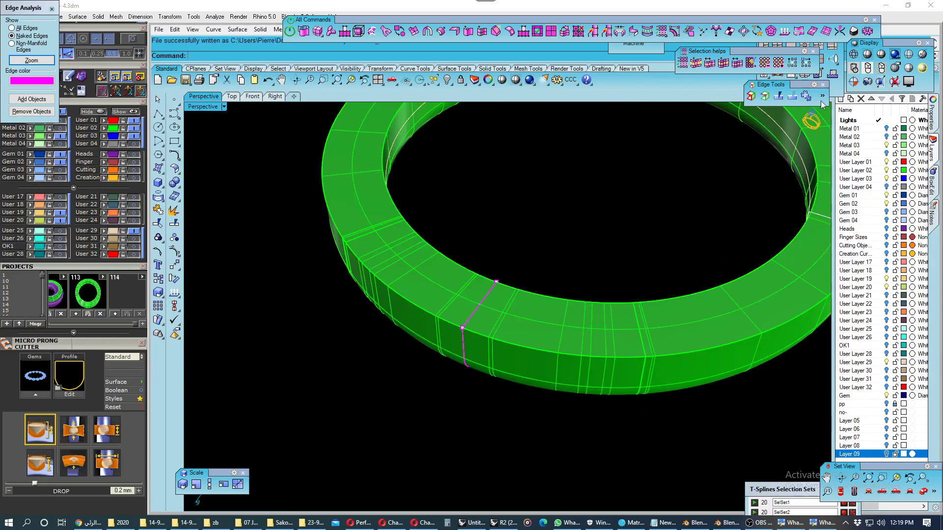
- JoinEdge both pairs of naked seam edges, answering Yes to each tolerance prompt
left_click(811, 96)
scroll(488, 312, "up", 3)
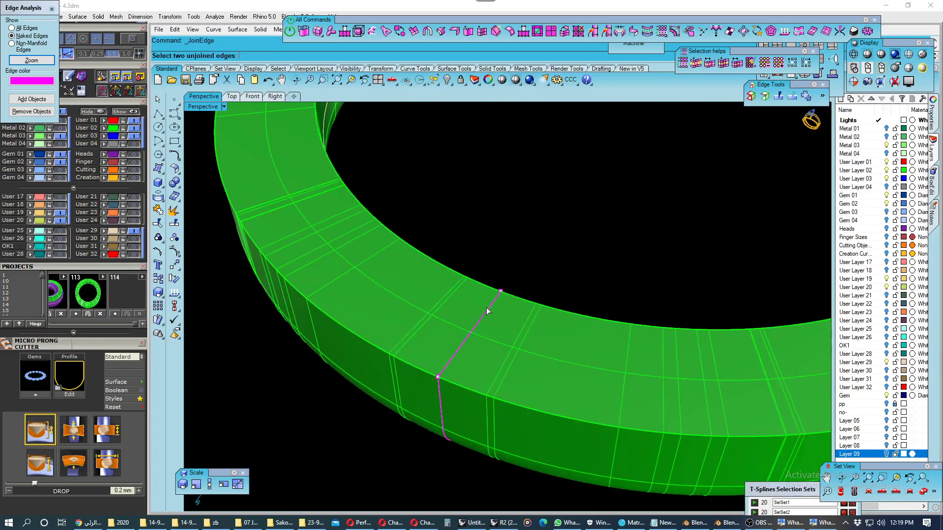
left_click(486, 311)
left_click(525, 335)
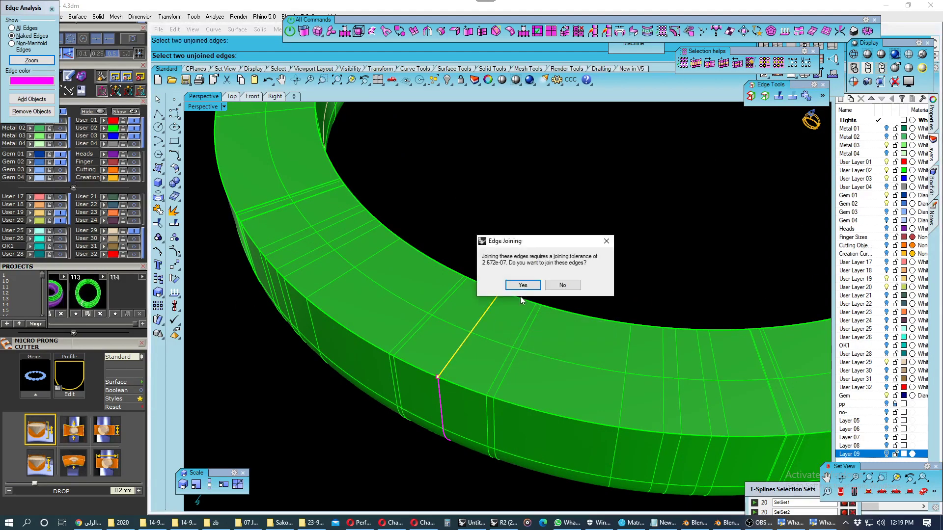
left_click(518, 285)
right_click(441, 396)
left_click(440, 397)
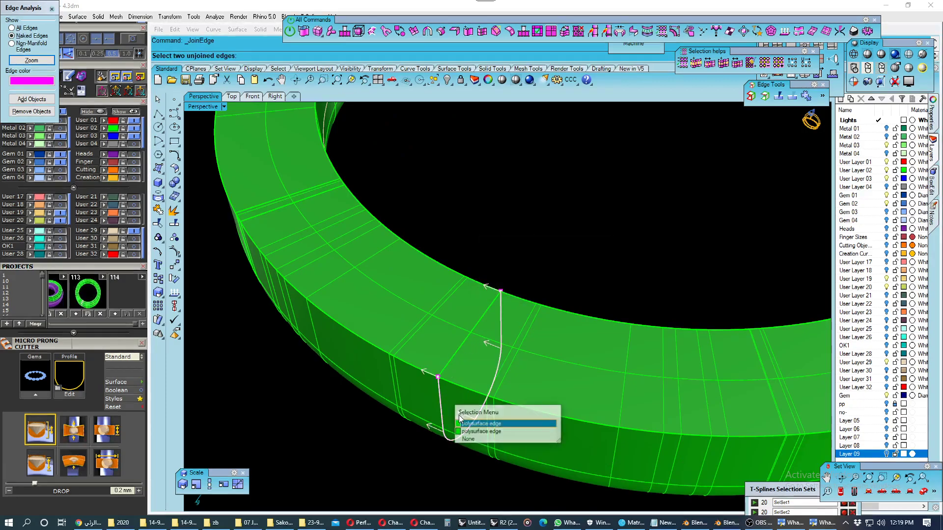
left_click(469, 426)
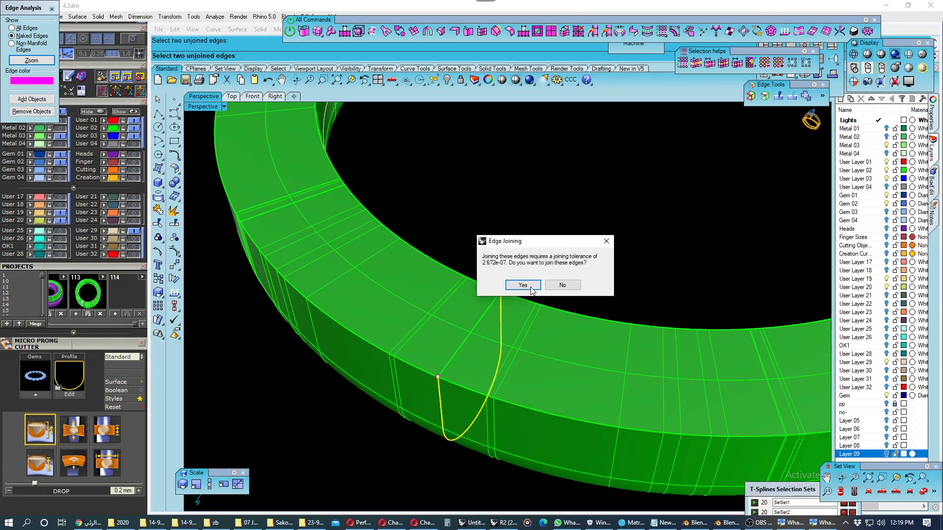
left_click(518, 287)
scroll(498, 346, "down", 3)
scroll(411, 344, "down", 3)
key("Escape")
- Select the whole ring and confirm with Edge Analysis that no naked edges remain
key("ctrl+shift+e")
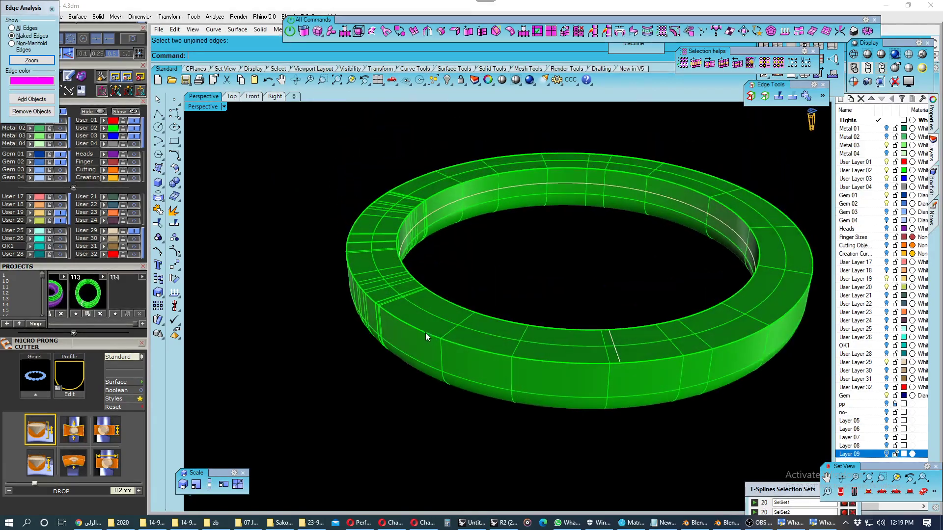
key("ctrl+a")
left_click(752, 97)
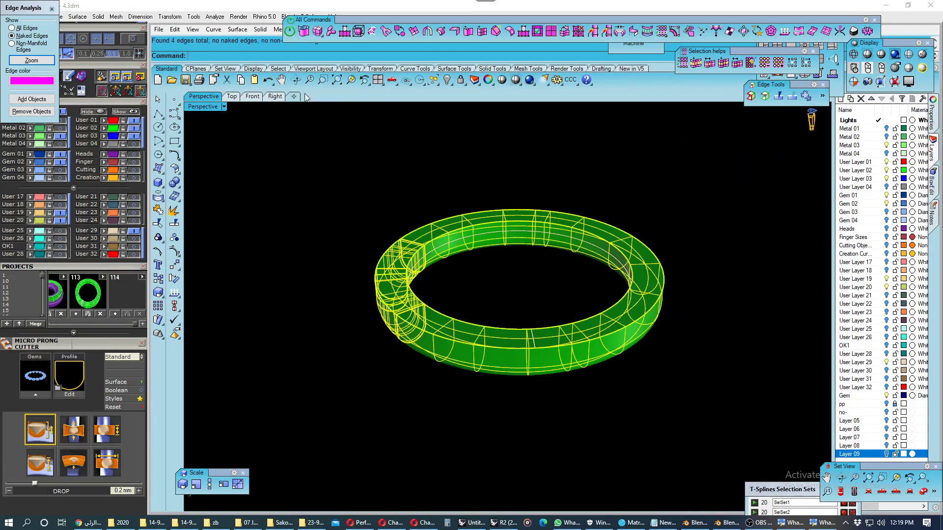
- Close Edge Analysis, save the model and turn the purple torus back on
left_click(52, 9)
left_click(412, 295)
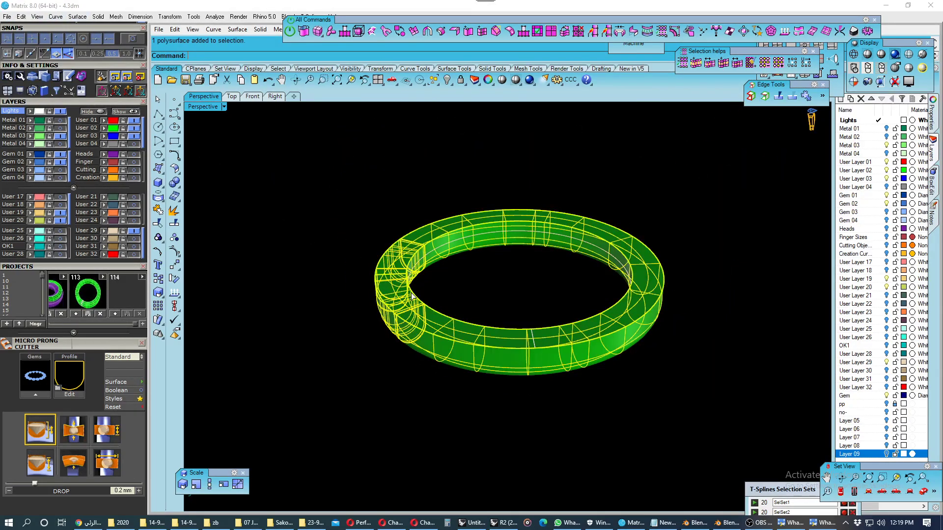
left_click(76, 314)
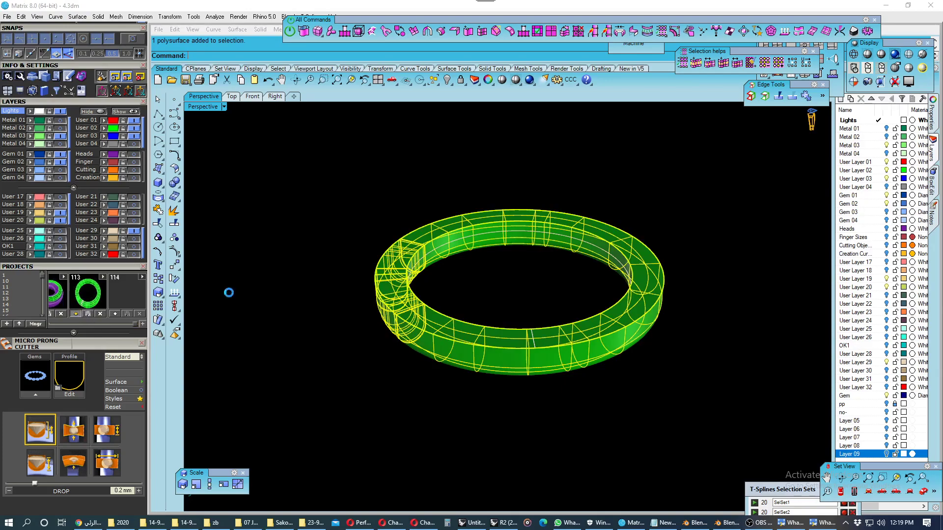
left_click(132, 155)
- Run BooleanDifference subtracting the green ring from the purple torus, which fails
left_click(367, 328)
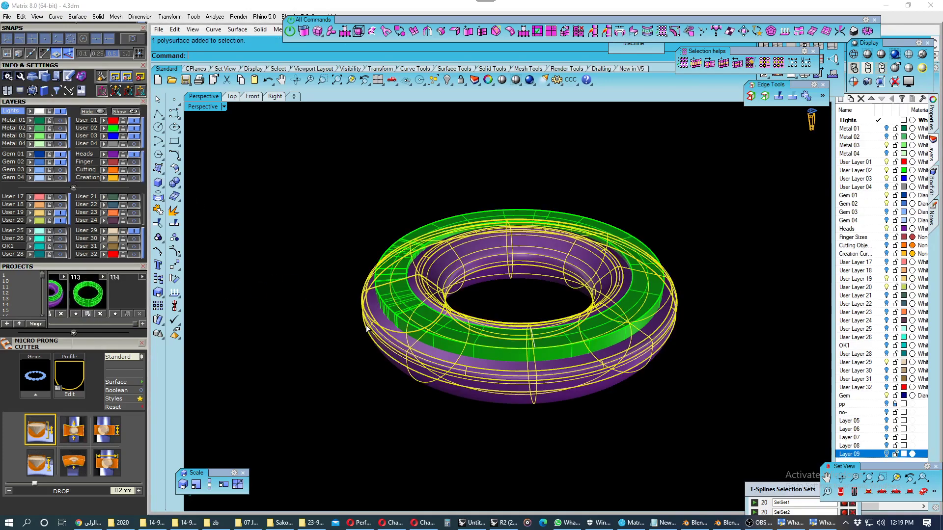
left_click(174, 182)
left_click(201, 185)
left_click(394, 291)
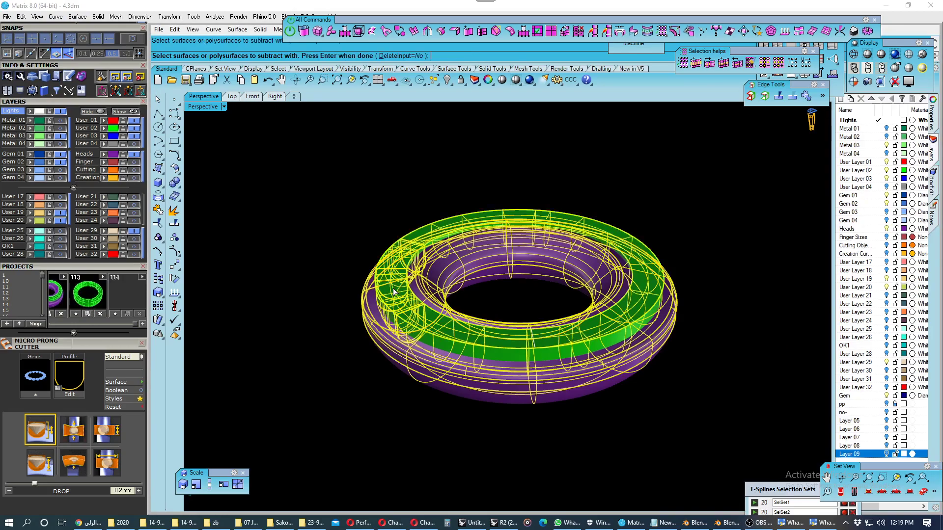
key("Return")
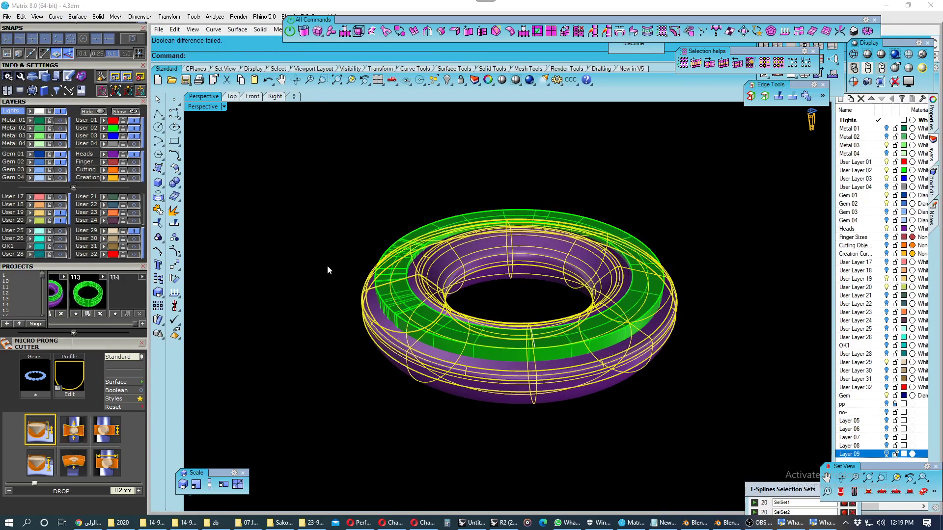
right_click_drag(332, 276, 424, 334)
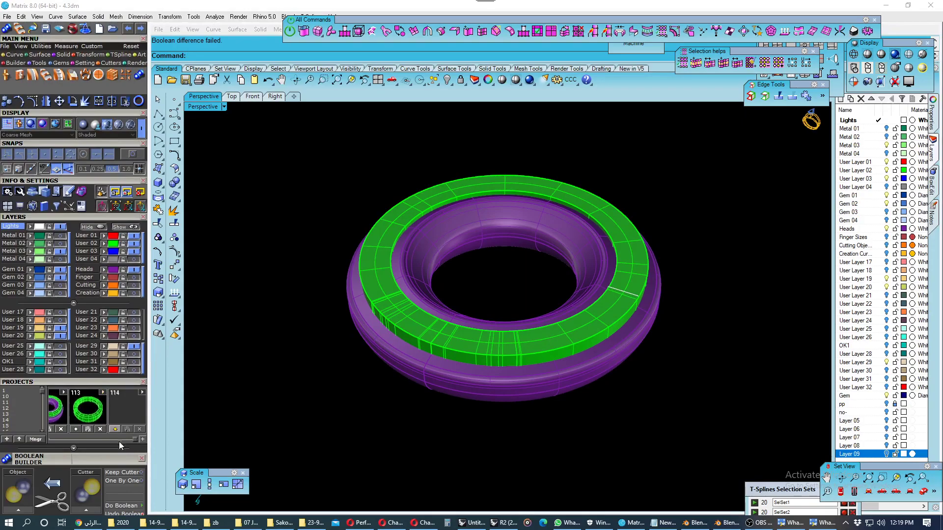
- In Boolean Builder, set the torus as Object and ring as Cutter, then Force Boolean
left_click(353, 324)
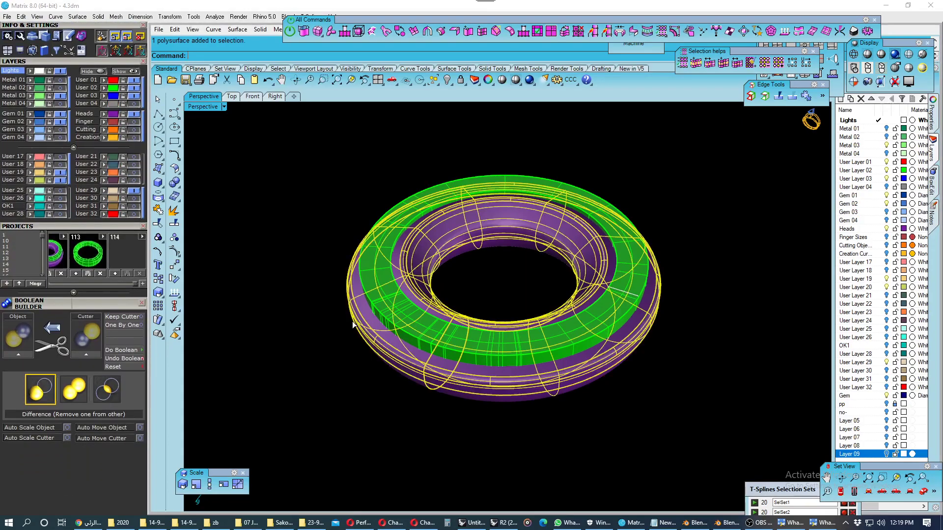
left_click(752, 97)
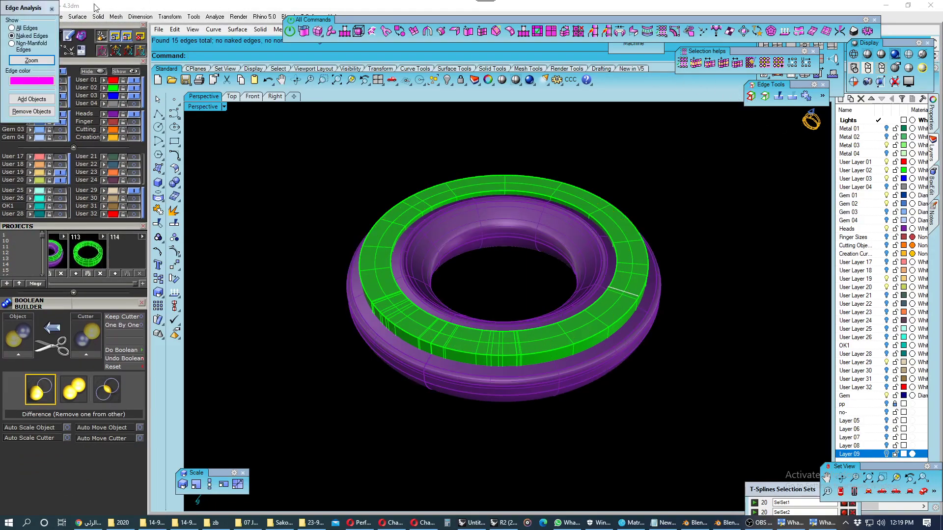
left_click(51, 9)
left_click(369, 328)
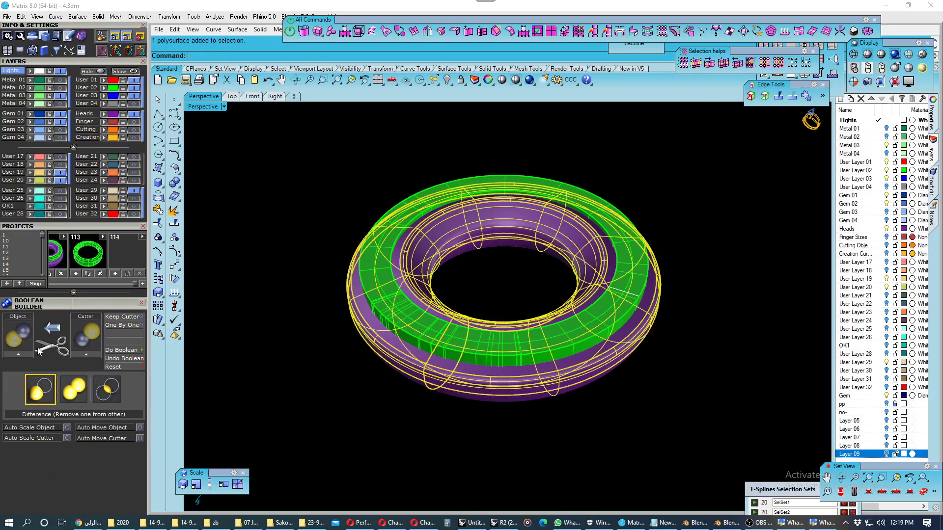
left_click(393, 332)
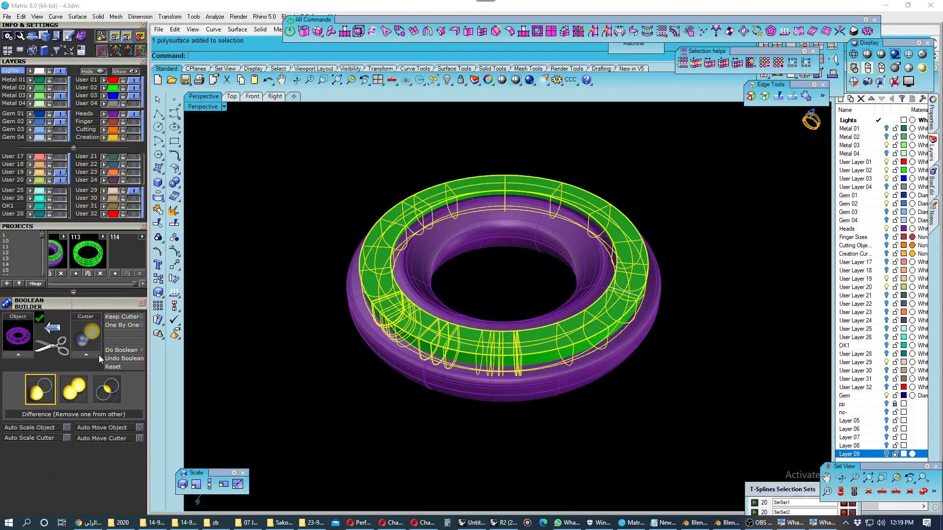
left_click(105, 350)
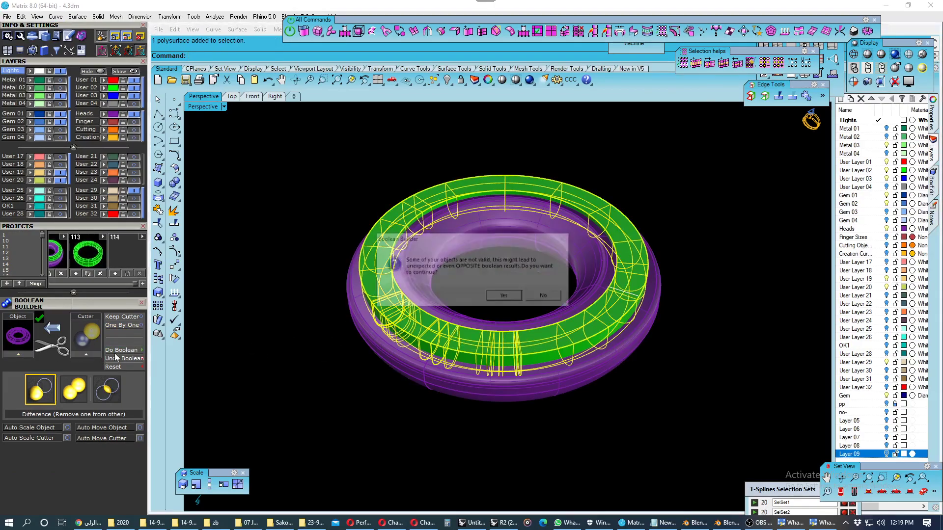
left_click(506, 297)
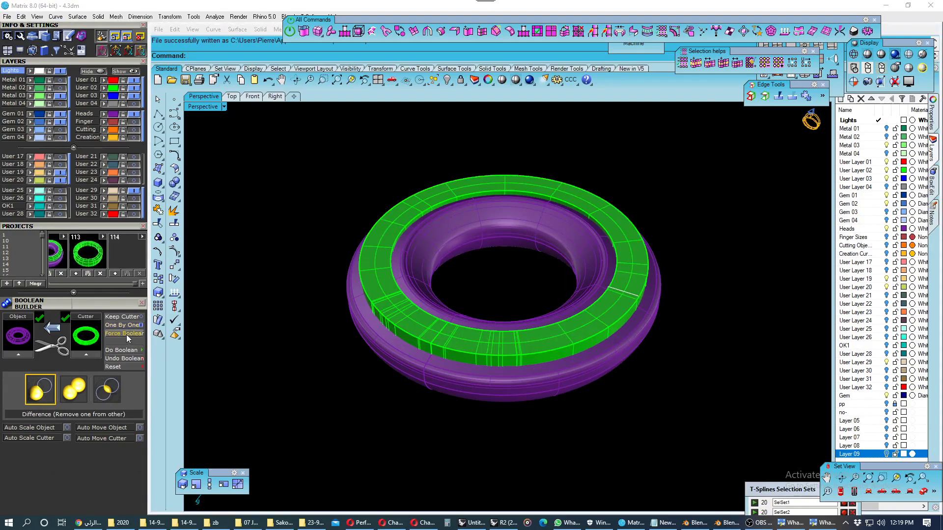
left_click(123, 350)
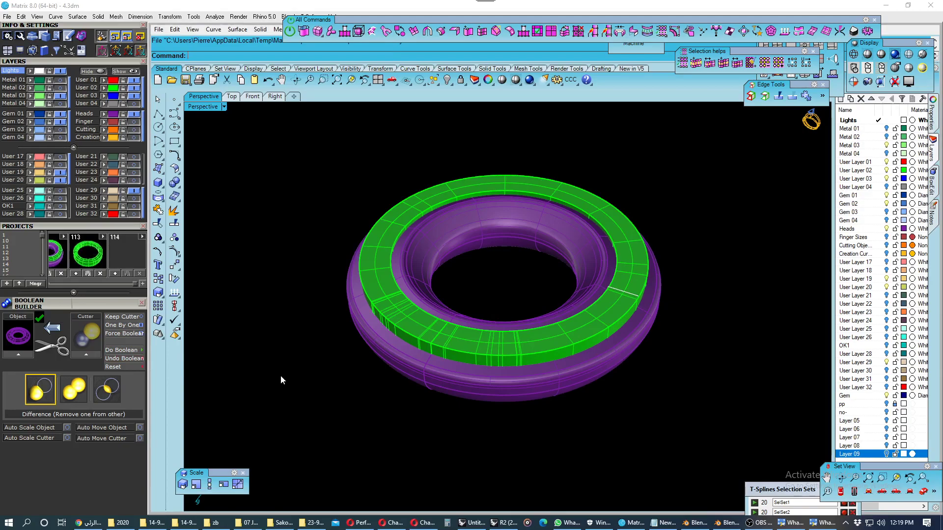
mouse_move(393, 343)
right_mouse_down()
mouse_move(418, 341)
mouse_move(373, 337)
right_mouse_up()
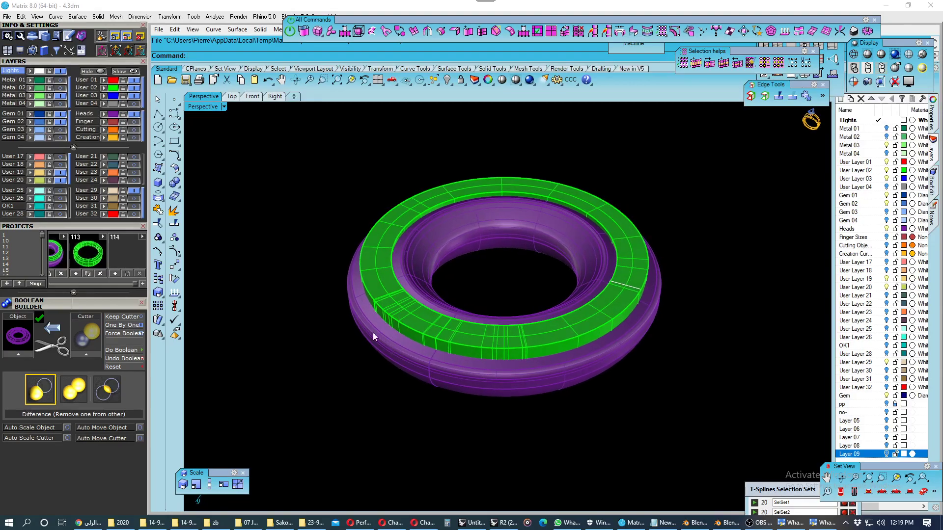
- Extract the green ring's top face with ExtractSrf and delete it
left_click(173, 185)
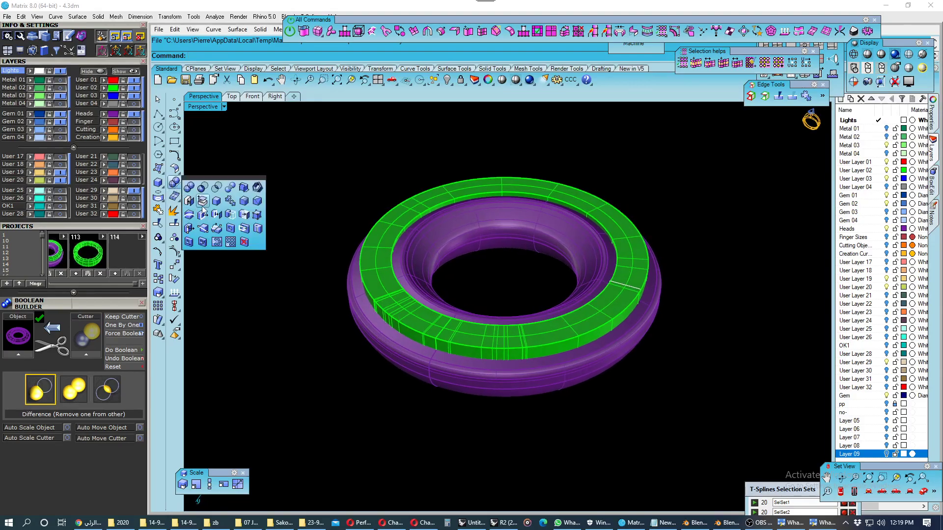
left_click(206, 207)
left_click(374, 260)
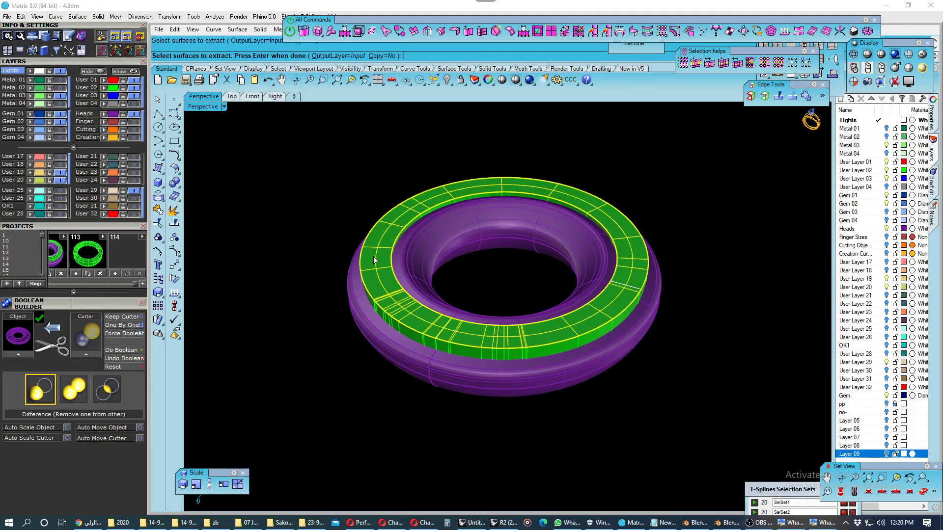
key("Return")
key("Delete")
scroll(379, 269, "up", 3)
mouse_move(378, 270)
right_mouse_down()
mouse_move(436, 307)
mouse_move(405, 325)
mouse_move(434, 310)
mouse_move(413, 308)
right_mouse_up()
- Check the open band's surface normals with Dir and accept them
left_click(420, 309)
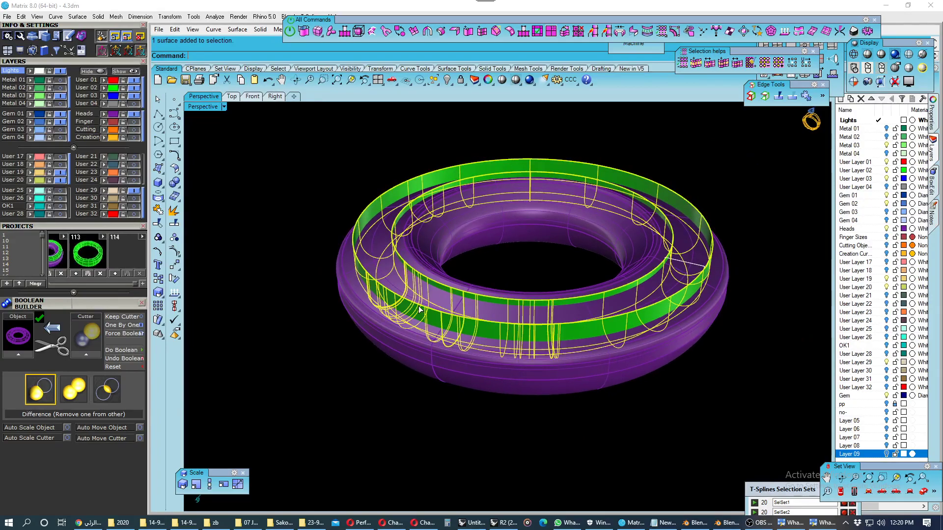
left_click(175, 279)
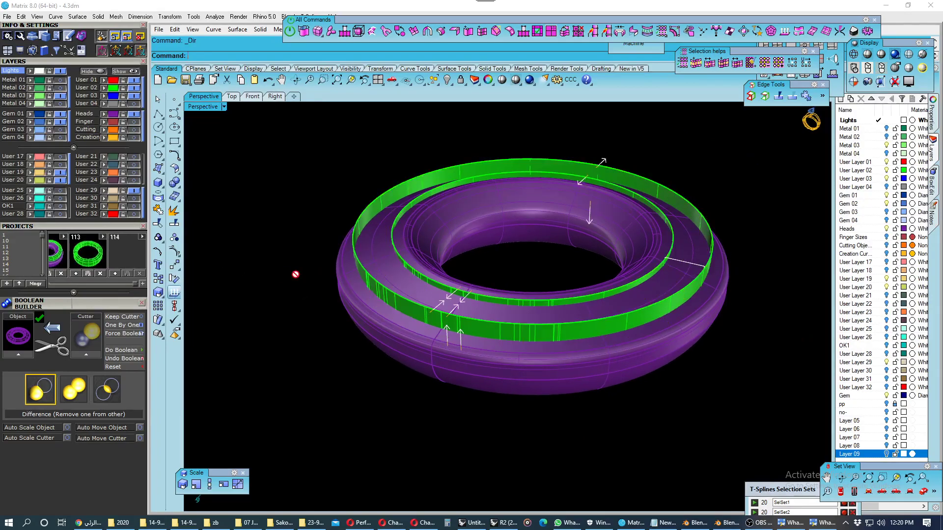
right_click_drag(297, 272, 289, 325)
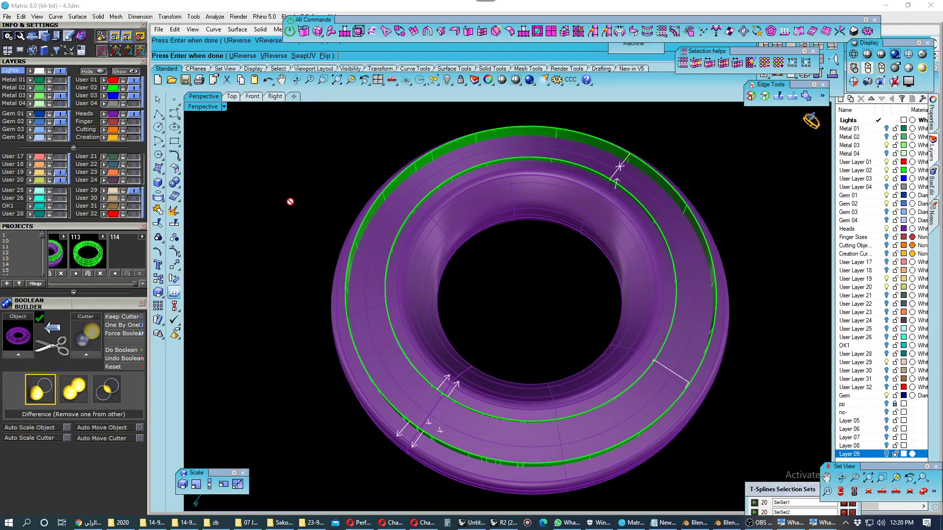
key("Return")
right_click_drag(291, 204, 322, 263)
- Run BooleanDifference again, subtracting the green band from the purple torus
left_click(339, 280)
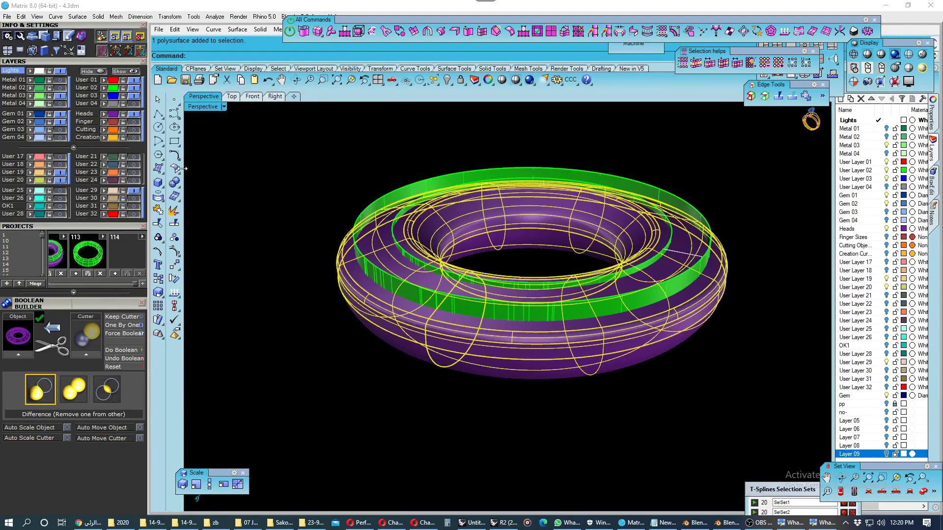
left_click(174, 182)
left_click(202, 190)
left_click(413, 197)
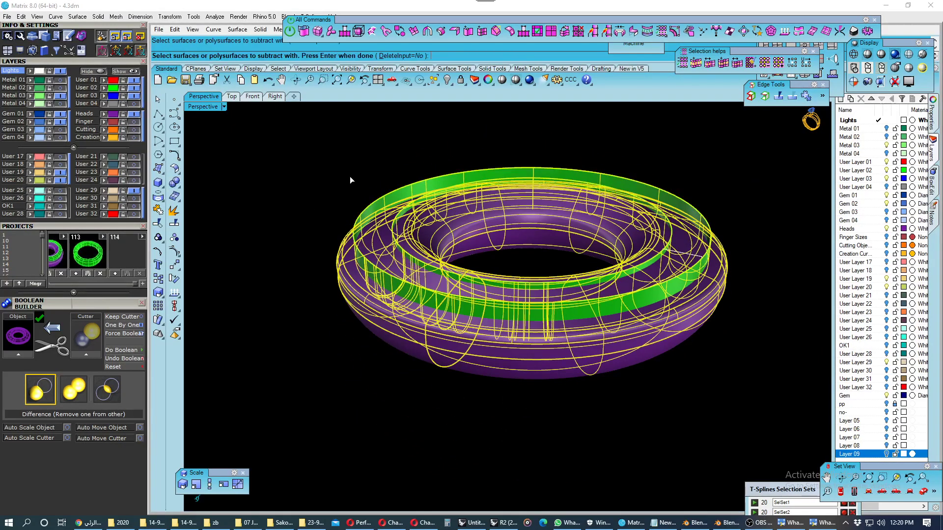
key("Return")
right_click_drag(350, 181, 360, 239)
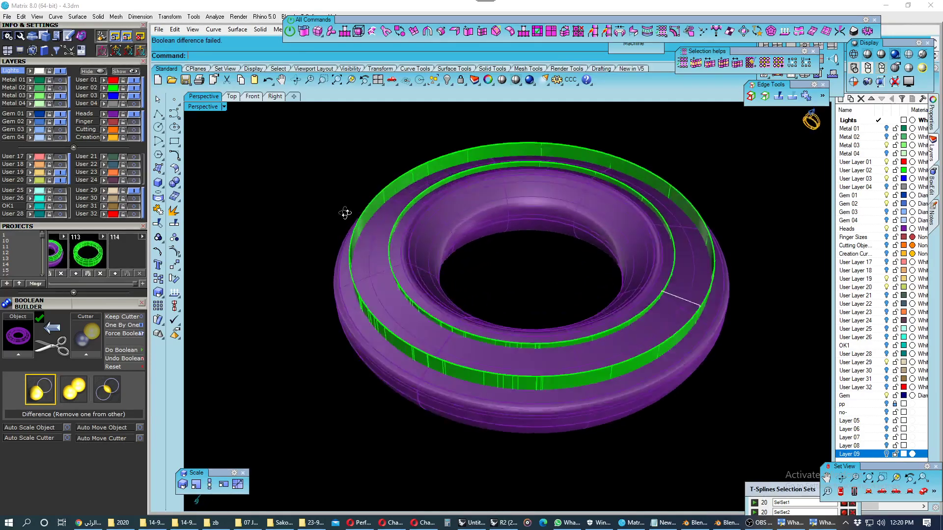
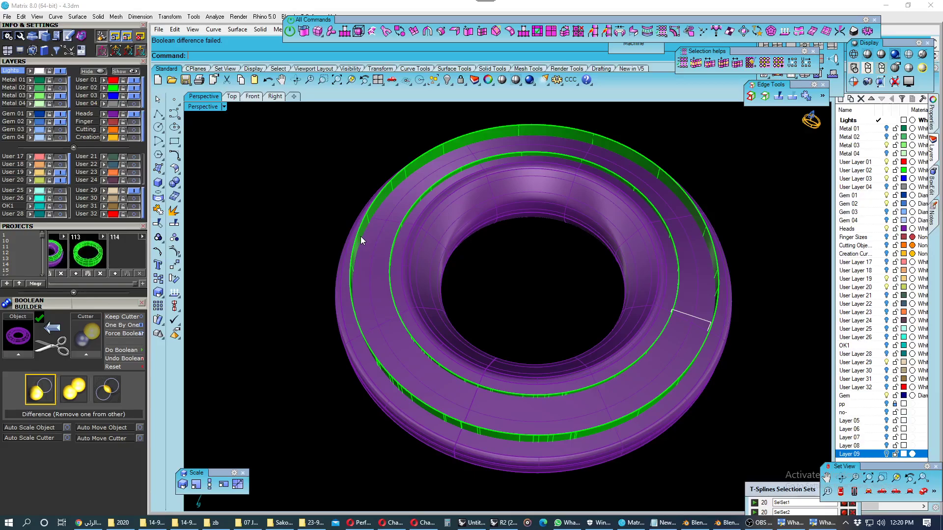
- Hide the purple torus and move all curves onto a new Layer 10
left_click(123, 114)
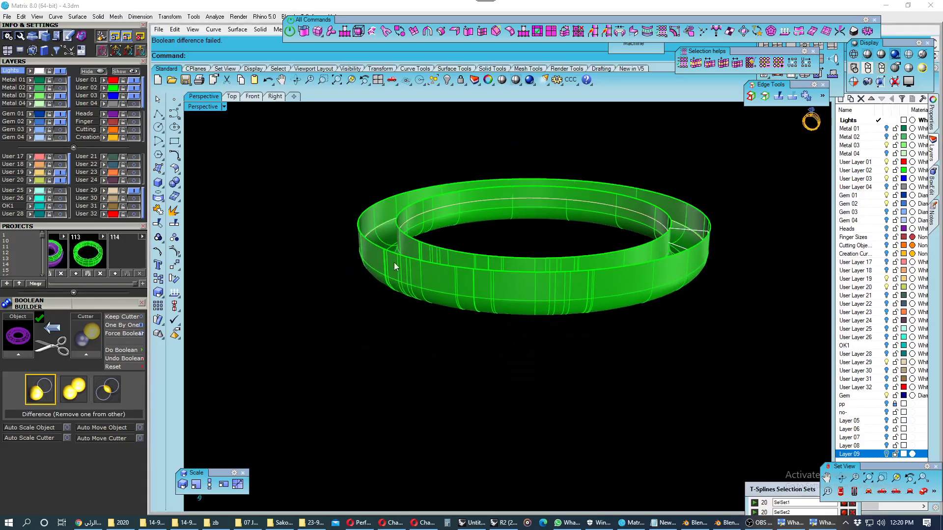
left_click(433, 80)
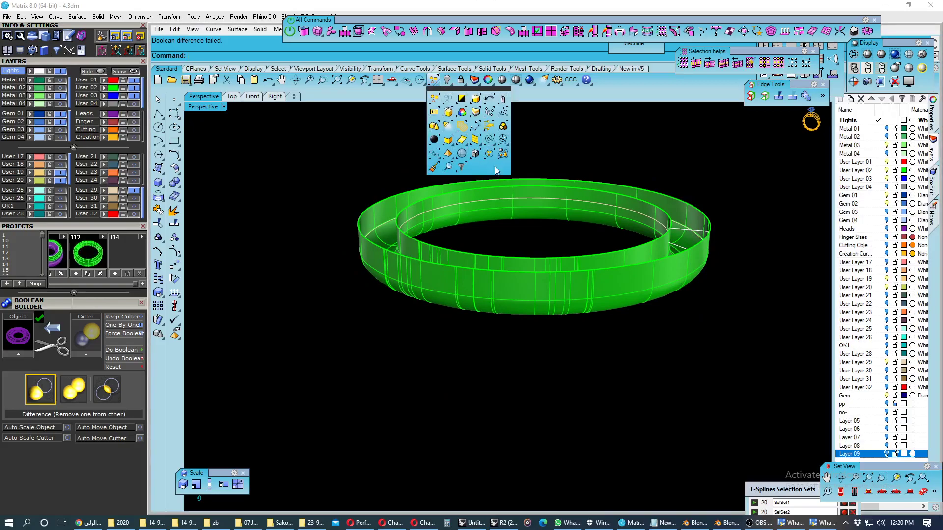
left_click(485, 153)
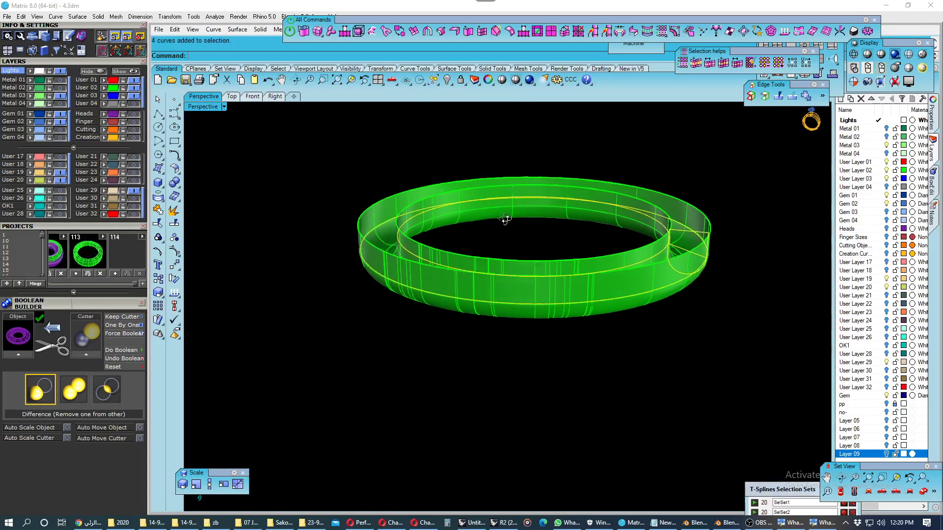
mouse_move(505, 216)
right_mouse_down()
mouse_move(501, 263)
mouse_move(573, 293)
right_mouse_up()
left_click_drag(874, 464, 843, 486)
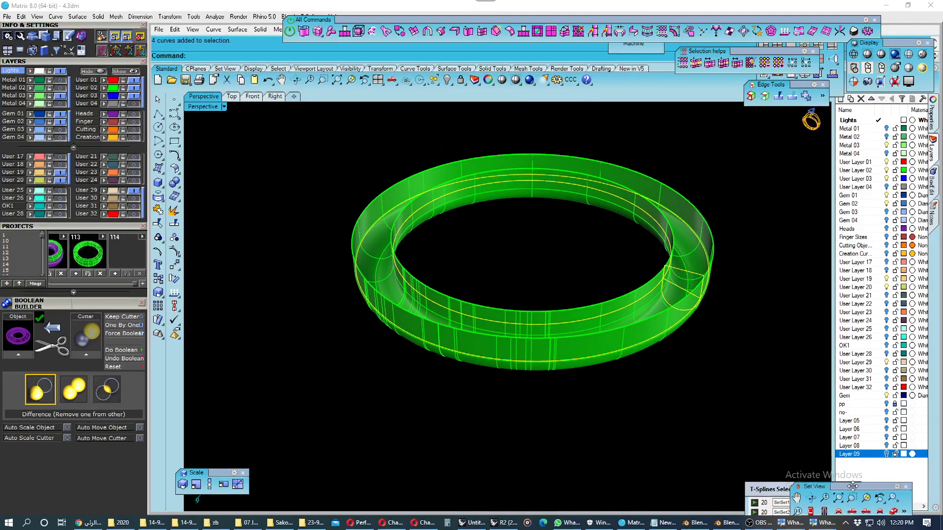
right_click(862, 415)
left_click(889, 420)
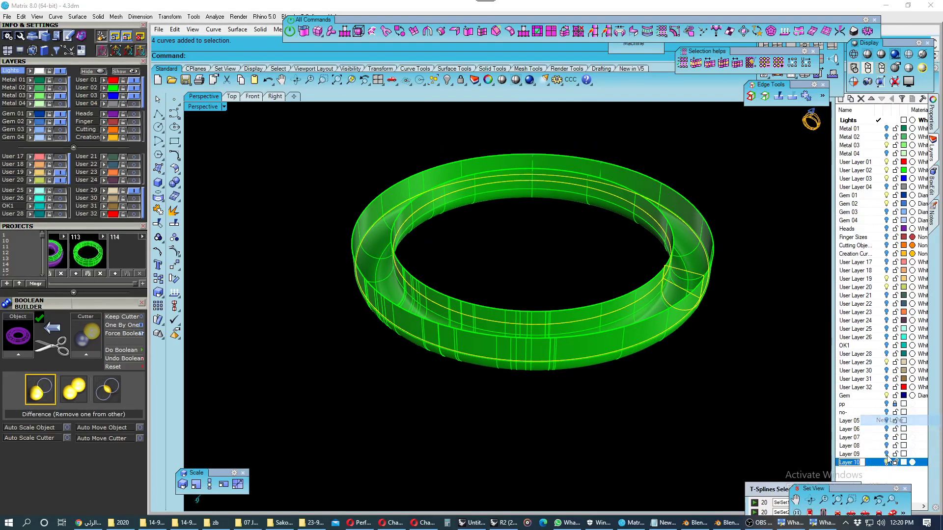
right_click(887, 463)
left_click(879, 417)
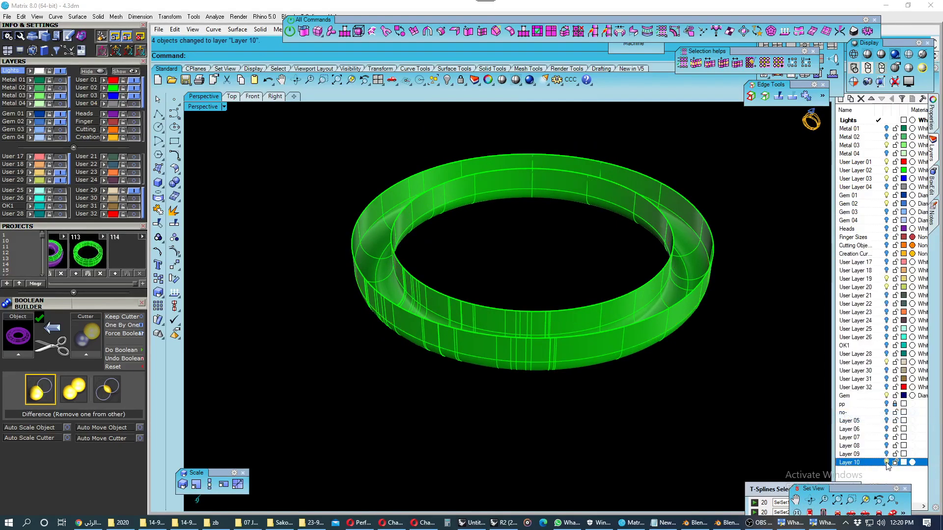
- Duplicate the green ring's border edges as curves on User 01
left_click(577, 347)
left_click(92, 80)
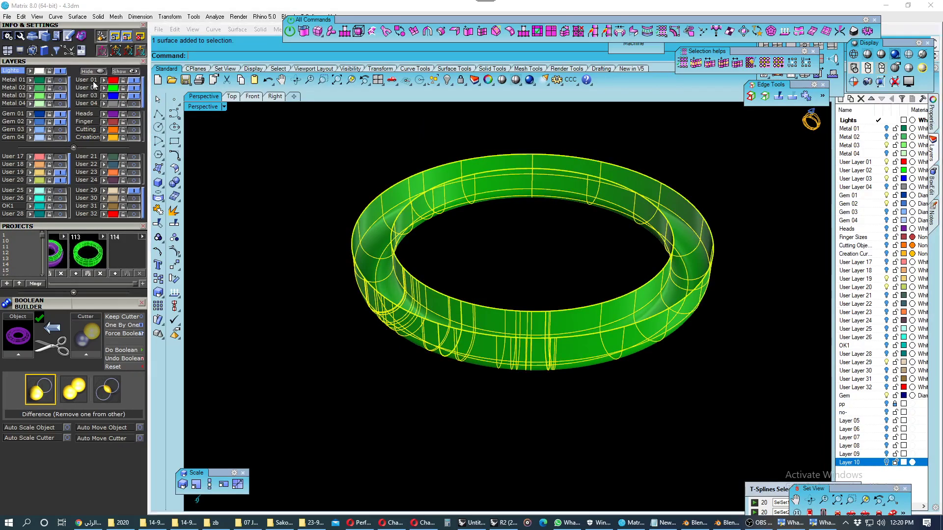
left_click(158, 197)
left_click(219, 203)
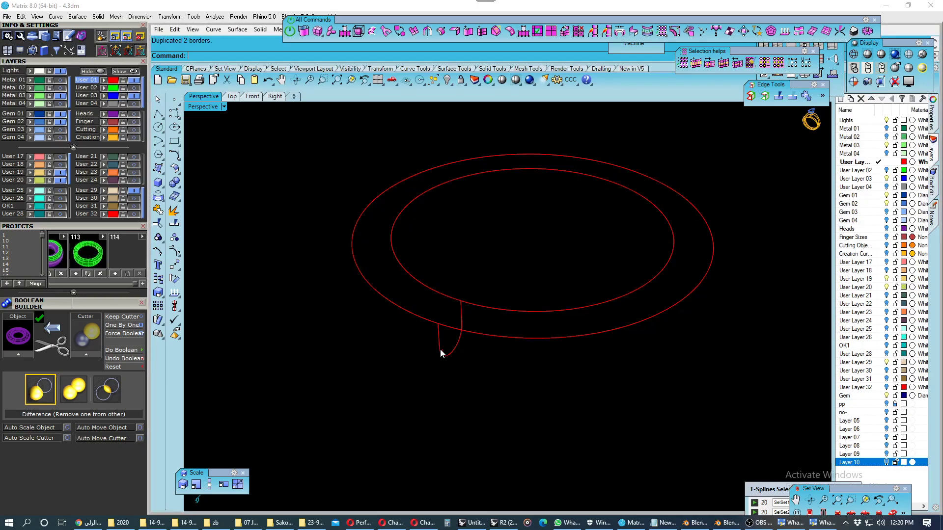
- Draw two short lines from the outer border curve to the inner one
right_click_drag(440, 349, 522, 347)
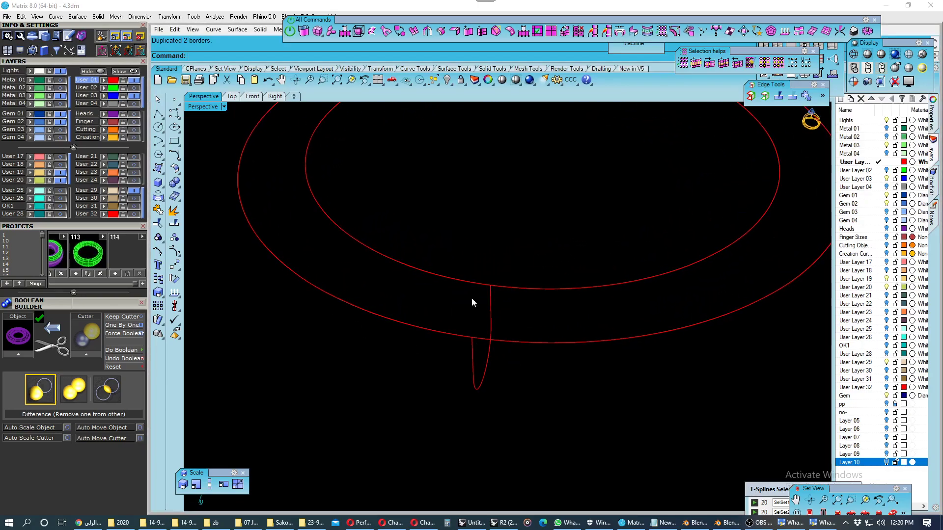
left_click(159, 114)
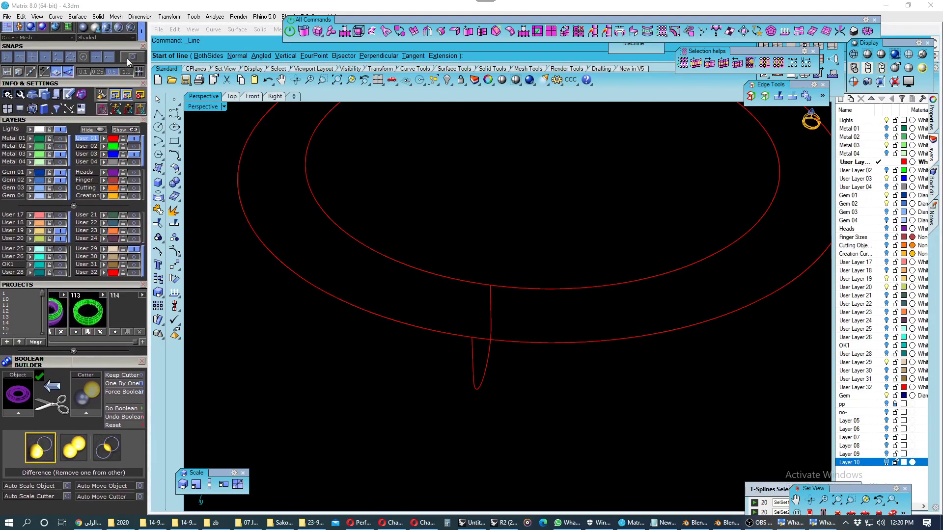
scroll(464, 291, "up", 4)
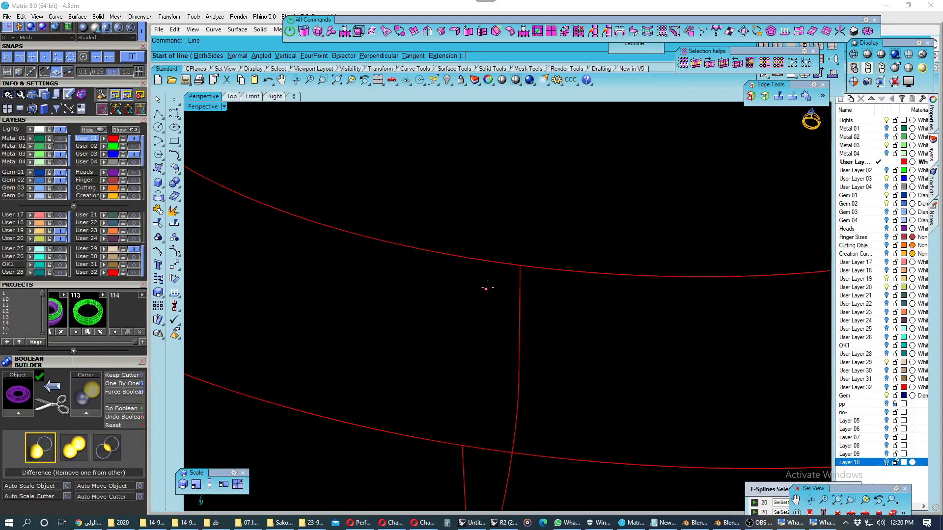
left_click(505, 263)
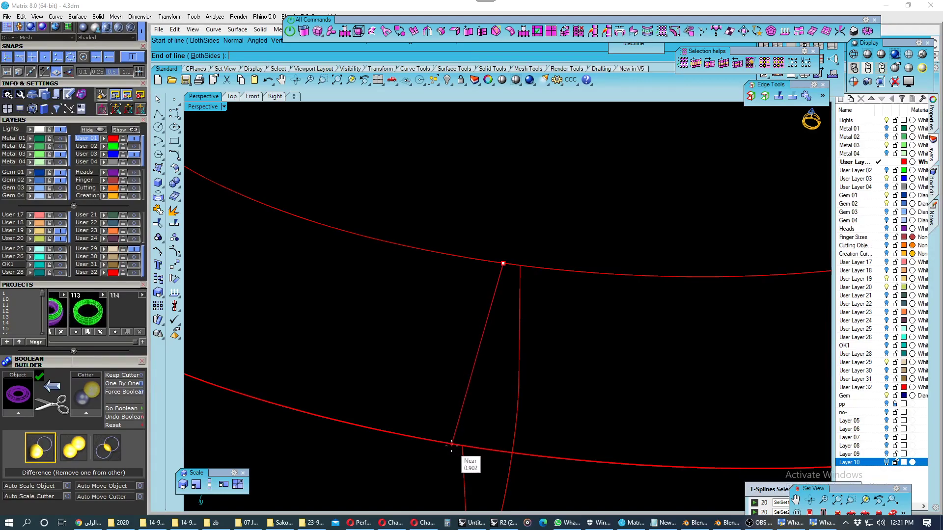
left_click(451, 445)
right_click(552, 289)
left_click(541, 268)
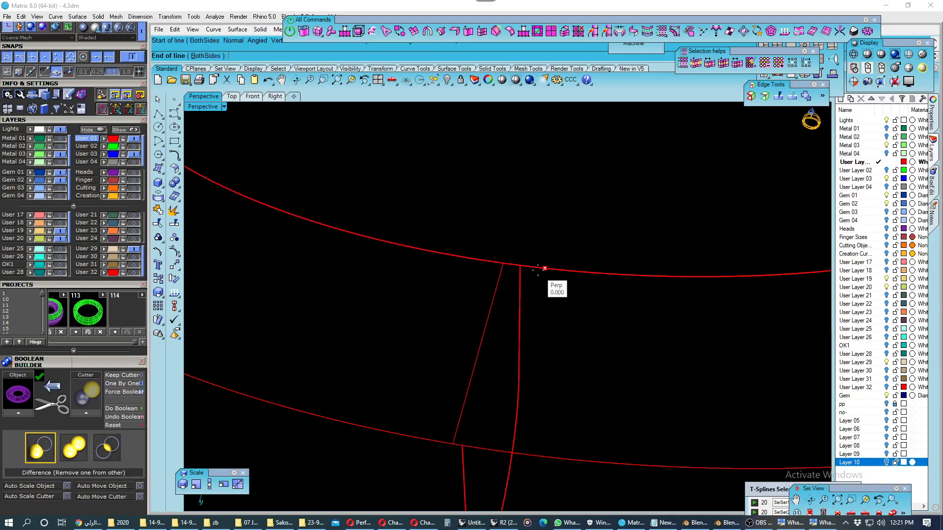
left_click(521, 453)
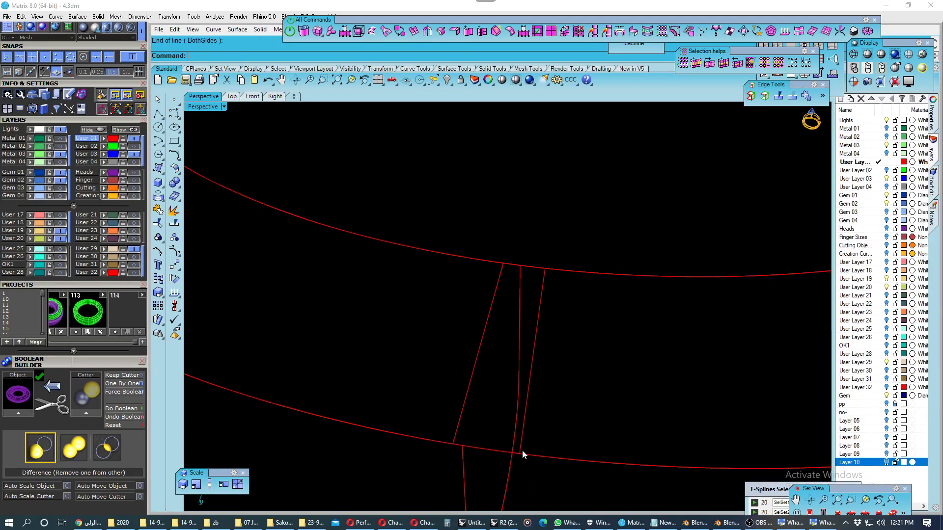
- Select both bridging lines as cutters for Trim
left_click(530, 376)
scroll(526, 411, "down", 3)
scroll(540, 396, "down", 3)
left_click(573, 308)
right_click_drag(573, 308, 559, 306)
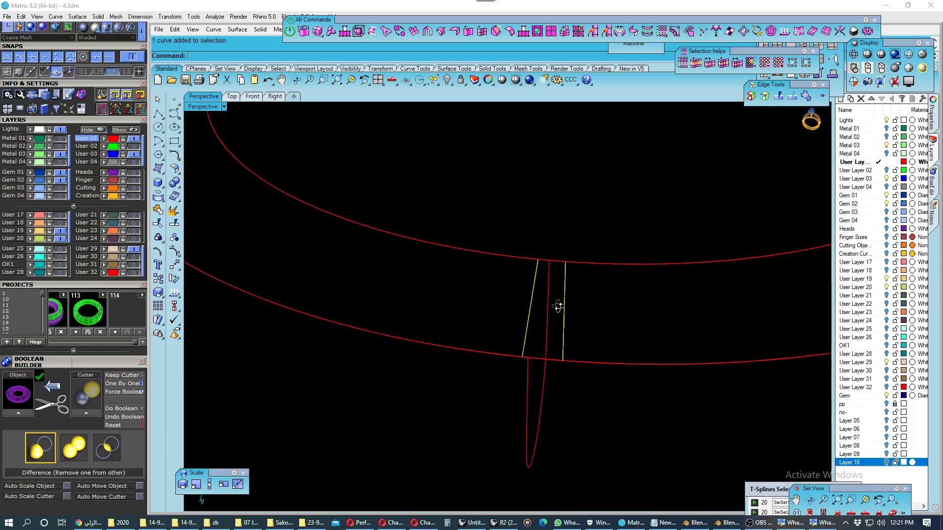
left_click(159, 225)
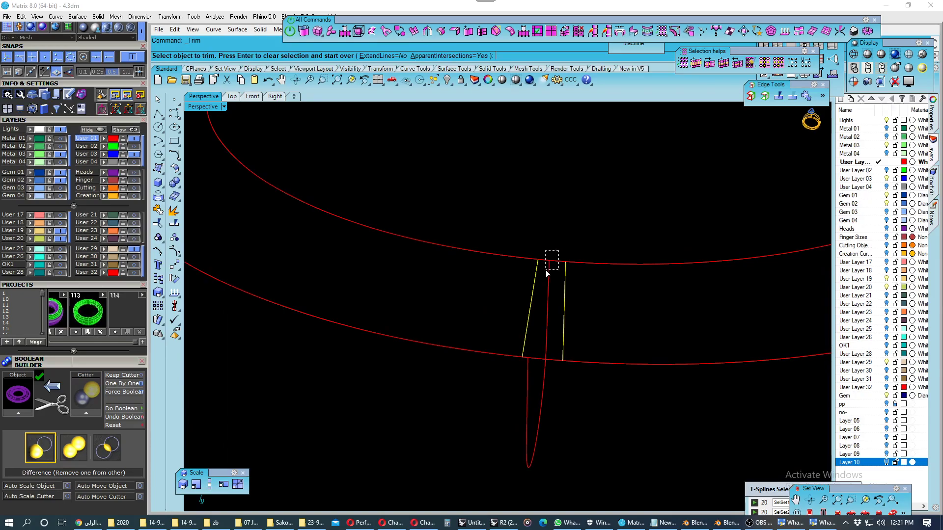
- Trim away the outer and inner arcs between the lines, then delete the cutting lines
left_click(548, 265)
left_click(535, 379)
key("Return")
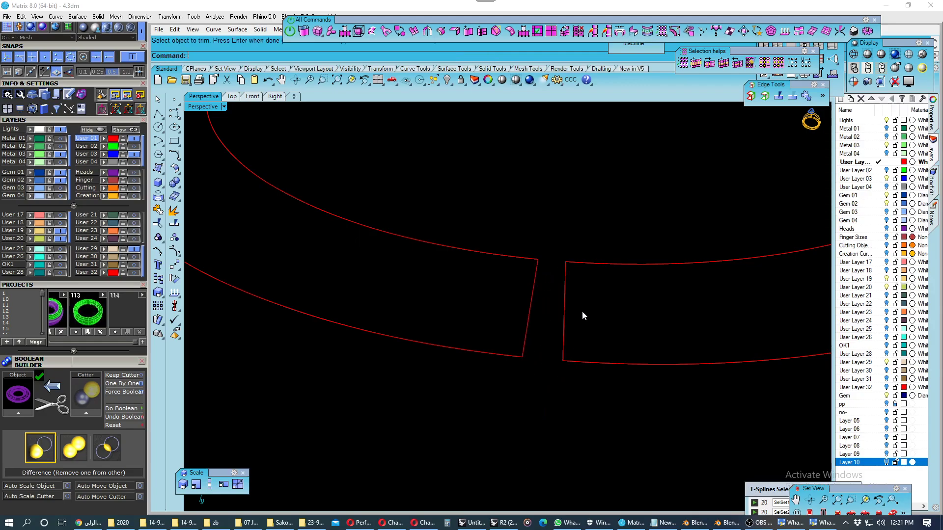
left_click_drag(581, 311, 493, 325)
key("Delete")
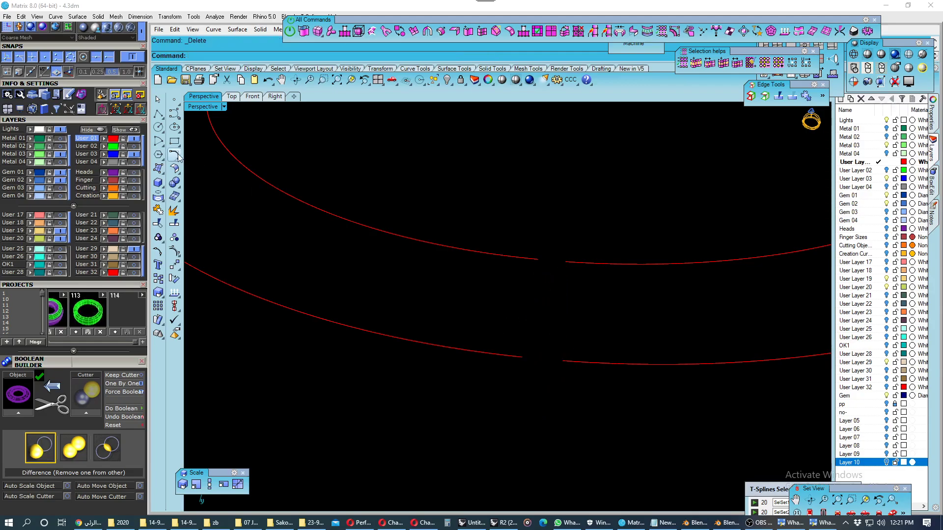
- Attempt a blend on the outer arc, cancel it, and clear the arc selection
left_click(174, 155)
left_click(218, 190)
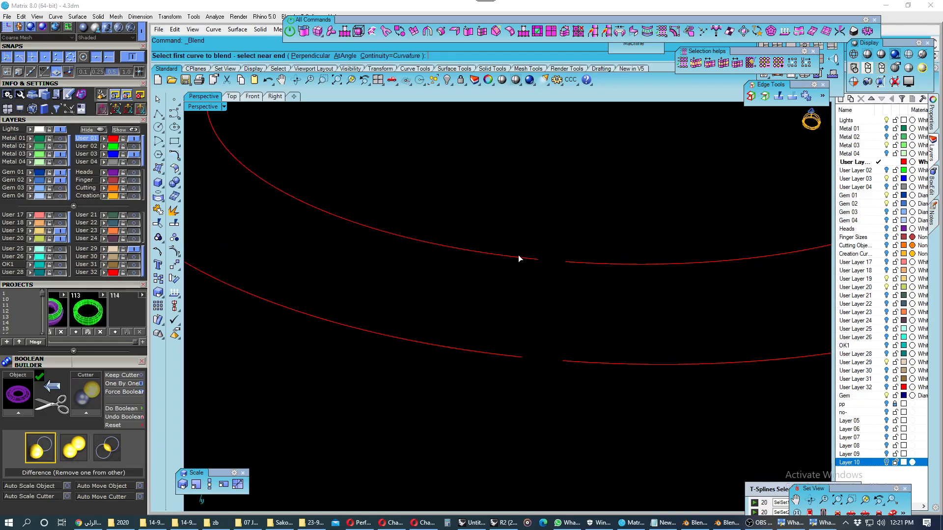
left_click(540, 262)
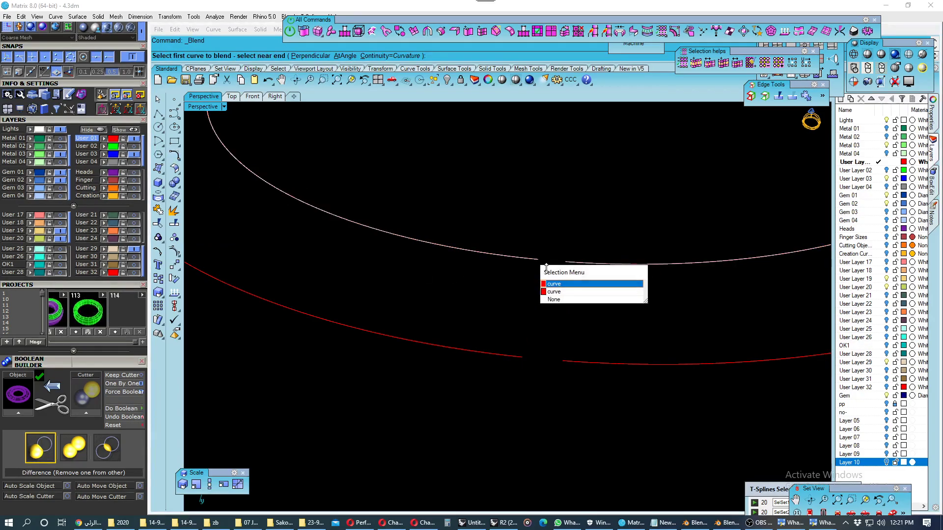
key("Escape")
left_click(522, 263)
key("Escape")
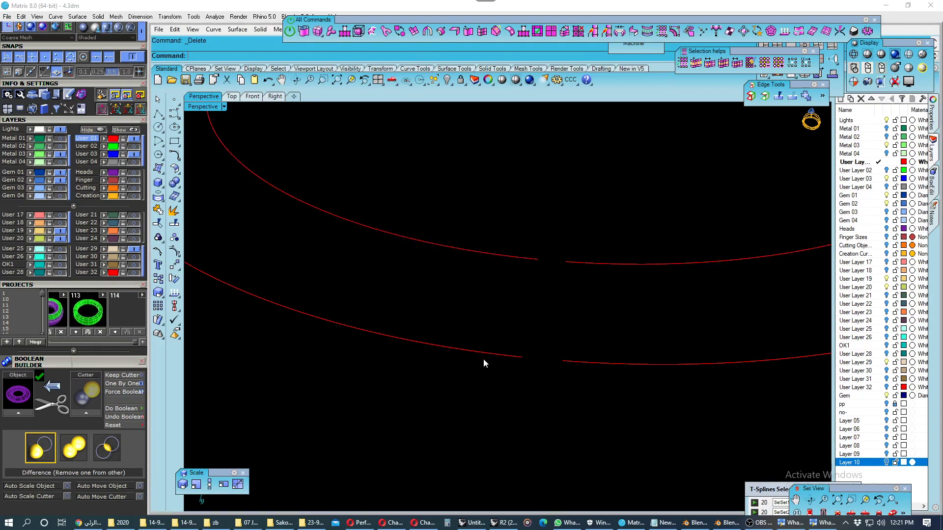
left_click(494, 356)
left_click(504, 358)
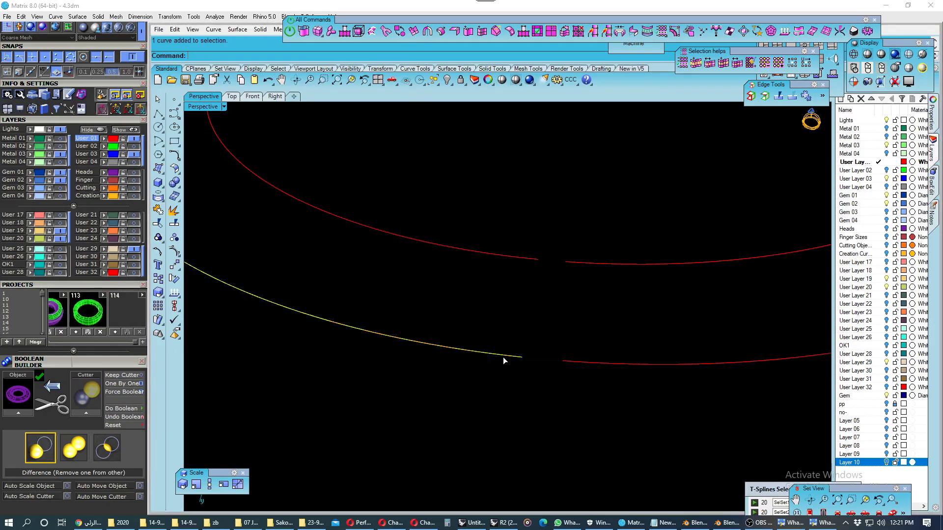
left_click(527, 258)
left_click(504, 293)
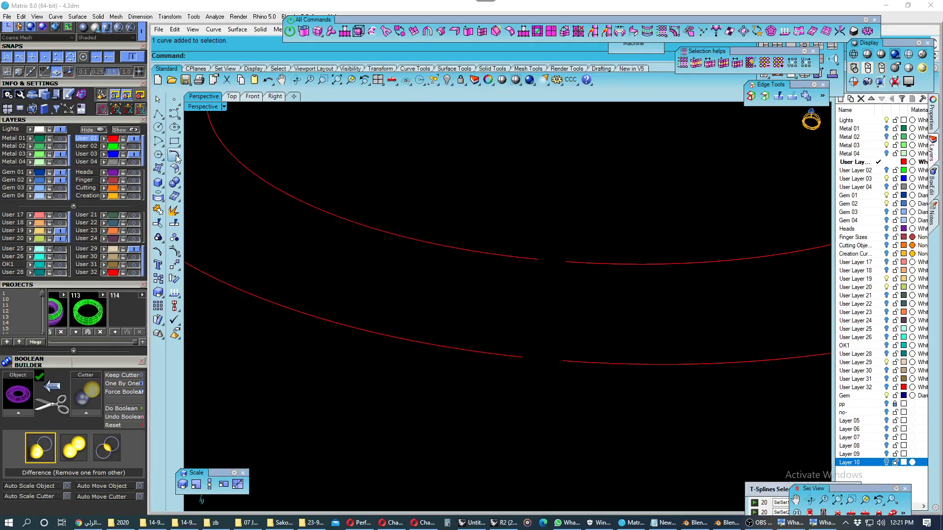
- Blend the right outer arc end to a second curve
left_click(158, 168)
left_click(231, 162)
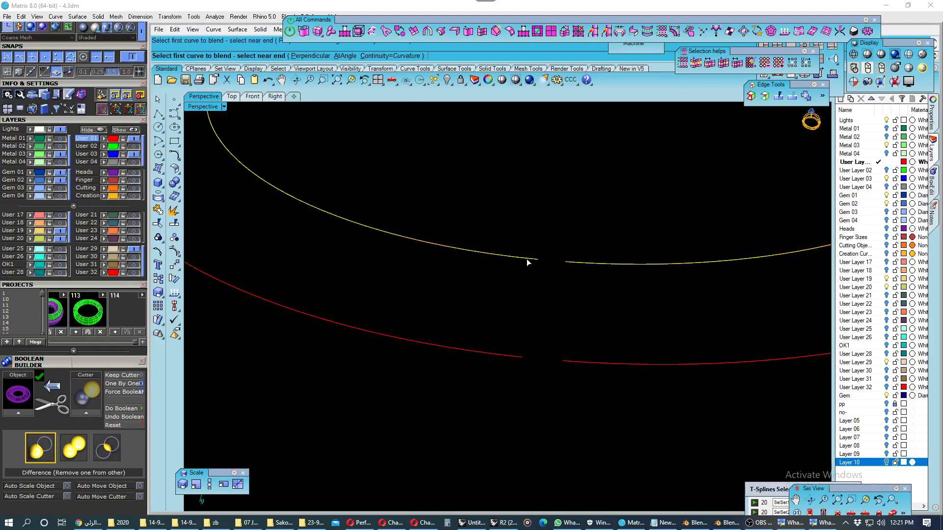
left_click(565, 267)
left_click(572, 305)
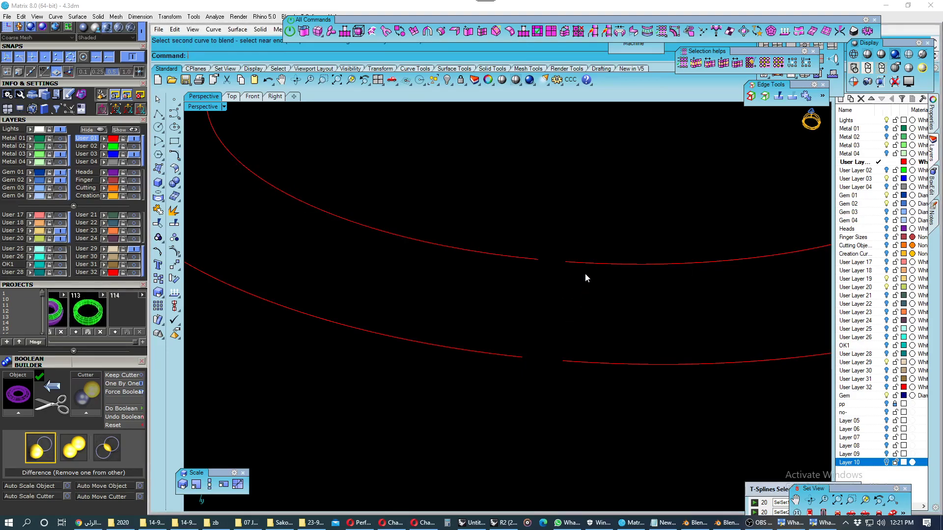
left_click(588, 266)
left_click(613, 290)
scroll(437, 390, "down", 3)
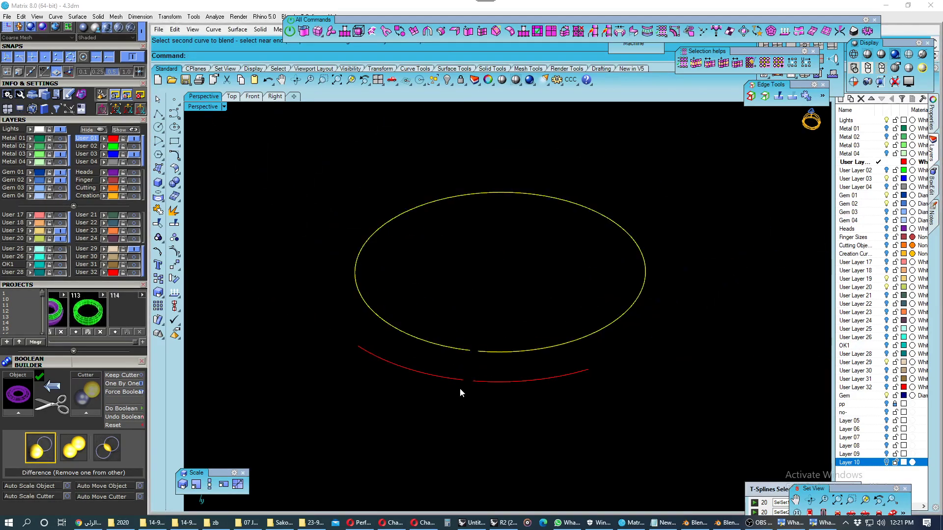
scroll(460, 388, "up", 1)
- Delete an ellipse and an outer arc, undoing each deletion
key("Delete")
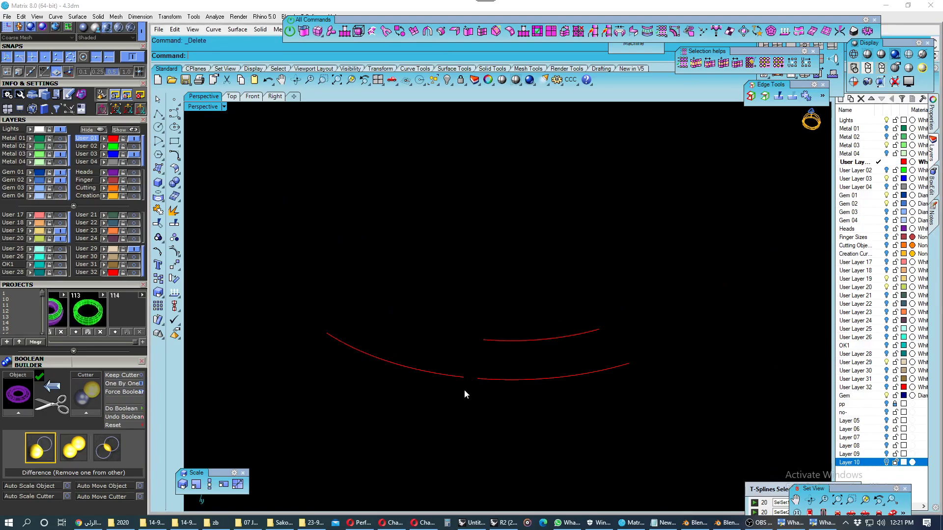
key("ctrl+z")
scroll(491, 369, "up", 2)
left_click(540, 325)
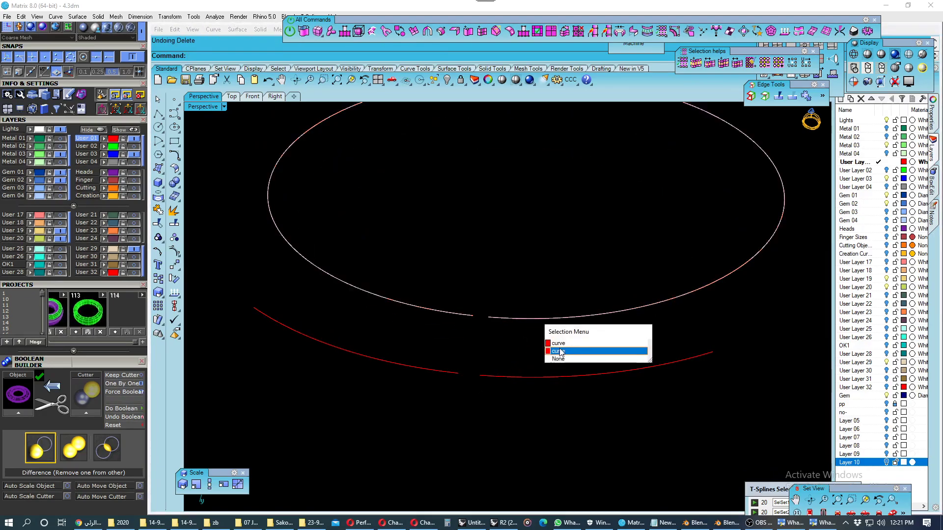
left_click(560, 343)
key("Delete")
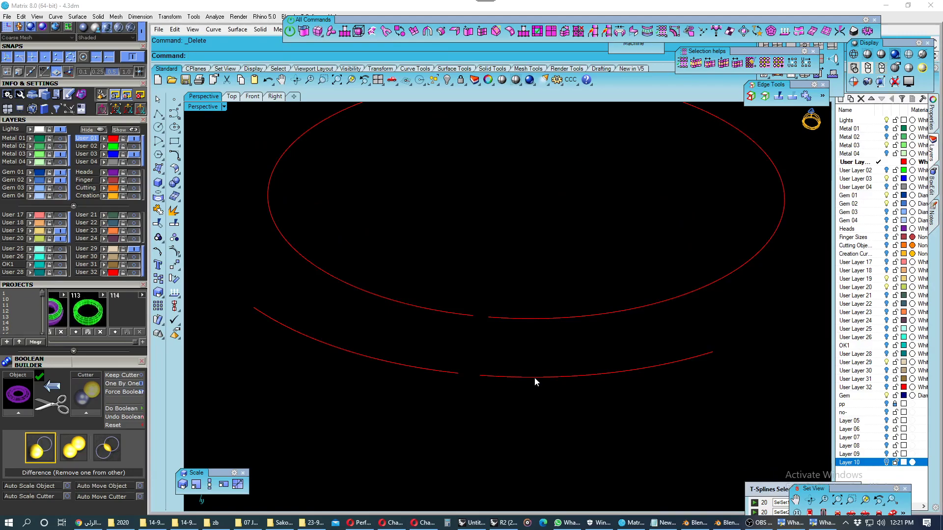
key("ctrl+z")
scroll(530, 363, "down", 1)
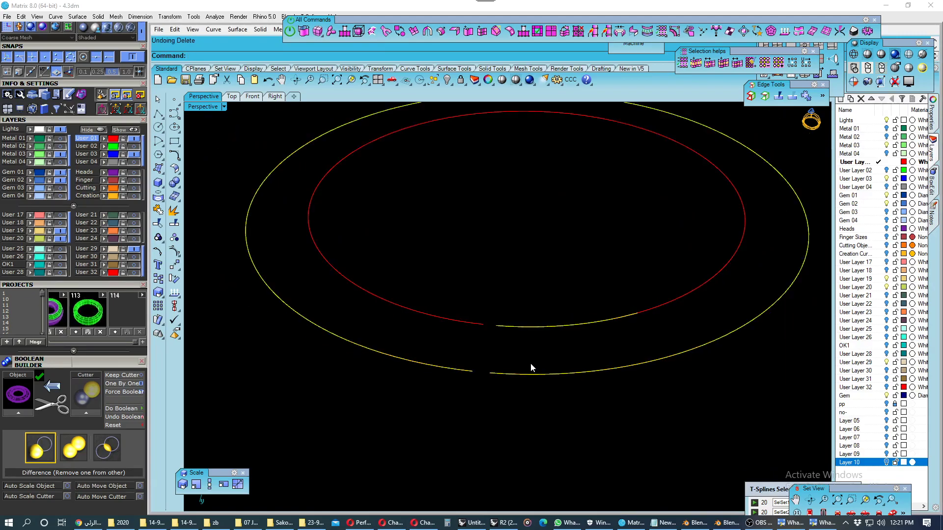
key("Escape")
- Delete overlapping outer and inner arcs, restoring the inner ellipse with Ctrl+Z
left_click(556, 374)
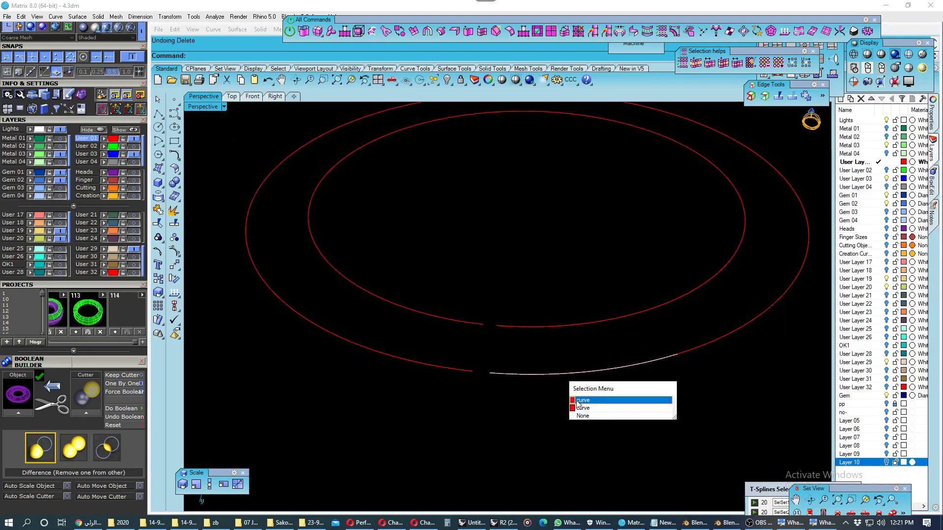
left_click(579, 404)
key("Delete")
left_click(460, 371)
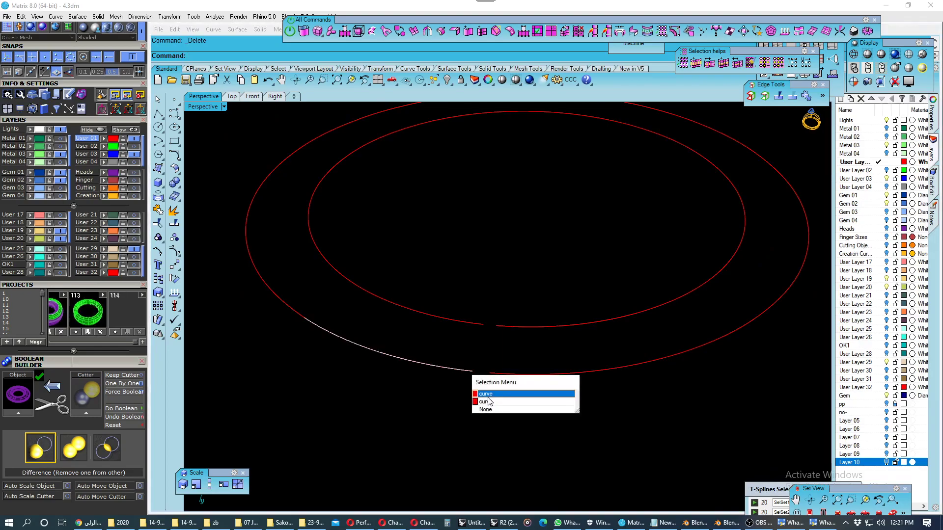
key("Escape")
left_click(524, 330)
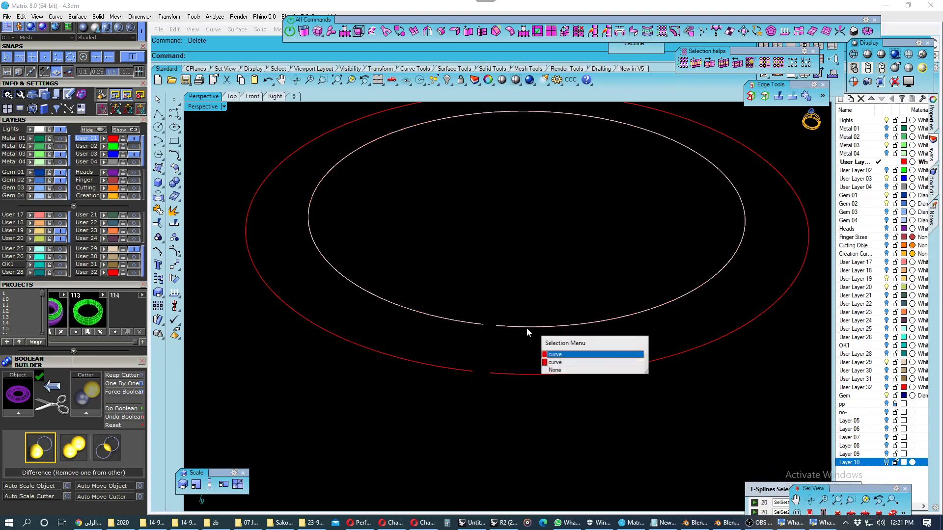
left_click(547, 355)
key("Delete")
key("ctrl+z")
key("Escape")
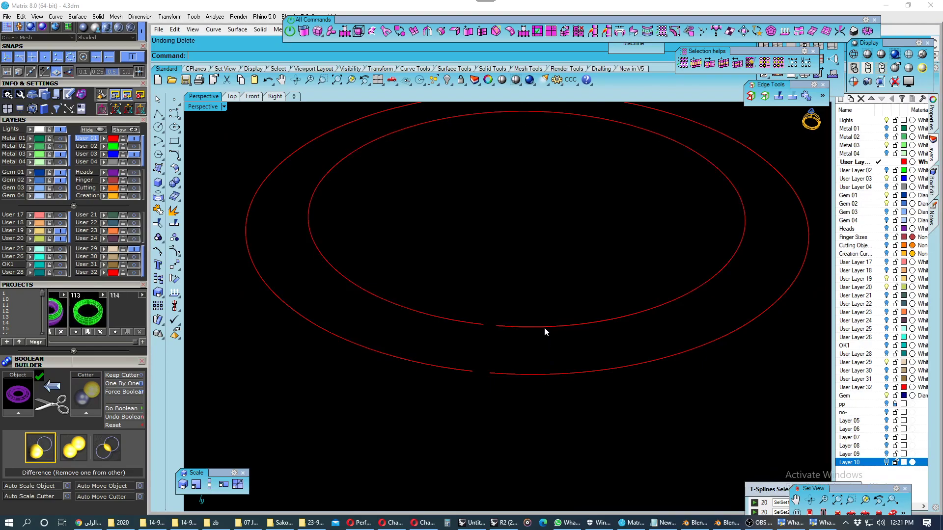
left_click(545, 327)
left_click(573, 362)
key("Escape")
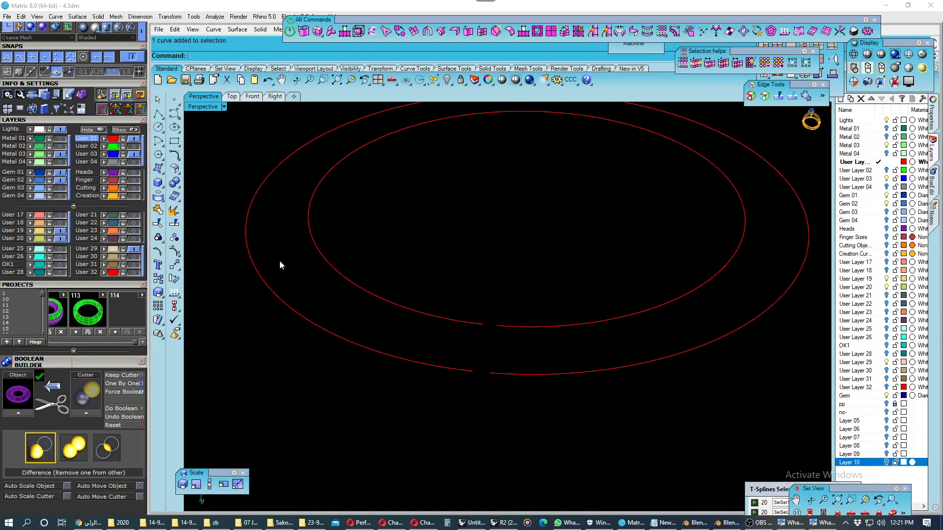
- Blend curves across the front gaps and join the pieces into two closed ellipses
left_click(175, 156)
left_click(229, 162)
left_click(480, 327)
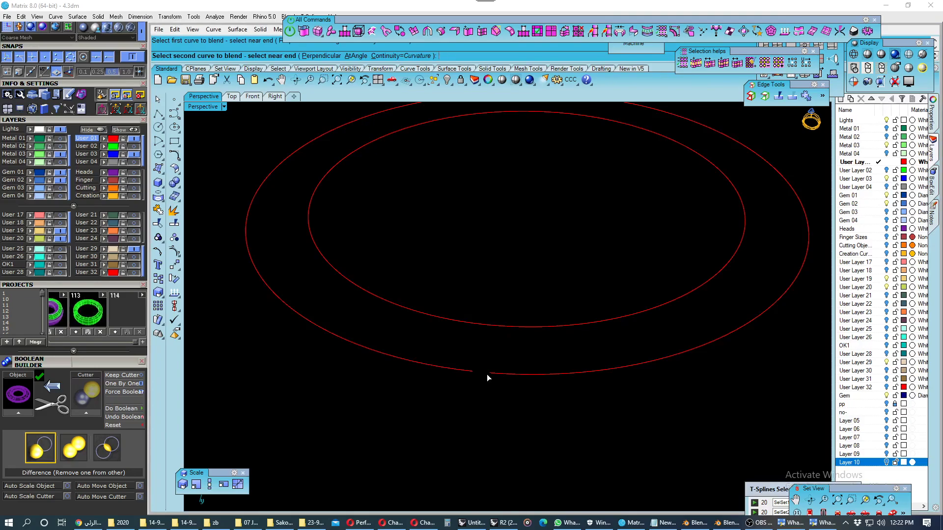
left_click_drag(539, 281, 437, 416)
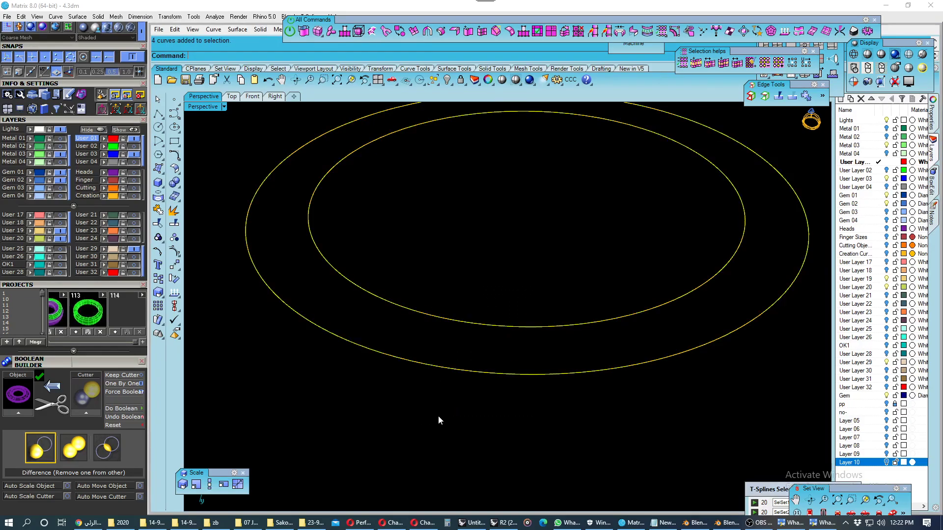
left_click(159, 210)
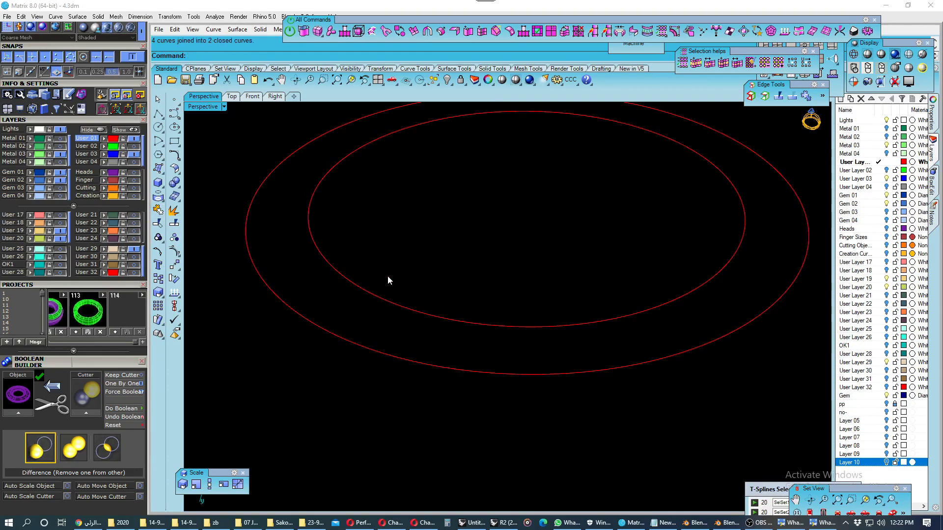
- Move both ellipses to layer User 29 and orbit around the green ring
left_click(396, 307)
left_click(384, 357)
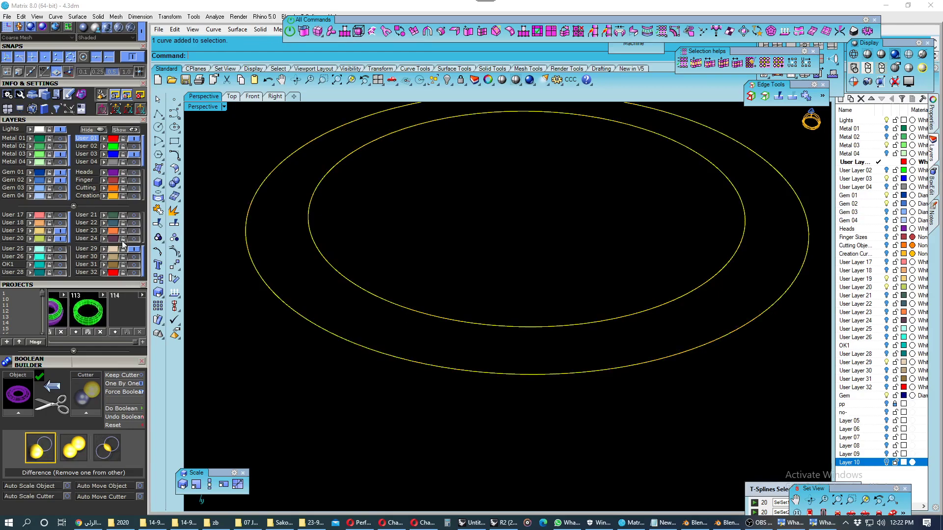
left_click(104, 249)
left_click(135, 251)
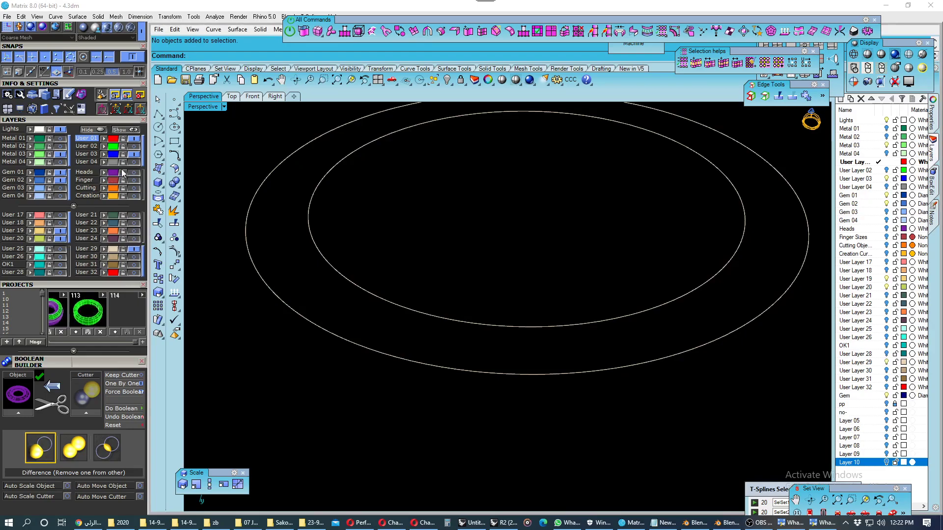
right_click_drag(320, 364, 384, 297)
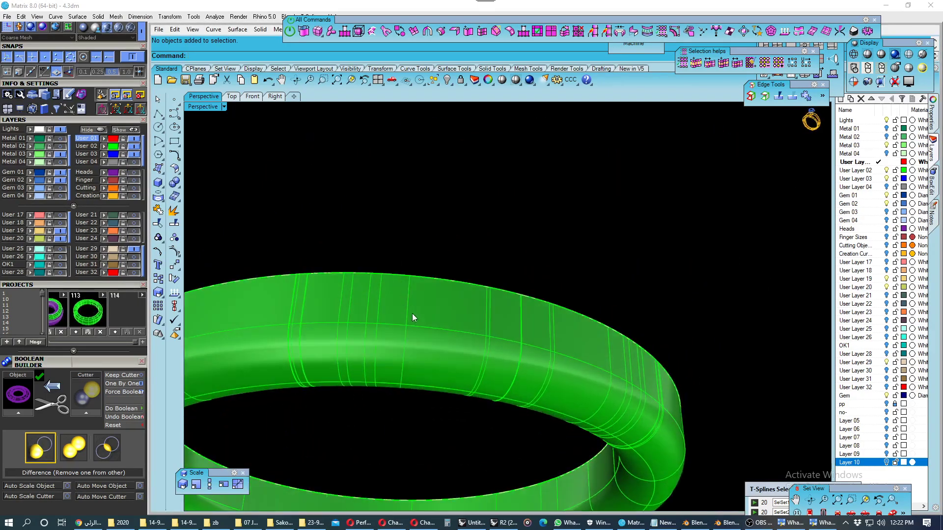
scroll(415, 316, "up", 5)
mouse_move(435, 255)
right_mouse_down()
mouse_move(526, 296)
mouse_move(410, 280)
mouse_move(393, 264)
right_mouse_up()
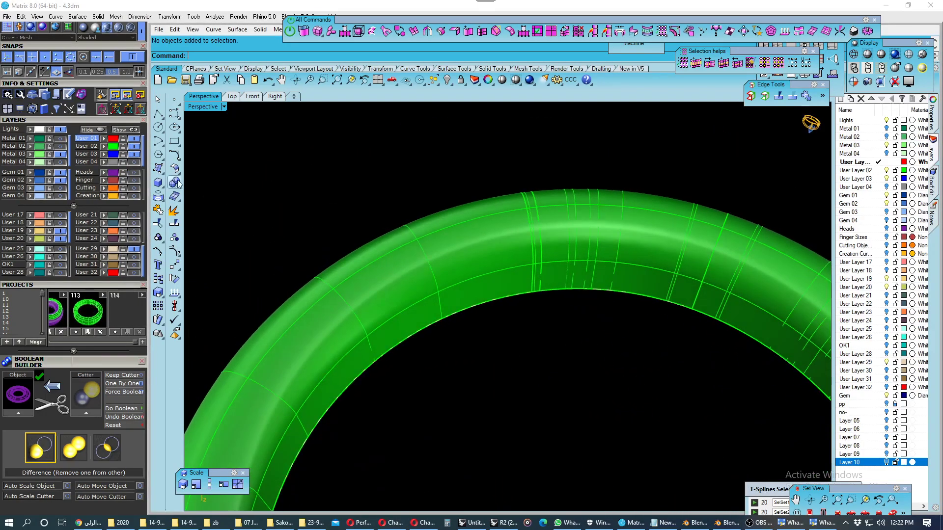
left_click(158, 196)
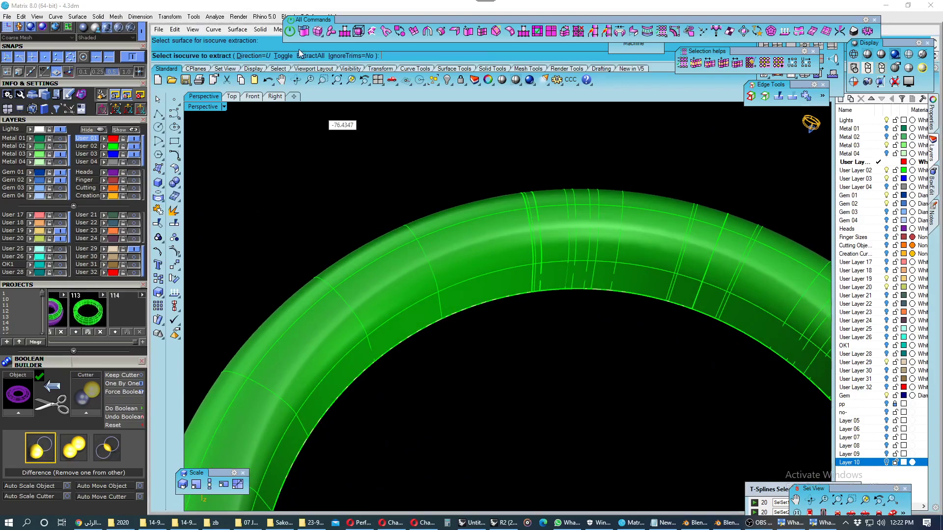
- Extract a V-direction isocurve from the green ring and Sweep2 it along both ellipses
left_click(283, 56)
left_click(412, 245)
key("Return")
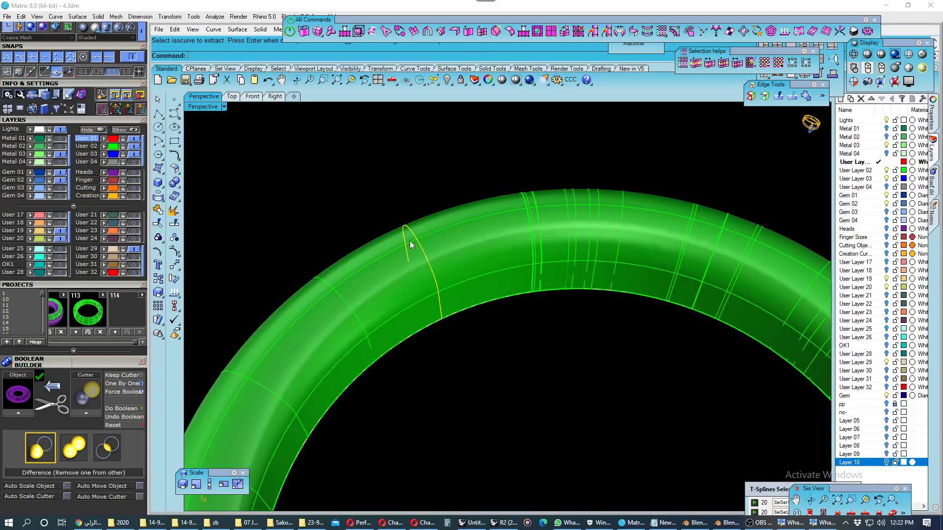
mouse_move(379, 215)
right_mouse_down()
mouse_move(396, 400)
mouse_move(478, 404)
mouse_move(459, 390)
mouse_move(542, 307)
right_mouse_up()
left_click_drag(543, 307, 341, 319)
left_click(166, 181)
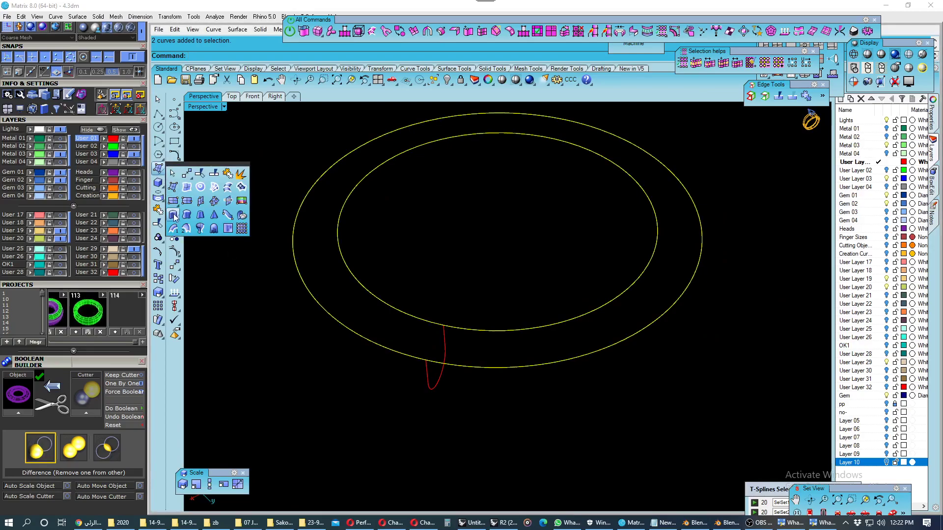
left_click(194, 230)
key("Return")
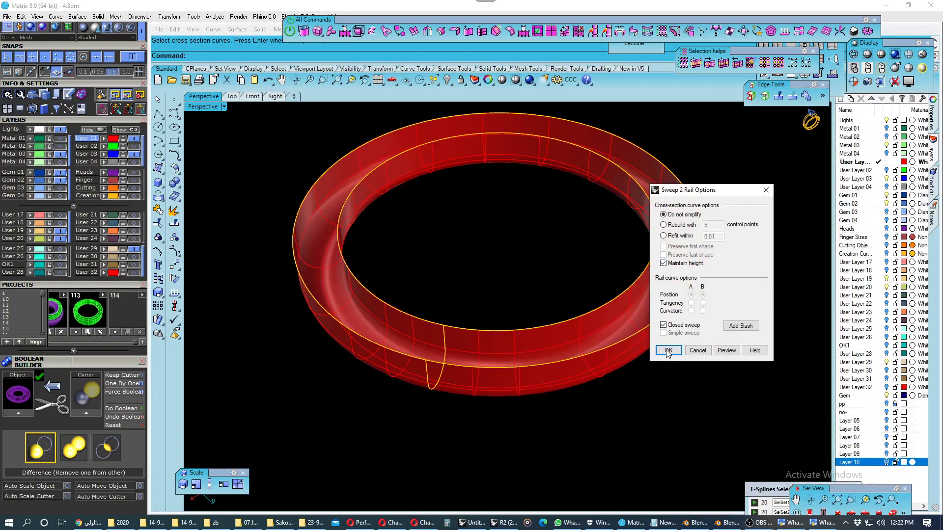
left_click(668, 350)
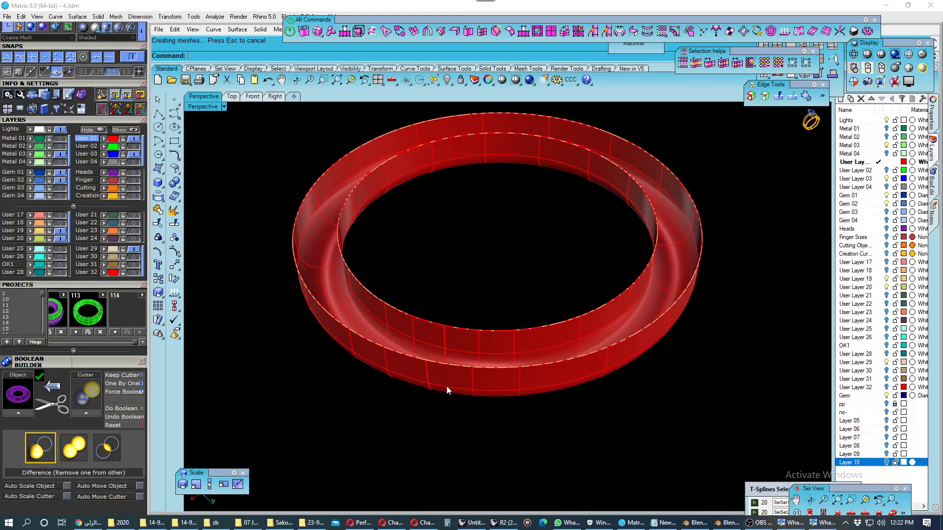
- Check the red swept ring for naked edges, then close the edge analysis
left_click(445, 367)
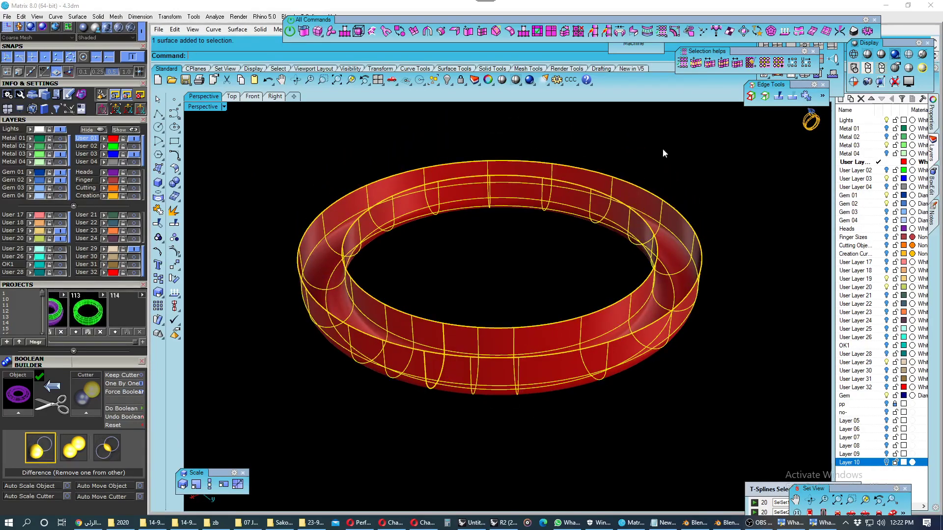
left_click(752, 97)
scroll(632, 274, "up", 3)
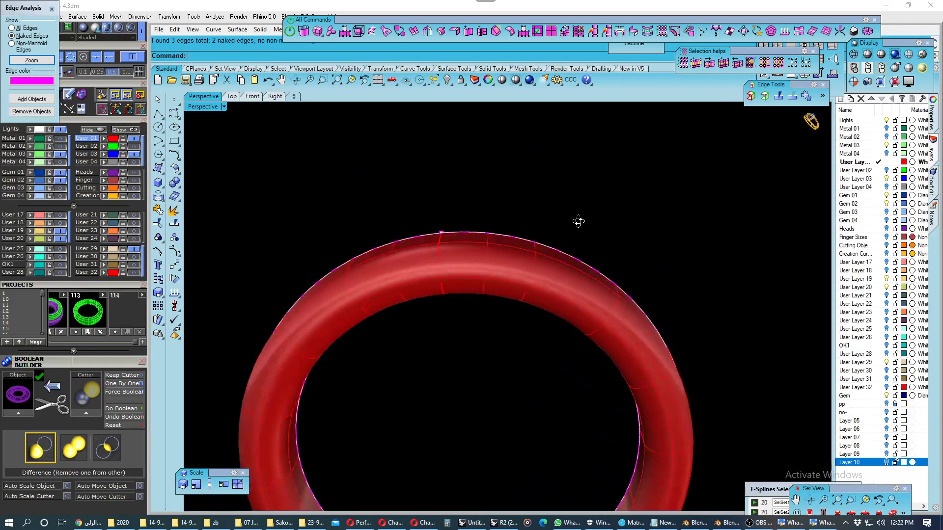
scroll(582, 207, "down", 3)
scroll(595, 202, "down", 2)
right_click_drag(596, 204, 596, 369)
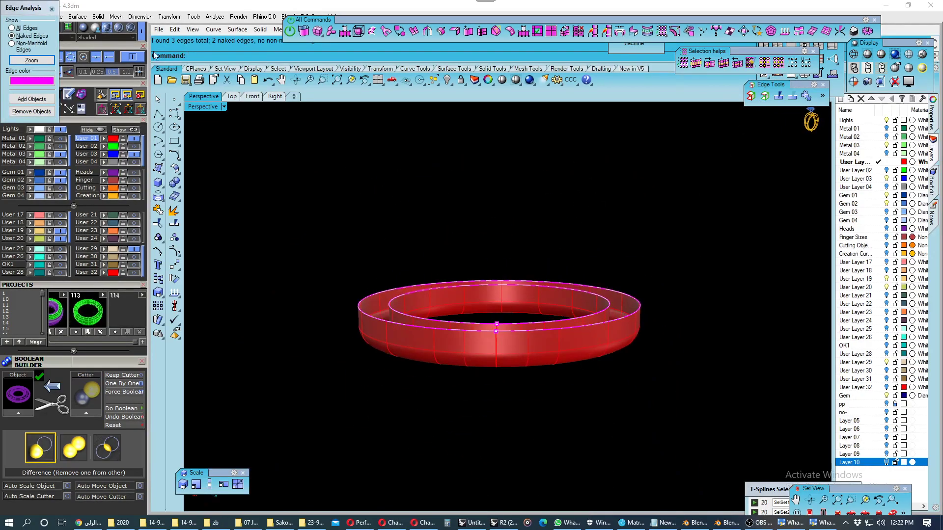
key("Escape")
- Delete the red swept ring, leaving the ellipses and profile curve
right_click_drag(266, 193, 381, 330)
scroll(384, 347, "up", 2)
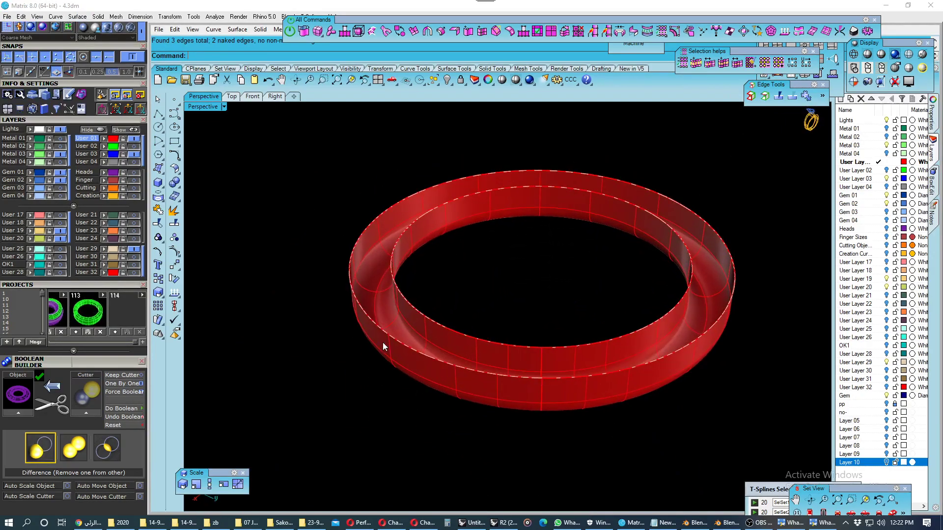
left_click(384, 347)
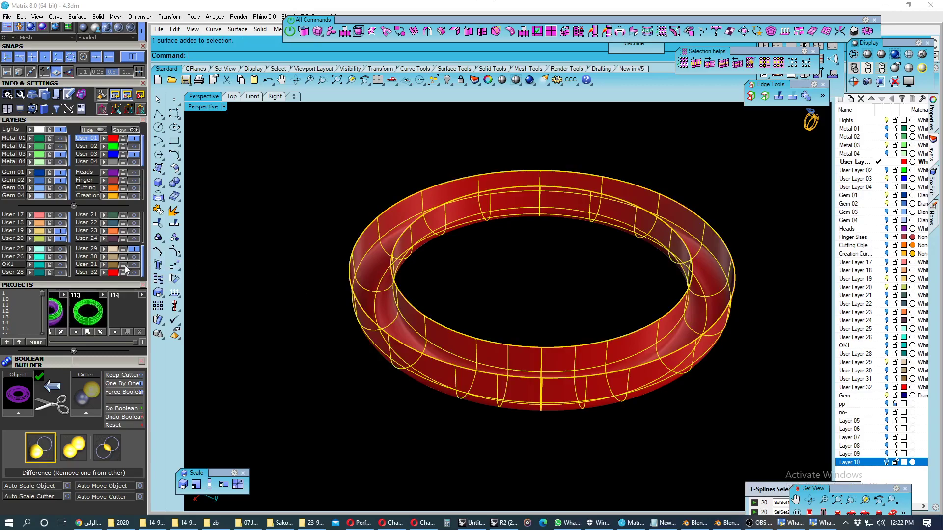
left_click(30, 240)
left_click(60, 239)
scroll(541, 378, "up", 3)
mouse_move(541, 379)
right_mouse_down()
mouse_move(474, 370)
mouse_move(431, 316)
right_mouse_up()
scroll(457, 361, "up", 2)
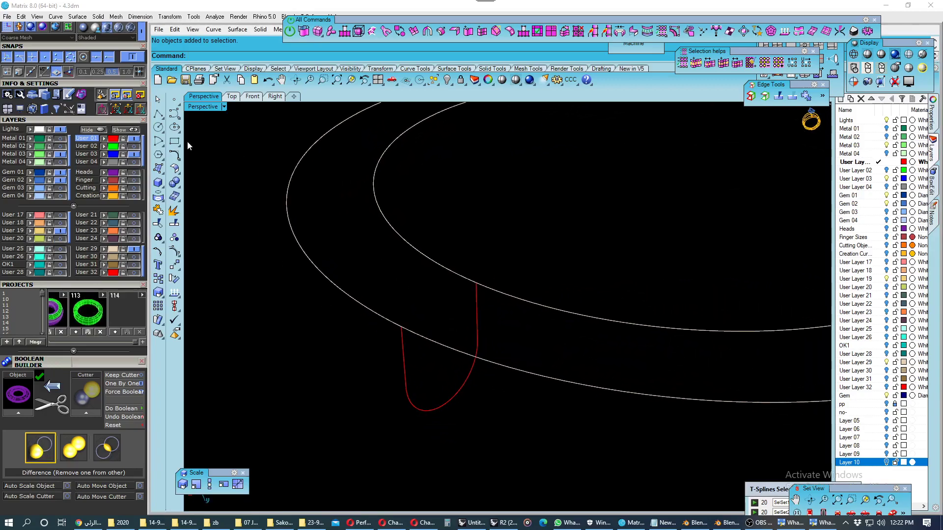
- Draw a line from the outer ellipse to the inner ellipse
left_click(158, 113)
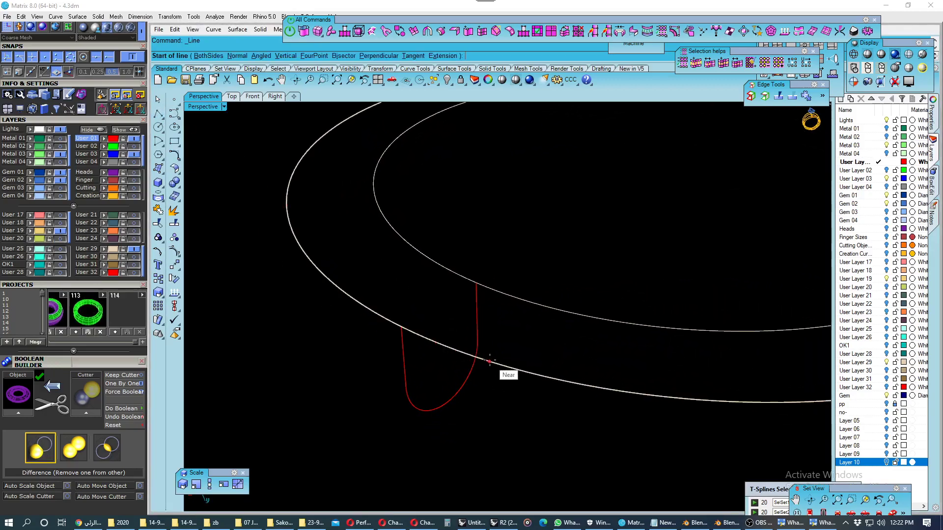
left_click(489, 362)
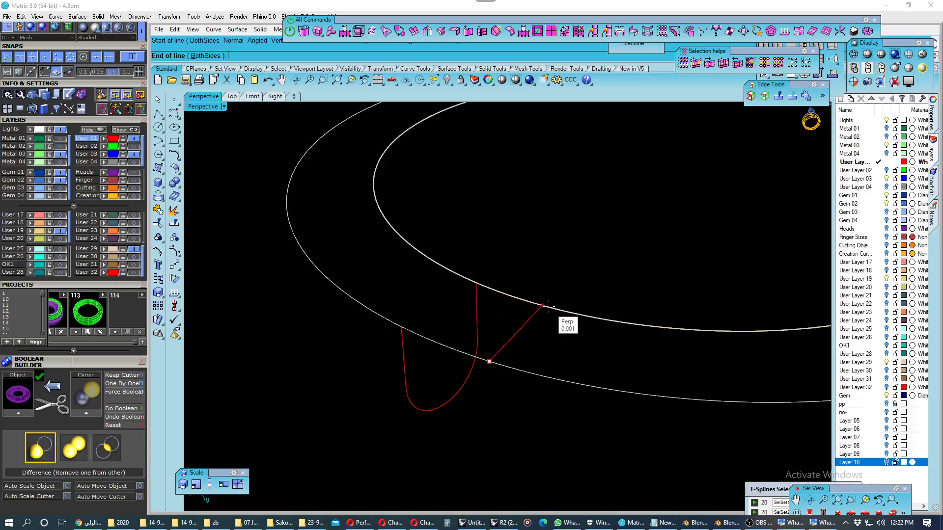
left_click(553, 309)
right_click_drag(505, 334, 560, 352)
- Sweep2 the red profile along both ellipses into a closed red ring
left_click_drag(635, 276, 595, 381)
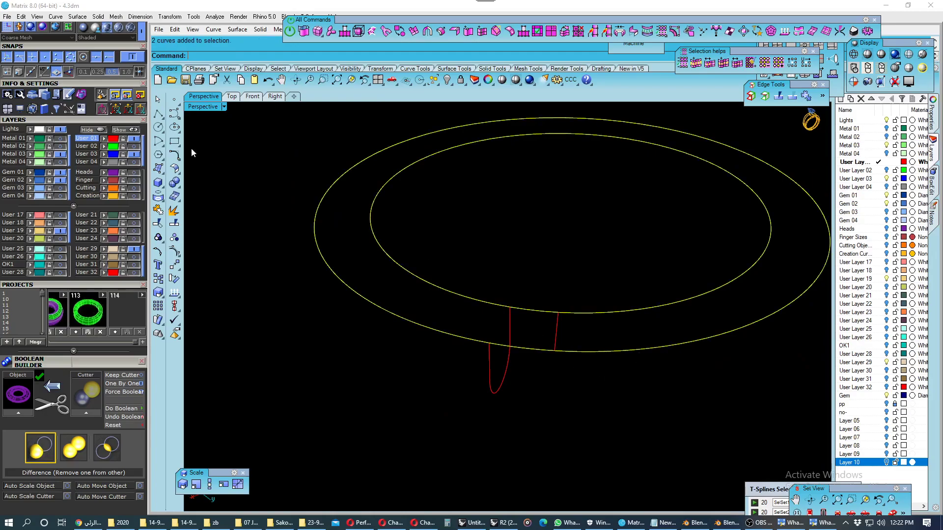
left_click(158, 168)
left_click(187, 229)
left_click(552, 340)
key("Return")
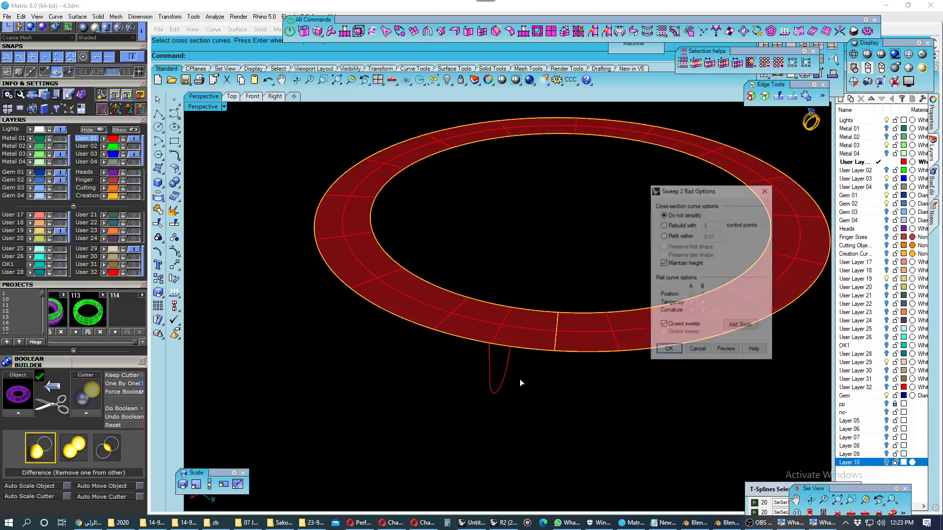
key("Return")
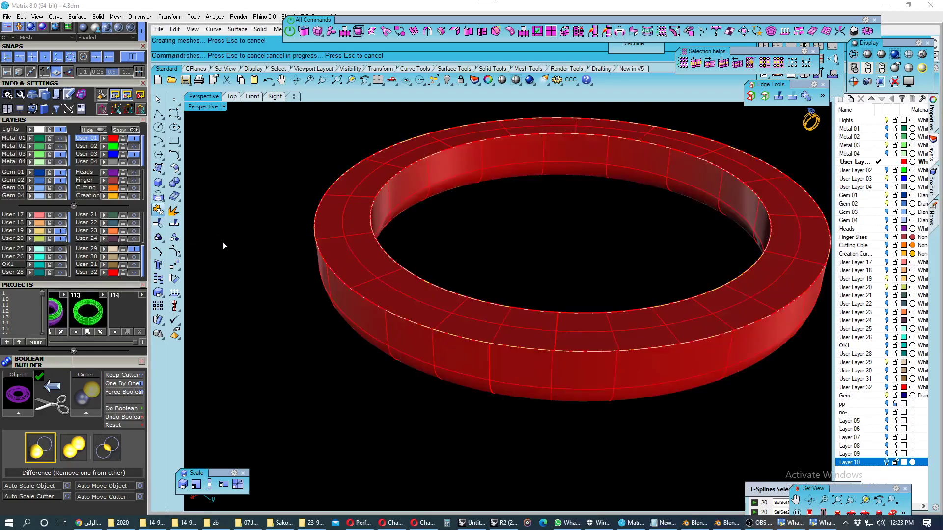
- Save the model with Ctrl+S and take a snapshot of the red ring
left_click(377, 285)
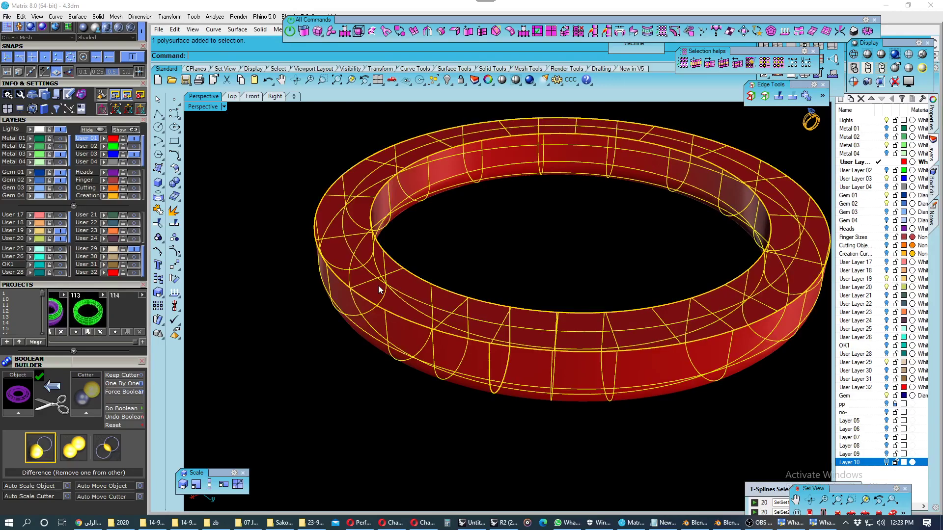
key("ctrl+s")
left_click(239, 309)
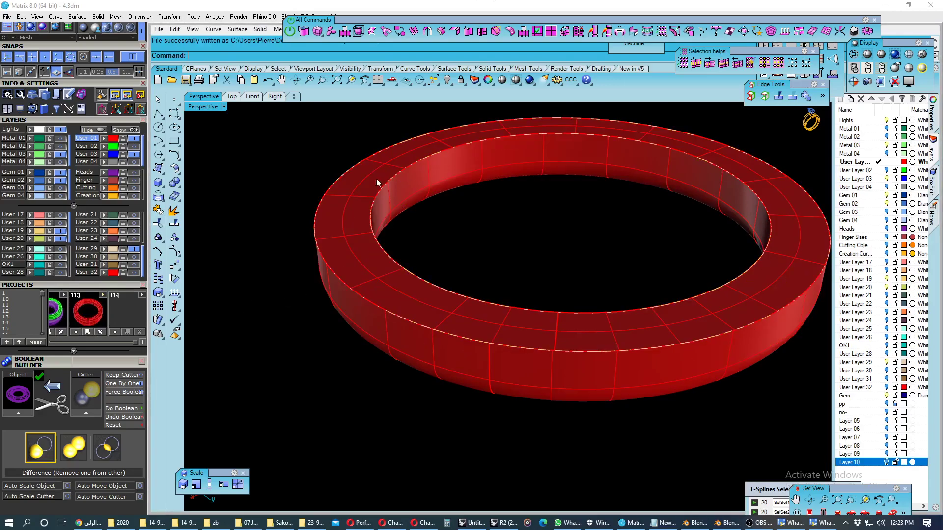
left_click(437, 82)
- Move the four ring curves onto a newly created Layer 11
left_click(490, 139)
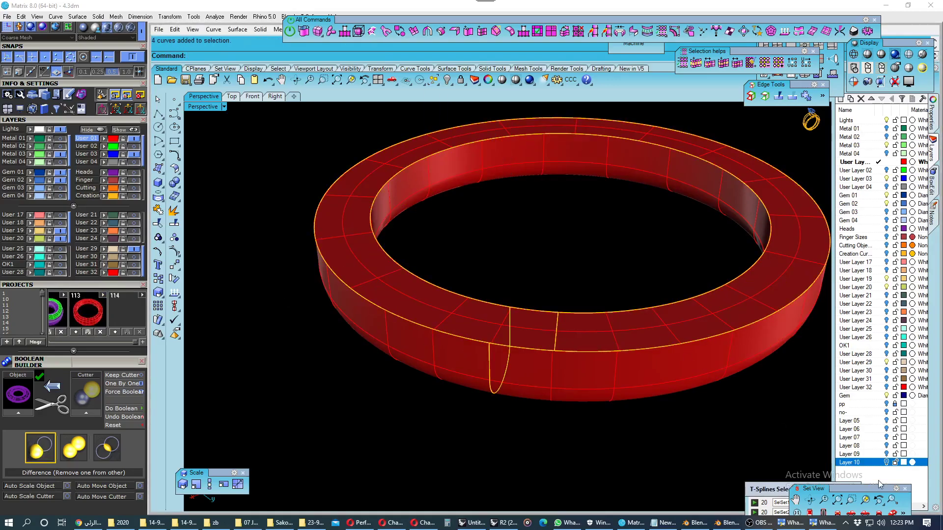
right_click(880, 485)
left_click(890, 432)
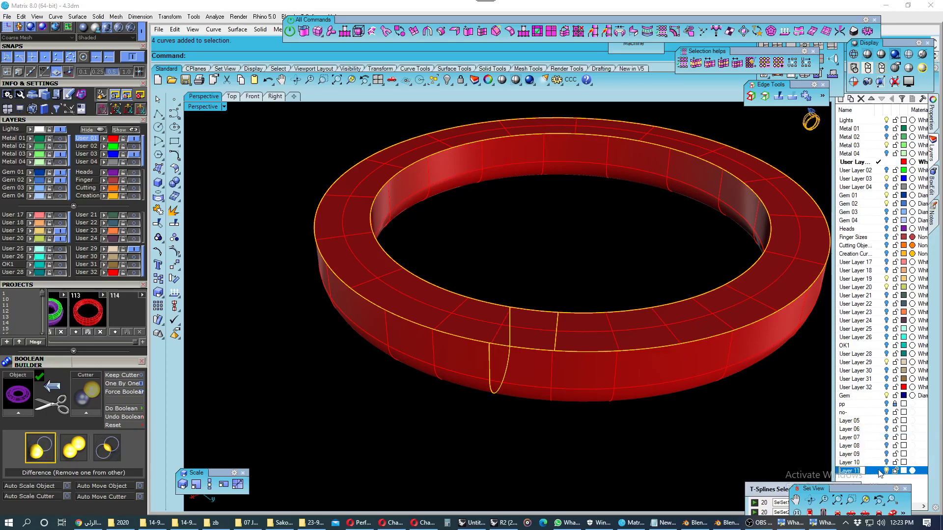
right_click(879, 471)
left_click(879, 427)
key("Escape")
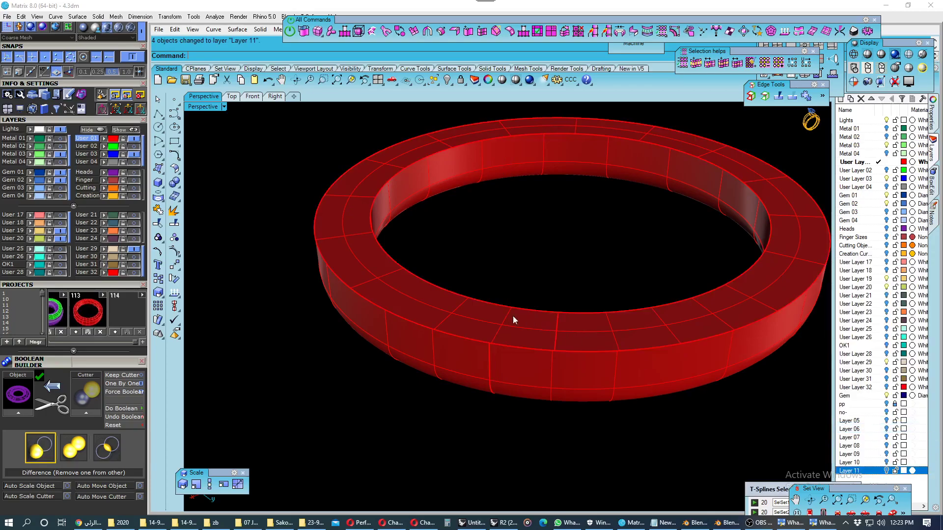
scroll(512, 316, "down", 2)
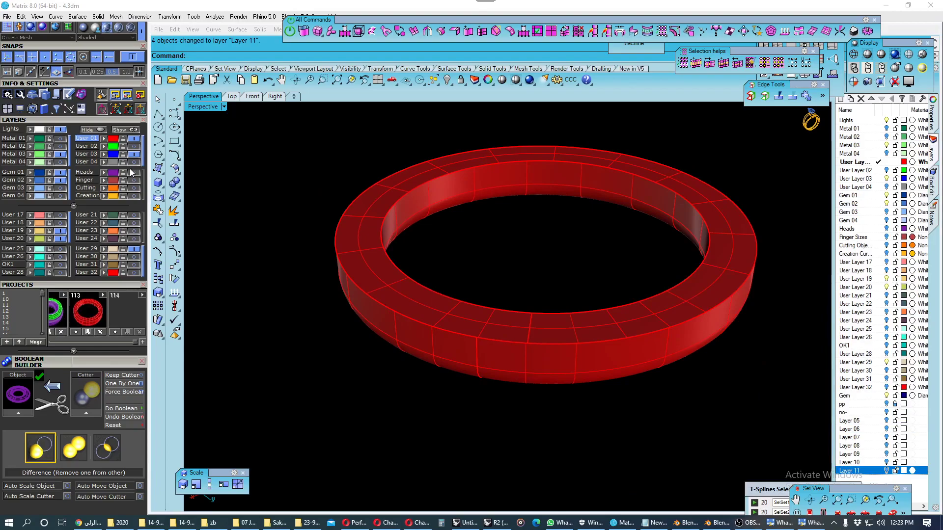
- Boolean-subtract the red ring band from the purple torus
left_click(598, 376)
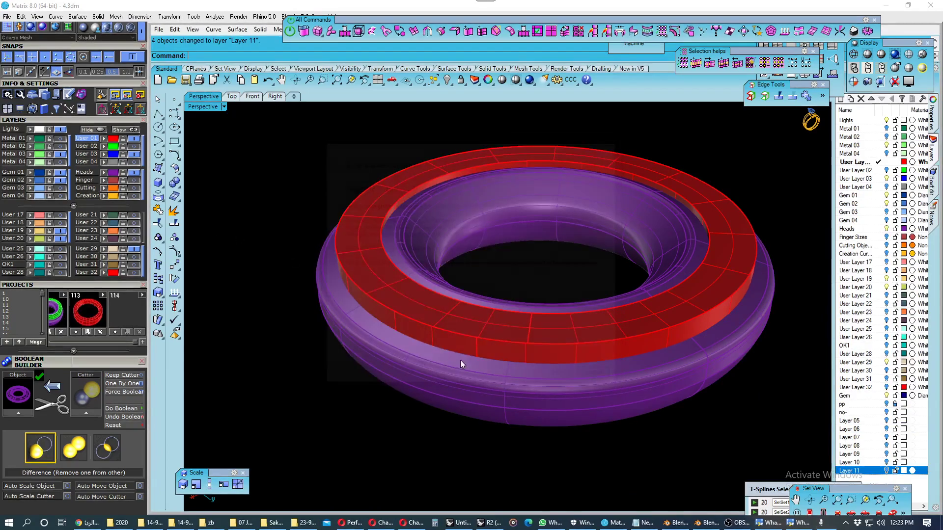
left_click(367, 355)
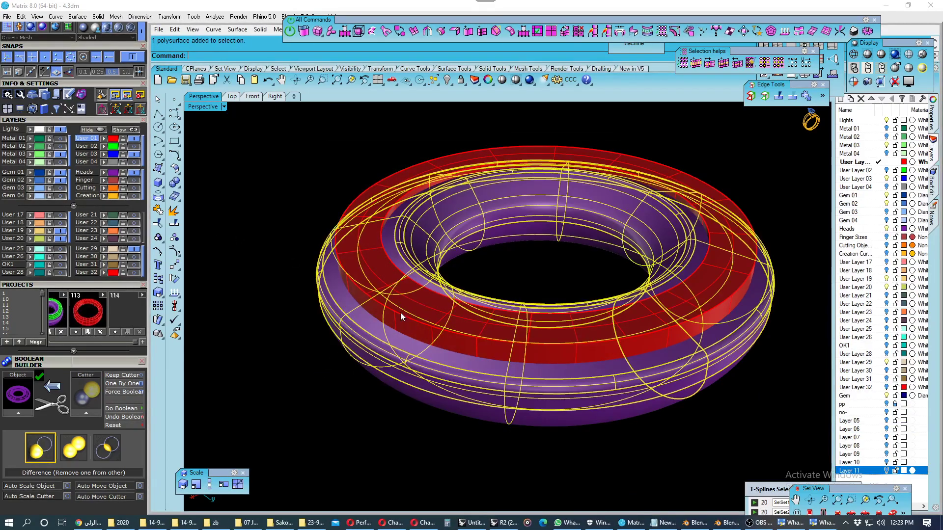
left_click(115, 332)
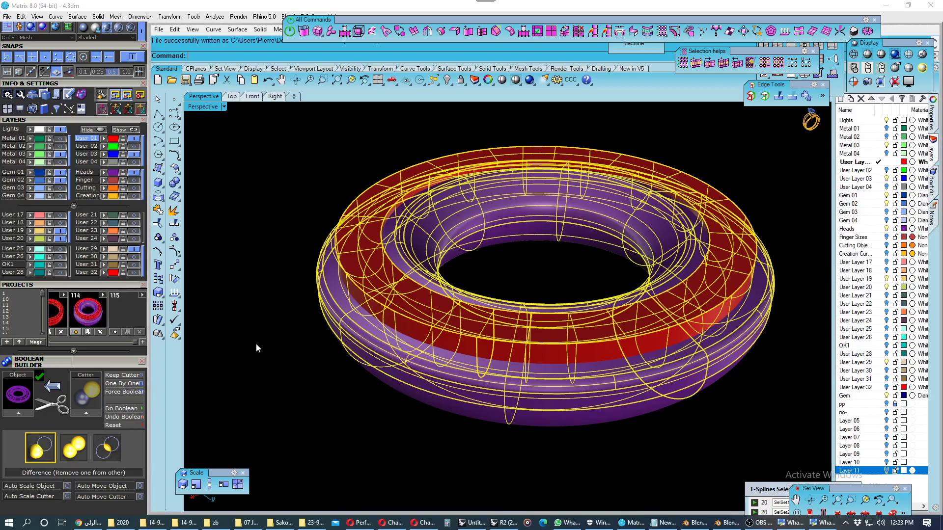
left_click(369, 355)
left_click(174, 183)
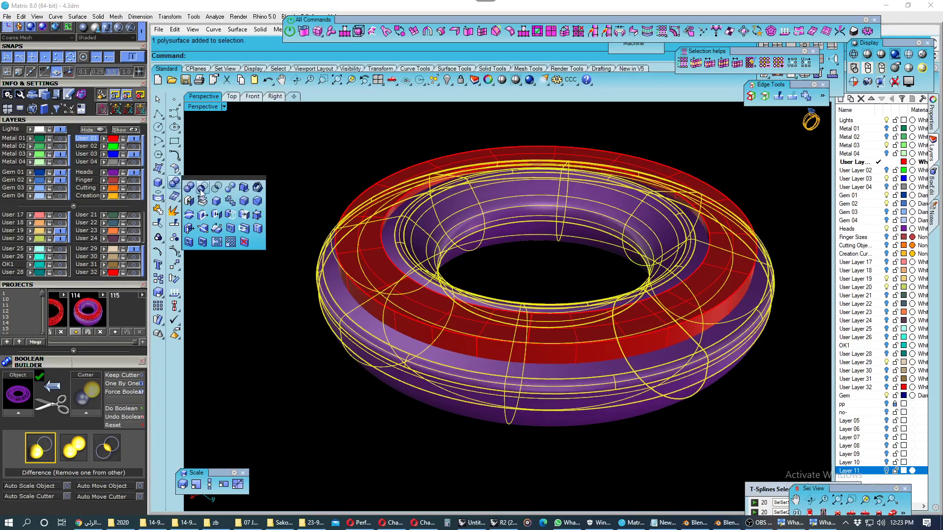
left_click(390, 196)
key("Return")
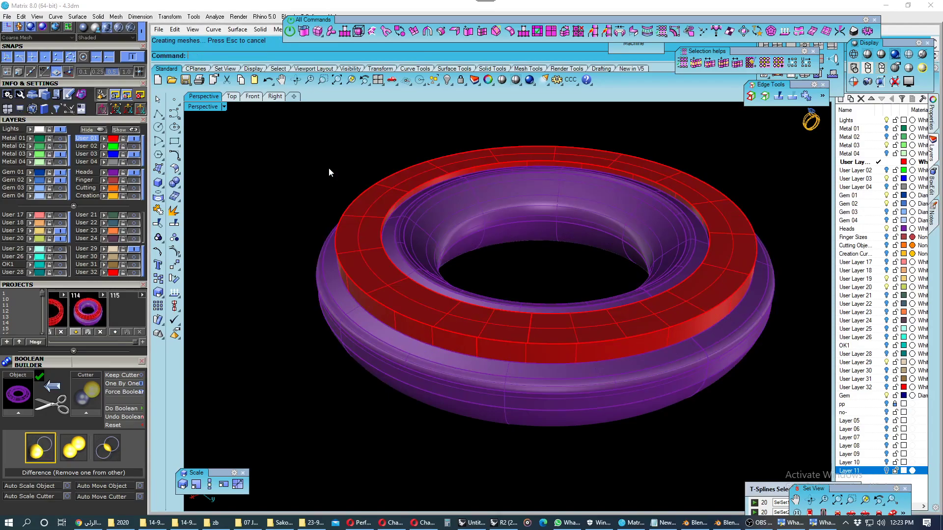
- Move the red band onto the purple layer and show the orange cutter slabs
left_click(357, 216)
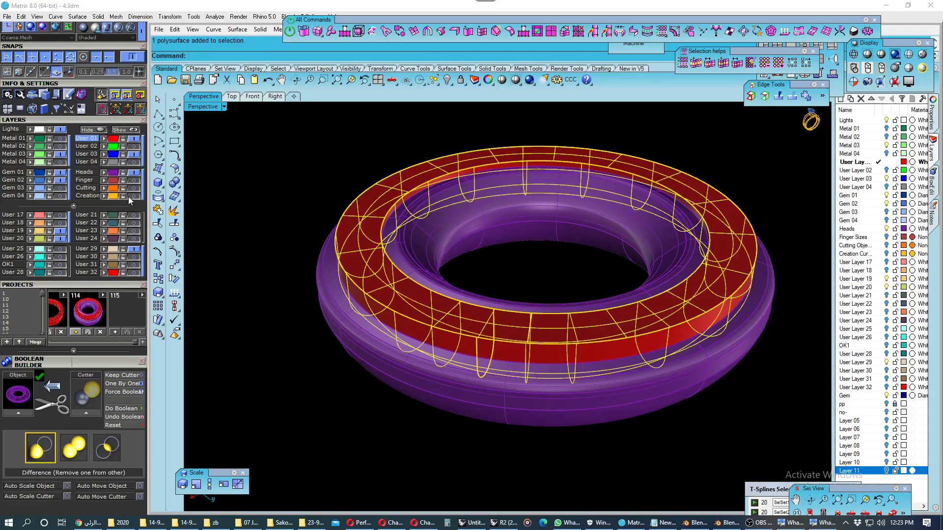
left_click(104, 155)
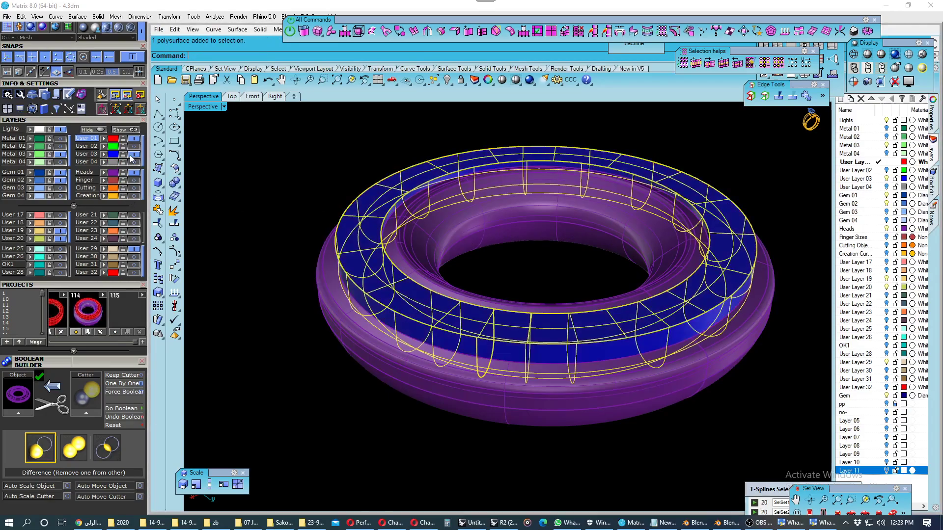
left_click(304, 238)
right_click_drag(304, 239, 269, 235)
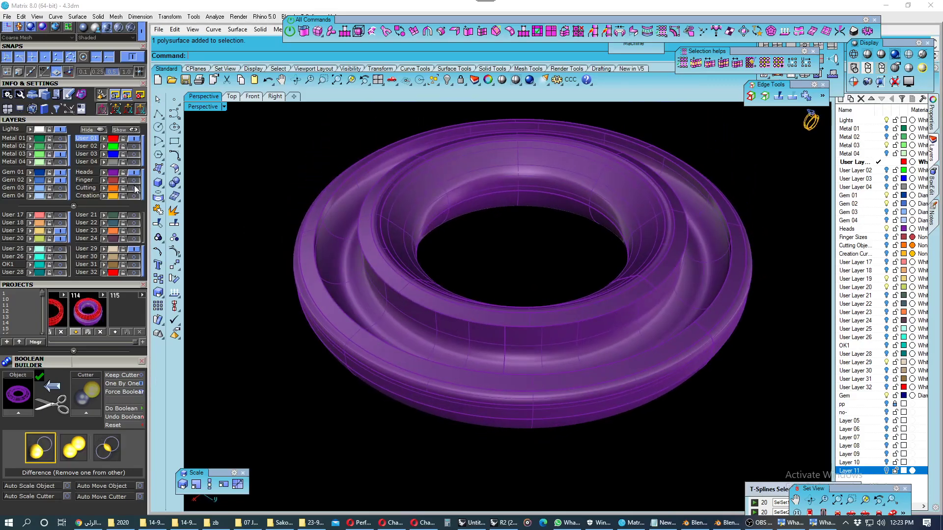
left_click(134, 185)
- Subtract the 17 orange cutter slabs from the purple ring to notch it
left_click(419, 325)
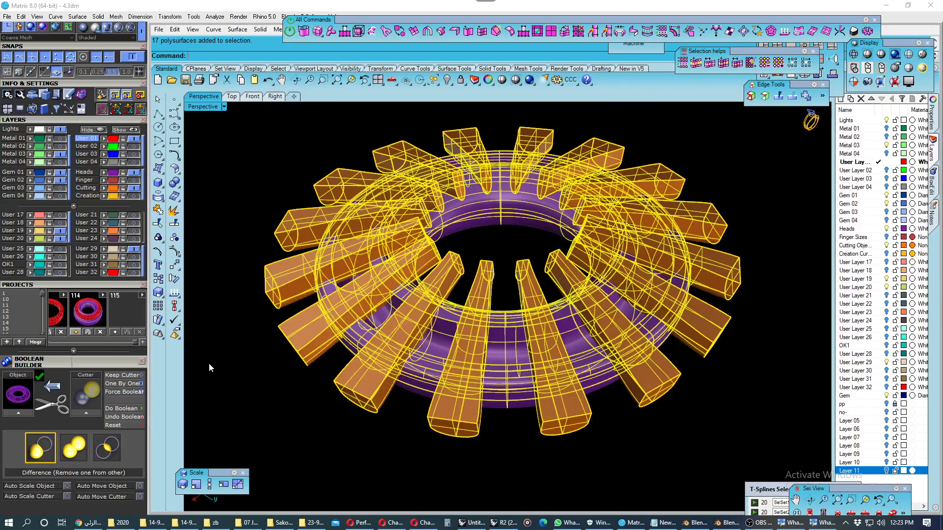
left_click(120, 329)
scroll(384, 363, "up", 3)
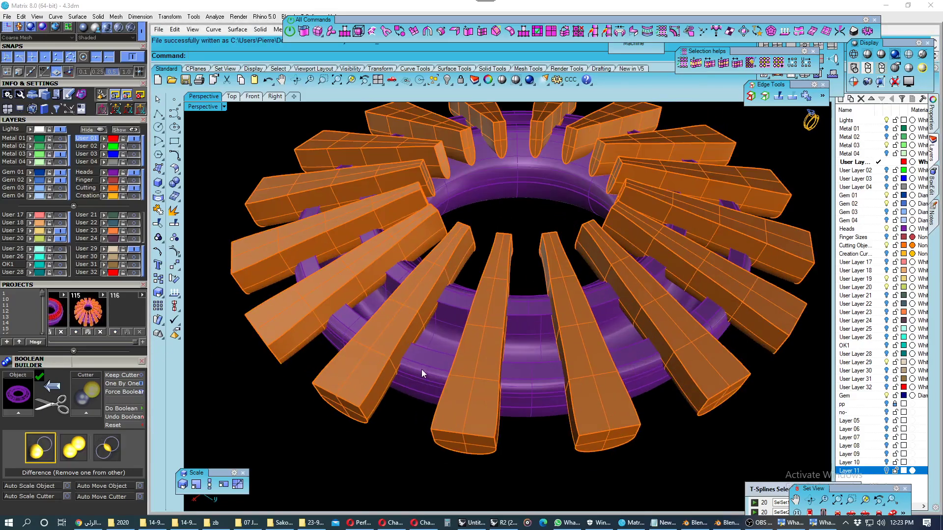
left_click(421, 369)
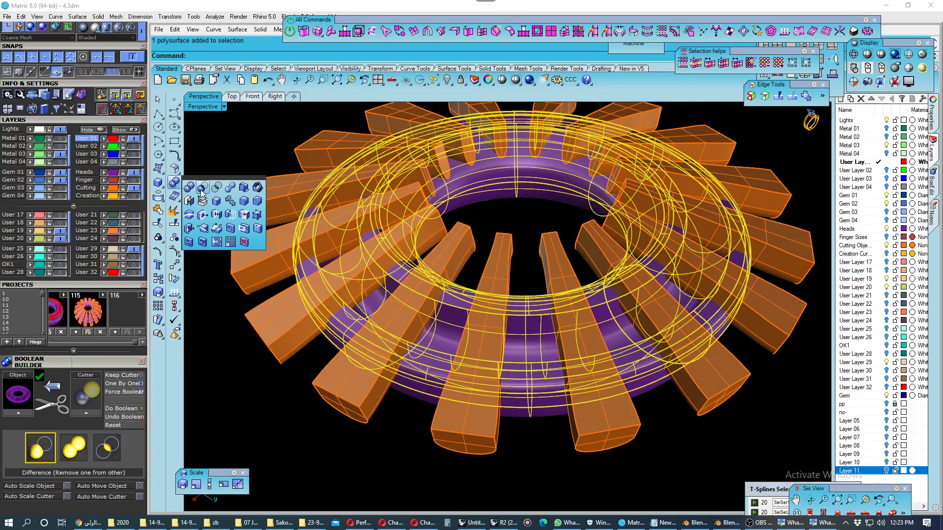
left_click(175, 183)
left_click(291, 311)
scroll(291, 310, "down", 3)
key("Return")
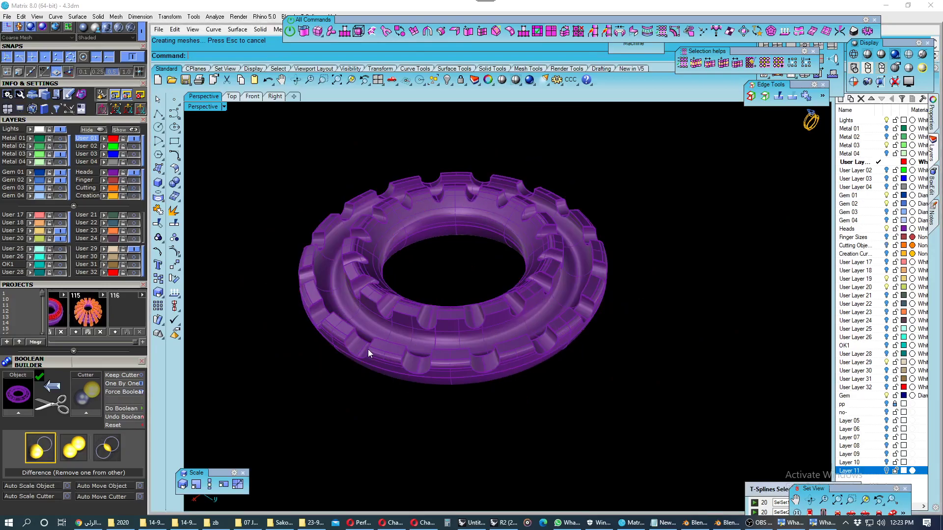
- Show the second set of thin cutter slabs and save the notched model
mouse_move(367, 349)
right_mouse_down()
mouse_move(394, 337)
mouse_move(383, 352)
right_mouse_up()
left_click(383, 352)
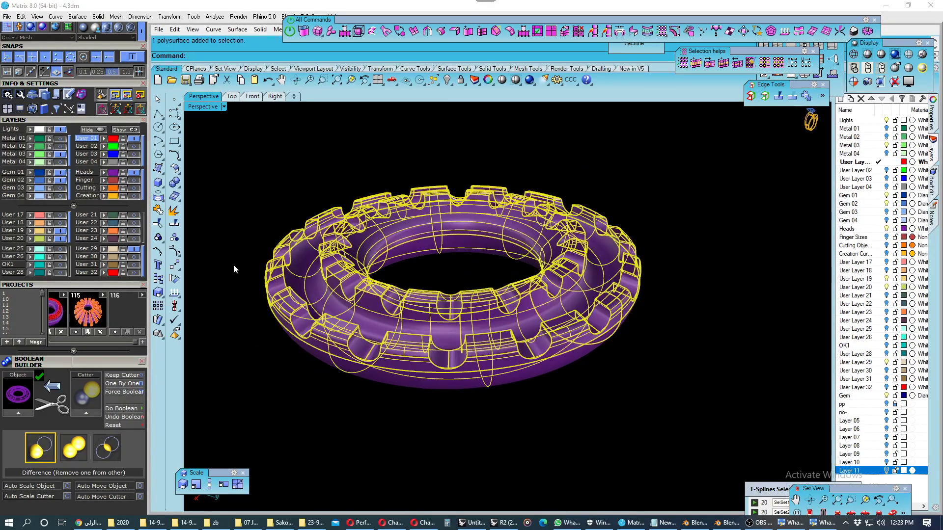
left_click(221, 248)
left_click(131, 196)
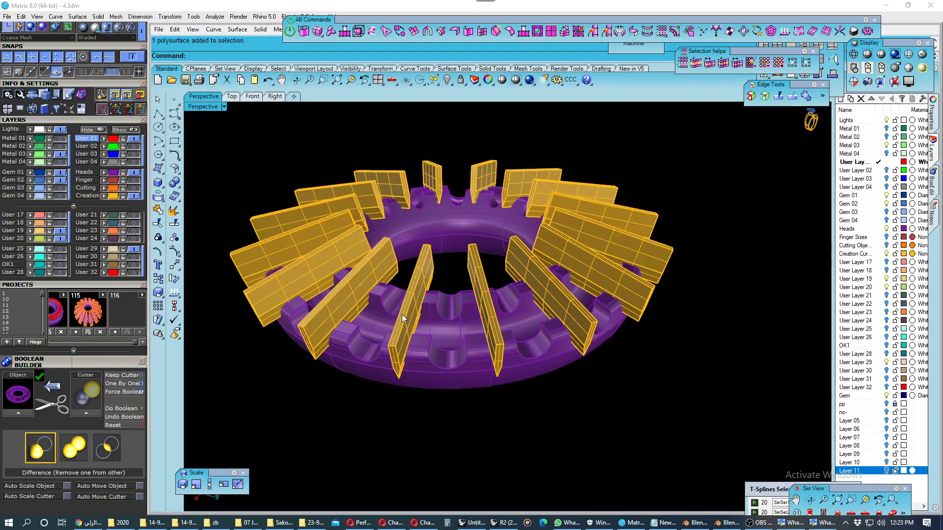
key("ctrl+s")
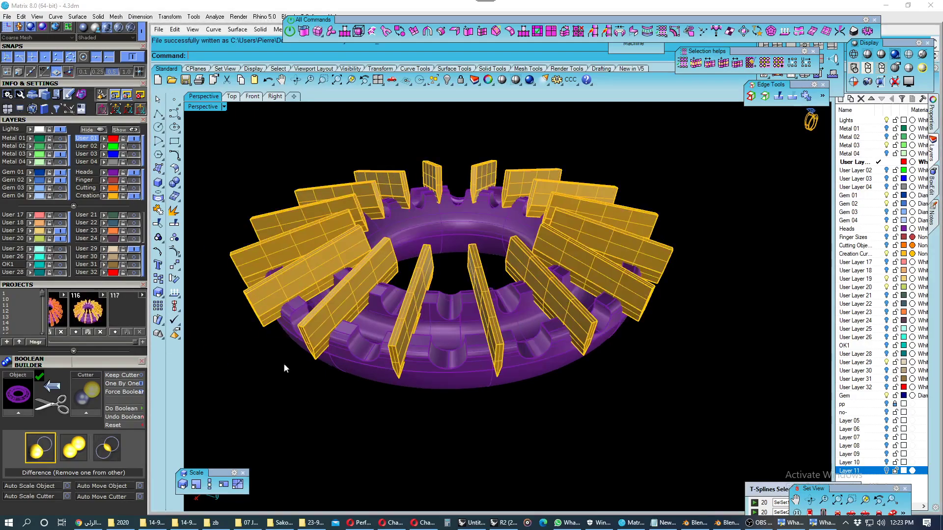
- Subtract the thin slab cutters from the purple ring and save the file
left_click(370, 362)
left_click(174, 196)
left_click(206, 195)
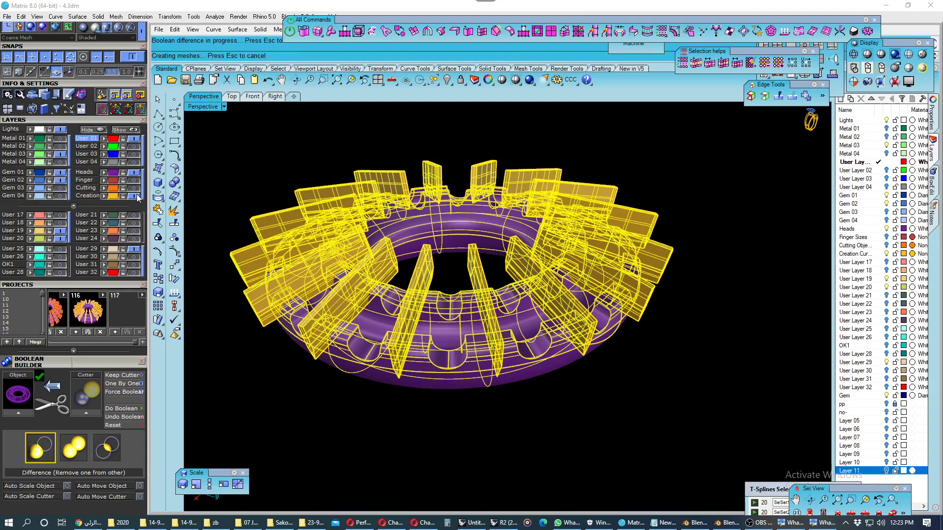
right_click_drag(447, 275, 447, 322)
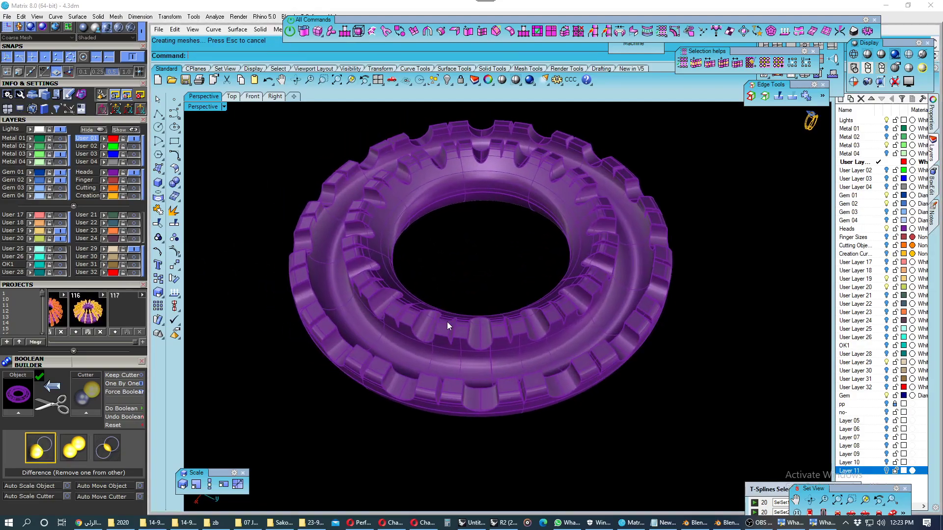
key("ctrl+s")
- Show the green prongs and gem, view from above, and select the long curved prong
left_click(60, 146)
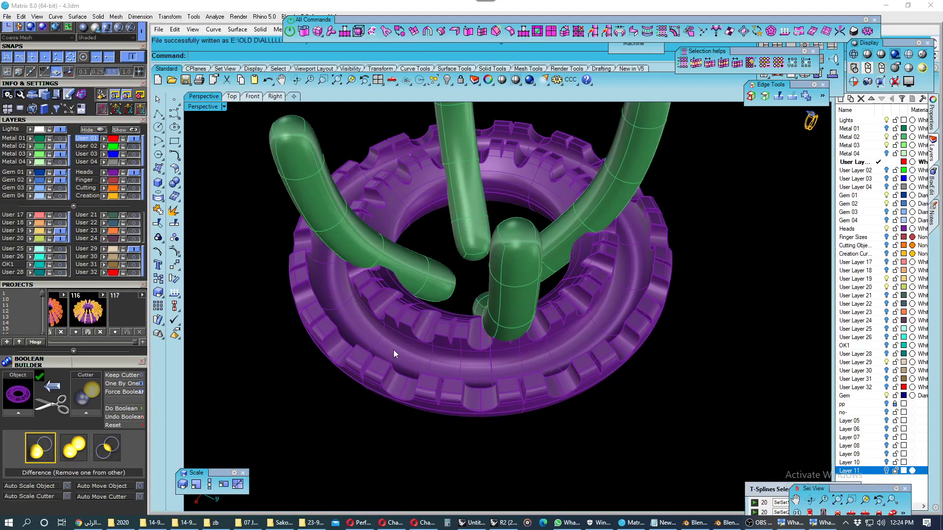
key("Up")
key("Up")
key("Up")
left_click(60, 139)
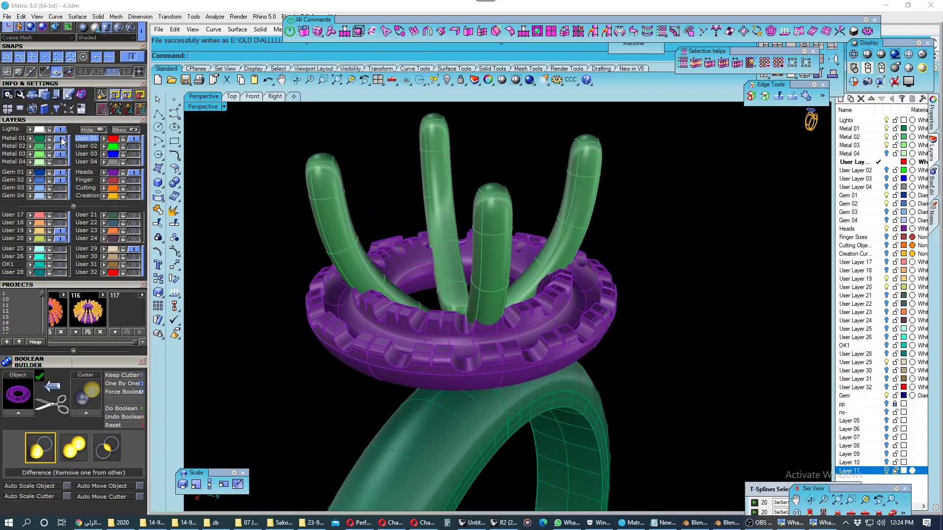
key("Up")
key("Up")
key("Up")
key("Up")
key("Up")
key("Up")
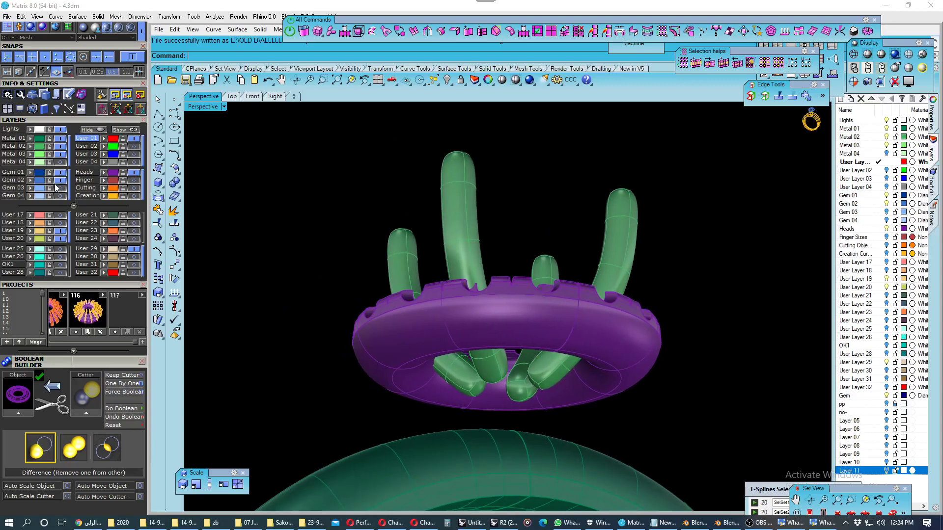
left_click(50, 196)
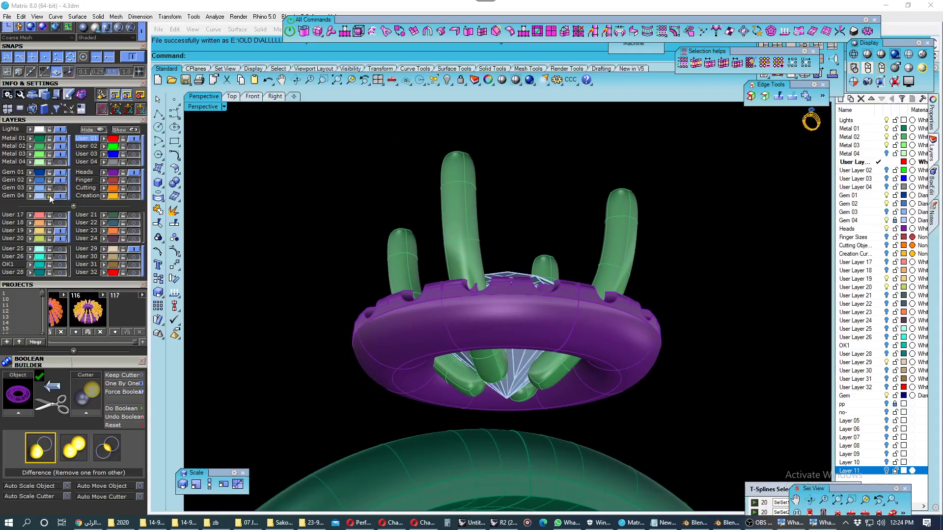
mouse_move(476, 358)
right_mouse_down()
mouse_move(493, 325)
mouse_move(455, 273)
right_mouse_up()
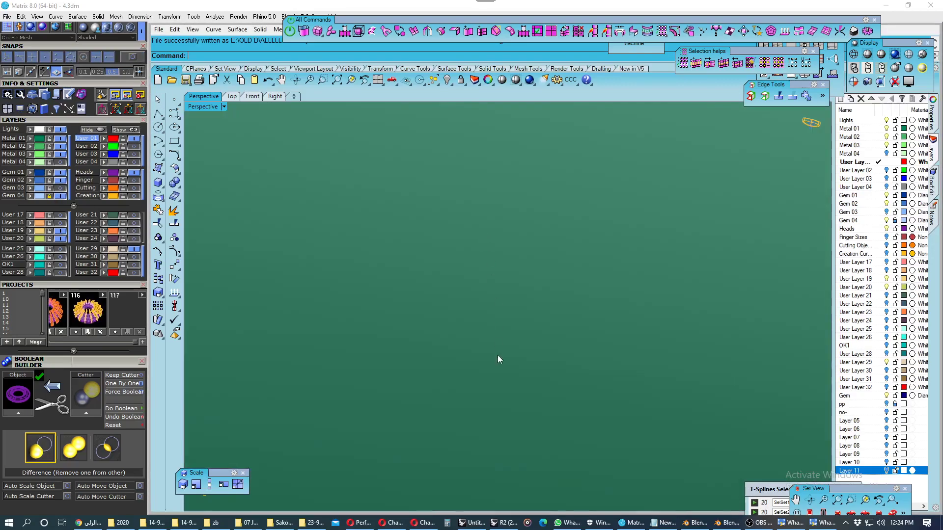
left_click(60, 138)
mouse_move(543, 361)
right_mouse_down()
mouse_move(539, 369)
mouse_move(522, 358)
mouse_move(506, 319)
mouse_move(451, 317)
mouse_move(494, 336)
right_mouse_up()
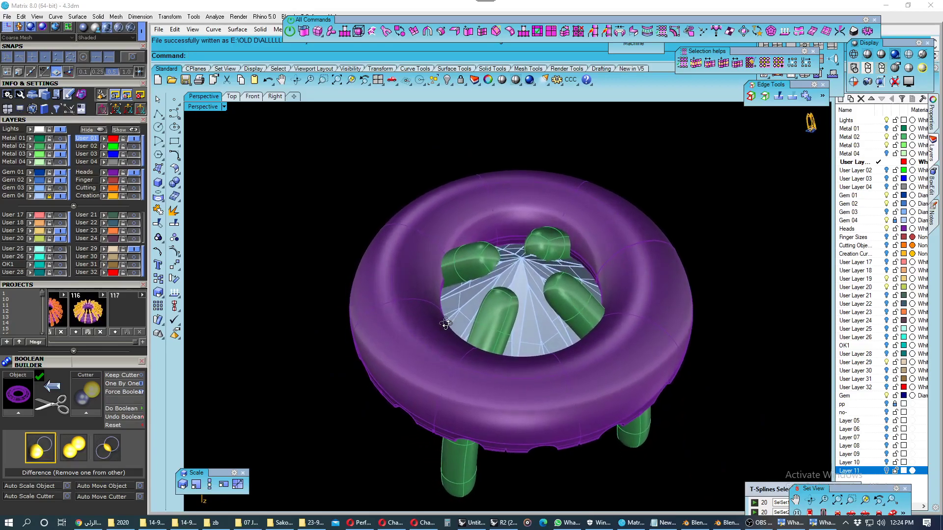
left_click(497, 329)
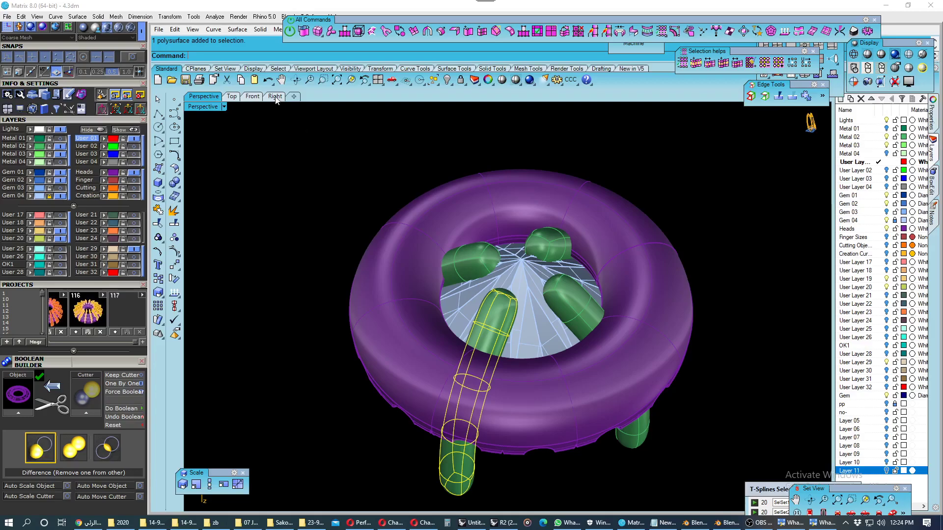
left_click(43, 239)
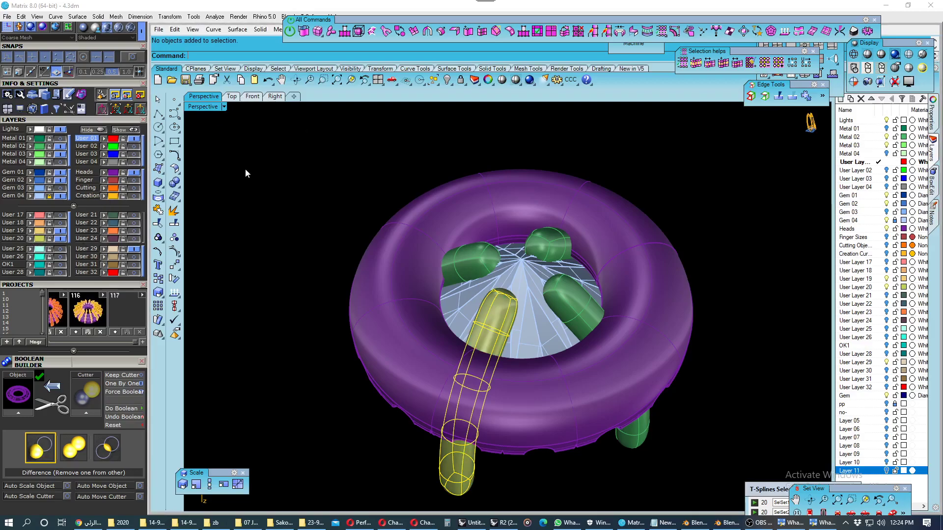
- In Top view, start rotating the prong about the ring centre, then cancel
left_click(231, 97)
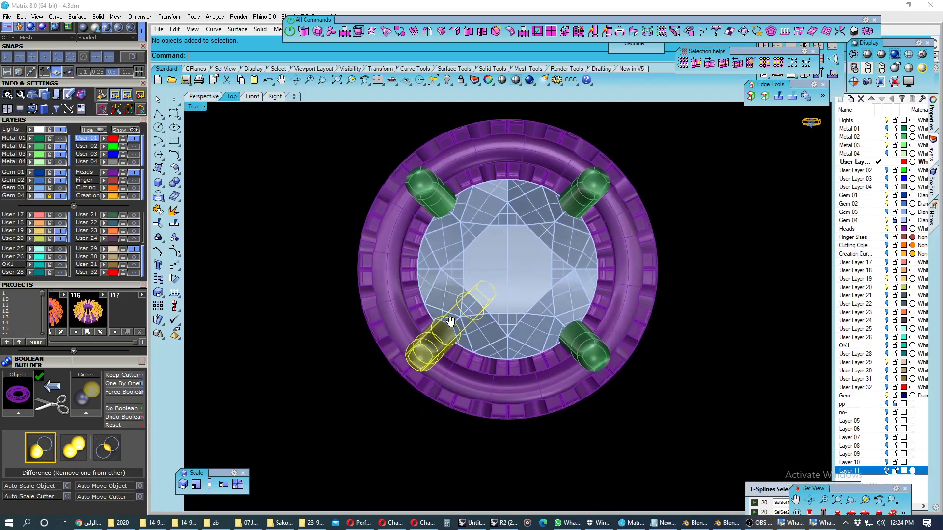
scroll(393, 314, "down", 2)
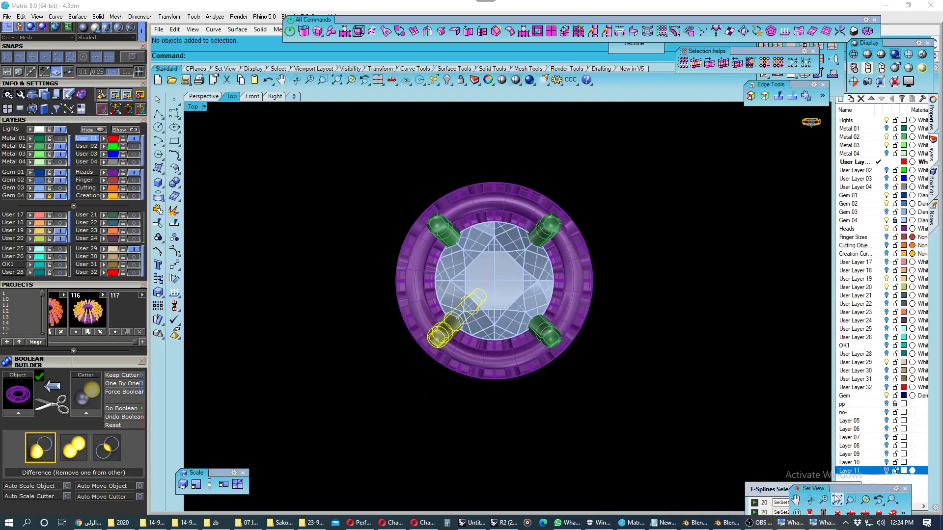
left_click(173, 278)
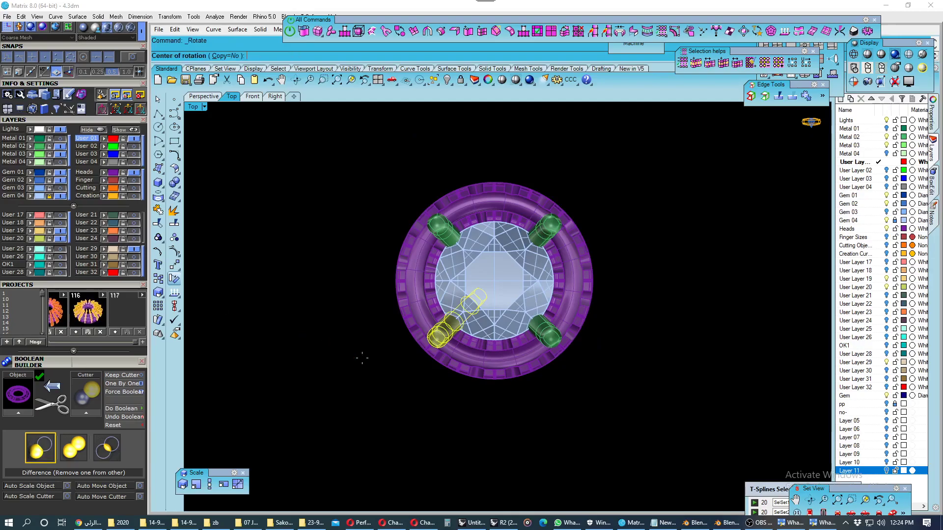
left_click(494, 280)
left_click(311, 281)
key("Escape")
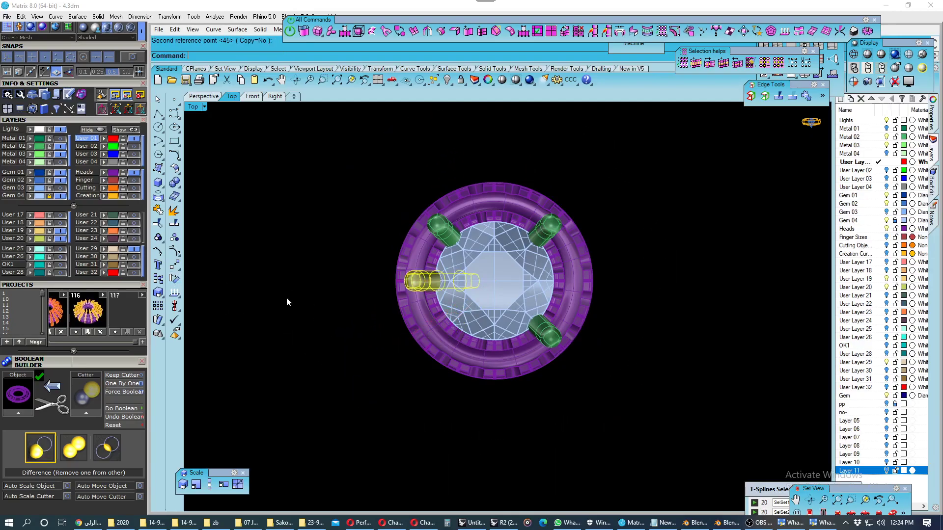
- Back in Perspective, hide the green prongs and the purple ring layers
left_click(204, 96)
right_click_drag(425, 378, 547, 321)
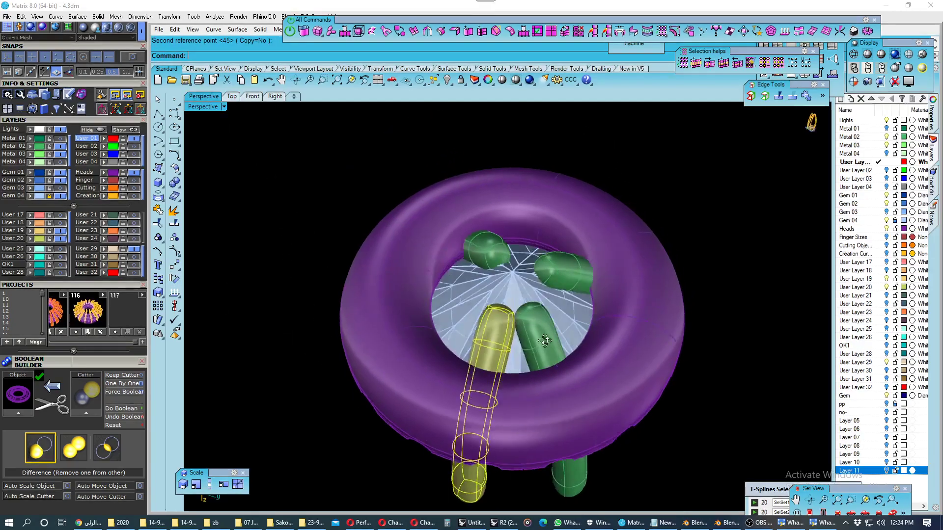
left_click(59, 148)
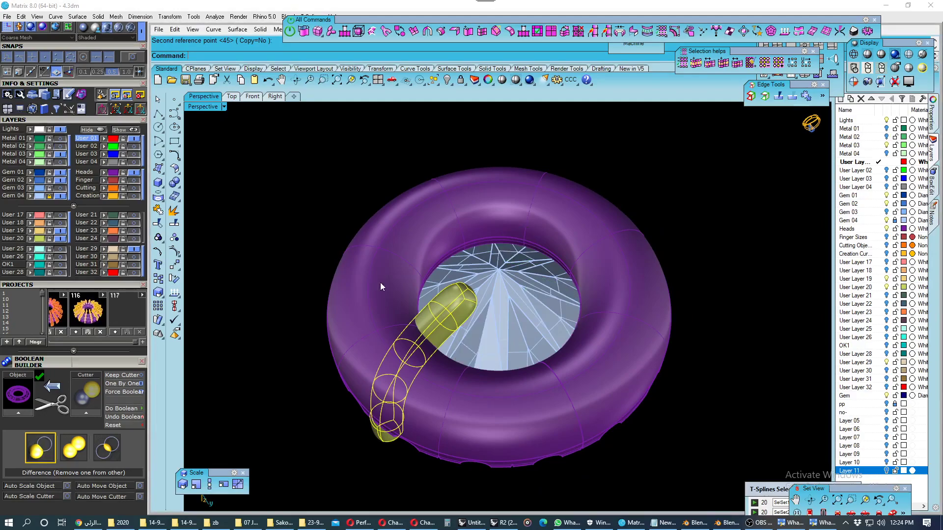
key("Down")
key("Down")
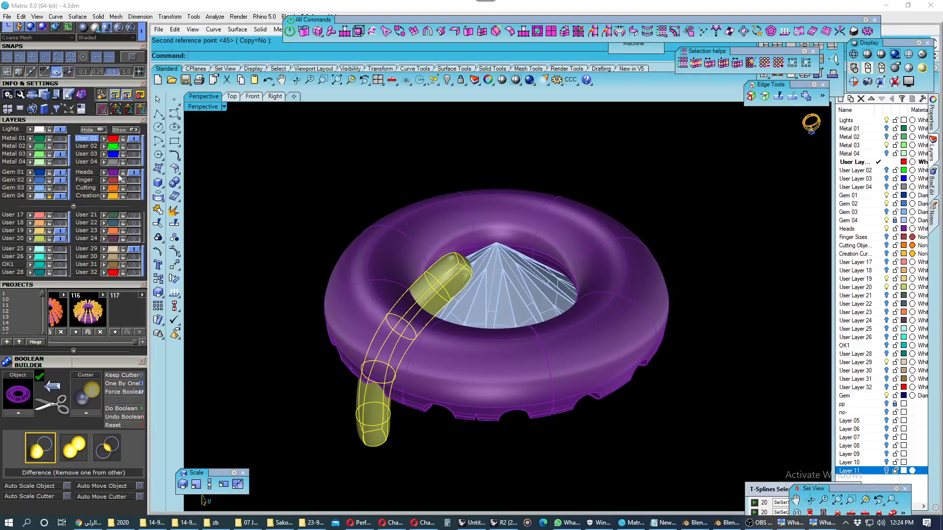
left_click(134, 172)
- Hide the stone and delete the faces at the curved prong's tip
left_click(62, 196)
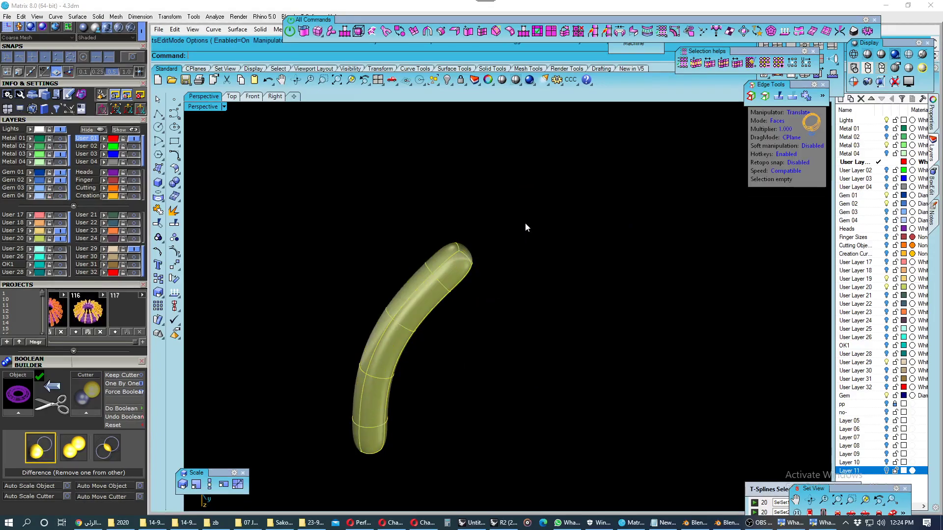
left_click_drag(469, 263, 472, 265)
mouse_move(485, 273)
right_mouse_down()
mouse_move(488, 259)
mouse_move(470, 278)
right_mouse_up()
key("Delete")
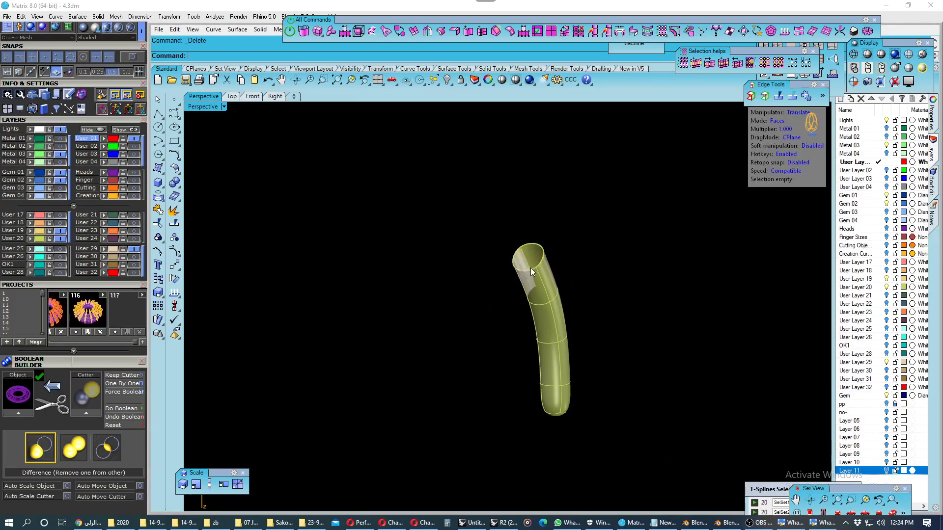
scroll(533, 269, "up", 2)
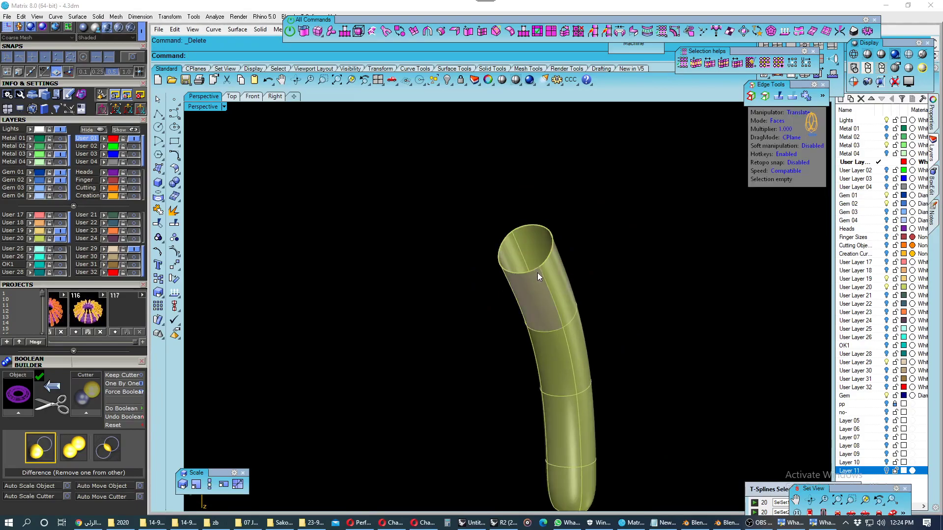
- Cap the open tip rim with tsFillHole and show the purple ring again
double_click(549, 249)
left_click(537, 31)
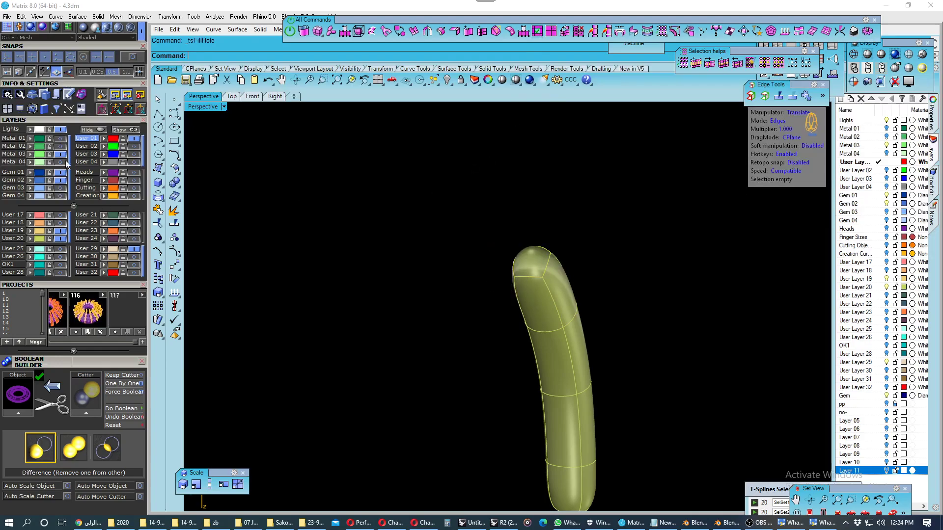
left_click(132, 172)
mouse_move(506, 308)
right_mouse_down()
mouse_move(546, 310)
mouse_move(616, 381)
mouse_move(543, 366)
mouse_move(564, 392)
right_mouse_up()
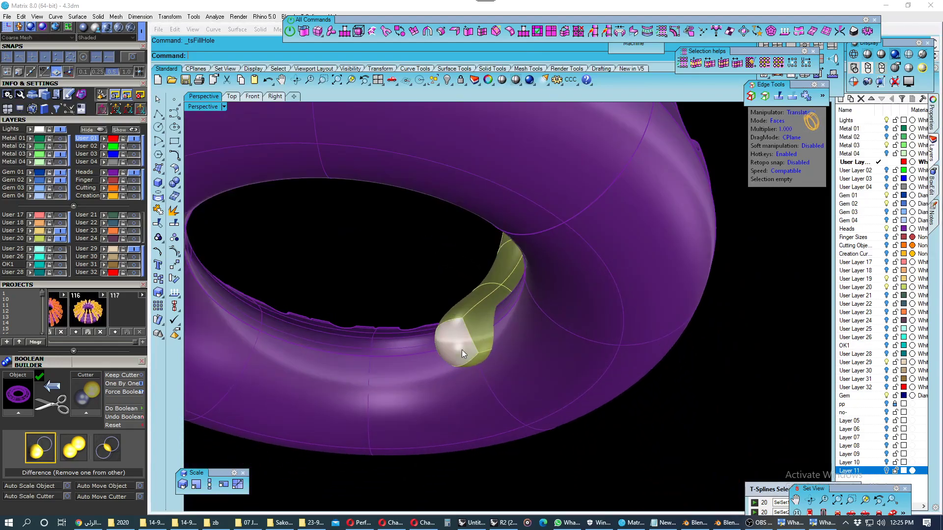
- Select the prong's cap face and inspect it in the four-view layout
left_click(461, 350)
left_click(493, 375)
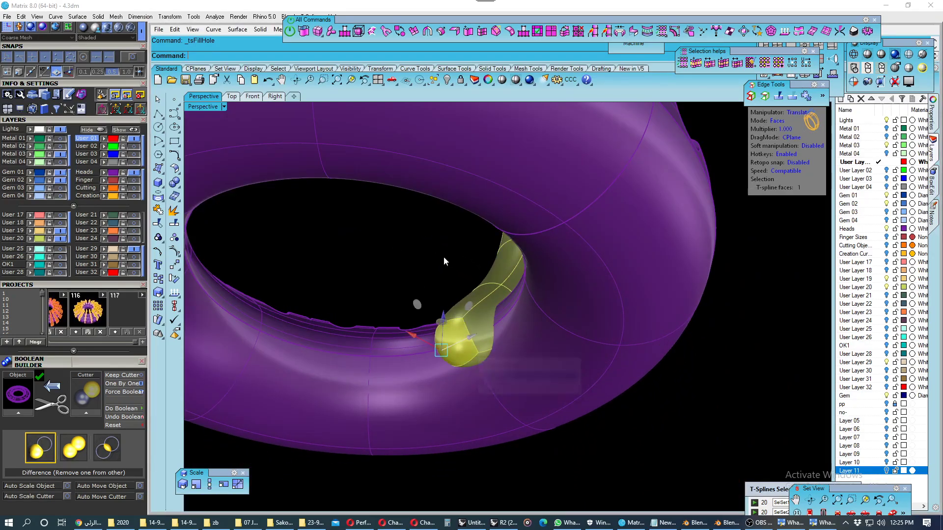
left_click(253, 97)
right_click_drag(364, 334, 388, 318)
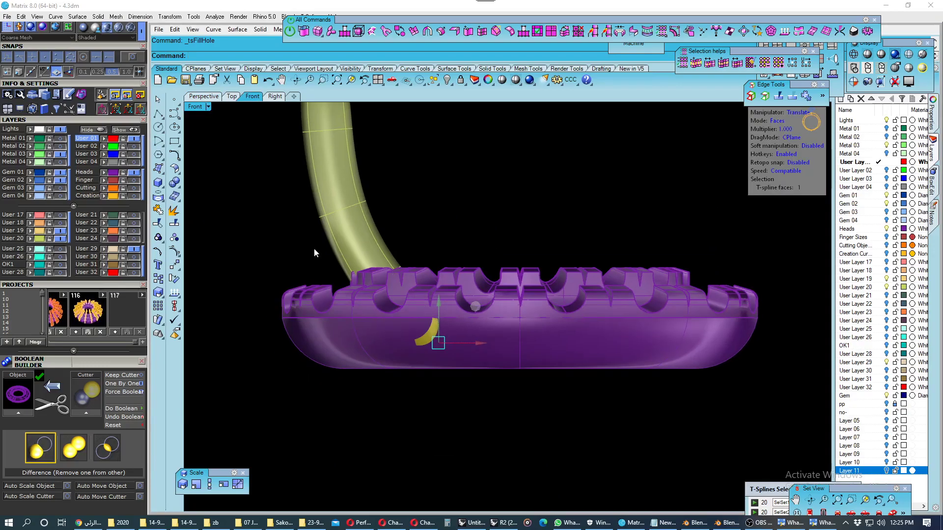
double_click(196, 108)
mouse_move(650, 227)
right_mouse_down()
mouse_move(662, 228)
mouse_move(629, 208)
mouse_move(609, 221)
right_mouse_up()
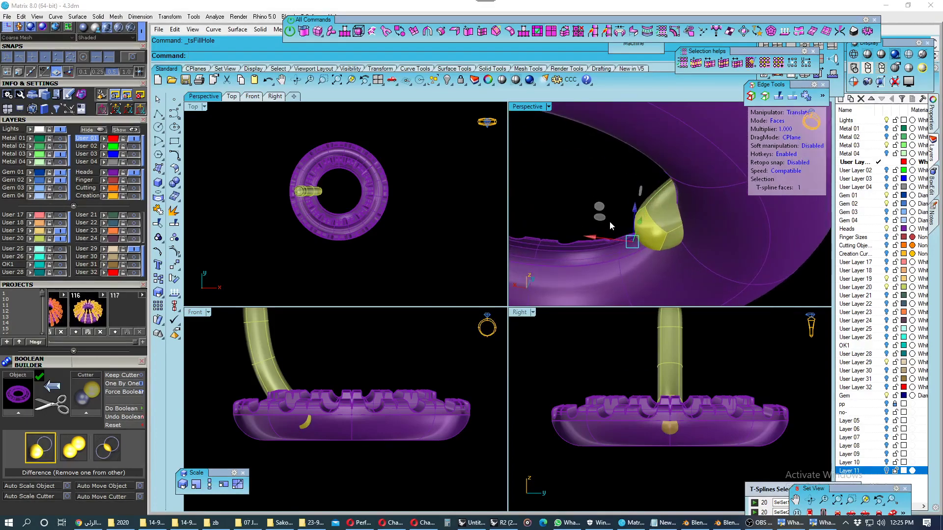
key("Tab")
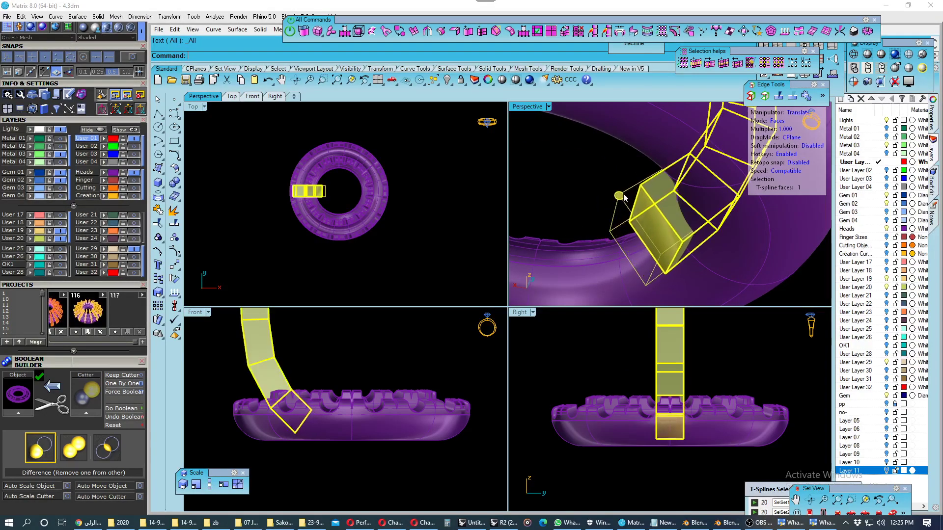
key("Tab")
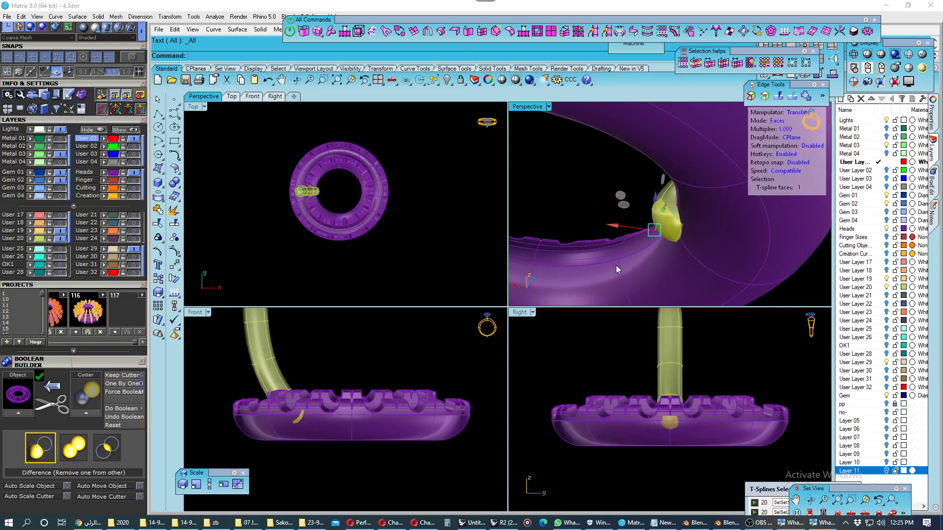
- Check the prong tip from several angles with the control cage toggled, then deselect
mouse_move(617, 270)
right_mouse_down()
mouse_move(673, 220)
mouse_move(651, 229)
mouse_move(625, 204)
right_mouse_up()
key("Tab")
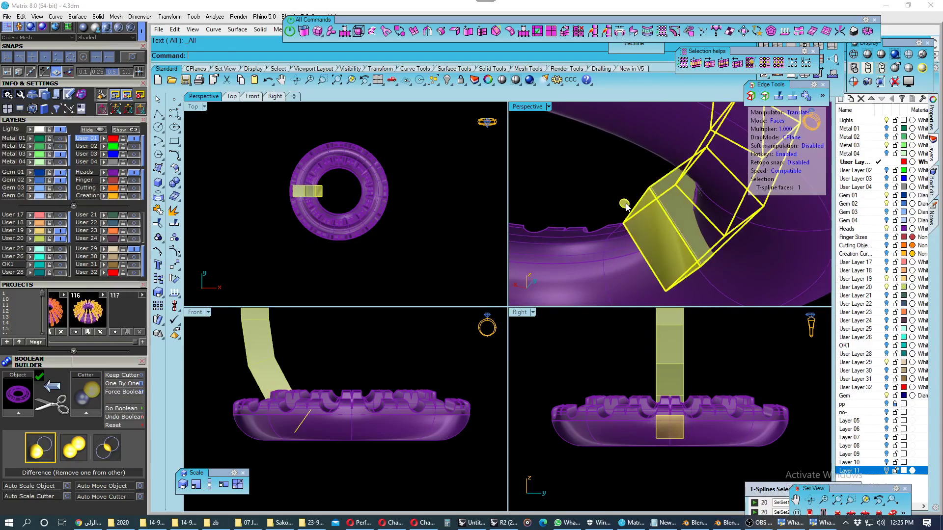
key("Tab")
mouse_move(622, 206)
right_mouse_down()
mouse_move(614, 223)
mouse_move(679, 201)
mouse_move(661, 209)
right_mouse_up()
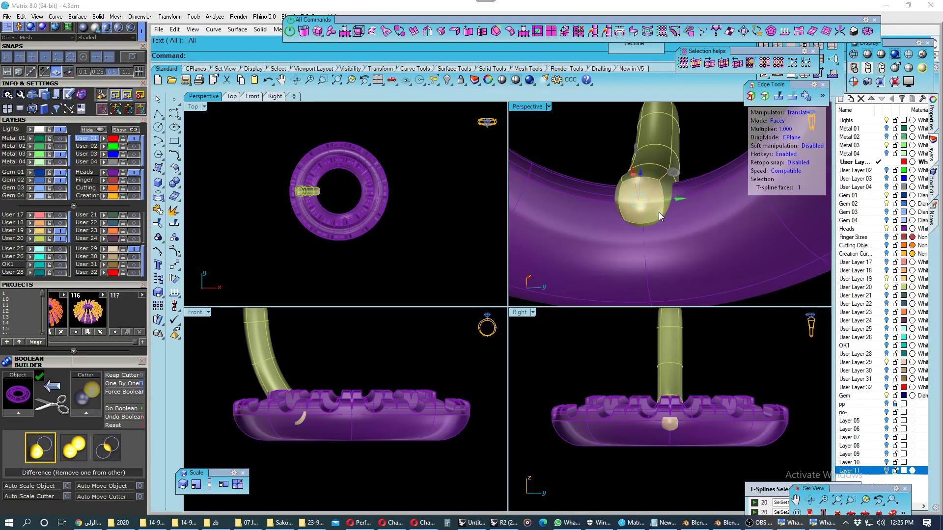
key("Escape")
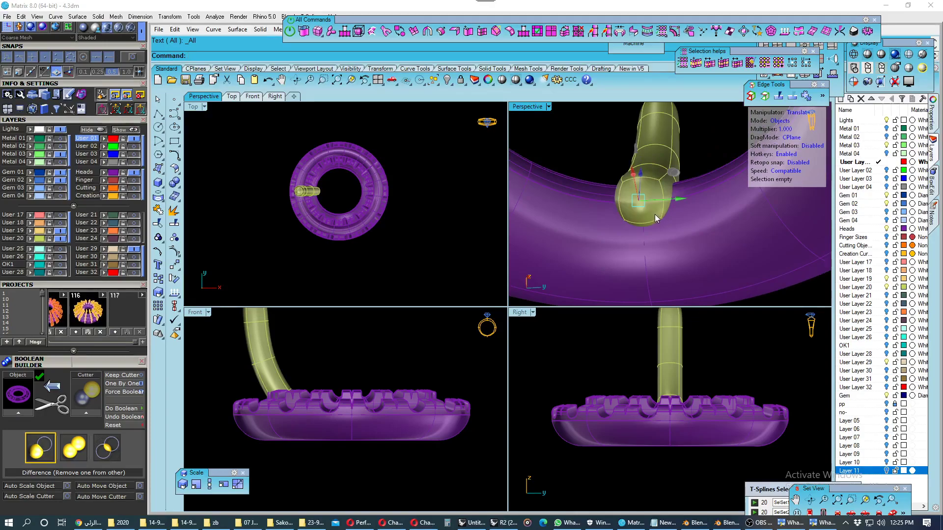
right_click_drag(655, 215, 618, 232)
- Show the diamond, maximize Perspective, select the yellow shank piece, and save a snapshot
left_click(58, 196)
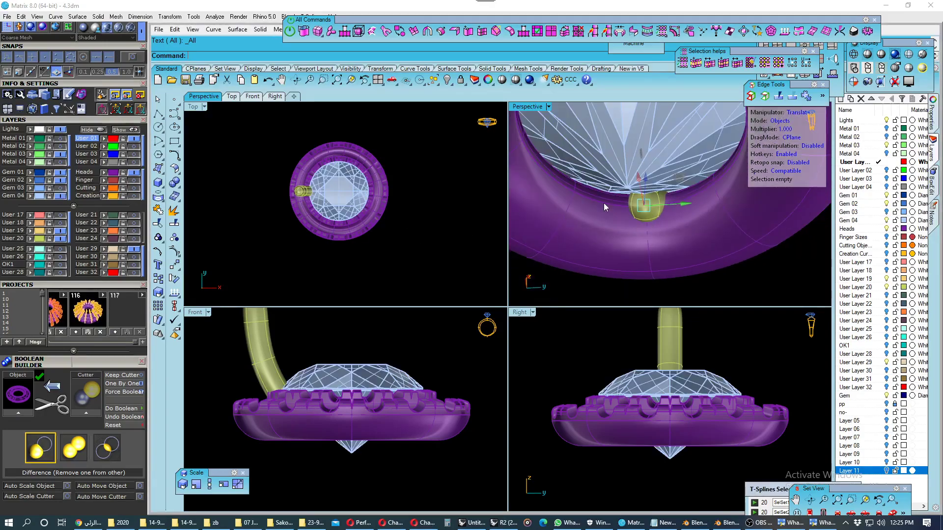
mouse_move(592, 265)
right_mouse_down()
mouse_move(672, 182)
mouse_move(664, 254)
right_mouse_up()
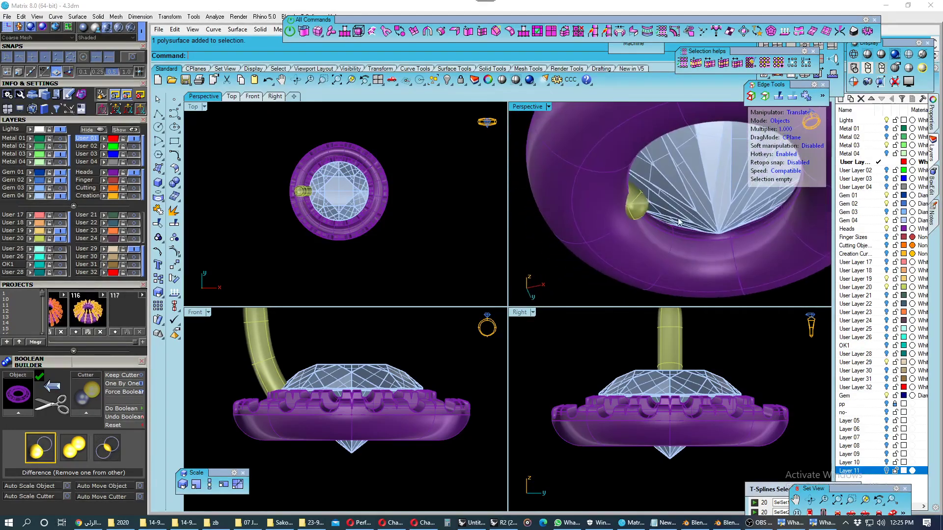
double_click(536, 109)
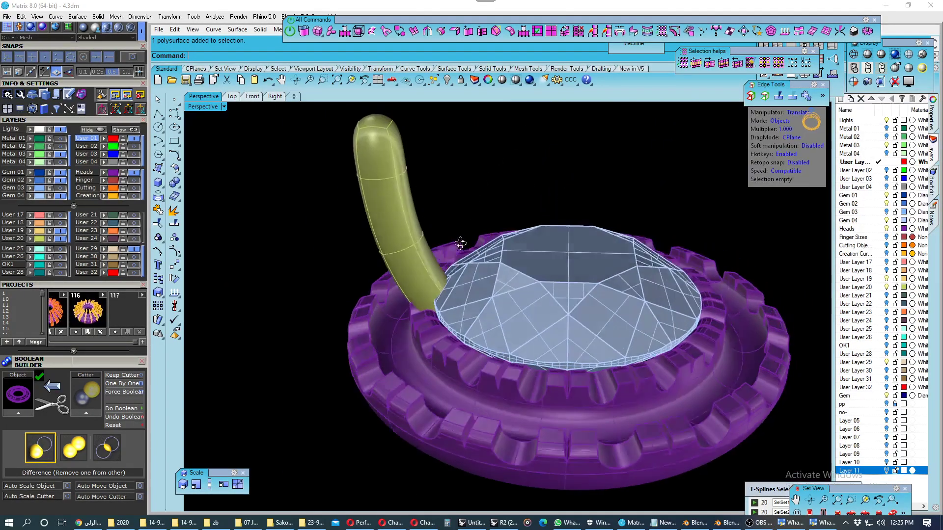
mouse_move(536, 109)
right_mouse_down()
mouse_move(592, 256)
mouse_move(190, 234)
right_mouse_up()
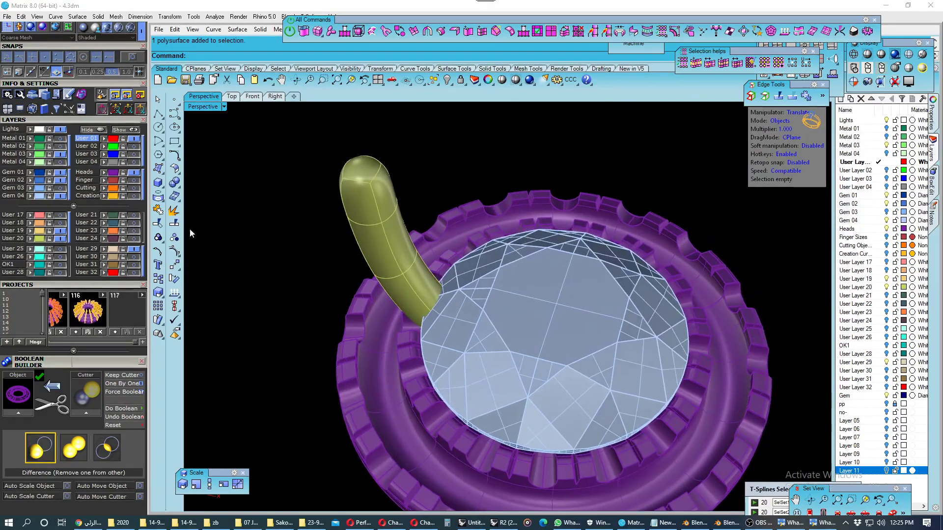
left_click(56, 196)
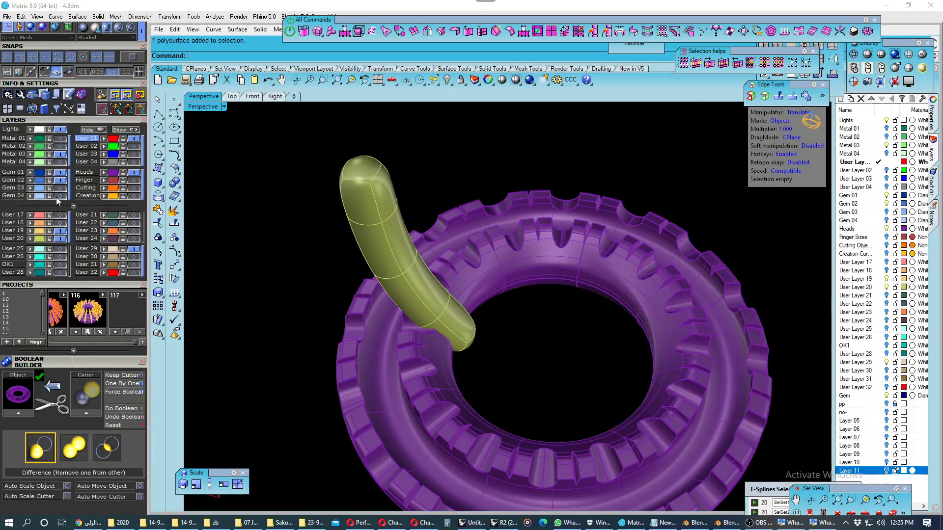
left_click(56, 196)
right_click_drag(277, 251, 469, 228)
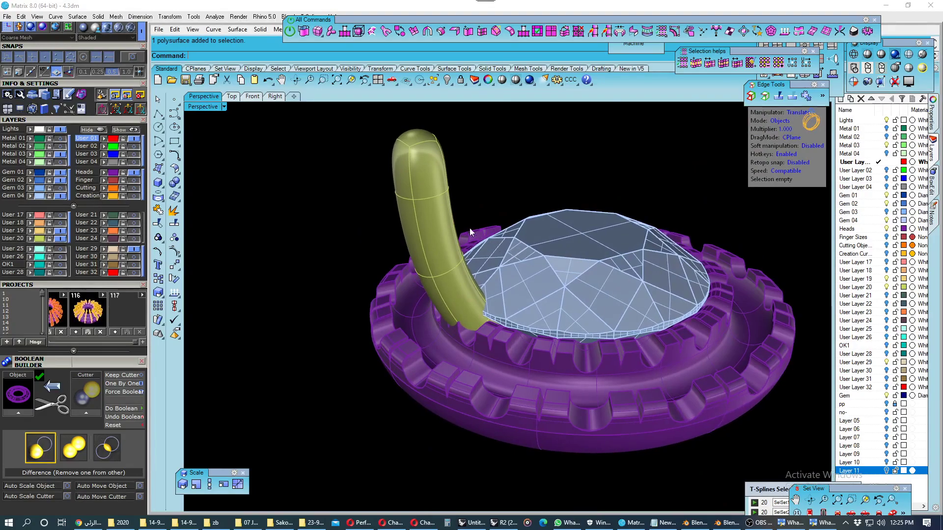
left_click(436, 233)
scroll(435, 229, "down", 4)
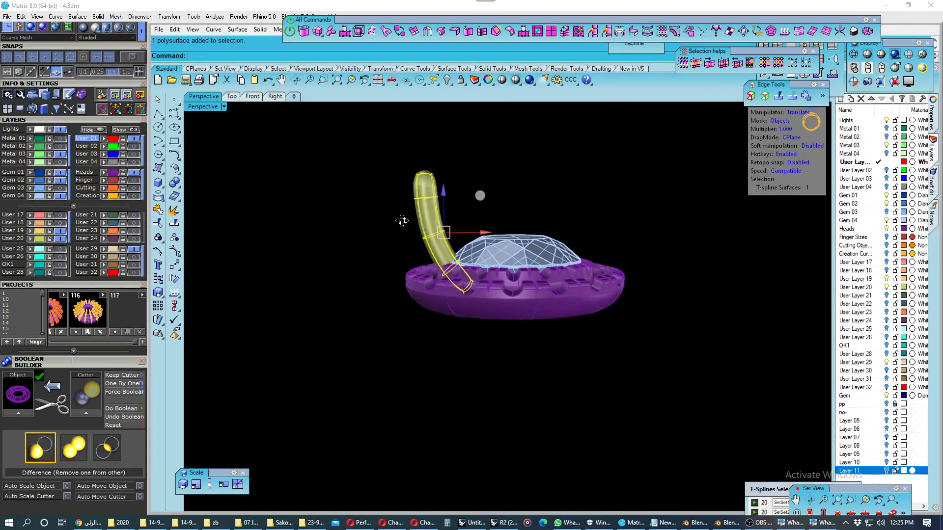
left_click(115, 333)
- Polar-array the prong four times around the origin and convert them to polysurfaces
left_click(232, 96)
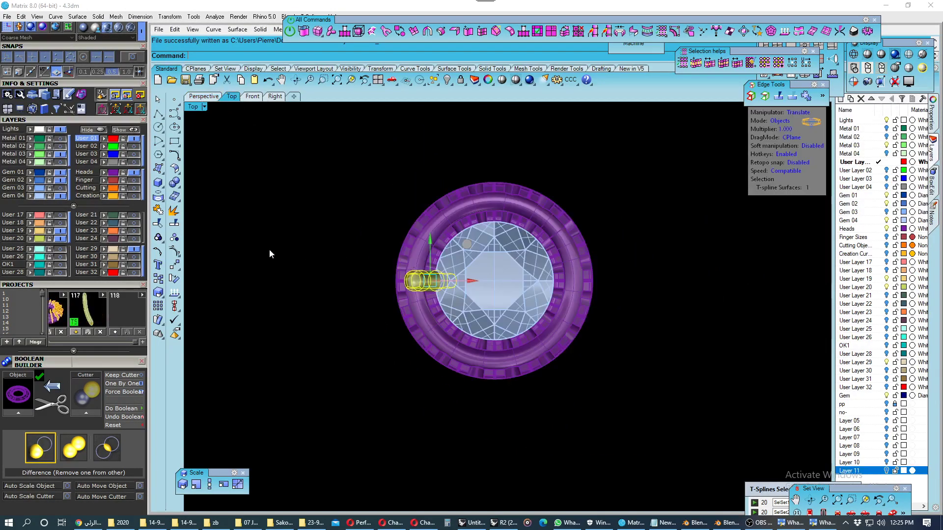
left_click(178, 253)
left_click(203, 299)
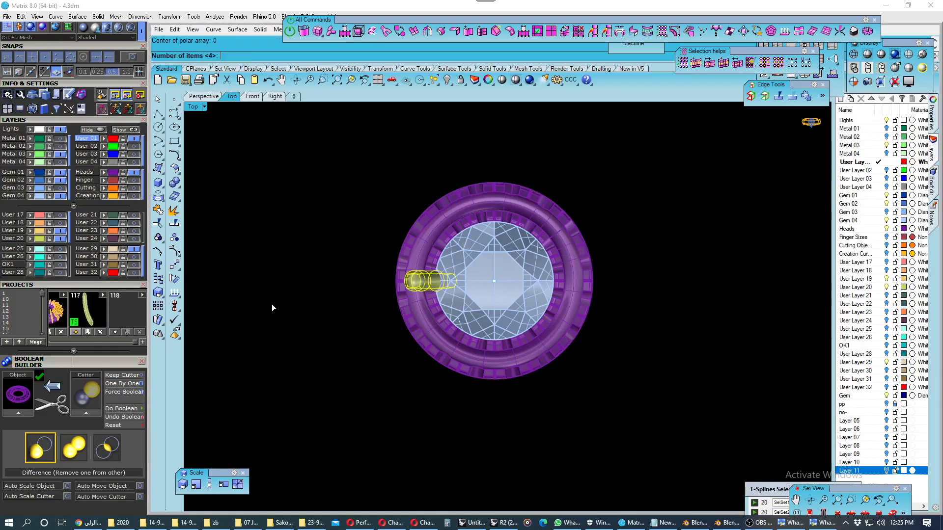
type("0")
key("Return")
key("Return")
key("Return")
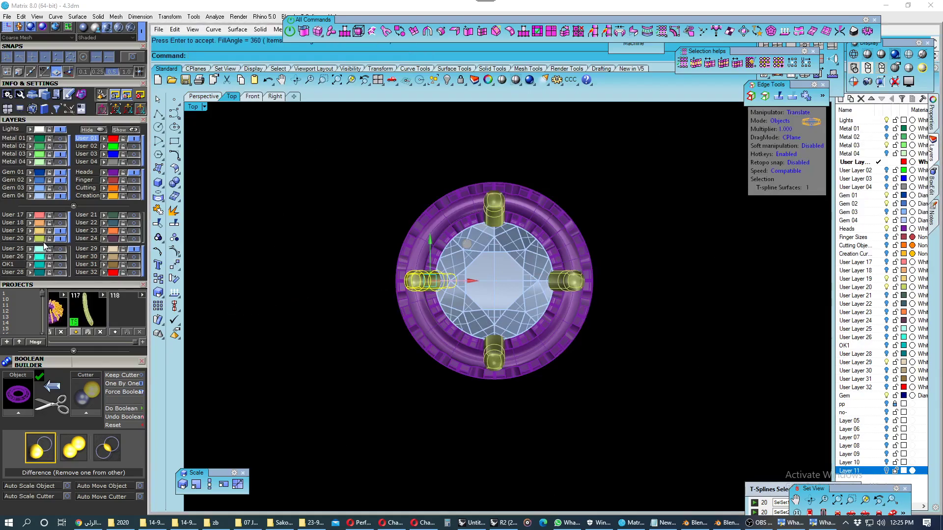
key("Return")
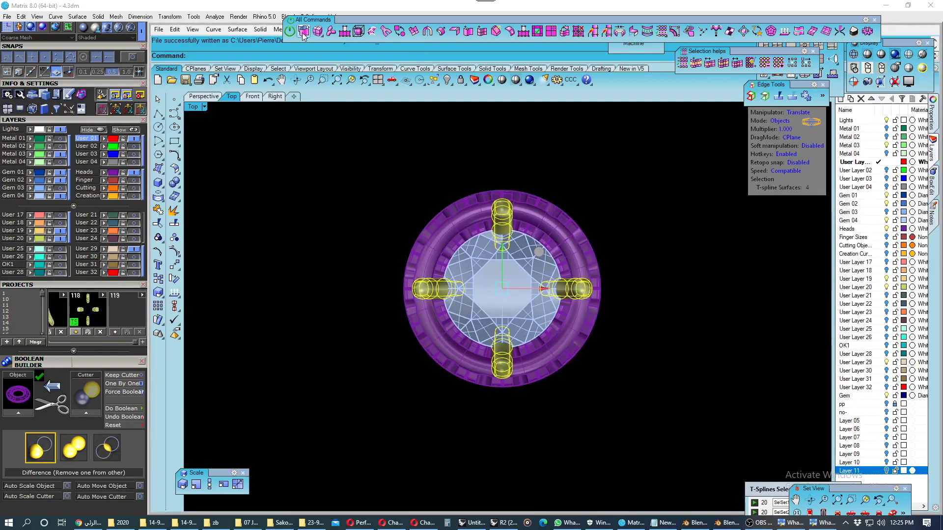
left_click(303, 33)
- Rotate the four prongs 45° onto the diagonals, leave T-spline mode, and save
left_click(171, 283)
left_click(470, 287)
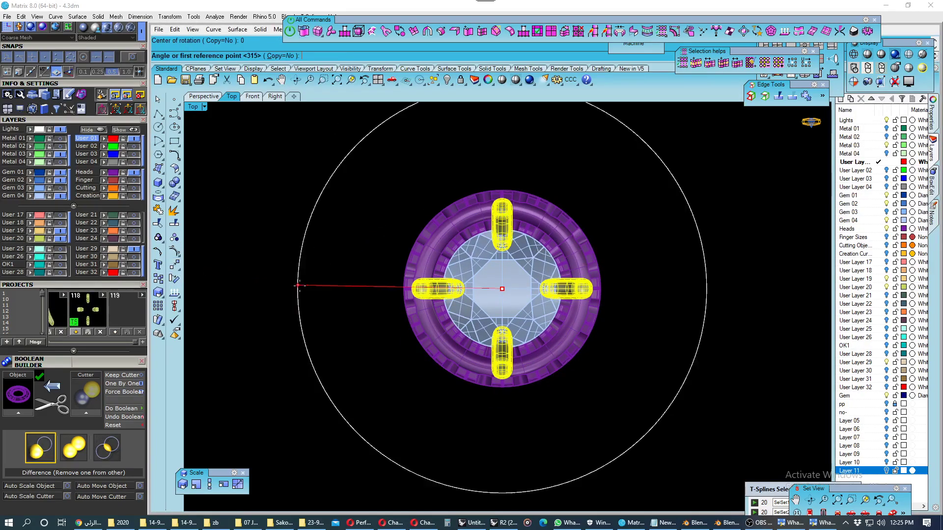
left_click(304, 285)
left_click(308, 194)
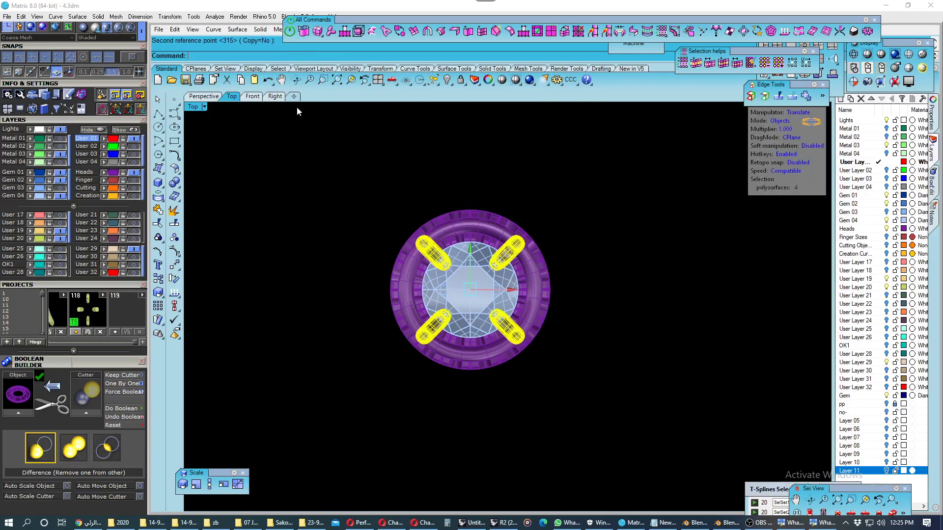
left_click(289, 33)
left_click(186, 84)
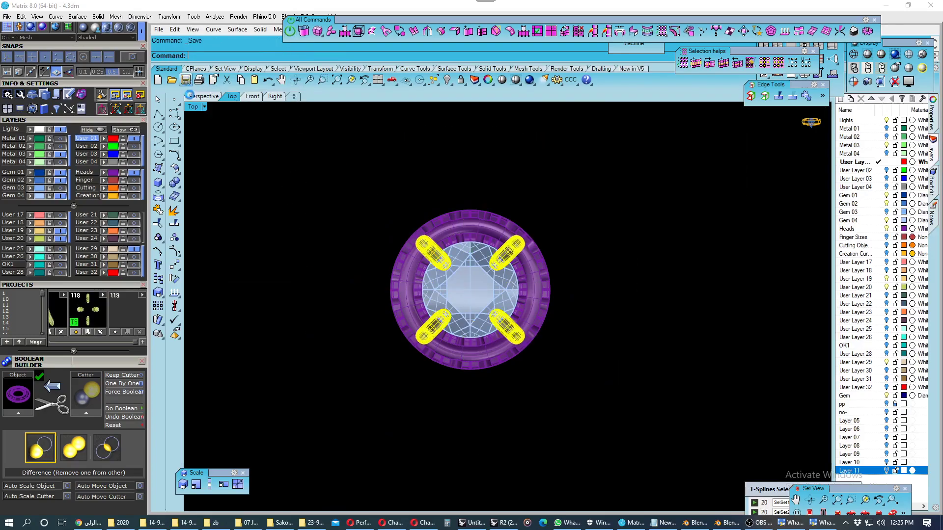
left_click(204, 96)
mouse_move(393, 275)
right_mouse_down()
mouse_move(393, 253)
mouse_move(404, 319)
right_mouse_up()
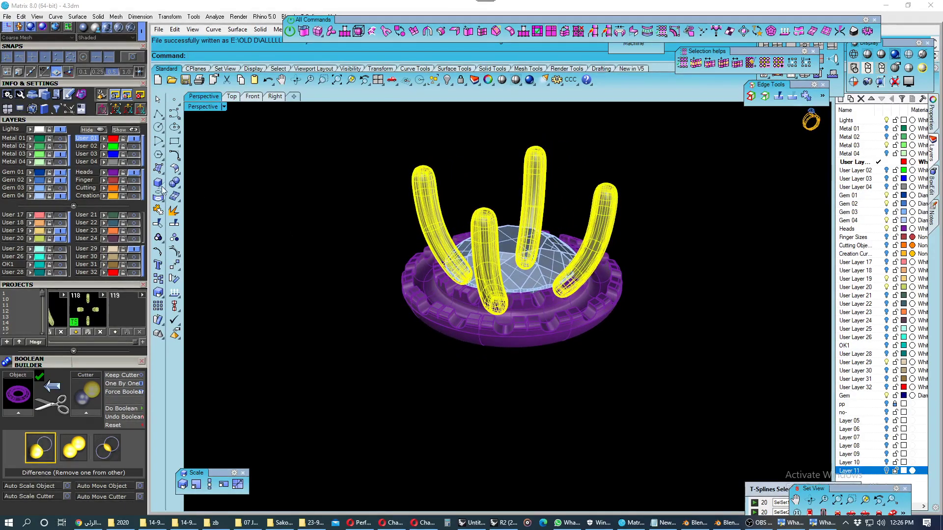
- Select the prongs and move them onto a newly created Layer 12
left_click(190, 179)
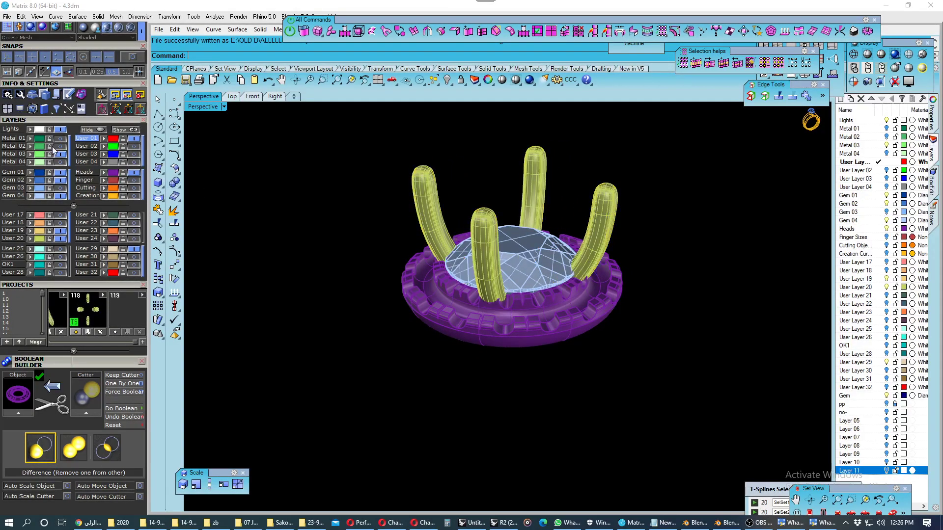
left_click(41, 148)
right_click_drag(370, 261, 353, 273)
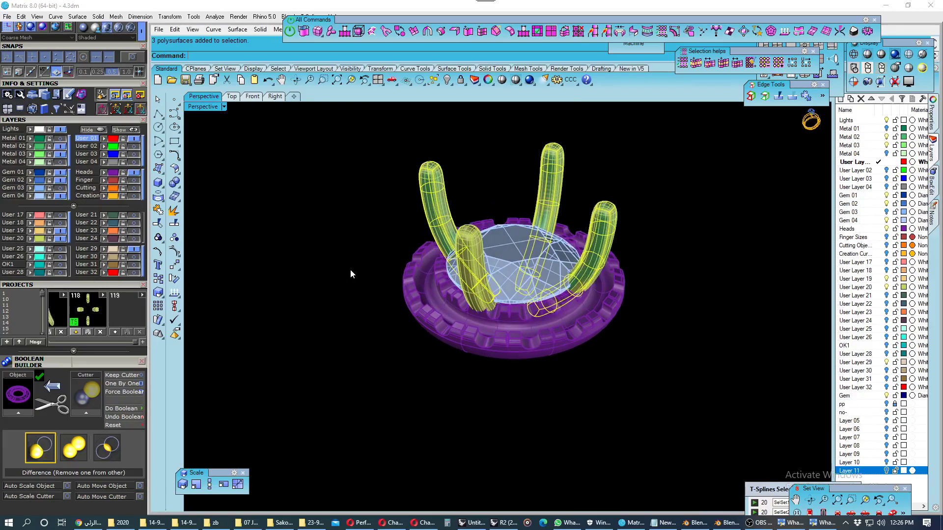
left_click_drag(867, 490, 871, 503)
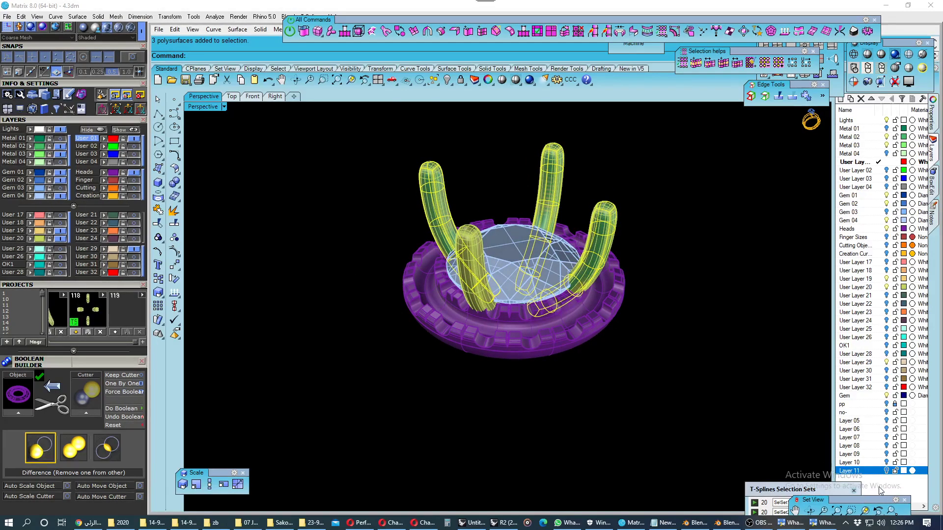
right_click(879, 491)
left_click(890, 446)
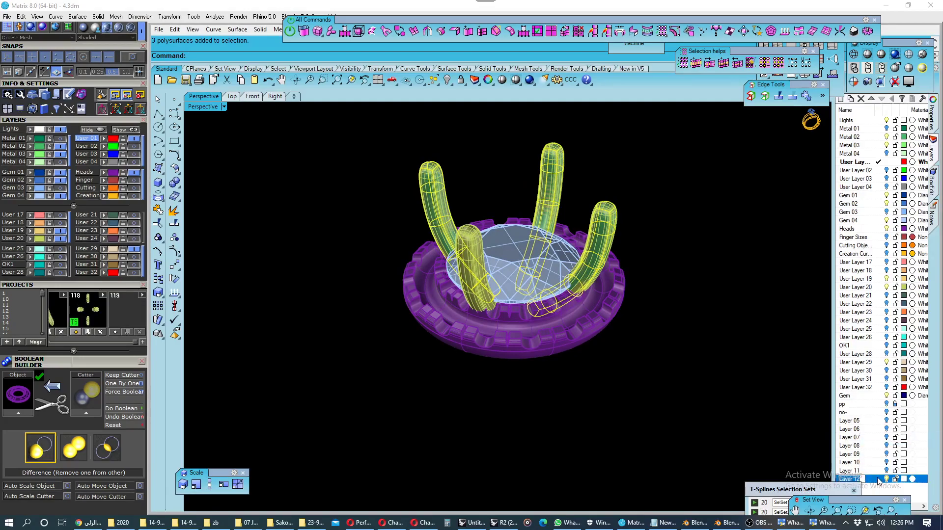
right_click(879, 481)
left_click(889, 435)
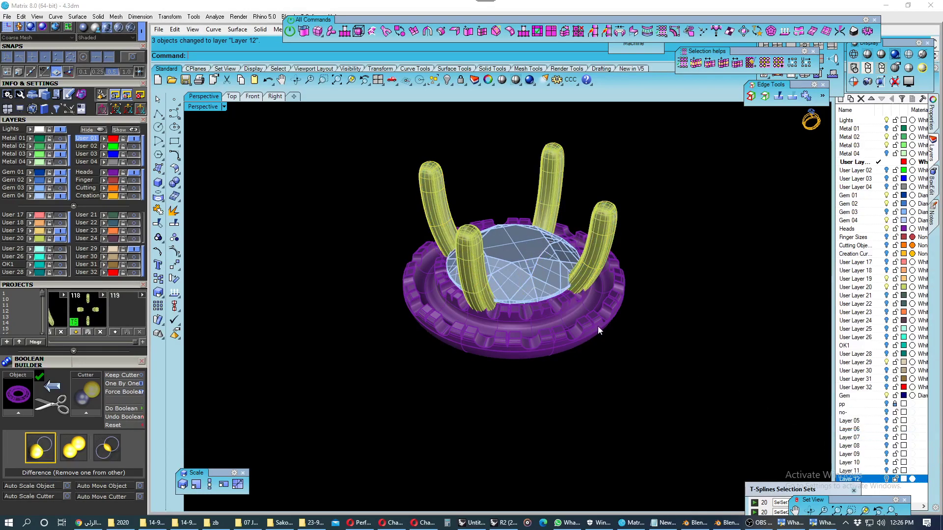
- Orbit and zoom onto the halo front and select four adjacent accent gems
right_click_drag(599, 331, 575, 349)
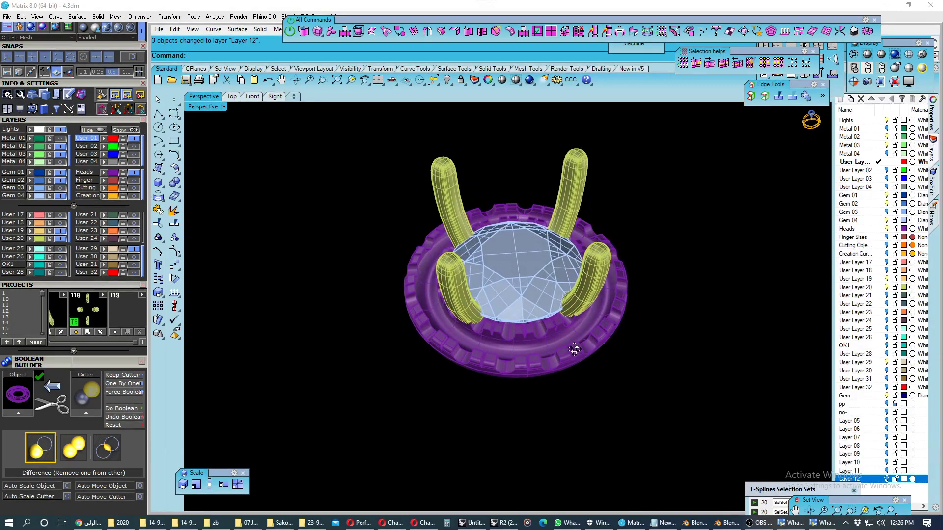
right_click_drag(574, 350, 475, 364)
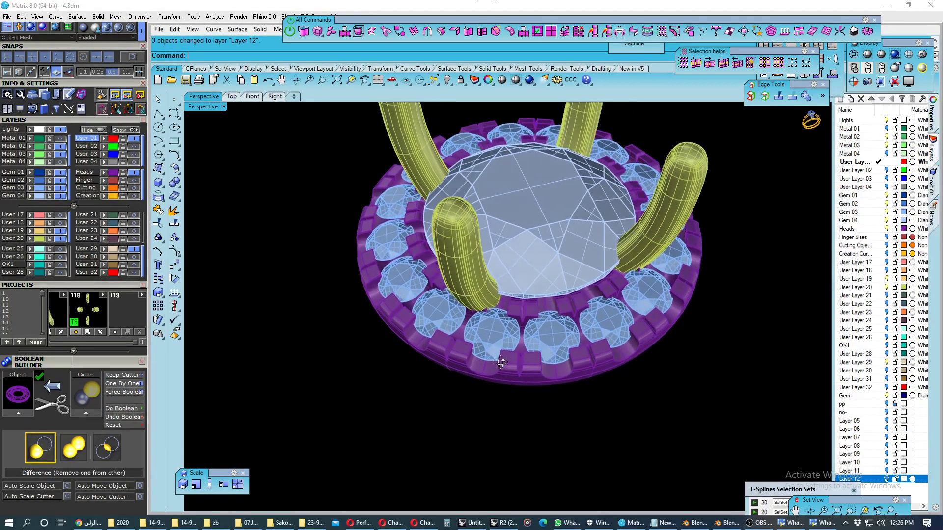
scroll(505, 344, "up", 3)
scroll(508, 356, "up", 2)
scroll(508, 356, "down", 2)
scroll(523, 353, "down", 1)
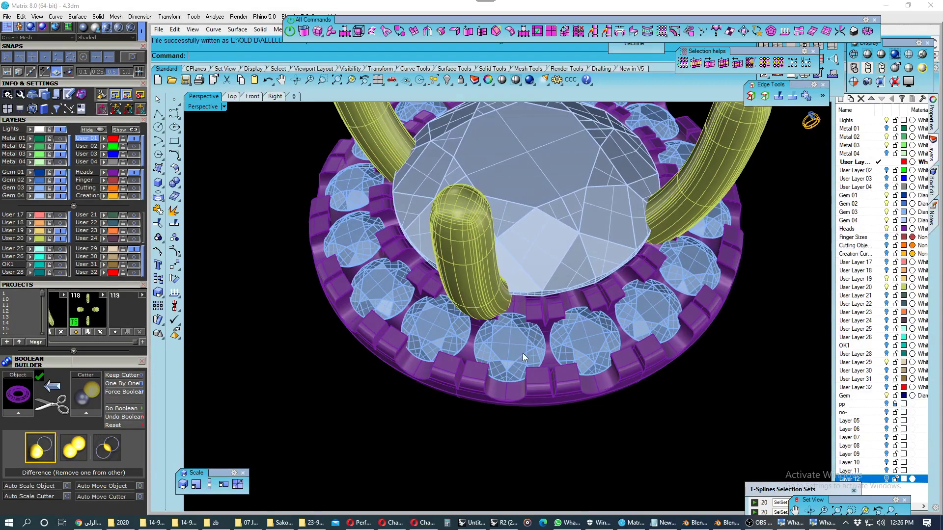
scroll(522, 358, "down", 2)
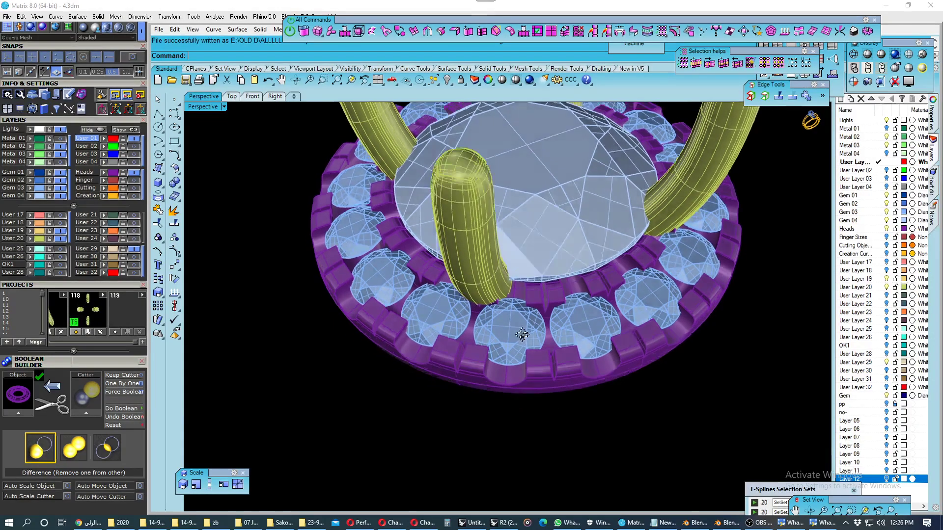
scroll(519, 343, "down", 1)
left_click(513, 319)
scroll(515, 322, "down", 1)
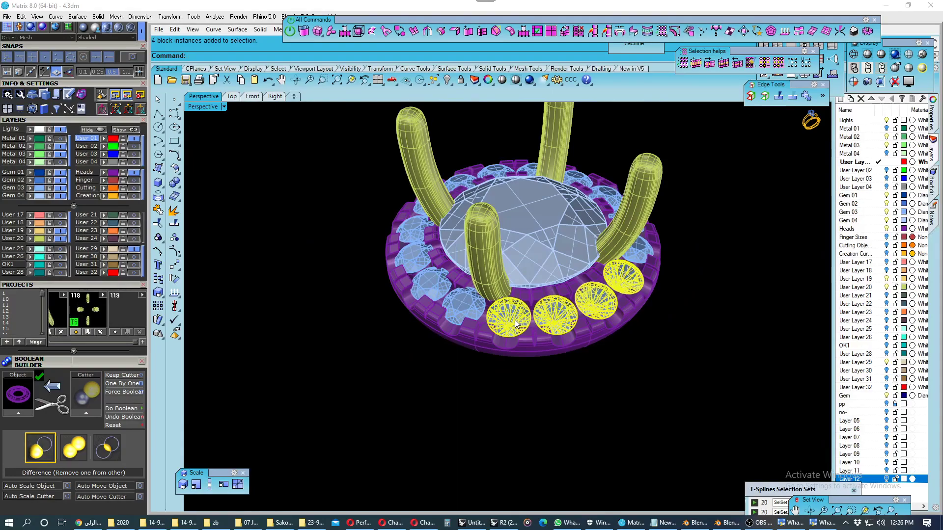
scroll(515, 322, "up", 1)
scroll(513, 338, "up", 1)
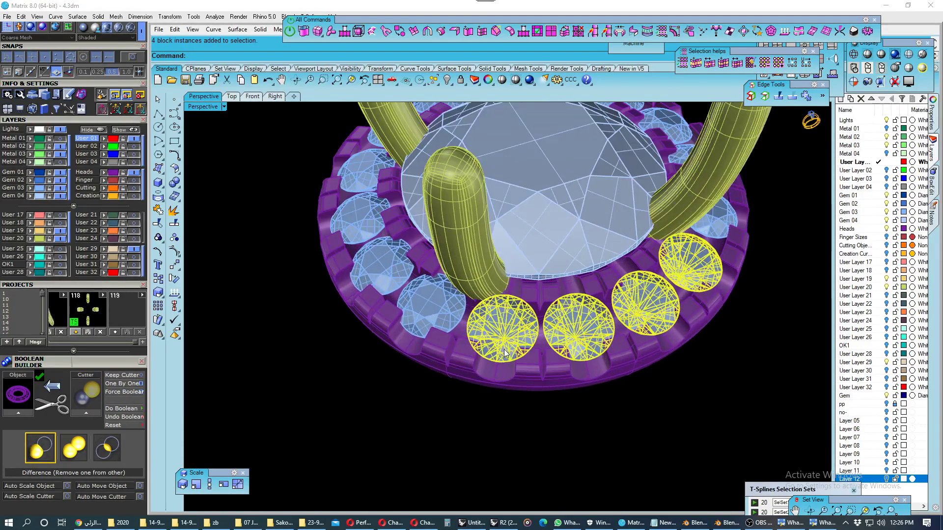
scroll(508, 363, "up", 1)
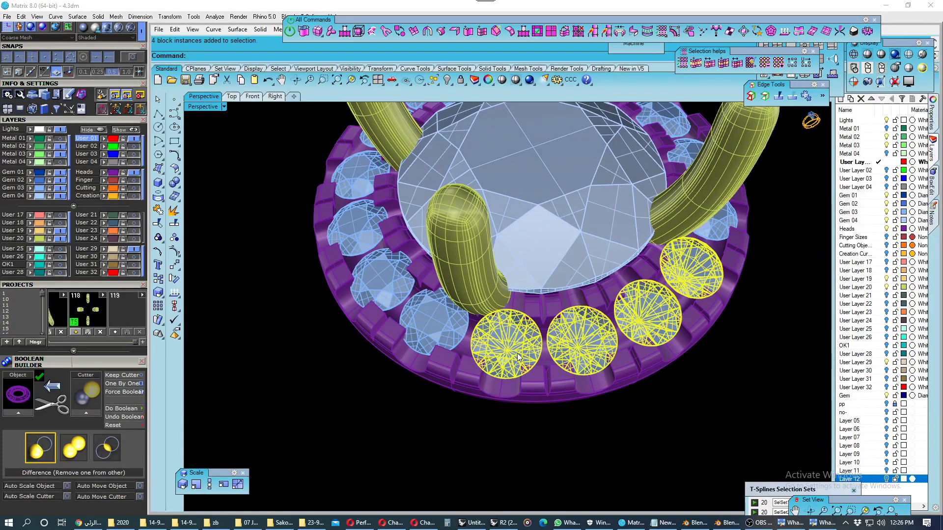
- Add gem cutters to the selected front accent gems with a girdle scale of 80
right_click(518, 357)
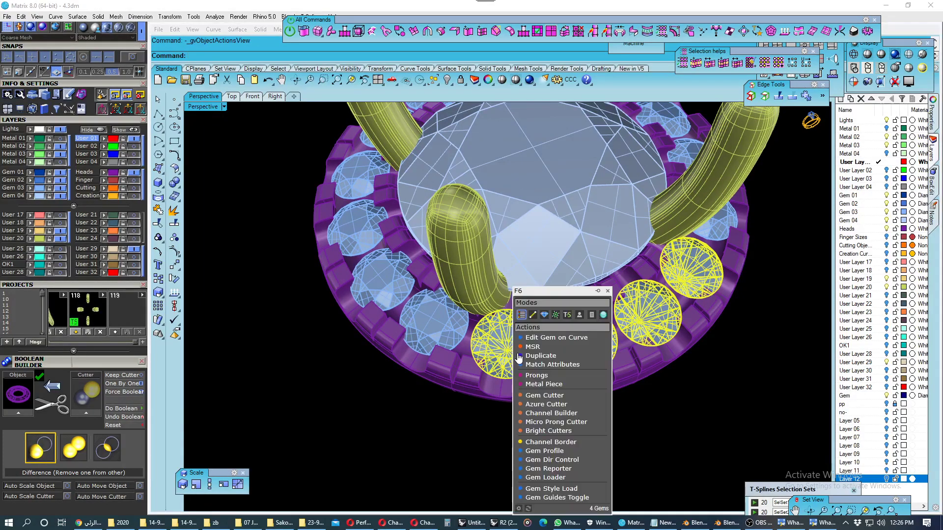
left_click(537, 390)
left_click(455, 391)
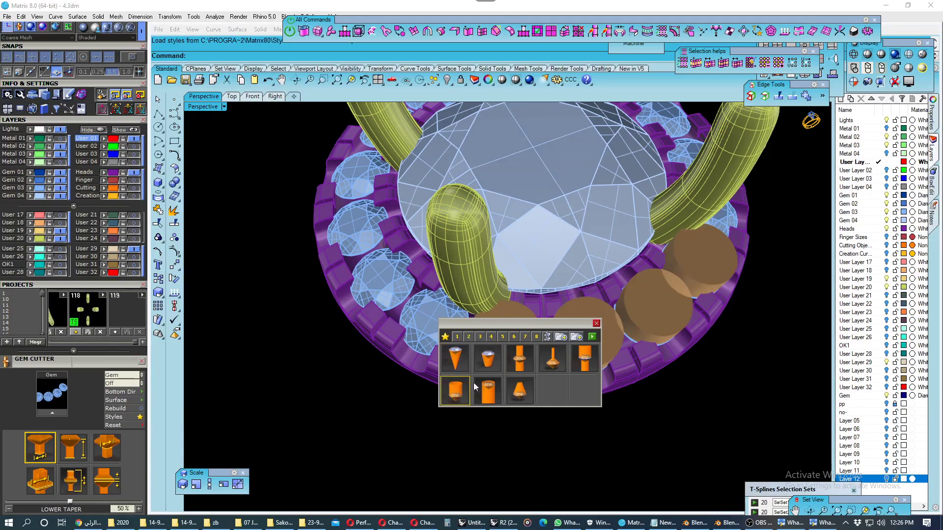
left_click(593, 337)
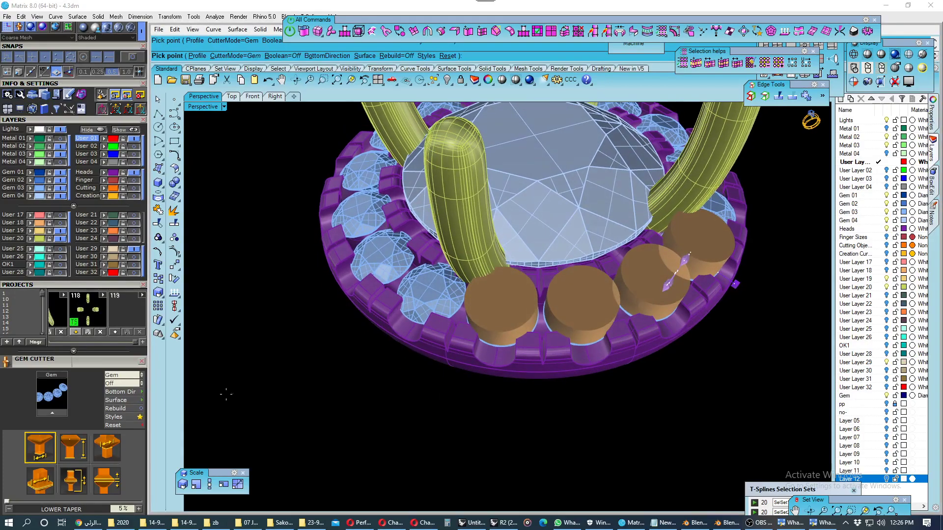
scroll(89, 339, "down", 3)
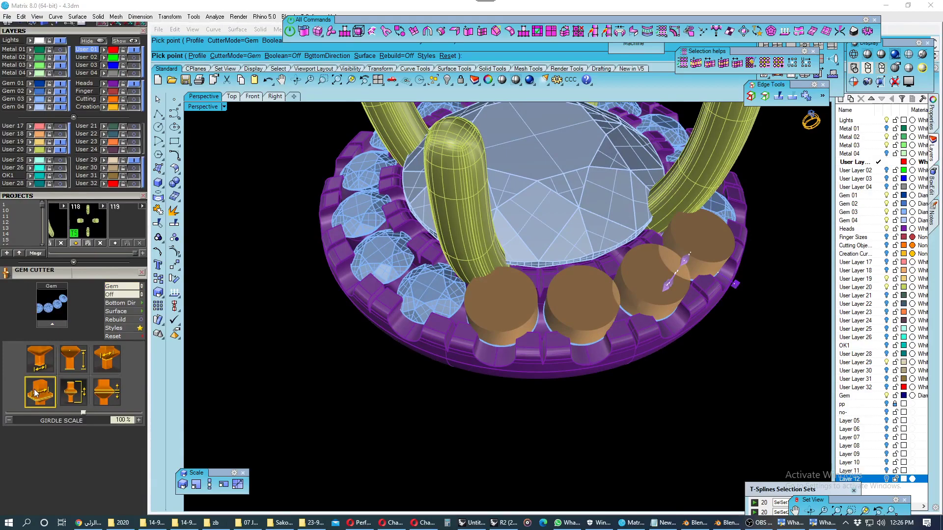
key("BackSpace")
key("BackSpace")
key("BackSpace")
type("80")
- Adjust the cutters' Z offset and lower depth to -114%, then create the four cutters
mouse_move(320, 386)
right_mouse_down()
mouse_move(444, 423)
mouse_move(486, 388)
right_mouse_up()
scroll(444, 423, "up", 3)
scroll(486, 388, "down", 2)
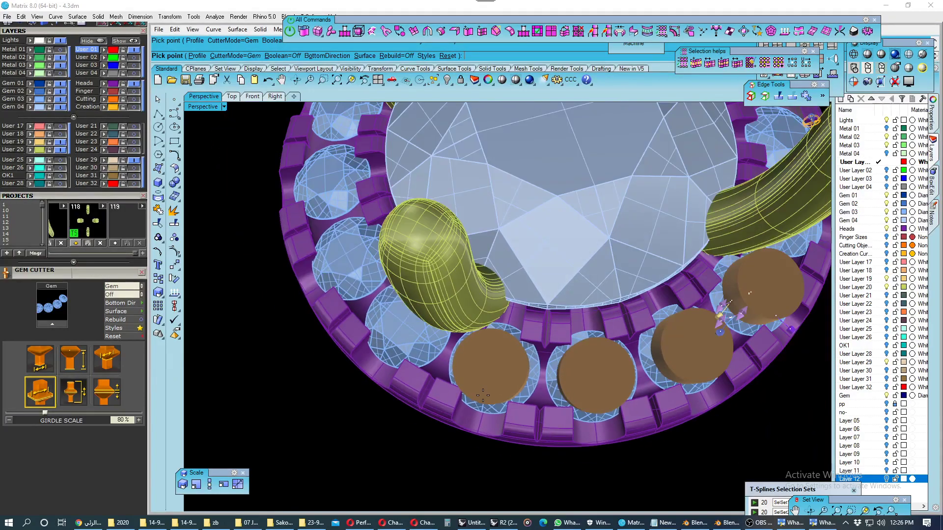
scroll(496, 374, "up", 2)
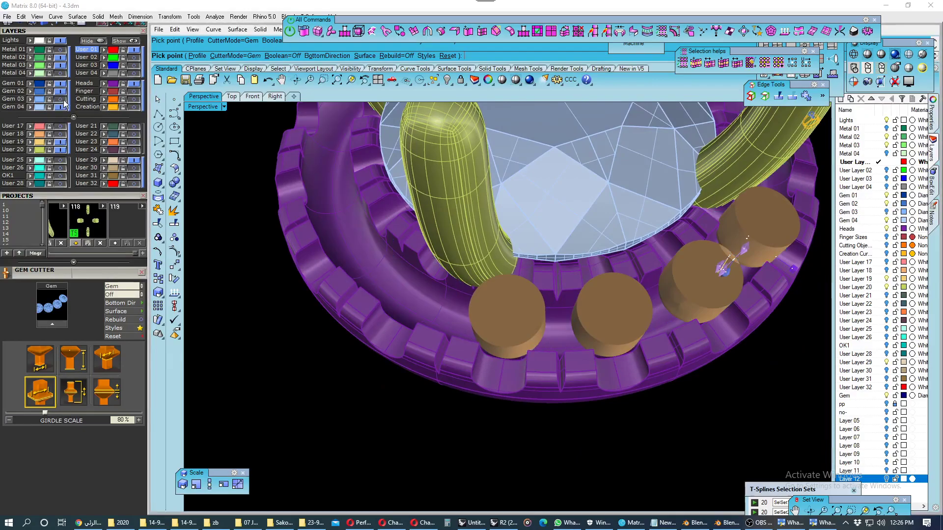
mouse_move(442, 270)
right_mouse_down()
mouse_move(632, 253)
mouse_move(641, 173)
right_mouse_up()
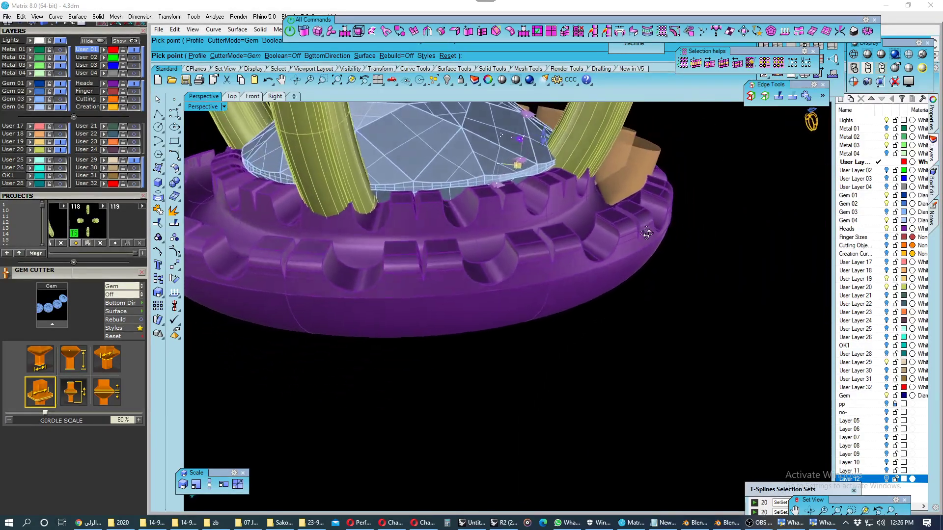
scroll(640, 174, "up", 3)
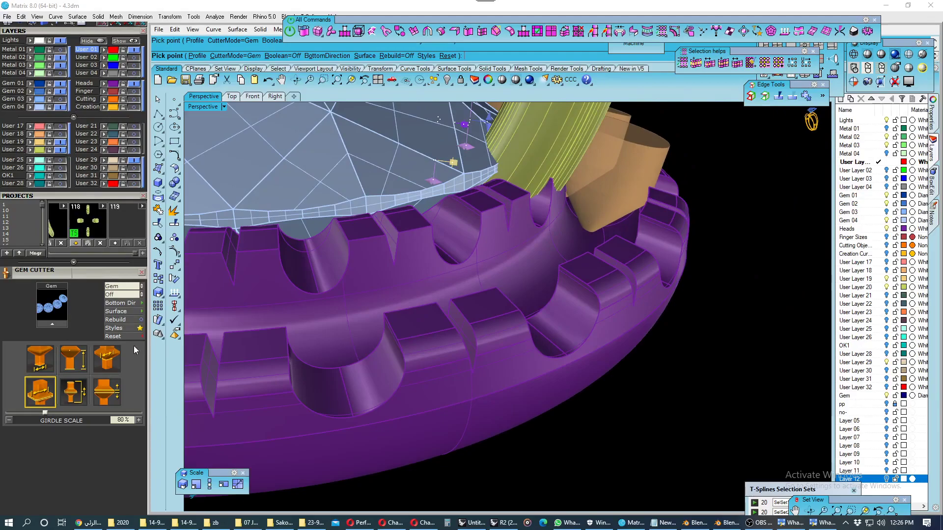
left_click(68, 397)
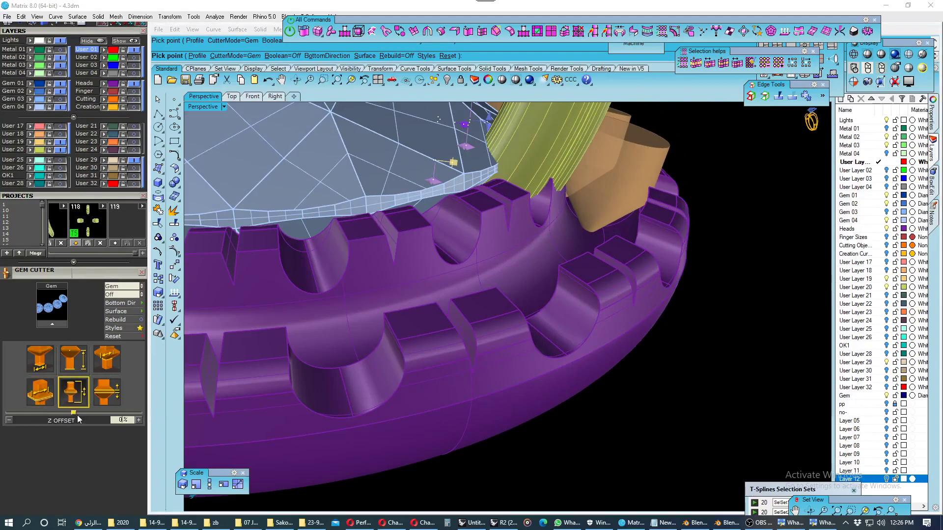
left_click_drag(76, 413, 78, 413)
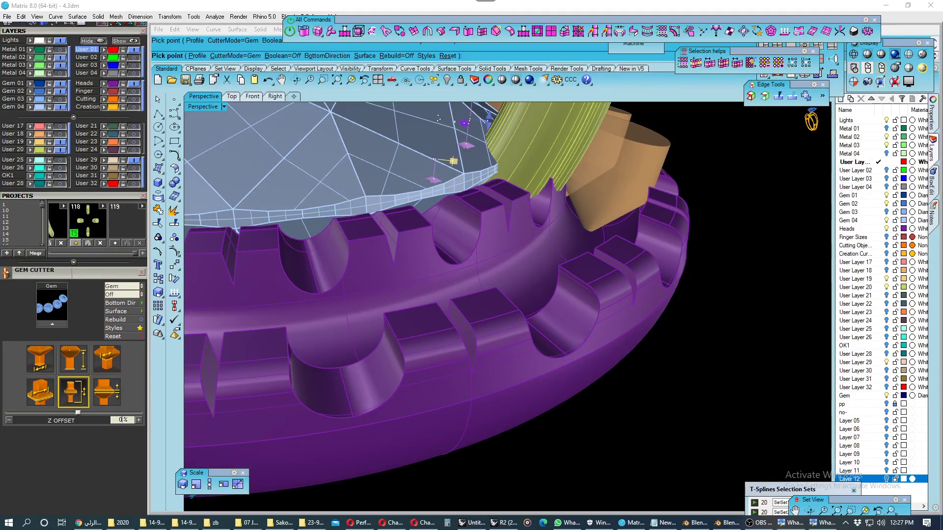
left_click_drag(78, 412, 114, 413)
left_click(78, 366)
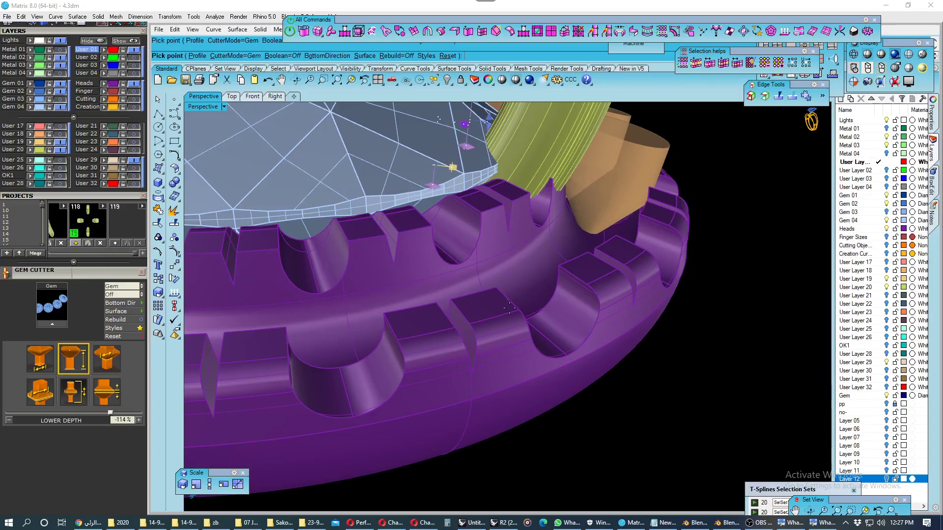
mouse_move(287, 350)
right_mouse_down()
mouse_move(403, 374)
mouse_move(395, 359)
mouse_move(445, 391)
right_mouse_up()
key("Return")
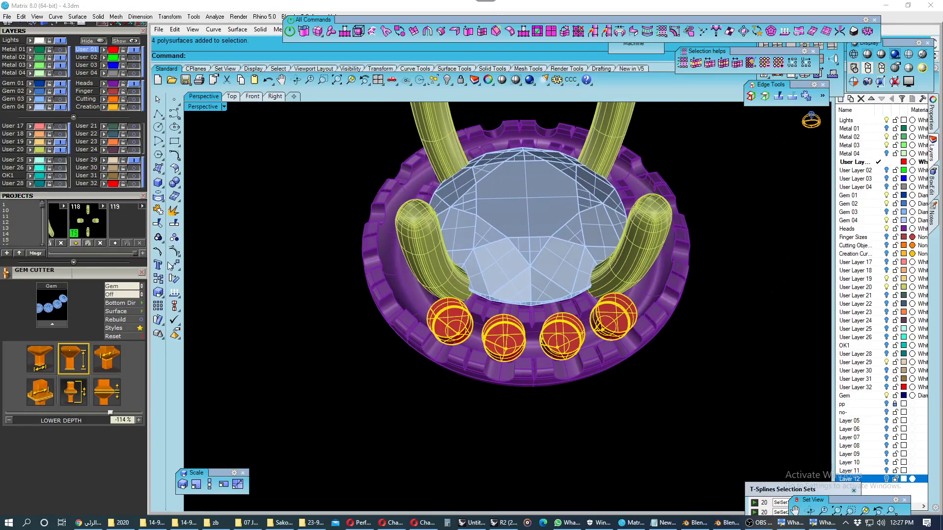
- Polar-array the cutters around the halo centre and group all sixteen
left_click(174, 265)
left_click(214, 302)
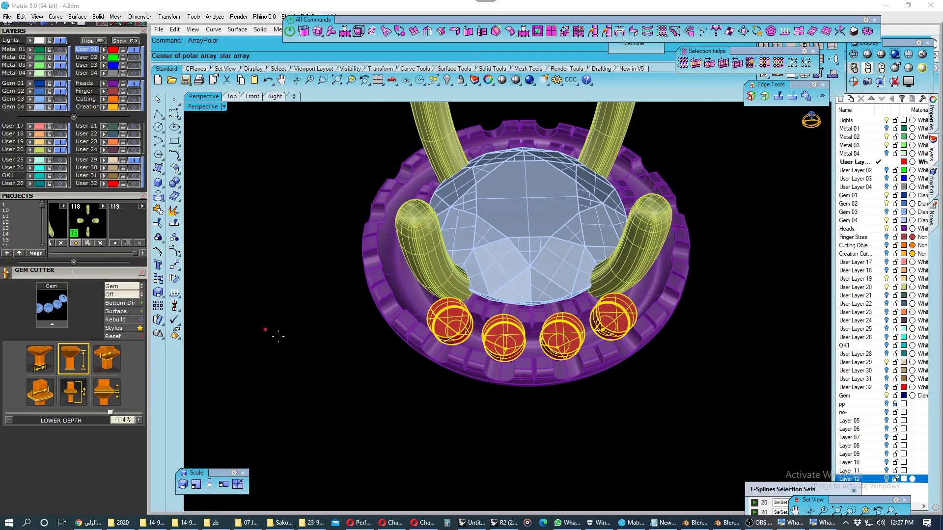
left_click(290, 343)
key("Return")
key("Return")
key("Return")
right_click_drag(291, 343, 397, 346)
left_click_drag(393, 268, 322, 361, "shift")
right_click_drag(335, 338, 379, 358)
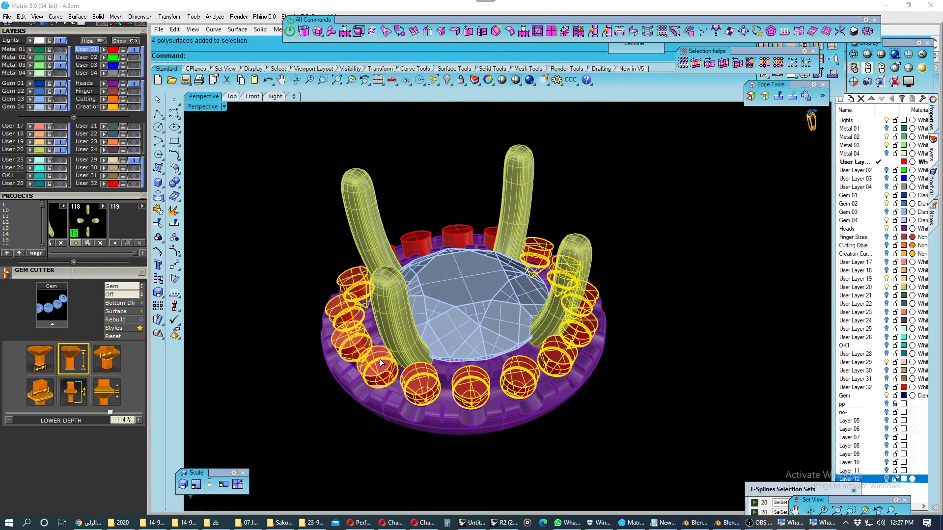
right_click_drag(431, 284, 395, 291)
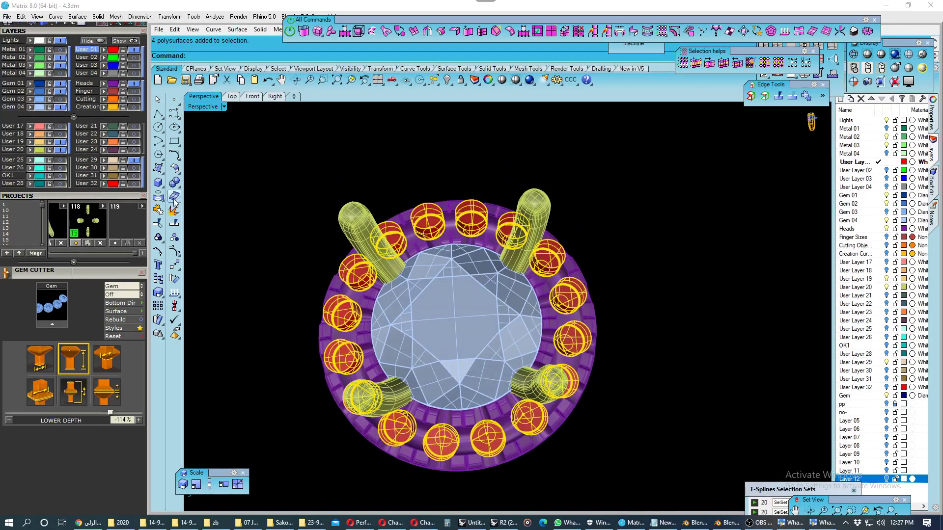
left_click(158, 237)
- Save project snapshots of the purple halo and the ring of cutters
mouse_move(253, 266)
right_mouse_down()
mouse_move(446, 362)
mouse_move(455, 379)
right_mouse_up()
scroll(385, 391, "up", 3)
scroll(386, 392, "down", 3)
scroll(422, 377, "up", 5)
scroll(443, 378, "down", 5)
left_click(455, 380)
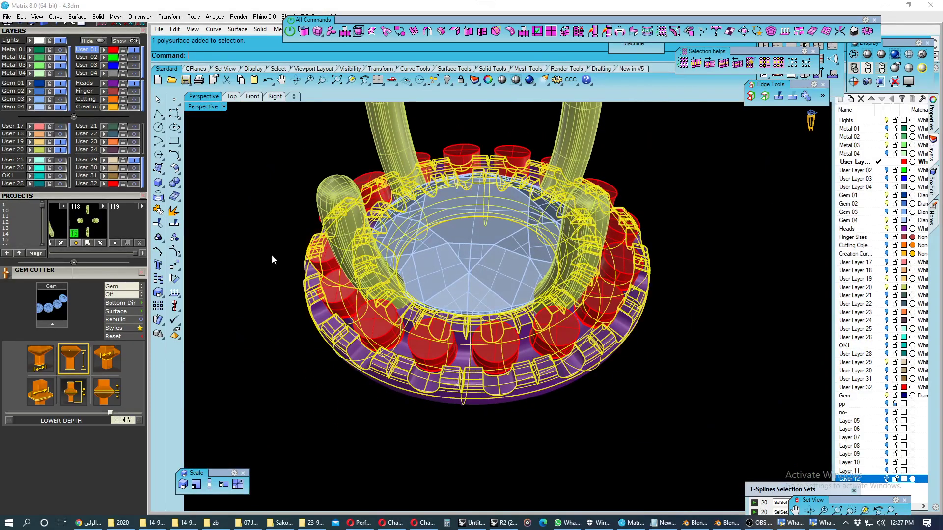
left_click(117, 240)
left_click(373, 329)
left_click(116, 244)
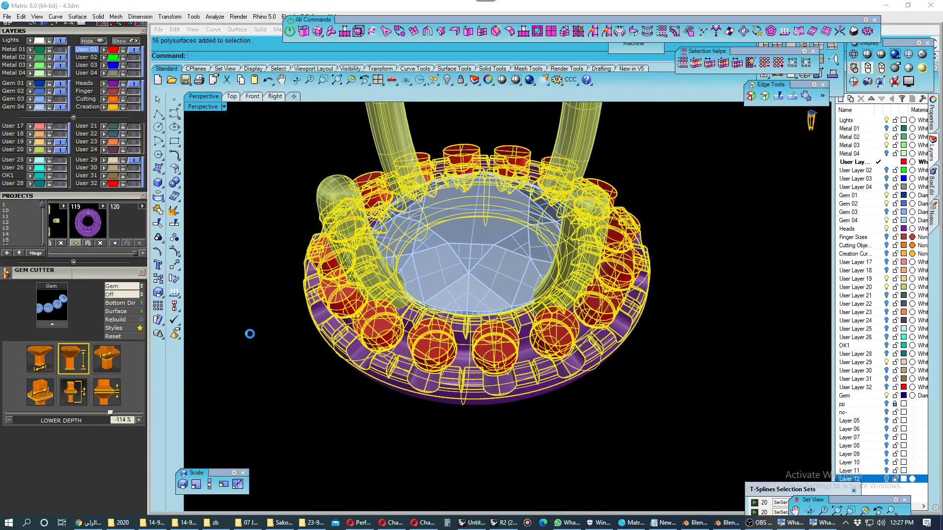
- Boolean-subtract the sixteen cutters from the purple halo
left_click(330, 343)
left_click(175, 183)
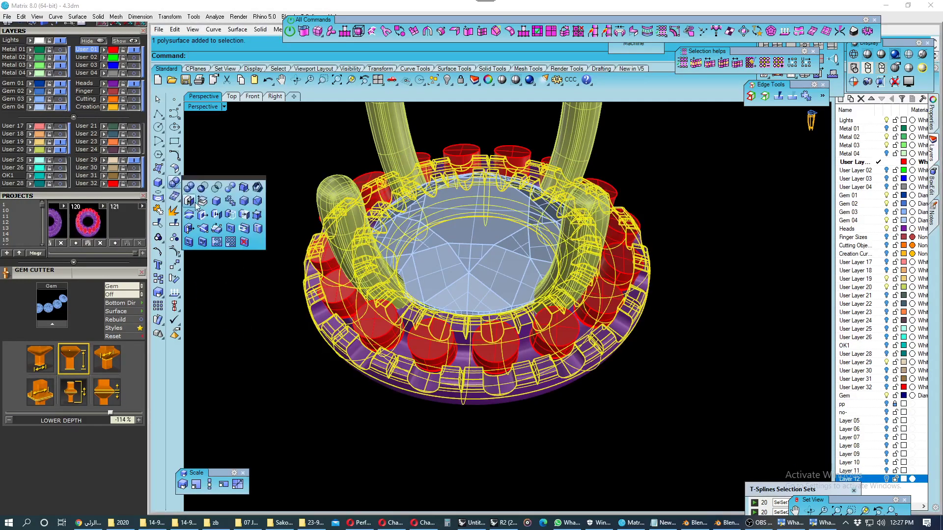
left_click(203, 189)
left_click(369, 319)
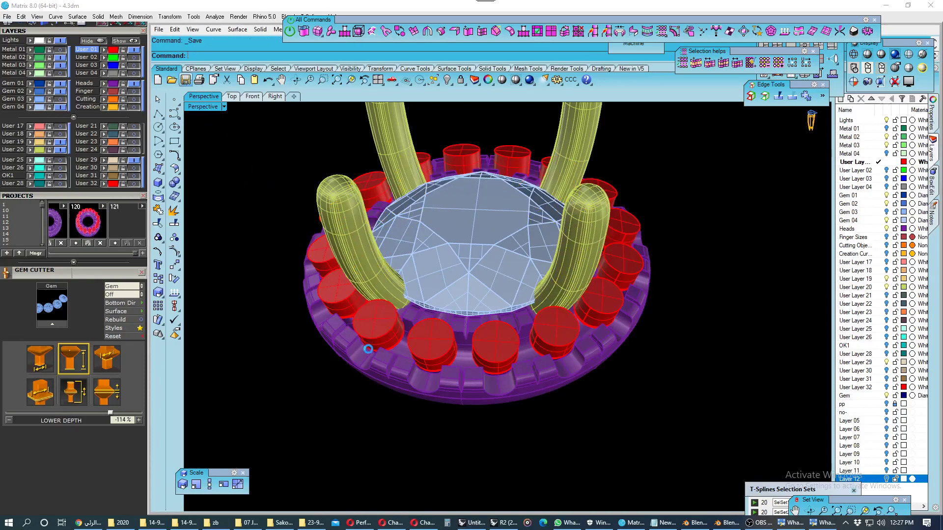
left_click(379, 331)
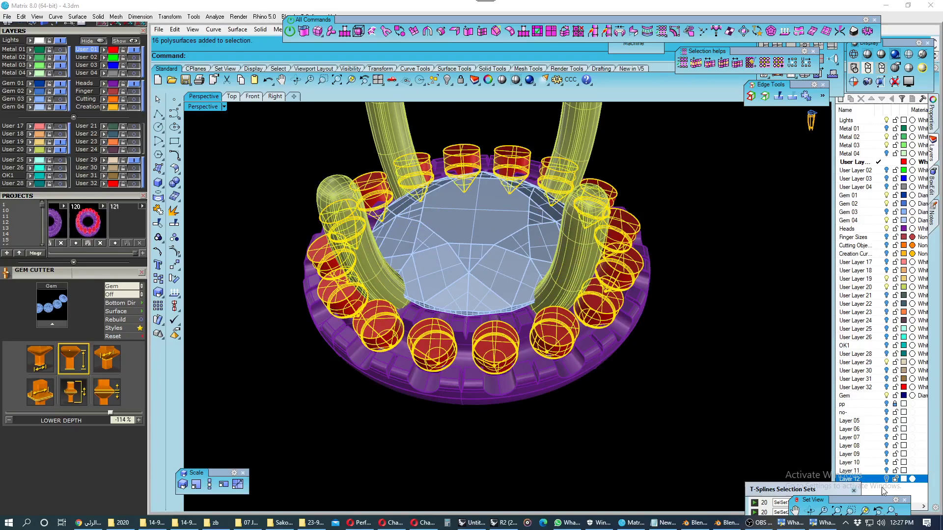
- Move the cutters onto a new Layer 13 and hide that layer
right_click(874, 492)
left_click(876, 441)
right_click(877, 490)
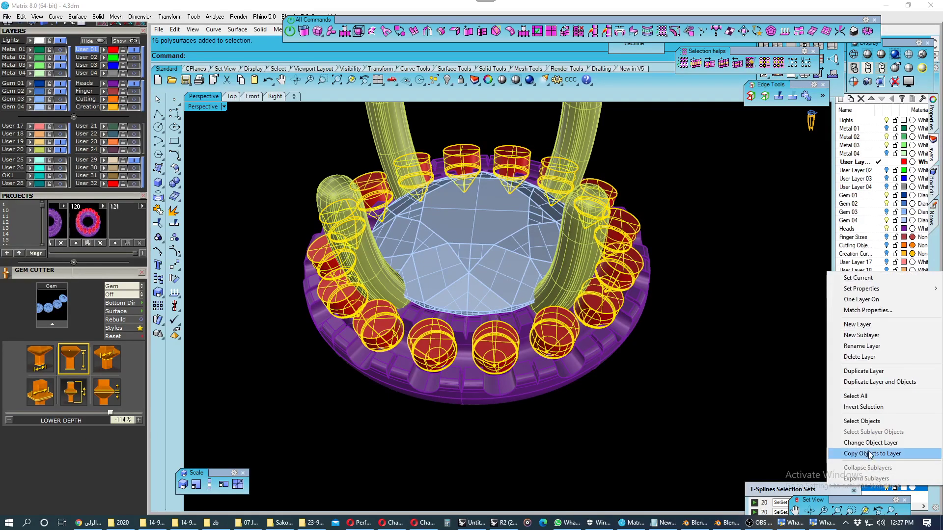
left_click(835, 449)
left_click(887, 488)
mouse_move(590, 413)
right_mouse_down()
mouse_move(566, 399)
mouse_move(475, 400)
mouse_move(635, 419)
mouse_move(661, 388)
mouse_move(605, 372)
mouse_move(564, 376)
mouse_move(499, 337)
mouse_move(521, 305)
right_mouse_up()
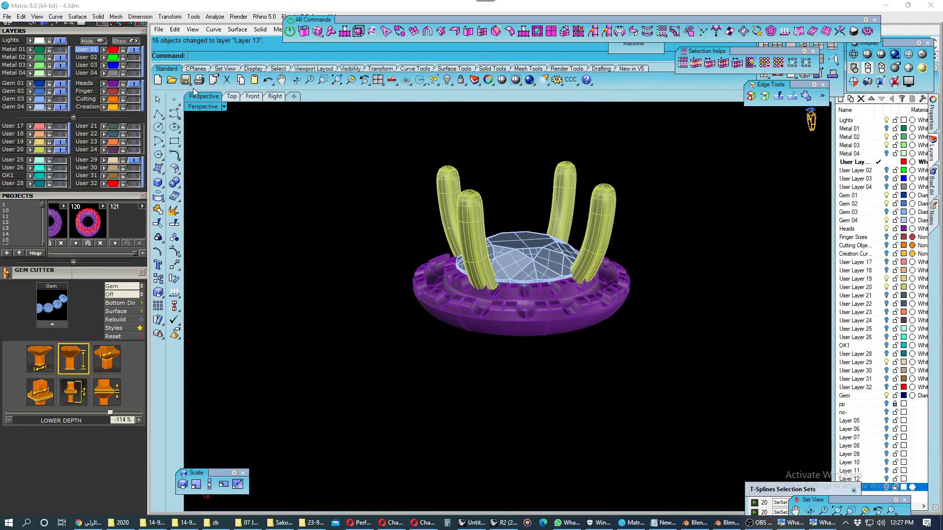
- Turn on the Metal 01 layer and select the green shank
left_click(61, 50)
right_click_drag(429, 295, 487, 364)
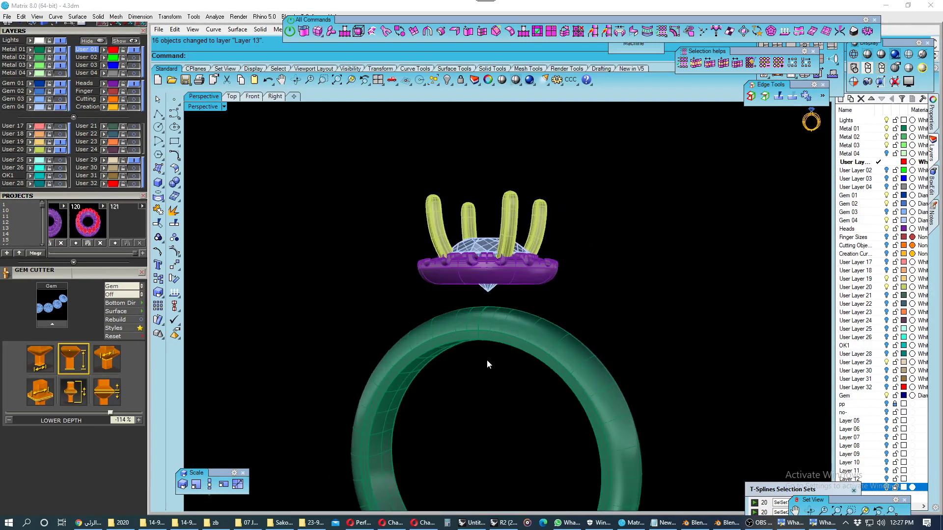
left_click(500, 350)
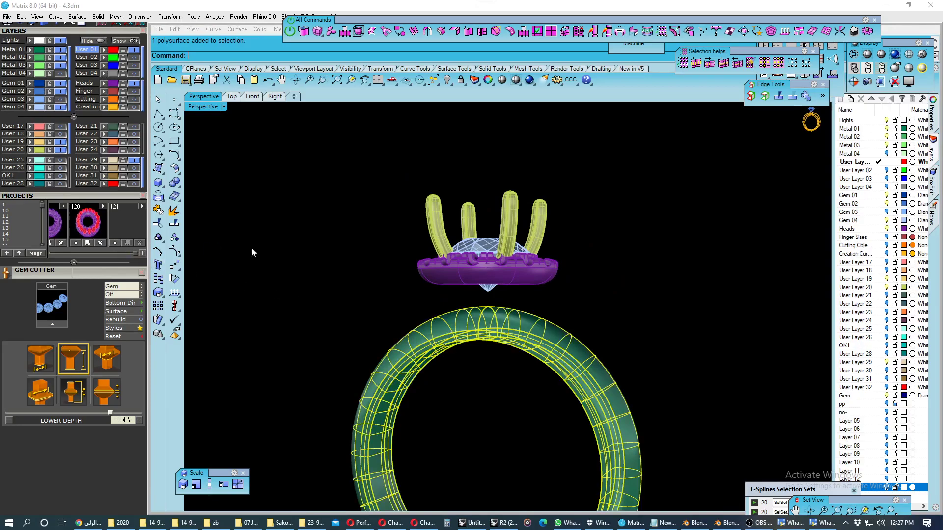
right_click_drag(396, 241, 193, 172)
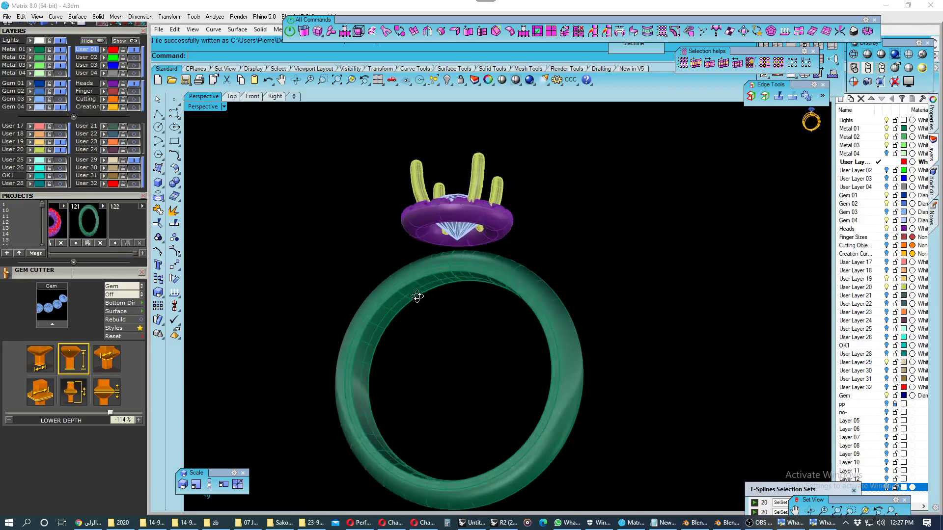
- Fillet the shank's two inner edges with a 0.3 radius
left_click(174, 185)
left_click(244, 202)
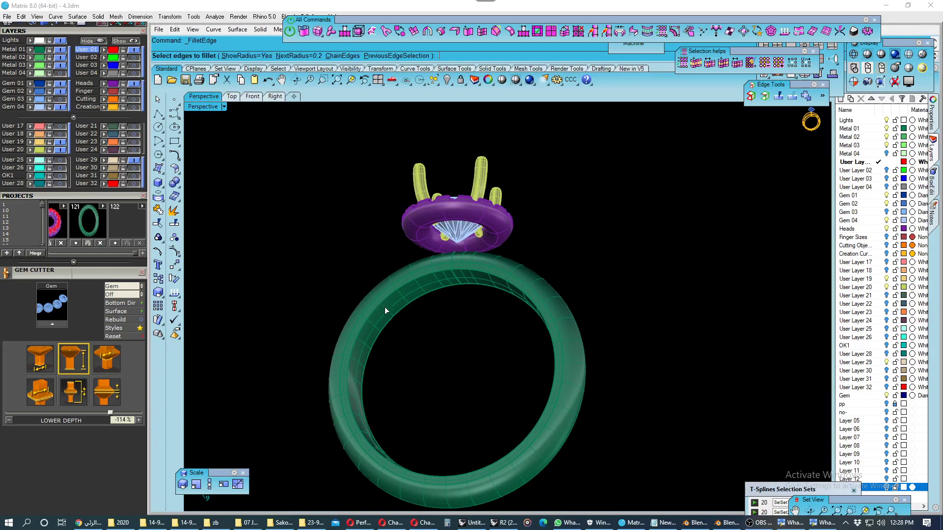
type("0.3")
key("Return")
scroll(422, 308, "up", 3)
left_click(472, 248)
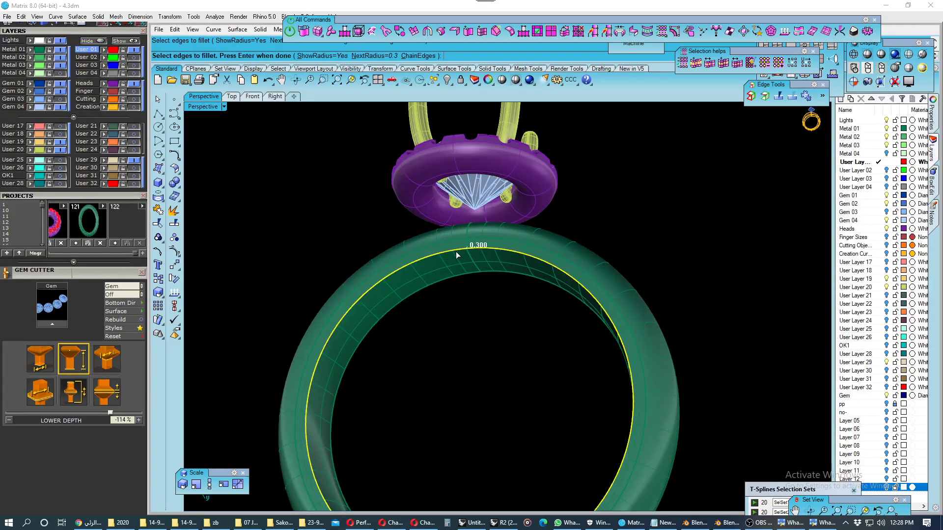
left_click(467, 275)
key("Return")
key("Return")
right_click_drag(473, 276, 506, 286)
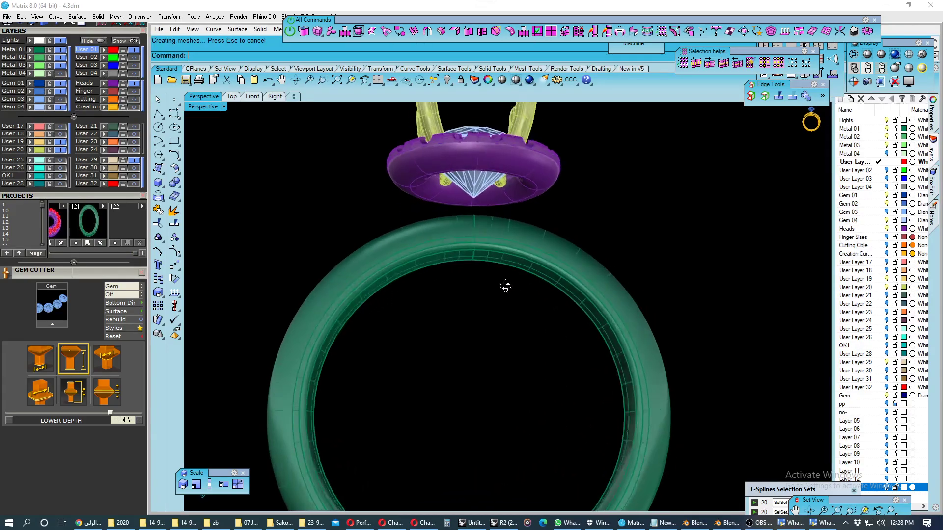
scroll(506, 286, "down", 3)
- Preview the ring in shaded mode from several angles, then select the sixteen halo gems
left_click(883, 55)
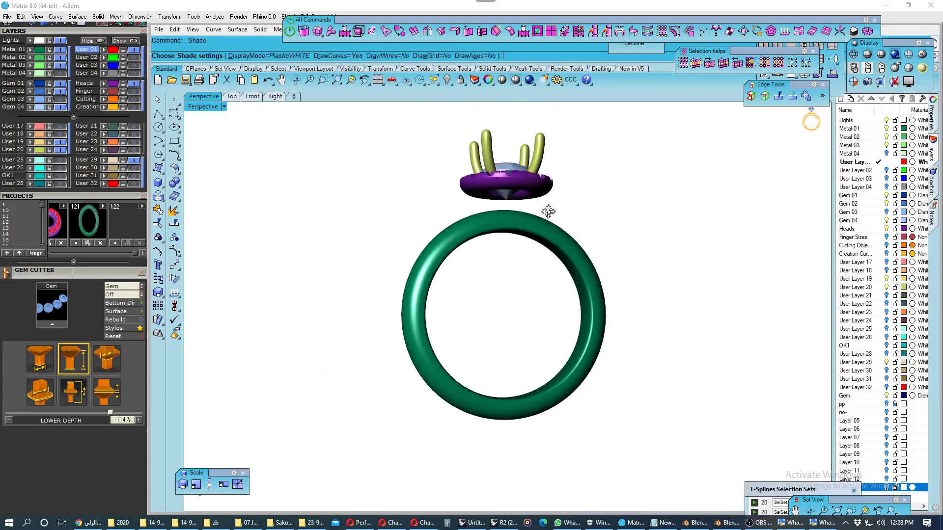
mouse_move(549, 211)
right_mouse_down()
mouse_move(440, 204)
mouse_move(415, 231)
mouse_move(524, 246)
mouse_move(677, 225)
mouse_move(442, 228)
mouse_move(136, 84)
right_mouse_up()
key("Escape")
scroll(472, 203, "up", 2)
left_click(40, 71)
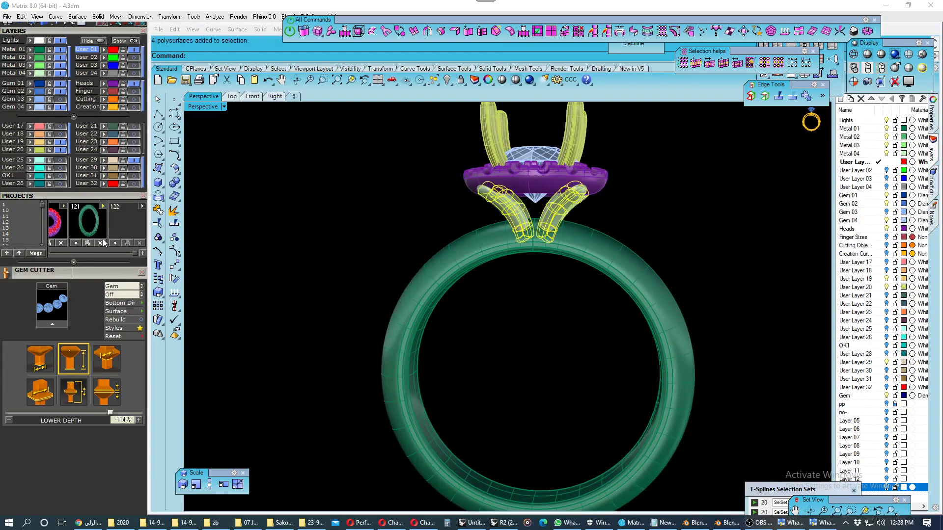
left_click(323, 197)
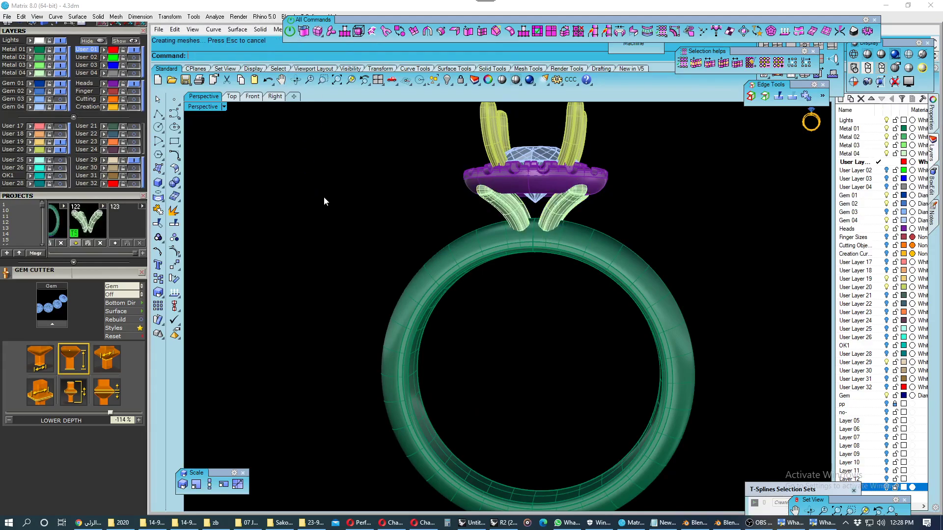
mouse_move(323, 197)
right_mouse_down()
mouse_move(440, 202)
mouse_move(184, 71)
right_mouse_up()
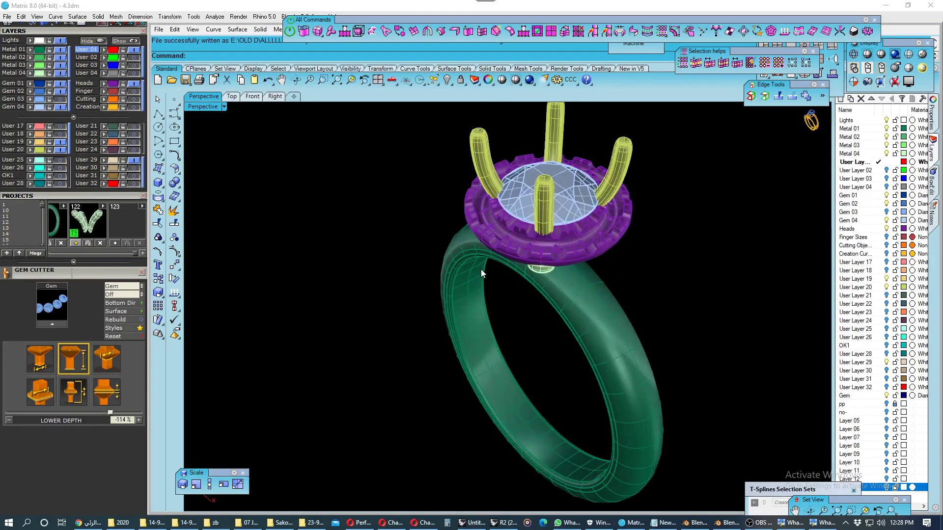
mouse_move(312, 227)
right_mouse_down()
mouse_move(425, 254)
mouse_move(549, 192)
mouse_move(444, 175)
mouse_move(400, 194)
mouse_move(602, 192)
mouse_move(524, 234)
mouse_move(522, 276)
mouse_move(473, 257)
right_mouse_up()
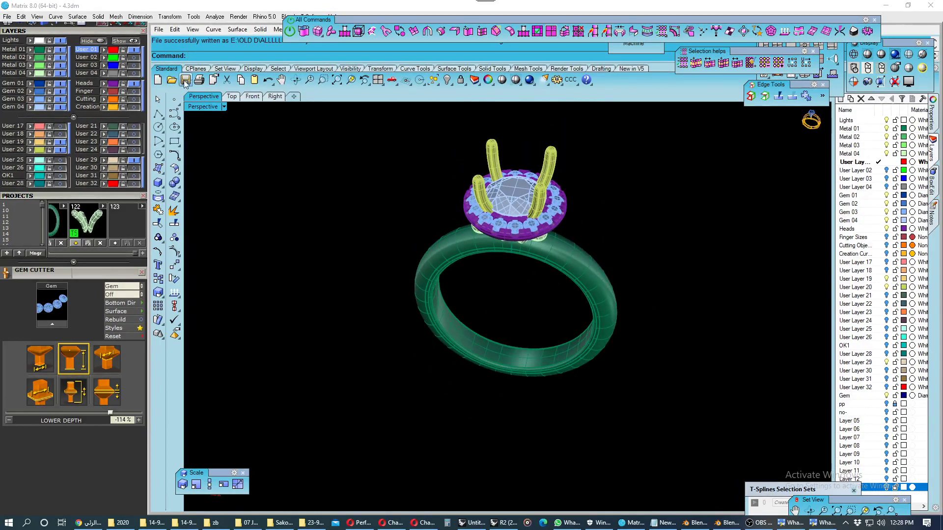
left_click(881, 55)
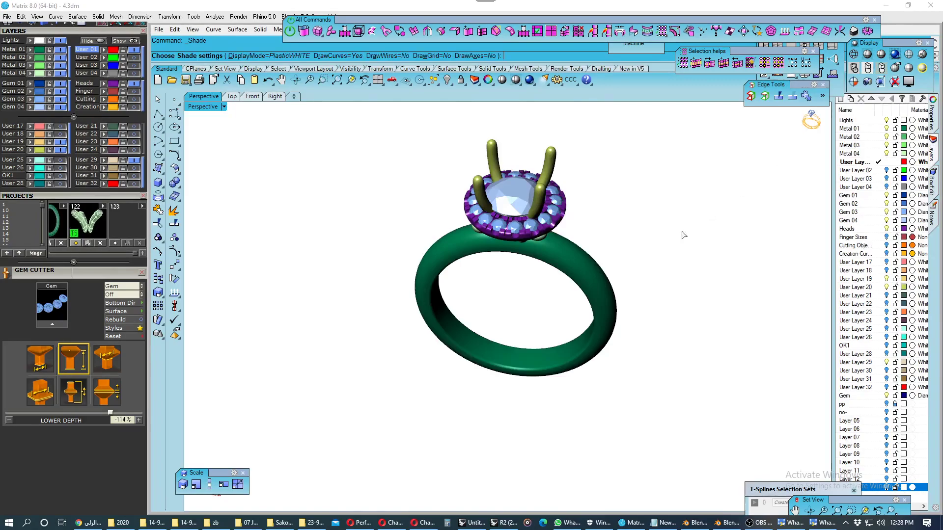
mouse_move(682, 235)
right_mouse_down()
mouse_move(639, 211)
mouse_move(534, 219)
mouse_move(625, 237)
mouse_move(558, 258)
mouse_move(638, 260)
mouse_move(552, 314)
mouse_move(625, 236)
mouse_move(432, 198)
right_mouse_up()
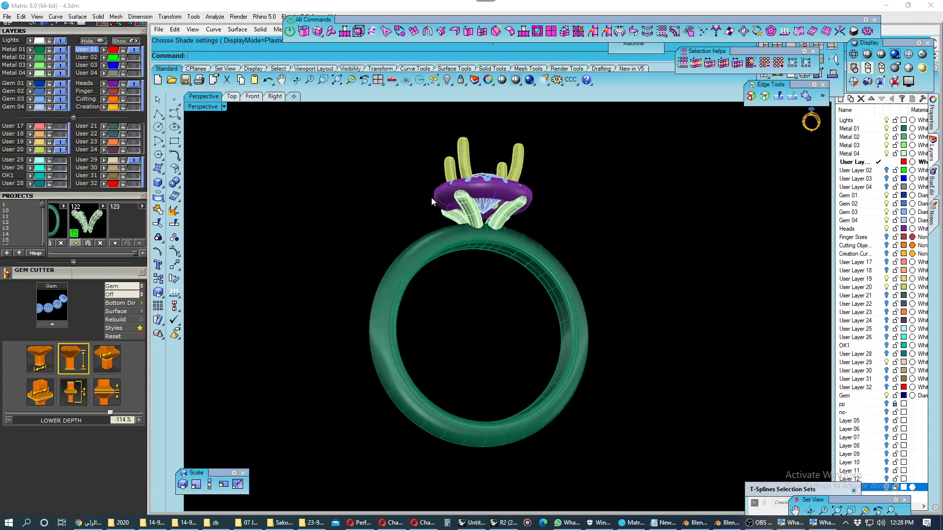
left_click(39, 99)
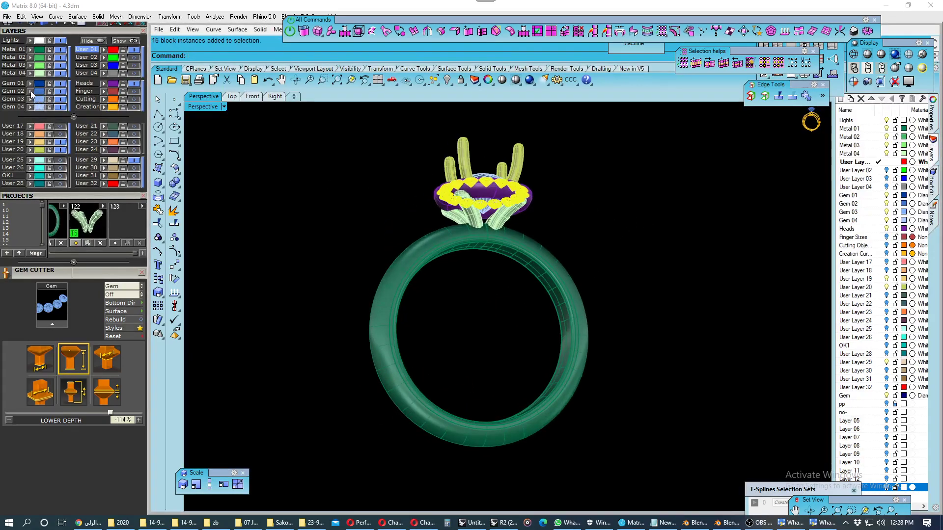
- Clear the gem selection, close the gem cutter settings and zoom in on the front prong
key("Escape")
right_click_drag(521, 167, 491, 234)
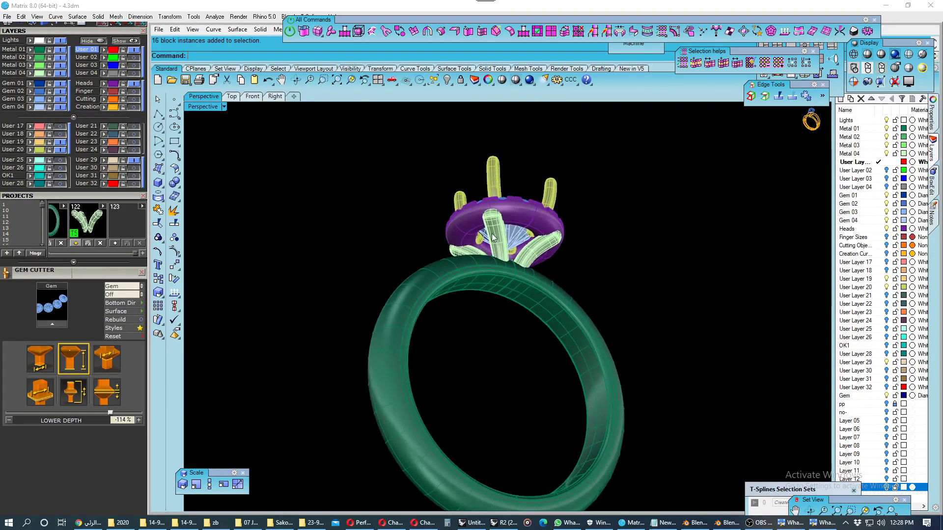
scroll(496, 243, "up", 2)
scroll(501, 252, "up", 2)
scroll(510, 244, "up", 2)
scroll(516, 261, "up", 3)
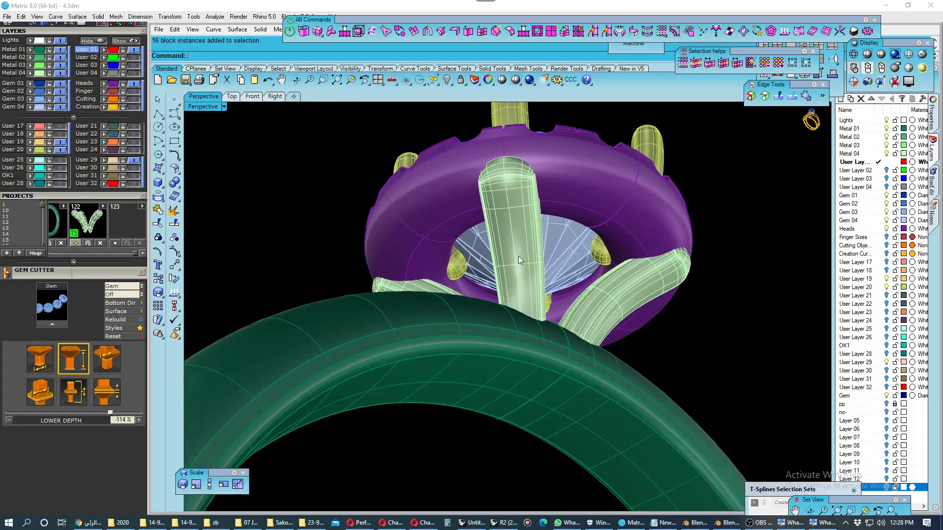
left_click(518, 255)
left_click(142, 272)
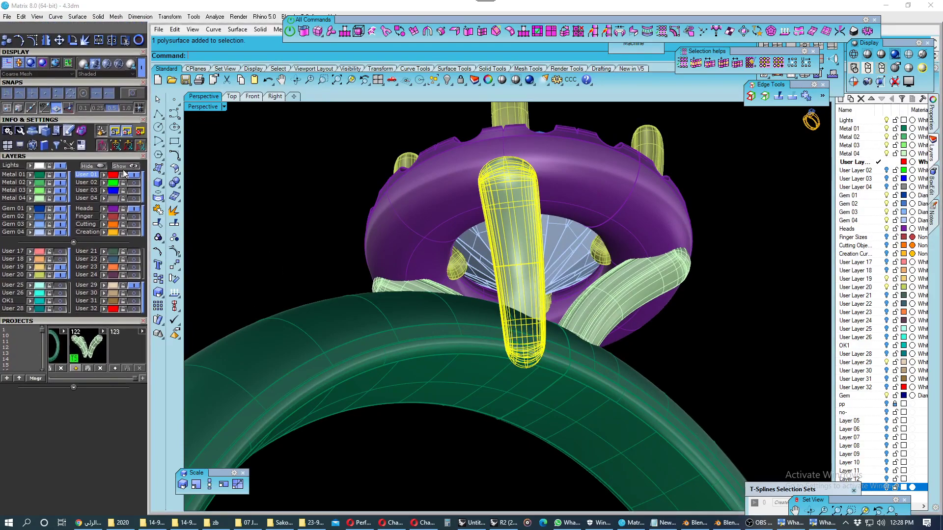
left_click(312, 201)
scroll(504, 265, "up", 2)
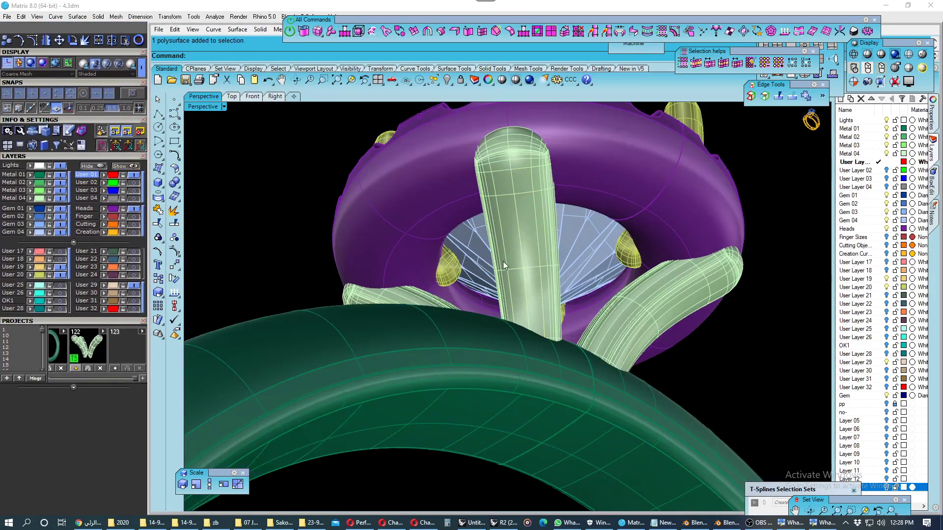
- Extract the lengthwise isocurve along the centre of the front prong
left_click(160, 197)
left_click(227, 206)
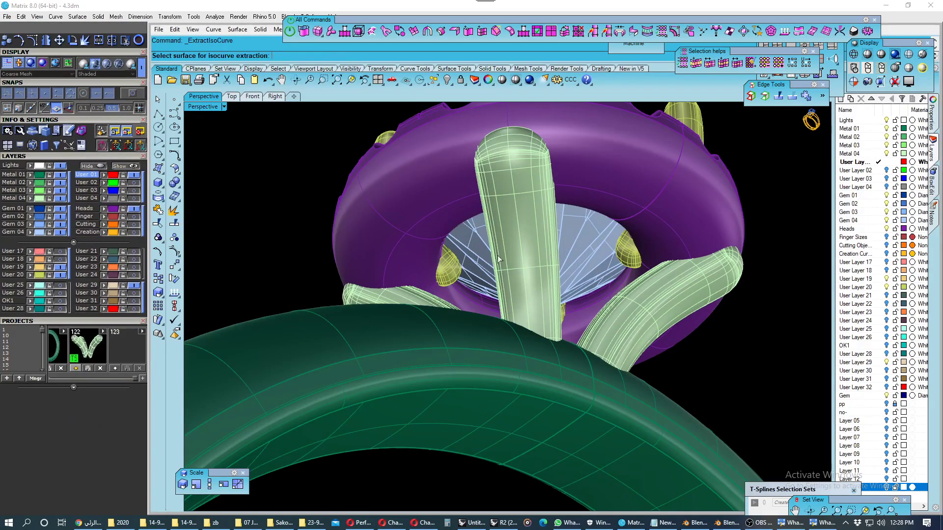
scroll(499, 259, "up", 2)
left_click(530, 270)
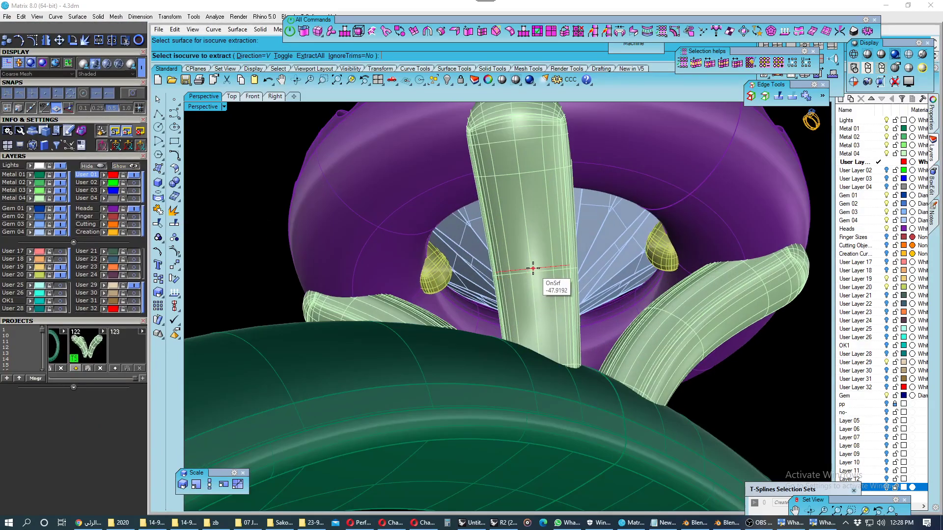
left_click(533, 268)
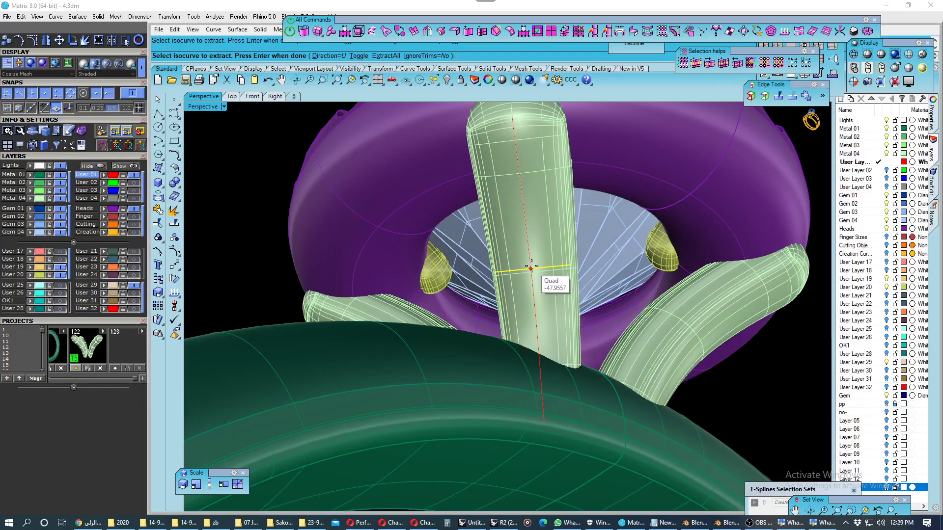
scroll(531, 268, "up", 3)
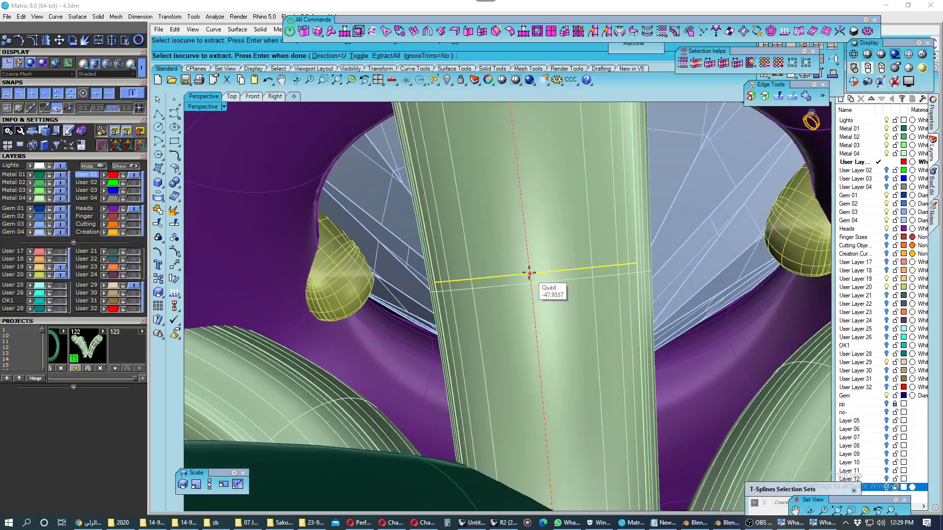
left_click(530, 271)
key("Return")
- Delete the stray crosswise curve and select the front prong
scroll(529, 273, "down", 2)
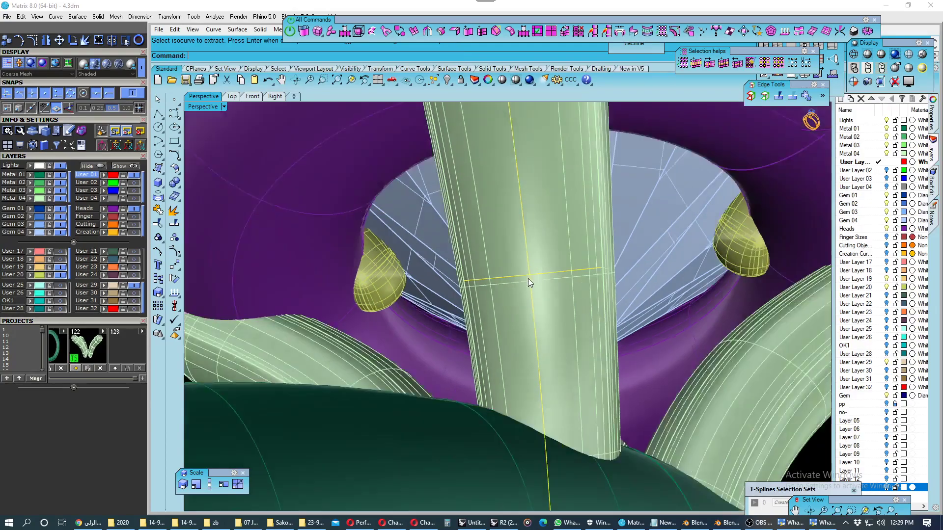
scroll(529, 273, "down", 3)
left_click(525, 281)
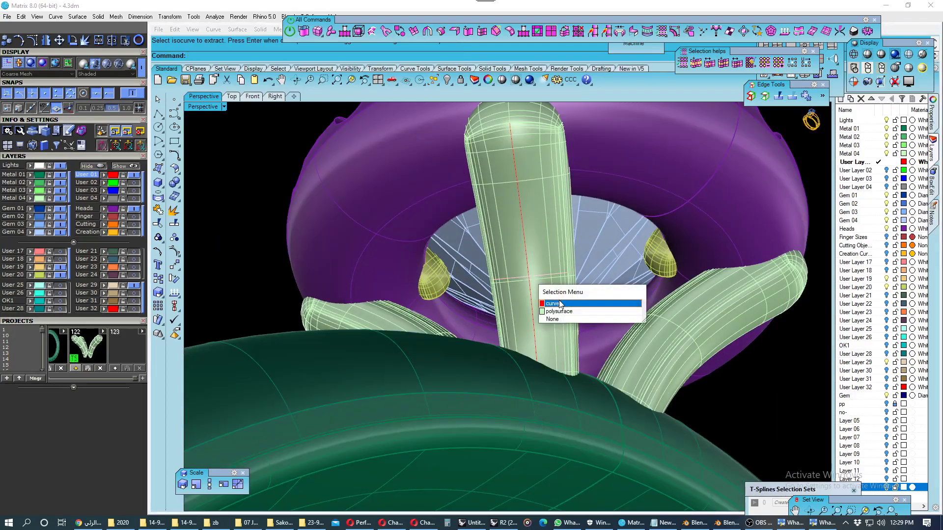
left_click(556, 299)
key("Delete")
right_click_drag(543, 233, 540, 189)
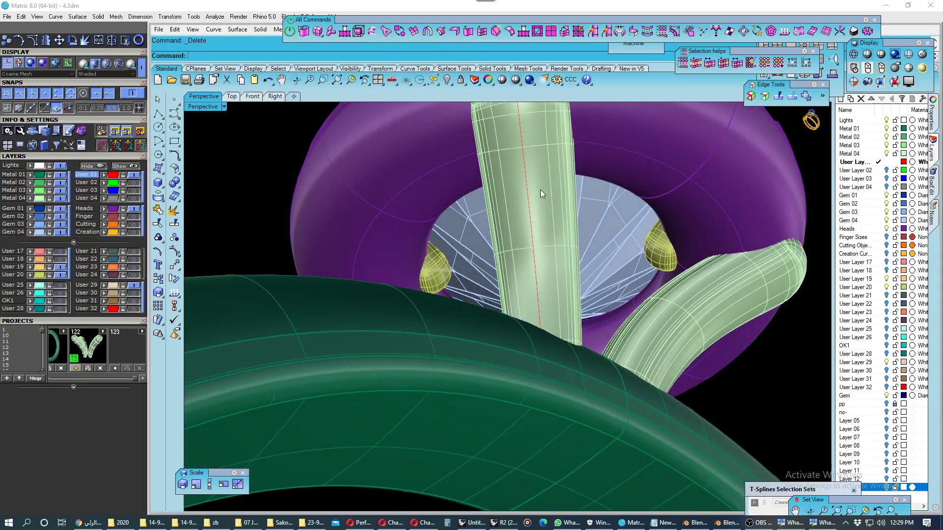
left_click(529, 301)
- Start Gem on Surface on the front prong, in scaling mode, placing gems along a curve
scroll(55, 57, "up", 2)
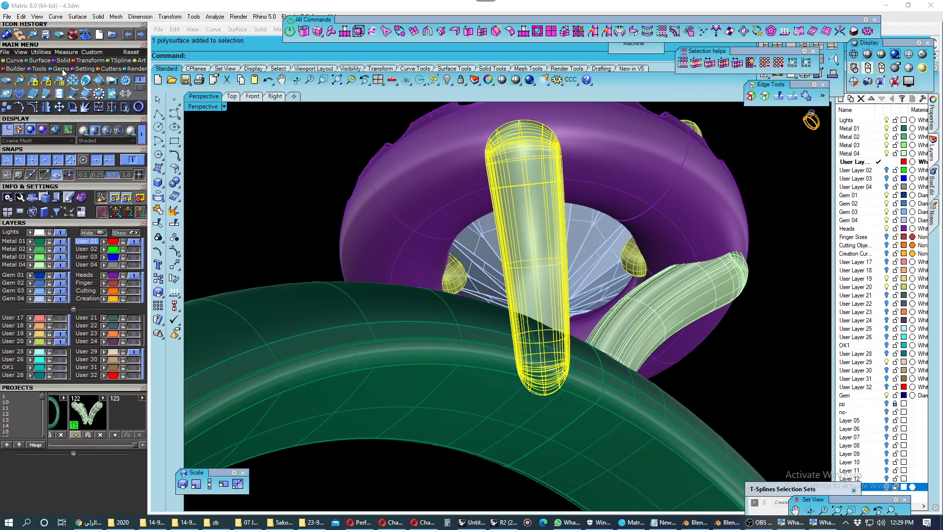
left_click(6, 93)
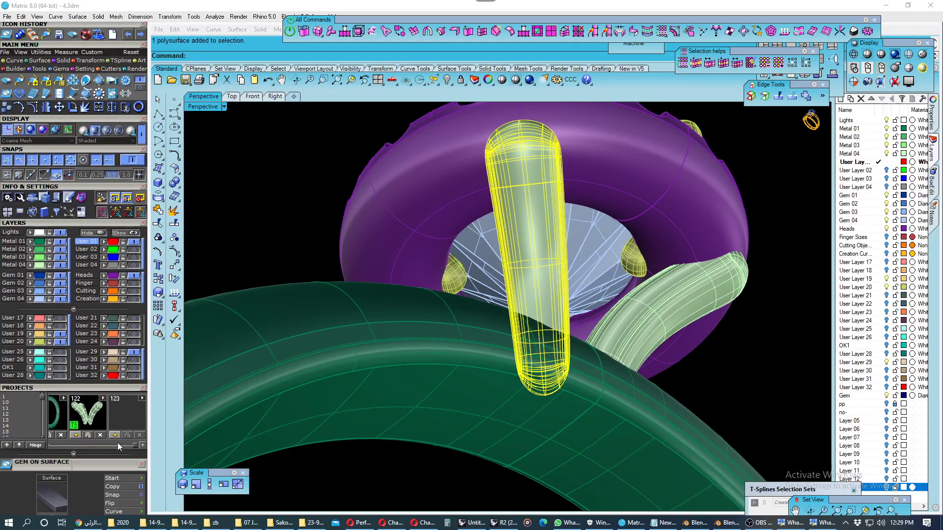
scroll(113, 464, "down", 2)
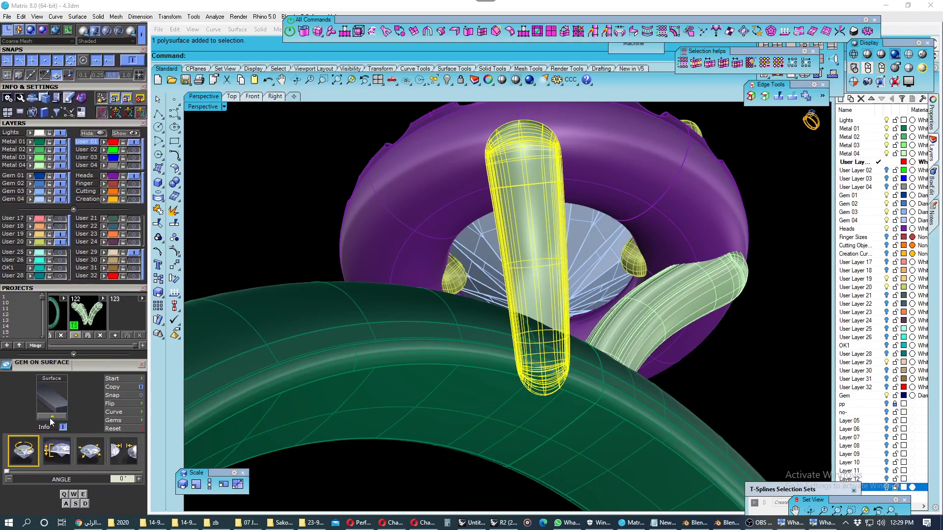
left_click(64, 427)
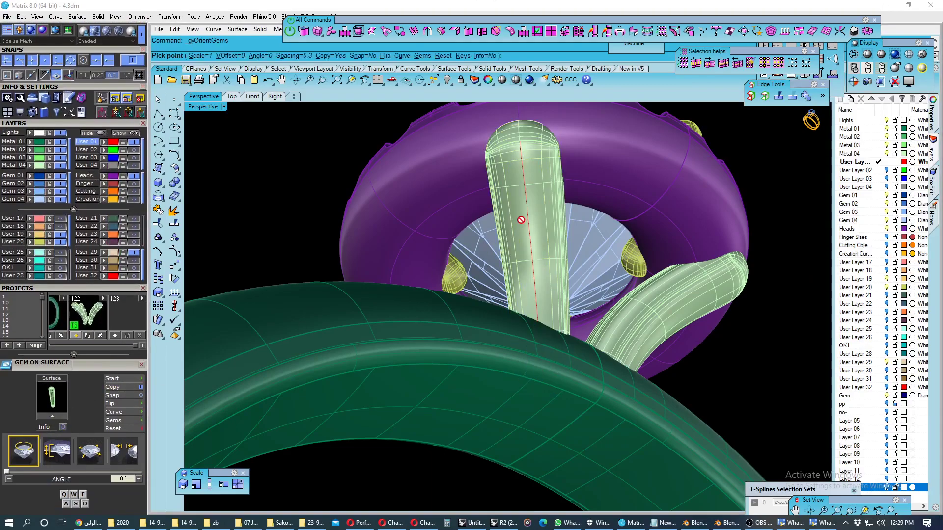
key("s")
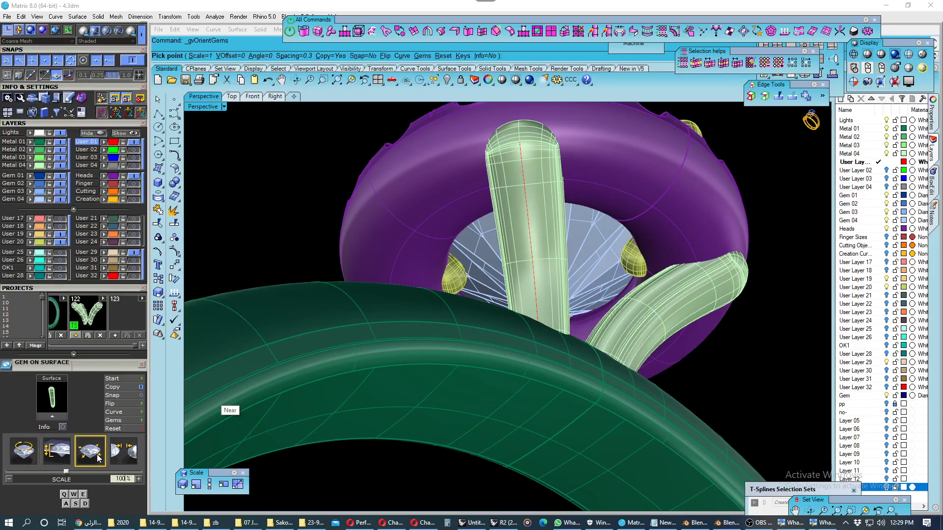
scroll(472, 284, "up", 1)
scroll(469, 246, "up", 2)
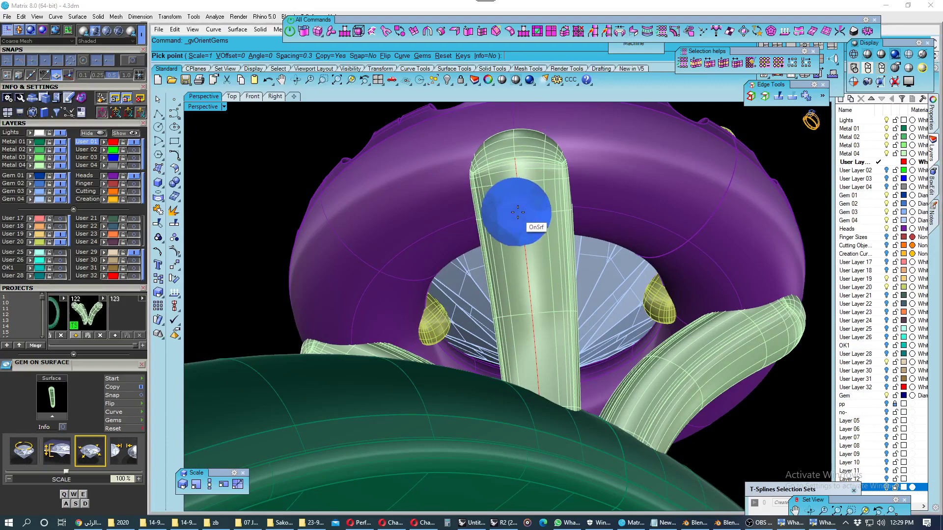
left_click(501, 216)
left_click(118, 412)
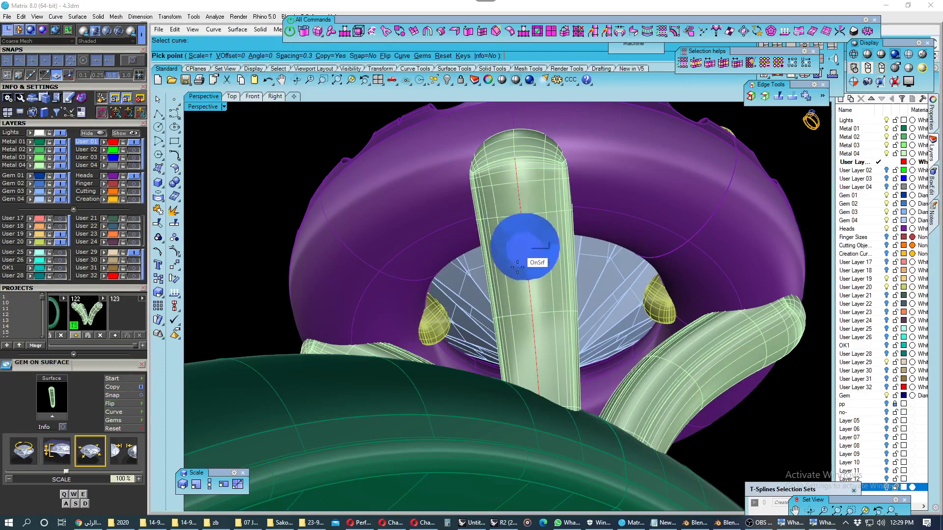
scroll(518, 277, "down", 2)
scroll(518, 276, "up", 1)
scroll(526, 268, "up", 2)
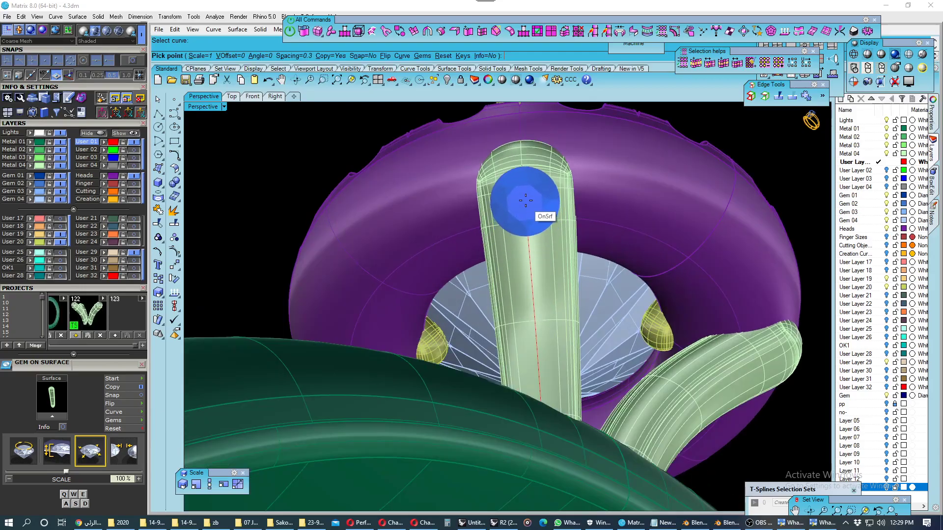
scroll(526, 202, "up", 1)
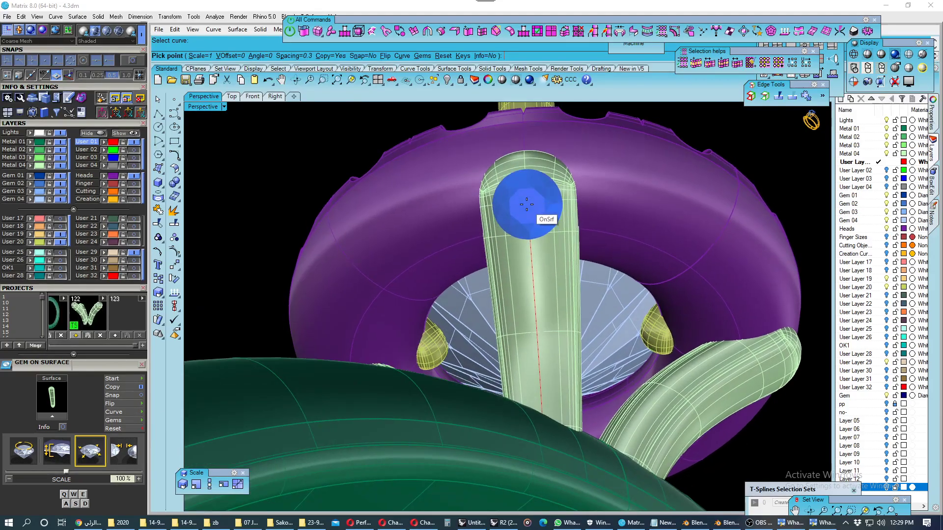
- Place three round gems down the prong at 110%, 100% and 90% scale
key("q")
scroll(526, 204, "up", 1)
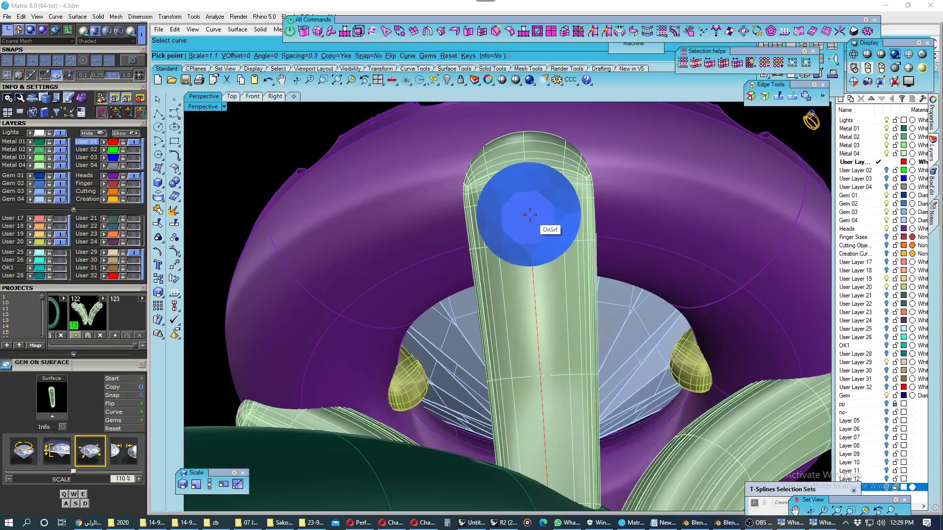
left_click(529, 216)
scroll(532, 245, "down", 1)
scroll(527, 280, "up", 1)
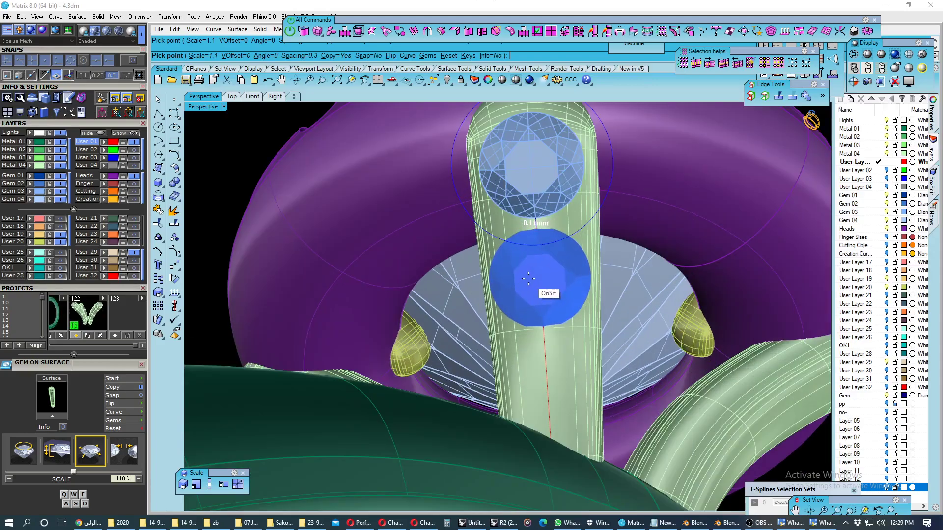
key("a")
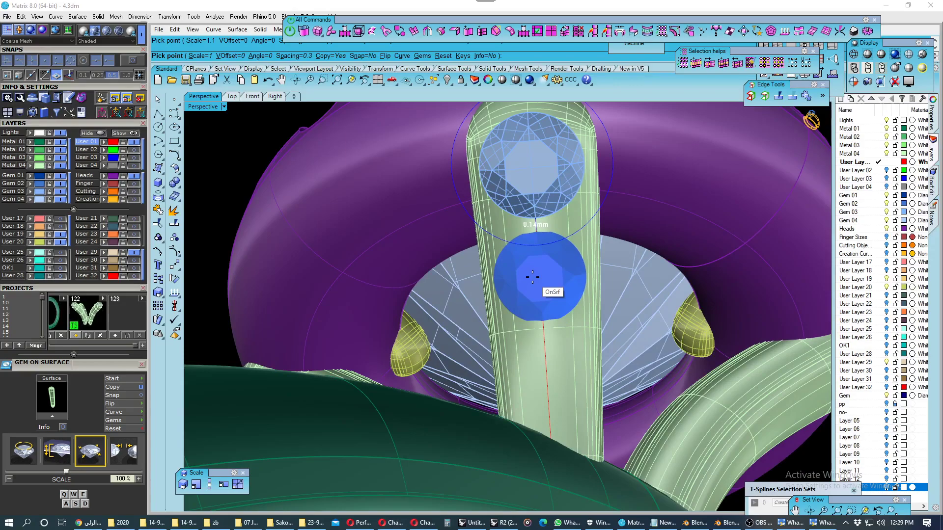
left_click(533, 277)
scroll(536, 280, "down", 1)
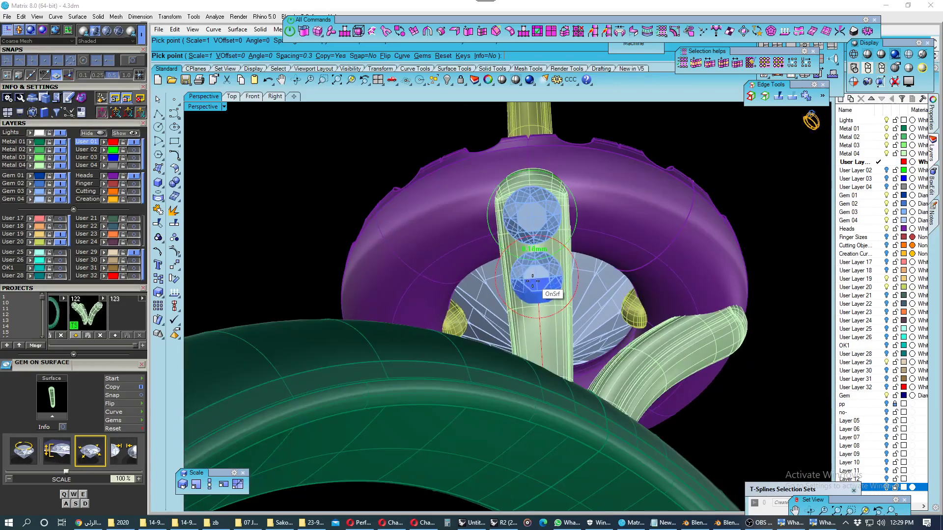
scroll(534, 344, "up", 1)
key("a")
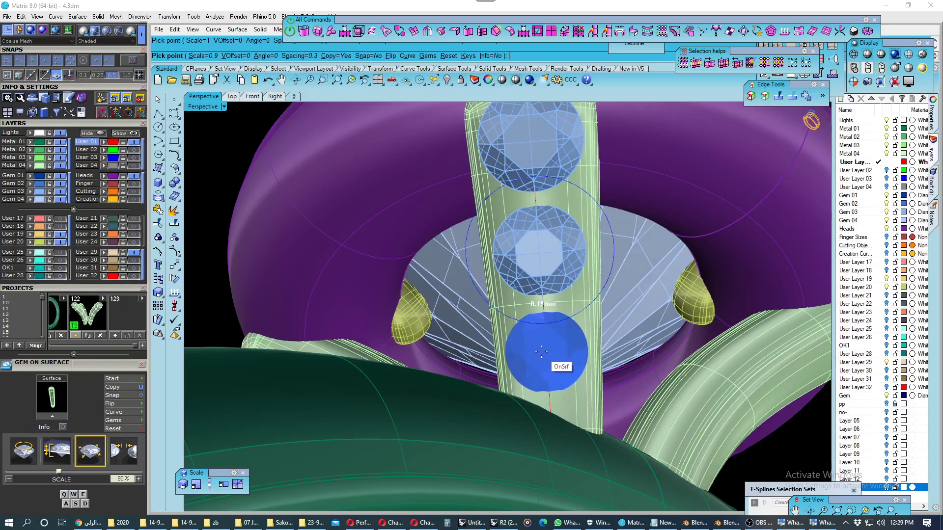
left_click(541, 352)
scroll(537, 320, "down", 5)
right_click_drag(535, 305, 477, 358)
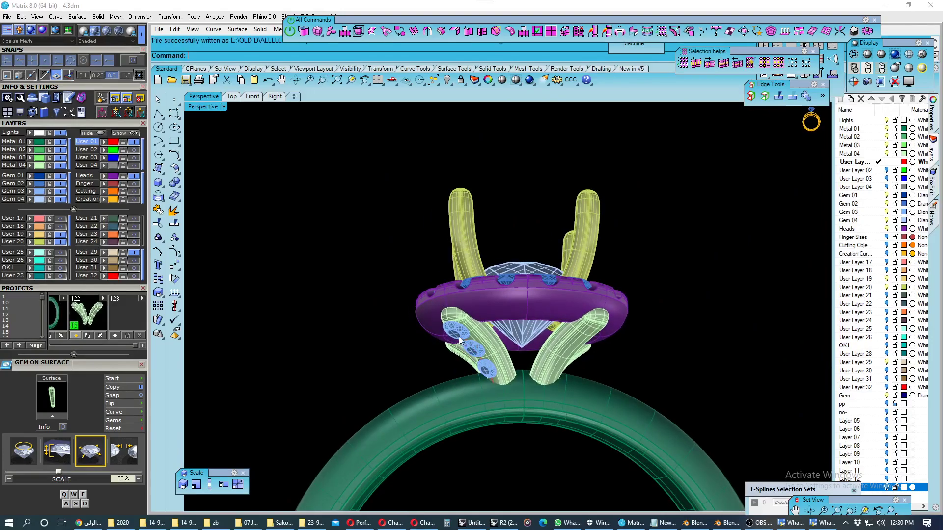
- Group the prong gems and circular-array the group through a full 360 degrees
left_click(459, 337)
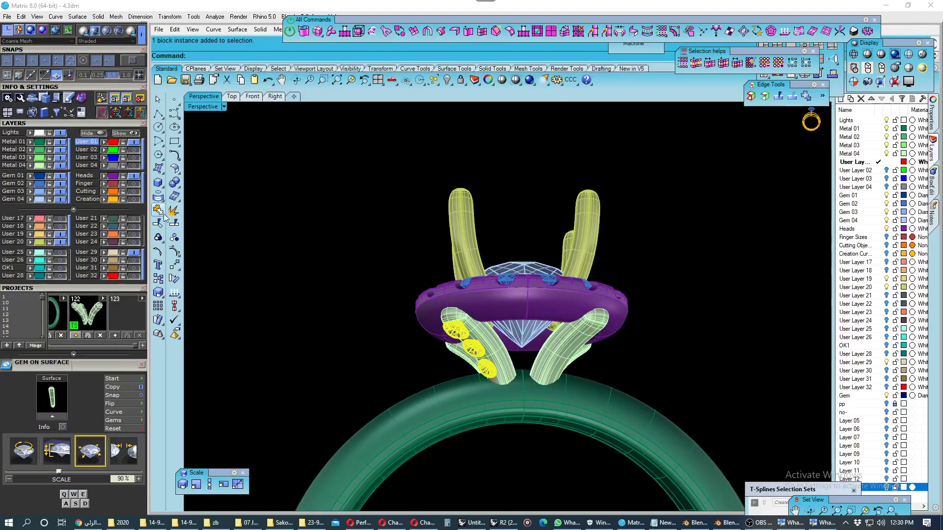
left_click(158, 239)
scroll(442, 319, "down", 4)
right_click_drag(442, 319, 453, 345)
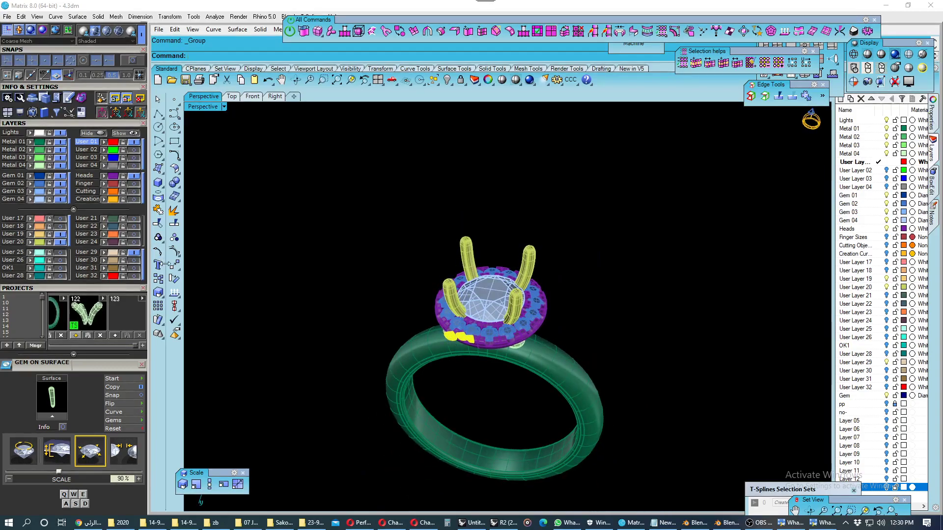
left_click(174, 265)
left_click(202, 297)
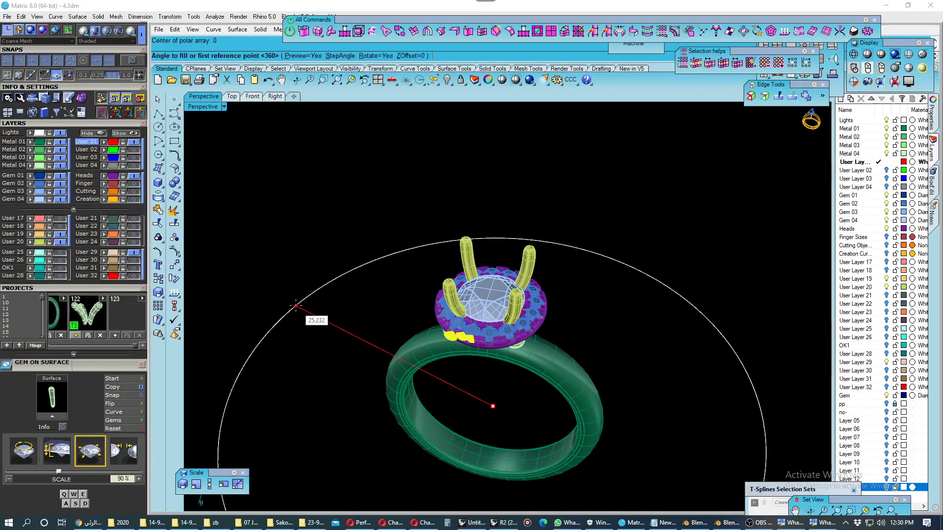
key("Return")
mouse_move(298, 305)
right_mouse_down()
mouse_move(321, 270)
mouse_move(388, 249)
mouse_move(328, 275)
mouse_move(377, 264)
mouse_move(589, 270)
mouse_move(535, 302)
mouse_move(459, 312)
mouse_move(275, 213)
right_mouse_up()
- Save the file and preview the ring in shaded display
key("ctrl+s")
left_click(880, 55)
right_click(275, 214)
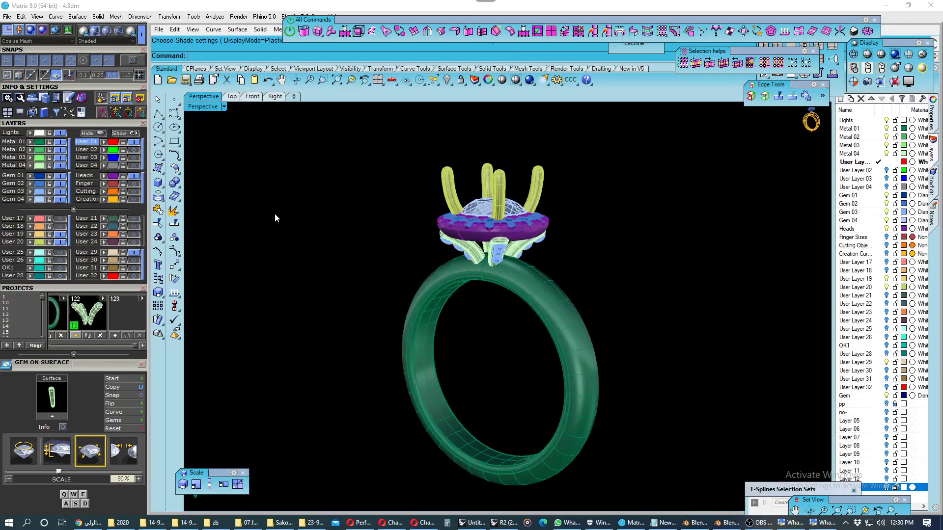
- Group the 16 accent gems with Ctrl+G, then tilt the view and select the halo head
left_click(41, 183)
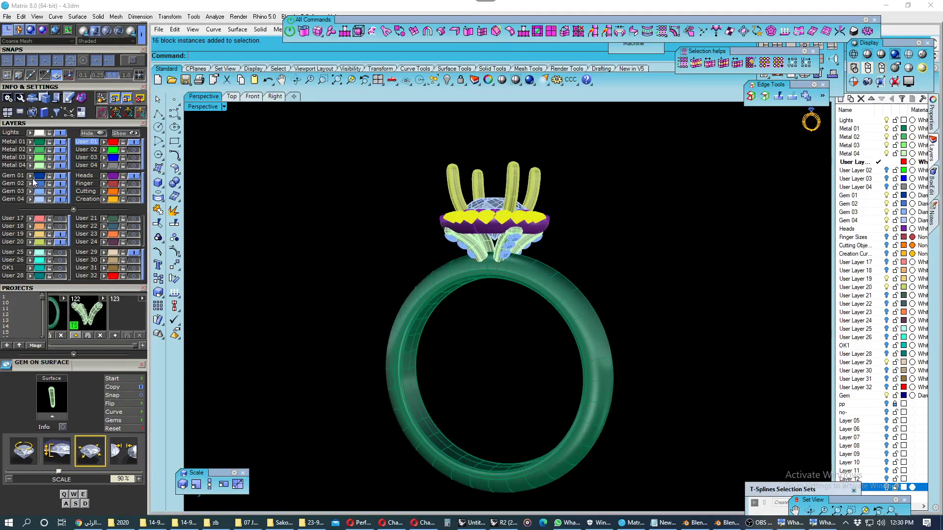
left_click(257, 193)
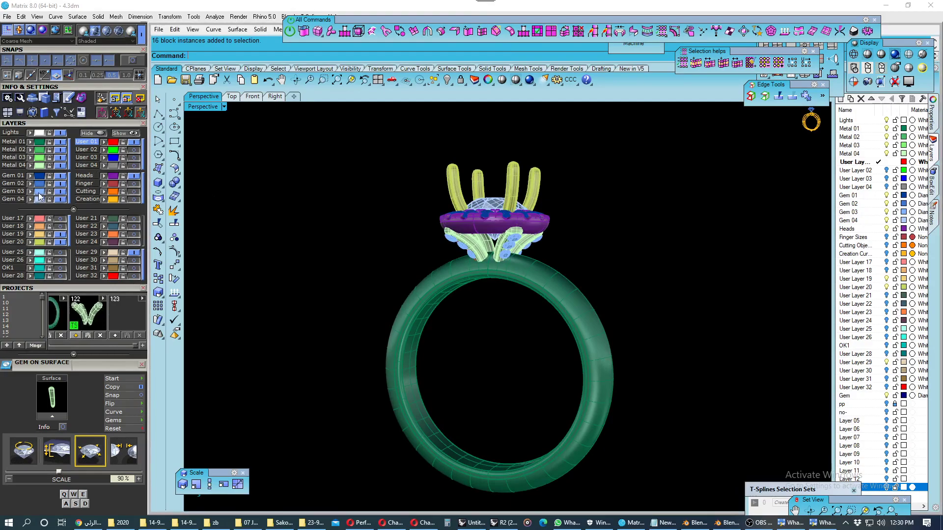
key("ctrl+g")
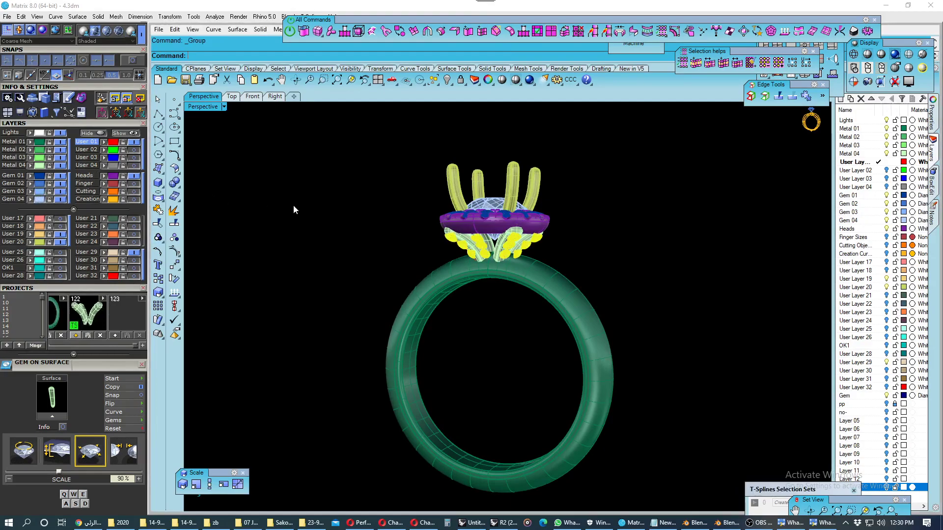
left_click(294, 206)
mouse_move(294, 206)
right_mouse_down()
mouse_move(375, 274)
mouse_move(426, 250)
mouse_move(401, 165)
mouse_move(270, 181)
mouse_move(278, 236)
mouse_move(354, 267)
mouse_move(405, 254)
mouse_move(246, 206)
right_mouse_up()
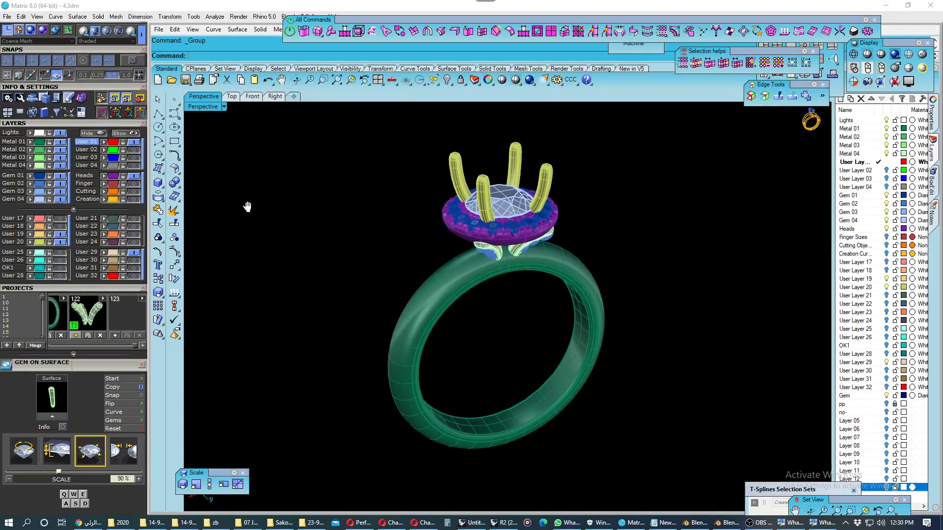
left_click(113, 176)
- Move the front prongs and the purple halo head onto the green metal layer
key("Escape")
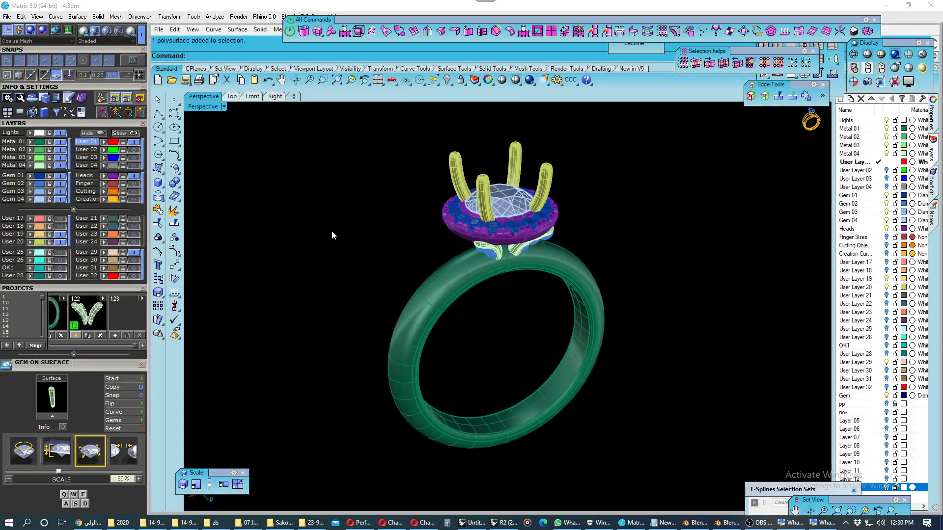
mouse_move(331, 231)
right_mouse_down()
mouse_move(373, 214)
mouse_move(149, 167)
right_mouse_up()
scroll(374, 214, "up", 2)
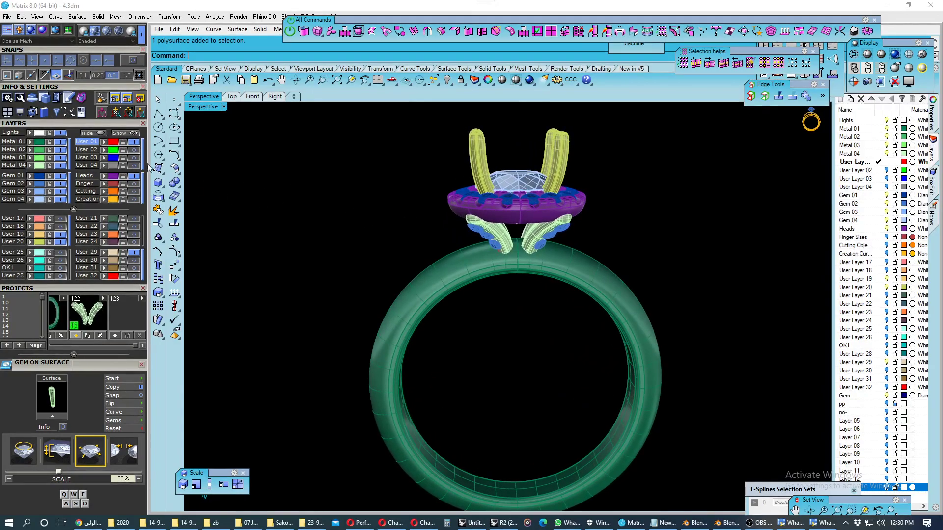
left_click(39, 143)
left_click_drag(435, 145, 434, 146)
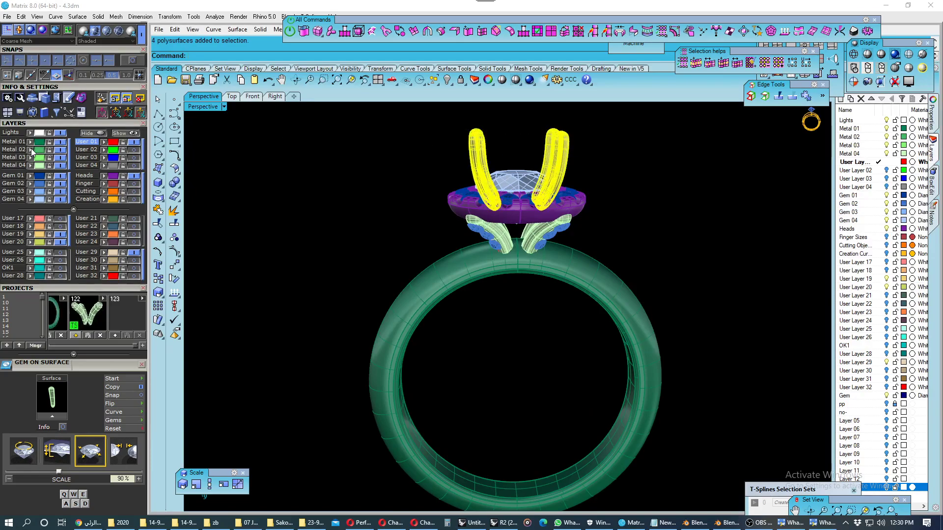
left_click(278, 199)
left_click(452, 199)
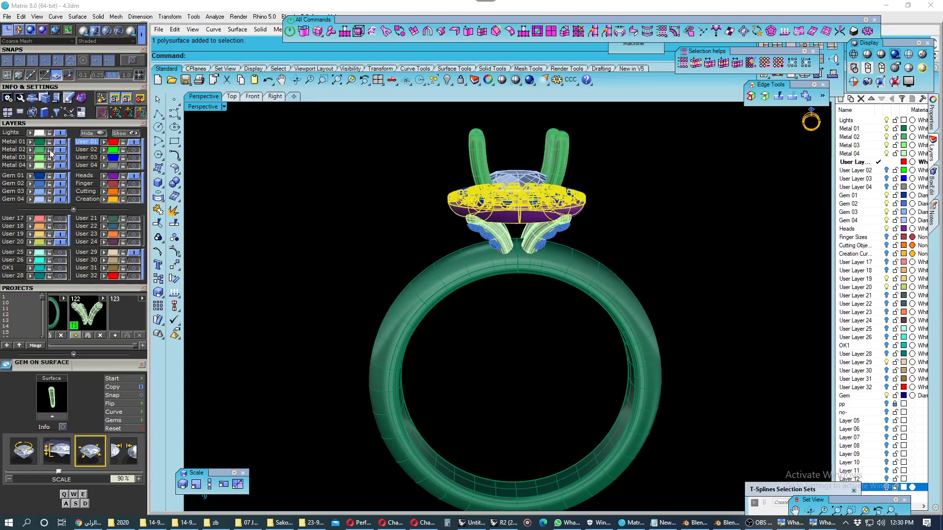
left_click(312, 204)
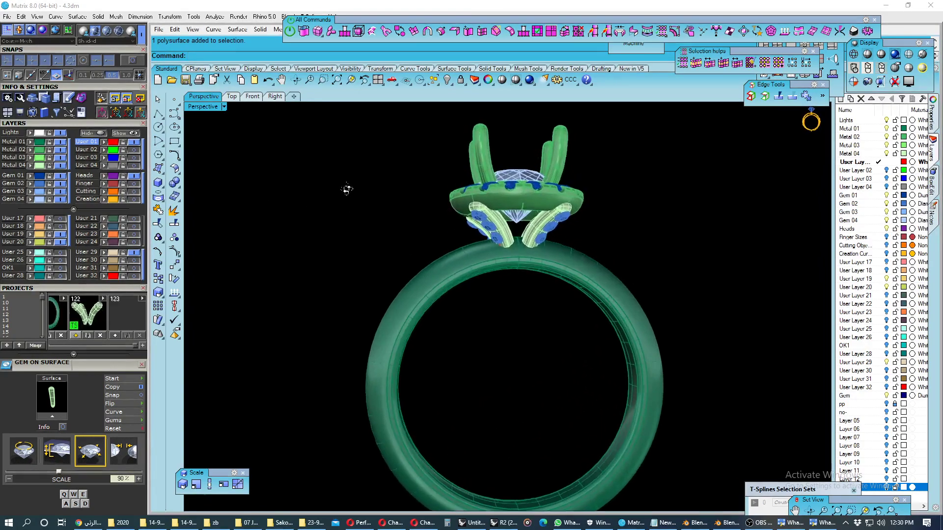
- Orbit around the ring, checking the Metal 03 prongs by selecting and deselecting them
mouse_move(312, 204)
right_mouse_down()
mouse_move(325, 182)
mouse_move(315, 203)
right_mouse_up()
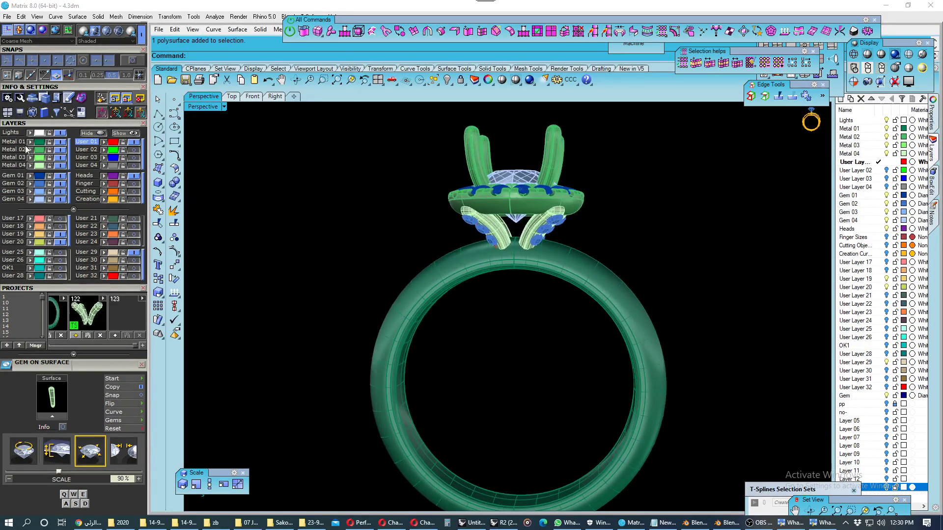
left_click(36, 160)
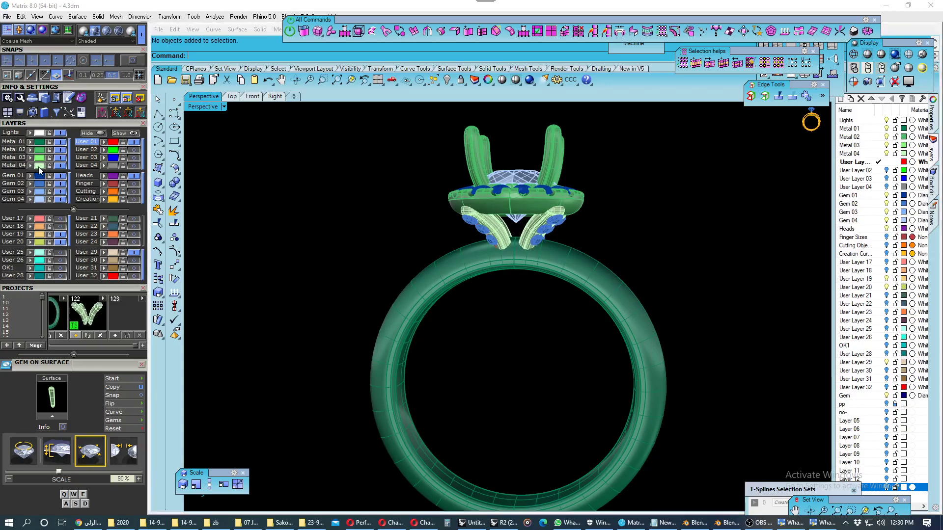
left_click(290, 201)
right_click_drag(324, 217, 353, 209)
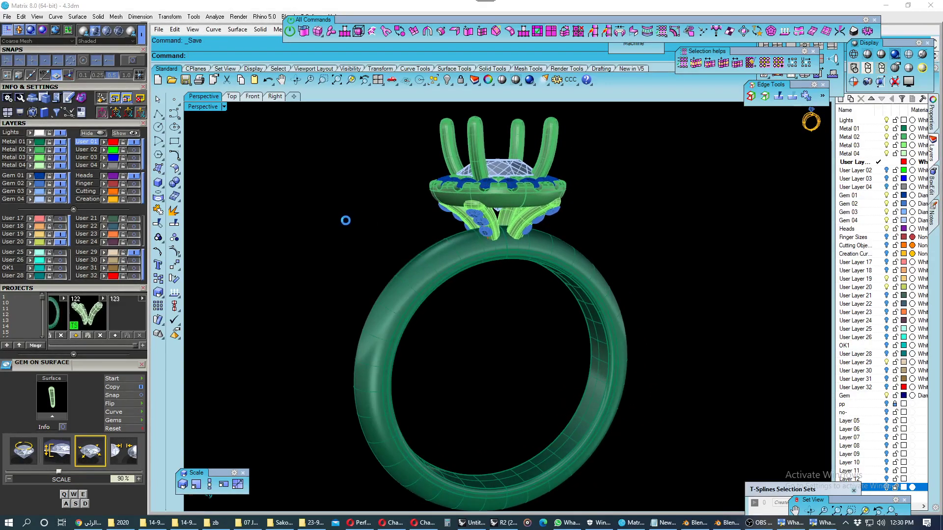
left_click(175, 183)
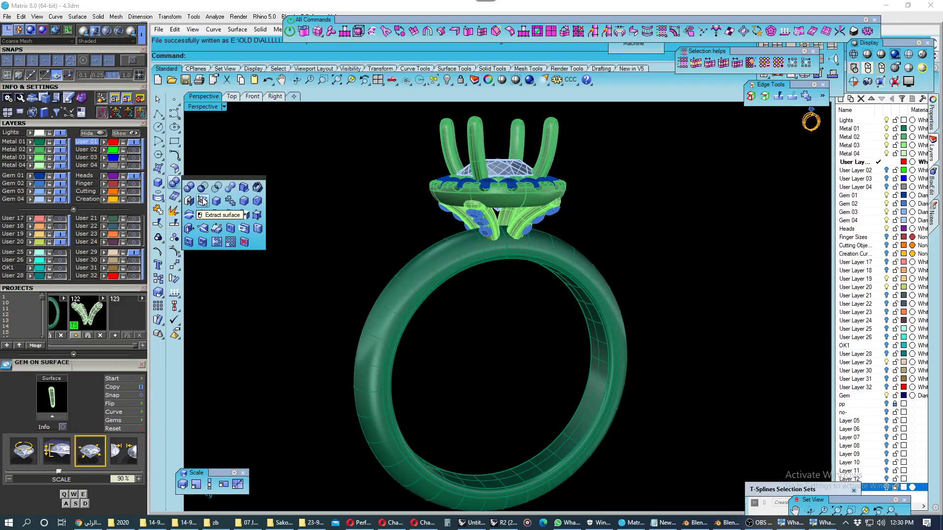
- Extract a copy (Copy=Yes) of the band's outer face, then zoom in on the shank
left_click(203, 202)
left_click(314, 56)
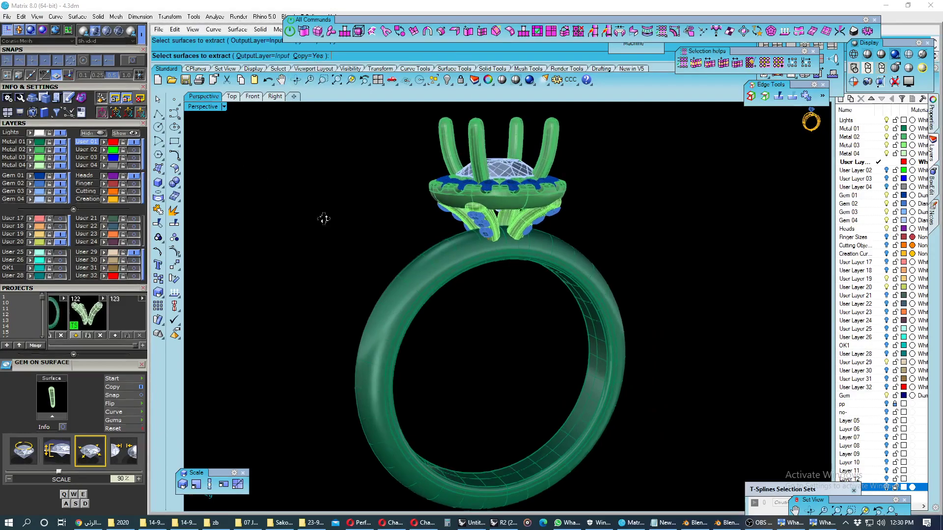
scroll(399, 281, "up", 3)
left_click(438, 276)
scroll(438, 276, "down", 3)
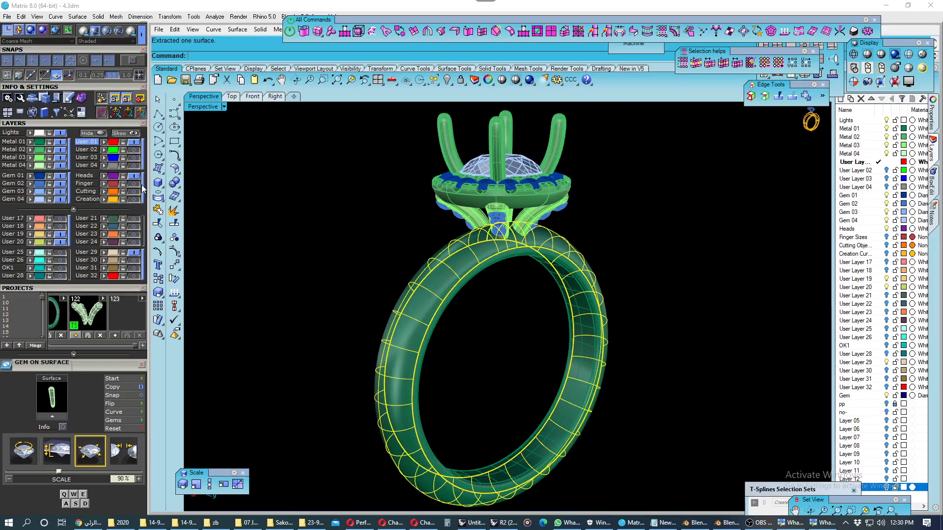
key("Return")
key("Escape")
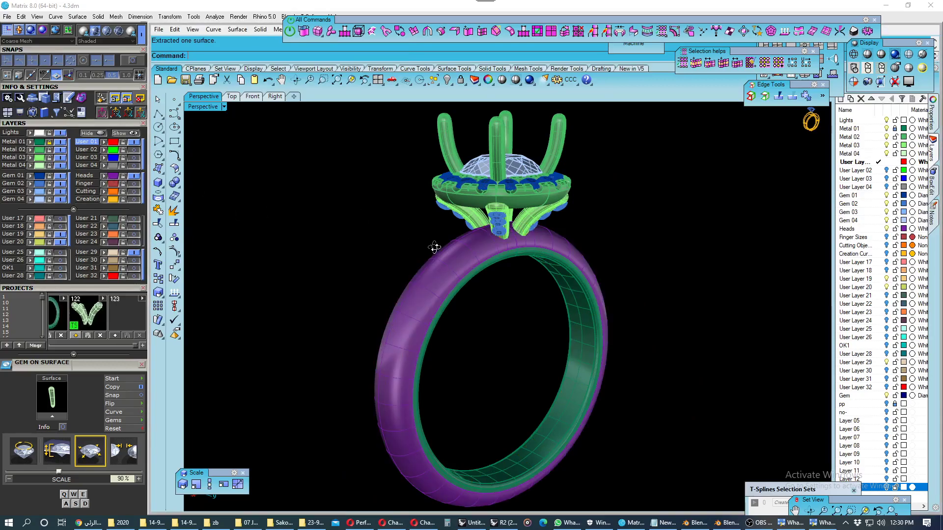
right_click_drag(442, 295, 477, 277)
scroll(478, 277, "up", 3)
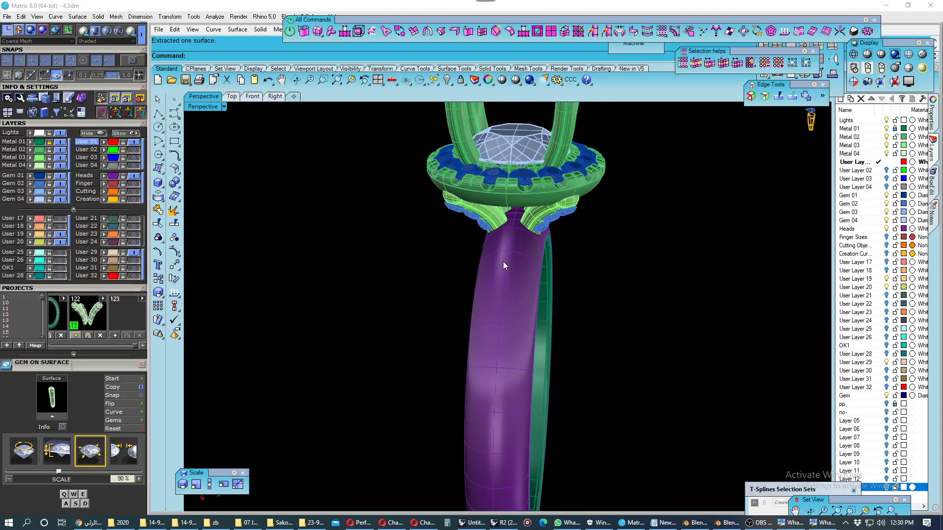
scroll(503, 258, "up", 3)
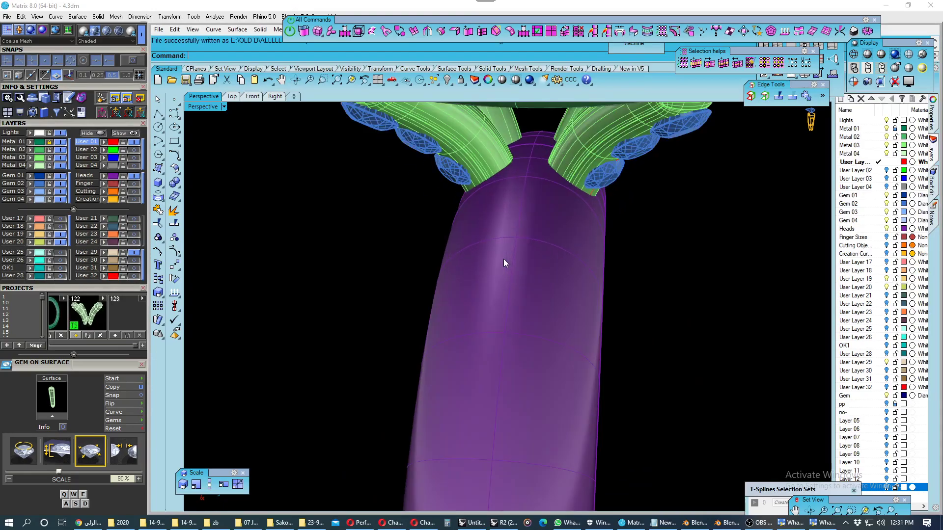
- Extract a crosswise and a lengthwise isocurve from the shank surface
left_click(162, 201)
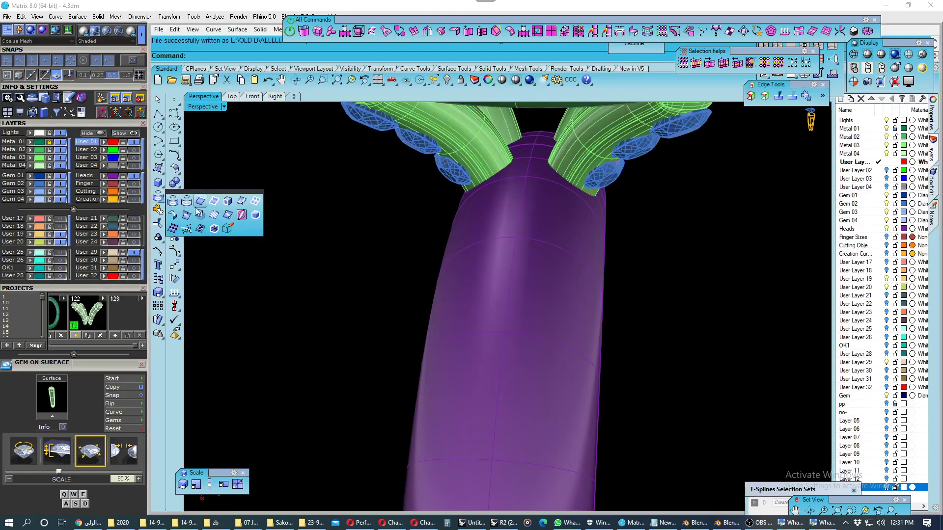
left_click(241, 202)
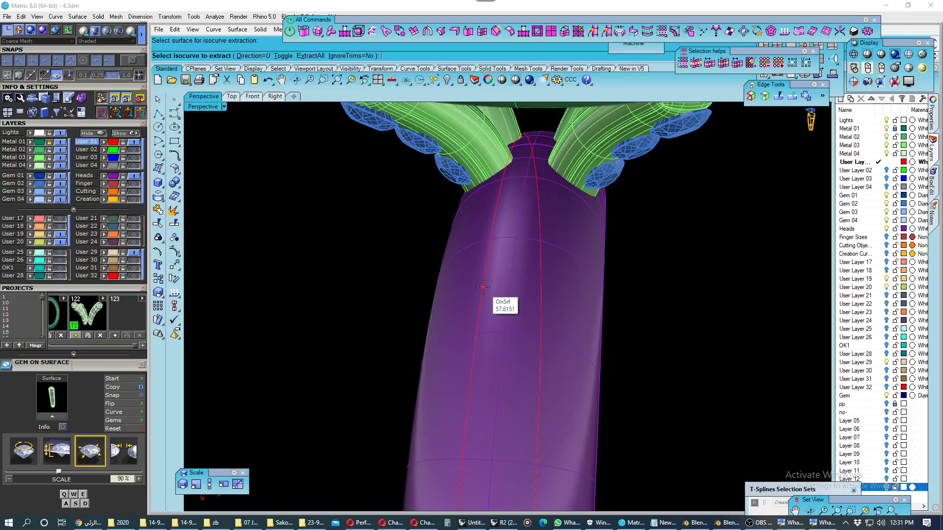
left_click(289, 59)
scroll(459, 275, "down", 3)
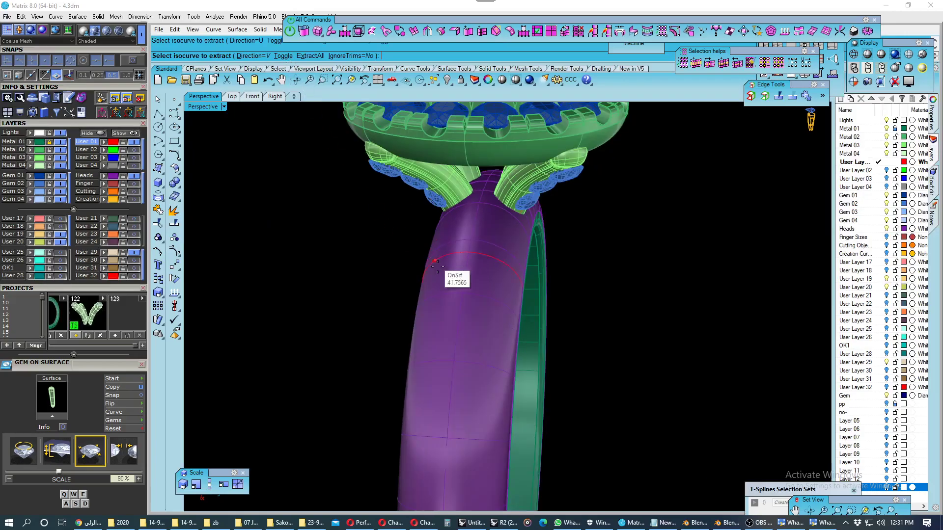
scroll(462, 292, "down", 2)
left_click(463, 295)
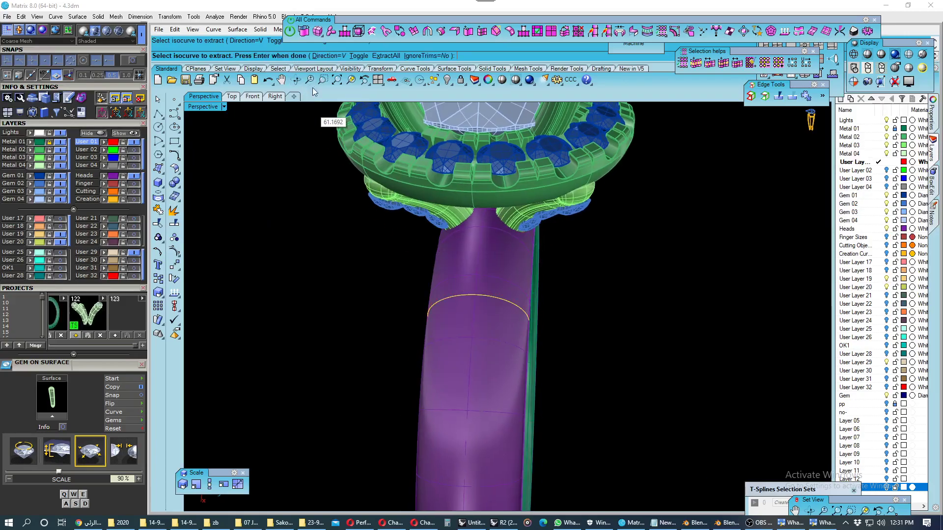
left_click(353, 57)
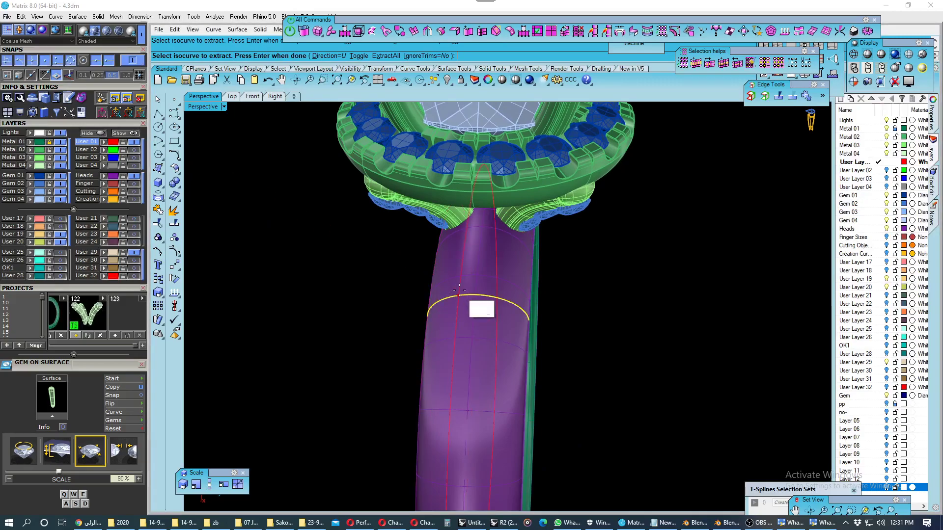
scroll(470, 294, "up", 2)
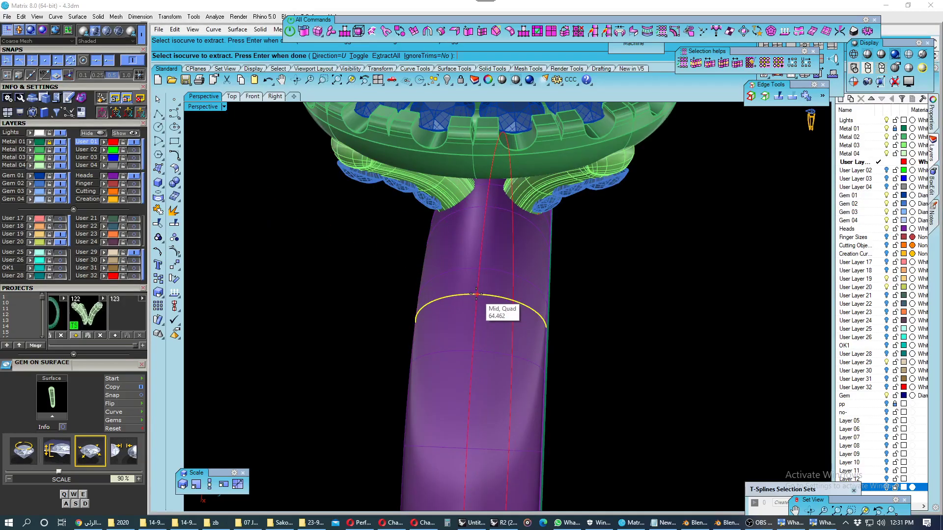
left_click(476, 293)
key("Return")
scroll(475, 293, "down", 4)
- Delete the crosswise isocurve and select the lengthwise curve
left_click_drag(355, 253, 459, 320)
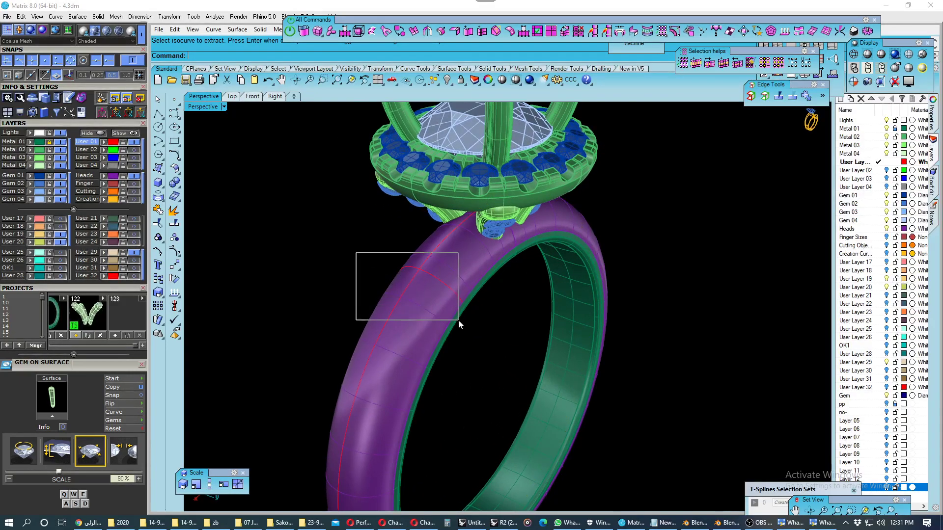
right_click_drag(479, 331, 433, 322)
key("Delete")
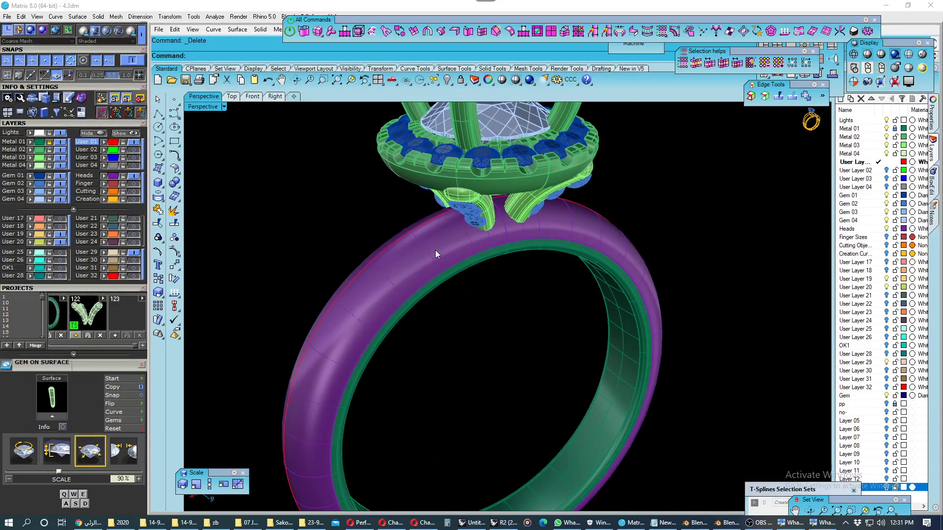
mouse_move(436, 250)
right_mouse_down()
mouse_move(460, 245)
mouse_move(484, 257)
mouse_move(463, 254)
mouse_move(461, 238)
right_mouse_up()
left_click(463, 253)
left_click(494, 284)
scroll(470, 240, "up", 3)
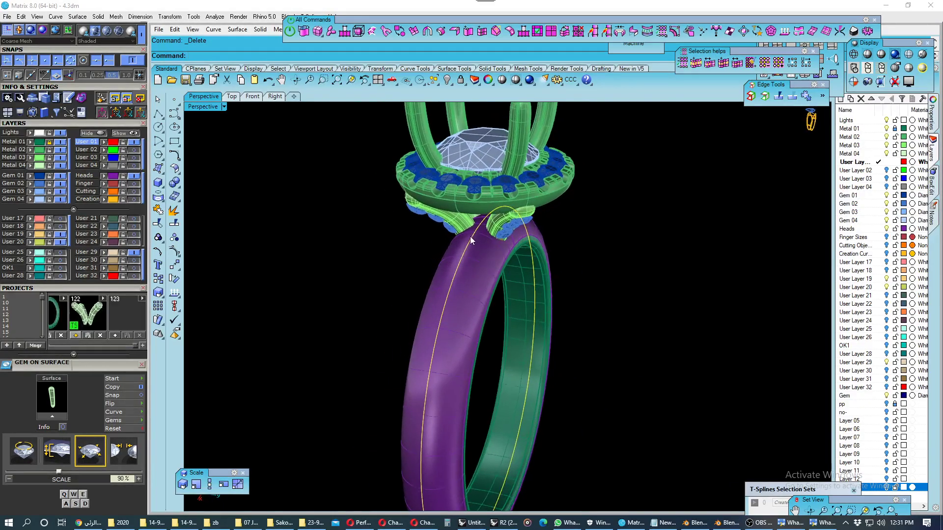
scroll(470, 239, "up", 2)
- Split the lengthwise curve at picked points near the head and along the shank
left_click(174, 196)
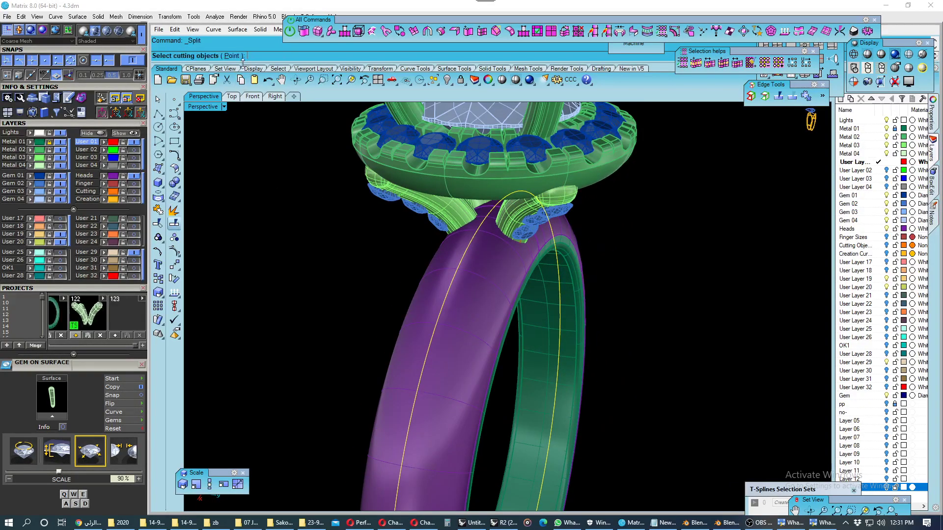
left_click(238, 55)
scroll(503, 187, "up", 3)
left_click(504, 186)
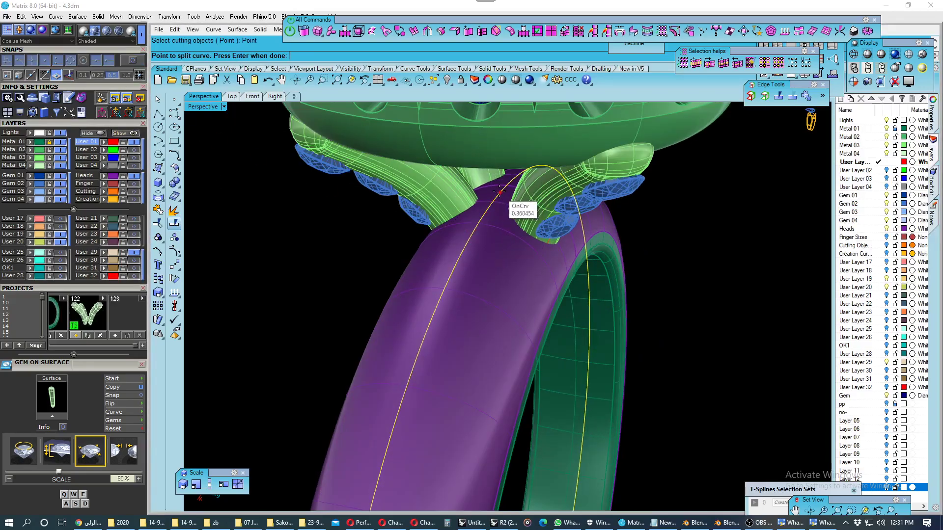
left_click(491, 202)
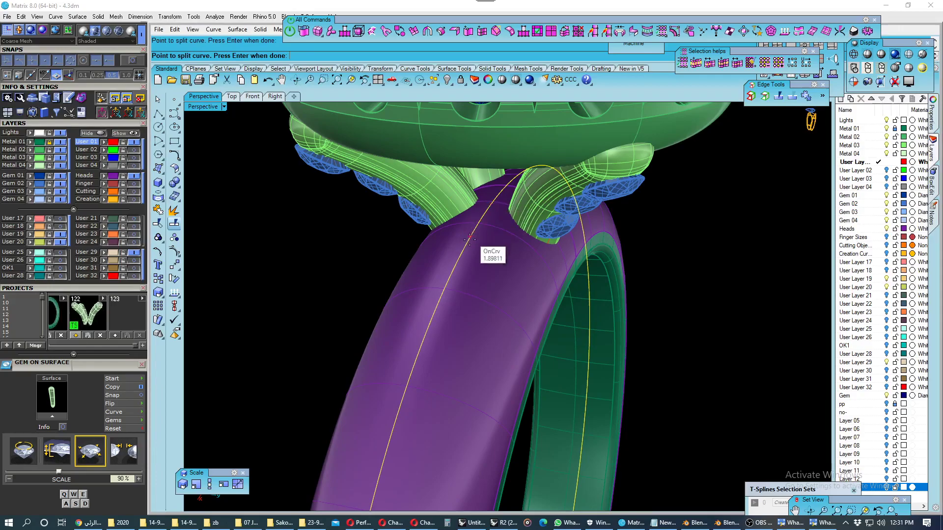
scroll(491, 202, "down", 5)
scroll(439, 428, "up", 3)
left_click(438, 427)
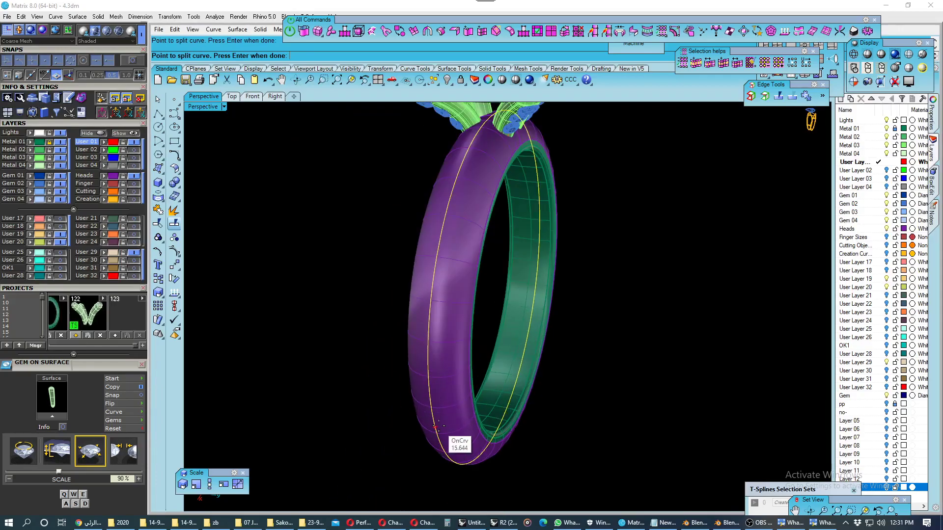
key("Return")
- Delete the unwanted split-off curve piece on the shank
right_click_drag(369, 407, 404, 396)
left_click(408, 415)
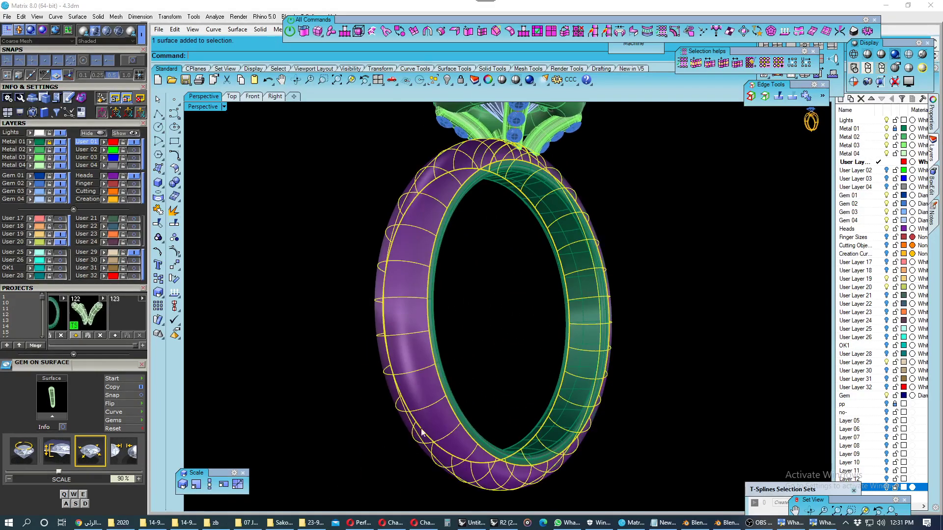
left_click(426, 437)
left_click(441, 457)
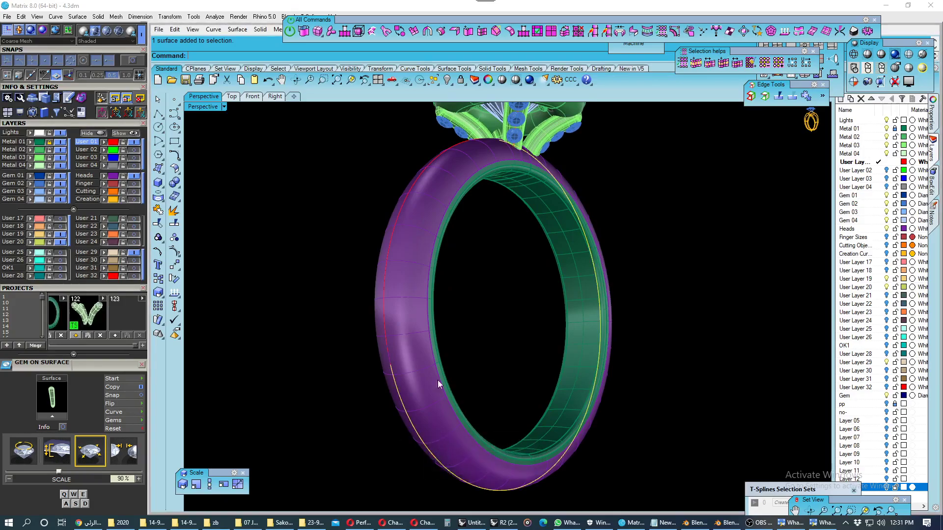
key("Delete")
- Rebuild the remaining shank curve with 3 points and close the Gem on Surface panel
mouse_move(438, 381)
right_mouse_down()
mouse_move(441, 250)
mouse_move(465, 264)
right_mouse_up()
left_click(443, 265)
left_click(457, 274)
scroll(443, 272, "down", 3)
key("ctrl+r")
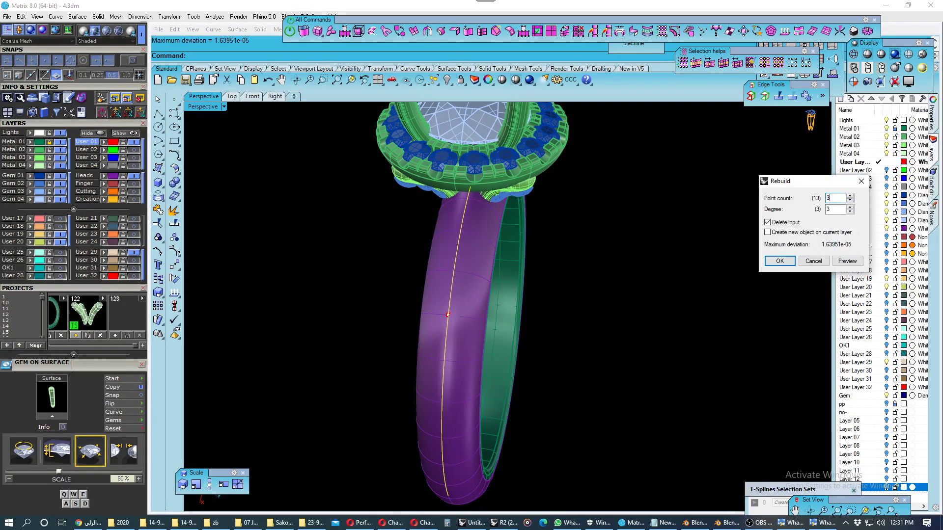
key("Return")
mouse_move(631, 264)
right_mouse_down()
mouse_move(497, 274)
mouse_move(532, 267)
right_mouse_up()
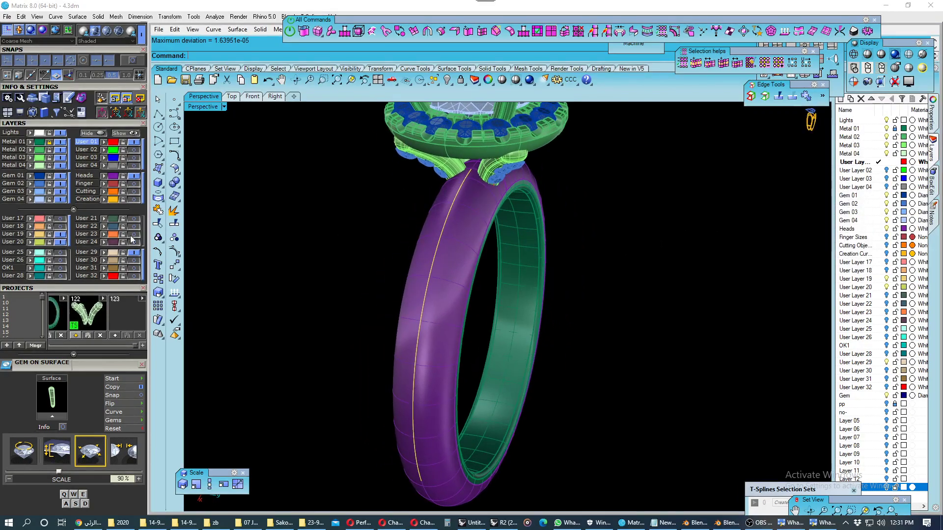
left_click(141, 366)
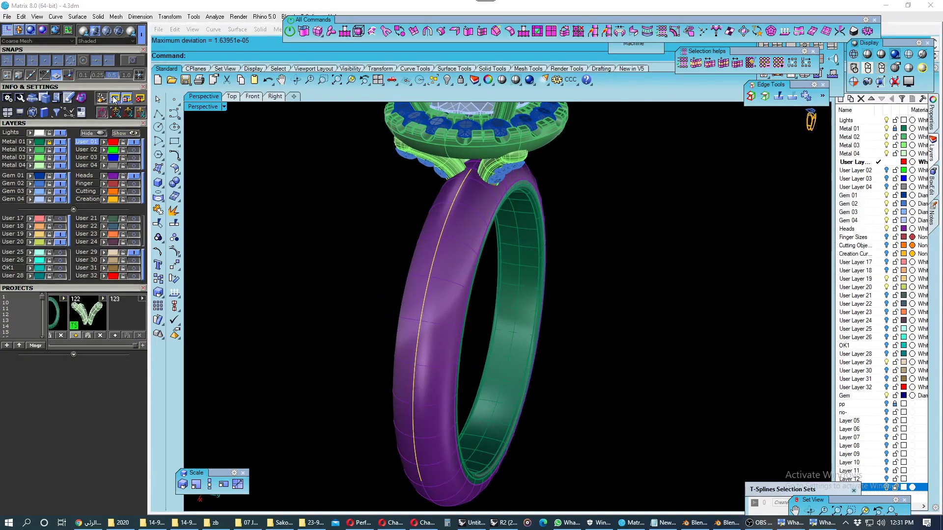
- Place round gems along the shank curve with Gem on Curve, oriented to the shank surface
left_click(113, 90)
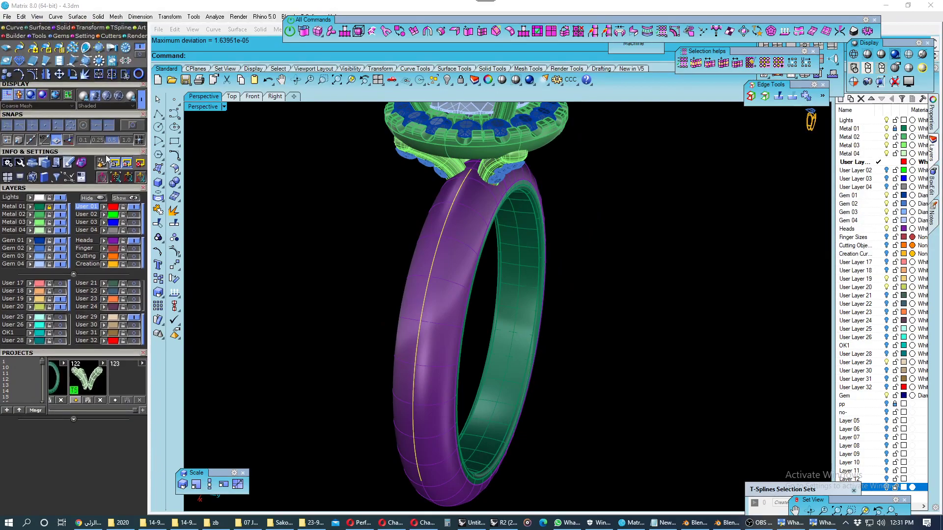
left_click(19, 69)
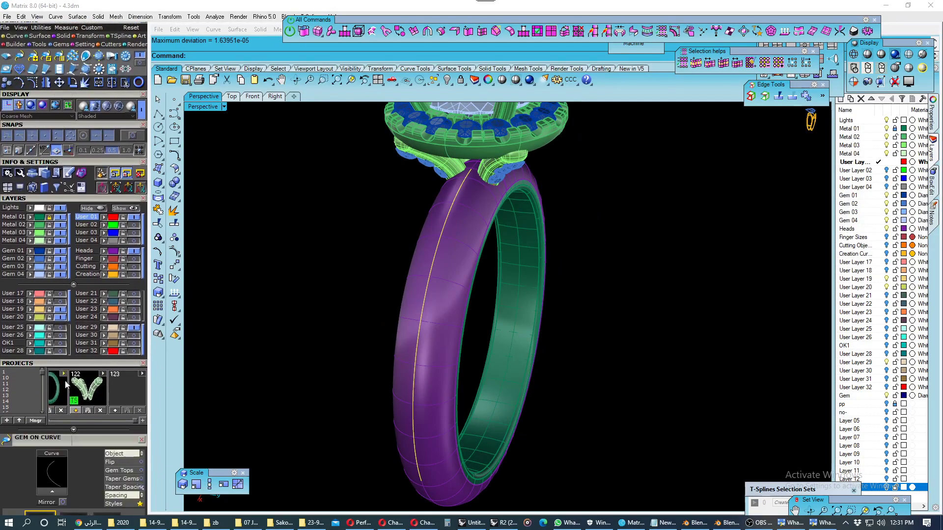
scroll(109, 389, "down", 1)
scroll(109, 389, "down", 1)
left_click(52, 385)
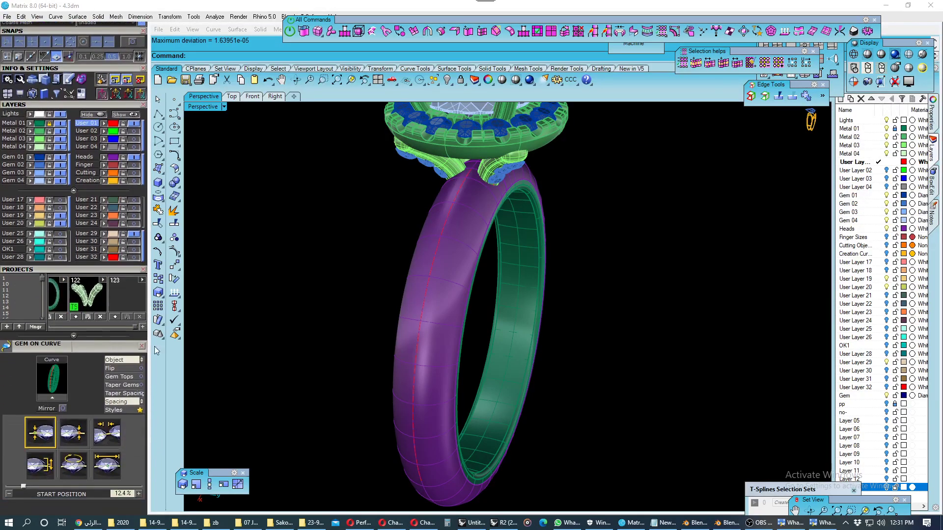
right_click_drag(398, 257, 386, 259)
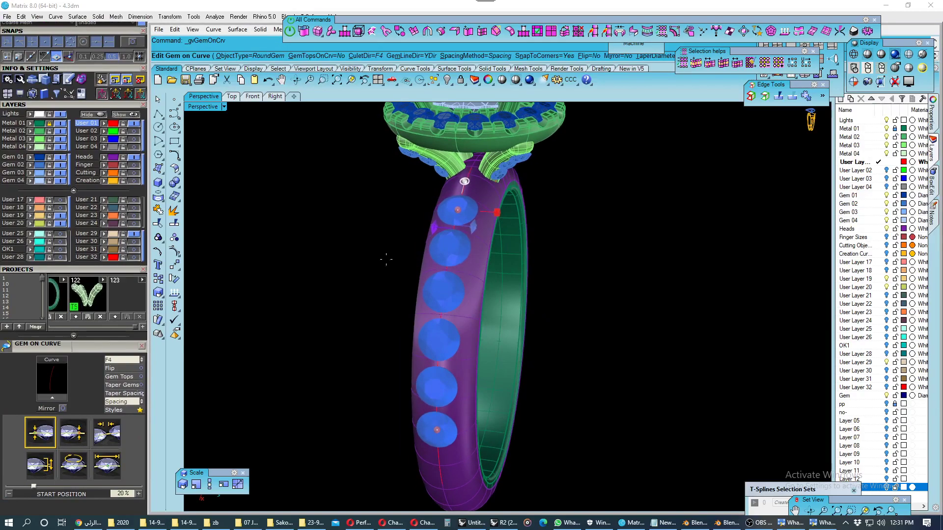
left_click(135, 359)
scroll(509, 271, "up", 3)
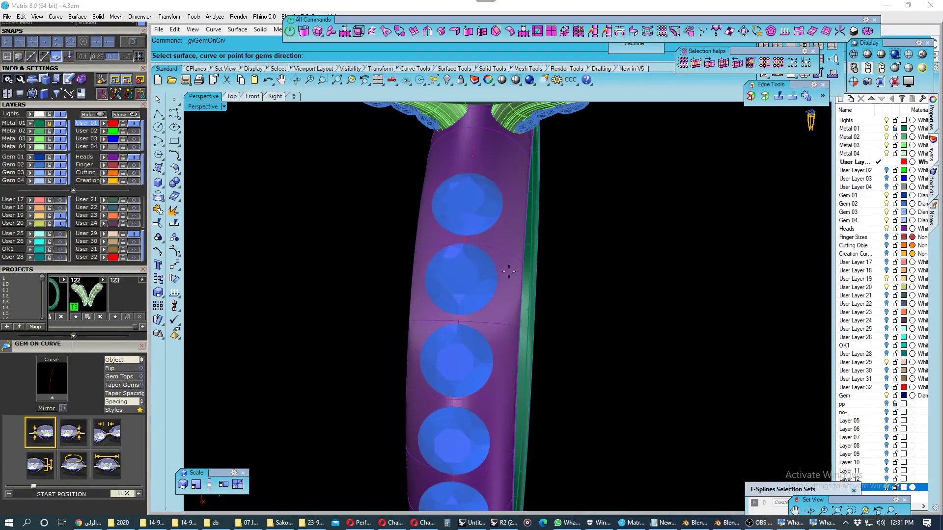
left_click(509, 252)
scroll(430, 281, "down", 2)
- Shrink the gem start size to about 1.35 mm
left_click(107, 465)
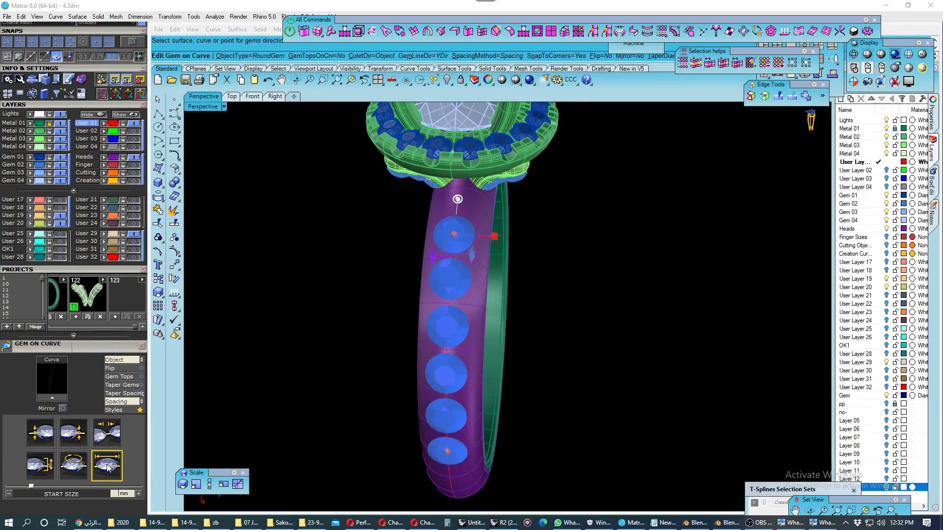
left_click_drag(31, 486, 22, 486)
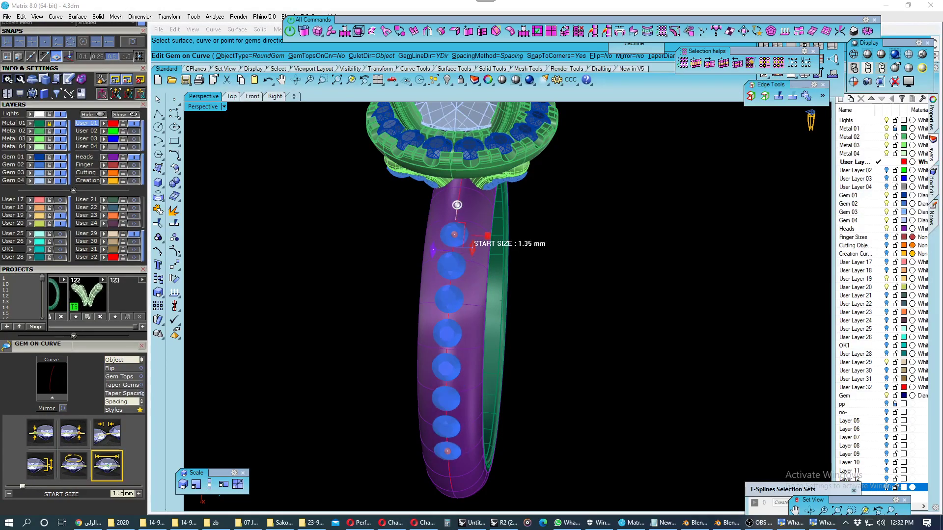
scroll(434, 272, "up", 2)
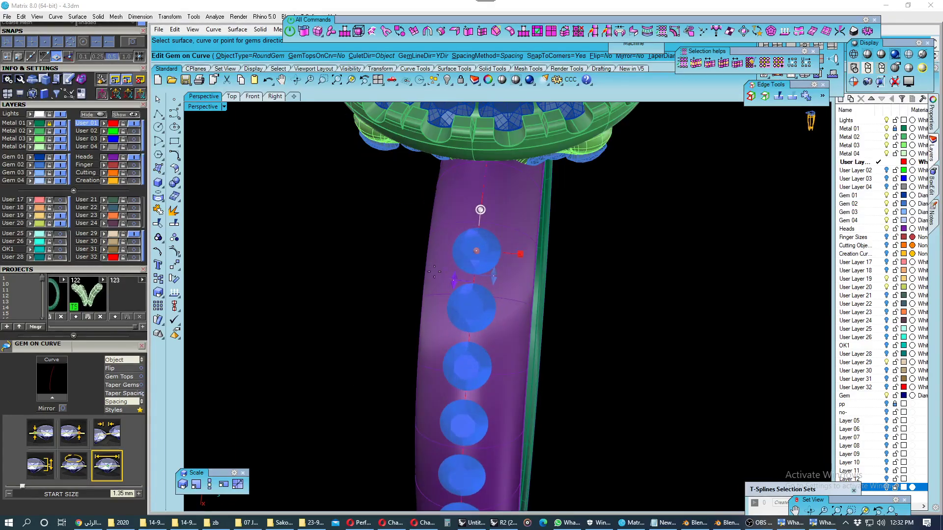
scroll(467, 267, "up", 1)
scroll(464, 264, "up", 1)
scroll(460, 260, "up", 1)
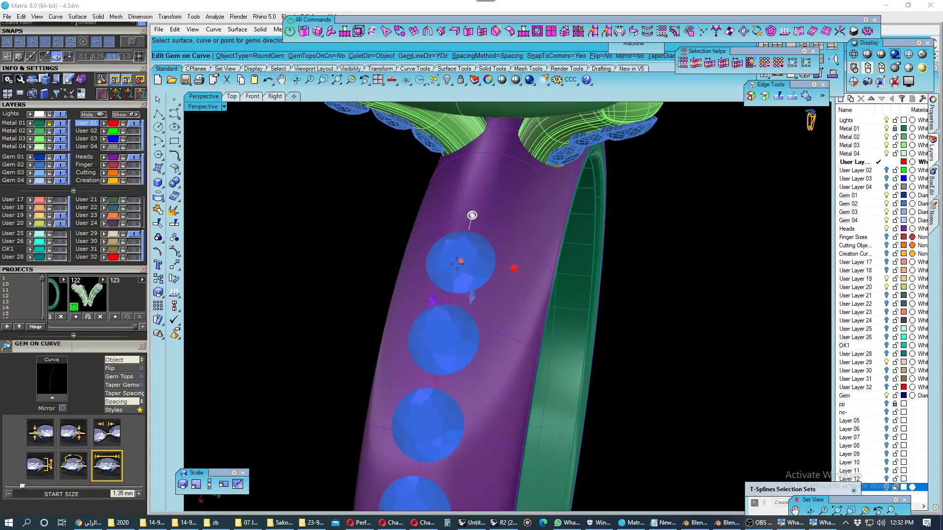
- Slide the gem row's start position to 8% along the curve
left_click_drag(459, 259, 456, 188)
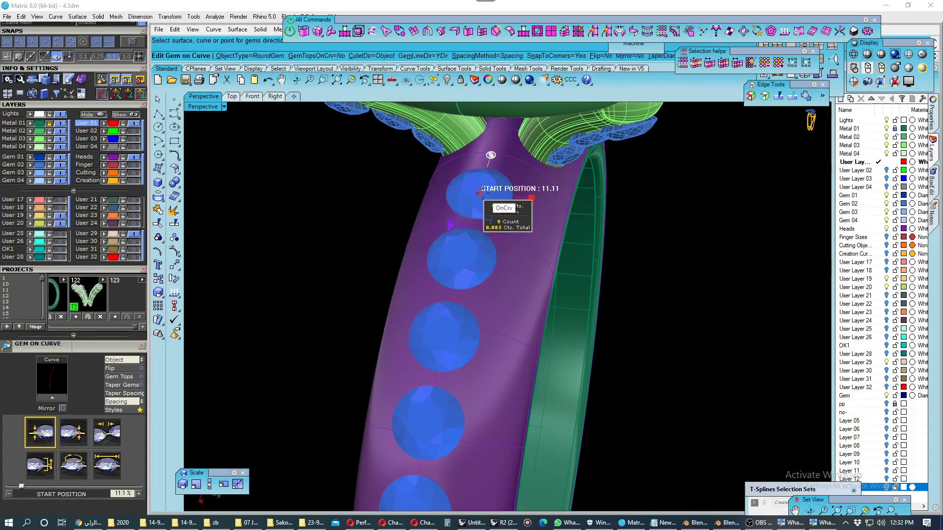
scroll(490, 285, "down", 3)
mouse_move(490, 284)
right_mouse_down()
mouse_move(442, 216)
mouse_move(501, 224)
right_mouse_up()
scroll(463, 227, "up", 2)
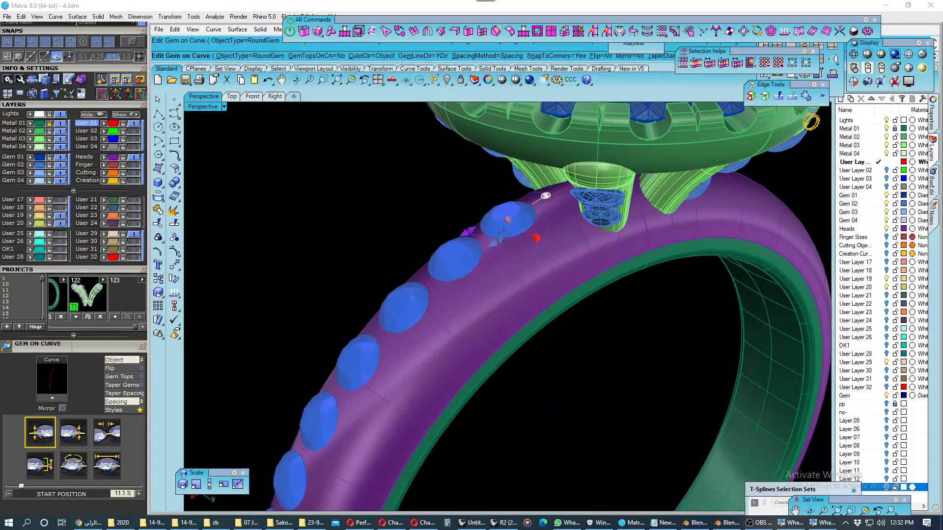
scroll(507, 219, "up", 2)
left_click_drag(508, 220, 521, 211)
right_click_drag(522, 212, 599, 296)
- Compare the gem row with the reference ring photo and lock layer User 28
scroll(554, 220, "up", 2)
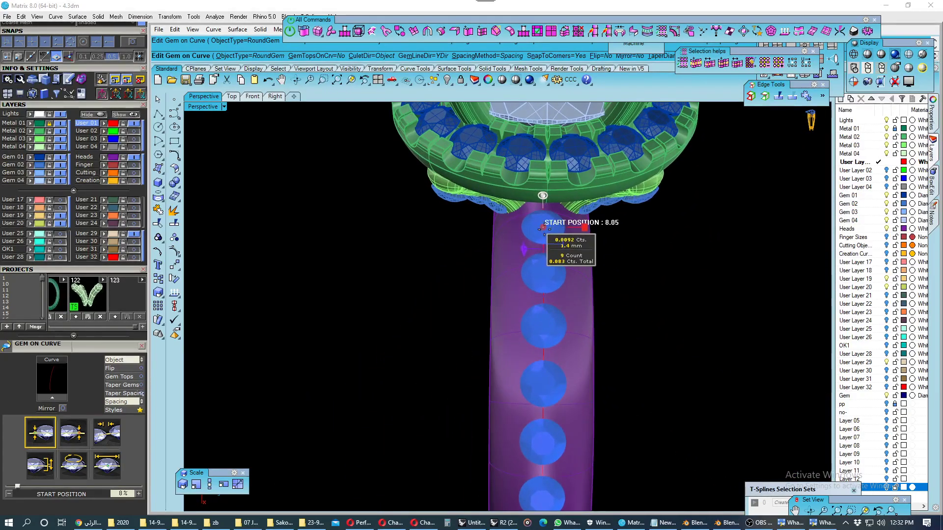
right_click_drag(543, 228, 515, 170)
scroll(491, 257, "down", 2)
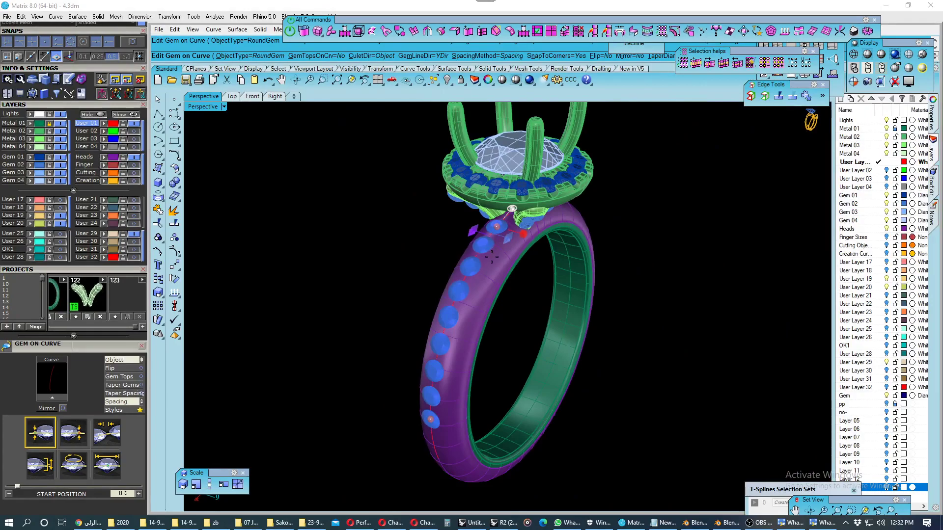
scroll(484, 247, "up", 2)
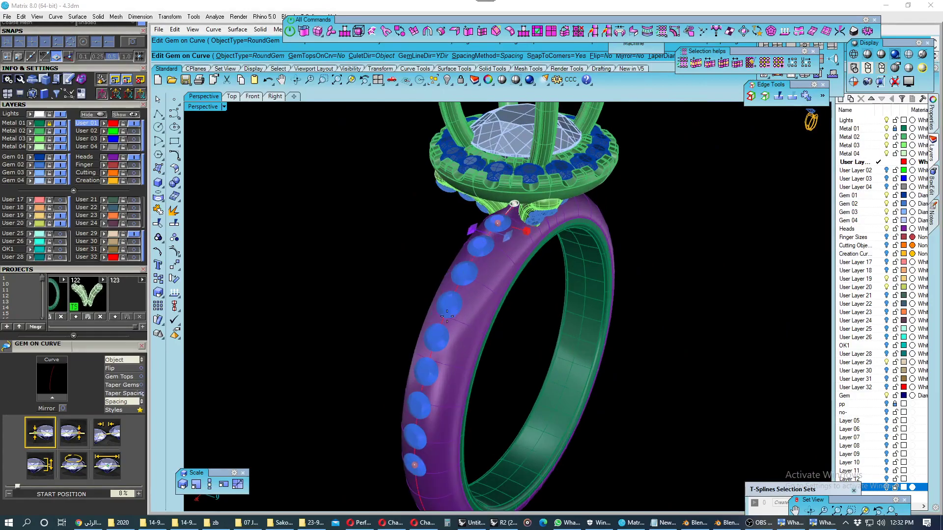
right_click_drag(437, 356, 448, 334)
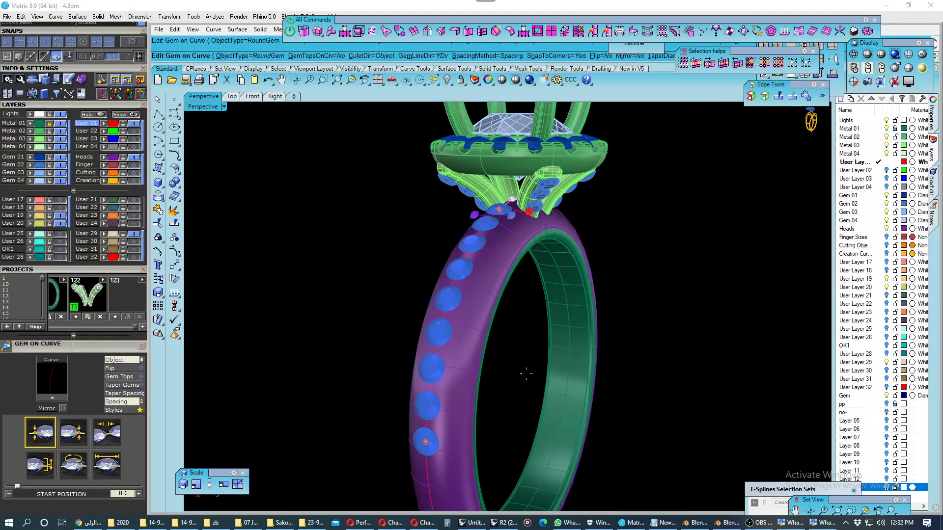
left_click(828, 525)
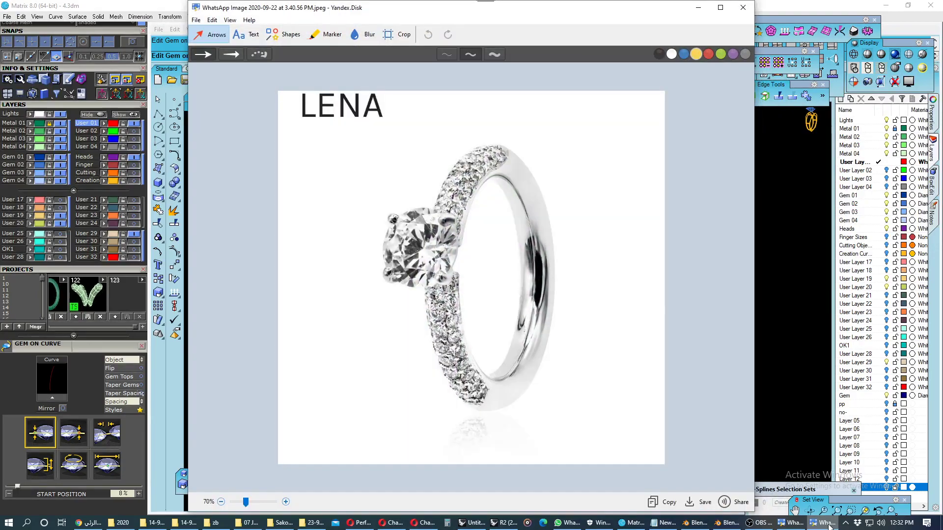
left_click(828, 524)
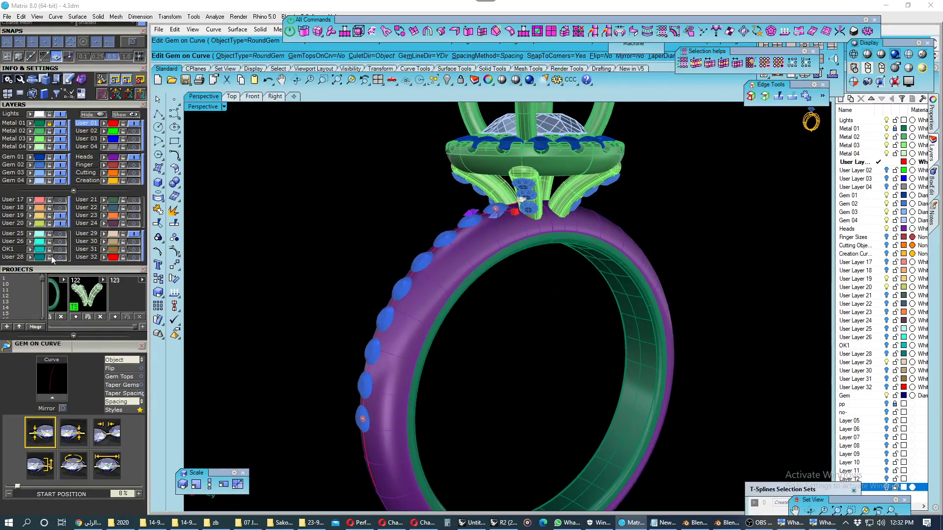
left_click(50, 256)
right_click_drag(248, 311, 362, 300)
right_click_drag(425, 323, 433, 299)
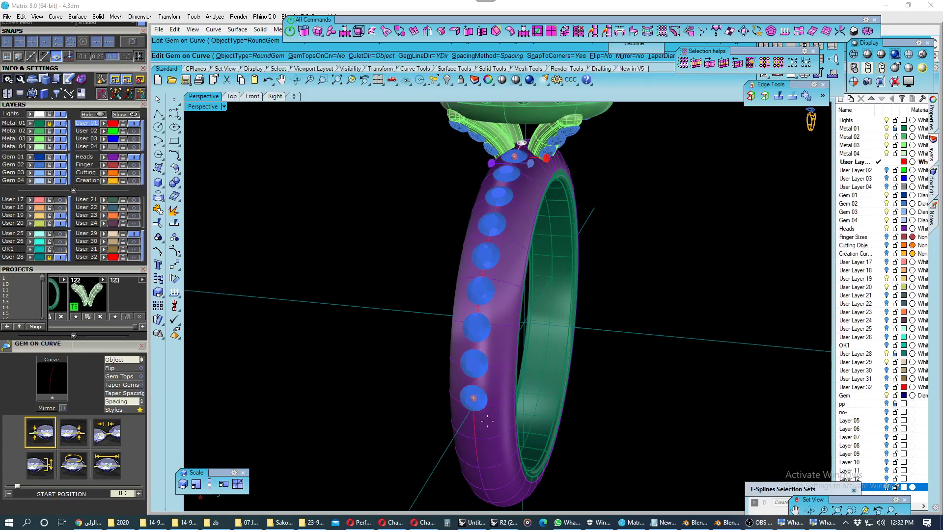
- Set the gem spacing to 0.1 mm and start pulling the row's end further down the shank
right_click_drag(476, 368, 461, 392)
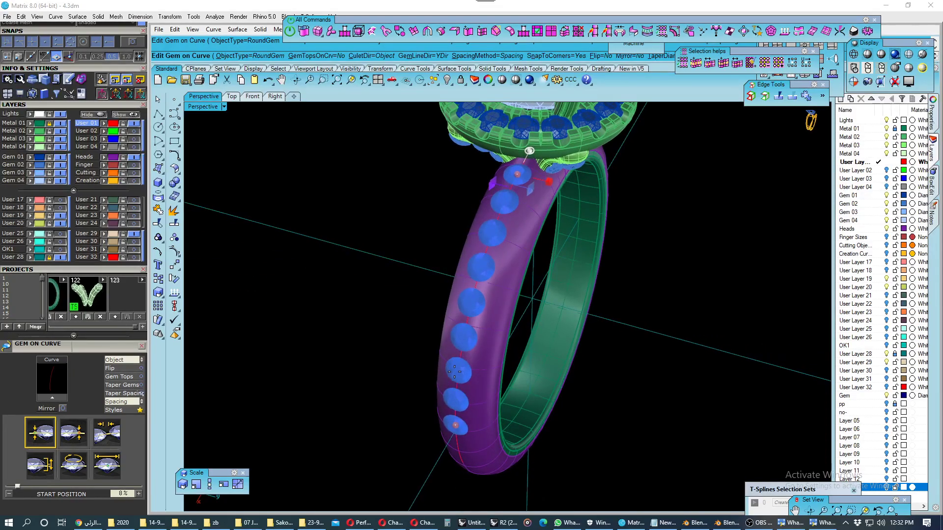
left_click(108, 434)
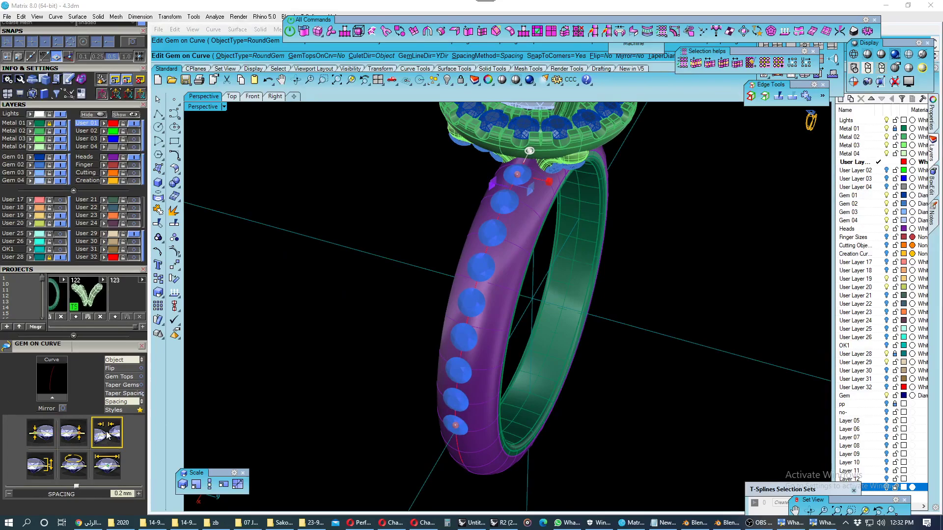
right_click_drag(393, 402, 370, 419)
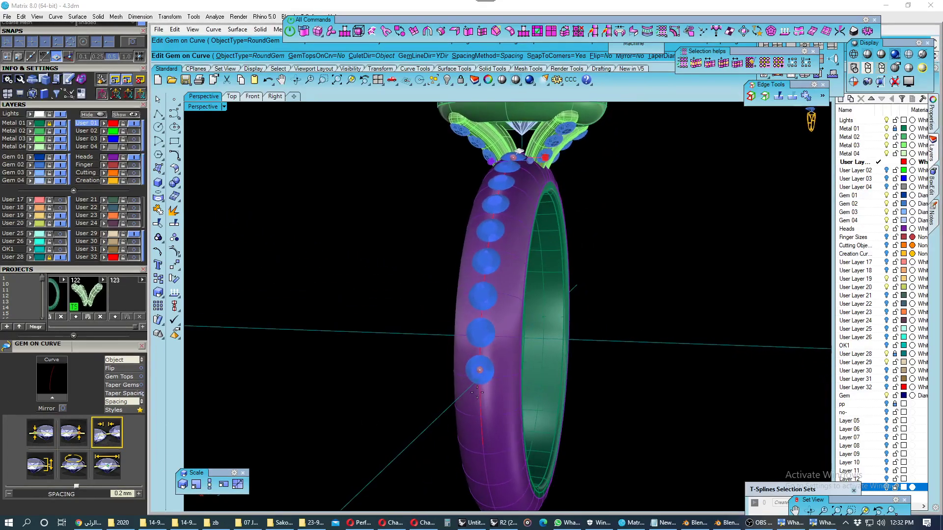
scroll(484, 356, "up", 5)
left_click_drag(485, 355, 483, 378)
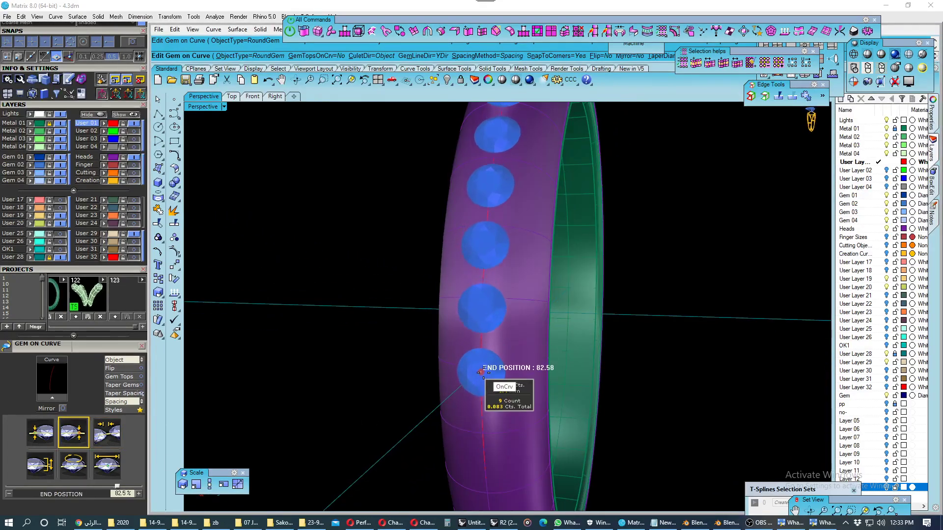
scroll(482, 379, "down", 2)
scroll(491, 374, "down", 3)
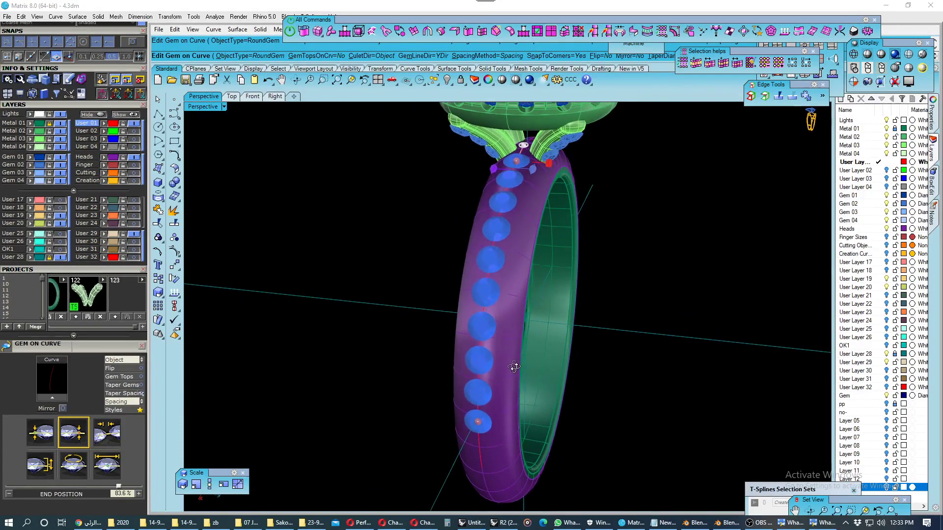
- Drag the gem row's End Position down the shank to about 89.9%
mouse_move(506, 373)
right_mouse_down()
mouse_move(514, 368)
mouse_move(512, 391)
right_mouse_up()
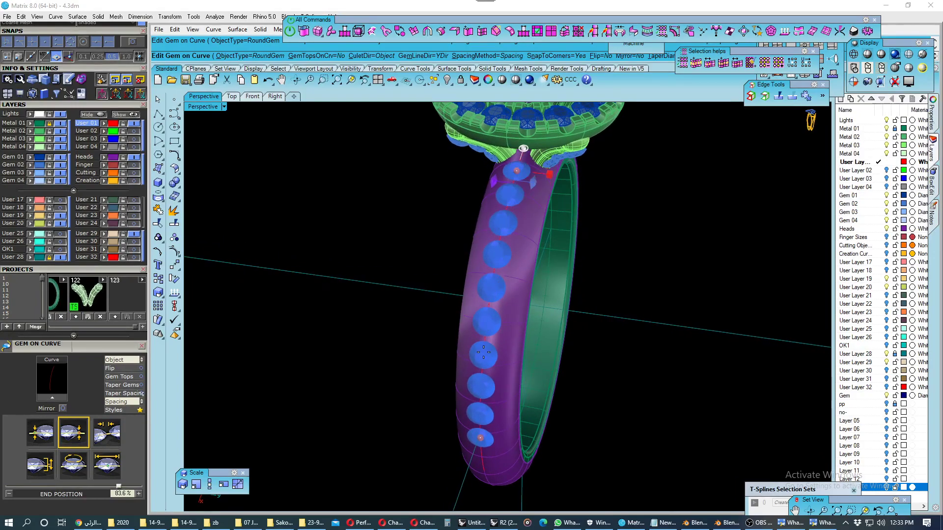
right_click_drag(483, 352, 476, 376)
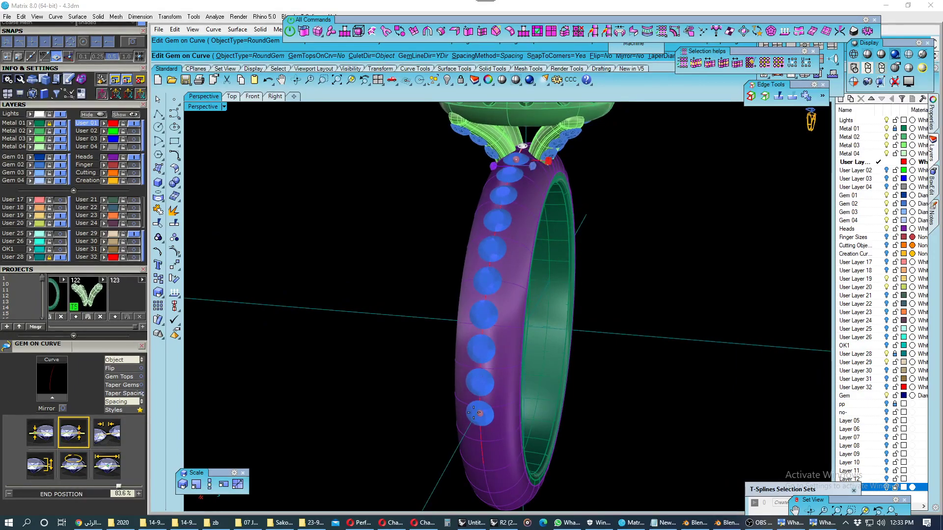
mouse_move(492, 368)
right_mouse_down()
mouse_move(474, 339)
mouse_move(442, 354)
right_mouse_up()
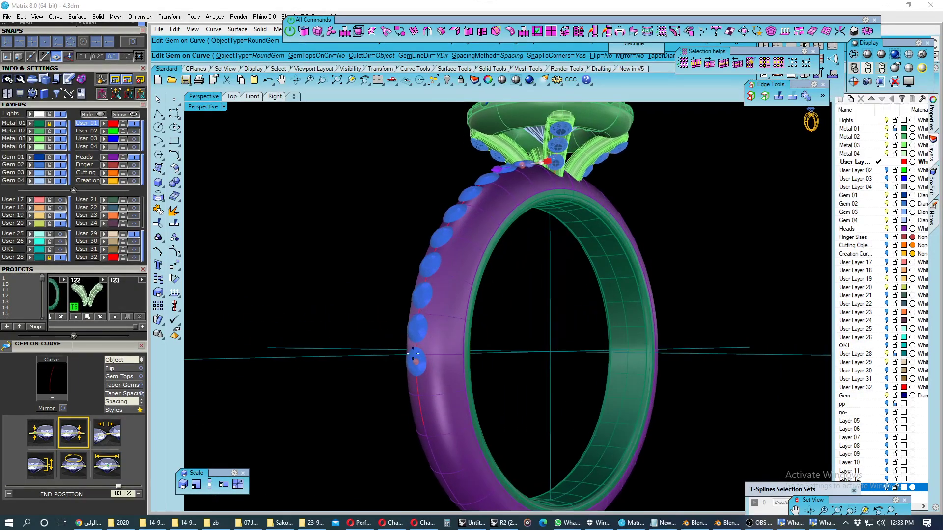
scroll(422, 360, "up", 4)
left_click_drag(422, 360, 423, 370)
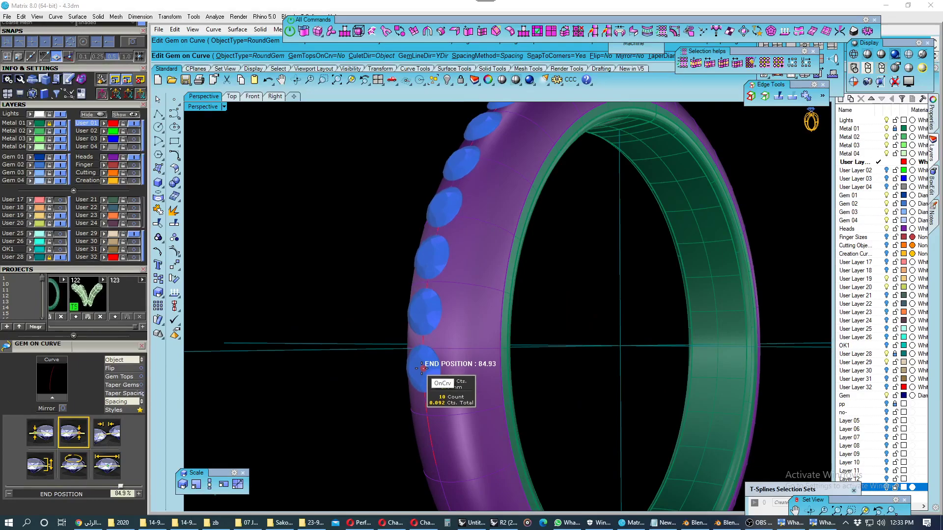
left_click(106, 428)
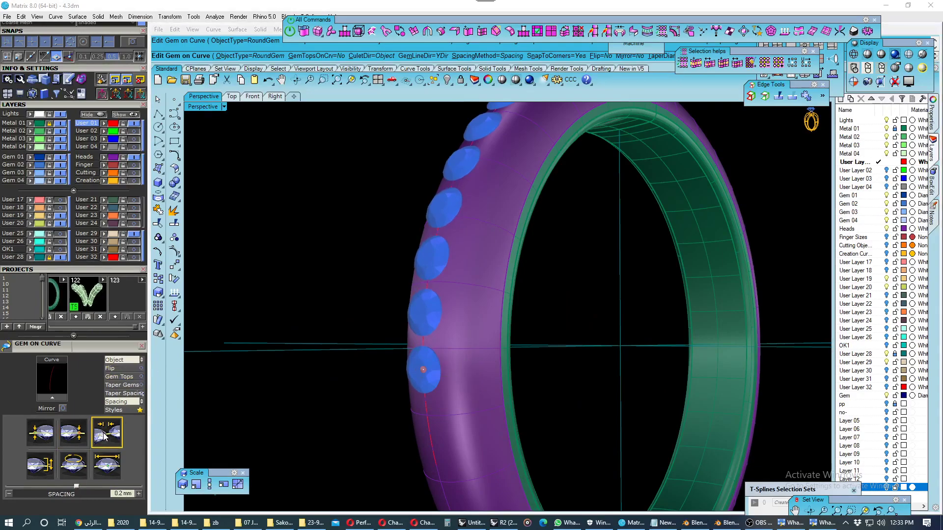
scroll(103, 433, "down", 1)
scroll(103, 432, "down", 1)
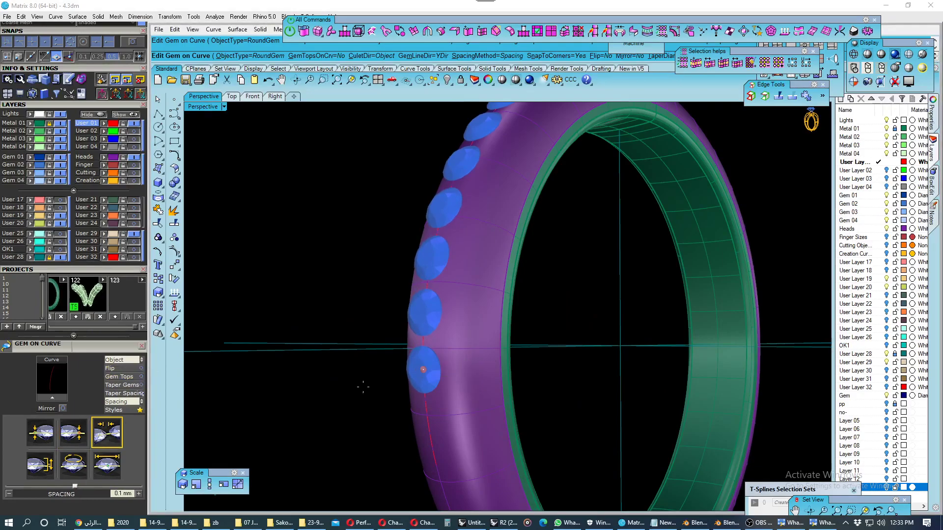
left_click_drag(416, 374, 421, 381)
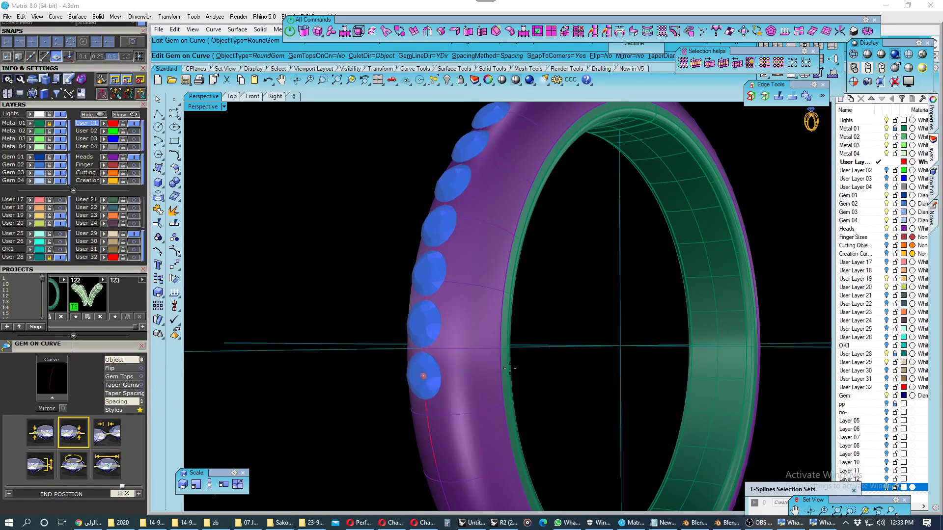
mouse_move(421, 381)
right_mouse_down()
mouse_move(559, 386)
mouse_move(558, 418)
mouse_move(557, 389)
right_mouse_up()
scroll(505, 404, "up", 3)
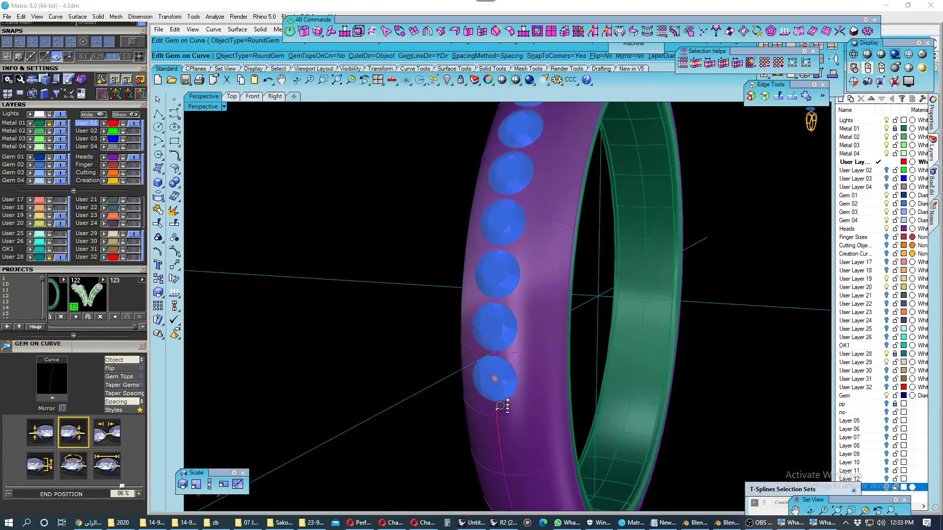
scroll(496, 375, "up", 2)
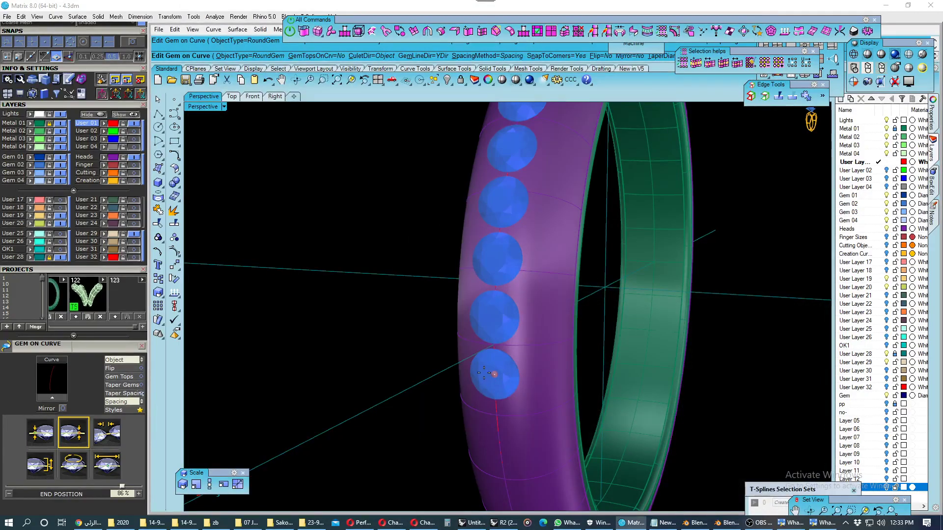
left_click_drag(494, 374, 497, 392)
scroll(552, 317, "down", 3)
- Nudge the gem row's Start Position to 7.9%
right_click_drag(552, 317, 571, 209)
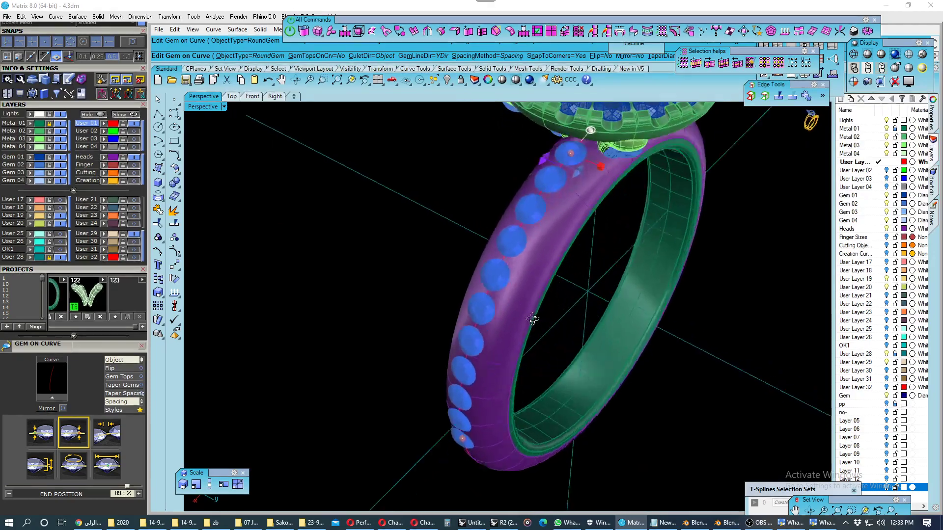
scroll(570, 208, "up", 2)
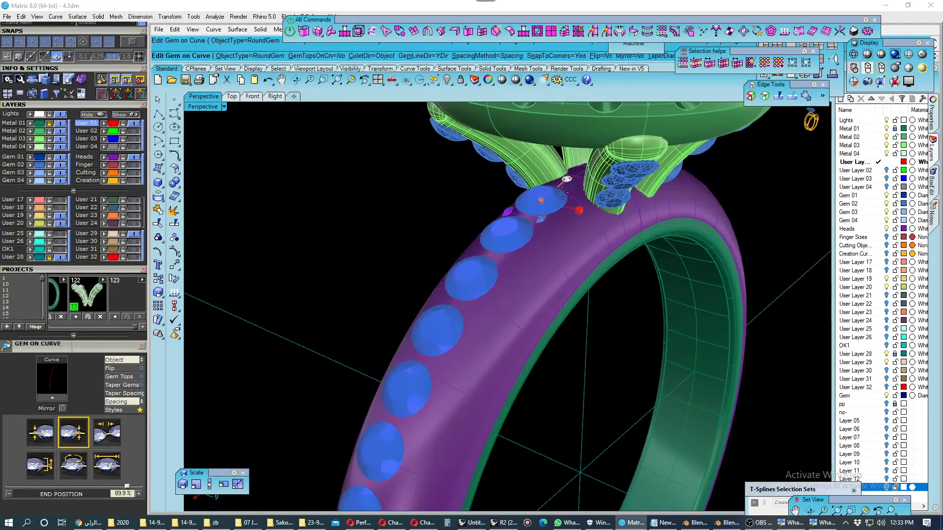
scroll(569, 208, "up", 2)
scroll(570, 209, "up", 2)
left_click_drag(549, 222, 548, 223)
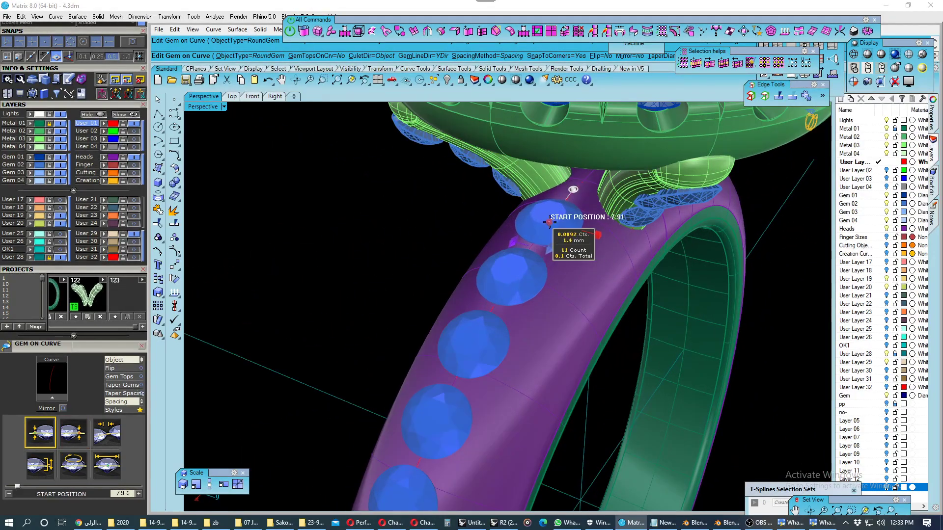
scroll(547, 224, "down", 3)
- Stretch the End Position to 93.9% and finish the 12-gem row
right_click_drag(548, 223, 491, 379)
scroll(491, 379, "up", 3)
left_click_drag(527, 348, 528, 374)
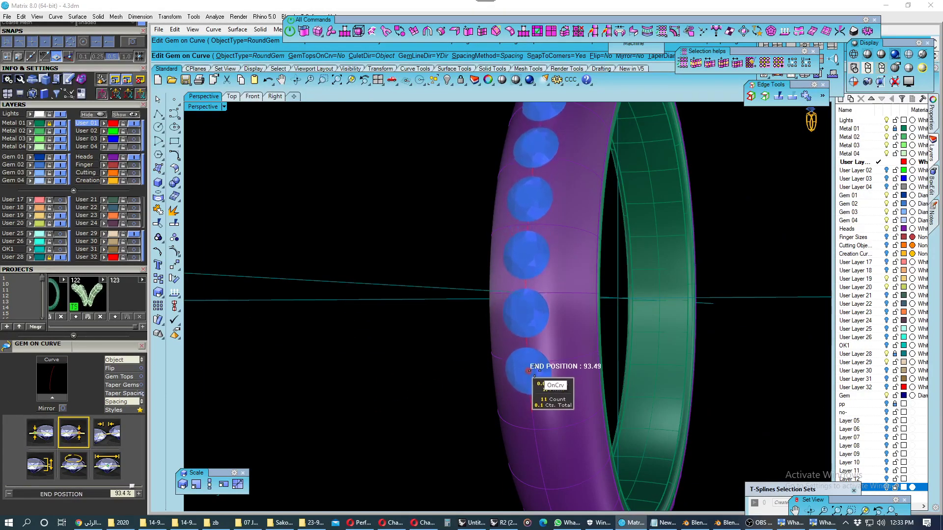
scroll(528, 374, "down", 3)
right_click_drag(528, 374, 574, 330)
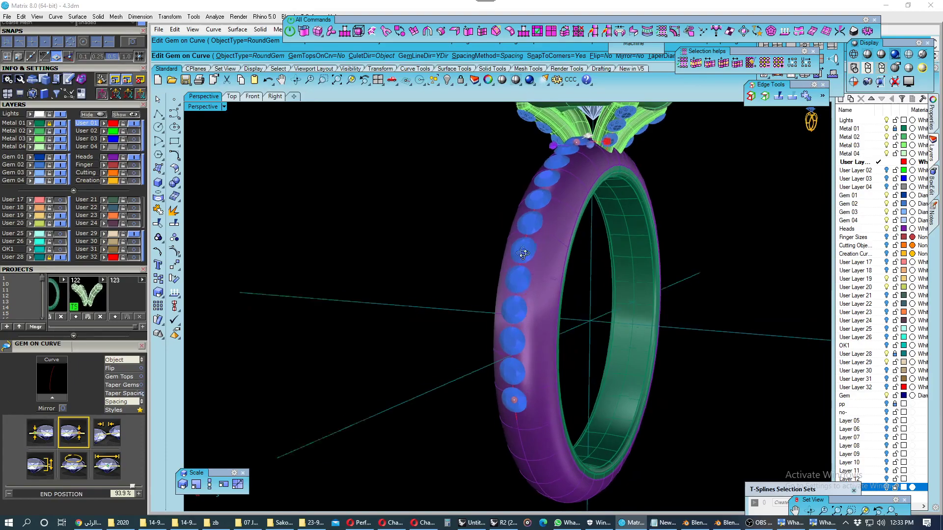
right_click_drag(517, 279, 525, 263)
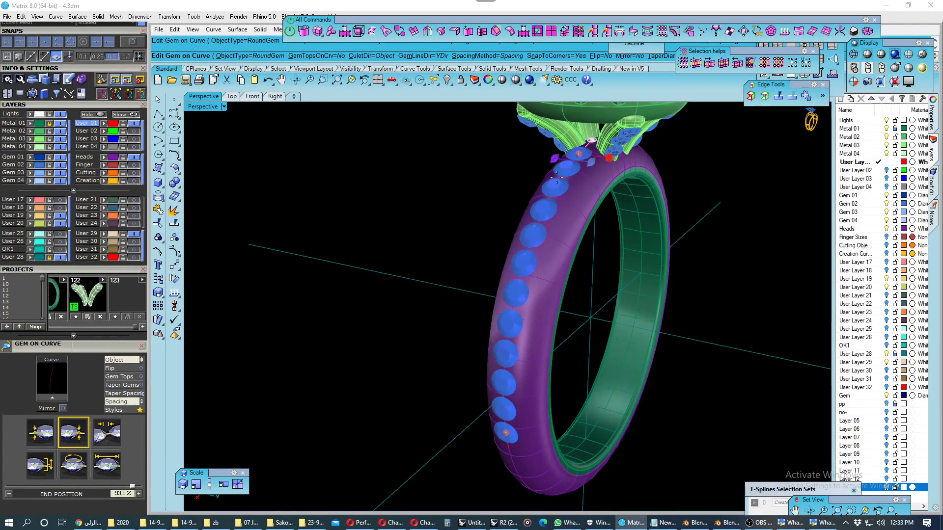
right_click_drag(556, 182, 650, 219)
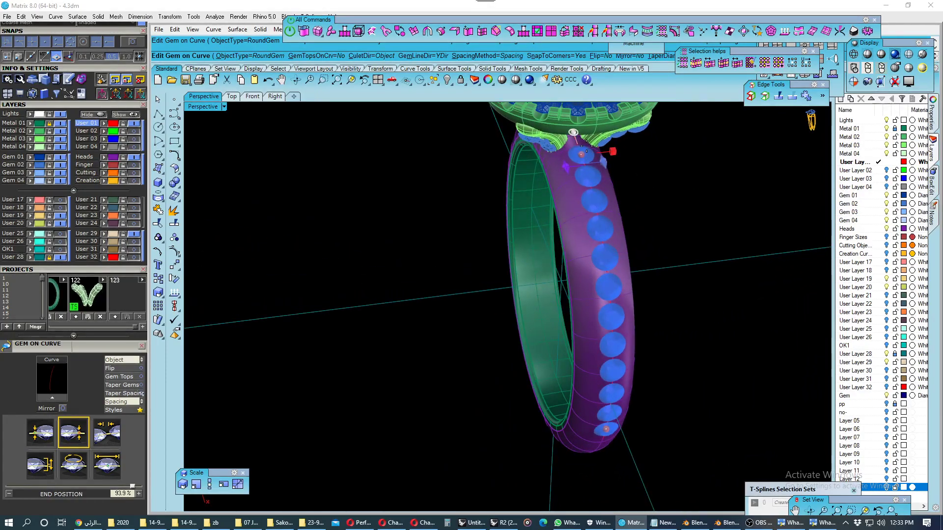
right_click(653, 215)
- Deselect the placed gems and save the ring file with Ctrl+S
left_click(585, 156)
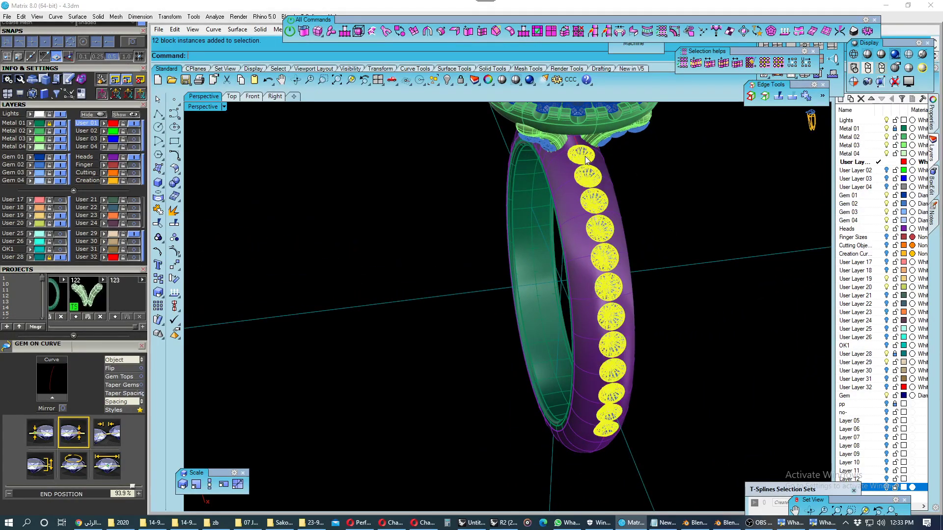
left_click(676, 222)
mouse_move(676, 222)
right_mouse_down()
mouse_move(589, 276)
mouse_move(526, 289)
mouse_move(545, 289)
mouse_move(493, 226)
mouse_move(484, 263)
mouse_move(545, 292)
mouse_move(600, 297)
mouse_move(606, 284)
mouse_move(525, 251)
mouse_move(499, 270)
right_mouse_up()
key("ctrl+s")
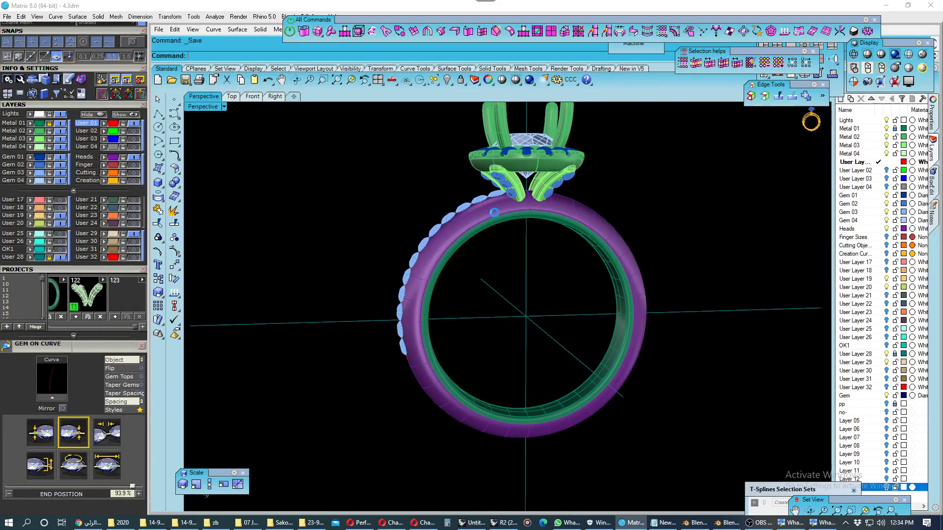
- Select and deselect the purple band surface, then view the ring head and band
scroll(495, 212, "up", 2)
mouse_move(497, 216)
right_mouse_down()
mouse_move(541, 254)
mouse_move(504, 235)
mouse_move(423, 267)
right_mouse_up()
scroll(546, 256, "up", 3)
scroll(550, 266, "up", 3)
scroll(549, 266, "up", 2)
left_click(550, 264)
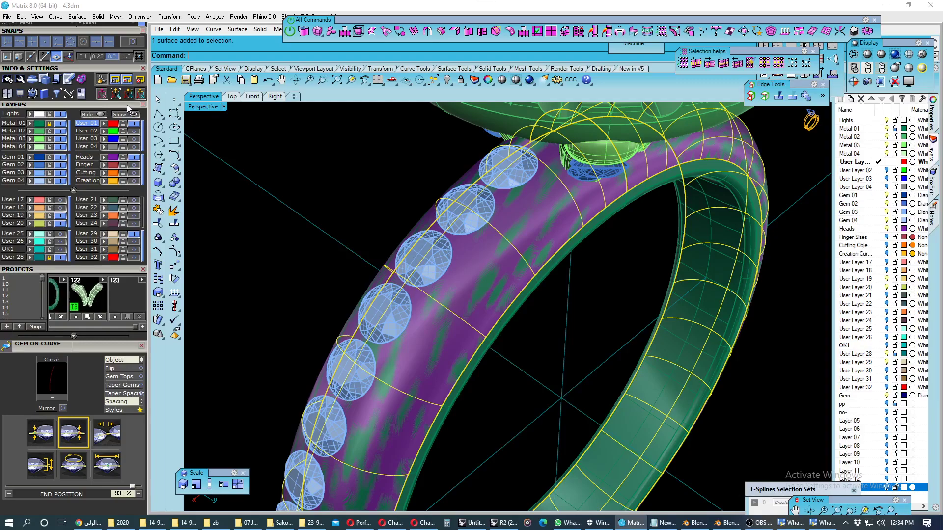
left_click(280, 158)
right_click_drag(301, 177, 310, 177)
scroll(458, 250, "up", 3)
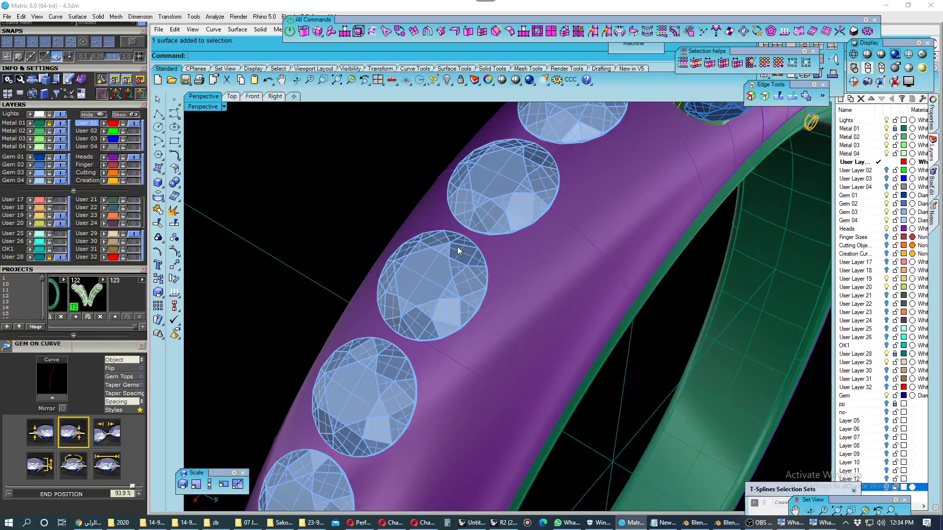
scroll(458, 246, "down", 3)
right_click_drag(458, 247, 442, 236)
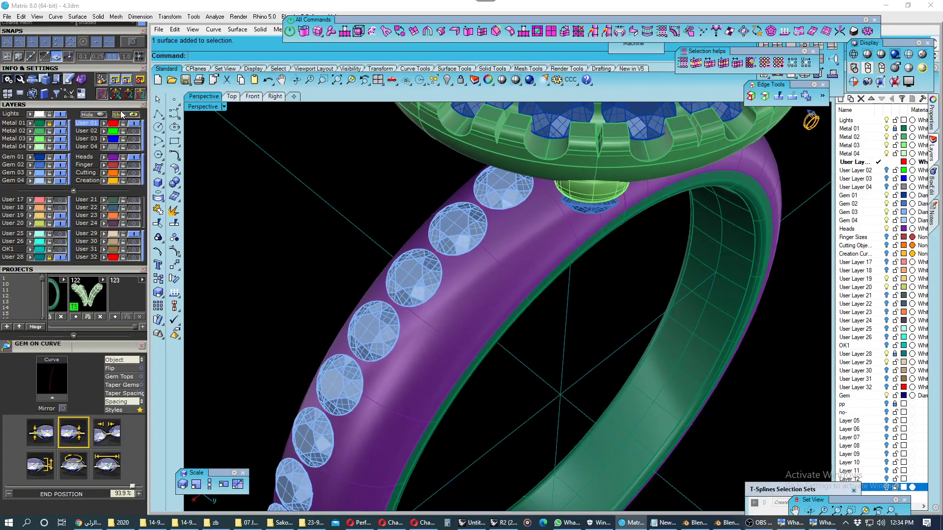
scroll(120, 104, "up", 5)
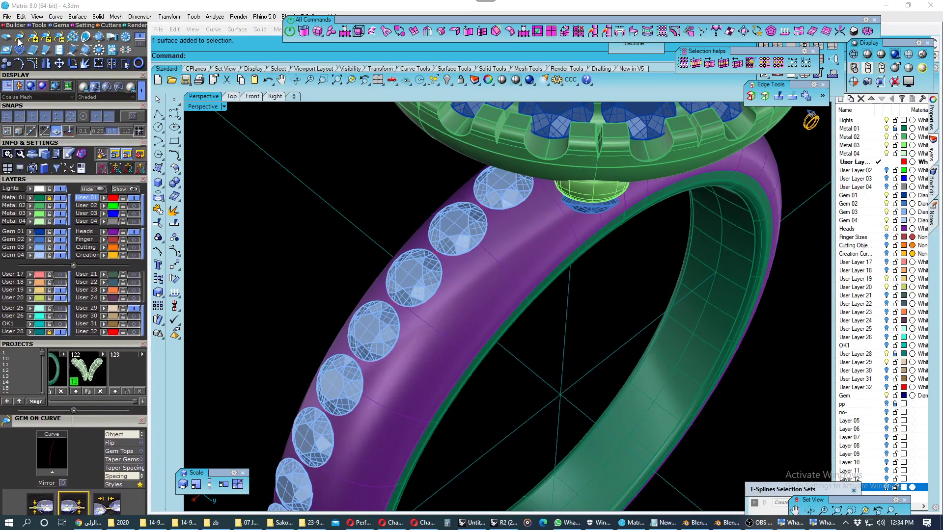
- Place a Gem on Surface stone on the band beside the first row, scaled to 1.35
left_click(20, 47)
scroll(101, 420, "down", 5)
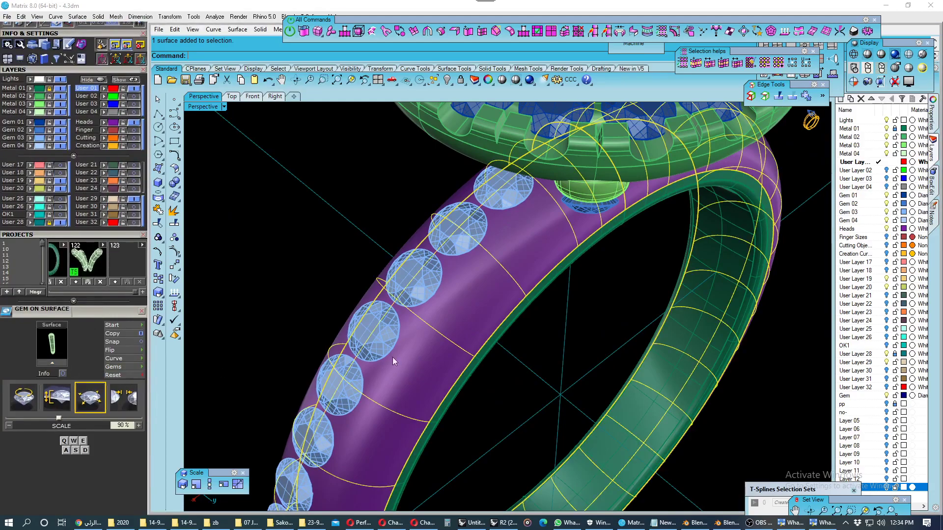
left_click(64, 356)
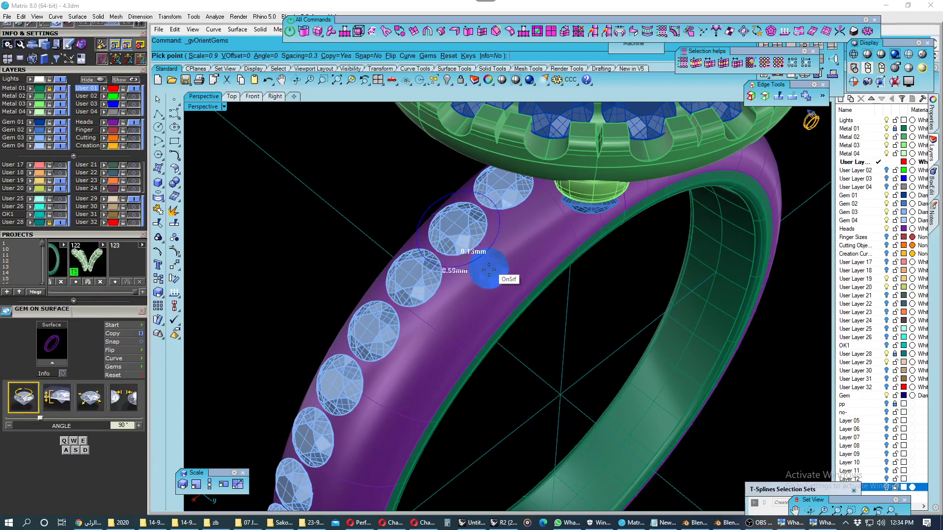
left_click(457, 278)
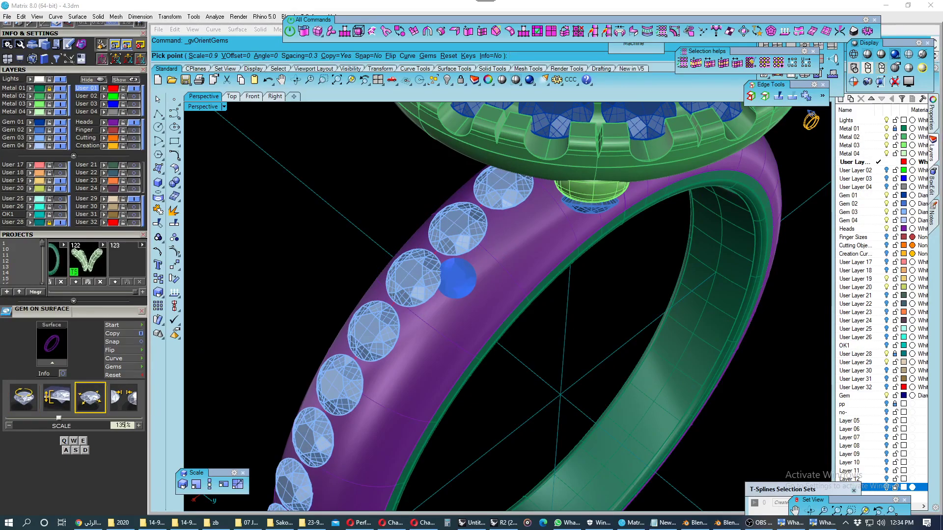
key("Return")
scroll(522, 242, "up", 2)
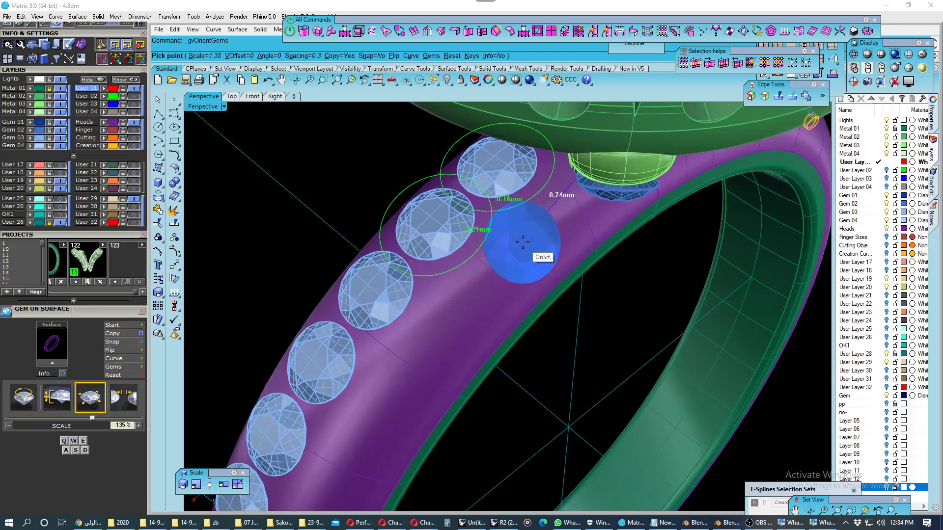
scroll(489, 260, "up", 3)
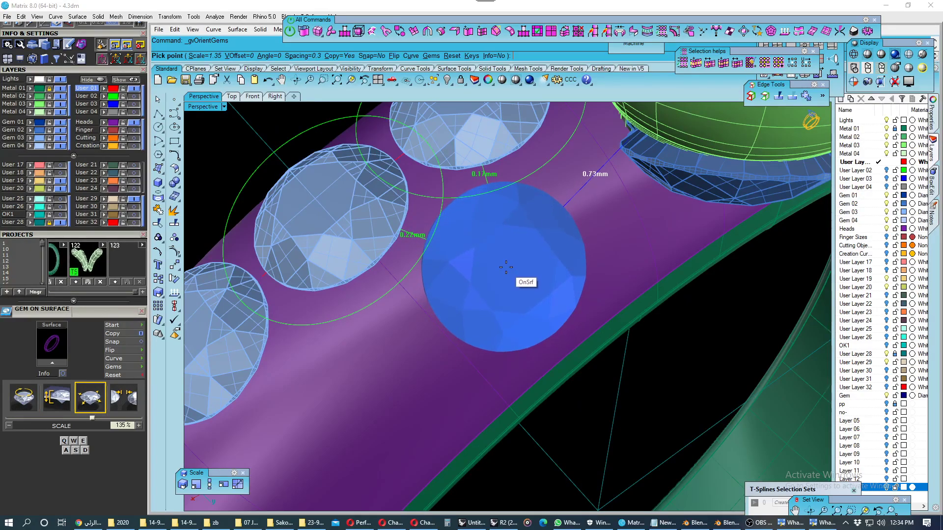
left_click(506, 268)
- Add another gem to the second row beside the first
scroll(501, 270, "down", 4)
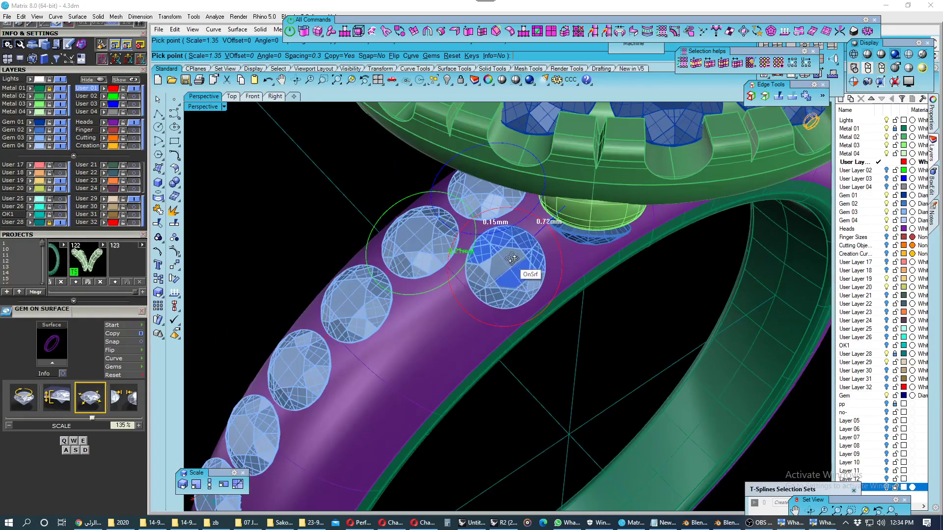
scroll(432, 274, "up", 2)
scroll(466, 295, "up", 2)
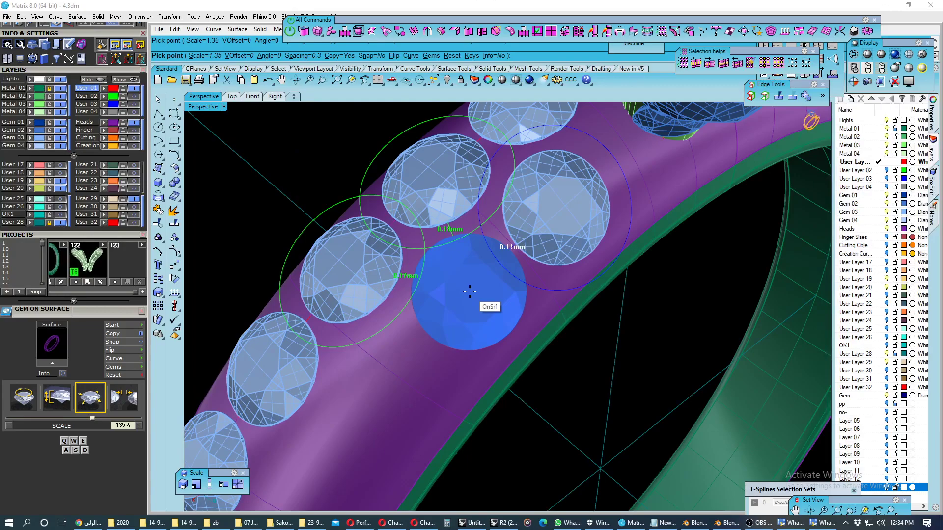
left_click(469, 292)
scroll(482, 292, "down", 4)
scroll(515, 304, "up", 2)
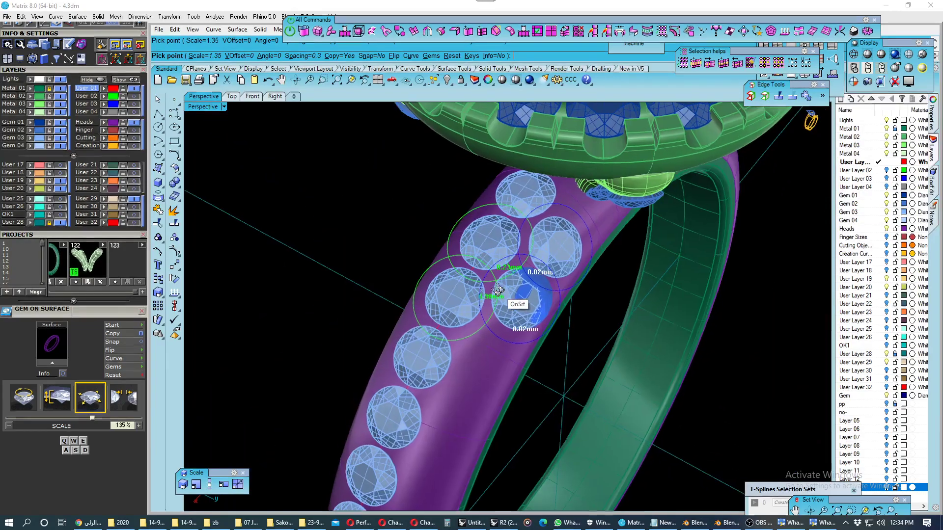
scroll(503, 267, "up", 2)
scroll(499, 295, "up", 2)
scroll(504, 331, "up", 2)
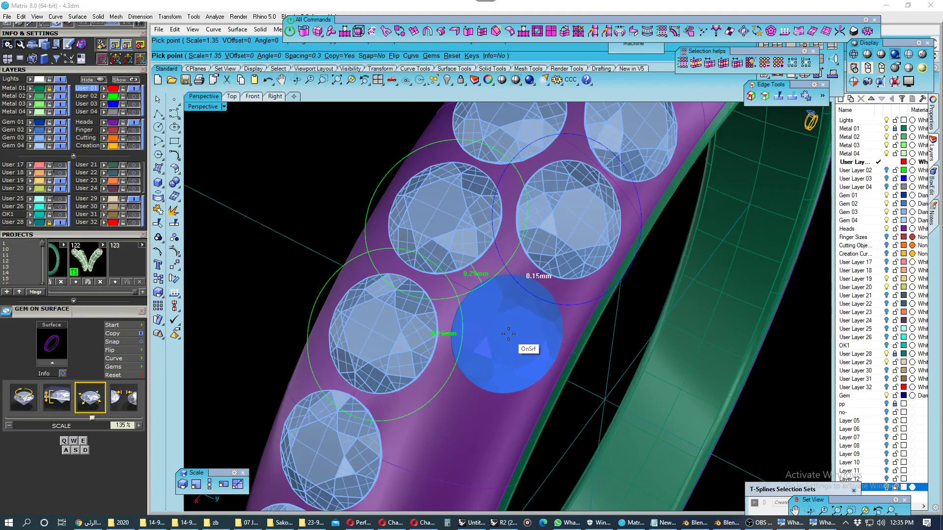
scroll(509, 334, "down", 2)
scroll(553, 317, "down", 2)
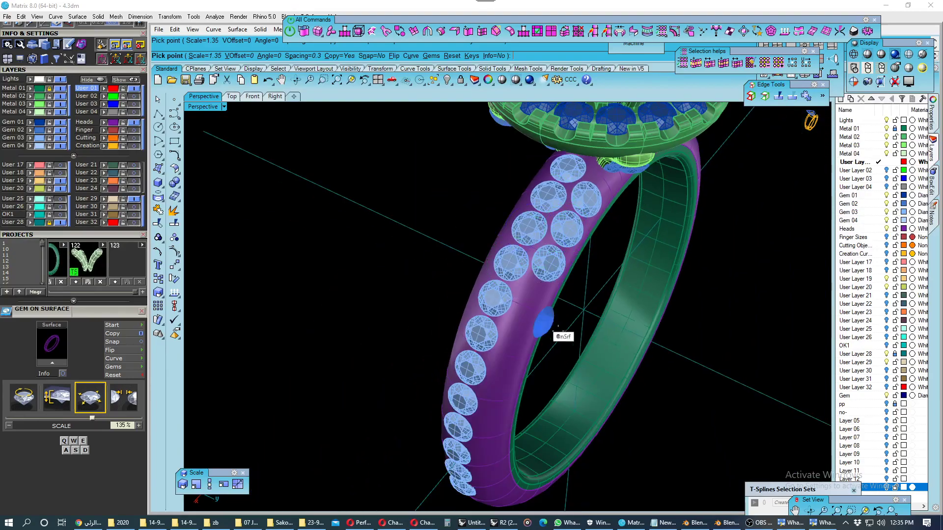
- Place one more second-row gem and end the placement
mouse_move(553, 317)
right_mouse_down()
mouse_move(580, 324)
mouse_move(552, 282)
right_mouse_up()
scroll(541, 265, "up", 2)
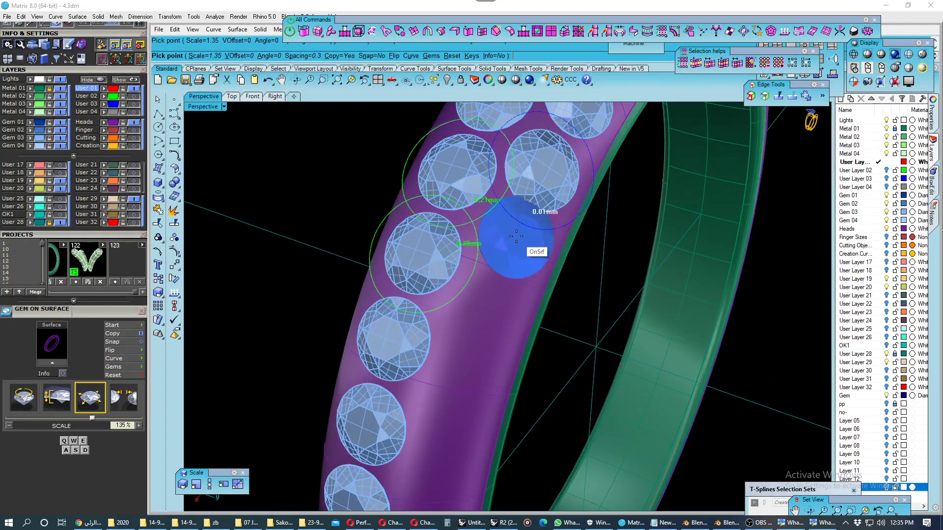
scroll(506, 233, "up", 2)
scroll(505, 257, "up", 2)
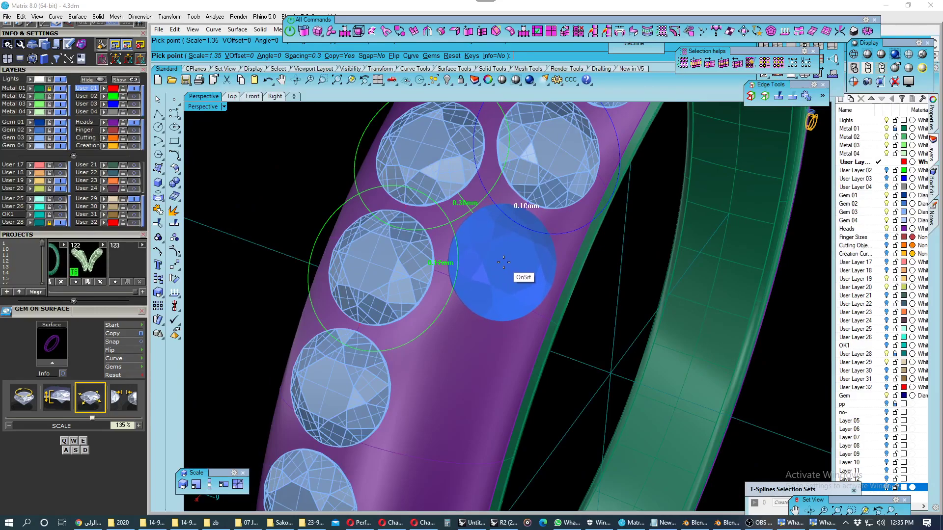
scroll(504, 262, "down", 1)
scroll(505, 266, "down", 3)
mouse_move(506, 265)
right_mouse_down()
mouse_move(623, 341)
mouse_move(622, 274)
mouse_move(610, 268)
mouse_move(540, 322)
mouse_move(554, 328)
mouse_move(586, 309)
right_mouse_up()
scroll(621, 334, "up", 2)
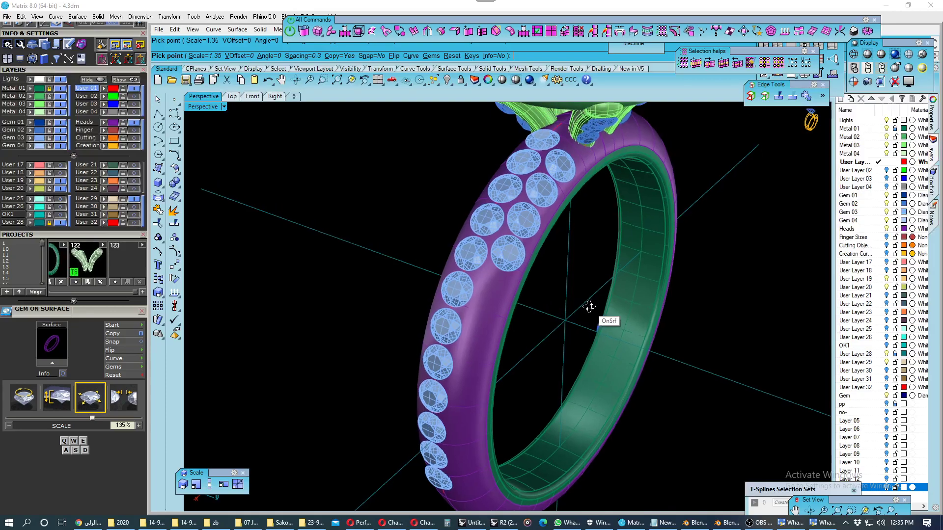
scroll(491, 290, "up", 3)
scroll(494, 287, "up", 2)
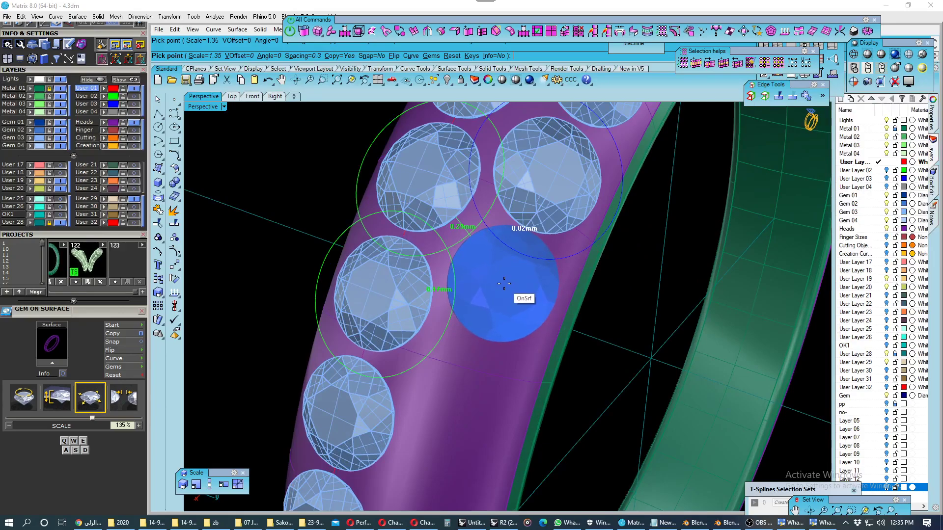
left_click(503, 282)
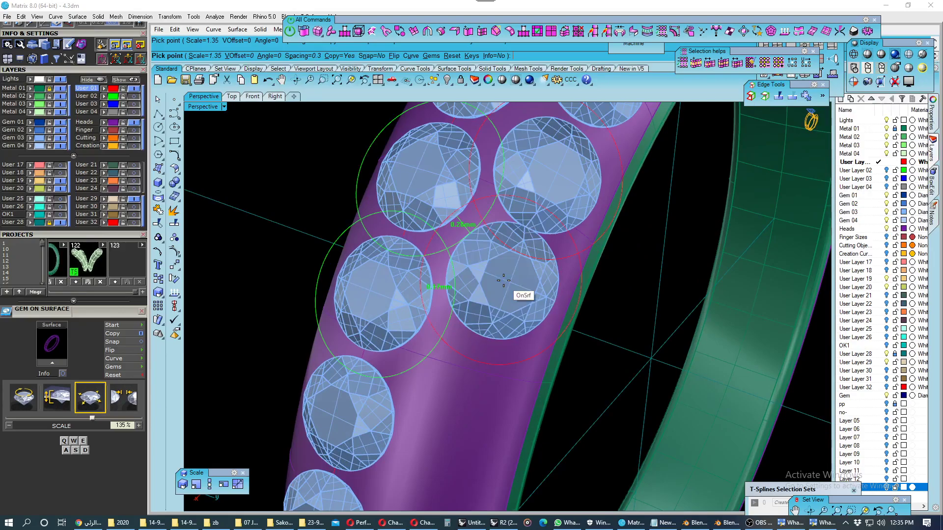
scroll(498, 266, "down", 2)
key("Return")
scroll(491, 304, "down", 3)
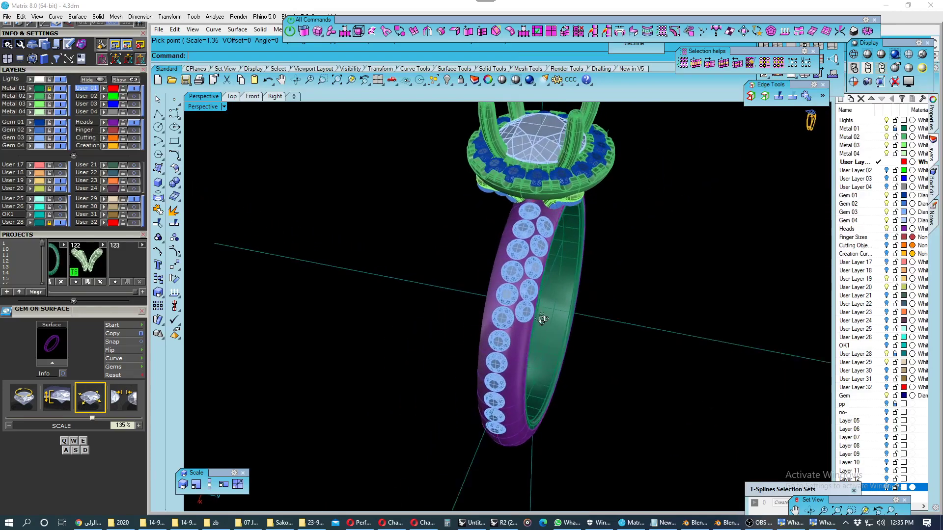
- Pick the band surface, place a further gem down the row, and save the file
mouse_move(543, 316)
right_mouse_down()
mouse_move(560, 316)
mouse_move(509, 301)
mouse_move(526, 293)
mouse_move(510, 302)
right_mouse_up()
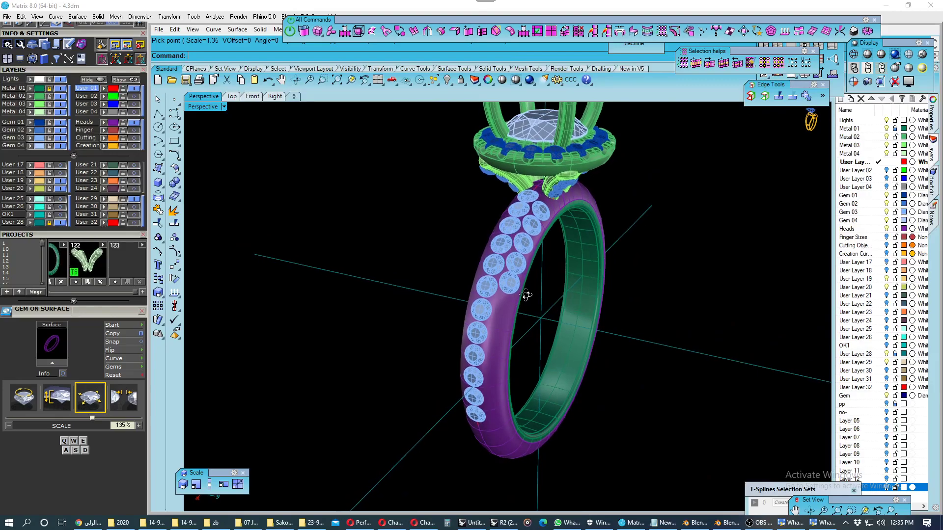
scroll(496, 311, "up", 3)
left_click(497, 311)
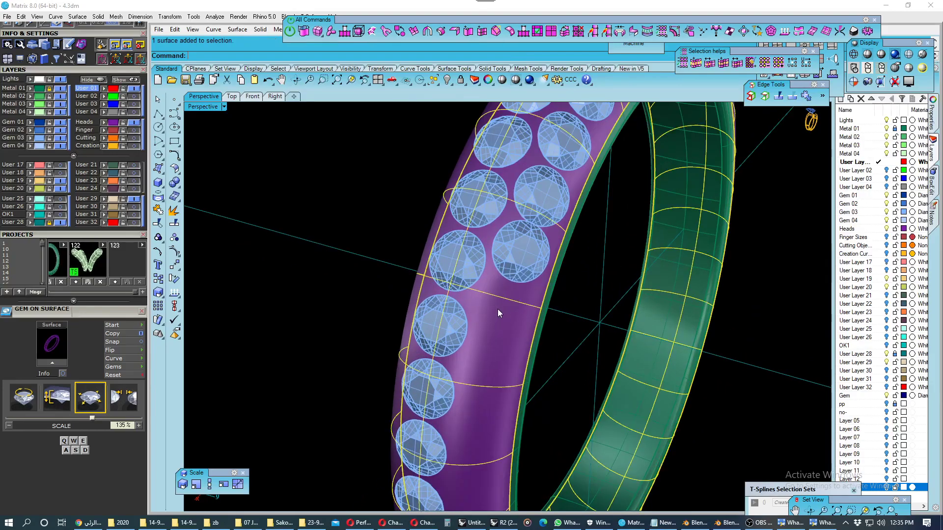
scroll(497, 308, "up", 2)
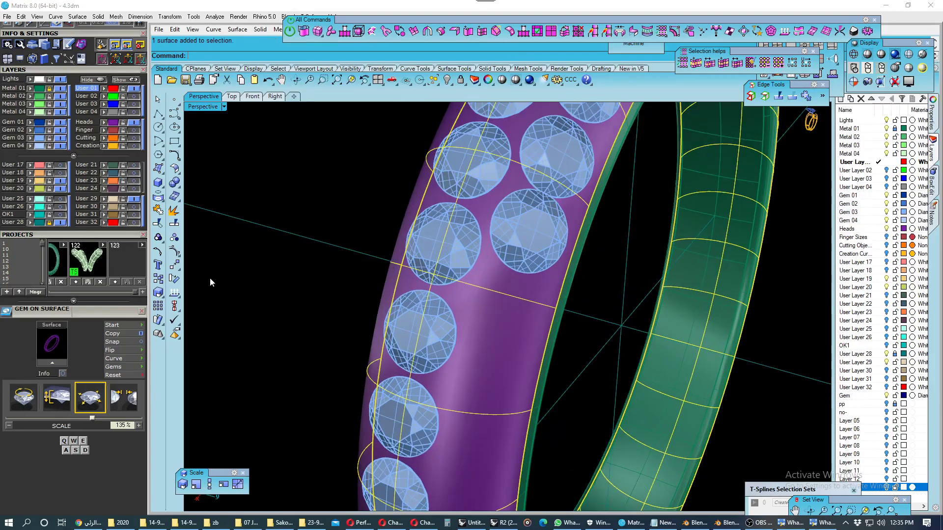
left_click(123, 322)
scroll(471, 295, "up", 2)
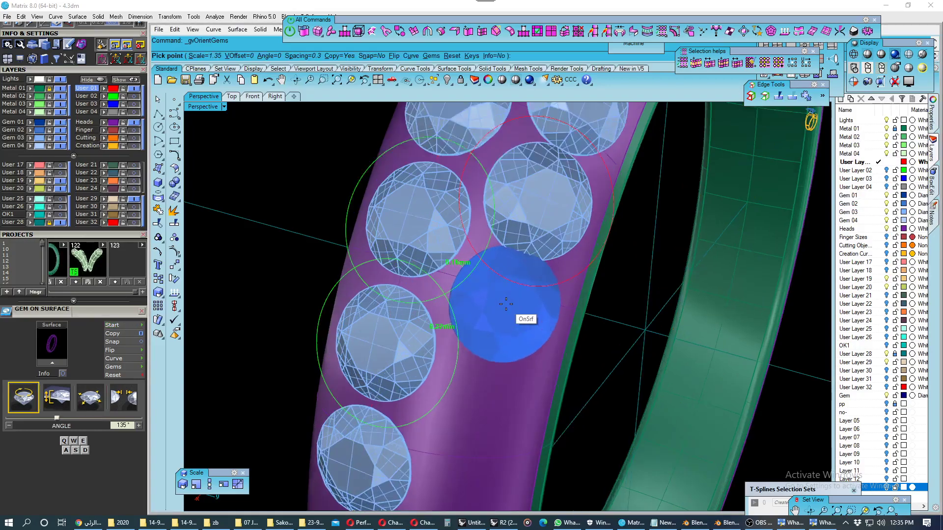
scroll(502, 309, "up", 2)
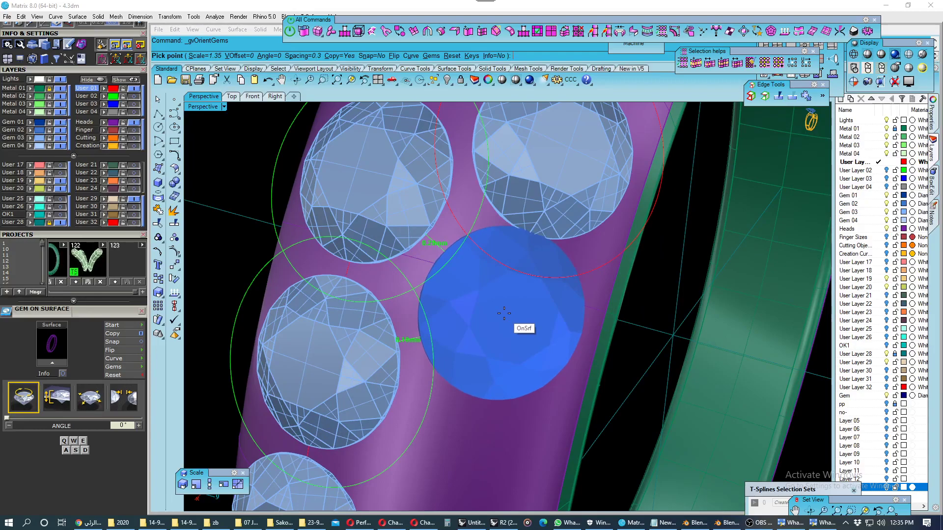
left_click(504, 313)
scroll(477, 295, "down", 5)
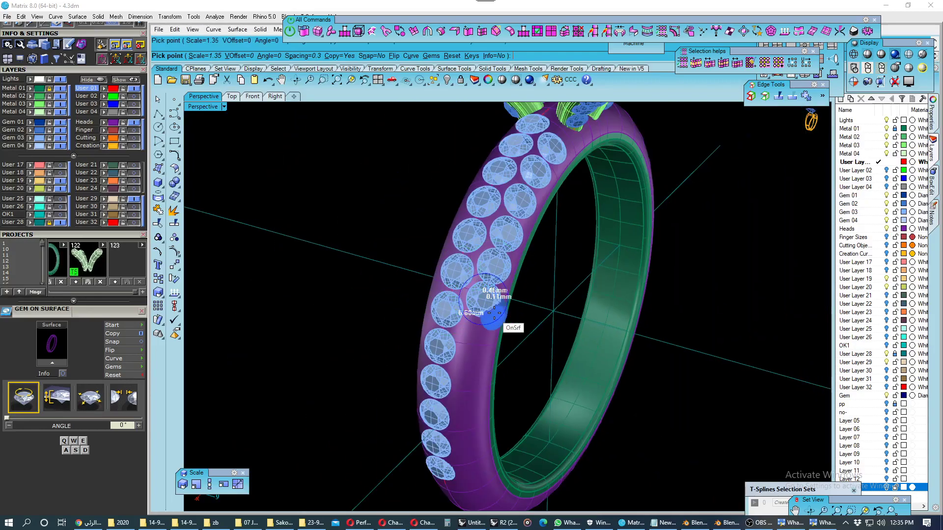
key("Escape")
mouse_move(510, 279)
right_mouse_down()
mouse_move(580, 265)
mouse_move(574, 246)
mouse_move(488, 256)
mouse_move(520, 246)
right_mouse_up()
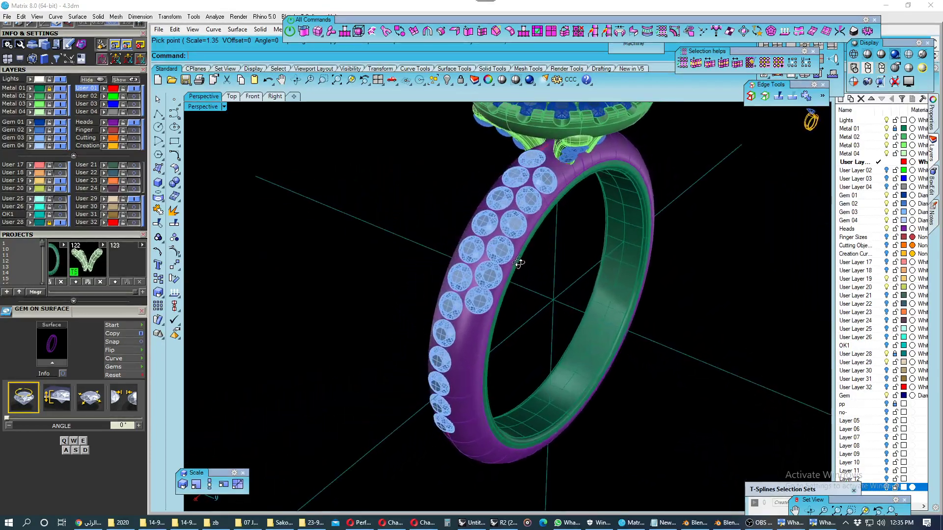
left_click(185, 80)
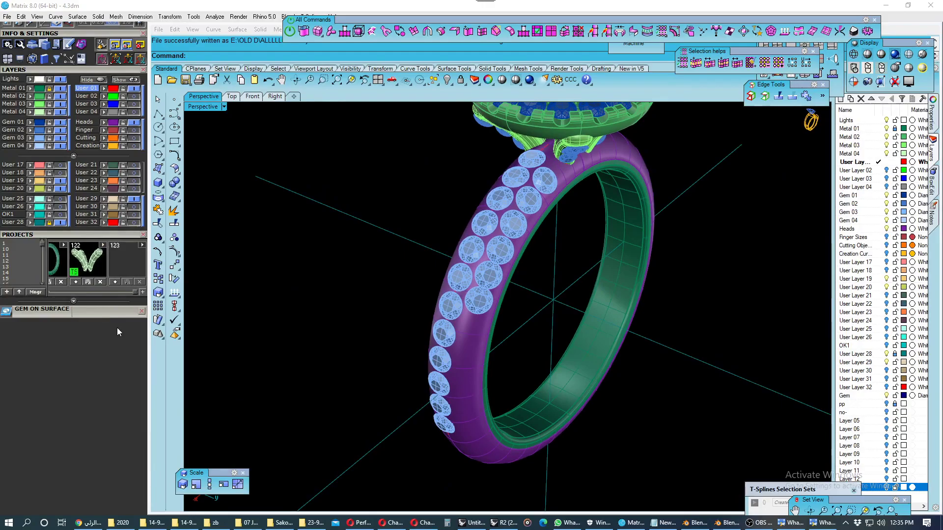
- Resume Gem on Surface copies and place the next two second-row stones
mouse_move(348, 383)
right_mouse_down()
mouse_move(383, 318)
mouse_move(341, 314)
mouse_move(337, 354)
mouse_move(347, 379)
mouse_move(364, 369)
right_mouse_up()
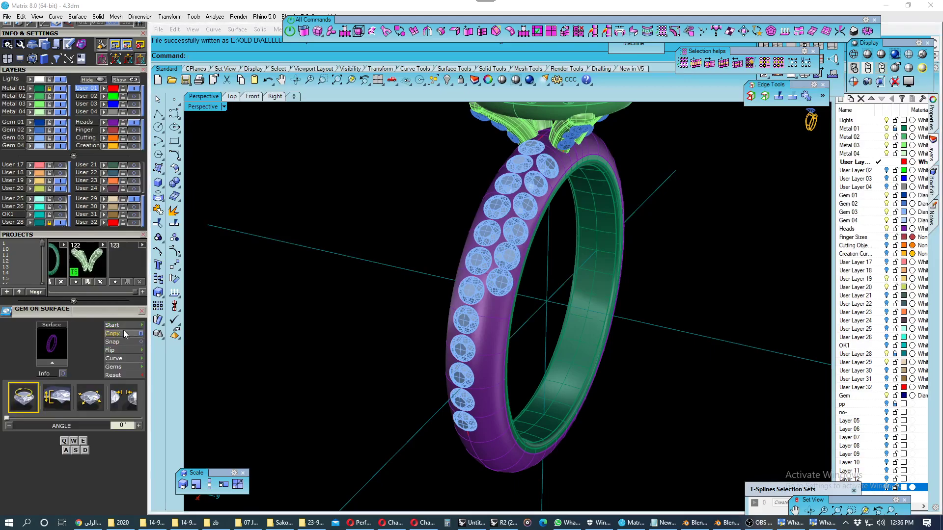
left_click(124, 334)
scroll(480, 337, "up", 3)
scroll(491, 310, "up", 4)
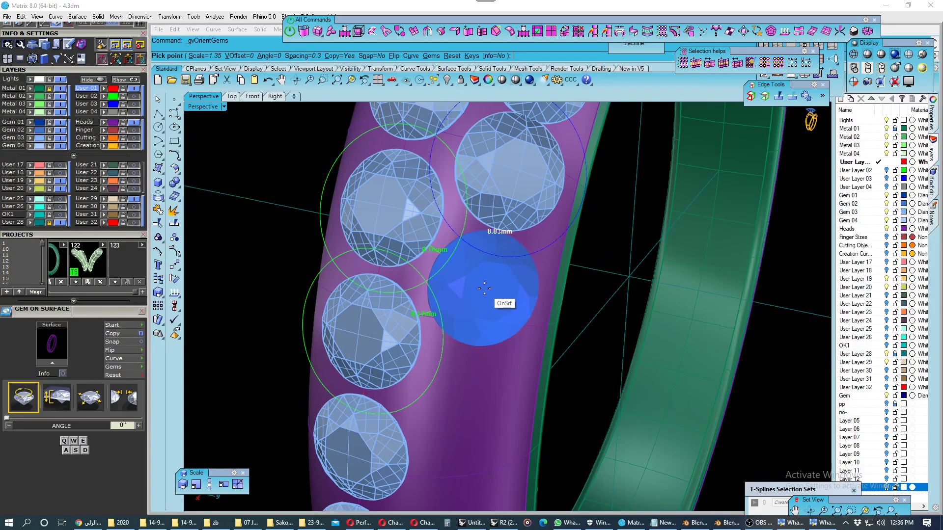
left_click(485, 289)
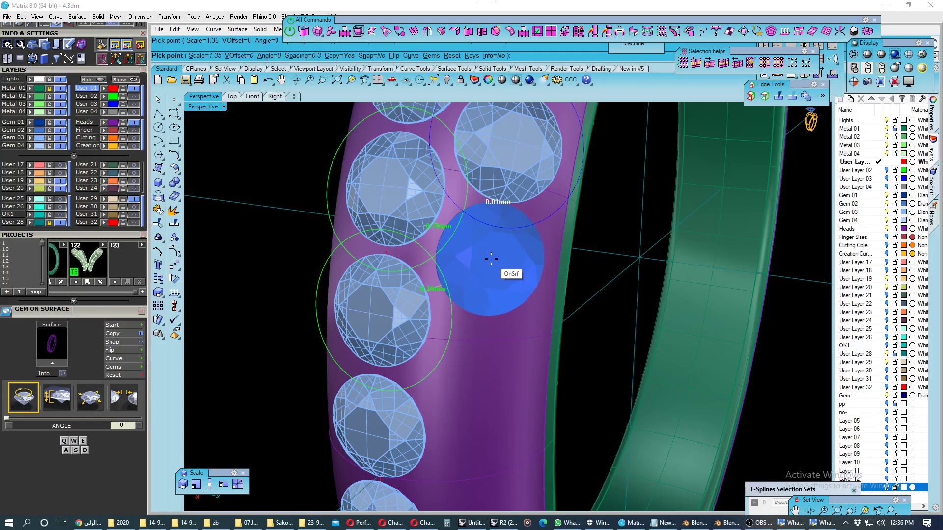
left_click(491, 259)
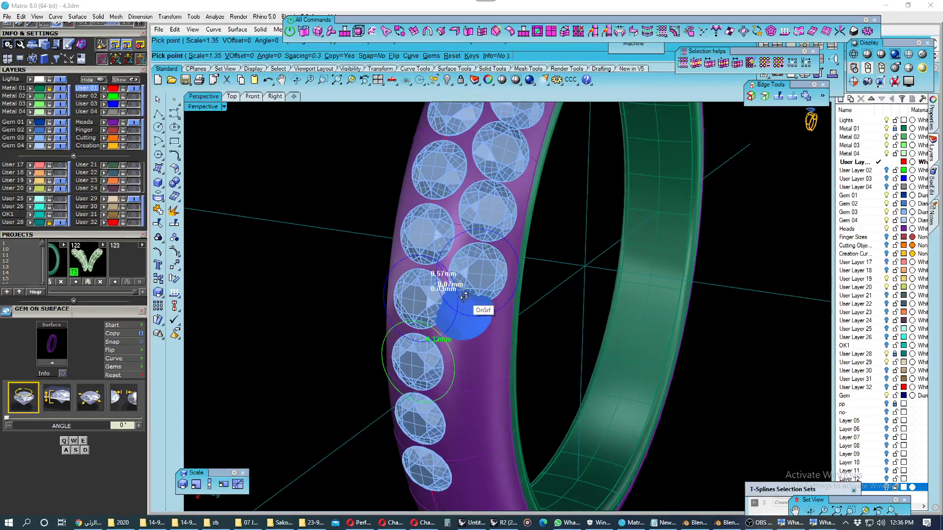
- Place the last gem at the band's end, then select and deselect the row to check it
scroll(464, 295, "up", 1)
scroll(464, 290, "up", 1)
scroll(466, 275, "up", 1)
scroll(469, 256, "up", 1)
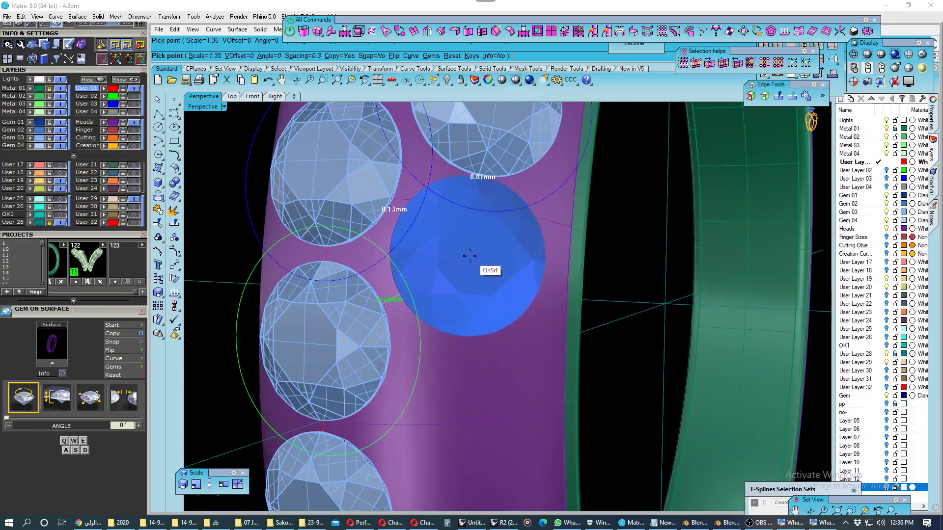
scroll(467, 258, "down", 2)
scroll(474, 339, "up", 1)
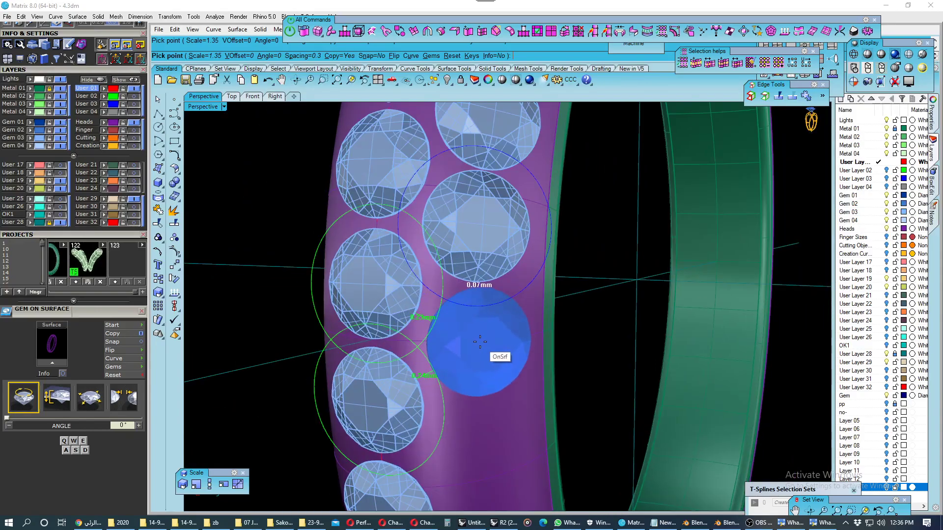
scroll(474, 295, "down", 2)
scroll(479, 363, "up", 2)
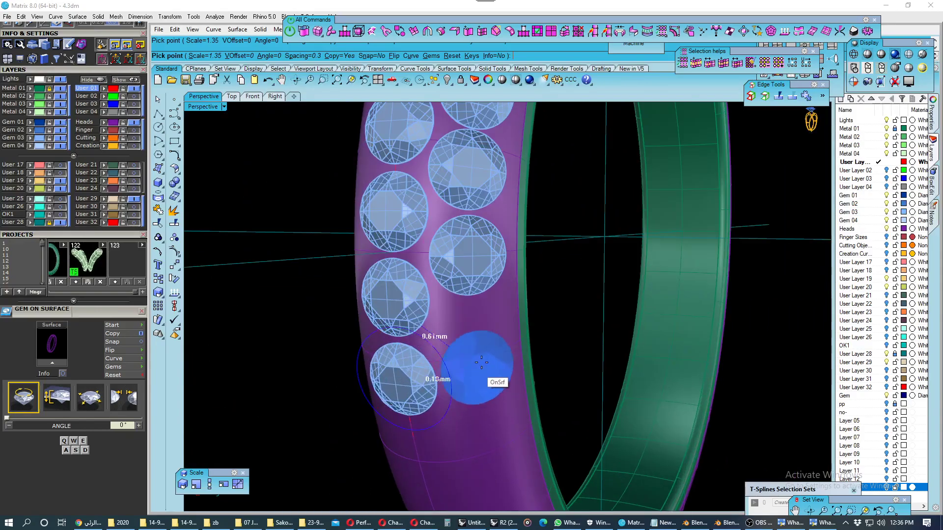
left_click(469, 341)
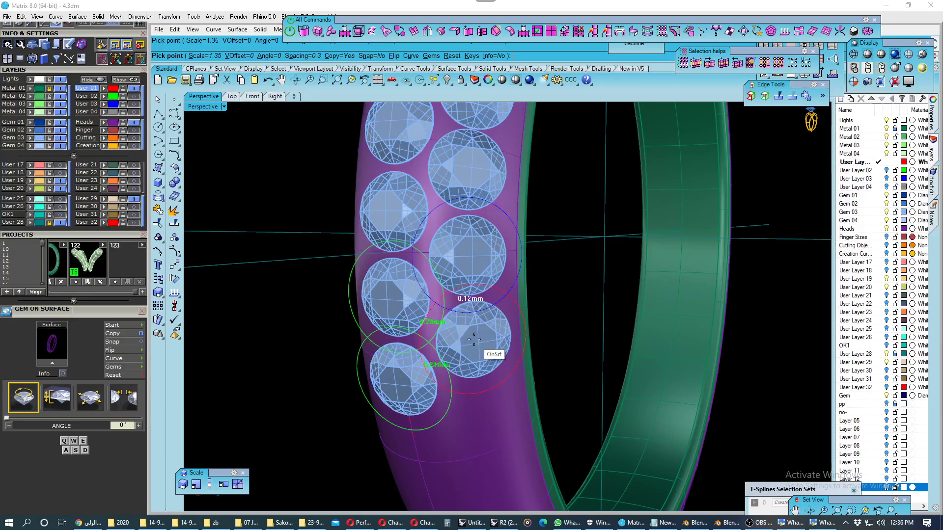
scroll(438, 373, "down", 2)
scroll(438, 373, "down", 2)
left_click(44, 131)
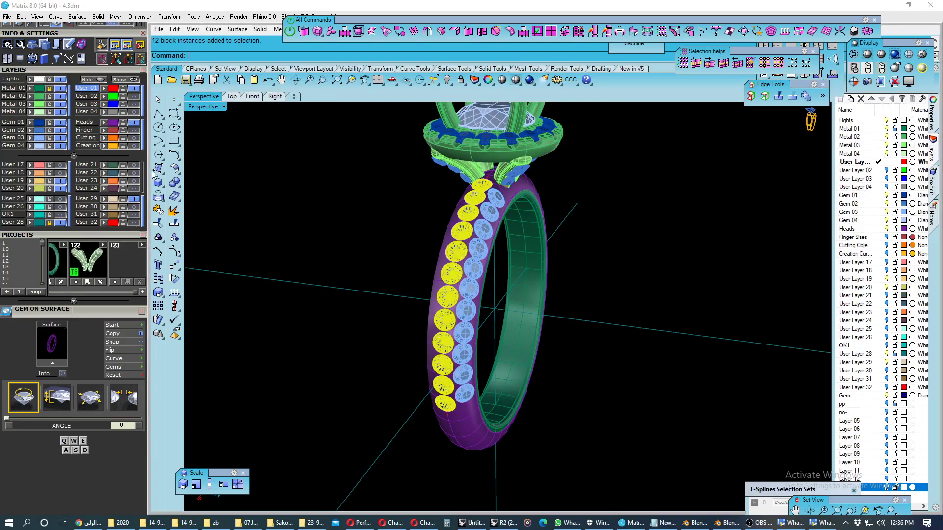
left_click(415, 225)
right_click_drag(414, 225, 353, 260)
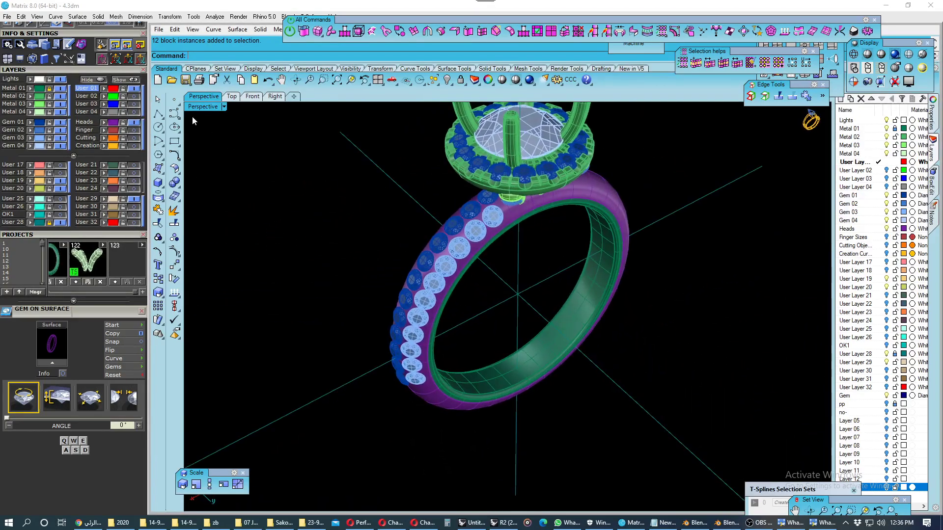
- Save the ring, Save As under name 4, then save the next numbered version 5.3dm
key("ctrl+s")
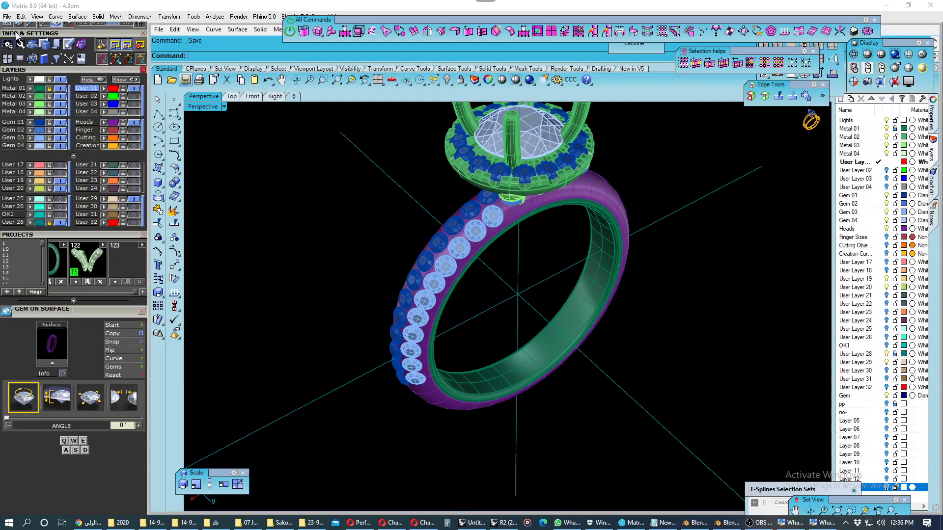
left_click(7, 17)
left_click(30, 93)
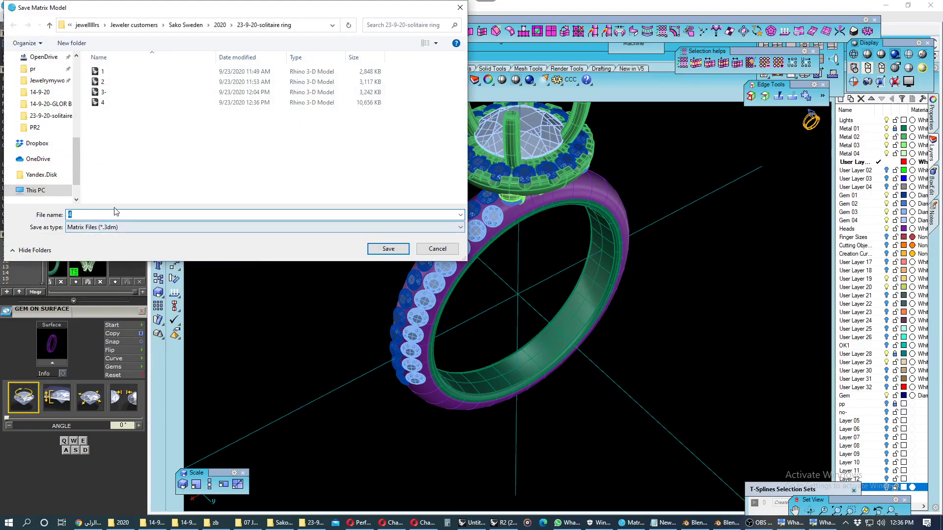
key("Return")
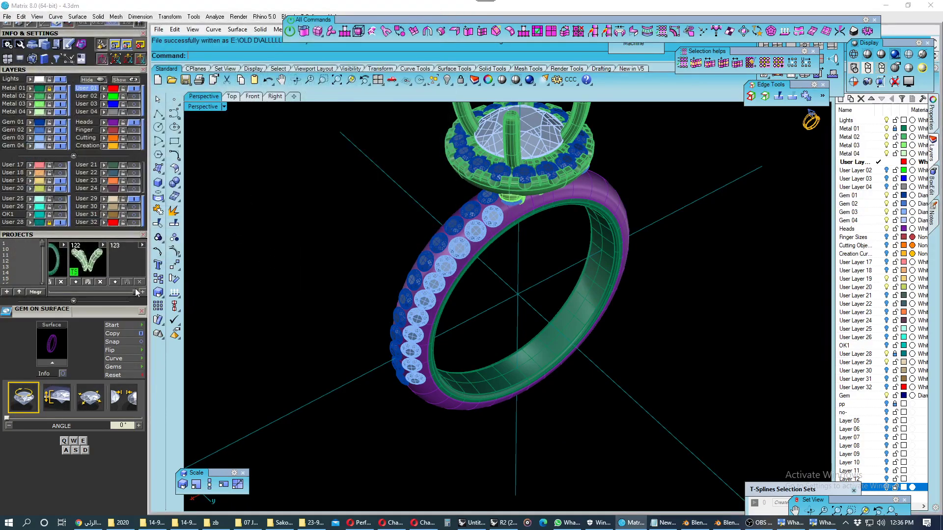
left_click(141, 311)
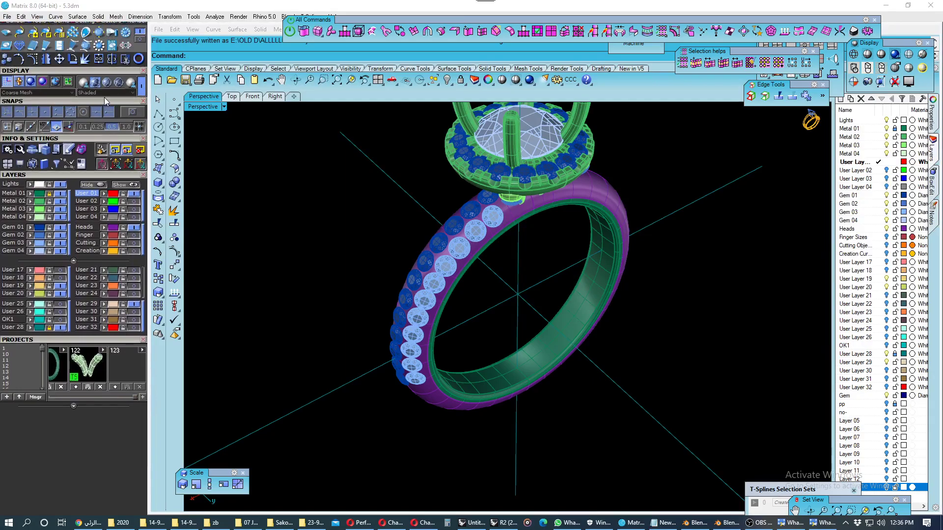
- Start Gem Springs on the ring band and select the row of Gem 03 stones
left_click(60, 47)
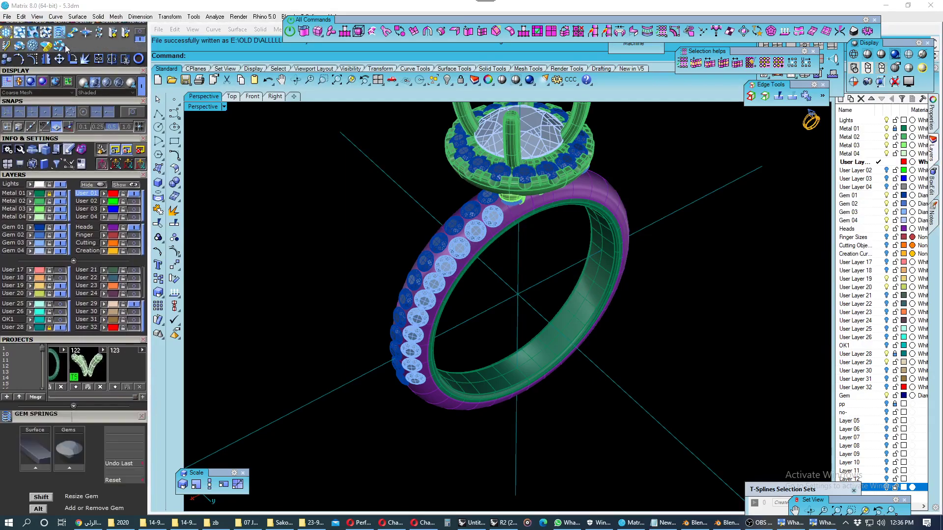
left_click(540, 206)
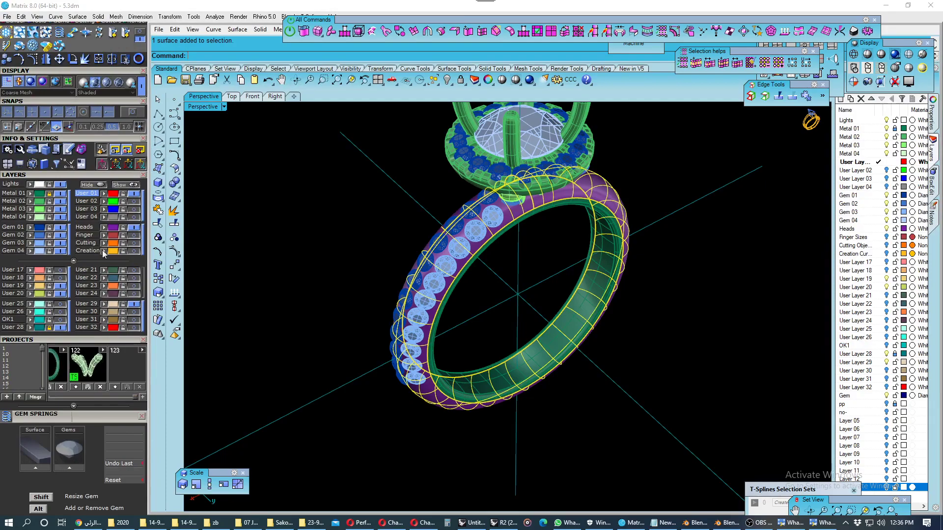
left_click(35, 465)
scroll(414, 230, "up", 2)
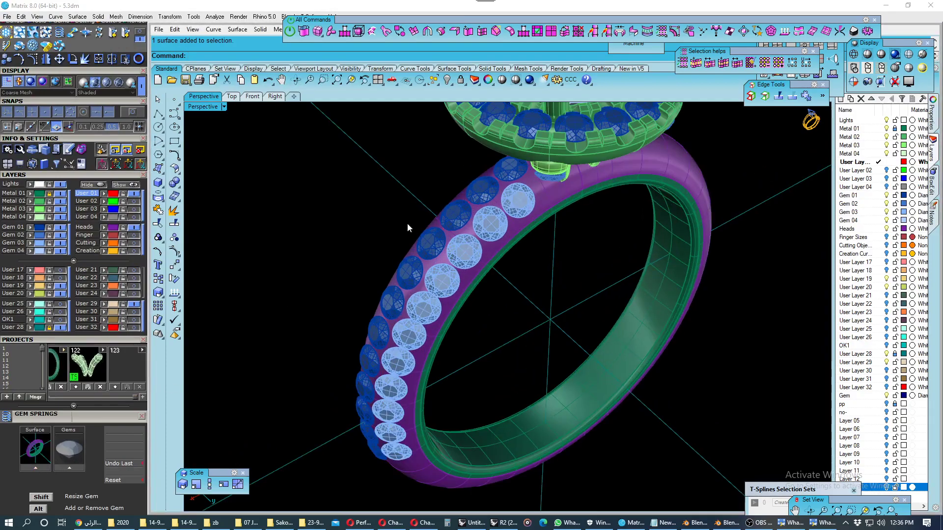
left_click(46, 245)
left_click(68, 447)
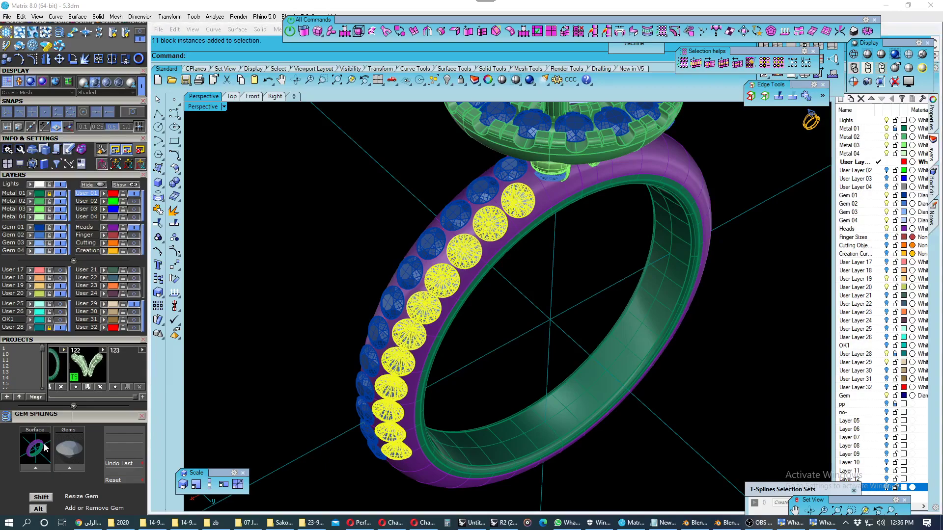
- Enlarge one gem to push its neighbours apart and reposition the centre gem along the band
scroll(467, 245, "up", 1)
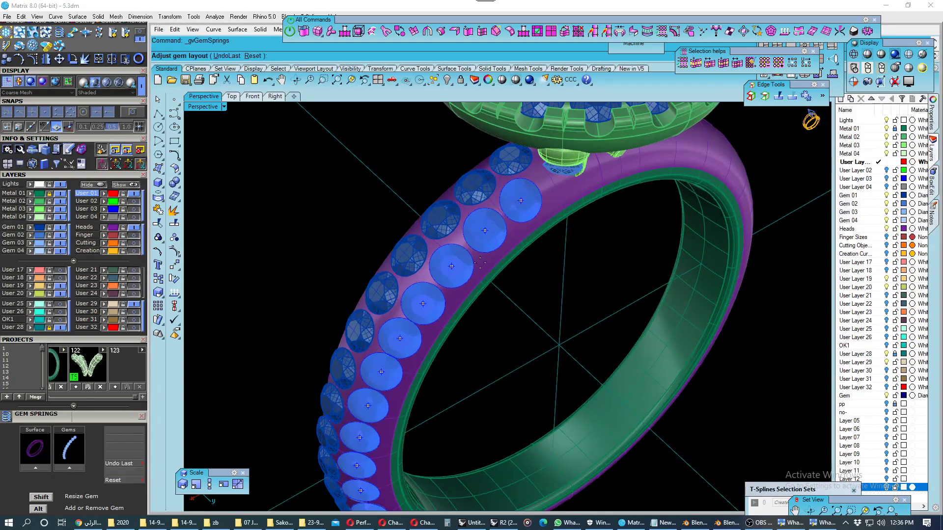
scroll(467, 271, "up", 2)
scroll(469, 289, "up", 2)
scroll(469, 289, "up", 2)
scroll(458, 295, "up", 2)
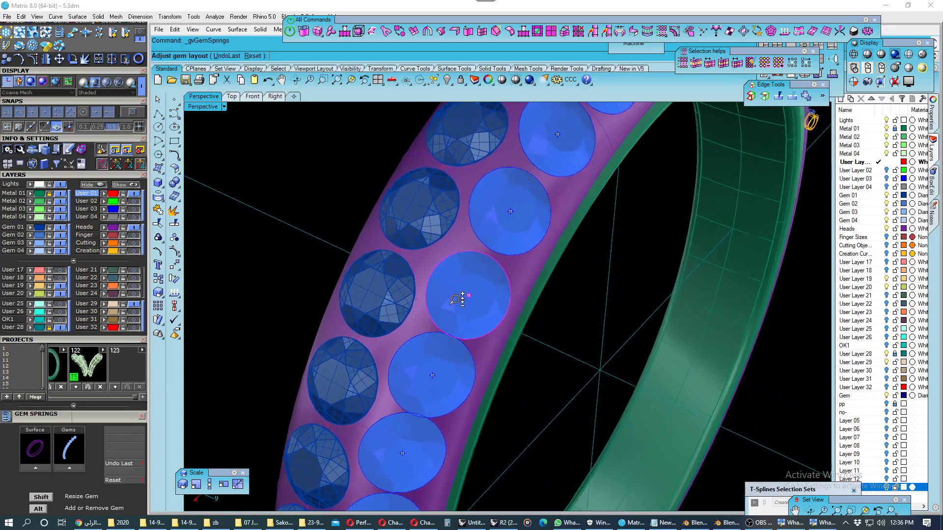
scroll(458, 295, "up", 2)
scroll(452, 296, "up", 2)
left_click_drag(459, 325, 464, 312, "shift")
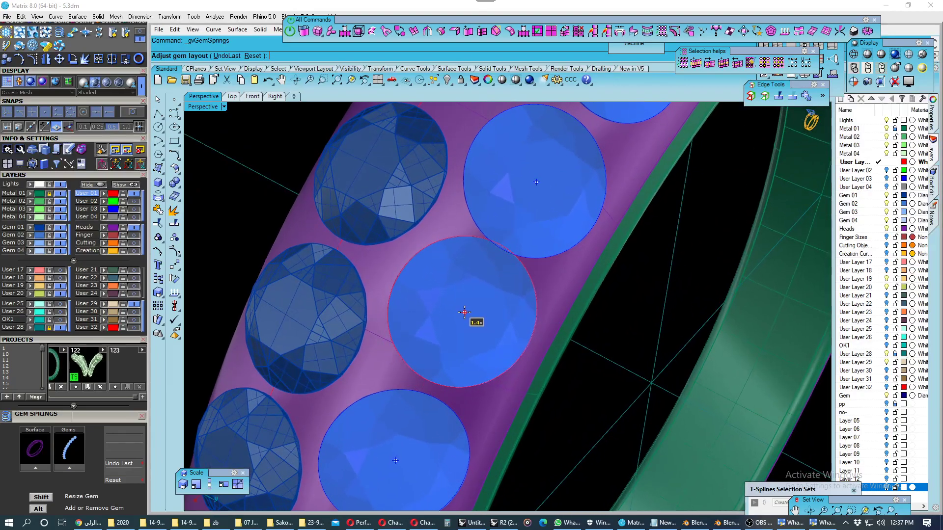
right_click_drag(498, 285, 485, 294)
left_click_drag(474, 251, 482, 239)
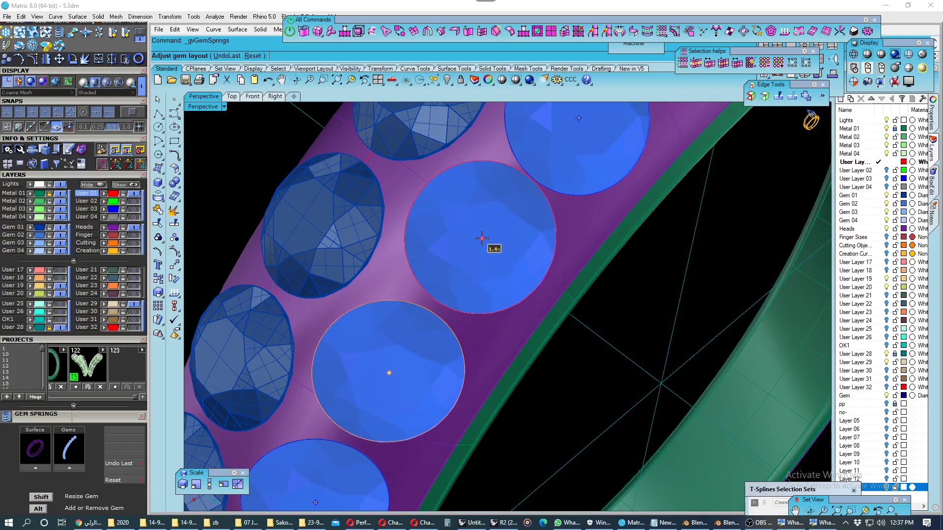
right_click_drag(505, 216, 458, 270)
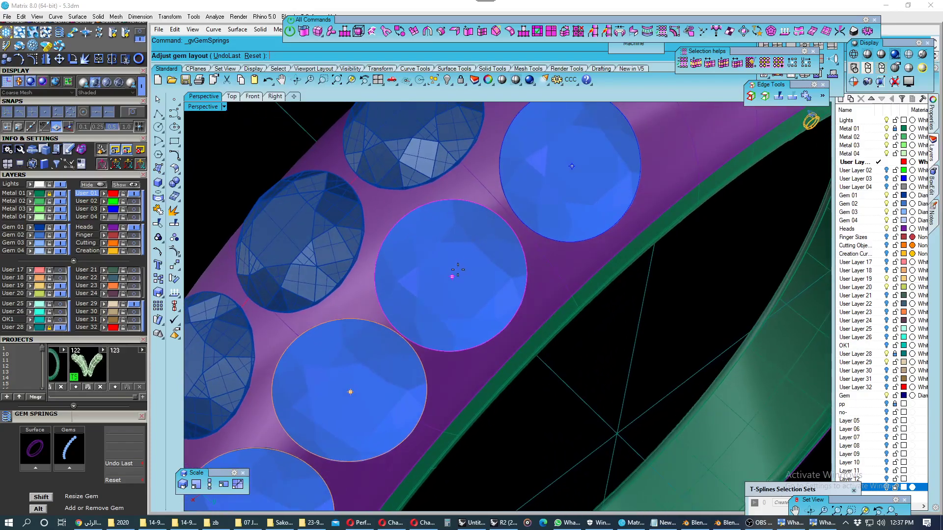
scroll(452, 275, "down", 3)
right_click_drag(453, 275, 478, 252)
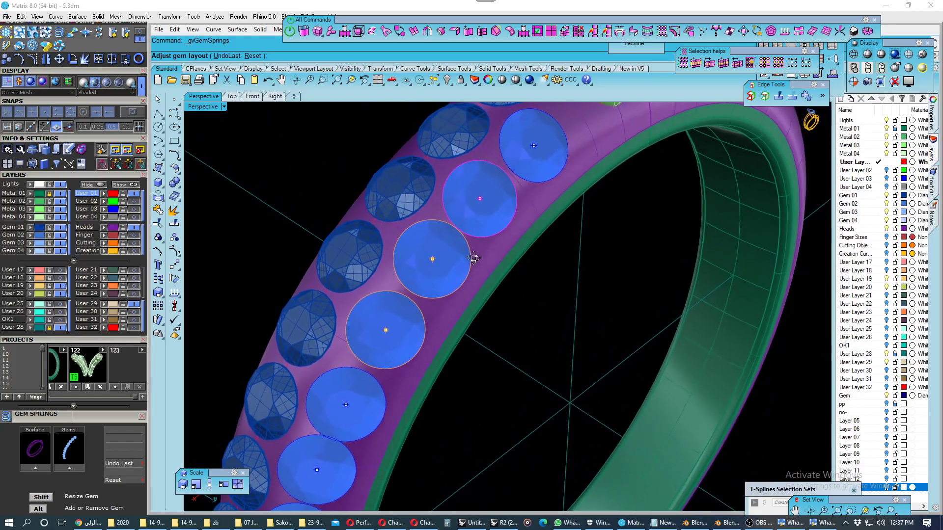
scroll(478, 252, "up", 2)
scroll(467, 260, "up", 2)
scroll(457, 271, "up", 2)
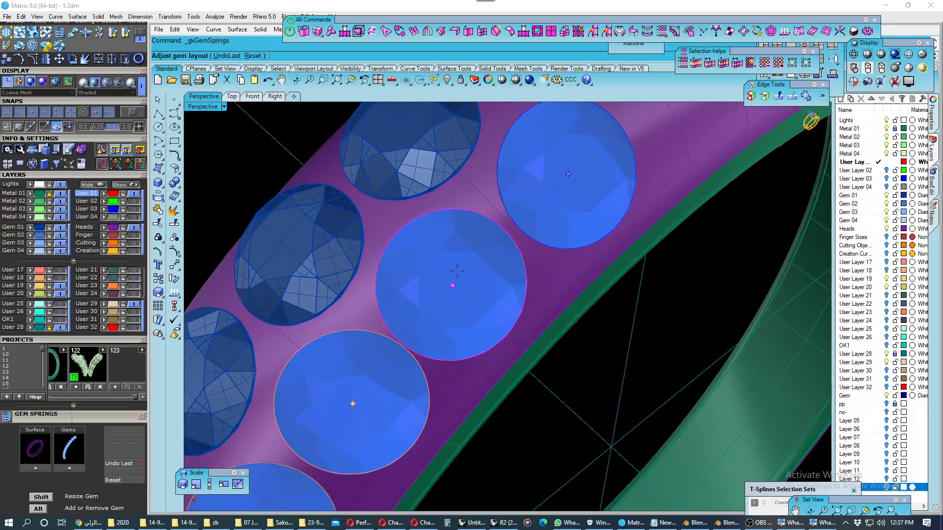
left_click_drag(452, 285, 461, 279)
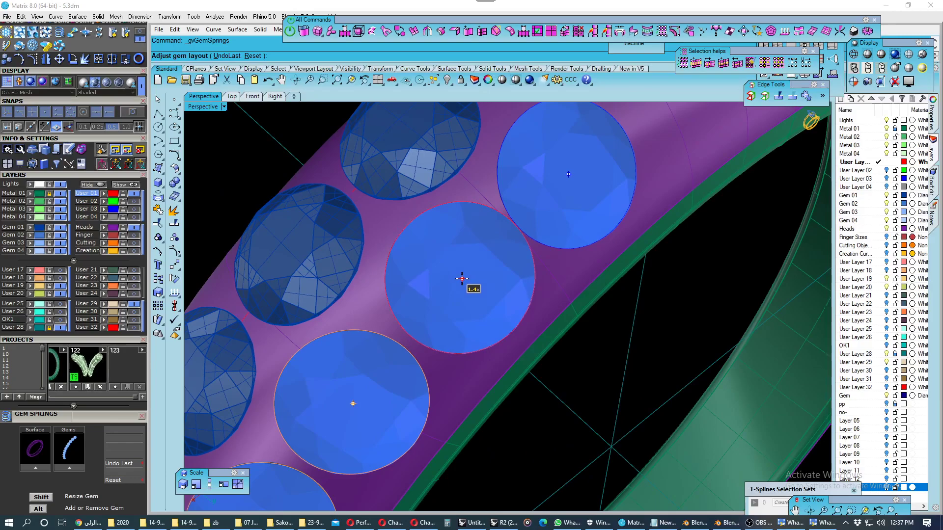
- Enlarge another band gem and nudge it up along the band
scroll(456, 273, "down", 1)
scroll(493, 244, "up", 1)
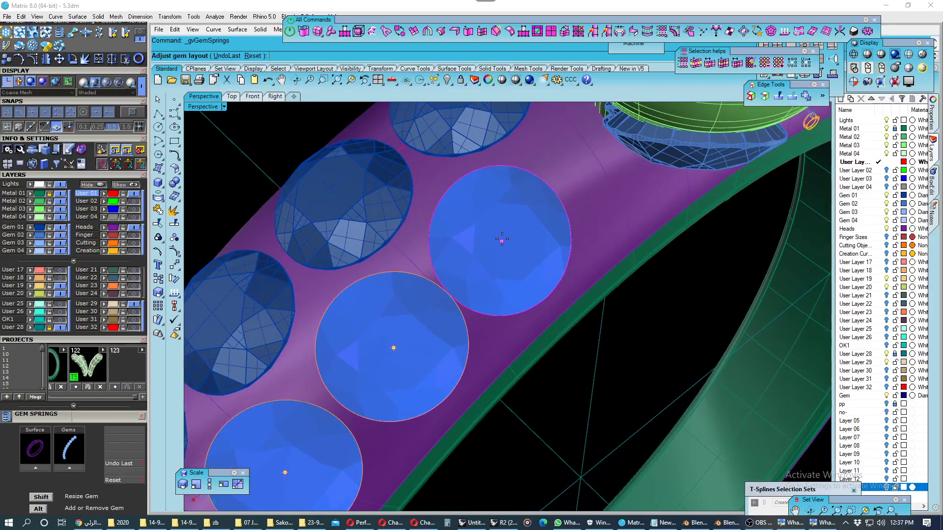
scroll(502, 240, "down", 1)
scroll(468, 293, "down", 2)
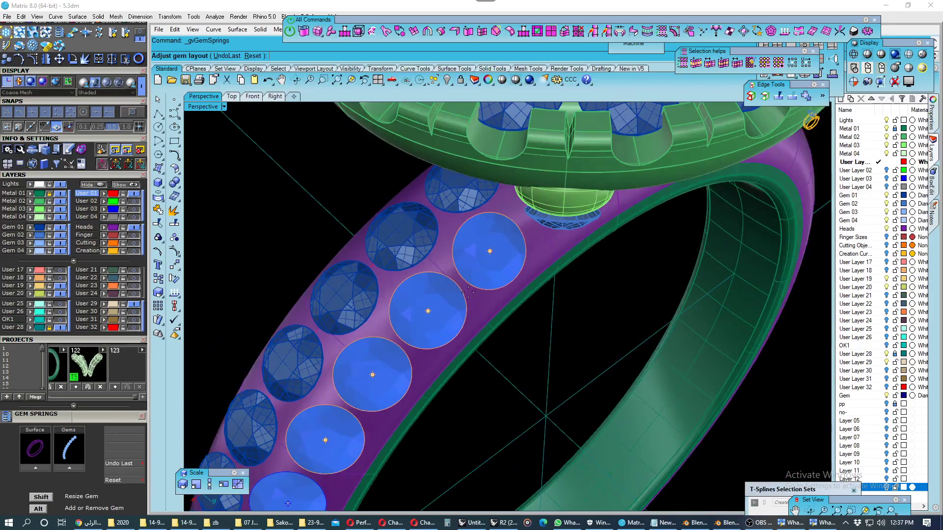
mouse_move(468, 292)
right_mouse_down()
mouse_move(520, 252)
mouse_move(480, 224)
right_mouse_up()
scroll(519, 252, "up", 2)
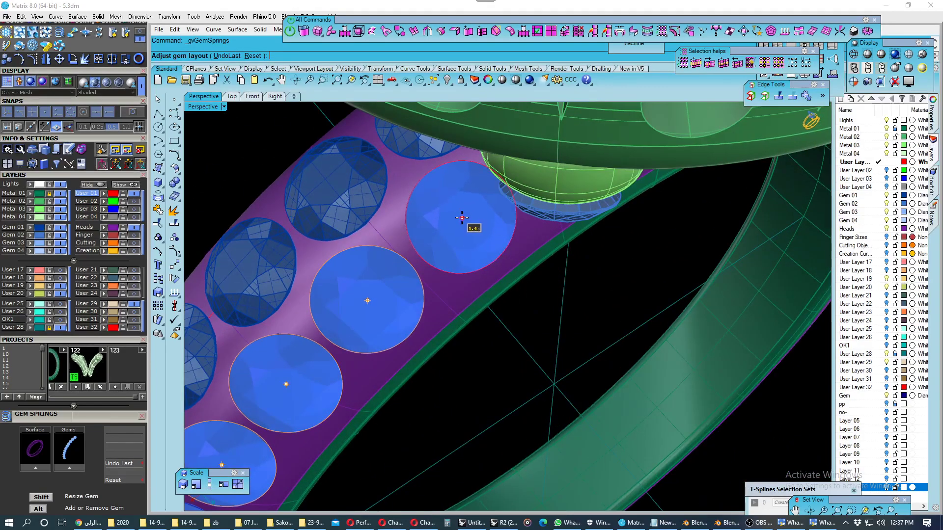
scroll(472, 225, "down", 3)
scroll(459, 266, "up", 2)
scroll(509, 229, "down", 2)
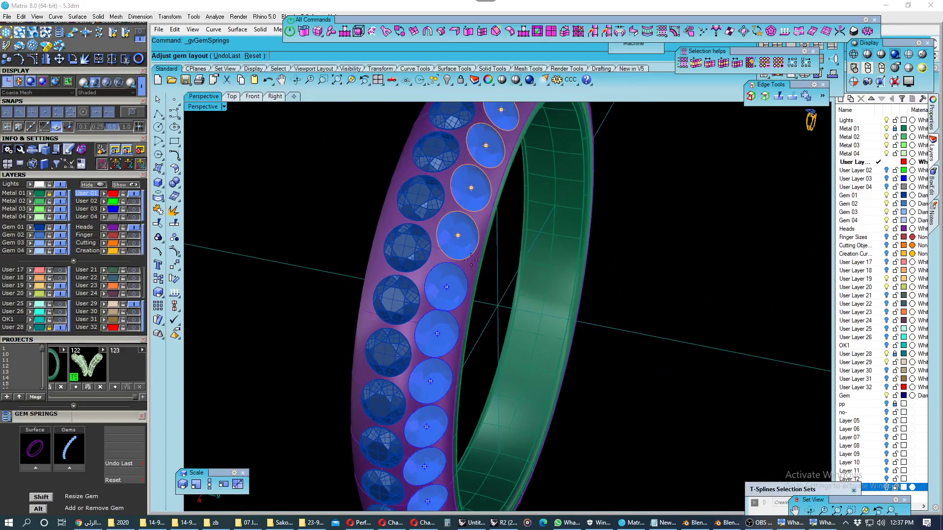
scroll(472, 251, "up", 3)
scroll(442, 267, "up", 2)
scroll(442, 267, "up", 1)
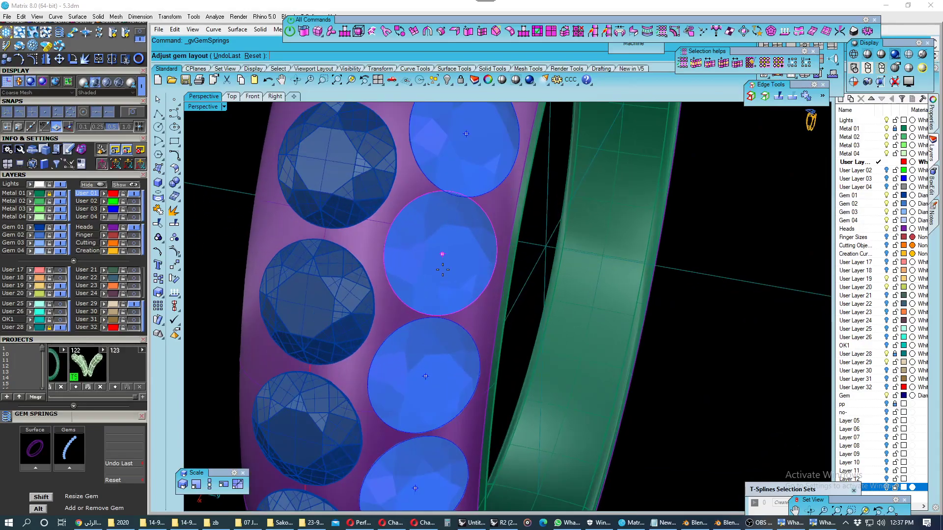
left_click_drag(442, 255, 445, 261, "shift")
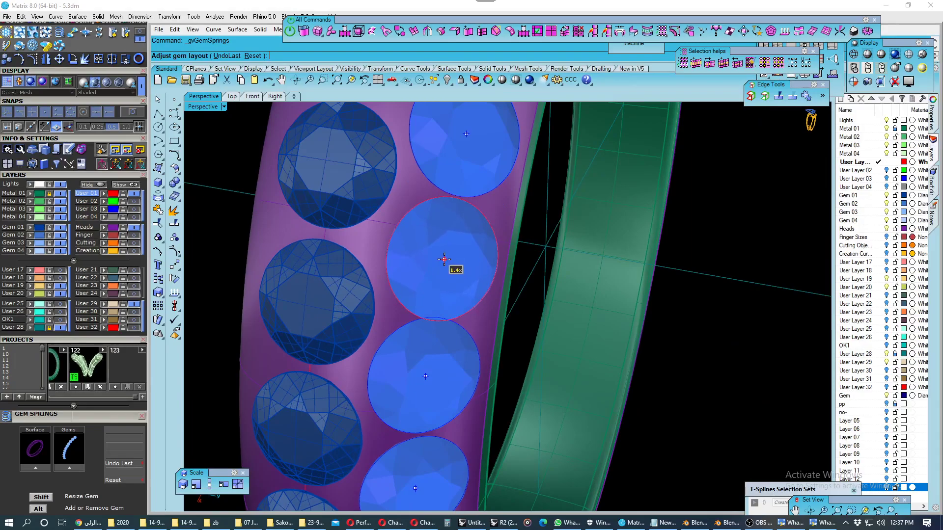
right_click_drag(471, 231, 452, 253)
left_click_drag(445, 249, 448, 244)
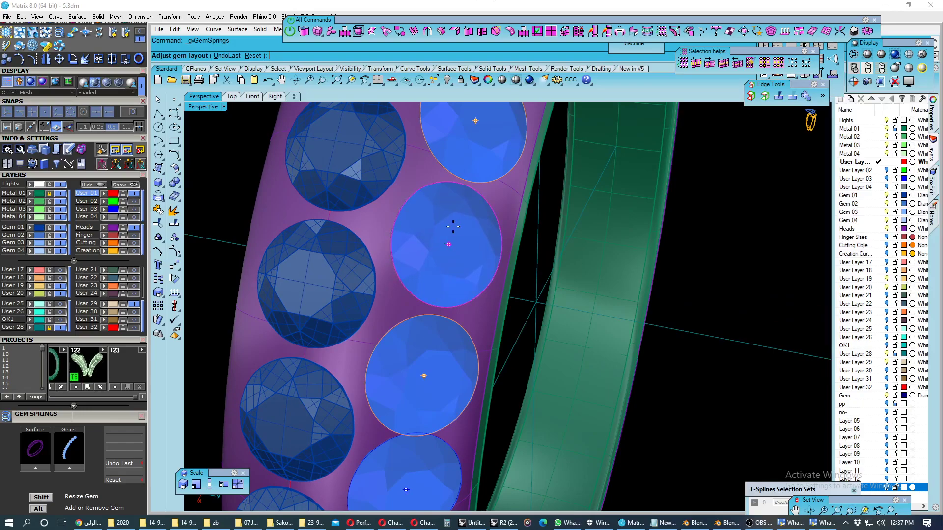
key("Up")
left_click_drag(451, 195, 452, 193)
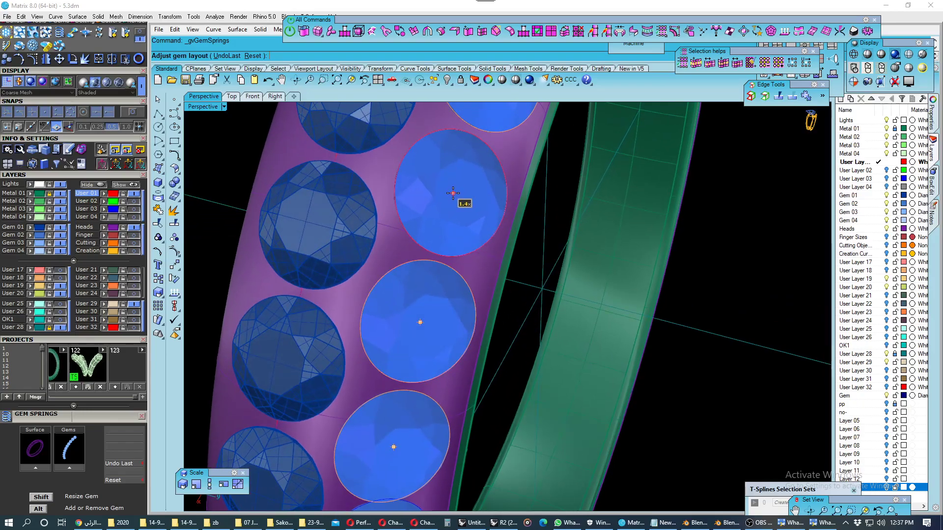
- Slide the larger gems further up the shank to even out the spacing
mouse_move(458, 187)
right_mouse_down()
mouse_move(433, 226)
mouse_move(448, 229)
mouse_move(430, 270)
mouse_move(444, 243)
right_mouse_up()
scroll(424, 269, "up", 1)
scroll(421, 271, "up", 1)
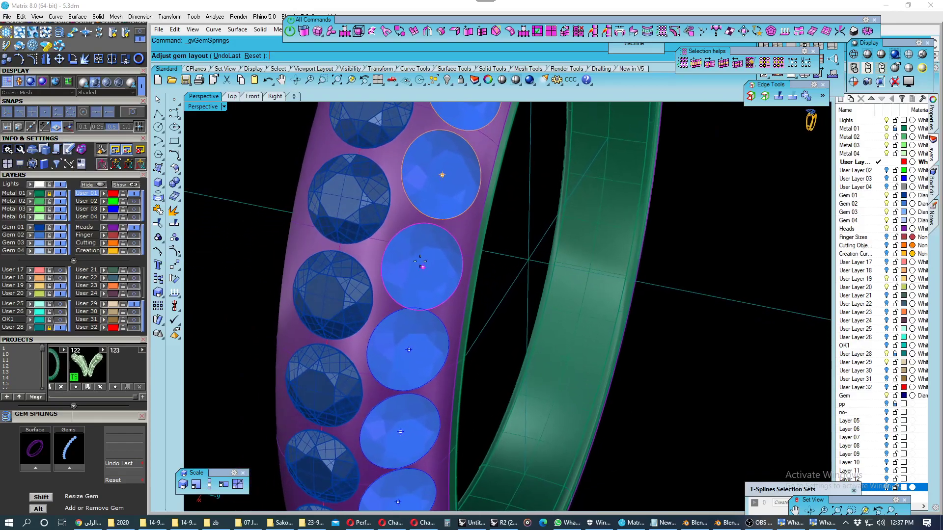
scroll(421, 271, "up", 1)
scroll(421, 272, "up", 1)
right_click_drag(421, 272, 415, 216)
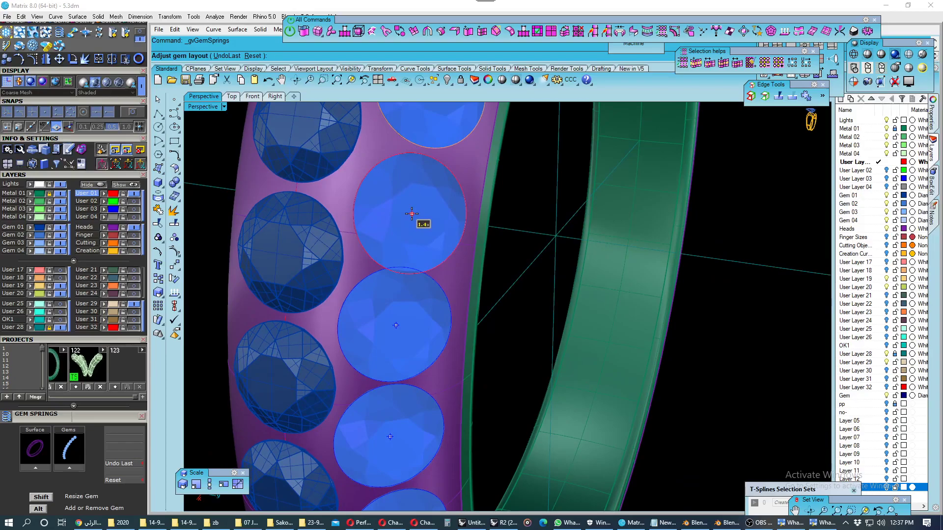
left_click_drag(411, 214, 411, 207)
scroll(411, 207, "down", 2)
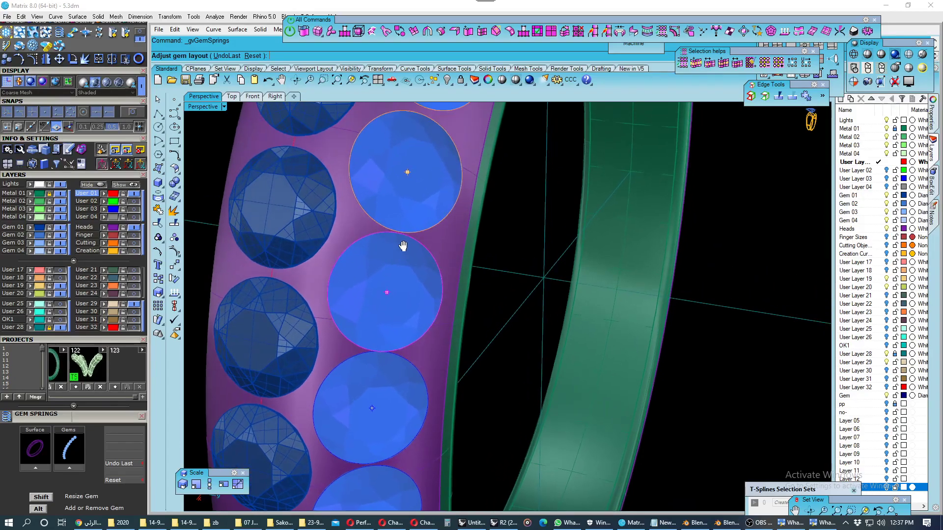
scroll(408, 236, "down", 3)
scroll(403, 249, "up", 2)
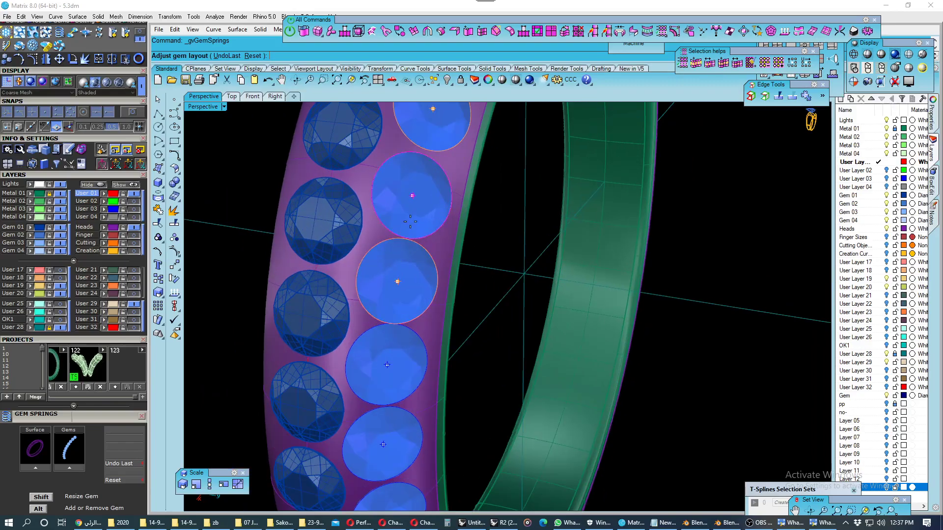
scroll(396, 265, "up", 2)
scroll(368, 271, "up", 2)
left_click_drag(372, 280, 375, 271)
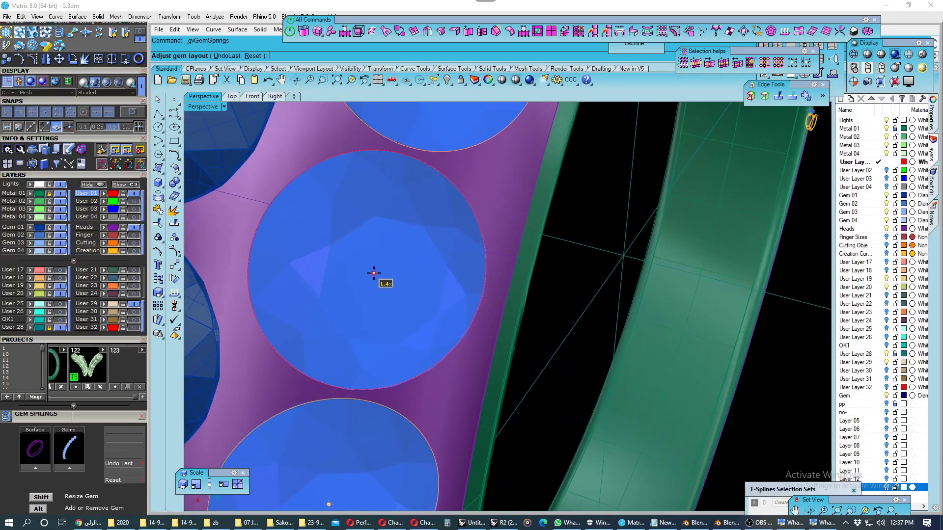
scroll(375, 271, "down", 3)
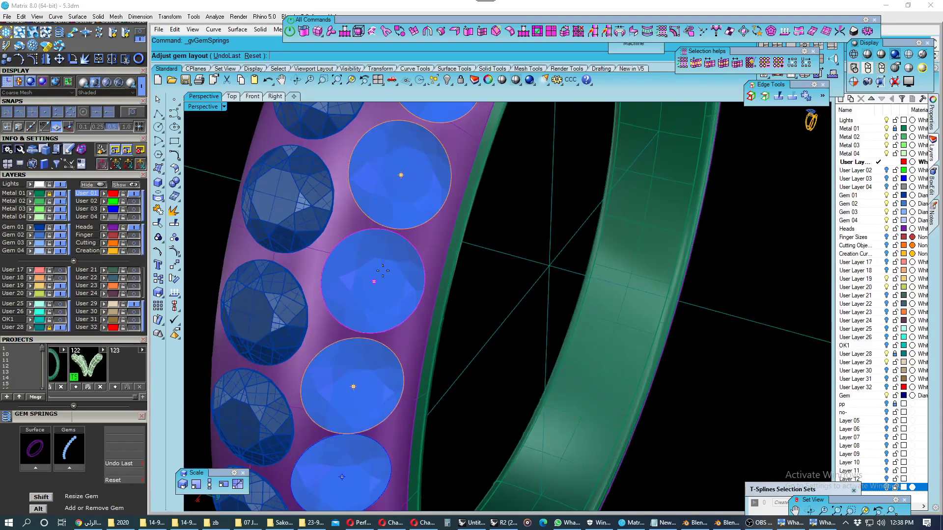
scroll(410, 285, "up", 2)
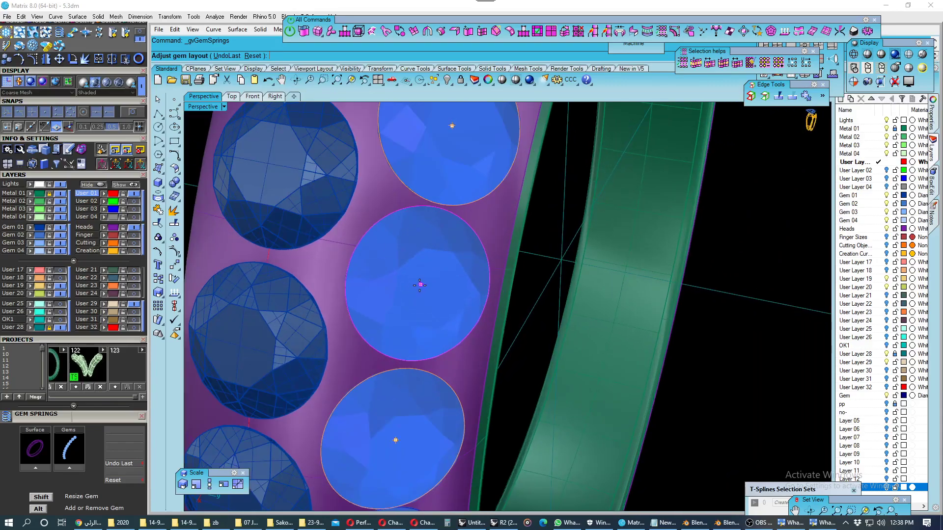
right_click_drag(419, 281, 430, 224)
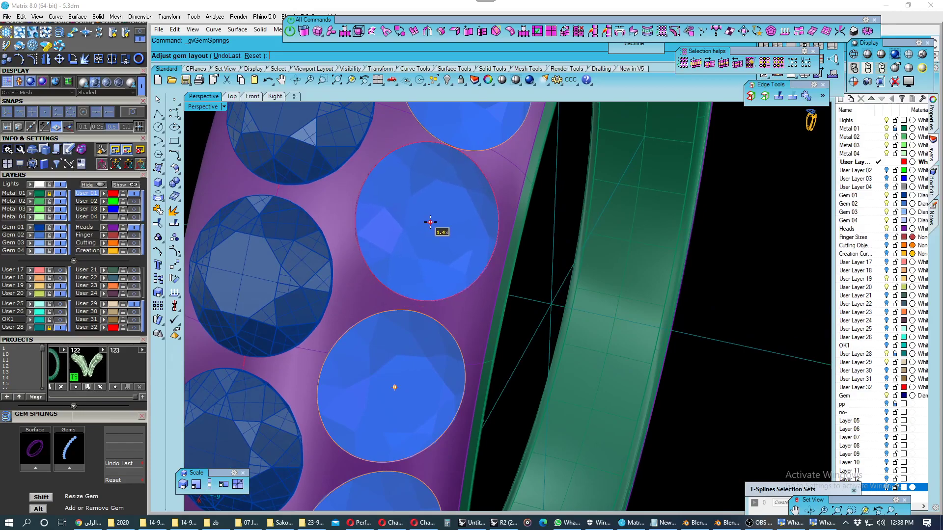
mouse_move(431, 222)
right_mouse_down()
mouse_move(410, 263)
mouse_move(415, 243)
right_mouse_up()
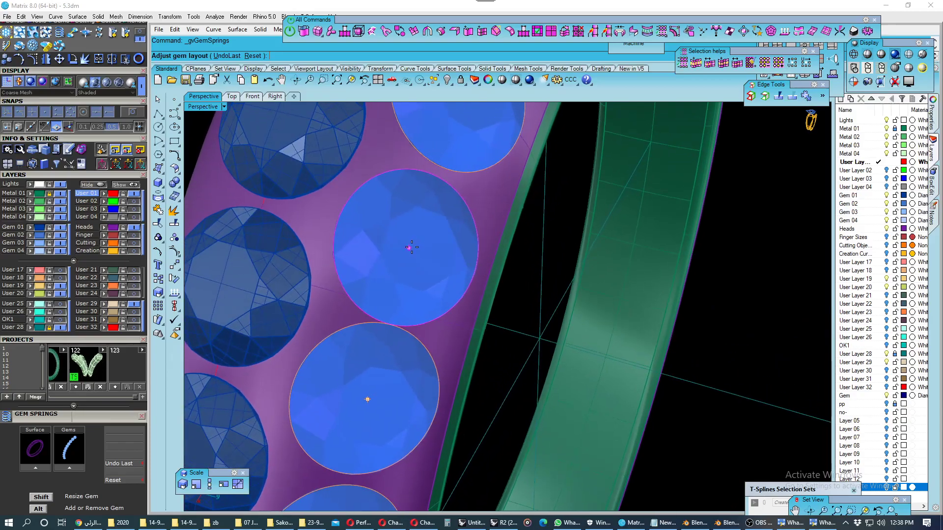
left_click_drag(411, 247, 412, 238)
right_click_drag(415, 234, 408, 240)
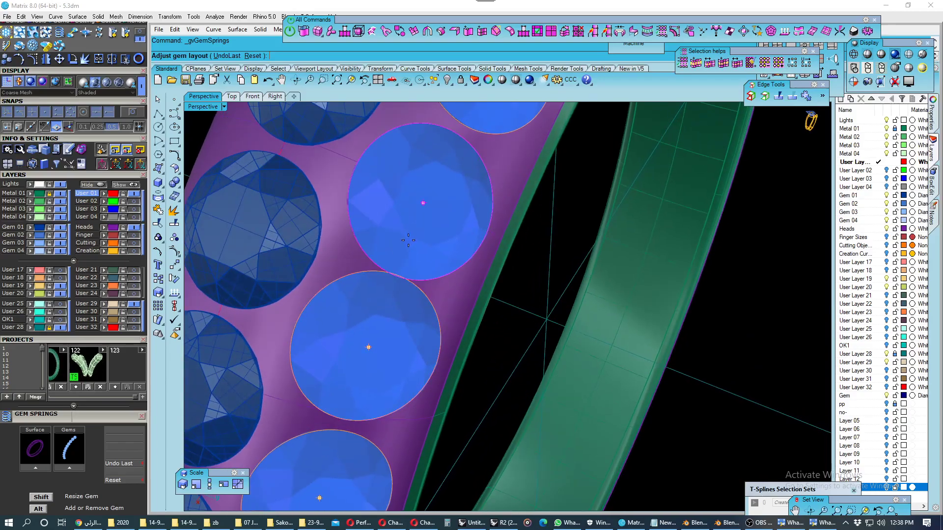
left_click_drag(423, 204, 428, 192)
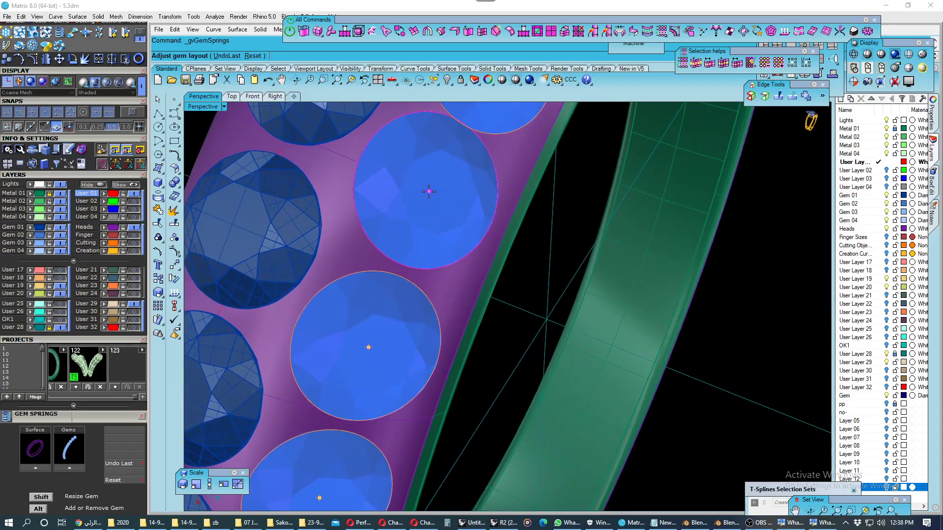
right_click_drag(429, 191, 401, 244)
left_click_drag(400, 244, 402, 238)
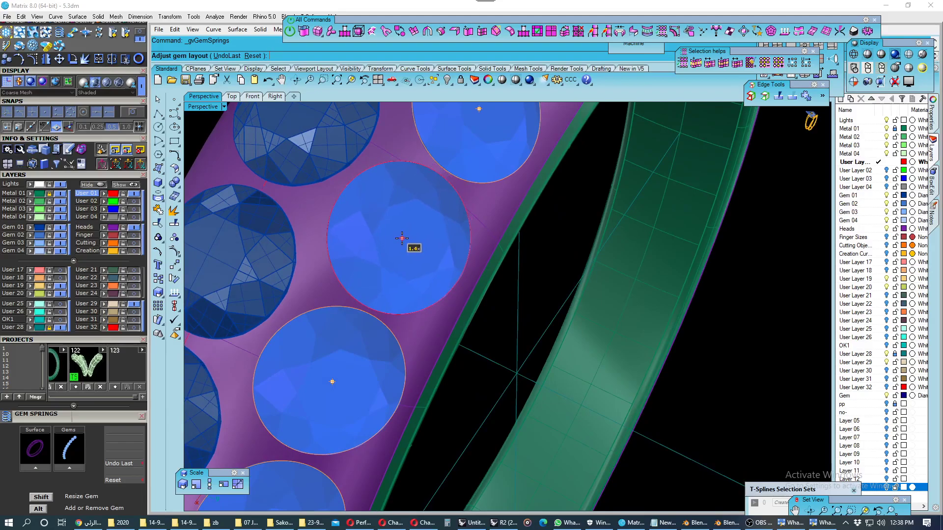
- Fine-tune the lower gems slightly down the band and finish the layout adjustment
mouse_move(402, 239)
right_mouse_down()
mouse_move(396, 257)
mouse_move(364, 268)
right_mouse_up()
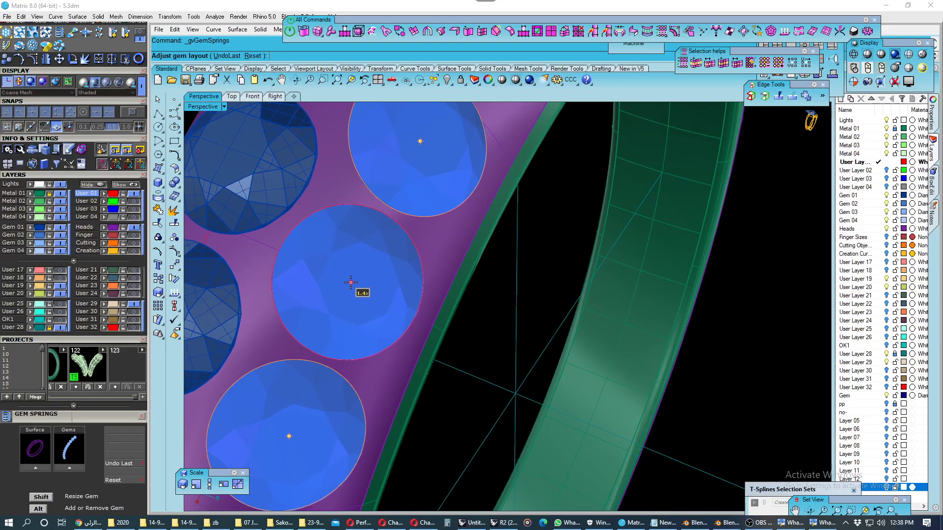
scroll(362, 280, "down", 3)
scroll(384, 285, "up", 1)
scroll(384, 284, "up", 3)
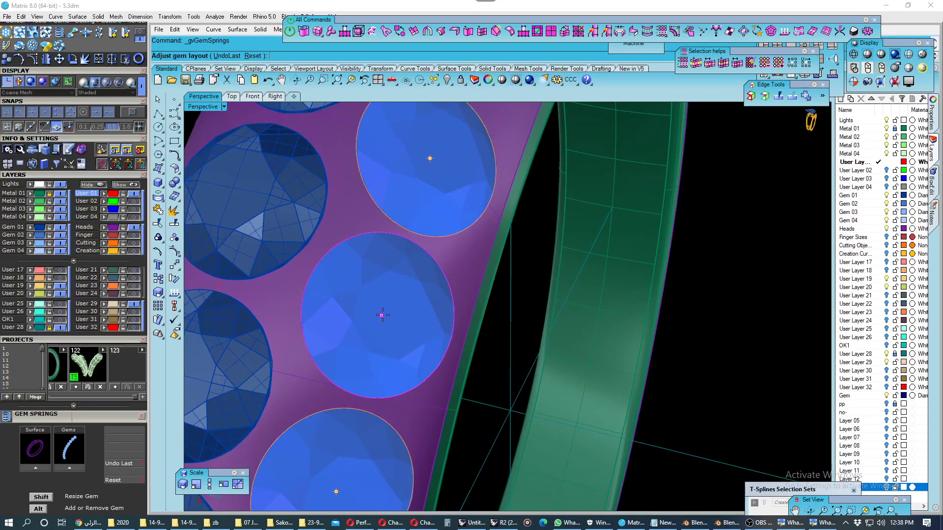
scroll(381, 316, "down", 4)
scroll(376, 311, "down", 1)
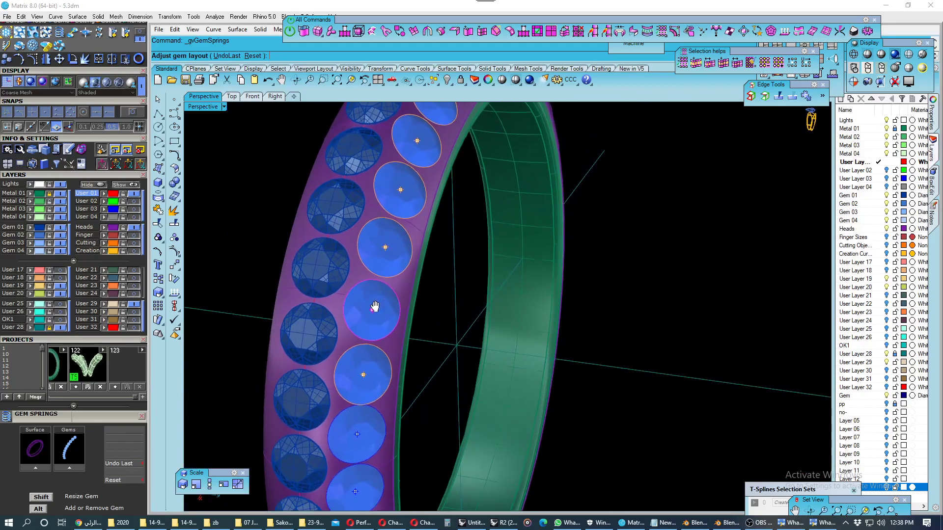
scroll(365, 318, "up", 3)
scroll(365, 317, "down", 3)
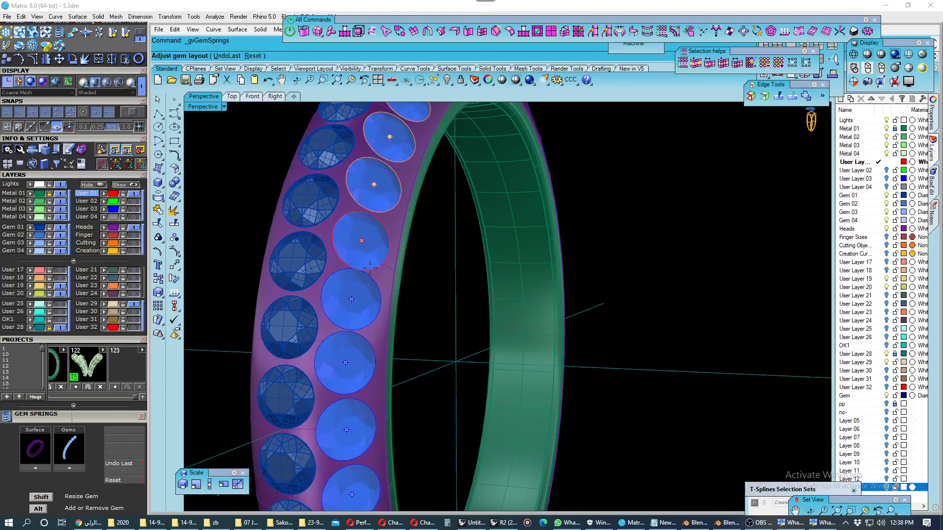
scroll(350, 306, "up", 4)
left_click_drag(350, 306, 351, 310)
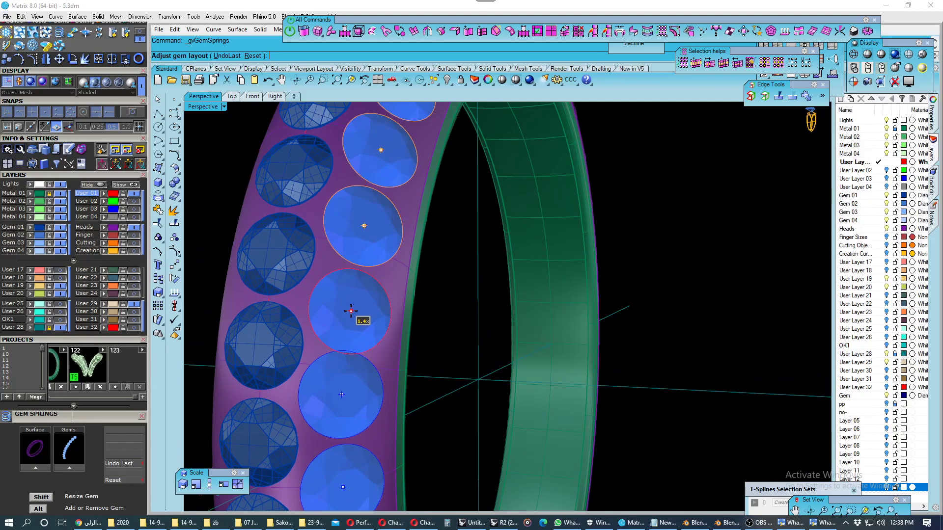
scroll(374, 295, "up", 3)
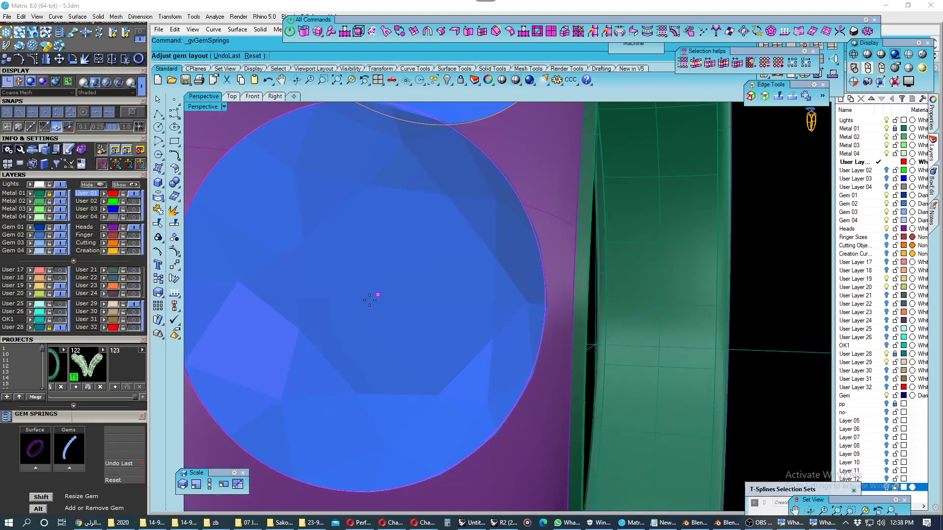
scroll(374, 298, "down", 2)
left_click_drag(374, 308, 374, 310)
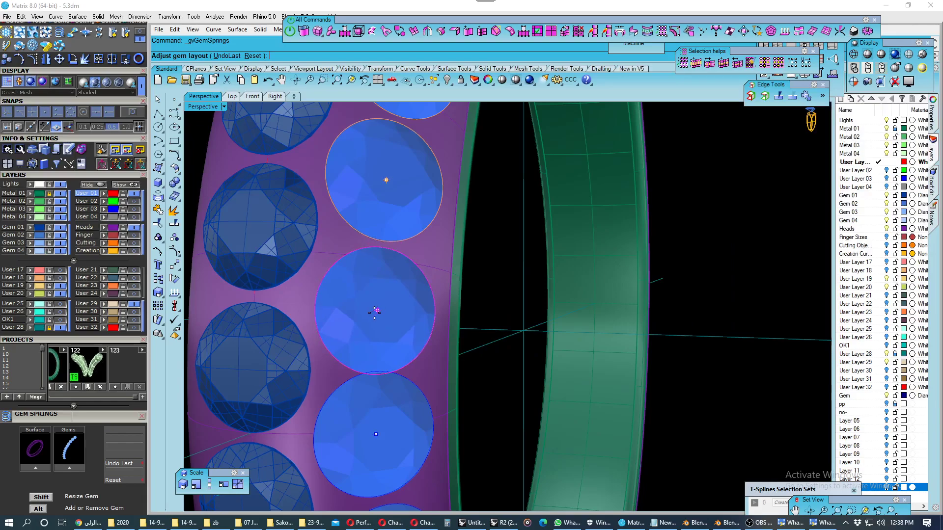
scroll(375, 312, "down", 2)
scroll(381, 301, "up", 2)
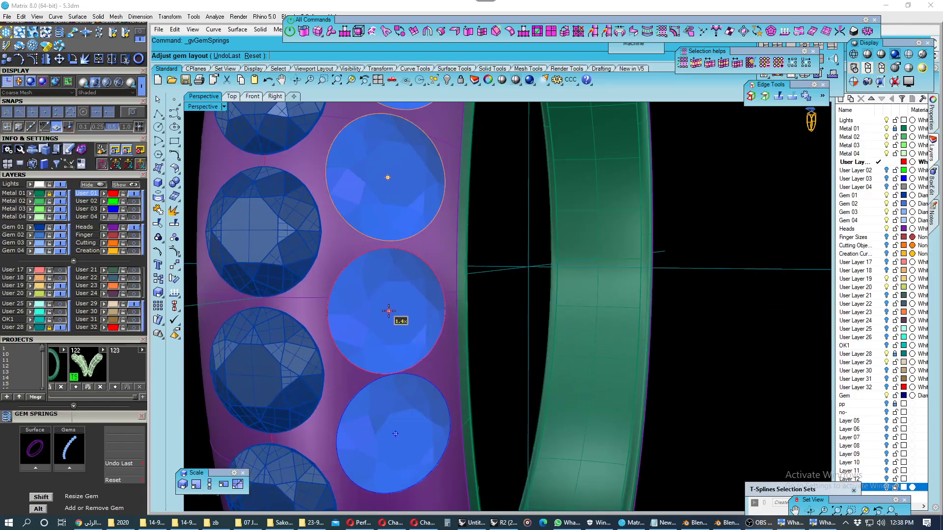
scroll(389, 311, "down", 2)
scroll(389, 301, "up", 2)
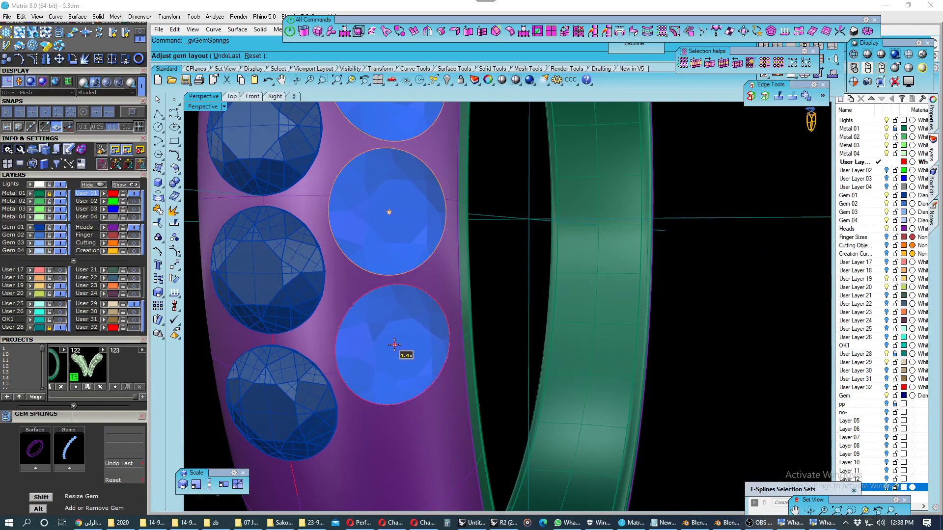
key("Return")
scroll(395, 345, "down", 3)
- Save the ring file and group one row of side gems
scroll(425, 345, "down", 2)
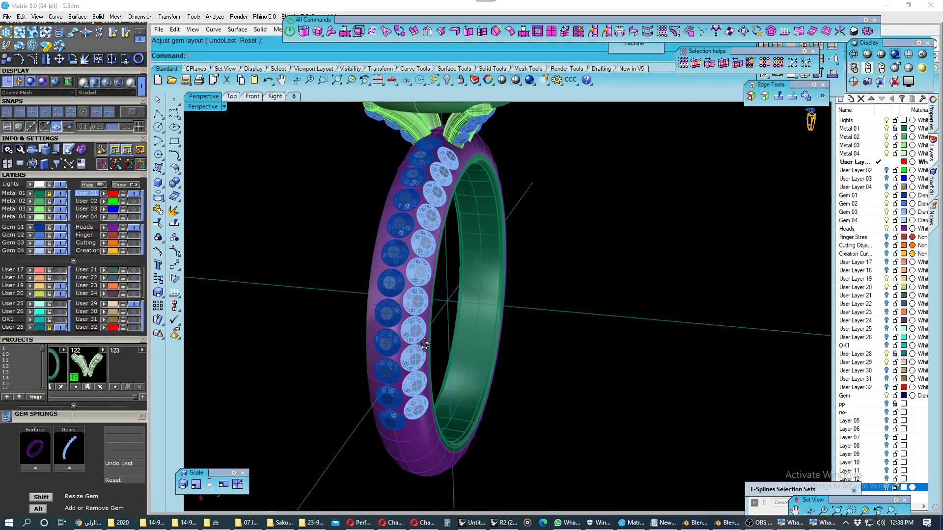
left_click(187, 80)
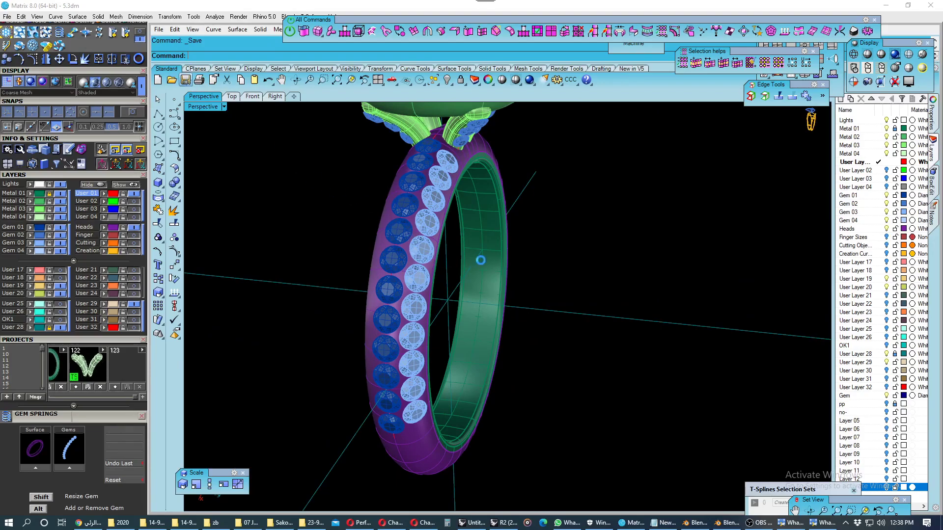
left_click(41, 250)
left_click(158, 237)
- Mirror the grouped gem row to create a second row
right_click_drag(407, 275, 406, 344)
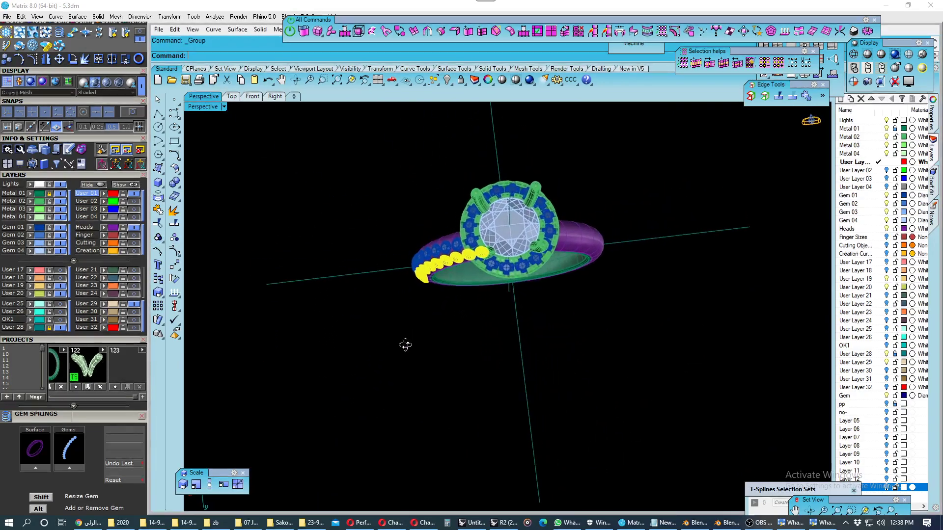
left_click(174, 265)
left_click(250, 271)
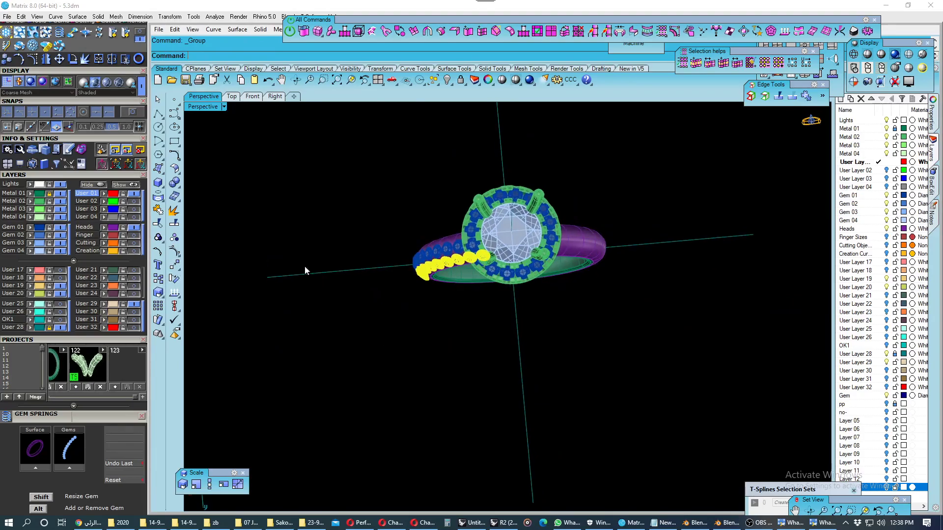
left_click(305, 269)
- Group both gem rows together and select all the side gems
right_click_drag(269, 284, 446, 264)
scroll(415, 262, "up", 3)
left_click(448, 289)
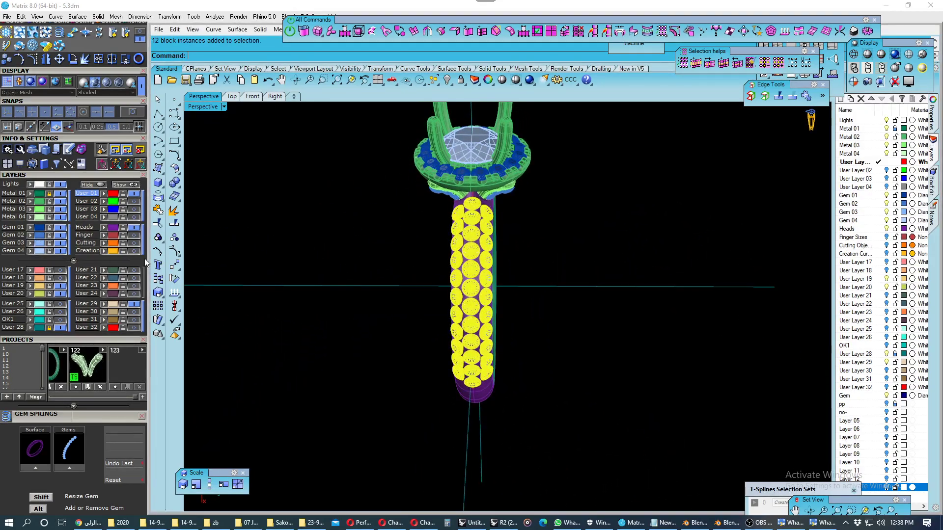
key("ctrl+g")
left_click(293, 222)
left_click(465, 261)
- Mirror-copy the 34 side gems across a three-point plane from the origin to the shank's other side
scroll(465, 289, "down", 2)
right_click_drag(465, 289, 296, 299)
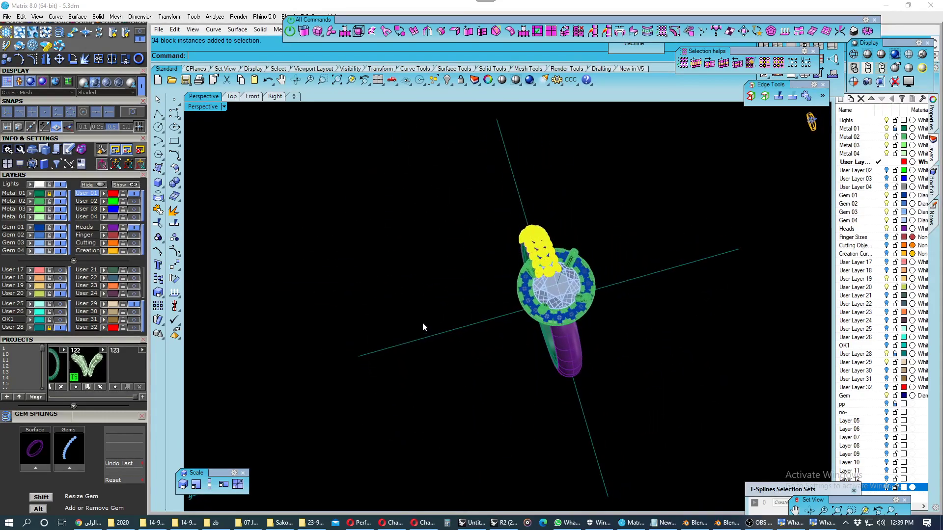
left_click(177, 267)
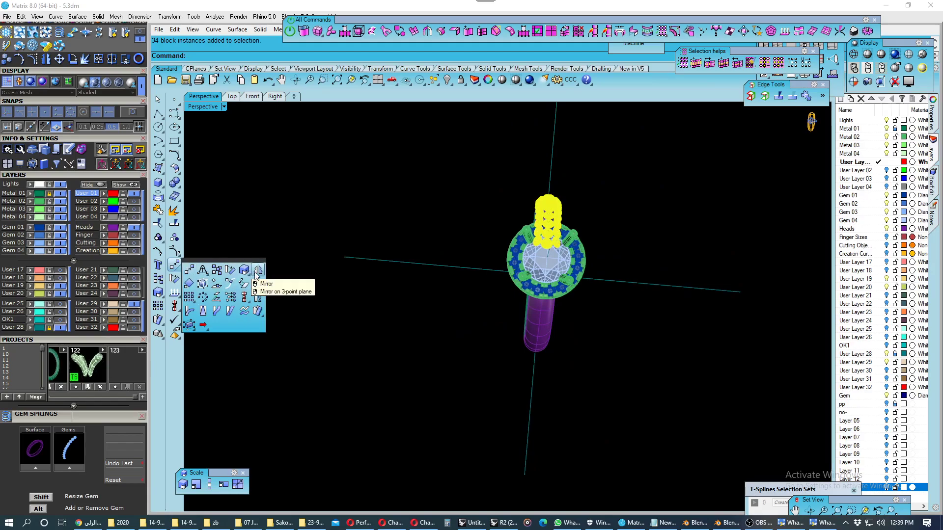
left_click(244, 284)
type("0")
key("Return")
left_click(416, 305)
right_click_drag(369, 311, 483, 278)
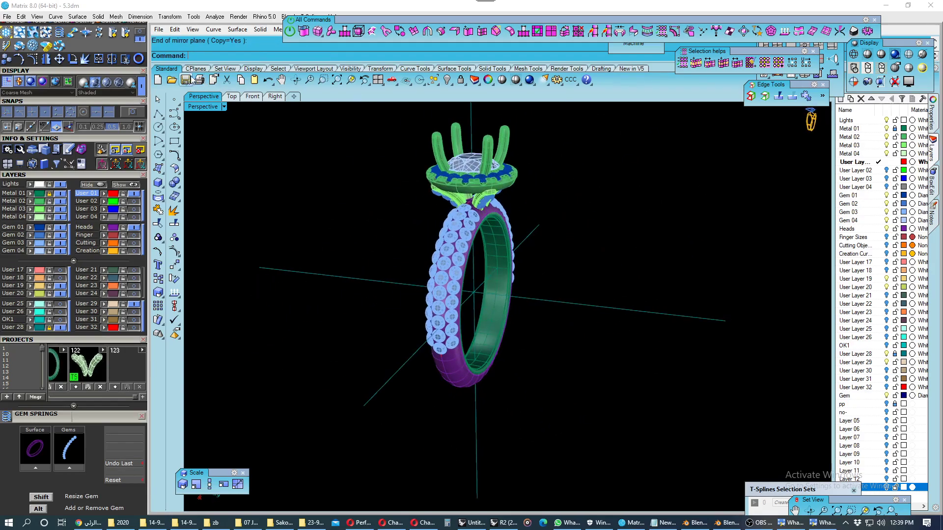
- Inspect the ring from the front in PlasticWHITE shaded view, then stop the OBS recording
left_click(881, 54)
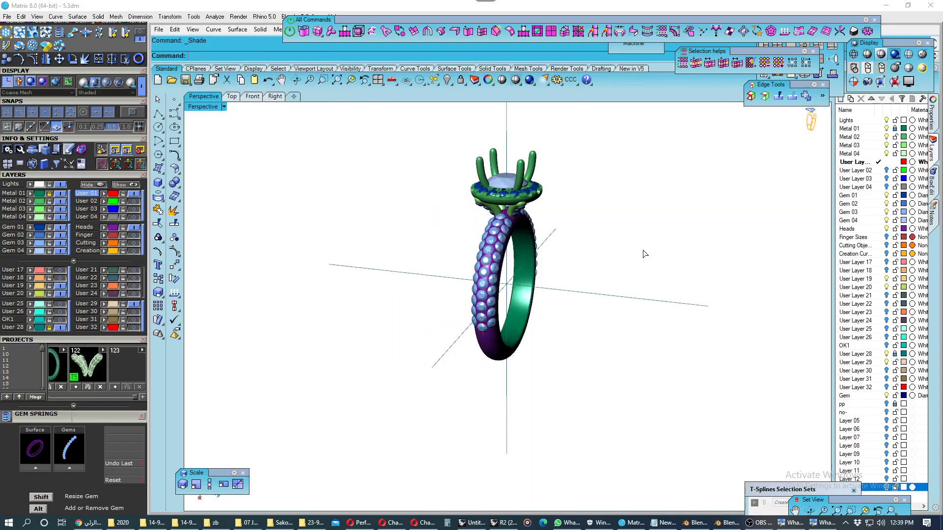
right_click_drag(644, 255, 596, 242)
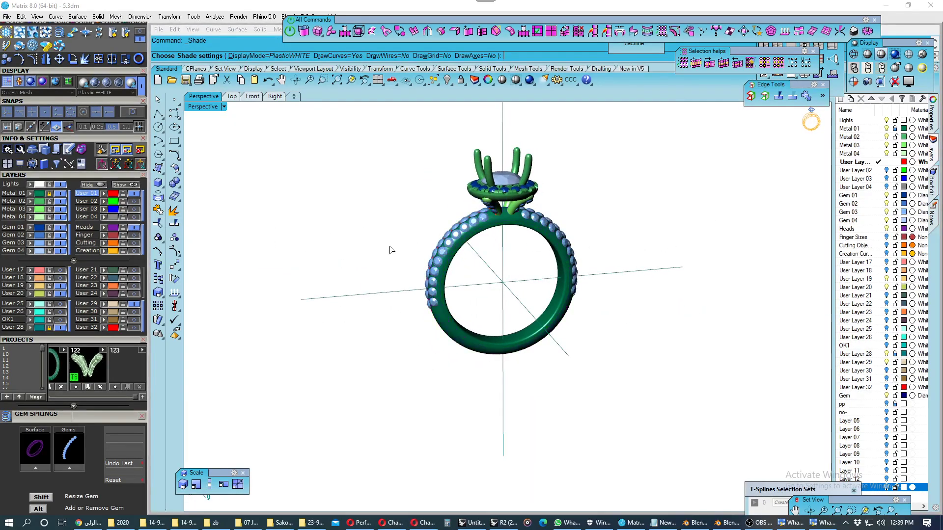
mouse_move(389, 248)
right_mouse_down()
mouse_move(538, 246)
mouse_move(635, 219)
mouse_move(672, 178)
mouse_move(720, 210)
mouse_move(652, 261)
mouse_move(544, 218)
mouse_move(569, 290)
mouse_move(435, 197)
mouse_move(442, 211)
mouse_move(472, 216)
mouse_move(455, 238)
mouse_move(458, 294)
mouse_move(447, 312)
mouse_move(460, 252)
mouse_move(437, 212)
right_mouse_up()
scroll(435, 197, "up", 3)
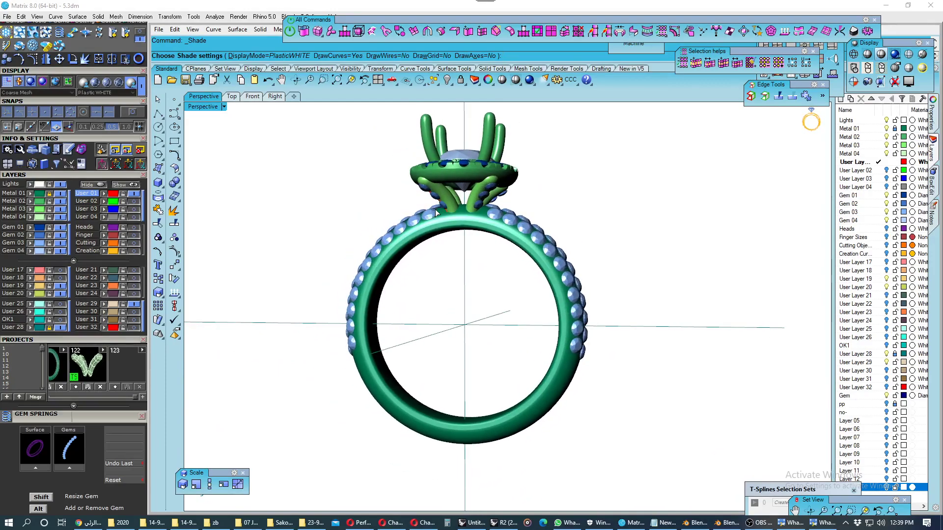
left_click(388, 187)
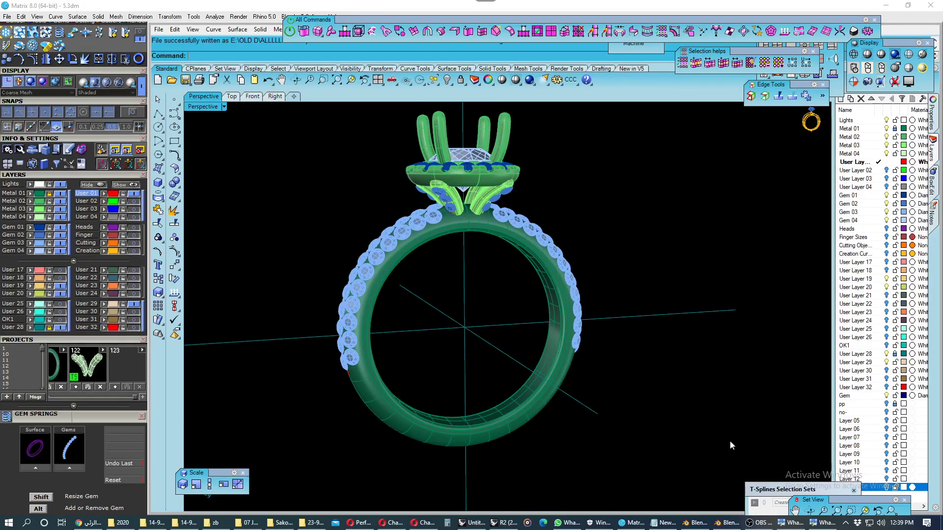
left_click(761, 524)
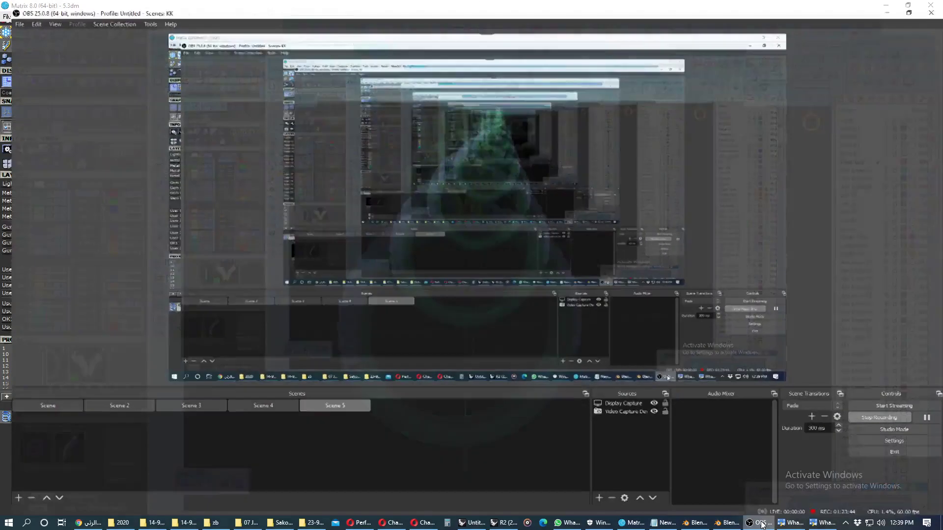
left_click(873, 417)
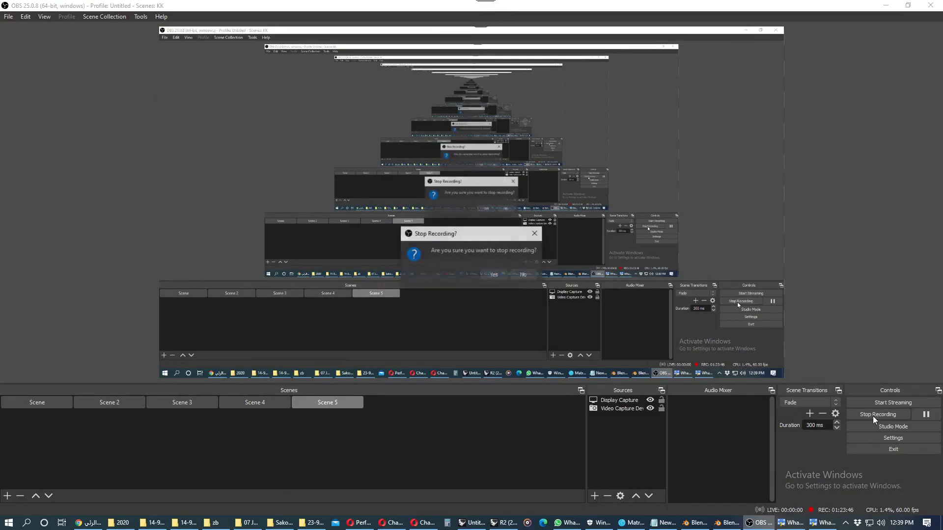